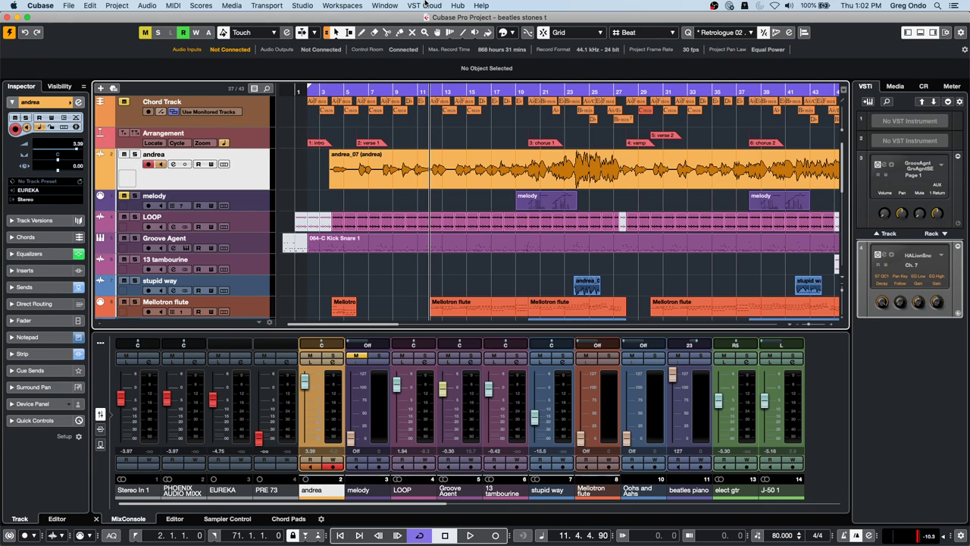
pyautogui.press('KP_0')
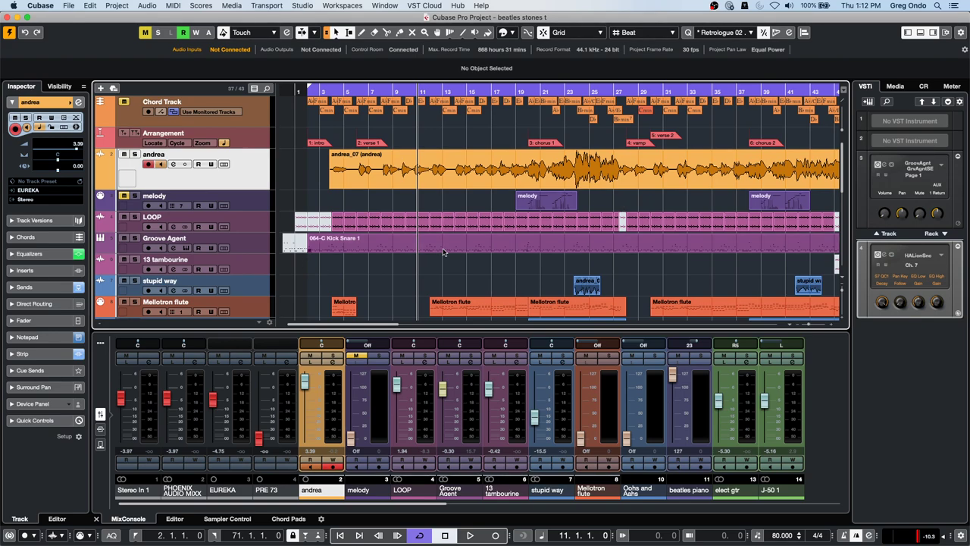
pyautogui.press('g')
pyautogui.press('g')
pyautogui.press('g')
pyautogui.press('g')
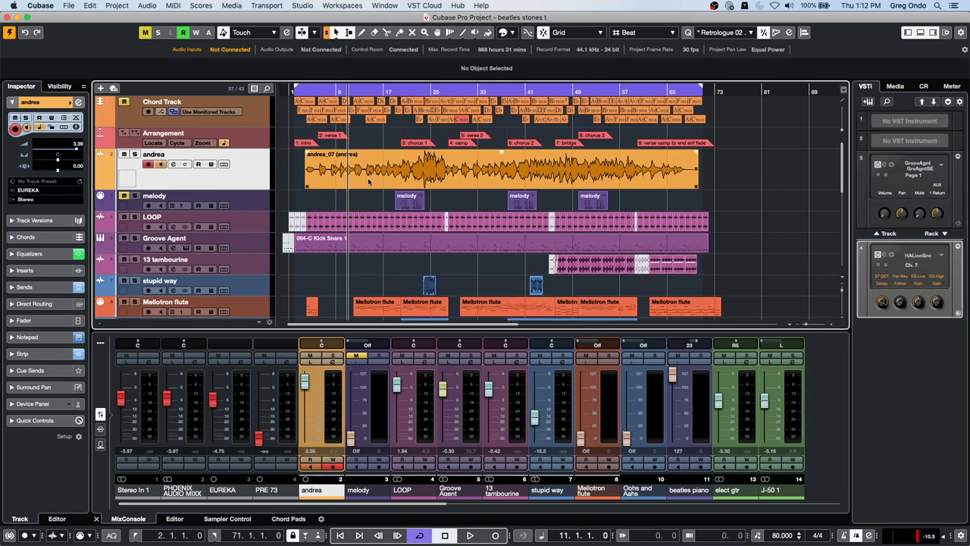
# - Create a new empty project in the June 30 2020 folder
pyautogui.click(68, 6)
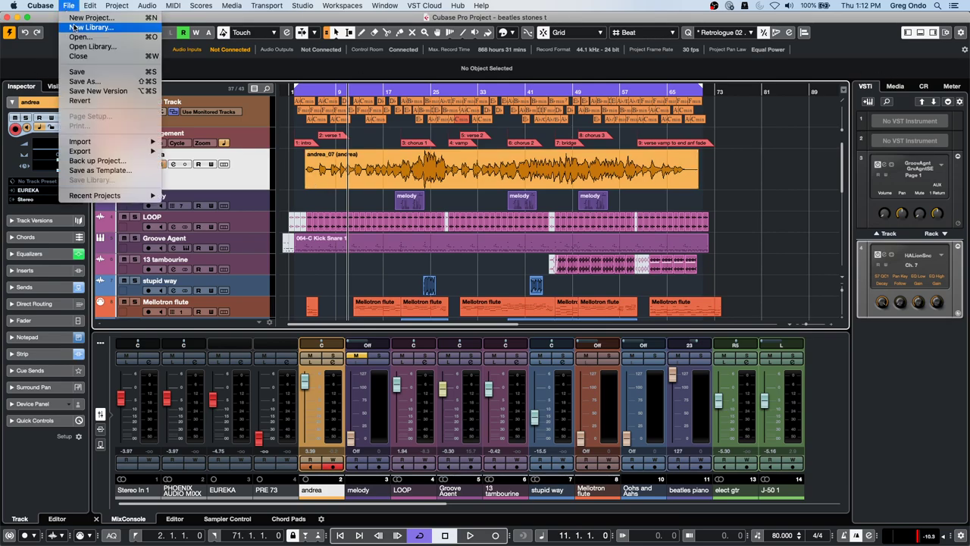
pyautogui.click(86, 17)
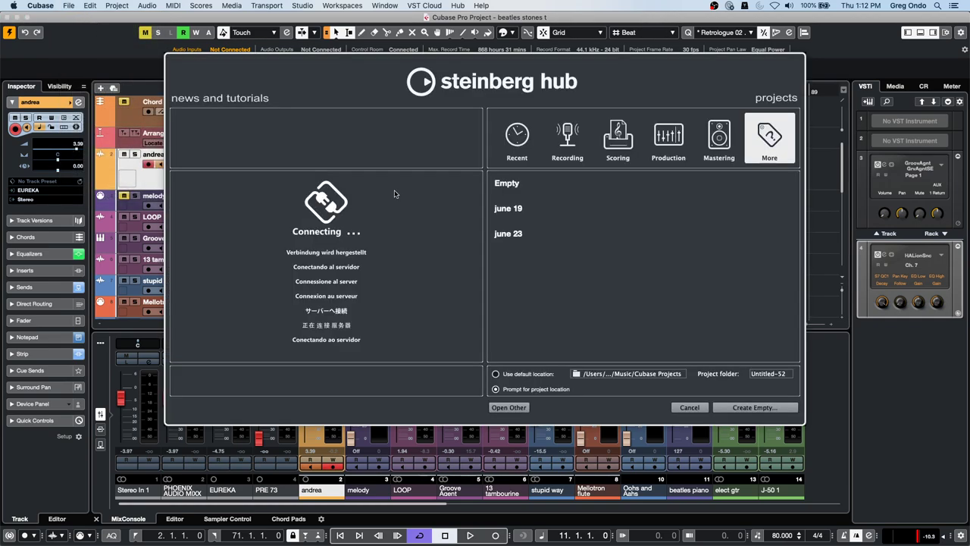
pyautogui.click(526, 188)
pyautogui.doubleClick(526, 189)
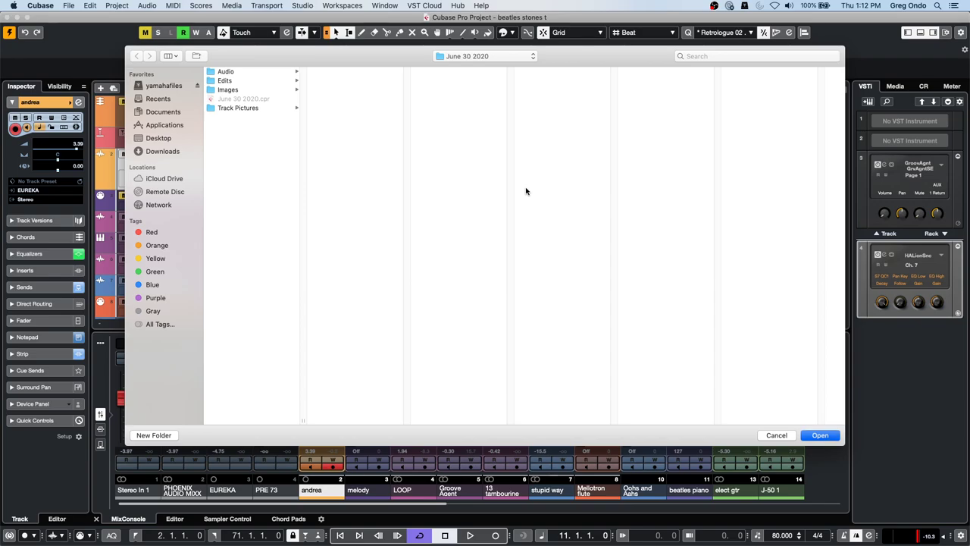
pyautogui.press('Return')
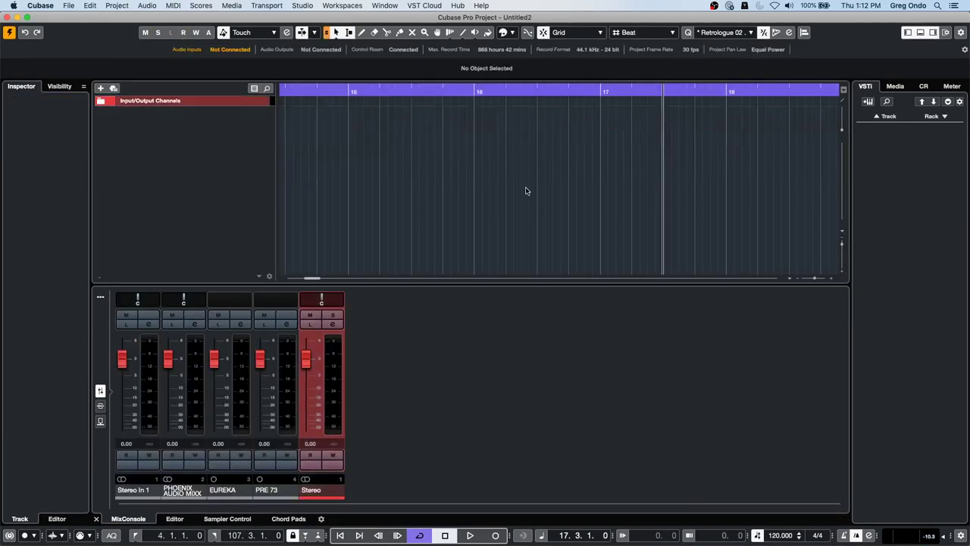
# - Add one instrument track using Groove Agent SE with stereo output
pyautogui.rightClick(225, 139)
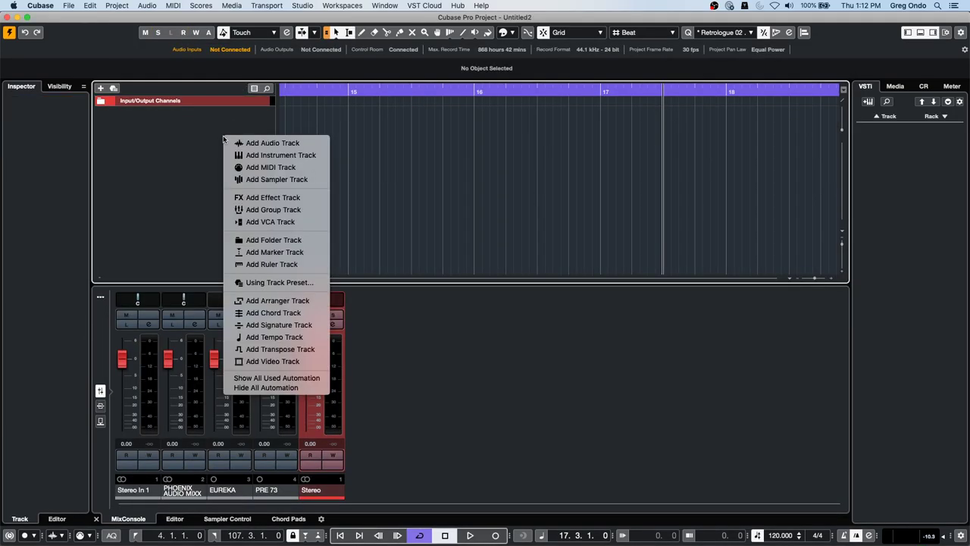
pyautogui.click(293, 154)
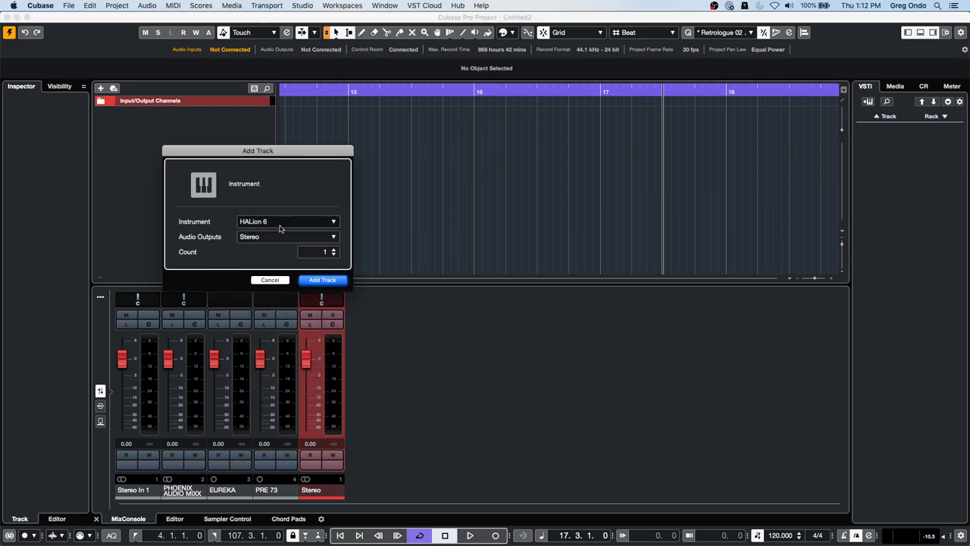
pyautogui.click(284, 221)
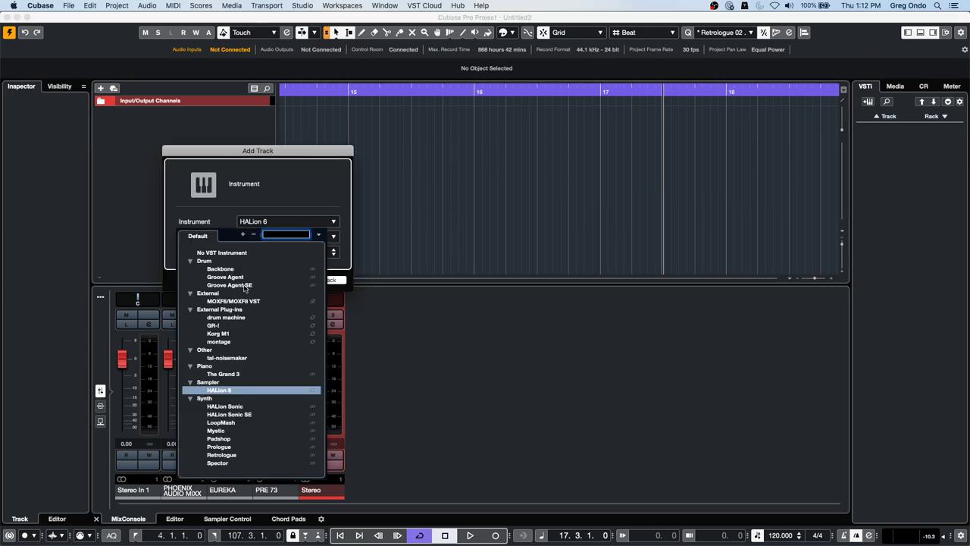
pyautogui.click(245, 285)
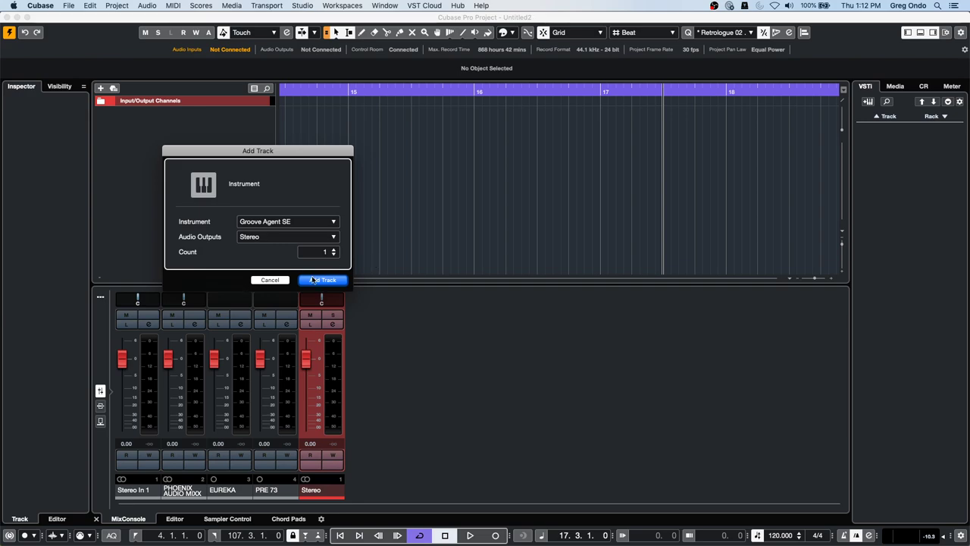
pyautogui.press('Return')
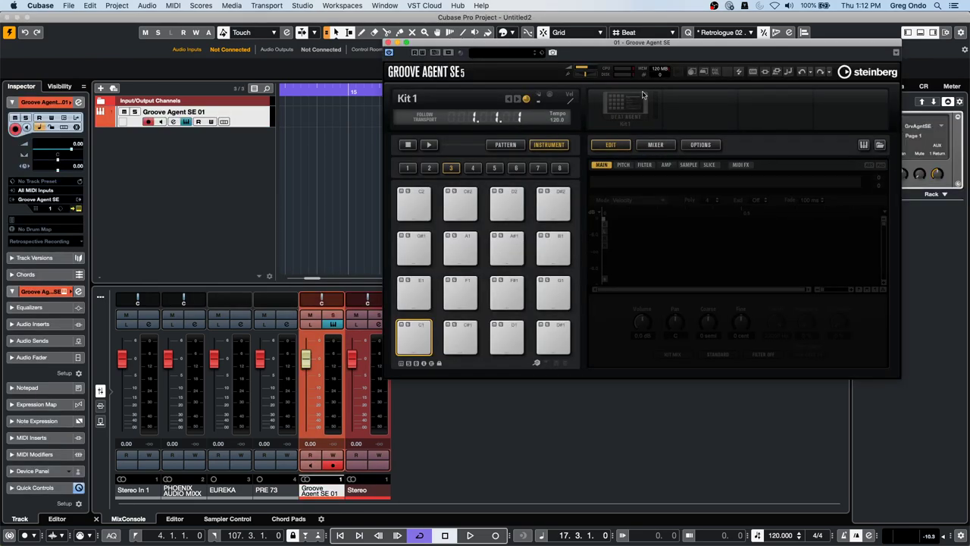
# - Search the Groove Agent SE kits for "forget" and load Forget The Past into the slot
pyautogui.click(629, 108)
pyautogui.click(677, 122)
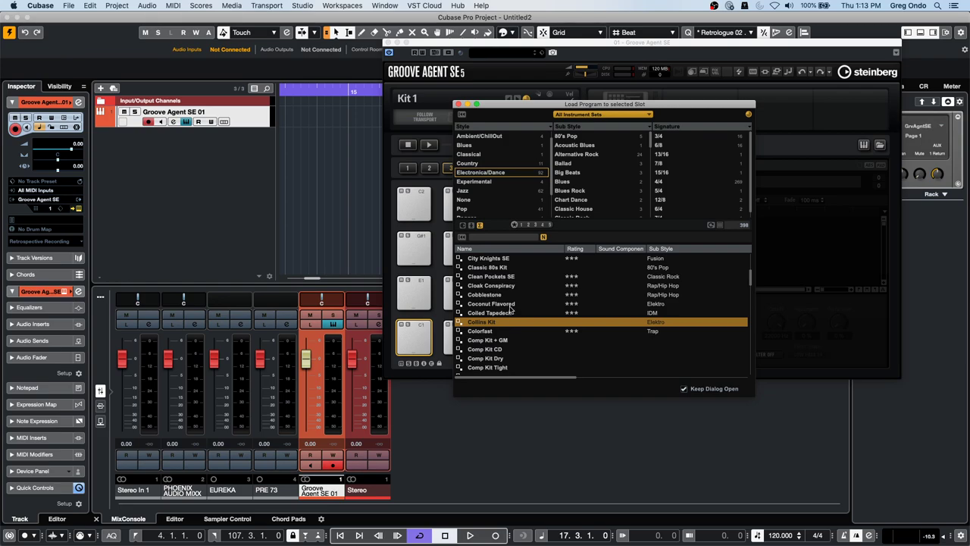
pyautogui.click(500, 236)
pyautogui.write('for')
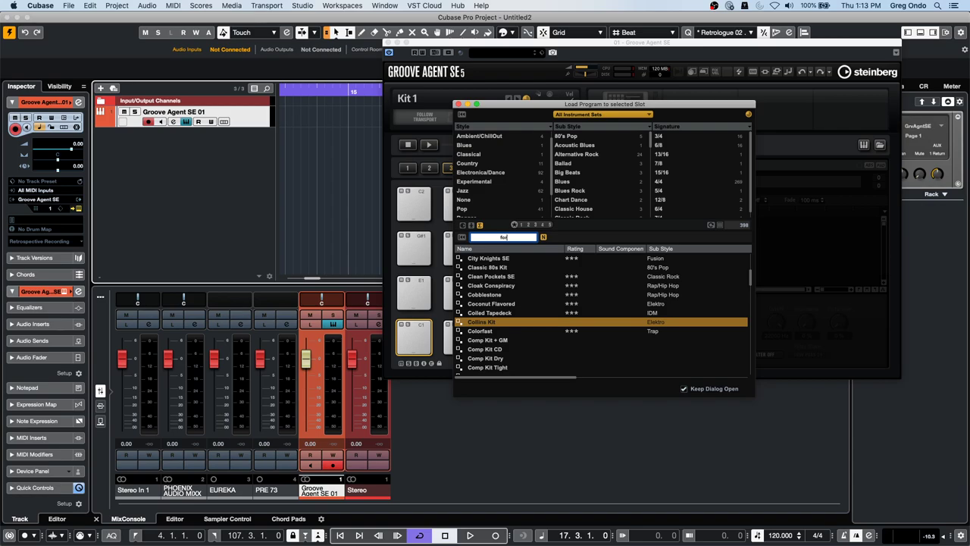
pyautogui.write('get')
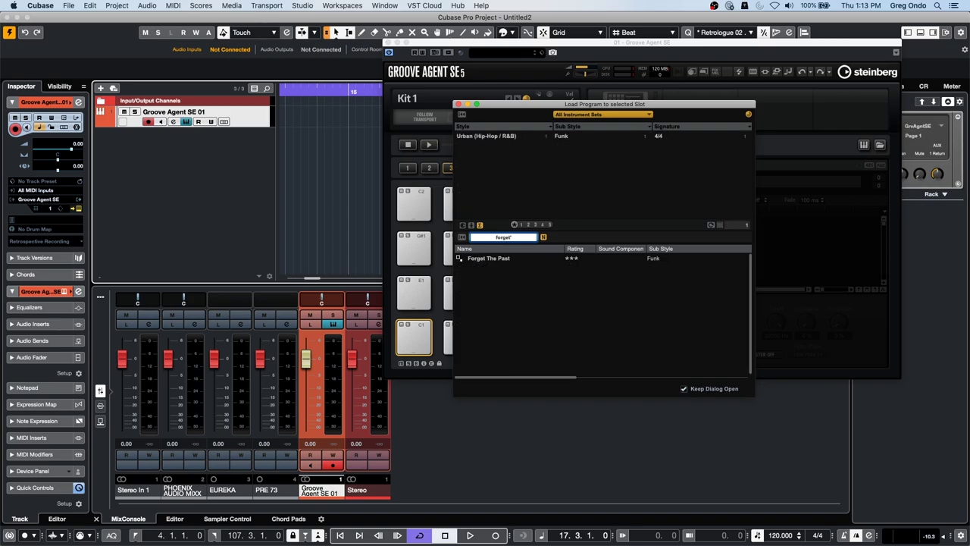
pyautogui.doubleClick(484, 262)
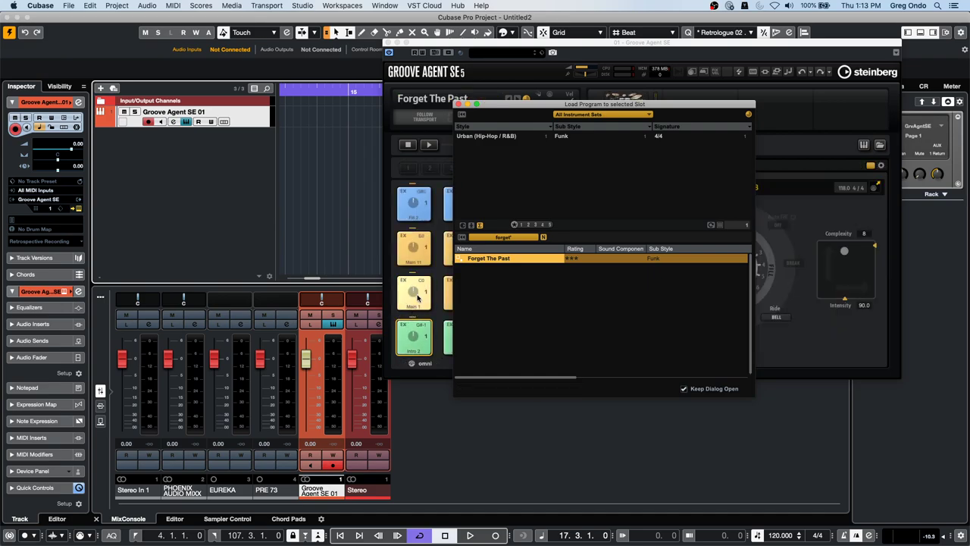
# - Trigger the Main 1 pattern pad and set the project tempo to 130 BPM
pyautogui.click(417, 298)
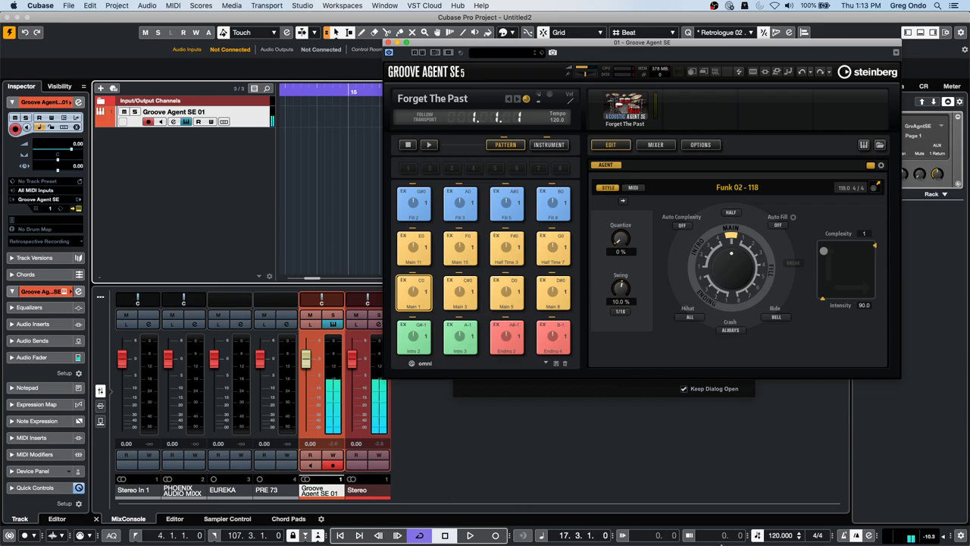
pyautogui.doubleClick(778, 535)
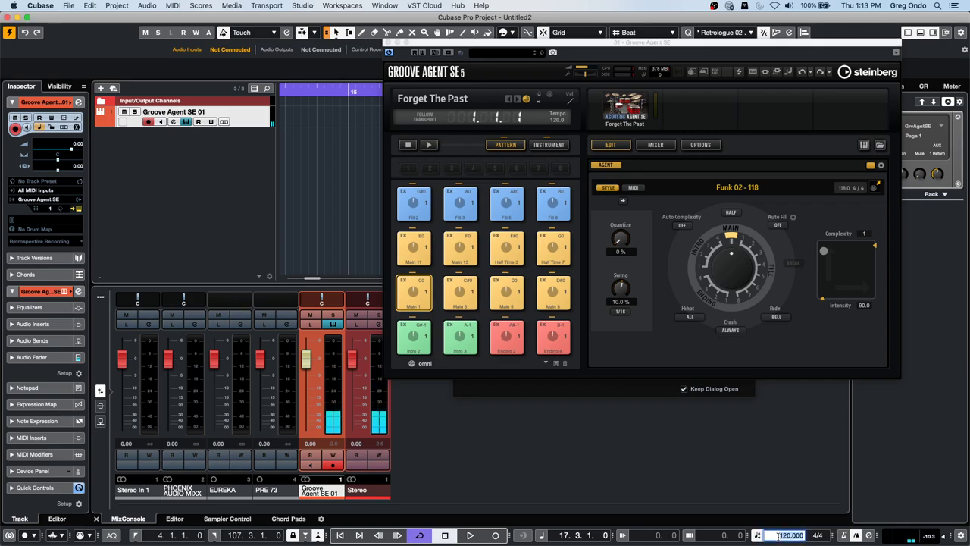
pyautogui.write('130')
pyautogui.press('Return')
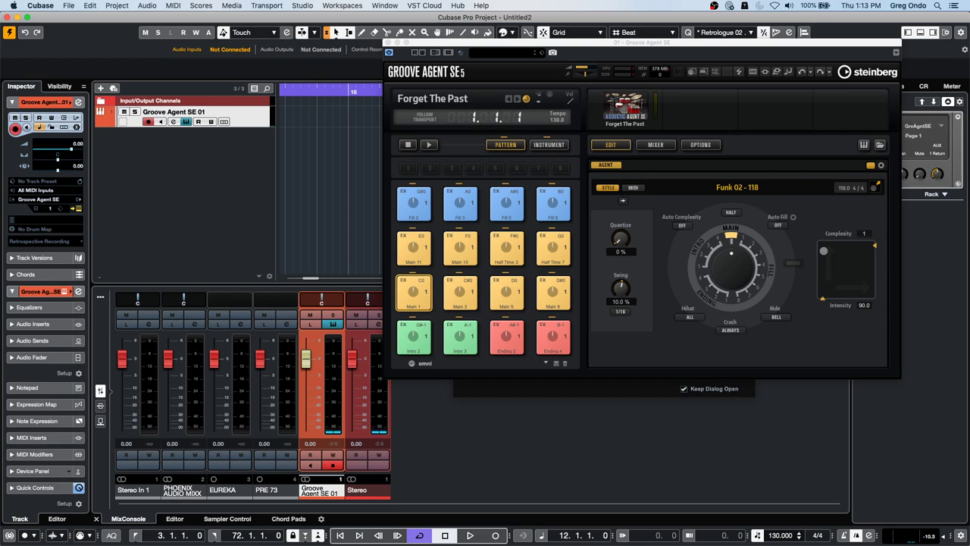
# - Play the drum pattern briefly, stop it, and close the kit loader and Groove Agent SE windows
pyautogui.click(429, 144)
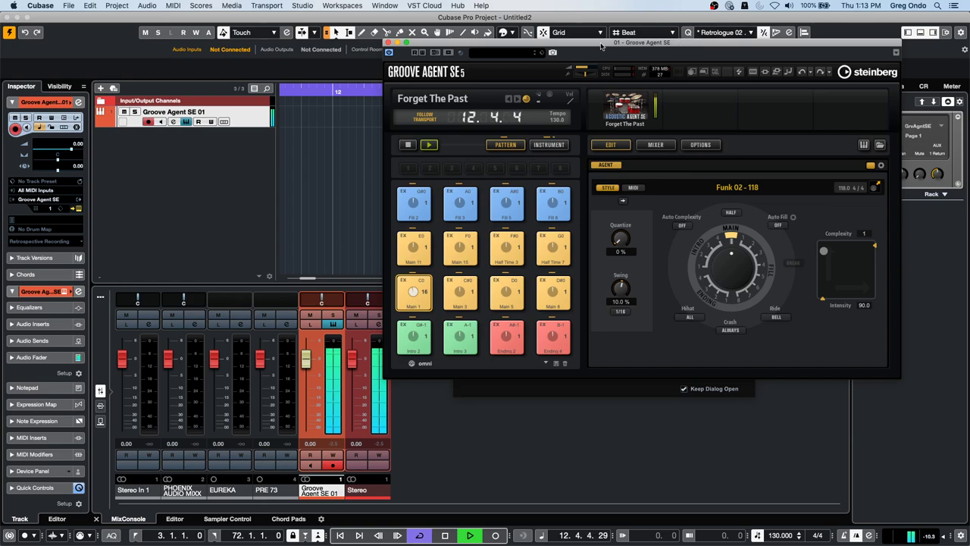
pyautogui.moveTo(581, 39); pyautogui.dragTo(386, 16)
pyautogui.press('space')
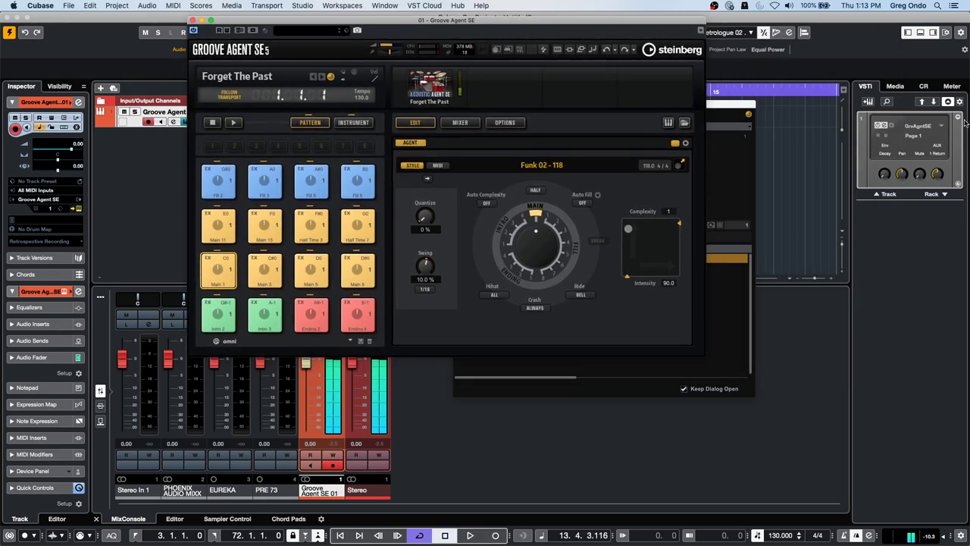
pyautogui.click(712, 131)
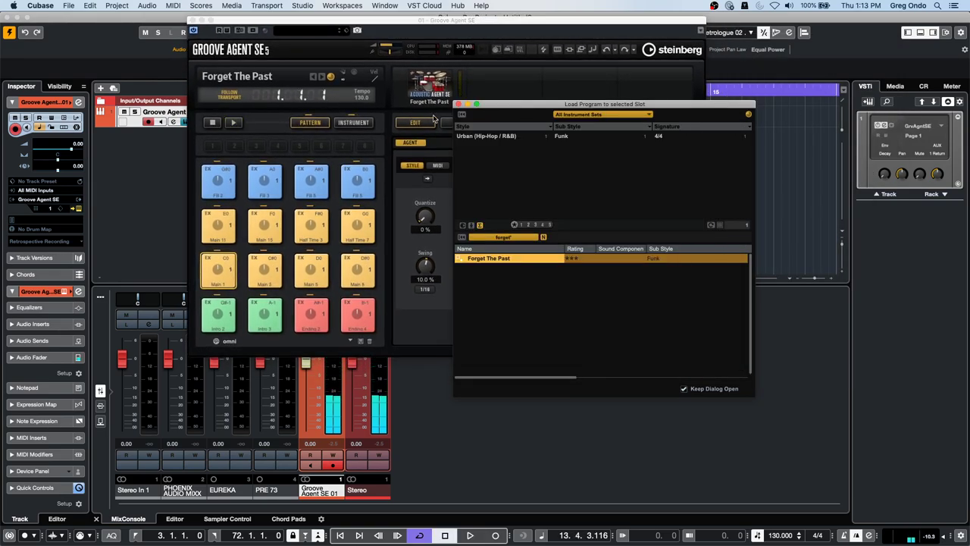
pyautogui.click(458, 104)
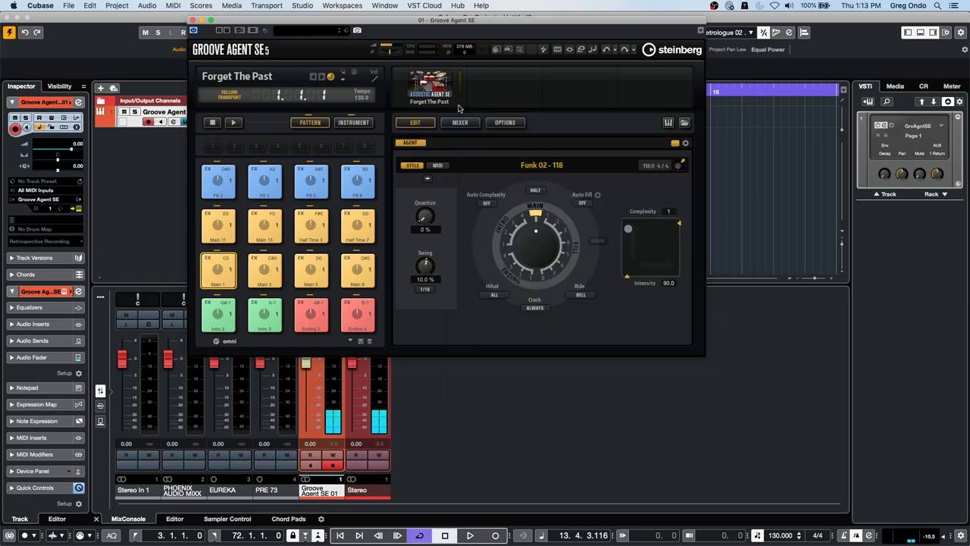
pyautogui.click(193, 21)
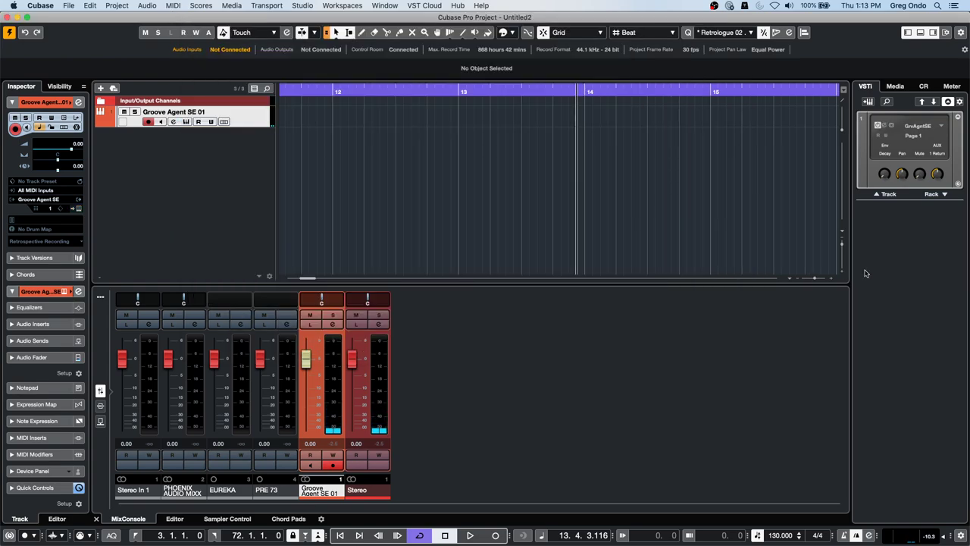
# - Search the Loops & Samples media library for "bass"
pyautogui.click(895, 86)
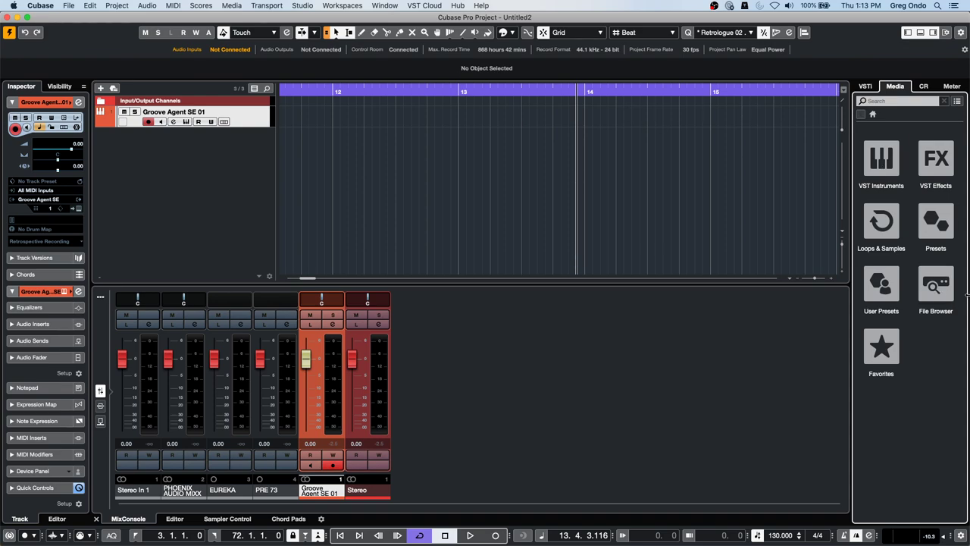
pyautogui.click(882, 206)
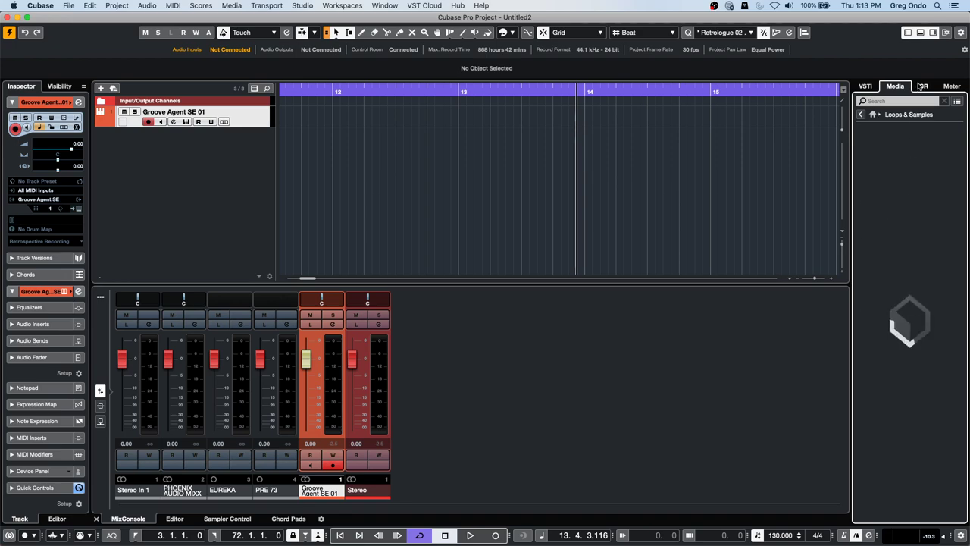
pyautogui.click(879, 104)
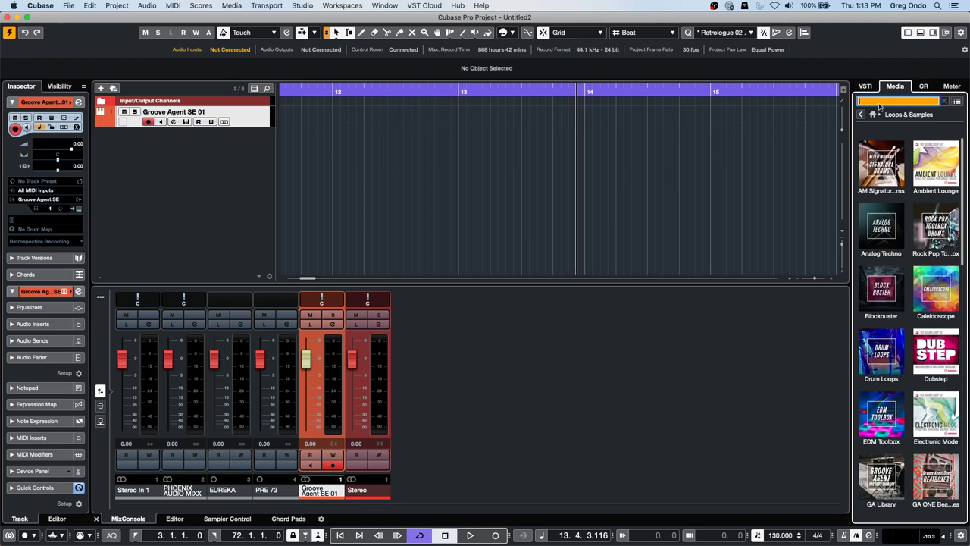
pyautogui.write('bass')
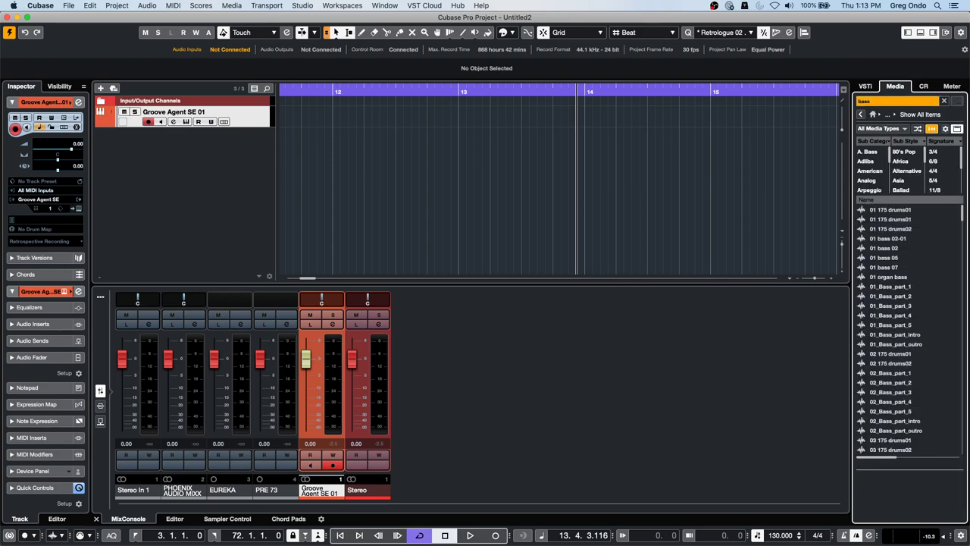
# - Audition the bass loops in the search results, from 01 bass 05 down through the 01, 02 and 03 Bass_part loops
pyautogui.click(892, 258)
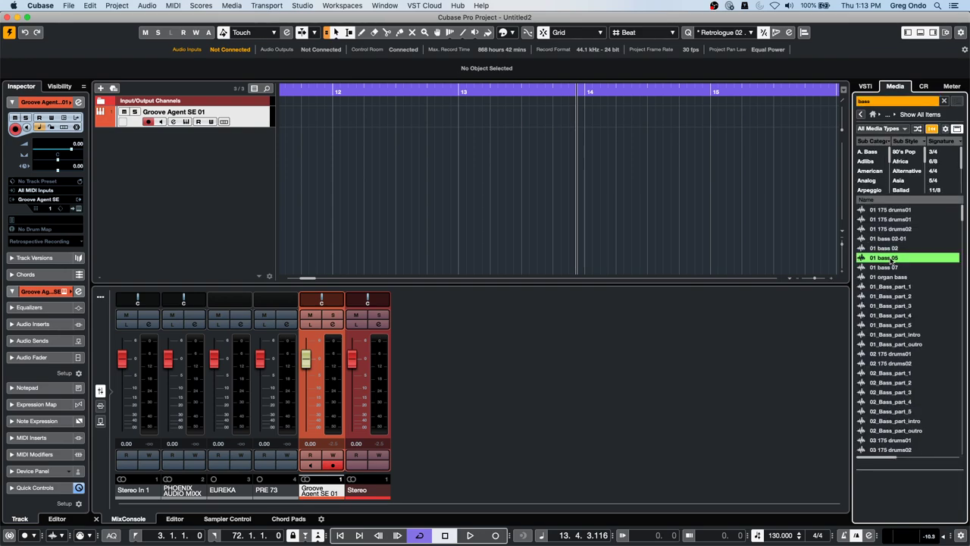
pyautogui.click(889, 287)
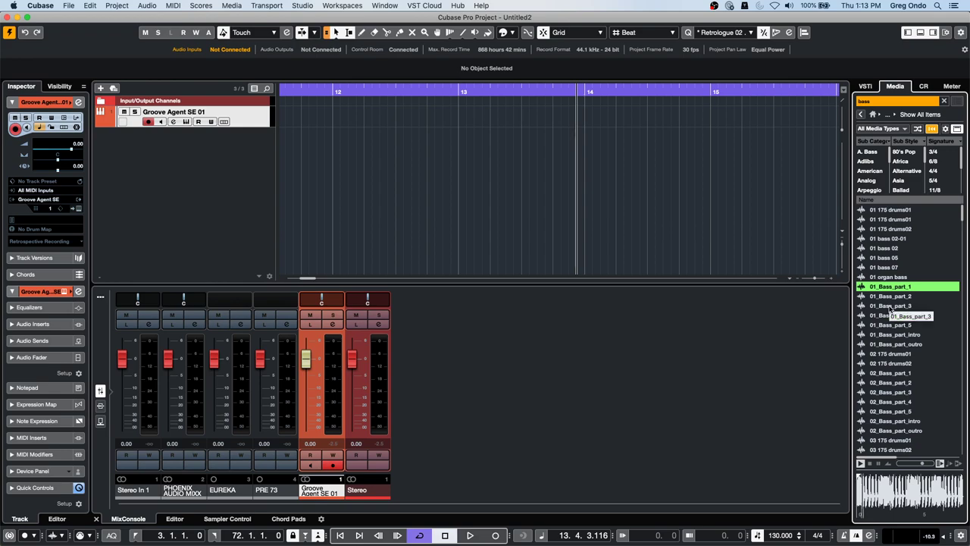
pyautogui.click(890, 315)
pyautogui.press('Down')
pyautogui.press('Down')
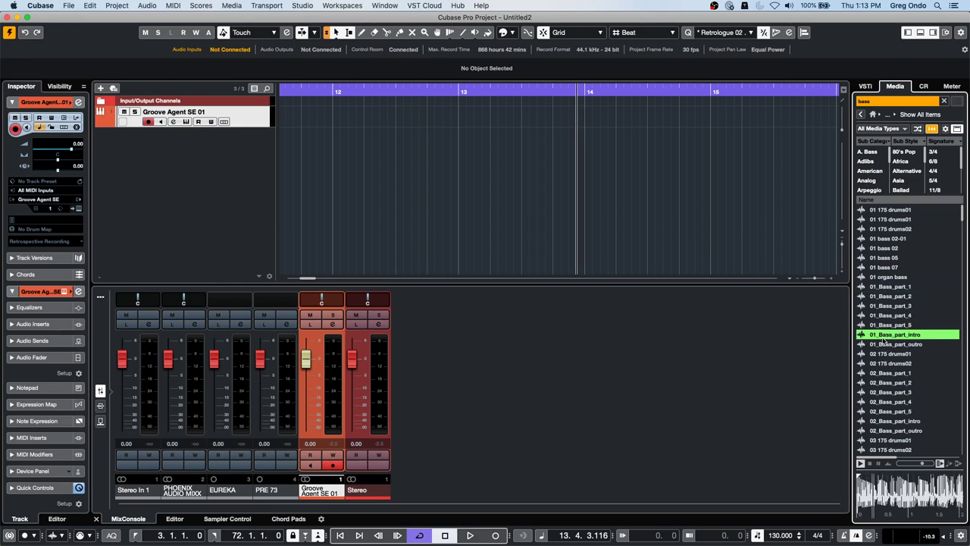
pyautogui.press('Down')
pyautogui.press('Down')
pyautogui.press('Down')
pyautogui.press('Down')
pyautogui.press('Down')
pyautogui.press('Down')
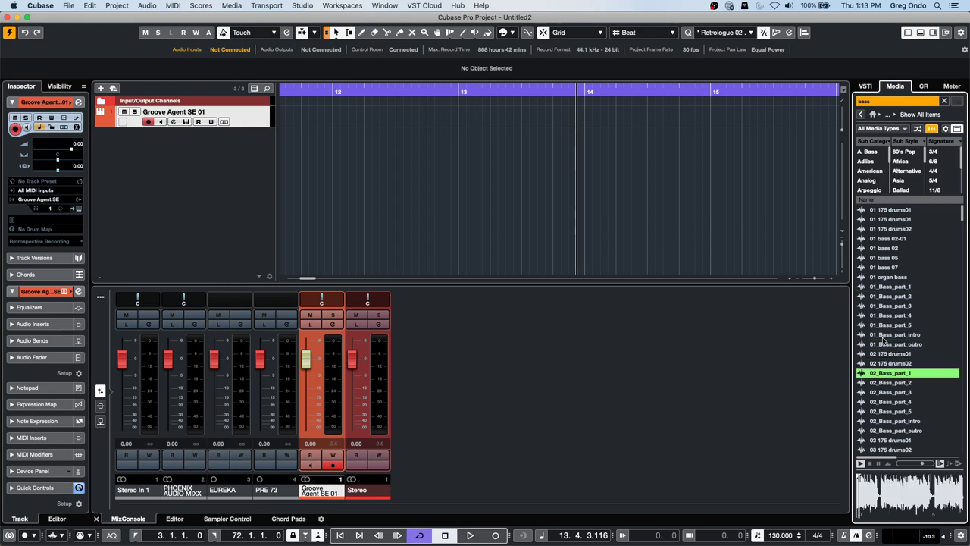
pyautogui.press('Down')
pyautogui.press('Down')
pyautogui.press('Down')
pyautogui.press('Down')
pyautogui.press('Down')
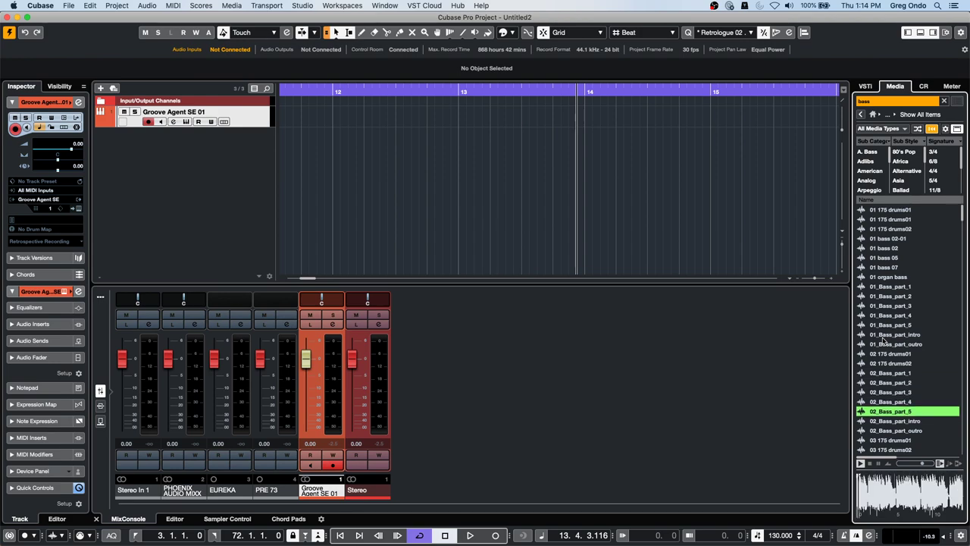
pyautogui.press('Down')
pyautogui.press('Down')
pyautogui.press('Down')
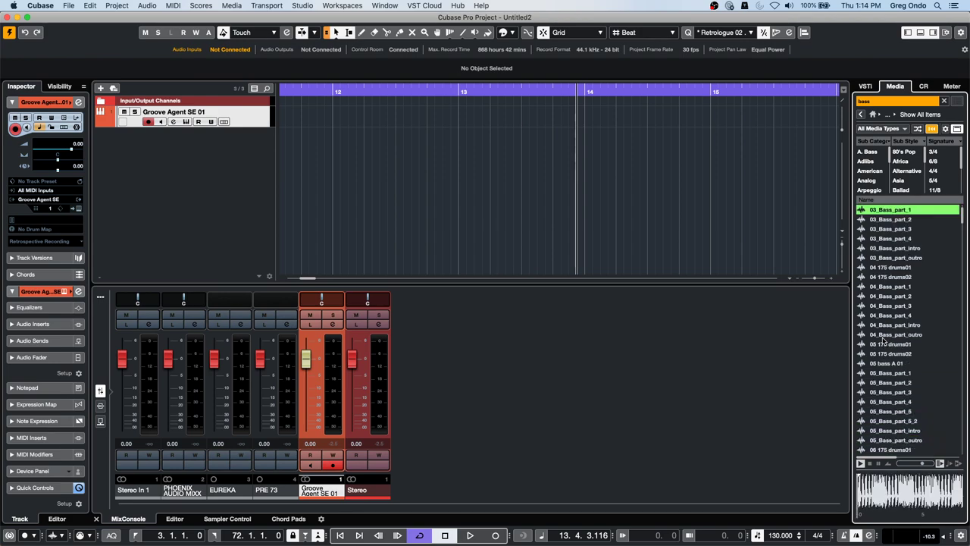
# - Filter the bass search results to the Bass sub category
pyautogui.click(875, 162)
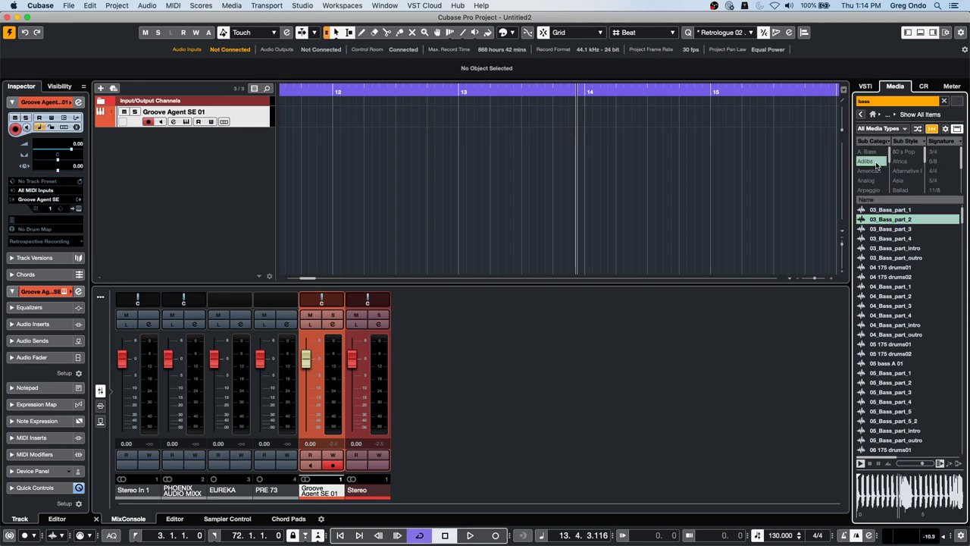
pyautogui.click(875, 162)
pyautogui.scroll(-1, 872, 175)
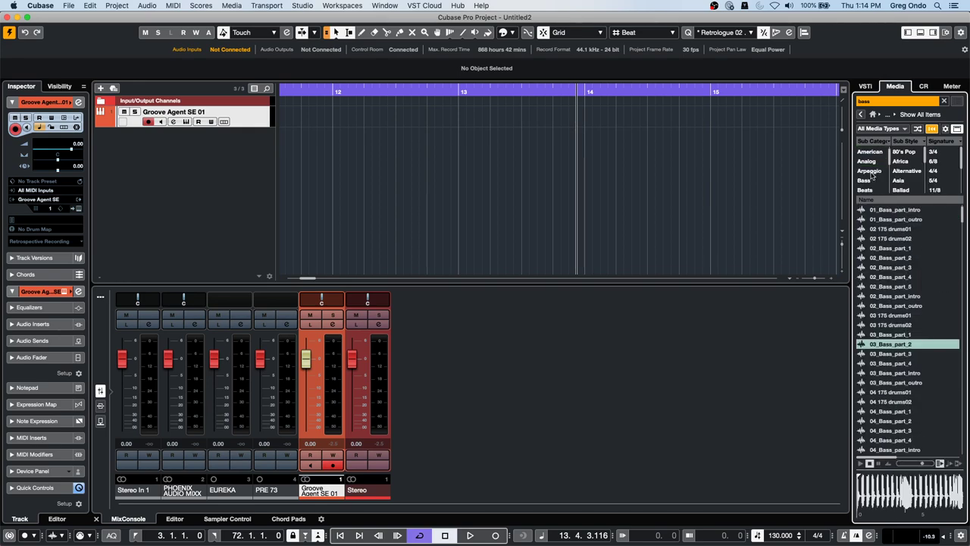
pyautogui.click(868, 180)
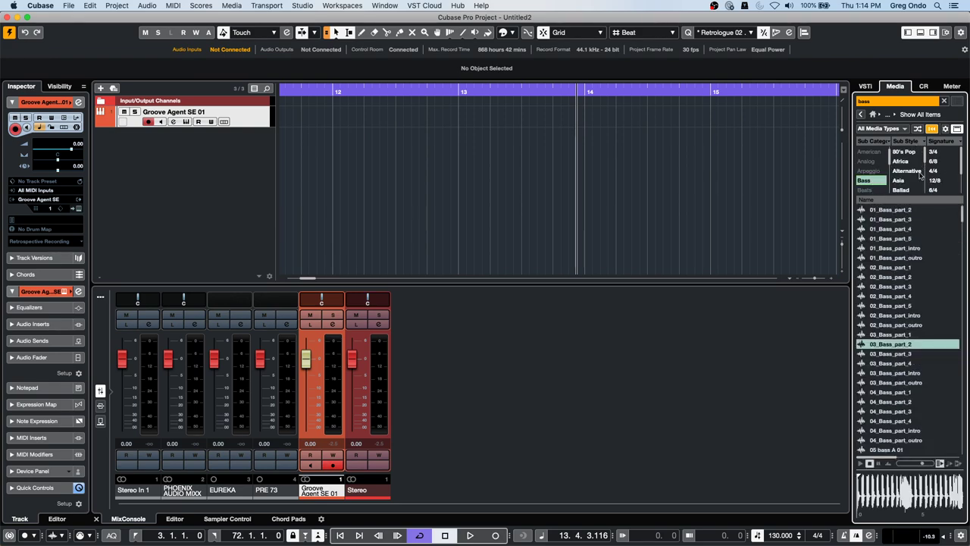
# - Change the Sub Style filter column to the Musical attribute Sub Category and filter it to E. Bass
pyautogui.click(922, 144)
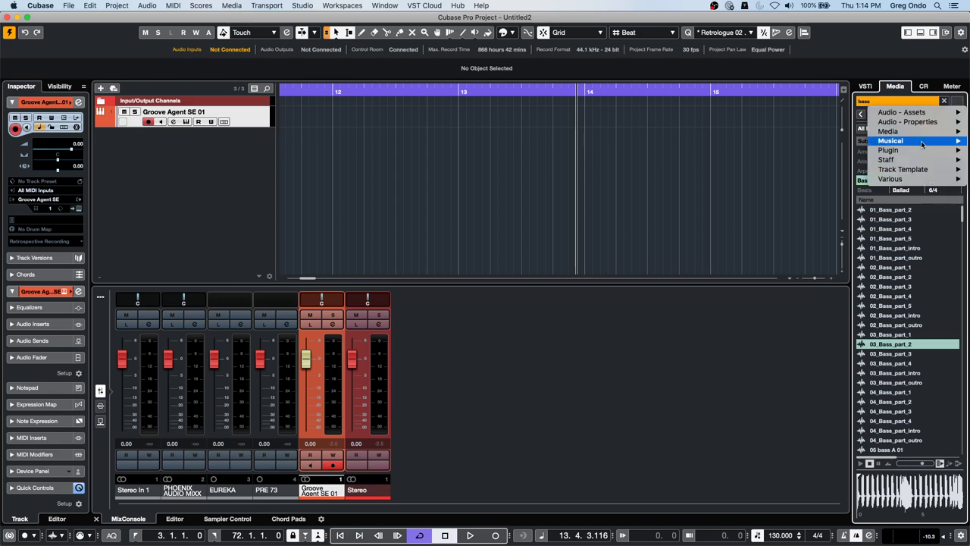
pyautogui.click(871, 170)
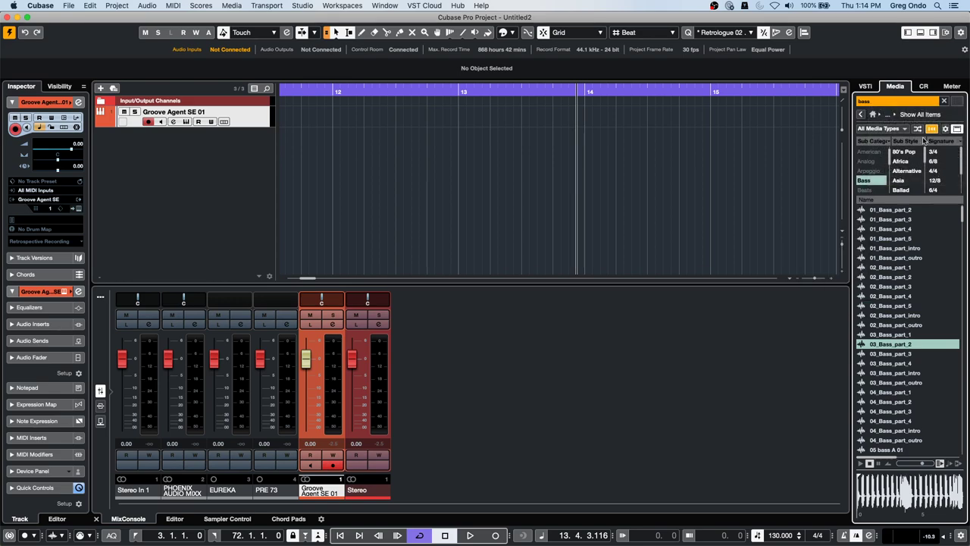
pyautogui.click(922, 141)
pyautogui.moveTo(916, 142)
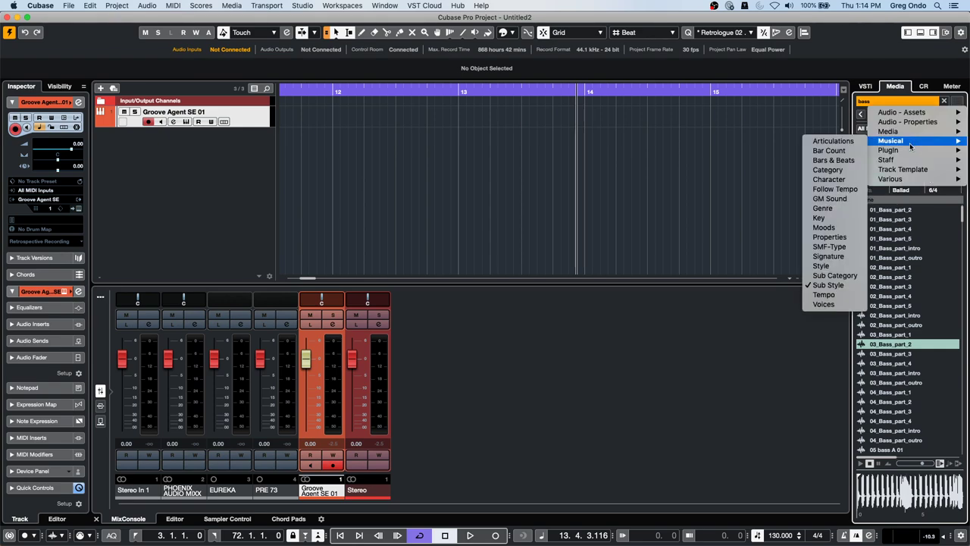
pyautogui.click(834, 275)
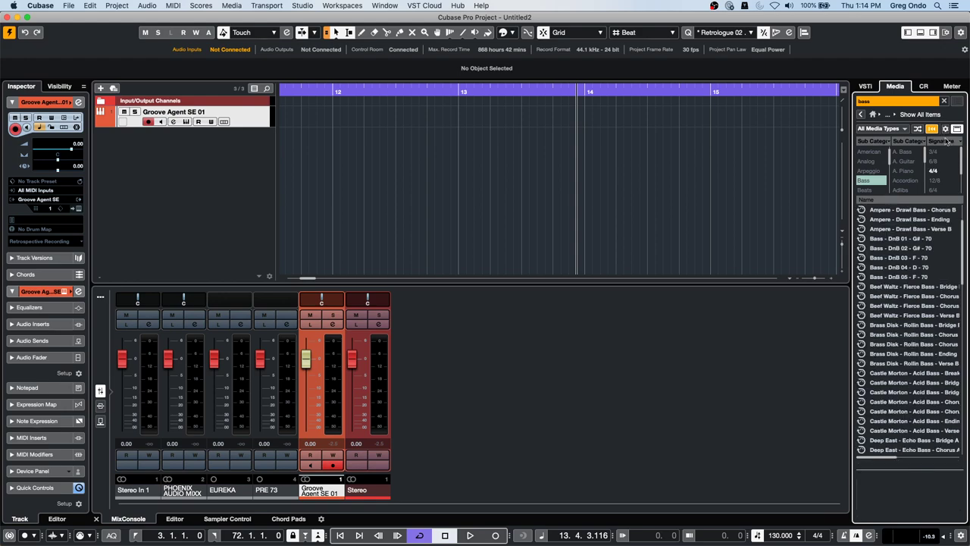
pyautogui.click(906, 171)
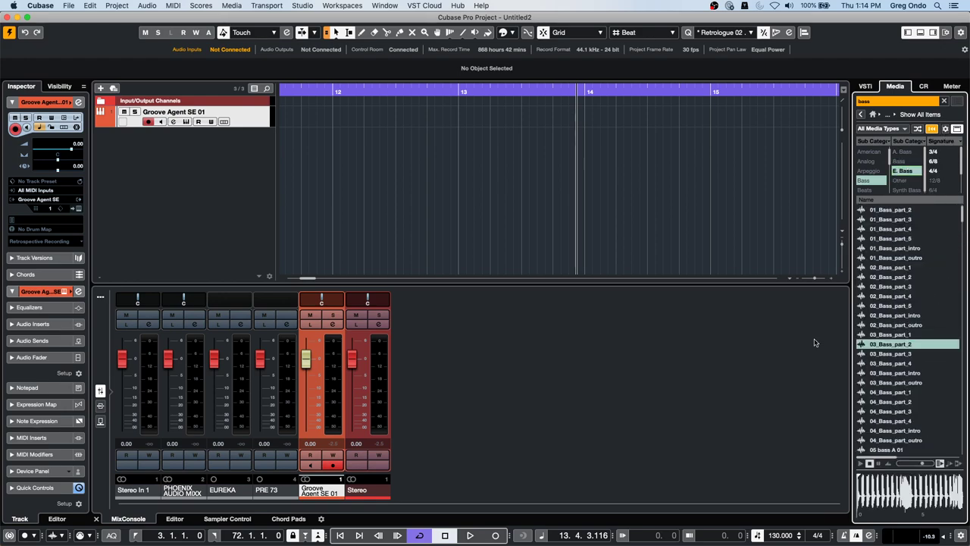
# - Audition the filtered electric bass loops from 04_Bass_part_2 down to 05_Bass_part_1, ending on 05 bass A 01
pyautogui.click(888, 402)
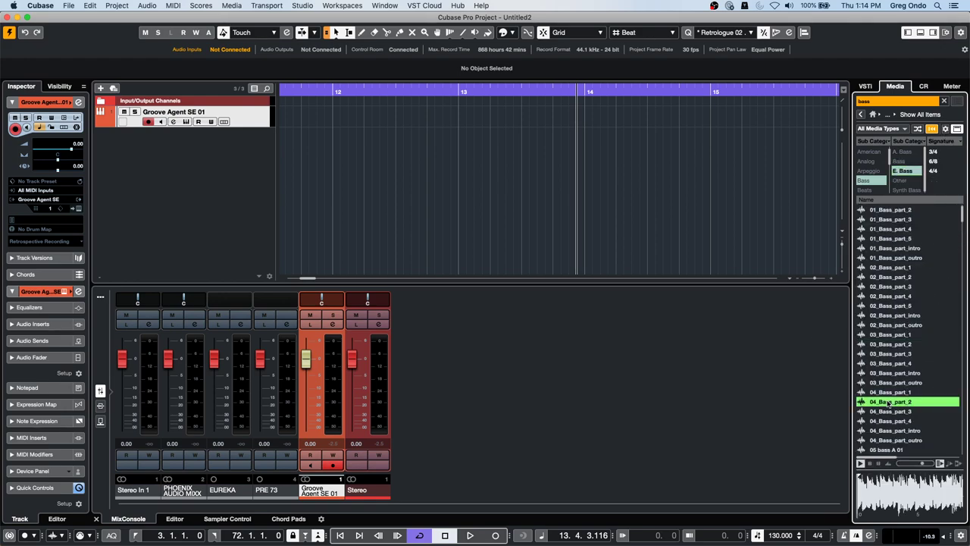
pyautogui.press('Down')
pyautogui.press('Down')
pyautogui.press('Down')
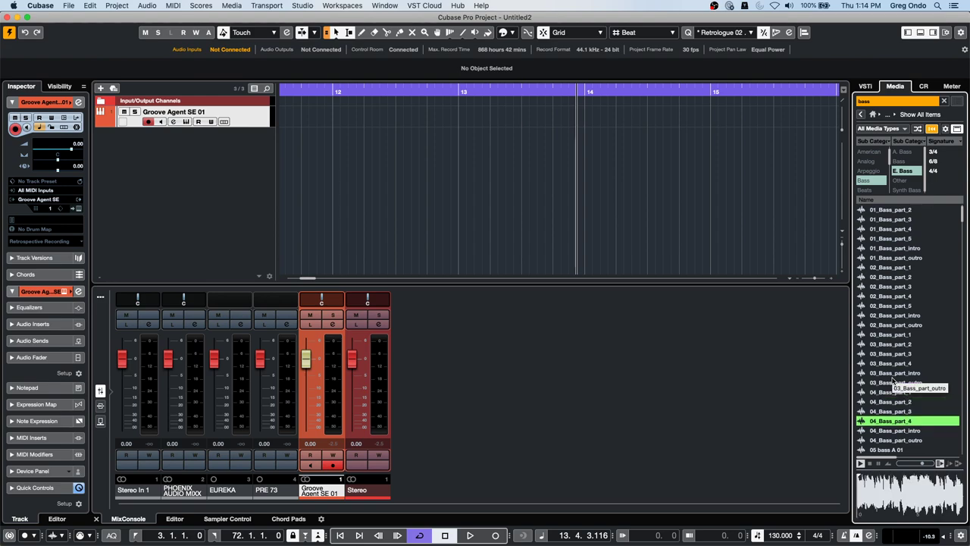
pyautogui.press('Down')
pyautogui.press('Down')
pyautogui.press('Down')
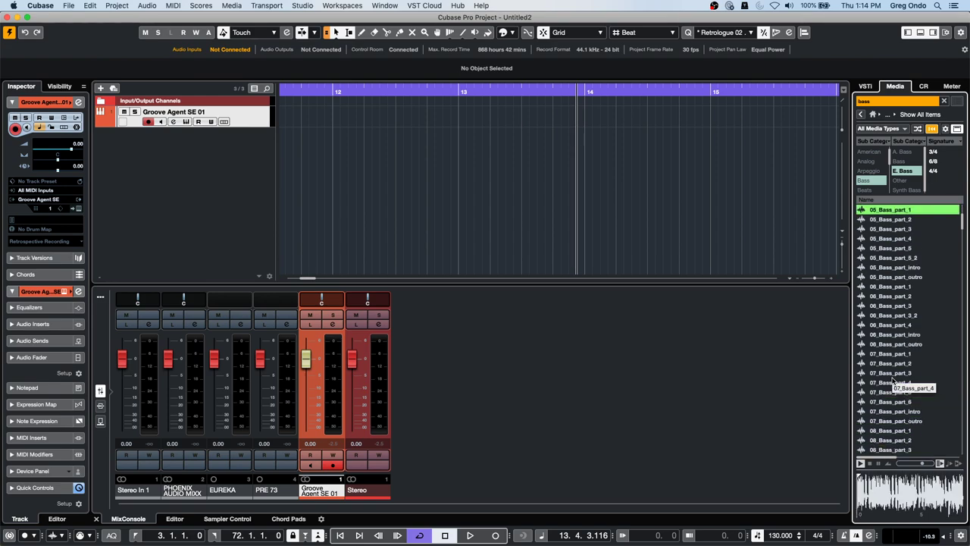
pyautogui.press('Up')
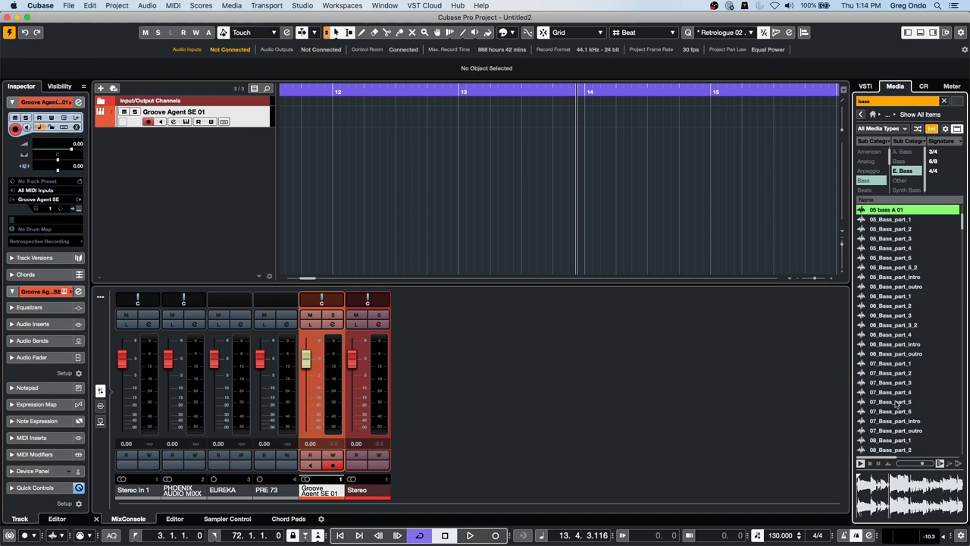
# - Place the 05 bass A 01 loop on a new audio track at bar 12, play it with the drums, and increase the track's height
pyautogui.moveTo(880, 212); pyautogui.dragTo(356, 150)
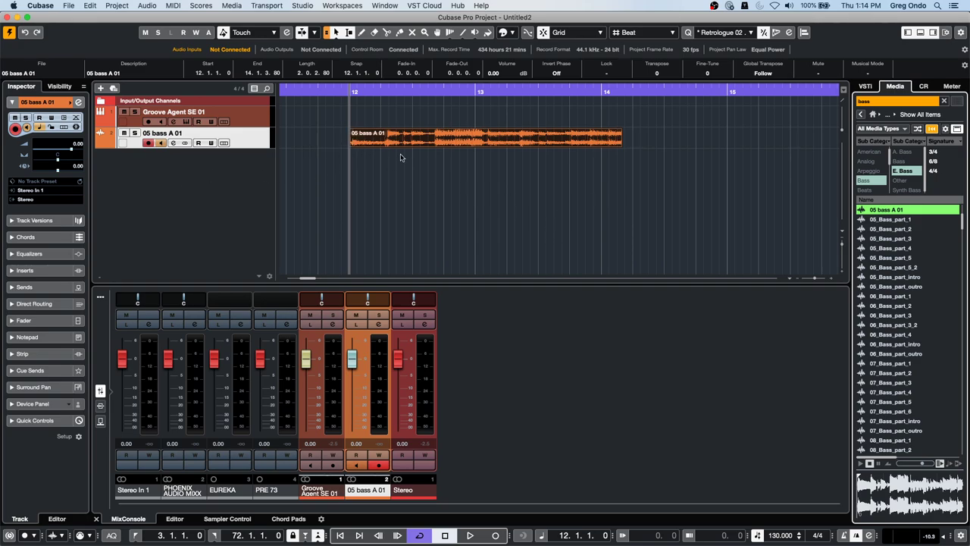
pyautogui.press('space')
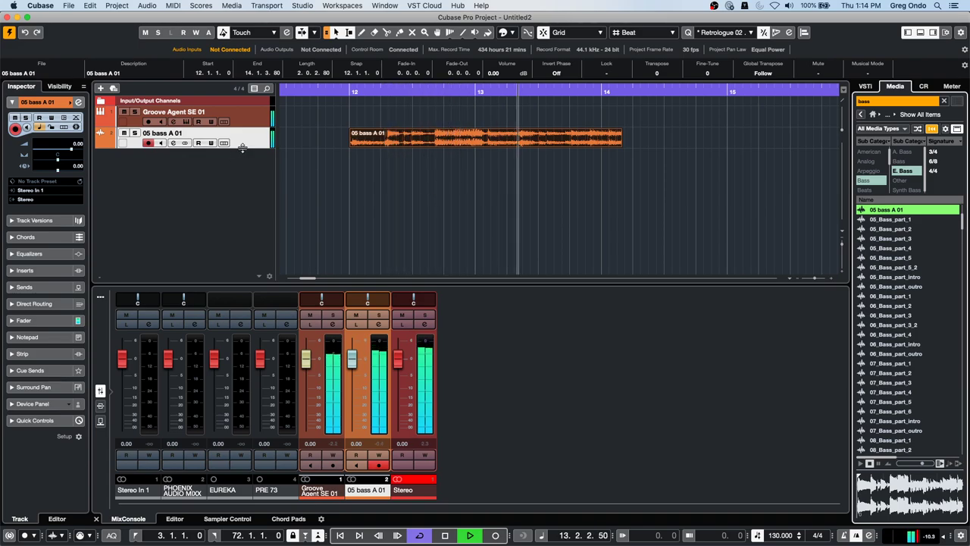
pyautogui.press('space')
pyautogui.moveTo(233, 150); pyautogui.dragTo(233, 179)
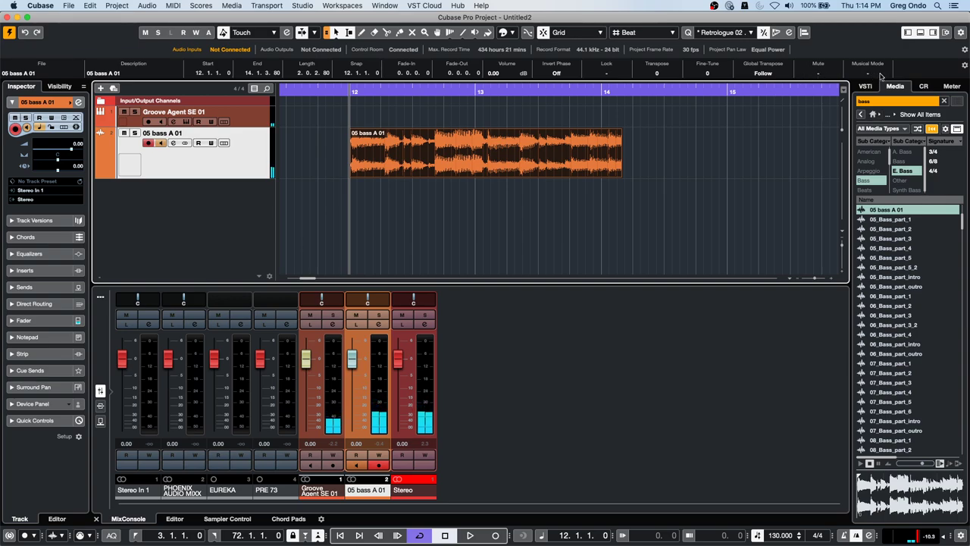
# - Enable Musical Mode on the bass loop, lower its channel fader to -2.64 dB, and play it back briefly
pyautogui.click(879, 73)
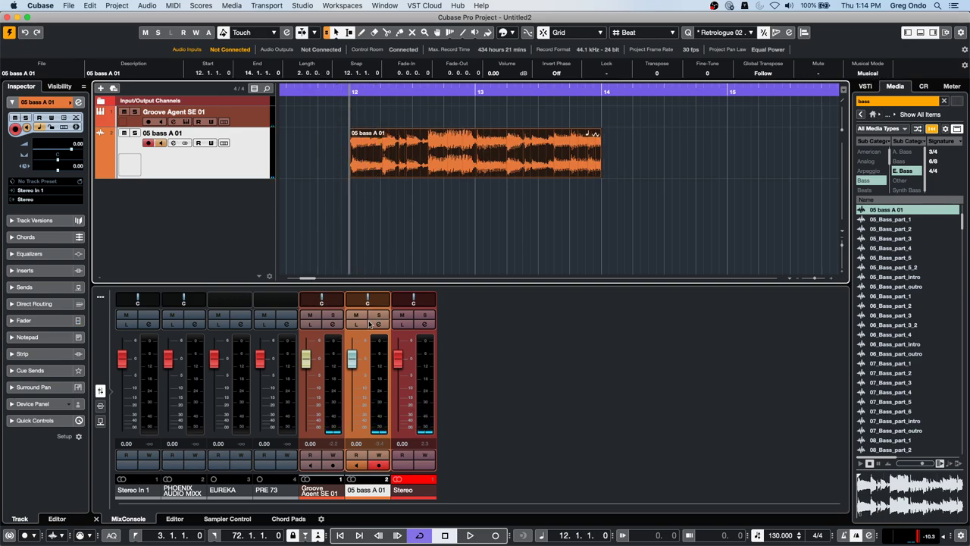
pyautogui.moveTo(344, 365)
pyautogui.mouseDown()
pyautogui.moveTo(356, 376)
pyautogui.moveTo(350, 369)
pyautogui.mouseUp()
pyautogui.press('space')
pyautogui.press('space')
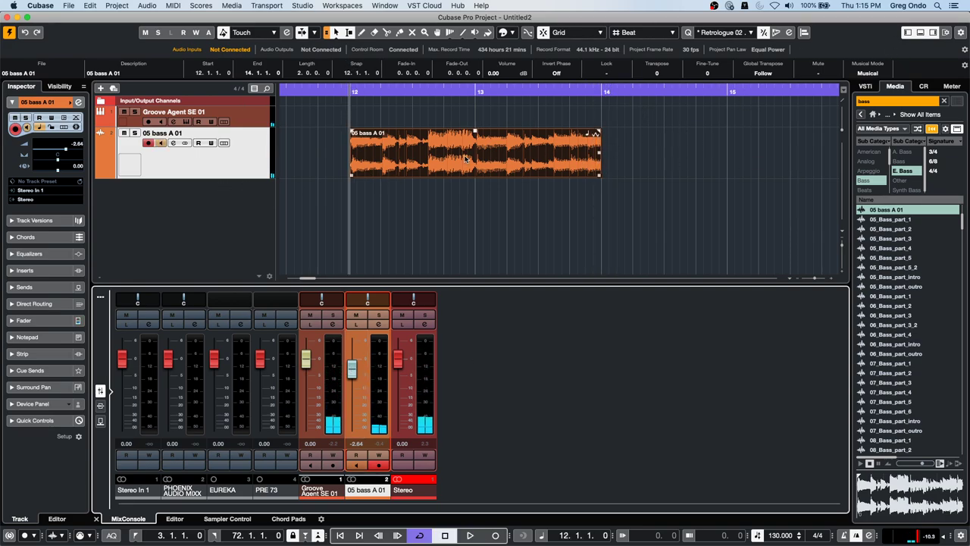
# - Repeat the 05 bass A 01 event back to back so the bass part extends from bar 12 to bar 24
pyautogui.click(614, 102)
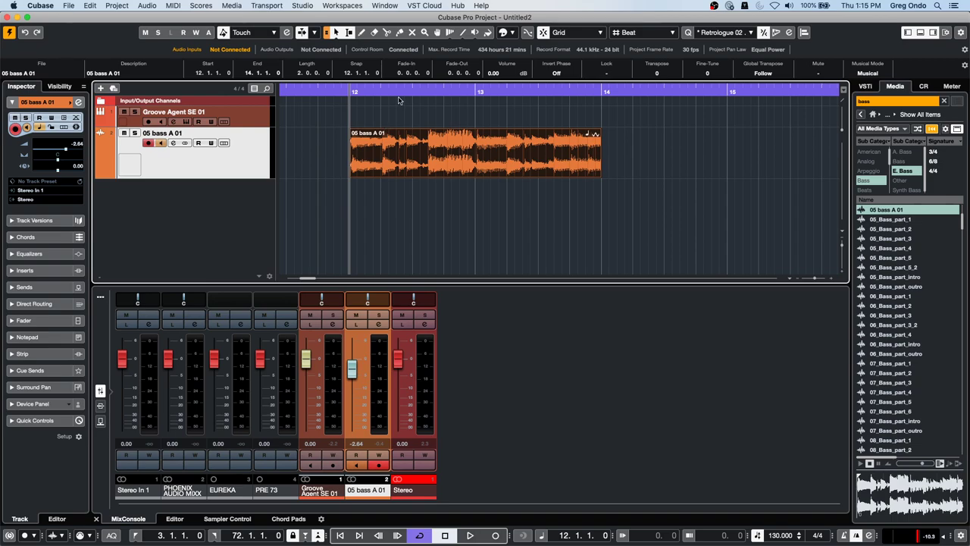
pyautogui.moveTo(399, 101); pyautogui.dragTo(399, 66)
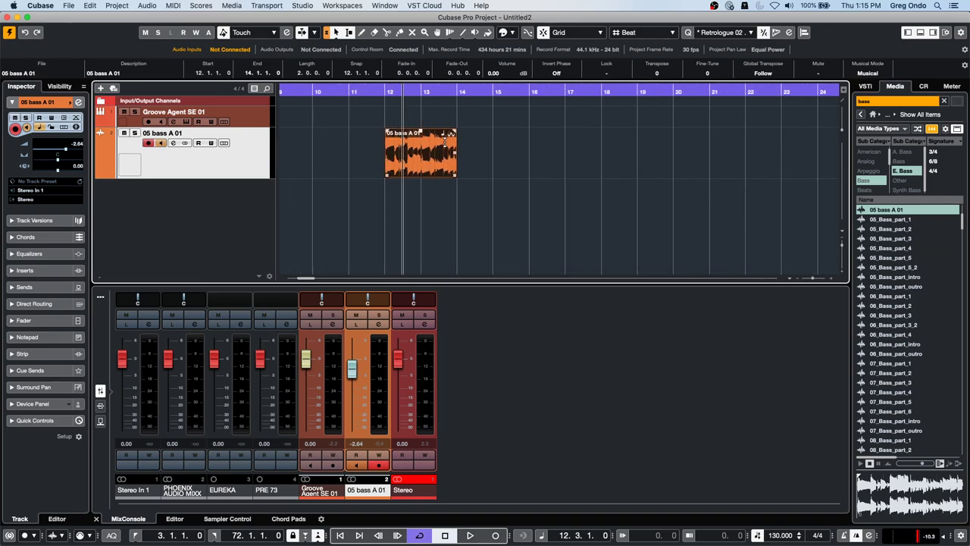
pyautogui.moveTo(454, 156); pyautogui.dragTo(788, 173)
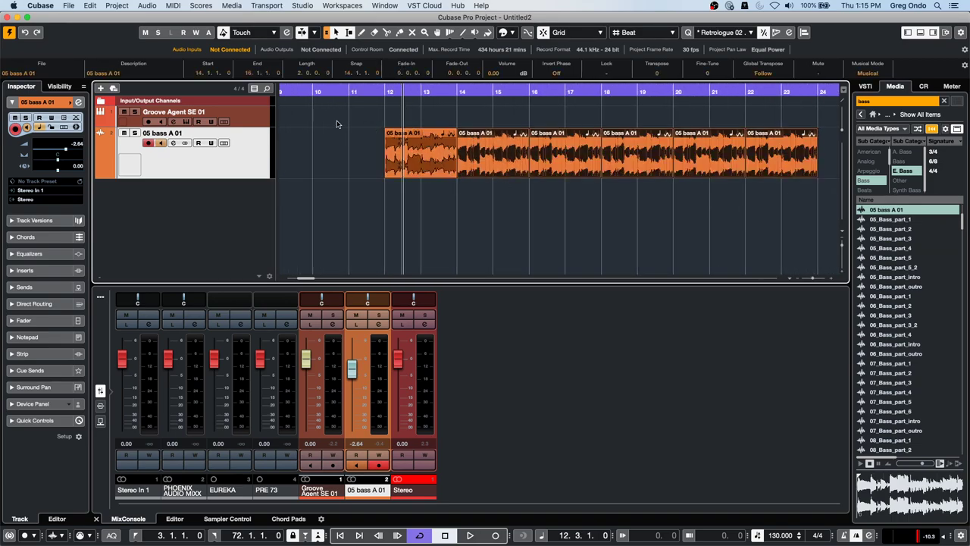
# - While playing from bar 12, set the project tempo to 108 BPM and raise the Groove Agent SE 01 fader to 4.31 dB
pyautogui.click(387, 91)
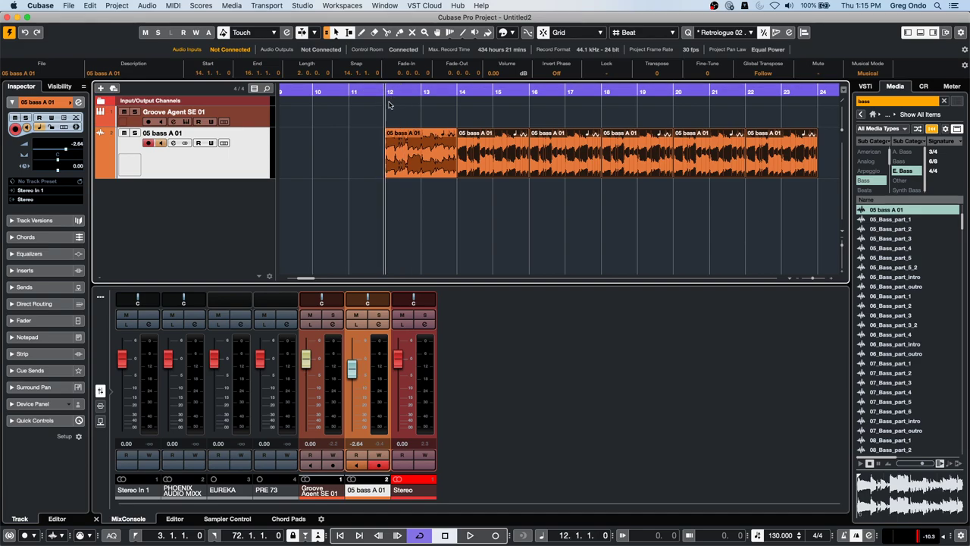
pyautogui.press('space')
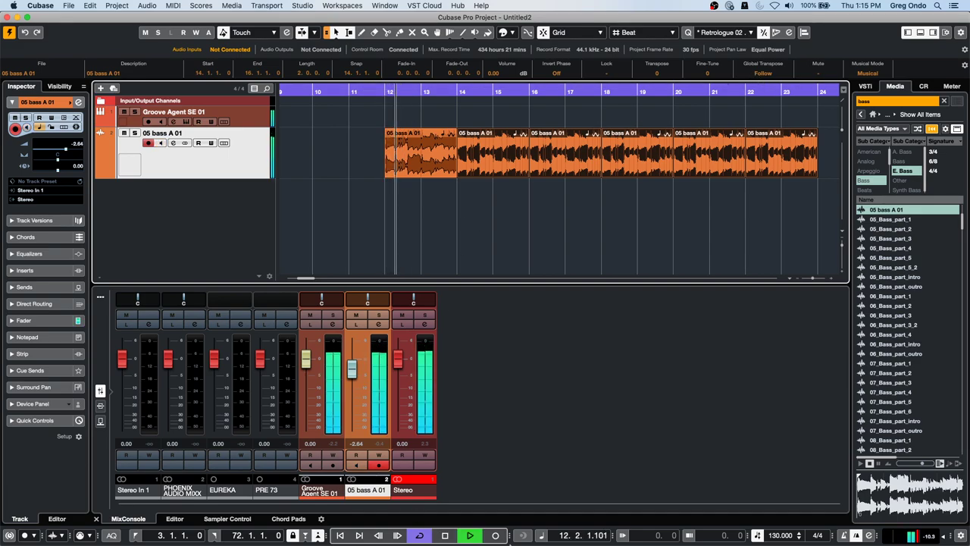
pyautogui.click(776, 535)
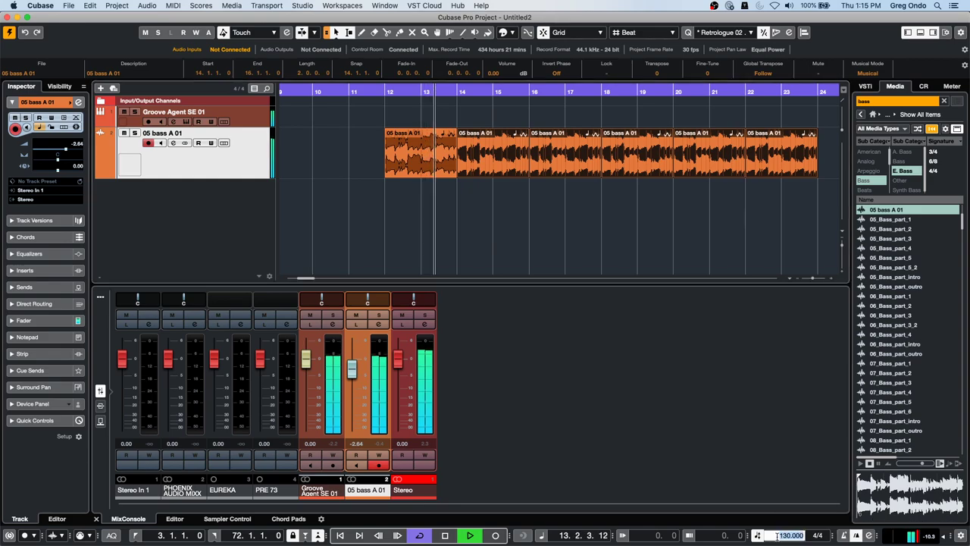
pyautogui.press('BackSpace')
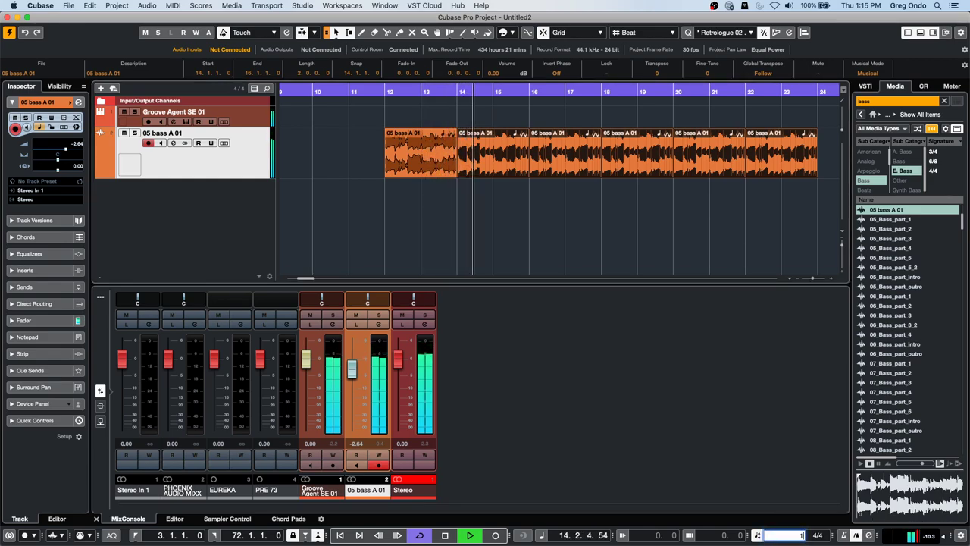
pyautogui.write('108')
pyautogui.press('Return')
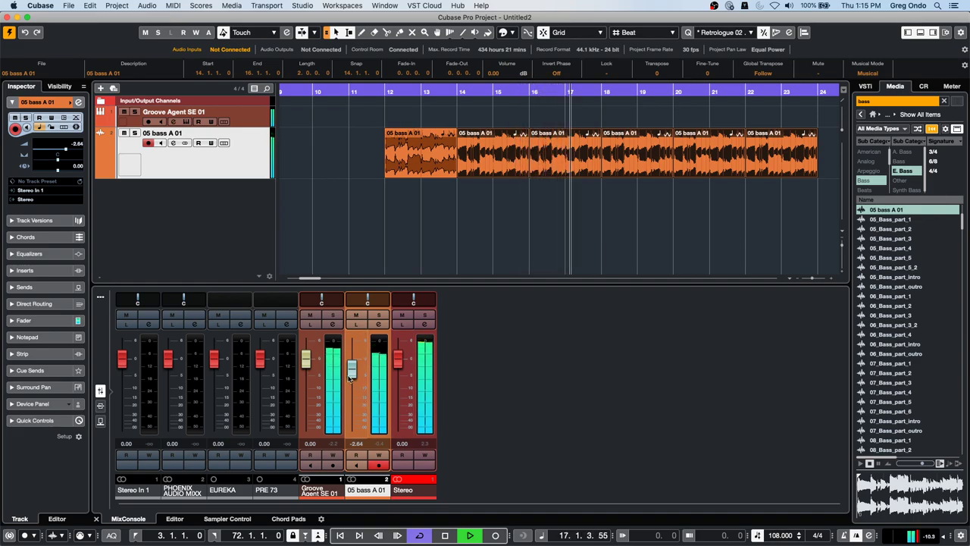
pyautogui.moveTo(310, 363); pyautogui.dragTo(309, 350)
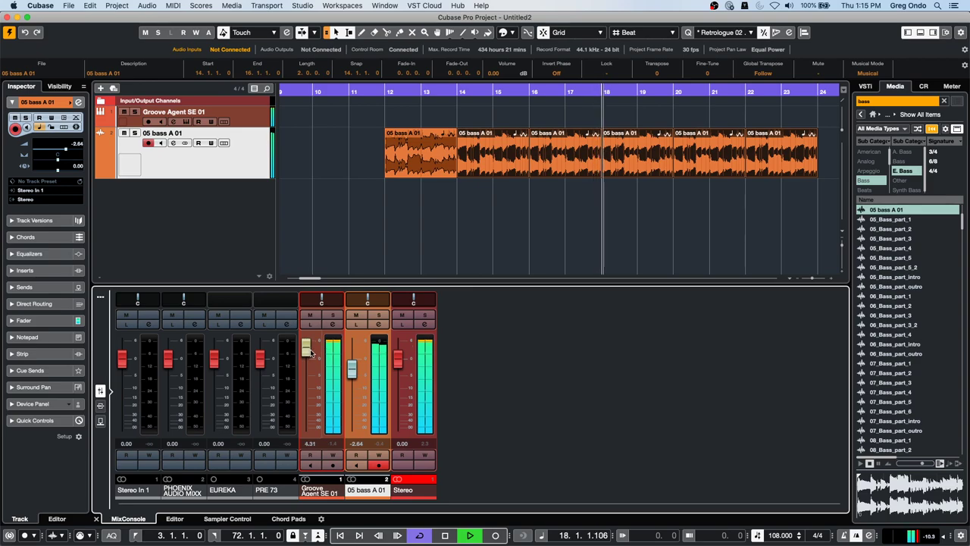
# - Stop playback, clear the bass sub category filters, and search the Loops & Samples library for "guitar"
pyautogui.click(873, 114)
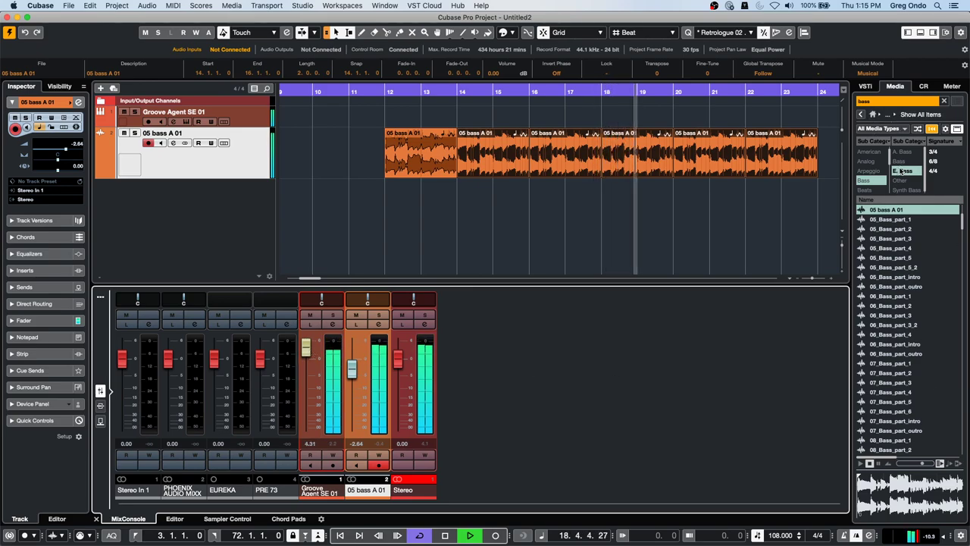
pyautogui.press('space')
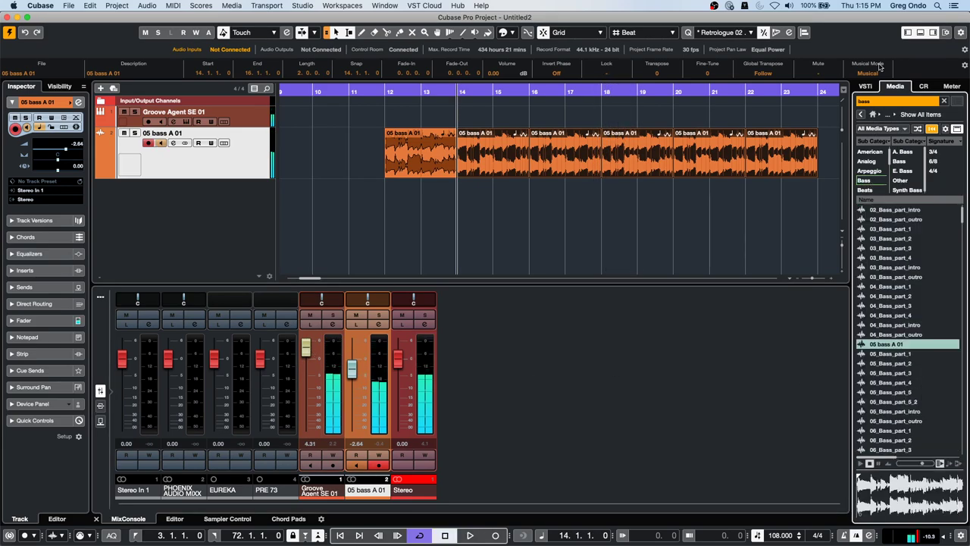
pyautogui.click(877, 102)
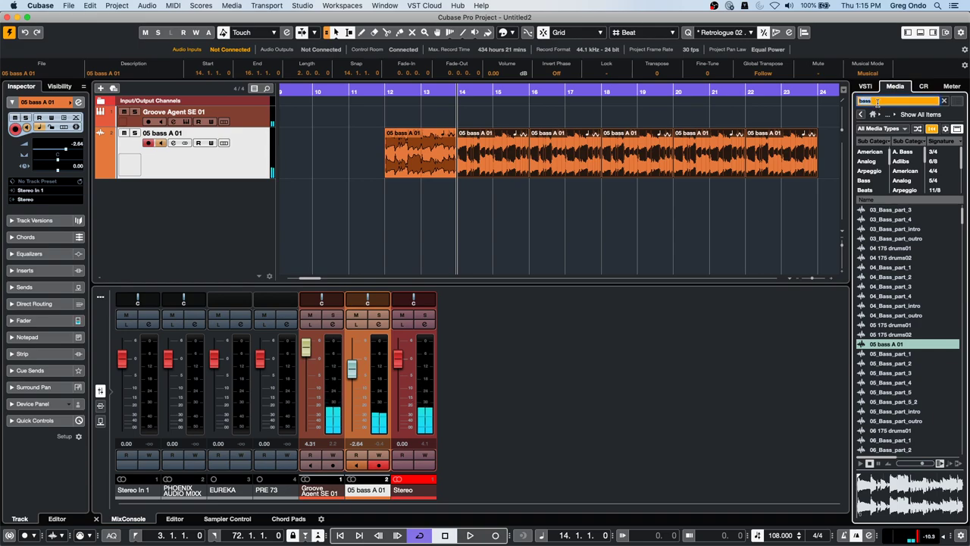
pyautogui.write('guitar')
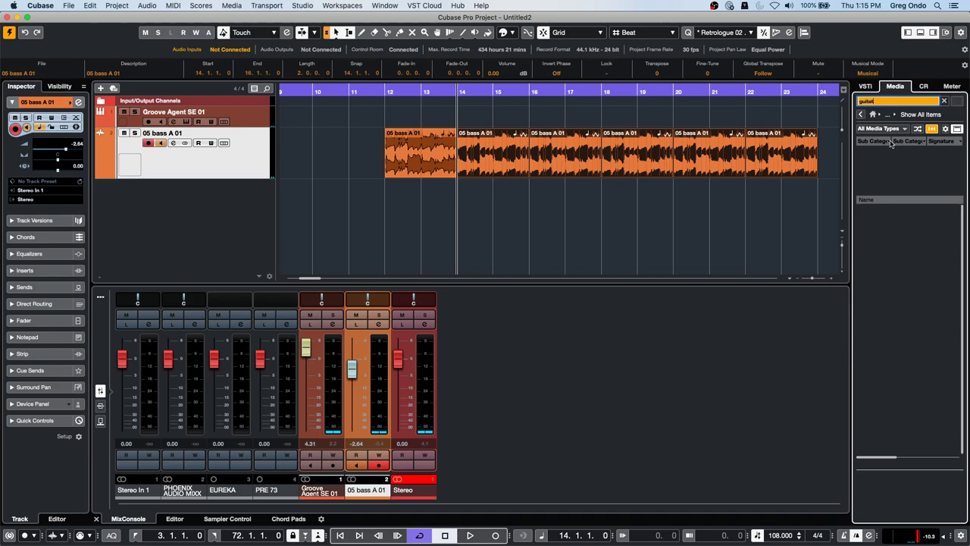
pyautogui.click(874, 115)
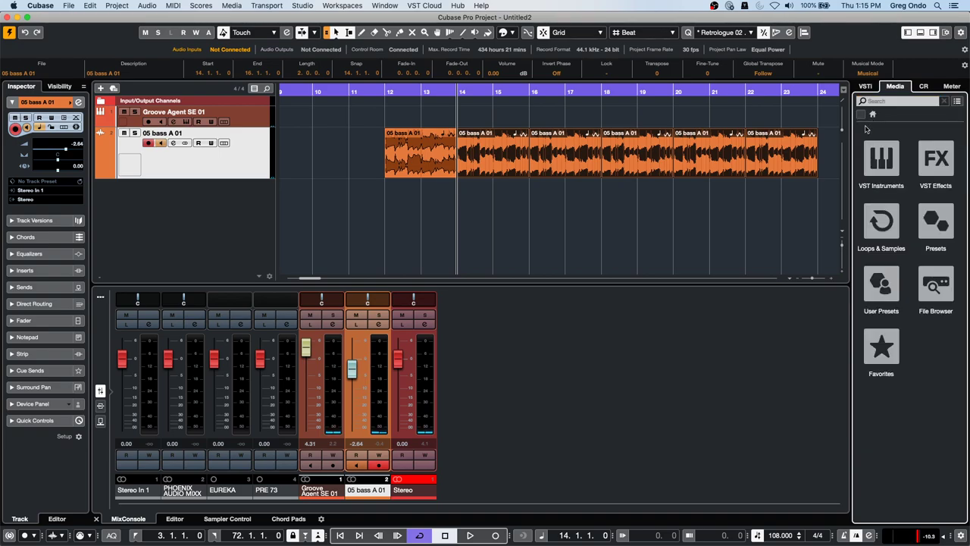
pyautogui.click(880, 235)
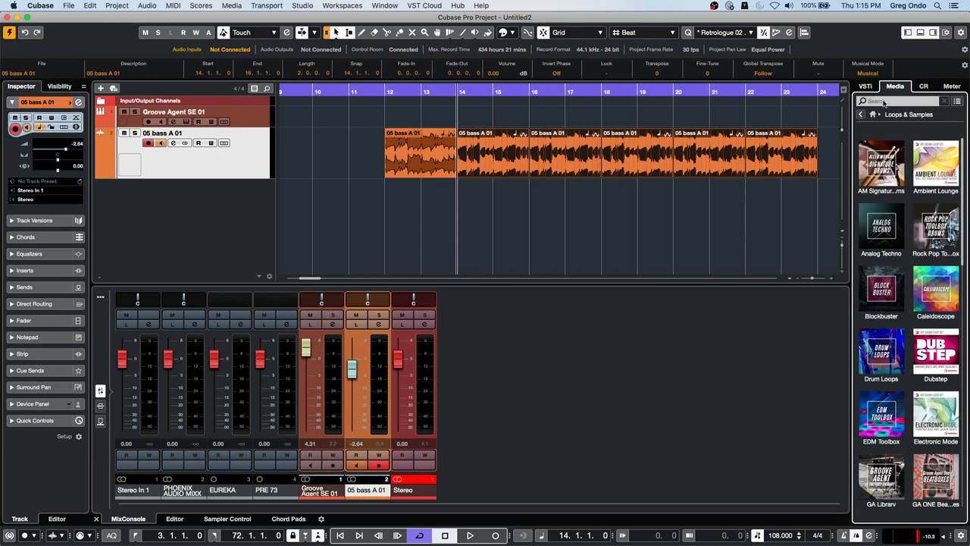
pyautogui.click(881, 101)
pyautogui.write('gui')
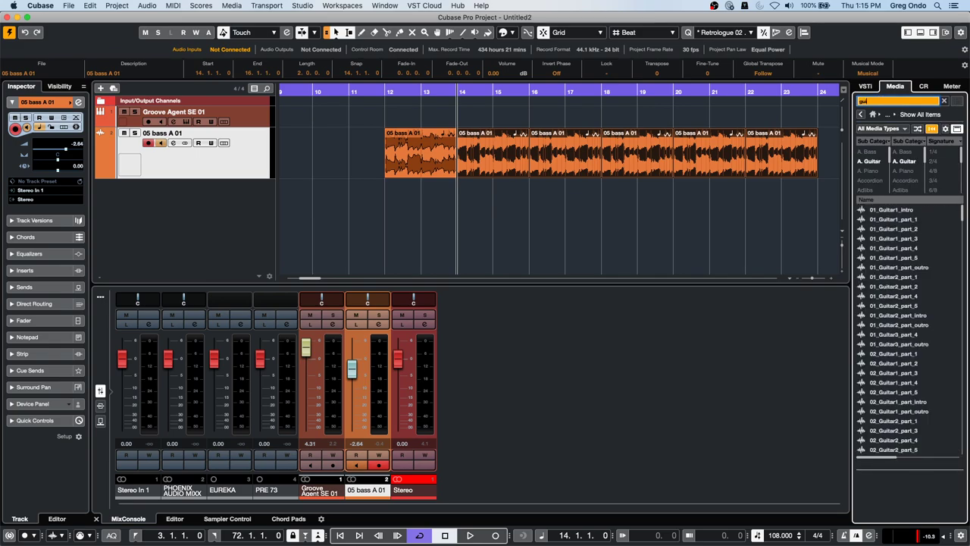
pyautogui.write('tar')
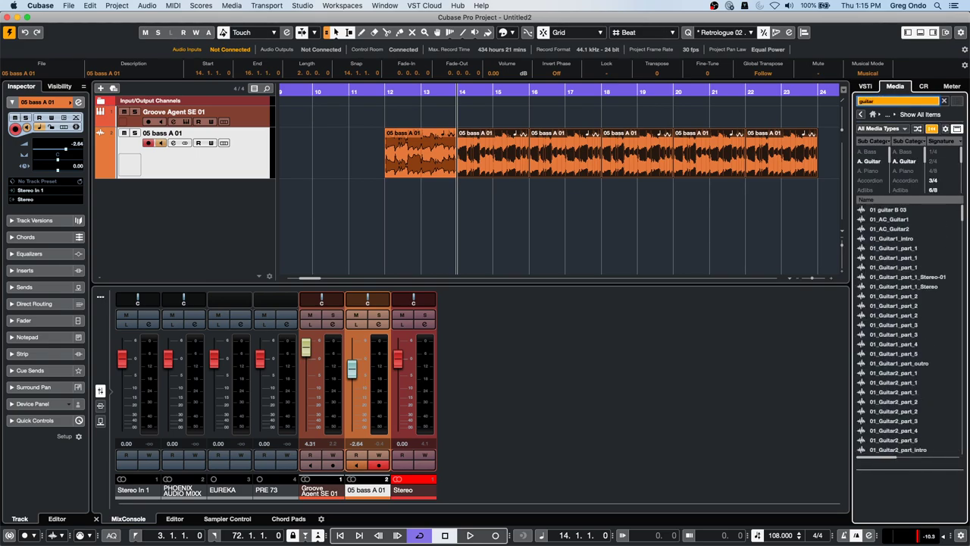
# - Audition guitar loops, place 01_Guitar1_part_3 on a new track at bar 12, and enable its Musical Mode
pyautogui.click(906, 249)
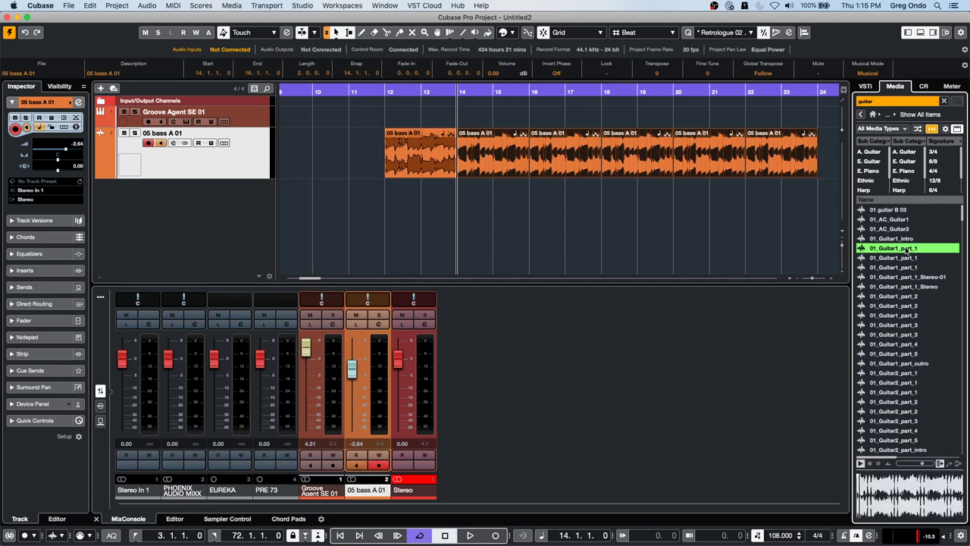
pyautogui.click(915, 295)
pyautogui.click(923, 334)
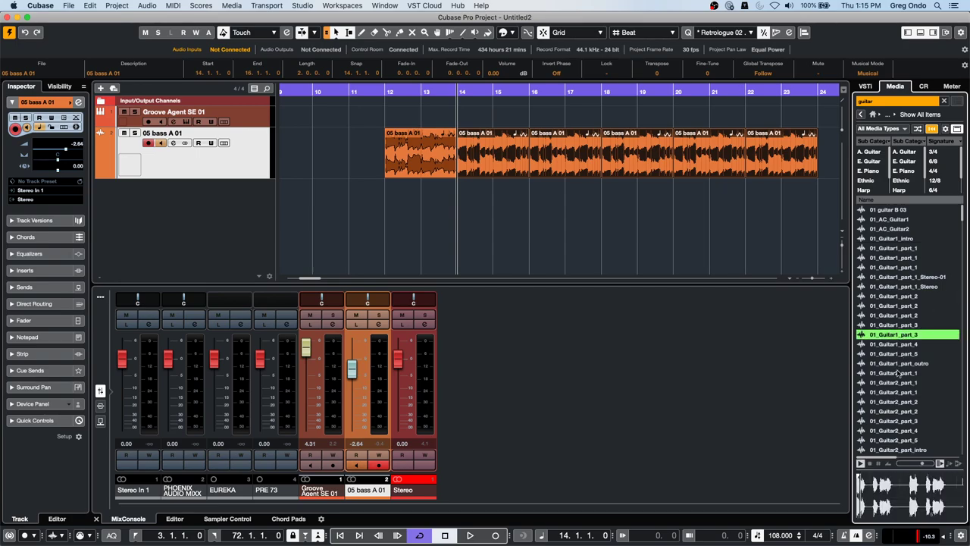
pyautogui.moveTo(896, 341); pyautogui.dragTo(407, 199)
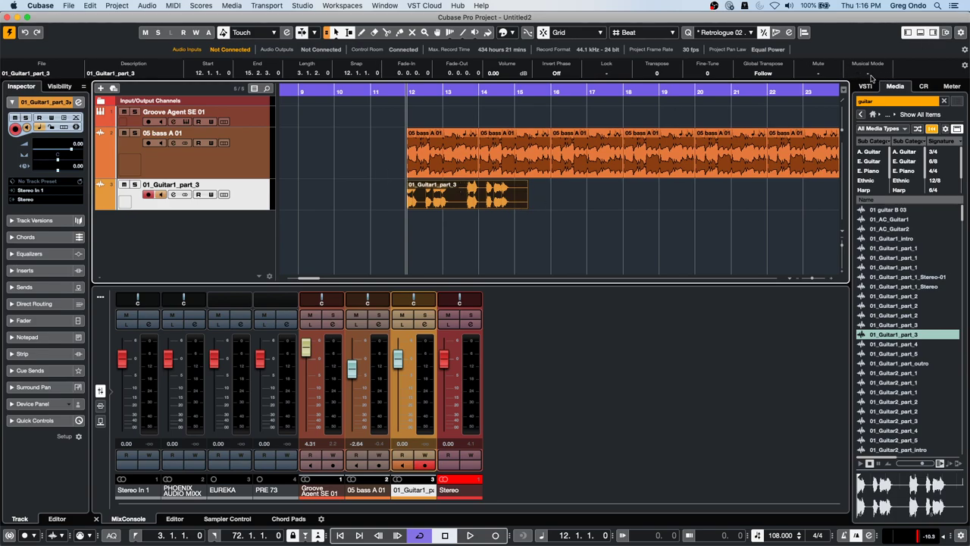
pyautogui.click(871, 76)
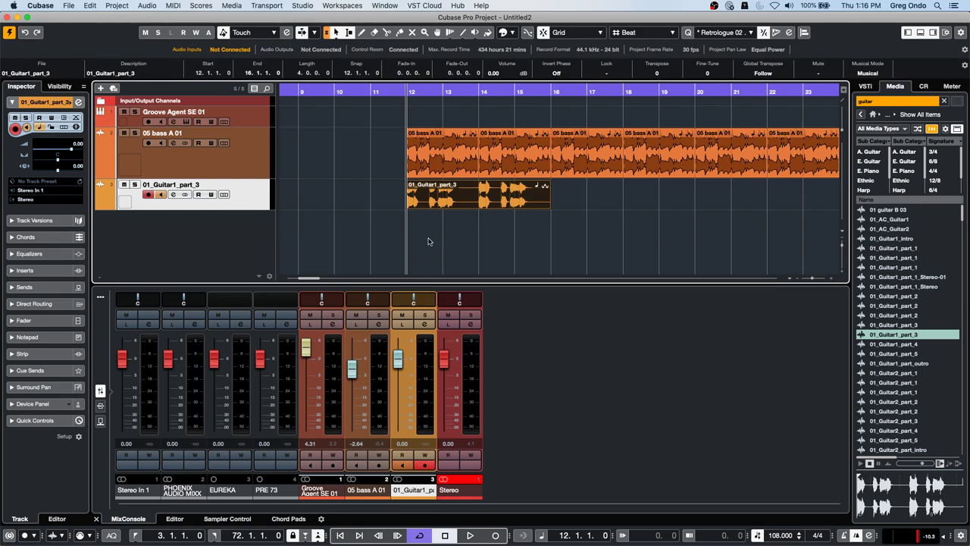
# - Move the guitar event to bar 8 and, while playing the arrangement, copy it to bar 16
pyautogui.moveTo(489, 211); pyautogui.dragTo(349, 212)
pyautogui.press('Home')
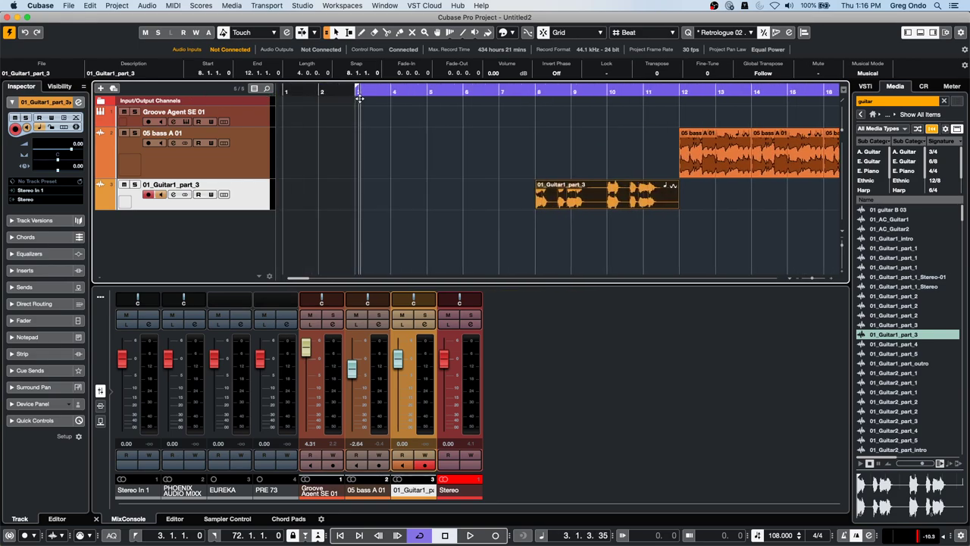
pyautogui.click(491, 91)
pyautogui.press('space')
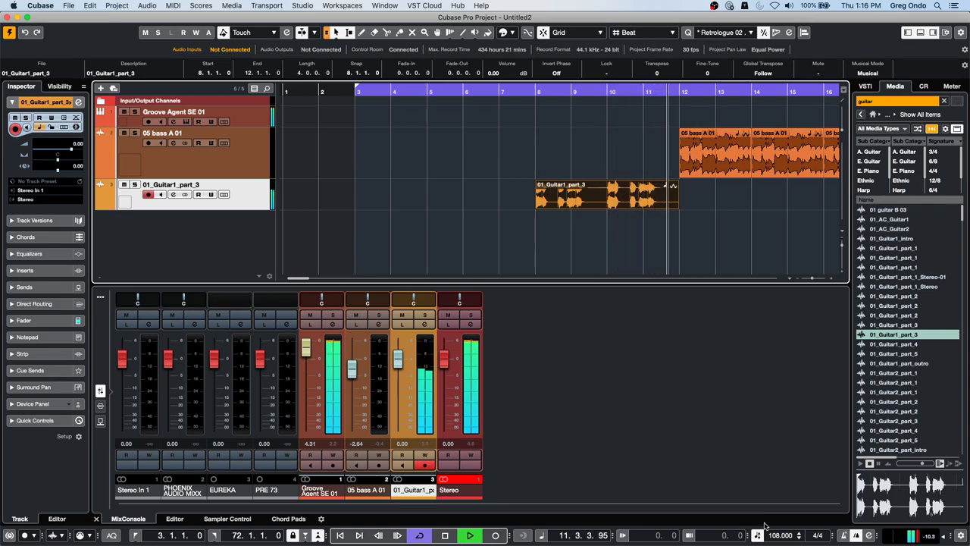
pyautogui.click(564, 200)
pyautogui.moveTo(564, 201); pyautogui.dragTo(799, 190)
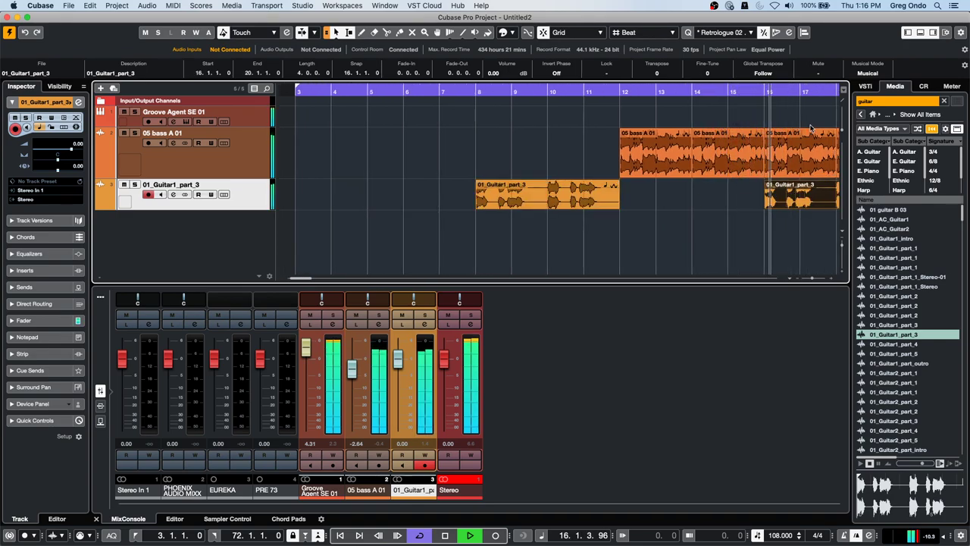
# - Open the Transpose value of the guitar event at bar 16, deselect the event, and stop playback
pyautogui.click(670, 77)
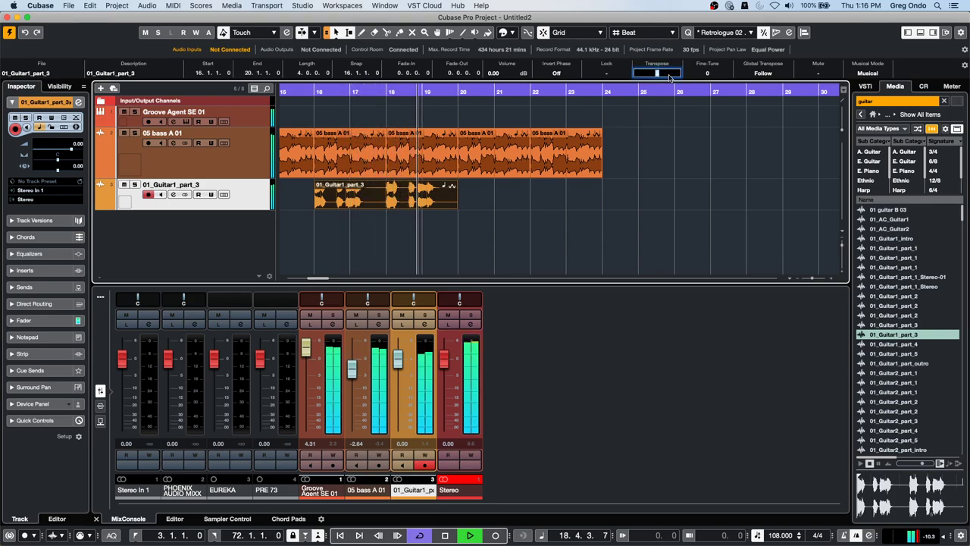
pyautogui.click(675, 222)
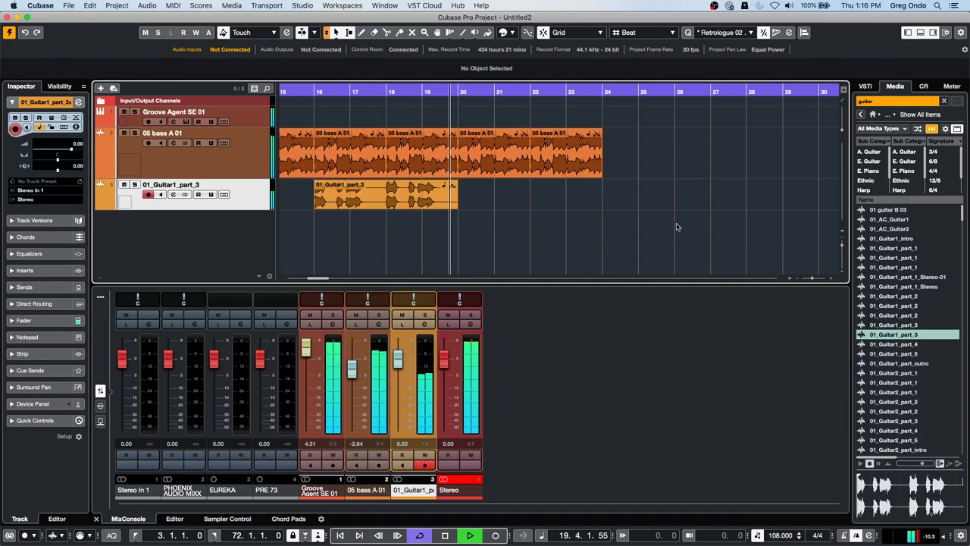
pyautogui.press('space')
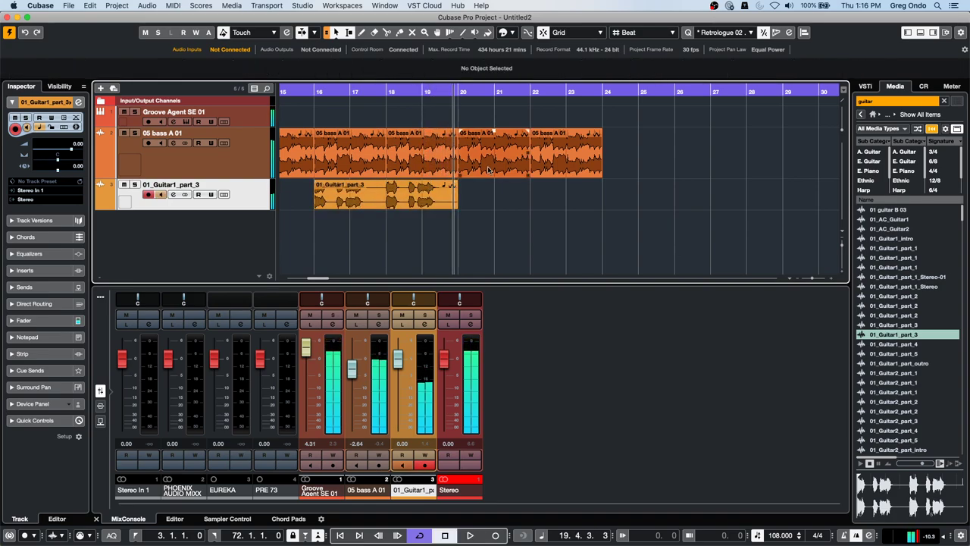
# - Select the bass and guitar events and examine their clips' tempo and Musical Mode attributes in the Pool
pyautogui.click(666, 157)
pyautogui.hscroll(-5, 576, 212)
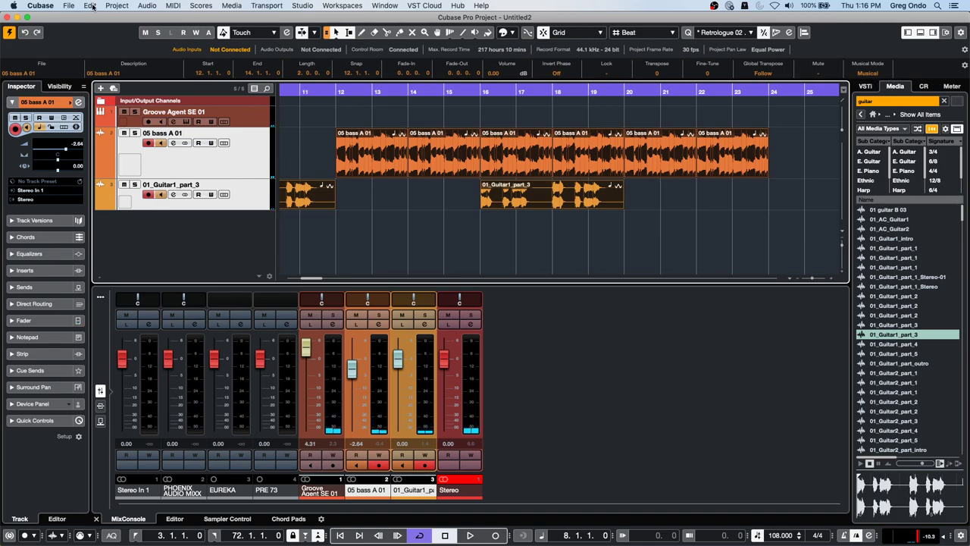
pyautogui.click(230, 6)
pyautogui.click(250, 17)
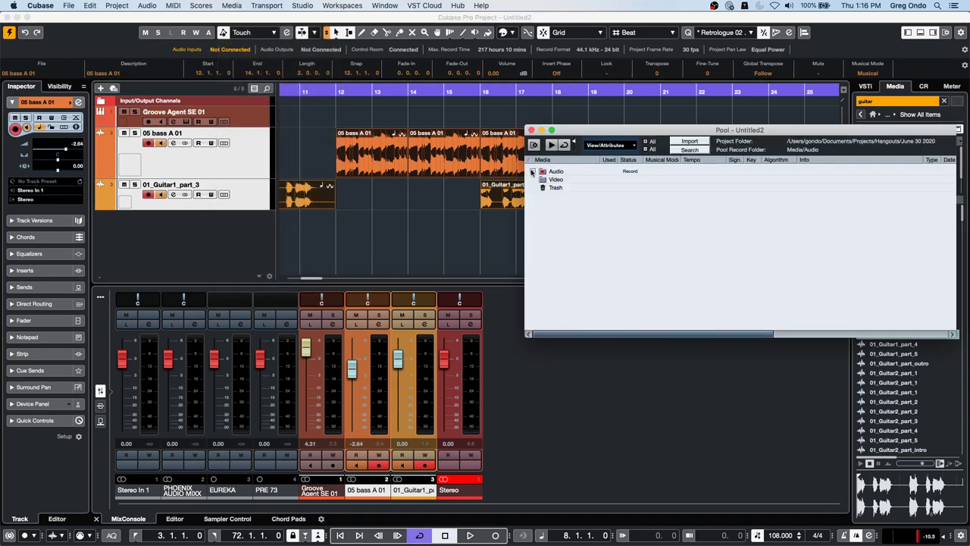
pyautogui.click(531, 172)
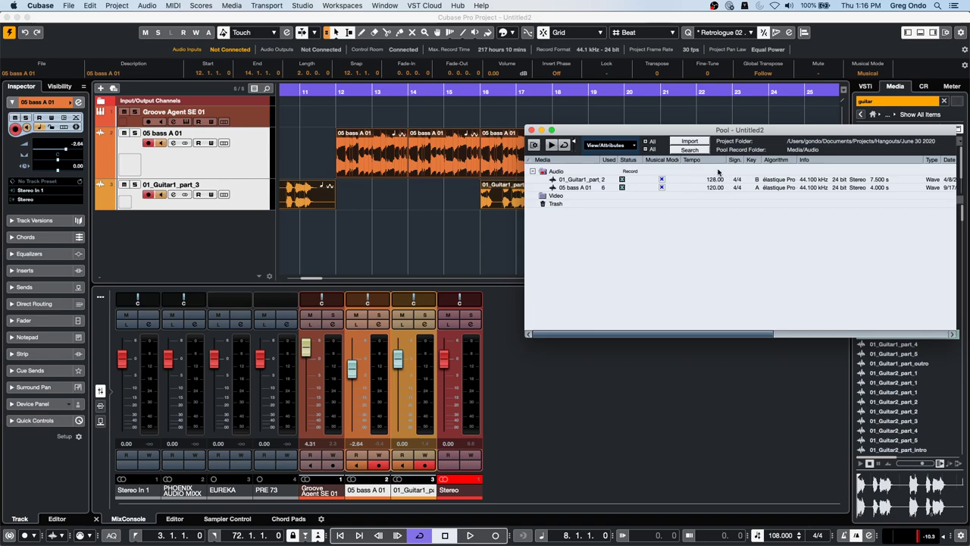
pyautogui.click(531, 129)
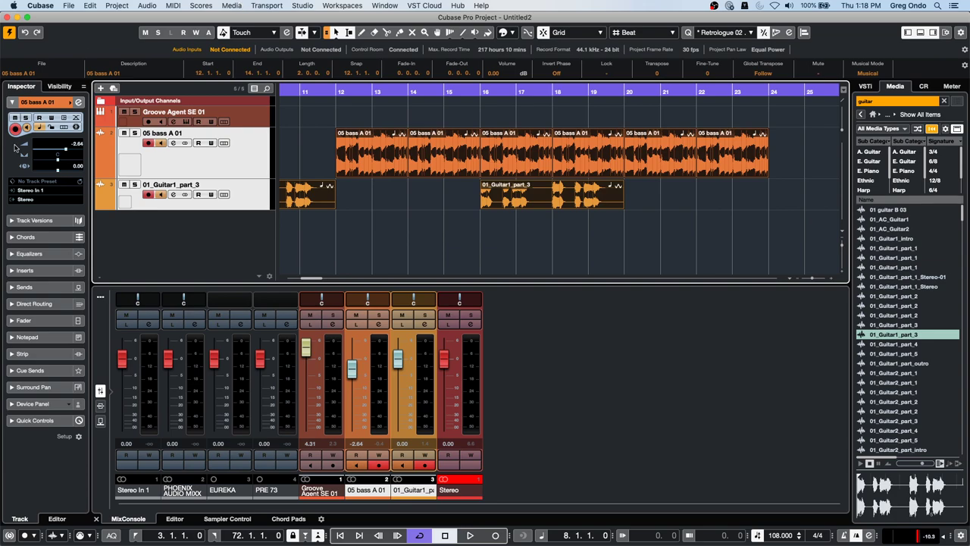
# - Review the Steinberg UR24C port settings in Studio Setup and close the dialog
pyautogui.click(303, 6)
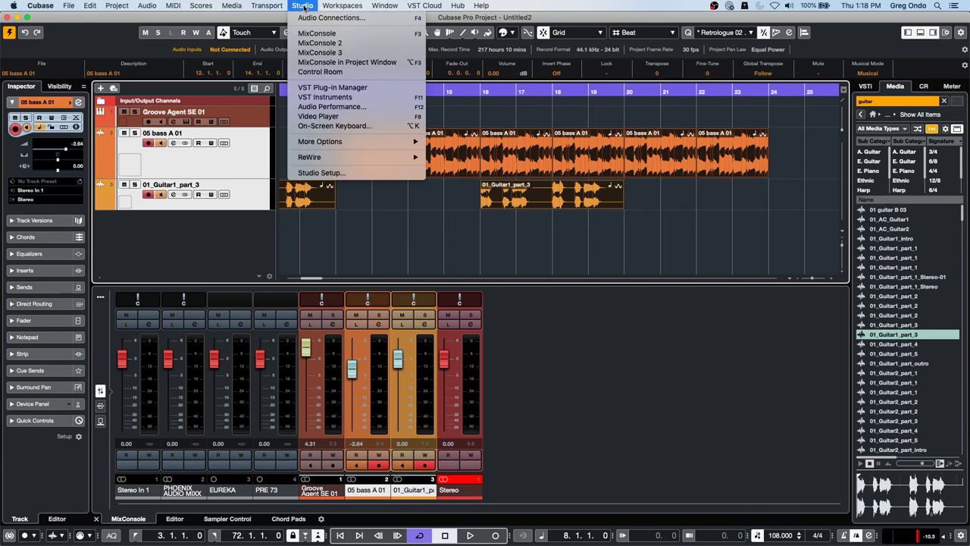
pyautogui.click(321, 173)
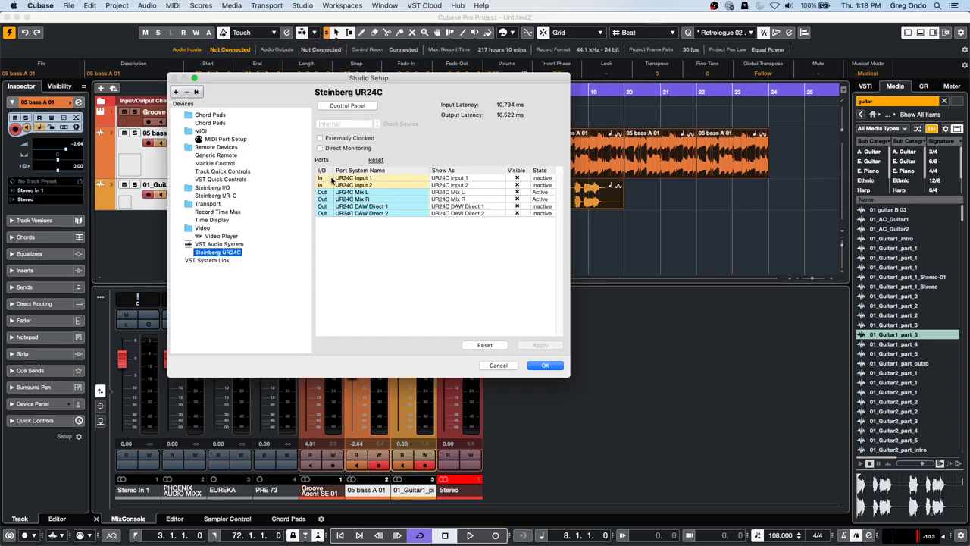
pyautogui.click(558, 369)
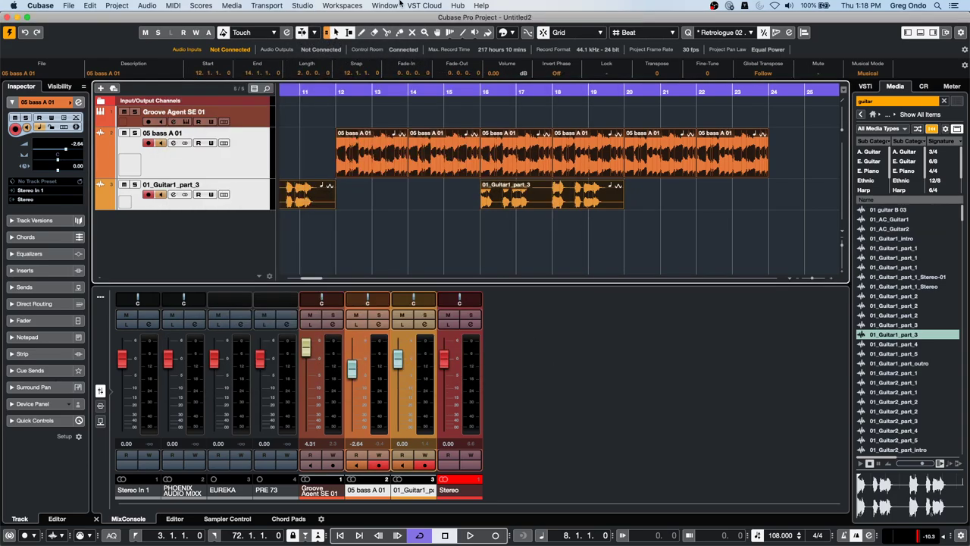
# - Review the installed VST instruments in the VST Plug-in Manager, including the external montage instrument, and close the manager
pyautogui.click(303, 6)
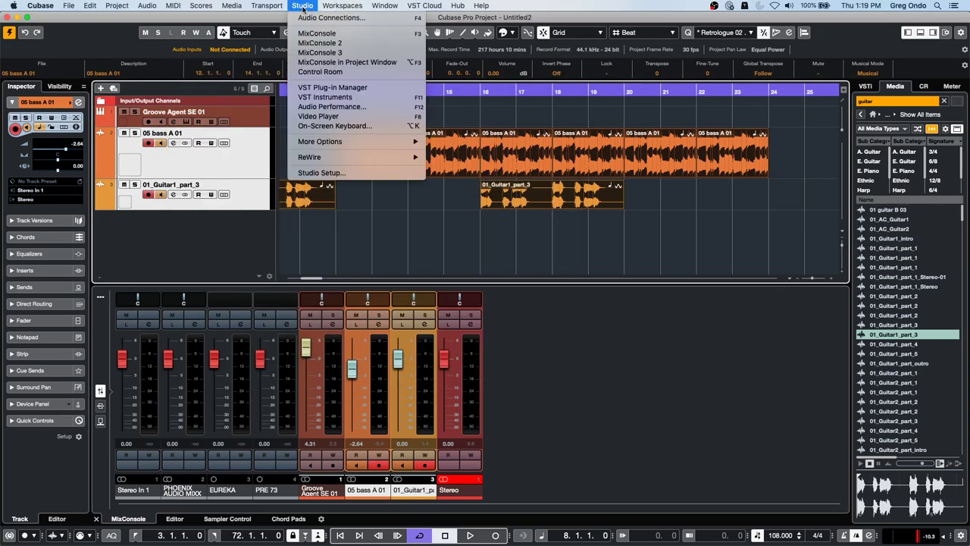
pyautogui.click(347, 88)
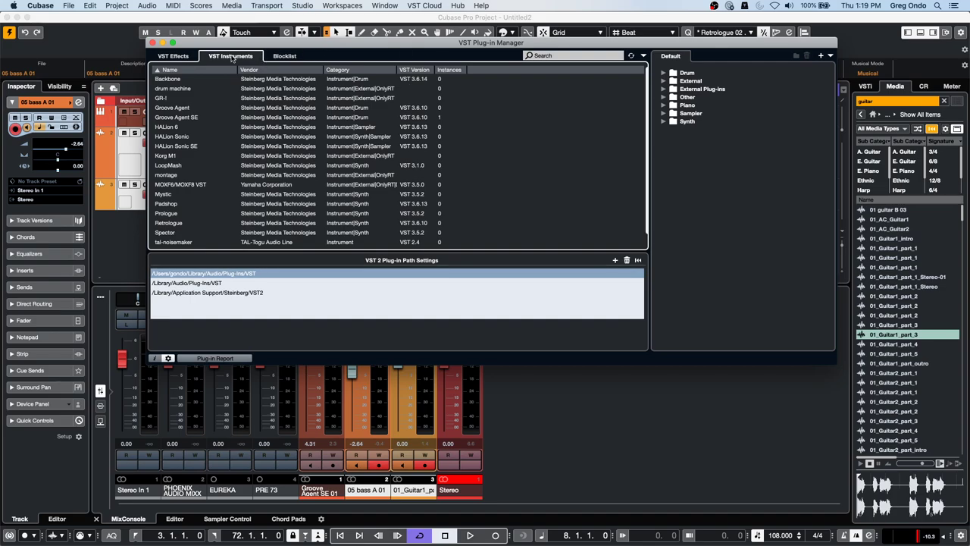
pyautogui.click(232, 56)
pyautogui.click(163, 176)
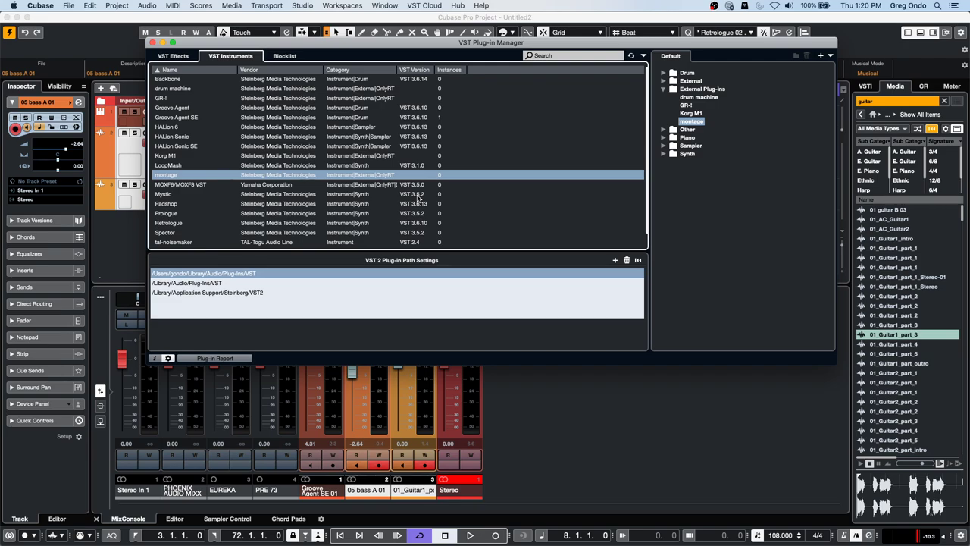
pyautogui.click(152, 42)
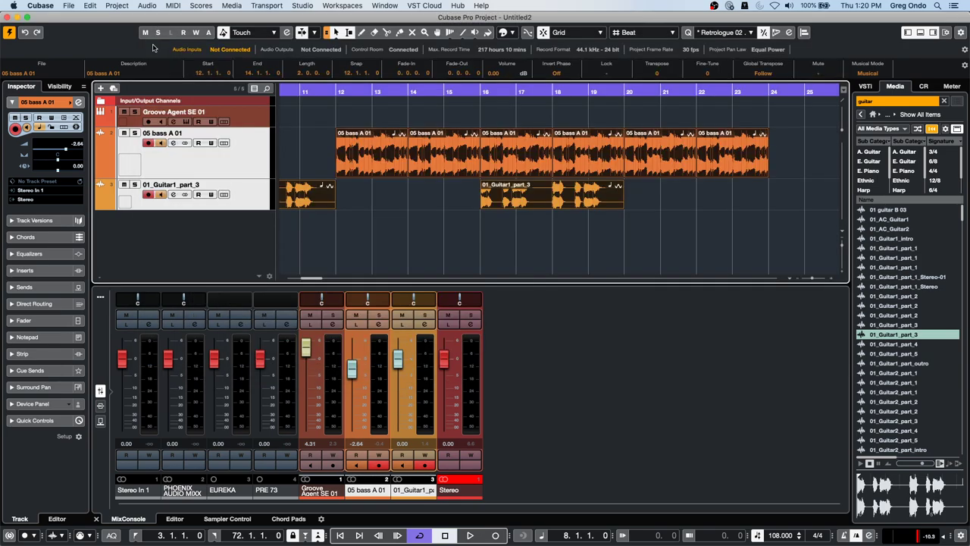
# - Examine the instruments offered for a new instrument track, then cancel adding the track
pyautogui.rightClick(245, 156)
pyautogui.moveTo(319, 157)
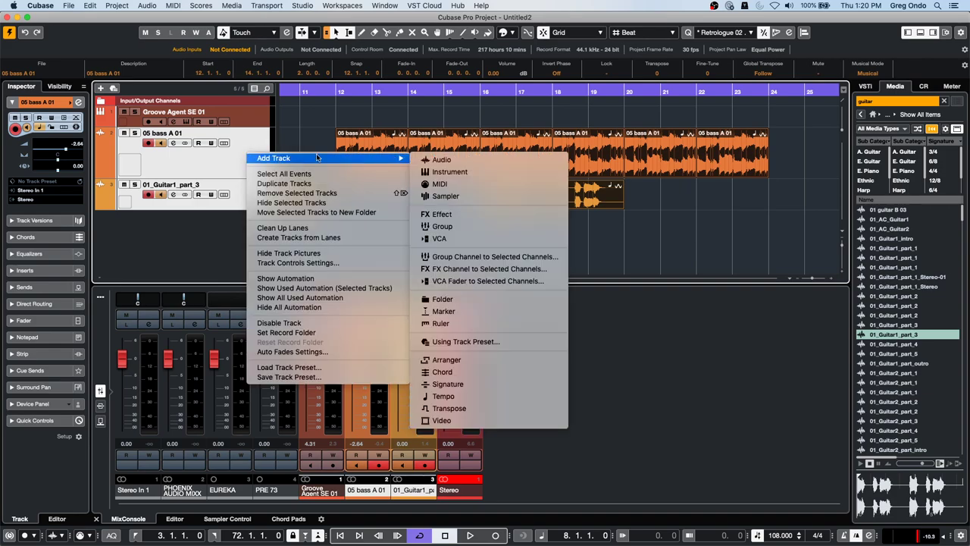
pyautogui.click(441, 174)
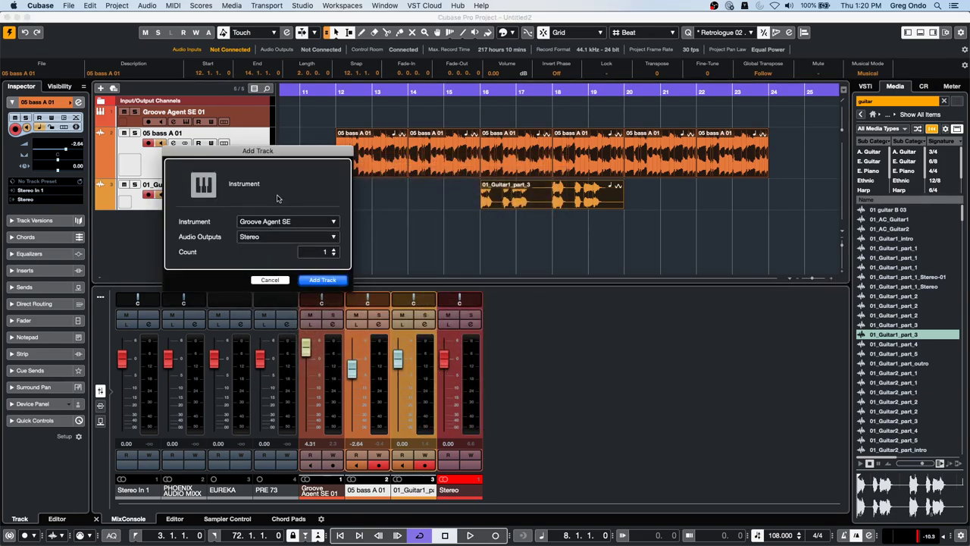
pyautogui.click(302, 222)
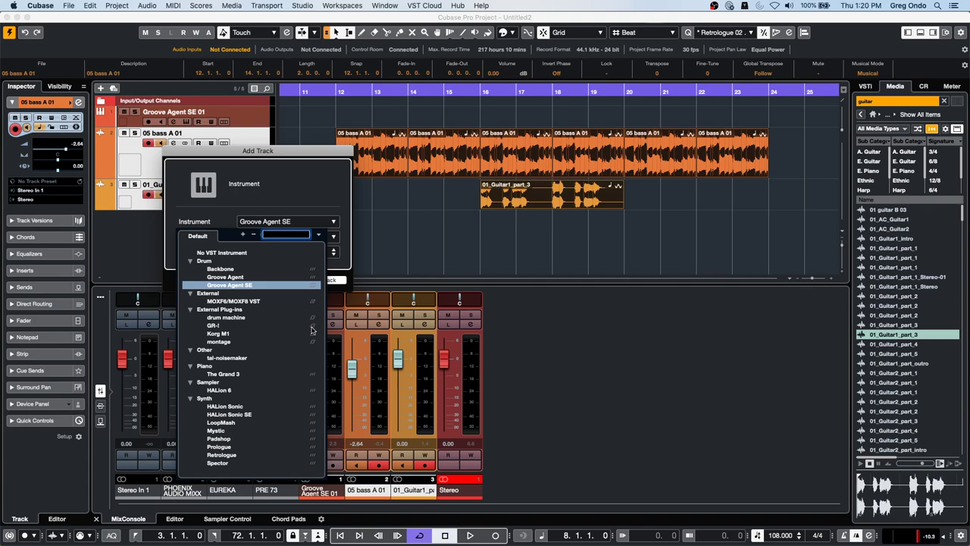
pyautogui.click(426, 235)
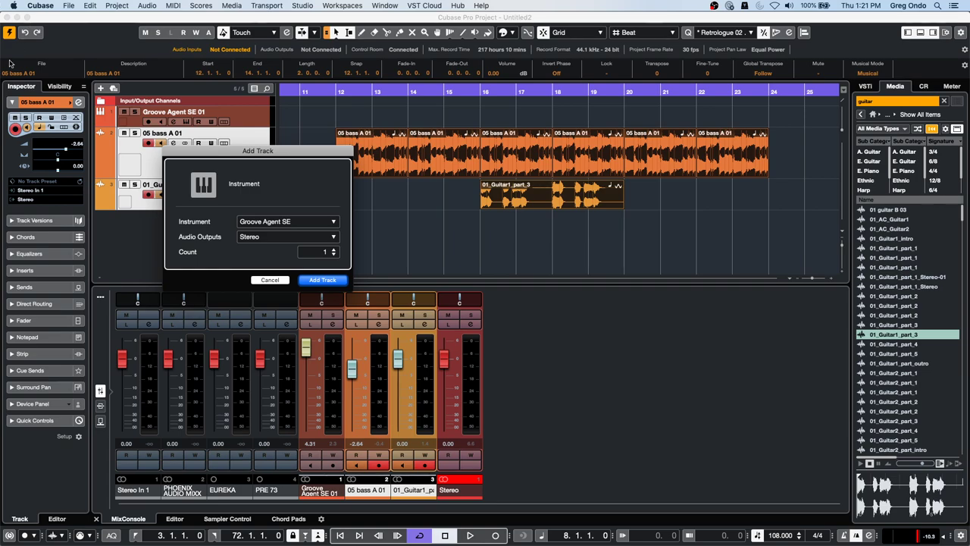
pyautogui.click(276, 280)
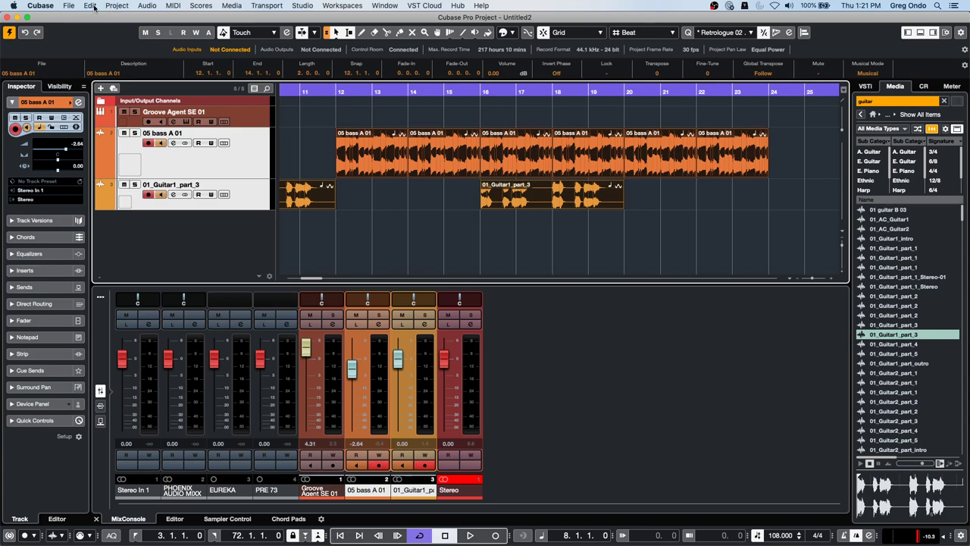
# - Review the available profiles and their management options in the Profile Manager, then close it
pyautogui.click(92, 5)
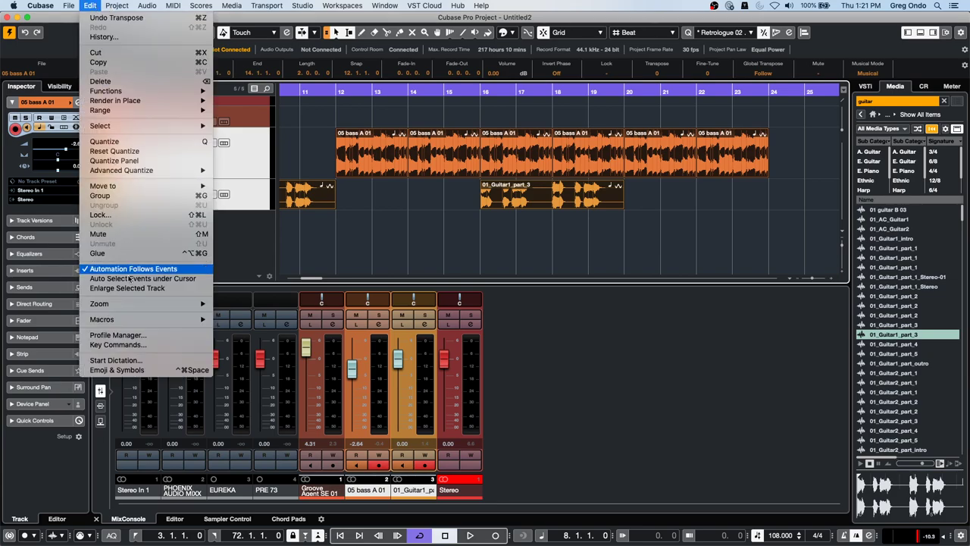
pyautogui.click(134, 336)
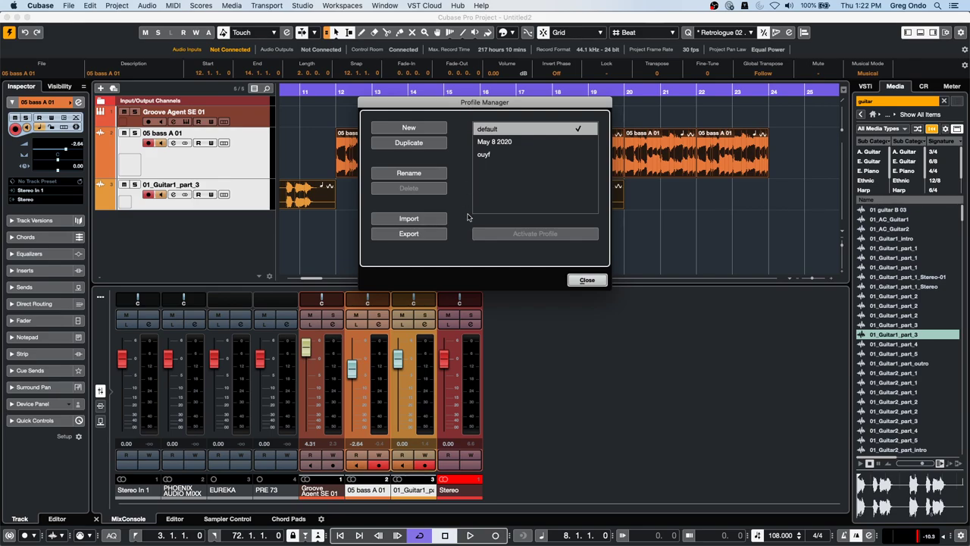
pyautogui.click(587, 281)
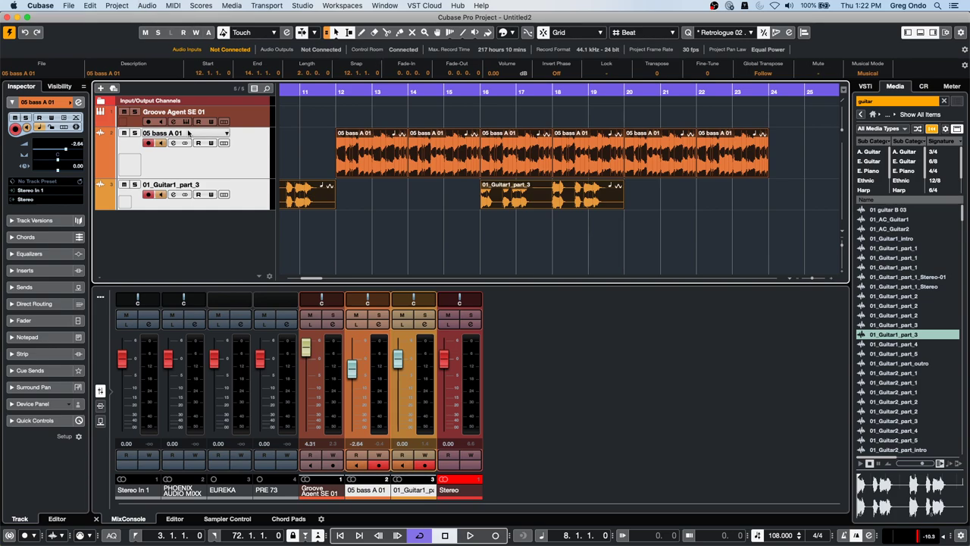
pyautogui.click(65, 5)
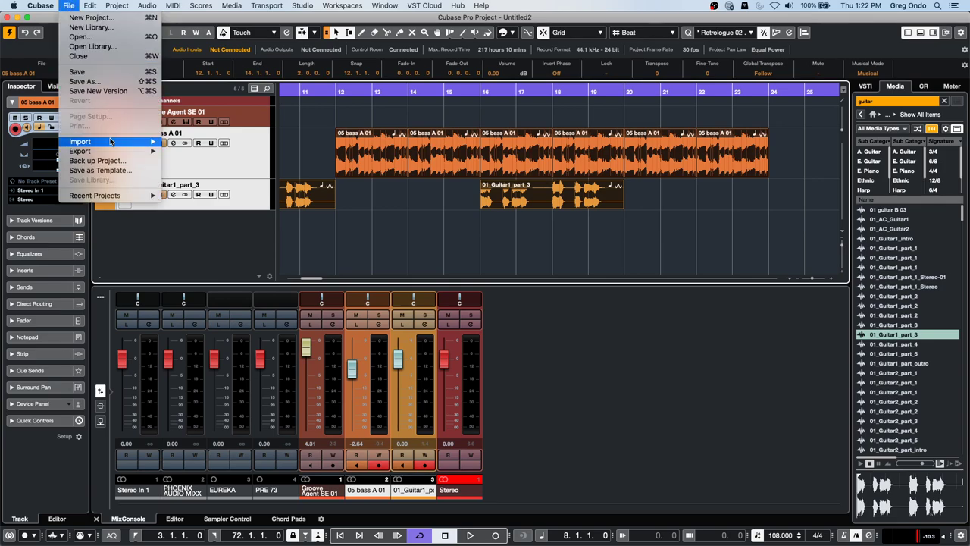
pyautogui.moveTo(110, 141)
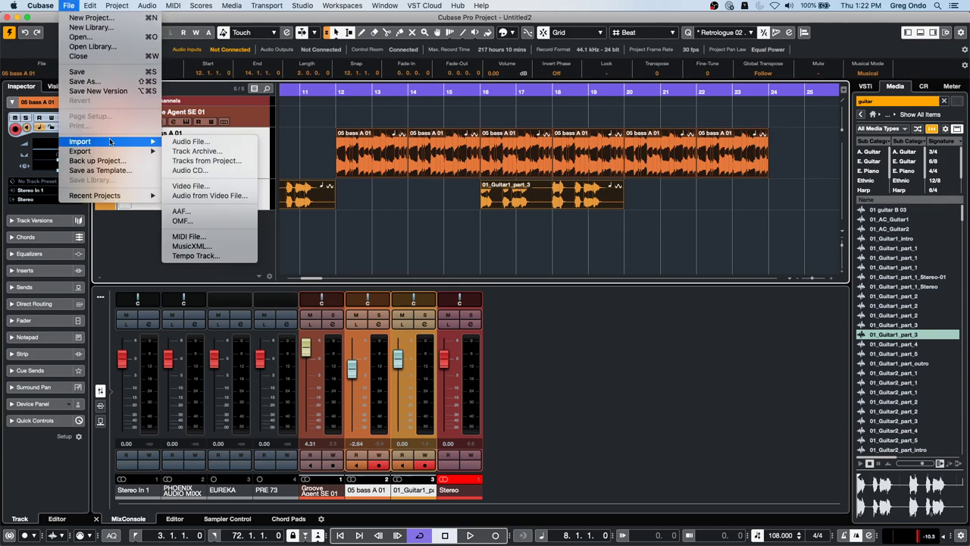
pyautogui.click(229, 162)
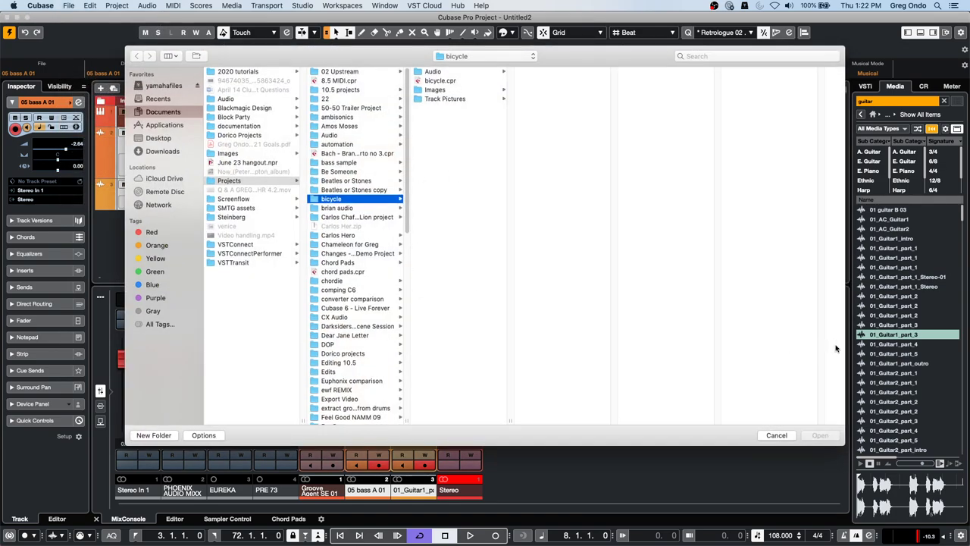
pyautogui.click(446, 81)
pyautogui.click(820, 435)
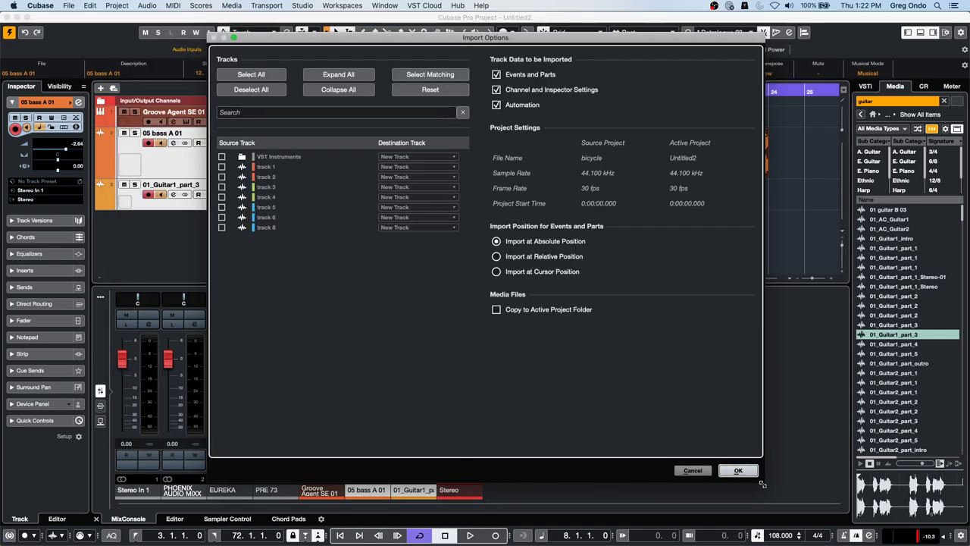
pyautogui.moveTo(761, 482); pyautogui.dragTo(242, 353)
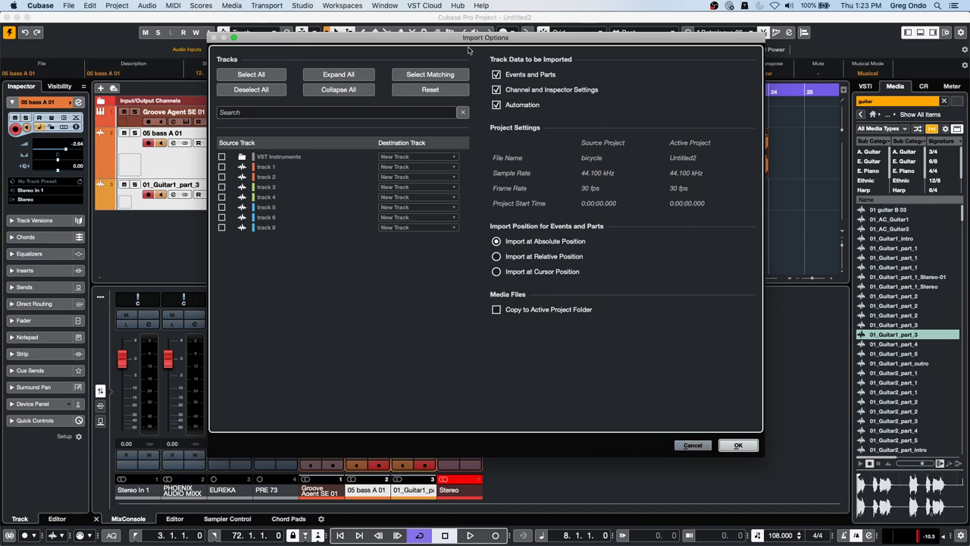
pyautogui.moveTo(411, 37); pyautogui.dragTo(301, 17)
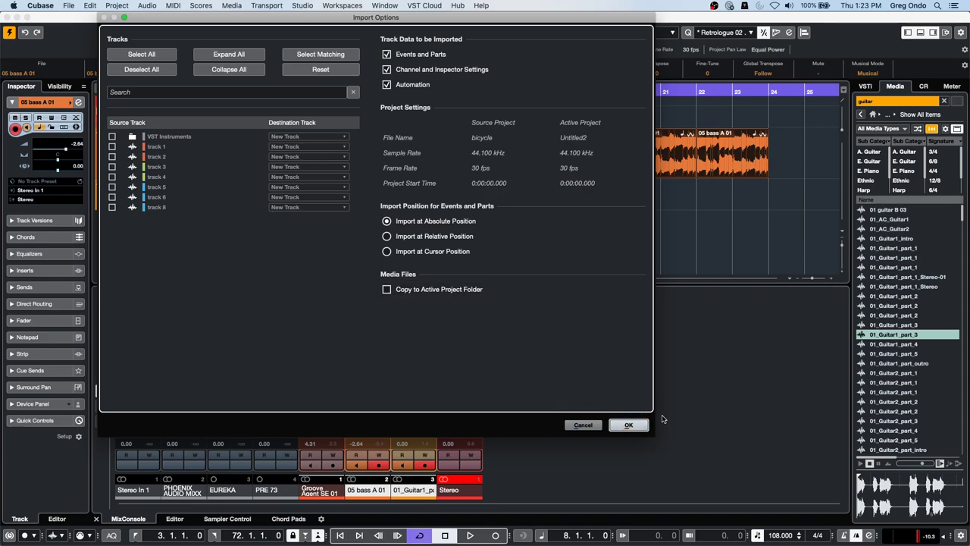
pyautogui.moveTo(656, 417); pyautogui.dragTo(649, 438)
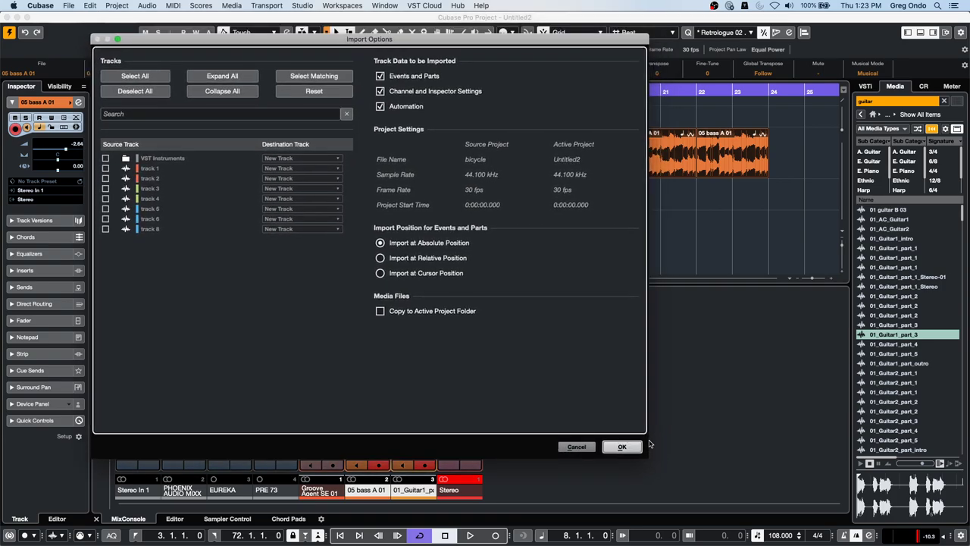
pyautogui.click(575, 446)
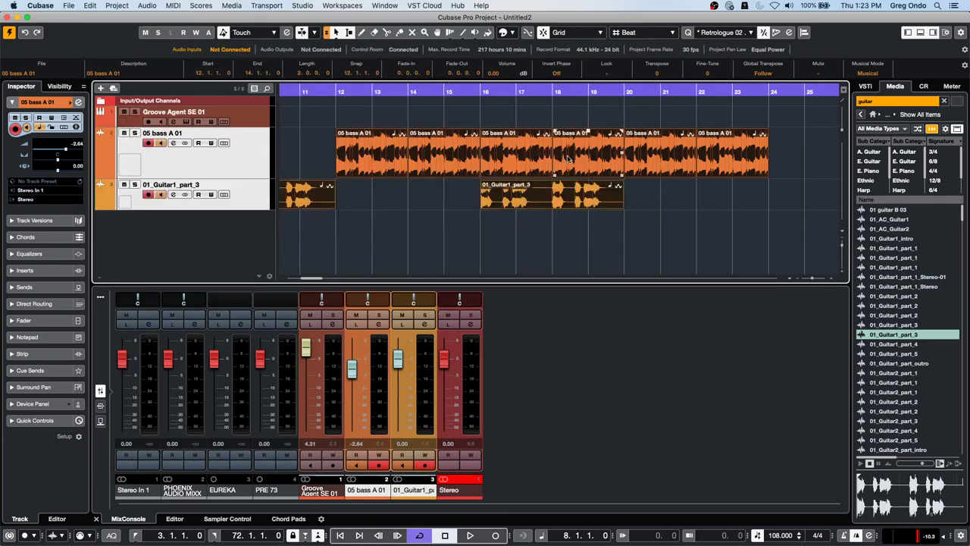
# - Start importing tracks from another project and choose bicycle.cpr as the source
pyautogui.click(445, 201)
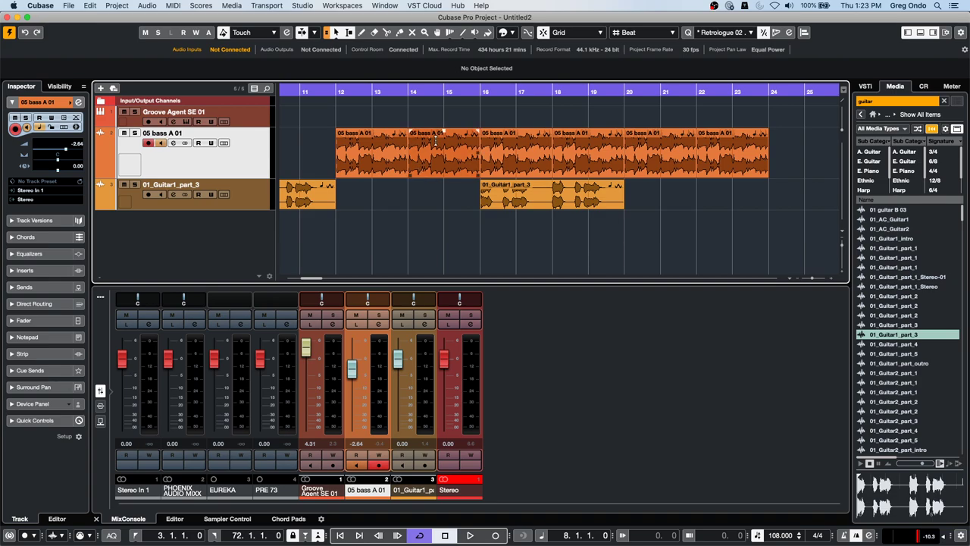
pyautogui.click(90, 5)
pyautogui.moveTo(68, 5)
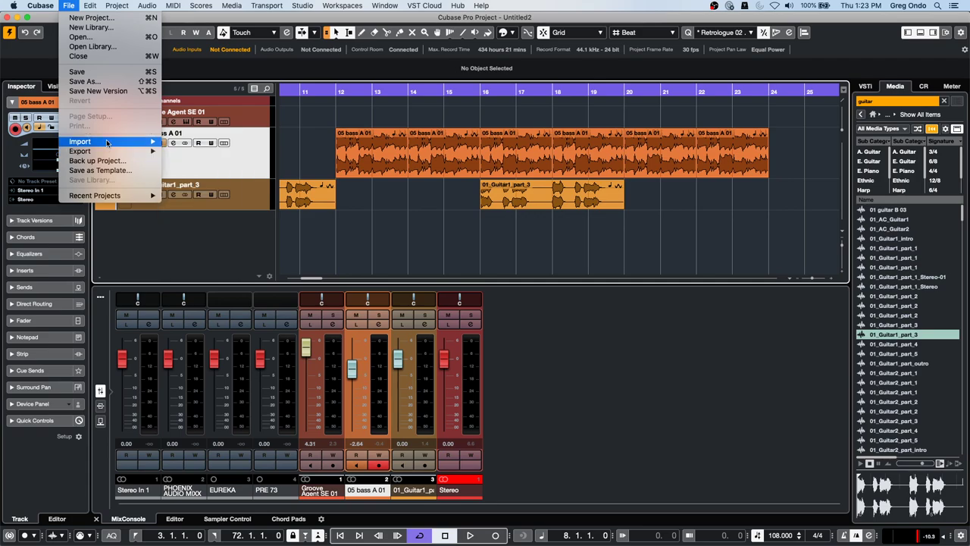
pyautogui.moveTo(106, 144)
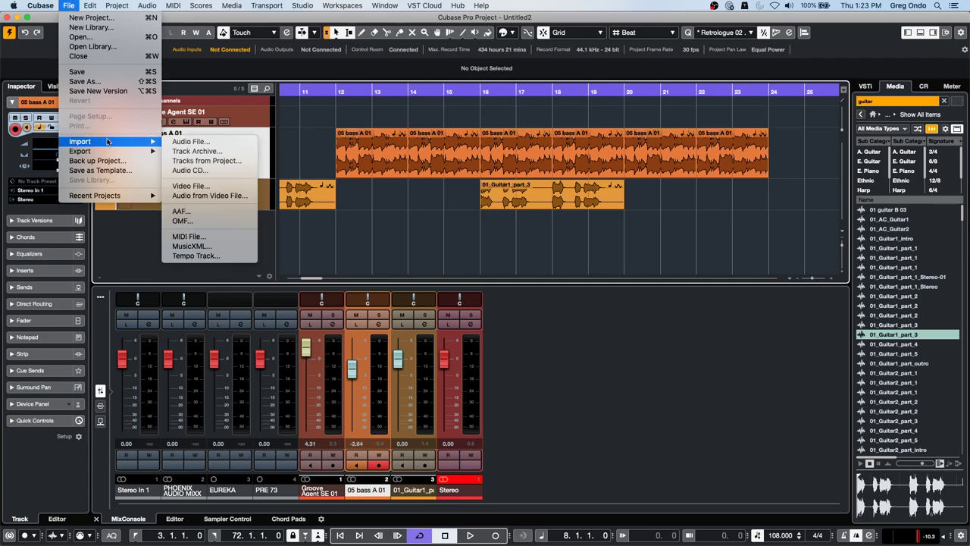
pyautogui.click(241, 161)
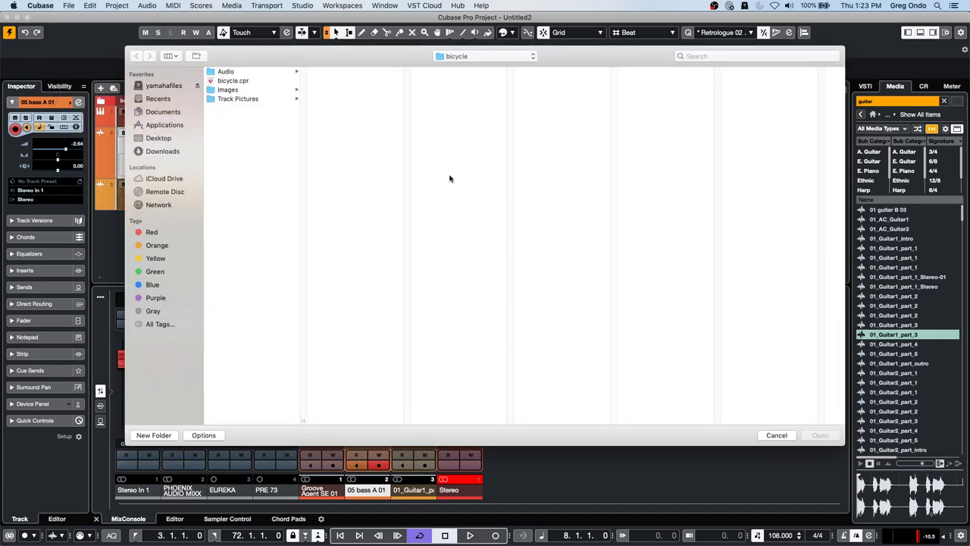
pyautogui.click(236, 82)
pyautogui.doubleClick(239, 83)
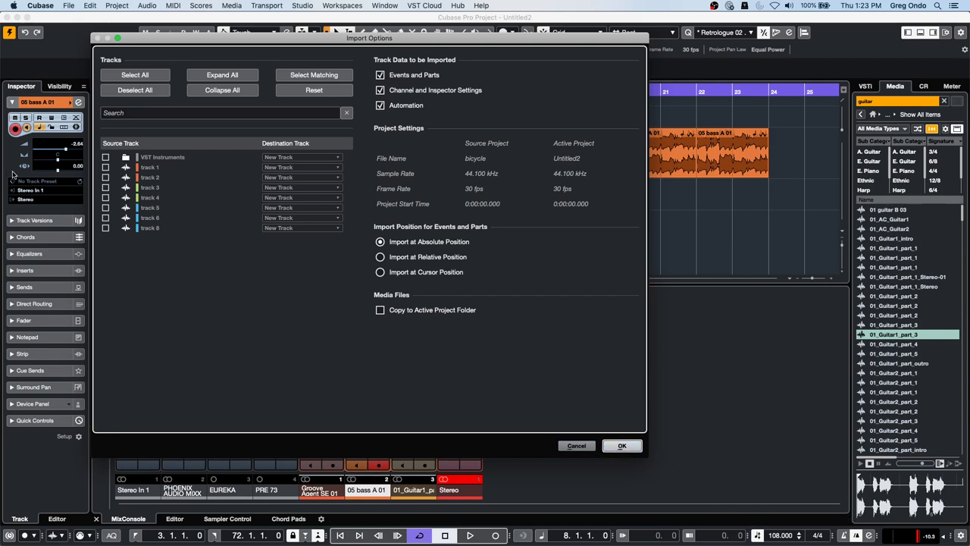
# - Import track 2, track 3 and track 5 as new tracks at absolute position, then undo the import
pyautogui.click(105, 177)
pyautogui.click(106, 187)
pyautogui.click(106, 208)
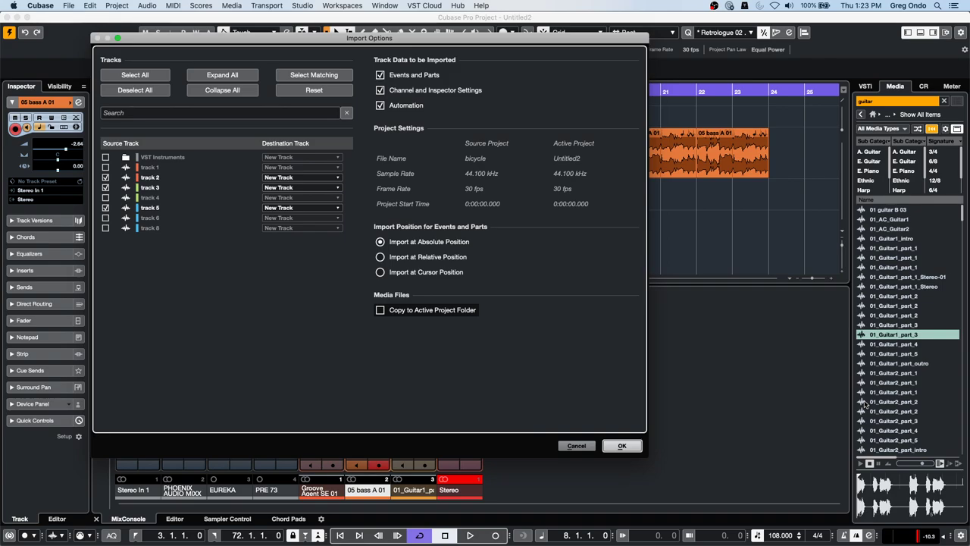
pyautogui.press('Return')
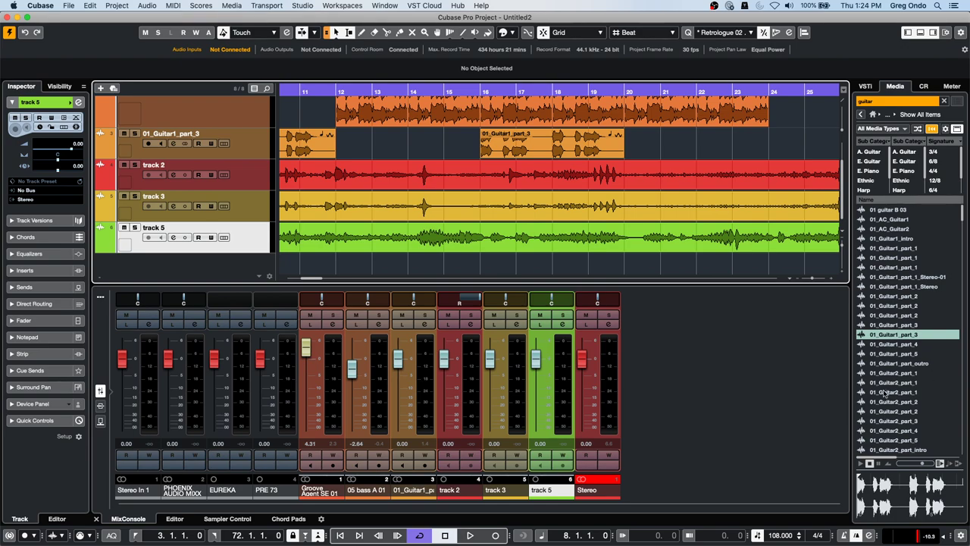
pyautogui.press('super+z')
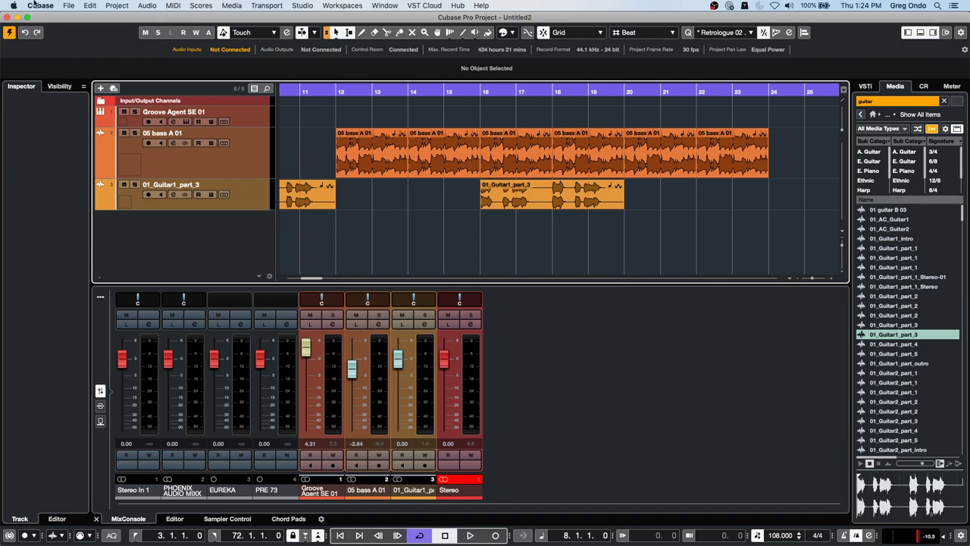
# - Open the recent project bicycle.cpr
pyautogui.click(69, 6)
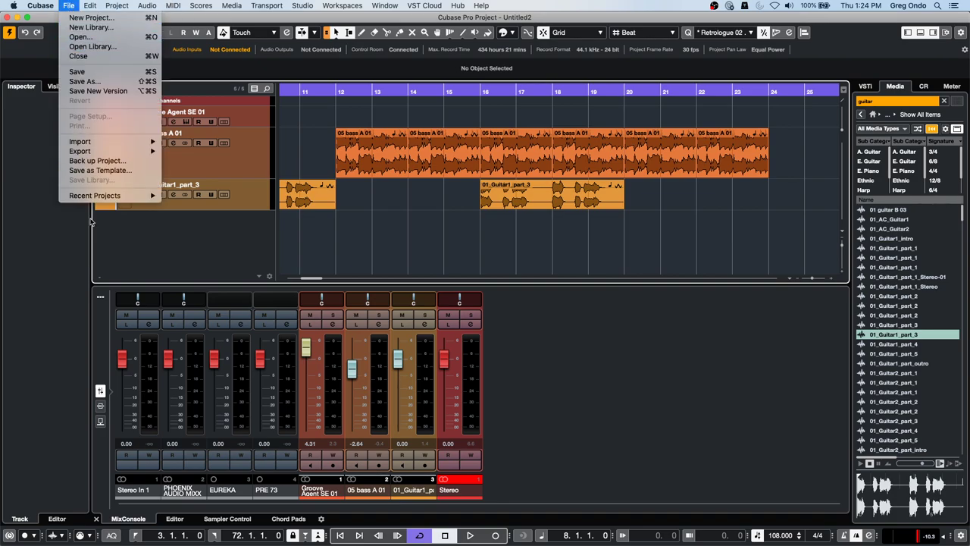
pyautogui.moveTo(96, 198)
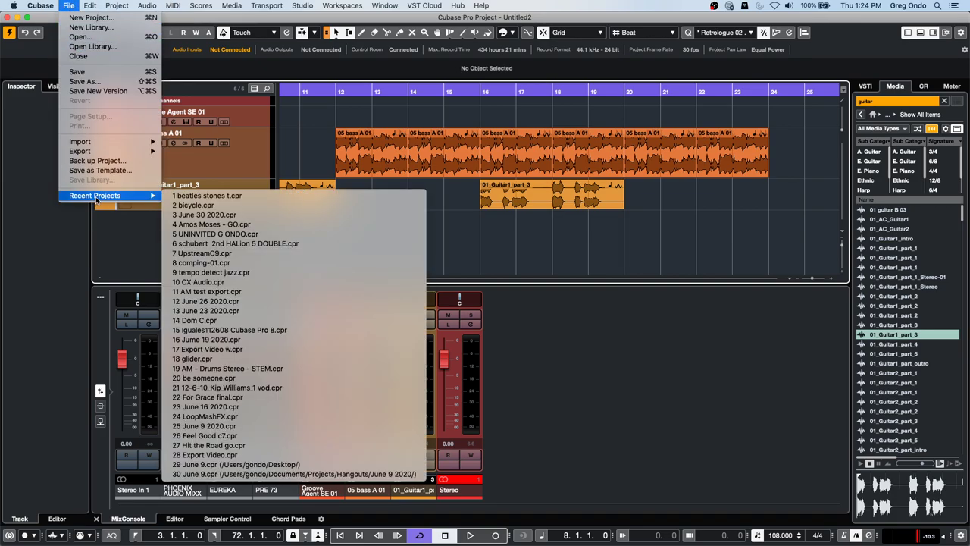
pyautogui.click(196, 206)
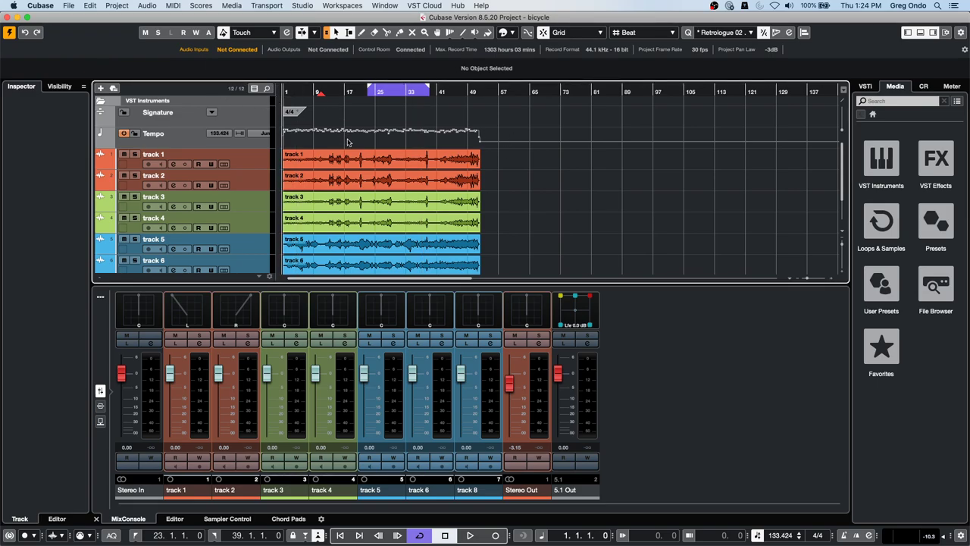
# - Play the opening bars of the bicycle project with the timeline enlarged, then stop playback
pyautogui.press('space')
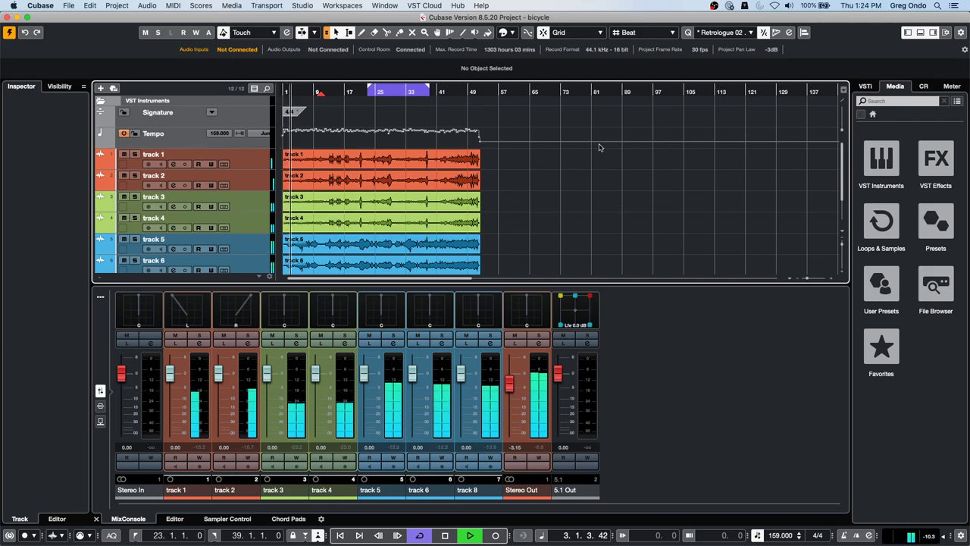
pyautogui.press('h')
pyautogui.press('h')
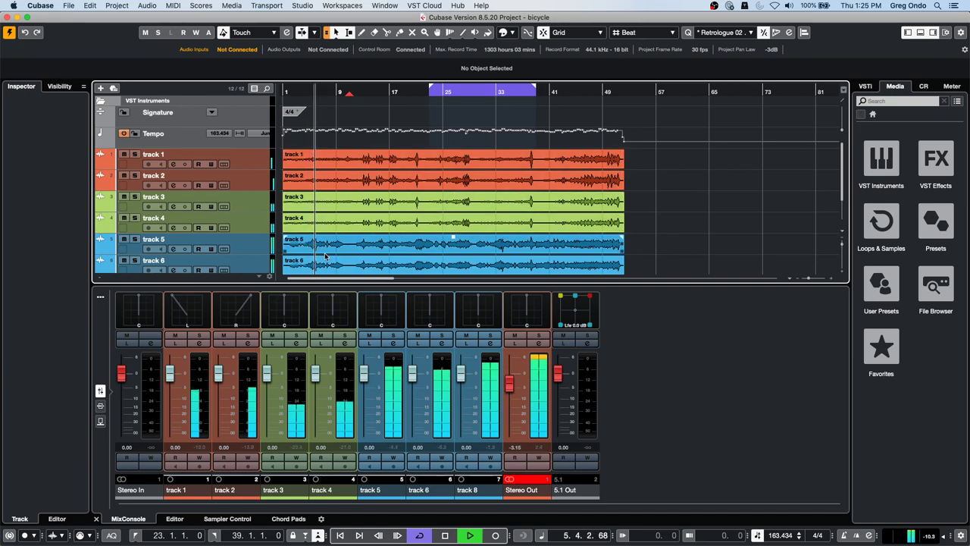
pyautogui.press('space')
# - Set track 2's fader to -0.35, then play tracks 1 and 2 in solo and clear both solos
pyautogui.moveTo(218, 371)
pyautogui.mouseDown()
pyautogui.moveTo(220, 397)
pyautogui.moveTo(212, 375)
pyautogui.mouseUp()
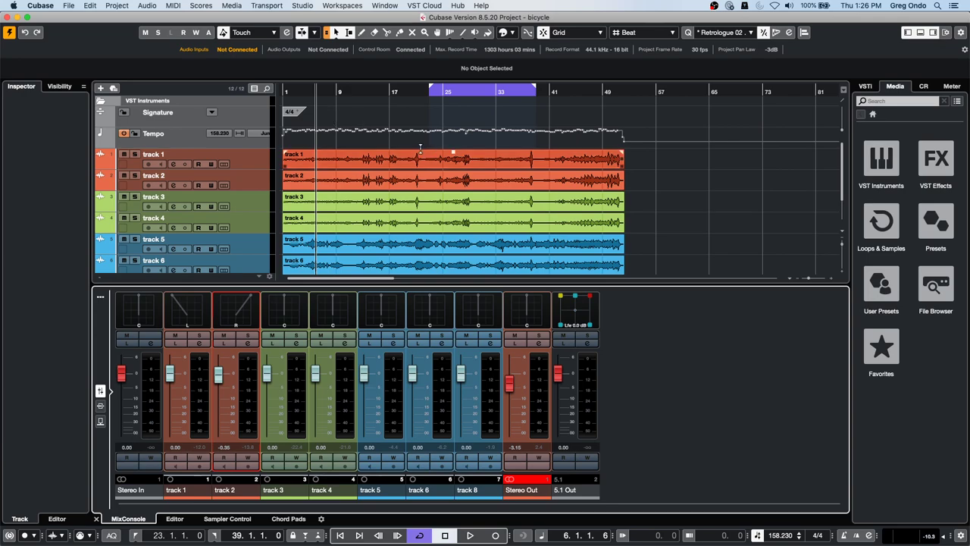
pyautogui.click(134, 154)
pyautogui.press('space')
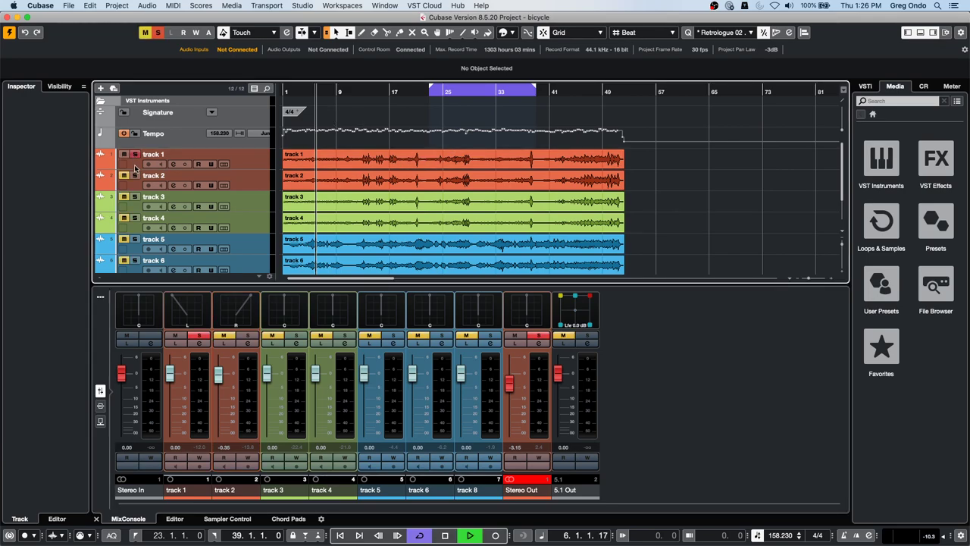
pyautogui.click(137, 176)
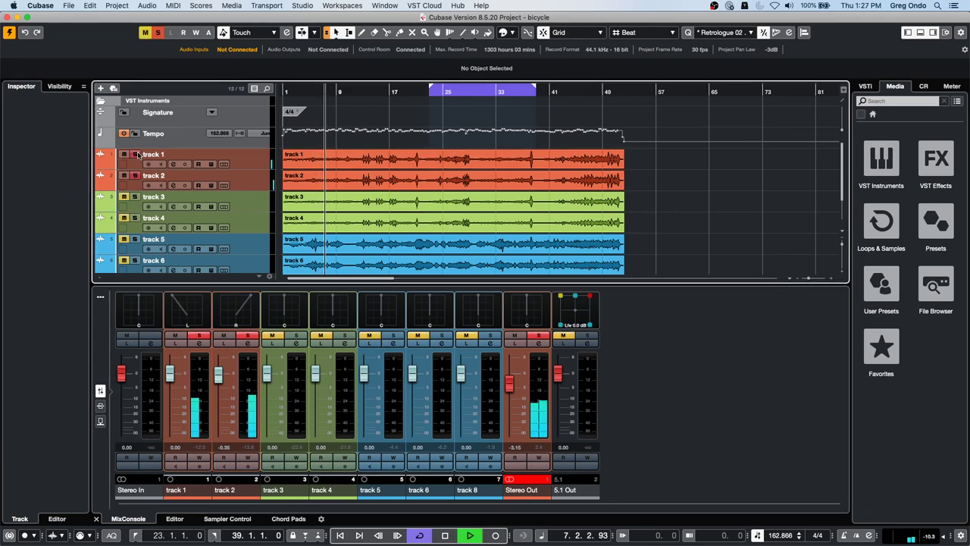
pyautogui.press('space')
pyautogui.click(134, 154)
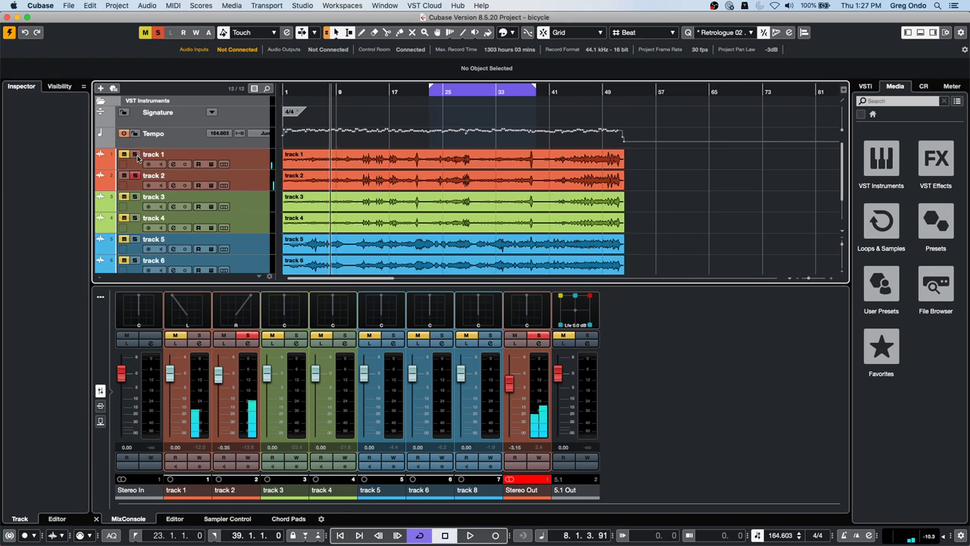
pyautogui.click(134, 176)
# - Solo track 8, play it briefly, and add track 6 to the solo
pyautogui.scroll(-1, 386, 207)
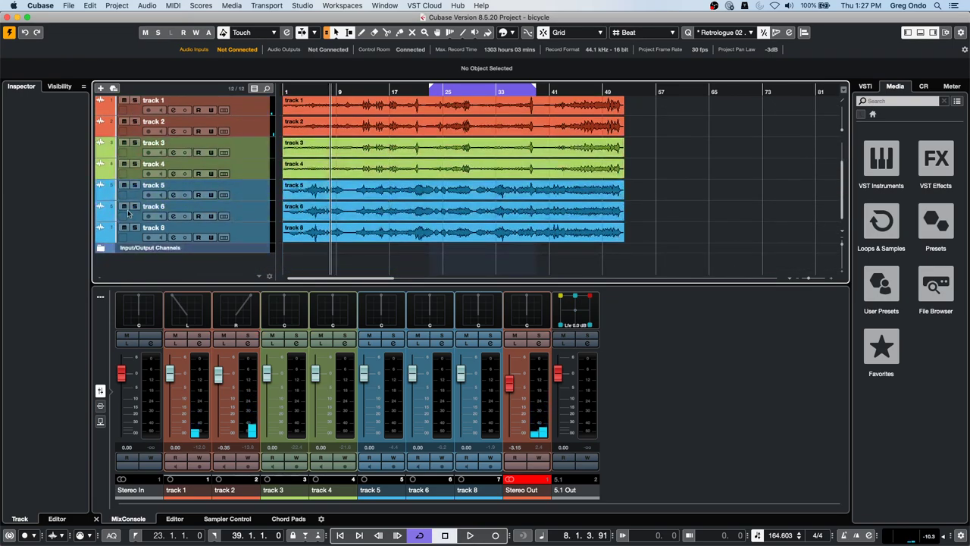
pyautogui.click(135, 227)
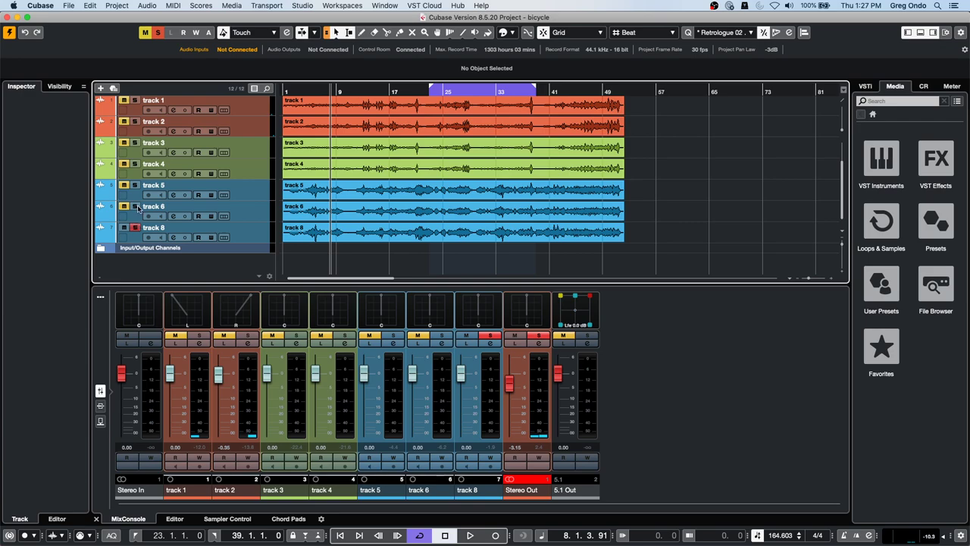
pyautogui.press('space')
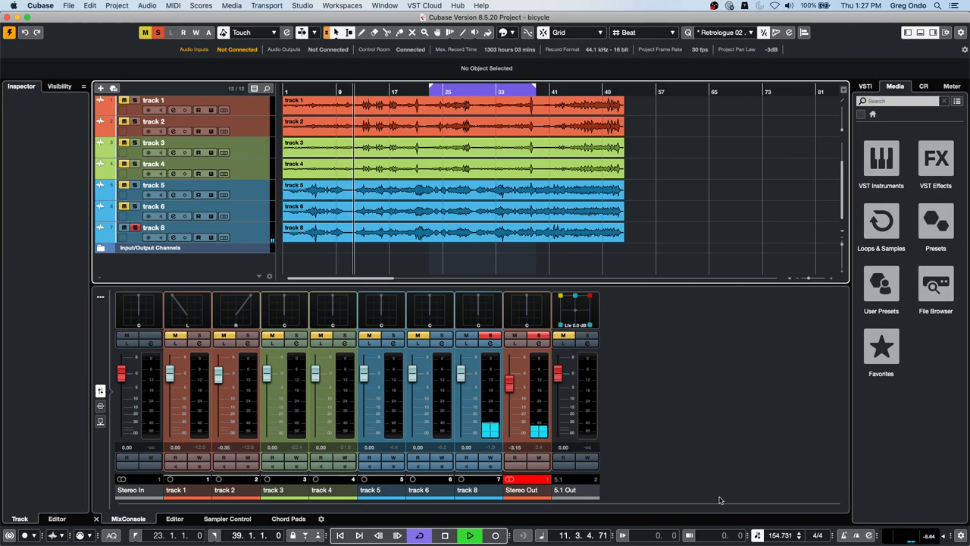
pyautogui.press('space')
pyautogui.click(133, 209)
# - Trim the end of the track 6 event back to position 51.2.1.0
pyautogui.press('Home')
pyautogui.click(406, 219)
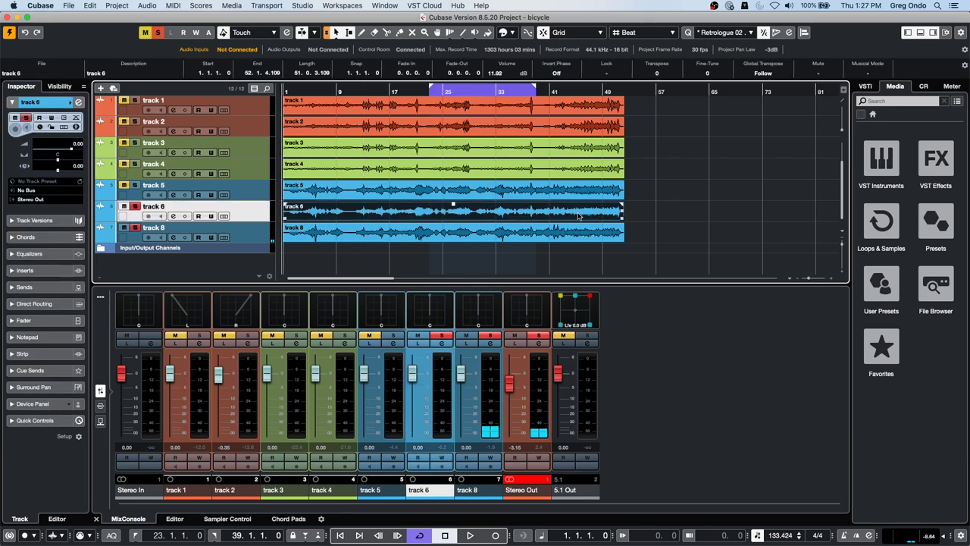
pyautogui.click(579, 33)
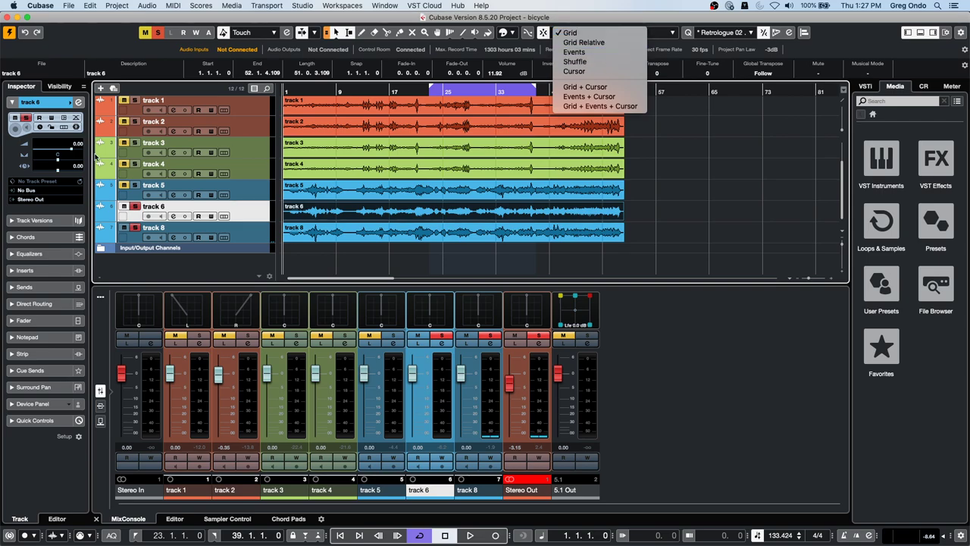
pyautogui.click(543, 212)
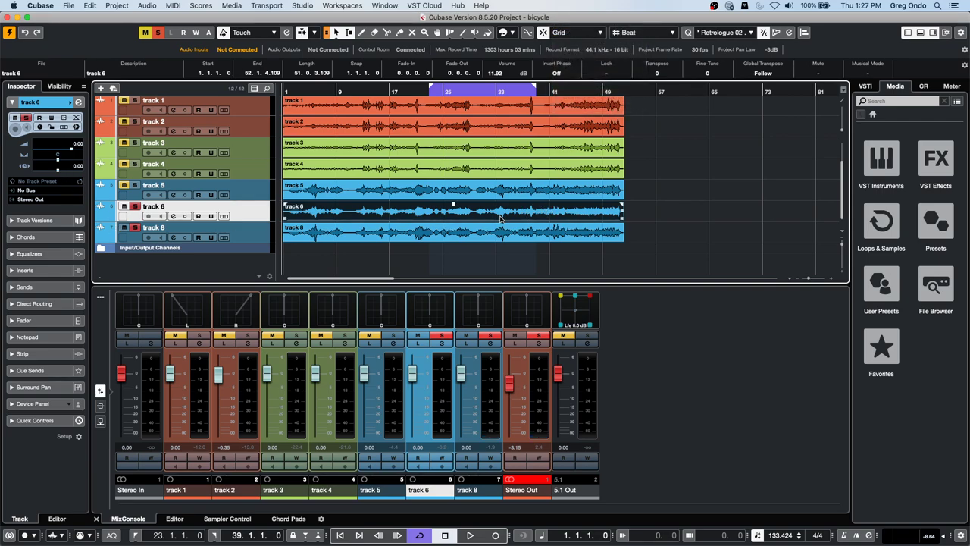
pyautogui.moveTo(622, 217); pyautogui.dragTo(608, 219)
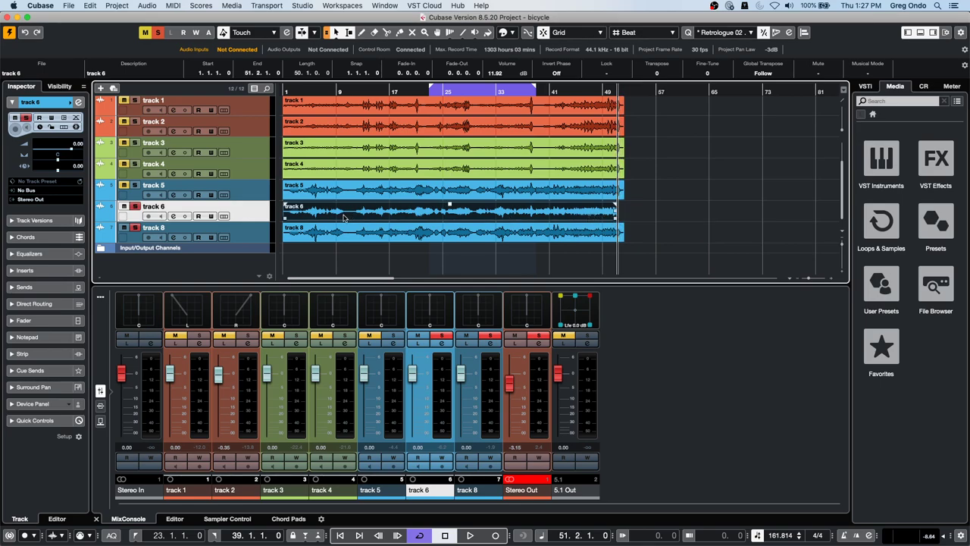
pyautogui.moveTo(343, 217); pyautogui.dragTo(350, 216)
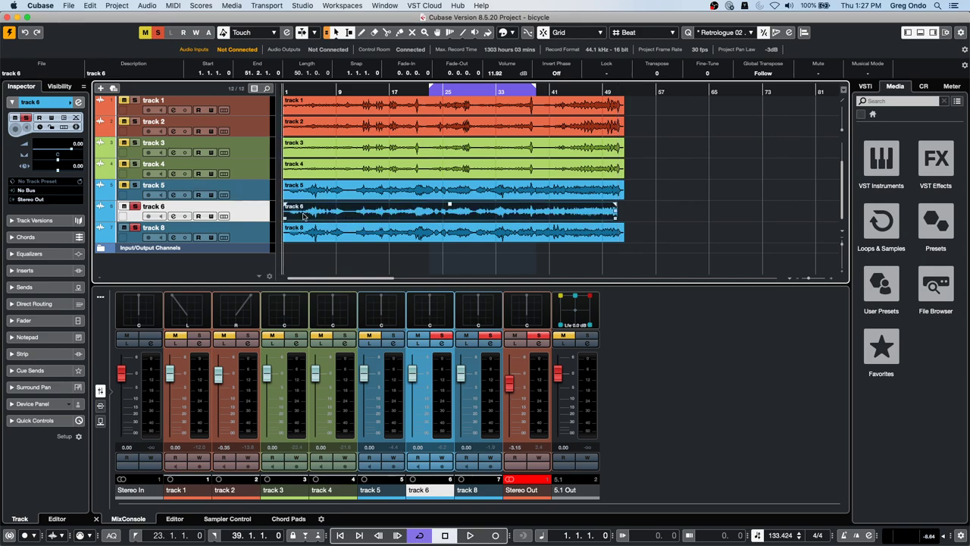
# - Play the soloed tracks 6 and 8 from about bar 9
pyautogui.press('space')
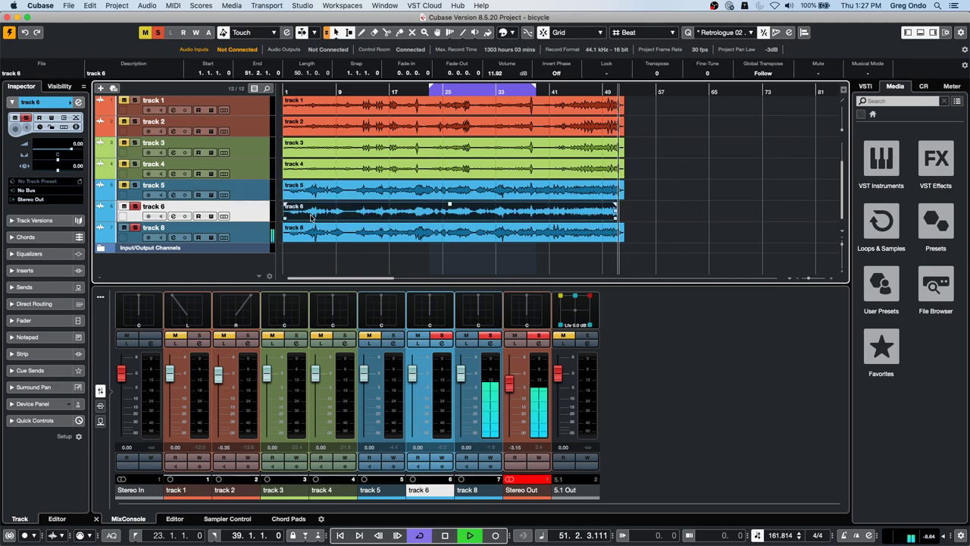
pyautogui.click(339, 91)
pyautogui.click(421, 174)
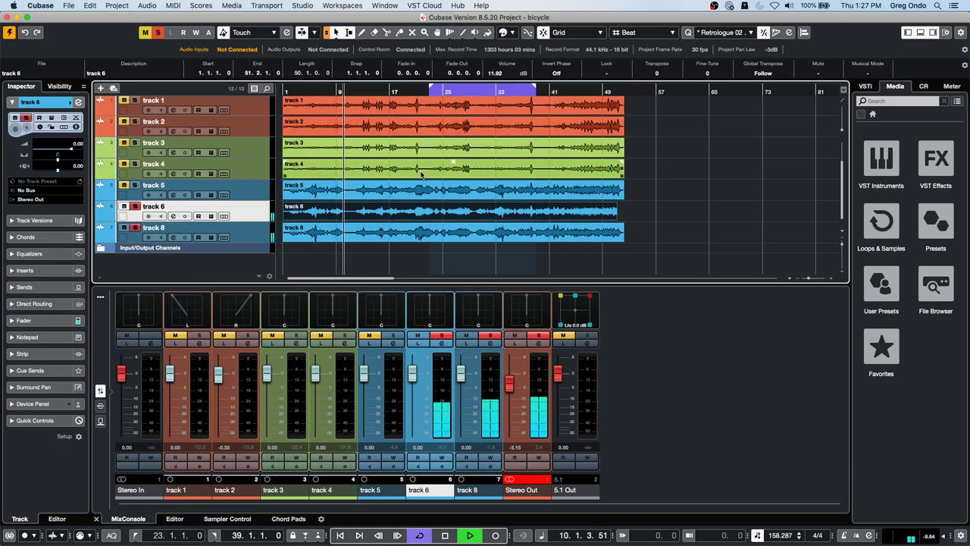
# - Stop playback and change the project ruler's display format to Seconds
pyautogui.press('h')
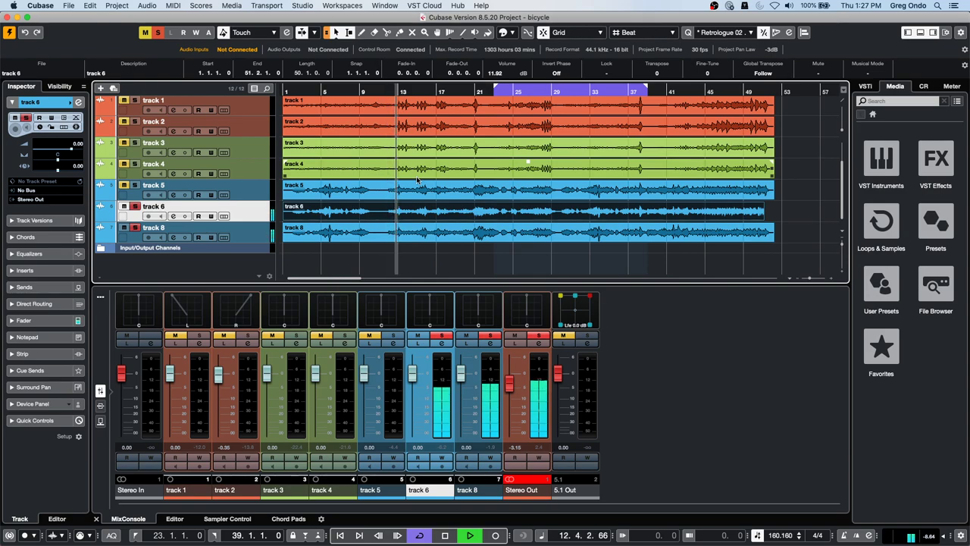
pyautogui.click(307, 263)
pyautogui.press('space')
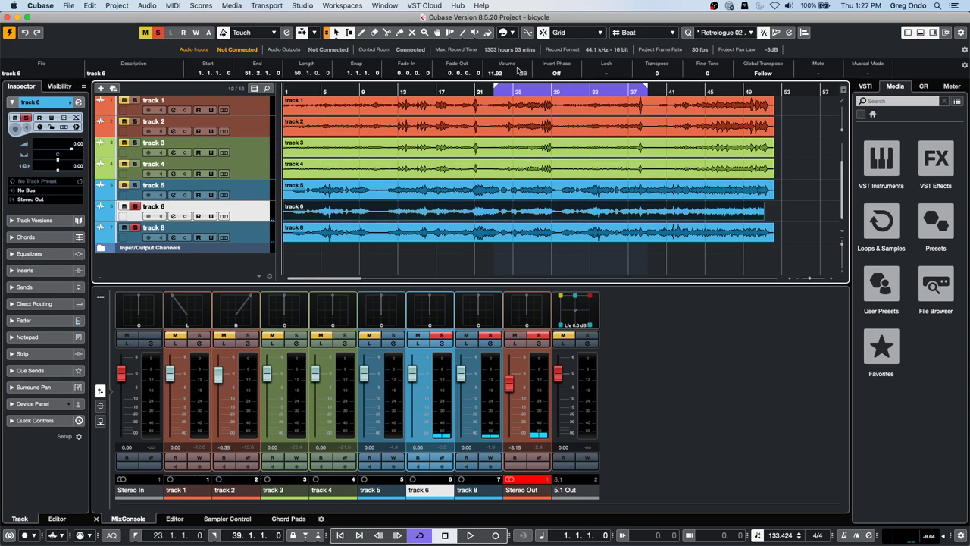
pyautogui.rightClick(378, 89)
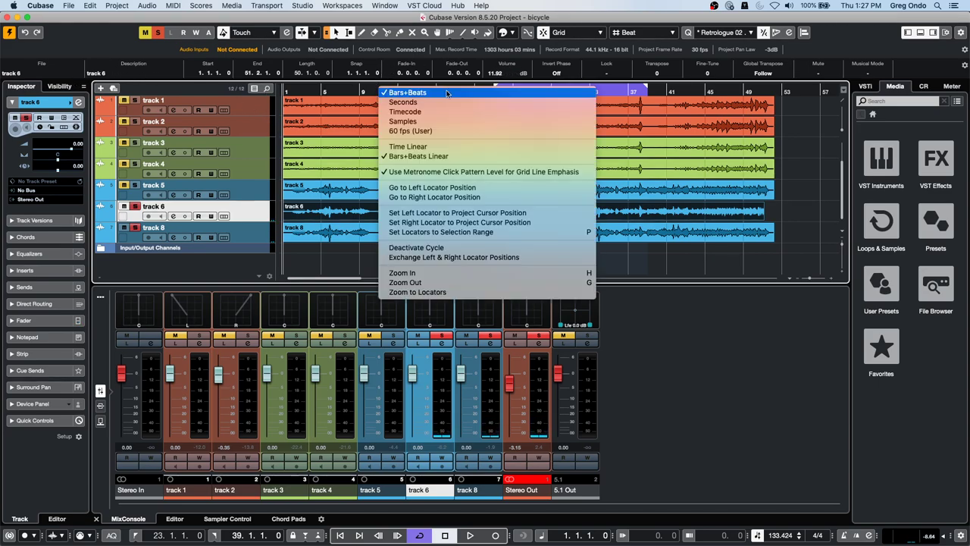
pyautogui.click(447, 102)
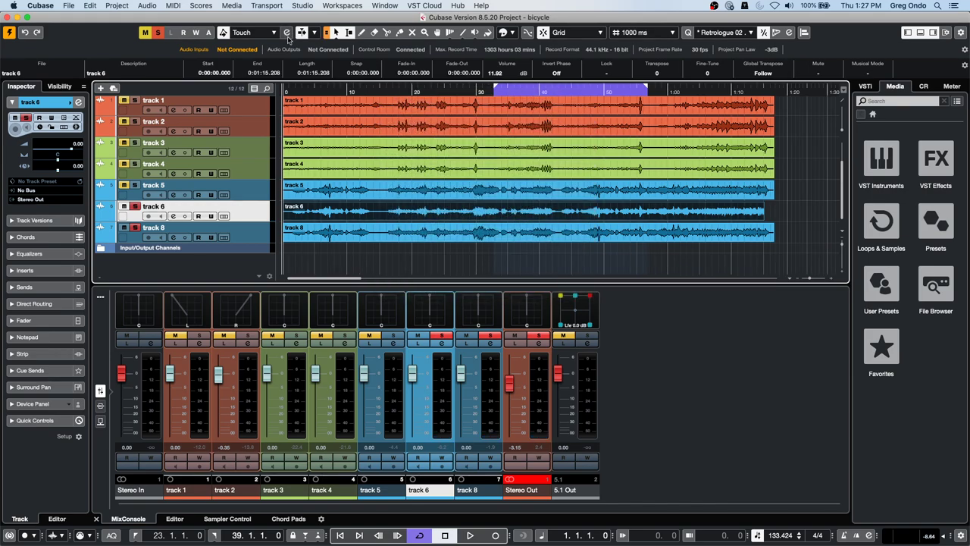
# - Delay the track 6 event so that it starts at 0:00:00.063
pyautogui.click(523, 203)
pyautogui.scroll(1, 224, 73)
pyautogui.scroll(1, 225, 74)
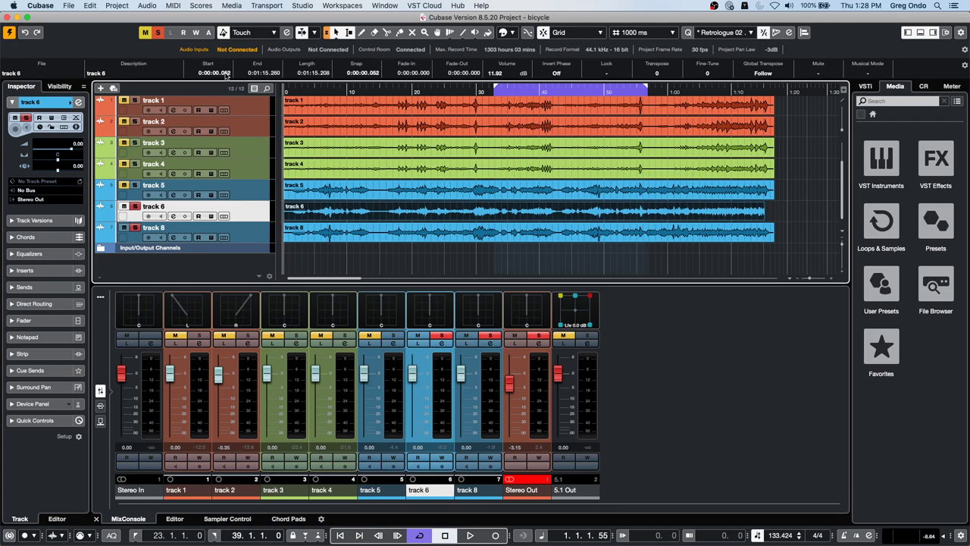
# - Play the soloed tracks 6 and 8 from the beginning, then from about 6 seconds, to hear the timing offset
pyautogui.press('space')
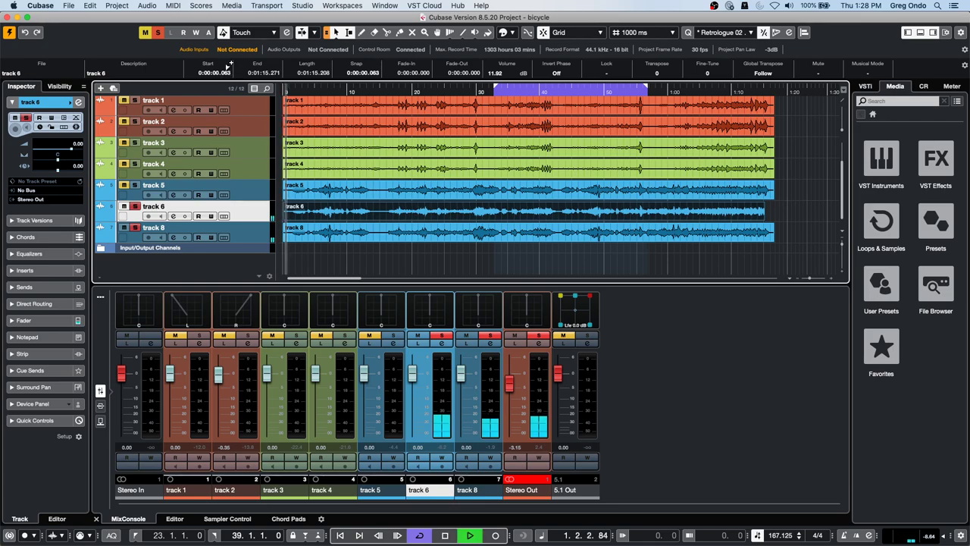
pyautogui.click(325, 99)
pyautogui.click(325, 92)
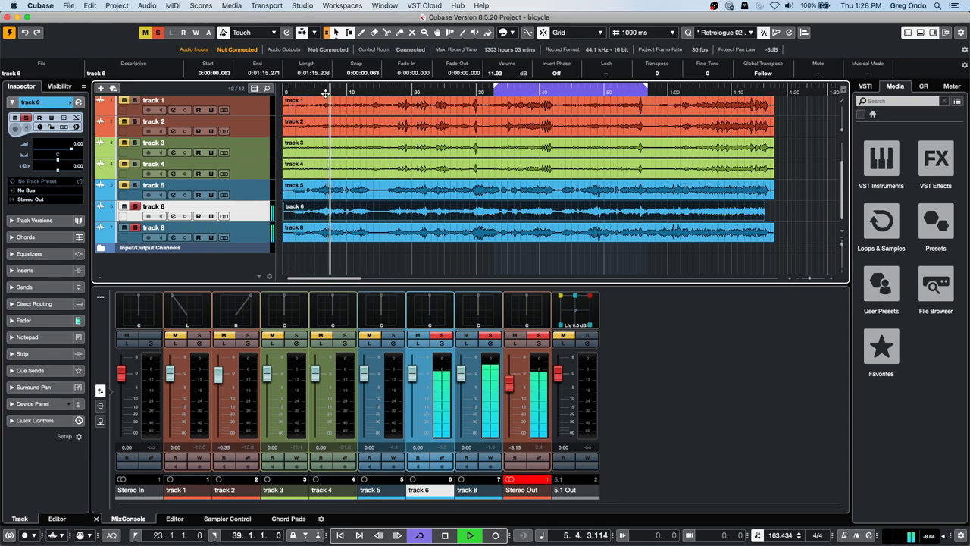
# - Stop playback and set the track 8 event as the reference in the Audio Alignment Panel
pyautogui.click(391, 224)
pyautogui.press('space')
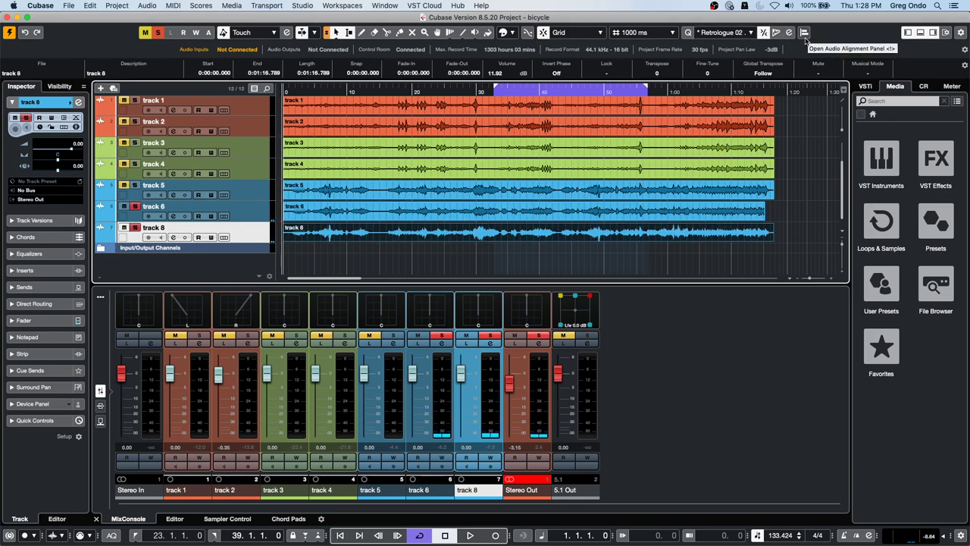
pyautogui.click(803, 34)
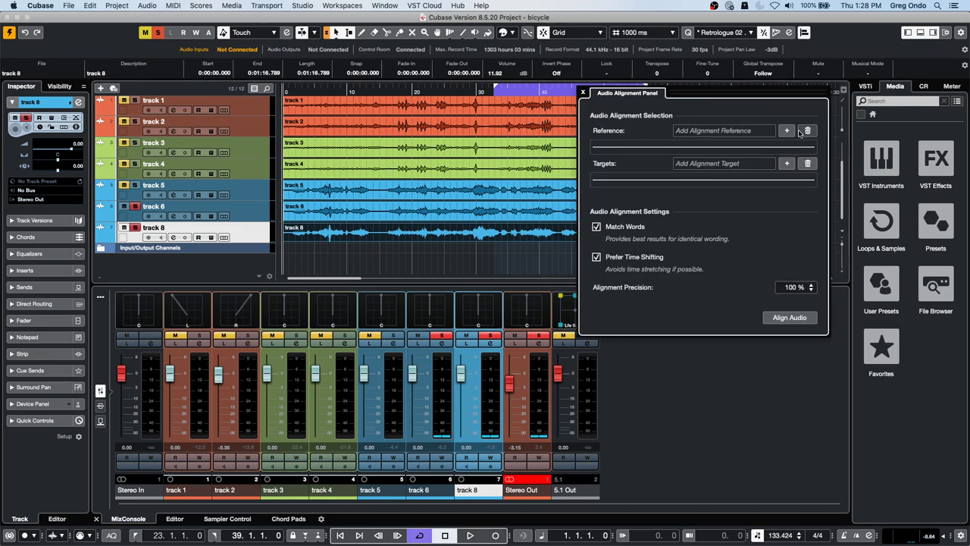
pyautogui.click(788, 133)
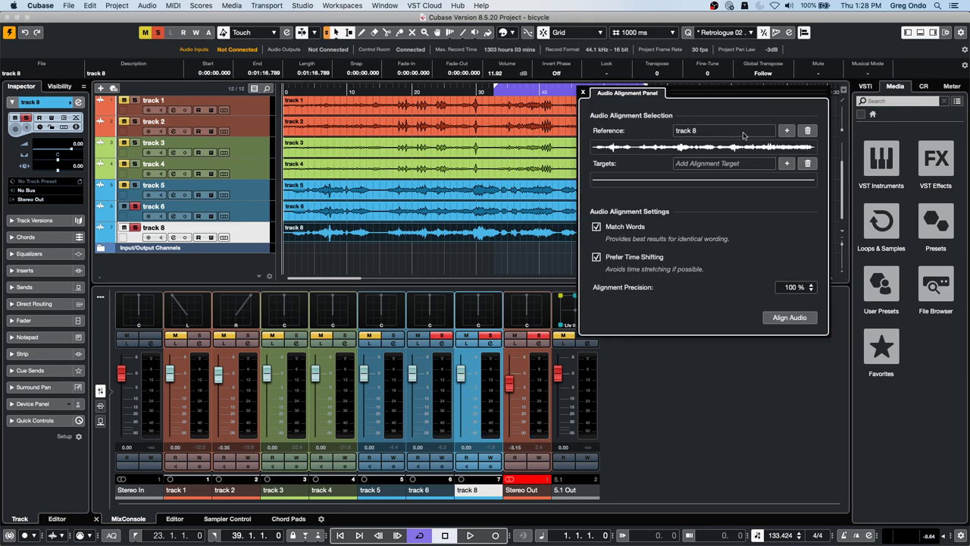
# - Set the track 6 event as the only alignment target and align its audio to the track 8 reference
pyautogui.click(787, 163)
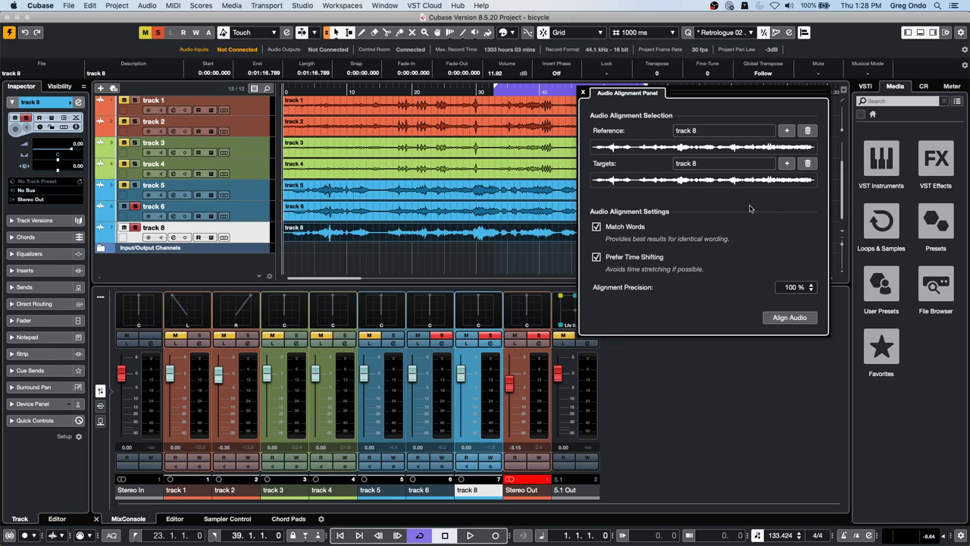
pyautogui.click(807, 163)
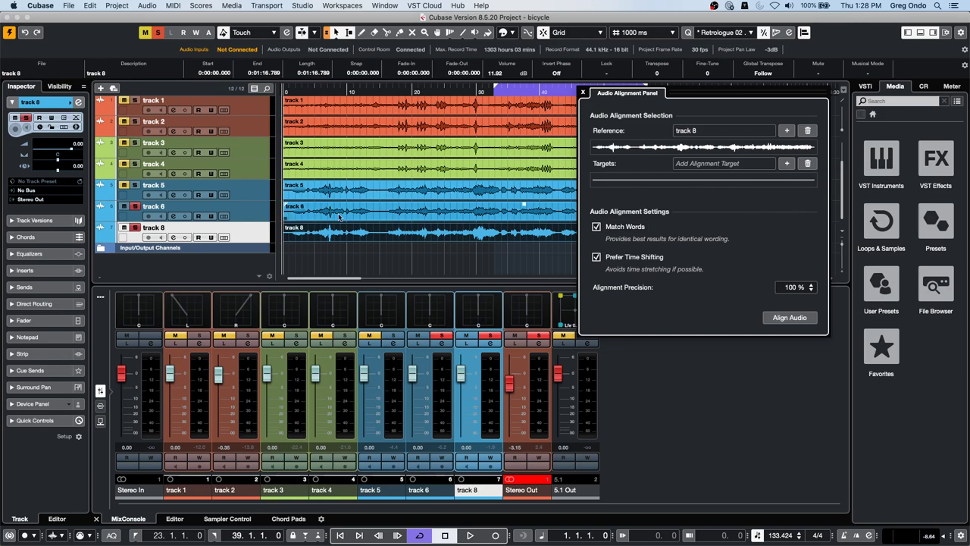
pyautogui.click(389, 216)
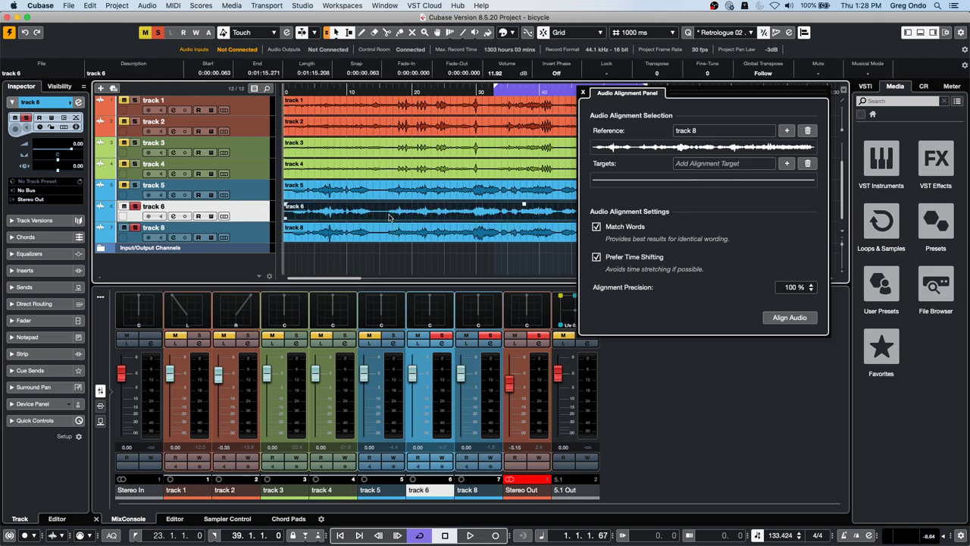
pyautogui.click(786, 163)
pyautogui.click(789, 317)
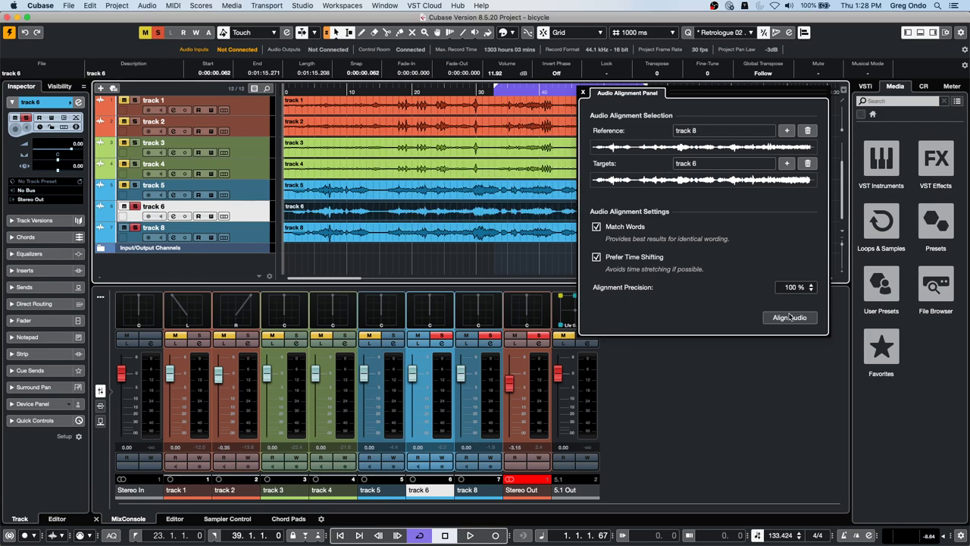
# - Play the soloed tracks 6 and 8 from about 7 seconds to check the audio alignment
pyautogui.click(331, 90)
pyautogui.press('space')
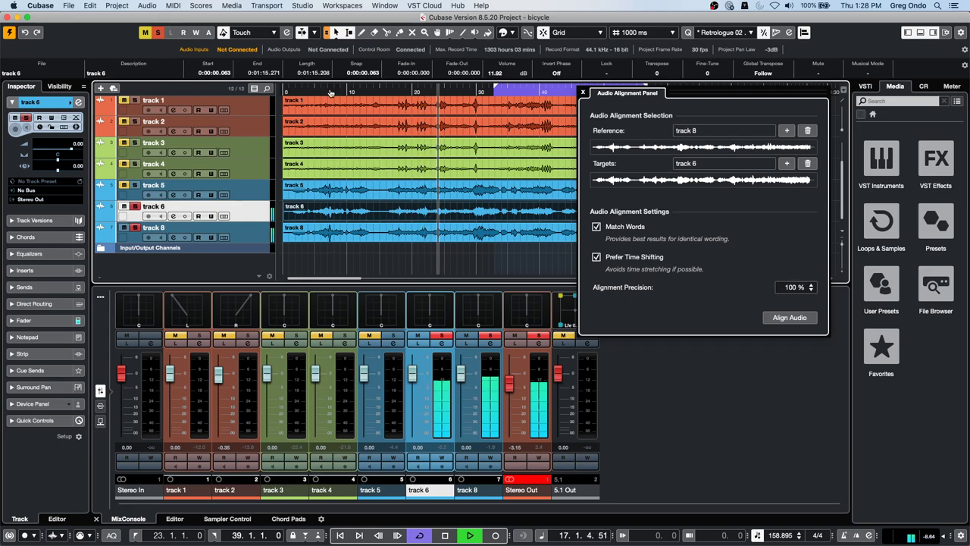
pyautogui.press('space')
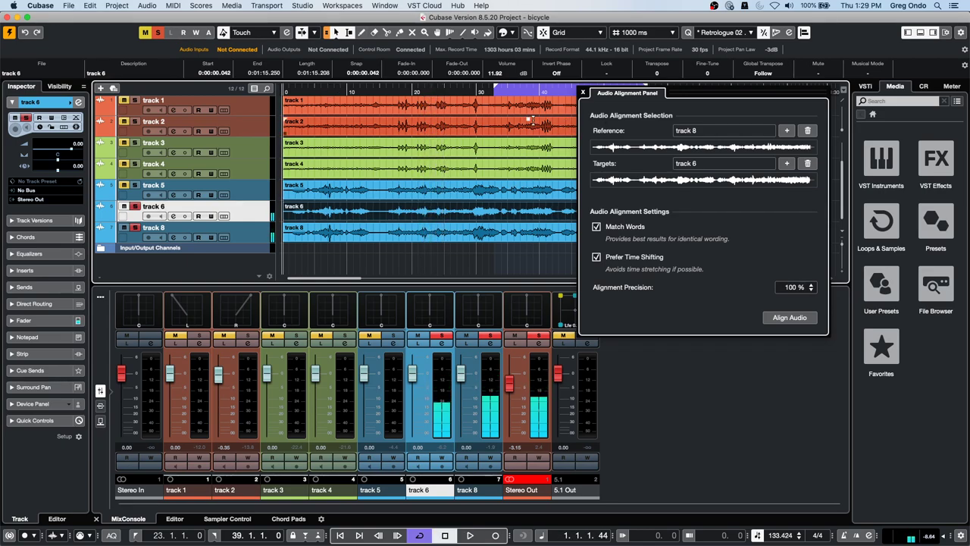
# - Close the Audio Alignment Panel and undo the edits made to the track 6 event
pyautogui.click(582, 93)
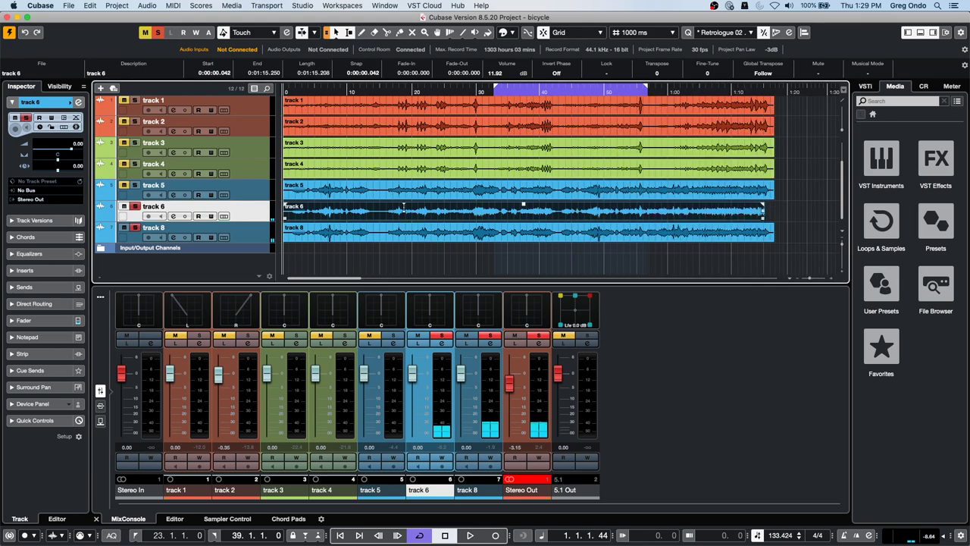
pyautogui.press('super+z')
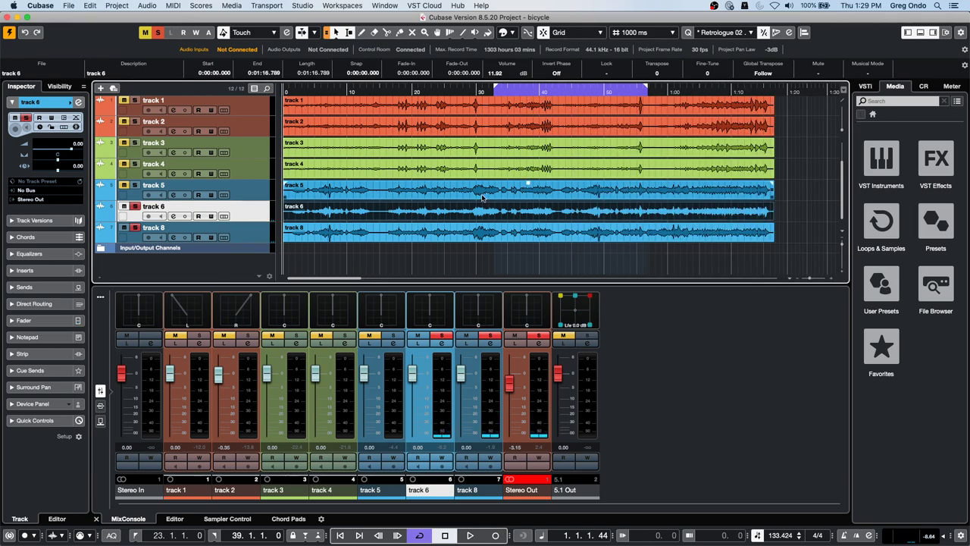
pyautogui.click(91, 5)
pyautogui.click(91, 6)
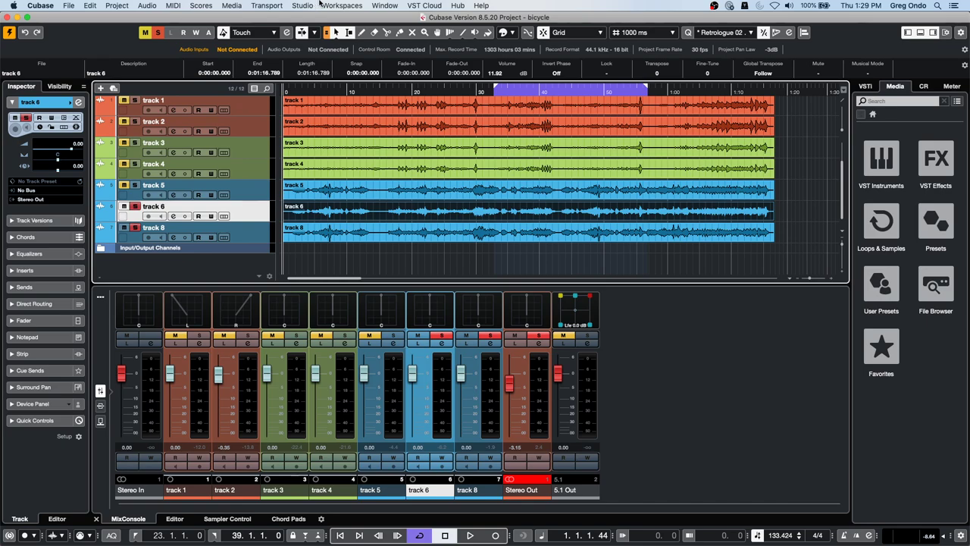
# - Switch to the Untitled2 project window
pyautogui.click(399, 7)
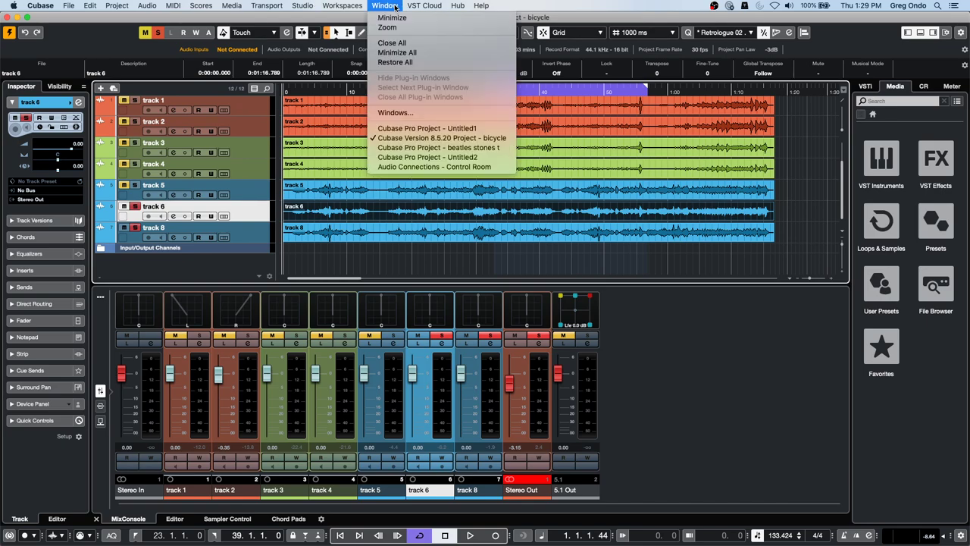
pyautogui.click(447, 129)
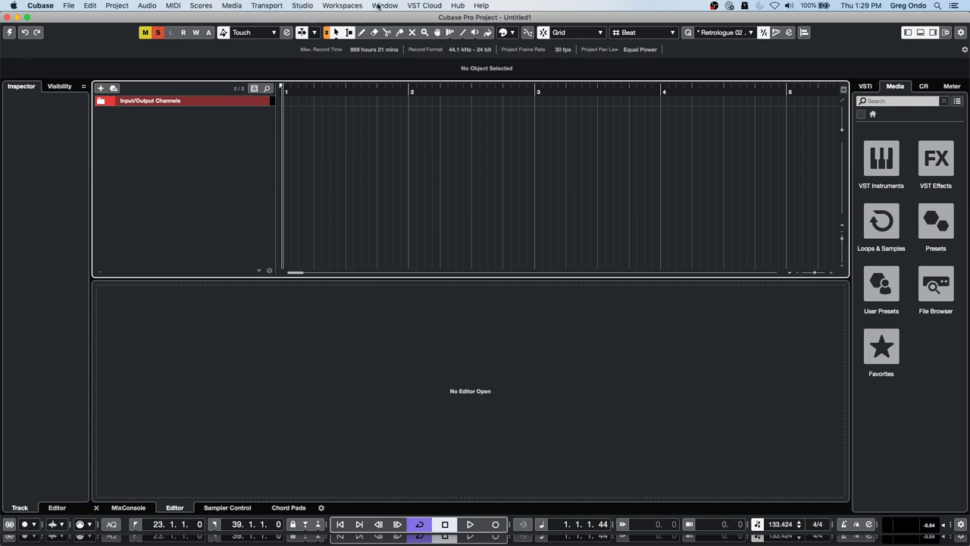
pyautogui.click(343, 6)
pyautogui.moveTo(407, 6)
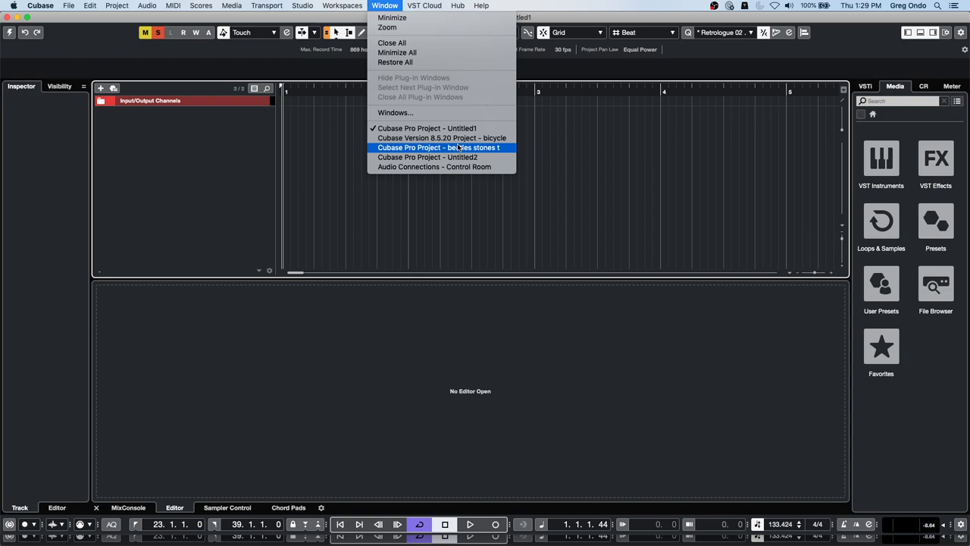
pyautogui.click(459, 157)
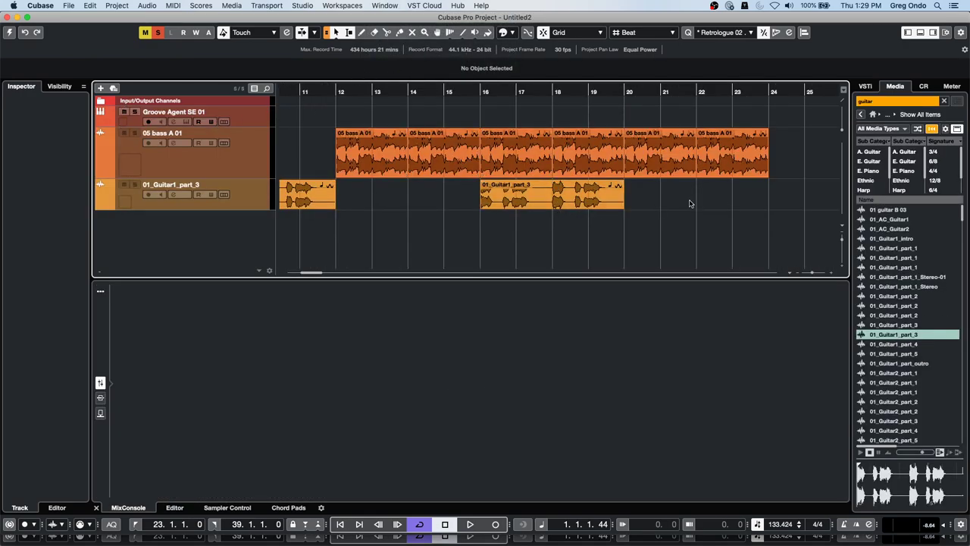
# - Delete all bass and guitar events from the arrangement and activate the Untitled2 project
pyautogui.hscroll(-10, 689, 203)
pyautogui.press('Delete')
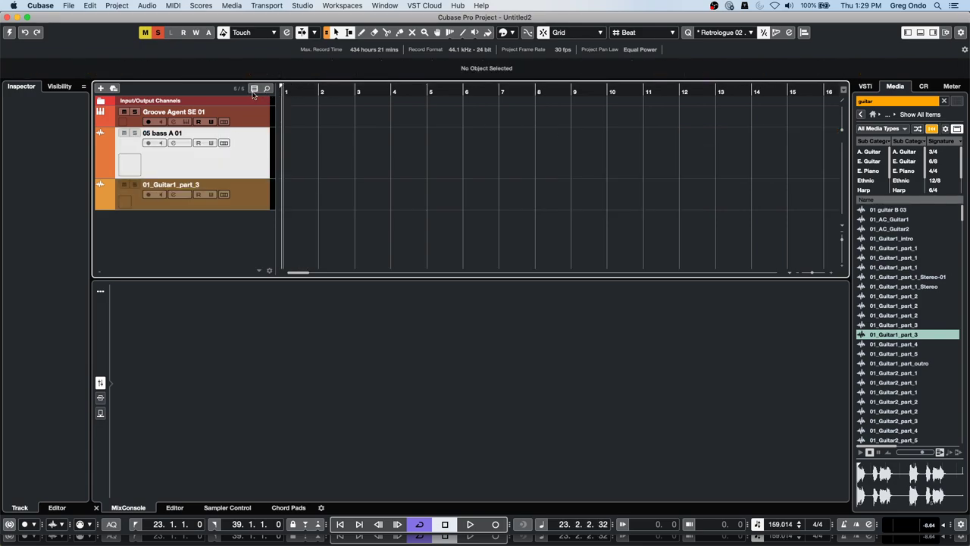
pyautogui.press('space')
pyautogui.press('space')
pyautogui.click(8, 32)
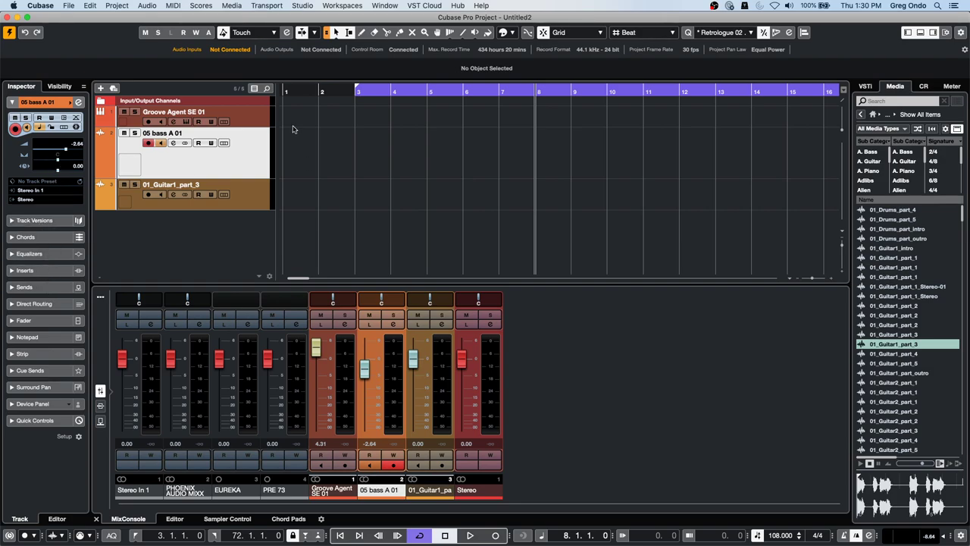
# - Open the Groove Agent SE 01 track's instrument, play its Funk 02 - 118 style, and move the plug-in window clear of the tracks
pyautogui.click(256, 113)
pyautogui.click(80, 209)
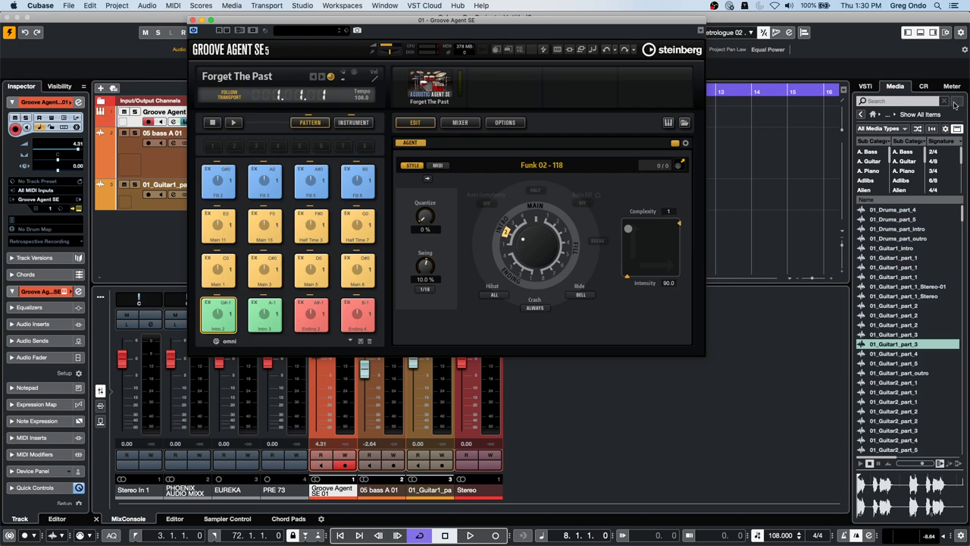
pyautogui.press('space')
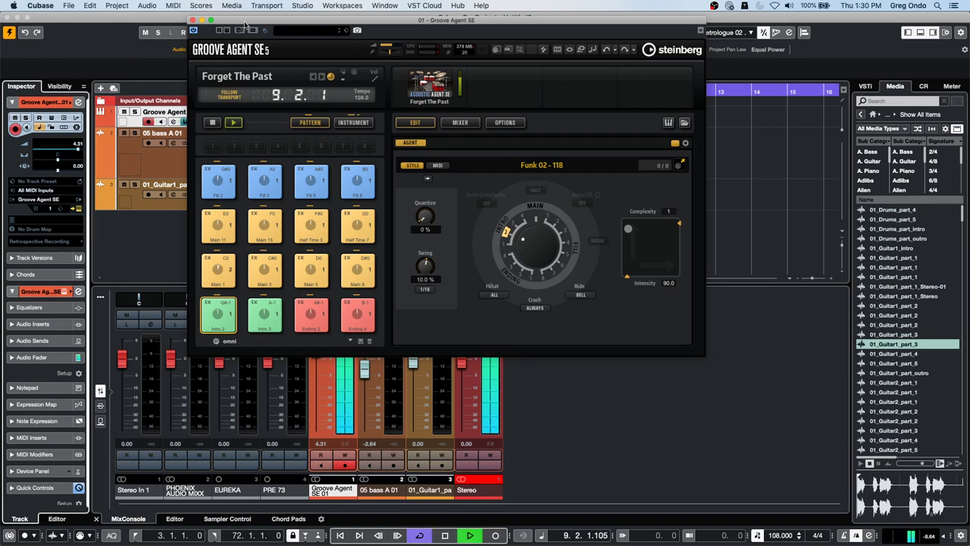
pyautogui.moveTo(245, 25); pyautogui.dragTo(555, 32)
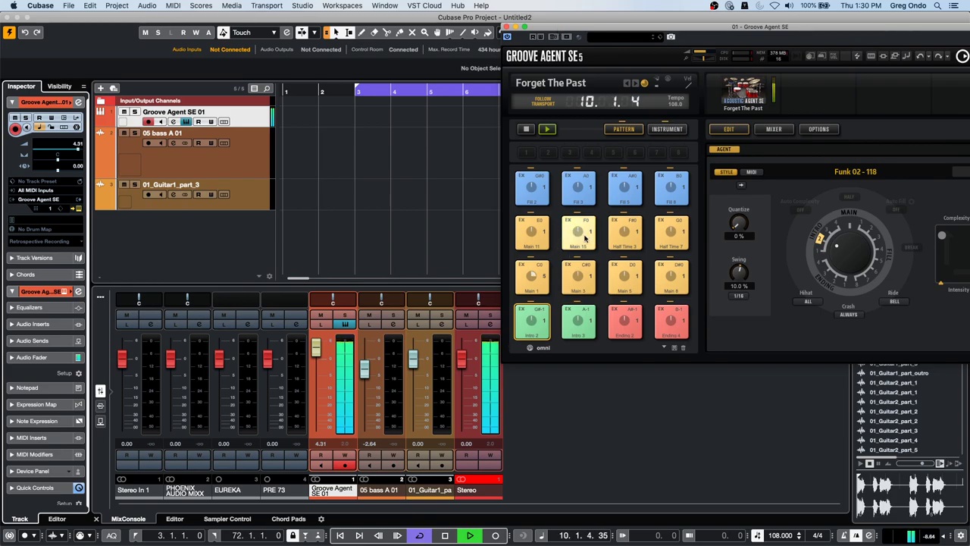
pyautogui.press('space')
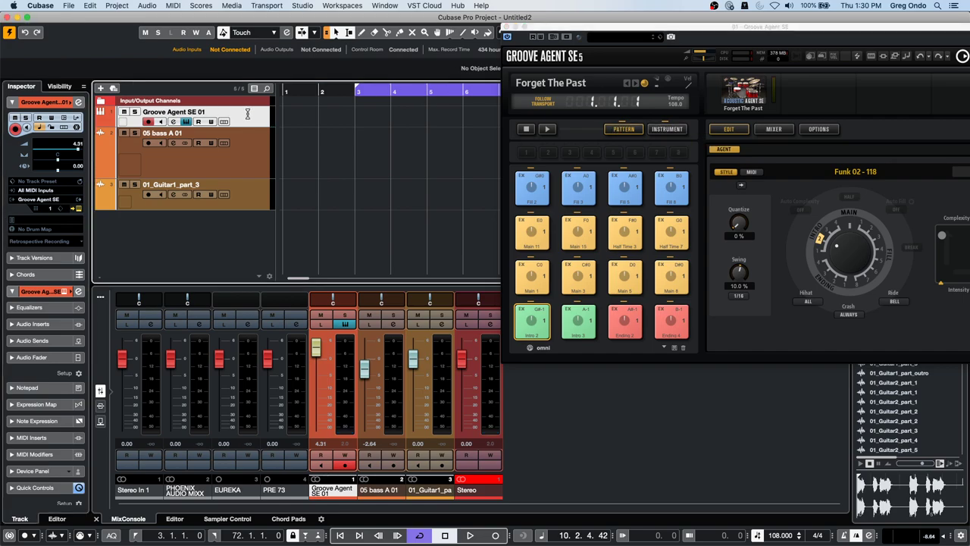
# - Set the Groove Agent SE 01 track's MIDI input to 01. Groove Agent SE - MIDI Out
pyautogui.click(35, 191)
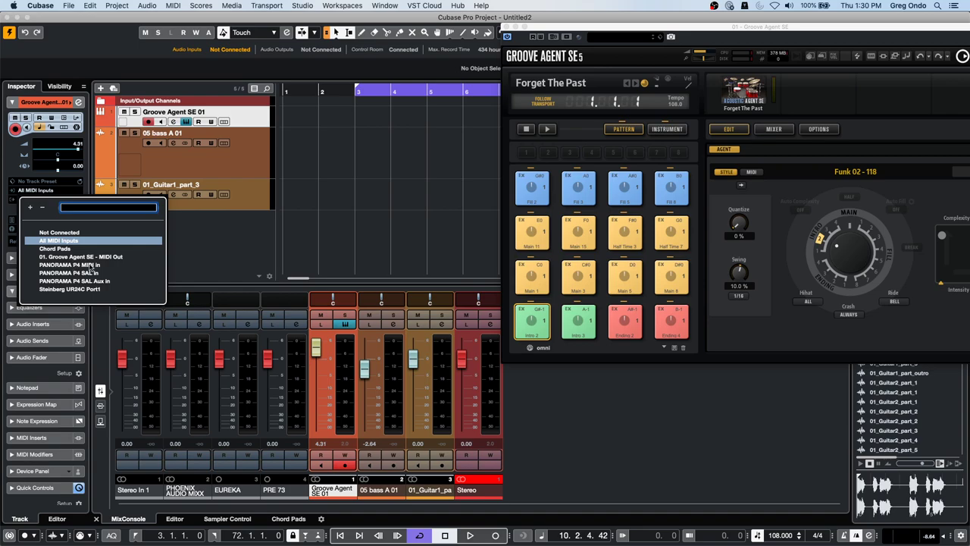
pyautogui.click(119, 257)
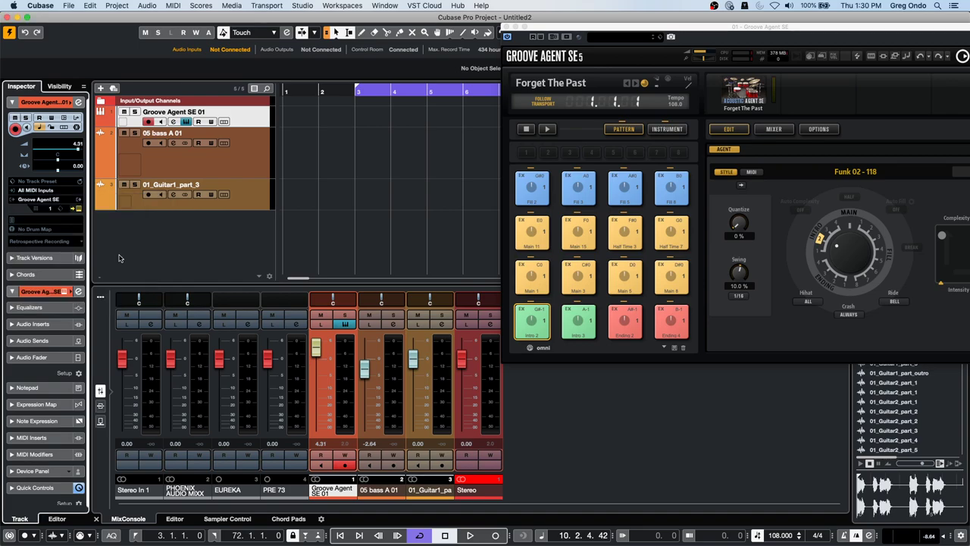
# - Record Groove Agent SE's MIDI output onto its own track from bar 2 to past bar 8, moving the plug-in window aside
pyautogui.click(341, 92)
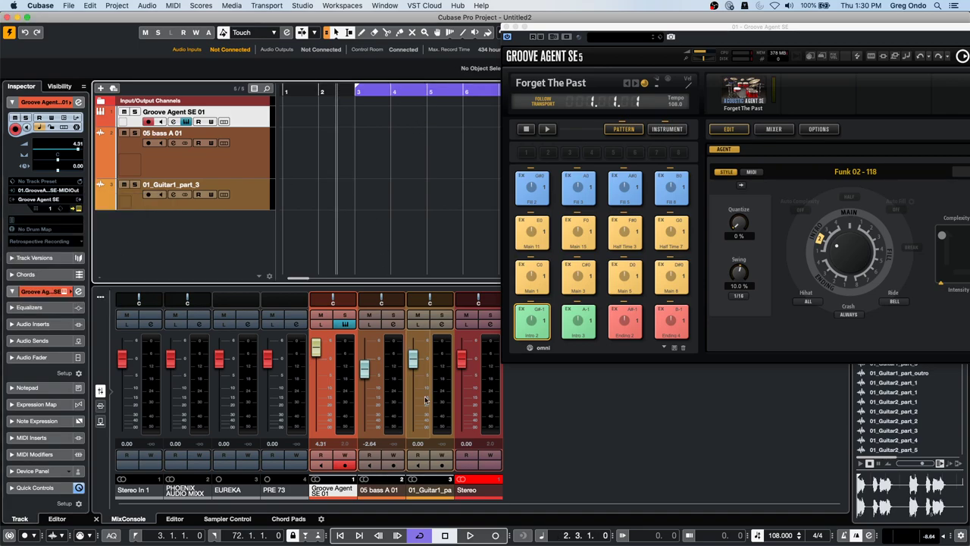
pyautogui.click(471, 535)
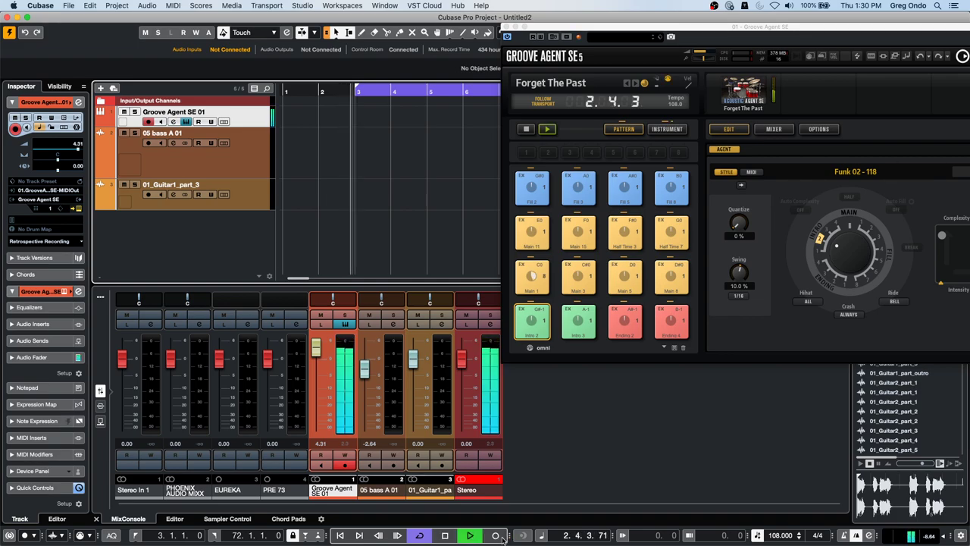
pyautogui.click(494, 535)
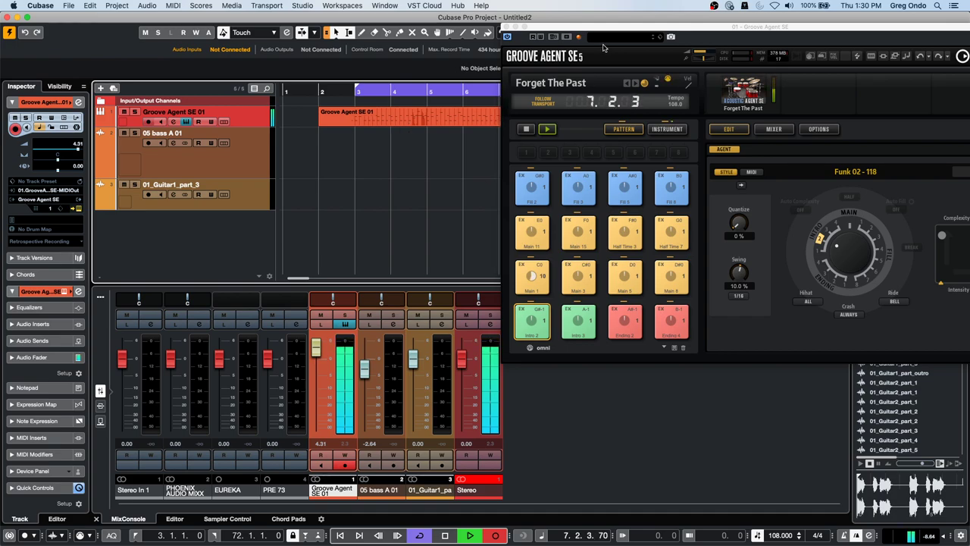
pyautogui.moveTo(600, 31); pyautogui.dragTo(708, 114)
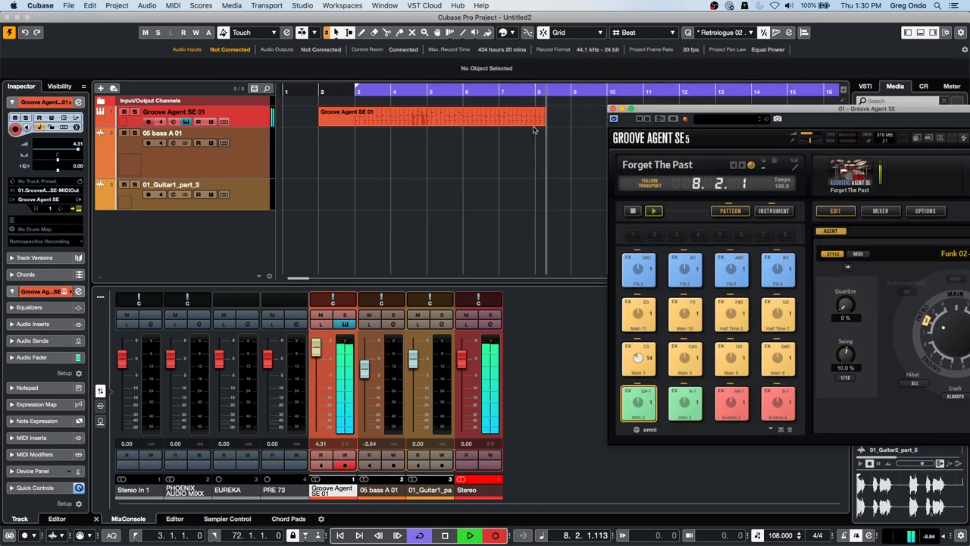
pyautogui.press('space')
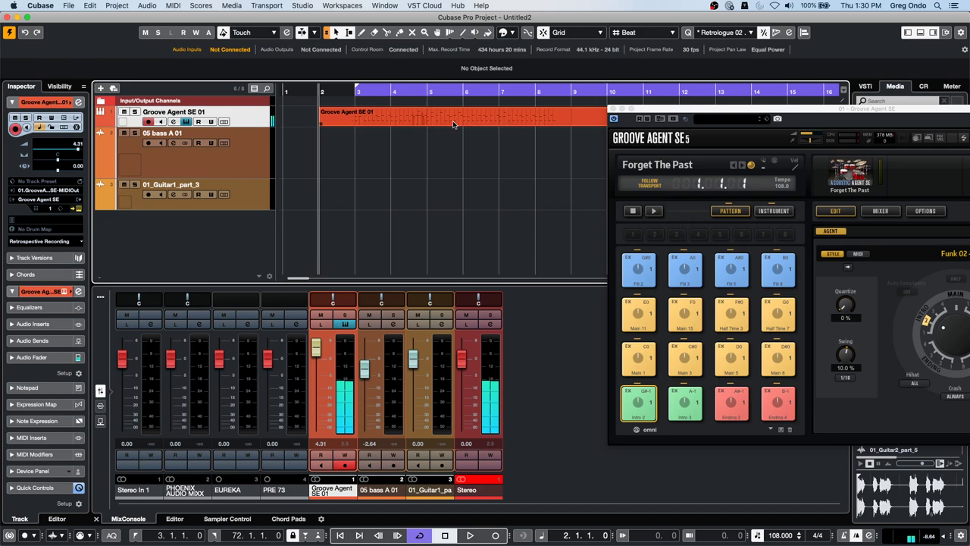
# - Render the recorded Groove Agent SE 01 part in place with the current settings and move the plug-in window clear of the new track
pyautogui.click(452, 117)
pyautogui.click(113, 6)
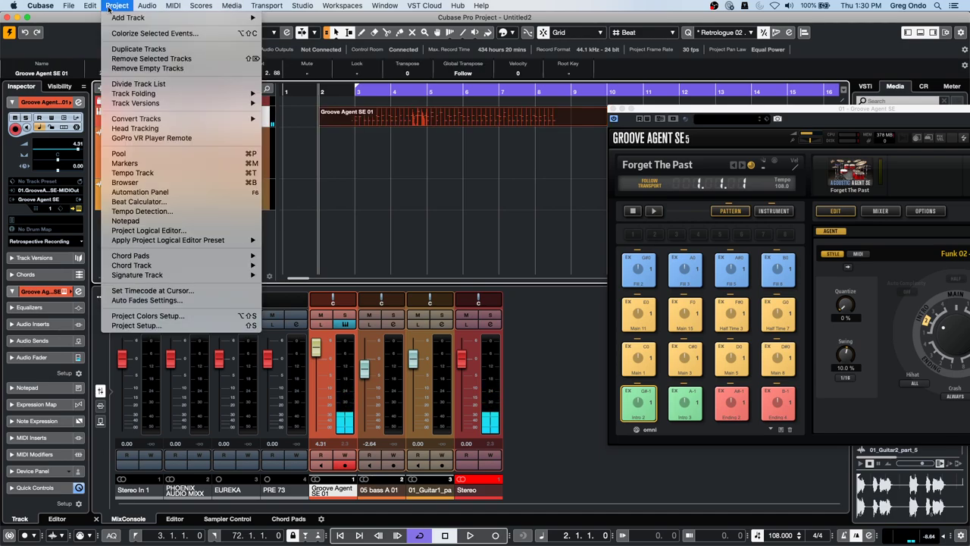
pyautogui.moveTo(89, 6)
pyautogui.moveTo(133, 101)
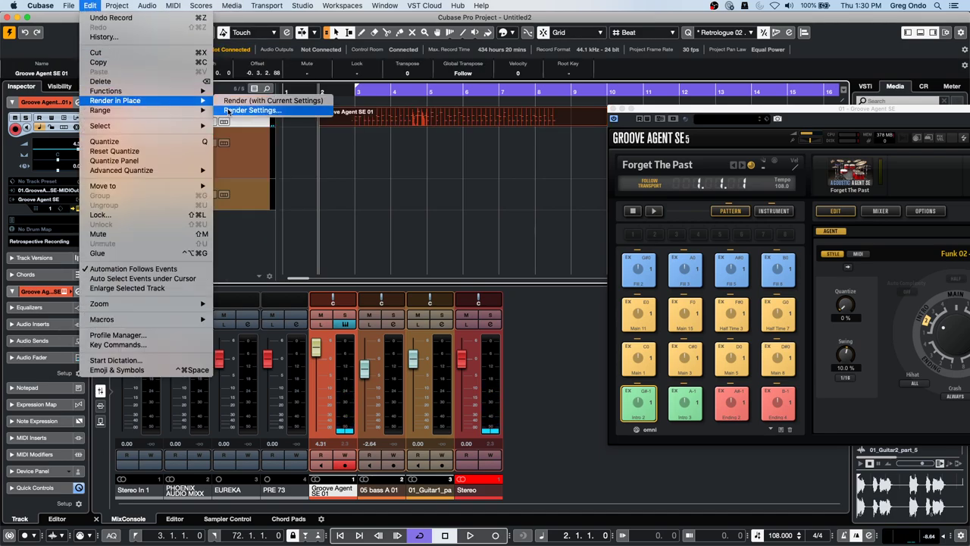
pyautogui.click(236, 103)
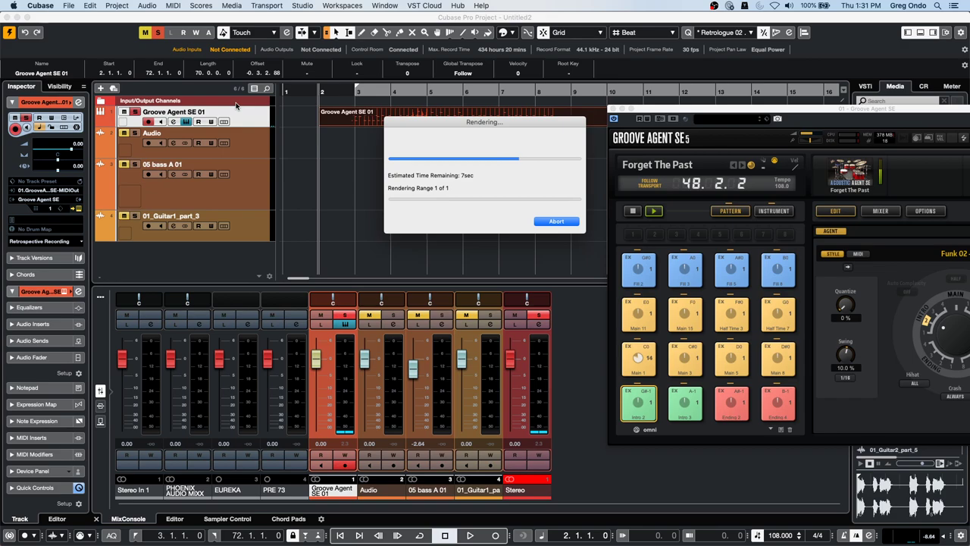
pyautogui.moveTo(455, 122); pyautogui.dragTo(423, 205)
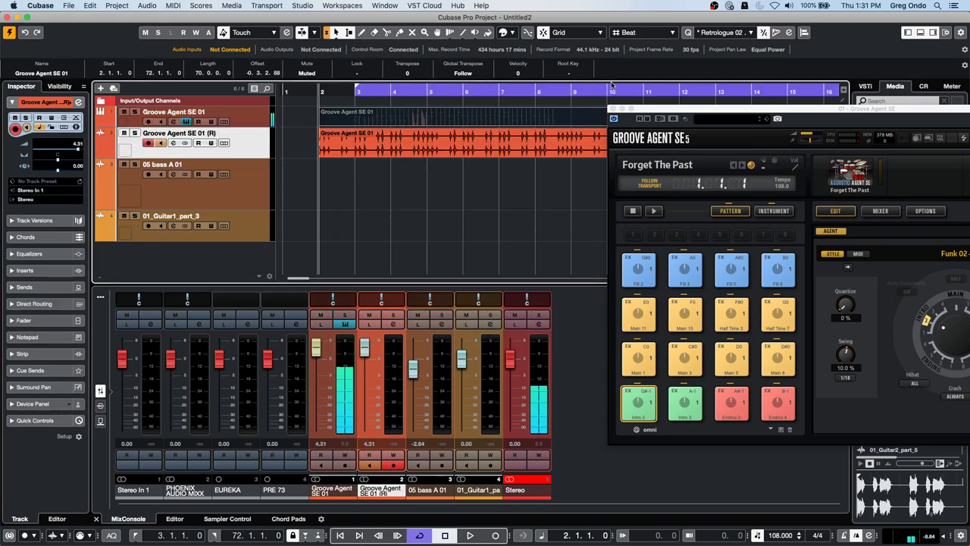
pyautogui.moveTo(657, 115); pyautogui.dragTo(670, 69)
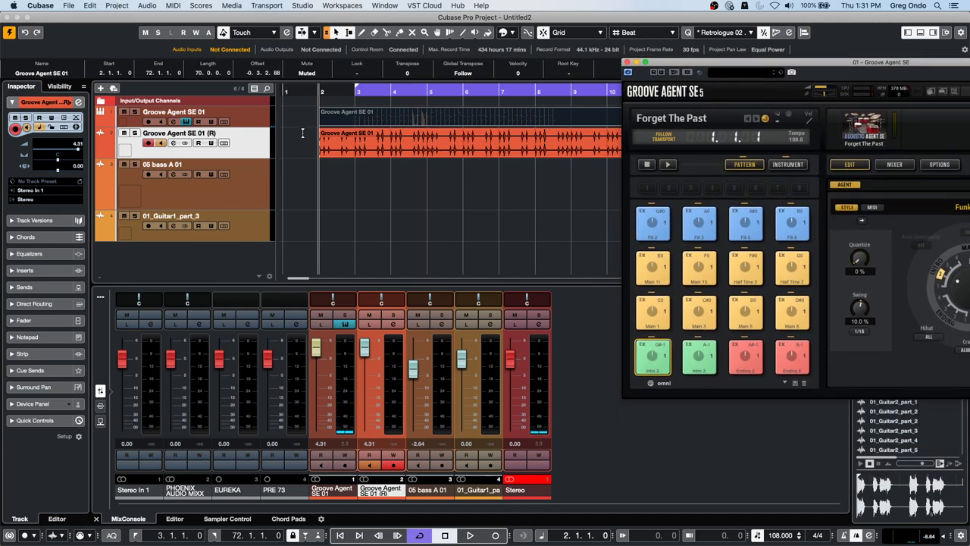
# - Undo the render and delete the recorded MIDI part from the Groove Agent SE 01 track
pyautogui.click(92, 6)
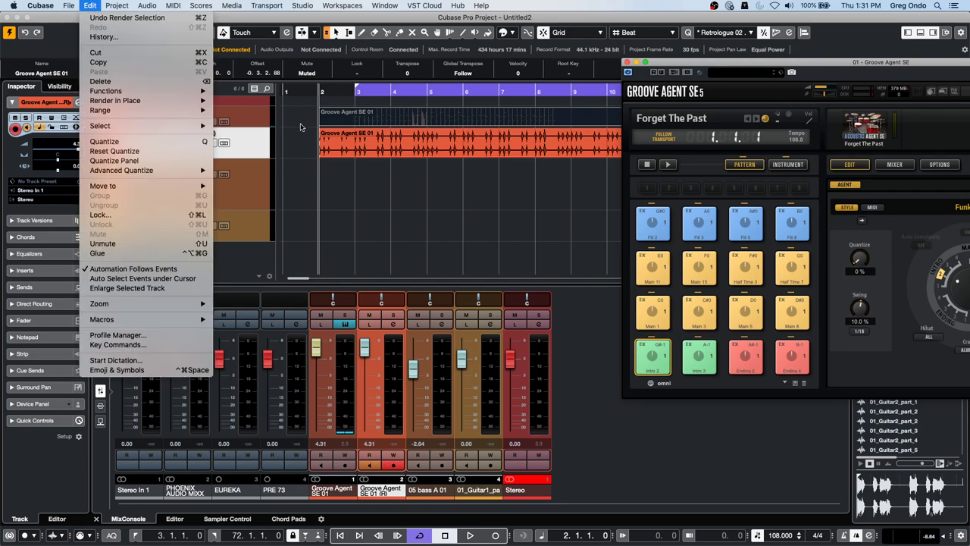
pyautogui.click(391, 172)
pyautogui.press('BackSpace')
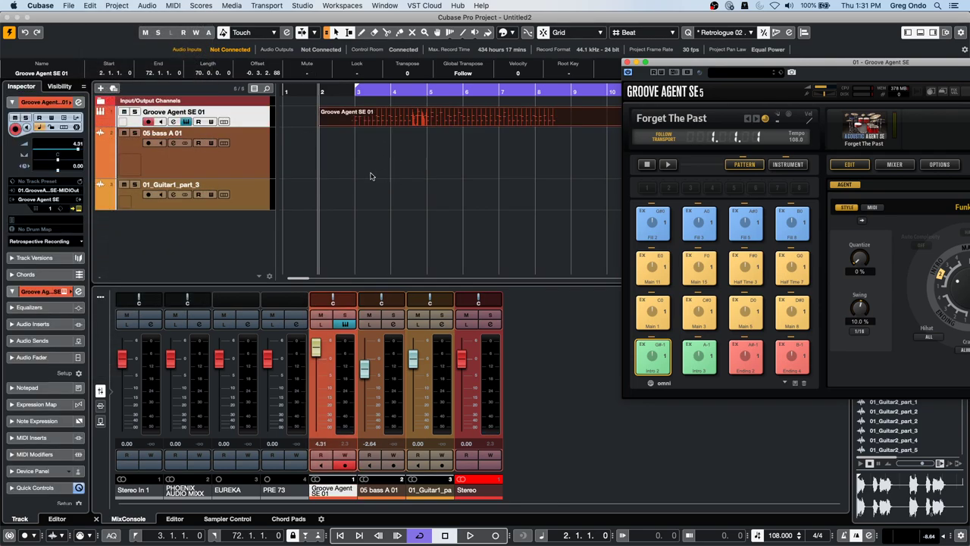
pyautogui.press('BackSpace')
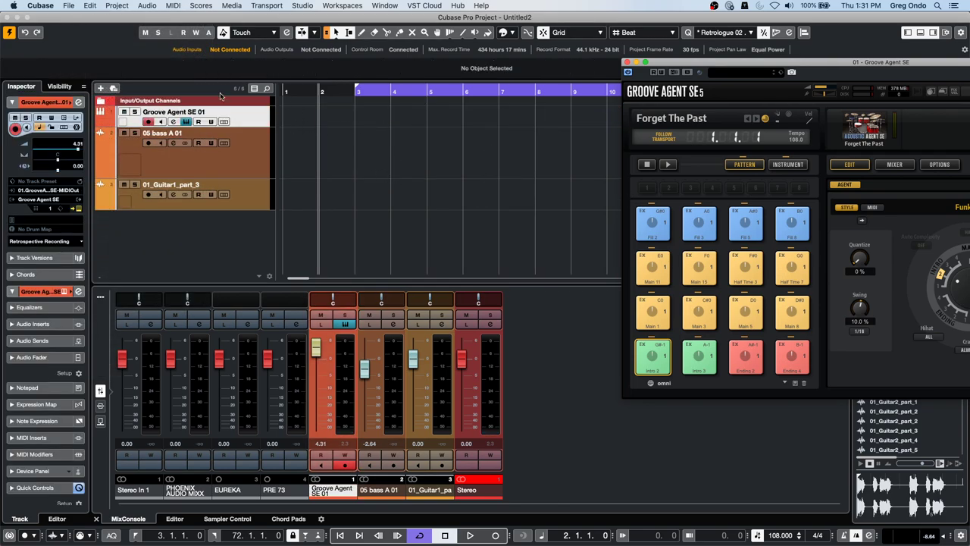
# - Add one stereo group channel to the selected Groove Agent SE 01 channel, created outside the folder
pyautogui.click(247, 121)
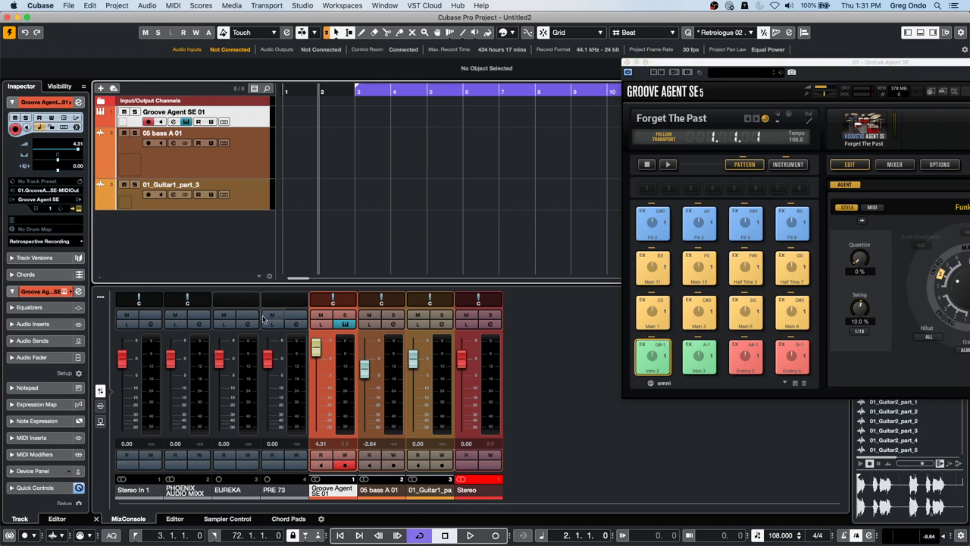
pyautogui.rightClick(350, 360)
pyautogui.scroll(-5, 455, 454)
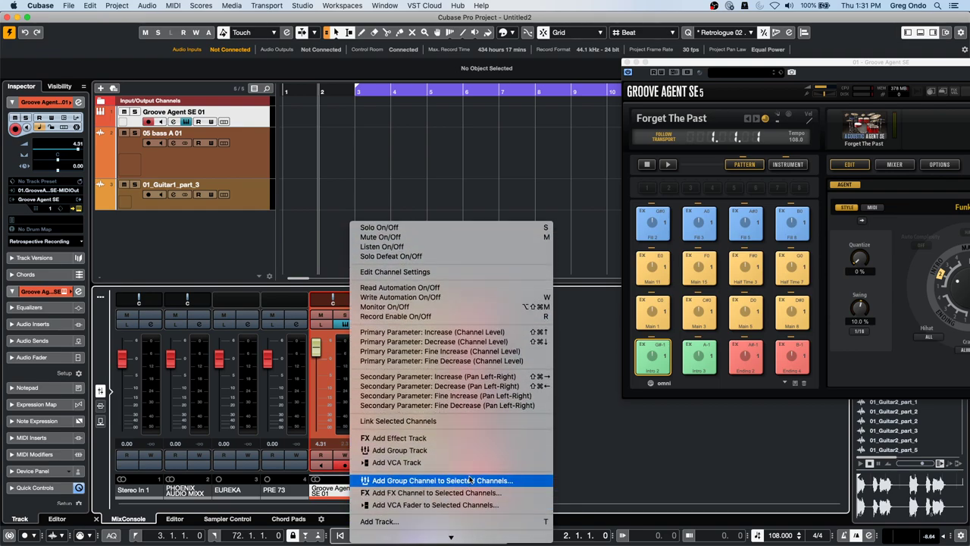
pyautogui.click(469, 480)
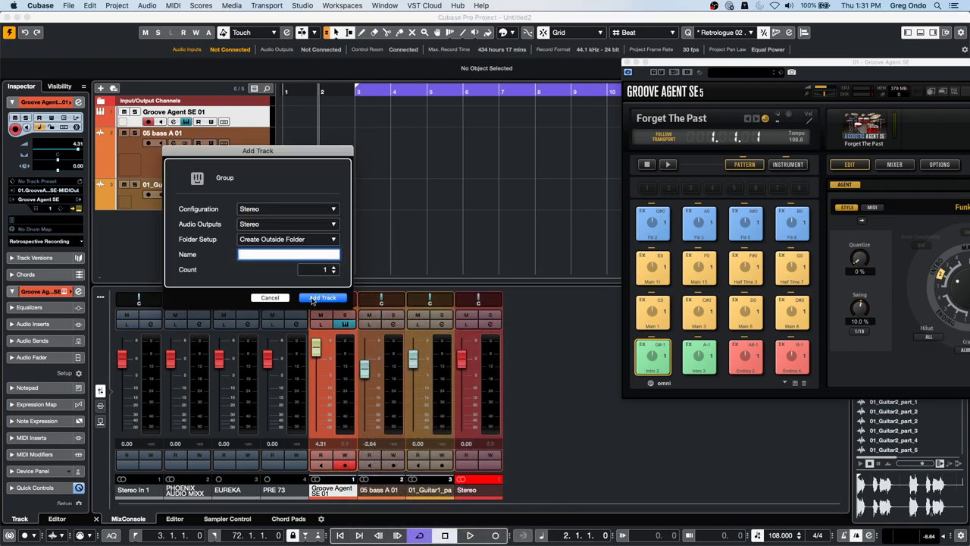
pyautogui.click(319, 297)
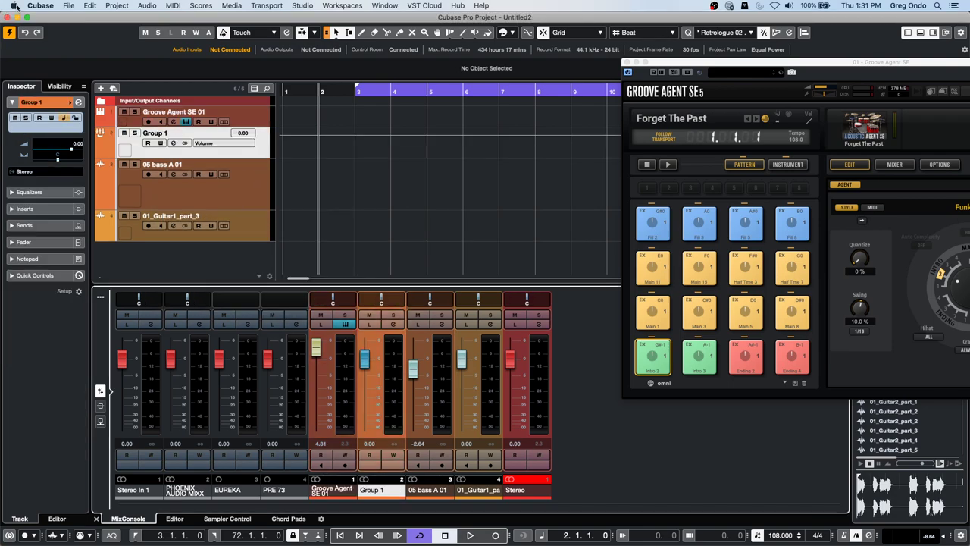
# - Add a stereo audio track and set its input to Group 1
pyautogui.click(100, 88)
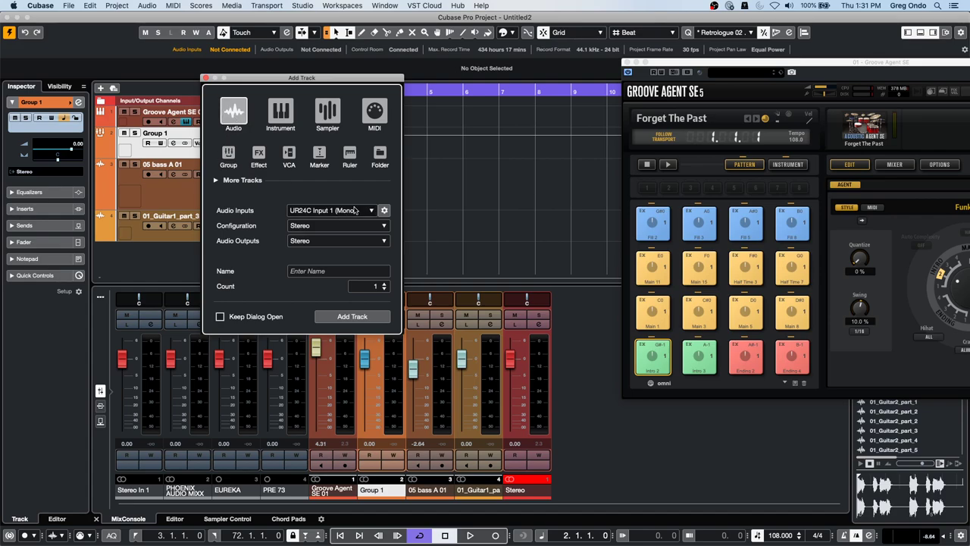
pyautogui.click(375, 317)
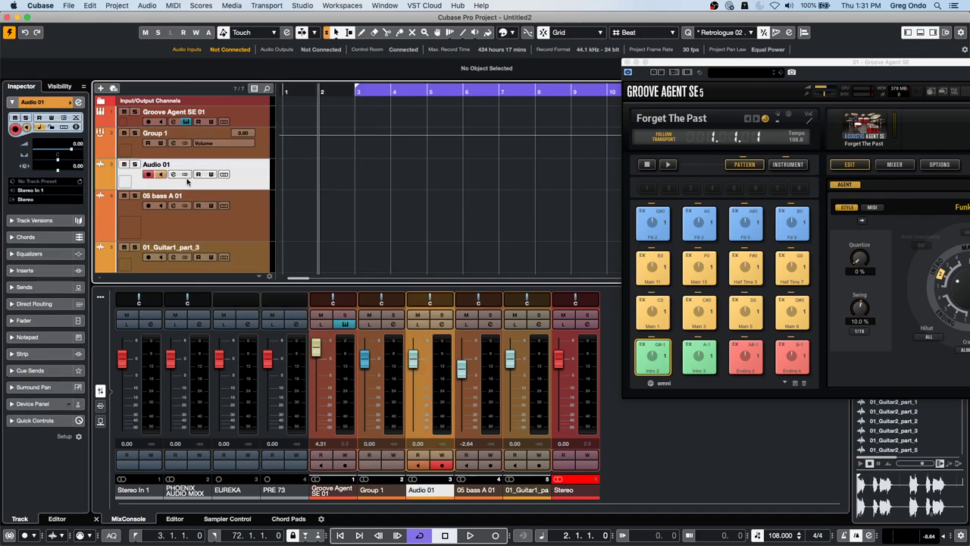
pyautogui.click(53, 190)
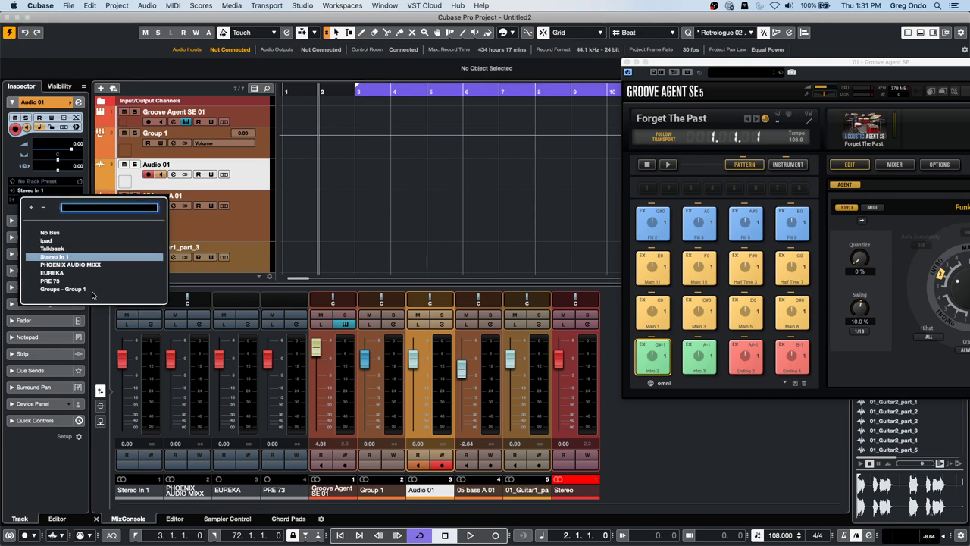
pyautogui.click(64, 289)
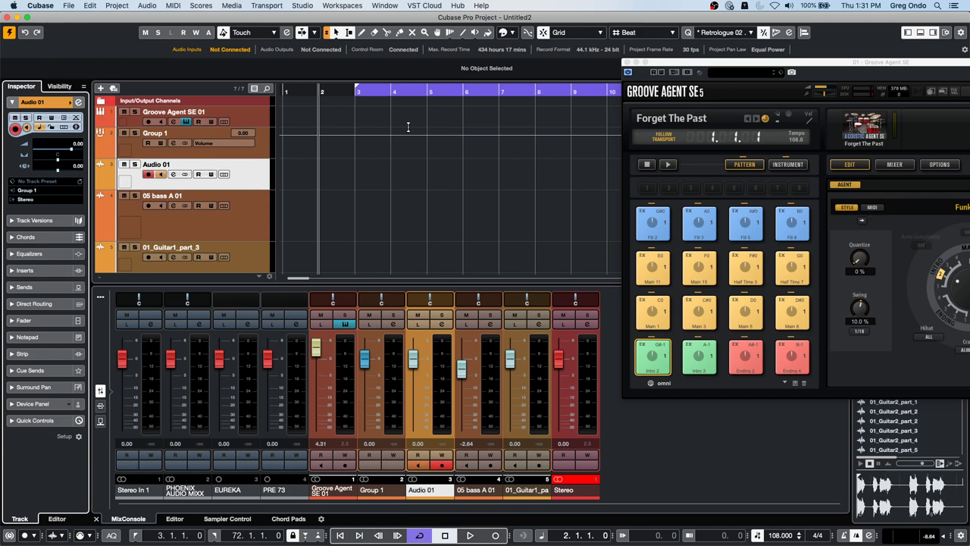
# - Record-enable the Groove Agent SE 01 and Audio 01 tracks together and start Groove Agent SE's pattern playback
pyautogui.click(256, 117)
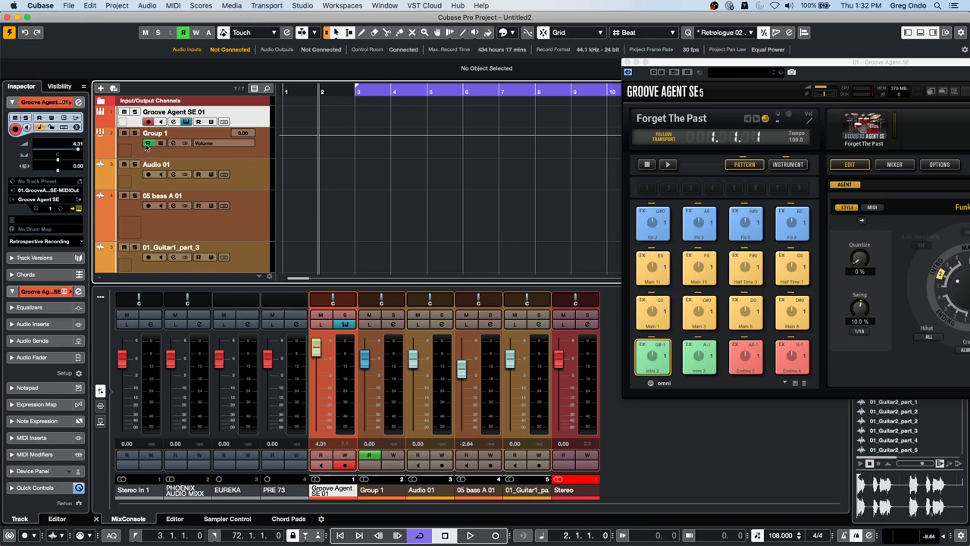
pyautogui.click(149, 174)
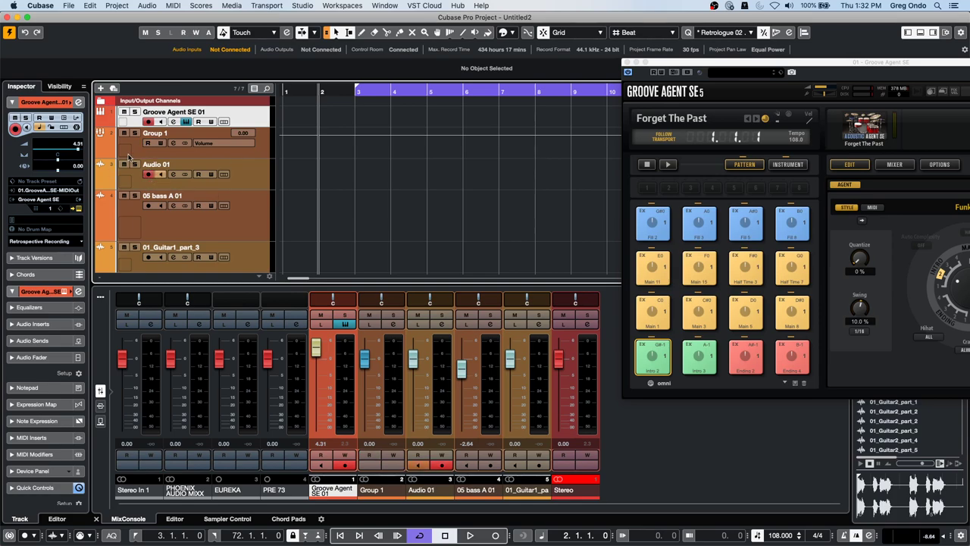
pyautogui.click(667, 163)
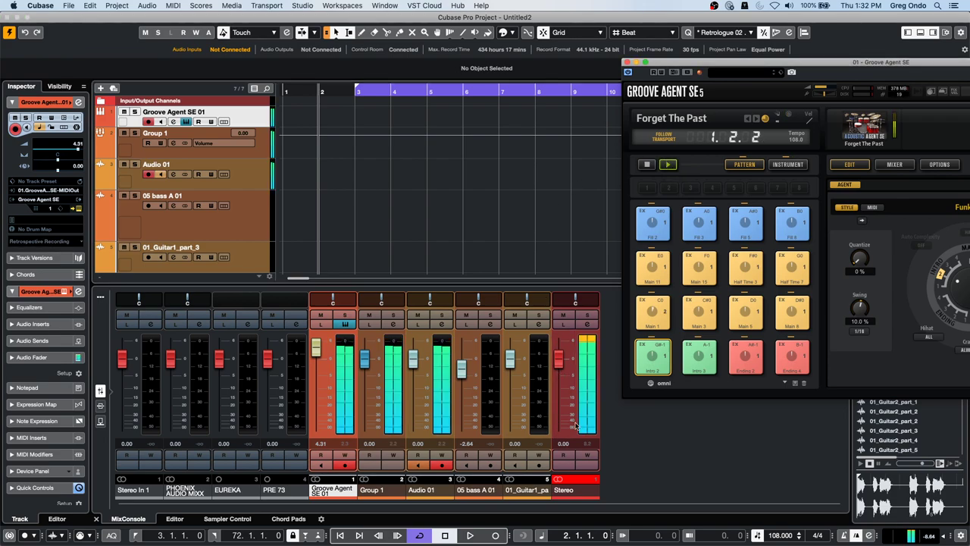
# - Record Groove Agent SE's MIDI and its audio through Group 1 simultaneously, stopping at about bar 8
pyautogui.click(495, 535)
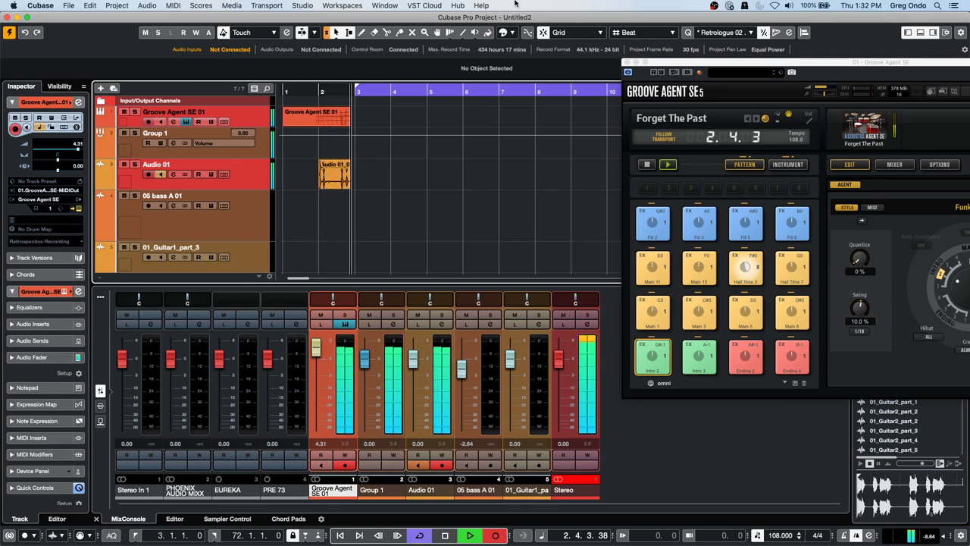
pyautogui.press('h')
pyautogui.press('h')
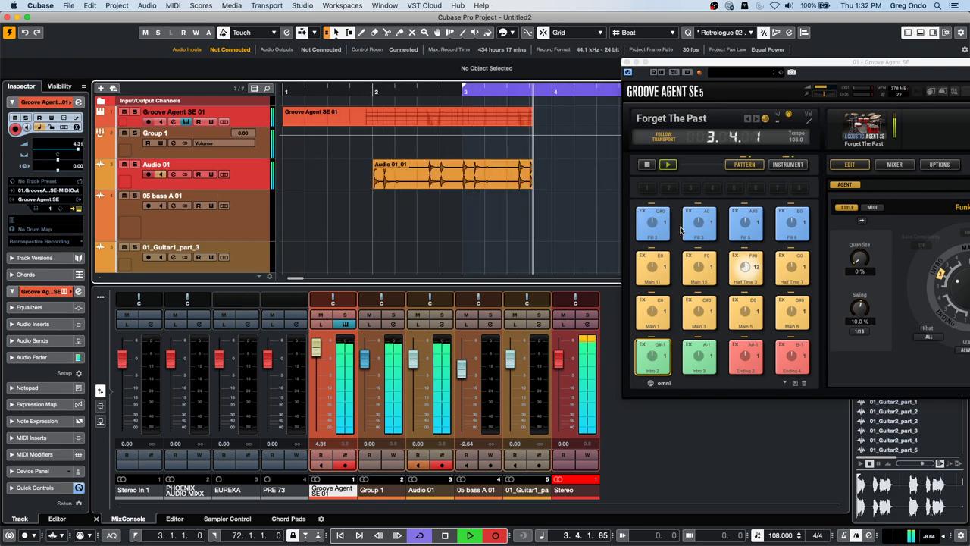
pyautogui.press('h')
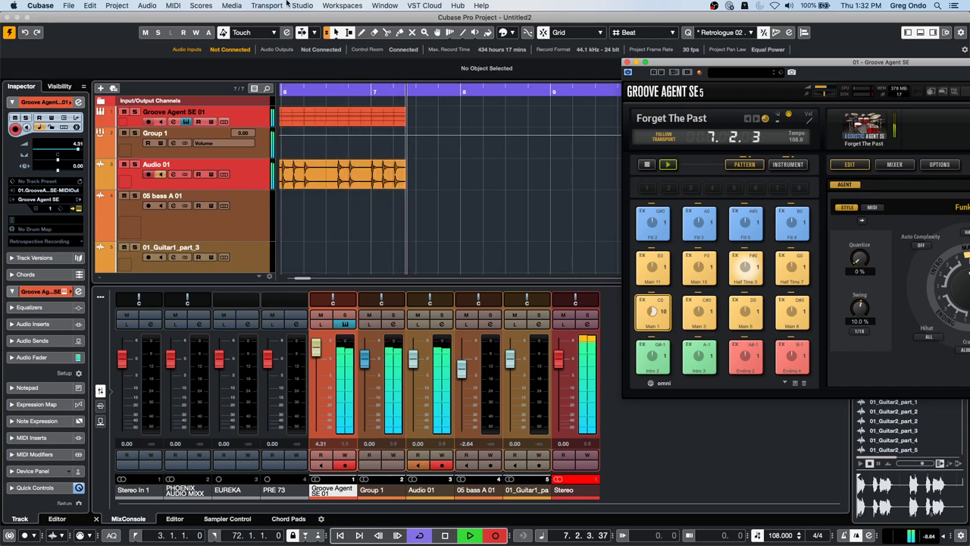
pyautogui.press('space')
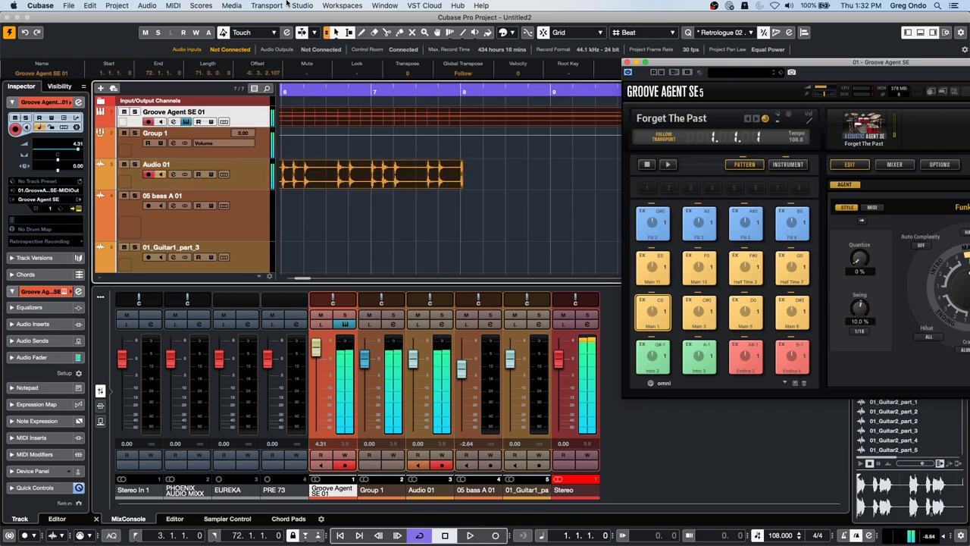
# - Return to the project start and view the full recorded MIDI and audio events
pyautogui.click(362, 90)
pyautogui.click(362, 90)
pyautogui.press('g')
pyautogui.press('g')
pyautogui.press('g')
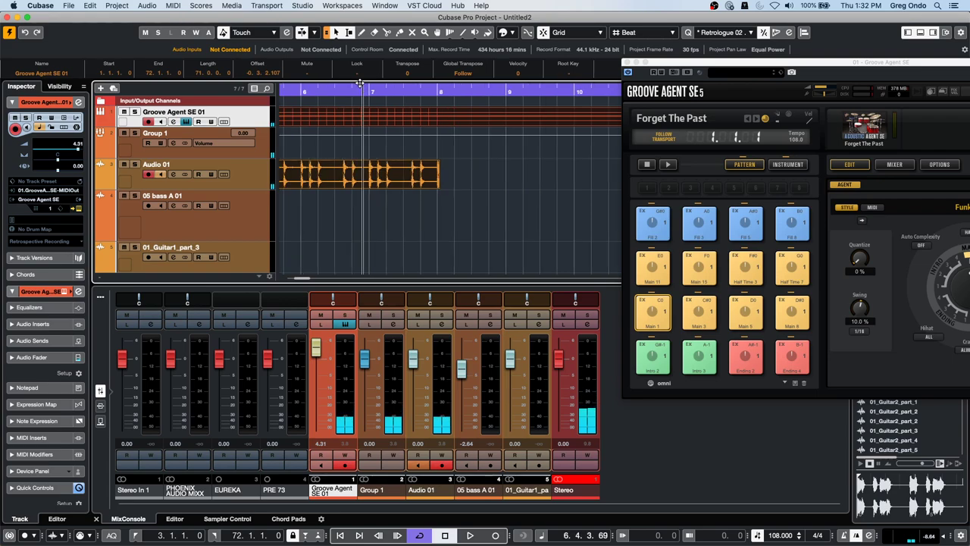
pyautogui.press('Home')
pyautogui.press('super+a')
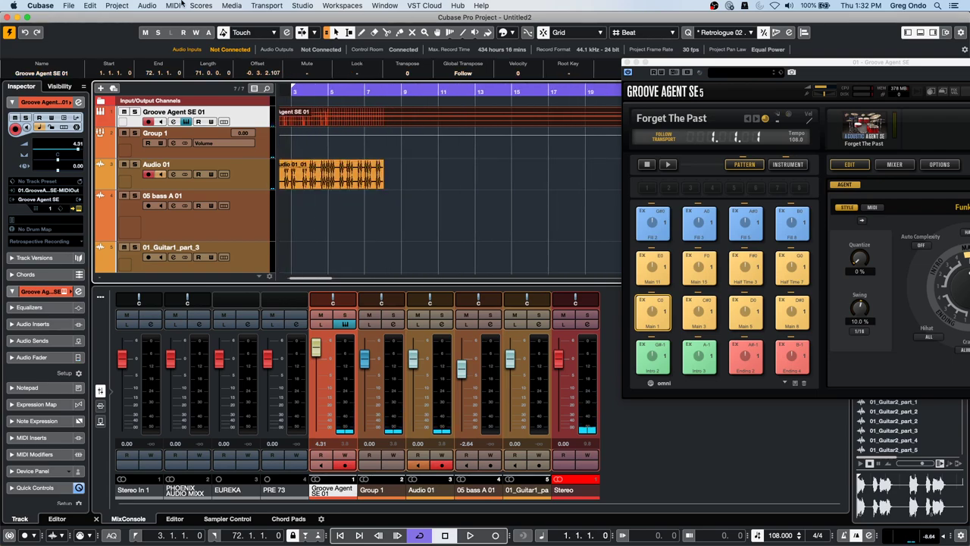
# - Examine the project's available export formats, including MIDI File and MIDI Loop, without exporting
pyautogui.click(69, 5)
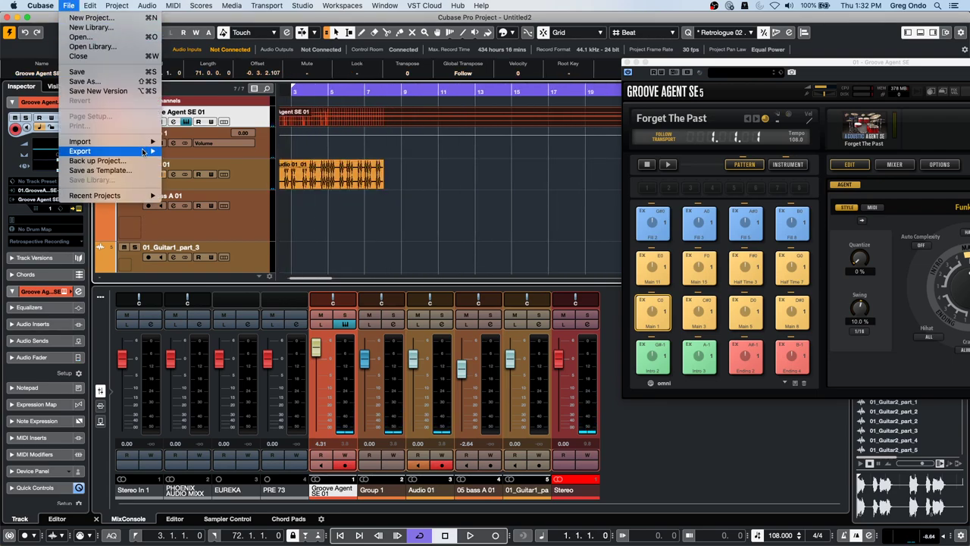
pyautogui.moveTo(157, 151)
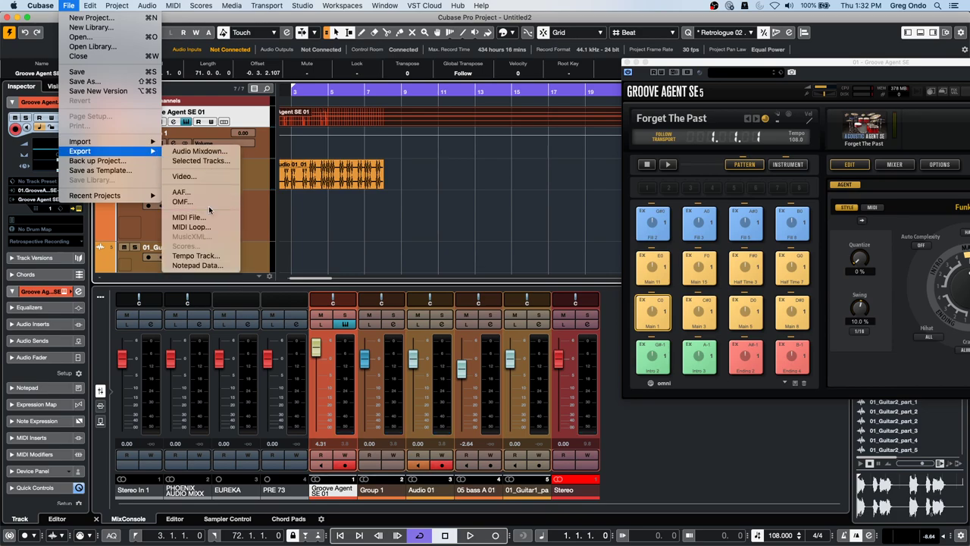
pyautogui.click(432, 174)
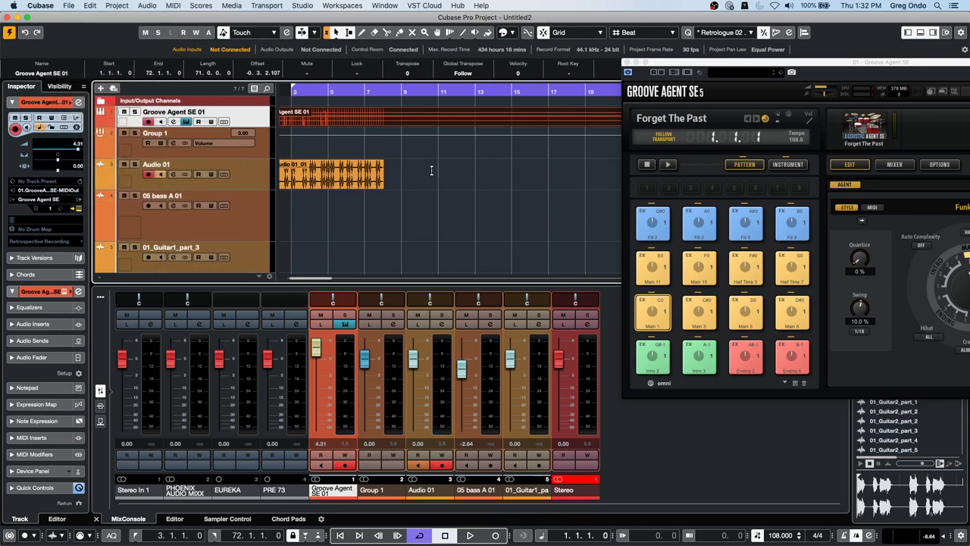
# - Delete the recorded Groove Agent SE MIDI and audio events from the project
pyautogui.press('Delete')
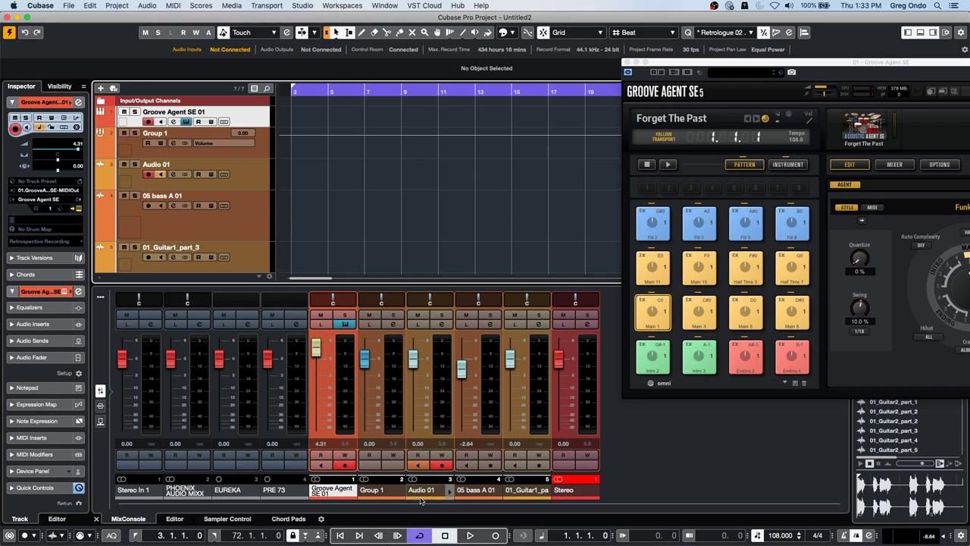
# - Switch to Steinberg Download Assistant, look through its Cubase product list, and close it
pyautogui.moveTo(331, 541)
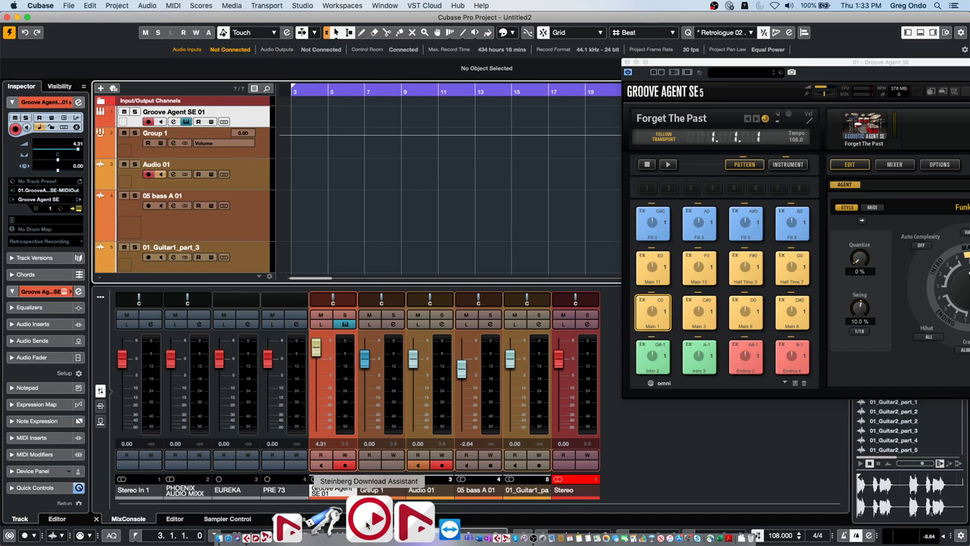
pyautogui.click(366, 523)
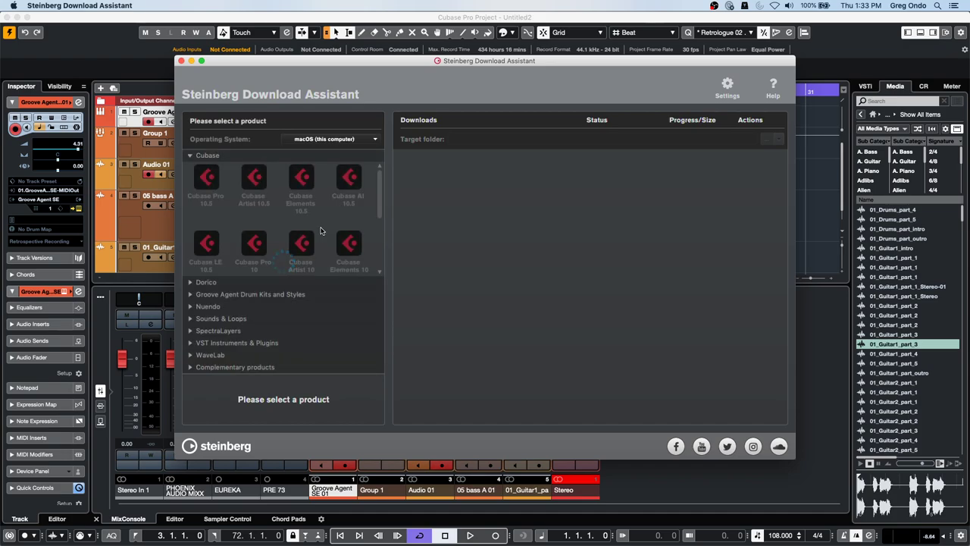
pyautogui.click(191, 155)
pyautogui.click(191, 155)
pyautogui.click(200, 177)
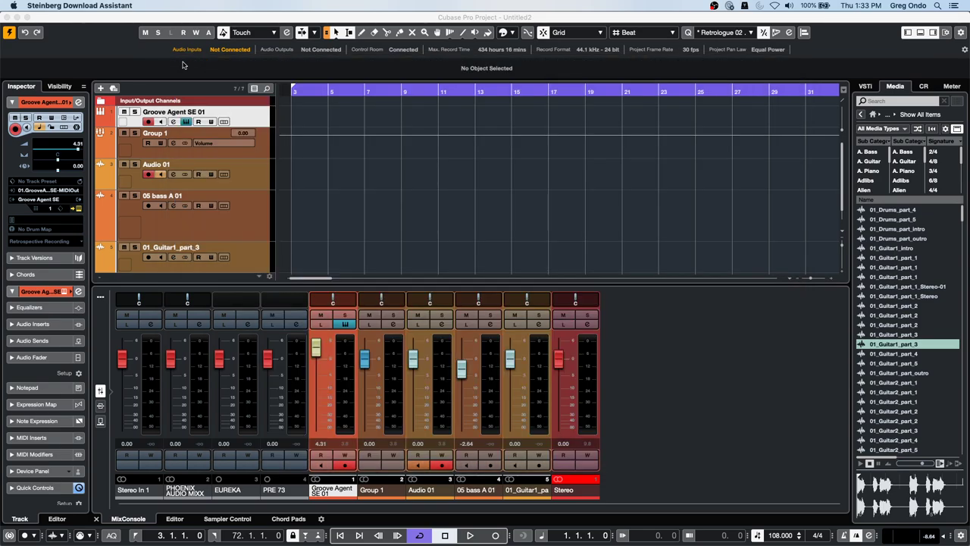
pyautogui.click(181, 61)
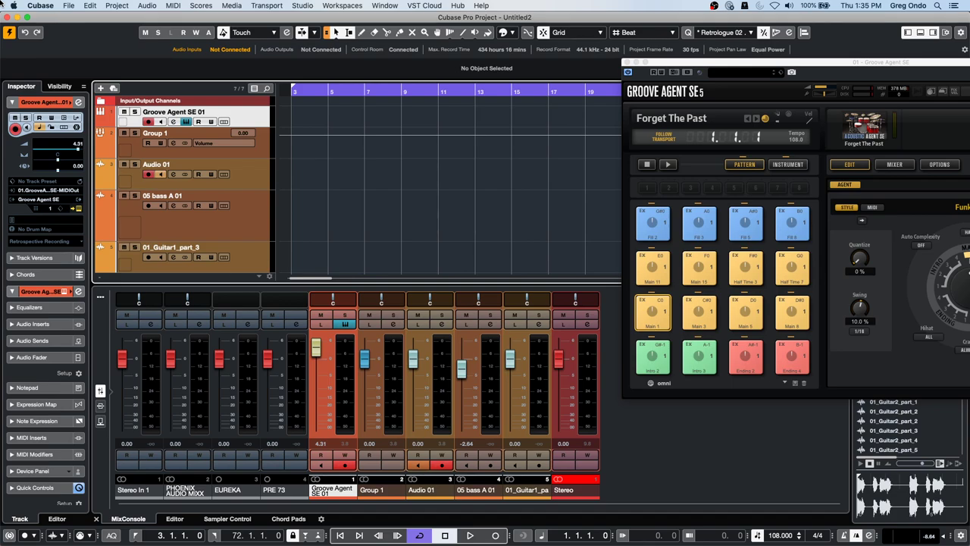
# - Set the Steinberg UR24C audio device's buffer size to 256 samples in Studio Setup and accept the settings
pyautogui.click(301, 5)
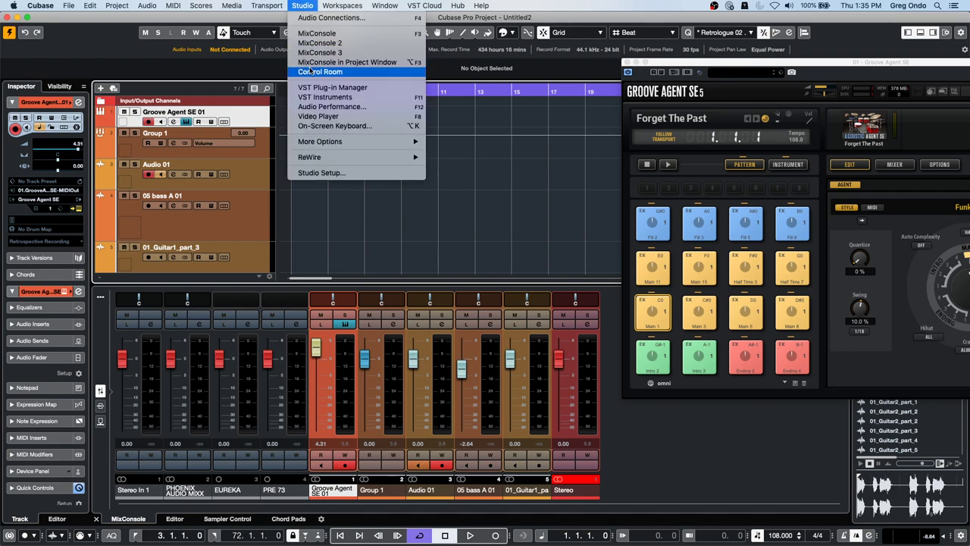
pyautogui.click(343, 175)
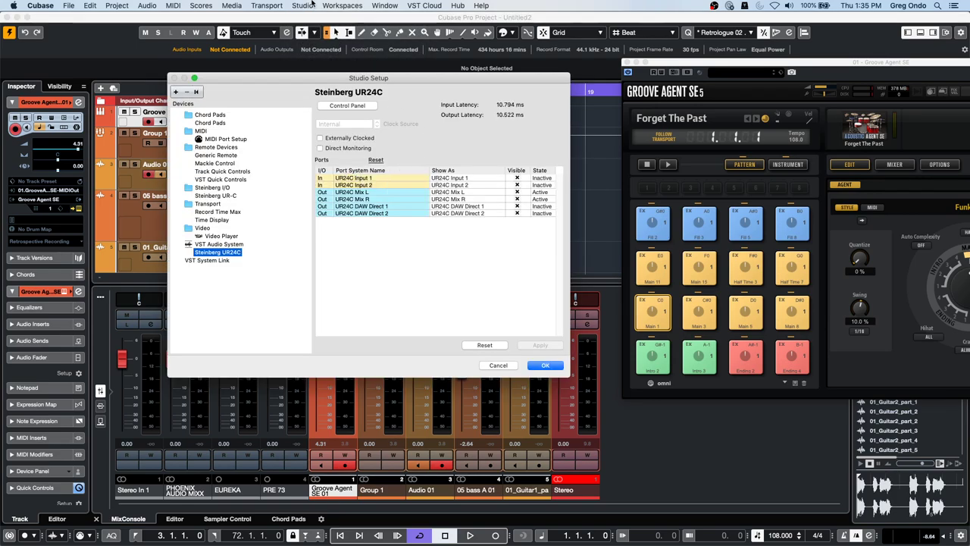
pyautogui.click(309, 6)
pyautogui.click(229, 273)
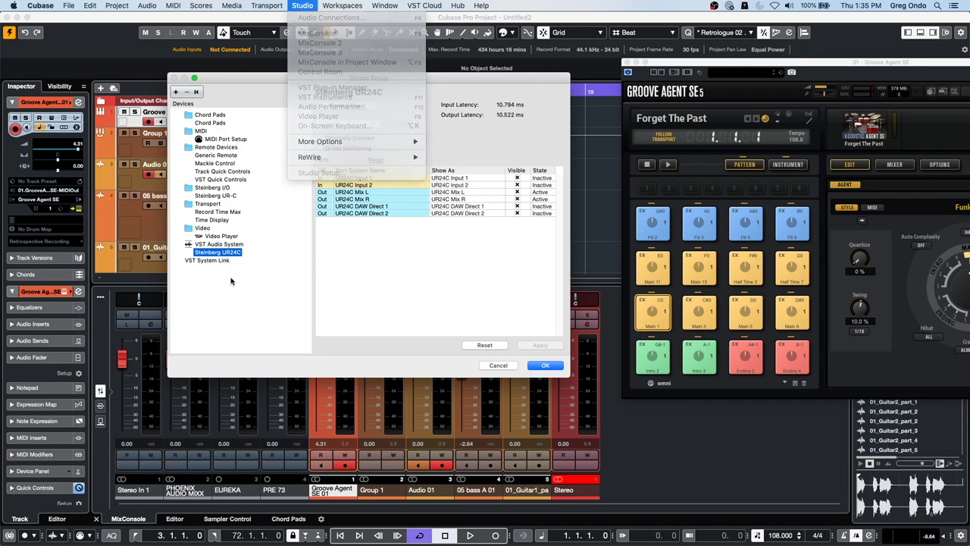
pyautogui.click(220, 244)
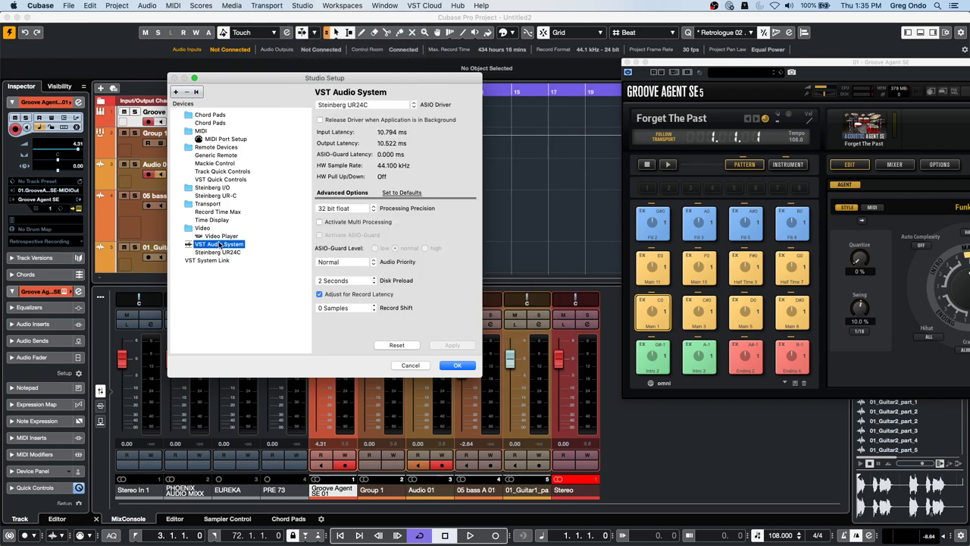
pyautogui.click(218, 253)
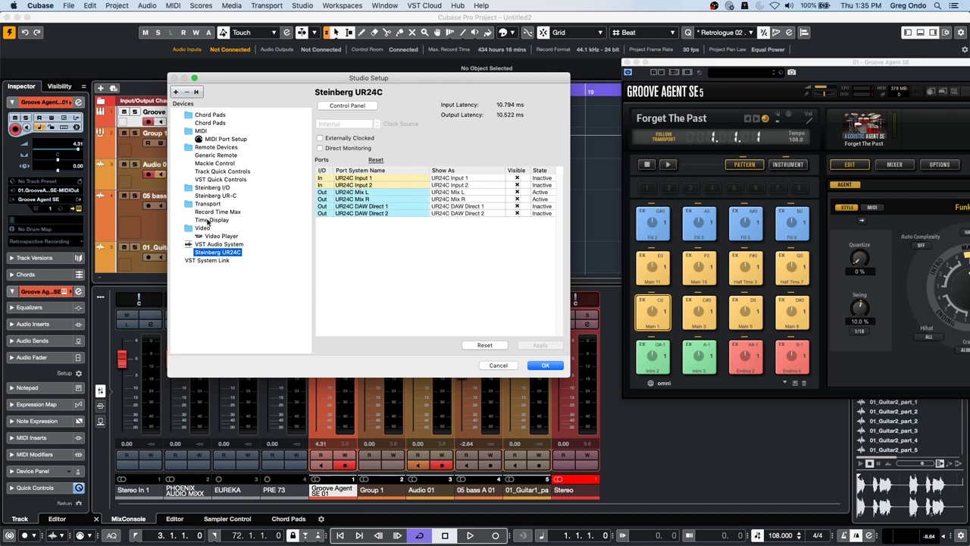
pyautogui.click(367, 107)
pyautogui.click(291, 127)
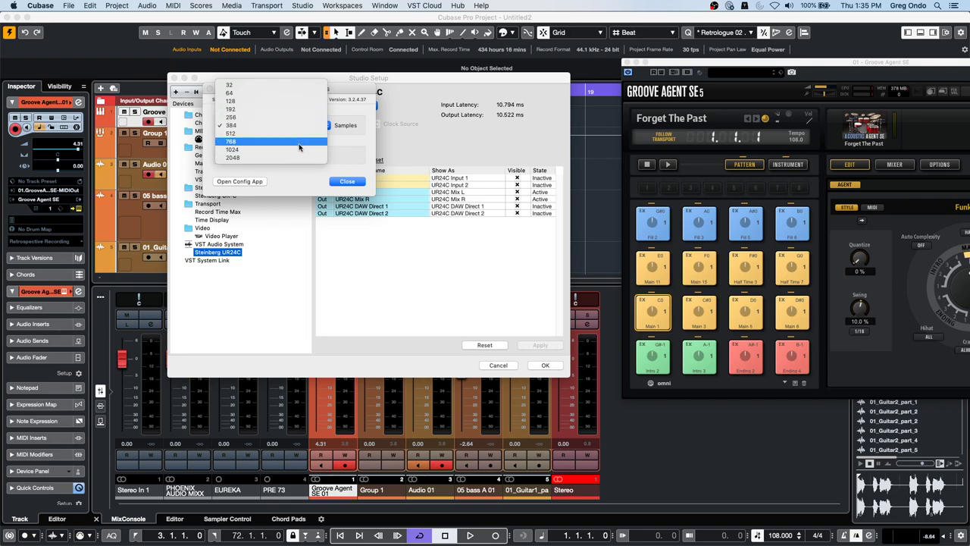
pyautogui.click(306, 118)
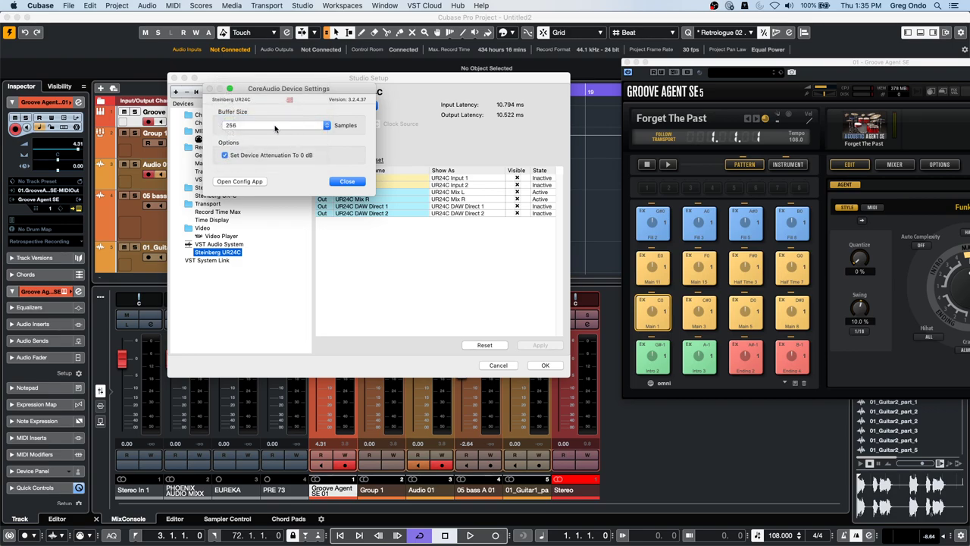
pyautogui.click(347, 181)
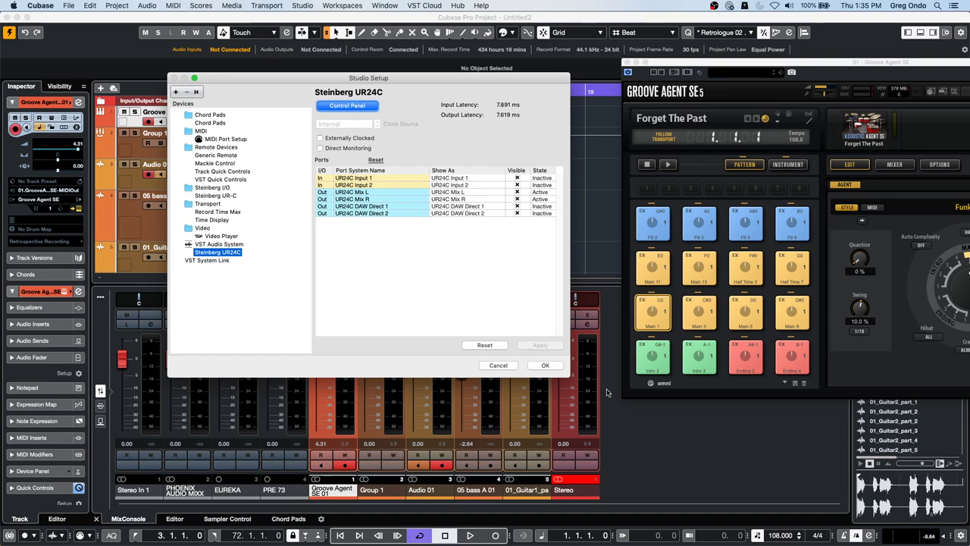
pyautogui.click(545, 365)
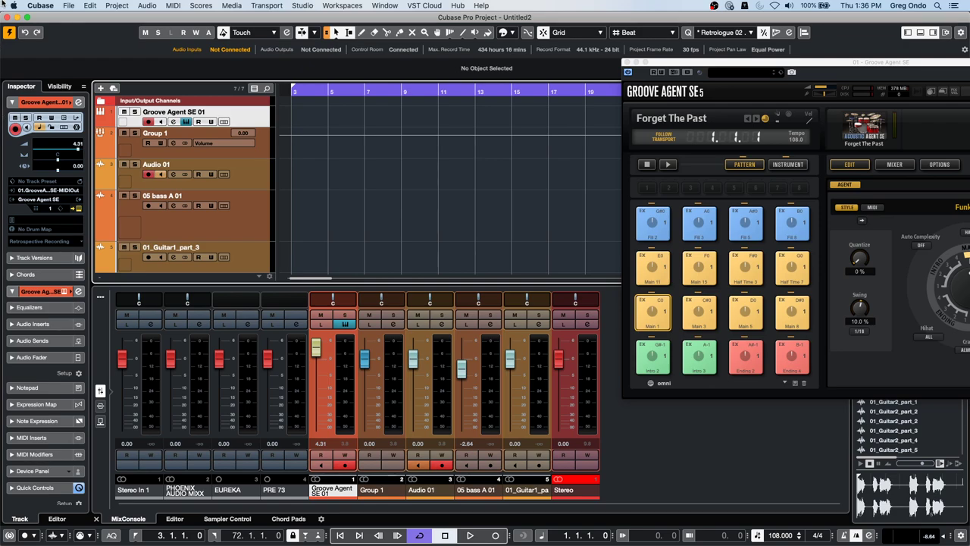
# - Bring the open project "beatles stones t" to the front and activate it
pyautogui.click(384, 6)
pyautogui.moveTo(344, 6)
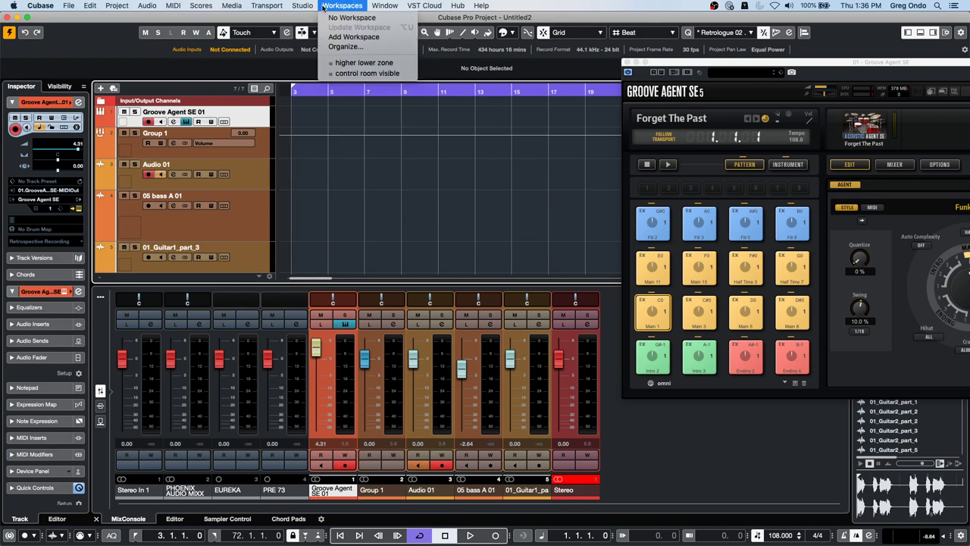
pyautogui.moveTo(425, 7)
pyautogui.moveTo(384, 5)
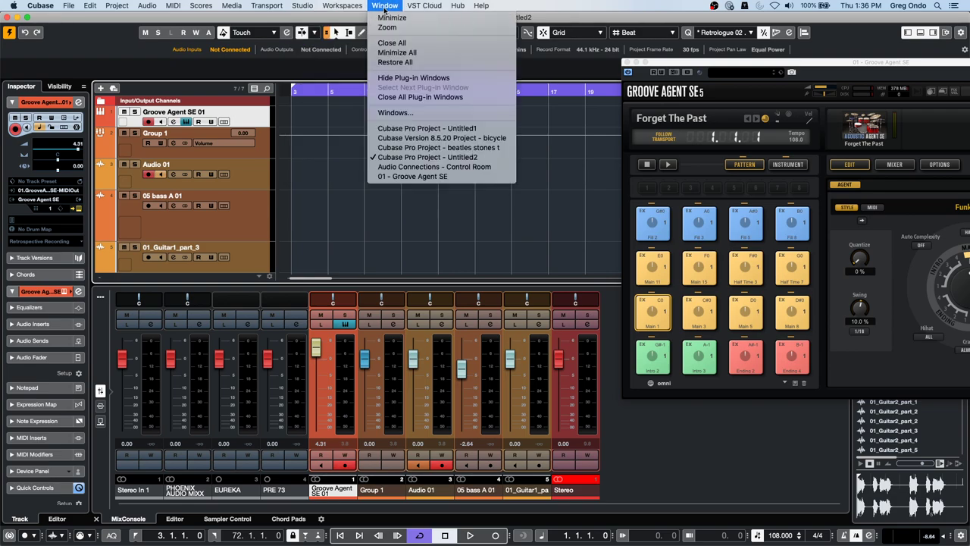
pyautogui.click(435, 150)
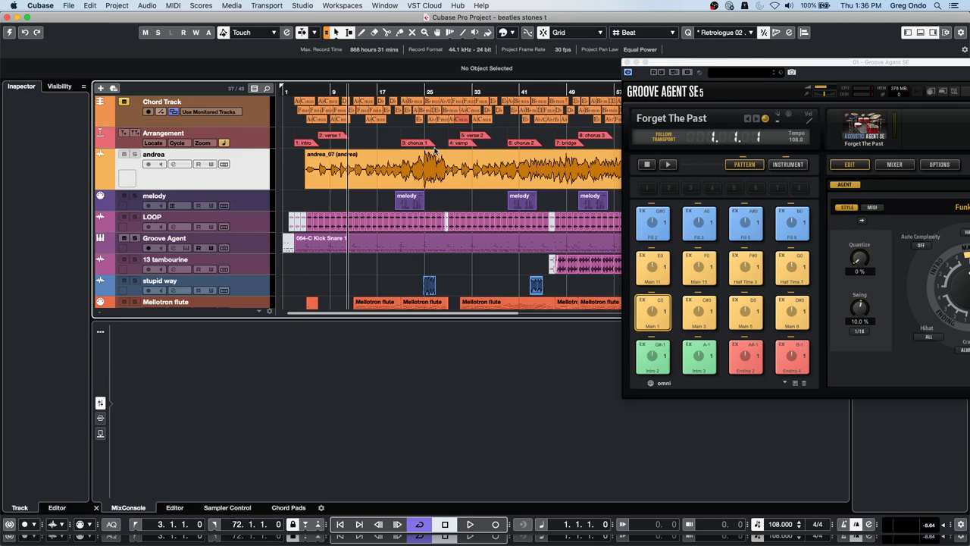
pyautogui.click(9, 33)
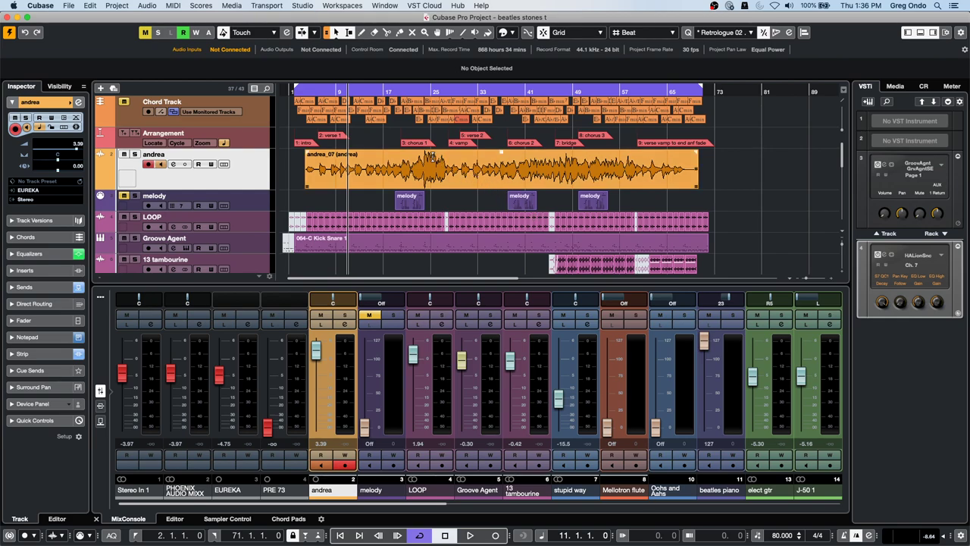
# - Try Delete Time on a range from bar 25 to 40 on only the audio track below Arrangement, and undo it
pyautogui.moveTo(439, 164); pyautogui.dragTo(520, 164)
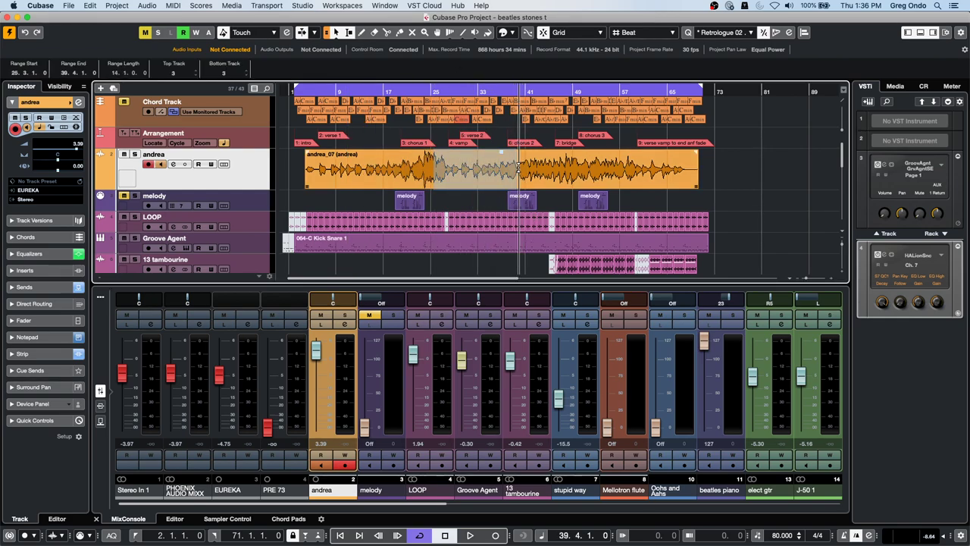
pyautogui.click(88, 5)
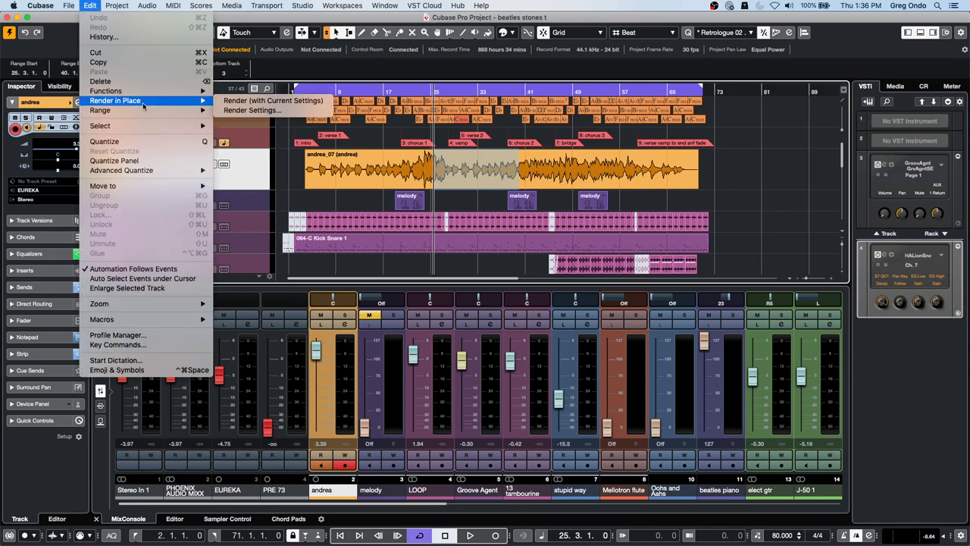
pyautogui.moveTo(144, 112)
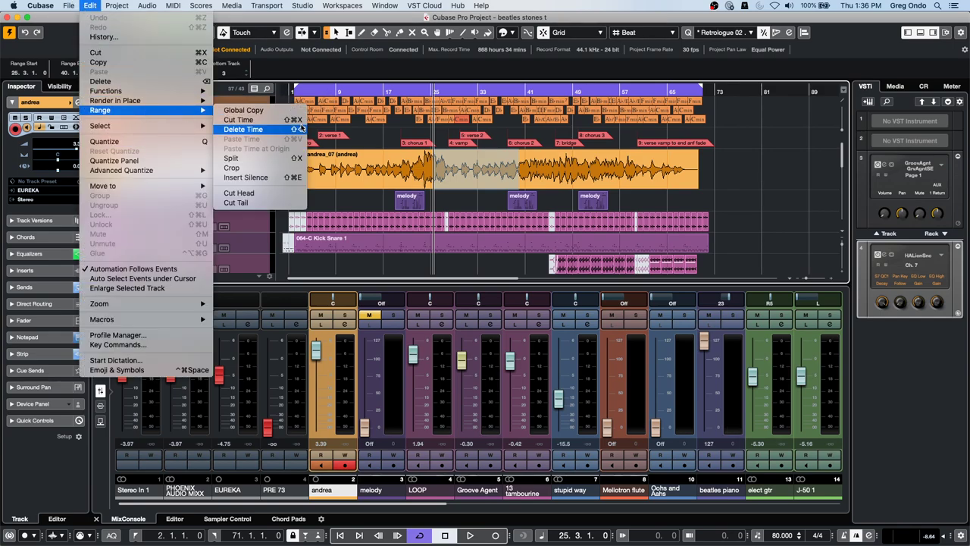
pyautogui.click(301, 129)
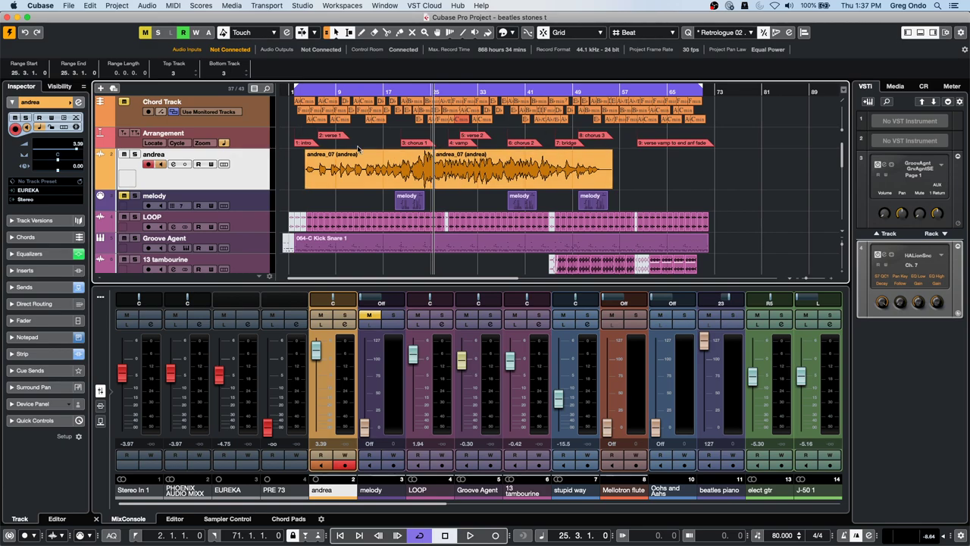
pyautogui.press('super+z')
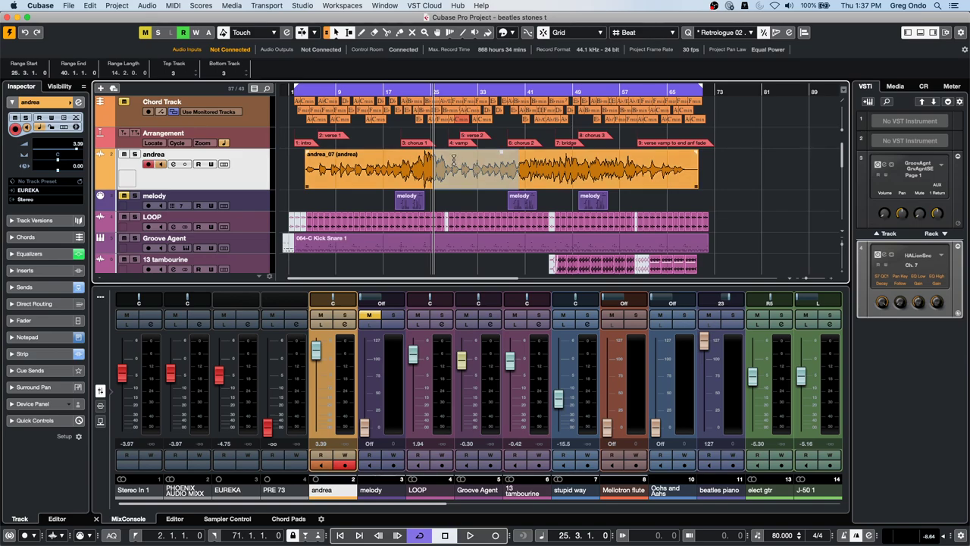
# - Select a range from about bar 29 to bar 41 across all tracks and split the events at its borders
pyautogui.moveTo(451, 159); pyautogui.dragTo(529, 197)
pyautogui.press('super+z')
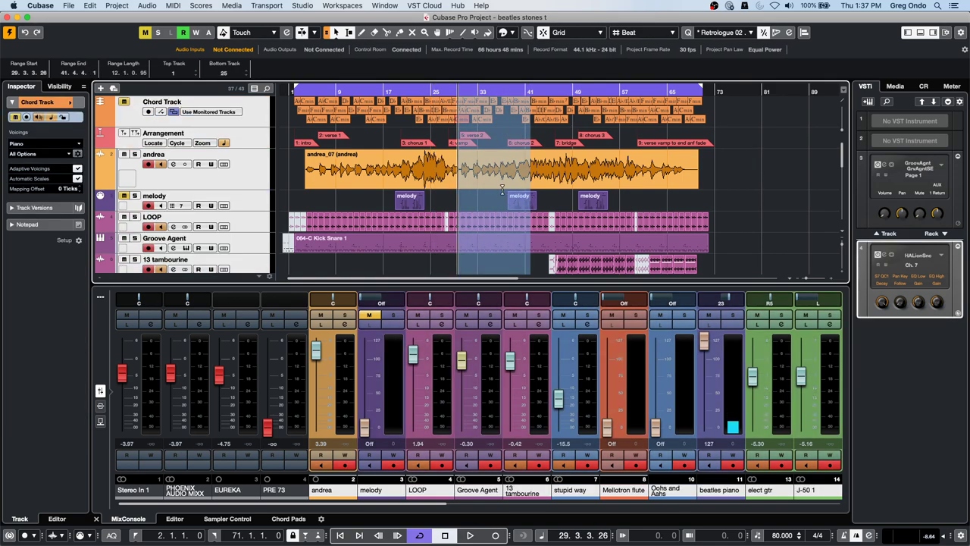
pyautogui.click(446, 131)
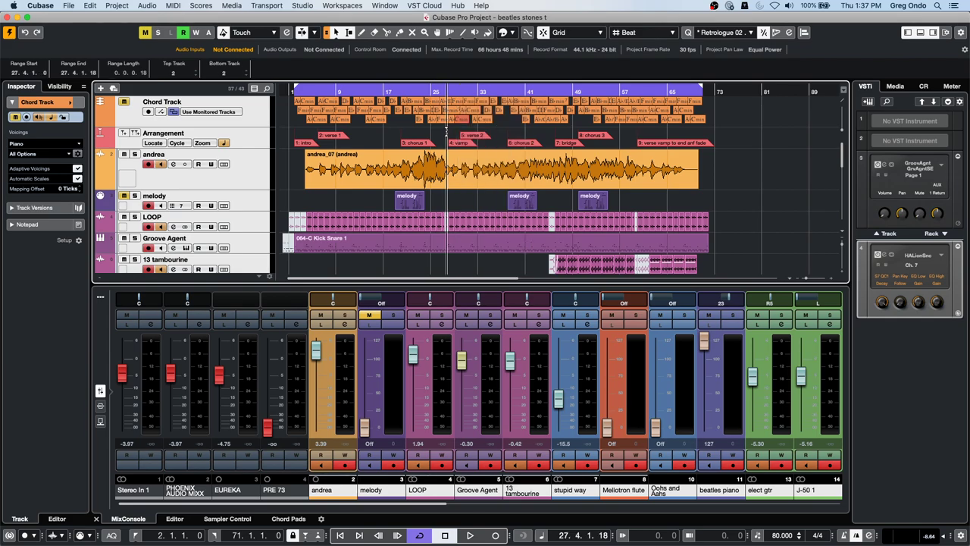
pyautogui.moveTo(446, 131); pyautogui.dragTo(528, 250)
pyautogui.moveTo(456, 191); pyautogui.dragTo(530, 195)
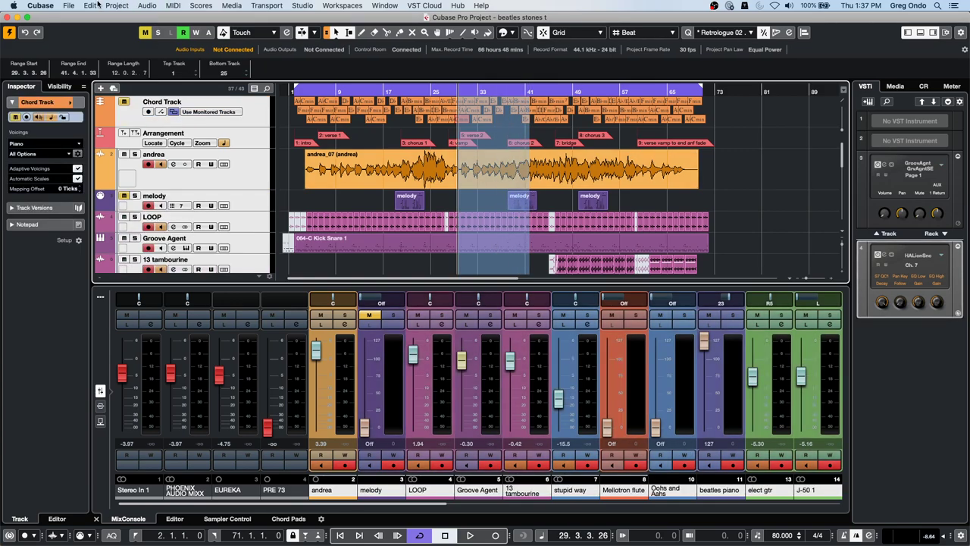
pyautogui.hotkey('shift', 'x')
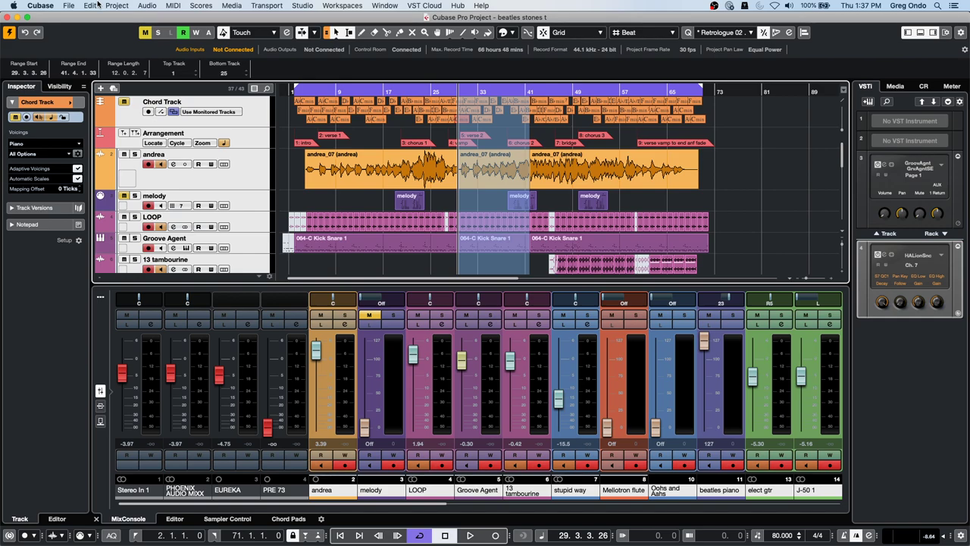
# - Try Cut Time on the selected range across all tracks, undo the cut, and clear the range selection
pyautogui.press('super+shift+x')
pyautogui.press('super+z')
pyautogui.click(447, 151)
pyautogui.click(364, 199)
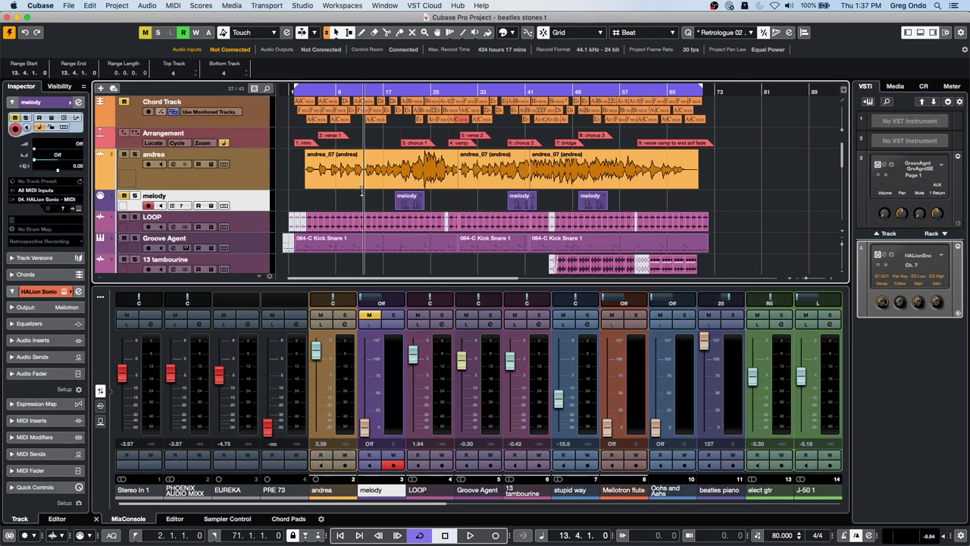
# - Try cutting the time from about bar 13 to bar 27 across all tracks, and undo the cut
pyautogui.moveTo(362, 191); pyautogui.dragTo(443, 200)
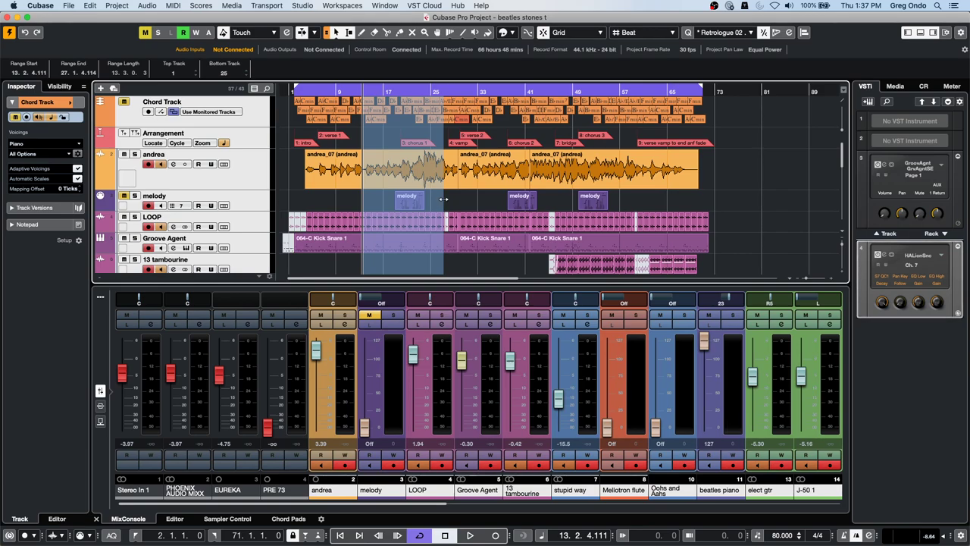
pyautogui.press('super+shift+x')
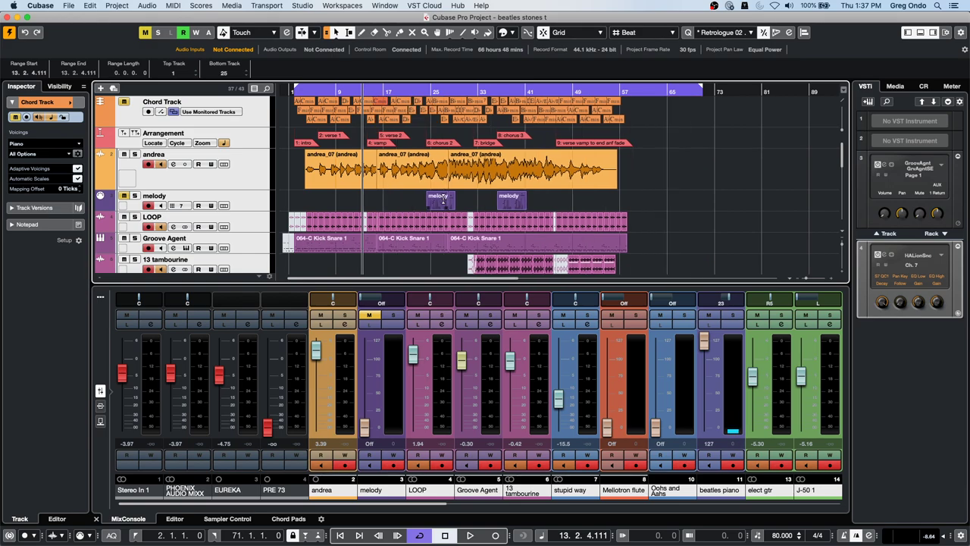
pyautogui.press('super+z')
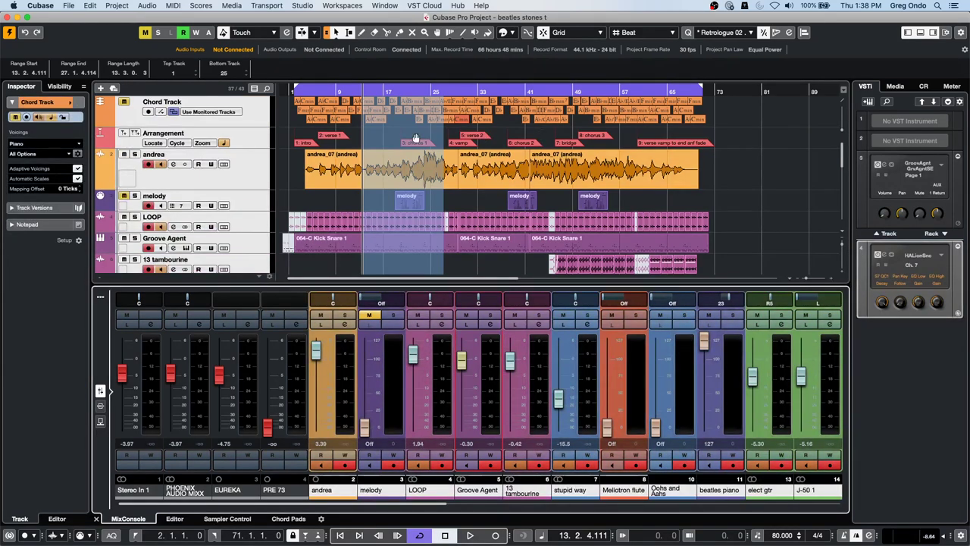
# - Clear the range selection and enlarge the track area above the MixConsole
pyautogui.click(381, 90)
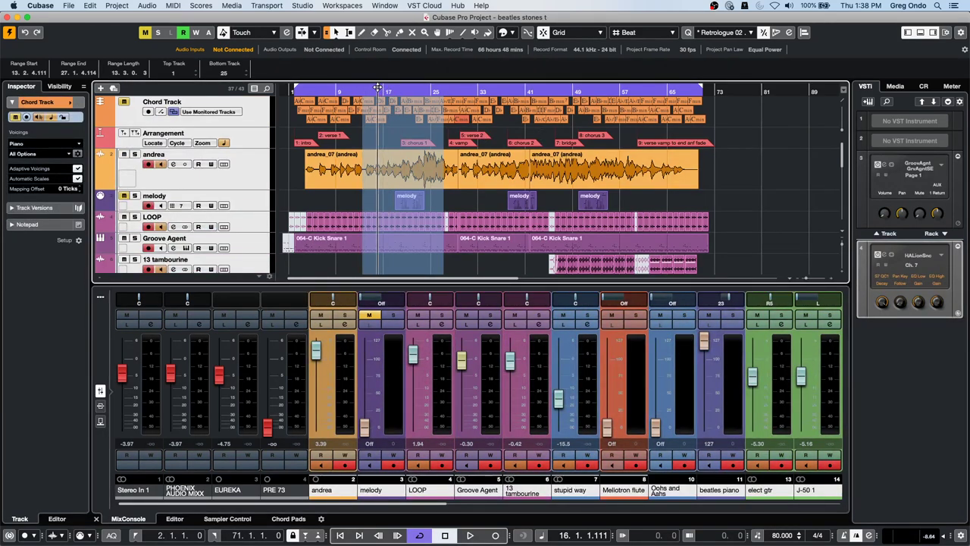
pyautogui.rightClick(380, 88)
pyautogui.click(334, 203)
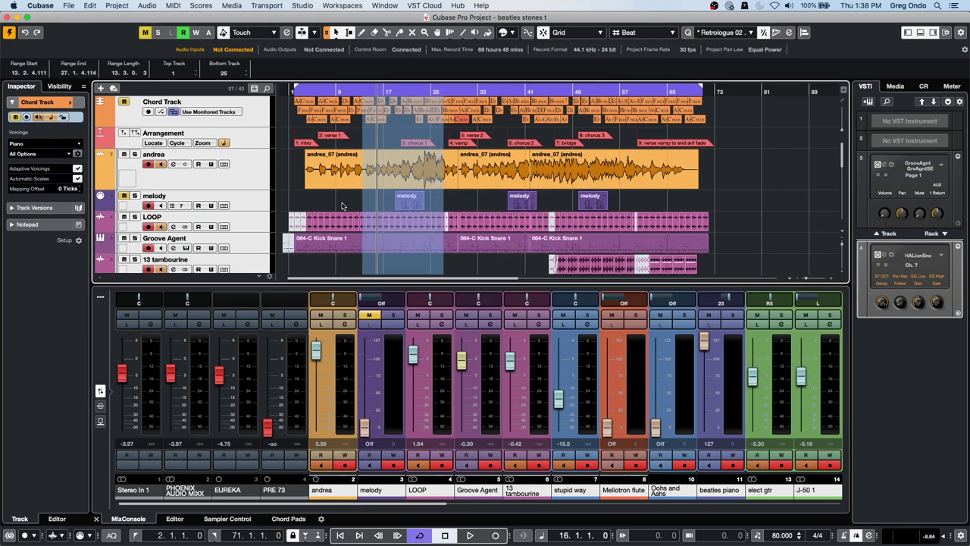
pyautogui.click(344, 204)
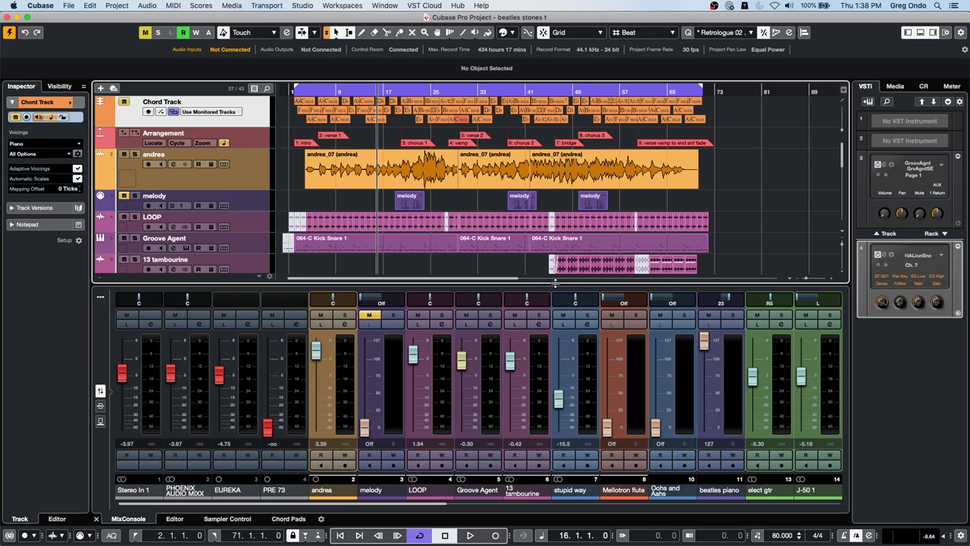
pyautogui.moveTo(553, 281); pyautogui.dragTo(553, 322)
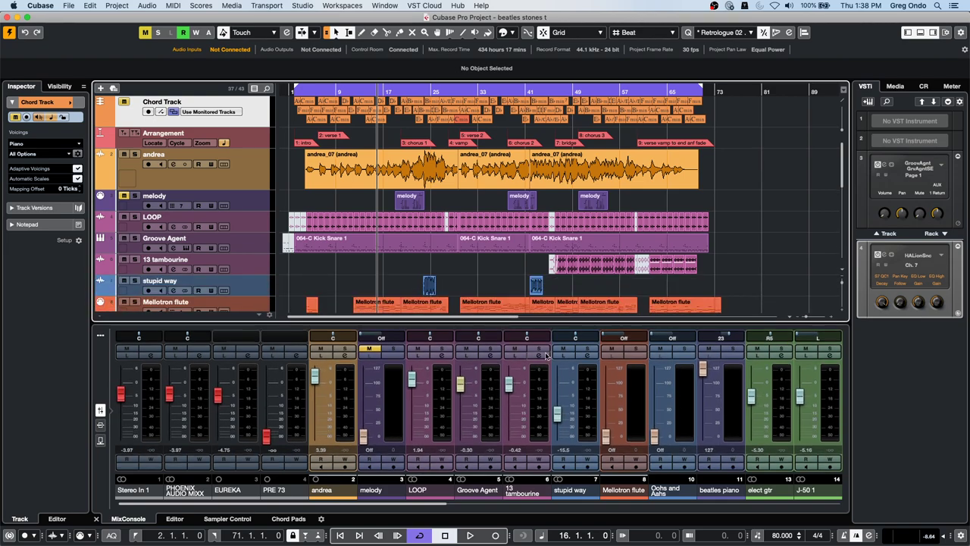
# - Select the 13 tambourine channel, and disable colorizing of MixConsole channels in the Track & MixConsole Channel Colors preferences
pyautogui.click(543, 398)
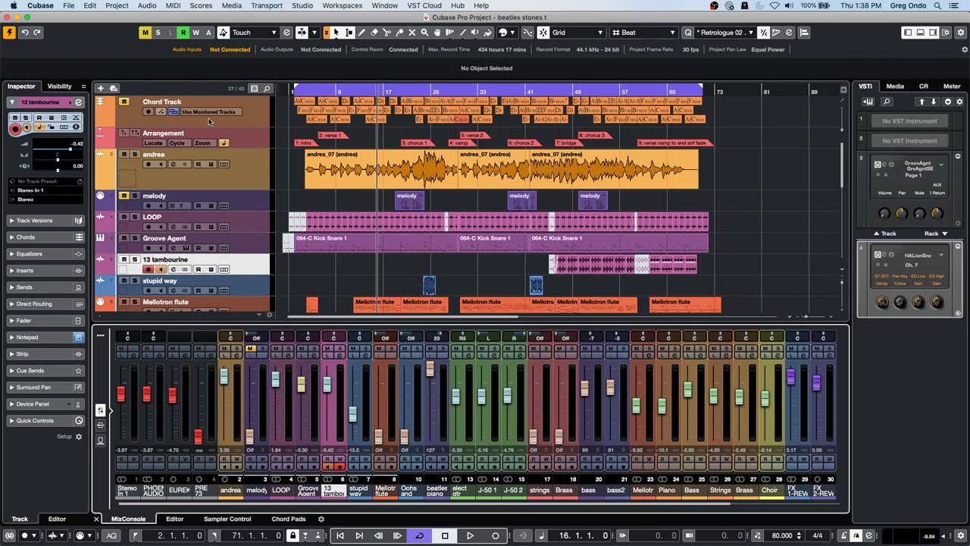
pyautogui.click(67, 6)
pyautogui.moveTo(41, 5)
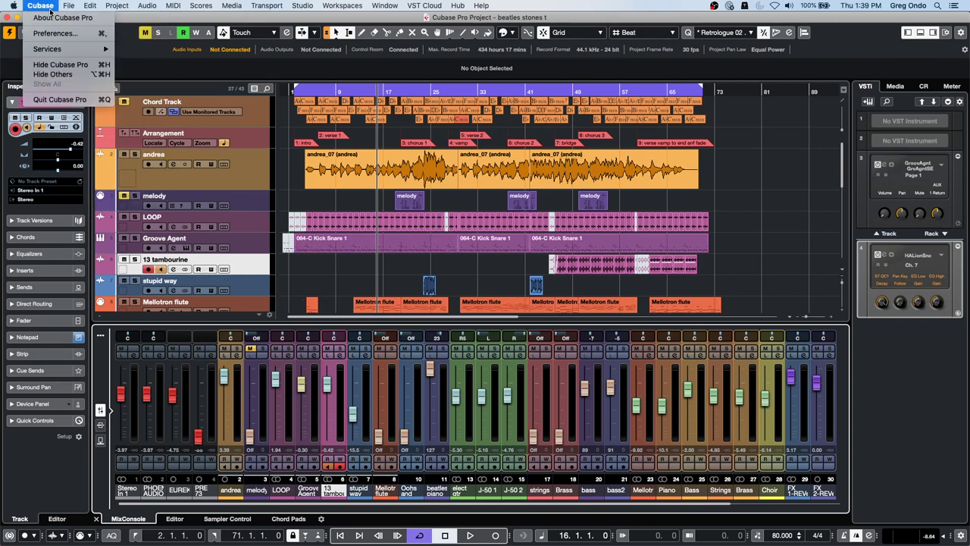
pyautogui.click(53, 34)
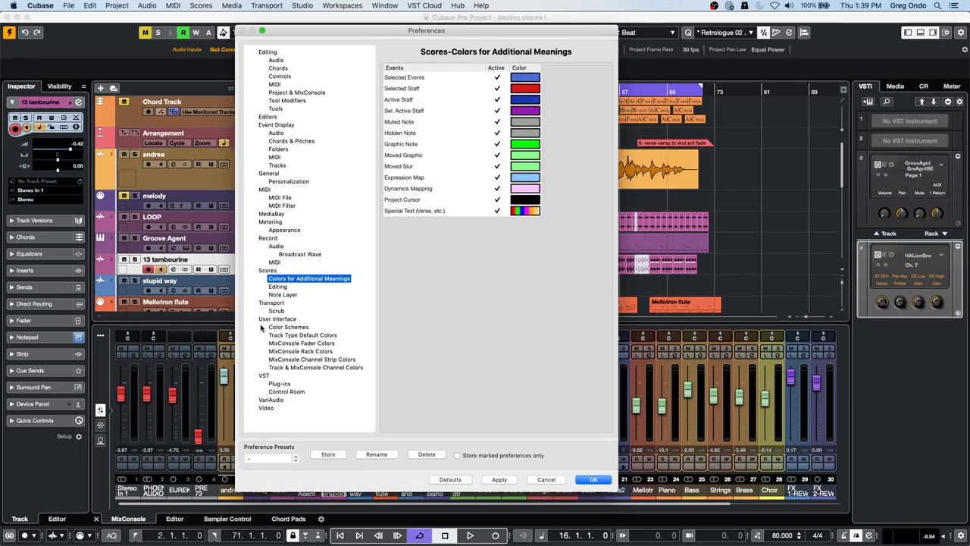
pyautogui.click(293, 366)
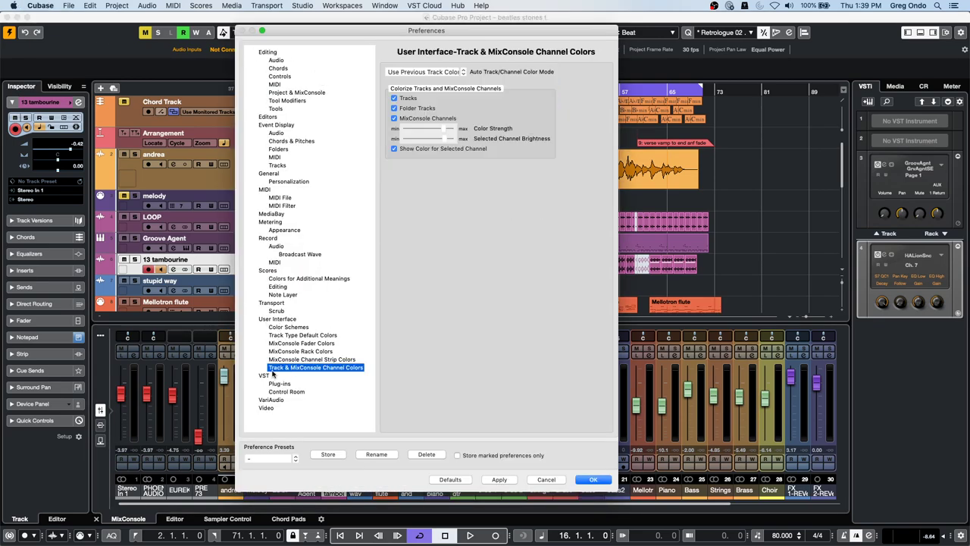
pyautogui.click(394, 119)
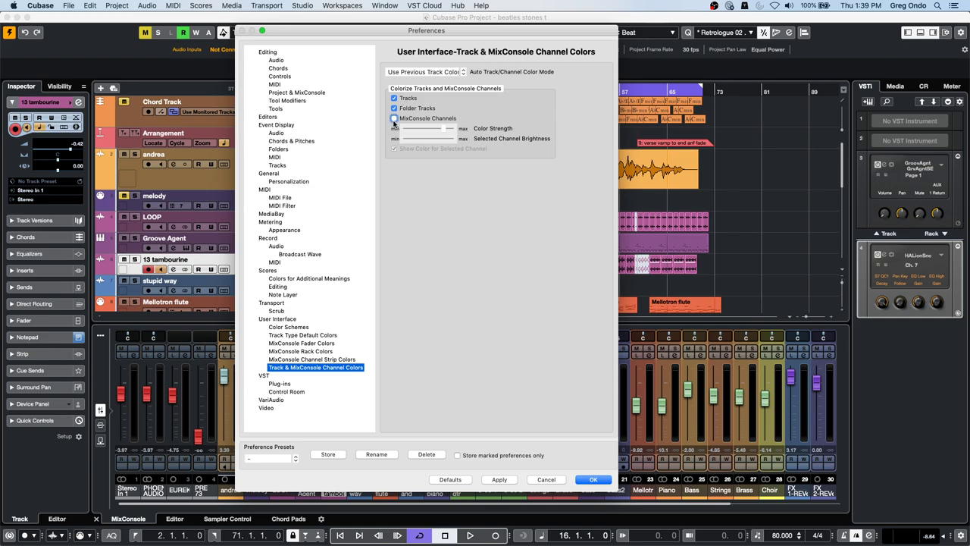
pyautogui.click(502, 481)
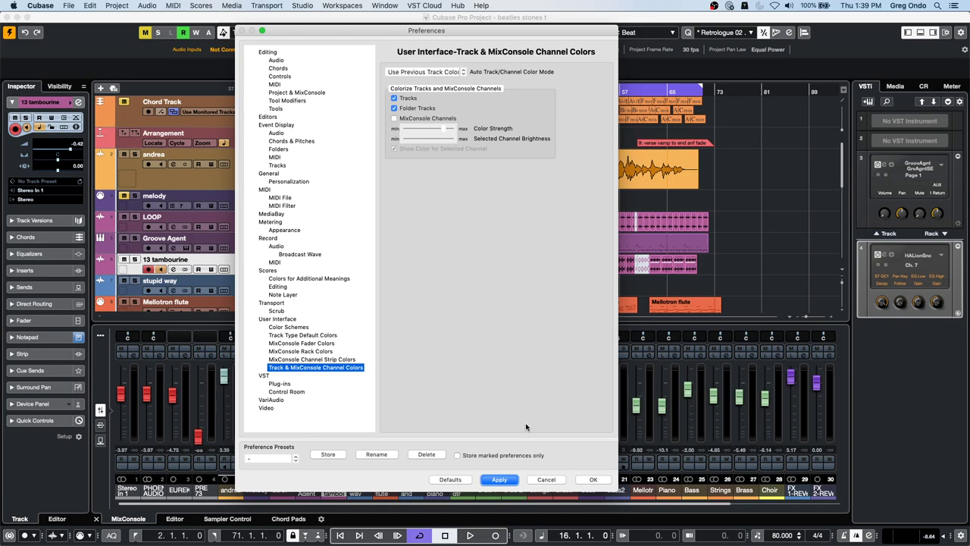
pyautogui.click(457, 455)
pyautogui.click(611, 479)
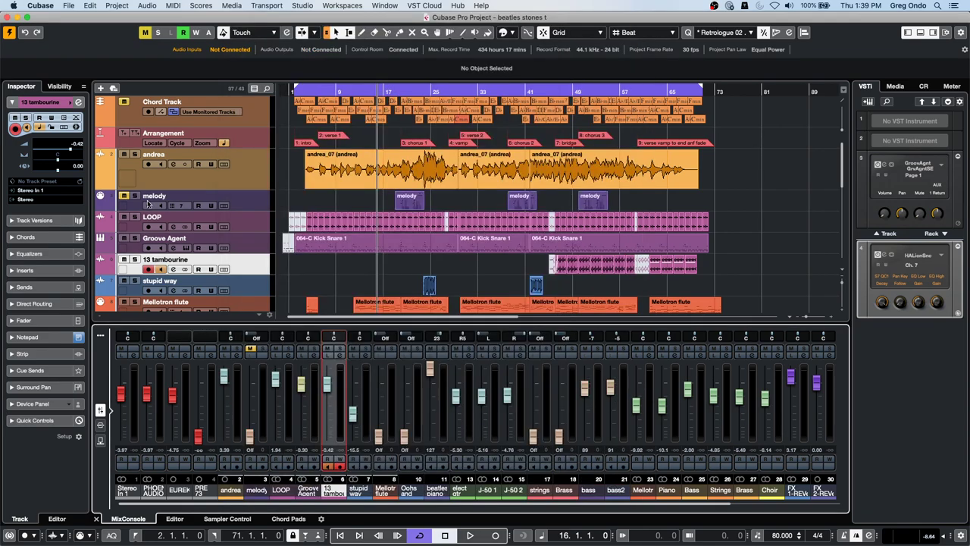
# - Re-enable colorizing of MixConsole channels in the preferences
pyautogui.click(116, 6)
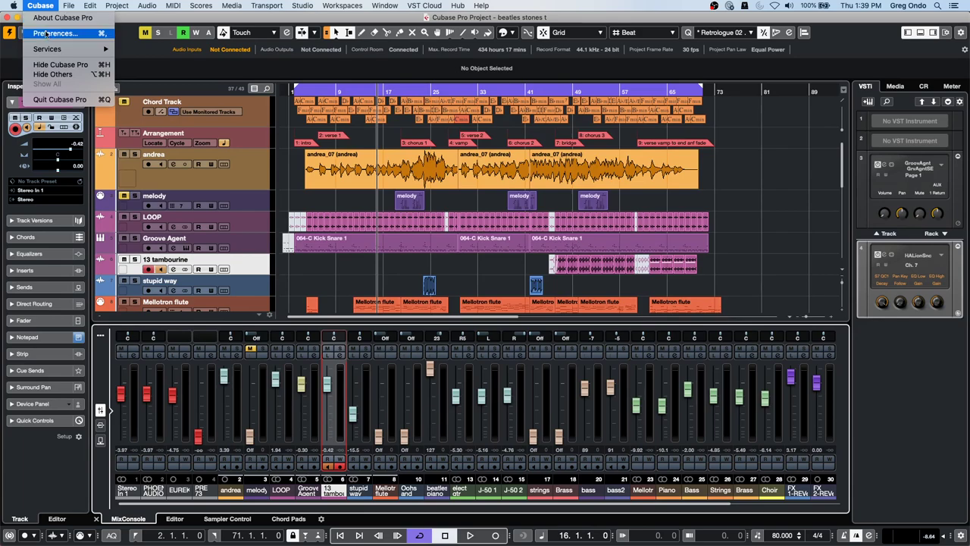
pyautogui.click(55, 33)
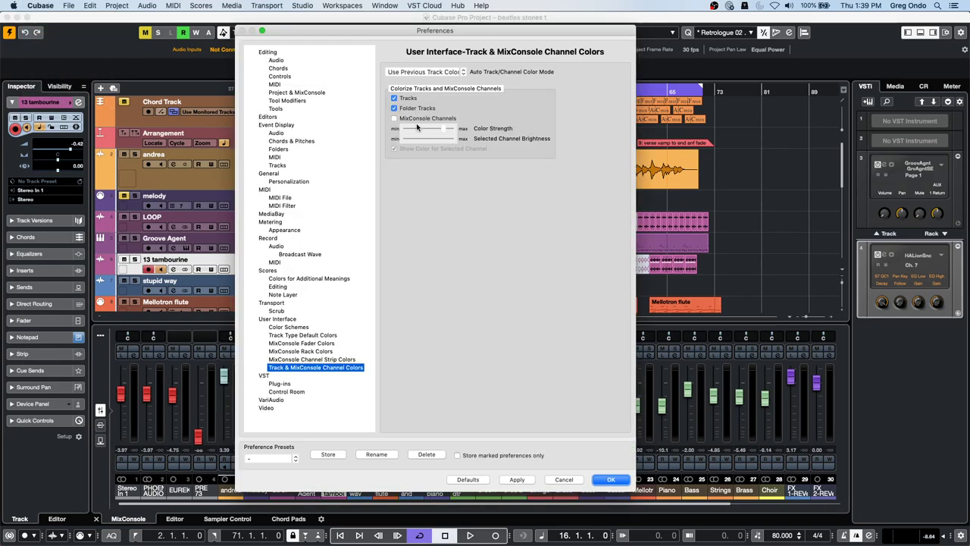
pyautogui.click(394, 119)
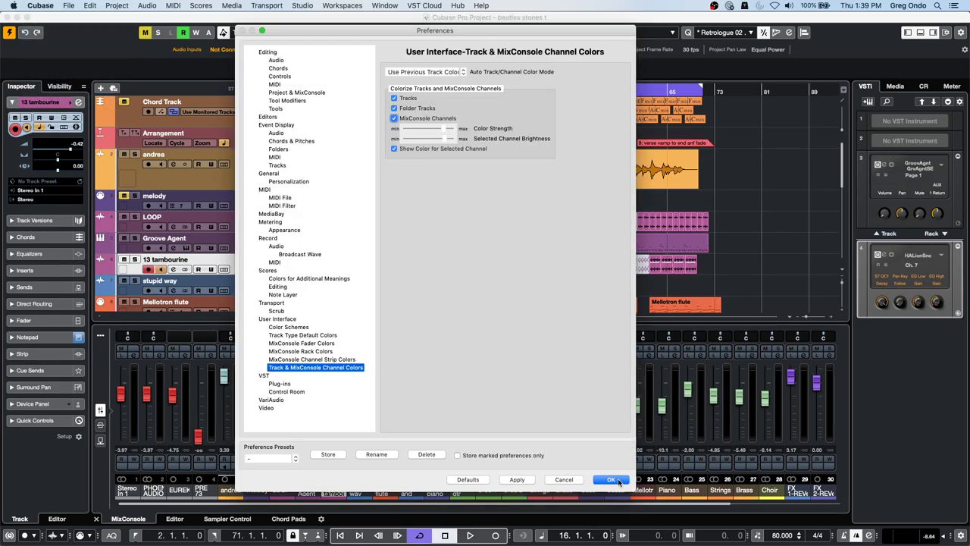
pyautogui.click(618, 481)
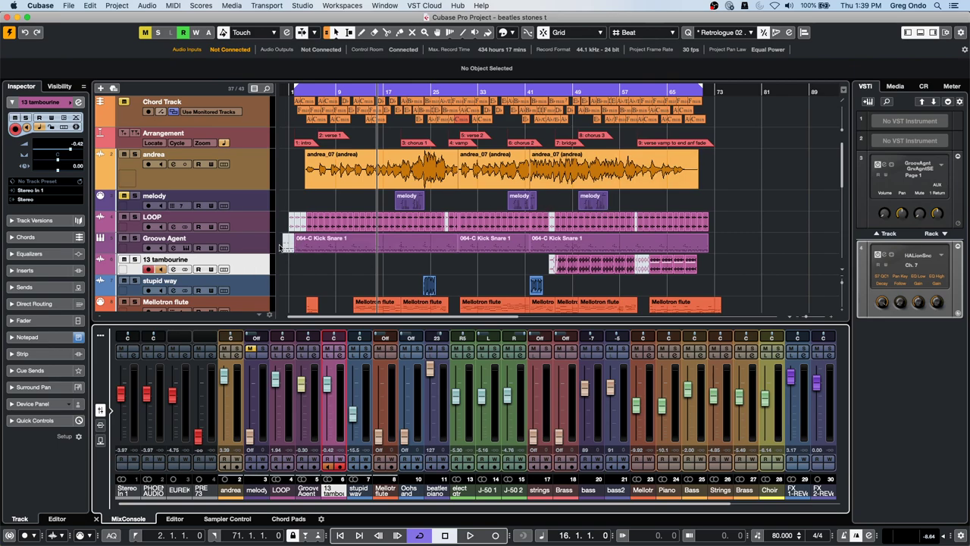
# - Open the channel settings of the andrea track and load MultiTap Delay into its first insert slot
pyautogui.click(245, 174)
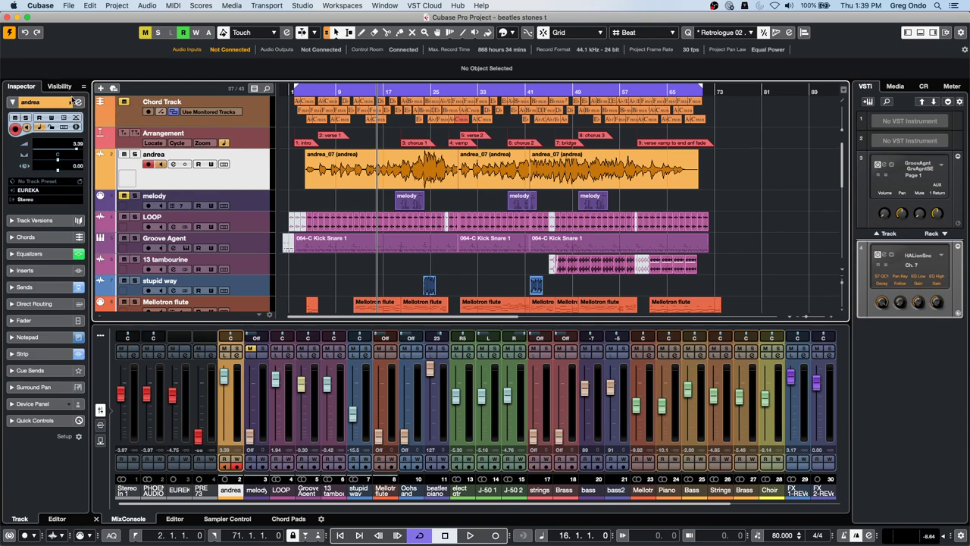
pyautogui.click(78, 103)
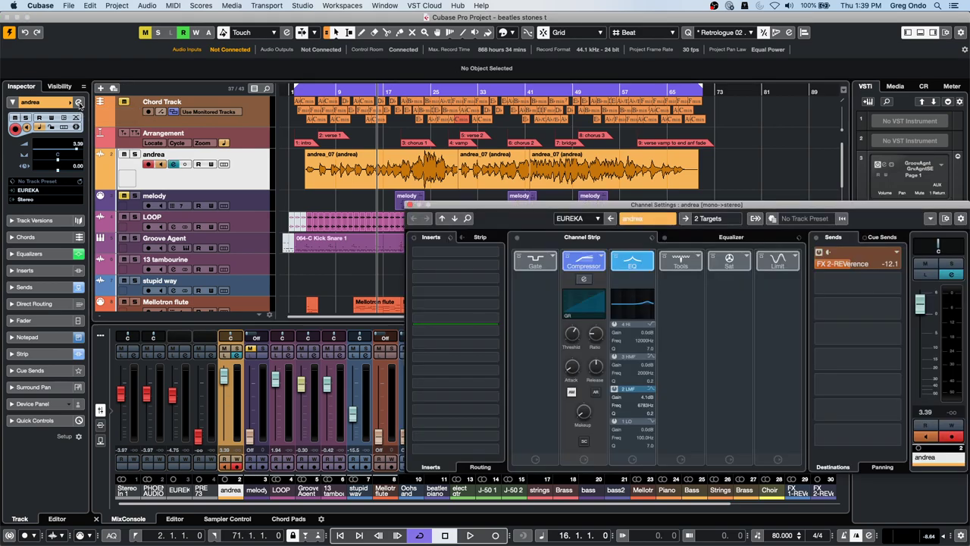
pyautogui.click(477, 256)
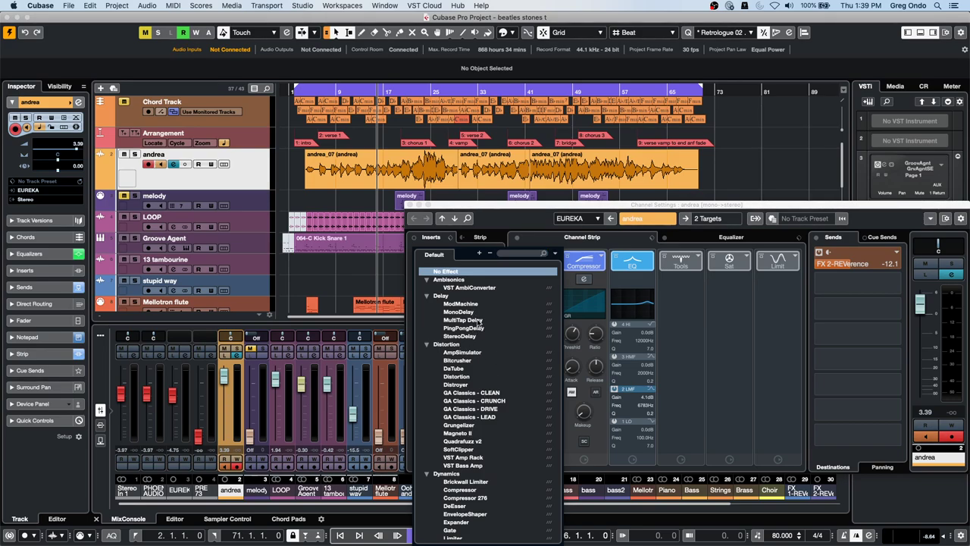
pyautogui.click(476, 320)
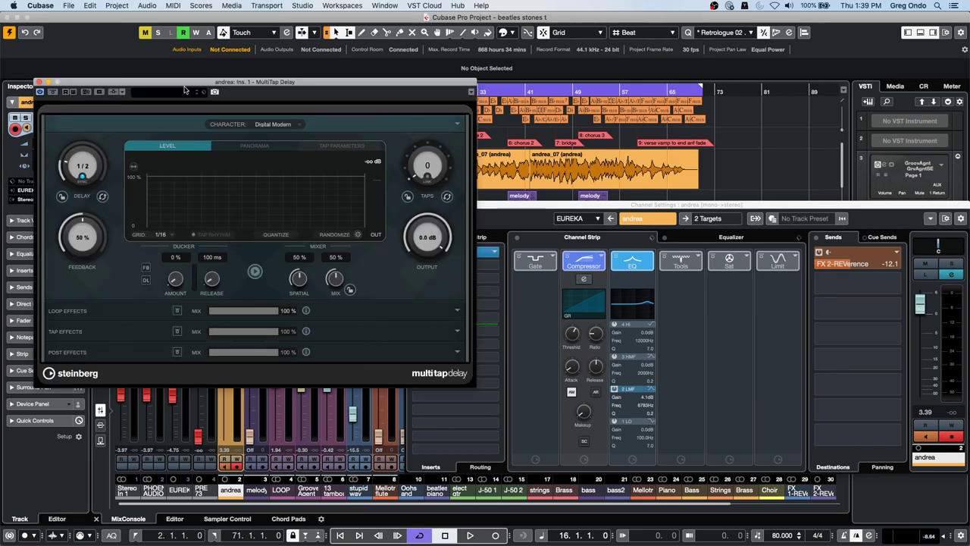
# - Examine the Loop Effects and Tap Effects sections of MultiTap Delay, and close the plug-in and channel settings windows
pyautogui.click(176, 94)
pyautogui.click(399, 97)
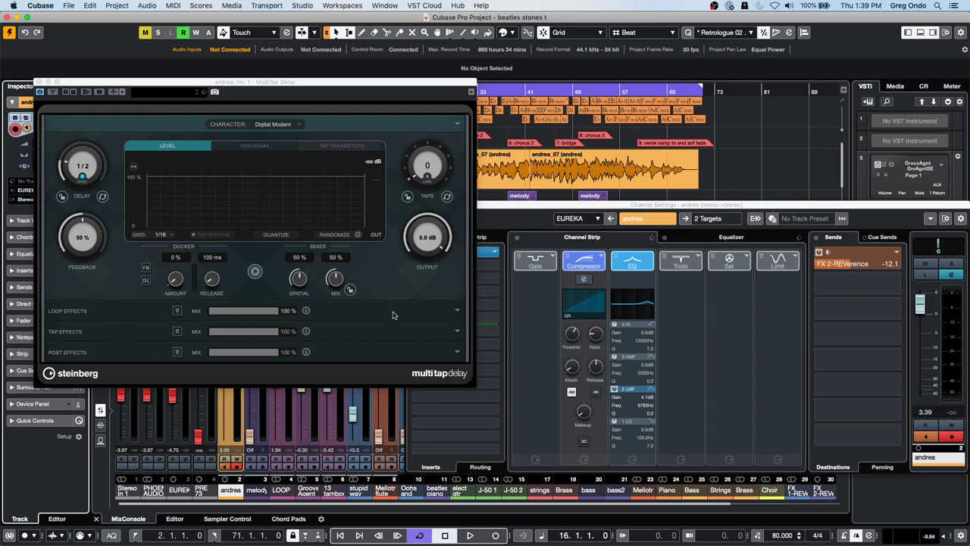
pyautogui.click(457, 310)
pyautogui.click(457, 310)
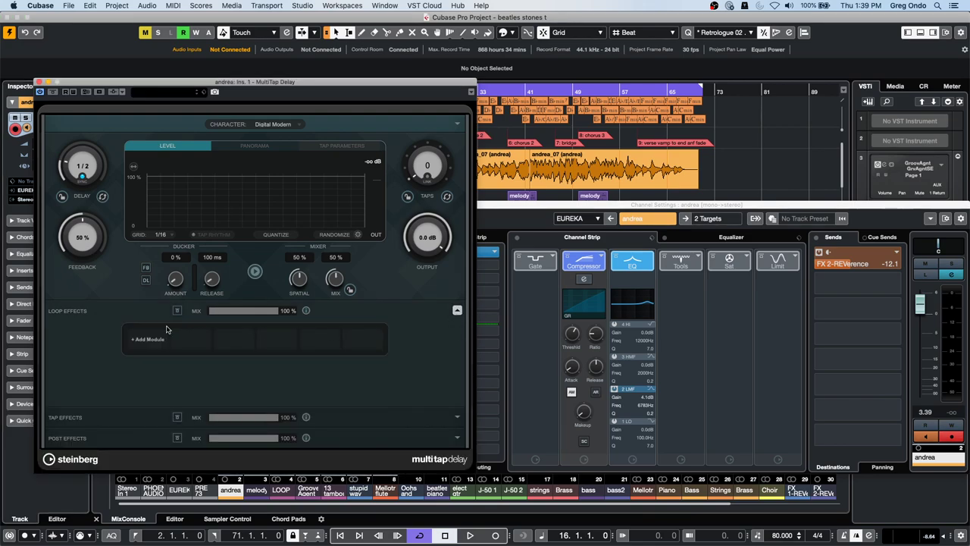
pyautogui.click(458, 418)
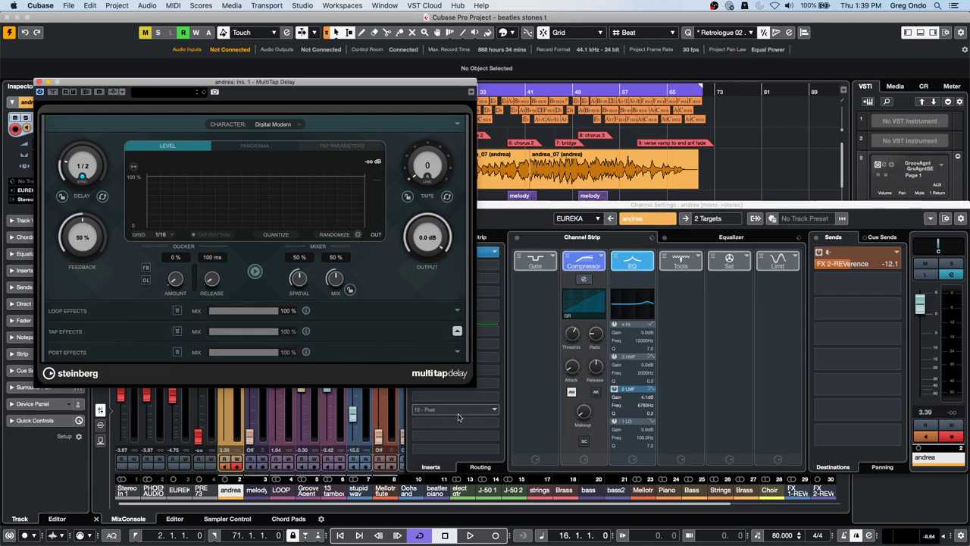
pyautogui.click(457, 310)
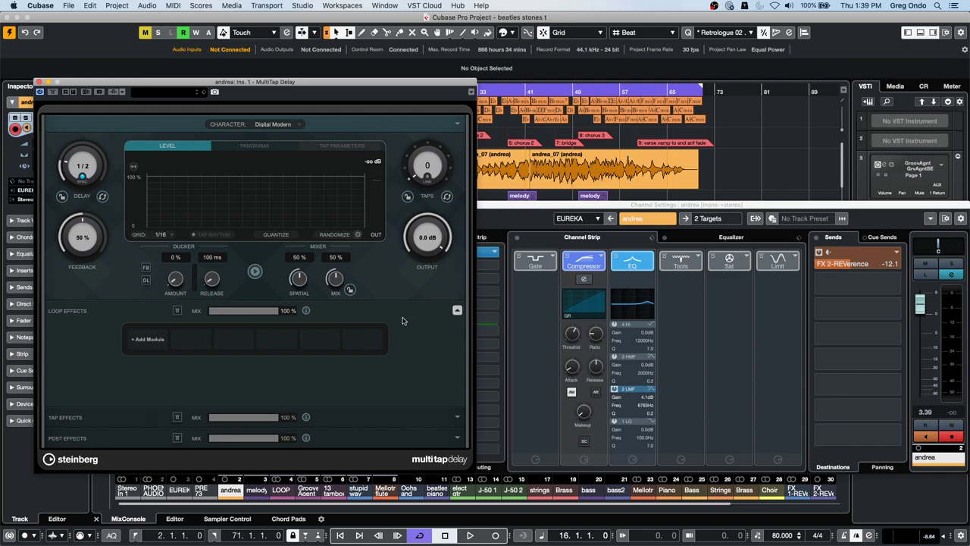
pyautogui.click(457, 311)
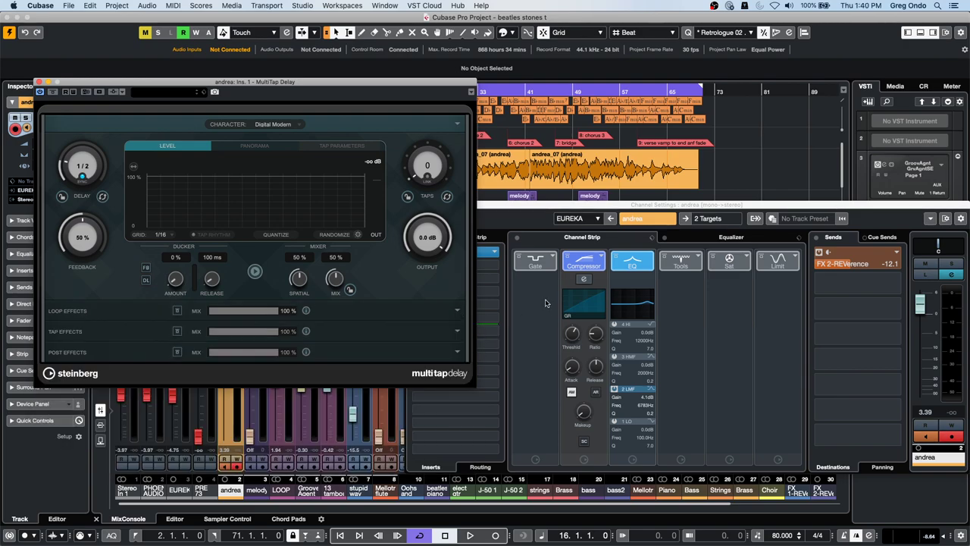
pyautogui.click(39, 82)
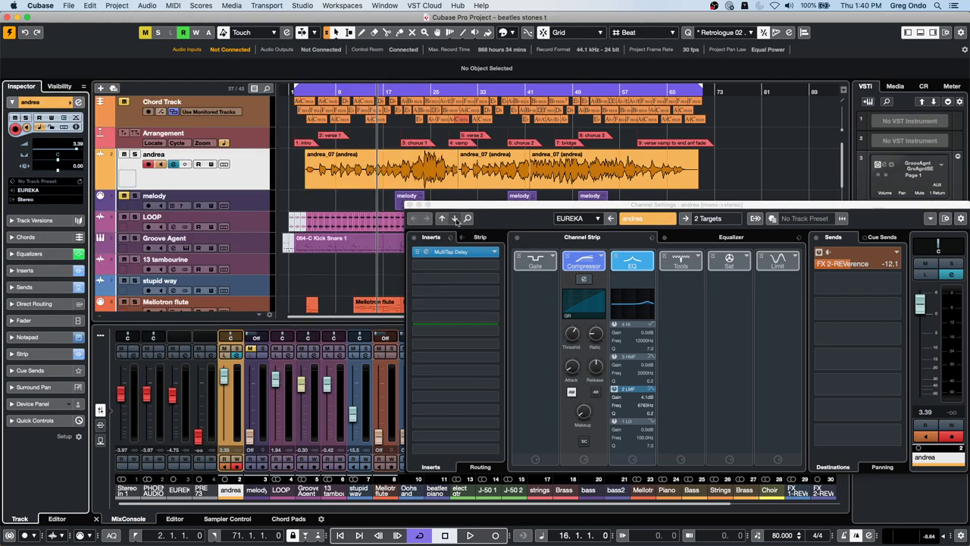
pyautogui.click(410, 205)
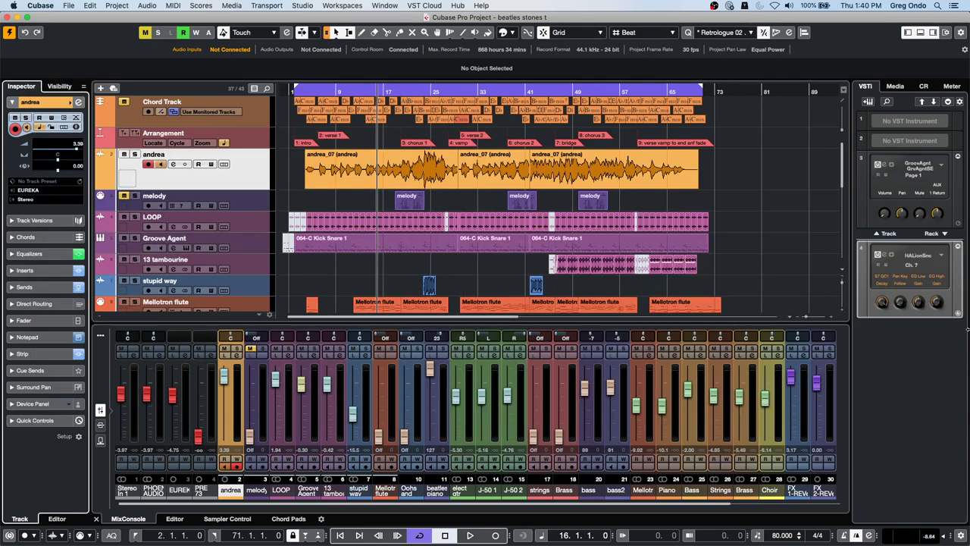
# - Add one Padshop instrument track with stereo audio outputs
pyautogui.rightClick(929, 350)
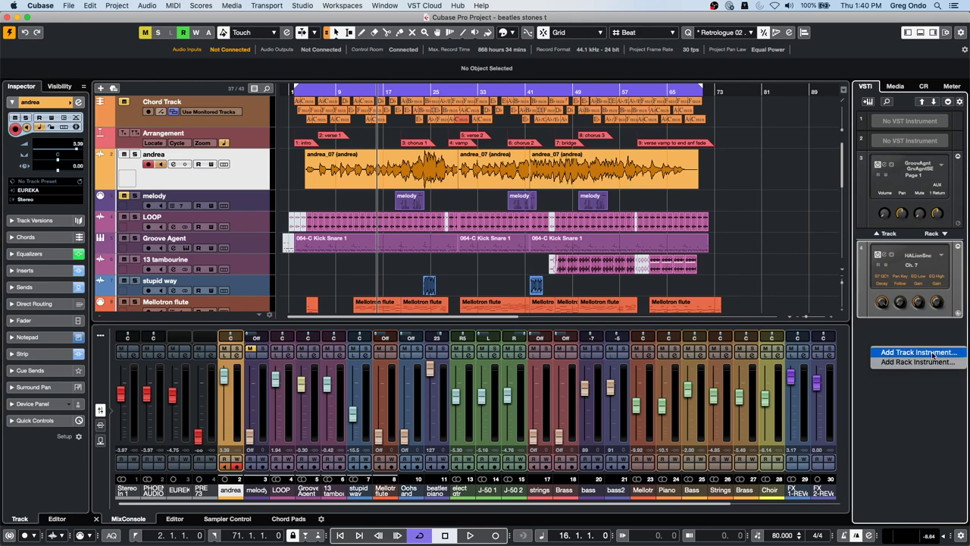
pyautogui.click(932, 354)
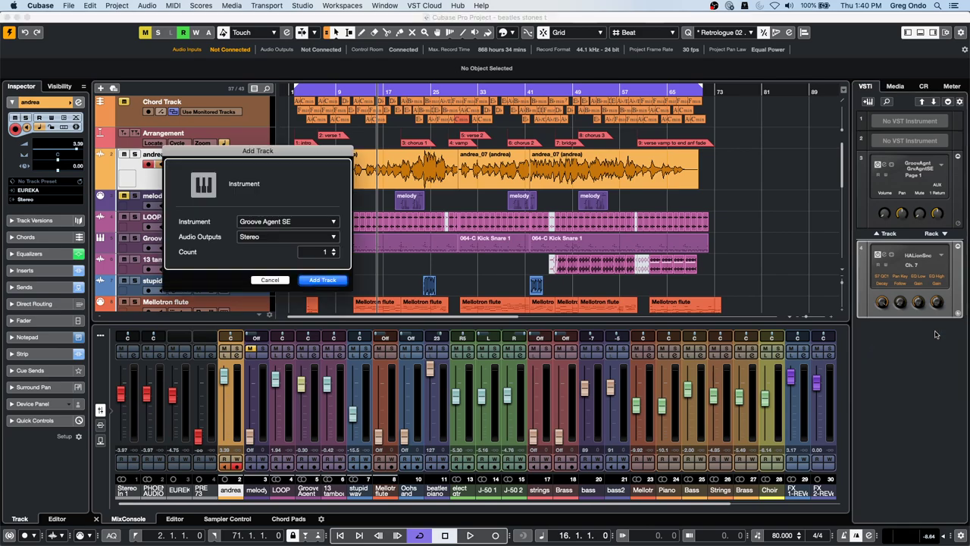
pyautogui.click(279, 222)
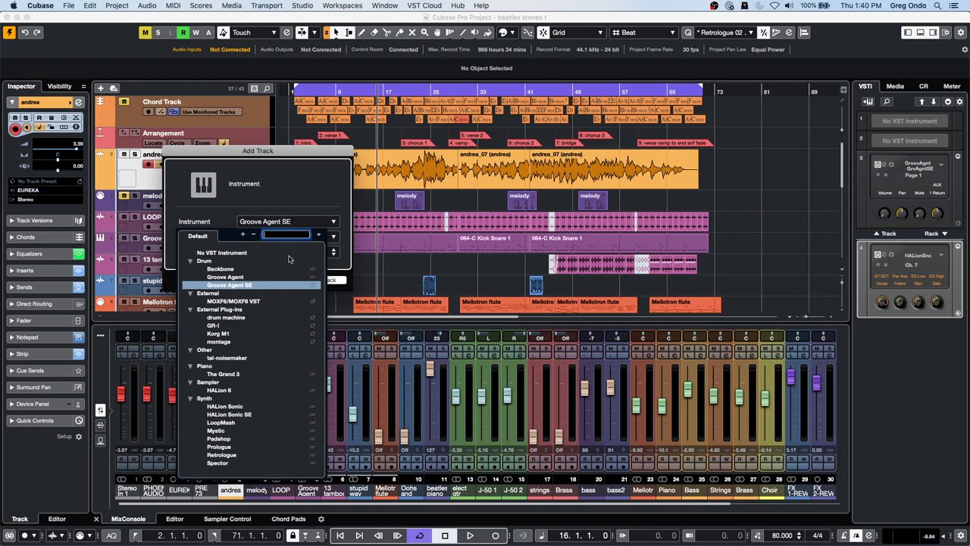
pyautogui.click(234, 439)
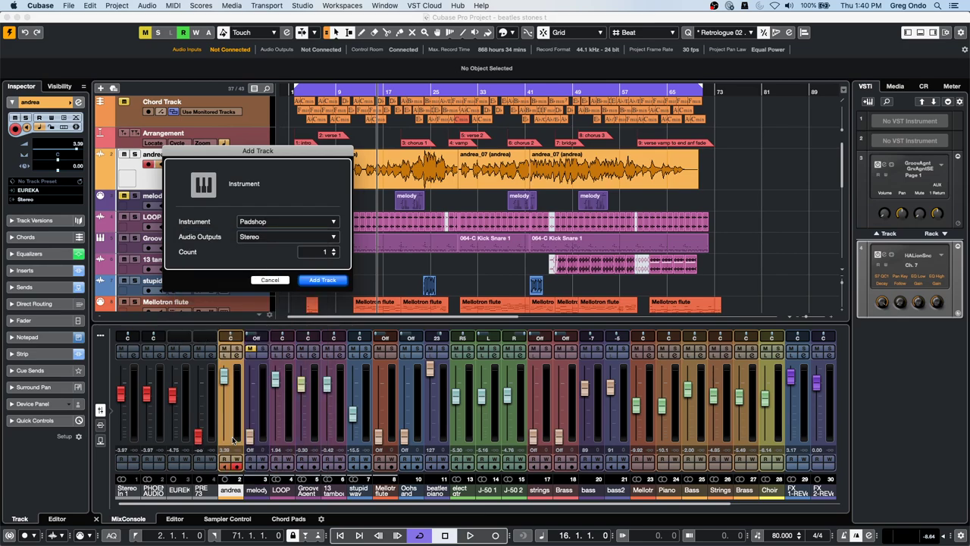
pyautogui.click(315, 282)
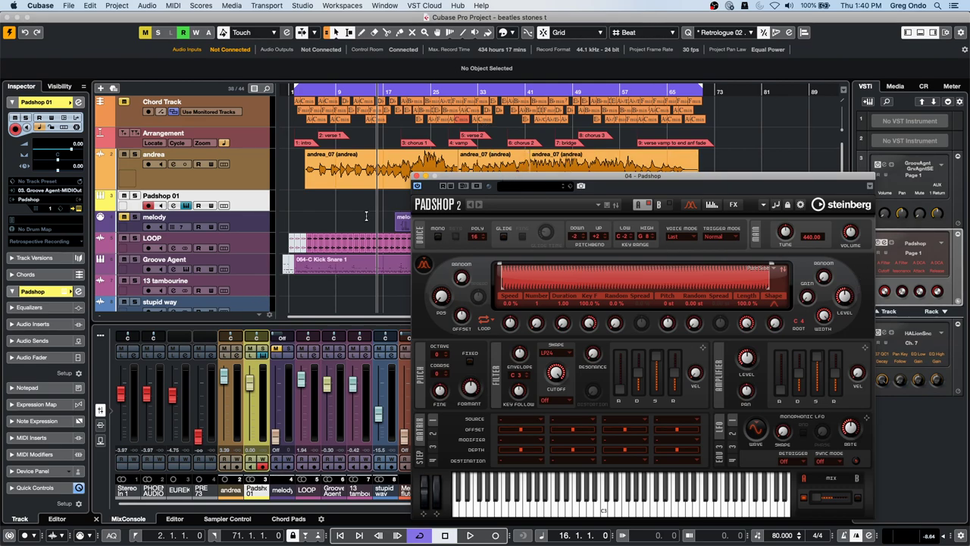
# - Load the LOOP track's audio event at bar 10 into Padshop as its sample, and close the Padshop window
pyautogui.click(343, 247)
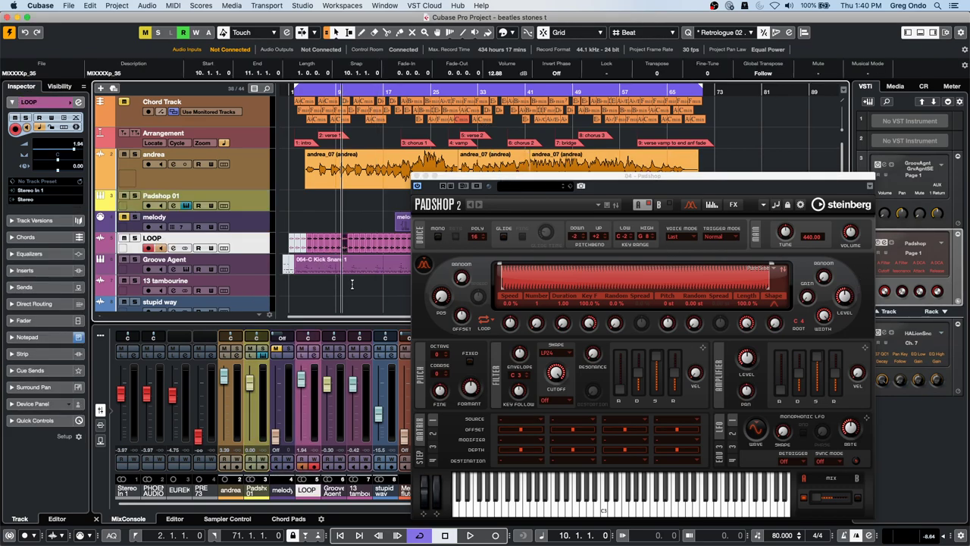
pyautogui.moveTo(345, 247); pyautogui.dragTo(561, 293)
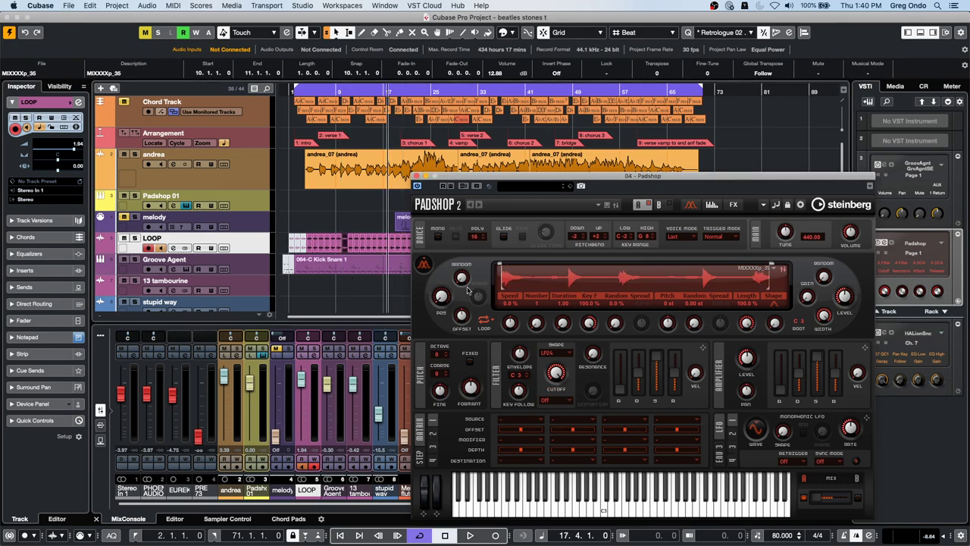
pyautogui.moveTo(464, 178); pyautogui.dragTo(387, 170)
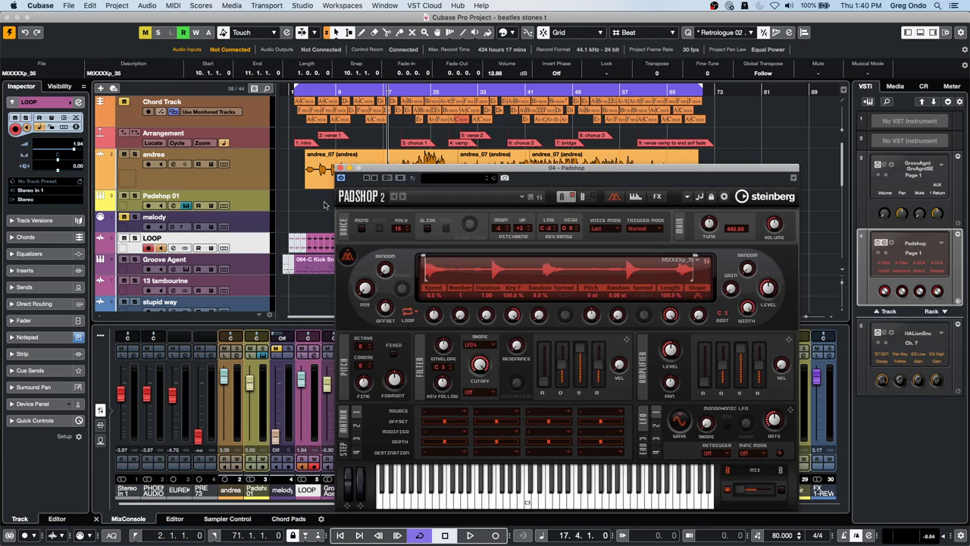
pyautogui.click(340, 168)
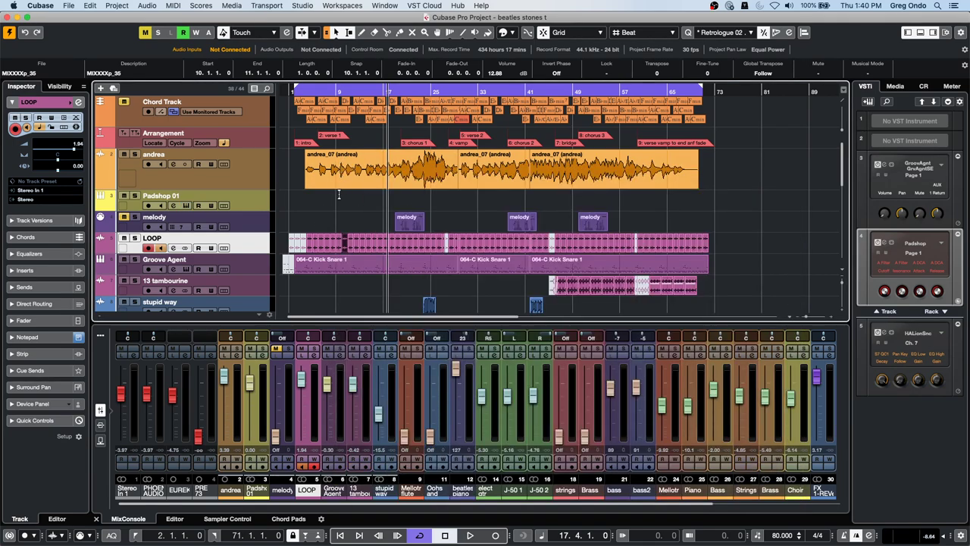
pyautogui.click(68, 5)
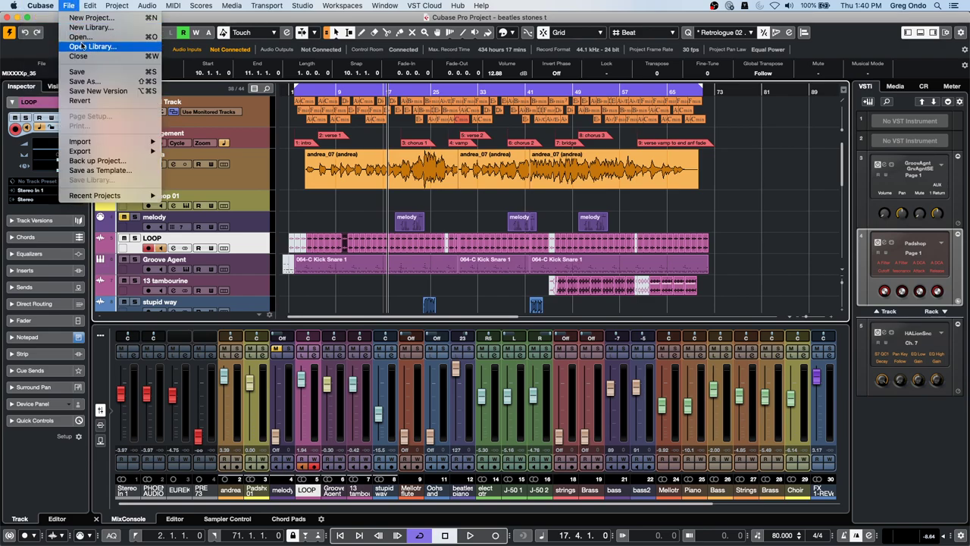
pyautogui.moveTo(94, 154)
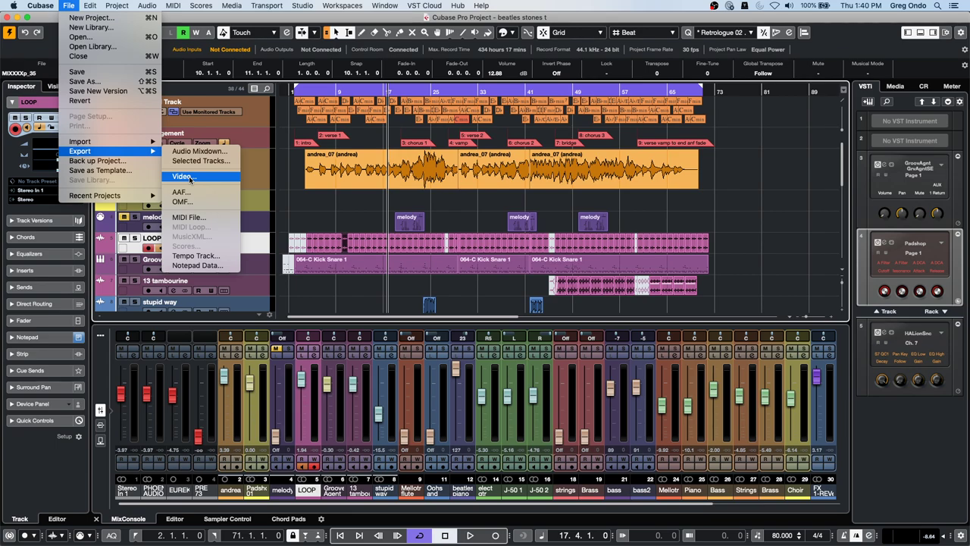
pyautogui.click(431, 178)
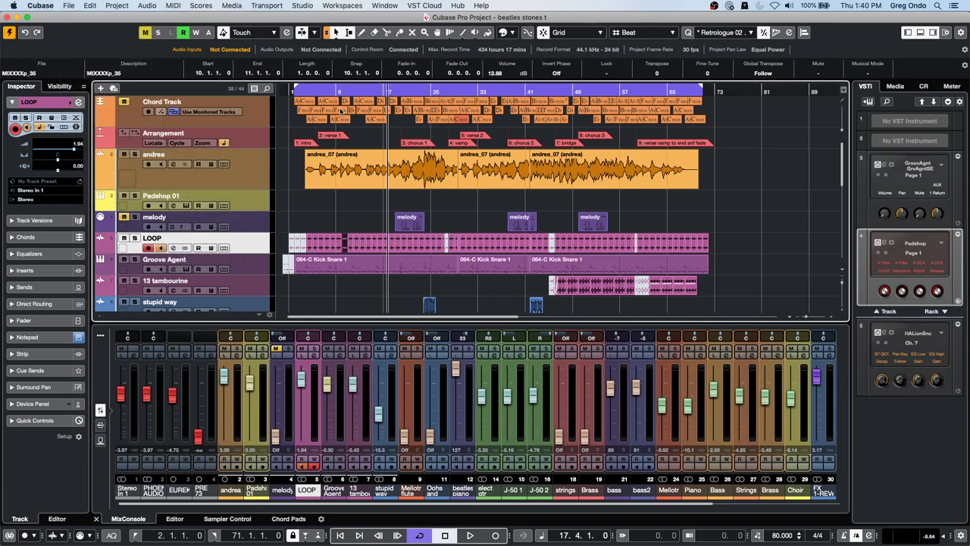
# - Set the left locator to 21.2.1.0 and the right locator to 42.2.1.0
pyautogui.keyDown('super'); pyautogui.click(410, 91); pyautogui.keyUp('super')
pyautogui.keyDown('alt'); pyautogui.click(534, 91); pyautogui.keyUp('alt')
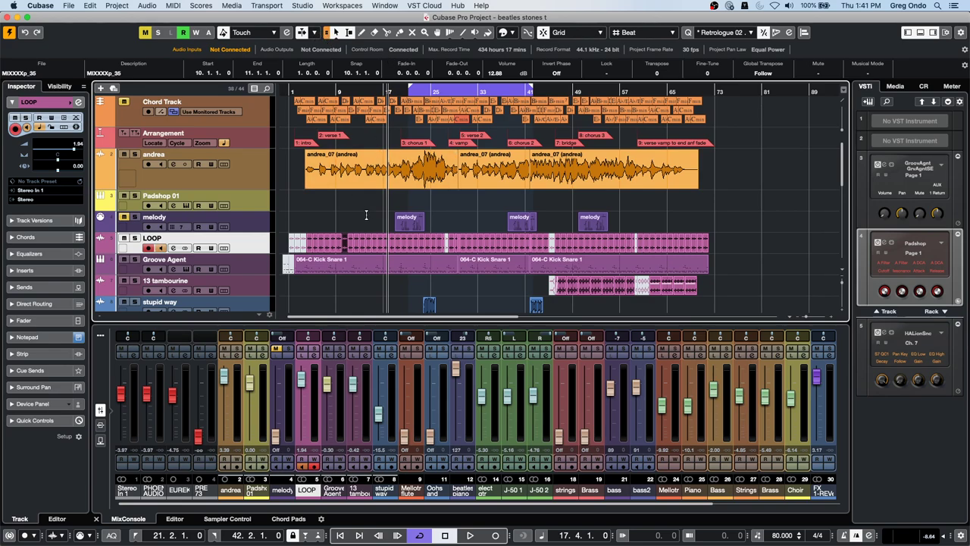
# - Try range edits on the orange audio track's event, moving the range of about eight bars to 9.2.1.0
pyautogui.moveTo(340, 155); pyautogui.dragTo(376, 155)
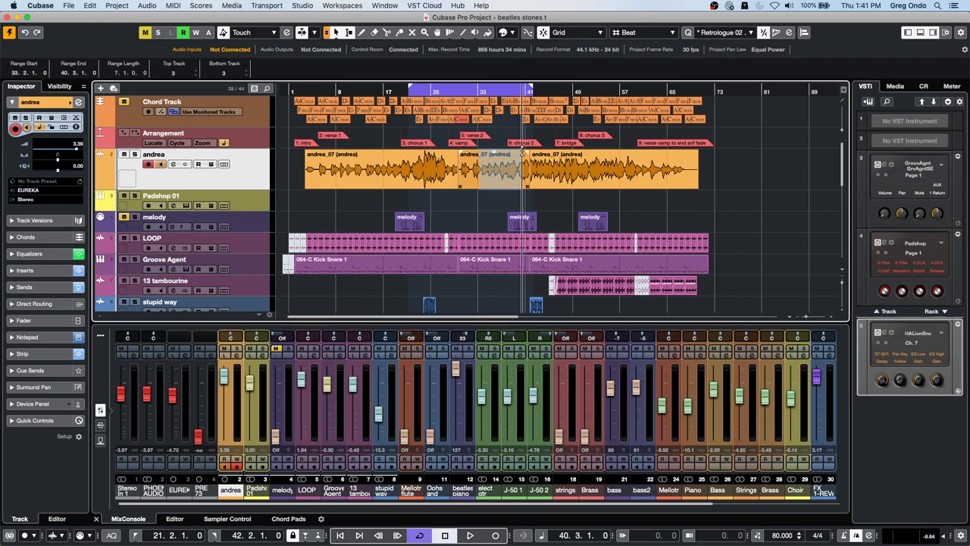
pyautogui.click(434, 185)
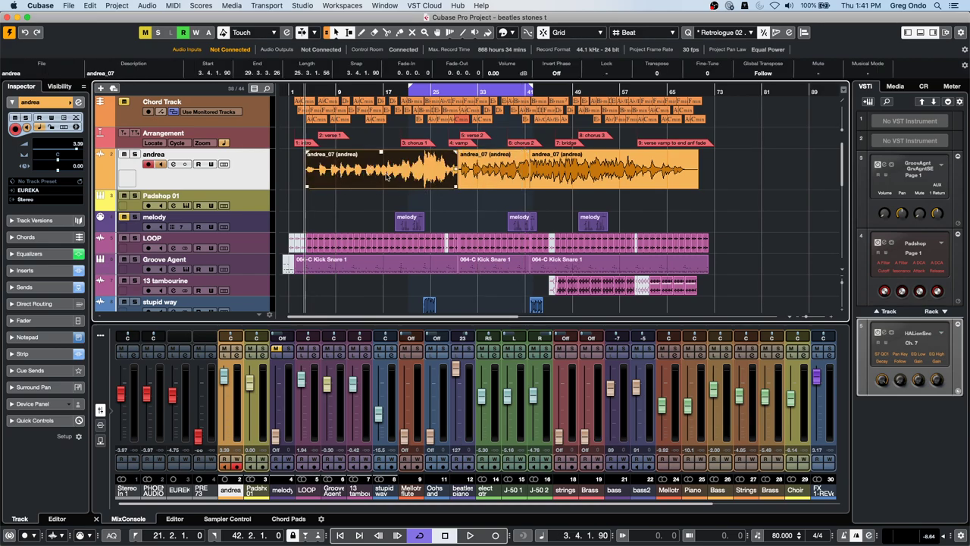
pyautogui.moveTo(375, 154)
pyautogui.mouseDown()
pyautogui.moveTo(424, 159)
pyautogui.moveTo(374, 165)
pyautogui.mouseUp()
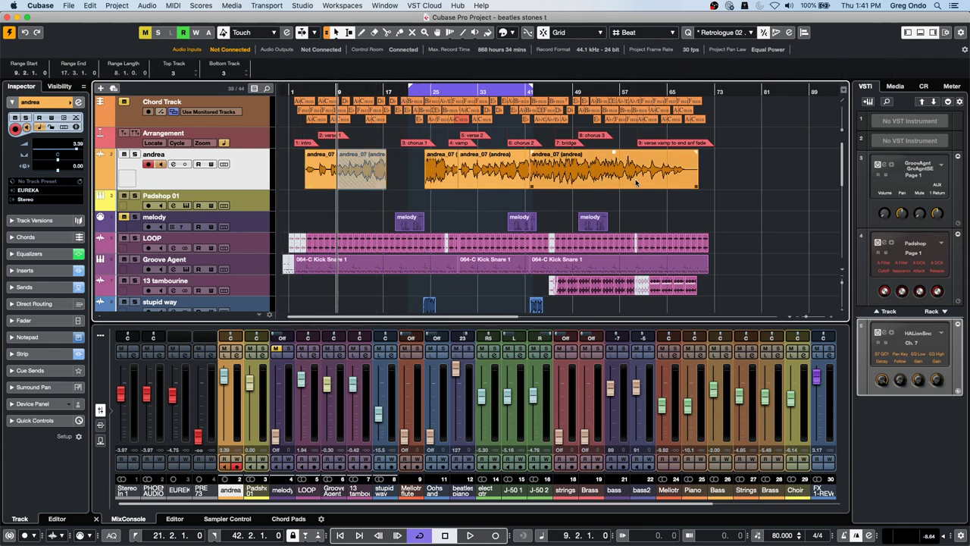
# - Undo the range edits on the orange audio track and the addition of the Padshop track, and select the orange track
pyautogui.press('super+z')
pyautogui.press('super+z')
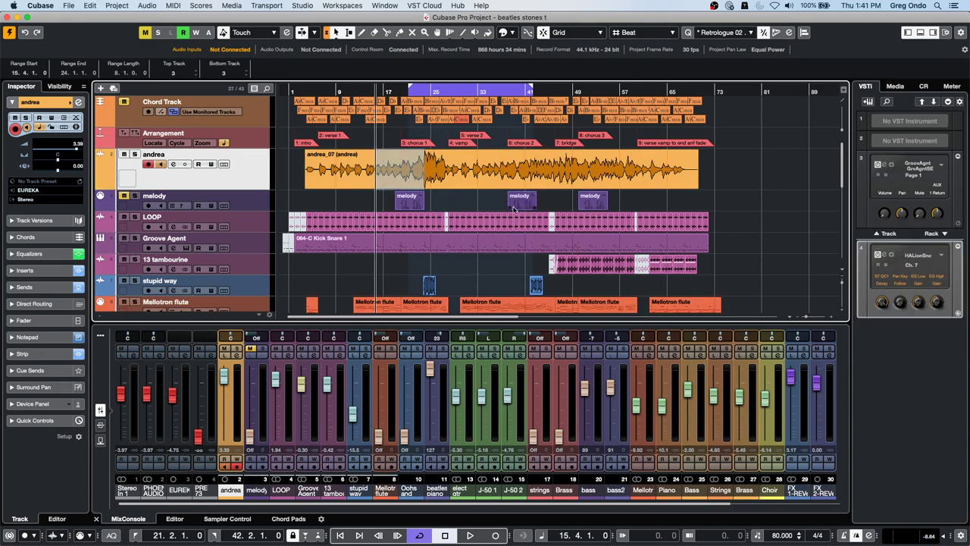
pyautogui.click(471, 196)
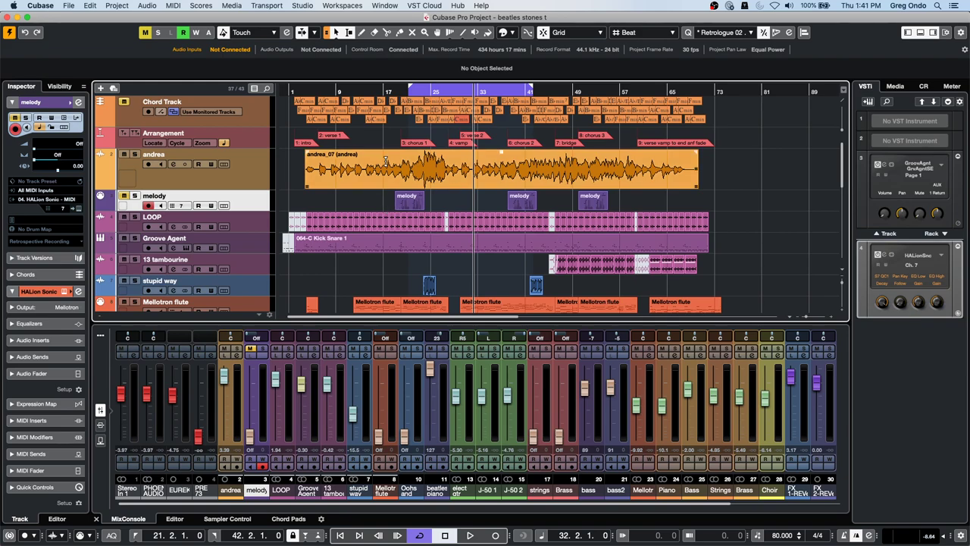
pyautogui.click(266, 172)
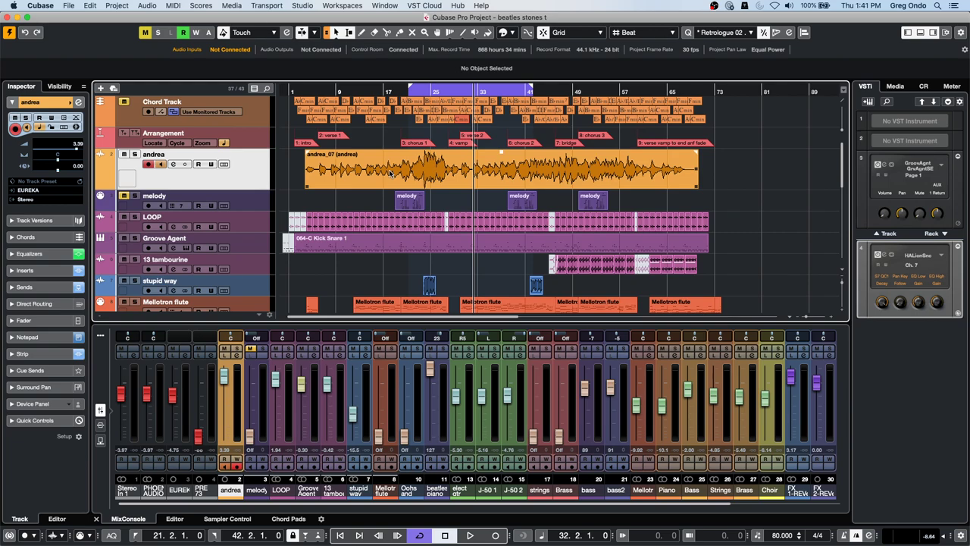
# - Open the J-50 1 track's channel settings, show the equalizer, and play the project briefly to view its spectrum
pyautogui.scroll(-3, 421, 200)
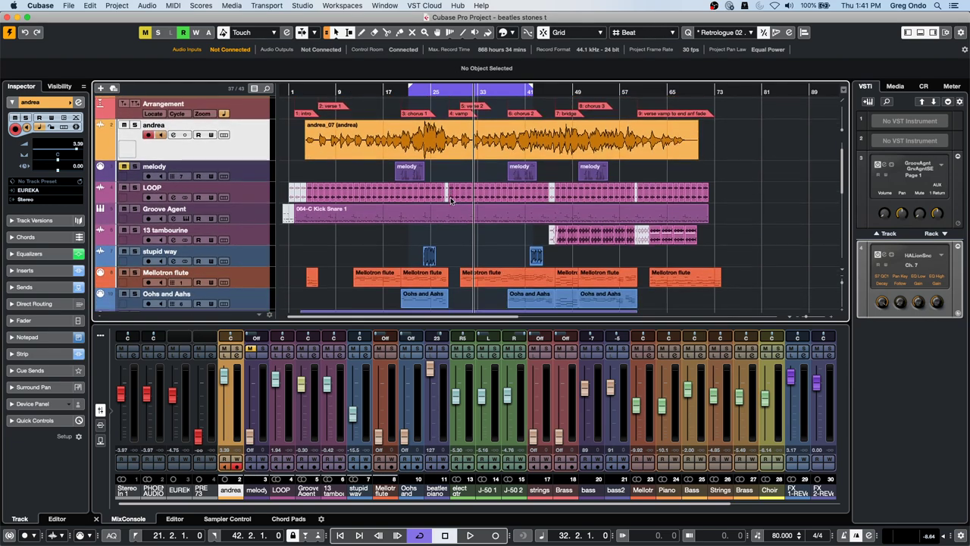
pyautogui.scroll(-5, 450, 199)
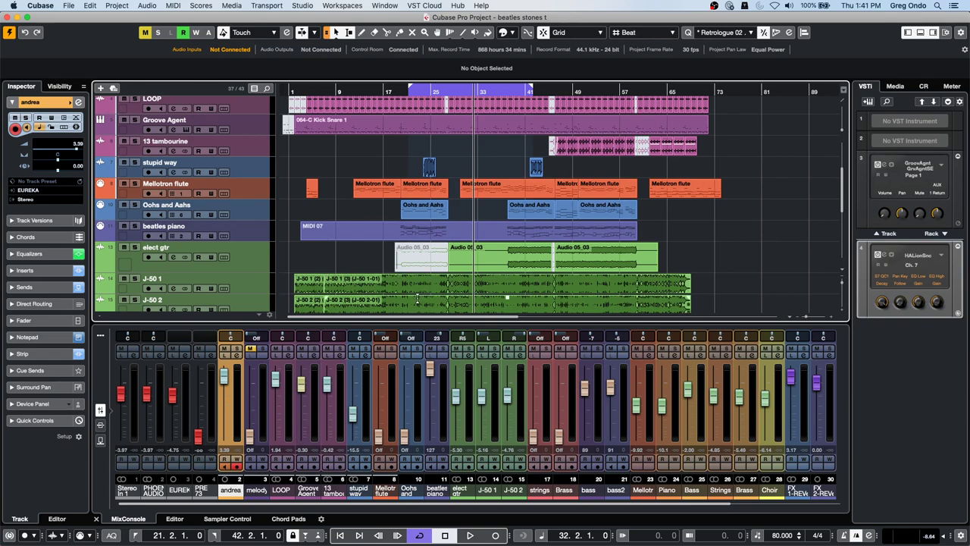
pyautogui.click(397, 286)
pyautogui.doubleClick(397, 286)
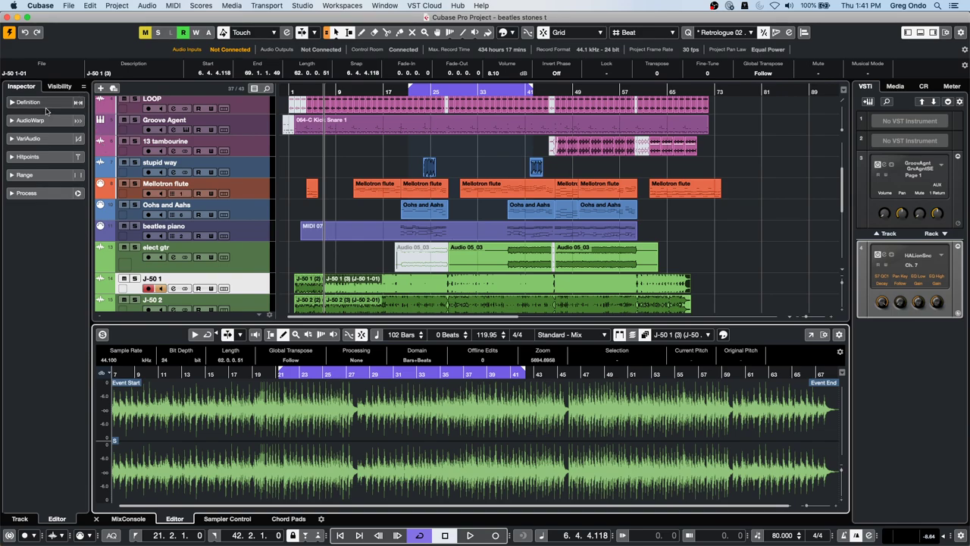
pyautogui.click(256, 286)
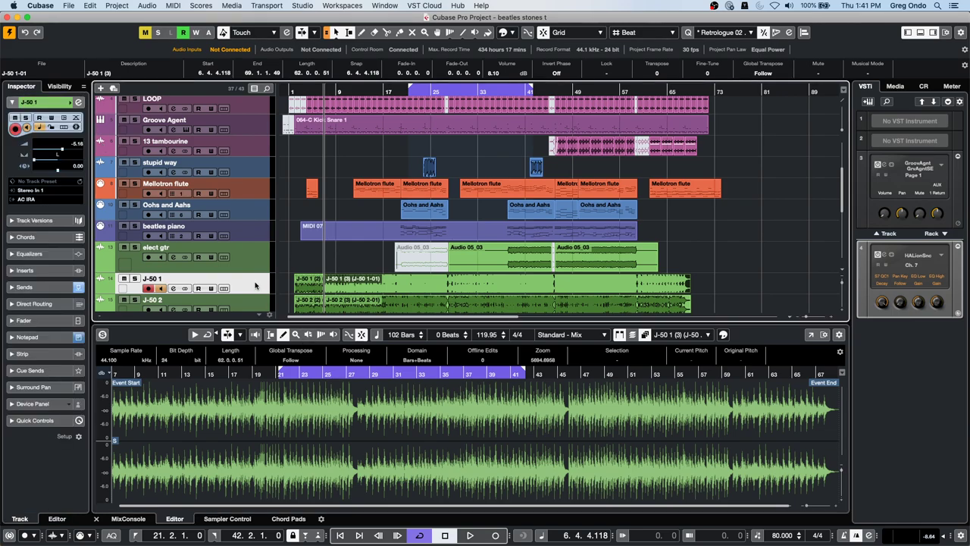
pyautogui.click(78, 102)
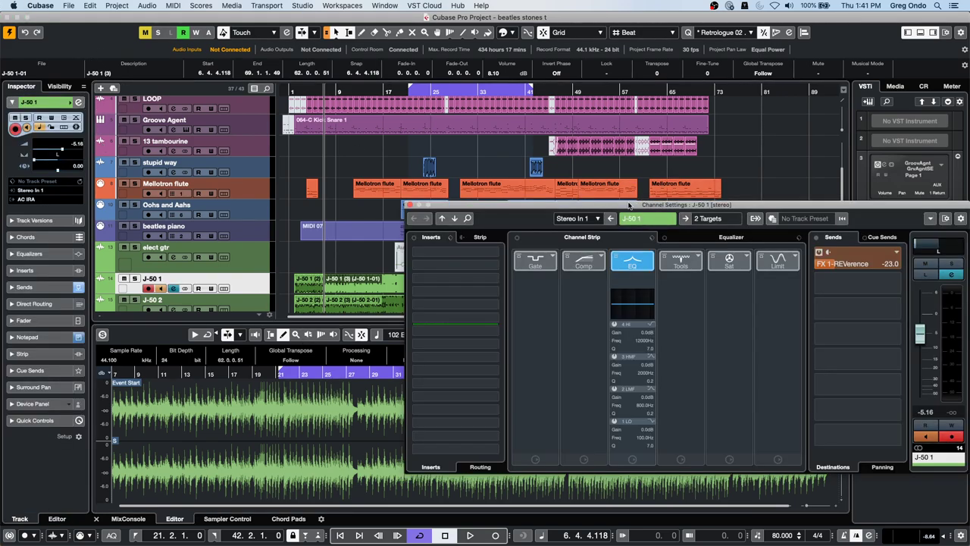
pyautogui.moveTo(631, 207); pyautogui.dragTo(503, 107)
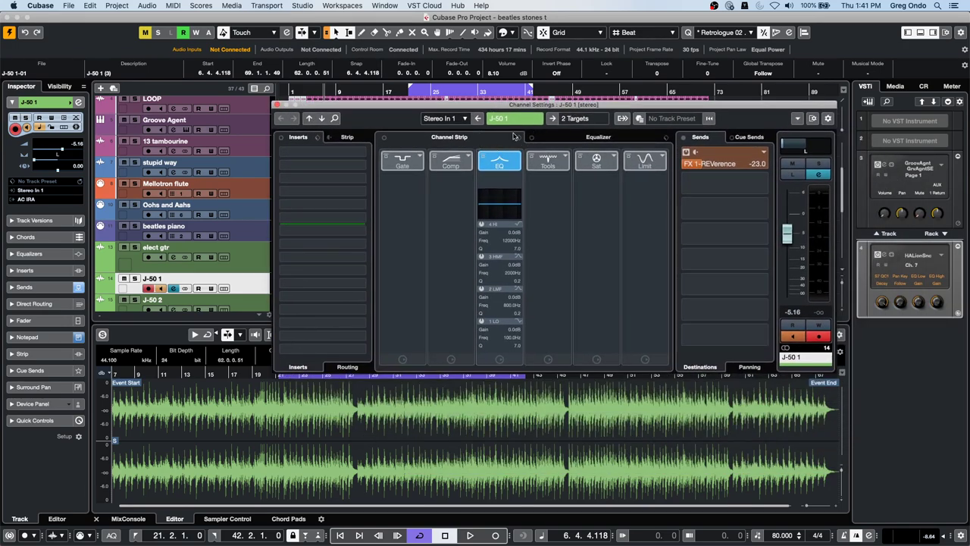
pyautogui.click(578, 136)
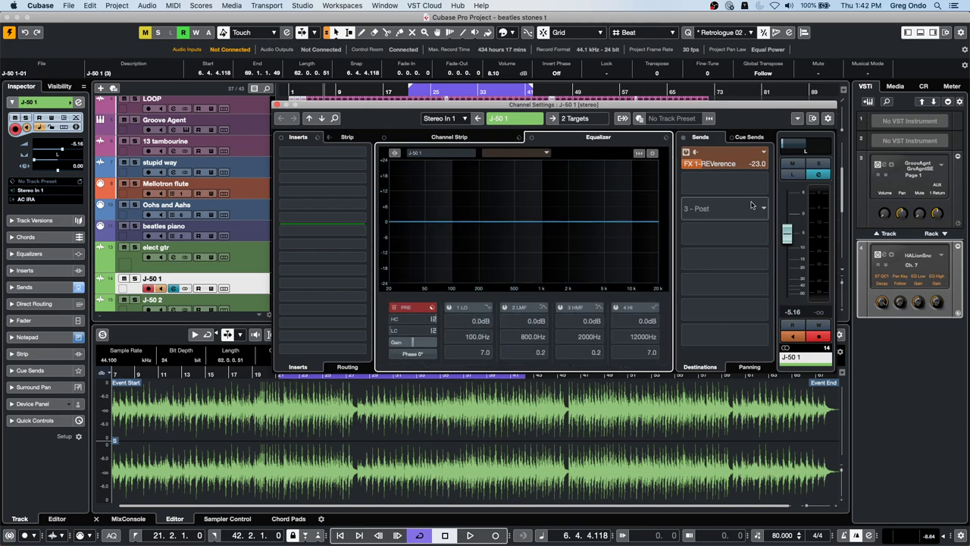
pyautogui.press('space')
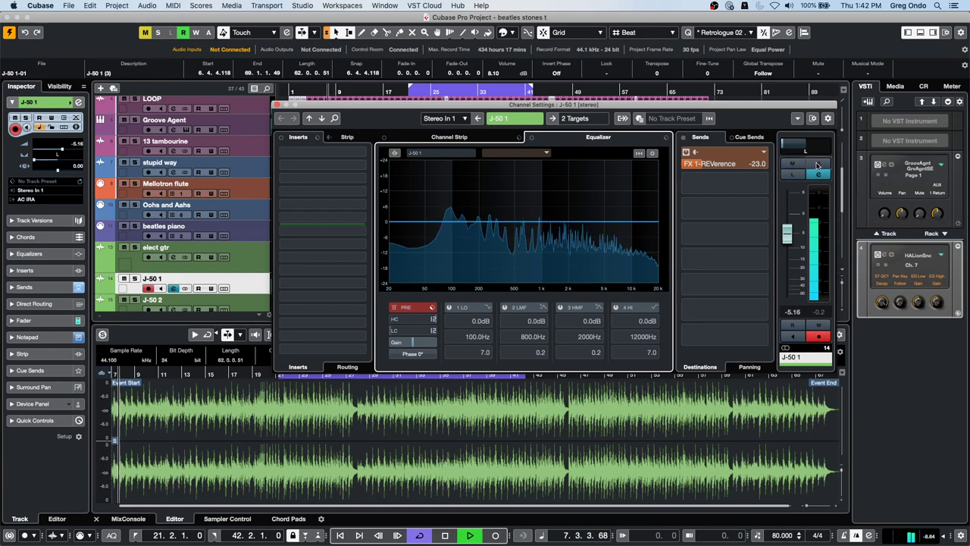
pyautogui.press('space')
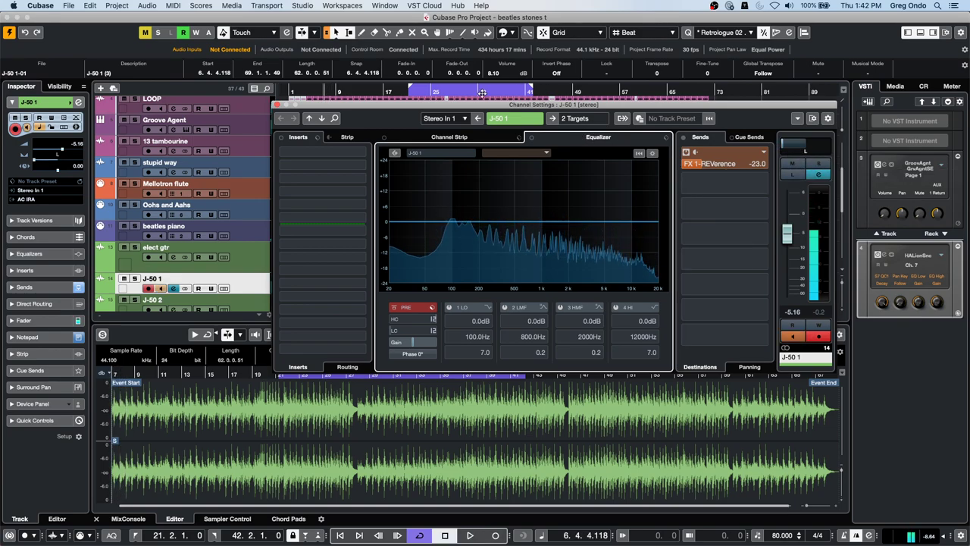
# - Set the orange audio track as J-50 1's equalizer comparison channel and play from 12.3.1.0 to compare both spectra
pyautogui.click(359, 92)
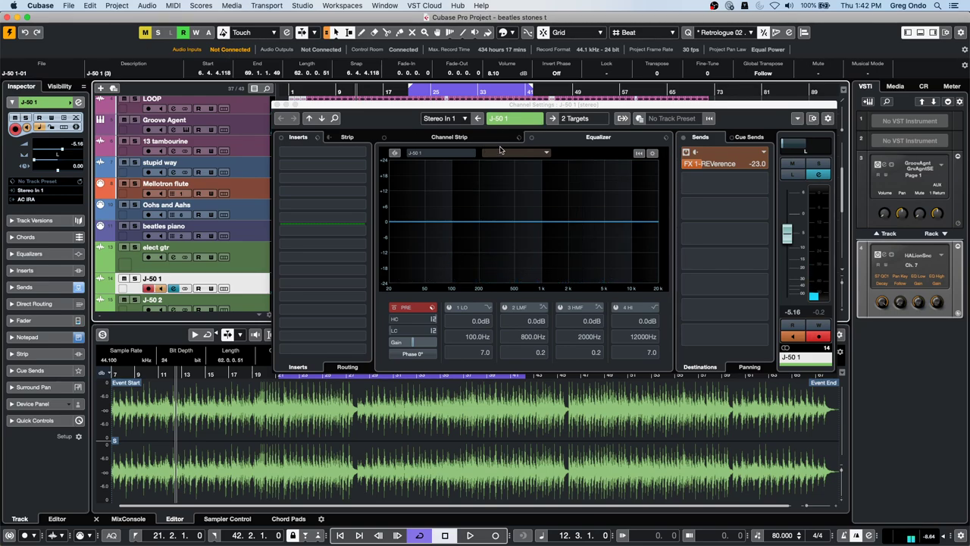
pyautogui.click(544, 154)
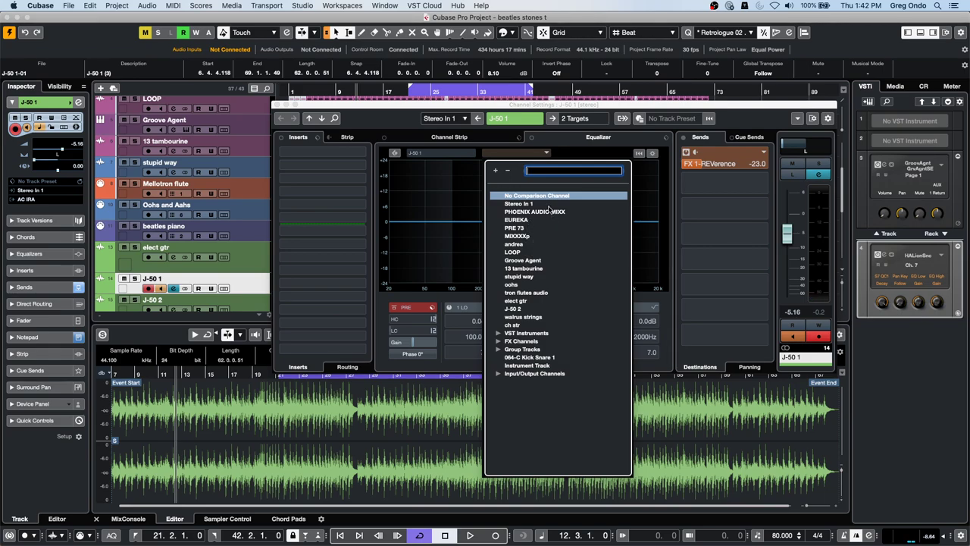
pyautogui.click(525, 244)
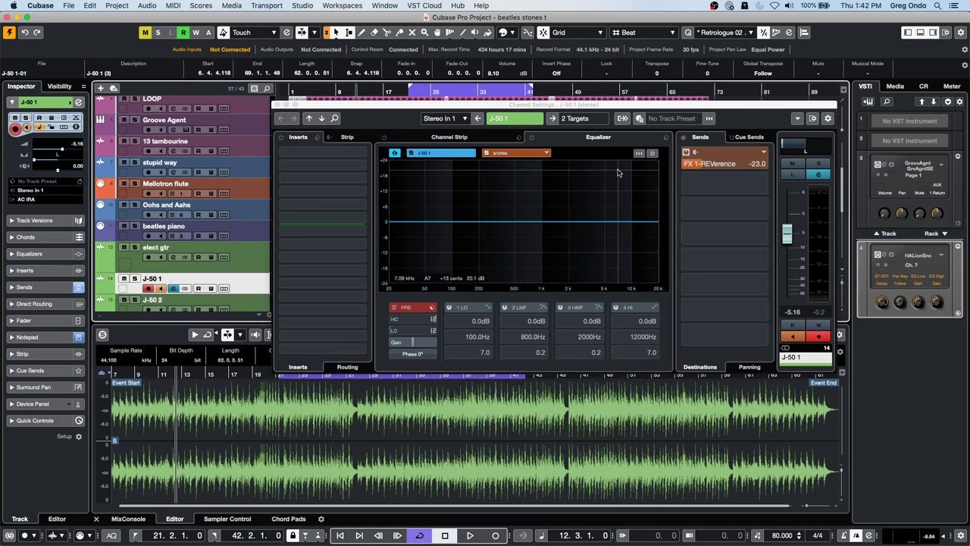
pyautogui.press('space')
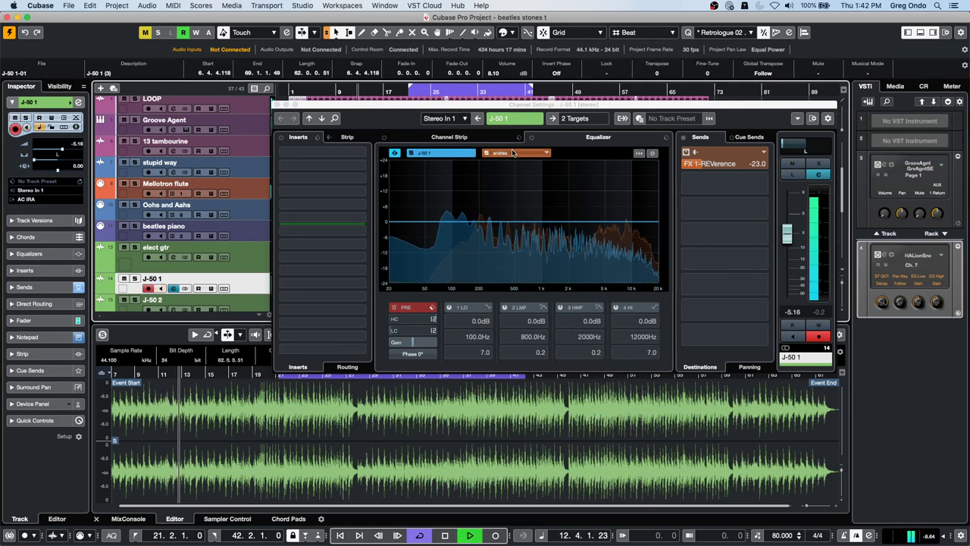
pyautogui.click(394, 154)
pyautogui.click(393, 154)
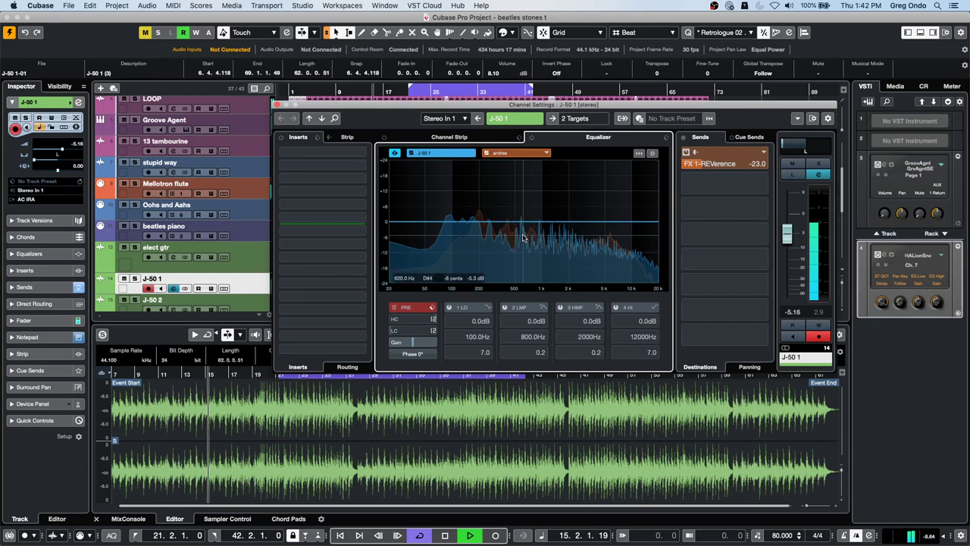
pyautogui.press('space')
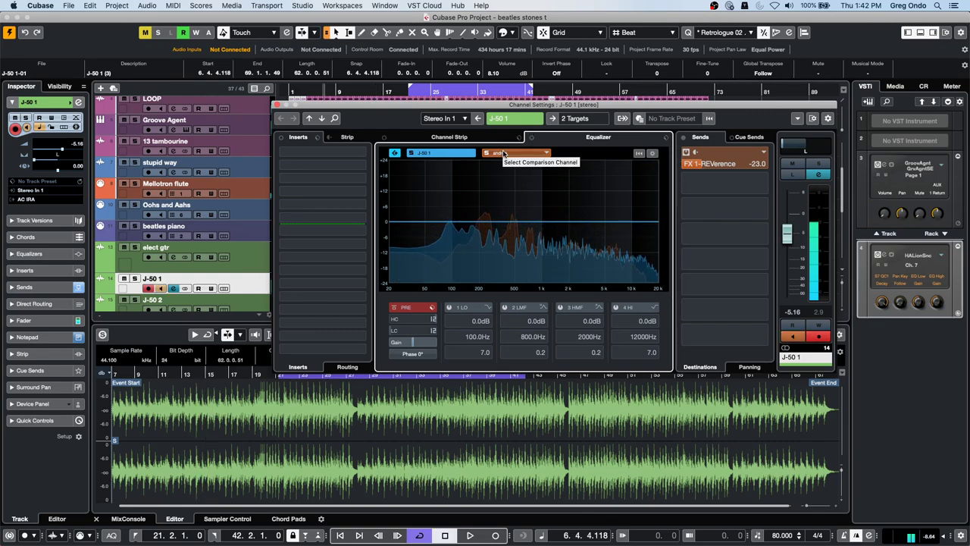
# - Switch the equalizer to the comparison channel and adjust its LMF band to about 4.1 dB at 6783 Hz during playback
pyautogui.click(502, 154)
pyautogui.press('space')
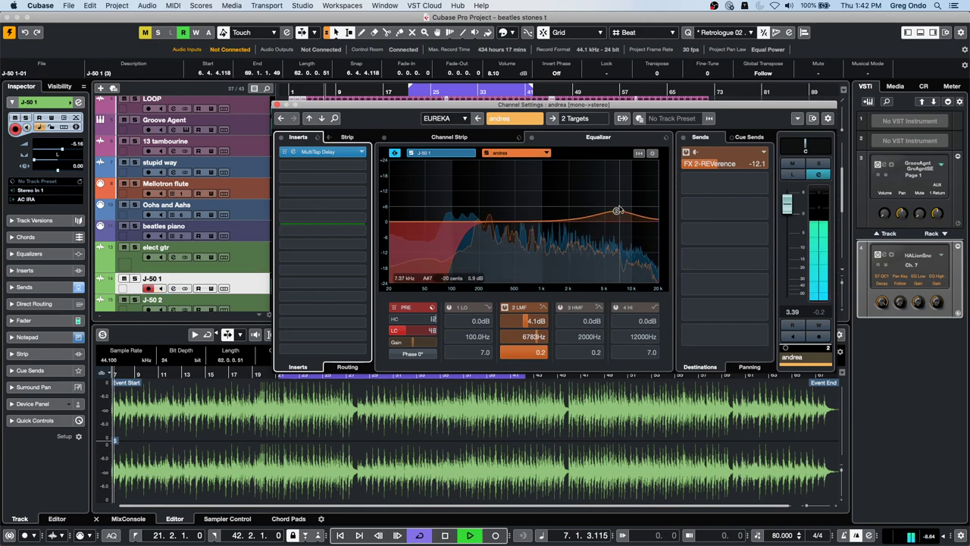
pyautogui.moveTo(571, 200); pyautogui.dragTo(608, 193)
# - Switch back to J-50 1, cut its LMF band by about 8.9 dB at 240.8 Hz, and close the channel settings
pyautogui.click(441, 152)
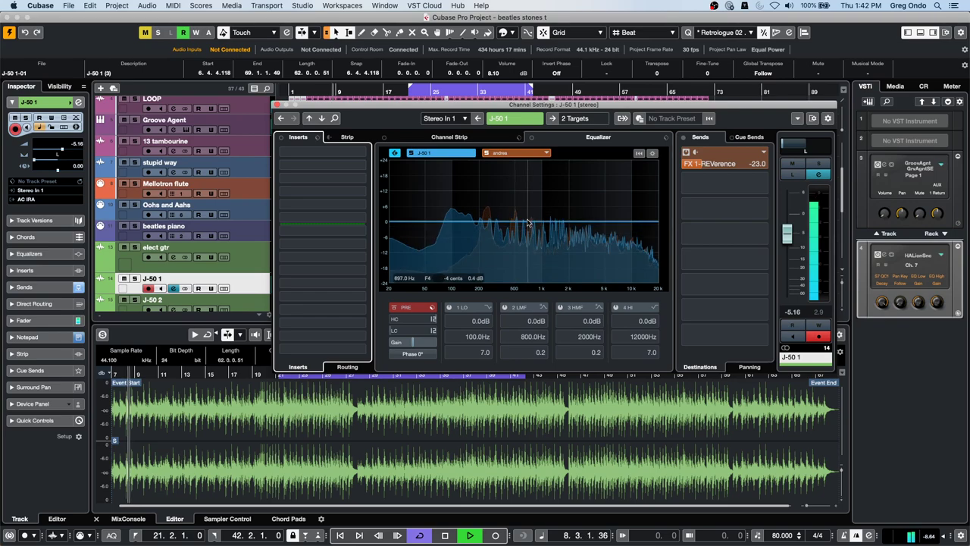
pyautogui.moveTo(447, 215); pyautogui.dragTo(485, 243)
pyautogui.press('space')
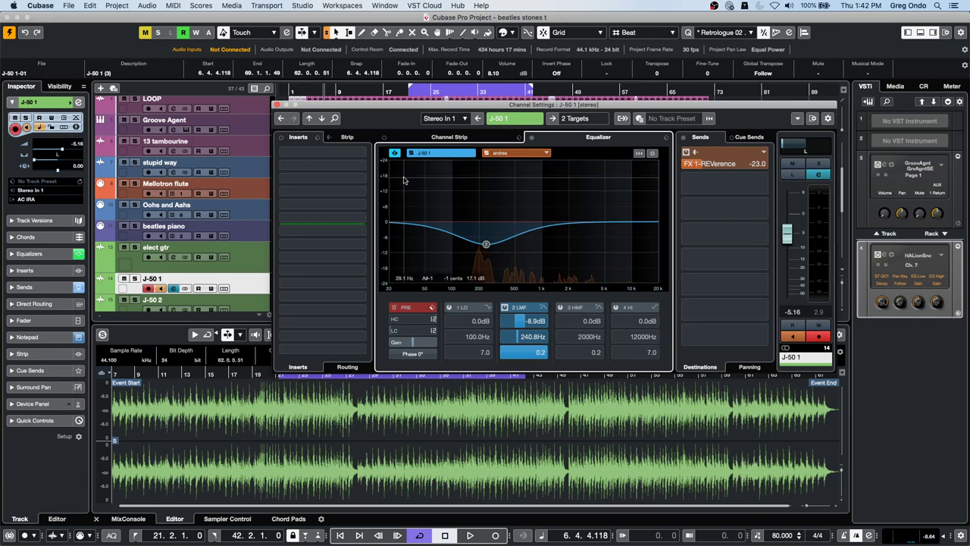
pyautogui.click(278, 104)
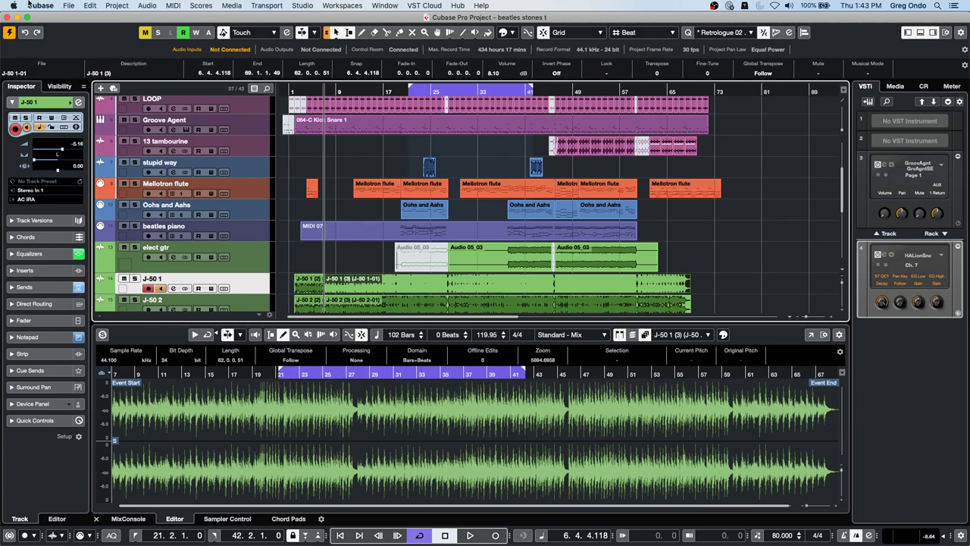
# - Revert the project to its previously saved version
pyautogui.click(68, 5)
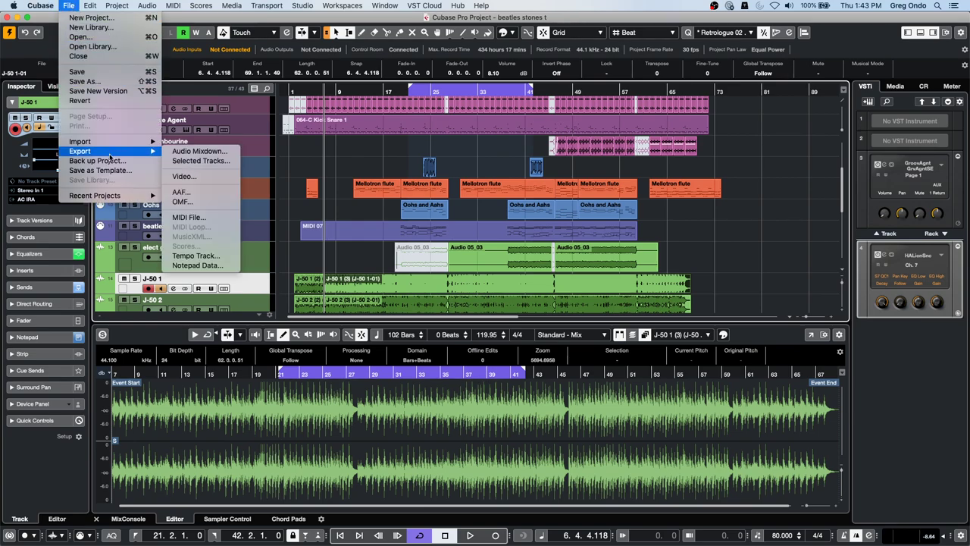
pyautogui.click(110, 105)
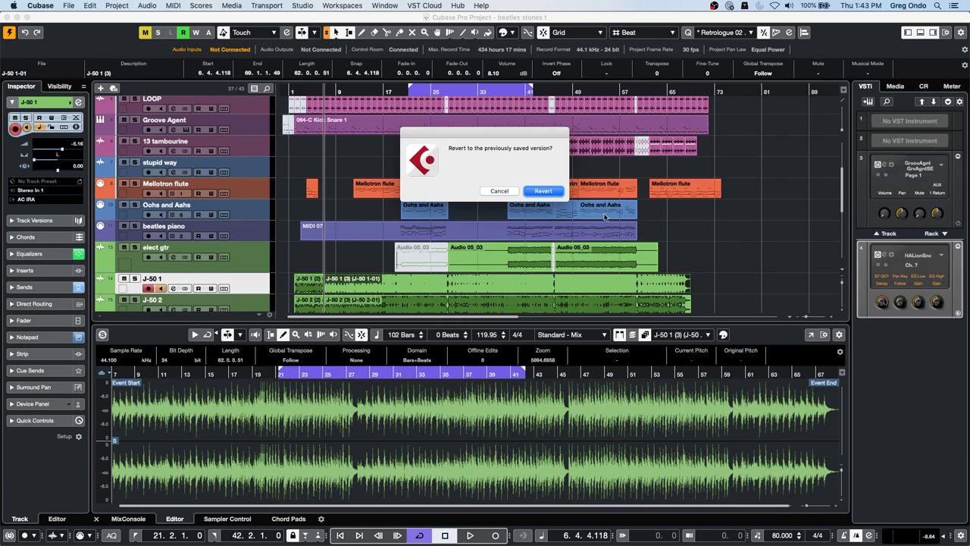
pyautogui.click(543, 191)
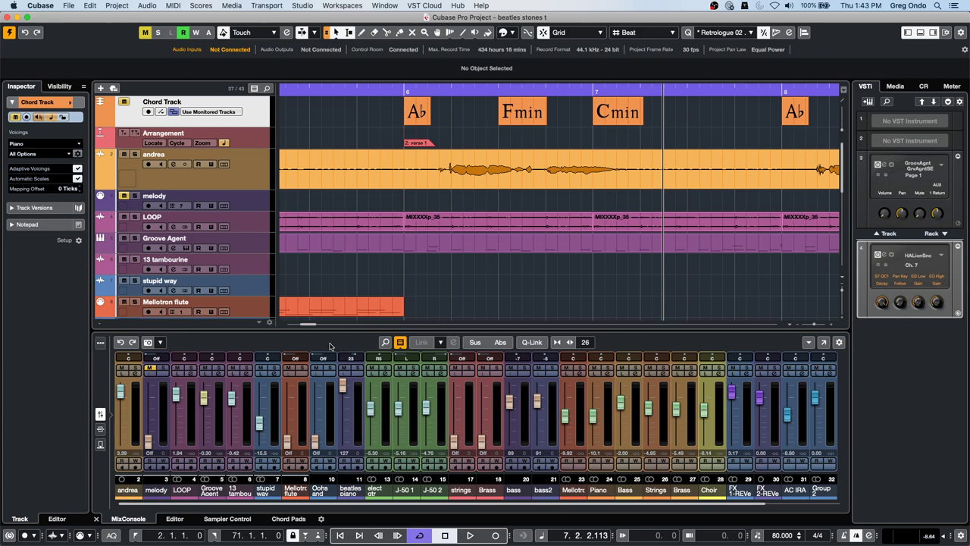
# - Play a short passage around the start of bar 6 and zoom the timeline out to show about the first 15 bars
pyautogui.doubleClick(363, 92)
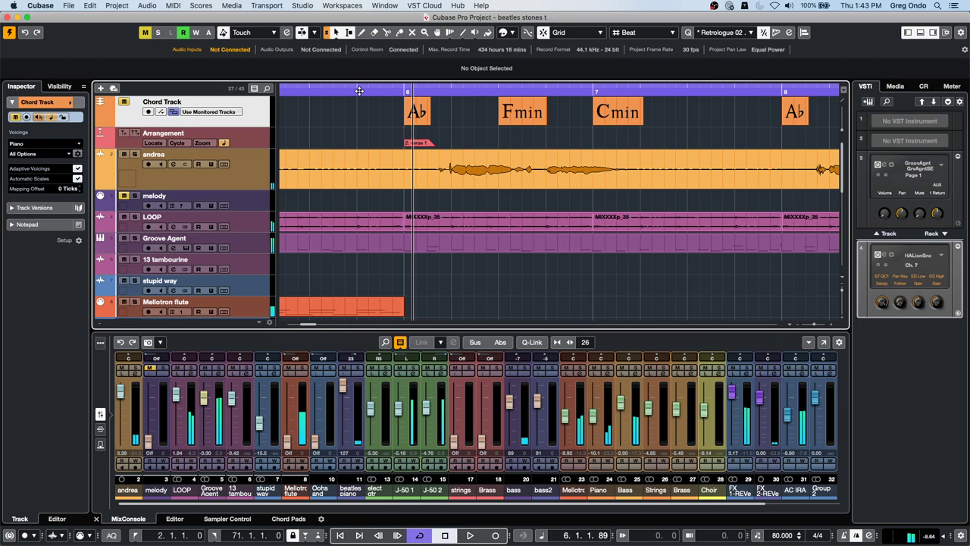
pyautogui.press('g')
pyautogui.press('g')
pyautogui.press('g')
pyautogui.press('space')
pyautogui.press('g')
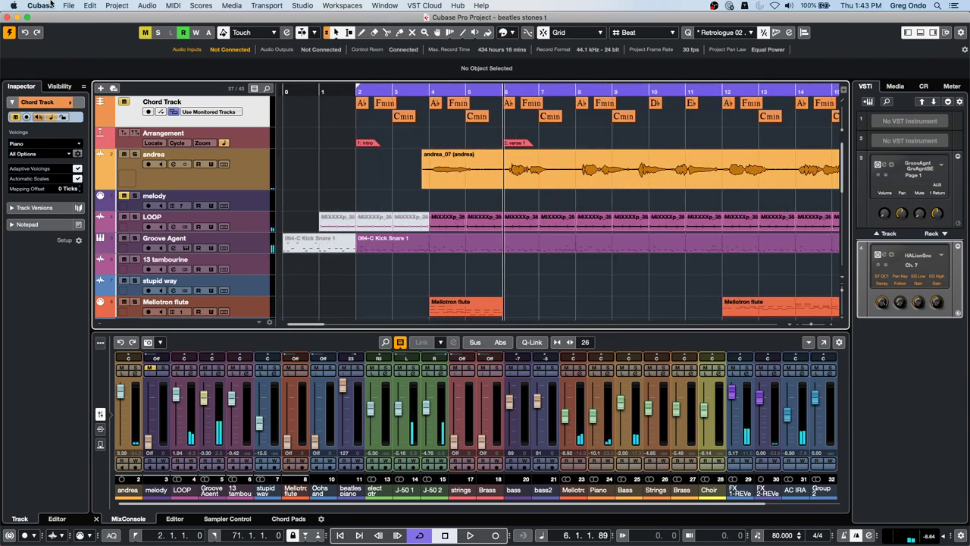
# - Open the Key Commands settings and search the commands for visibility
pyautogui.click(69, 5)
pyautogui.moveTo(40, 5)
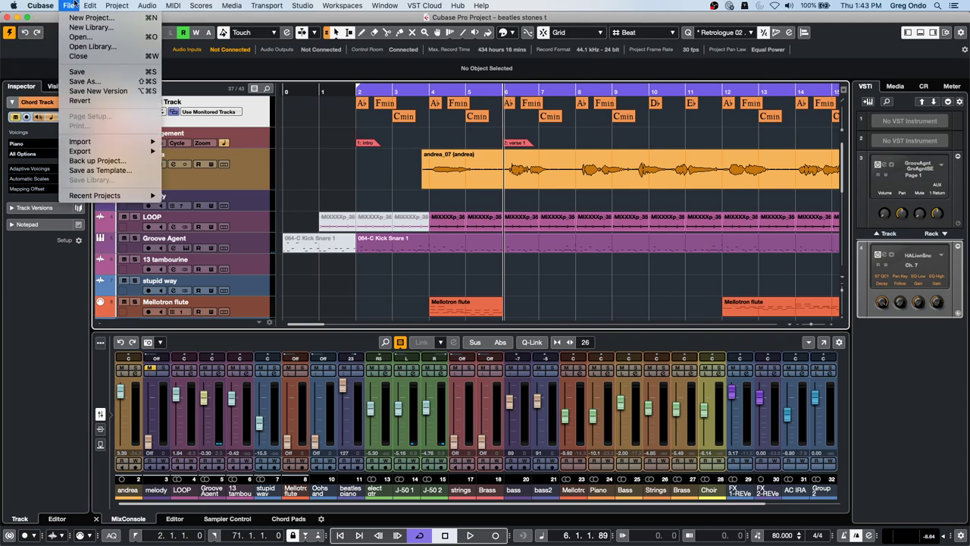
pyautogui.moveTo(89, 5)
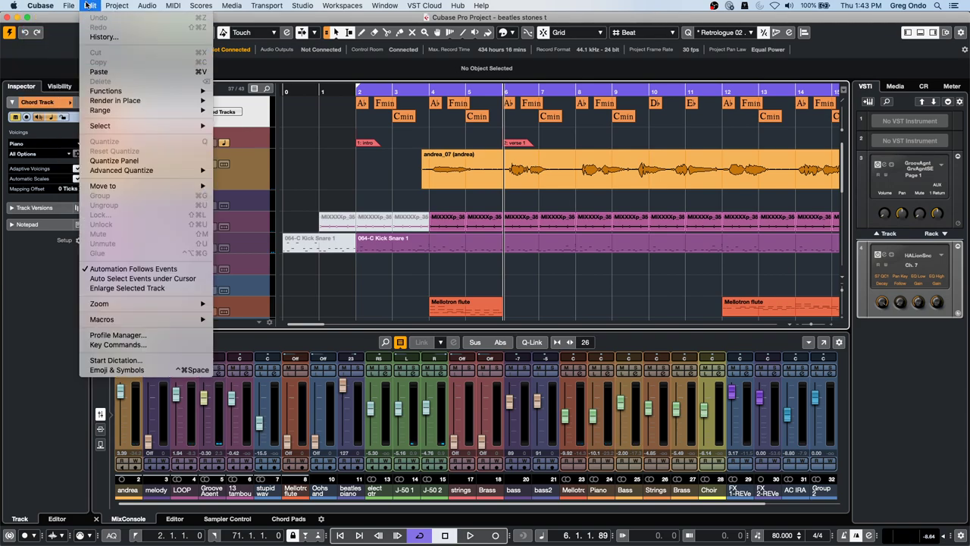
pyautogui.click(117, 344)
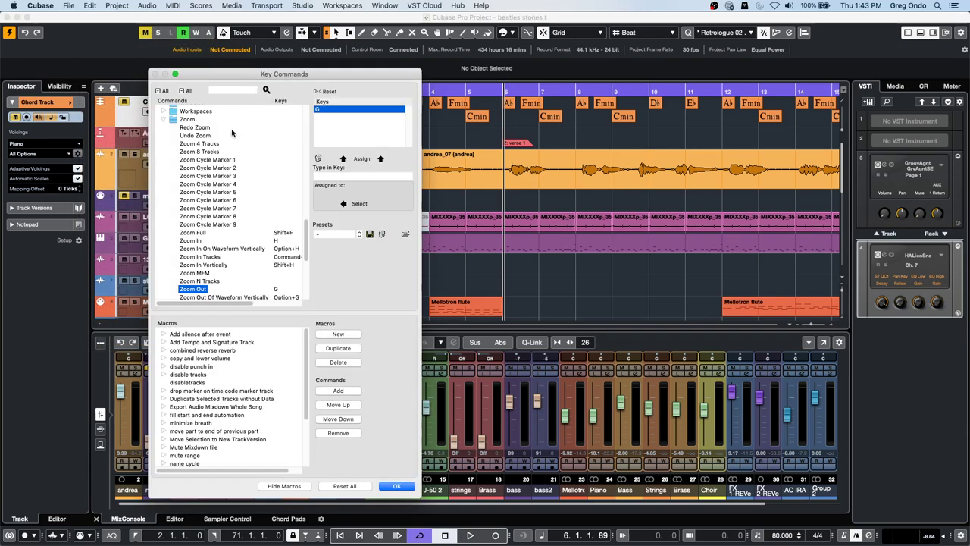
pyautogui.click(239, 91)
pyautogui.write('visibility')
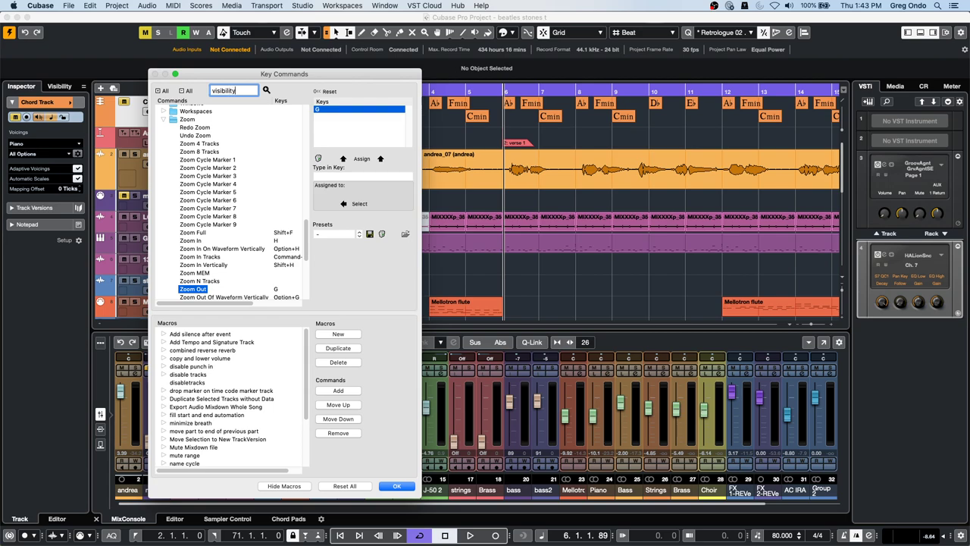
pyautogui.press('Return')
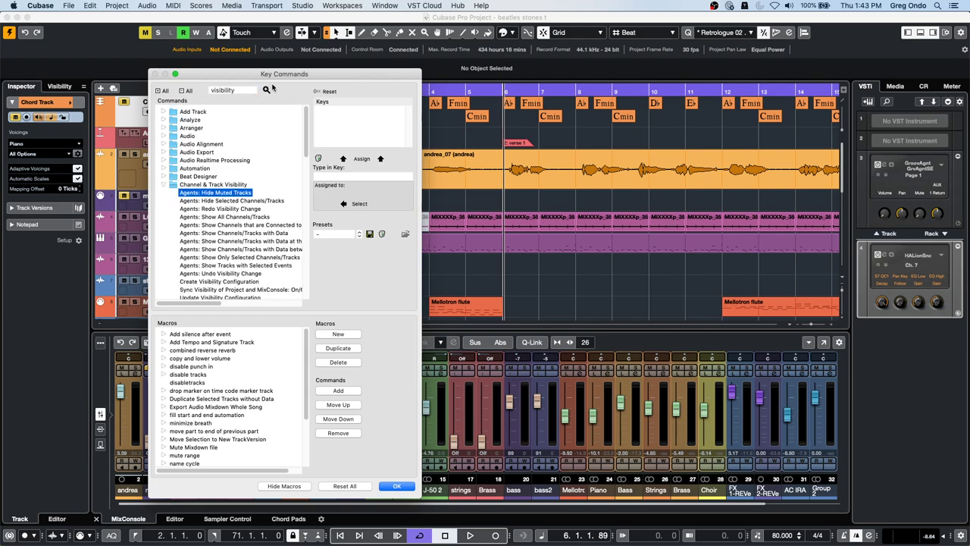
# - Review the Channel & Track Visibility commands through Visibility Configuration 8 and close the key command settings
pyautogui.scroll(-5, 277, 266)
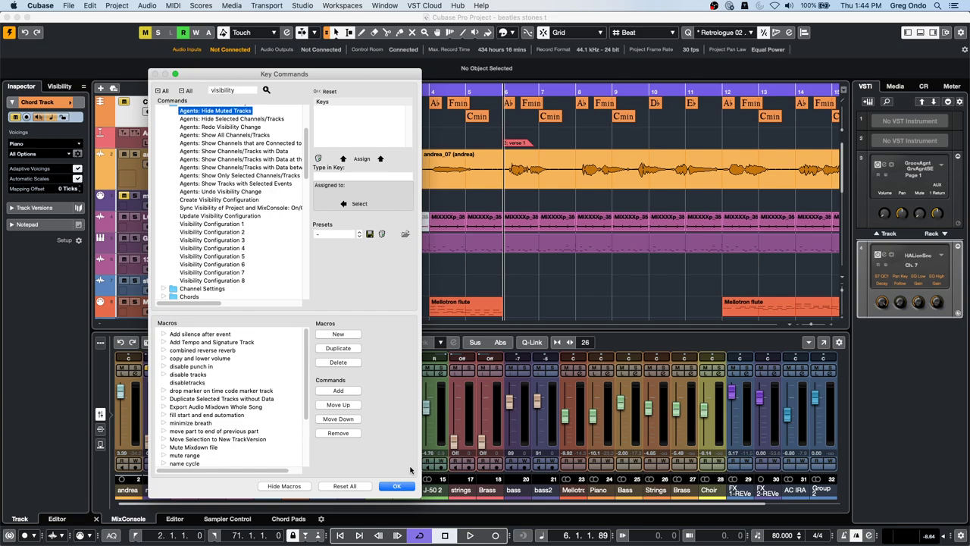
pyautogui.click(395, 487)
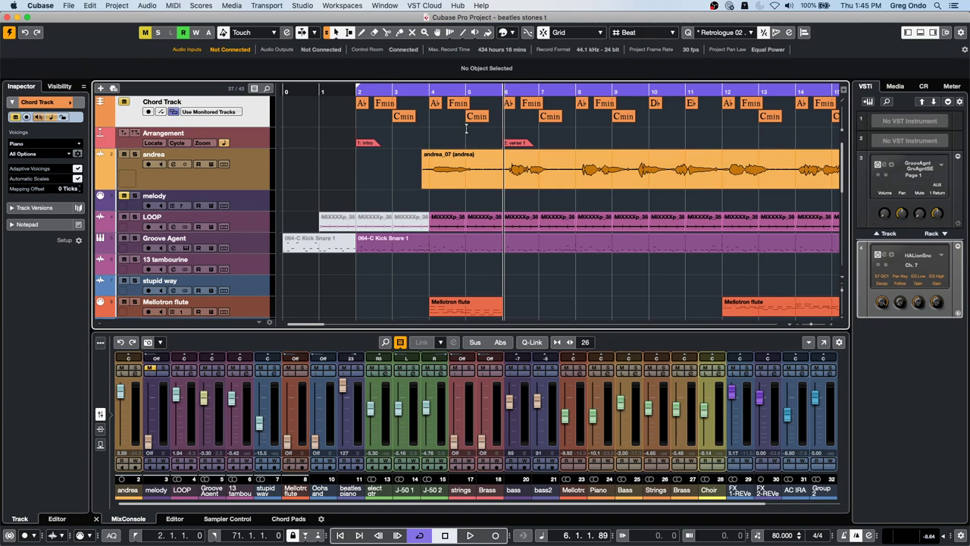
# - Set the right locator to 8.3.1 and play the cycle range starting from bar 7
pyautogui.moveTo(388, 93); pyautogui.dragTo(386, 76)
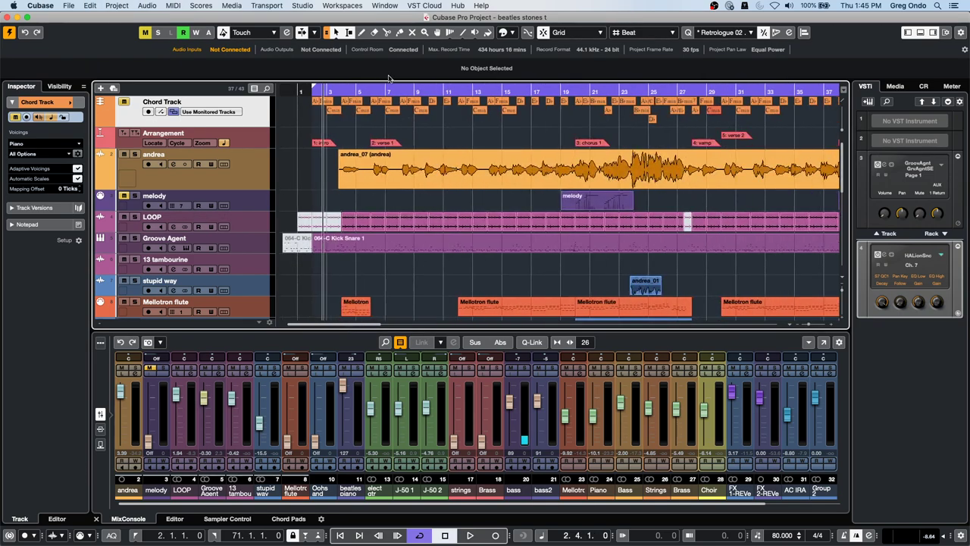
pyautogui.keyDown('alt'); pyautogui.click(407, 92); pyautogui.keyUp('alt')
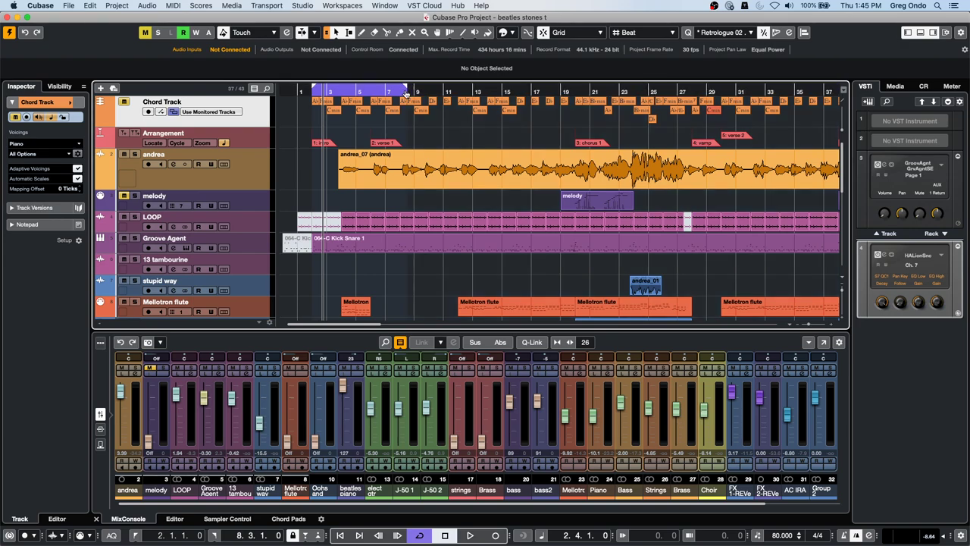
pyautogui.click(385, 90)
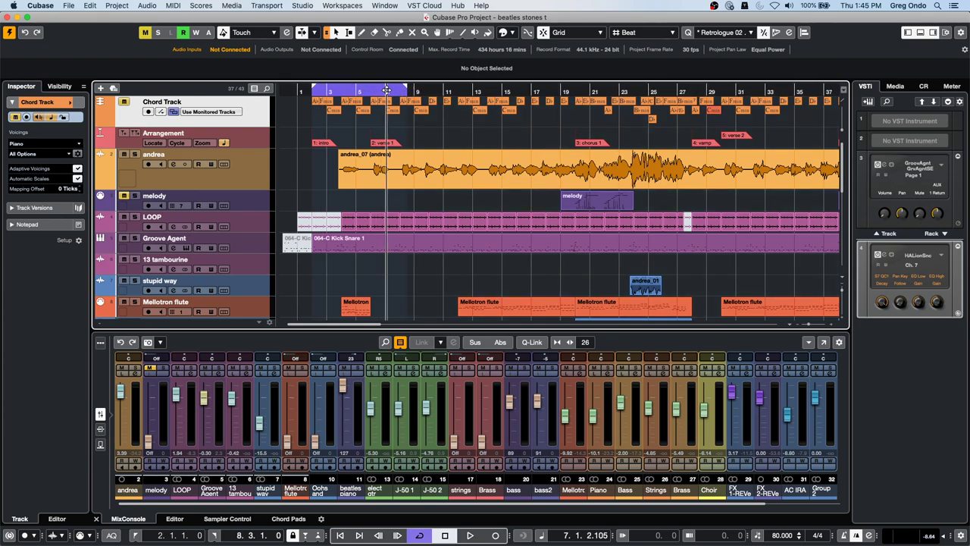
pyautogui.press('space')
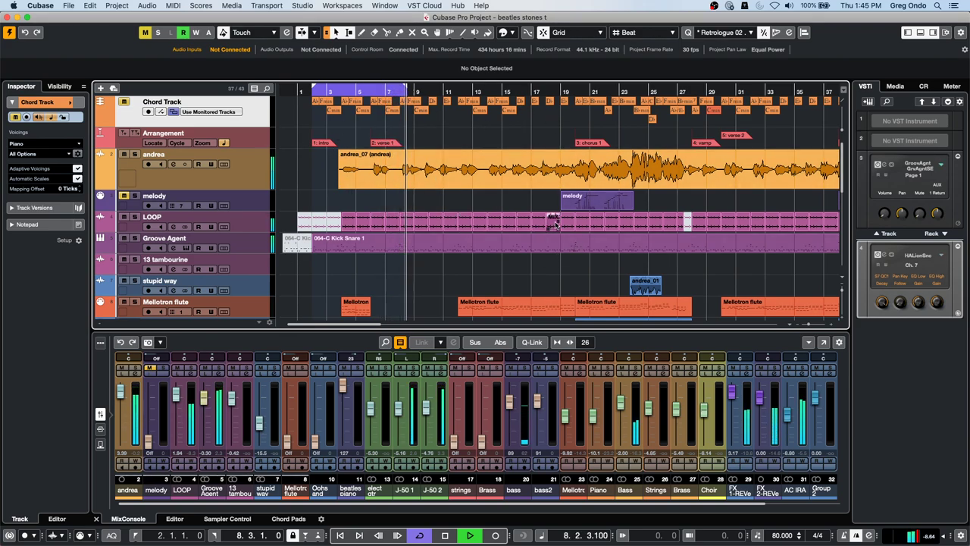
pyautogui.press('space')
# - Move the cycle range to run from bar 11 to bar 17 and exchange its left and right locators
pyautogui.moveTo(388, 91); pyautogui.dragTo(506, 82)
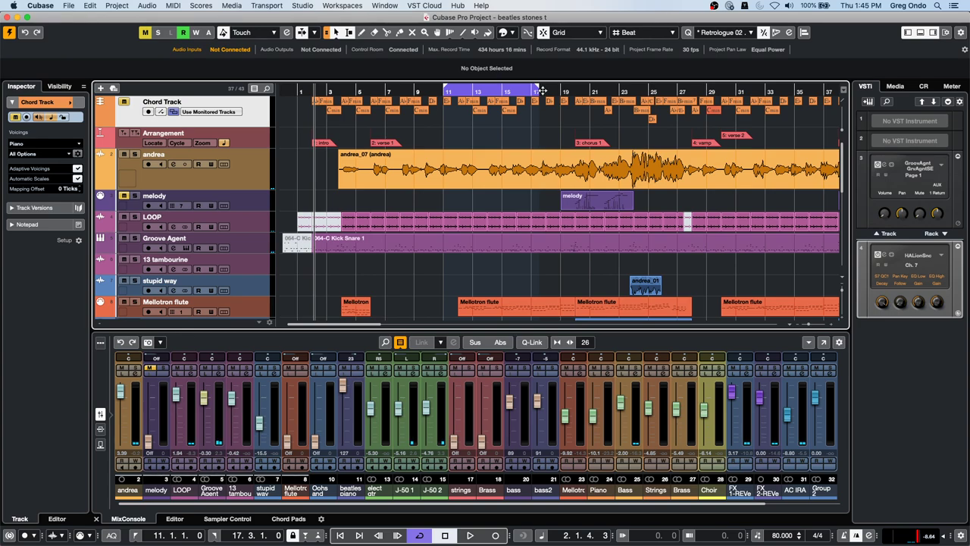
pyautogui.moveTo(536, 89); pyautogui.dragTo(530, 89)
pyautogui.click(265, 5)
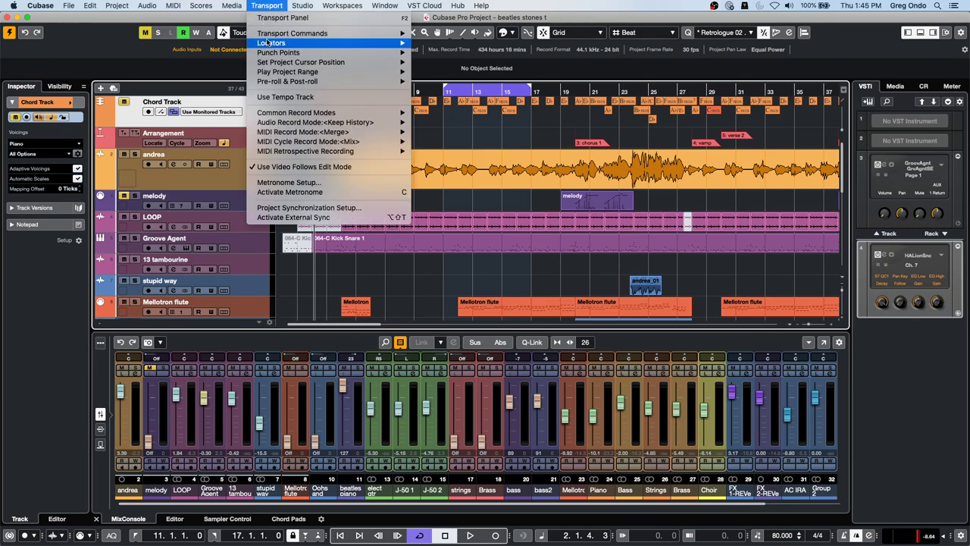
pyautogui.moveTo(269, 43)
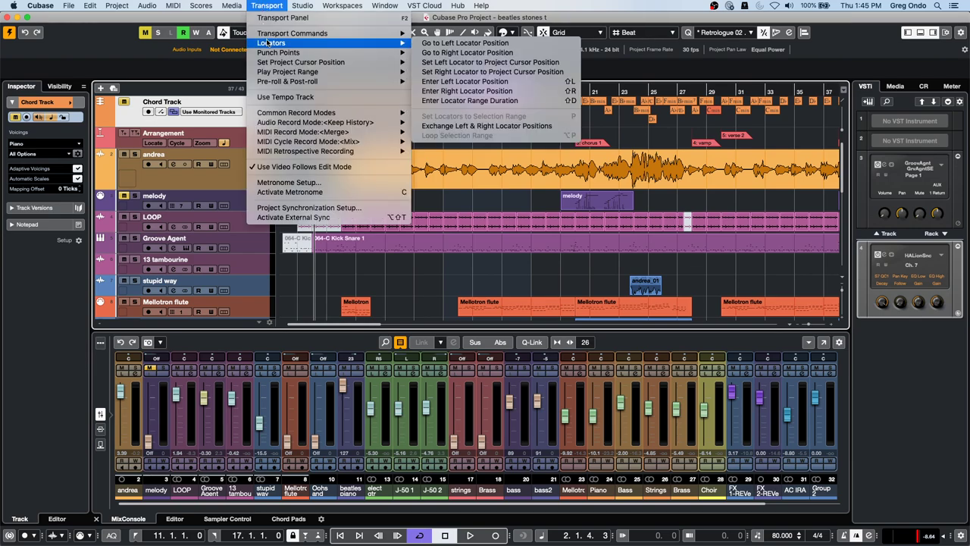
pyautogui.click(558, 126)
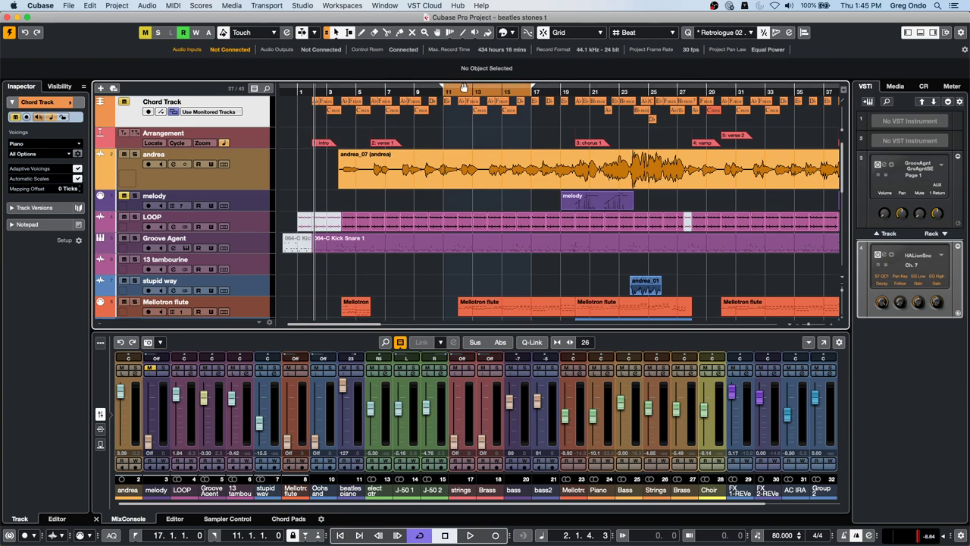
# - Play from 8.3.1 past the reversed cycle range to demonstrate how playback skips that section
pyautogui.click(427, 535)
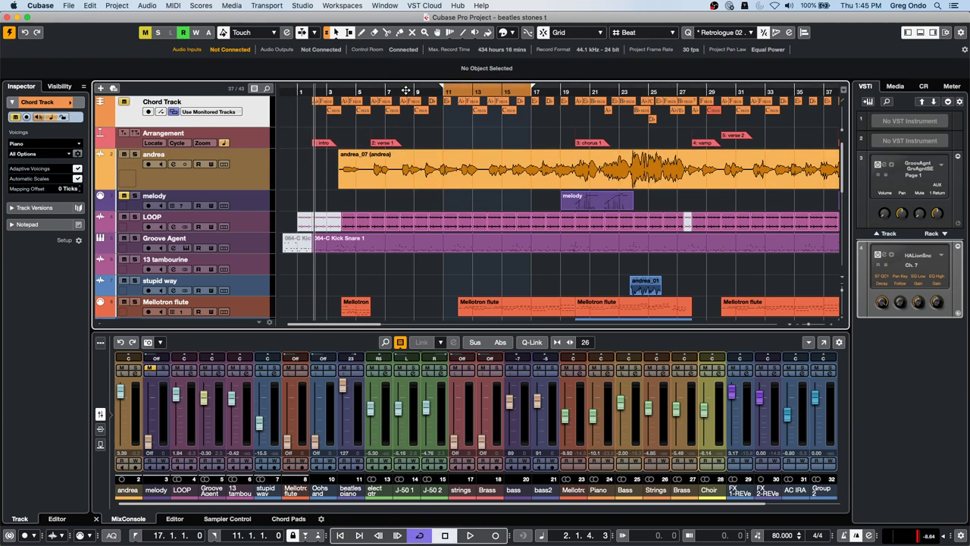
pyautogui.click(406, 90)
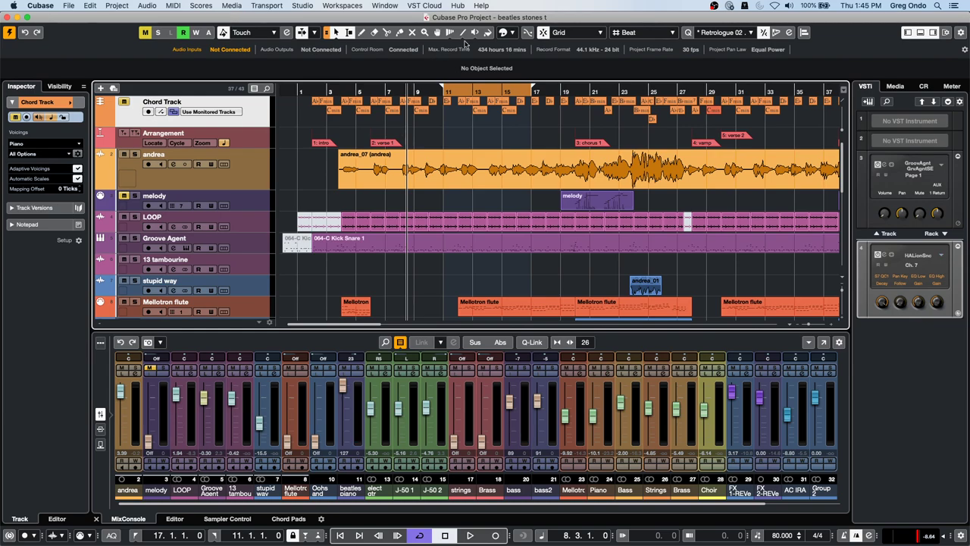
pyautogui.press('space')
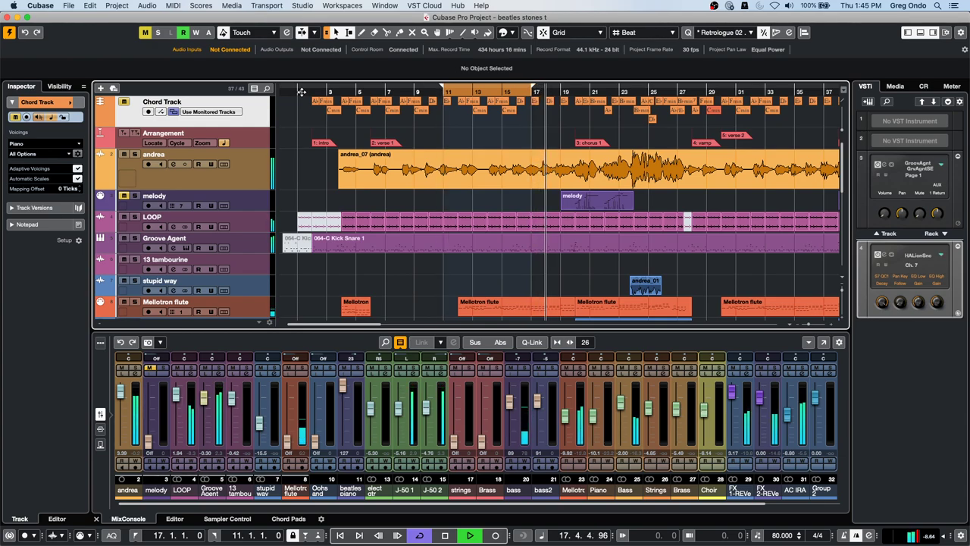
pyautogui.press('space')
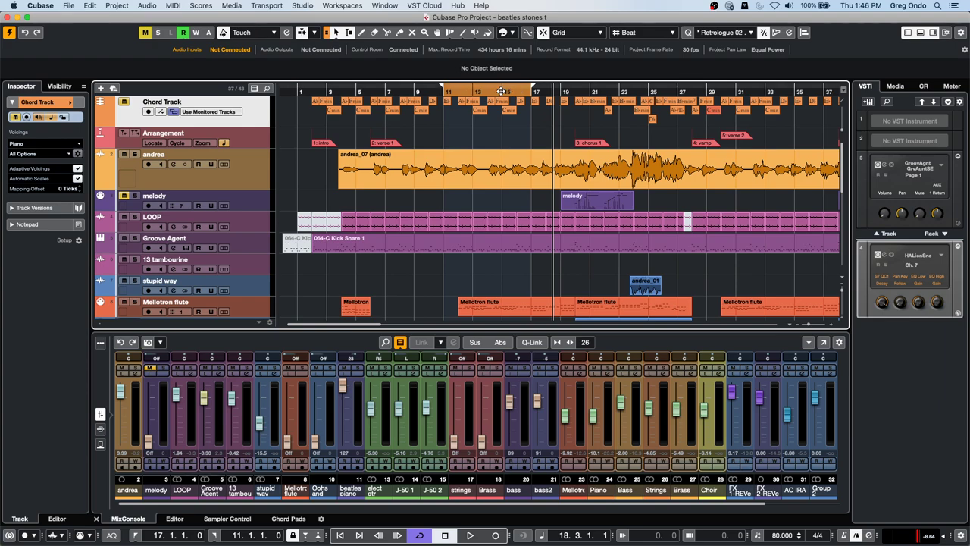
# - Shorten the reversed cycle range to end at bar 15 and play from just before bar 11
pyautogui.moveTo(534, 90); pyautogui.dragTo(503, 98)
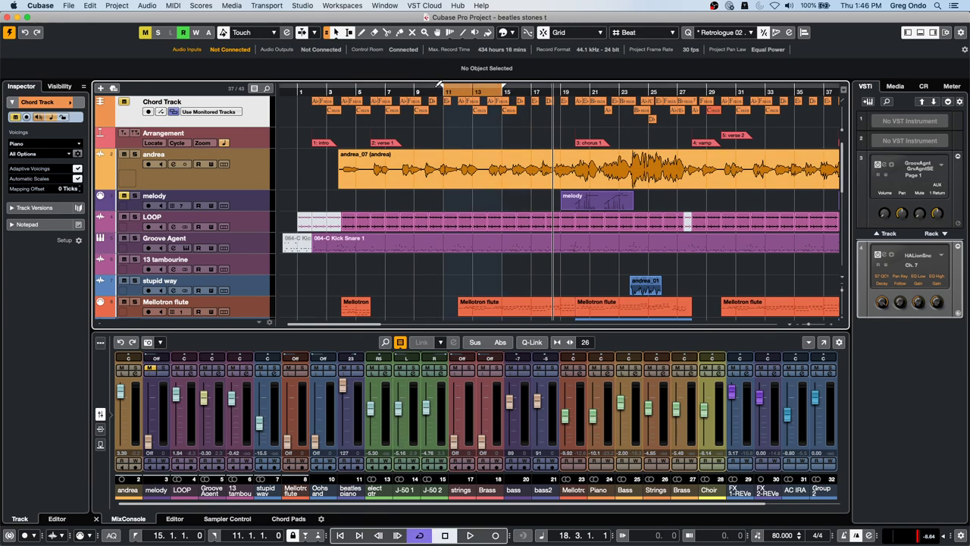
pyautogui.click(434, 90)
pyautogui.press('space')
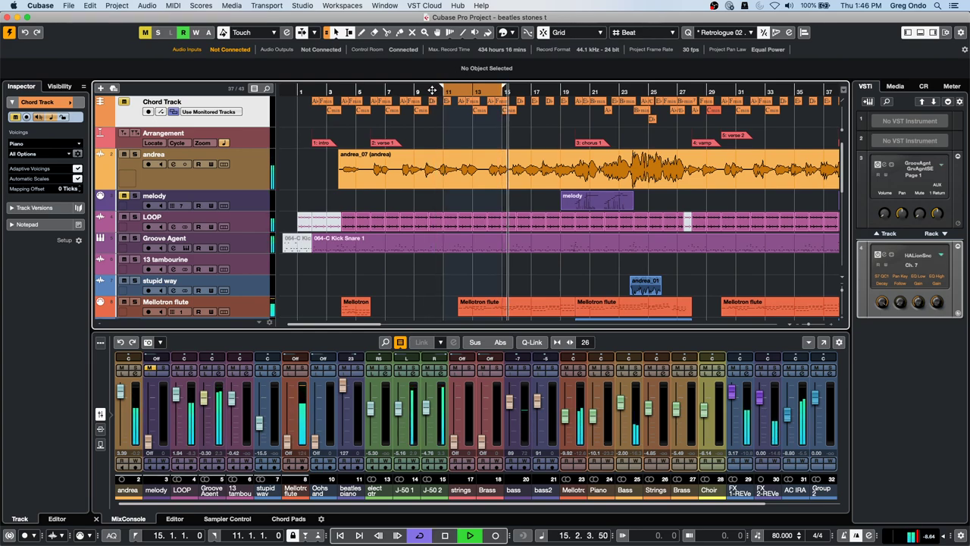
pyautogui.press('space')
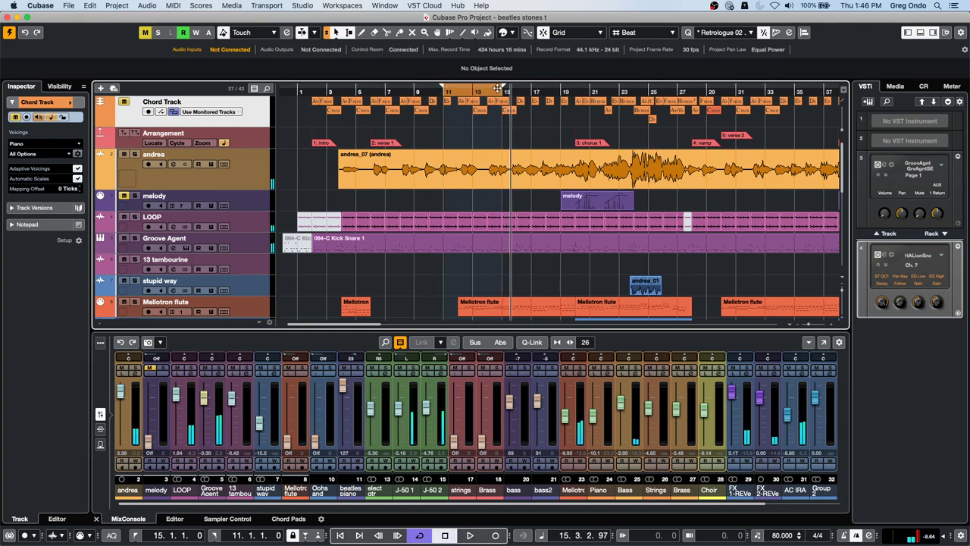
# - Exchange the left and right locators to restore the normal cycle from bar 11 to bar 15
pyautogui.click(267, 6)
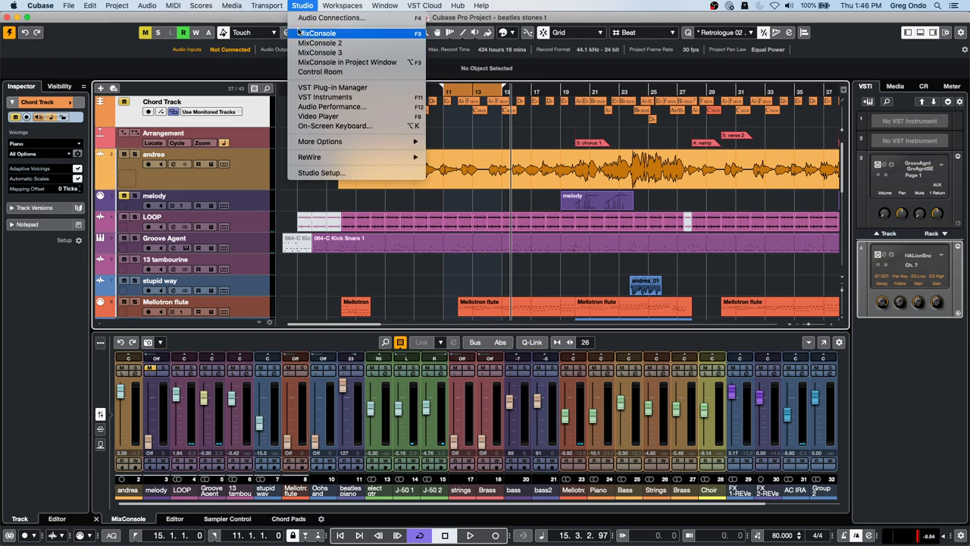
pyautogui.moveTo(326, 40)
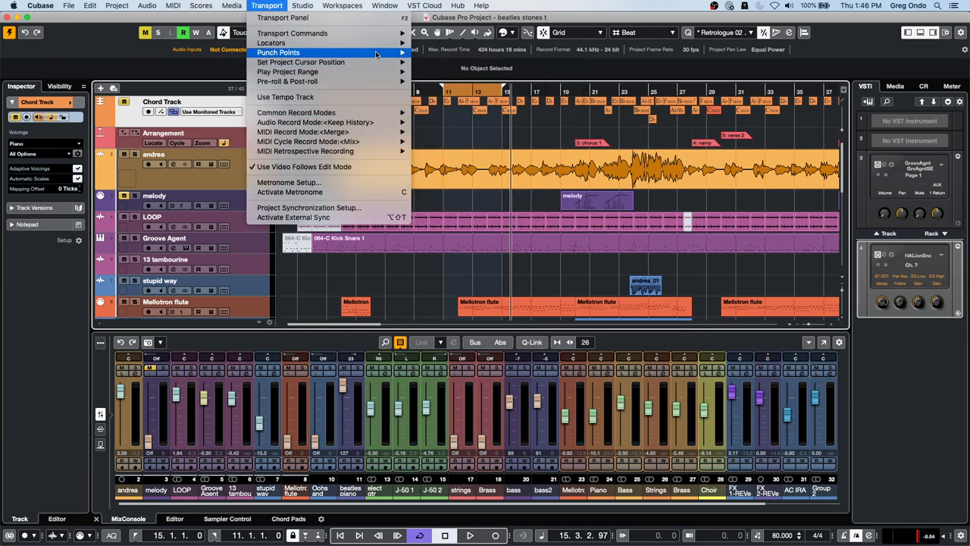
pyautogui.moveTo(375, 44)
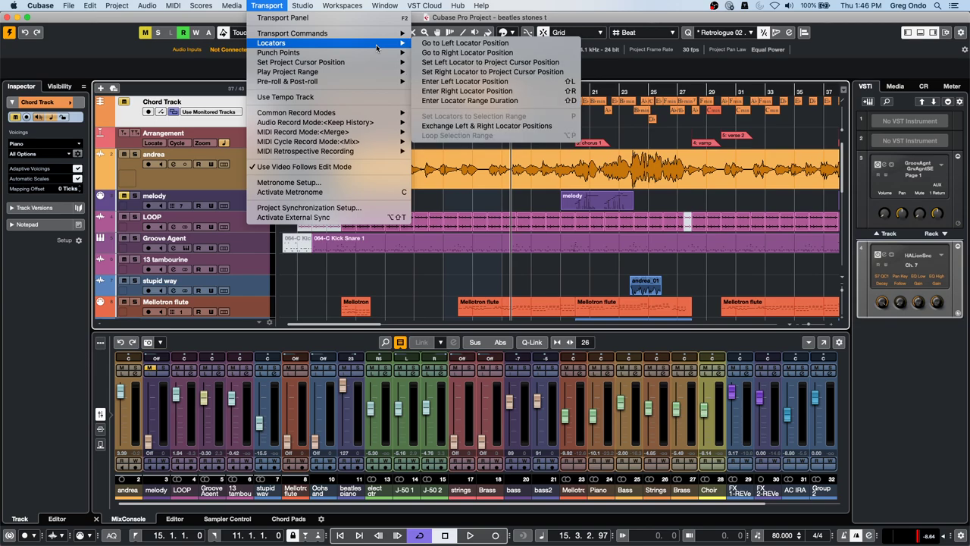
pyautogui.click(519, 126)
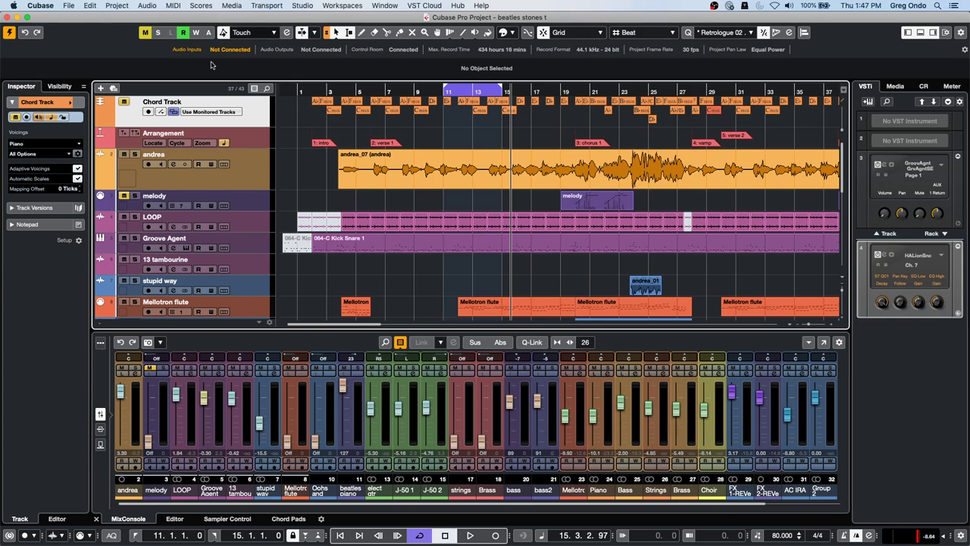
# - Add one stereo instrument track with No VST Instrument assigned below the Chord Track
pyautogui.rightClick(234, 126)
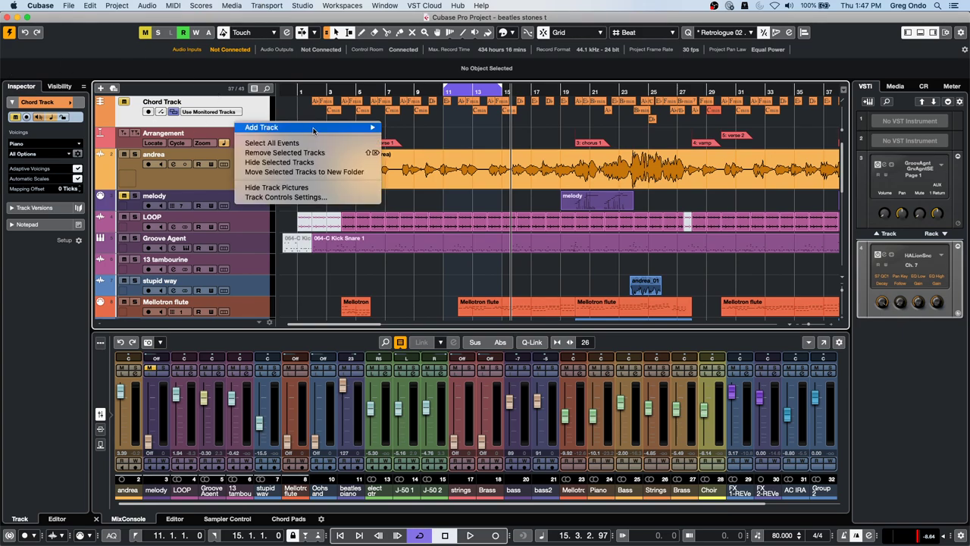
pyautogui.moveTo(250, 127)
pyautogui.click(479, 140)
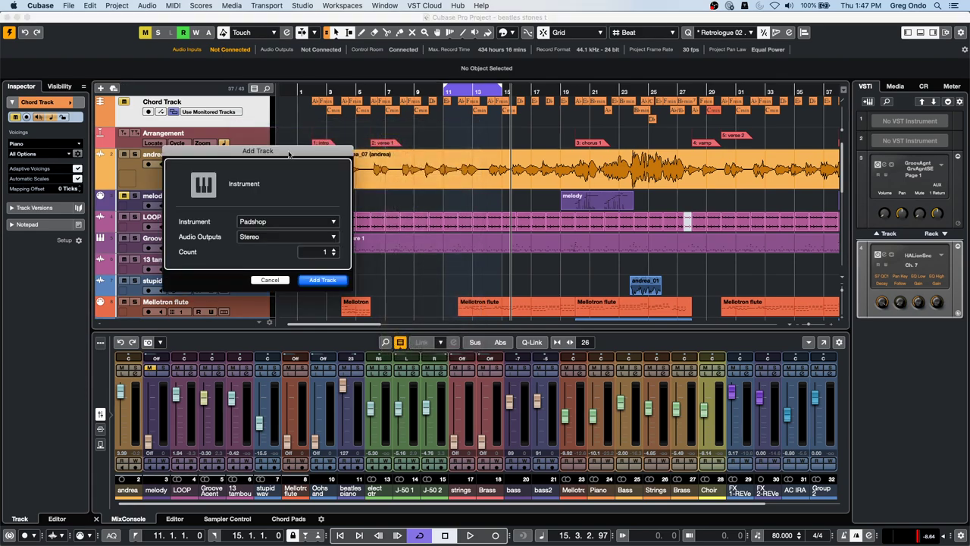
pyautogui.click(294, 222)
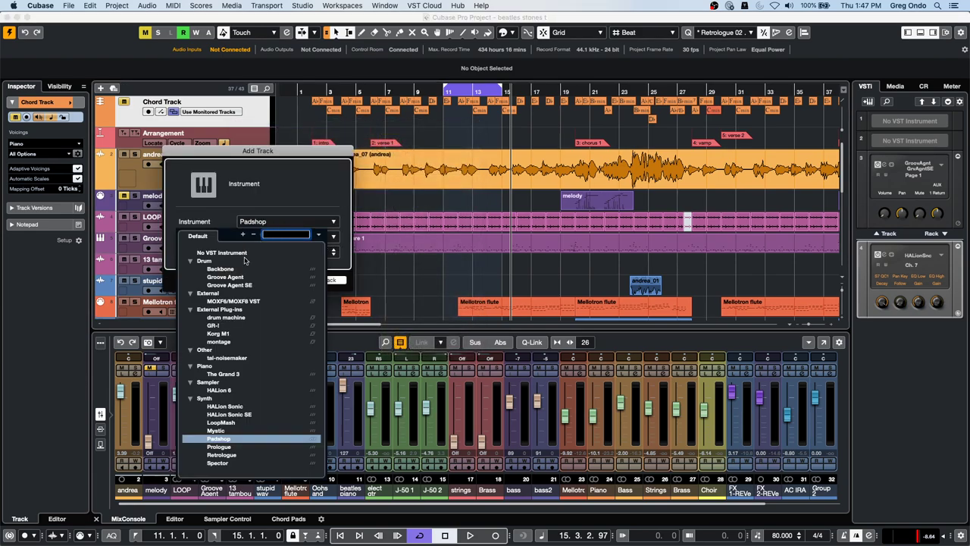
pyautogui.click(247, 253)
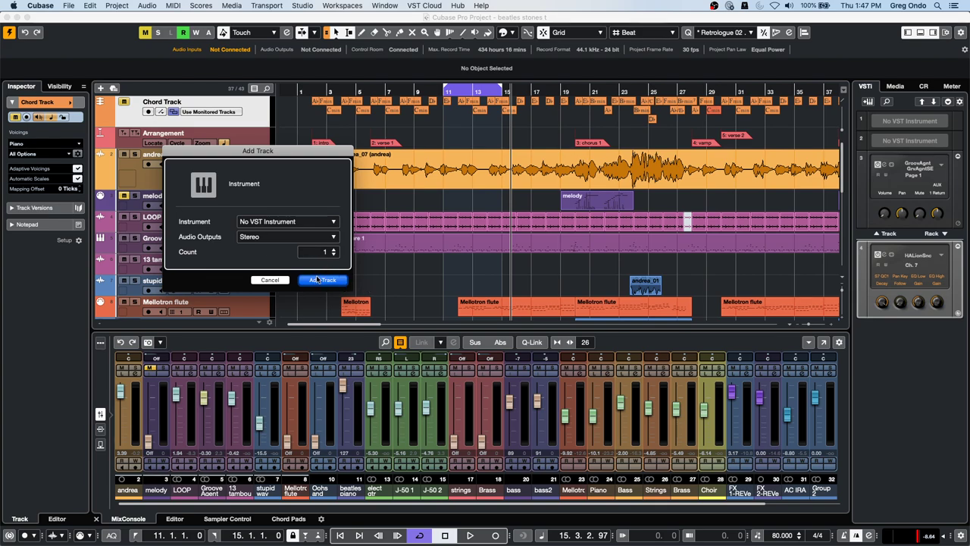
pyautogui.click(322, 280)
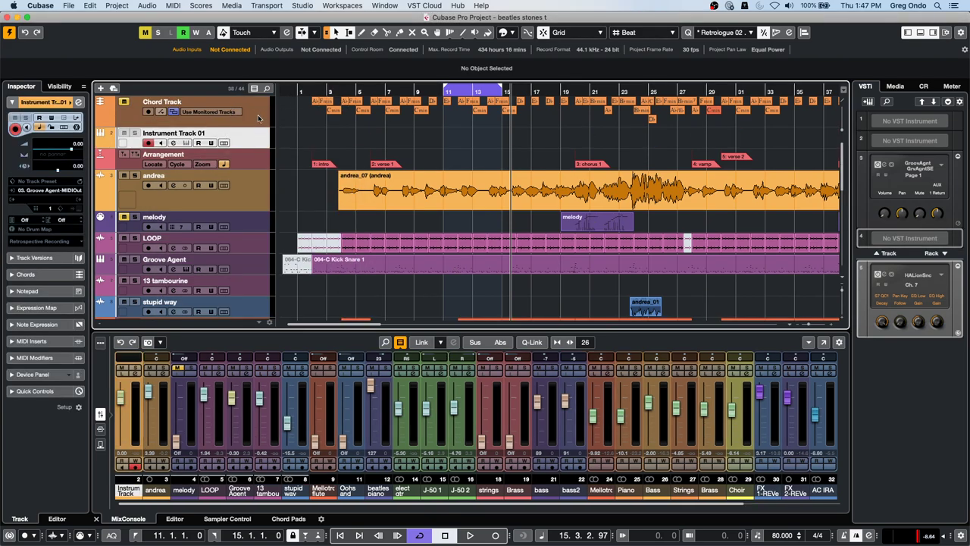
# - Make the Chord Track taller and copy its chords from bar 2 up to bar 6 onto Instrument Track 01 as MIDI parts
pyautogui.click(253, 118)
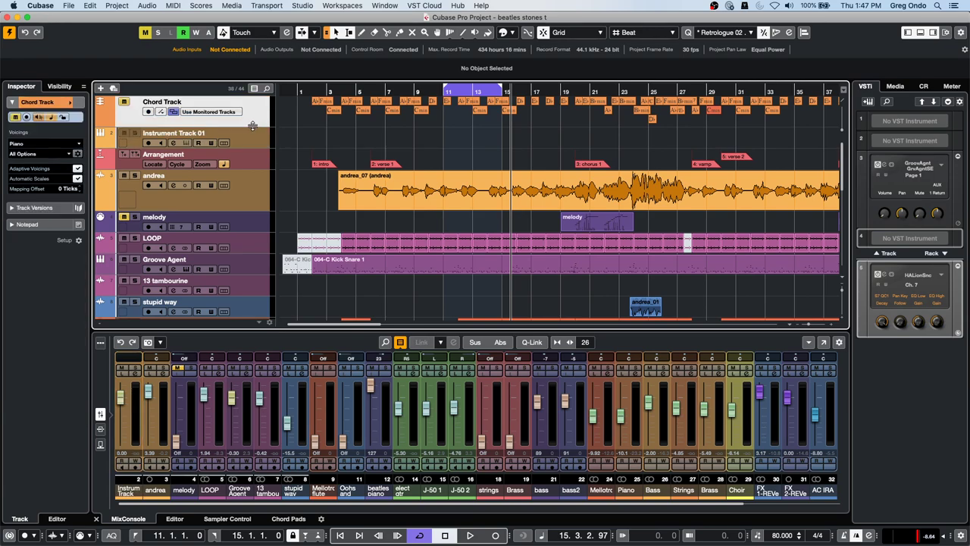
pyautogui.moveTo(253, 126); pyautogui.dragTo(253, 147)
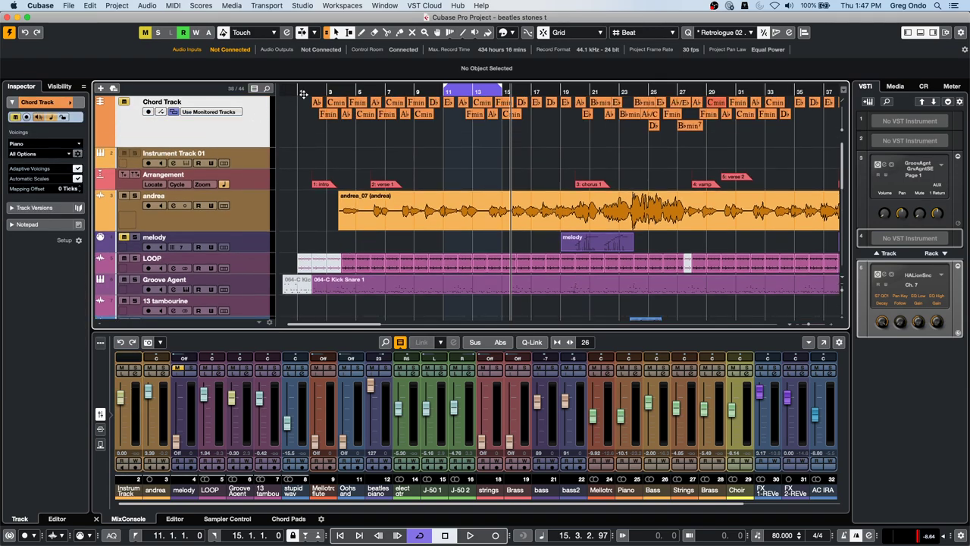
pyautogui.moveTo(302, 93); pyautogui.dragTo(300, 151)
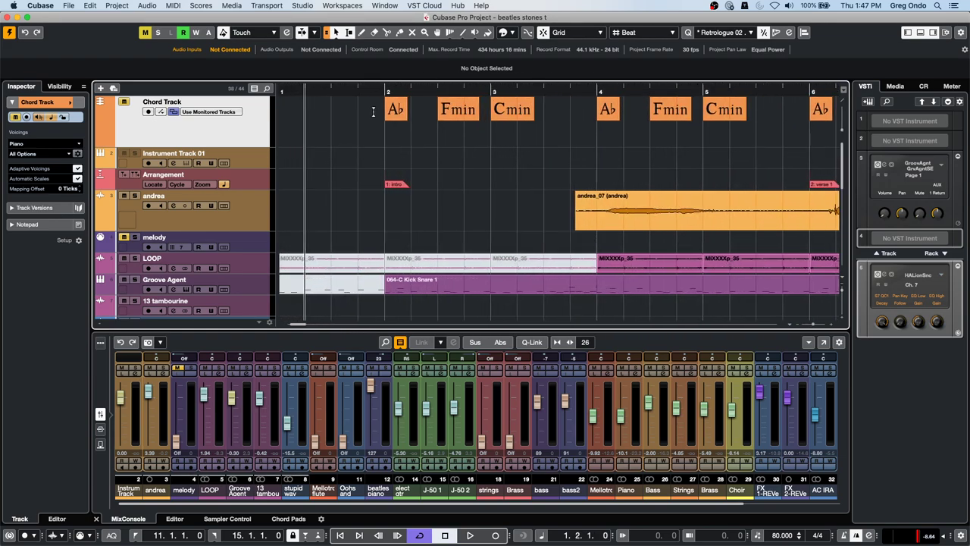
pyautogui.moveTo(372, 112)
pyautogui.mouseDown()
pyautogui.moveTo(732, 131)
pyautogui.moveTo(750, 110)
pyautogui.mouseUp()
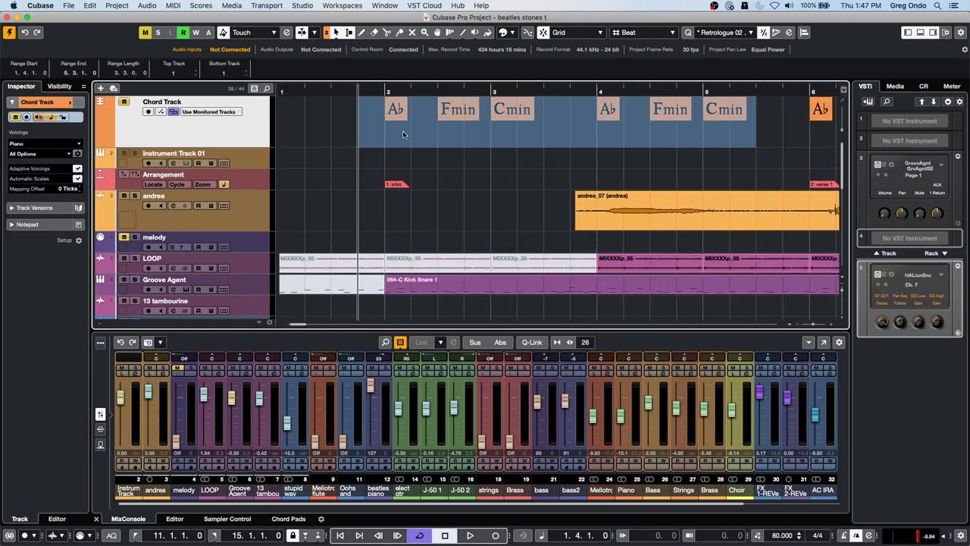
pyautogui.click(384, 133)
pyautogui.moveTo(385, 128); pyautogui.dragTo(559, 140)
pyautogui.moveTo(394, 111); pyautogui.dragTo(395, 151)
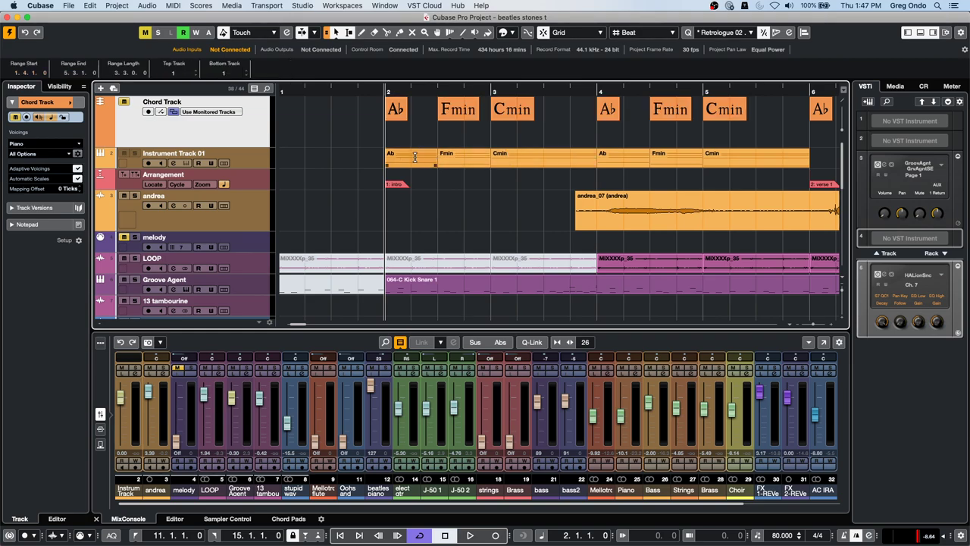
# - Open the Ab part in the lower-zone editor and glue it with all following chord parts on Instrument Track 01
pyautogui.doubleClick(415, 157)
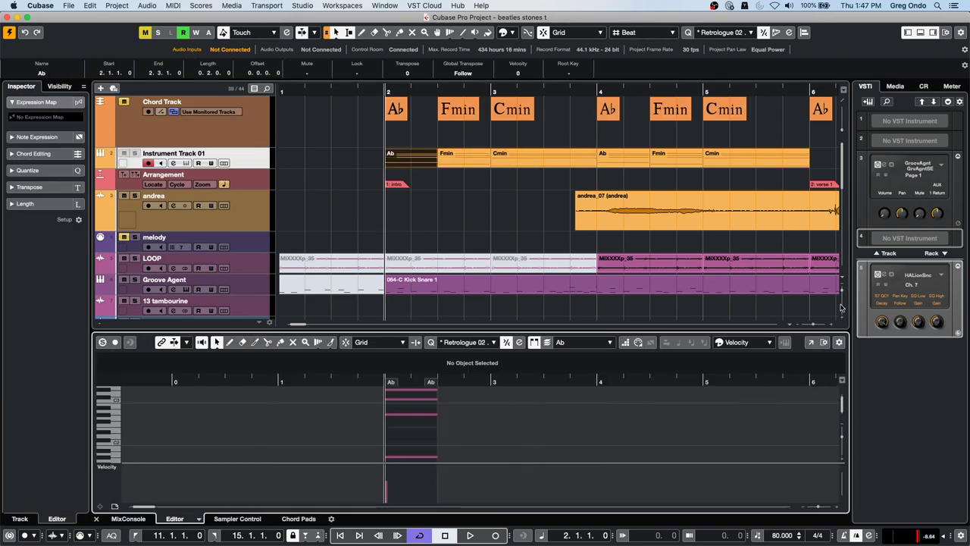
pyautogui.rightClick(416, 167)
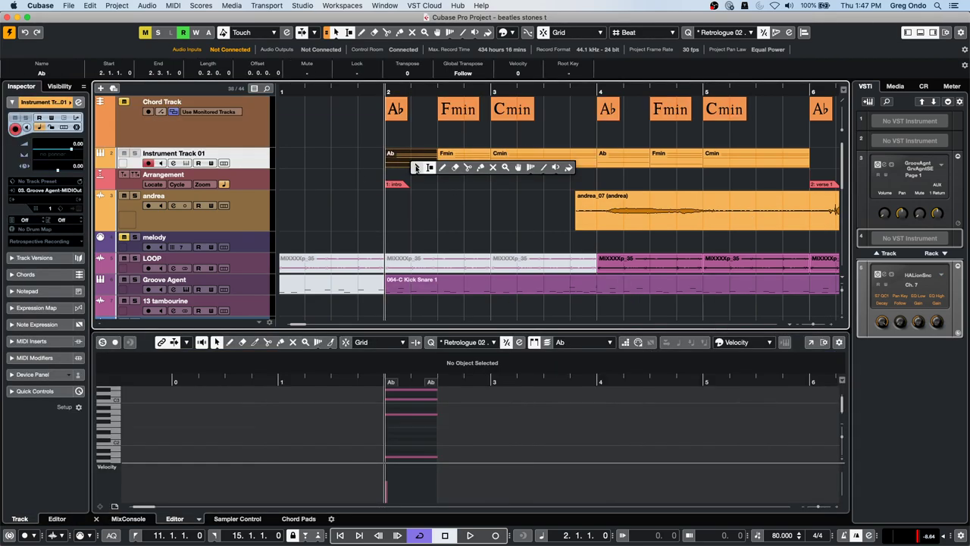
pyautogui.click(480, 166)
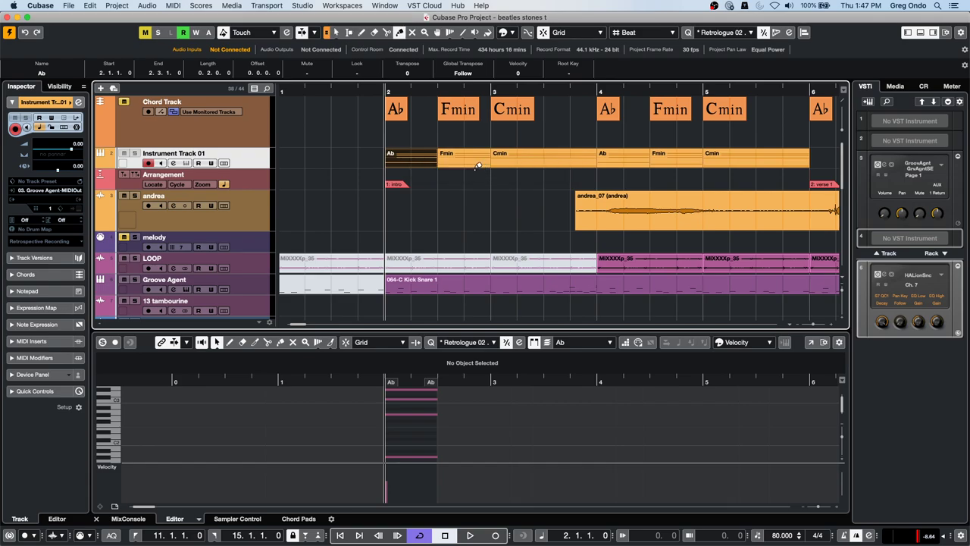
pyautogui.click(431, 159)
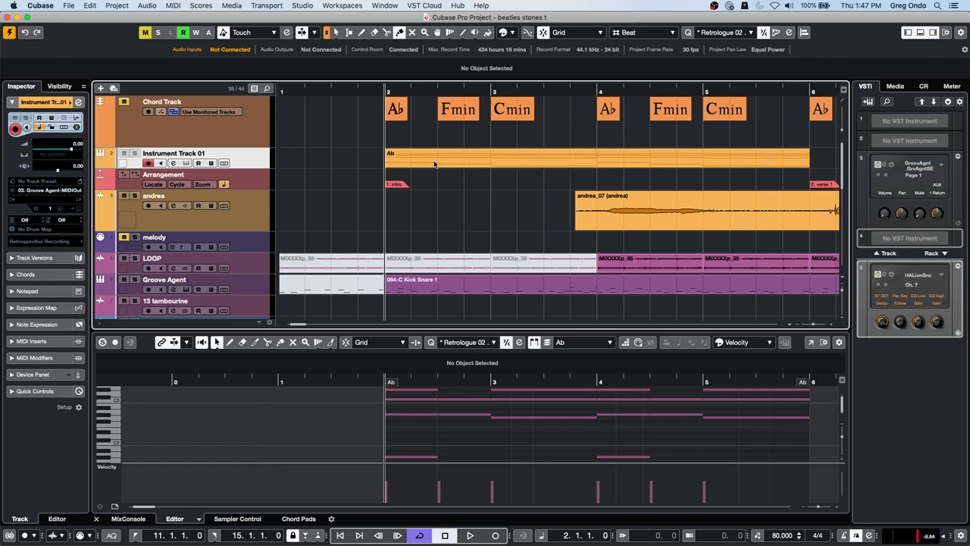
# - Select the Ab part on Instrument Track 01 and color its notes in the lower-zone editor by Chord Track
pyautogui.press('1')
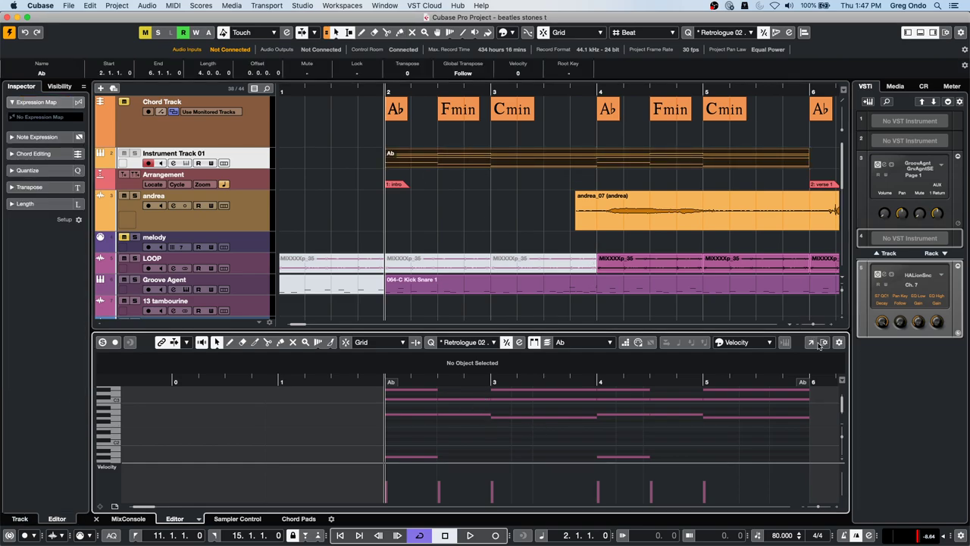
pyautogui.click(754, 343)
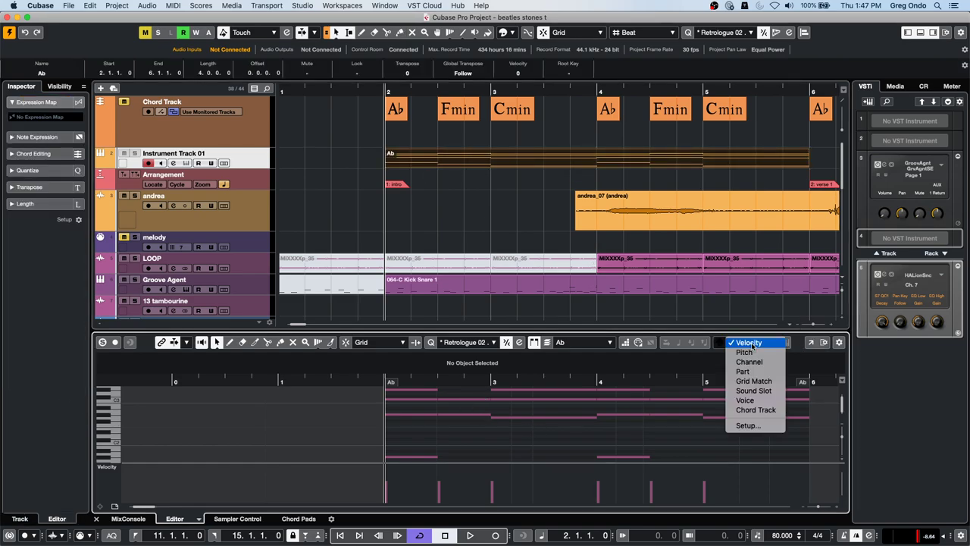
pyautogui.click(774, 410)
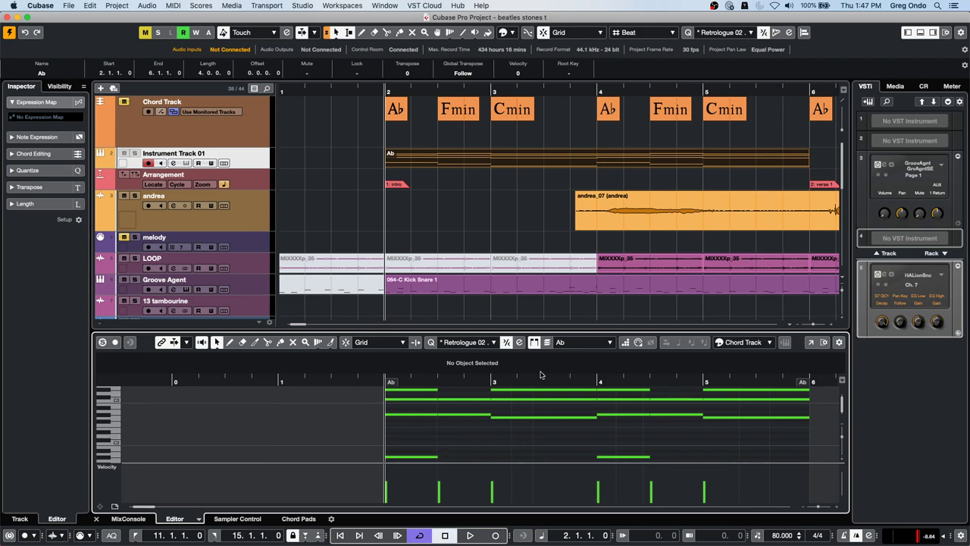
# - Raise the low G#1 note at bar 4 in semitone steps to A#1 and deselect it
pyautogui.click(606, 457)
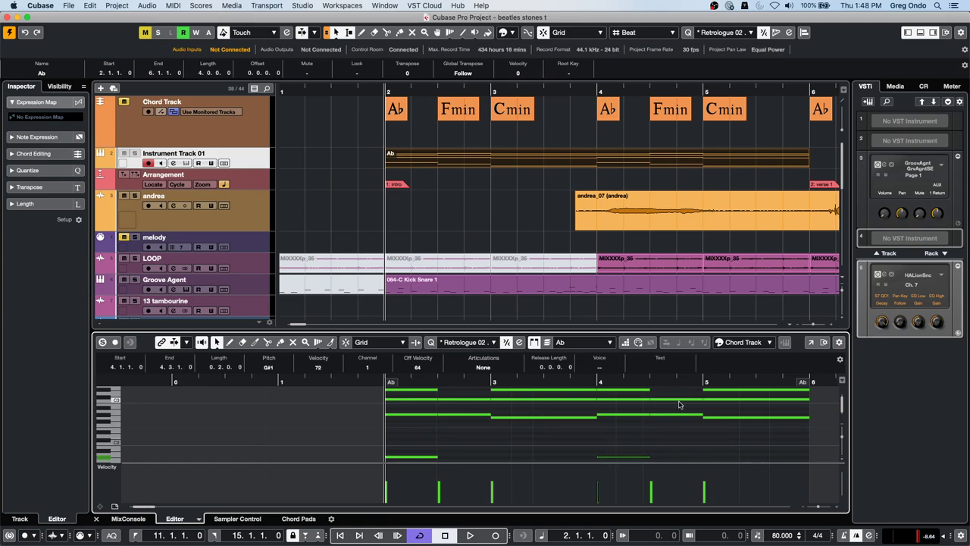
pyautogui.press('Up')
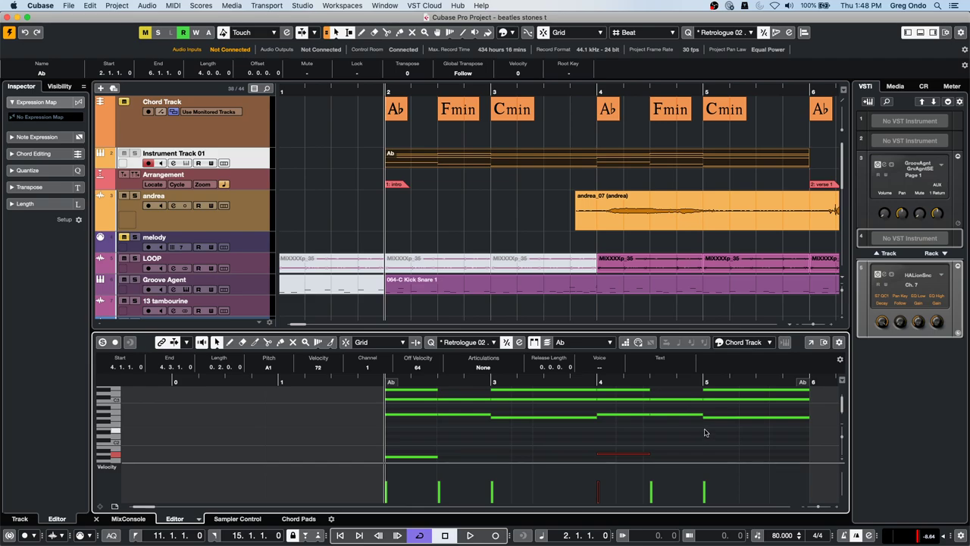
pyautogui.click(644, 432)
pyautogui.click(614, 454)
pyautogui.press('Up')
pyautogui.click(629, 445)
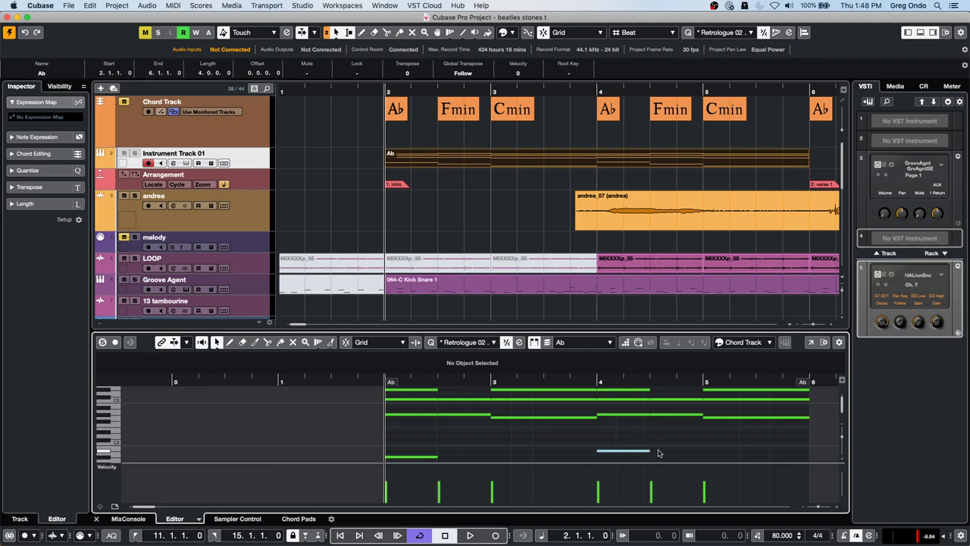
pyautogui.rightClick(617, 444)
pyautogui.click(550, 435)
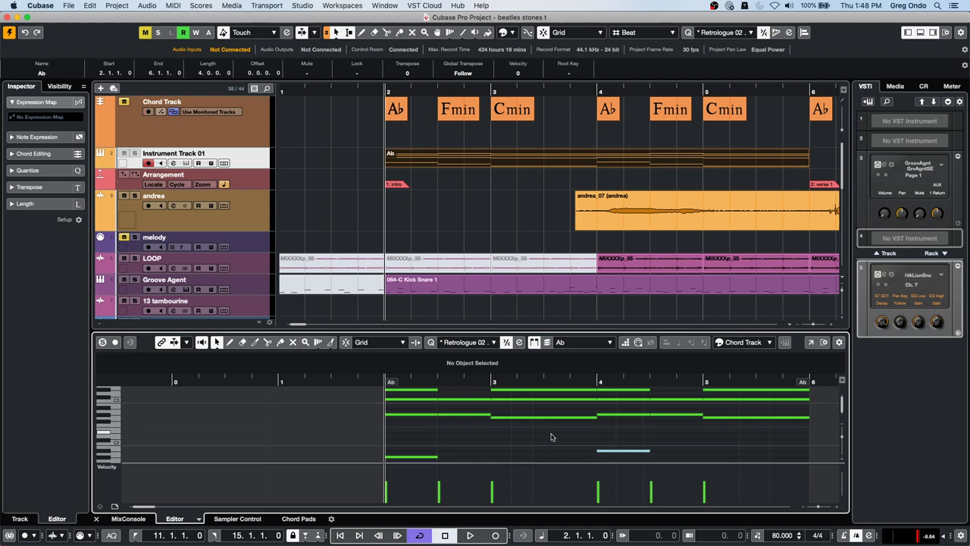
# - Transpose the low note at bar 4 up to C2 and deselect it
pyautogui.click(619, 451)
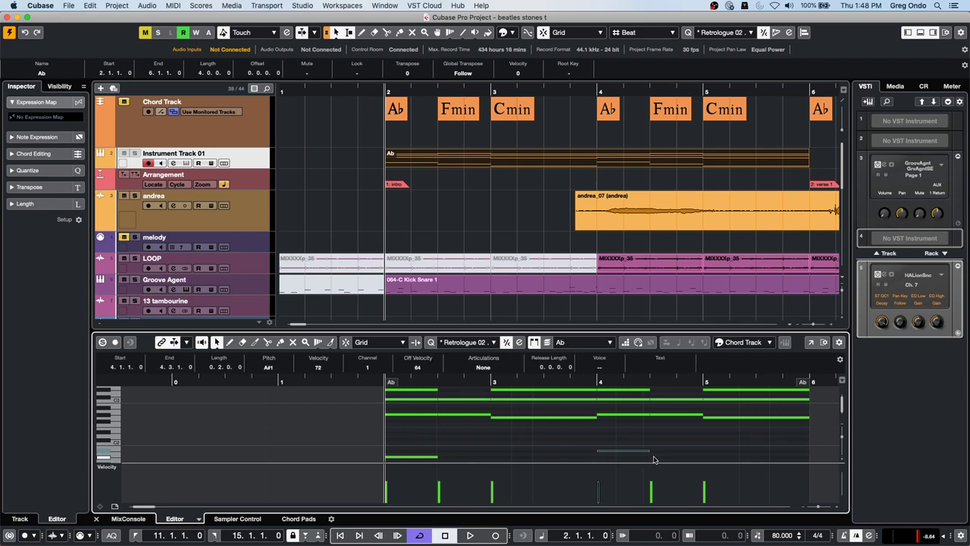
pyautogui.press('Up')
pyautogui.press('Up')
pyautogui.press('Up')
pyautogui.click(649, 450)
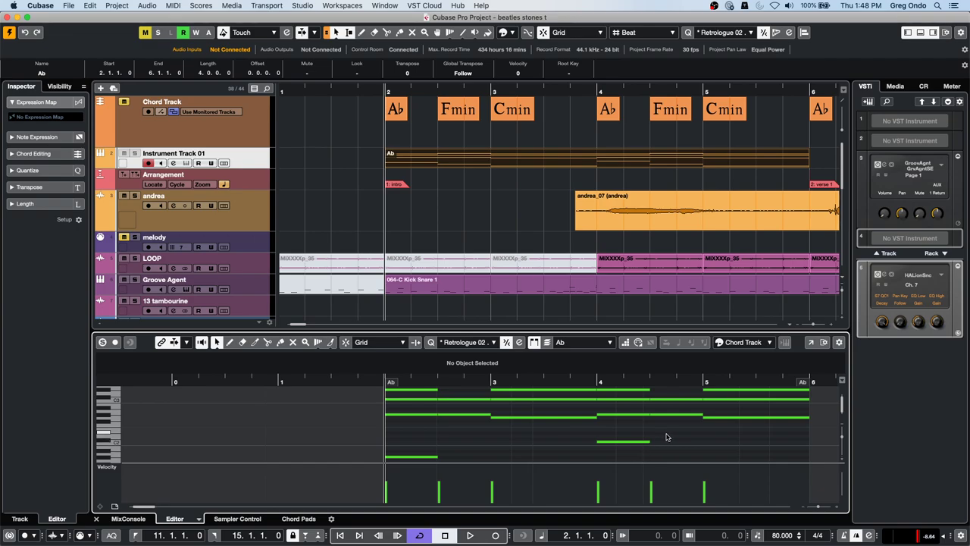
# - Lower the note at bar 4 by two semitones to A#1 and deselect it
pyautogui.click(637, 441)
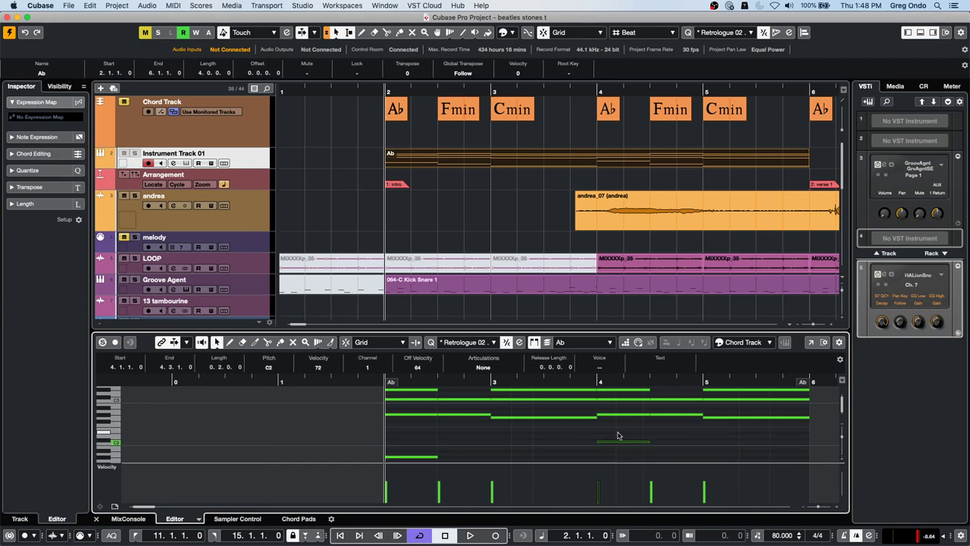
pyautogui.click(632, 431)
pyautogui.click(623, 441)
pyautogui.press('Down')
pyautogui.press('Down')
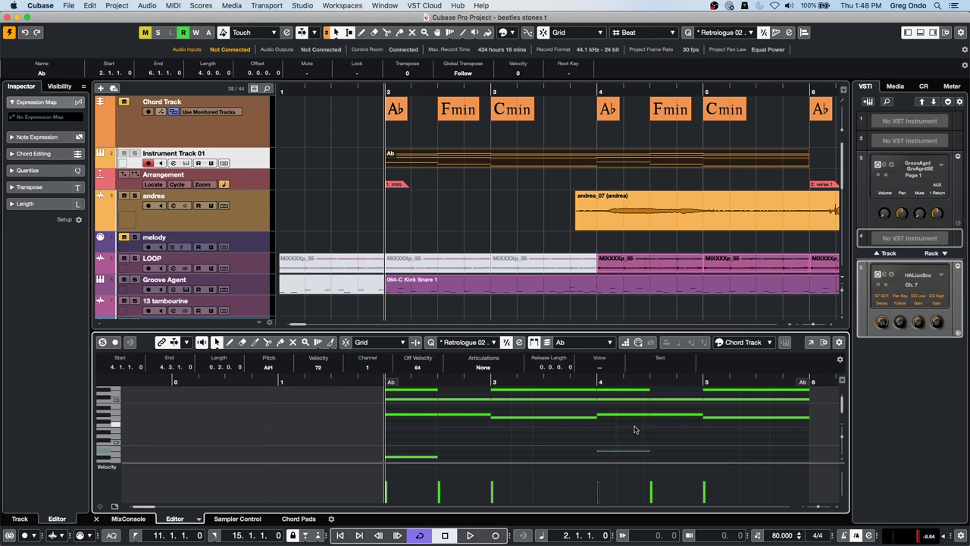
pyautogui.click(635, 428)
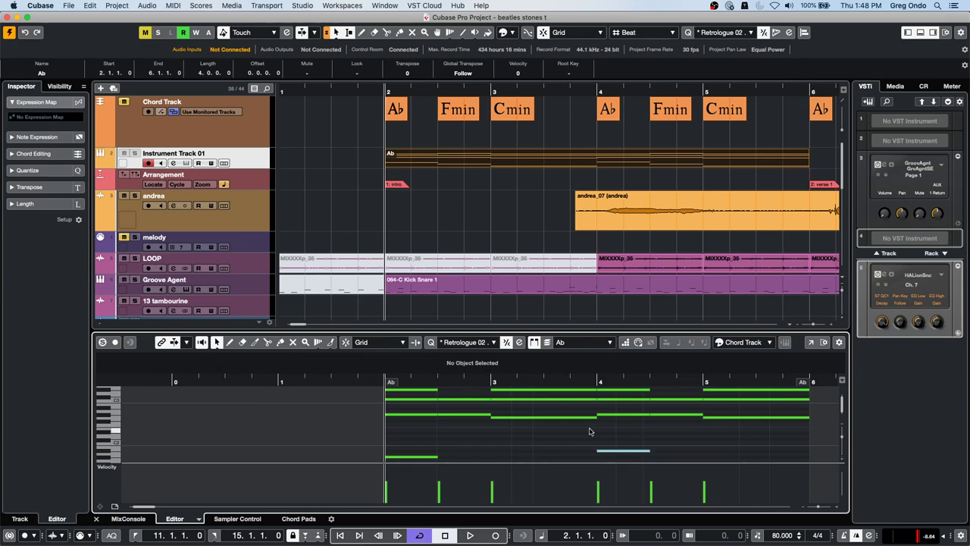
# - Examine the event color options and compare the bar 4 bass note's color with the neighbouring bass notes
pyautogui.click(762, 342)
pyautogui.click(767, 343)
pyautogui.click(606, 450)
pyautogui.scroll(-3, 606, 439)
pyautogui.scroll(2, 621, 447)
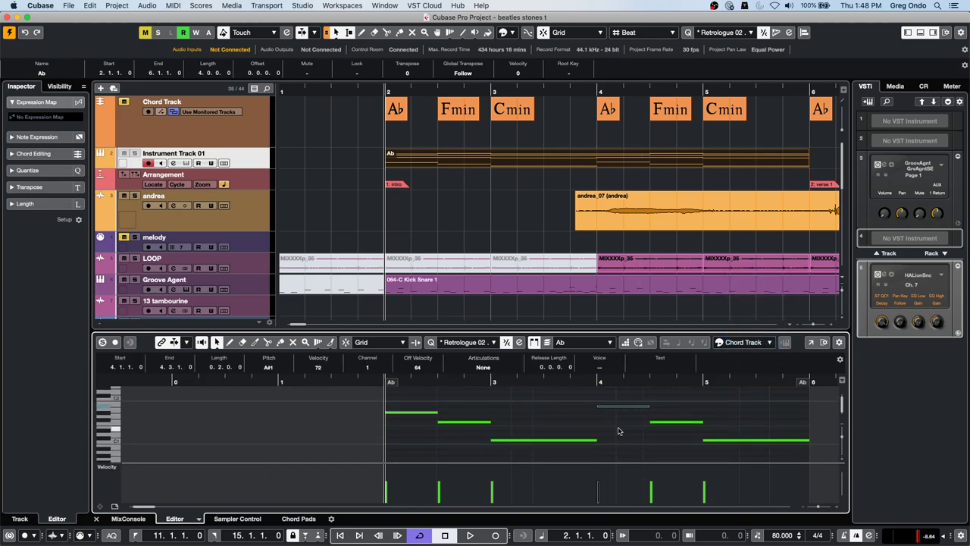
pyautogui.click(618, 423)
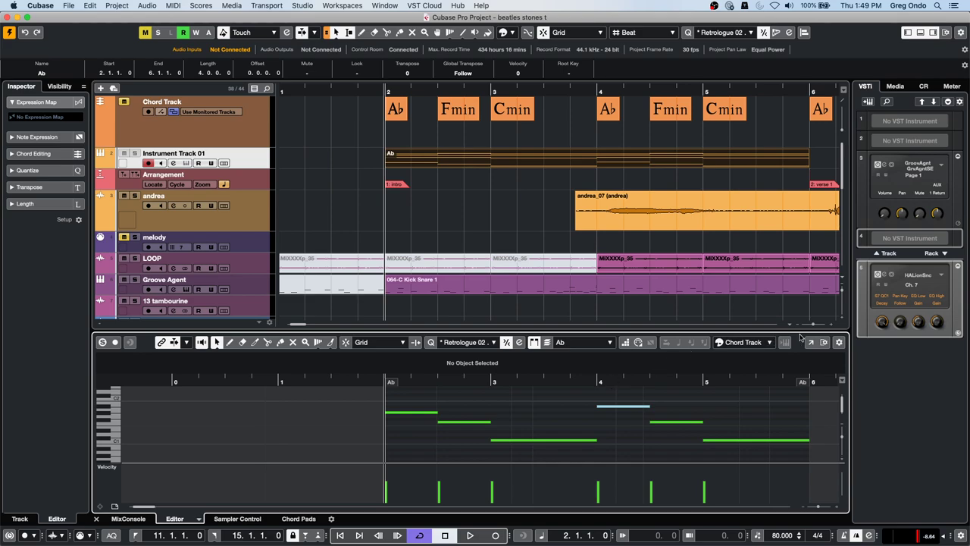
pyautogui.click(766, 344)
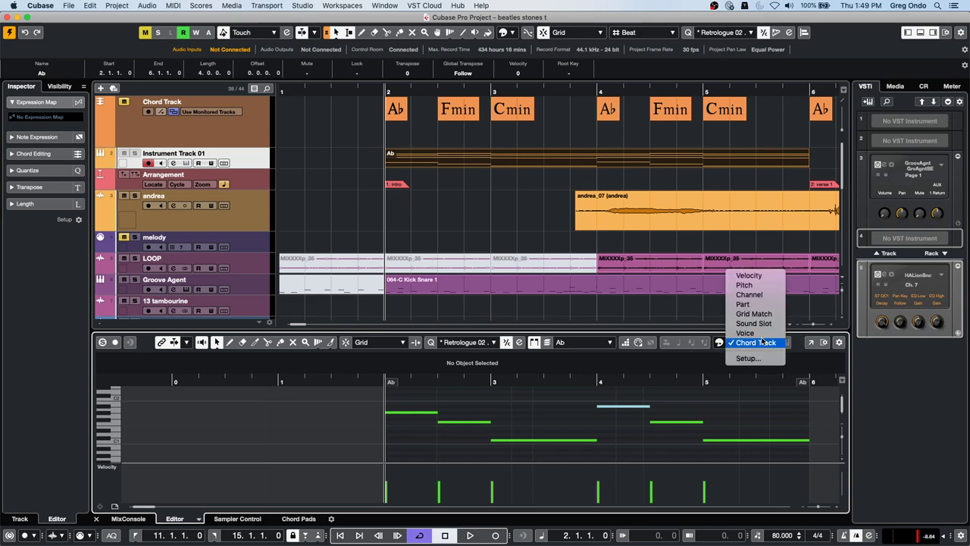
pyautogui.click(579, 403)
# - Check the pitches of the individual bass notes in bars 4 and 5 against the chords above
pyautogui.click(616, 407)
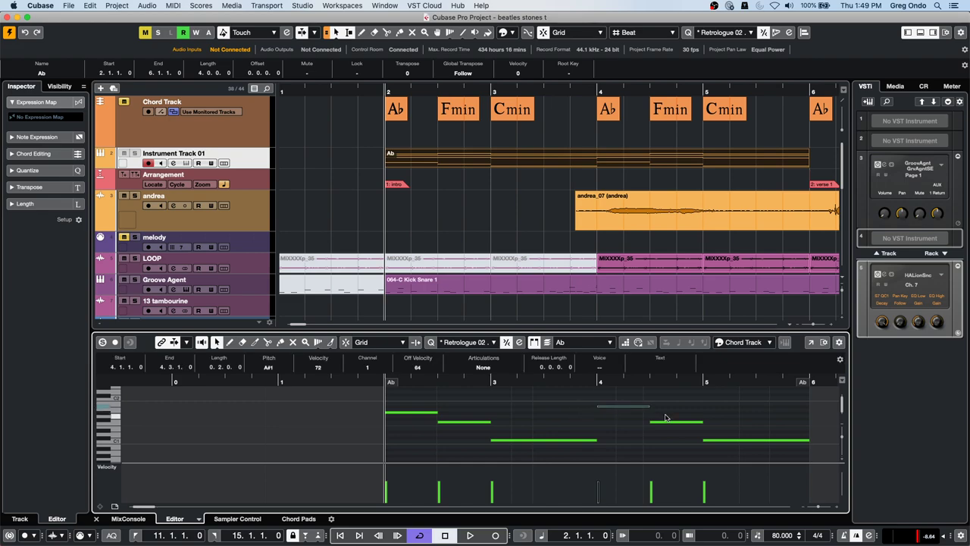
pyautogui.click(672, 422)
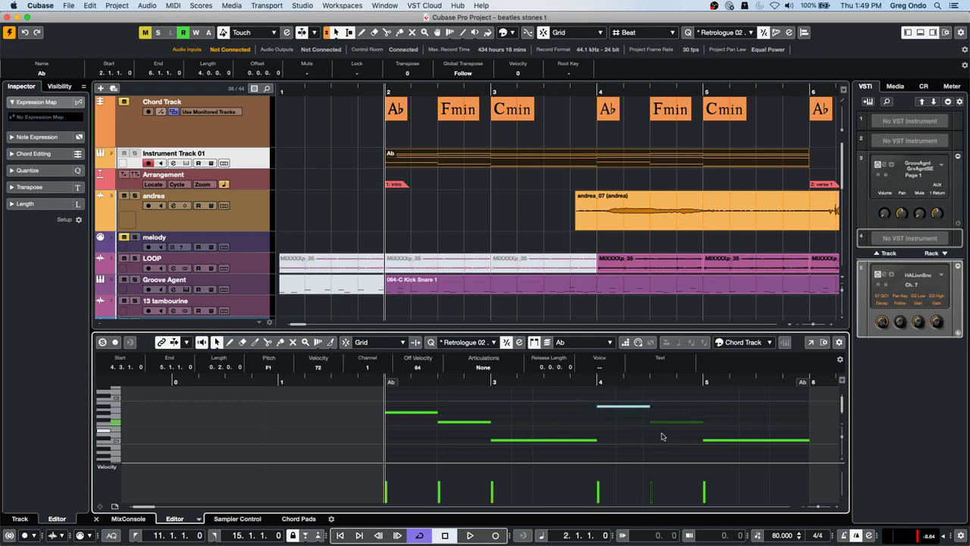
pyautogui.click(727, 440)
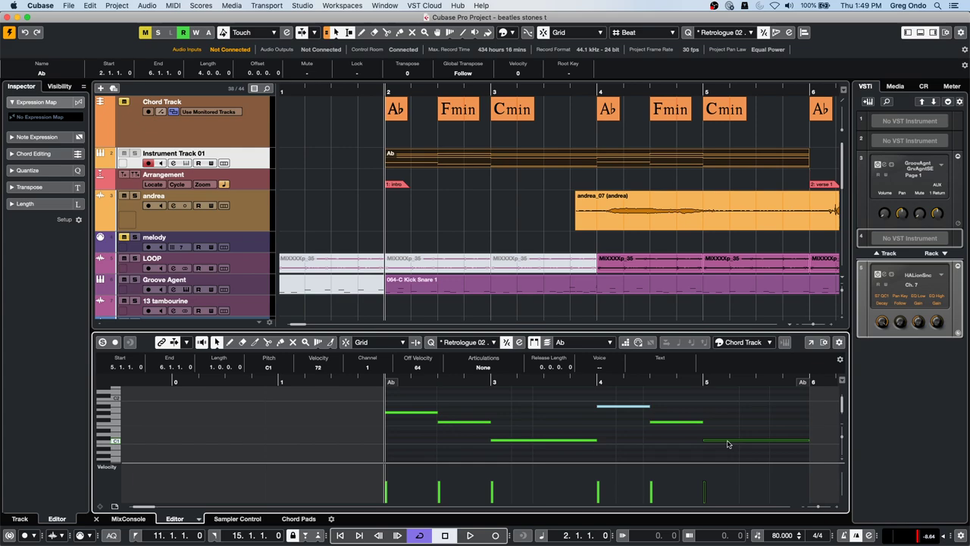
pyautogui.click(663, 422)
pyautogui.click(630, 407)
pyautogui.click(627, 409)
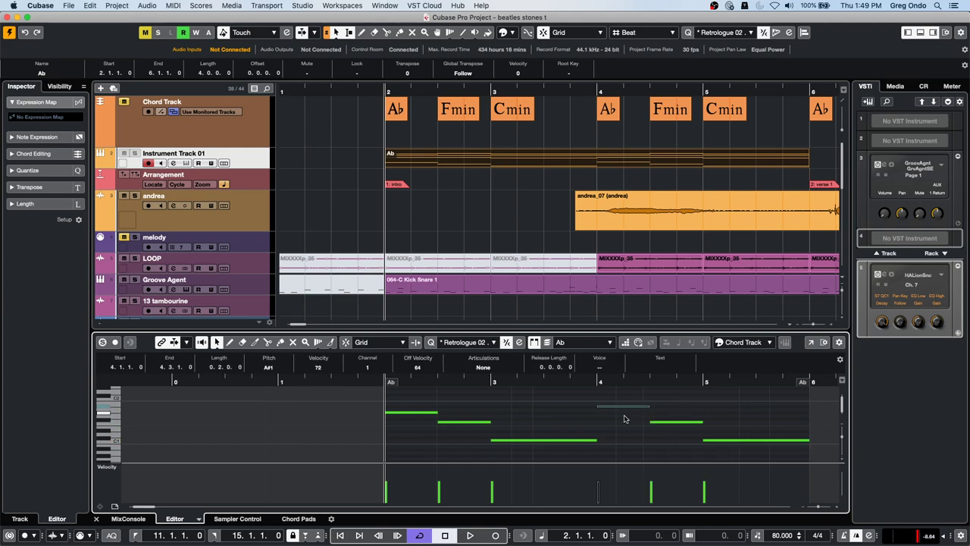
pyautogui.click(616, 417)
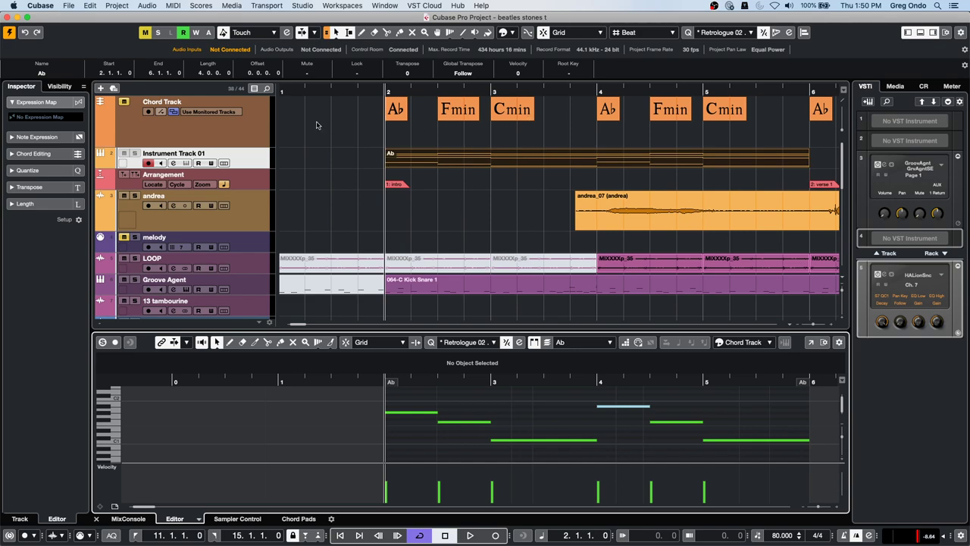
# - Look at the existing presets for saving the project as a template, and leave without saving one
pyautogui.click(69, 5)
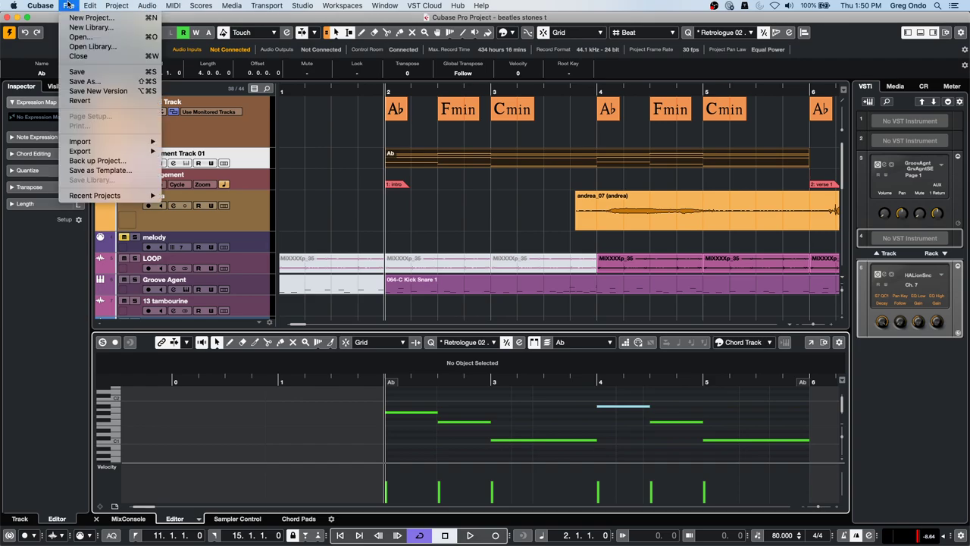
pyautogui.moveTo(91, 198)
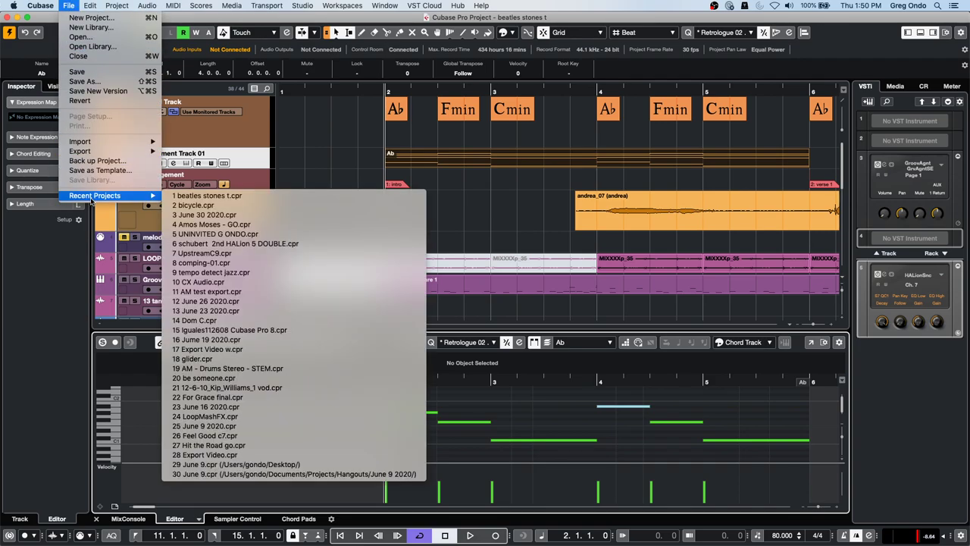
pyautogui.click(121, 172)
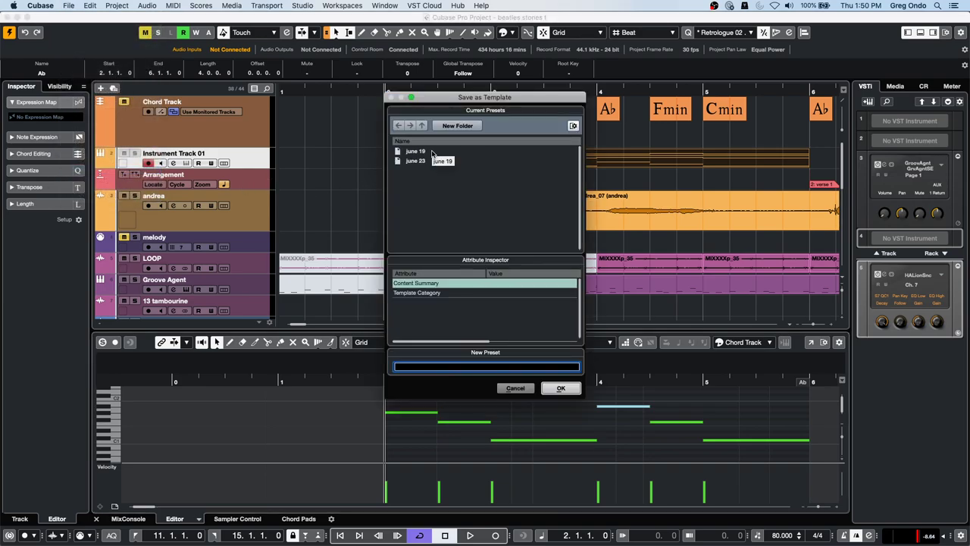
pyautogui.click(515, 387)
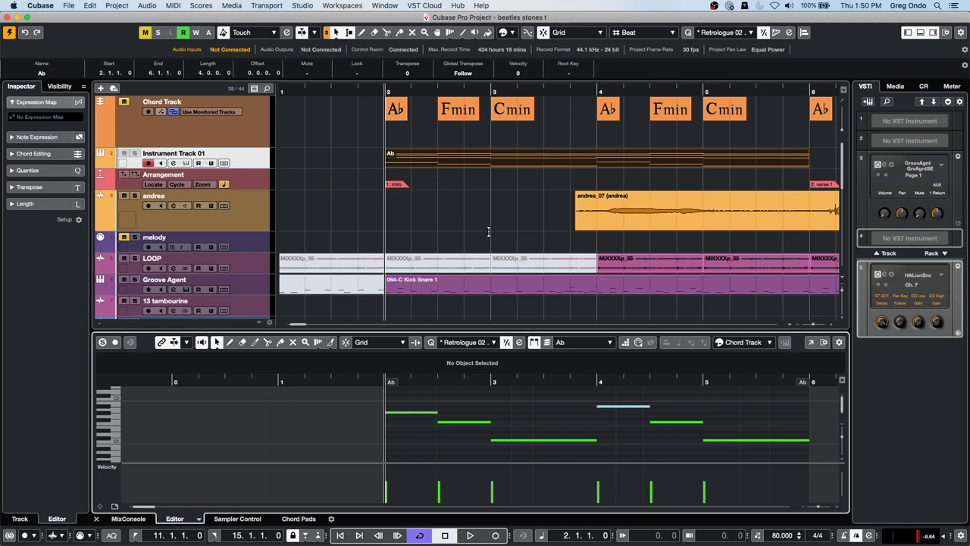
# - Open the recent project Amos Moses - GO.cpr and skip locating its missing bass audio files
pyautogui.click(412, 150)
pyautogui.moveTo(356, 91); pyautogui.dragTo(2, 56)
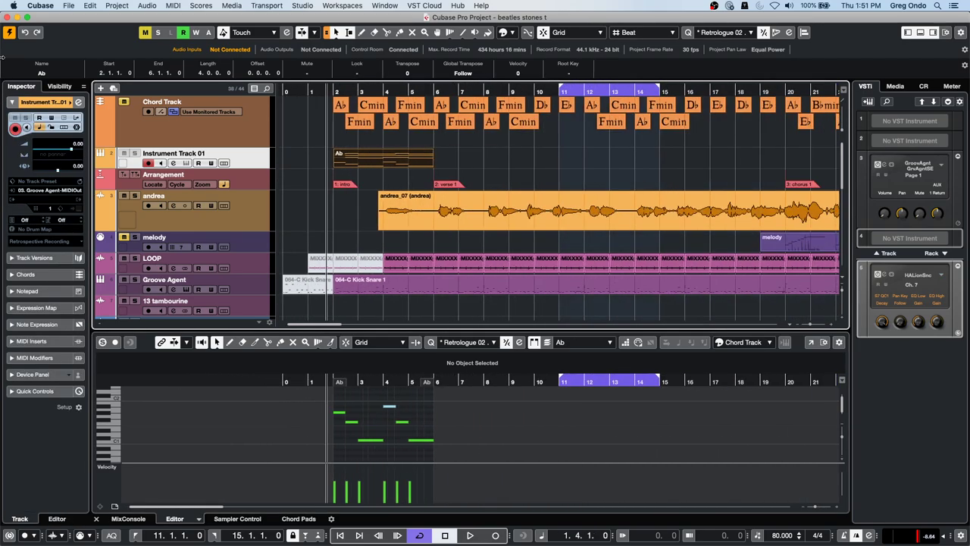
pyautogui.click(69, 6)
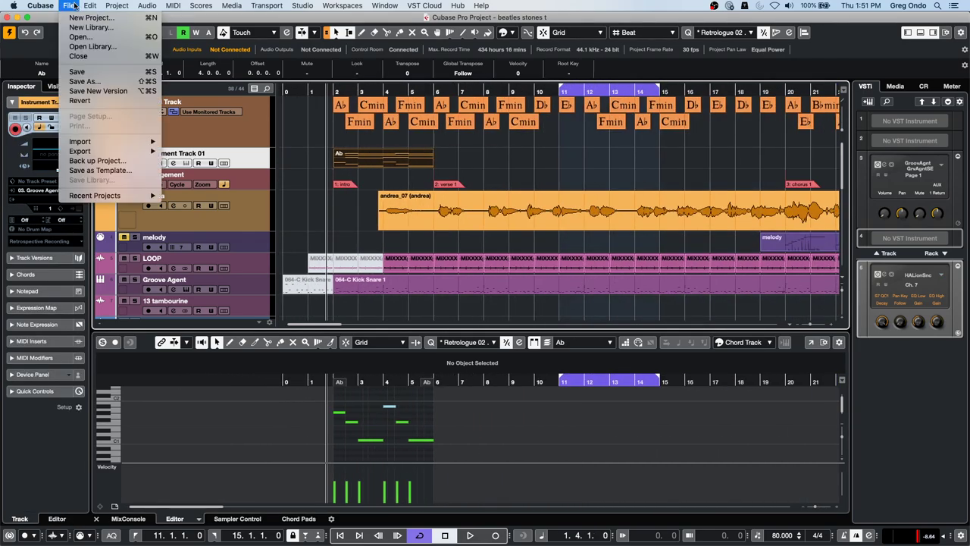
pyautogui.moveTo(102, 197)
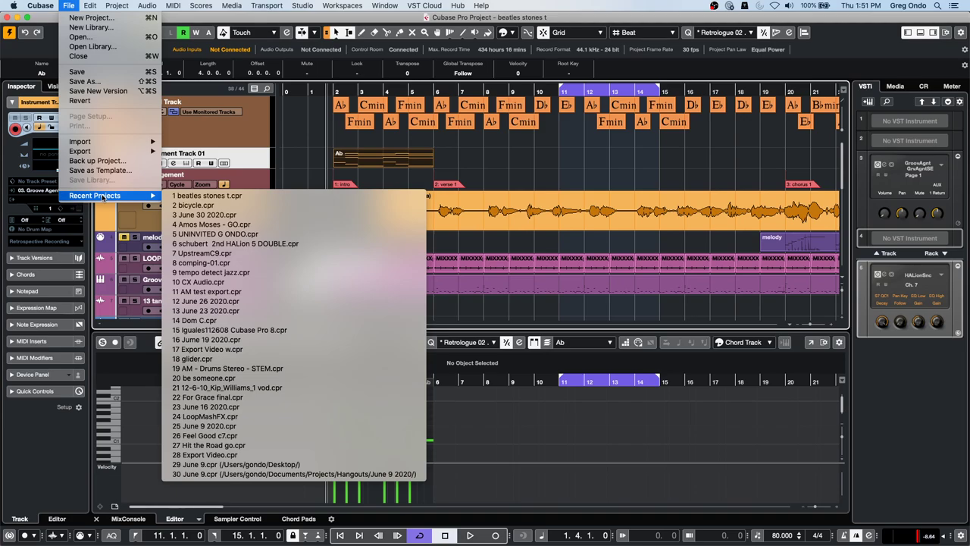
pyautogui.click(267, 216)
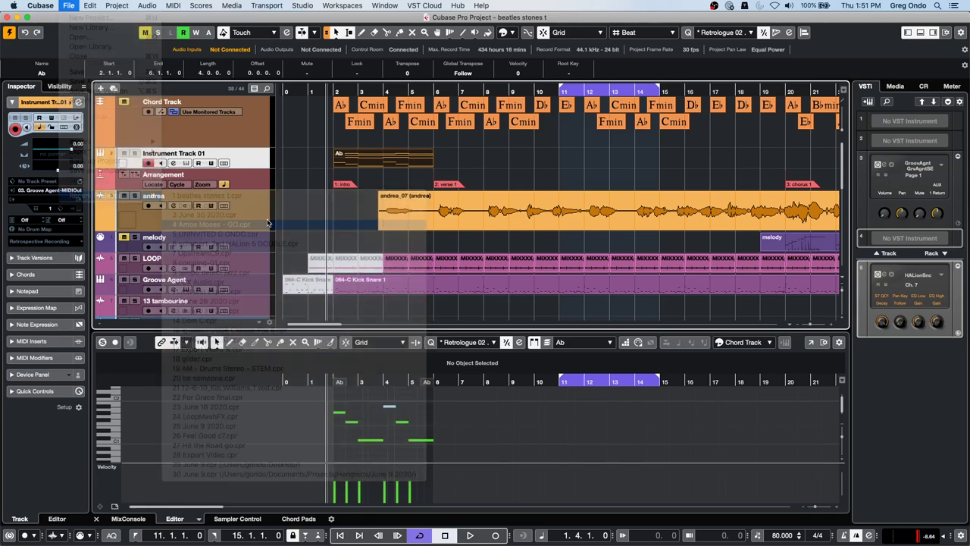
pyautogui.click(540, 190)
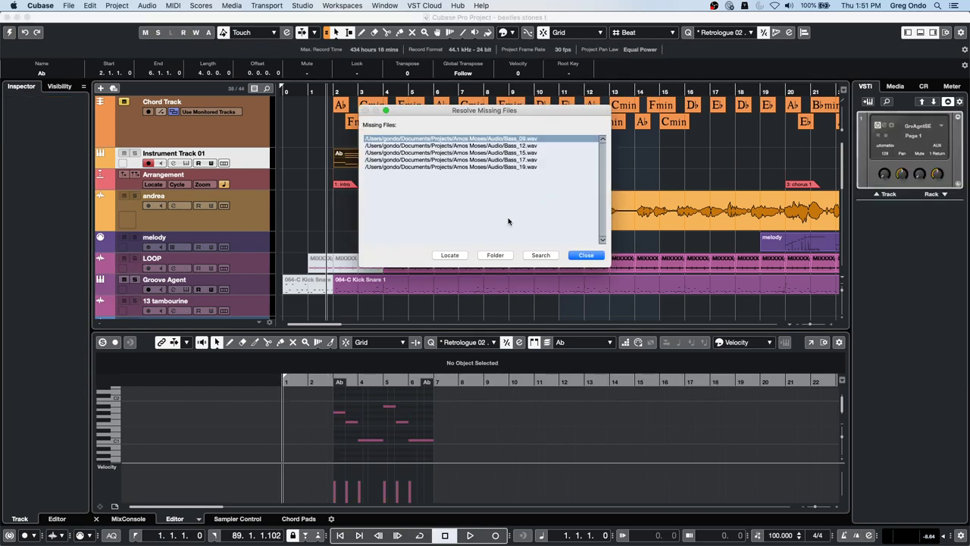
pyautogui.click(585, 256)
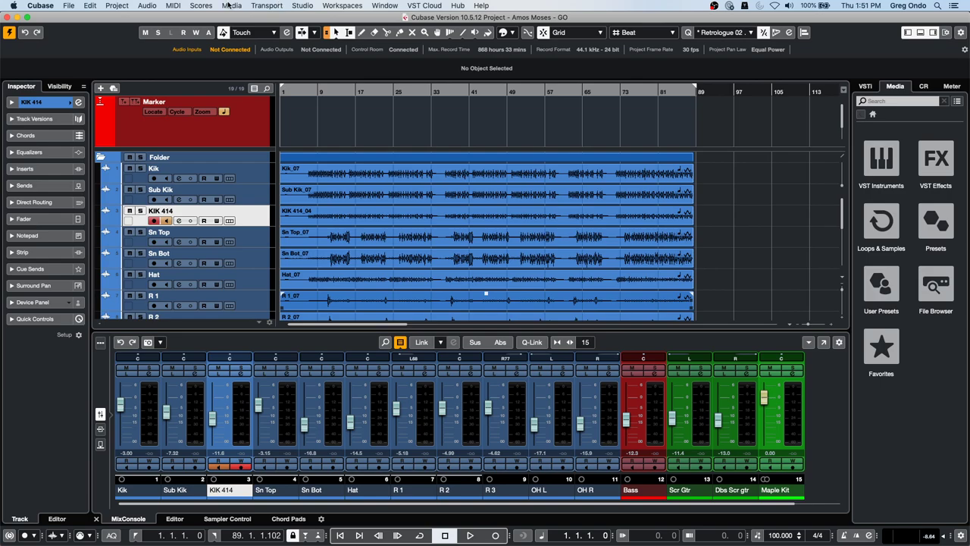
# - Check the Musical Mode settings of the project's audio files in the Pool, and close it
pyautogui.click(257, 6)
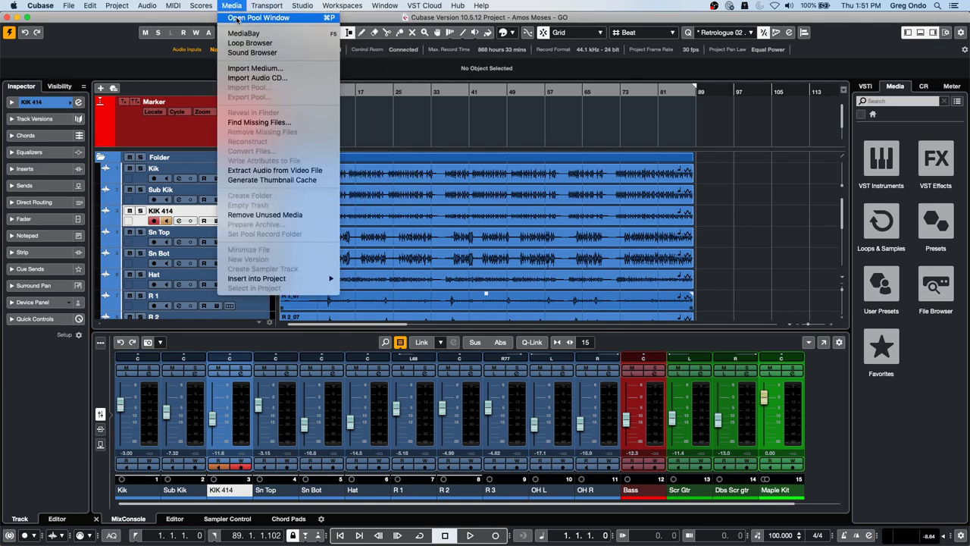
pyautogui.click(256, 18)
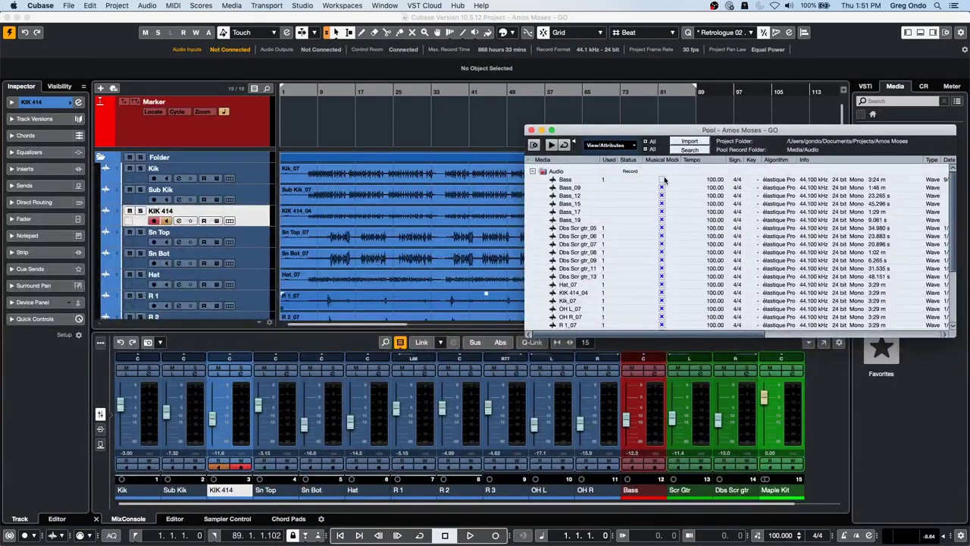
pyautogui.click(531, 130)
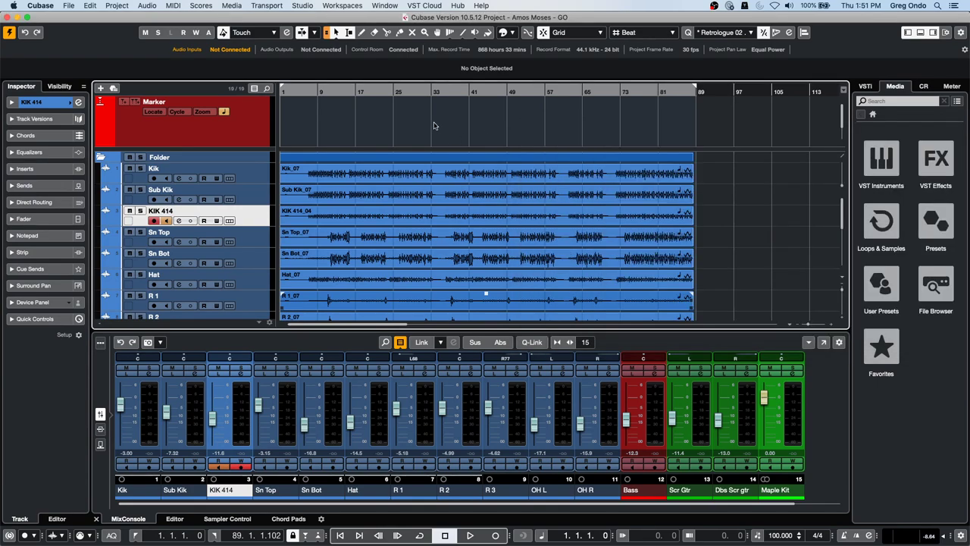
# - Play the project briefly from about bar 12 and stop playback
pyautogui.click(332, 95)
pyautogui.press('space')
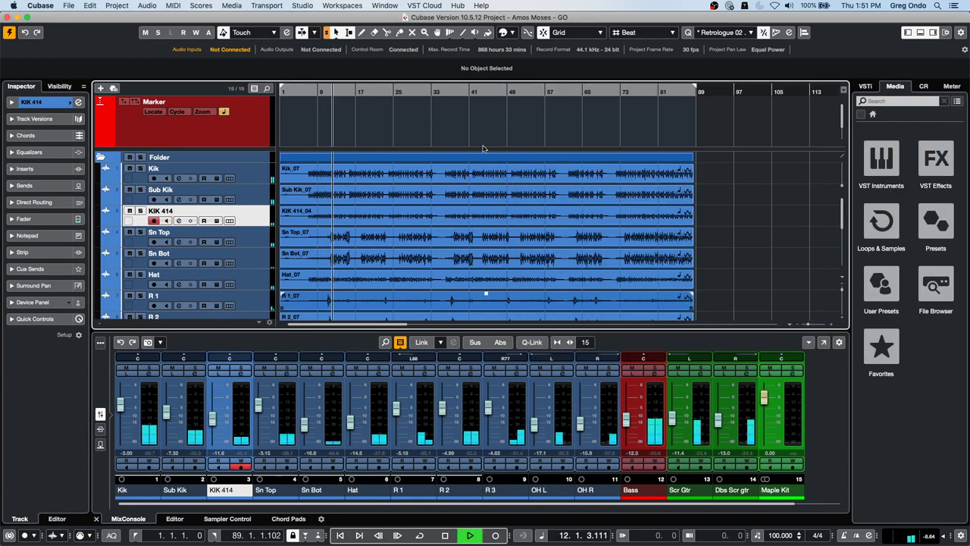
pyautogui.press('space')
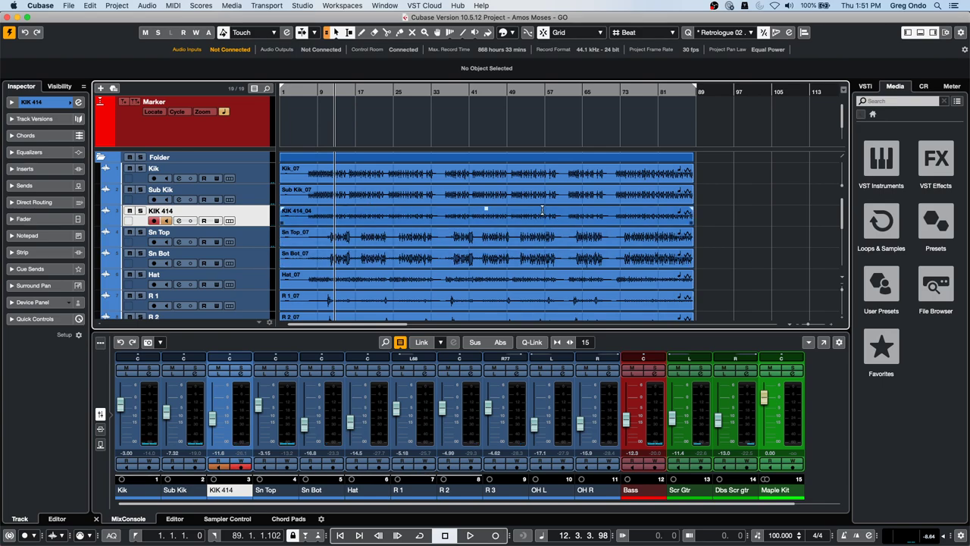
# - Select the events on the Bass, Scr Gtr and Dbs Scr gtr tracks and play the project from near its start
pyautogui.scroll(-6, 700, 252)
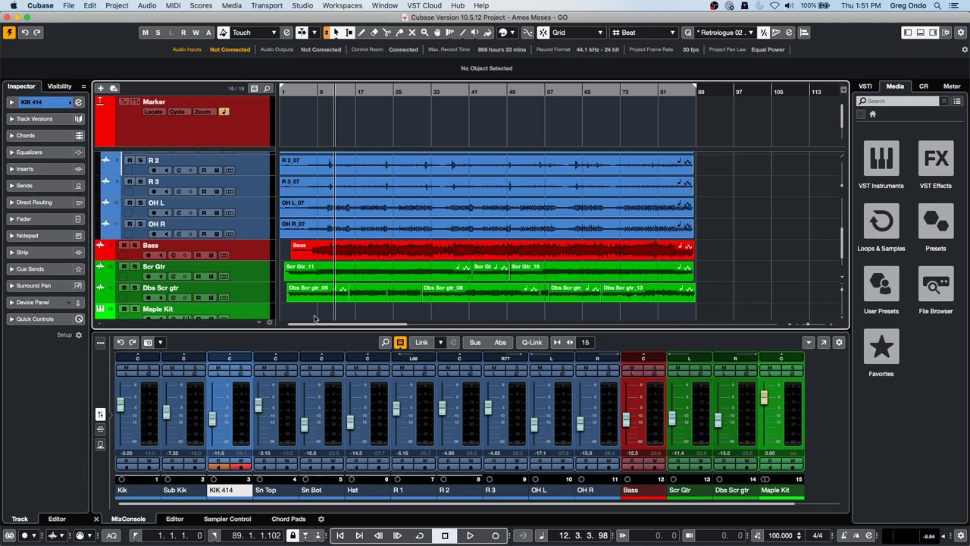
pyautogui.moveTo(314, 318); pyautogui.dragTo(702, 253)
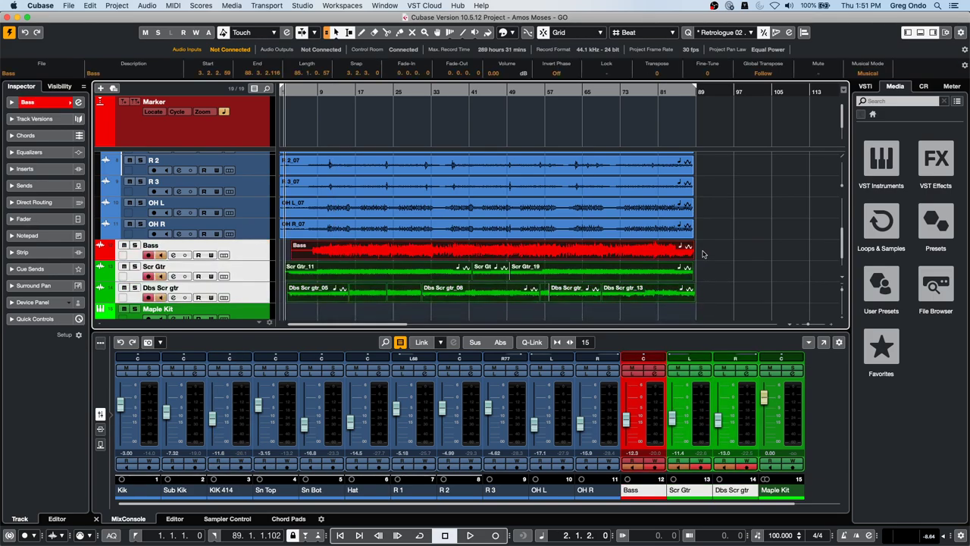
pyautogui.press('space')
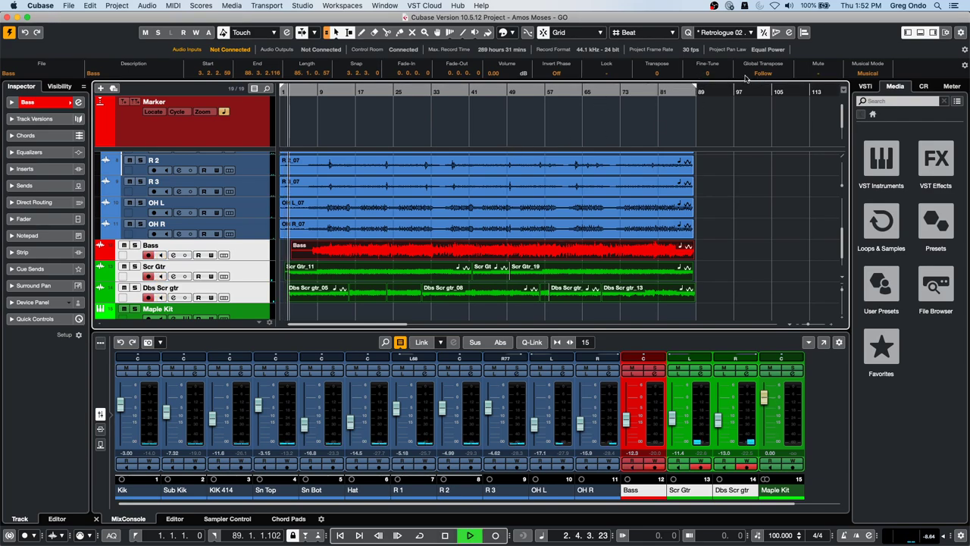
pyautogui.scroll(-1, 661, 73)
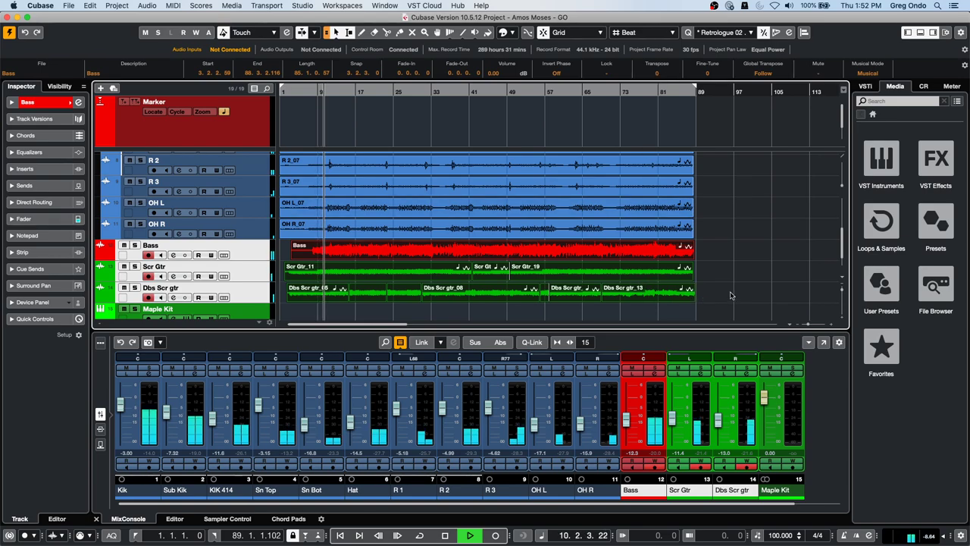
pyautogui.press('space')
# - Select all audio events on the drum, bass and guitar tracks, leaving the Maple Kit track out
pyautogui.click(356, 312)
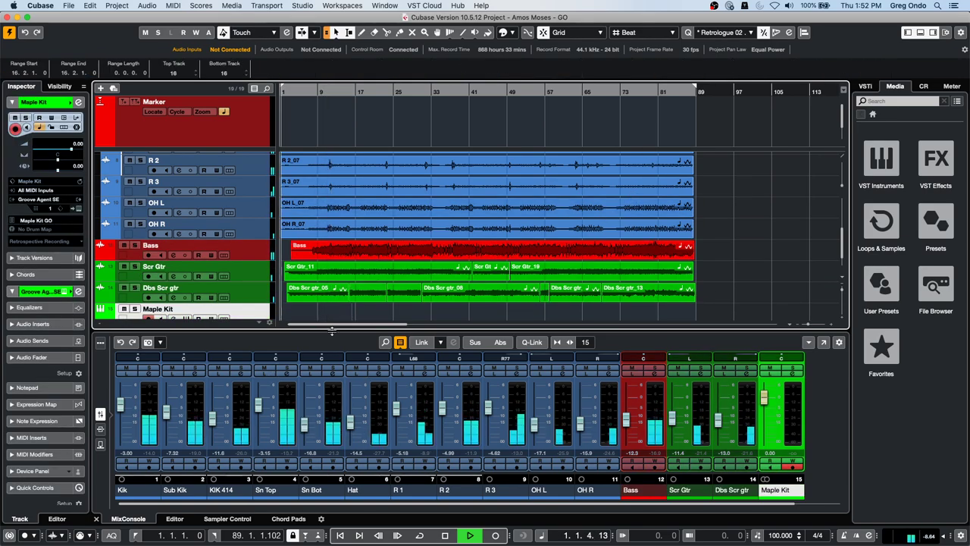
pyautogui.moveTo(312, 314); pyautogui.dragTo(682, 181)
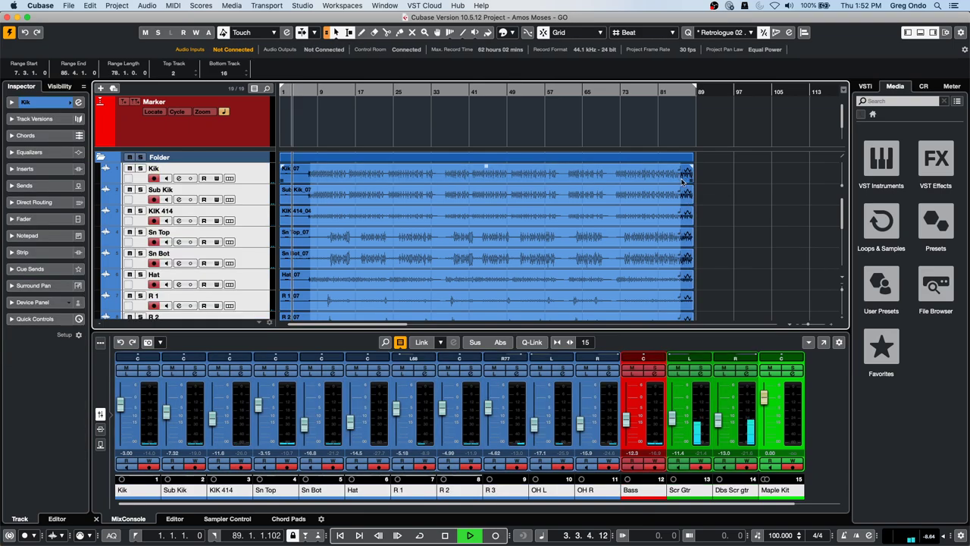
pyautogui.click(717, 182)
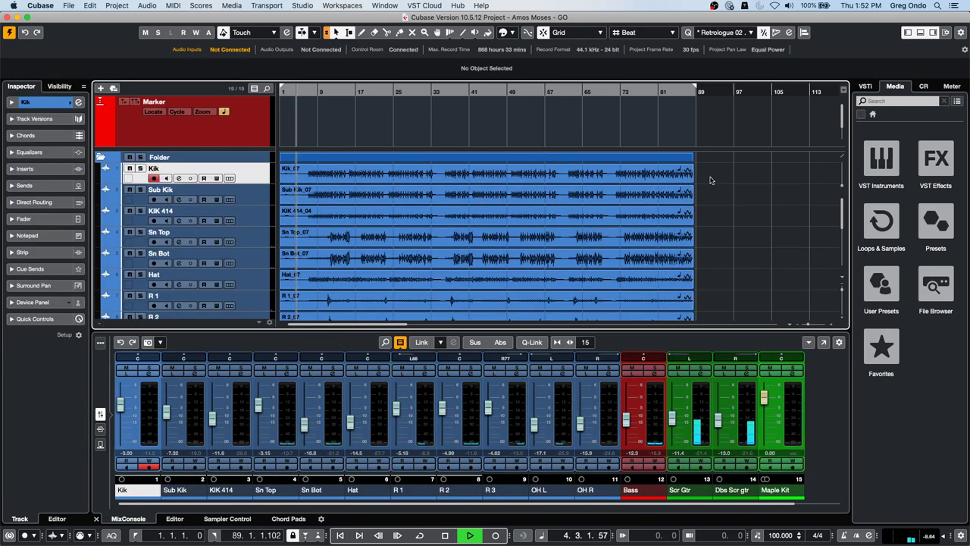
pyautogui.scroll(-5, 470, 288)
pyautogui.scroll(-2, 469, 250)
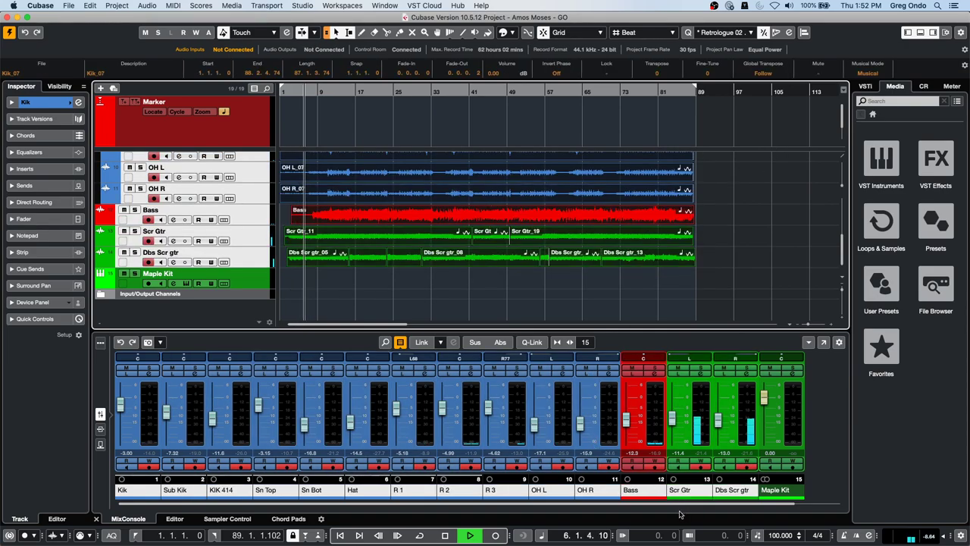
# - Set the project tempo to 88 BPM while playback is running
pyautogui.doubleClick(776, 535)
pyautogui.write('8')
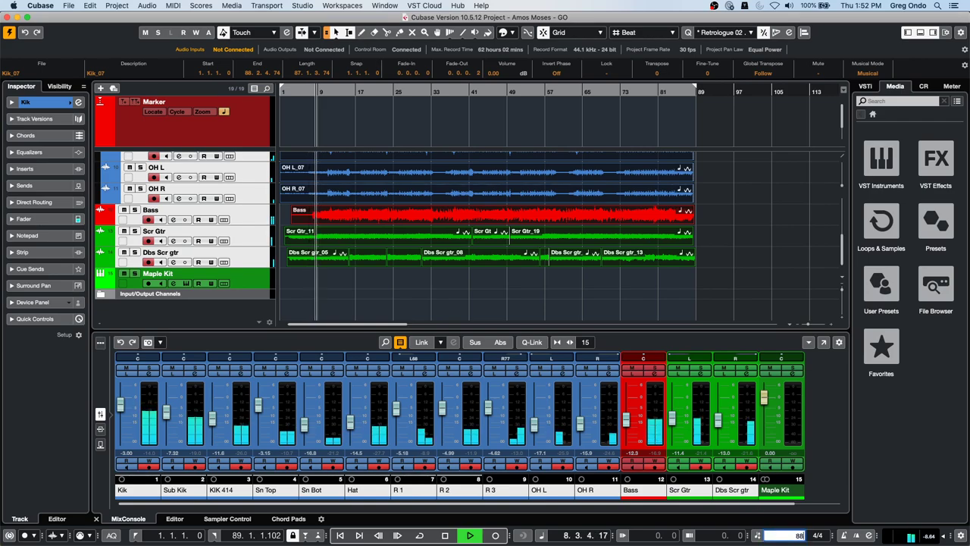
pyautogui.write('8')
pyautogui.press('Return')
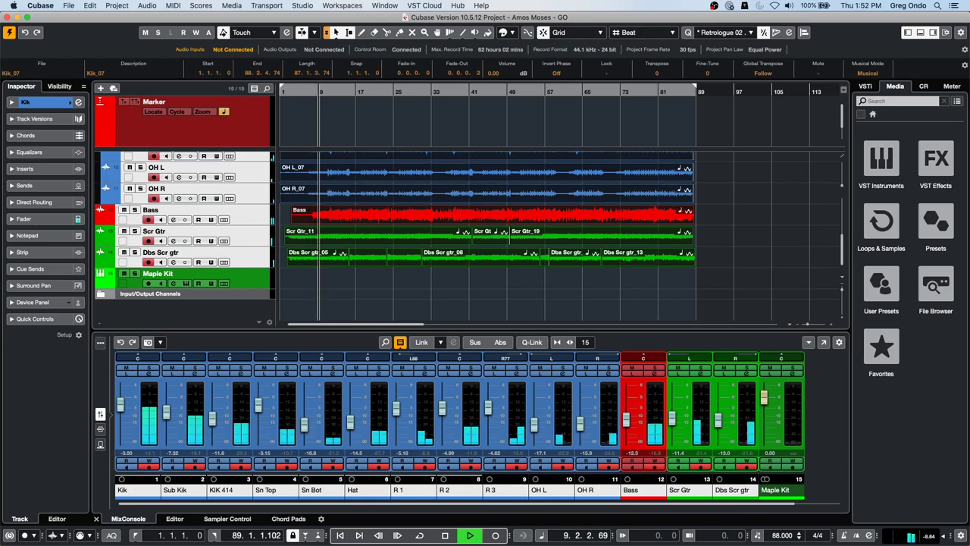
# - Enter a faster project tempo beginning with the digits 14 during playback
pyautogui.doubleClick(772, 535)
pyautogui.write('14')
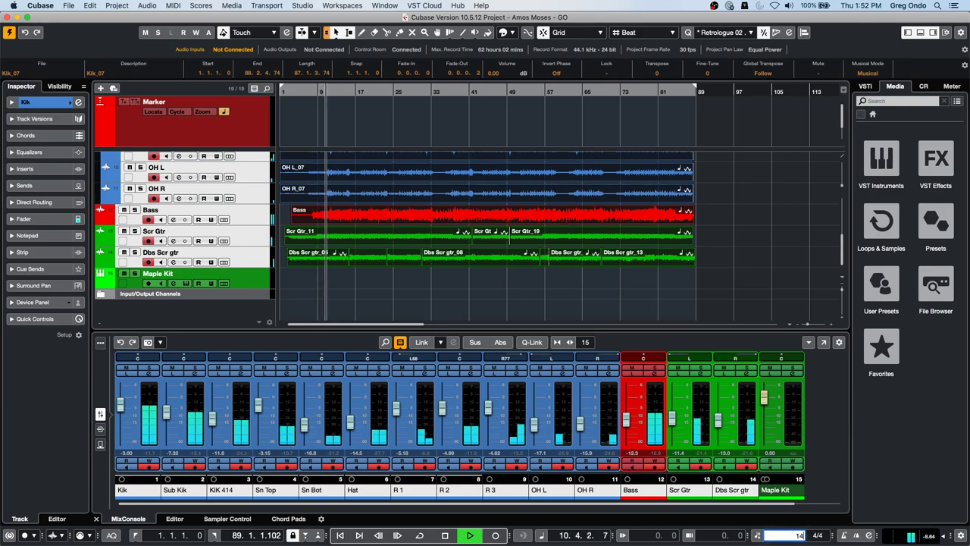
# - Play the song at a tempo of 144, change the tempo to 108 and stop playback
pyautogui.write('4')
pyautogui.press('Return')
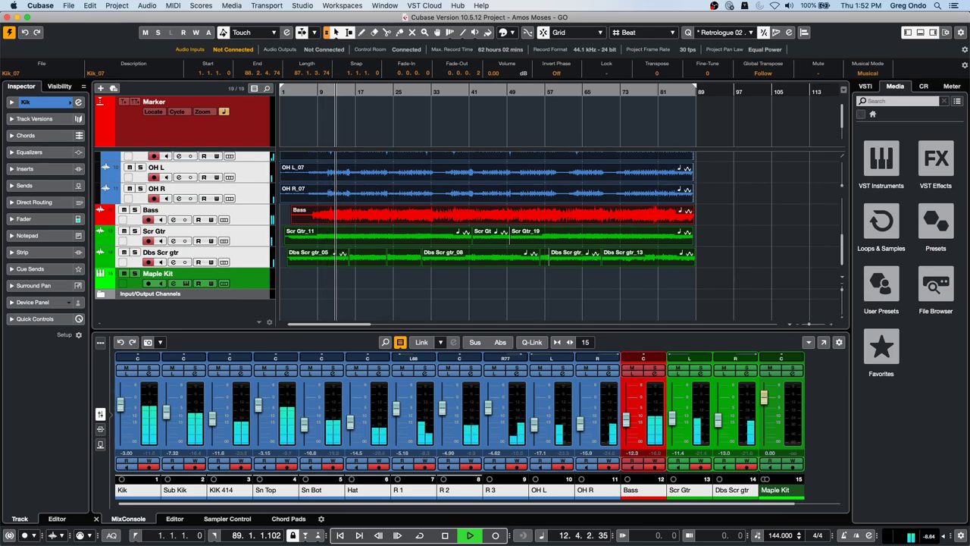
pyautogui.doubleClick(775, 536)
pyautogui.write('108')
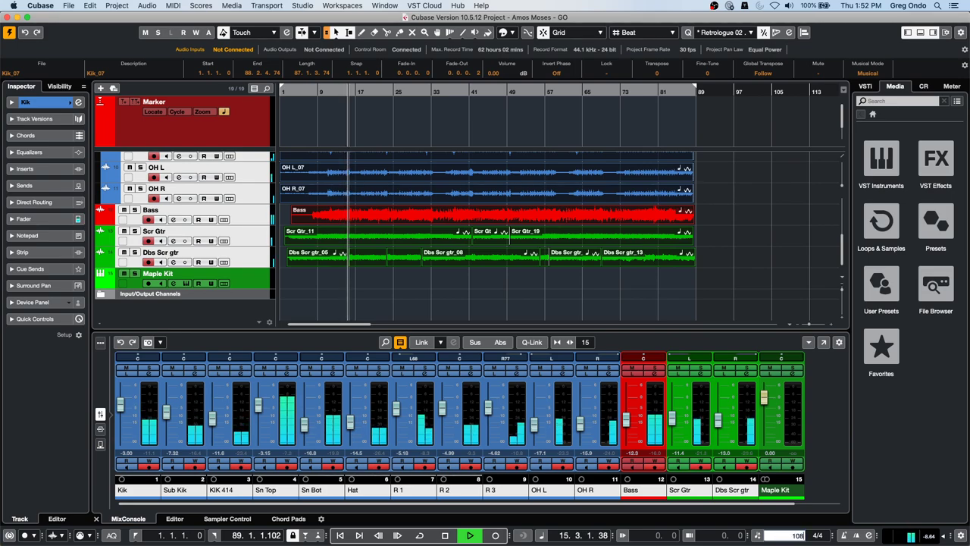
pyautogui.press('Return')
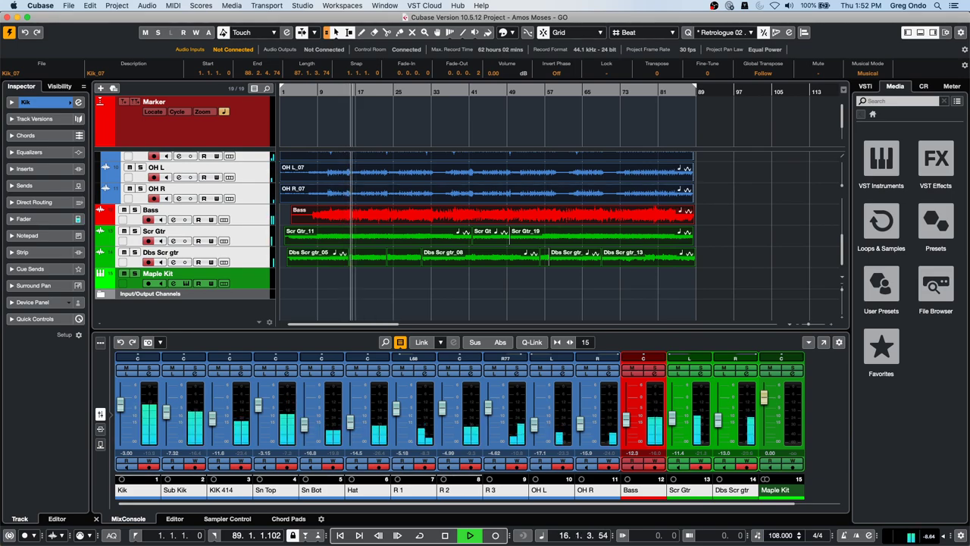
pyautogui.press('space')
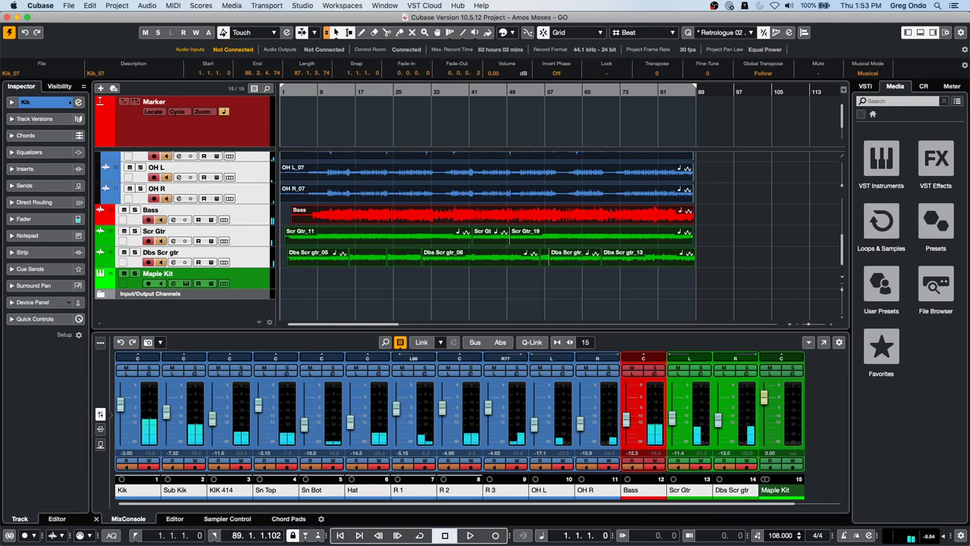
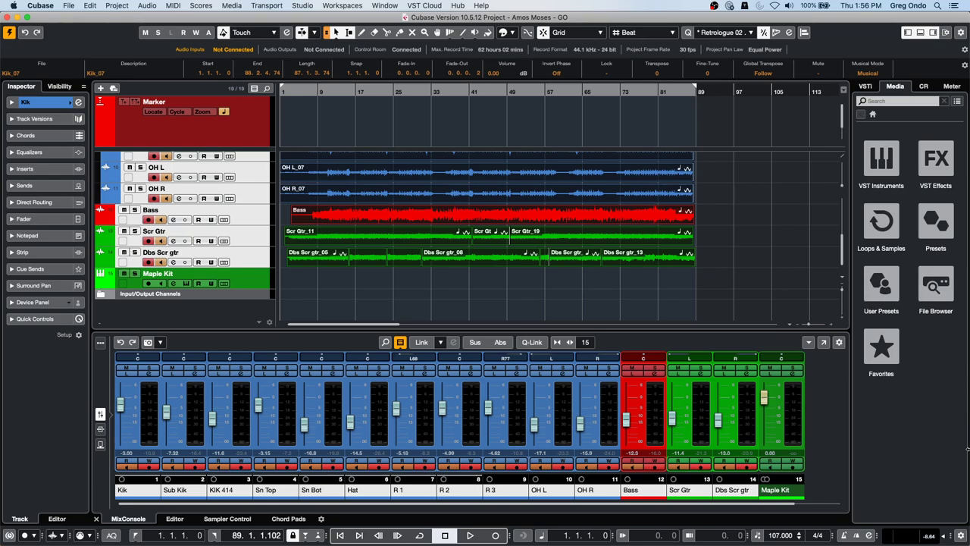
# - In the Bass track's notepad, enter the lines "Les Paul, back pickup,", "Marshall," and "SM 57"
pyautogui.click(247, 215)
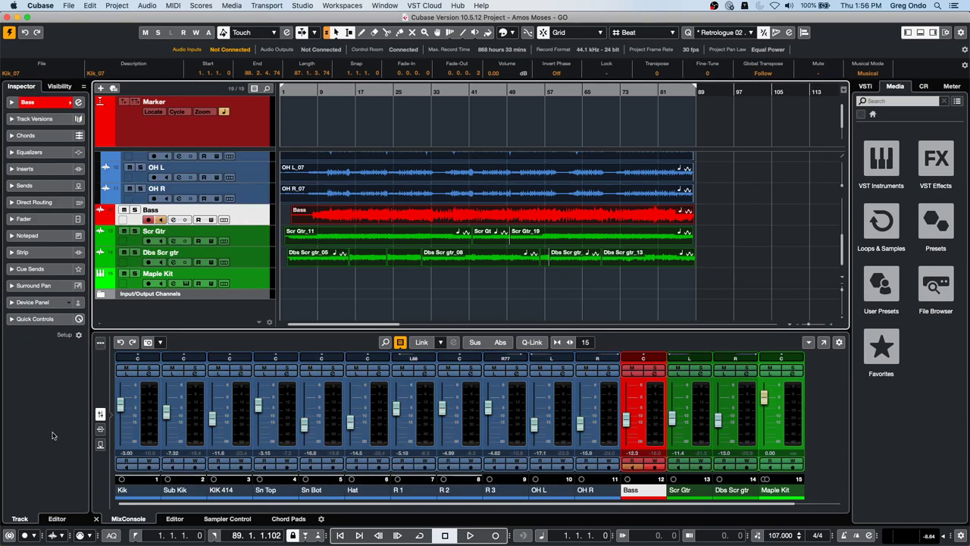
pyautogui.click(46, 237)
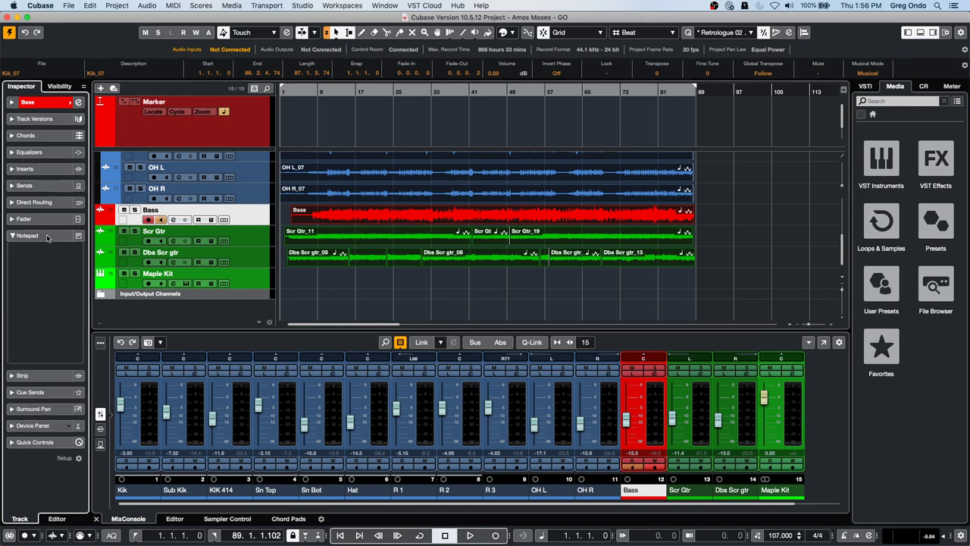
pyautogui.click(24, 255)
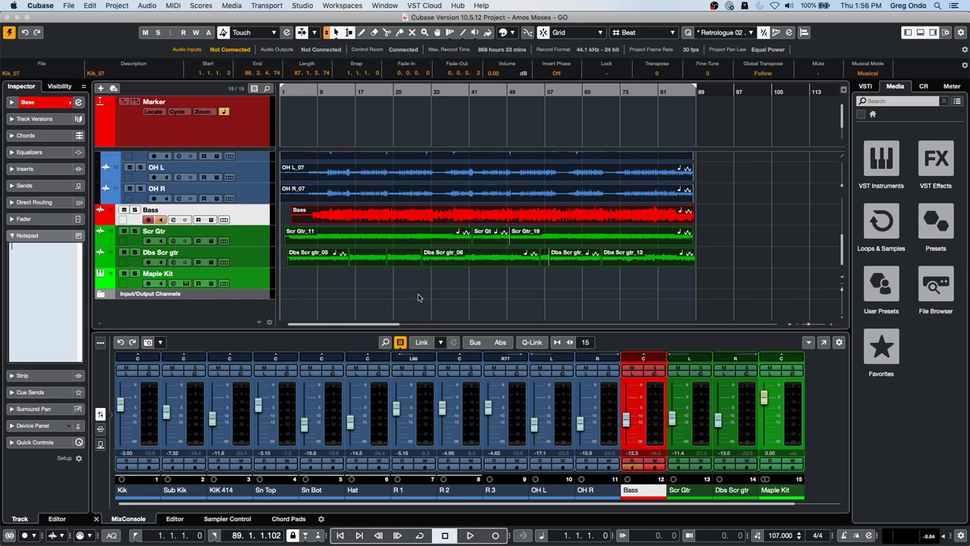
pyautogui.write('Les Paul, back pickup,')
pyautogui.press('Return')
pyautogui.write('Marshall,')
pyautogui.press('Return')
pyautogui.write('SM 57')
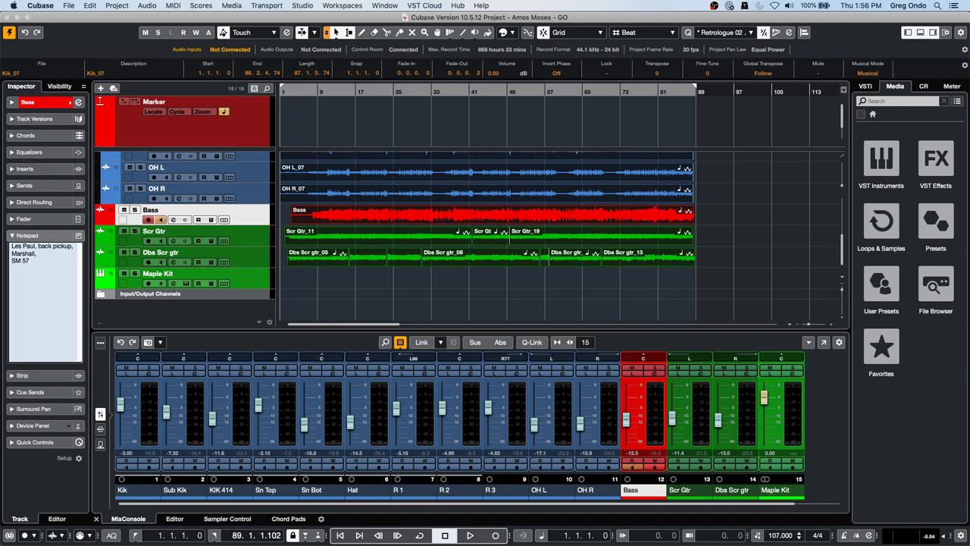
# - Add the lines "recorded to make guitar happy" and "other take much better" to the Bass track's notes
pyautogui.write('recorded to make guitar happy')
pyautogui.press('Return')
pyautogui.write('other take m')
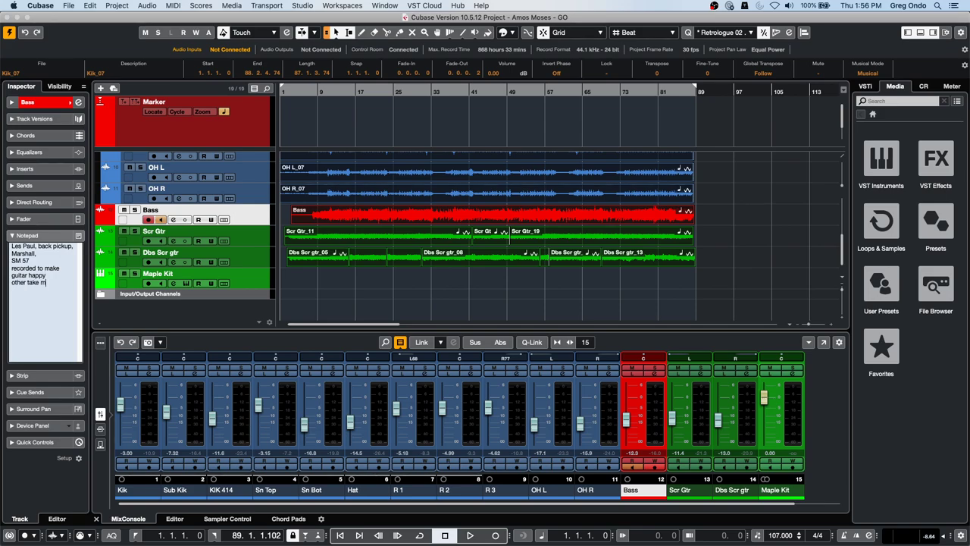
pyautogui.write('uch better')
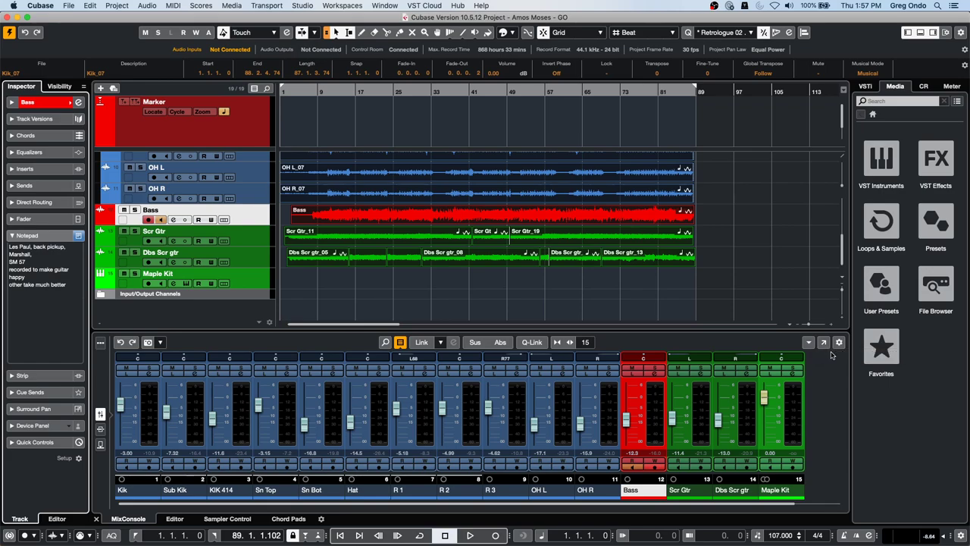
# - Open the MixConsole in its own window, show its Notepad section and select the Bass channel's notes
pyautogui.click(823, 342)
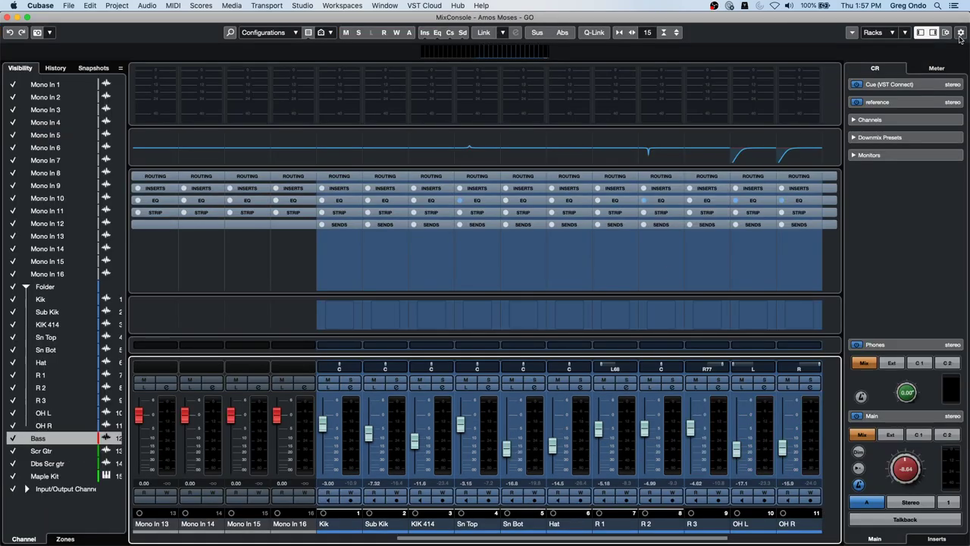
pyautogui.click(946, 32)
pyautogui.click(809, 106)
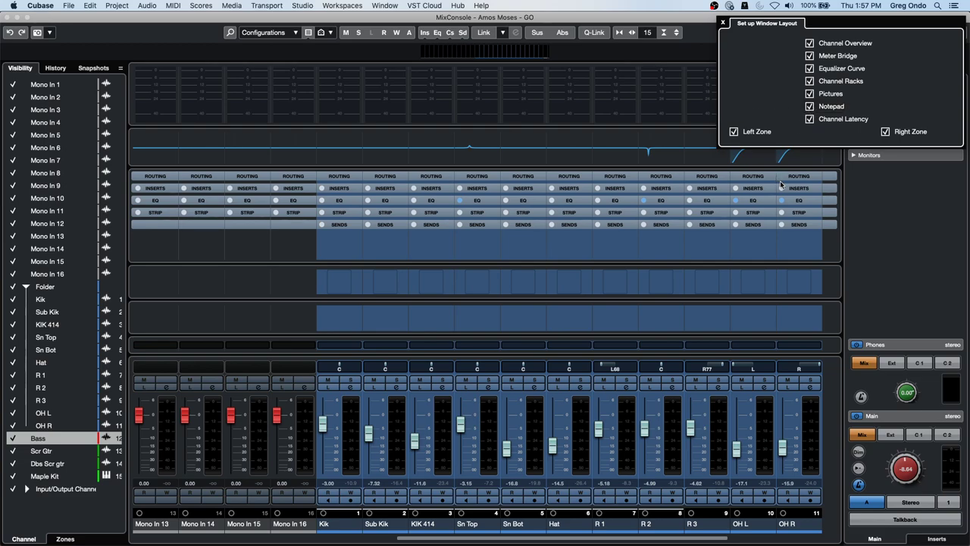
pyautogui.click(620, 274)
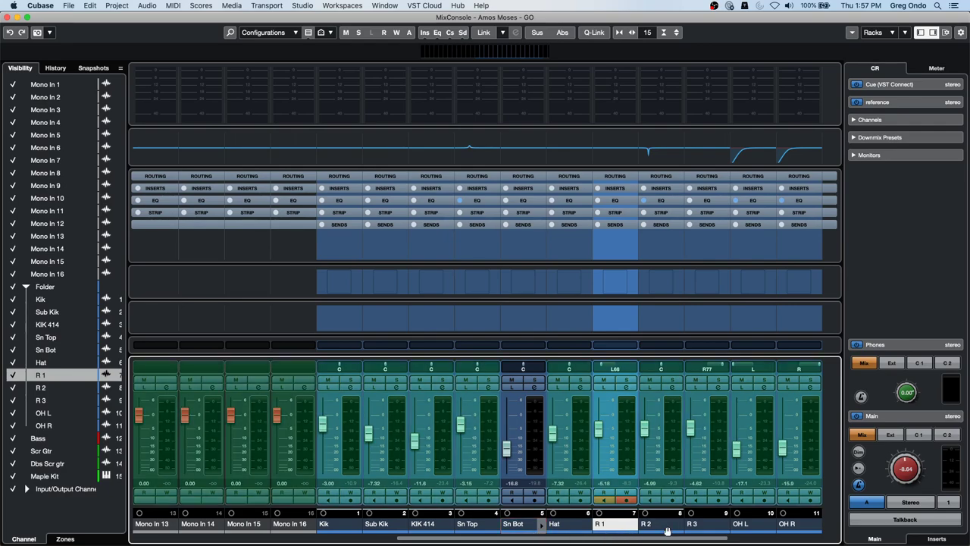
pyautogui.moveTo(708, 541); pyautogui.dragTo(781, 541)
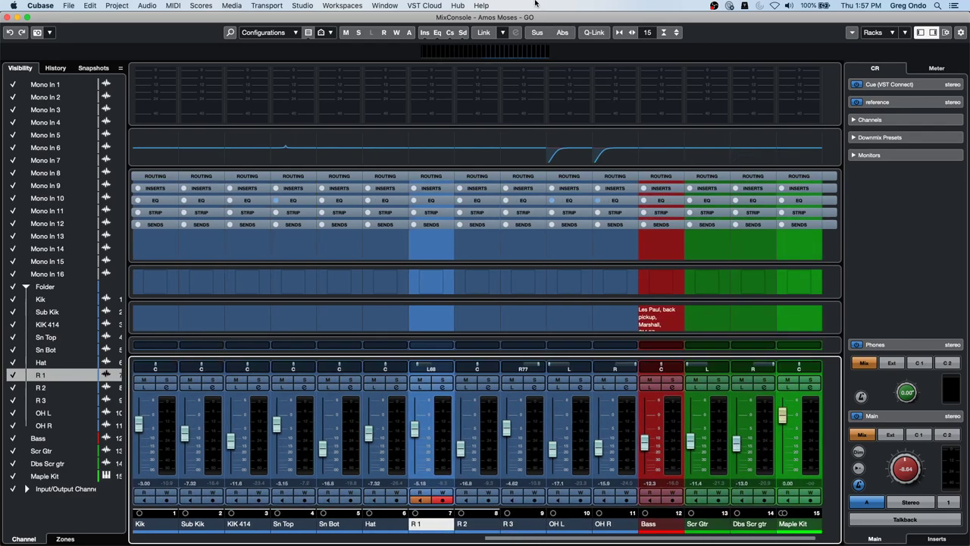
pyautogui.click(671, 316)
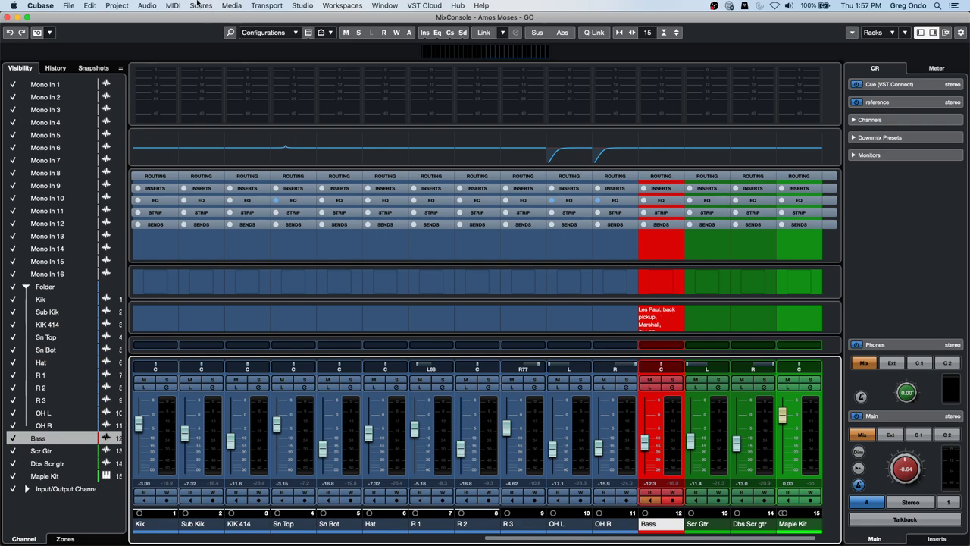
# - View the project-wide notepad, and close both it and the separate MixConsole window
pyautogui.click(122, 5)
pyautogui.moveTo(68, 7)
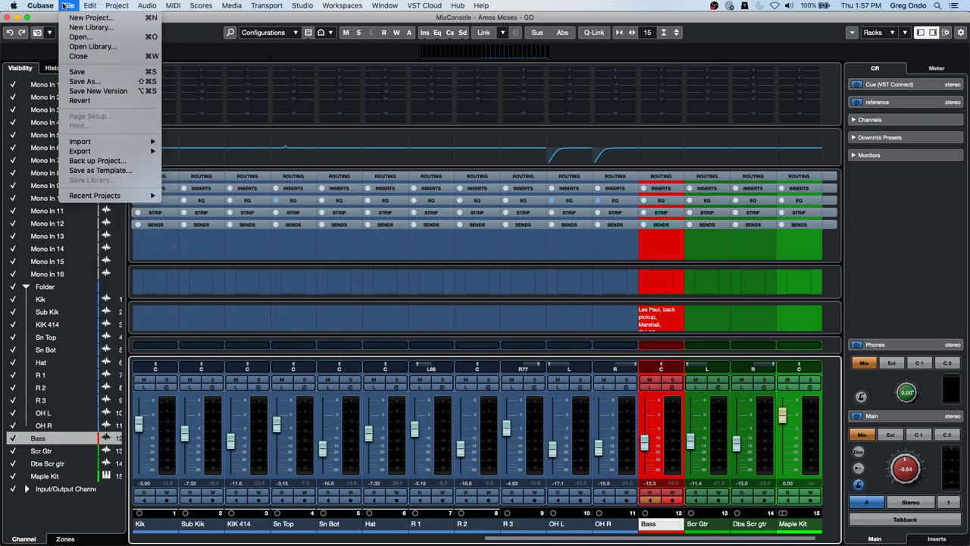
pyautogui.moveTo(117, 5)
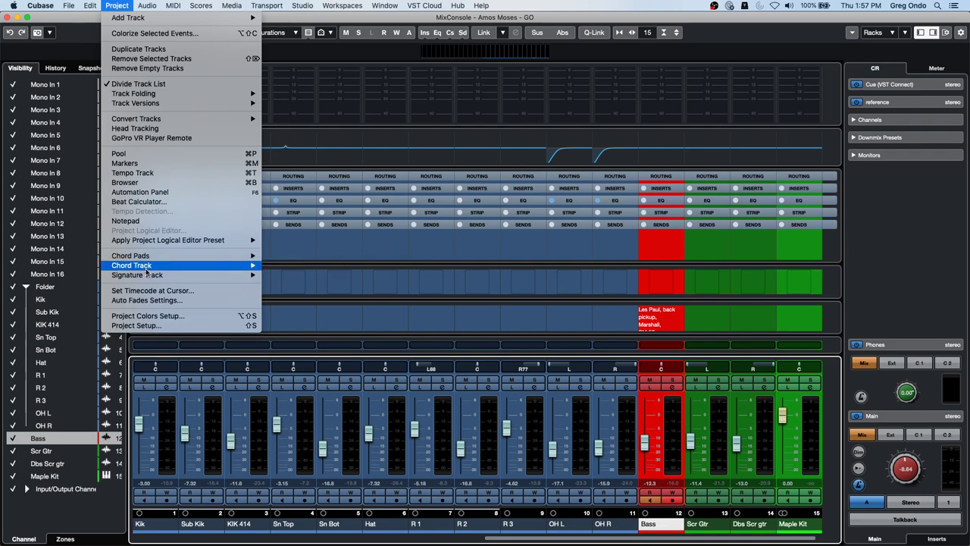
pyautogui.moveTo(162, 239)
pyautogui.moveTo(144, 265)
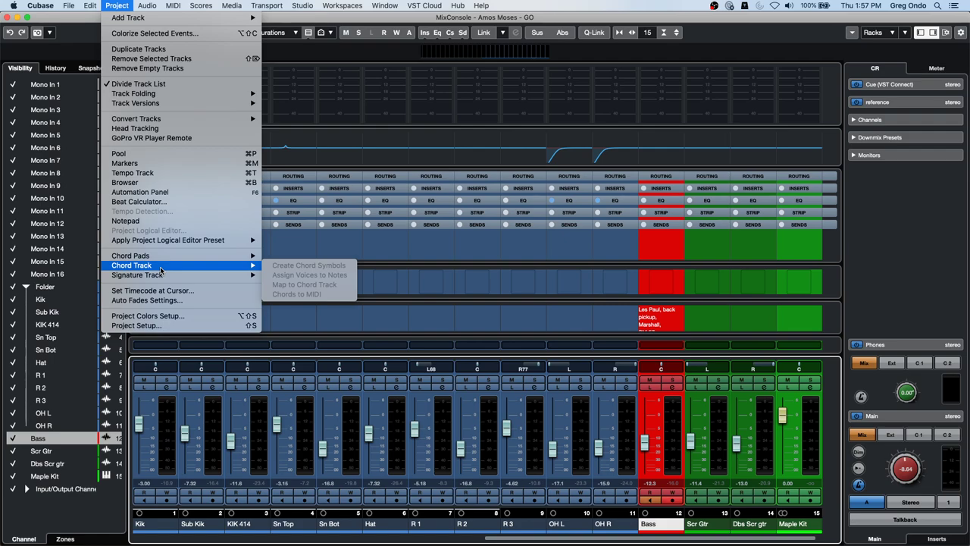
pyautogui.click(173, 221)
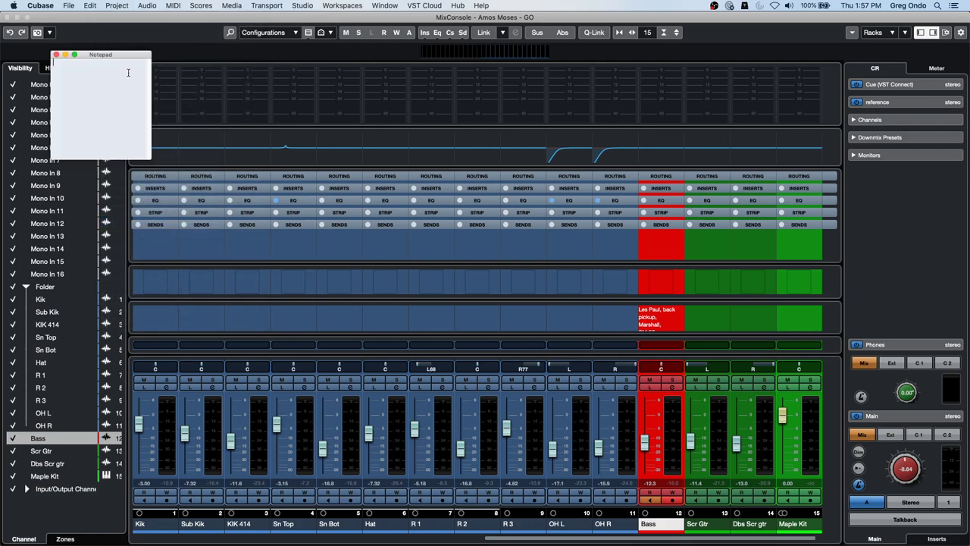
pyautogui.click(55, 56)
pyautogui.click(7, 19)
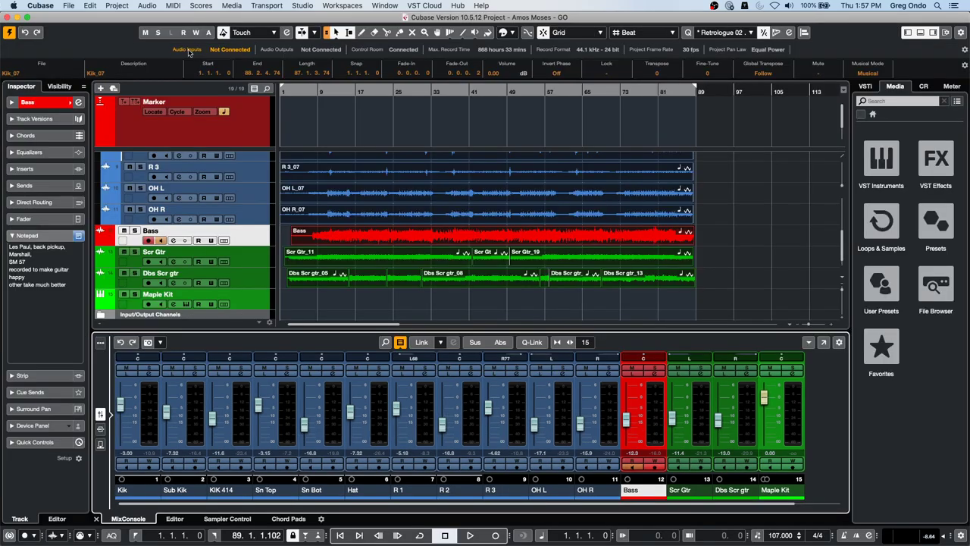
# - Export the project's notepad data to a text file named "July 2" and close the opened text file
pyautogui.click(463, 291)
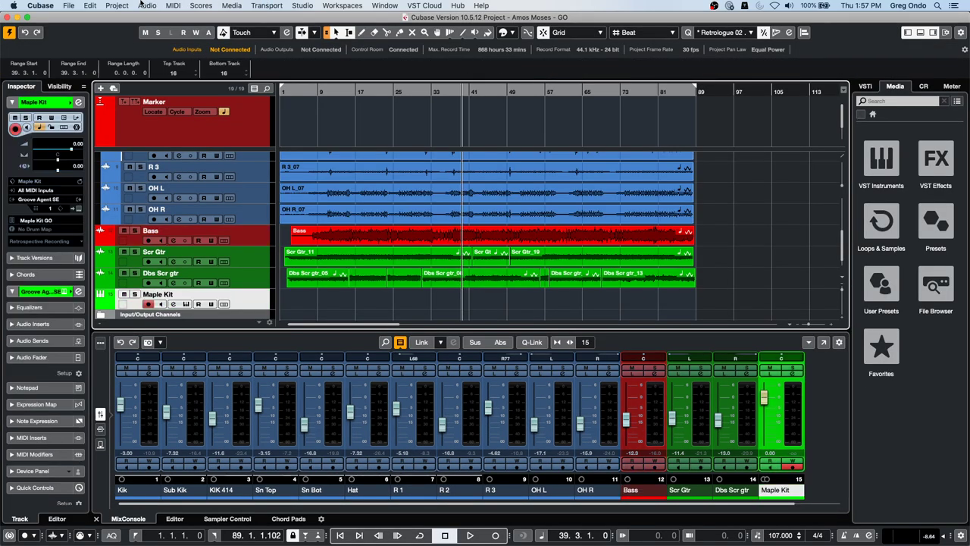
pyautogui.click(68, 5)
pyautogui.moveTo(105, 153)
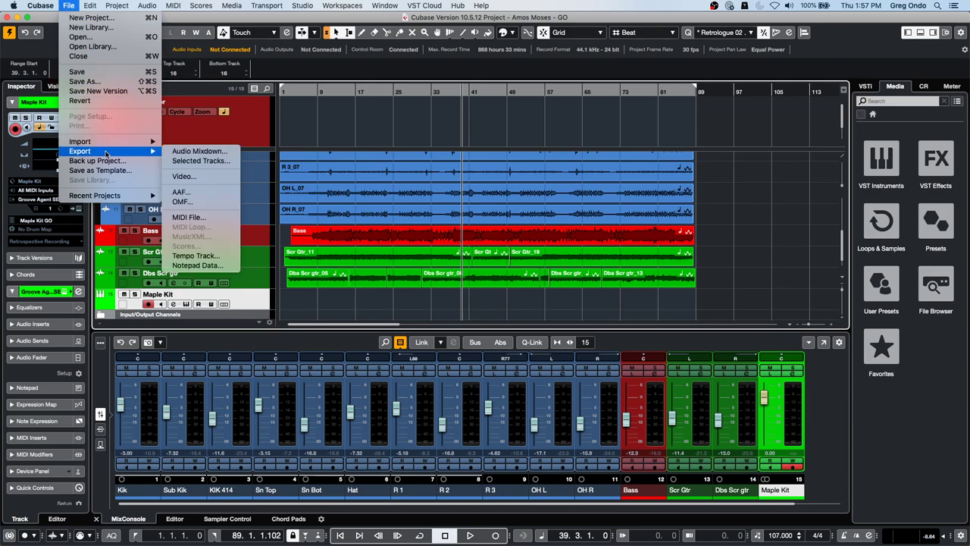
pyautogui.click(198, 265)
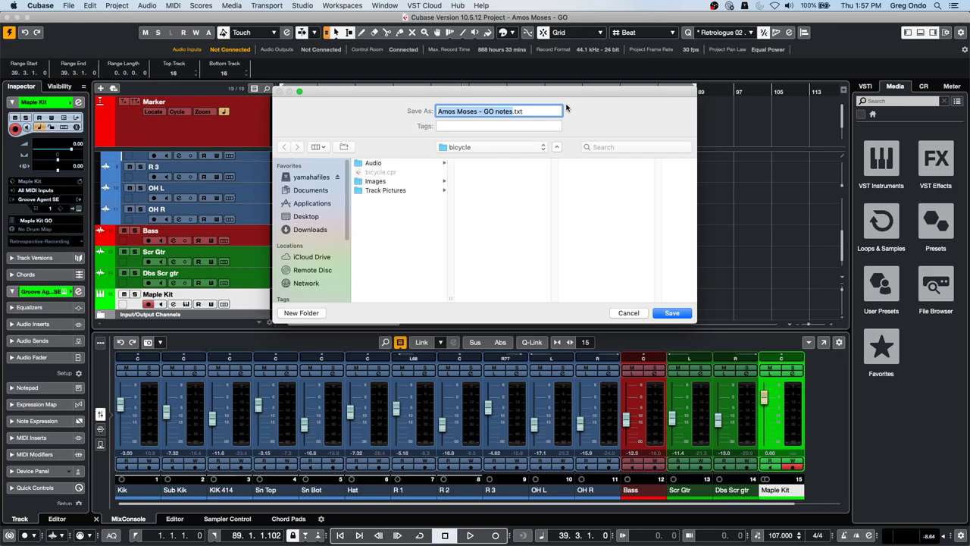
pyautogui.write('July 2')
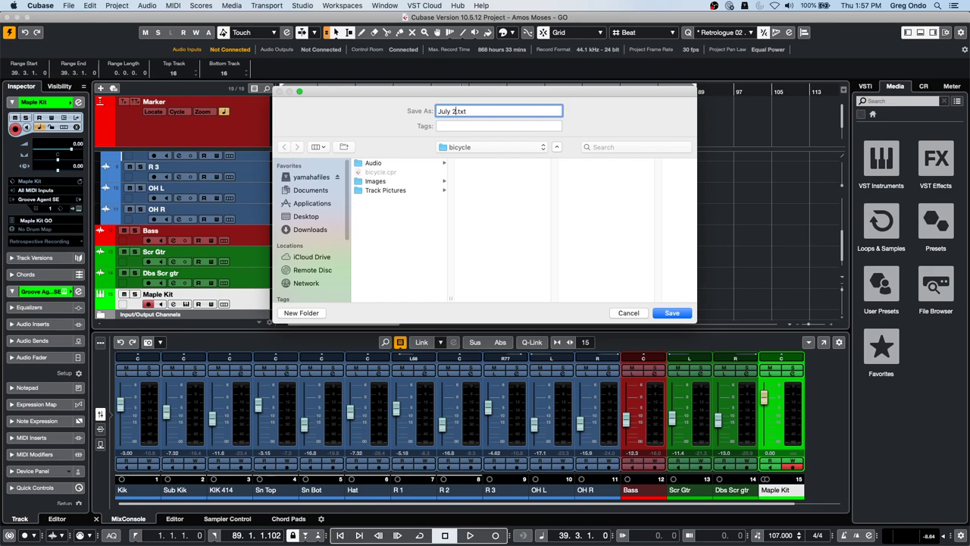
pyautogui.press('Return')
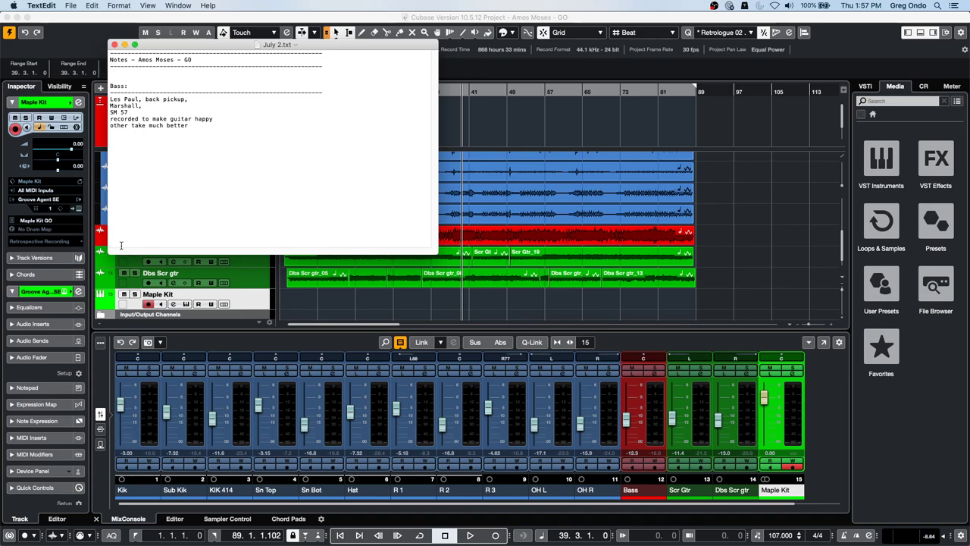
pyautogui.click(114, 45)
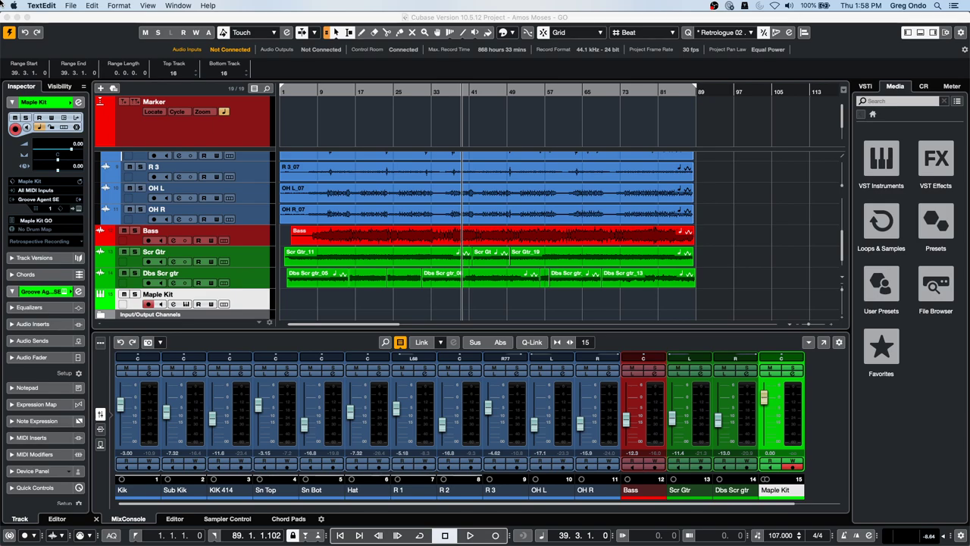
# - Switch to the open project "beatles stones t" and activate it
pyautogui.click(78, 15)
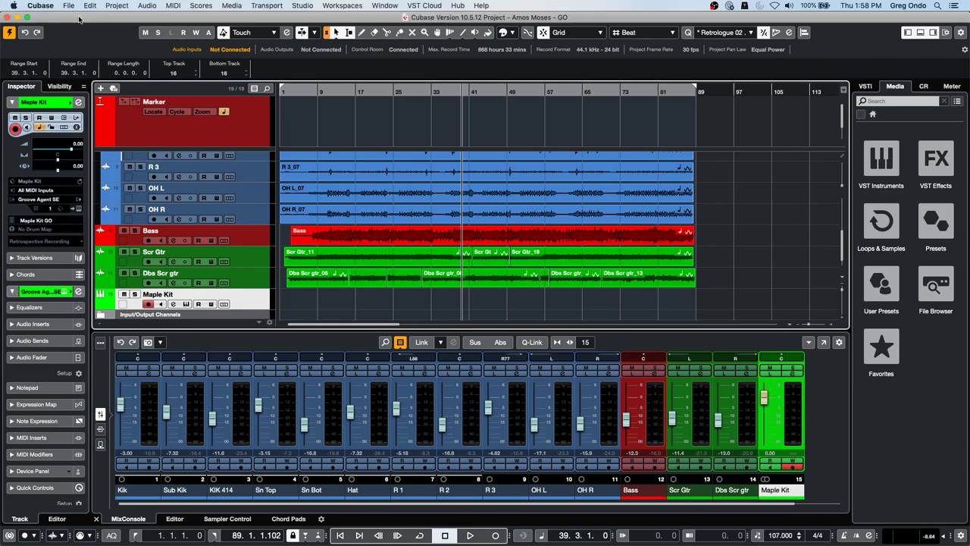
pyautogui.click(81, 4)
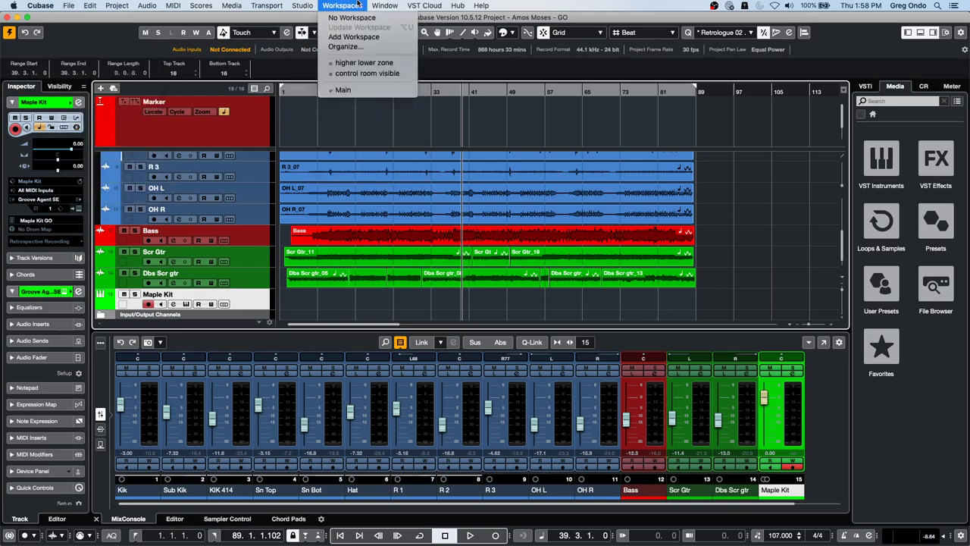
pyautogui.moveTo(396, 6)
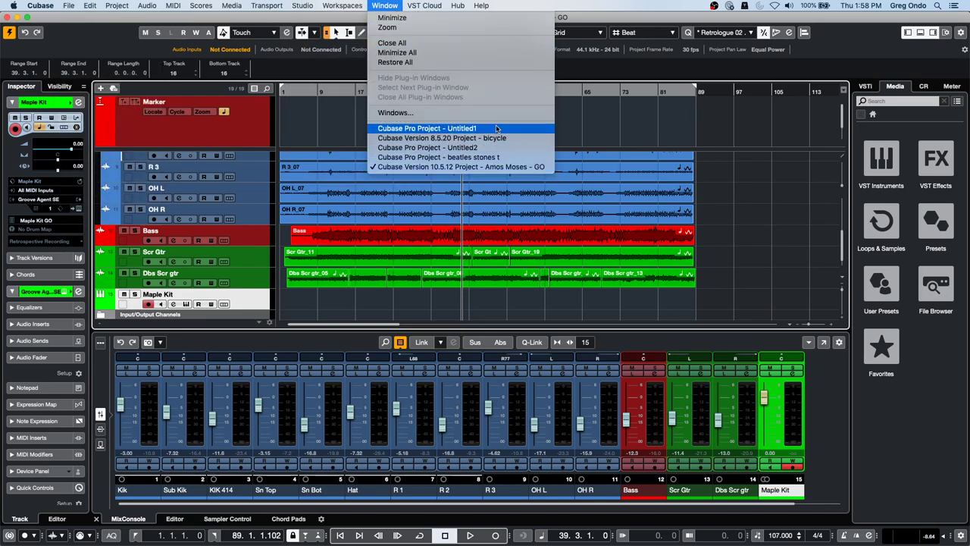
pyautogui.click(494, 158)
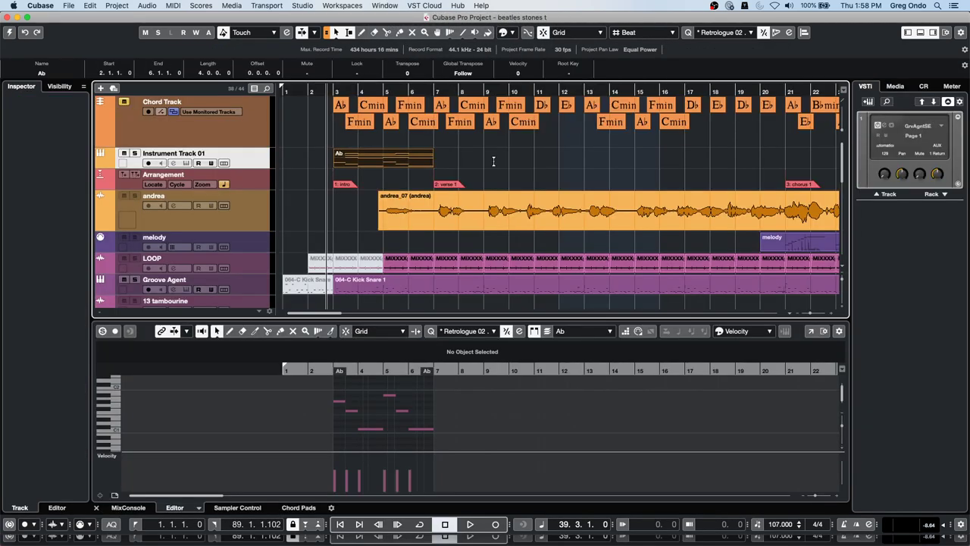
pyautogui.click(11, 31)
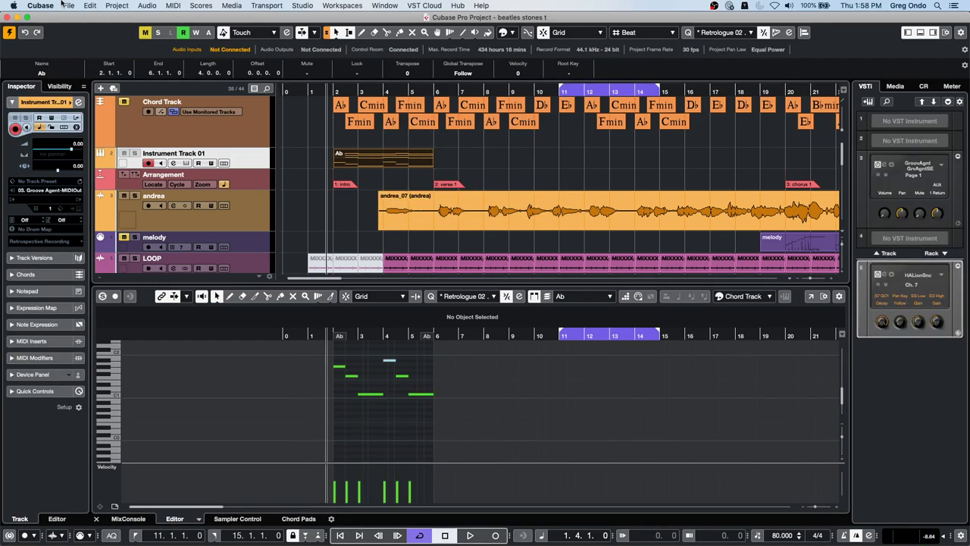
# - Revert the "beatles stones t" project to its last saved version
pyautogui.click(67, 5)
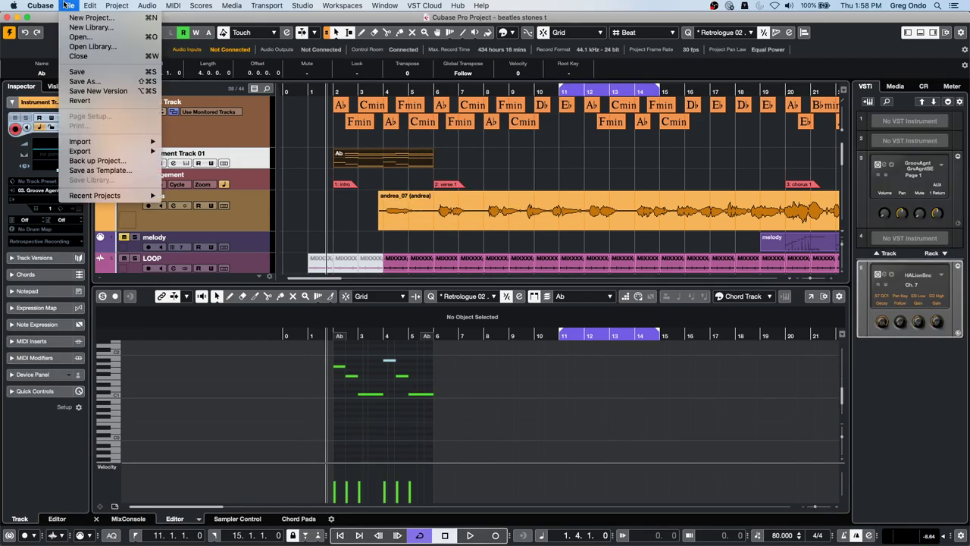
pyautogui.click(104, 100)
pyautogui.press('Return')
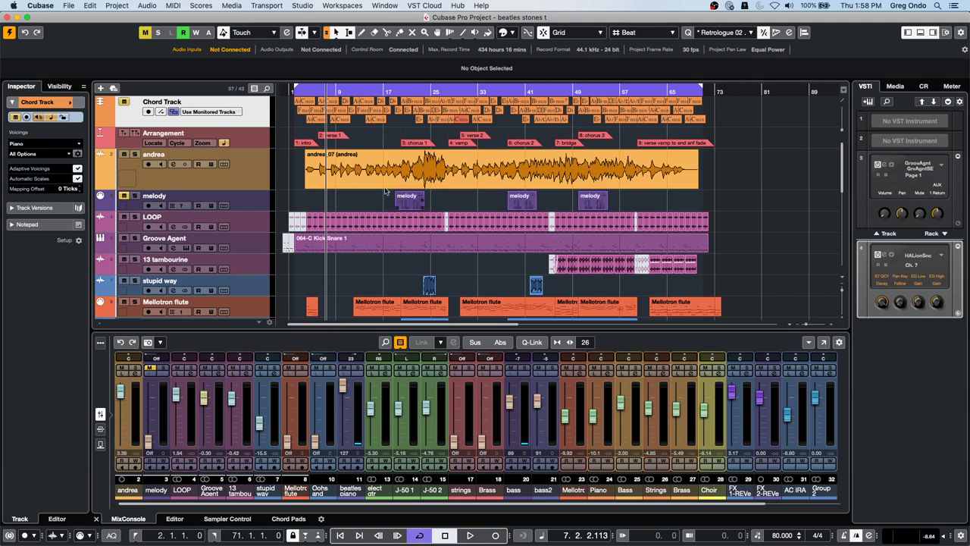
# - Select the andrea audio event, open the project notepad, and enlarge and move its window clear of the track list
pyautogui.click(385, 182)
pyautogui.click(117, 6)
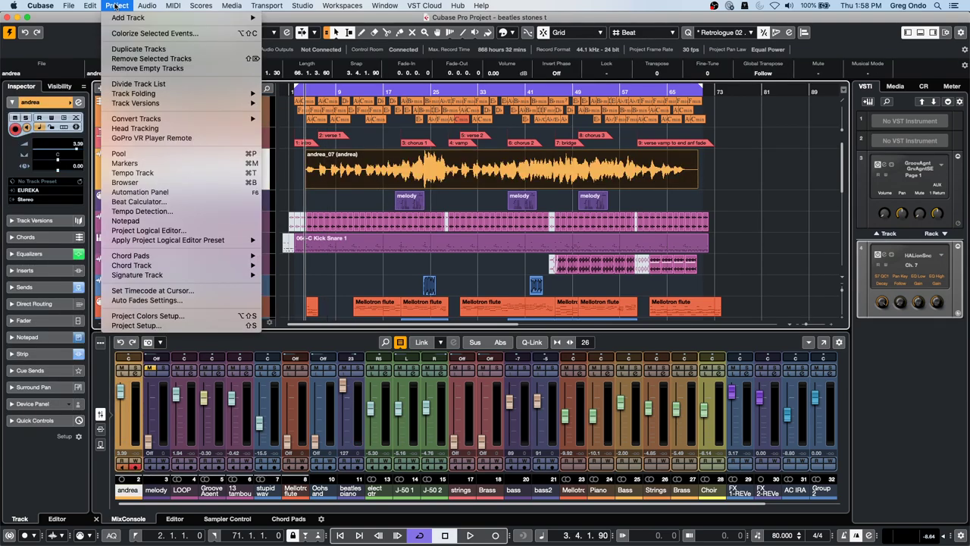
pyautogui.click(178, 220)
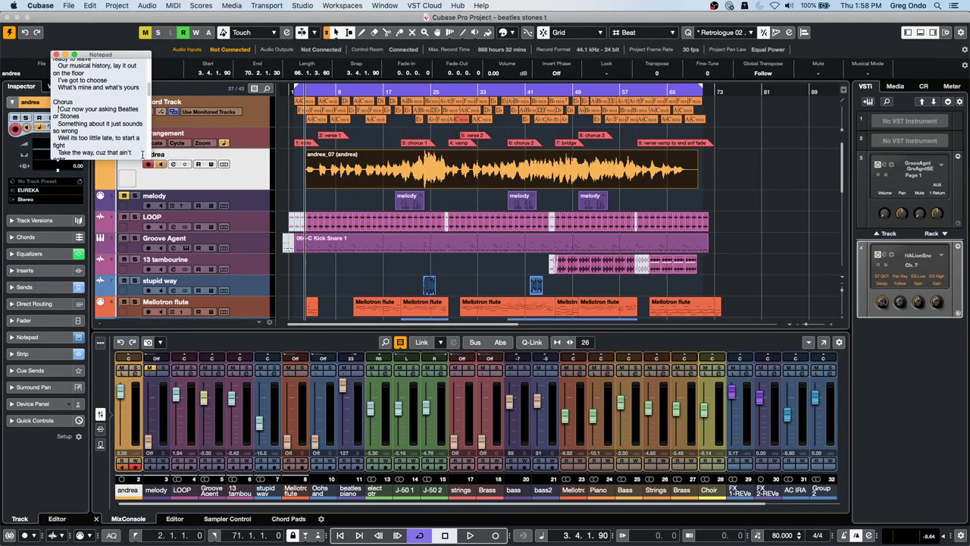
pyautogui.moveTo(150, 159); pyautogui.dragTo(662, 474)
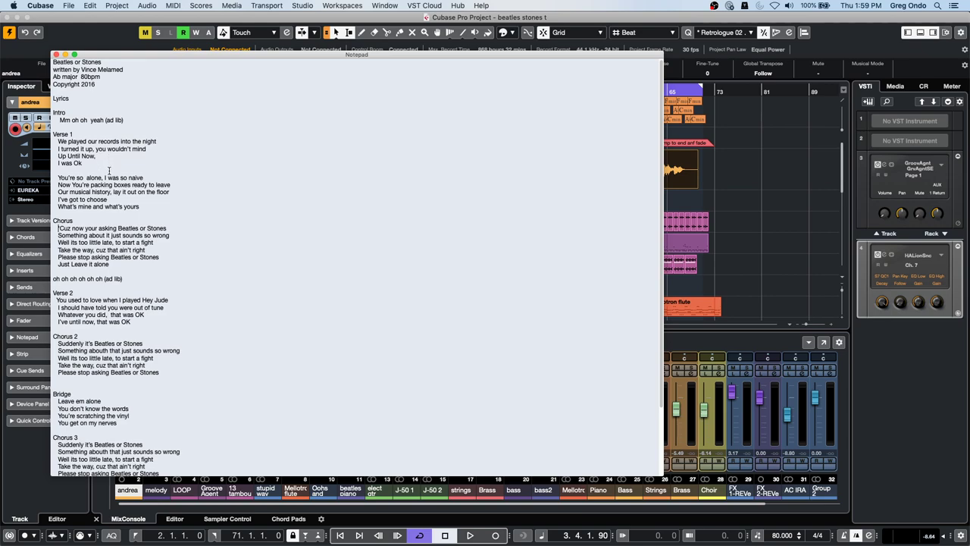
pyautogui.scroll(-1, 129, 249)
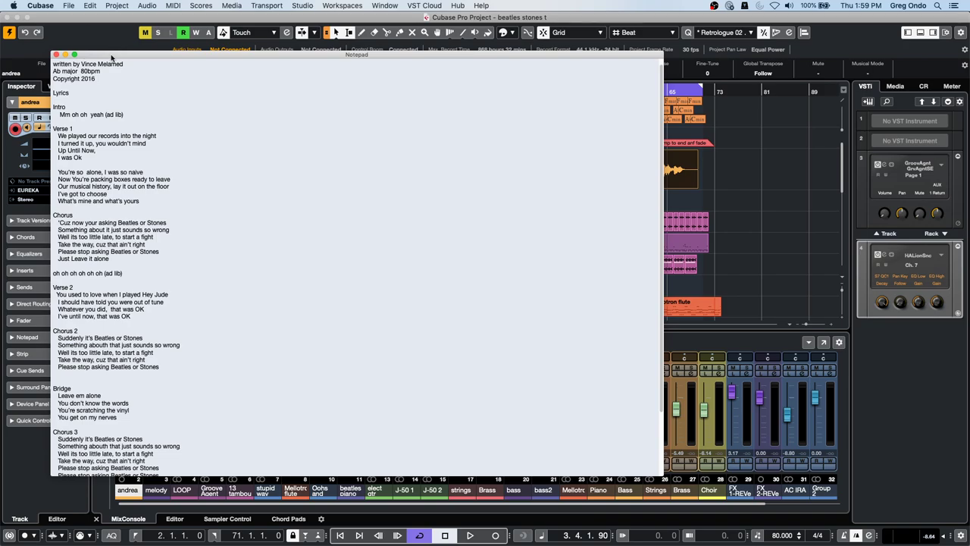
pyautogui.moveTo(112, 56); pyautogui.dragTo(372, 40)
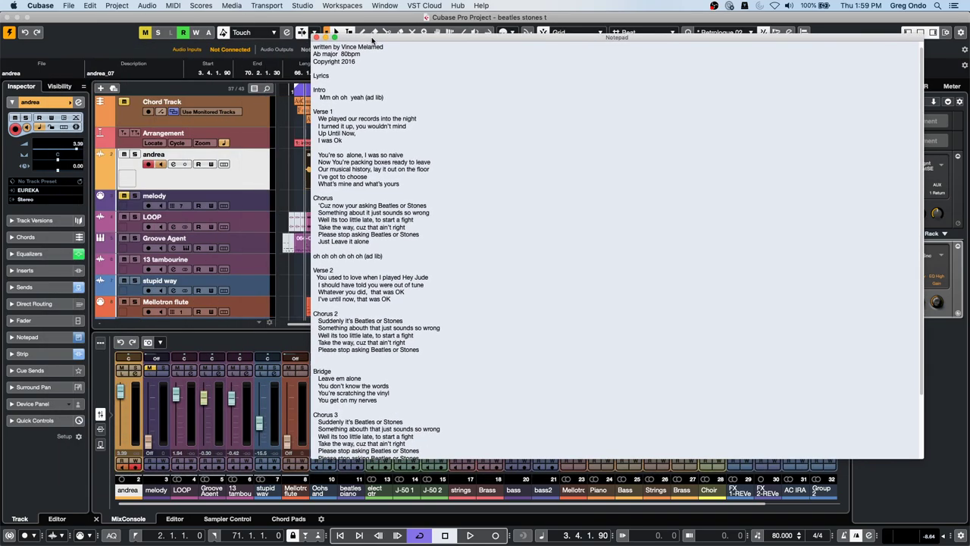
# - Select the LOOP track, read through the song lyrics in the project notepad, and close the notepad
pyautogui.click(243, 220)
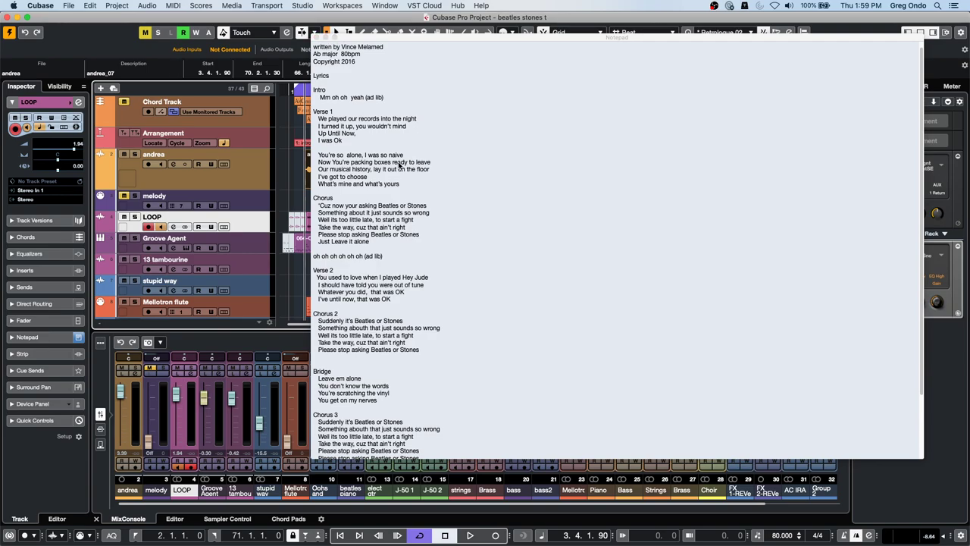
pyautogui.scroll(2, 399, 163)
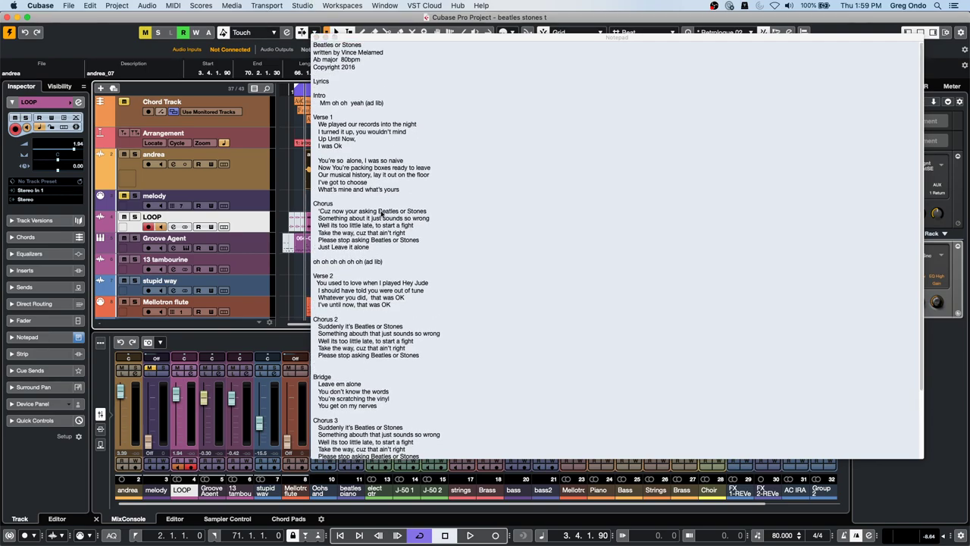
pyautogui.scroll(-3, 381, 213)
pyautogui.scroll(3, 380, 210)
pyautogui.click(316, 36)
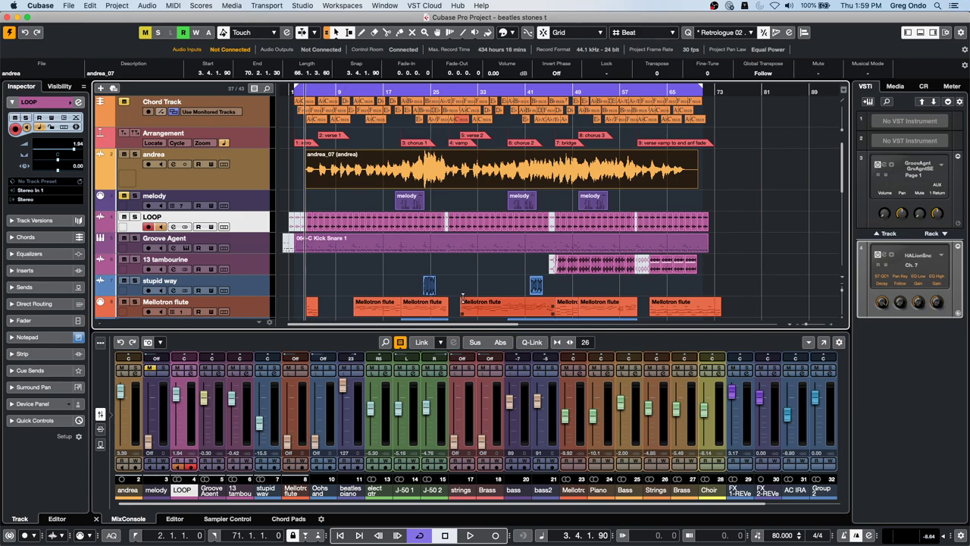
# - View the channels' track notes in the separate MixConsole window and close that window
pyautogui.click(824, 342)
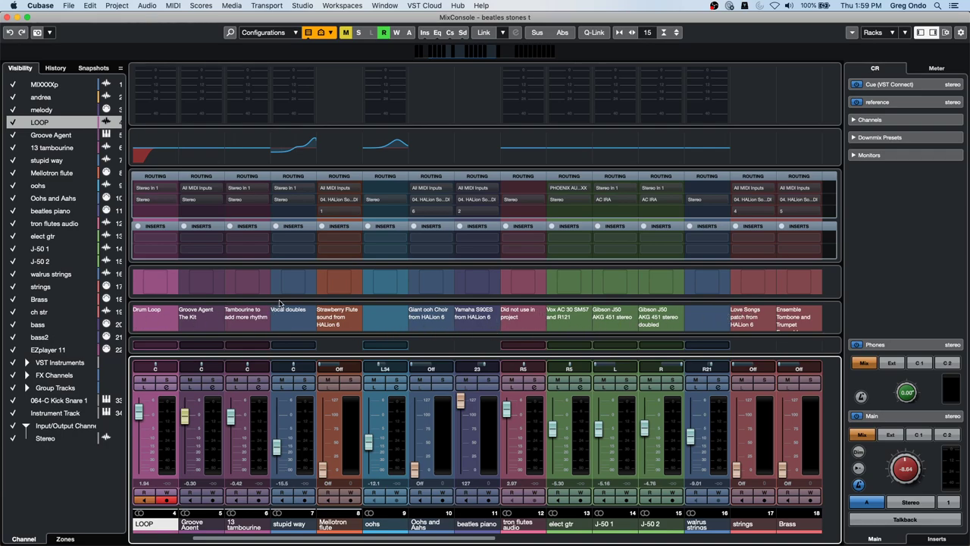
pyautogui.click(8, 17)
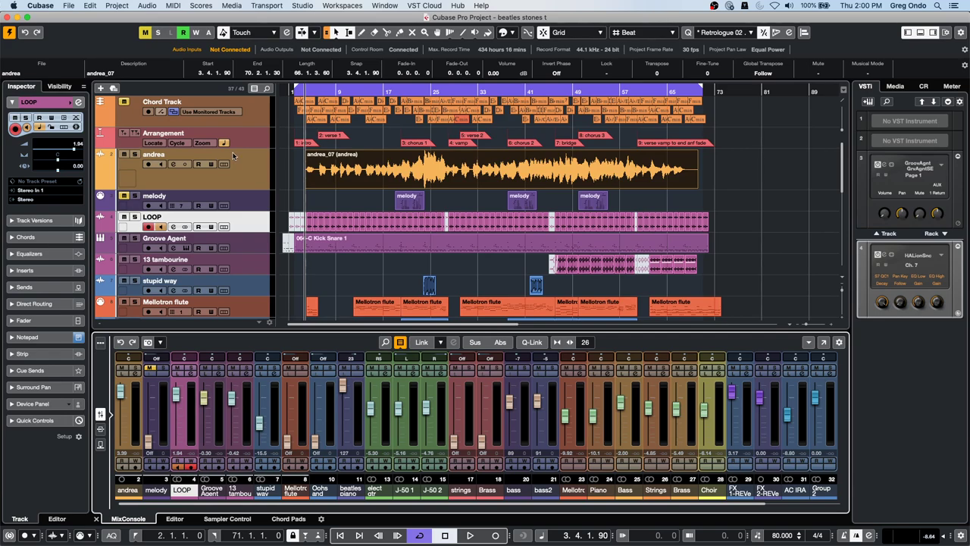
pyautogui.click(319, 195)
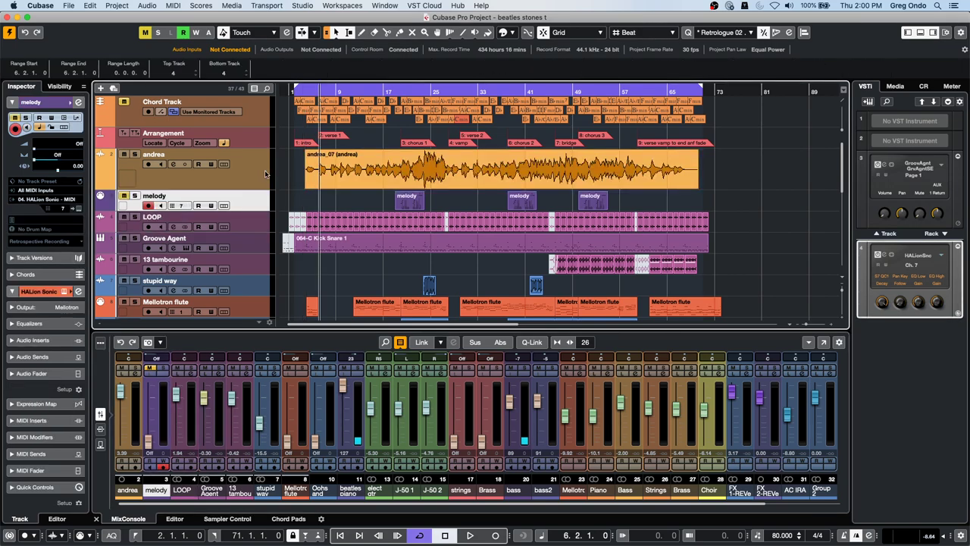
pyautogui.click(245, 156)
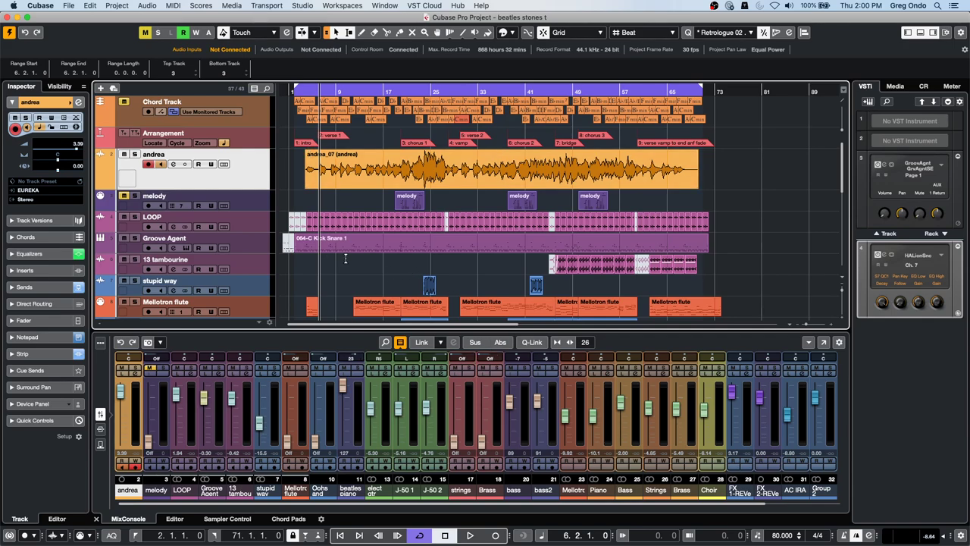
pyautogui.scroll(-2, 327, 250)
pyautogui.scroll(-1, 328, 250)
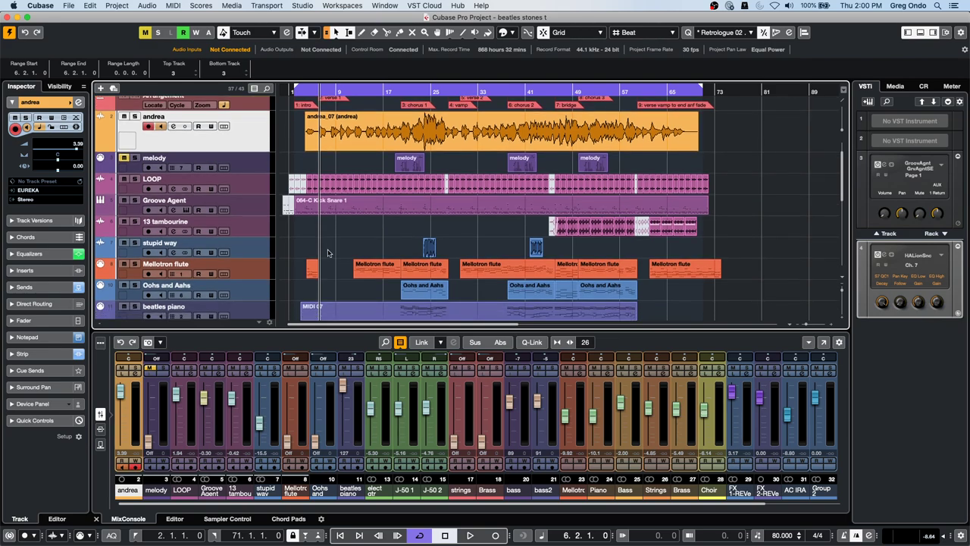
pyautogui.scroll(2, 327, 252)
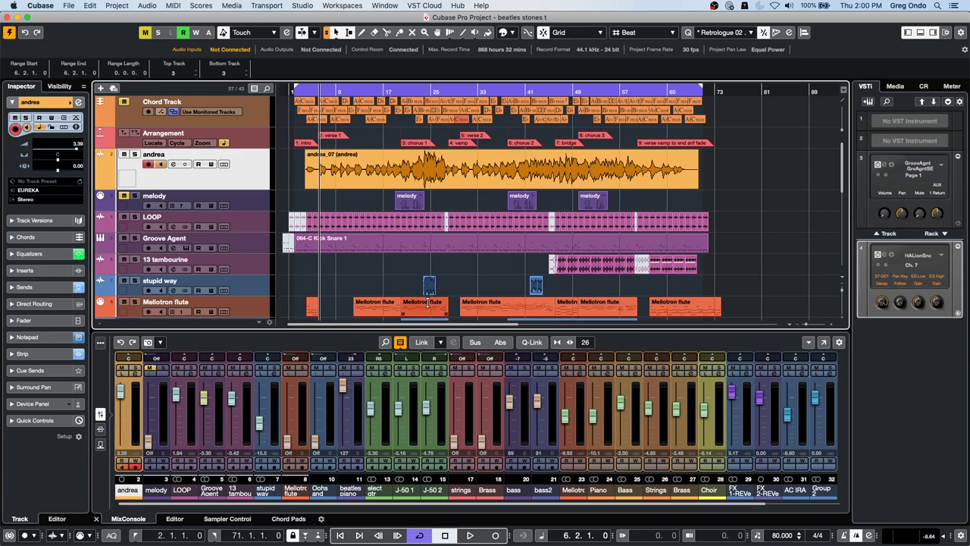
# - Open the recent project "Amos Moses - GO.cpr"
pyautogui.click(76, 6)
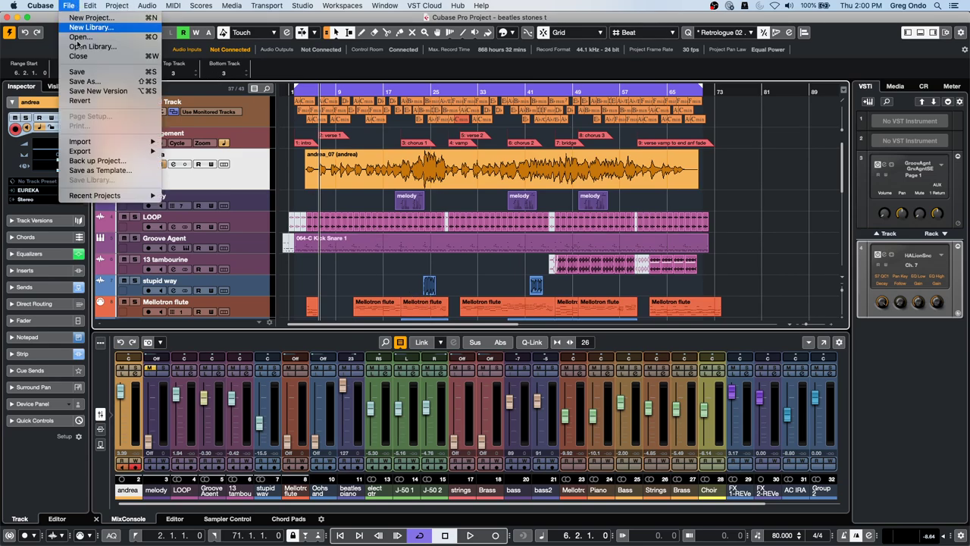
pyautogui.moveTo(113, 196)
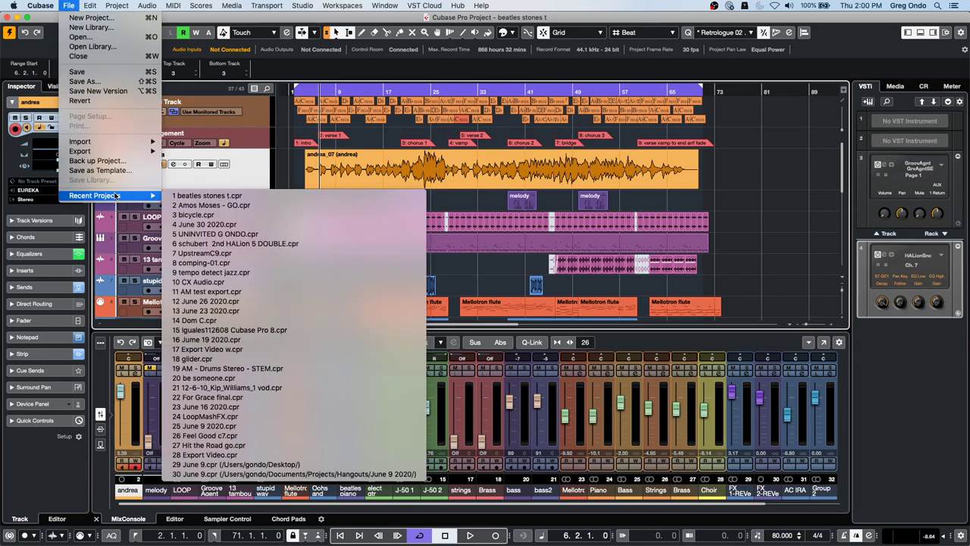
pyautogui.click(284, 206)
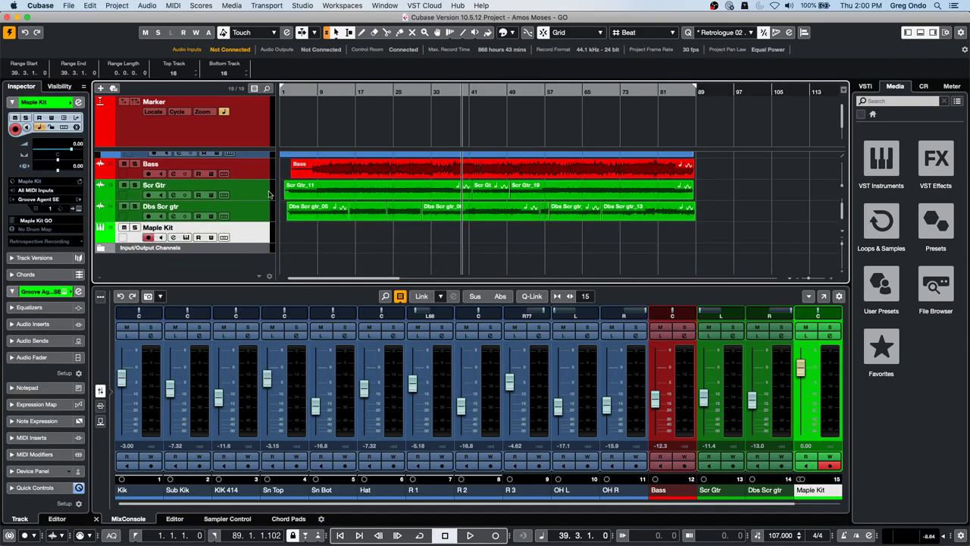
# - Solo the Scr Gtr track and pan it to L8 while playing it back, ending with playback stopped
pyautogui.click(261, 195)
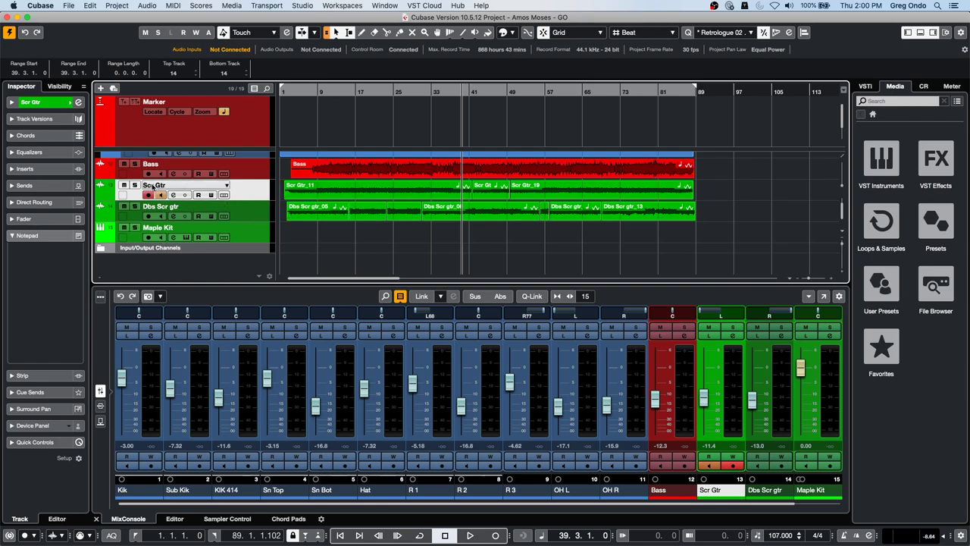
pyautogui.click(134, 184)
pyautogui.press('space')
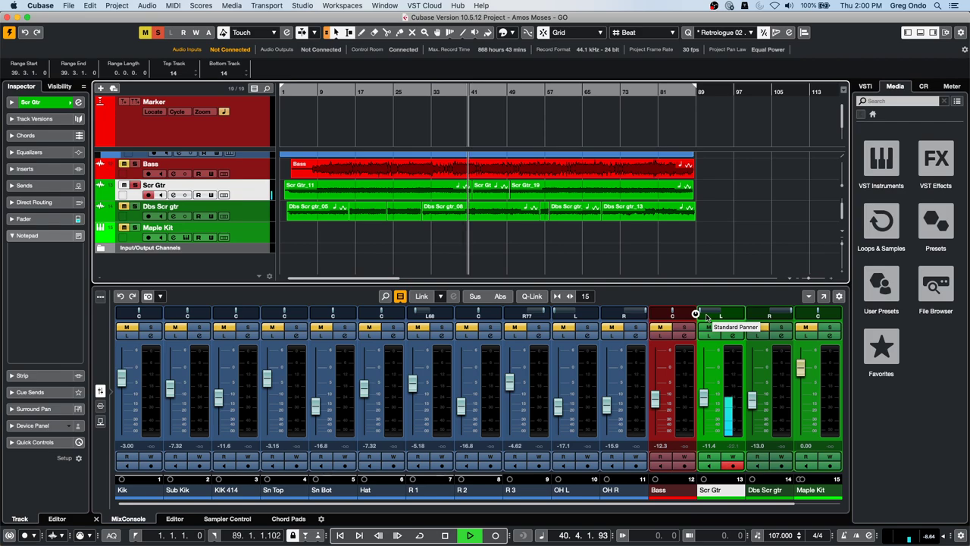
pyautogui.click(725, 316)
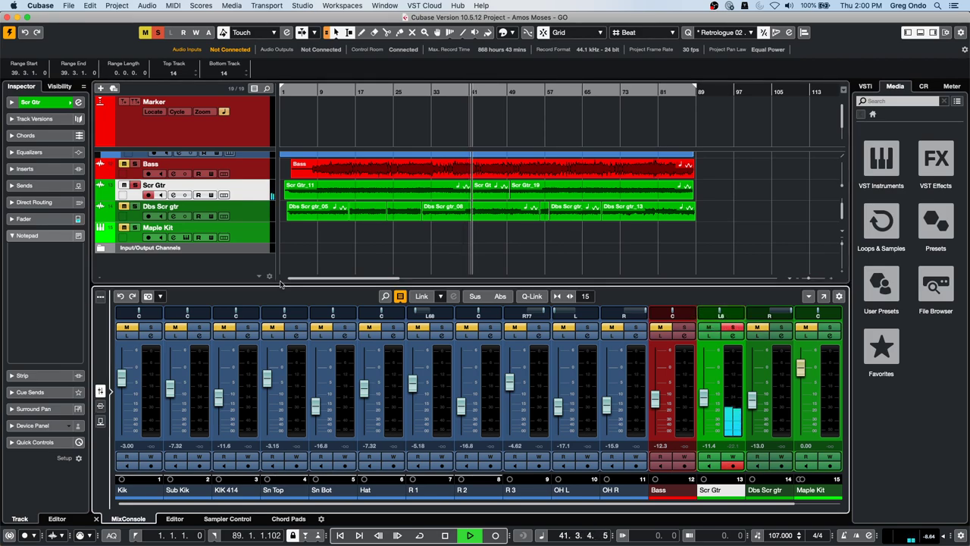
pyautogui.press('space')
# - Insert the VST Amp Rack distortion plug-in in the first insert slot of the Scr Gtr track
pyautogui.click(31, 168)
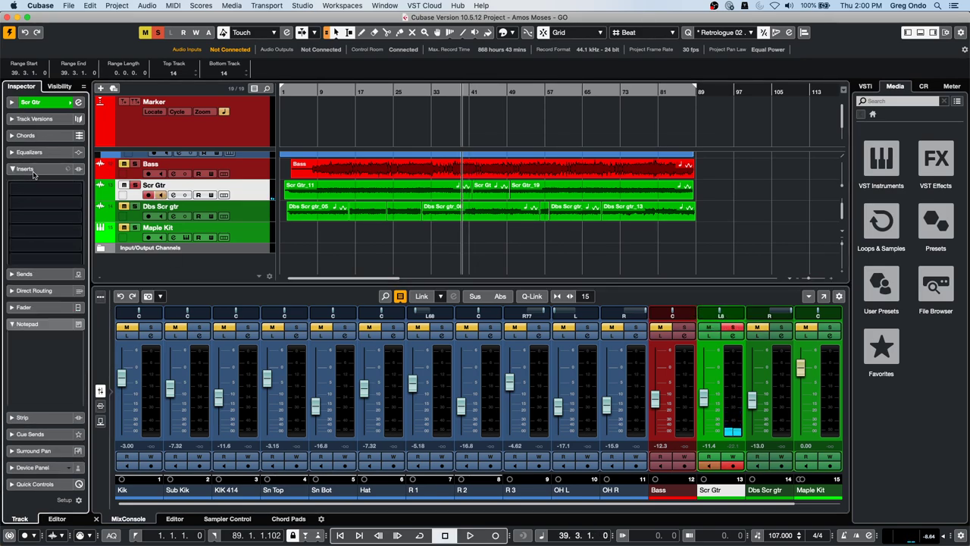
pyautogui.click(43, 195)
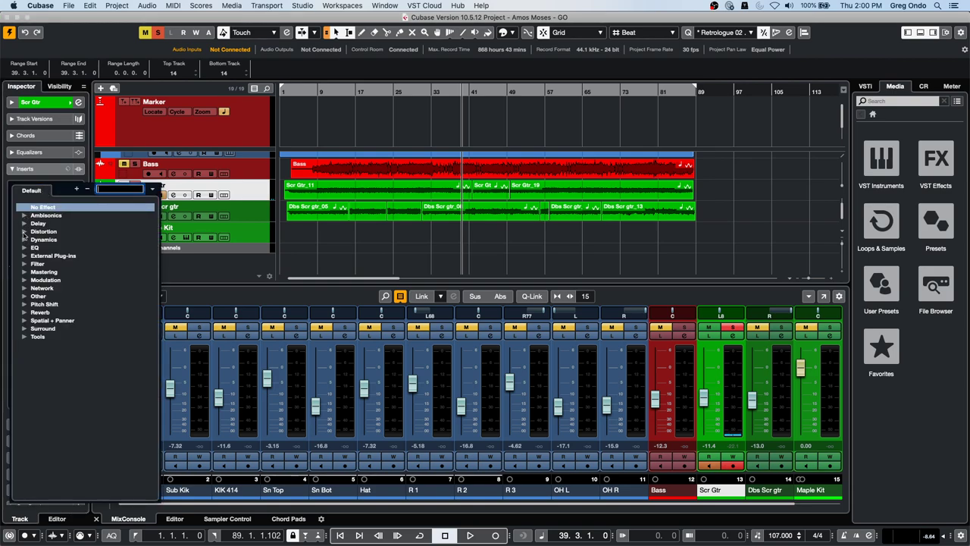
pyautogui.click(25, 232)
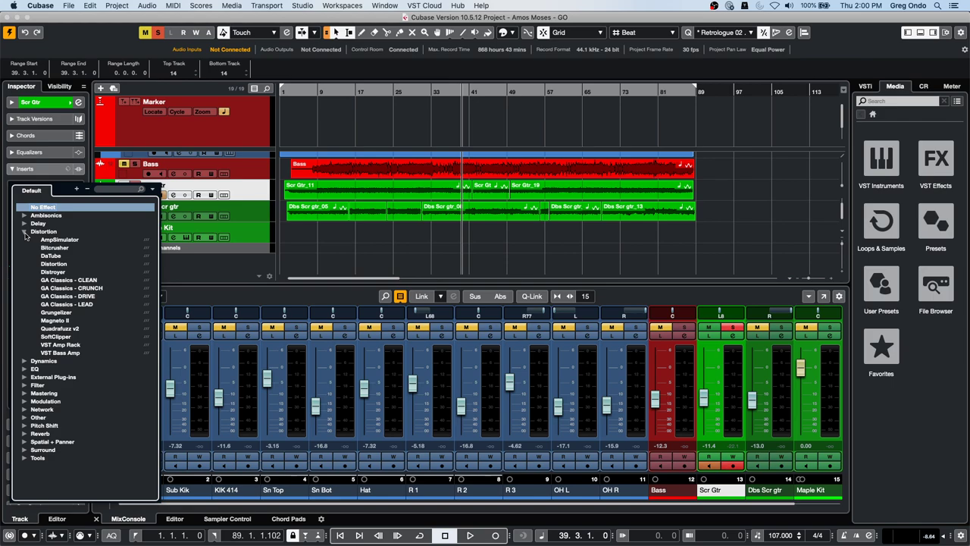
pyautogui.click(61, 352)
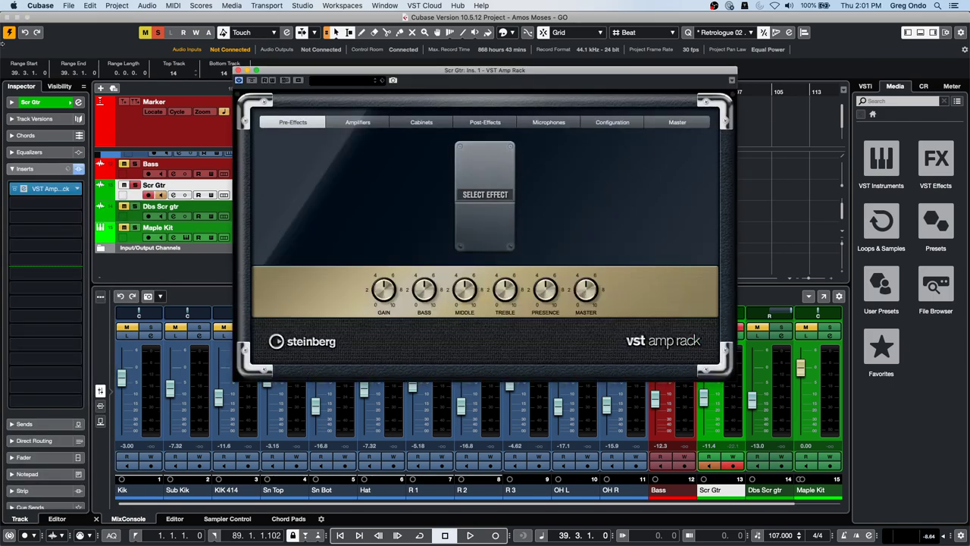
# - Set the VST Amp Rack to No Amplifier and No Cabinet
pyautogui.click(341, 122)
pyautogui.click(489, 224)
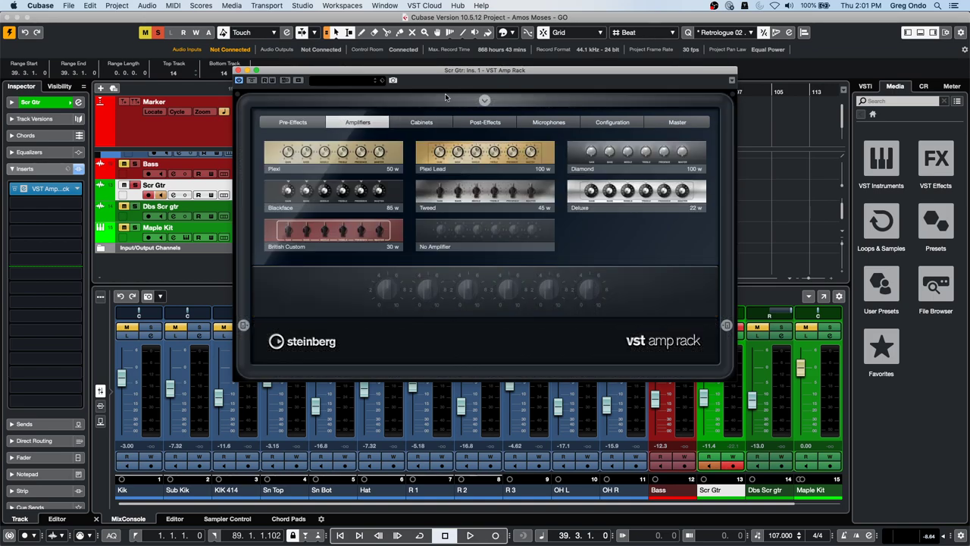
pyautogui.click(422, 122)
pyautogui.click(541, 230)
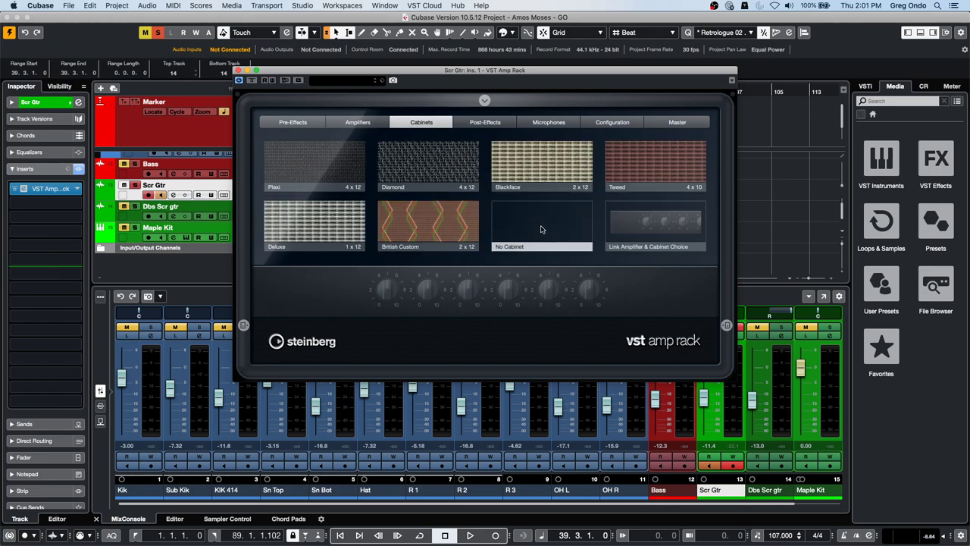
# - Add a Flanger as post-effect in the VST Amp Rack and audition the Scr Gtr track with it
pyautogui.click(501, 119)
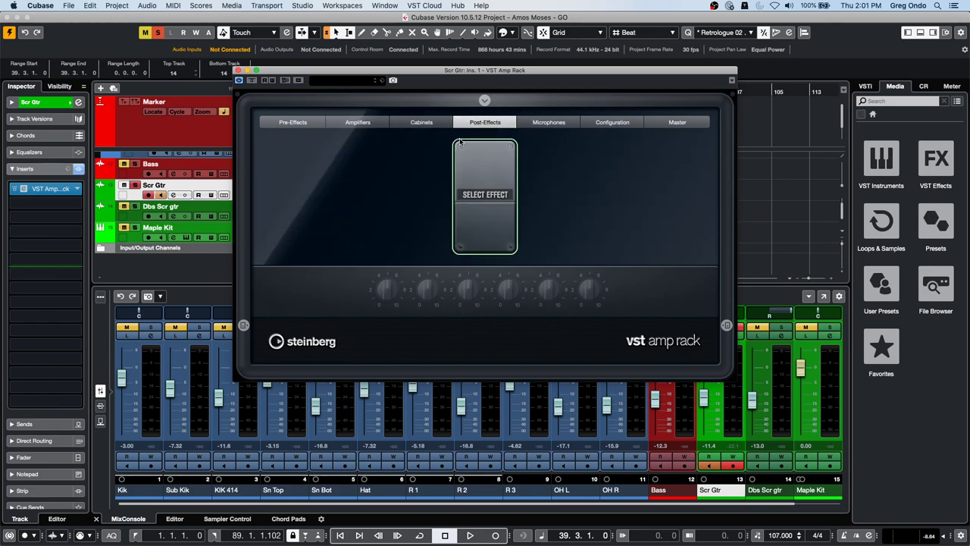
pyautogui.click(491, 193)
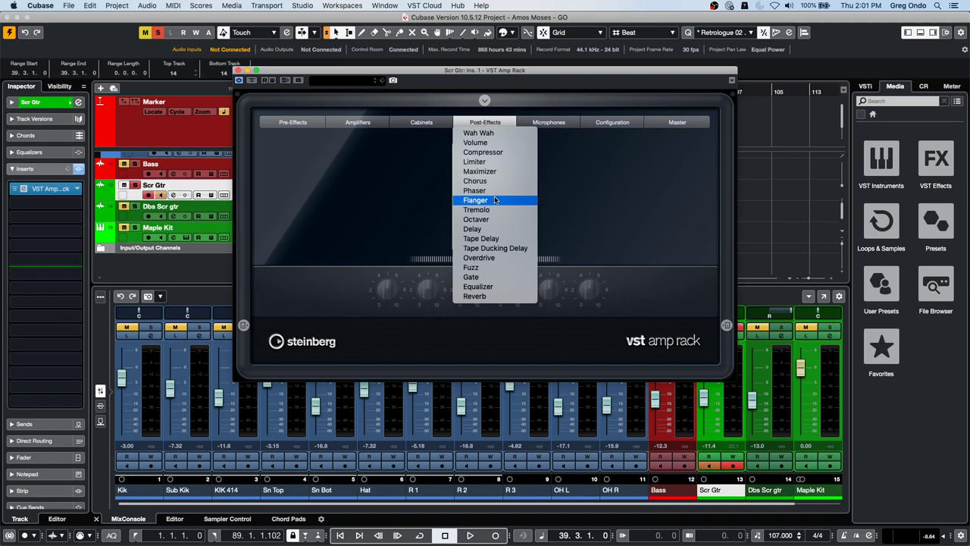
pyautogui.click(477, 200)
pyautogui.press('space')
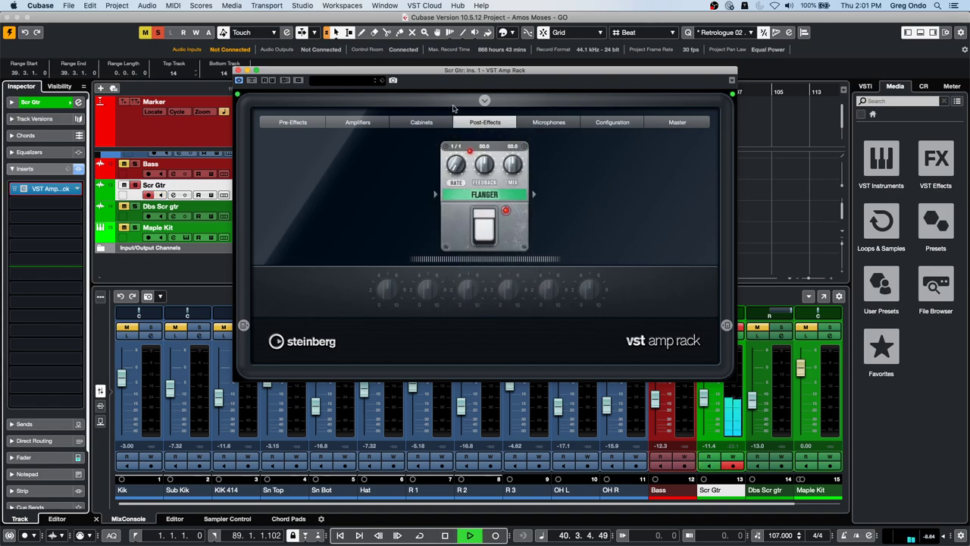
pyautogui.press('space')
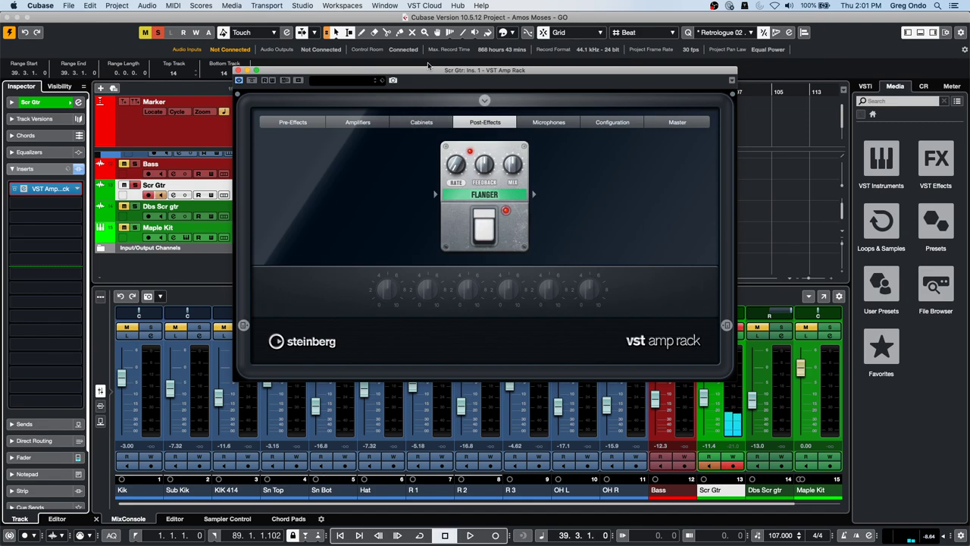
# - Enable automation read and write for the VST Amp Rack, record a Flanger rate change to 1/32 during playback, and replay from about bar 39
pyautogui.moveTo(432, 70); pyautogui.dragTo(493, 197)
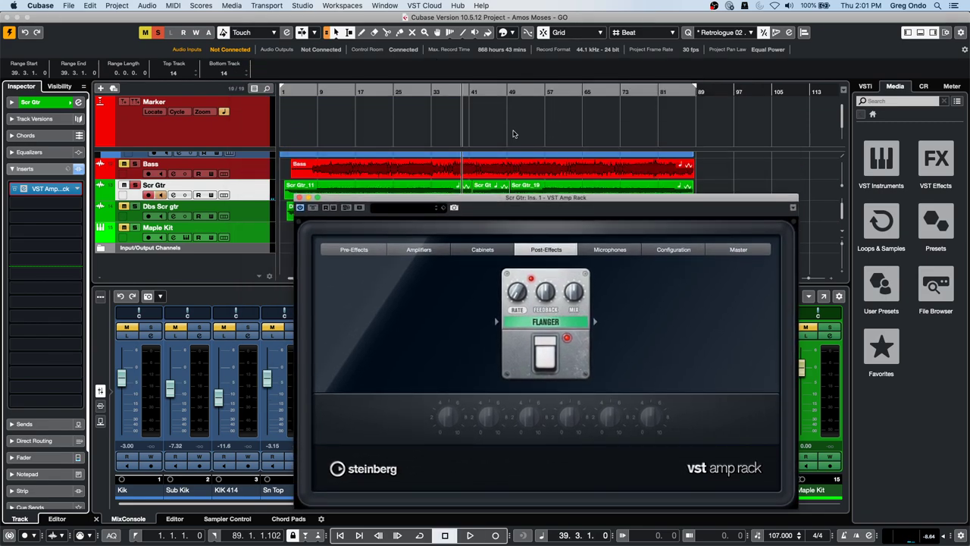
pyautogui.press('space')
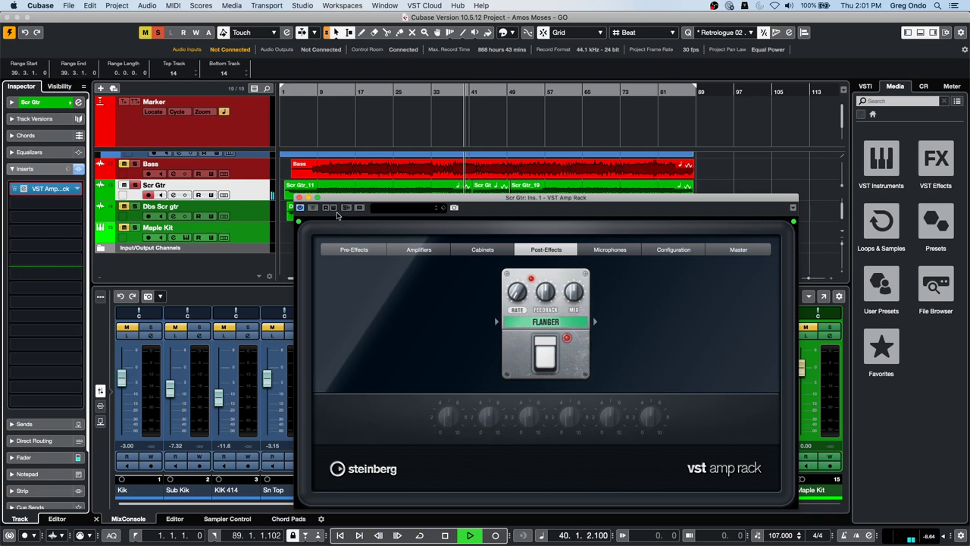
pyautogui.click(338, 215)
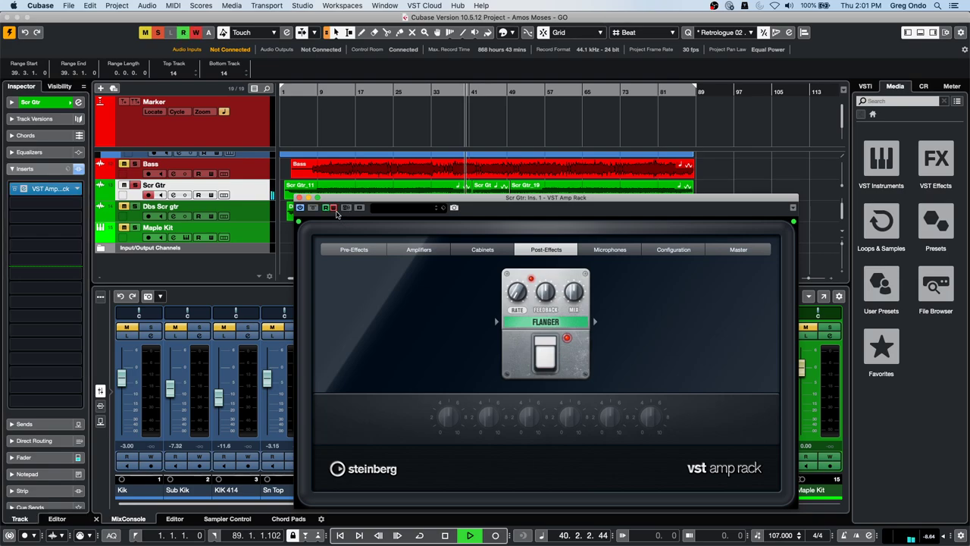
pyautogui.click(516, 291)
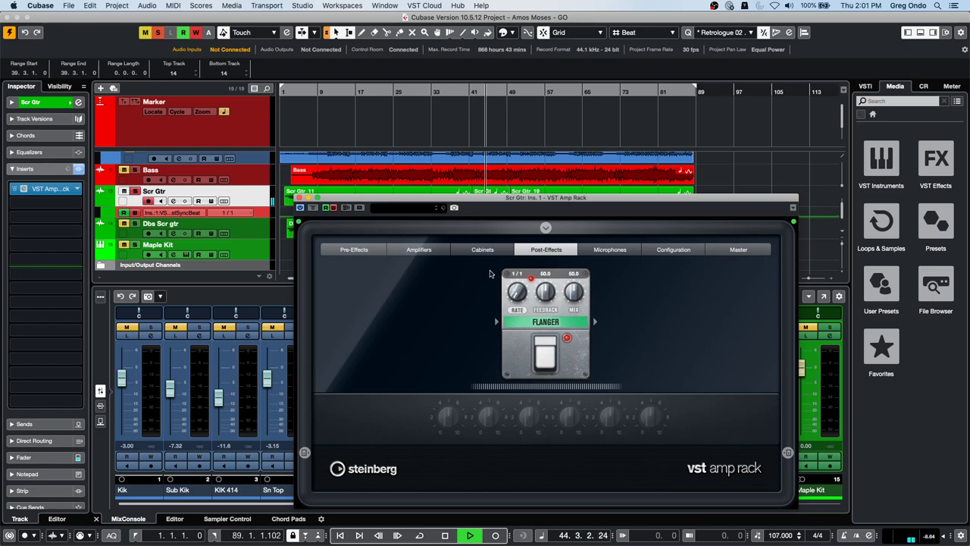
pyautogui.click(462, 93)
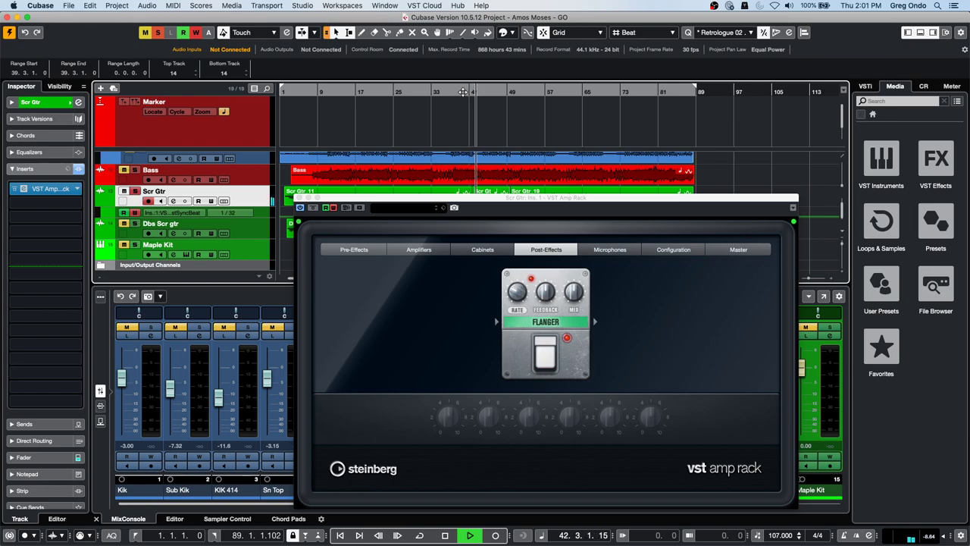
# - Stop playback and add a Wah Wah post-effect after the Flanger in the VST Amp Rack
pyautogui.press('space')
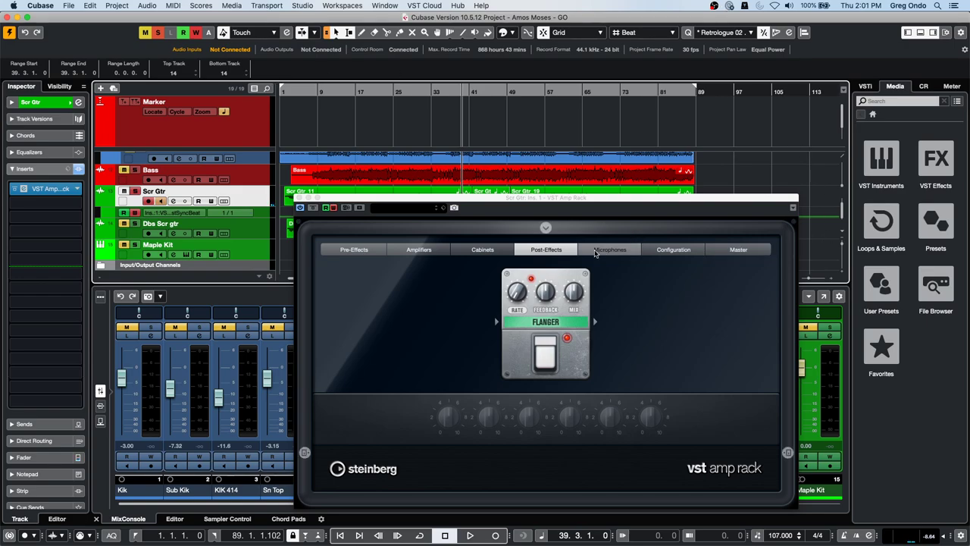
pyautogui.click(599, 322)
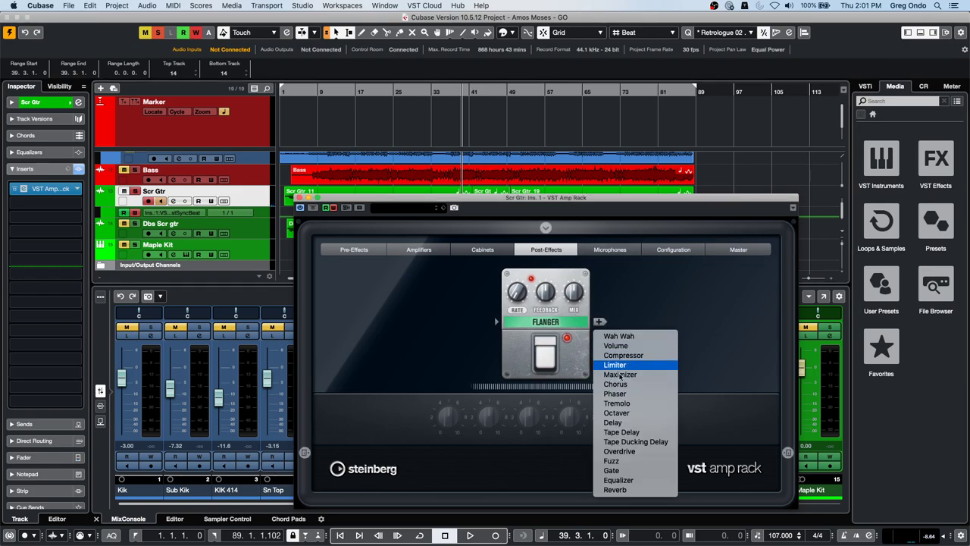
pyautogui.click(619, 336)
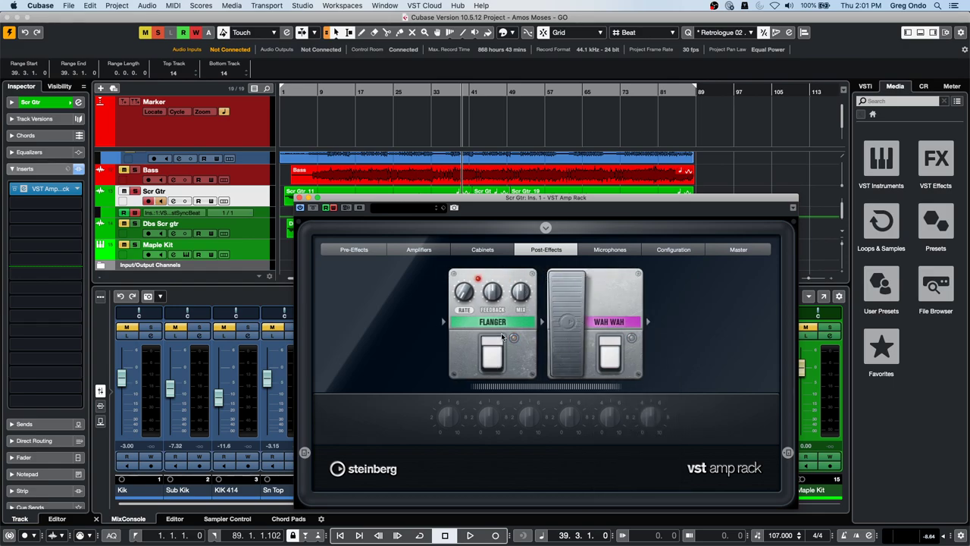
# - Record Wah Wah pedal movements as automation during playback, replay from about bar 39, and close the VST Amp Rack window
pyautogui.press('space')
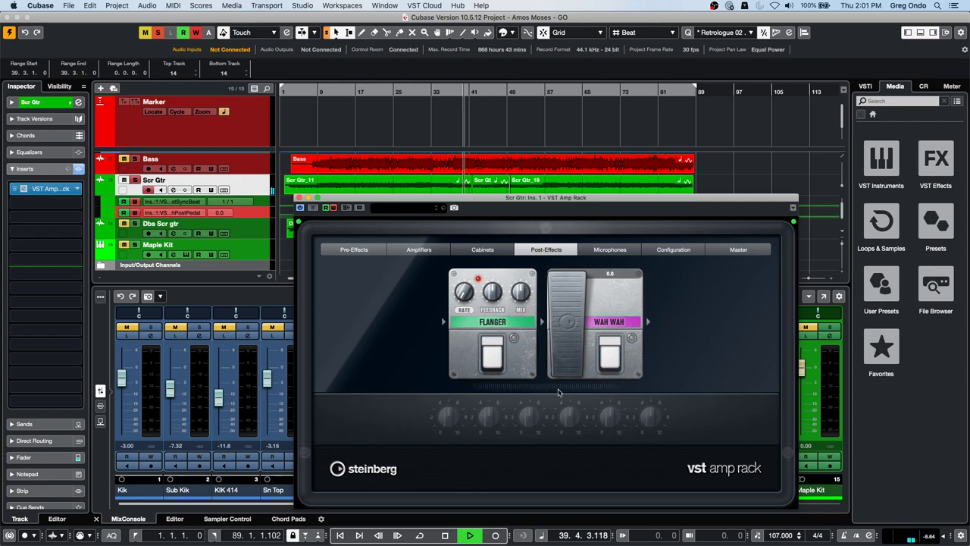
pyautogui.moveTo(553, 356); pyautogui.dragTo(580, 300)
pyautogui.click(467, 93)
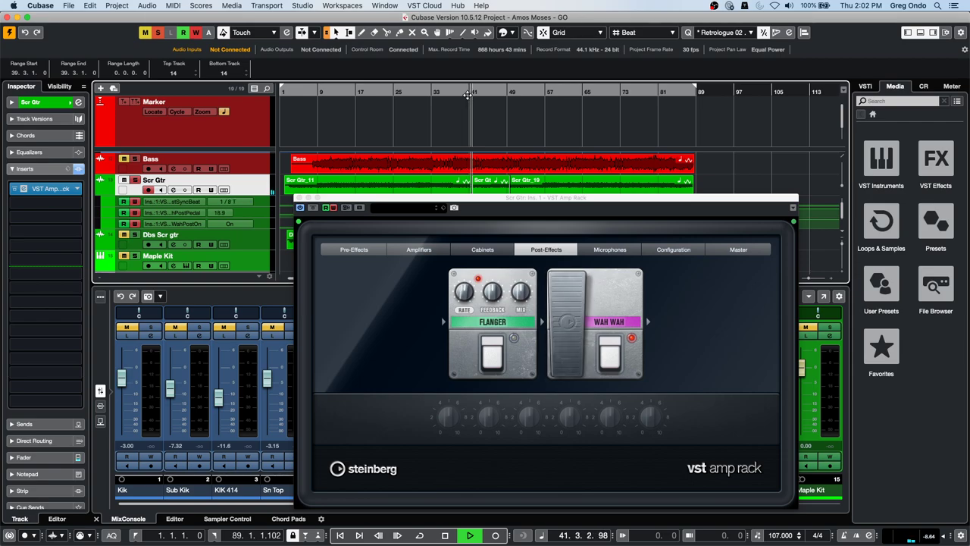
pyautogui.press('space')
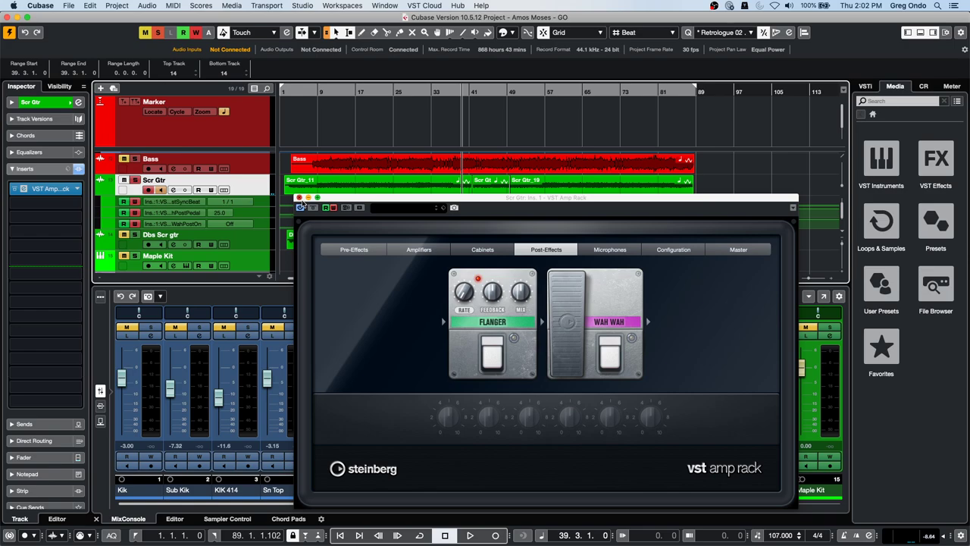
pyautogui.click(299, 197)
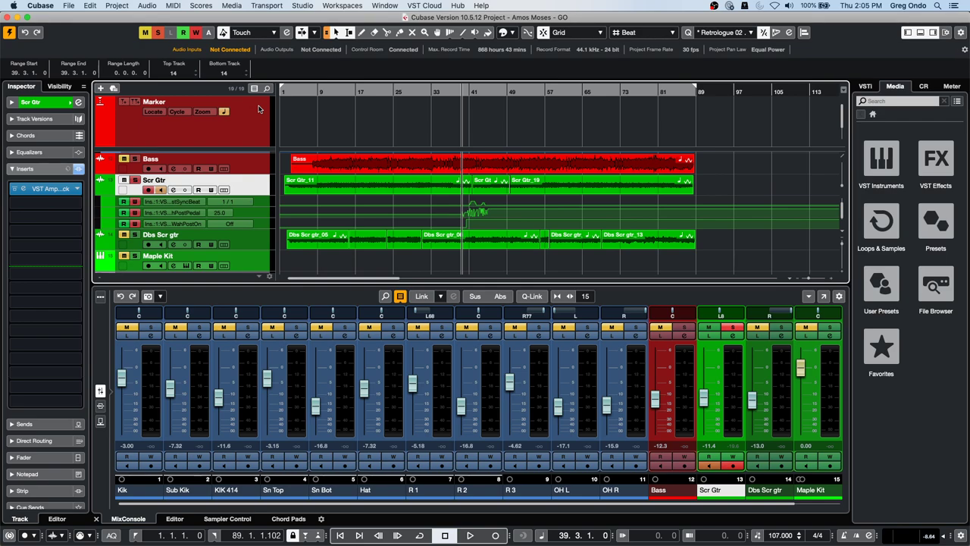
# - Replace the VST Amp Rack in the first insert slot of the Scr Gtr track with the WahWah filter plug-in
pyautogui.rightClick(253, 187)
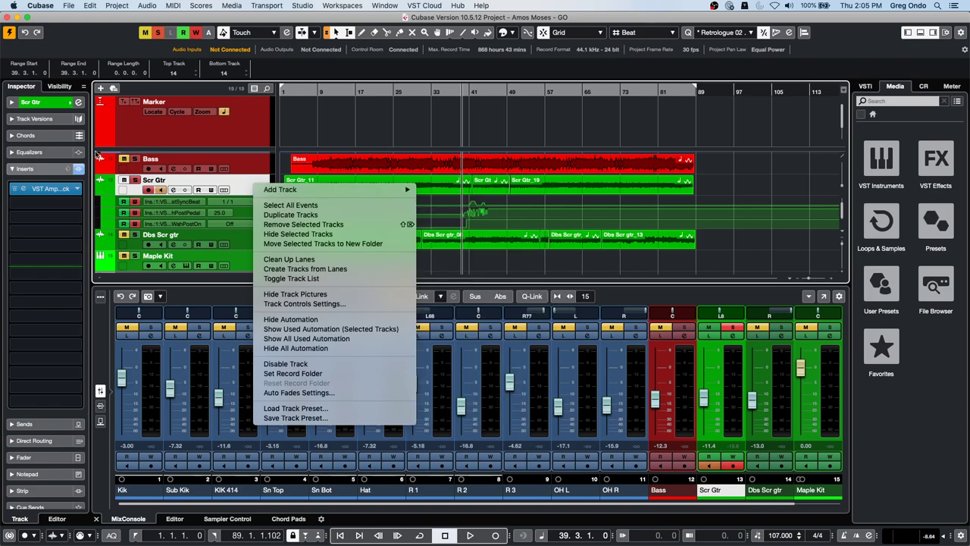
pyautogui.click(70, 189)
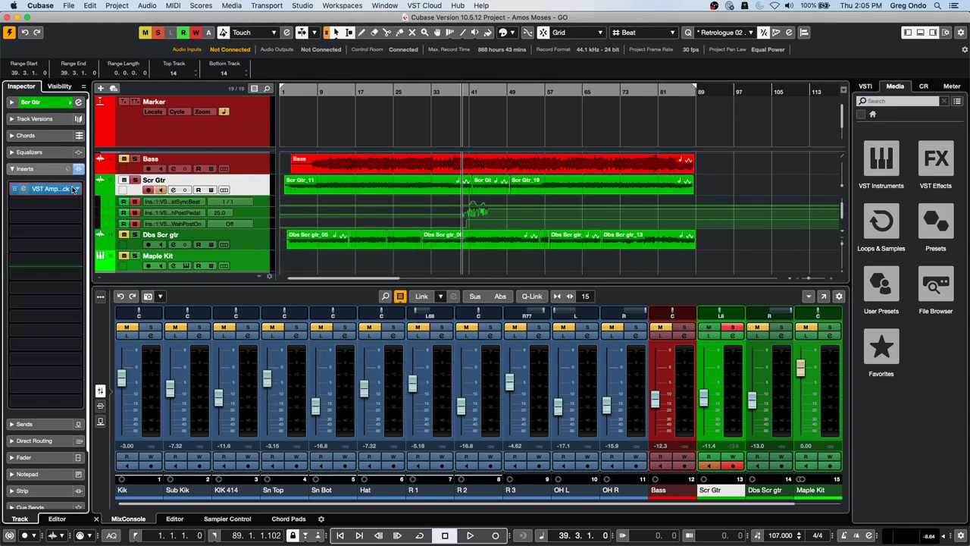
pyautogui.click(74, 189)
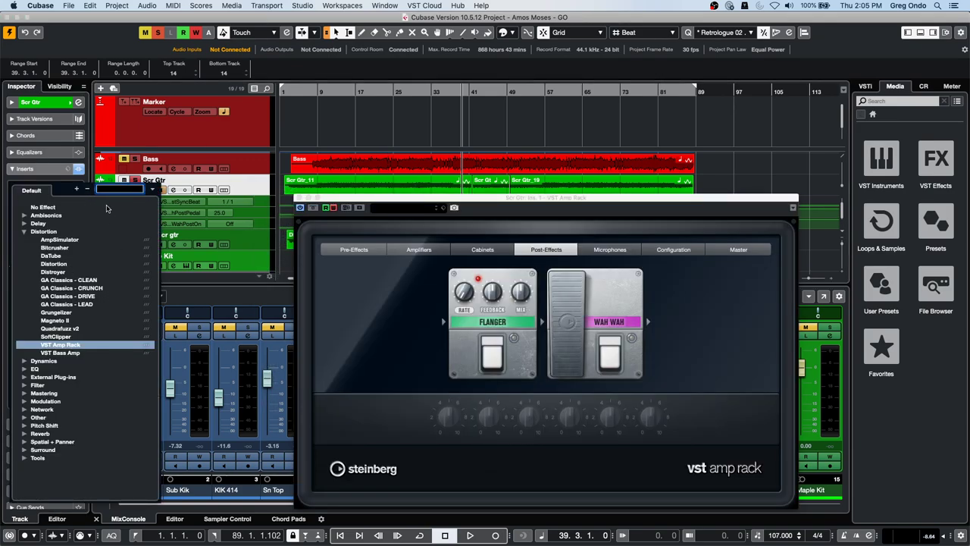
pyautogui.write('wah')
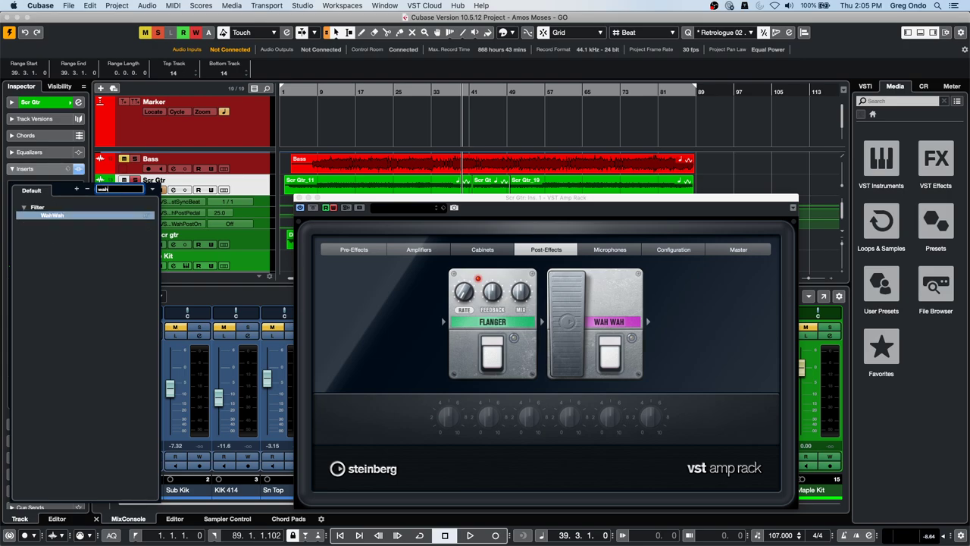
pyautogui.click(83, 216)
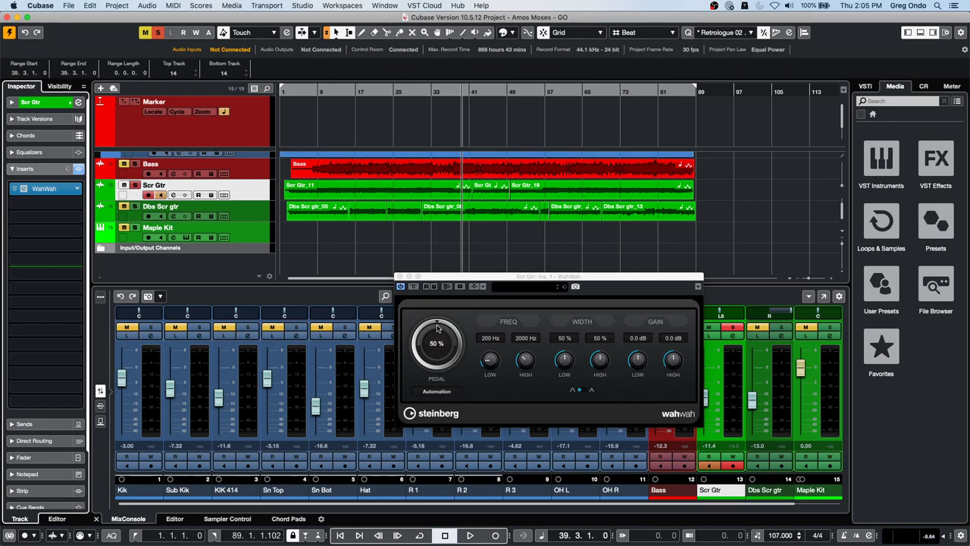
# - Set the WahWah pedal to 46 % during playback and assign its pedal control to Modulation
pyautogui.press('space')
pyautogui.moveTo(436, 328)
pyautogui.mouseDown()
pyautogui.moveTo(447, 286)
pyautogui.moveTo(437, 346)
pyautogui.mouseUp()
pyautogui.click(437, 391)
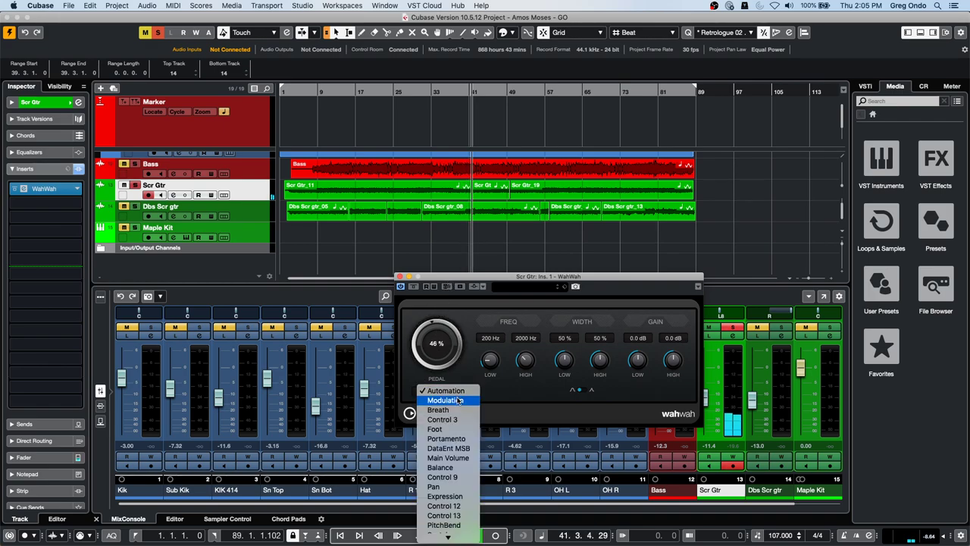
pyautogui.click(458, 400)
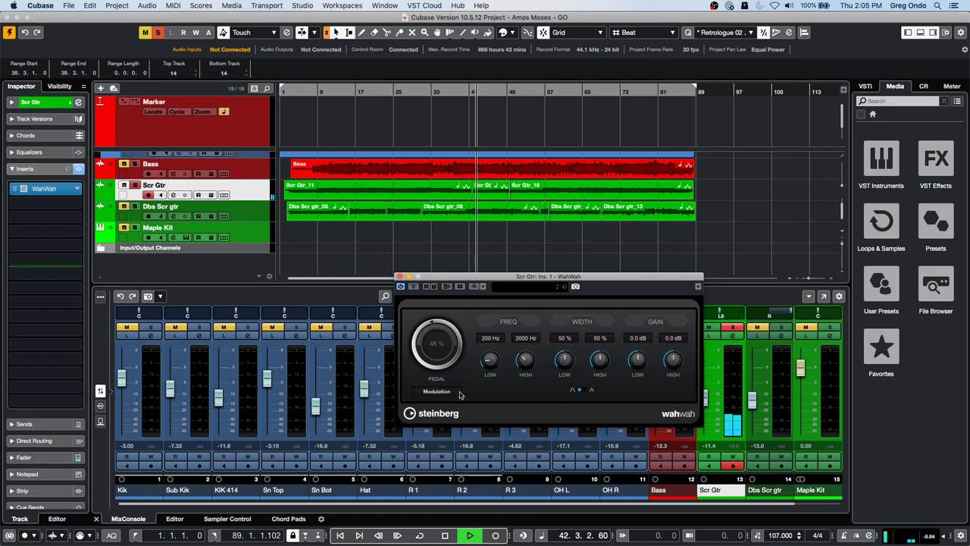
# - Add one MIDI track below Scr Gtr and route its output to the MIDI input of the Scr Gtr WahWah insert
pyautogui.rightClick(252, 189)
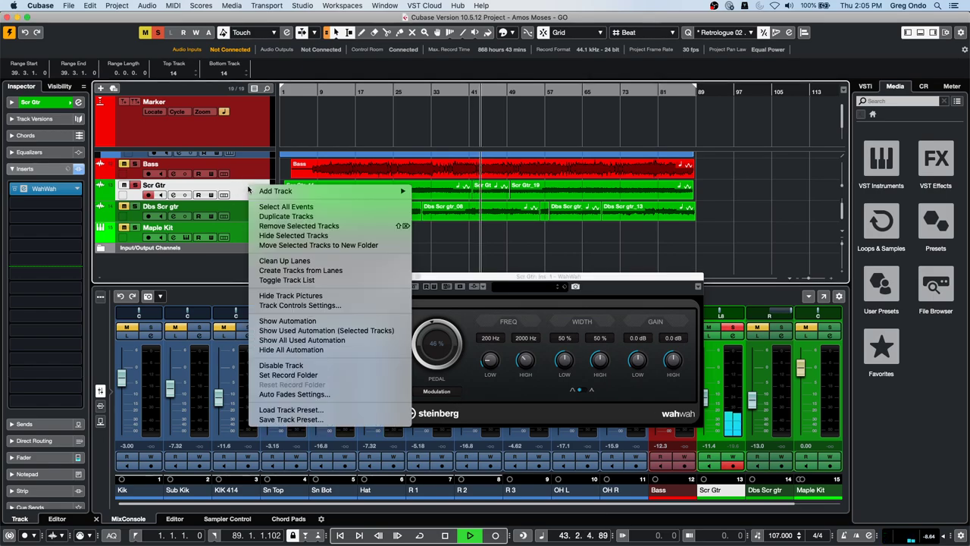
pyautogui.moveTo(296, 194)
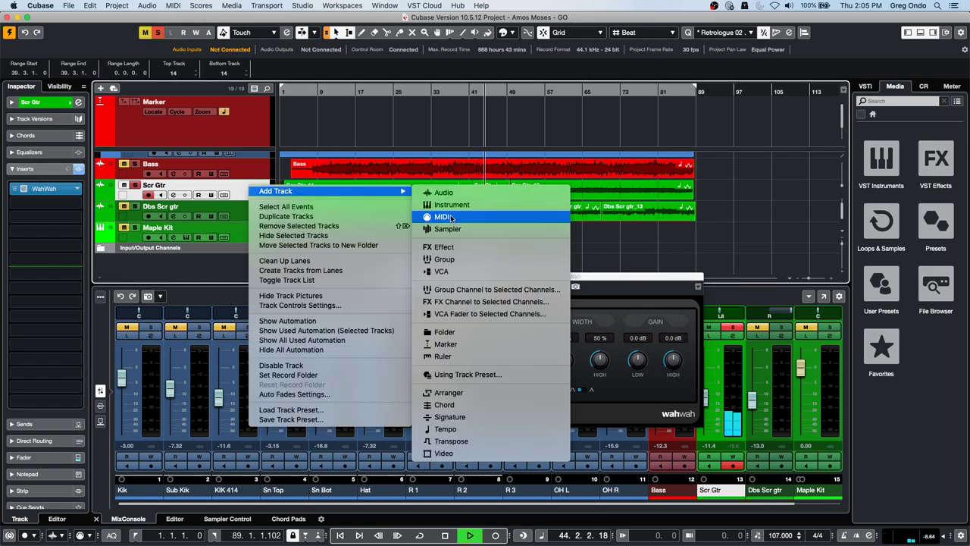
pyautogui.click(428, 216)
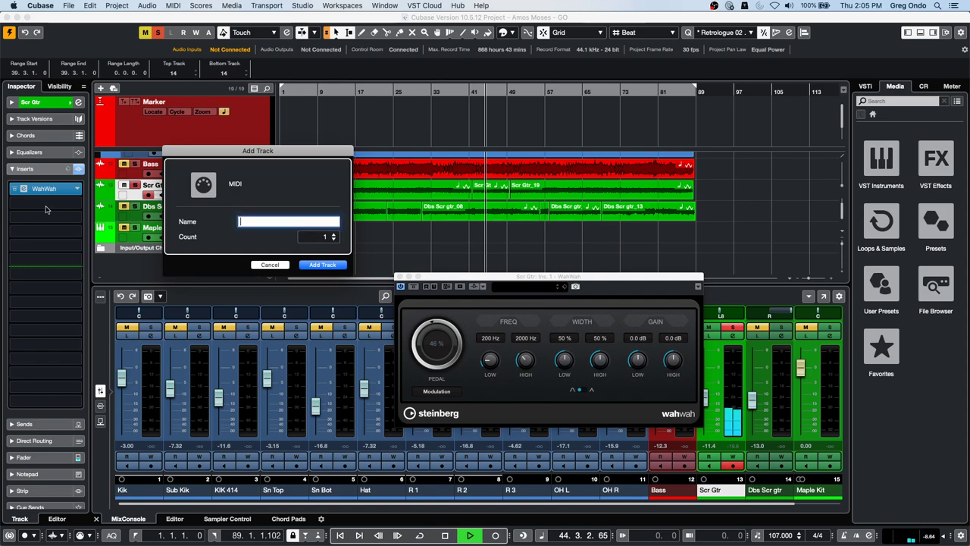
pyautogui.click(321, 265)
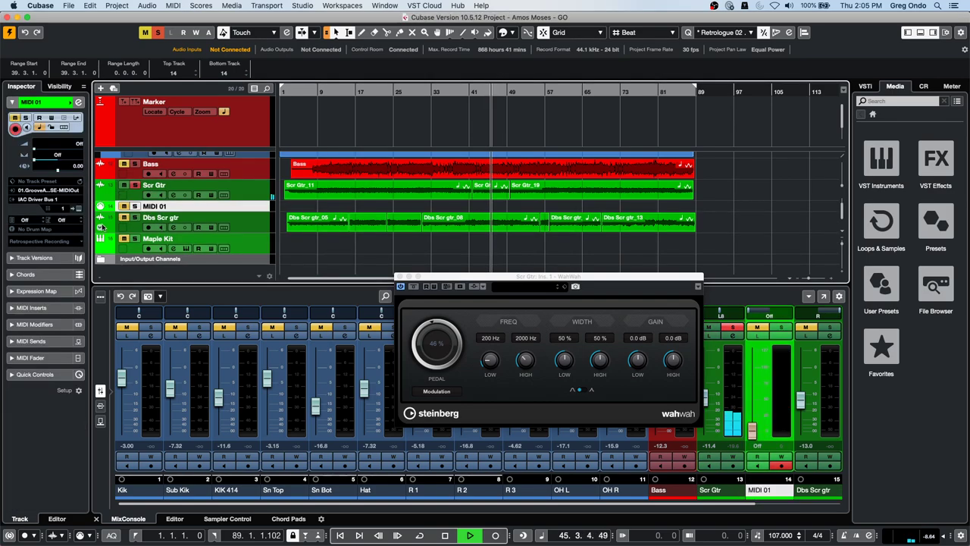
pyautogui.click(53, 200)
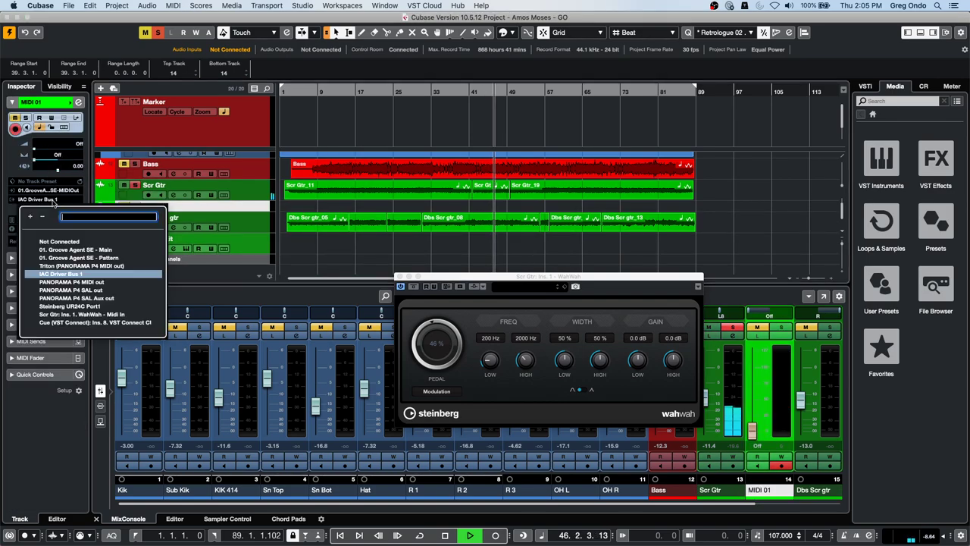
pyautogui.click(121, 315)
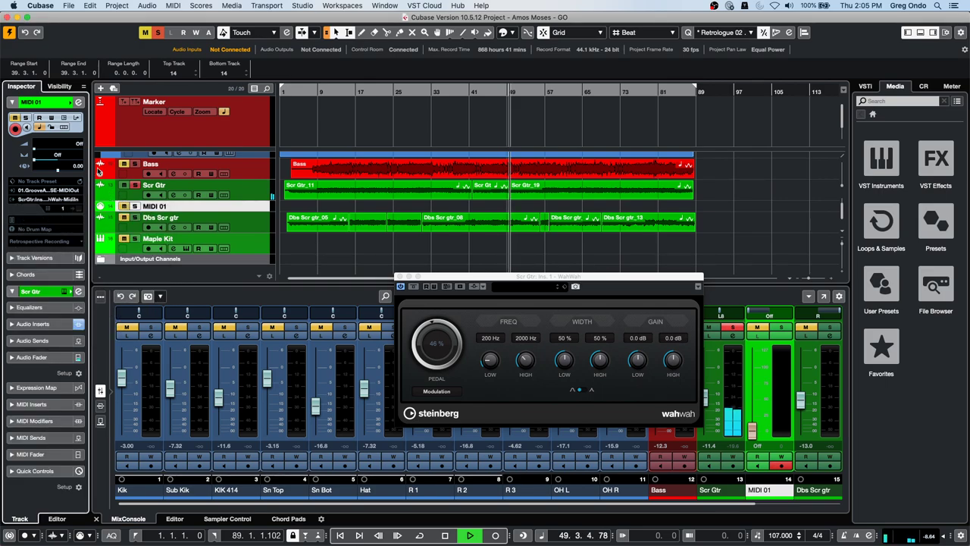
# - Solo the MIDI 01 track, set its input to All MIDI Inputs, and audition the routing before stopping playback
pyautogui.click(152, 219)
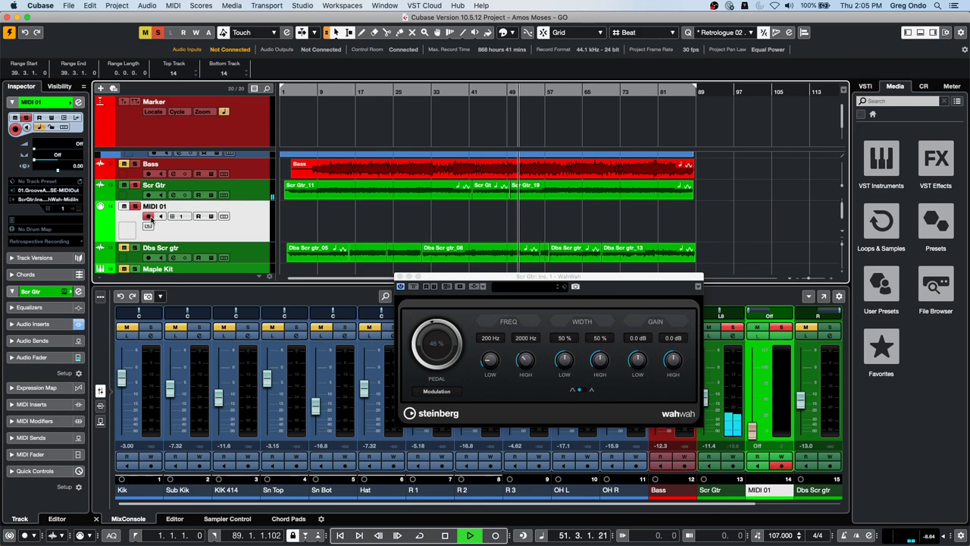
pyautogui.click(46, 191)
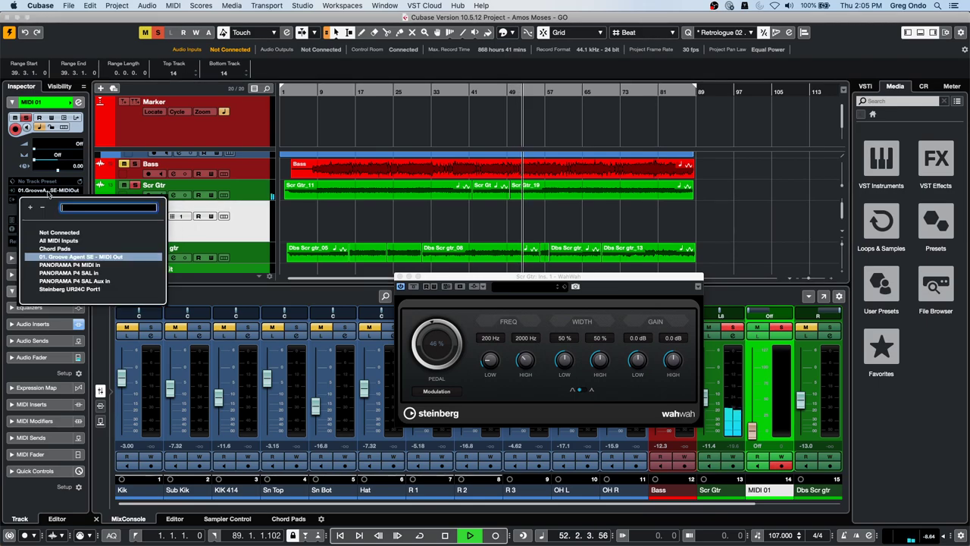
pyautogui.click(58, 240)
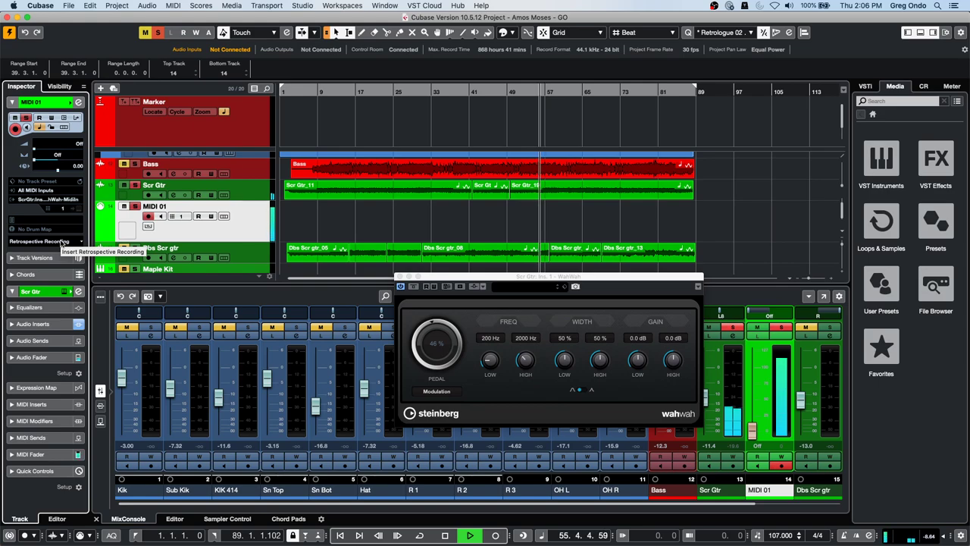
pyautogui.click(37, 191)
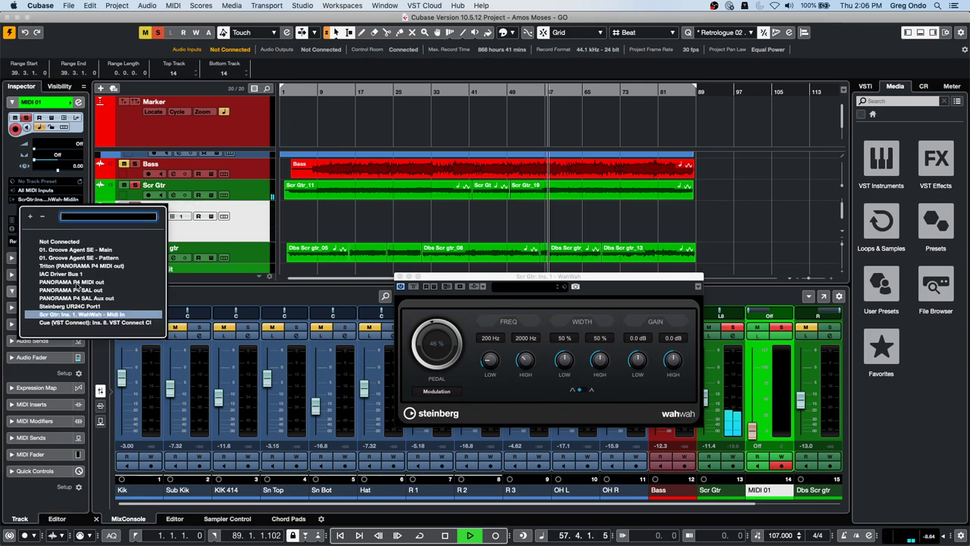
pyautogui.click(237, 232)
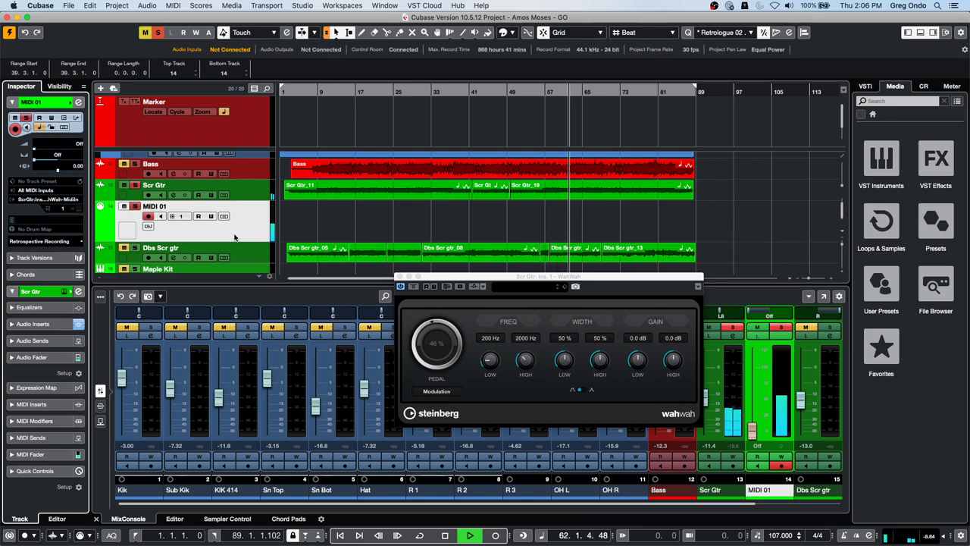
pyautogui.press('space')
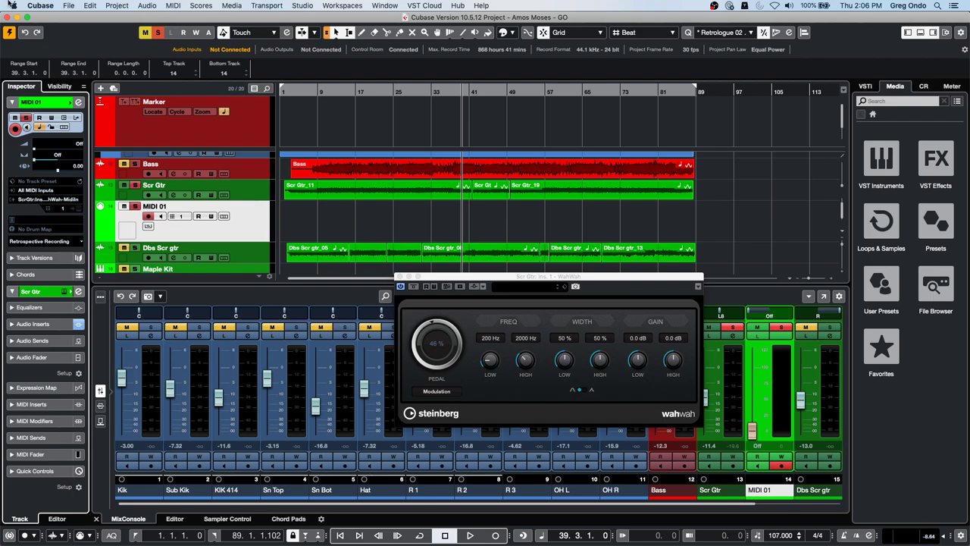
pyautogui.click(69, 5)
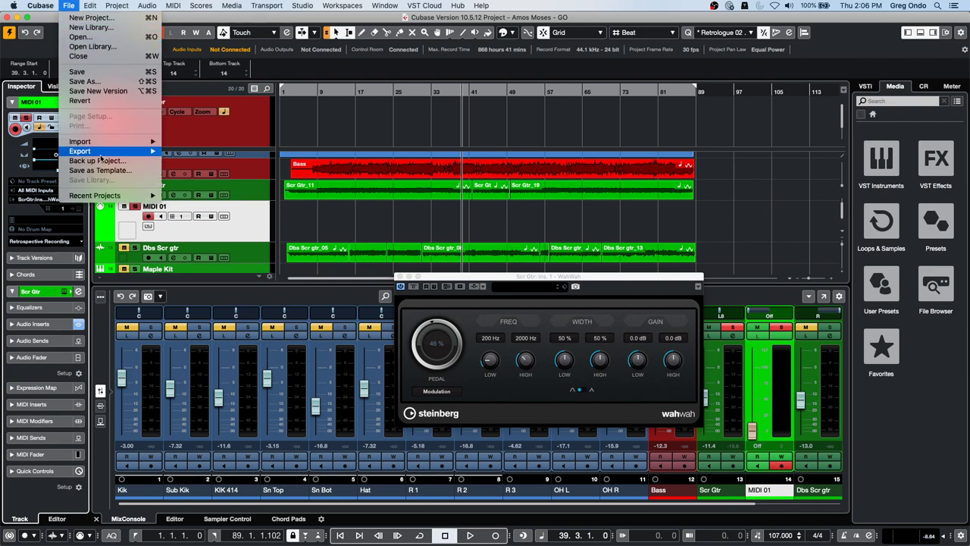
pyautogui.moveTo(101, 156)
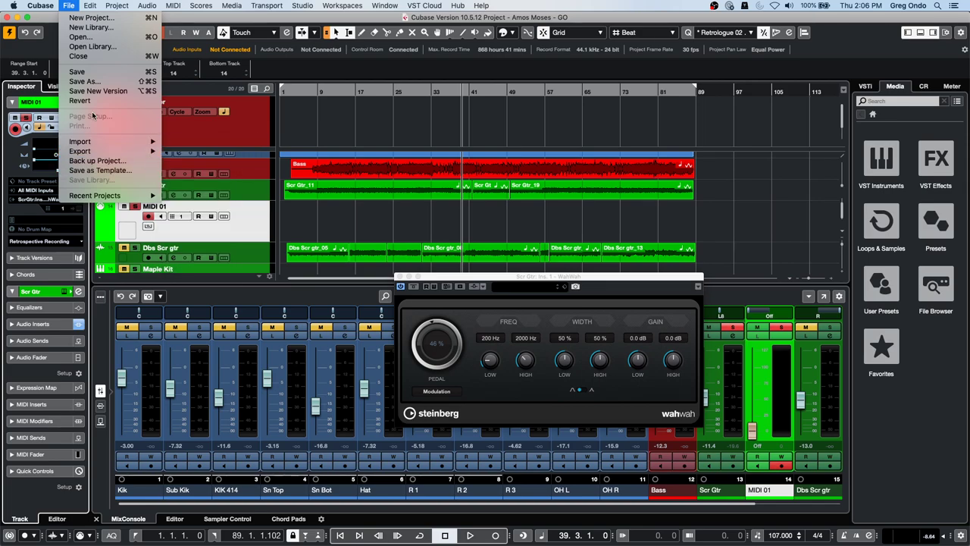
pyautogui.moveTo(90, 5)
pyautogui.press('Escape')
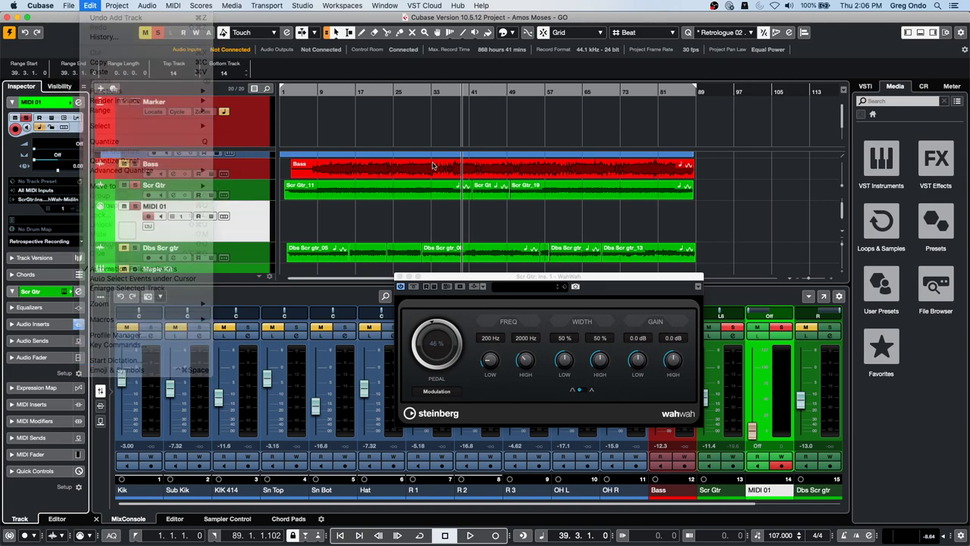
# - Add one new marker track below the existing Marker track, keeping the default name
pyautogui.rightClick(221, 136)
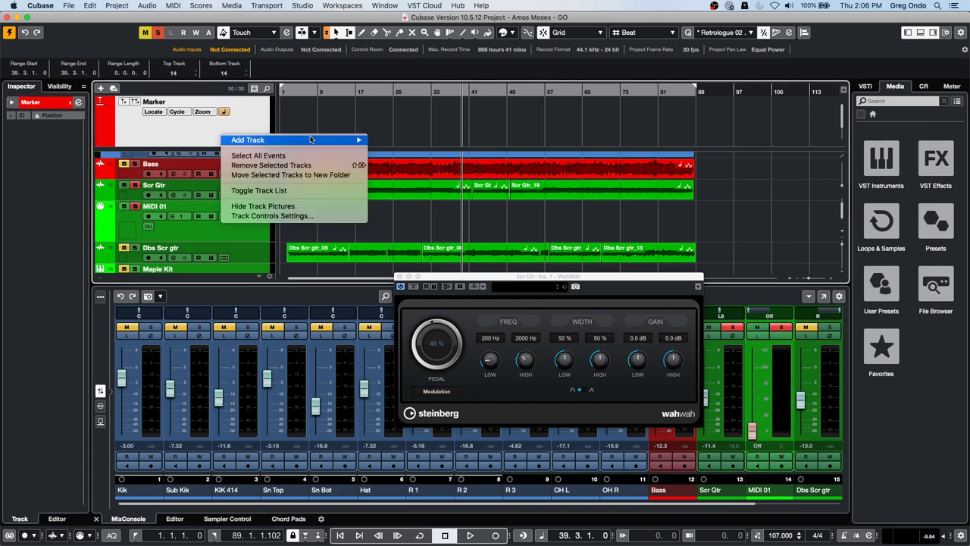
pyautogui.moveTo(314, 139)
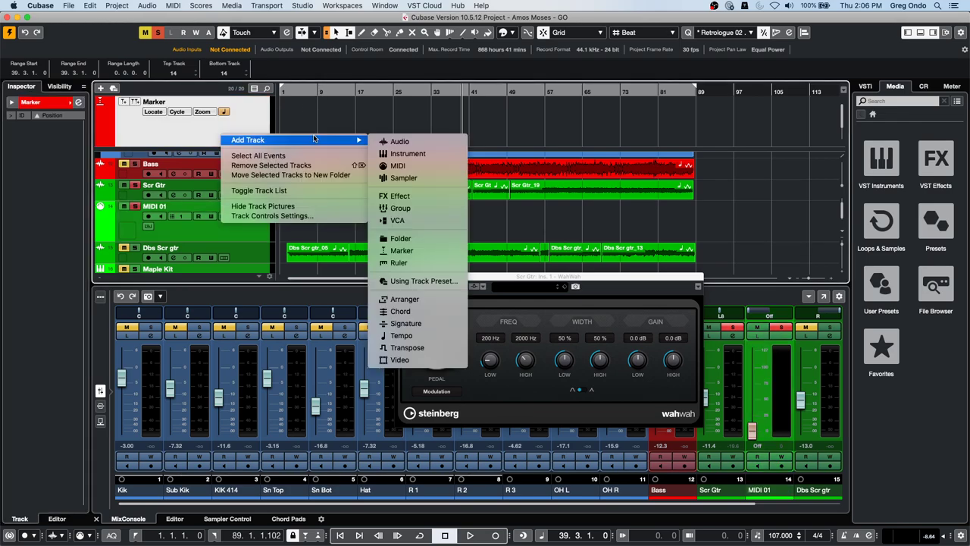
pyautogui.click(433, 251)
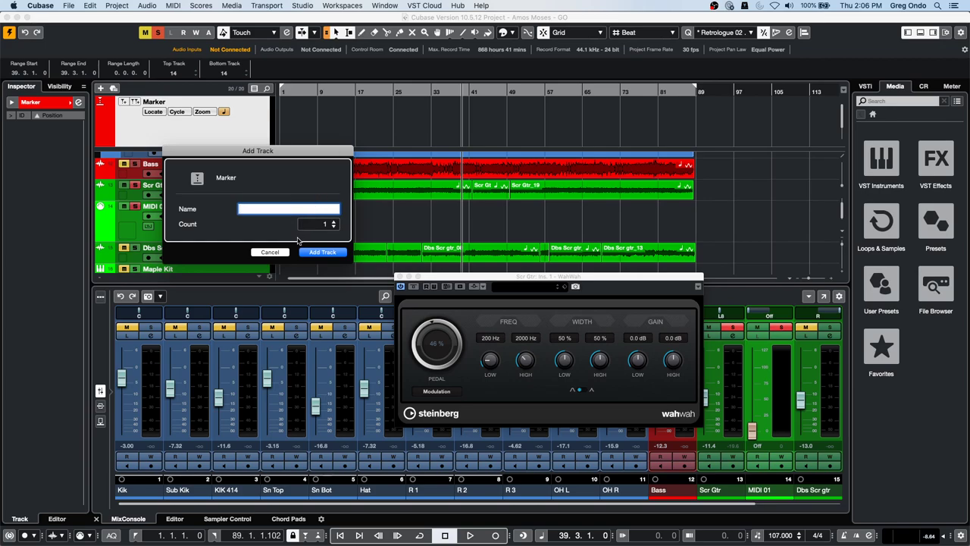
pyautogui.click(332, 252)
pyautogui.click(347, 124)
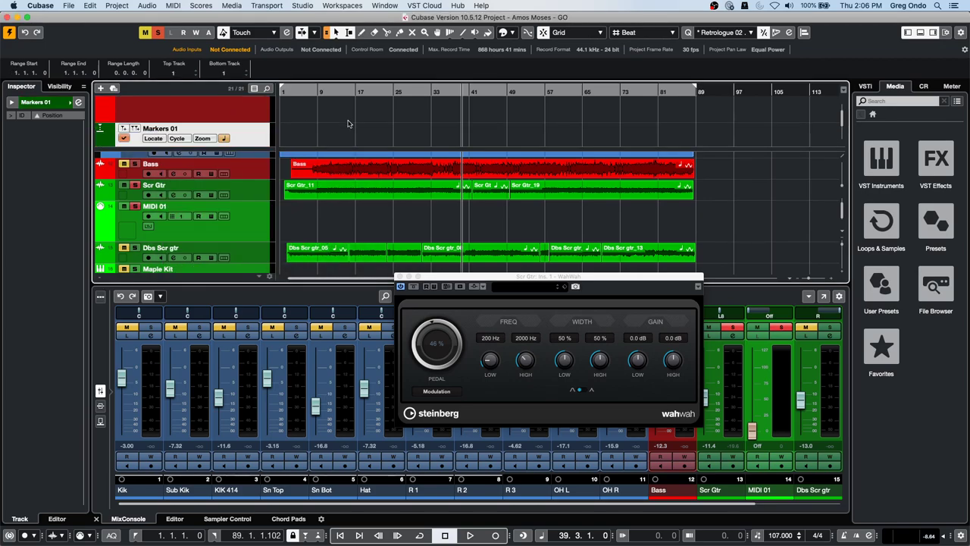
# - Place five markers on the Markers 01 track at about bars 39, 65, 74, 54 and 23, drawing all but the first
pyautogui.click(129, 129)
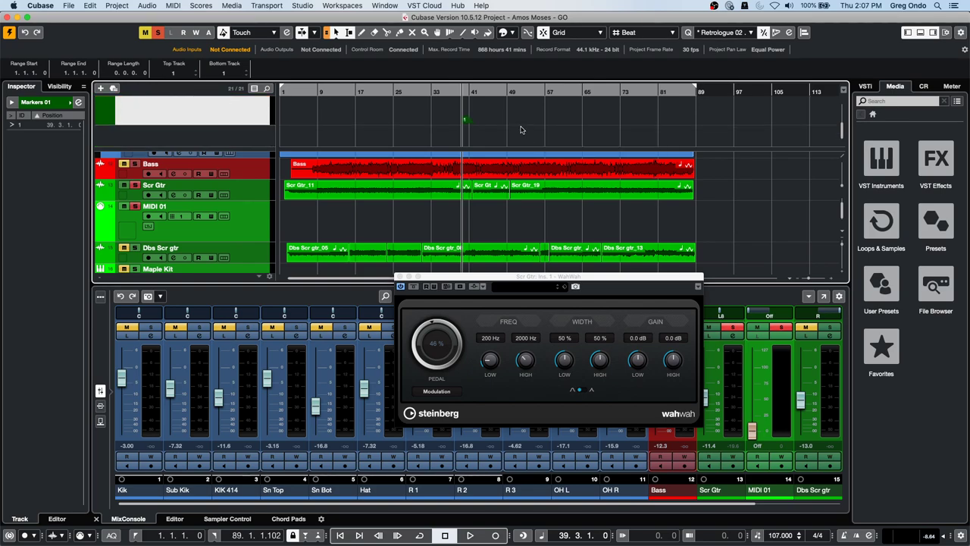
pyautogui.rightClick(519, 130)
pyautogui.click(548, 128)
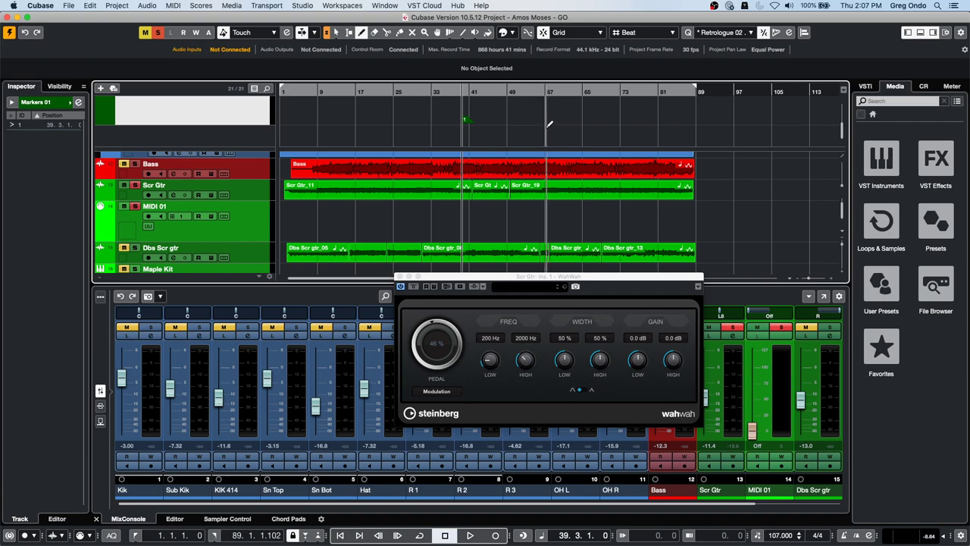
pyautogui.click(588, 106)
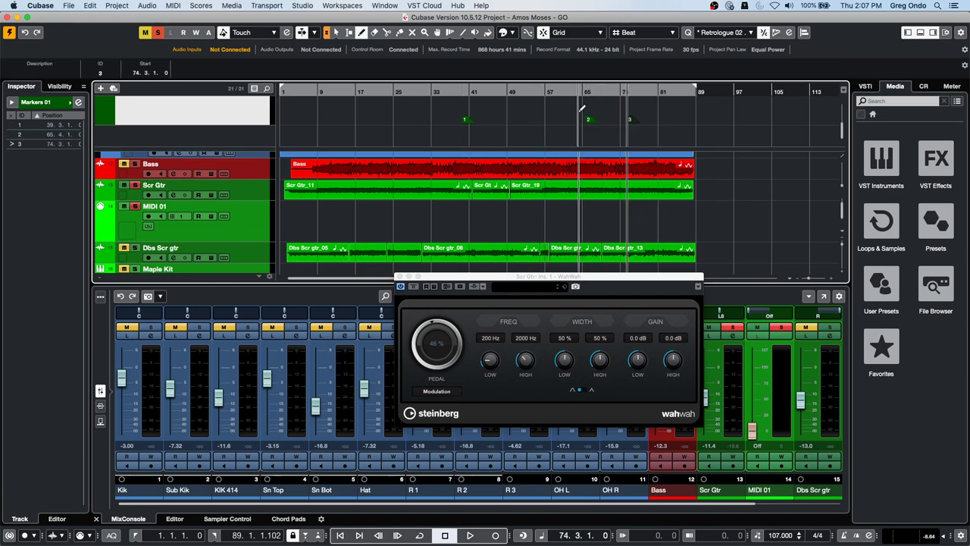
pyautogui.click(534, 111)
pyautogui.click(389, 111)
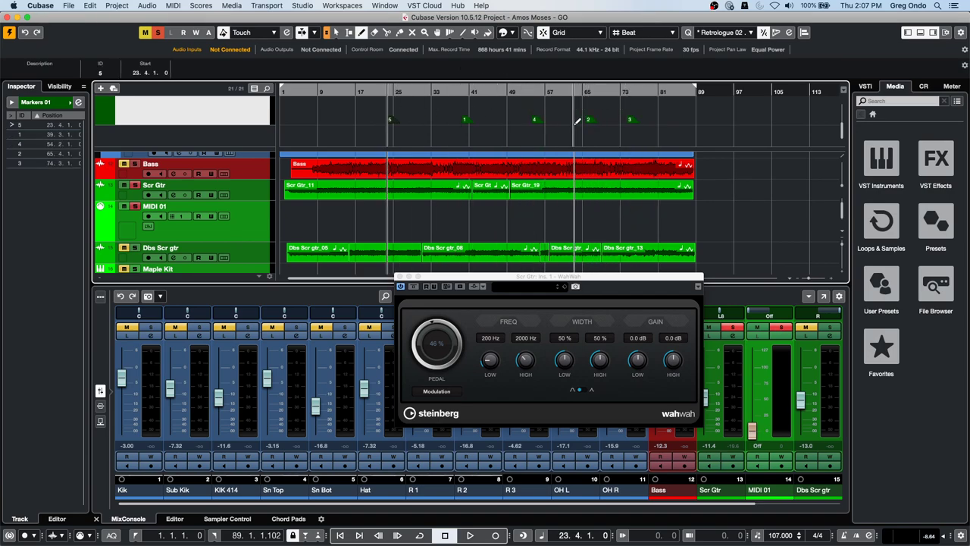
# - Undo all the markers just placed on the Markers 01 track
pyautogui.press('super+z')
pyautogui.press('super+z')
pyautogui.press('super+z')
pyautogui.press('super+z')
pyautogui.press('super+z')
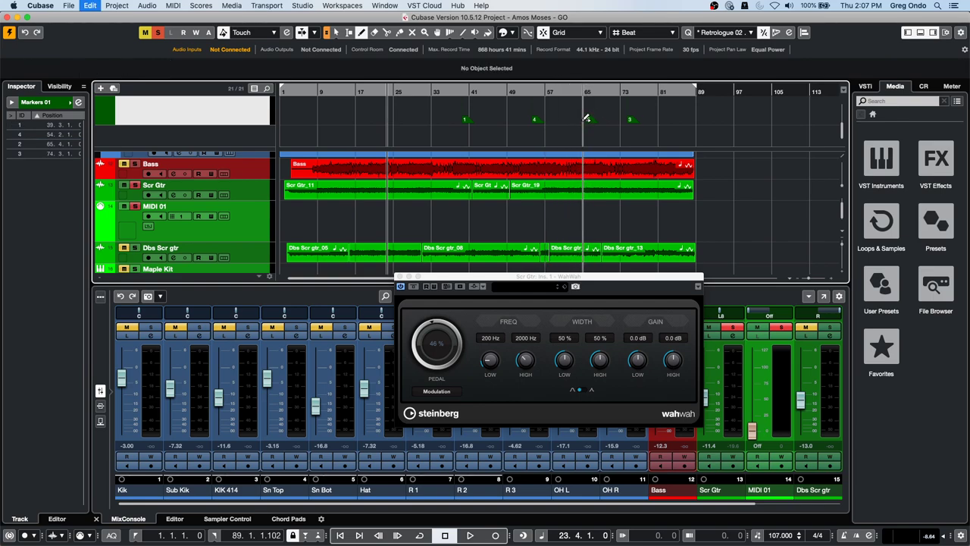
# - Draw six markers in ascending order on the Markers 01 track at about bars 2, 13, 23, 33, 41 and 64
pyautogui.click(287, 115)
pyautogui.click(339, 116)
pyautogui.click(388, 115)
pyautogui.click(432, 115)
pyautogui.click(468, 115)
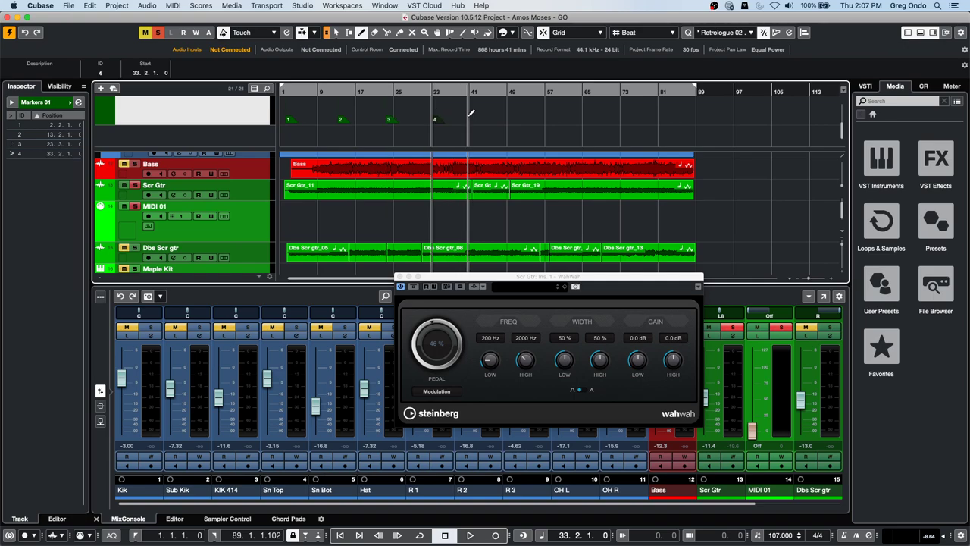
pyautogui.click(579, 114)
# - Examine the commands in the Marker category of the Key Commands list, then close the dialog
pyautogui.click(72, 8)
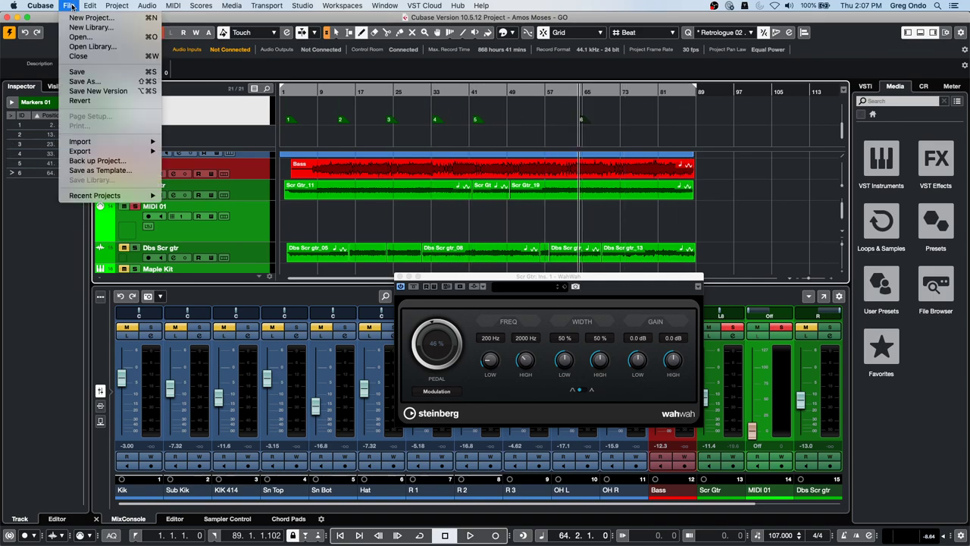
pyautogui.moveTo(89, 8)
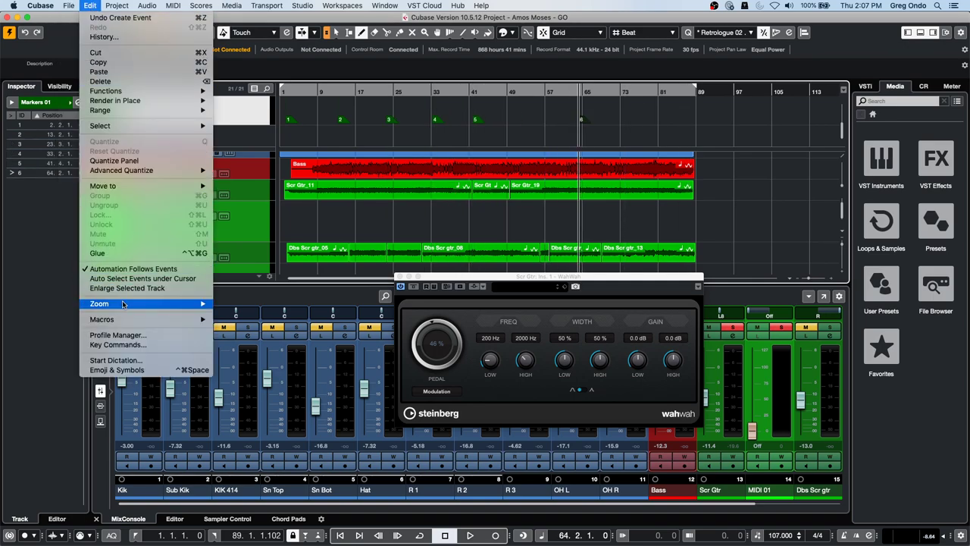
pyautogui.click(132, 345)
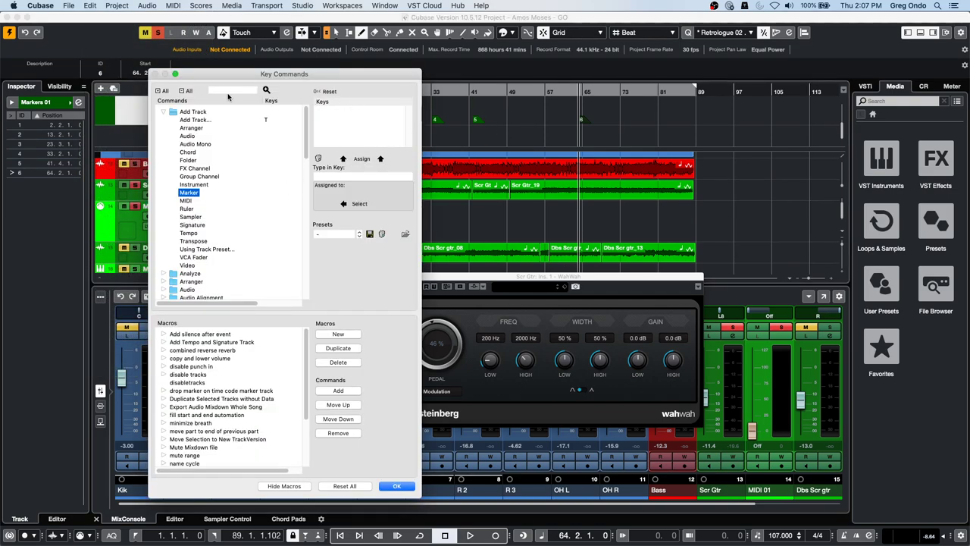
pyautogui.moveTo(231, 76); pyautogui.dragTo(639, 89)
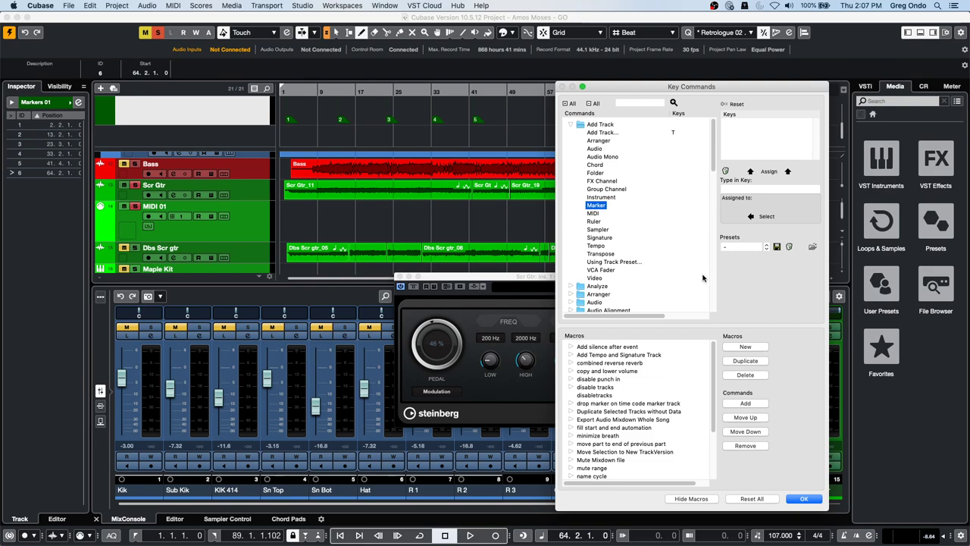
pyautogui.scroll(-5, 629, 272)
pyautogui.scroll(5, 632, 272)
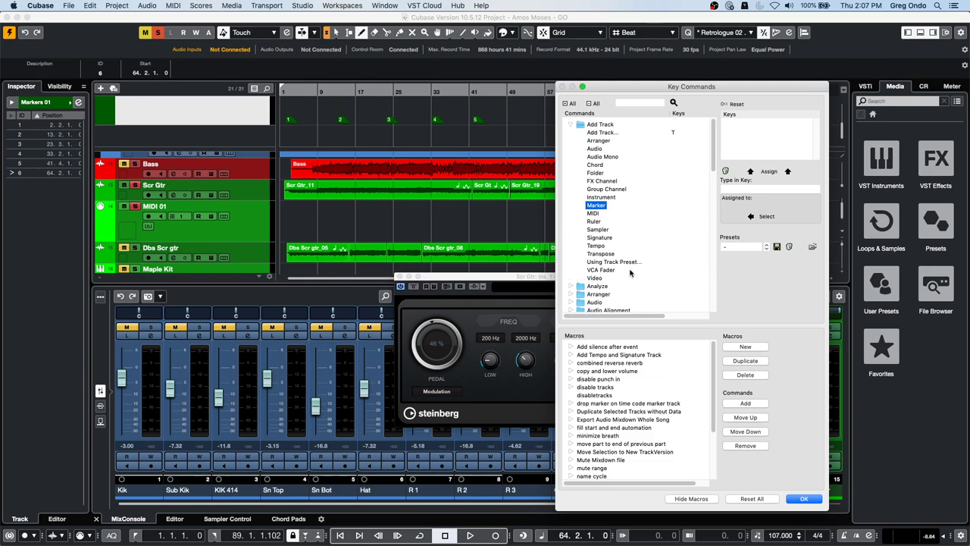
pyautogui.scroll(-10, 631, 272)
pyautogui.scroll(1, 630, 271)
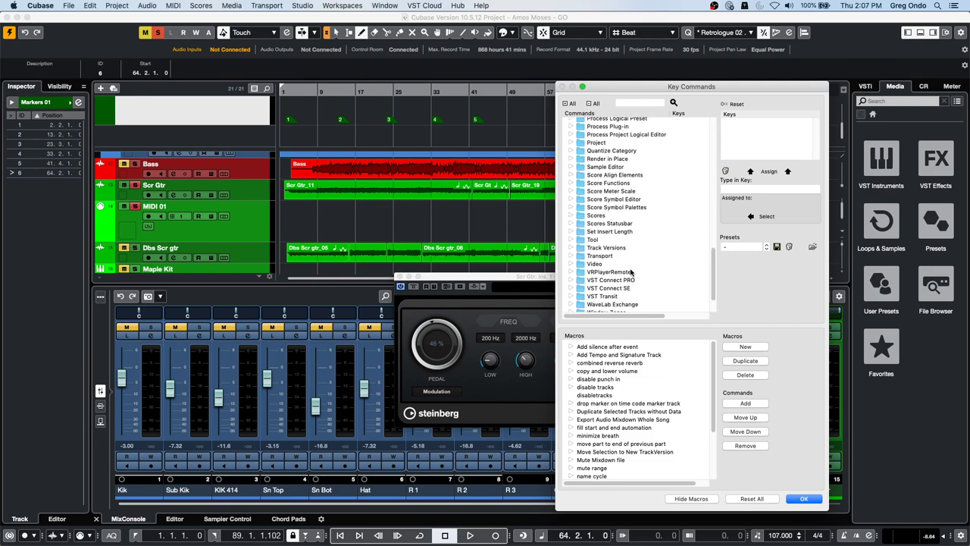
pyautogui.scroll(3, 609, 226)
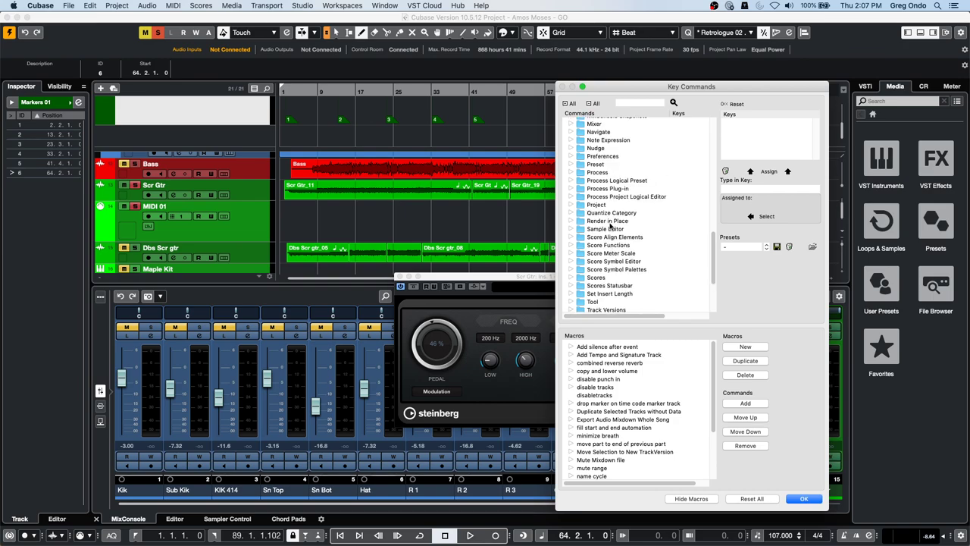
pyautogui.scroll(3, 610, 226)
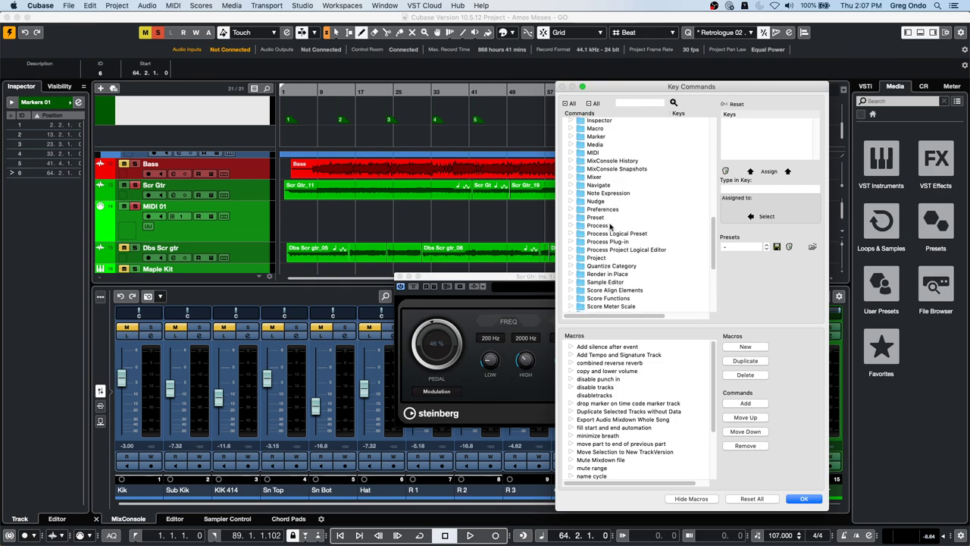
pyautogui.click(569, 136)
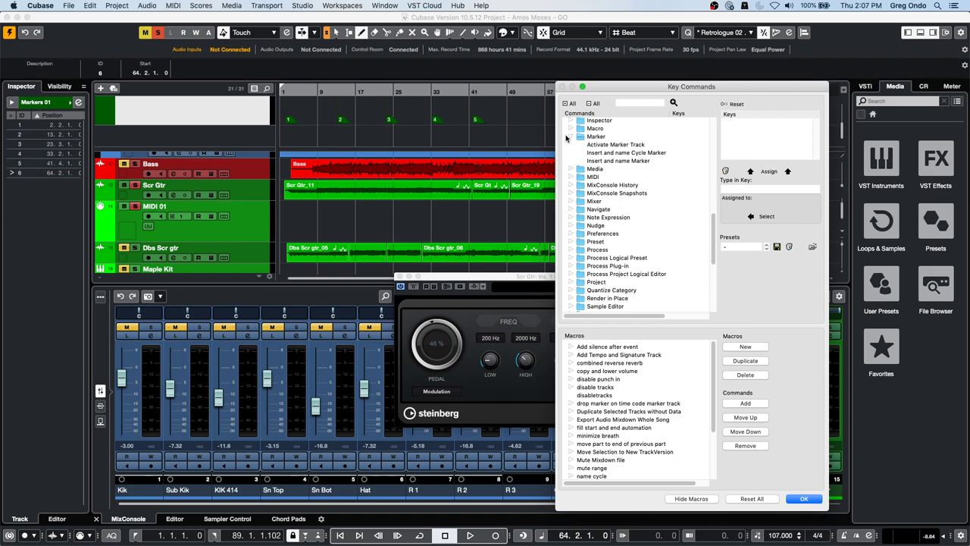
pyautogui.click(801, 498)
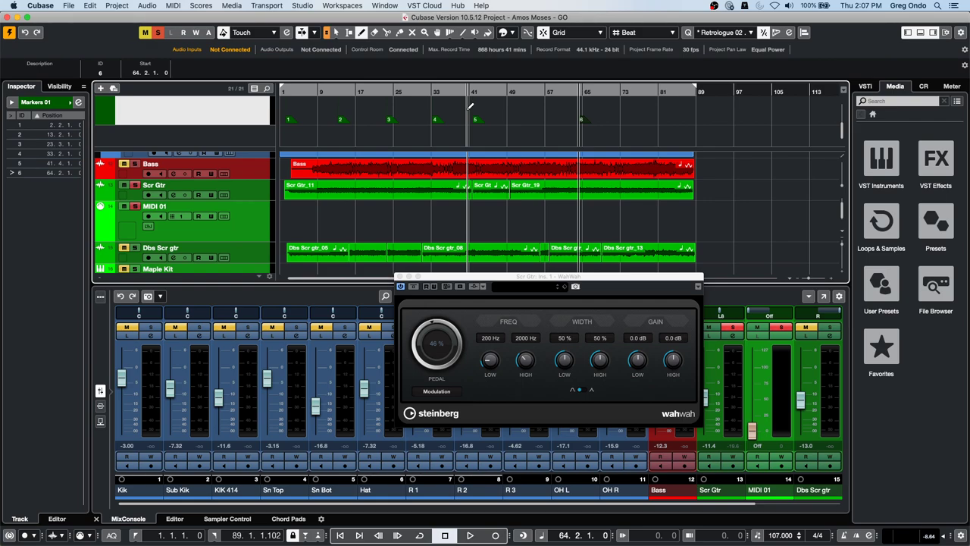
# - Reopen the Key Commands dialog and search its commands for "marker"
pyautogui.click(65, 5)
pyautogui.moveTo(90, 154)
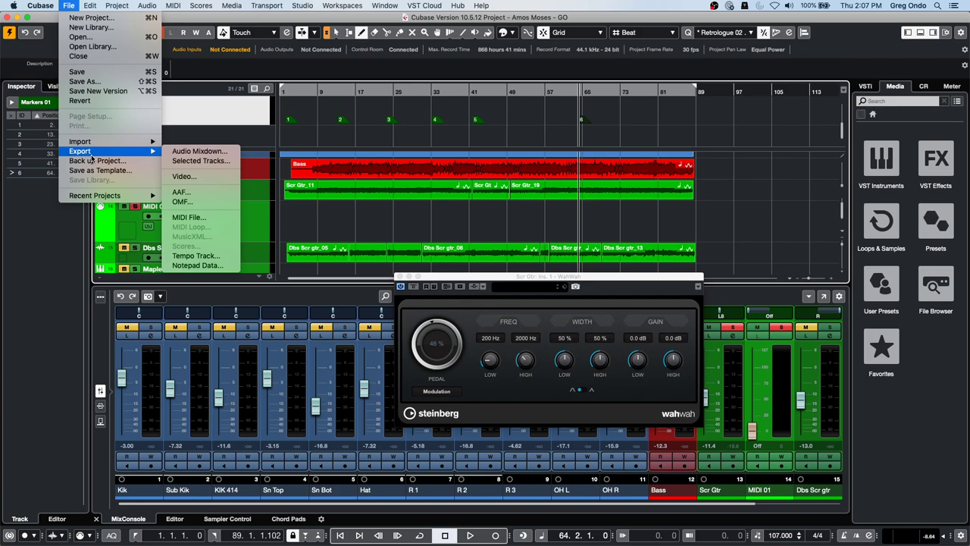
pyautogui.moveTo(89, 5)
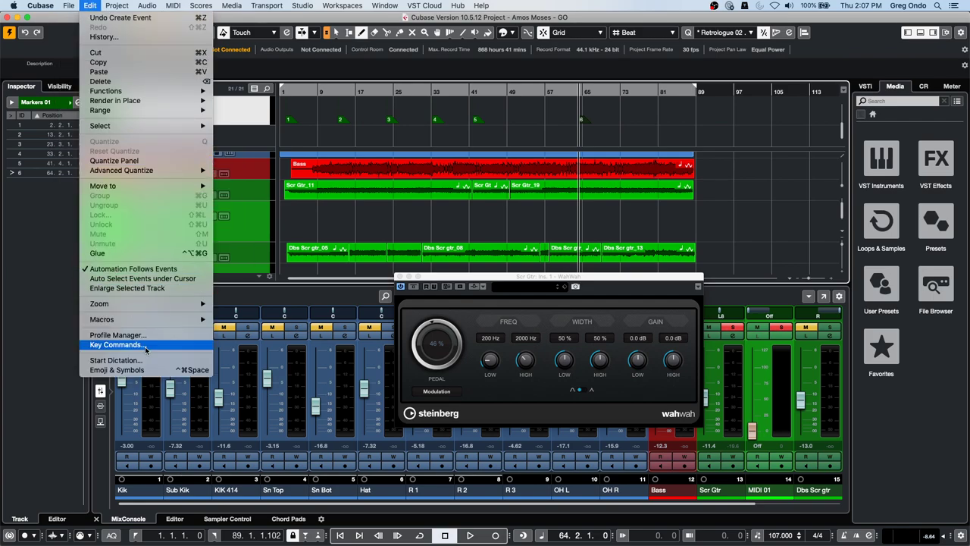
pyautogui.click(115, 345)
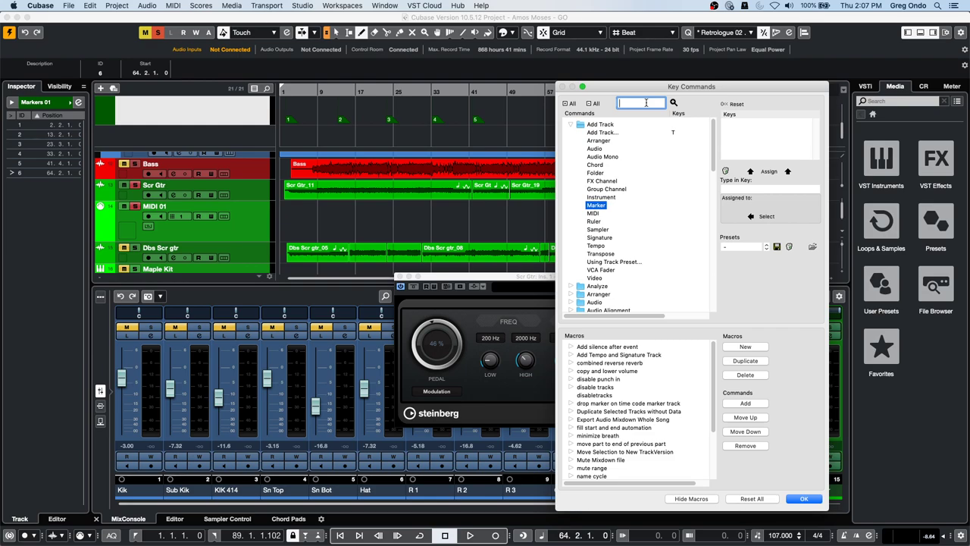
pyautogui.write('m')
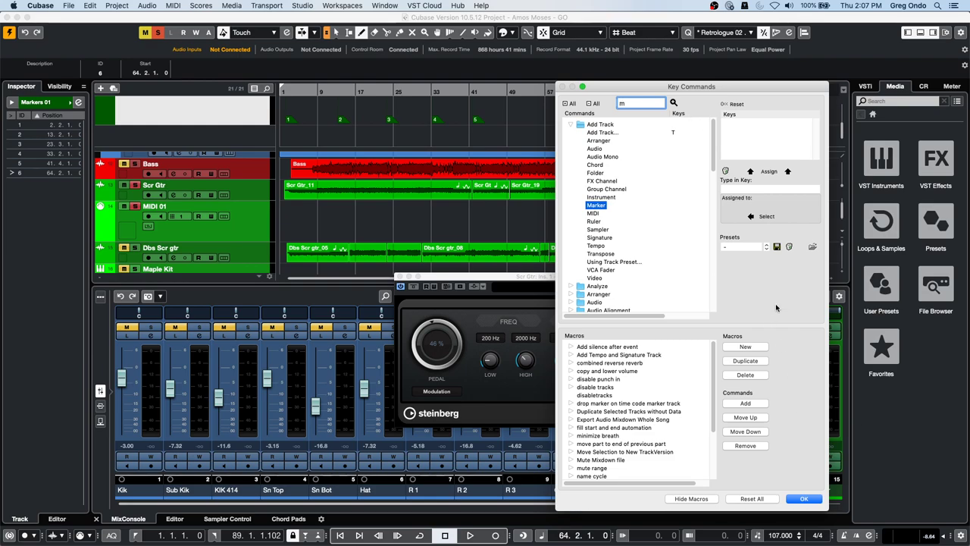
pyautogui.write('arker')
pyautogui.press('Return')
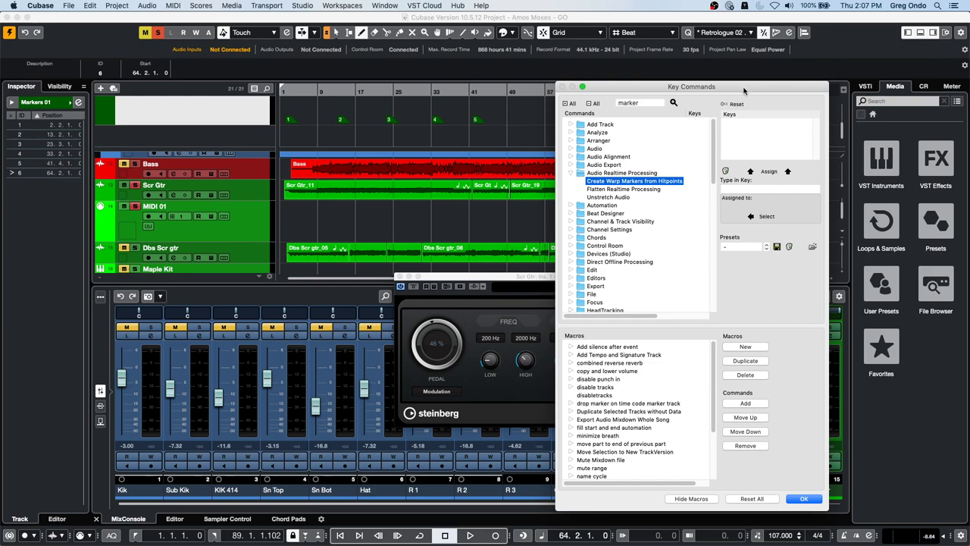
# - Step through the "marker" matches up to the Insert Marker command and check its key assignment
pyautogui.click(673, 102)
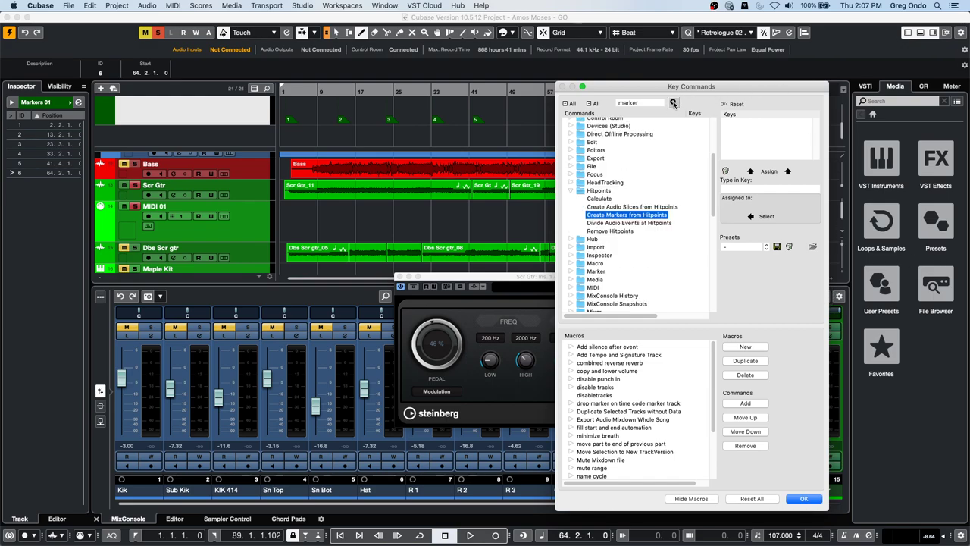
pyautogui.click(673, 102)
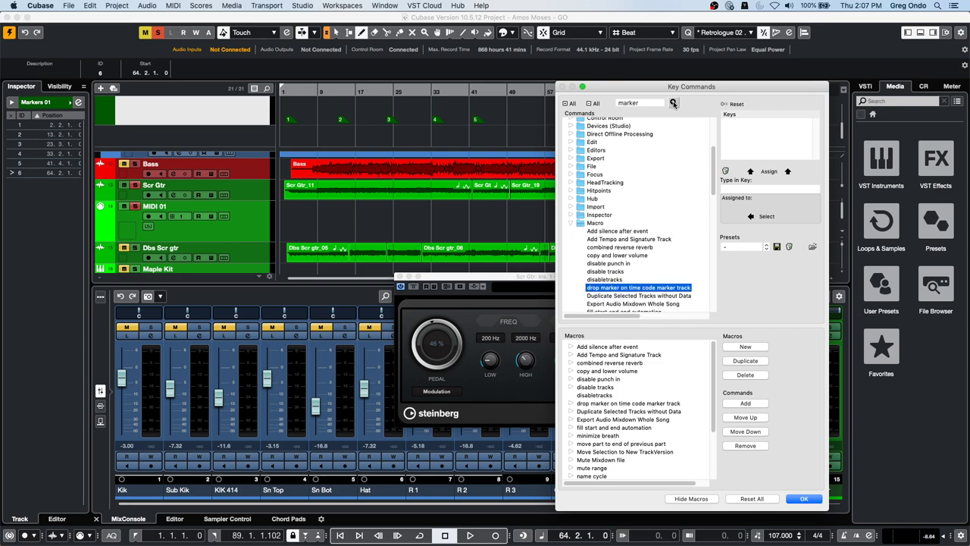
pyautogui.click(673, 102)
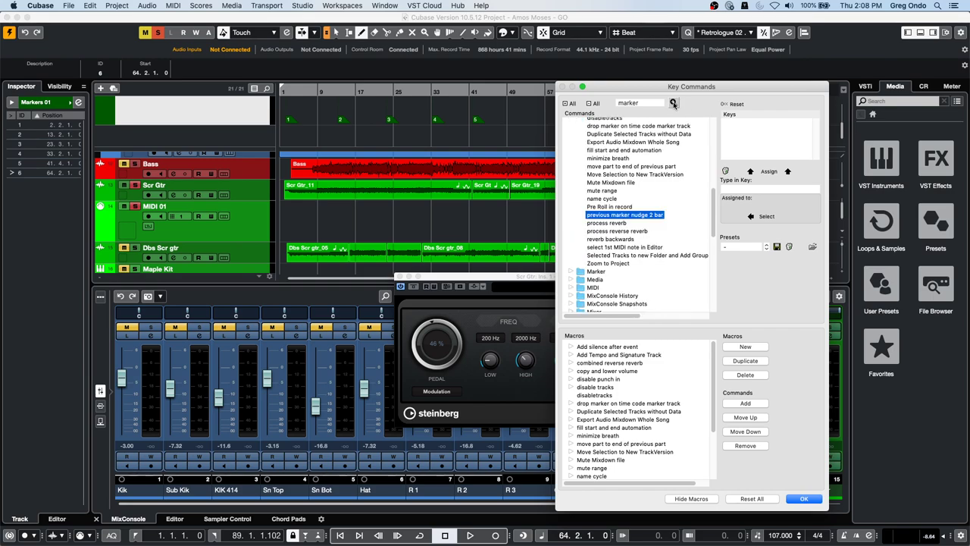
pyautogui.click(672, 103)
pyautogui.click(673, 102)
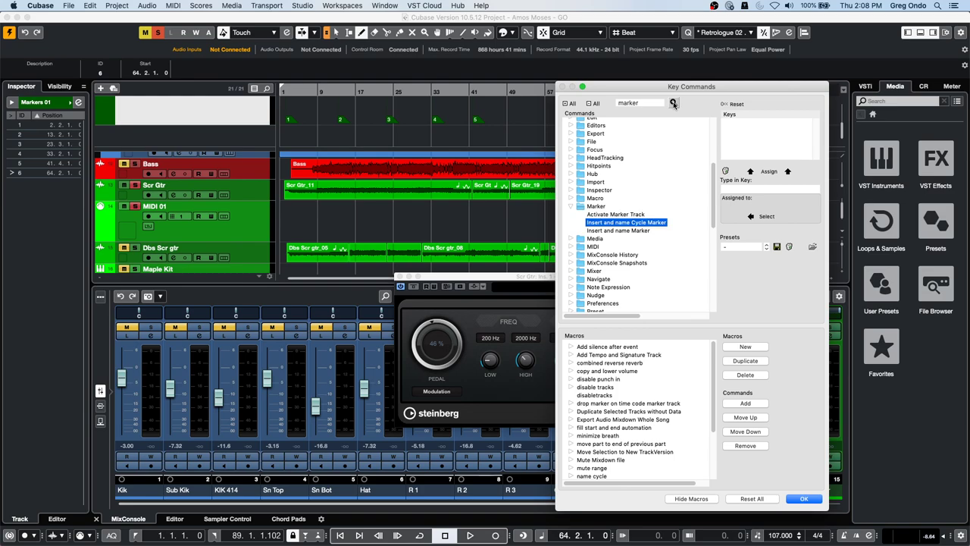
pyautogui.click(673, 102)
pyautogui.click(673, 103)
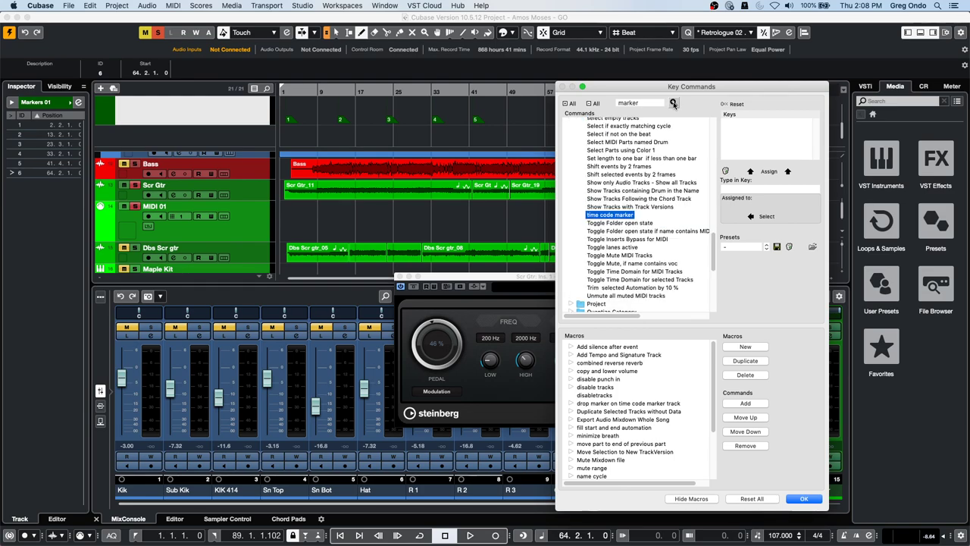
pyautogui.click(673, 102)
pyautogui.click(673, 102)
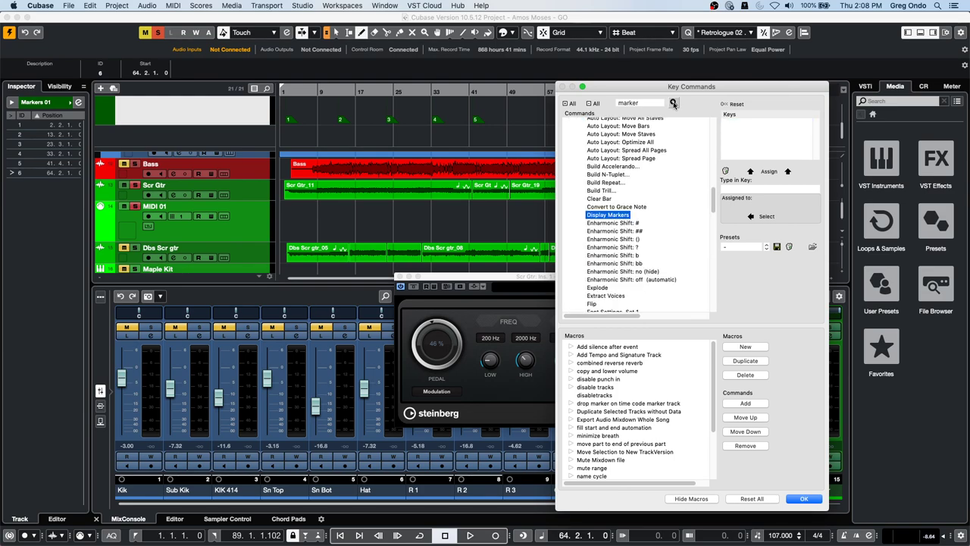
pyautogui.click(673, 103)
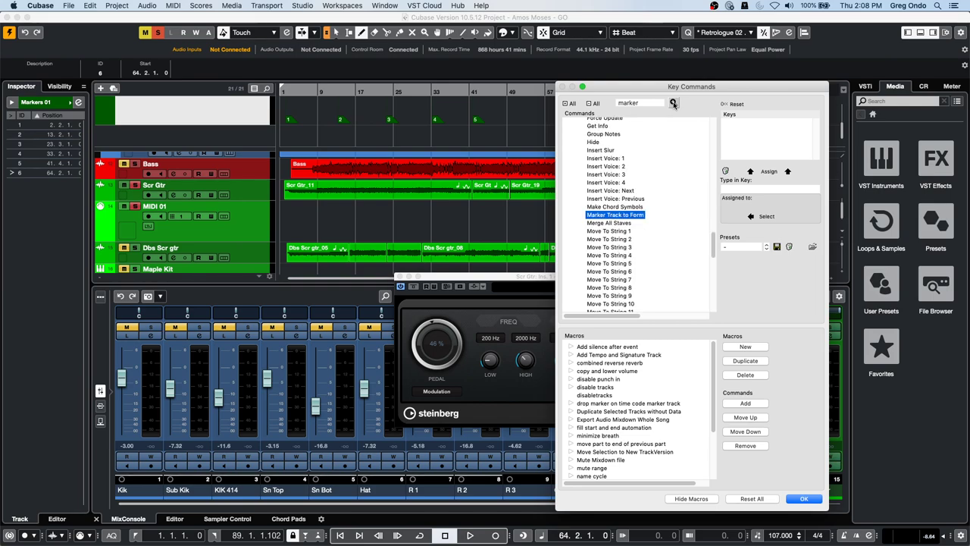
pyautogui.click(673, 102)
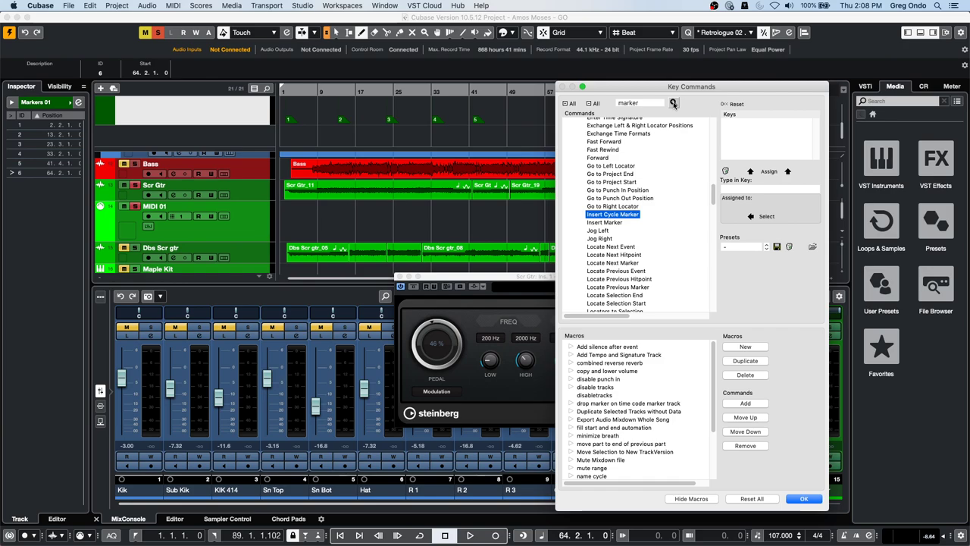
pyautogui.click(672, 102)
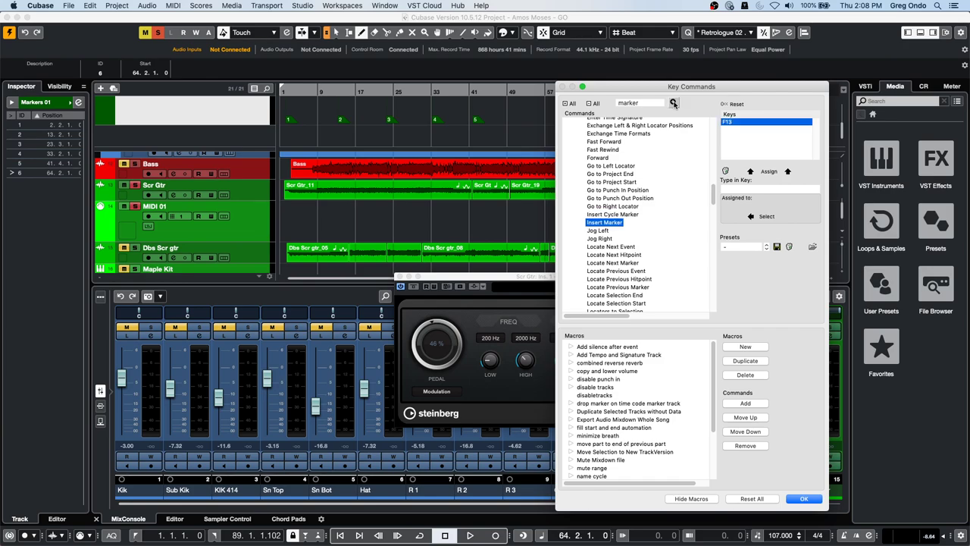
# - Step through the "marker" matches from Locate Next Marker to Recall Cycle Marker X and check their key assignments
pyautogui.click(672, 102)
pyautogui.click(673, 103)
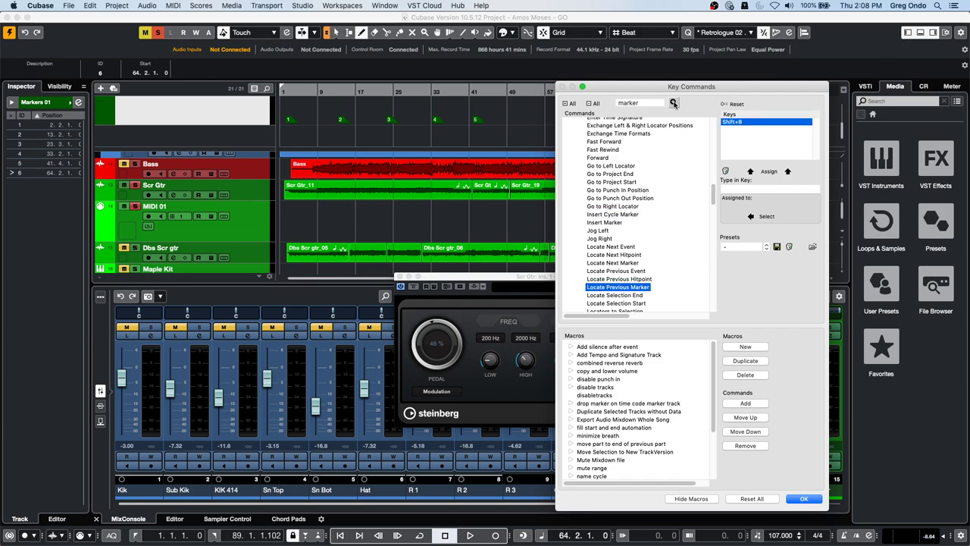
pyautogui.click(673, 102)
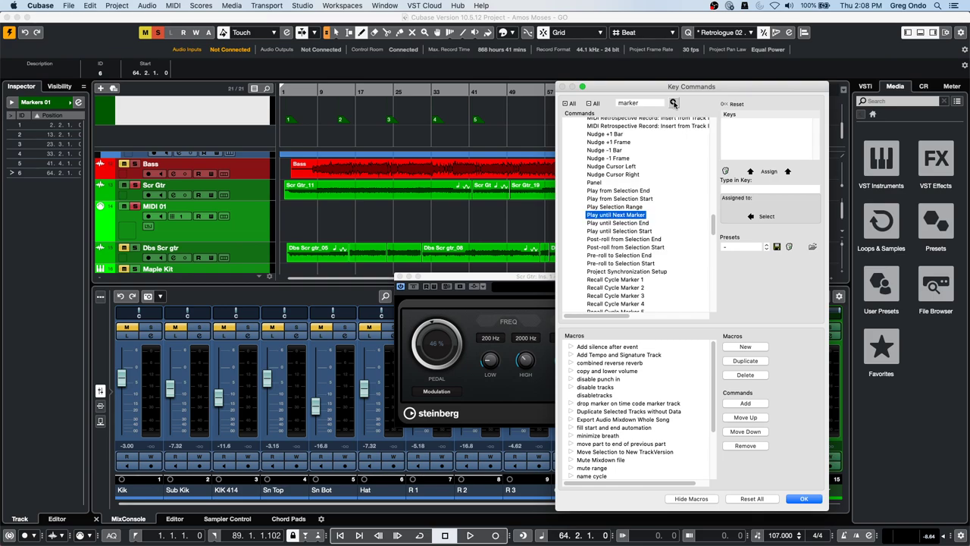
pyautogui.click(673, 102)
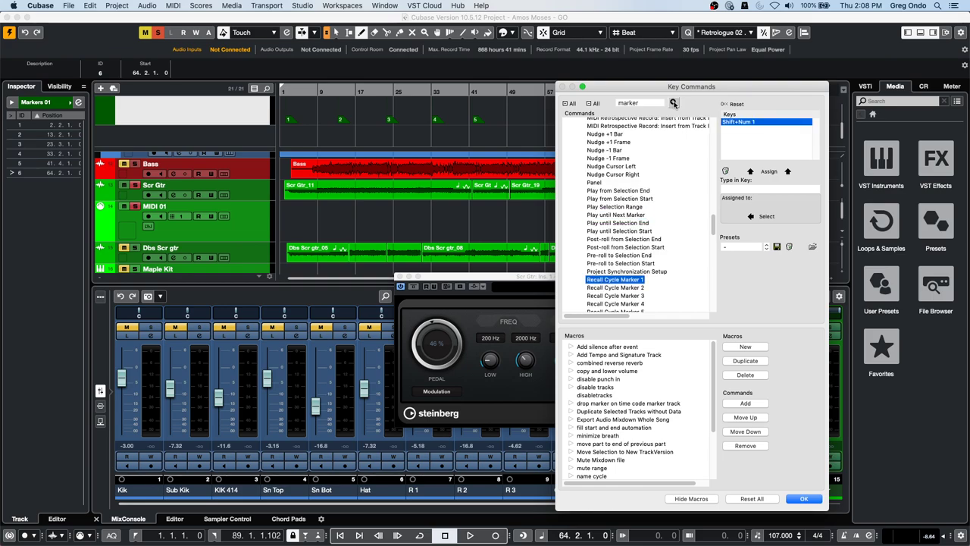
pyautogui.click(673, 102)
pyautogui.click(672, 103)
pyautogui.click(673, 102)
pyautogui.click(673, 103)
pyautogui.click(672, 102)
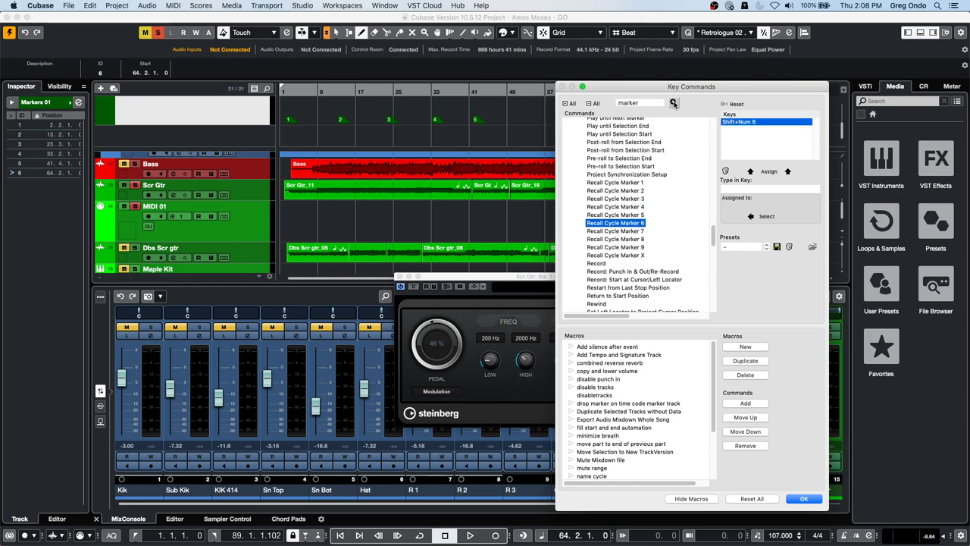
pyautogui.click(673, 102)
pyautogui.click(673, 103)
pyautogui.click(673, 103)
pyautogui.click(673, 103)
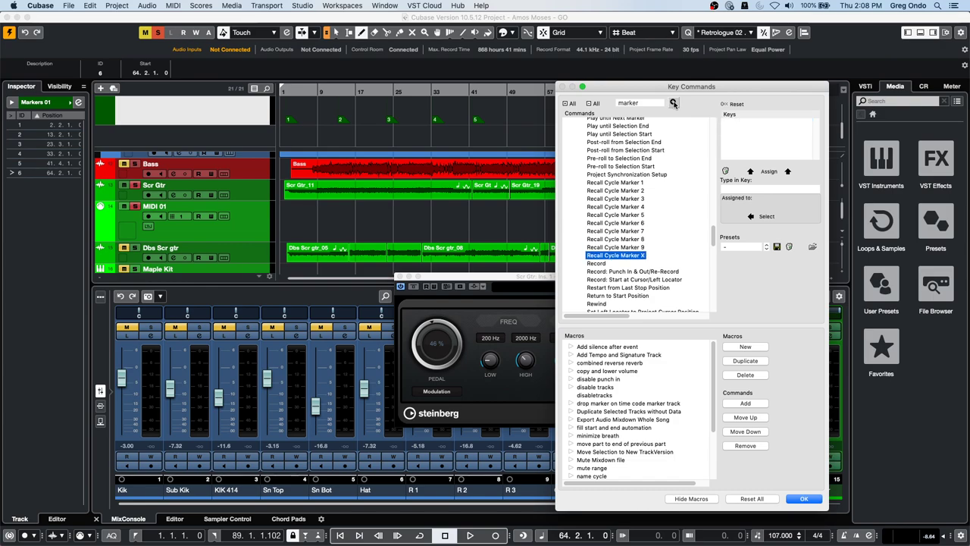
# - Step through the matching commands from Set Marker 1 to Set Marker 4 and check their key assignments
pyautogui.click(673, 102)
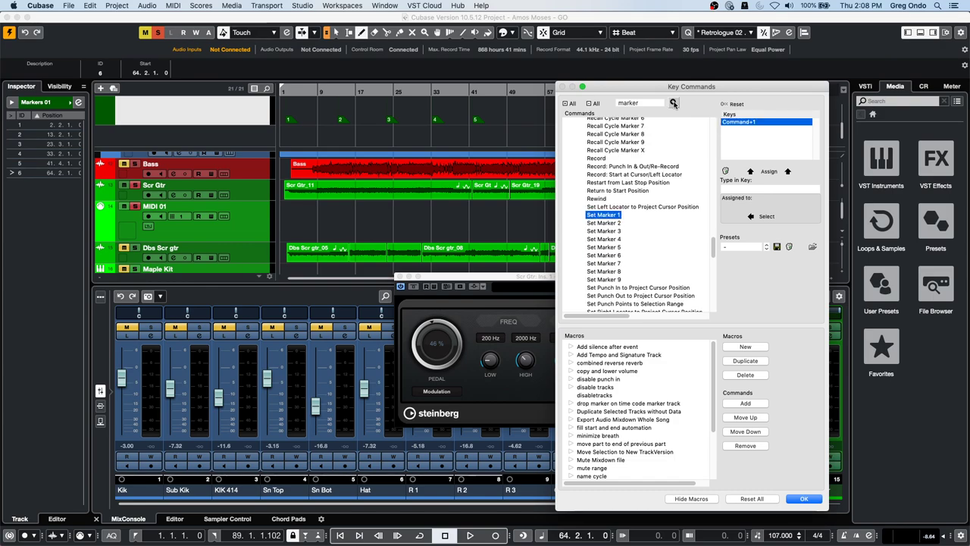
pyautogui.click(673, 103)
pyautogui.click(673, 102)
pyautogui.click(673, 102)
# - Examine the Recall Cycle Marker, Set Marker, To Cycle Marker and To Marker commands, then close the Key Commands dialog
pyautogui.scroll(10, 635, 211)
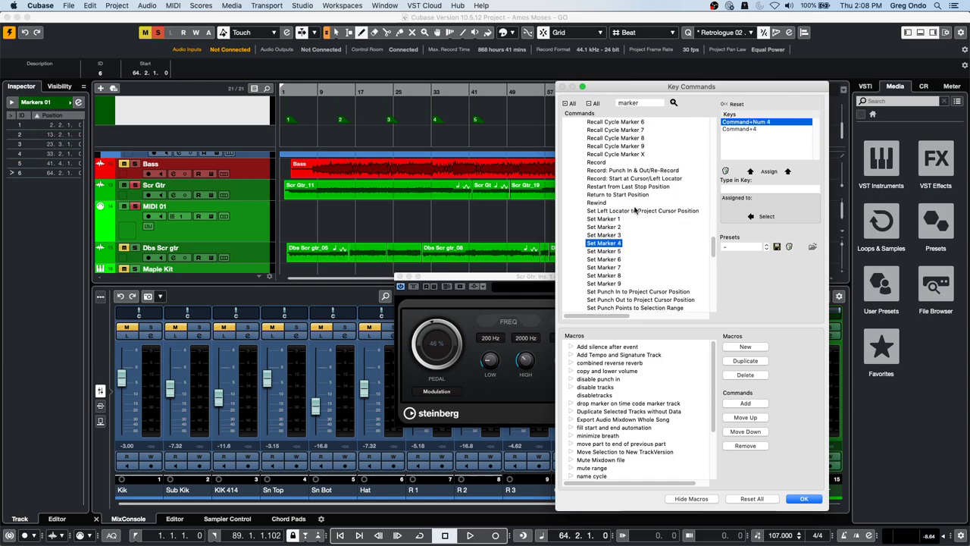
pyautogui.scroll(-12, 635, 210)
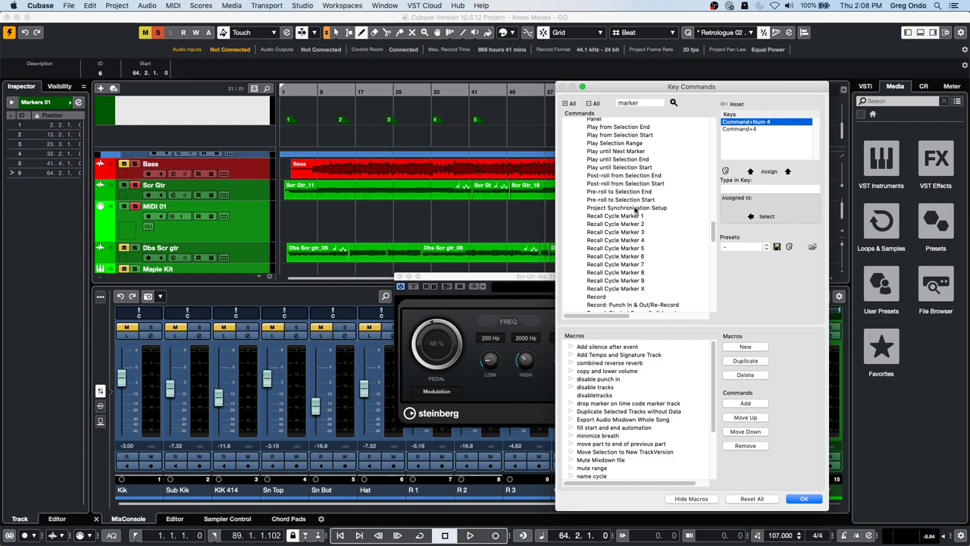
pyautogui.moveTo(609, 313)
pyautogui.mouseDown()
pyautogui.moveTo(708, 316)
pyautogui.moveTo(643, 320)
pyautogui.mouseUp()
pyautogui.scroll(-3, 641, 225)
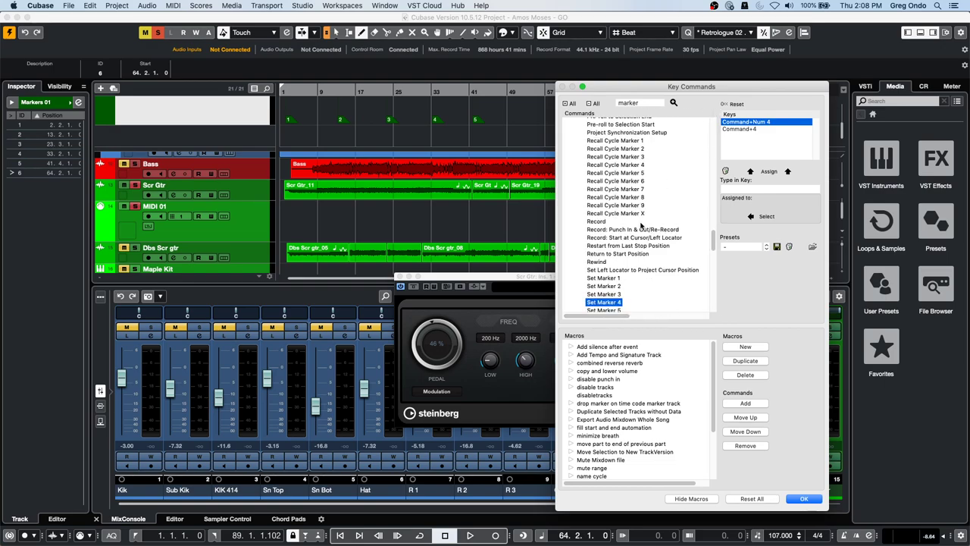
pyautogui.scroll(-10, 640, 226)
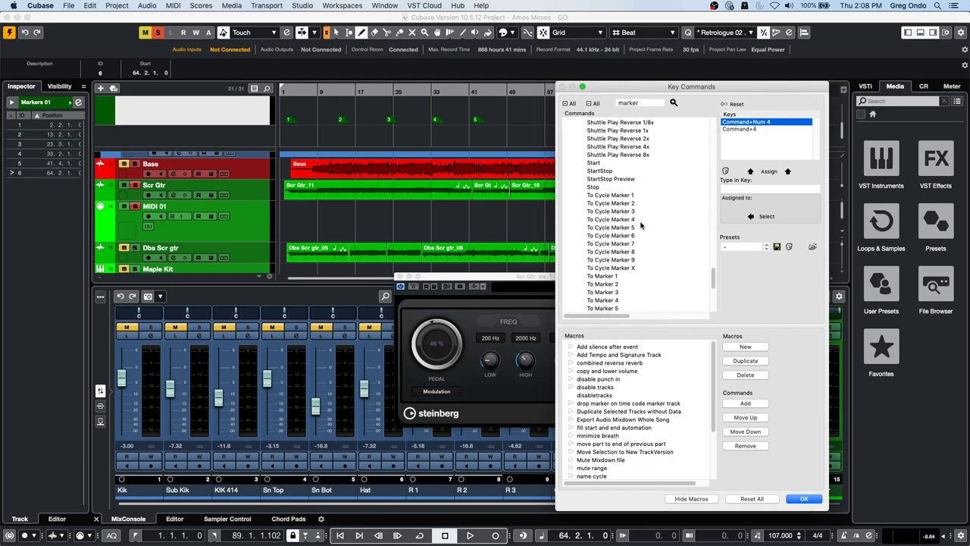
pyautogui.scroll(-3, 640, 226)
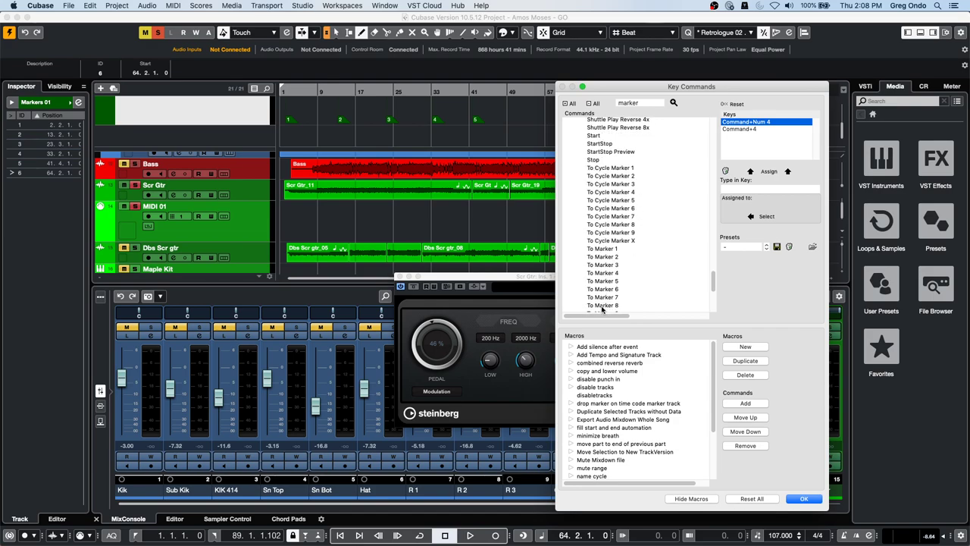
pyautogui.hscroll(5, 602, 308)
pyautogui.hscroll(-5, 560, 318)
pyautogui.click(804, 498)
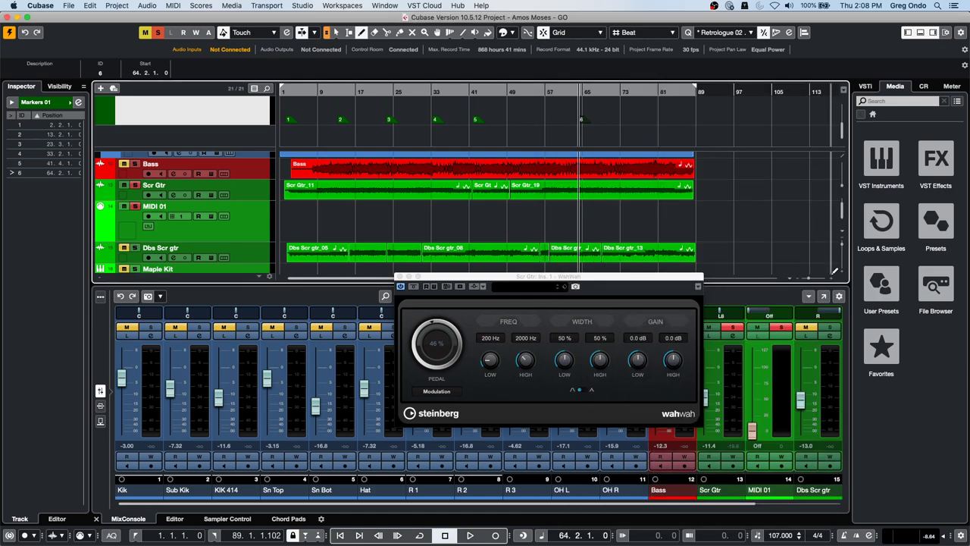
# - Locate the project end, return to the project start, and move the cursor forward through the markers to marker 6
pyautogui.press('End')
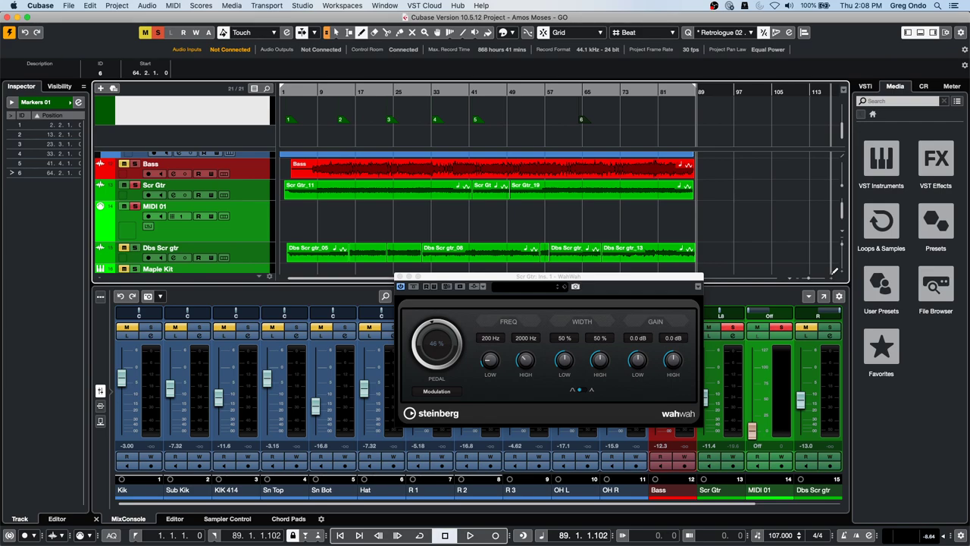
pyautogui.press('Home')
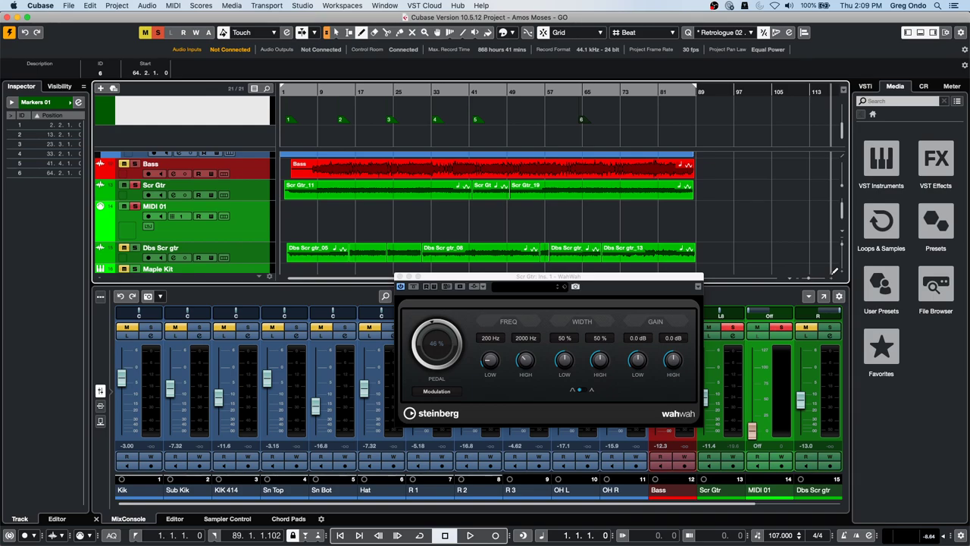
pyautogui.hotkey('shift', 'n')
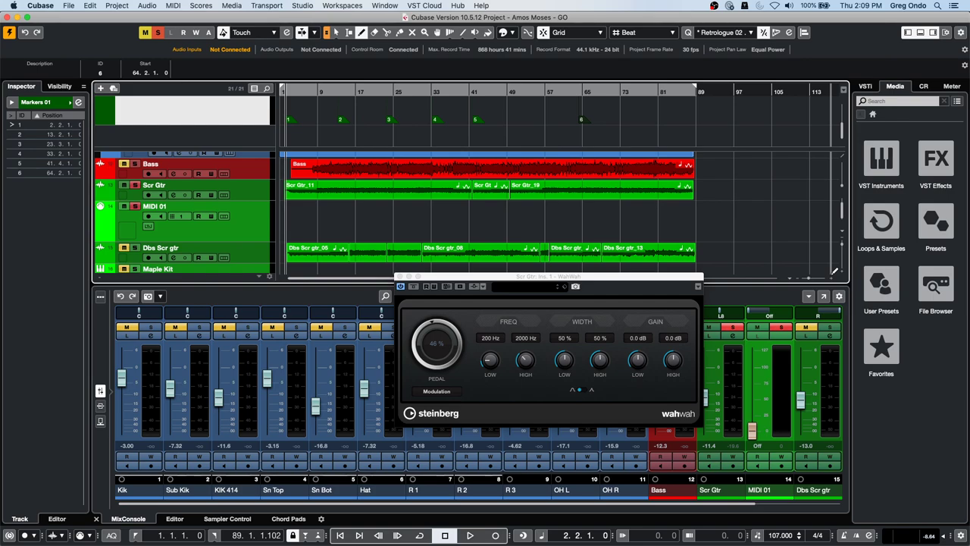
pyautogui.hotkey('shift', 'n')
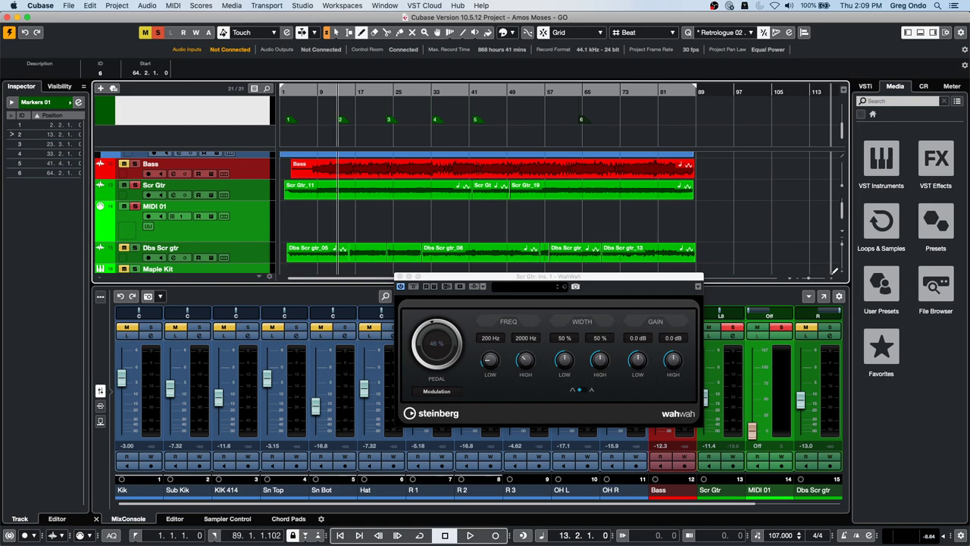
pyautogui.hotkey('shift', 'n')
pyautogui.hotkey('shift', 'n')
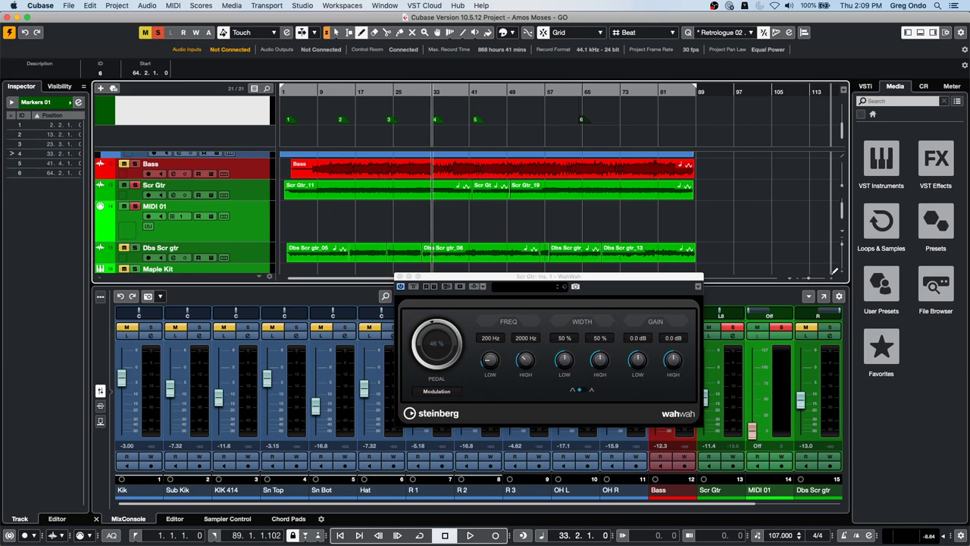
pyautogui.hotkey('shift', 'n')
pyautogui.hotkey('shift', 'n')
# - Move the cursor backward marker by marker from marker 6 to marker 1
pyautogui.hotkey('shift', 'b')
pyautogui.hotkey('shift', 'b')
pyautogui.hotkey('shift', 'b')
pyautogui.hotkey('shift', 'b')
pyautogui.hotkey('shift', 'b')
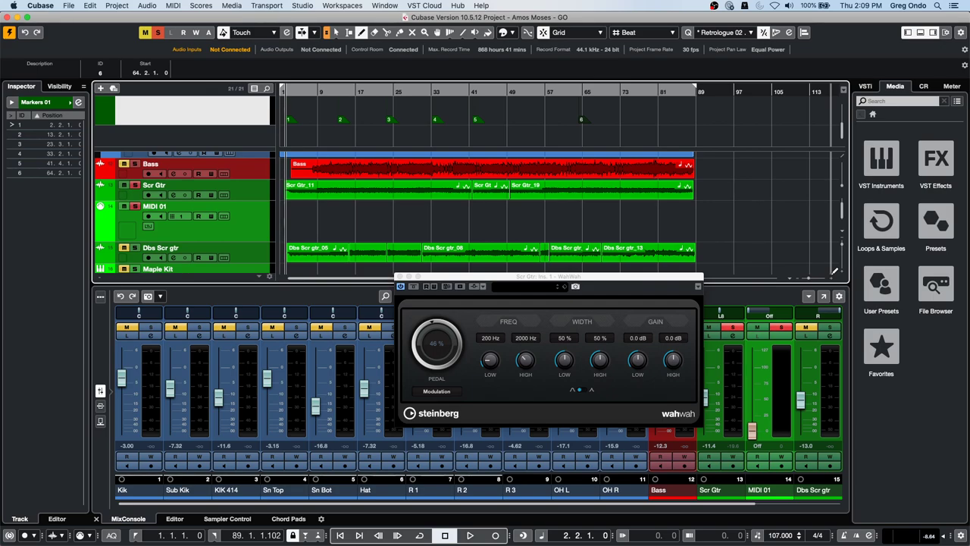
# - Move the cursor back and forth through the markers several times, ending at marker 1
pyautogui.hotkey('shift', 'n')
pyautogui.hotkey('shift', 'n')
pyautogui.hotkey('shift', 'n')
pyautogui.hotkey('shift', 'n')
pyautogui.hotkey('shift', 'n')
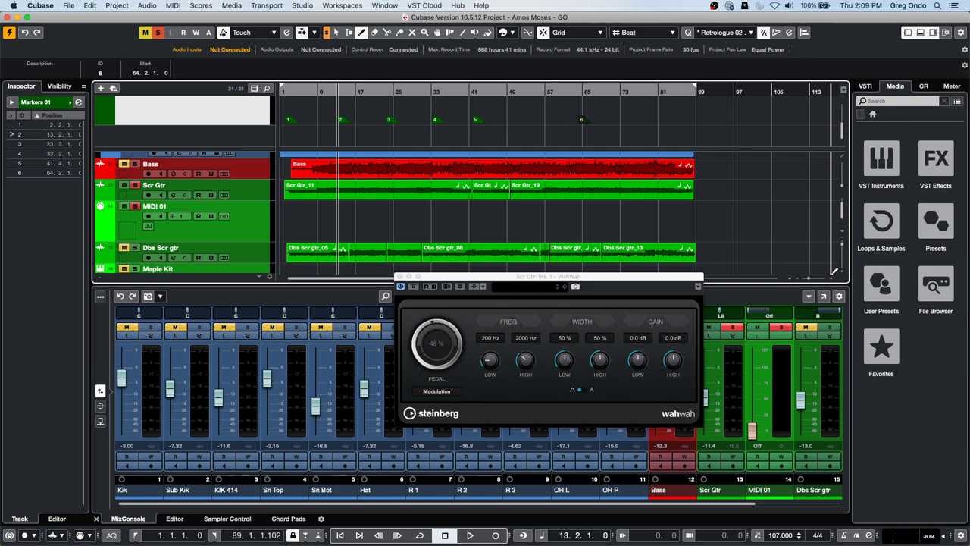
pyautogui.hotkey('shift', 'b')
pyautogui.hotkey('shift', 'b')
pyautogui.hotkey('shift', 'b')
pyautogui.hotkey('shift', 'b')
pyautogui.hotkey('shift', 'n')
pyautogui.hotkey('shift', 'n')
pyautogui.hotkey('shift', 'n')
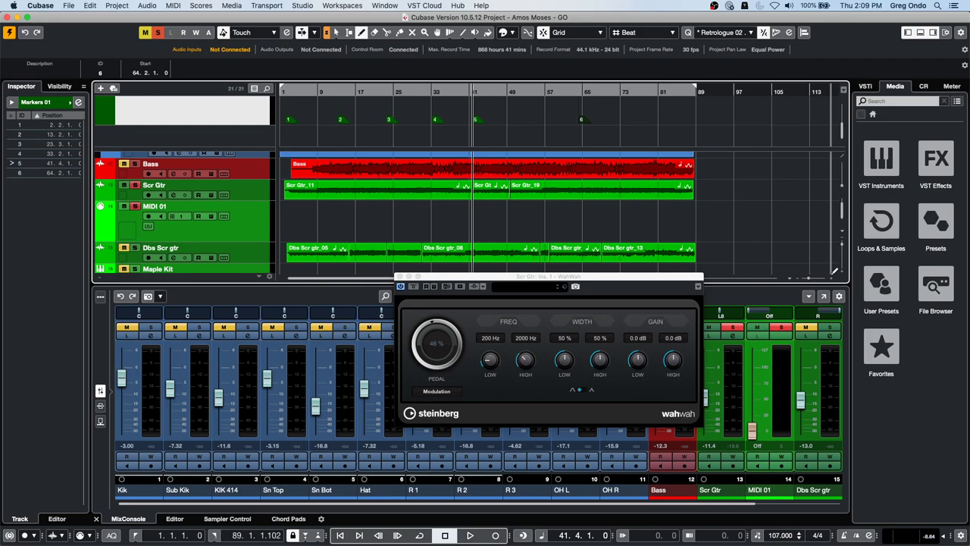
pyautogui.hotkey('shift', 'b')
pyautogui.hotkey('shift', 'b')
pyautogui.hotkey('shift', 'b')
pyautogui.hotkey('shift', 'b')
pyautogui.hotkey('shift', 'n')
pyautogui.hotkey('shift', 'n')
pyautogui.hotkey('shift', 'n')
pyautogui.hotkey('shift', 'n')
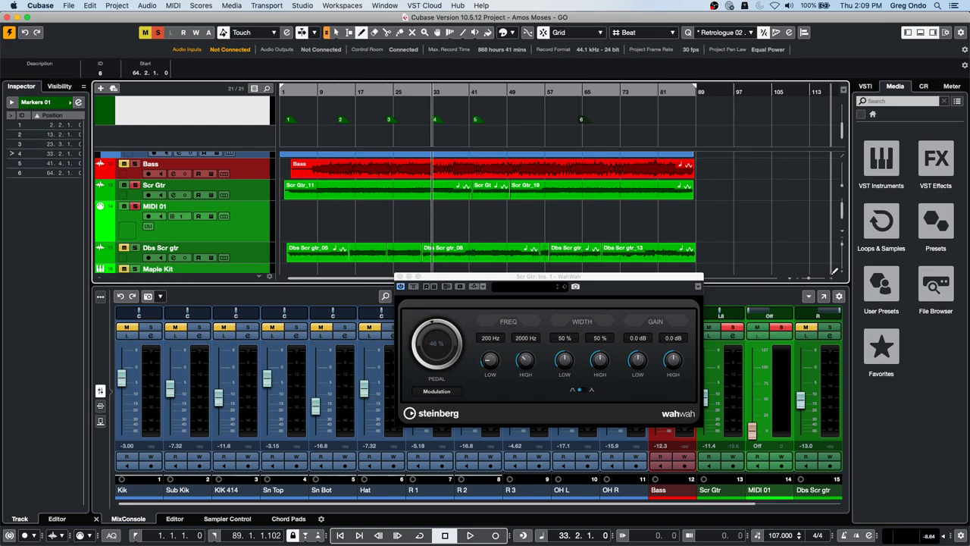
pyautogui.hotkey('shift', 'n')
pyautogui.hotkey('shift', 'b')
pyautogui.hotkey('shift', 'b')
pyautogui.hotkey('shift', 'b')
pyautogui.hotkey('shift', 'b')
pyautogui.hotkey('shift', 'b')
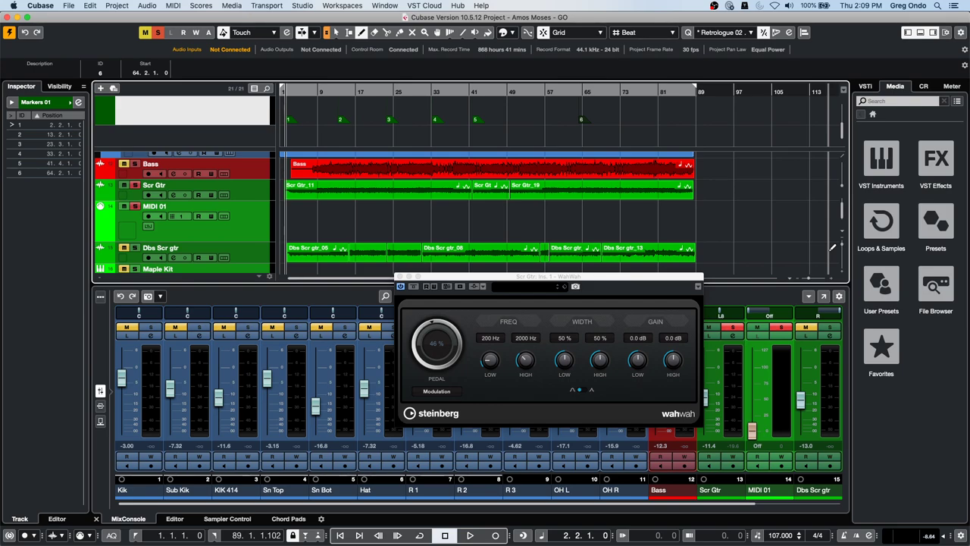
# - Switch to the Object Selection tool and close the WahWah plug-in window
pyautogui.rightClick(416, 215)
pyautogui.click(422, 209)
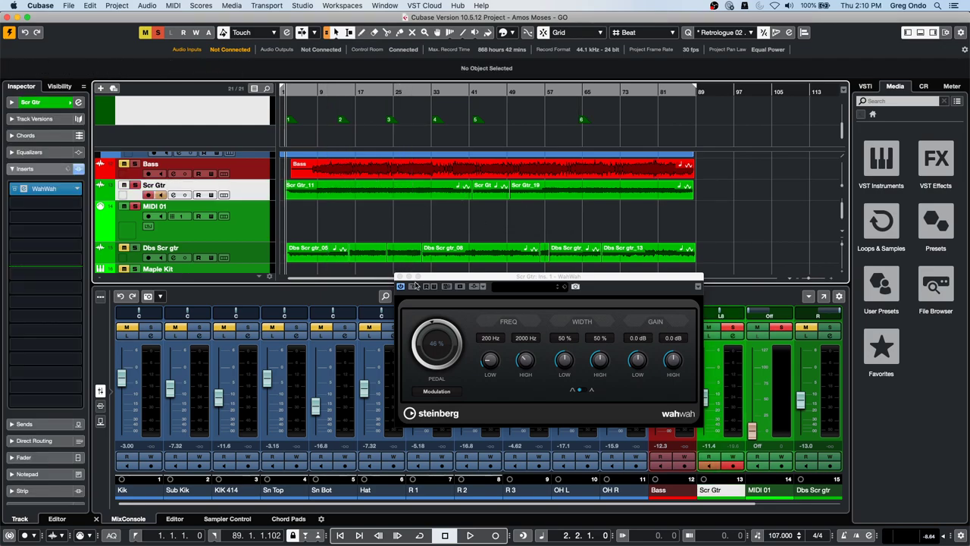
pyautogui.click(399, 276)
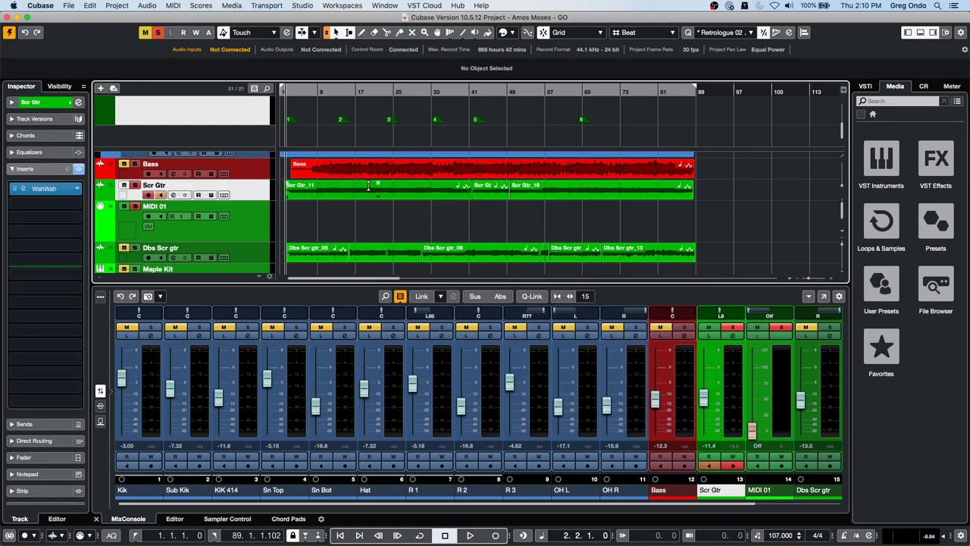
# - Switch to the "beatles stones t" project and activate it
pyautogui.click(372, 6)
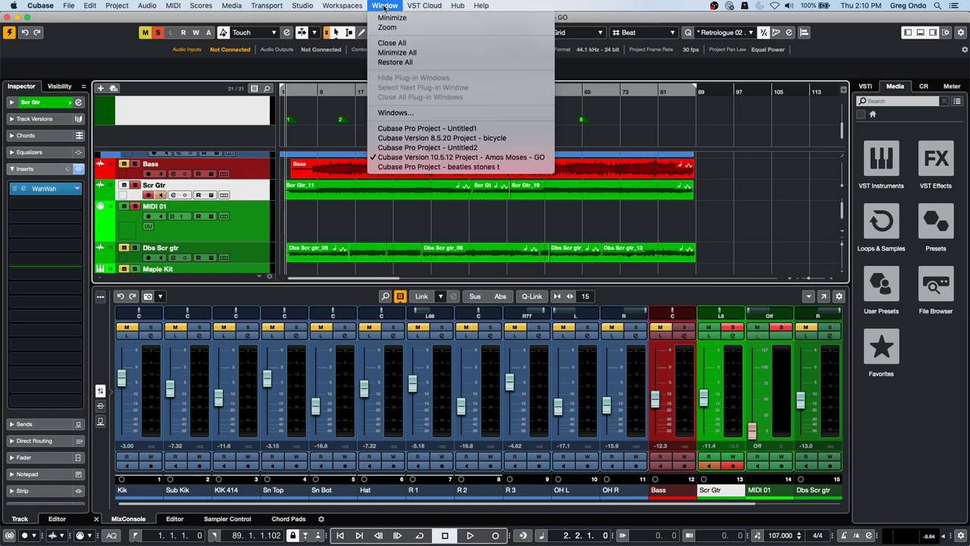
pyautogui.click(539, 167)
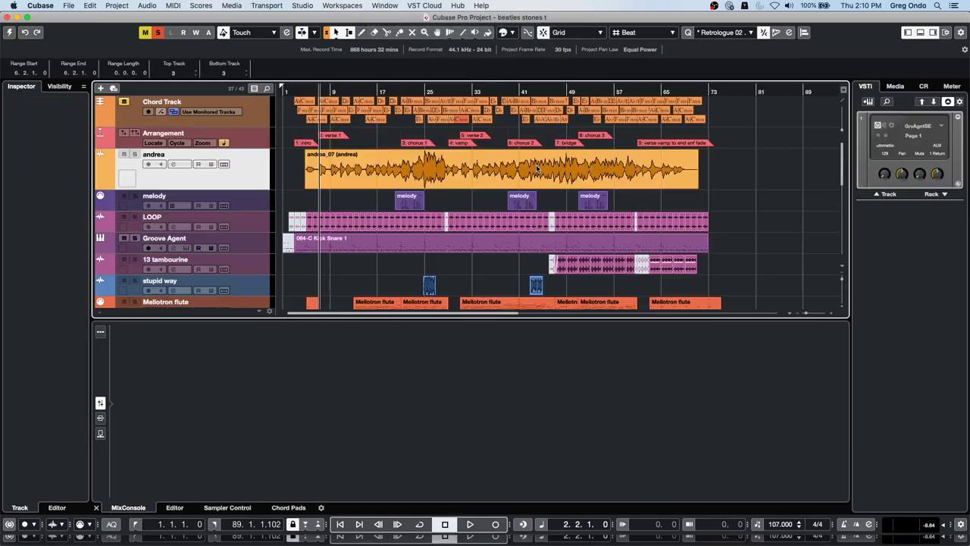
pyautogui.click(9, 32)
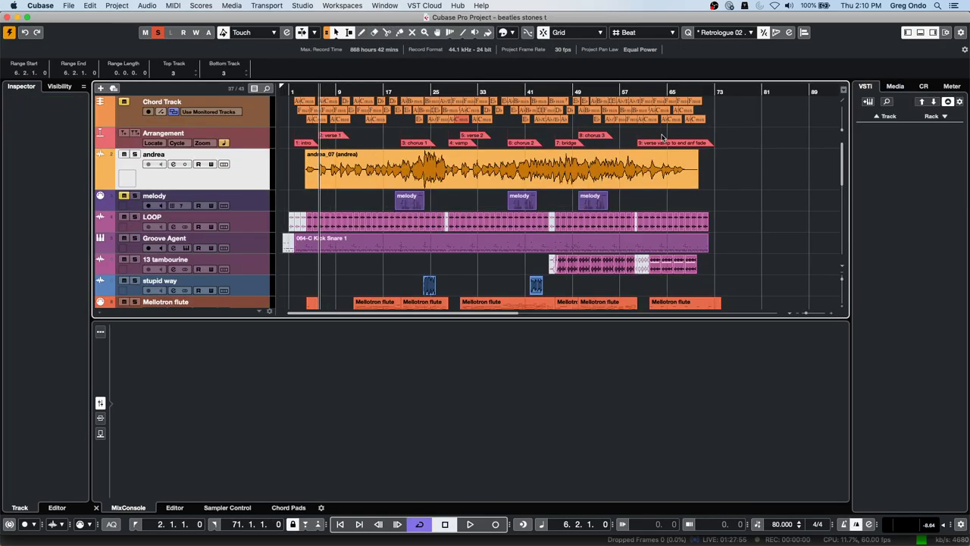
# - Open the strings track's Spicatto part at bar 38 in a maximized Score Editor and bring bar 40 into view
pyautogui.scroll(-8, 708, 166)
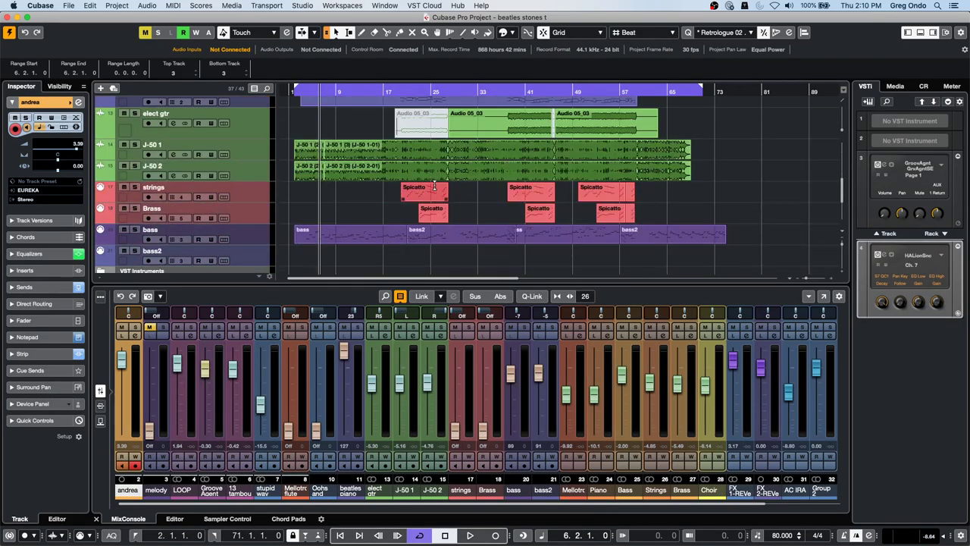
pyautogui.scroll(1, 507, 196)
pyautogui.click(521, 214)
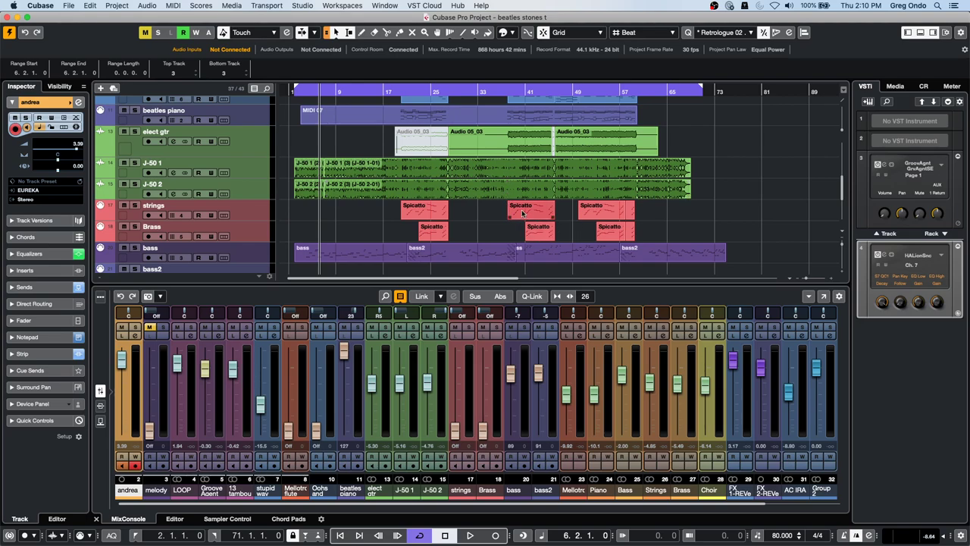
pyautogui.press('super+r')
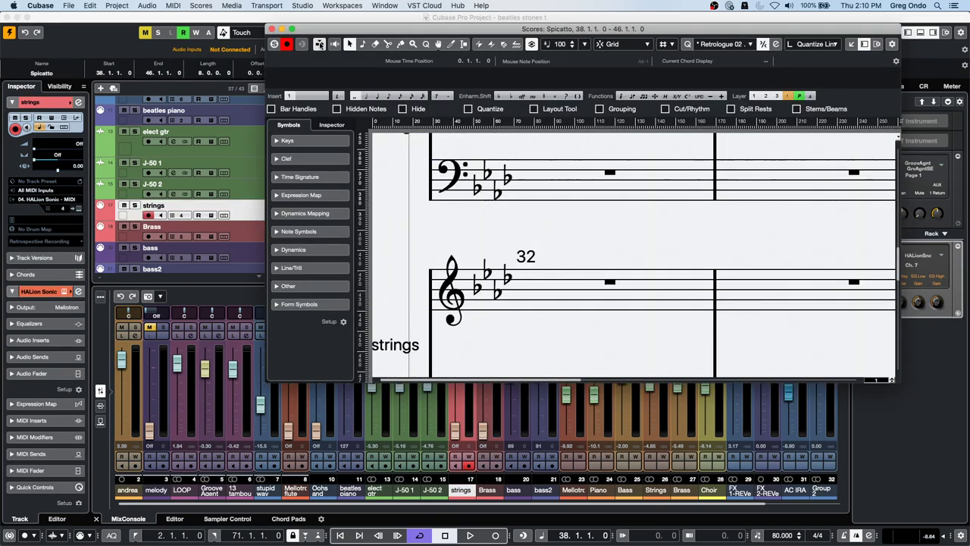
pyautogui.click(293, 31)
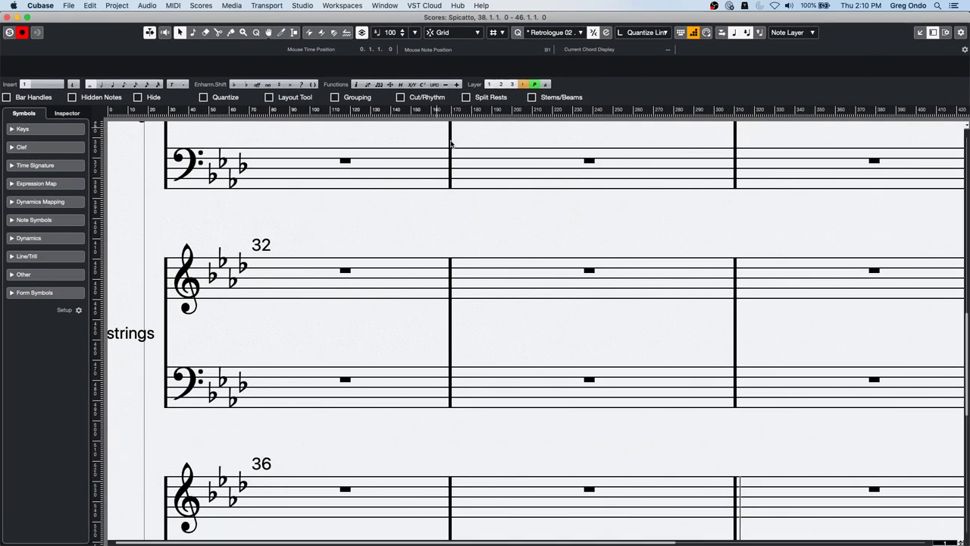
pyautogui.scroll(-5, 461, 195)
pyautogui.scroll(3, 461, 195)
pyautogui.scroll(-2, 464, 200)
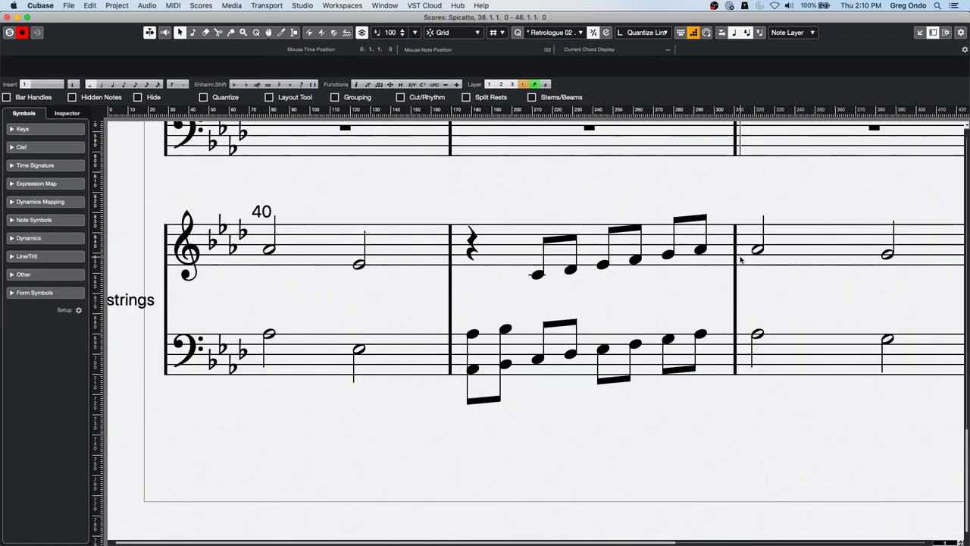
# - Open the MusicXML export for the score, cancel it without saving, and close the Score Editor
pyautogui.click(69, 6)
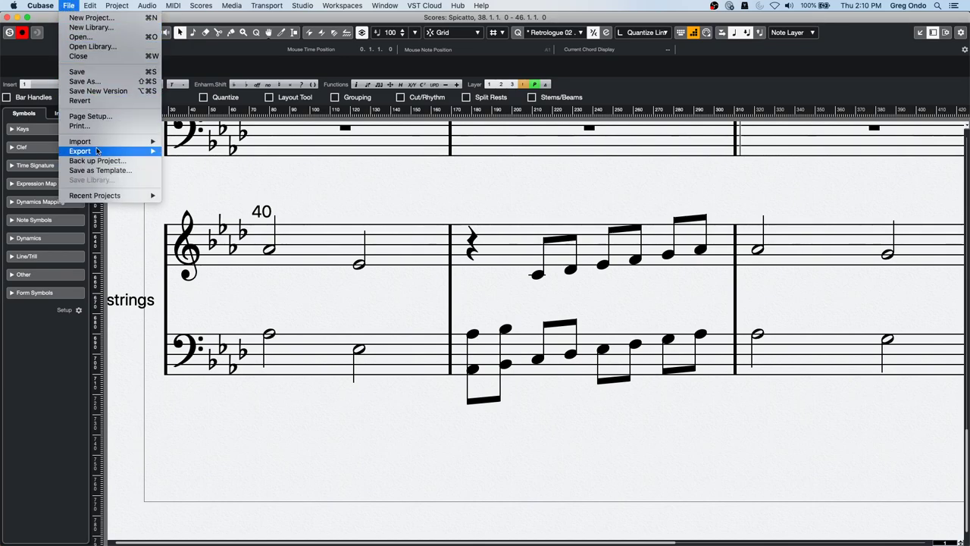
pyautogui.click(324, 301)
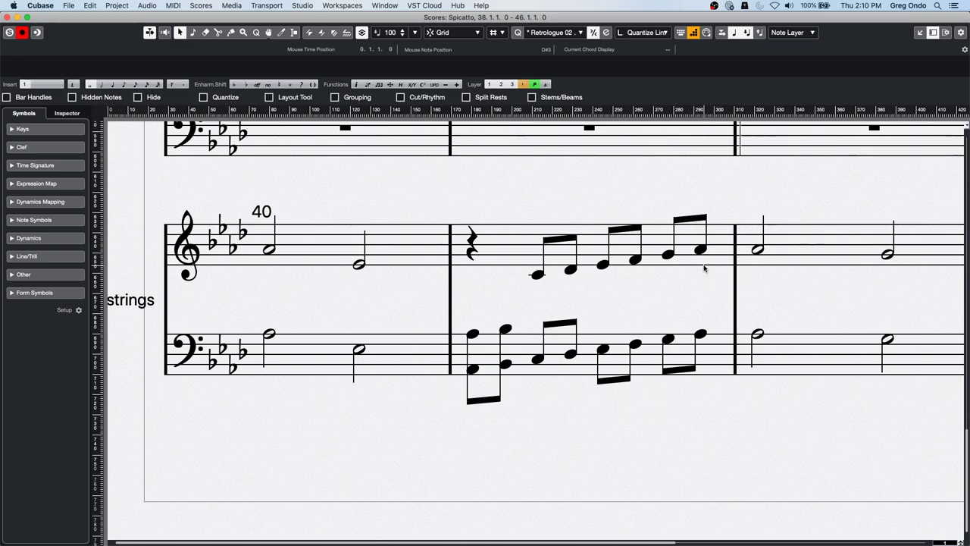
pyautogui.click(69, 5)
pyautogui.moveTo(92, 152)
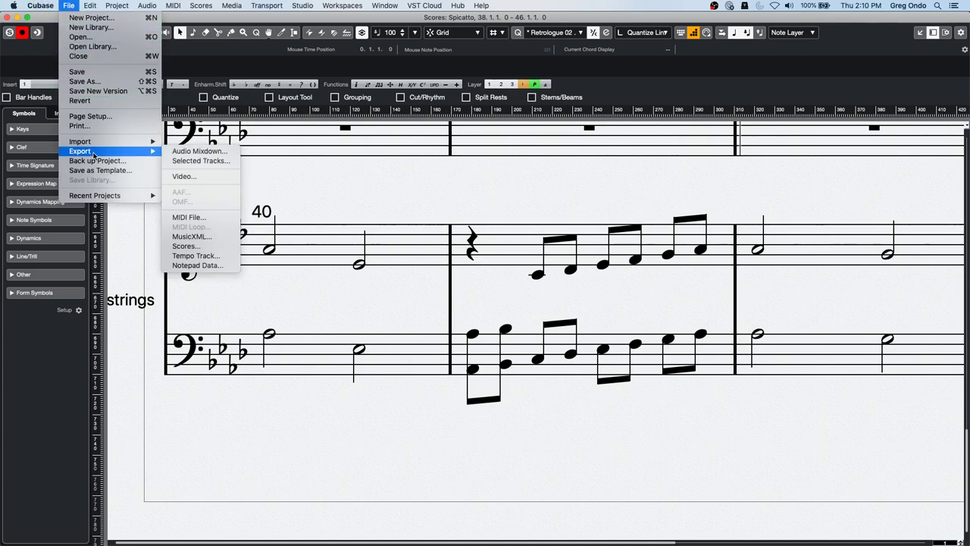
pyautogui.click(215, 239)
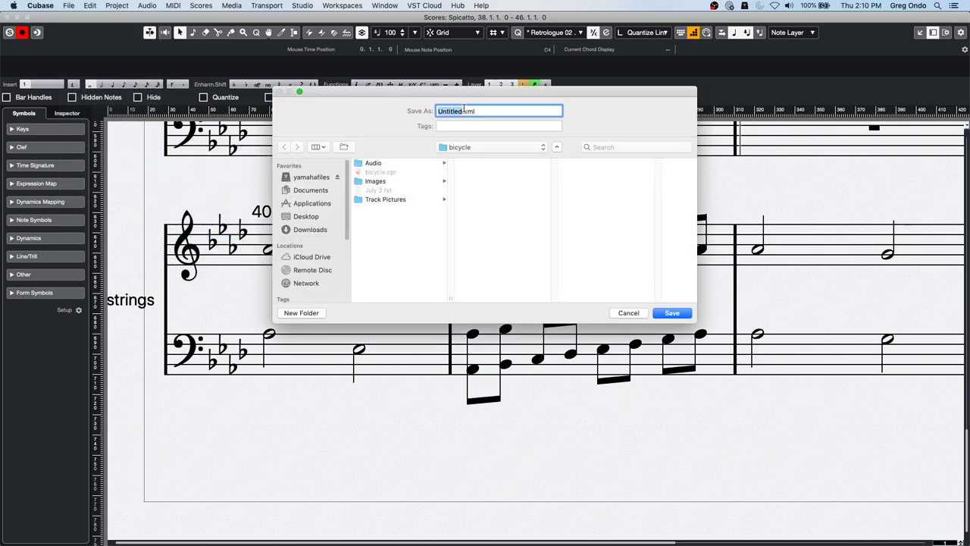
pyautogui.click(628, 312)
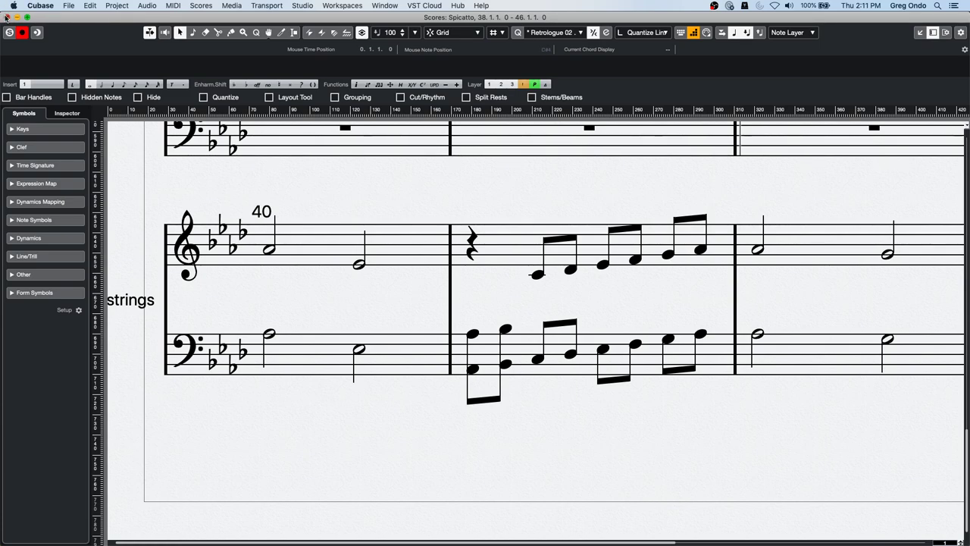
pyautogui.click(9, 17)
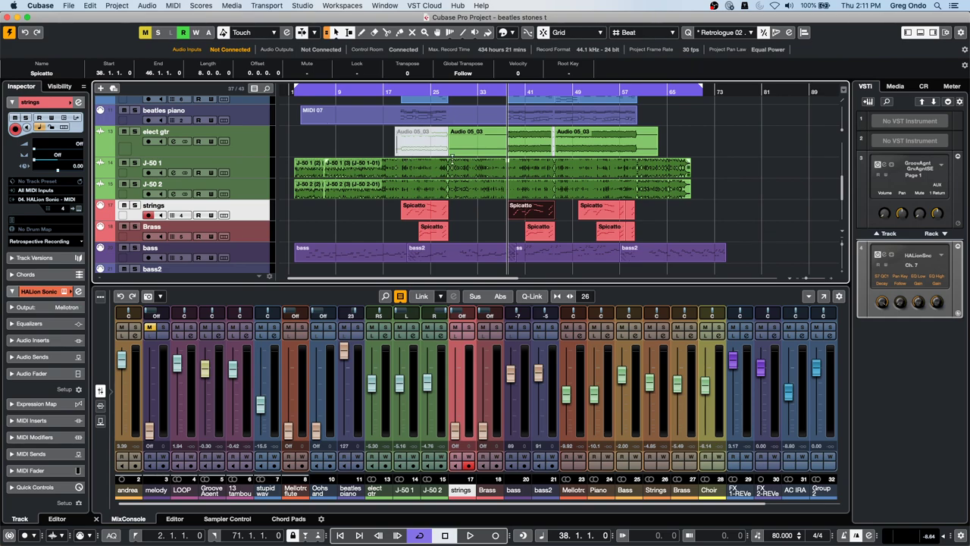
# - Select a range from about bar 15 to bar 28 across all tracks, try Delete Time on it, and undo it
pyautogui.moveTo(374, 144); pyautogui.dragTo(450, 136)
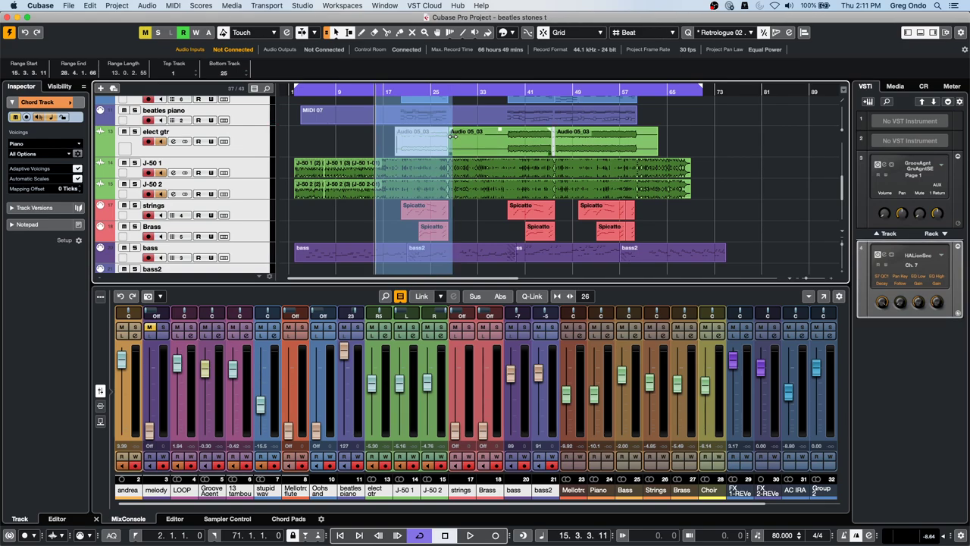
pyautogui.hotkey('shift', 'BackSpace')
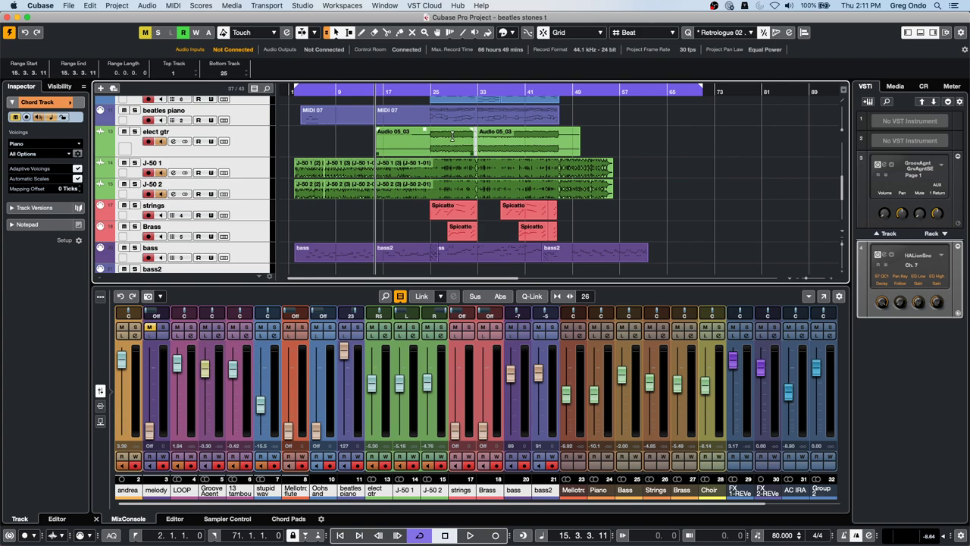
pyautogui.press('super+z')
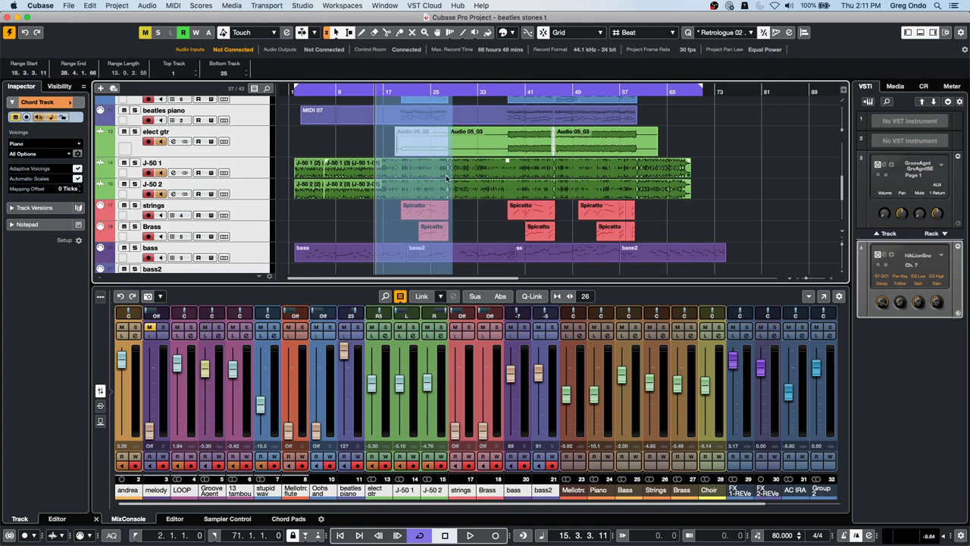
# - Try Insert Silence on the selected range, undo it, and clear the range selection
pyautogui.click(89, 6)
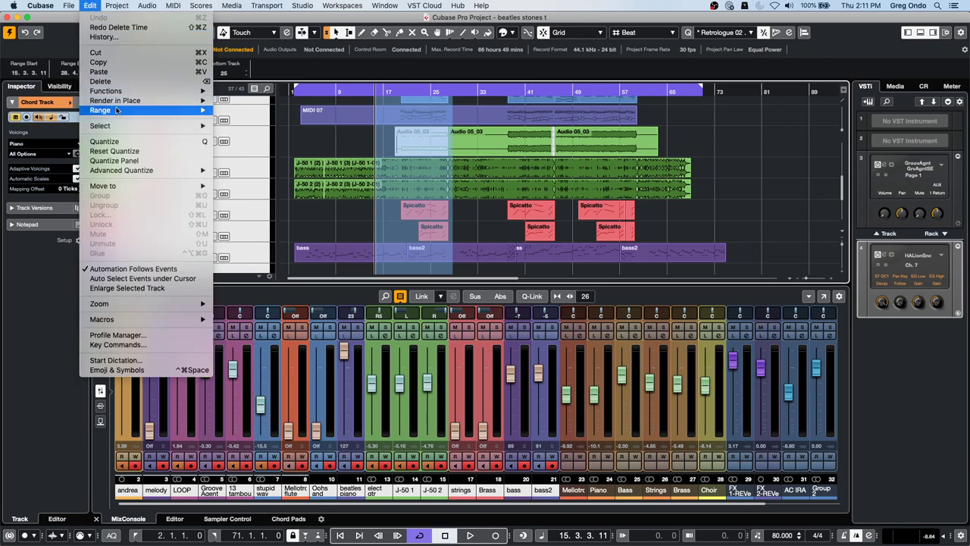
pyautogui.moveTo(117, 112)
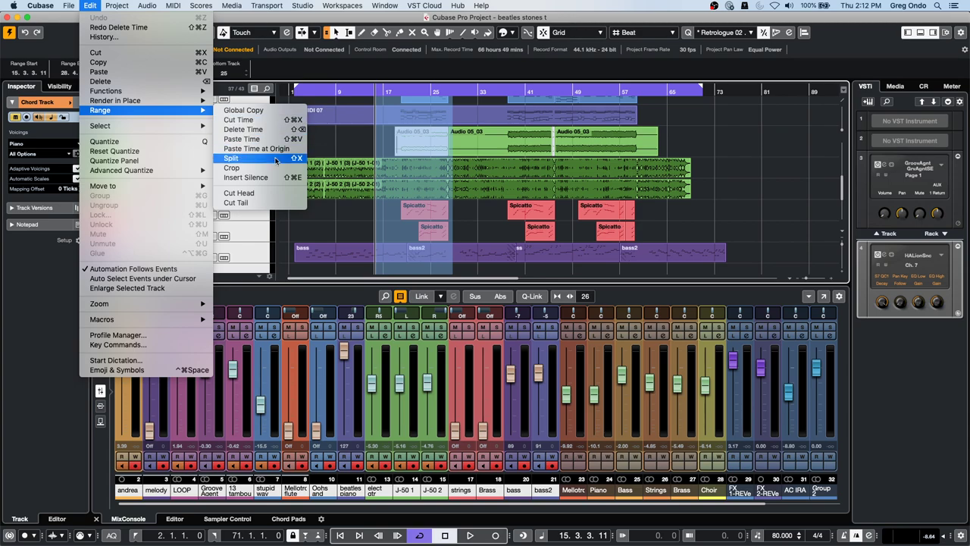
pyautogui.click(274, 177)
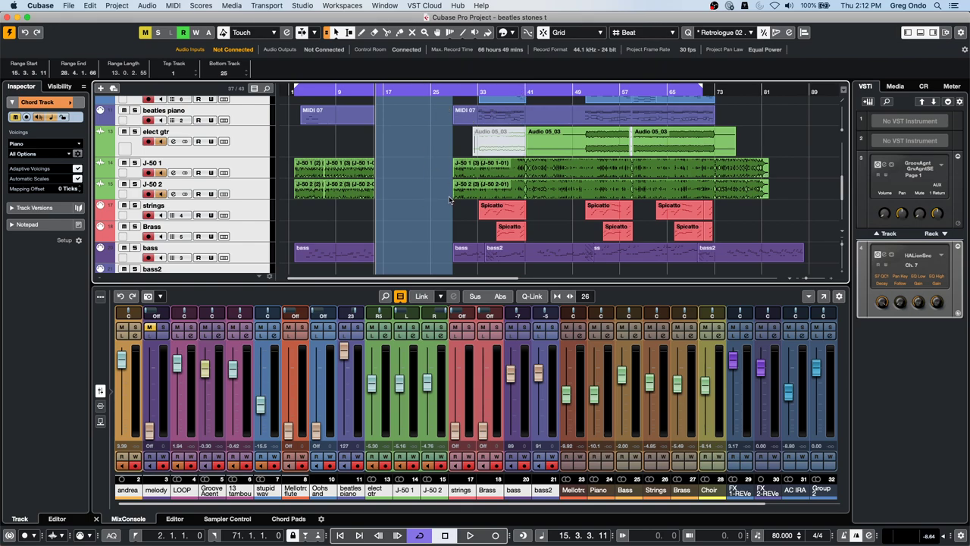
pyautogui.press('shift+super+BackSpace')
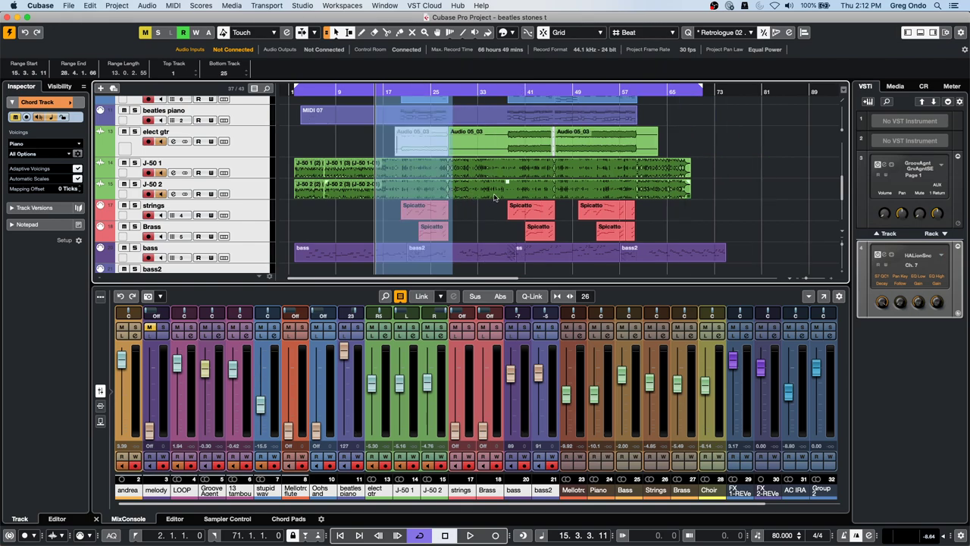
pyautogui.click(469, 201)
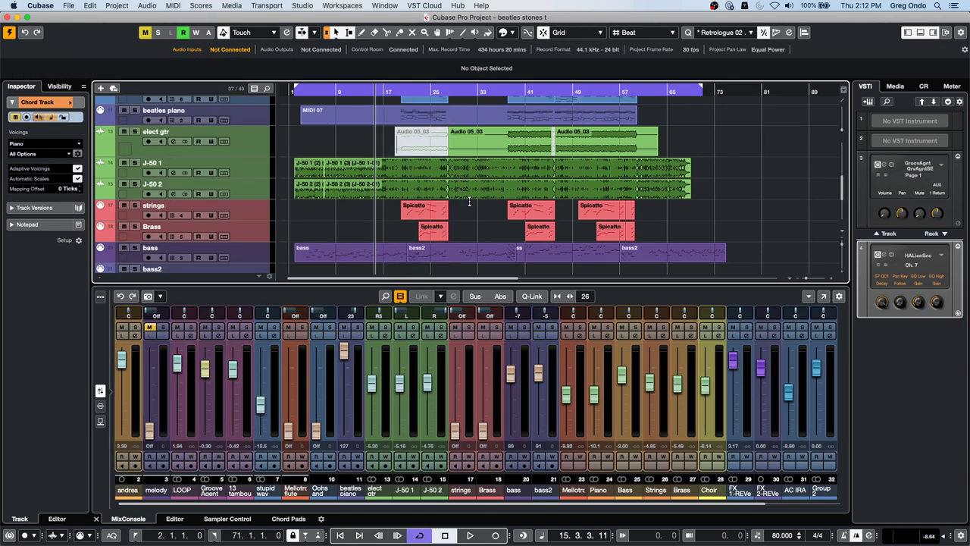
# - Select a range from about bar 31 to bar 44 across all tracks, try Delete Time, and undo the deletion
pyautogui.moveTo(470, 202); pyautogui.dragTo(543, 194)
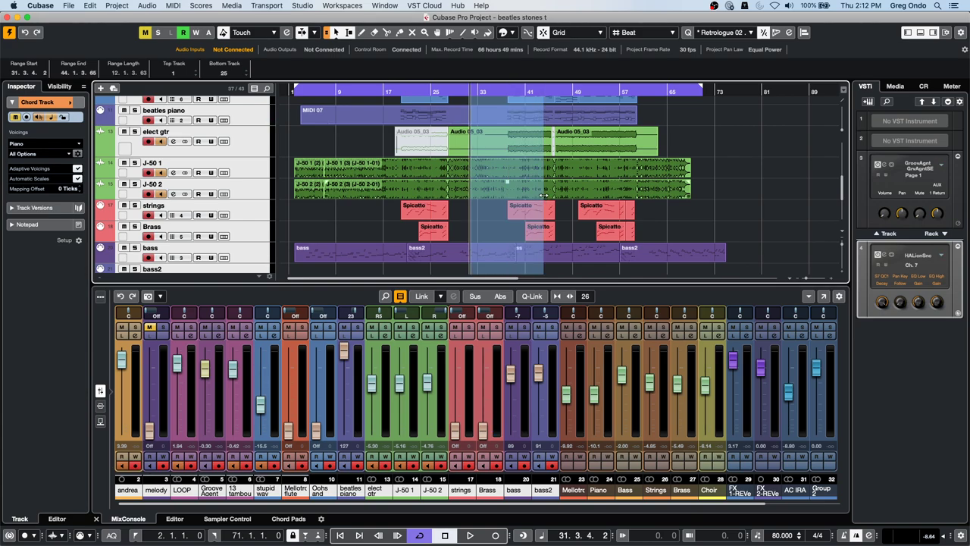
pyautogui.hotkey('shift', 'BackSpace')
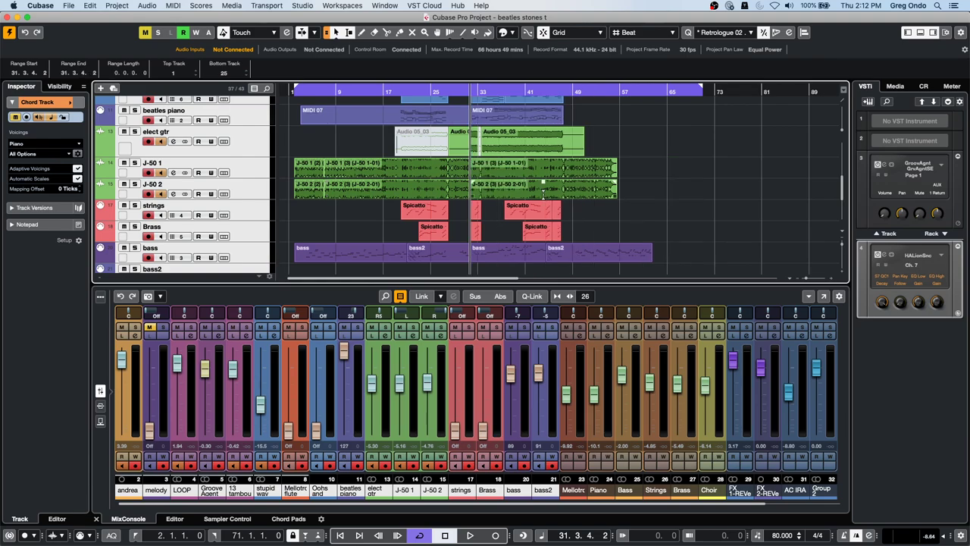
pyautogui.press('super+z')
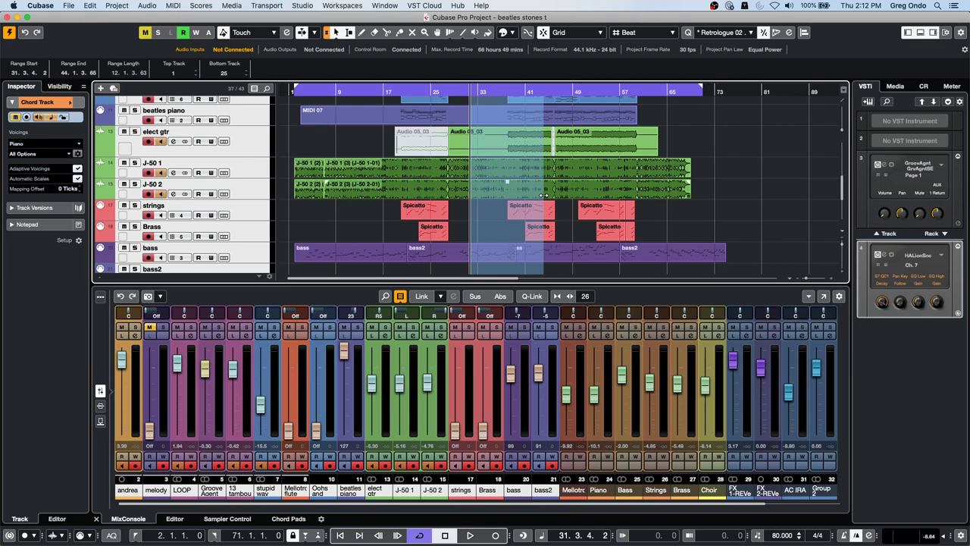
# - Try Insert Silence and Cut Time on the selected range, undoing each operation
pyautogui.press('super+shift+e')
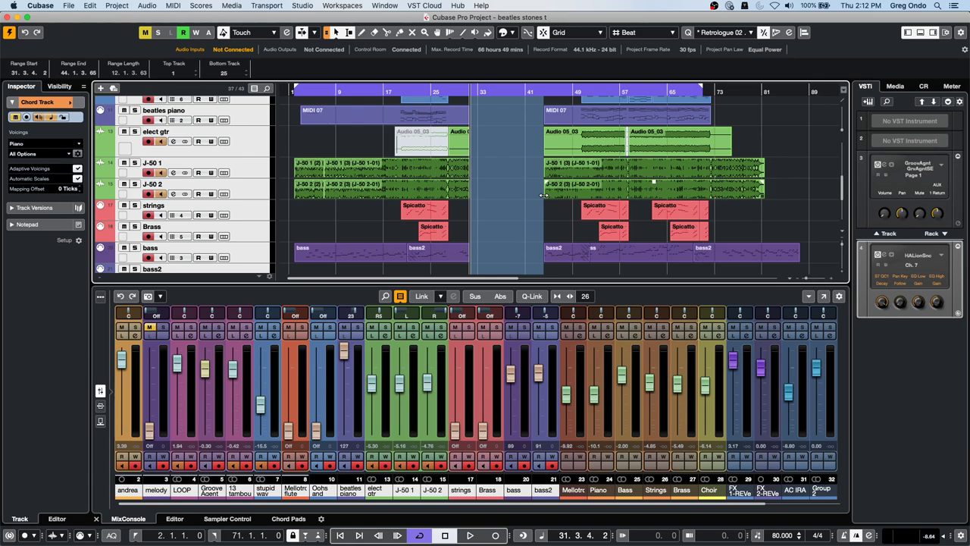
pyautogui.press('super+z')
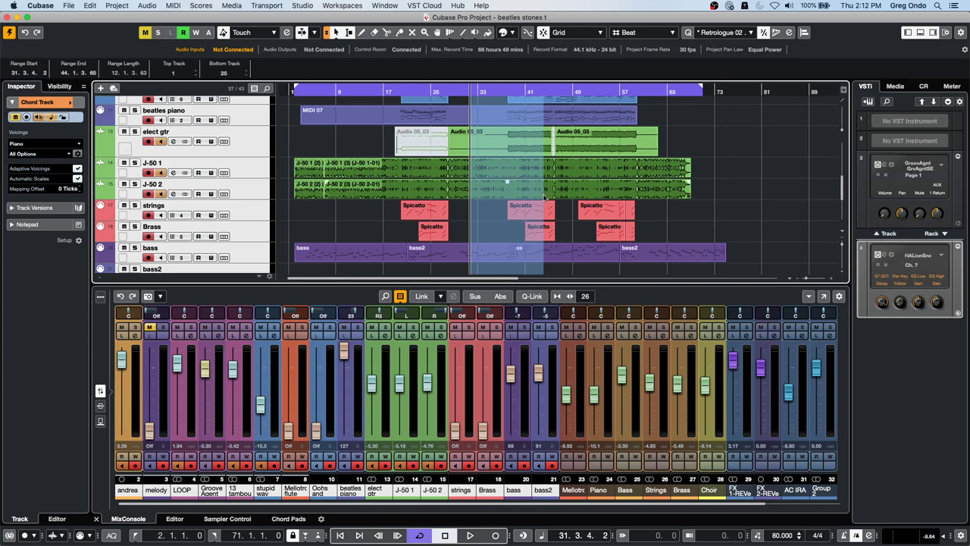
pyautogui.press('super+shift+x')
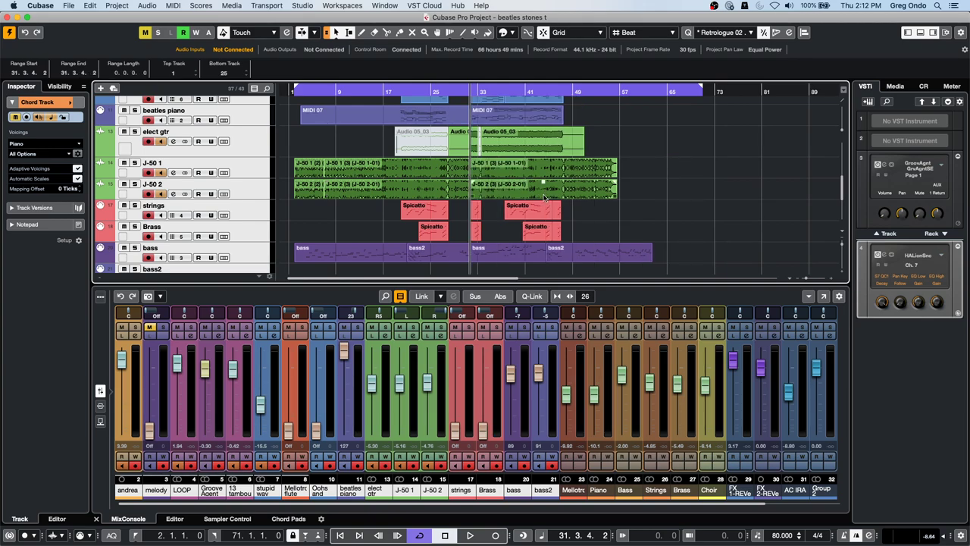
pyautogui.press('super+z')
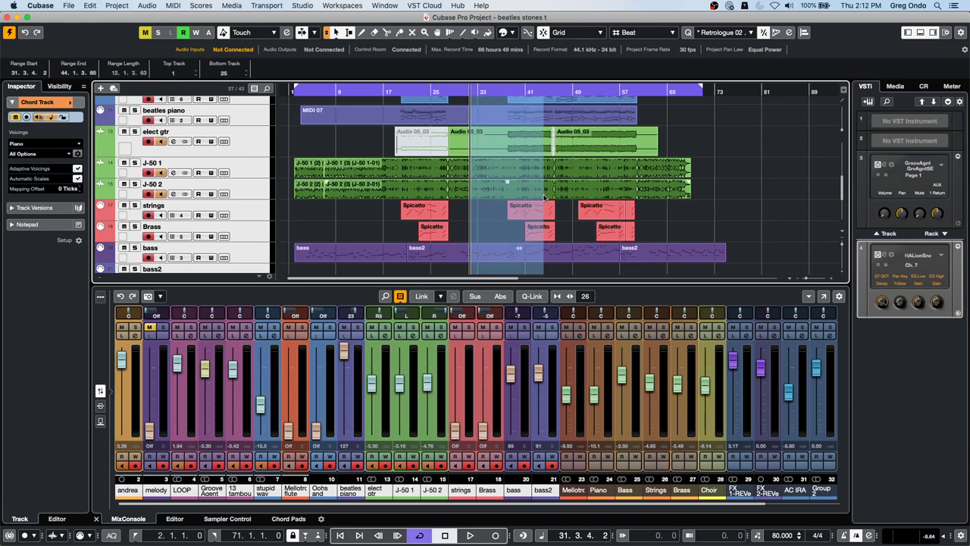
# - Split all tracks at both ends of the selected range and of a second range from about bar 9 to bar 16
pyautogui.hotkey('shift', 'x')
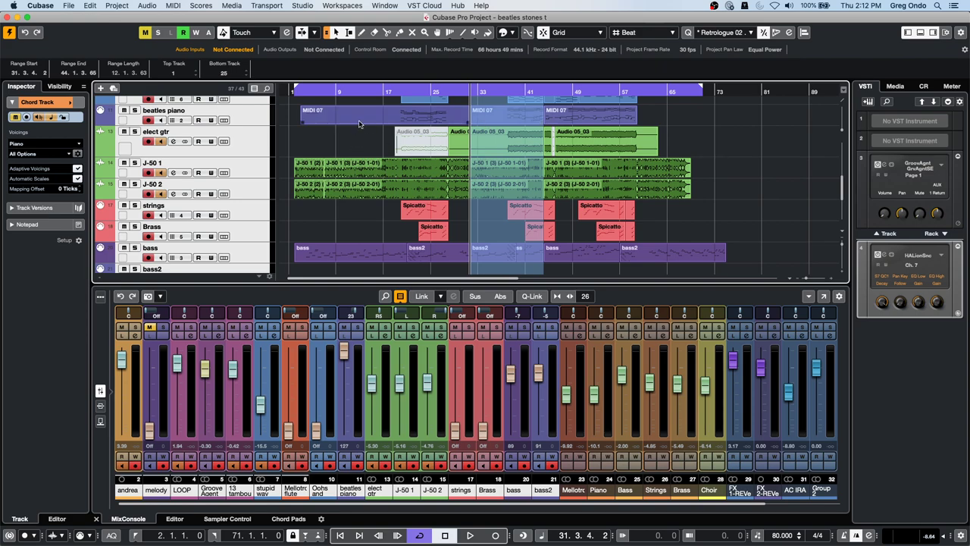
pyautogui.moveTo(337, 137); pyautogui.dragTo(380, 140)
pyautogui.hotkey('shift', 'x')
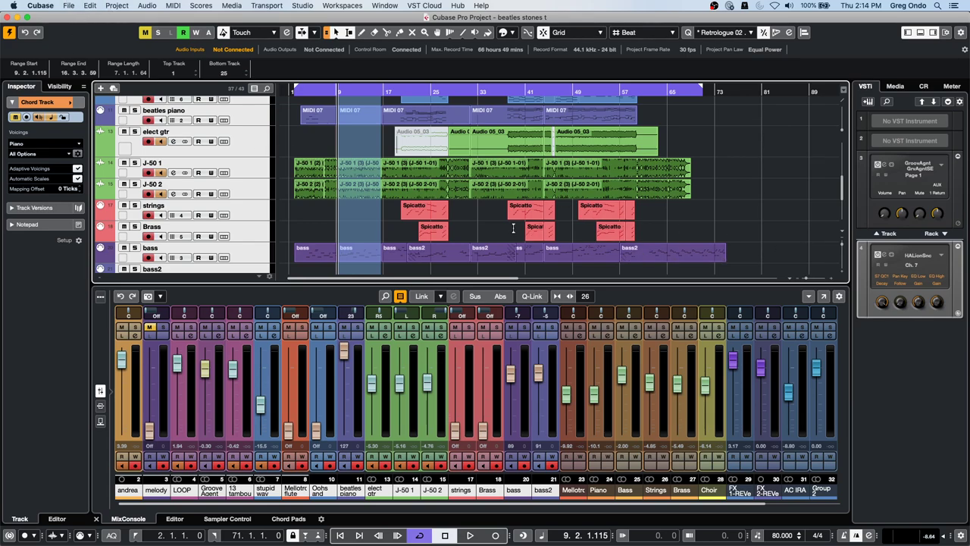
# - Open the audio event starting near bar 16 on the track above melody in the Sample Editor and show its AudioWarp settings
pyautogui.scroll(8, 513, 227)
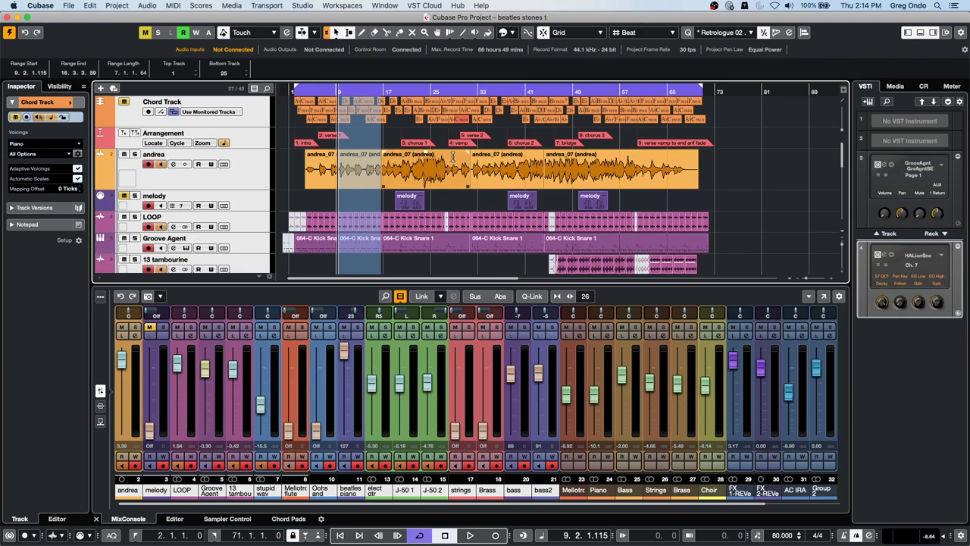
pyautogui.doubleClick(421, 182)
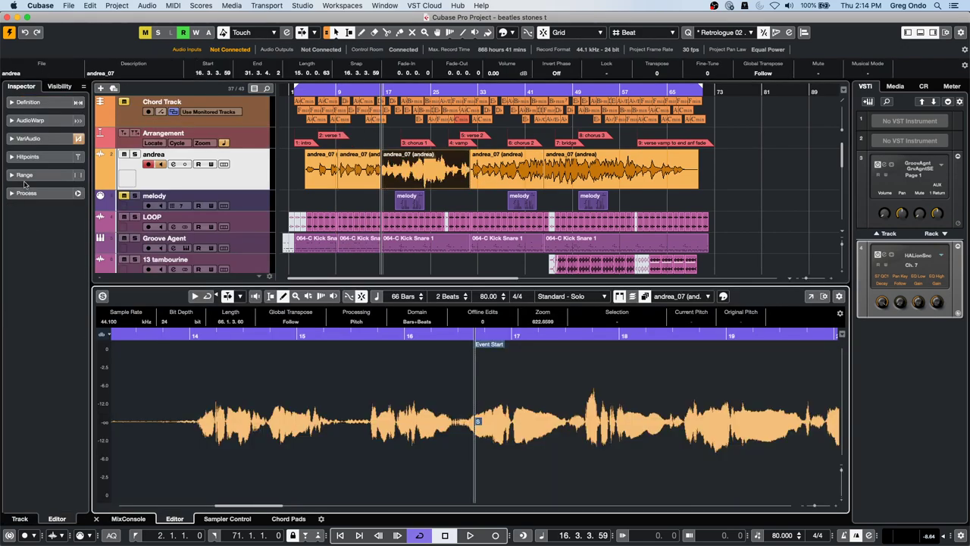
pyautogui.click(28, 138)
pyautogui.click(37, 121)
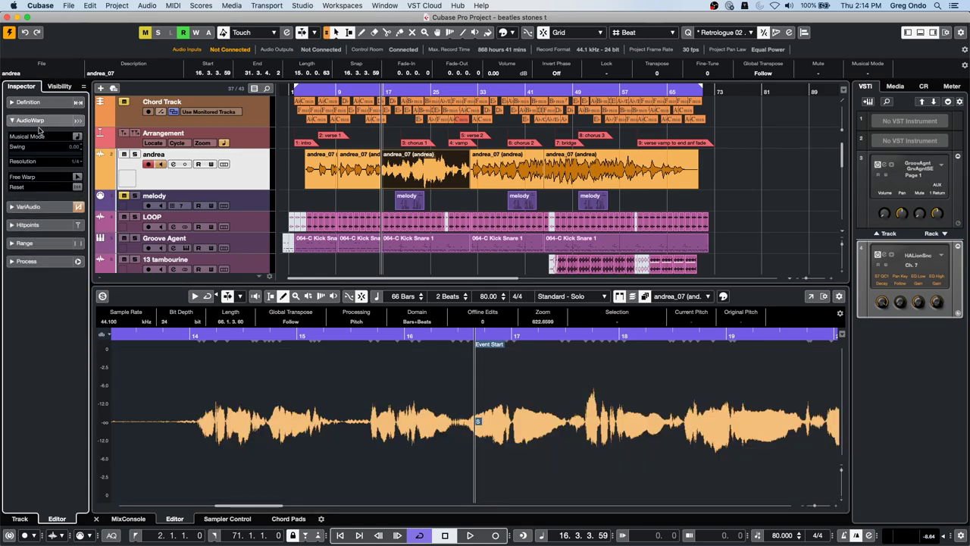
# - Activate Free Warp and place a warp marker between bars 15 and 16, creating a new version of the audio
pyautogui.click(77, 177)
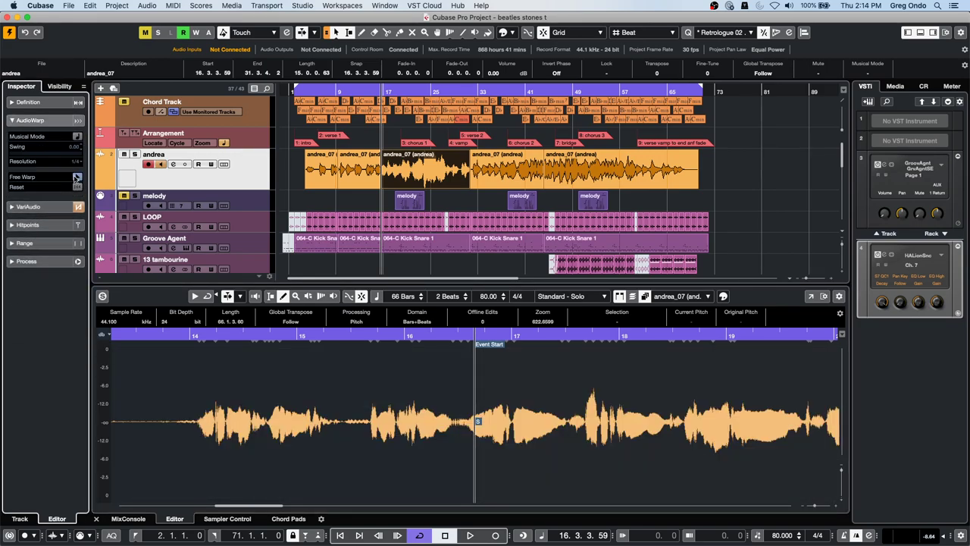
pyautogui.click(372, 421)
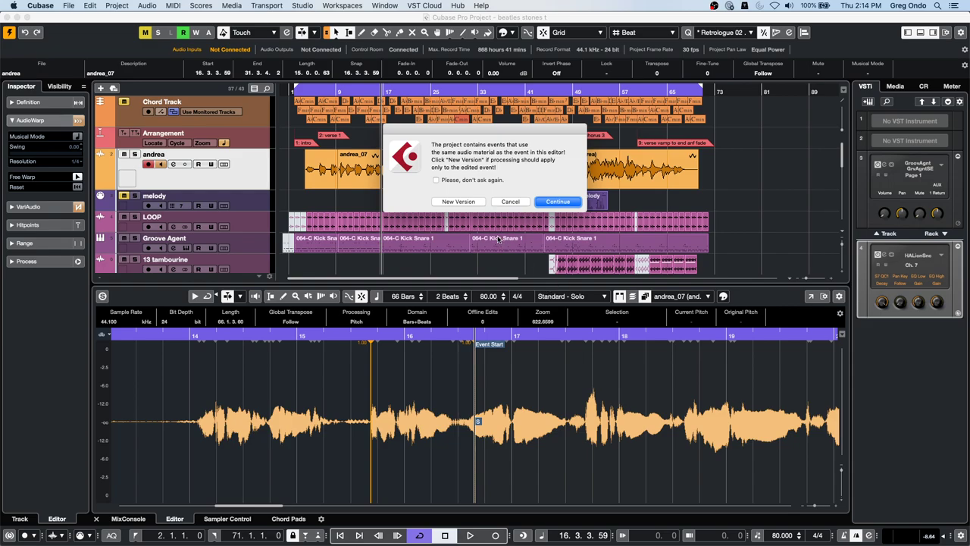
pyautogui.click(459, 201)
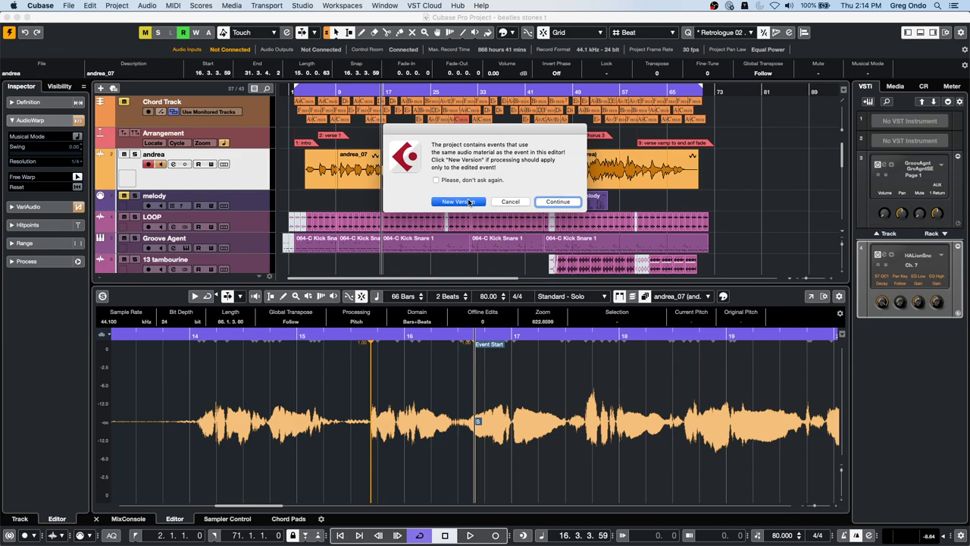
# - Try adding and moving further warp markers between bars 15 and 17, and undo these warp edits
pyautogui.click(511, 444)
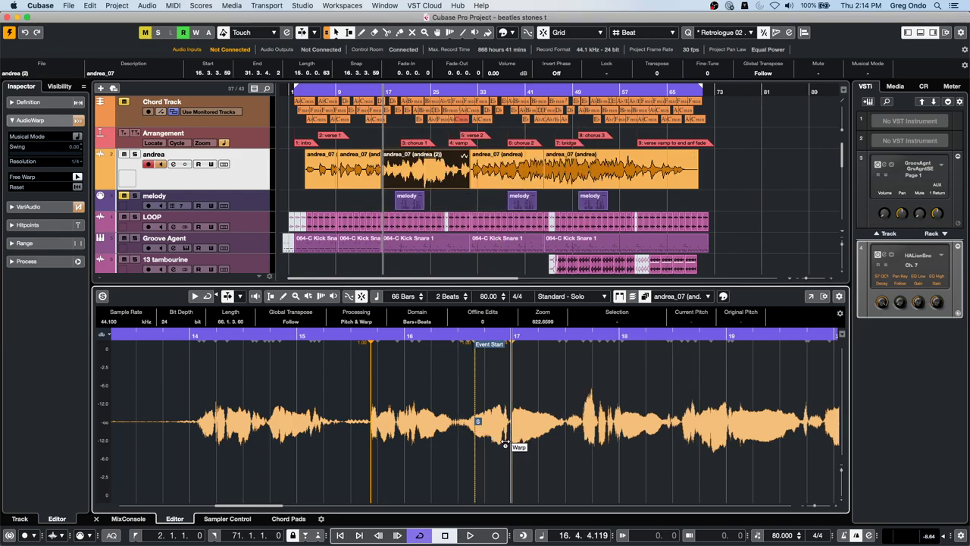
pyautogui.moveTo(506, 443)
pyautogui.mouseDown()
pyautogui.moveTo(461, 387)
pyautogui.moveTo(497, 438)
pyautogui.moveTo(402, 447)
pyautogui.mouseUp()
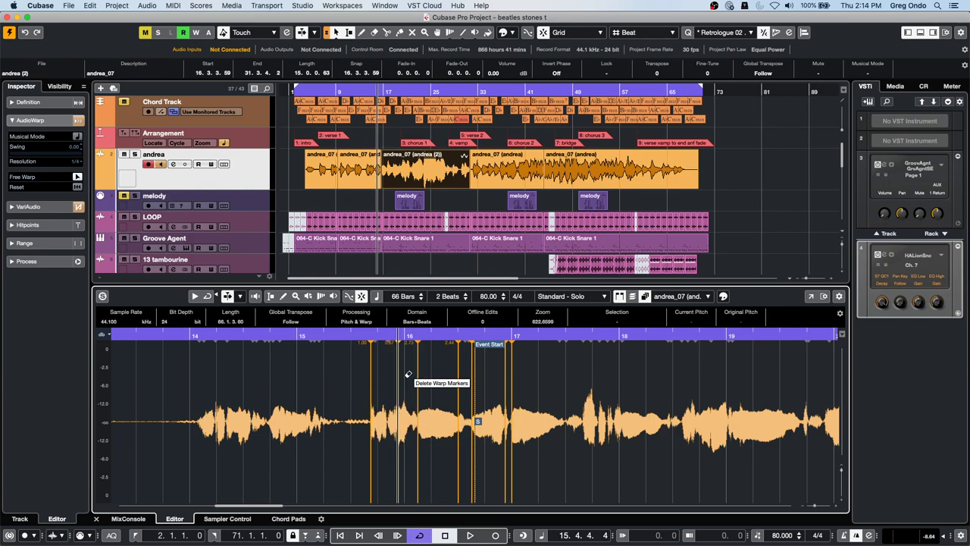
pyautogui.press('super+z')
pyautogui.press('super+z')
pyautogui.press('super+z')
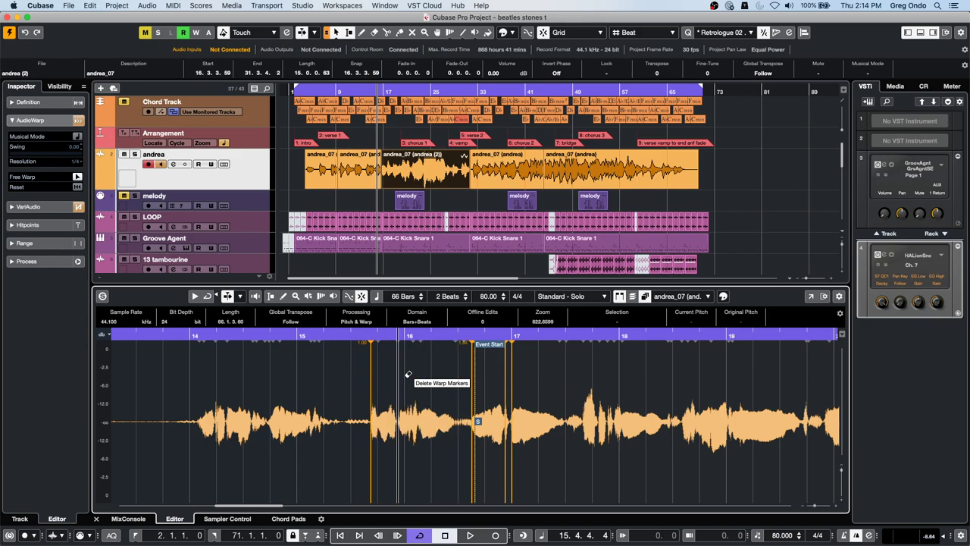
pyautogui.press('super+z')
pyautogui.press('super+z')
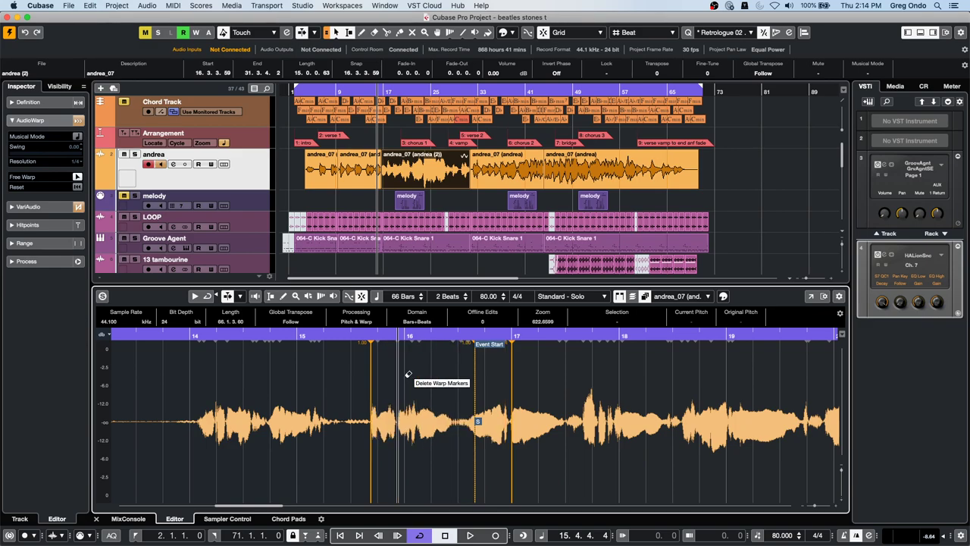
pyautogui.press('super+z')
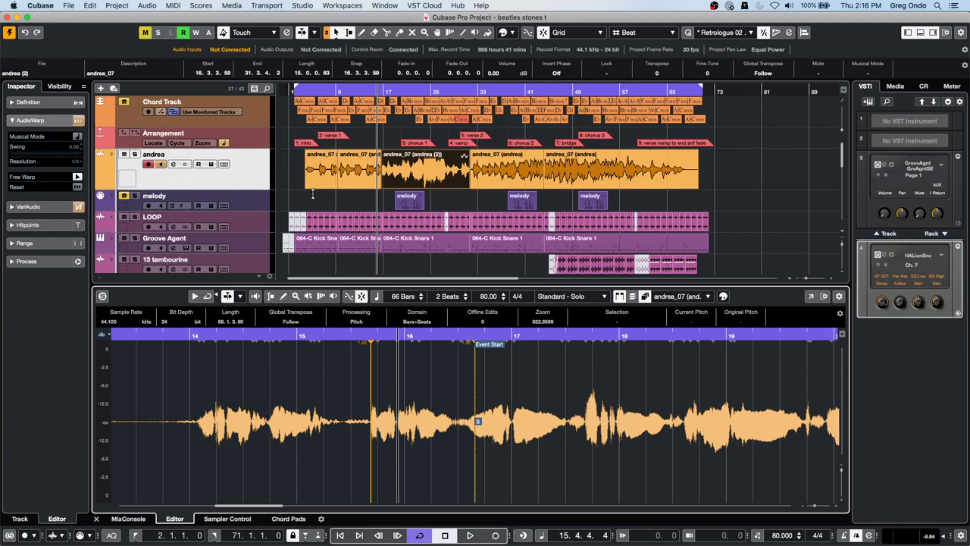
# - Add one instrument track using HALion Sonic SE with stereo output directly below the Arrangement track
pyautogui.click(252, 178)
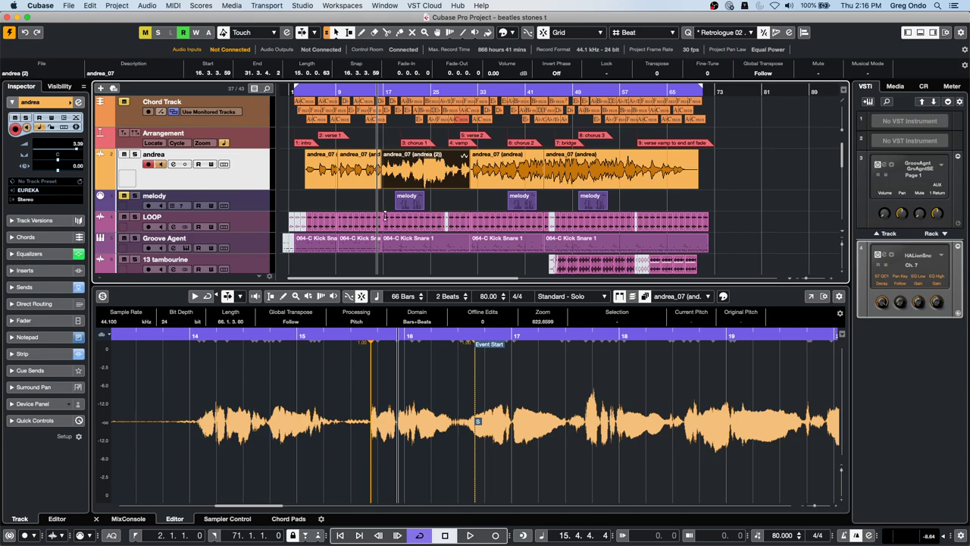
pyautogui.click(349, 205)
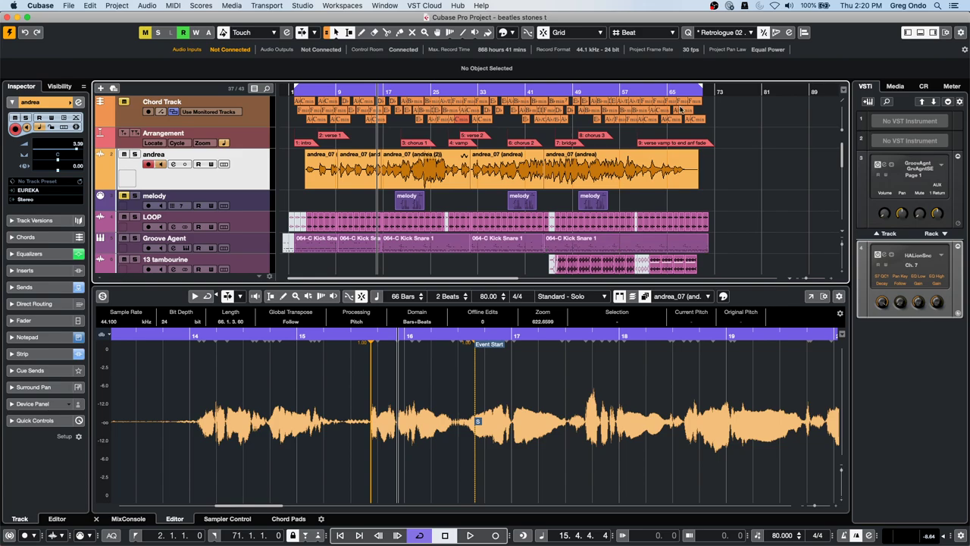
pyautogui.rightClick(258, 142)
pyautogui.moveTo(335, 142)
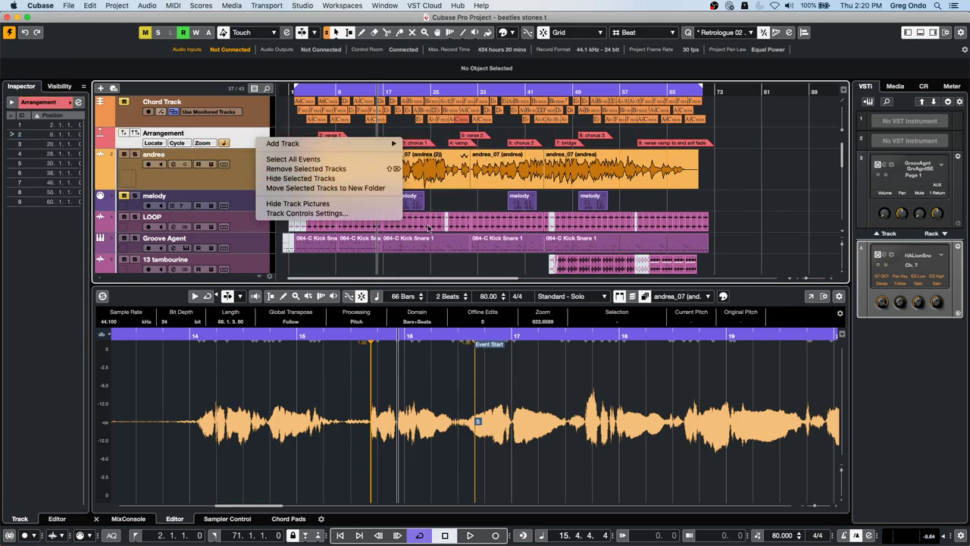
pyautogui.click(455, 157)
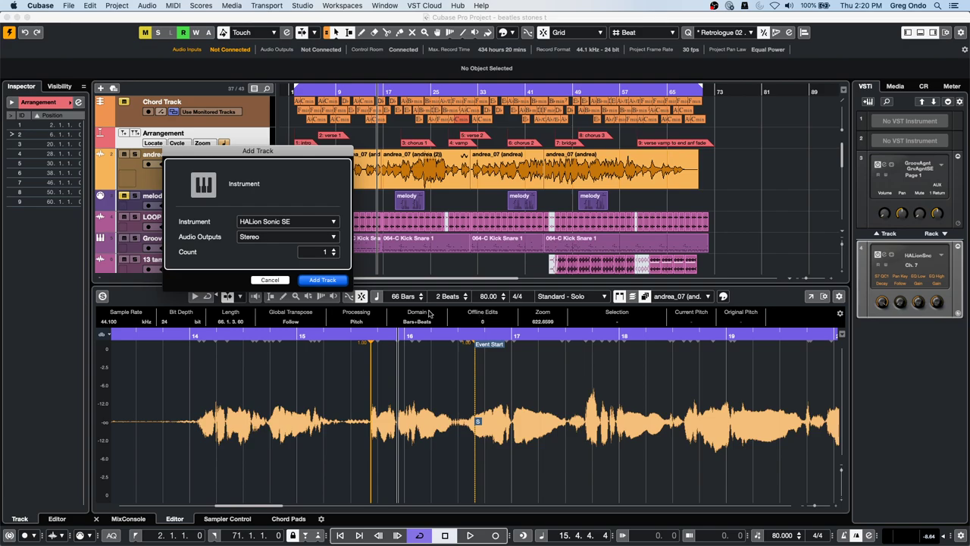
pyautogui.click(314, 280)
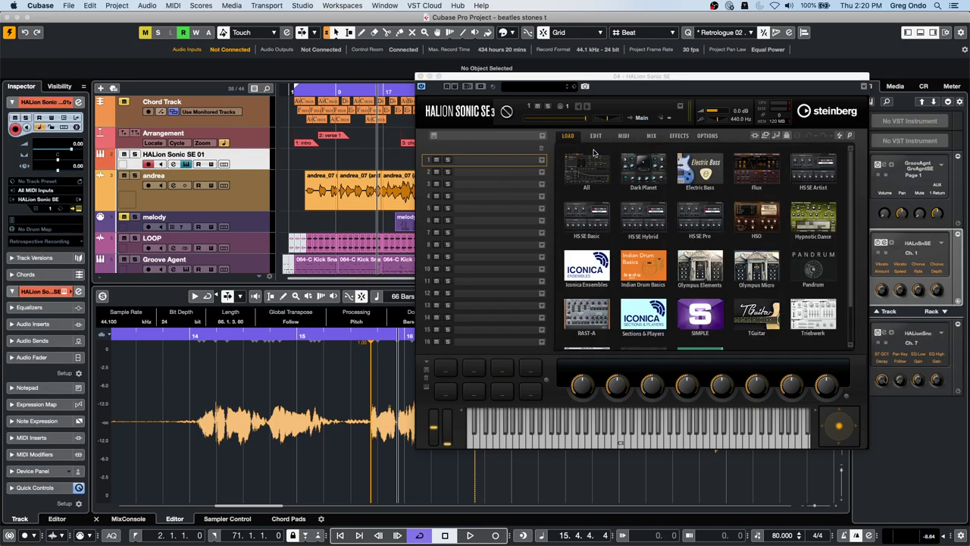
# - Load the Vintage Amp Organ preset from the Organ category of all instrument sets into the first HALion Sonic SE slot
pyautogui.click(584, 175)
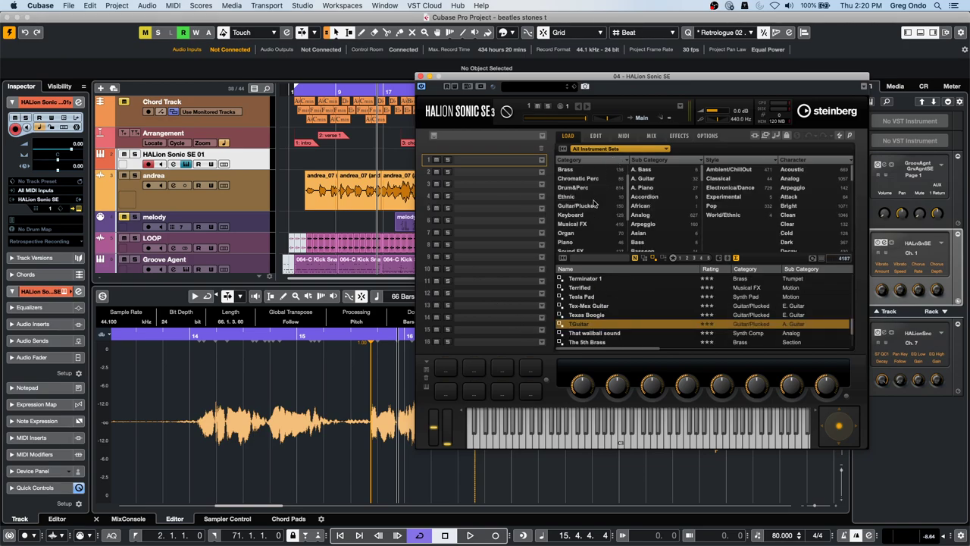
pyautogui.click(580, 232)
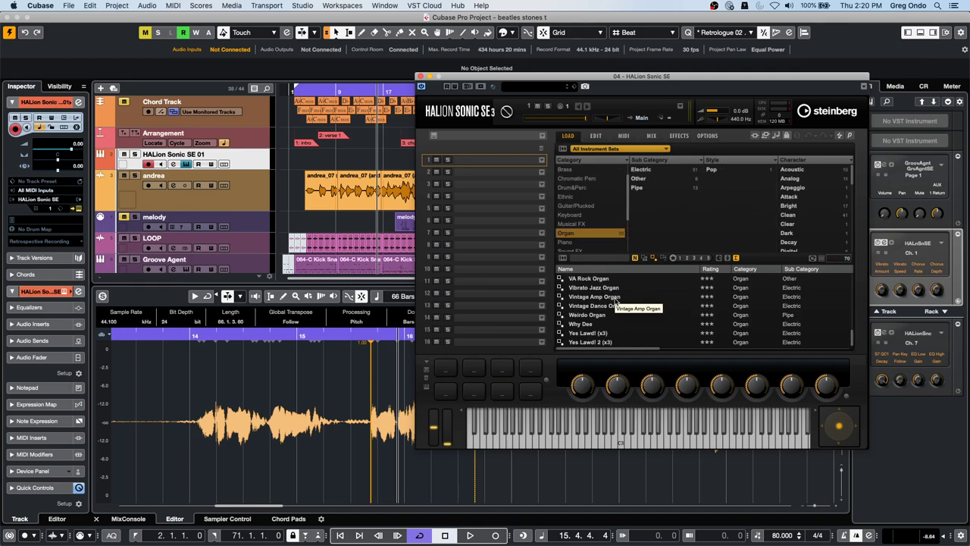
pyautogui.click(616, 298)
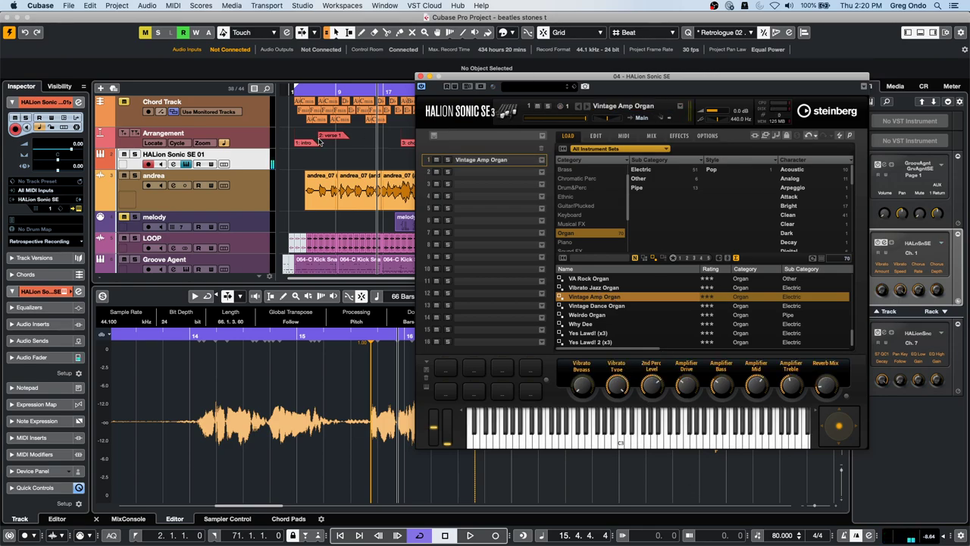
# - Draw an empty MIDI part from about bar 4 to bar 26 on the HALion Sonic SE 01 track and open it in the Key Editor
pyautogui.rightClick(302, 158)
pyautogui.click(326, 156)
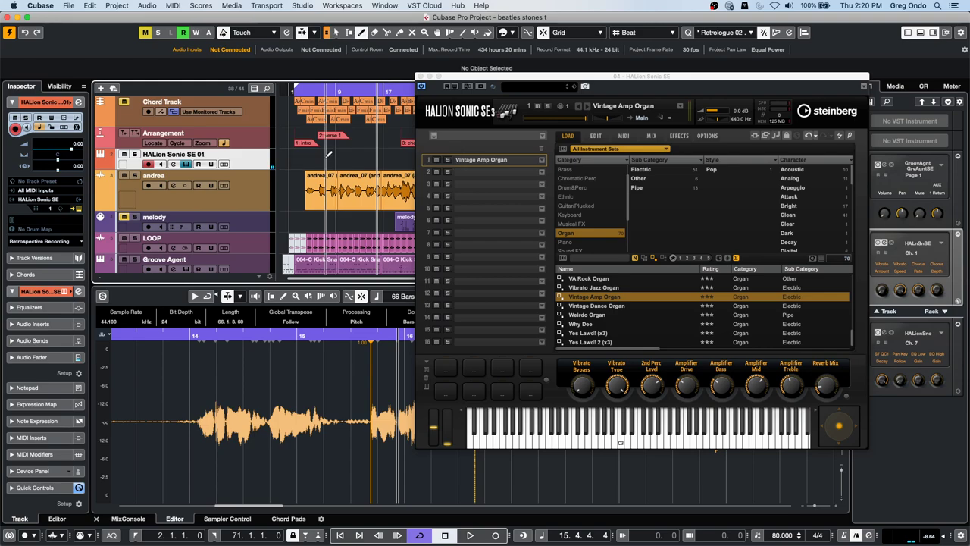
pyautogui.moveTo(312, 157)
pyautogui.mouseDown()
pyautogui.moveTo(427, 154)
pyautogui.moveTo(415, 156)
pyautogui.mouseUp()
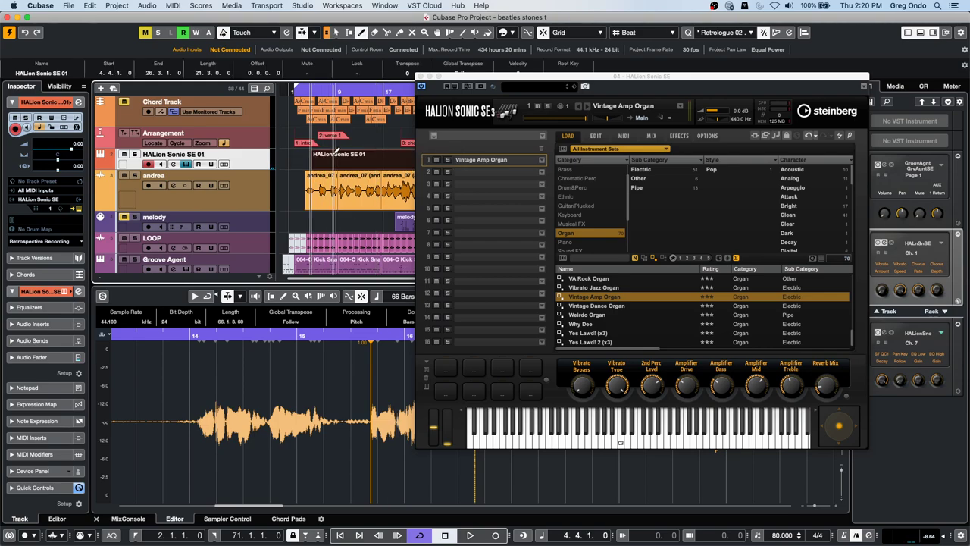
pyautogui.rightClick(337, 157)
pyautogui.click(338, 158)
pyautogui.click(338, 158)
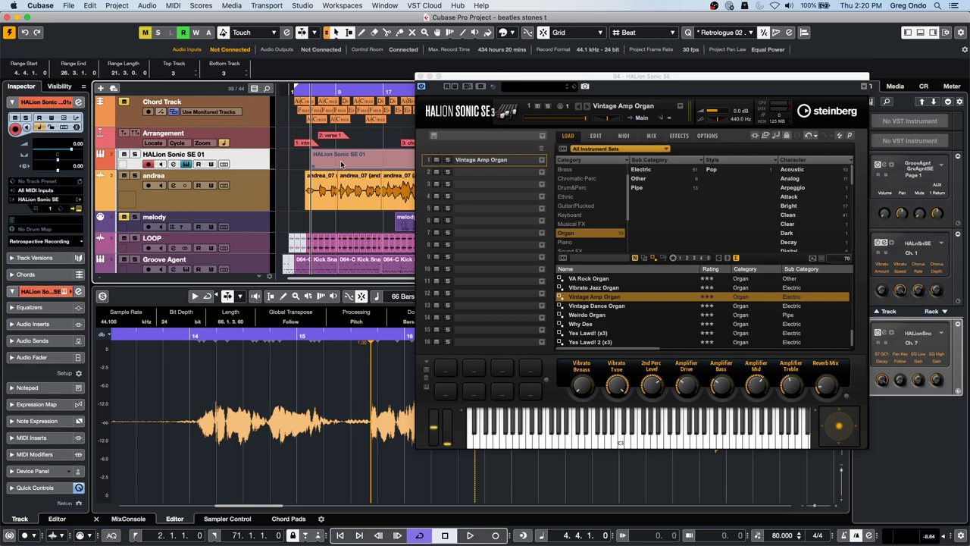
pyautogui.click(287, 165)
pyautogui.click(349, 169)
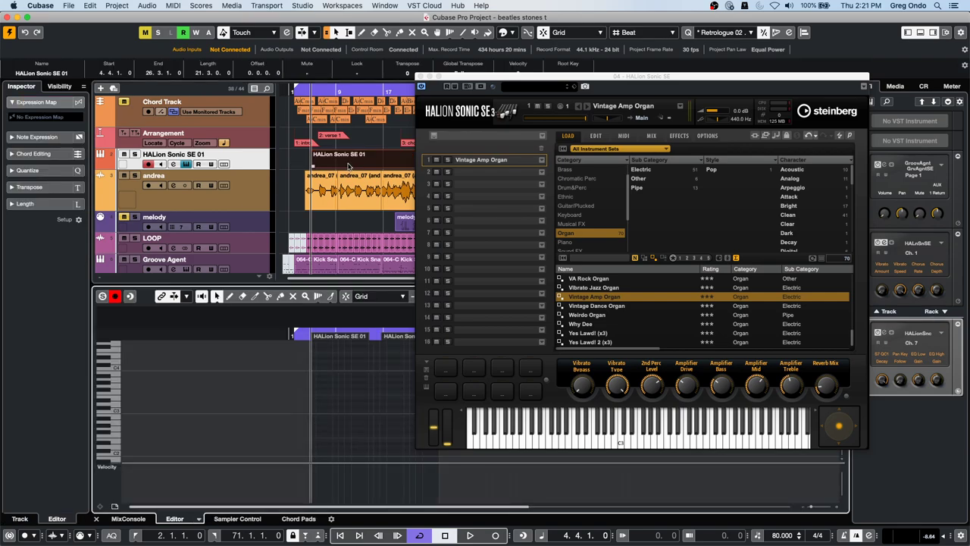
# - Solo the HALion Sonic SE 01 track and record a short organ phrase from about bar 4 with Record in Editor off
pyautogui.click(114, 296)
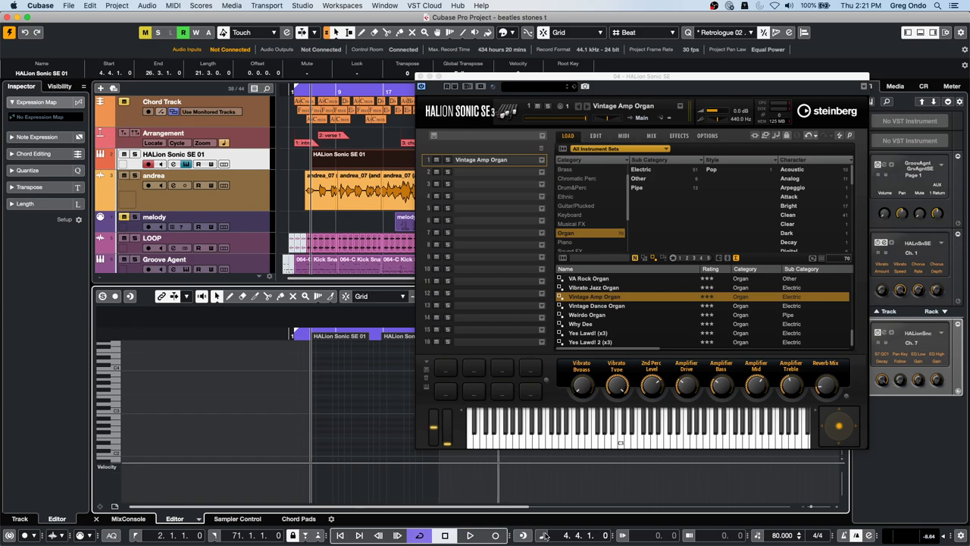
pyautogui.click(471, 536)
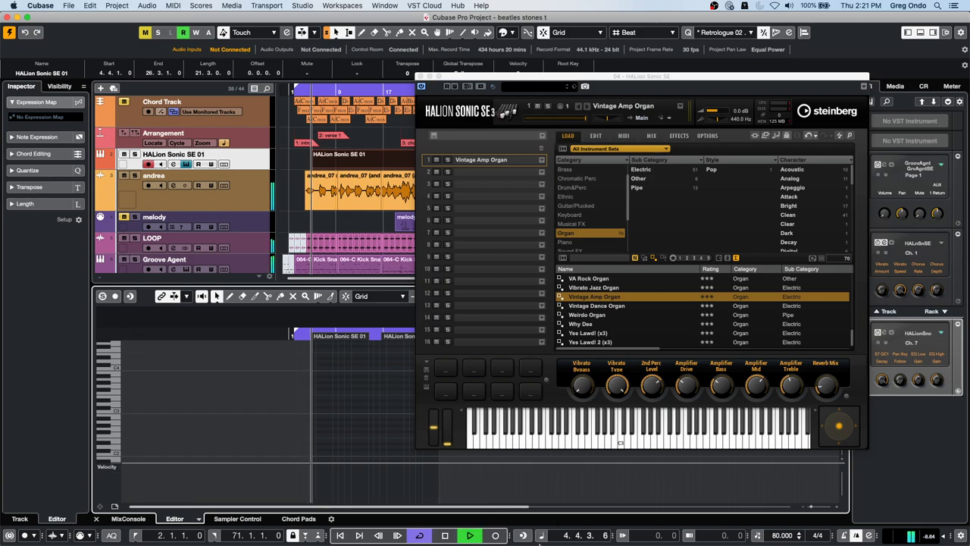
pyautogui.click(445, 535)
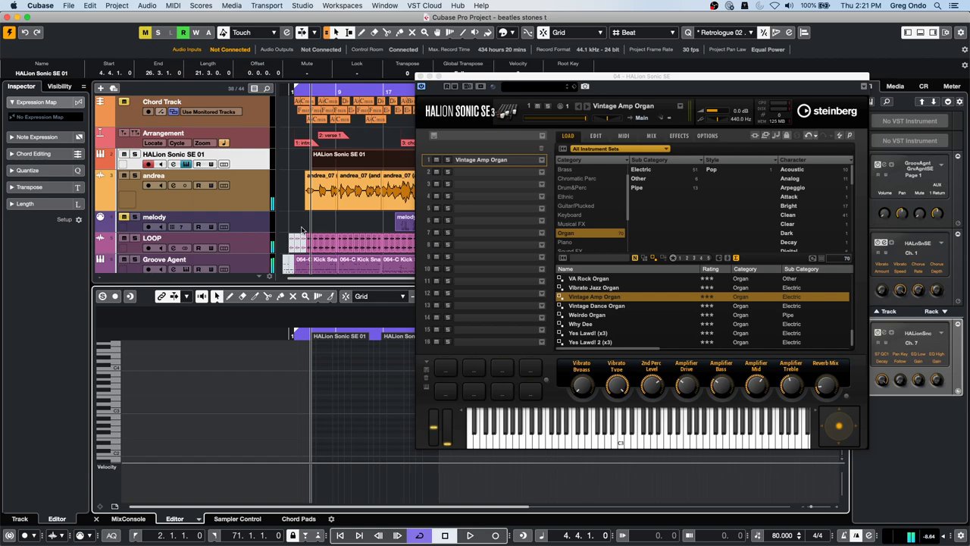
pyautogui.click(129, 148)
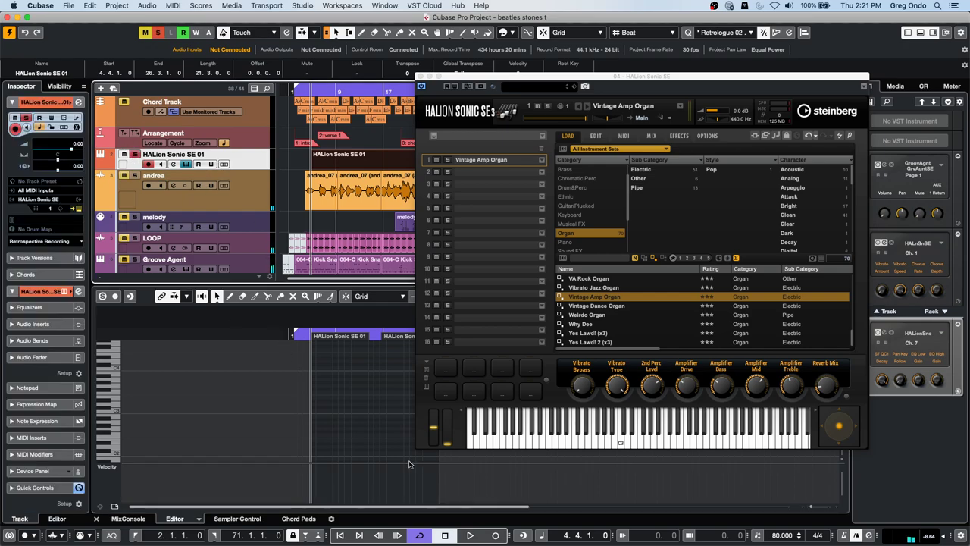
pyautogui.click(471, 536)
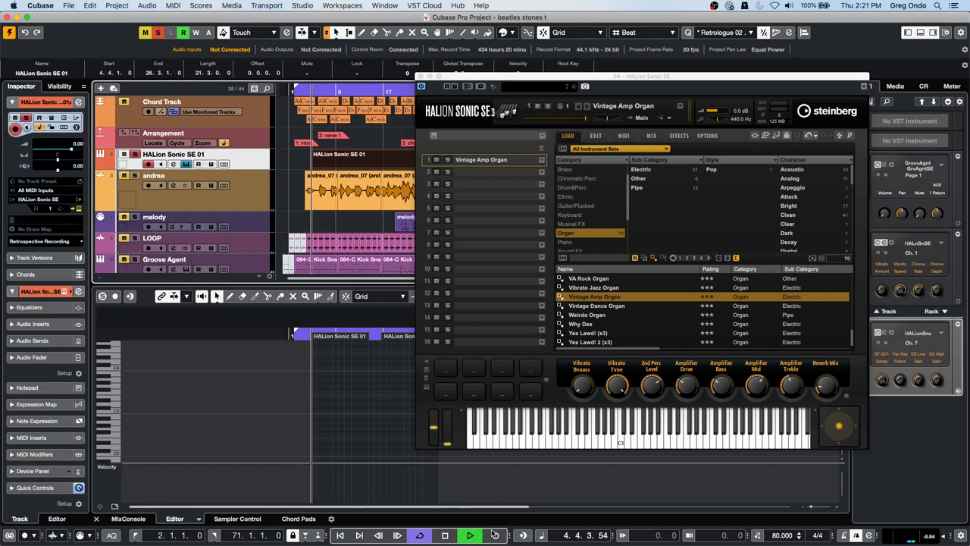
pyautogui.click(495, 536)
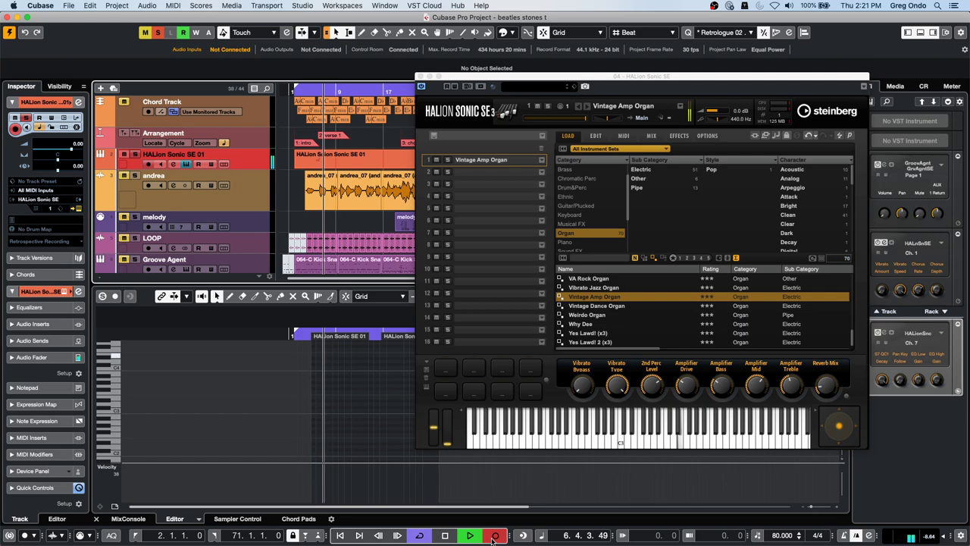
pyautogui.press('space')
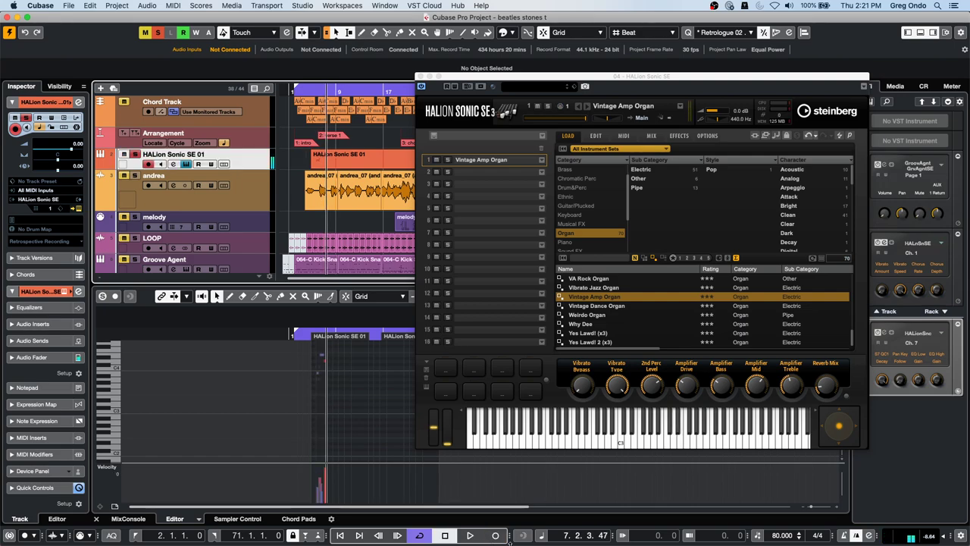
# - Close the HALion Sonic SE window and undo the recorded organ phrase
pyautogui.click(296, 336)
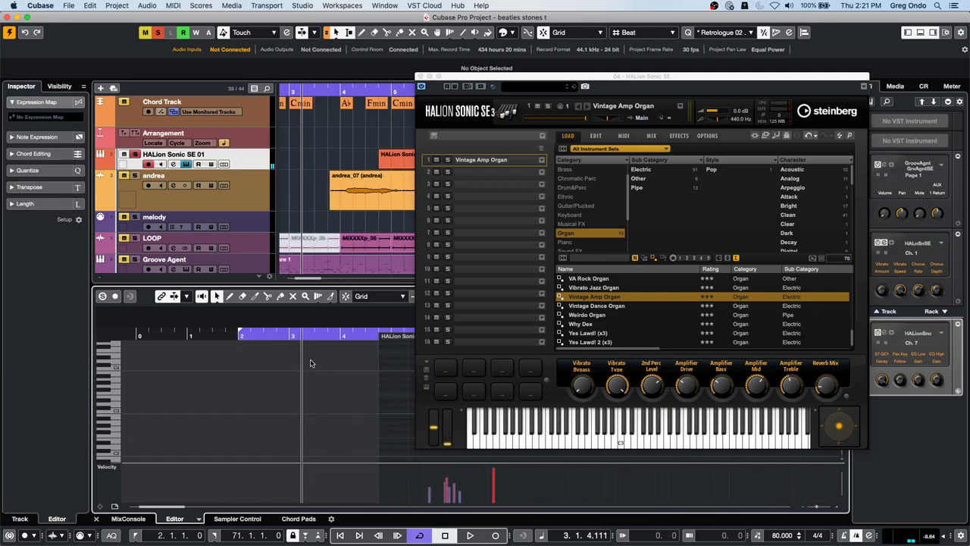
pyautogui.click(423, 76)
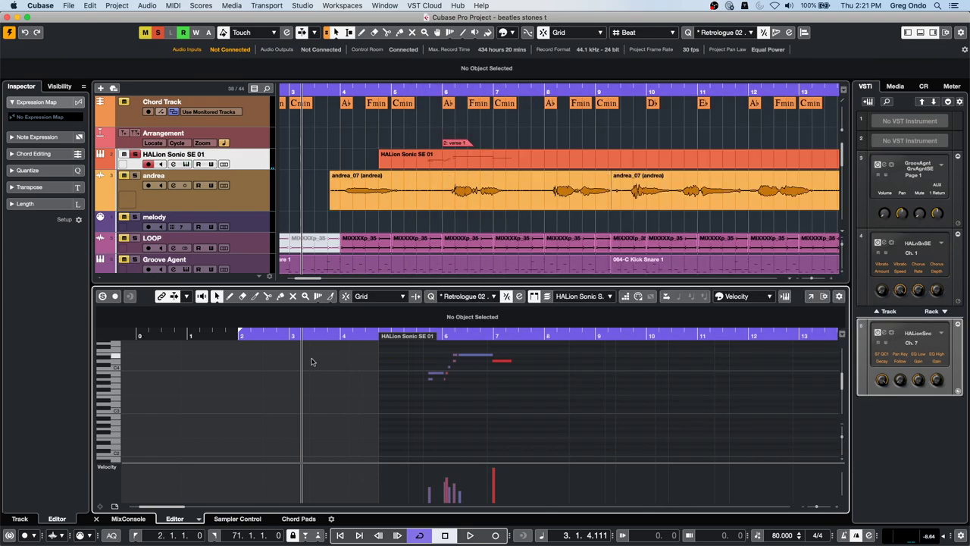
pyautogui.press('super+z')
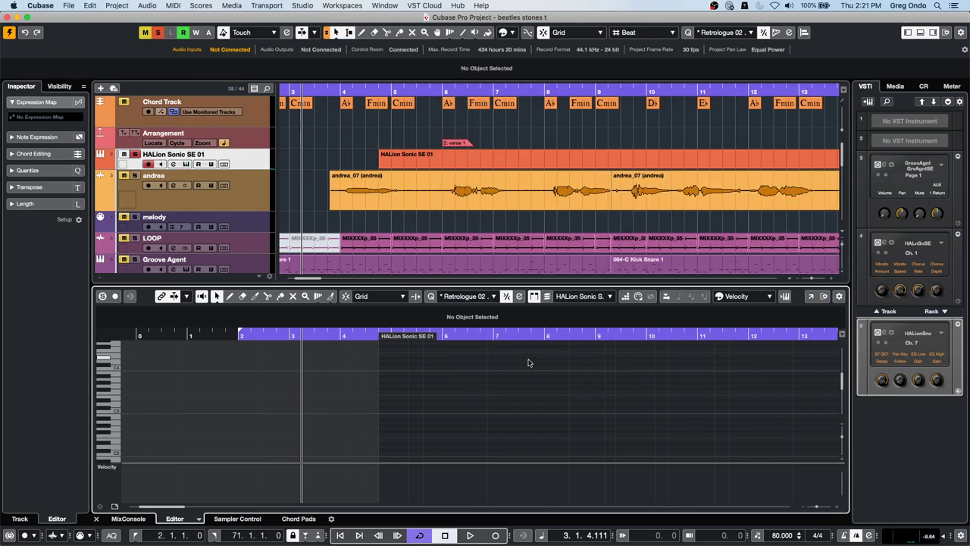
# - Activate Record in Editor and record an organ phrase into the open MIDI part from bar 6 to about bar 9
pyautogui.click(115, 297)
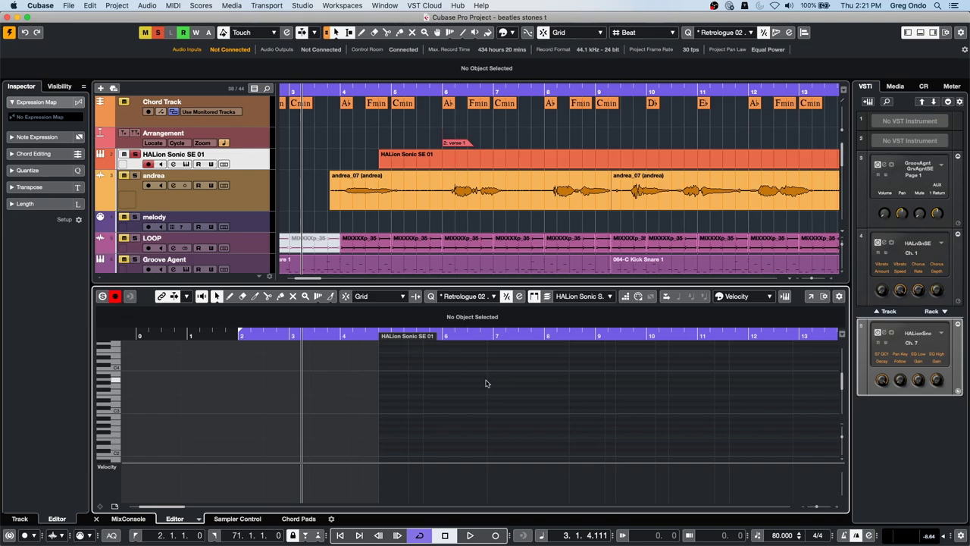
pyautogui.click(450, 336)
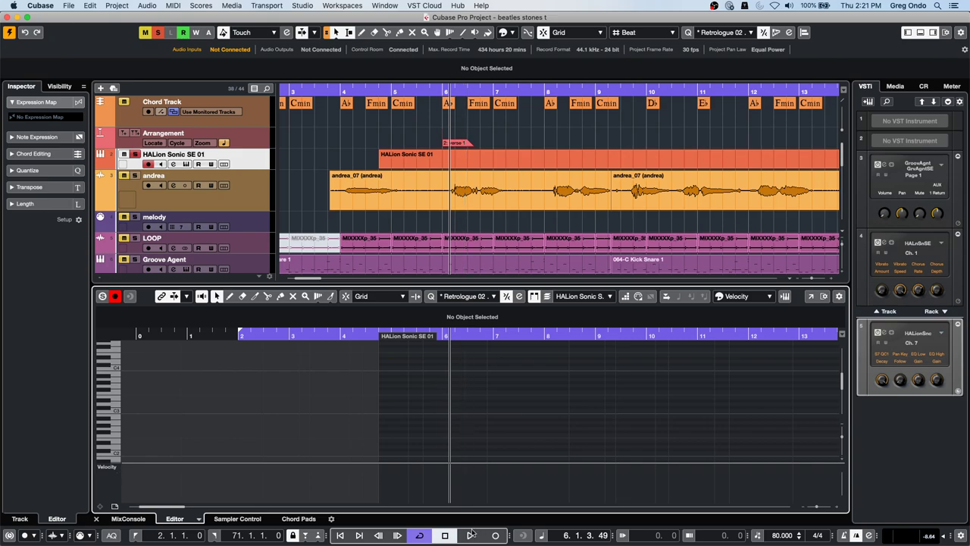
pyautogui.click(470, 535)
pyautogui.click(494, 535)
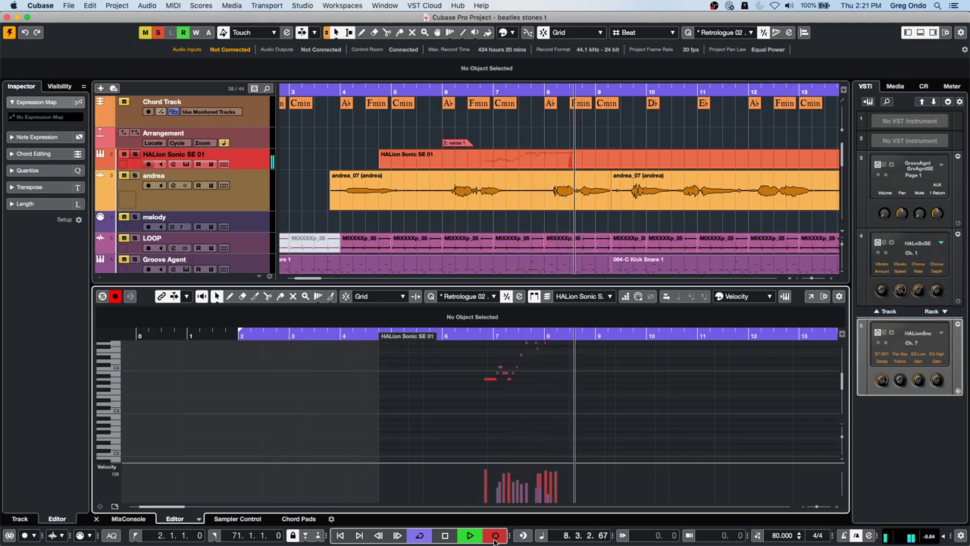
pyautogui.click(495, 536)
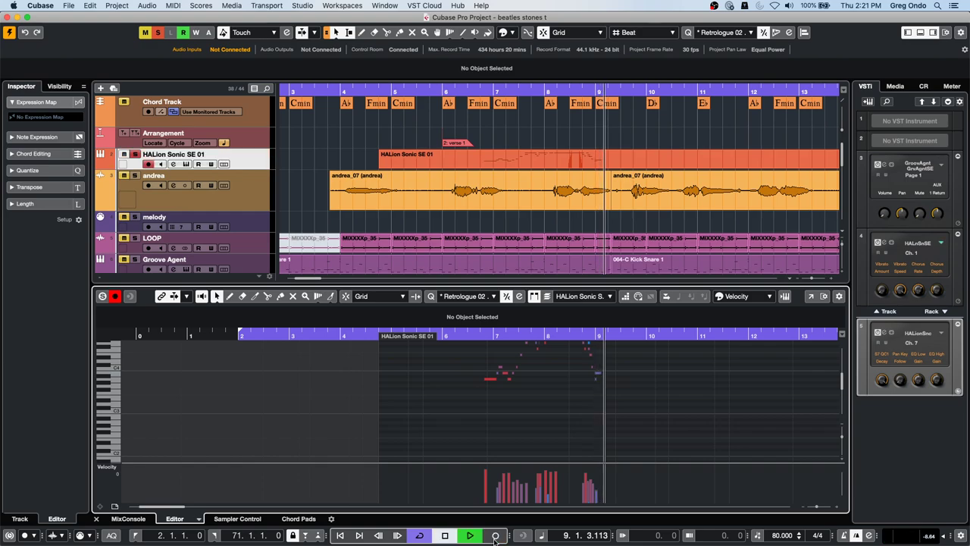
pyautogui.press('space')
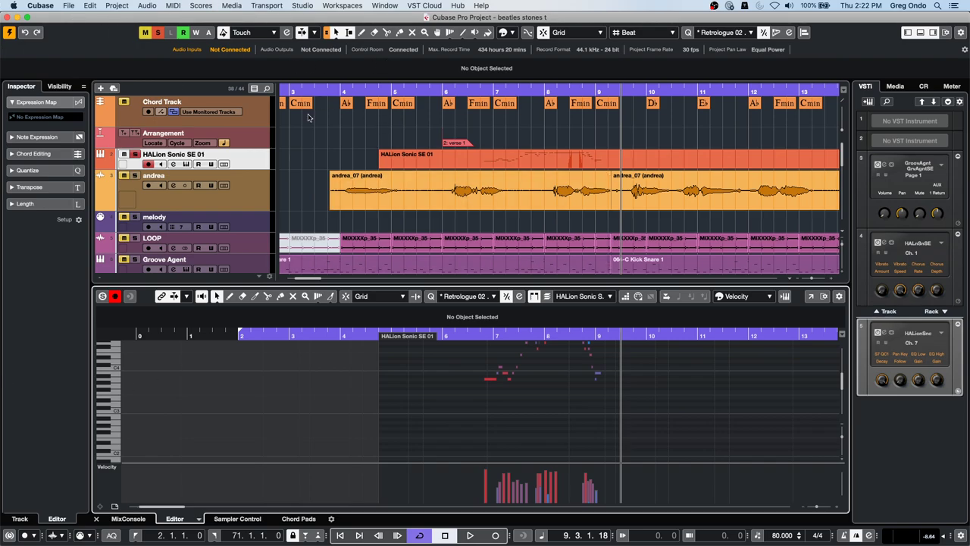
# - Show the MixConsole in the lower zone and remove the HALion Sonic SE 01 track from the project
pyautogui.click(265, 190)
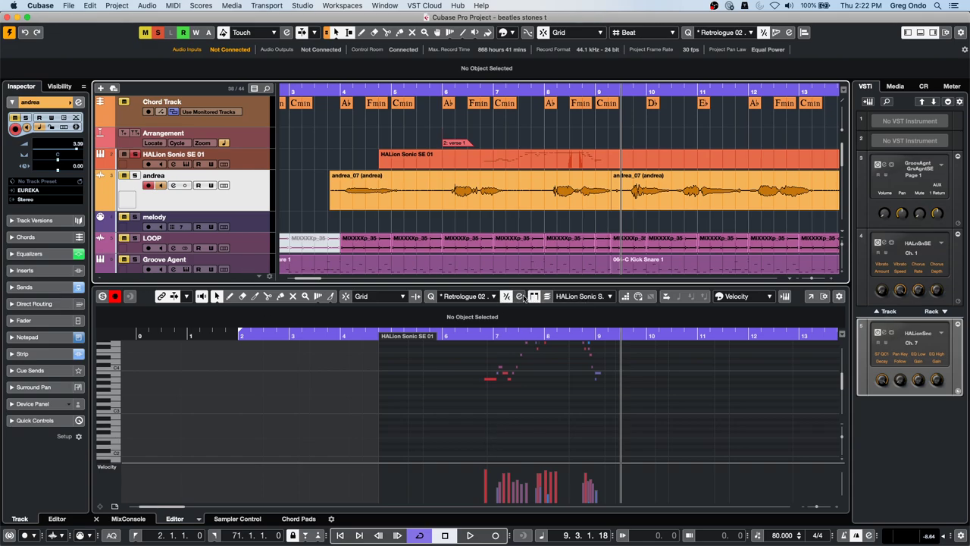
pyautogui.click(138, 519)
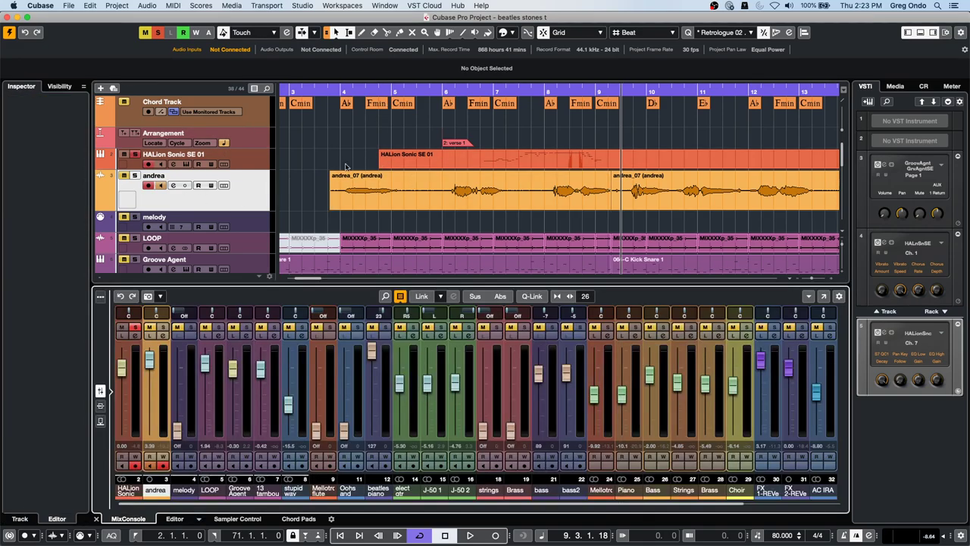
pyautogui.click(259, 166)
pyautogui.rightClick(259, 167)
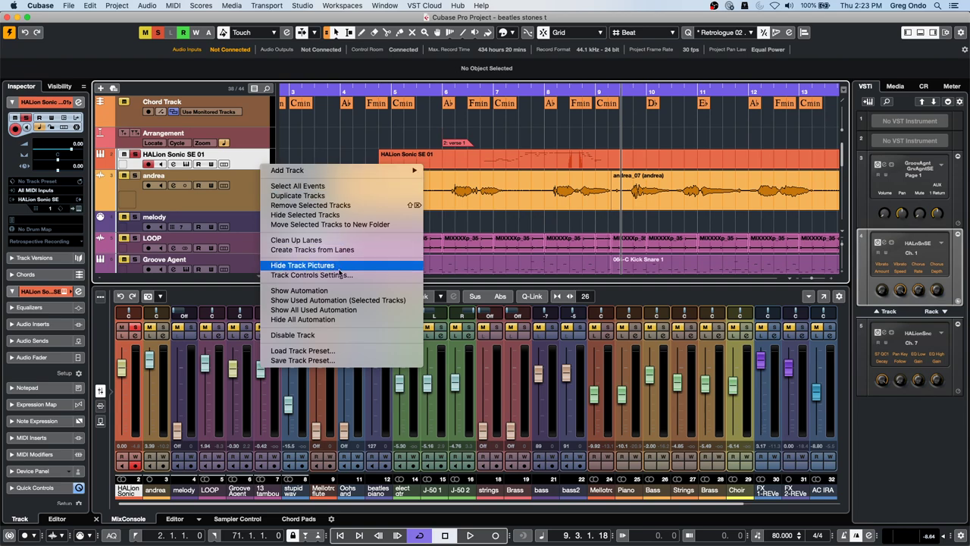
pyautogui.click(350, 206)
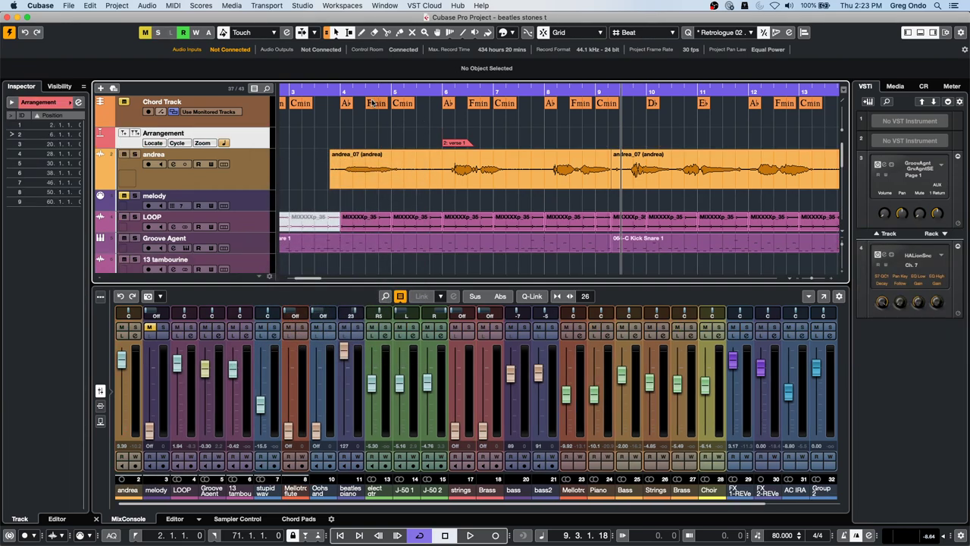
# - Add one audio track with Stereo configuration below the andrea track, using Stereo In 1 as its input routing
pyautogui.press('g')
pyautogui.press('g')
pyautogui.press('g')
pyautogui.press('g')
pyautogui.press('g')
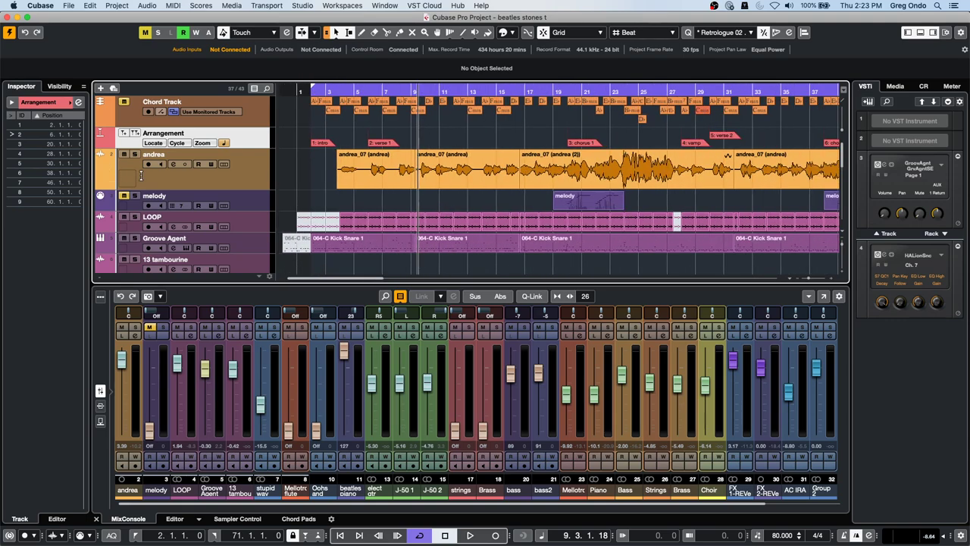
pyautogui.press('g')
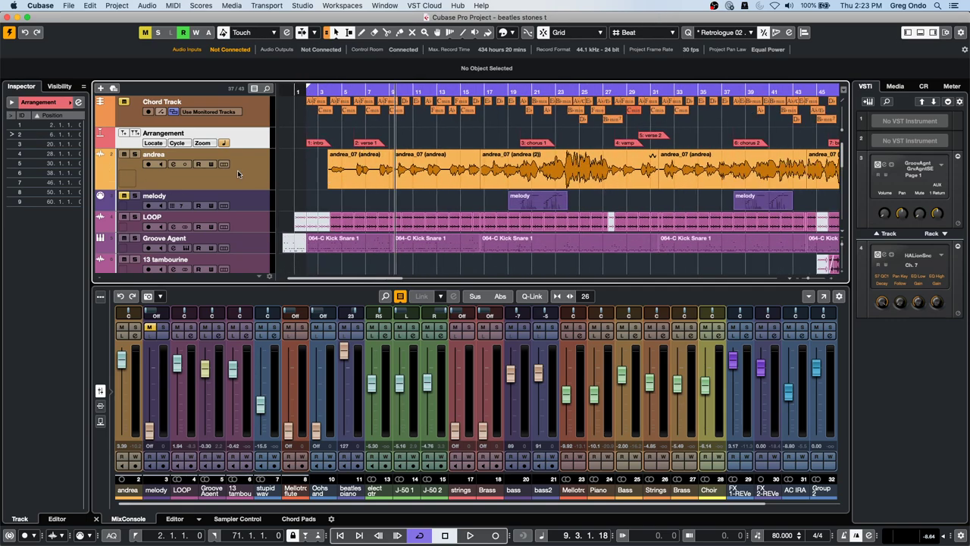
pyautogui.rightClick(237, 172)
pyautogui.moveTo(307, 179)
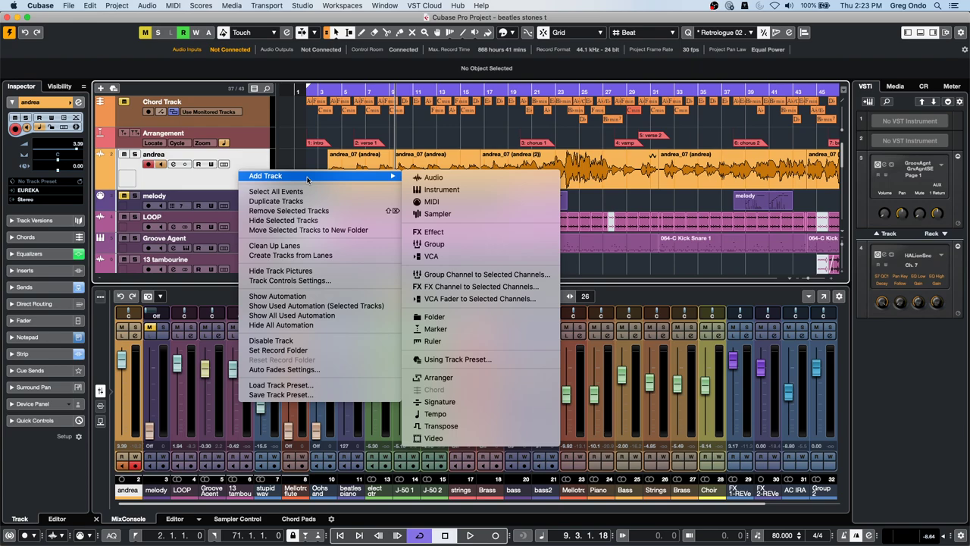
pyautogui.click(495, 182)
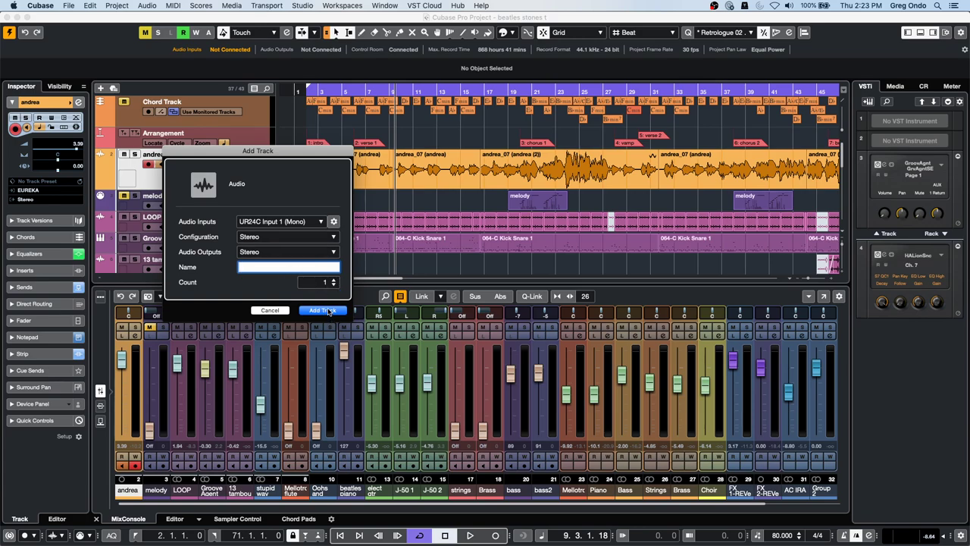
pyautogui.click(323, 311)
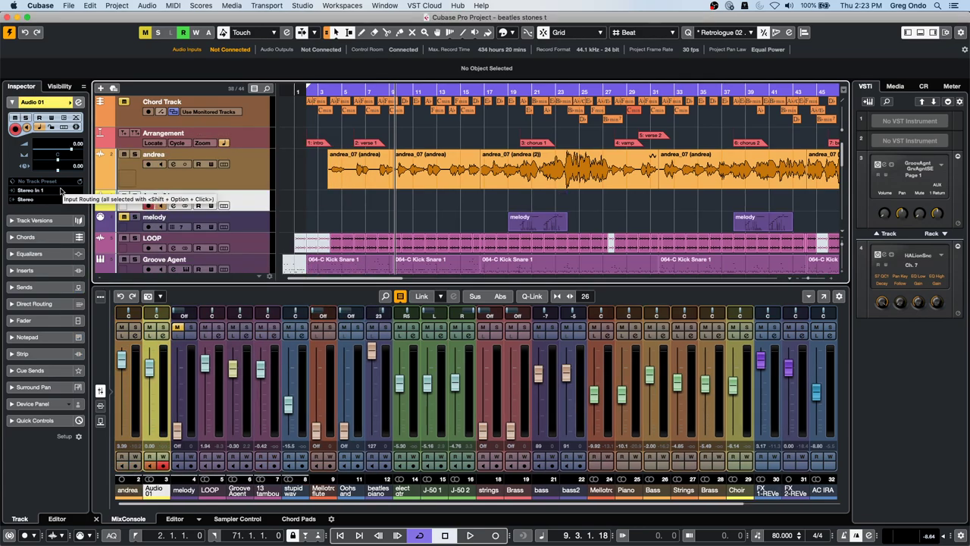
pyautogui.click(62, 190)
pyautogui.click(240, 198)
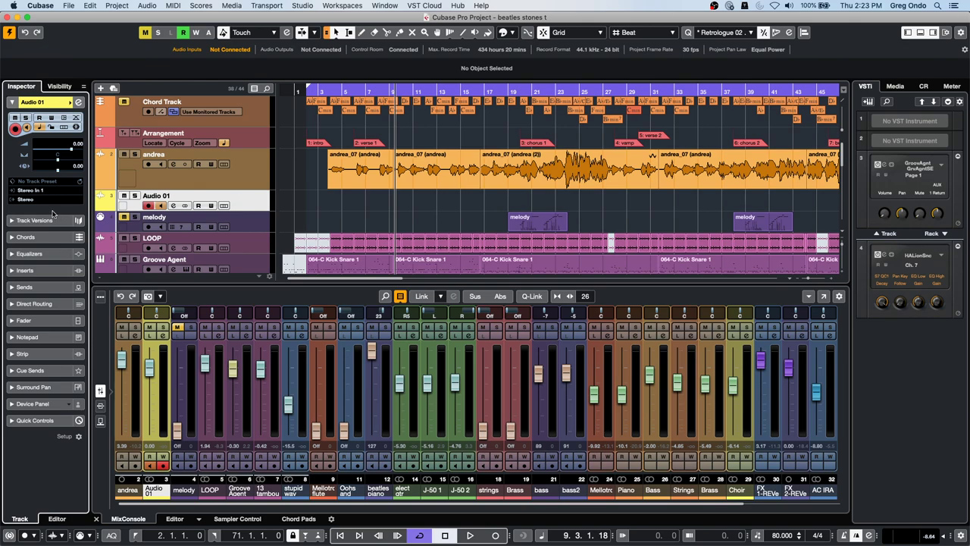
# - Load the VST Amp Rack distortion plug-in into the first insert slot of the Audio 01 track
pyautogui.click(47, 271)
pyautogui.click(48, 188)
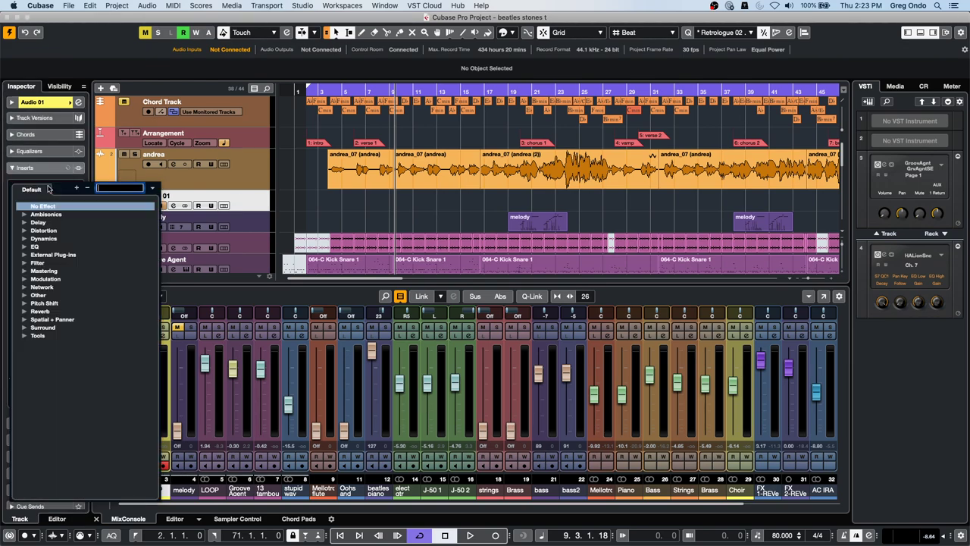
pyautogui.click(27, 231)
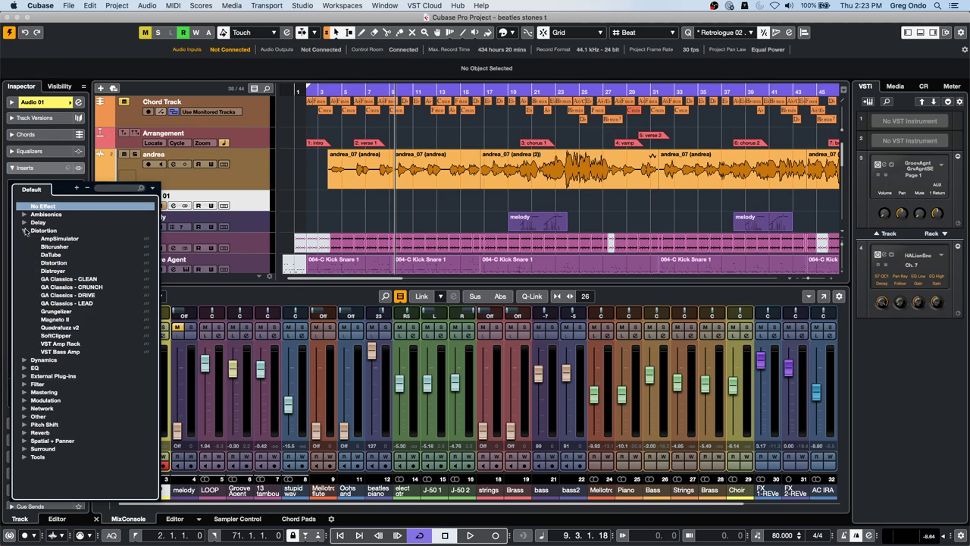
pyautogui.click(74, 344)
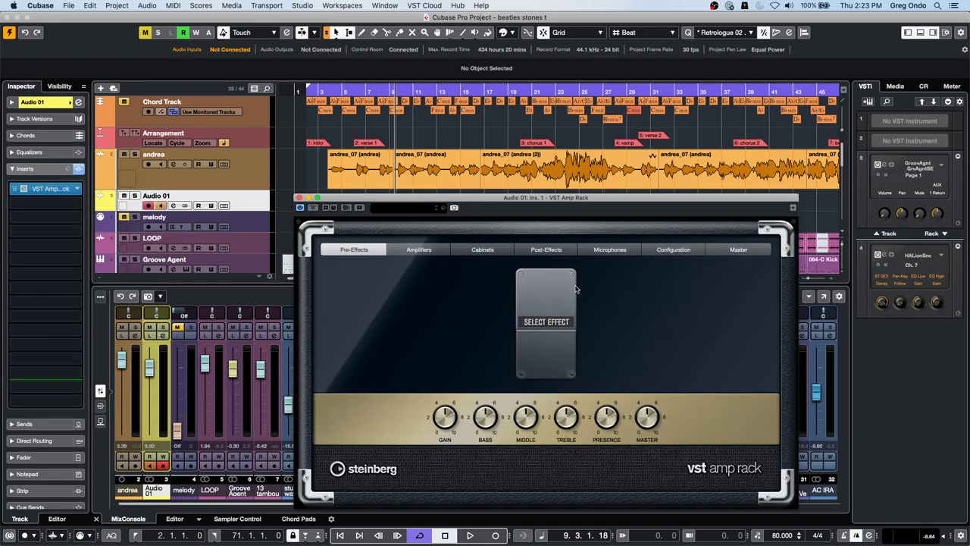
# - Choose the British Custom 30 W amplifier in the VST Amp Rack on Audio 01 and close the plug-in window
pyautogui.click(480, 250)
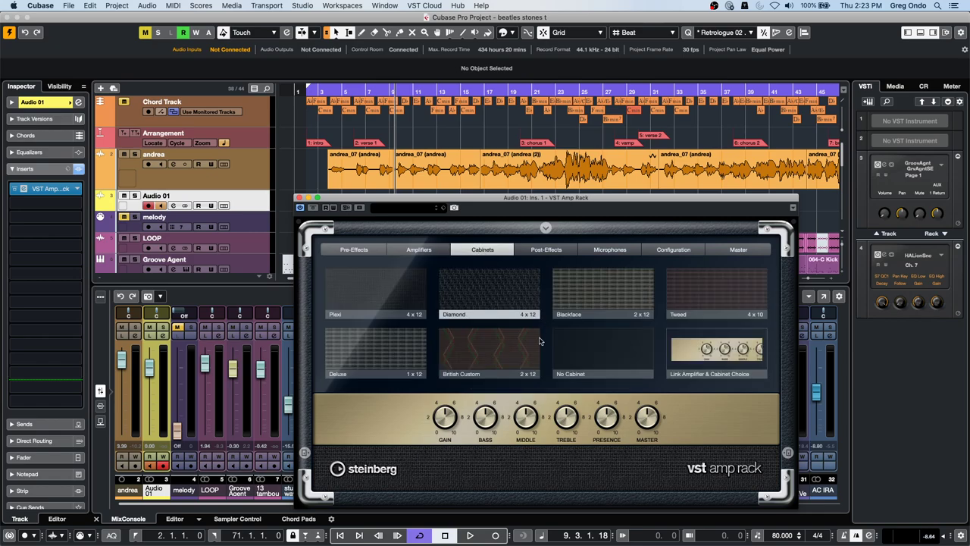
pyautogui.click(418, 250)
pyautogui.click(392, 360)
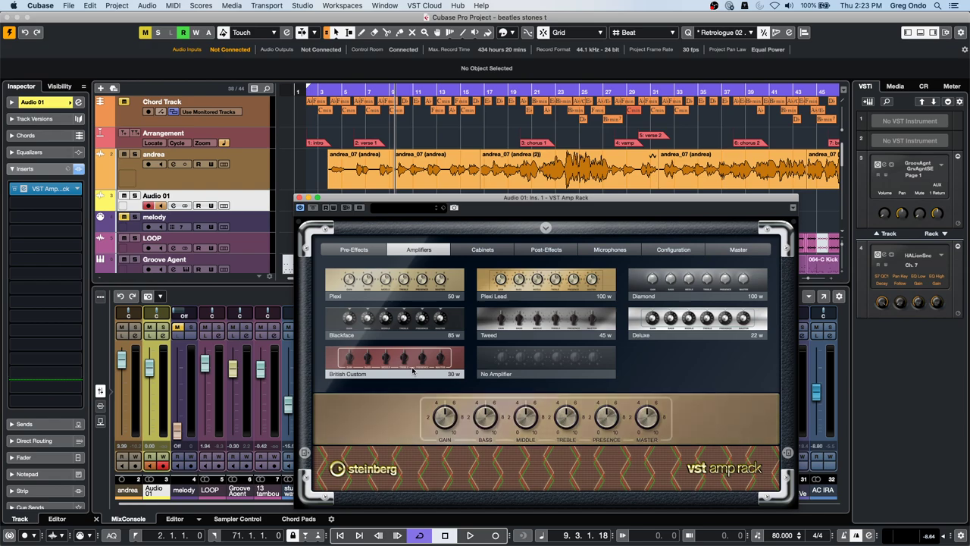
pyautogui.click(300, 198)
# - Duplicate the Audio 01 track twice, including its amp insert
pyautogui.rightClick(249, 197)
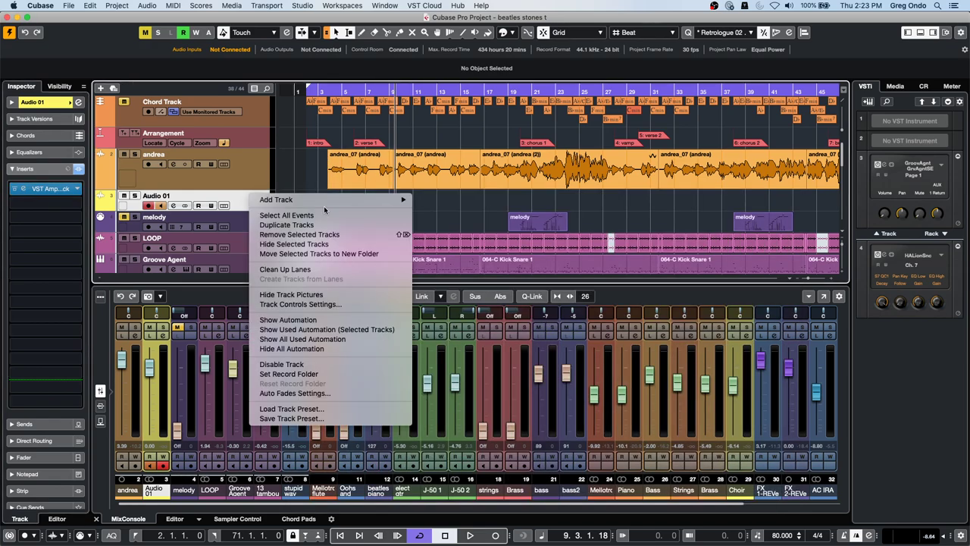
pyautogui.moveTo(330, 202)
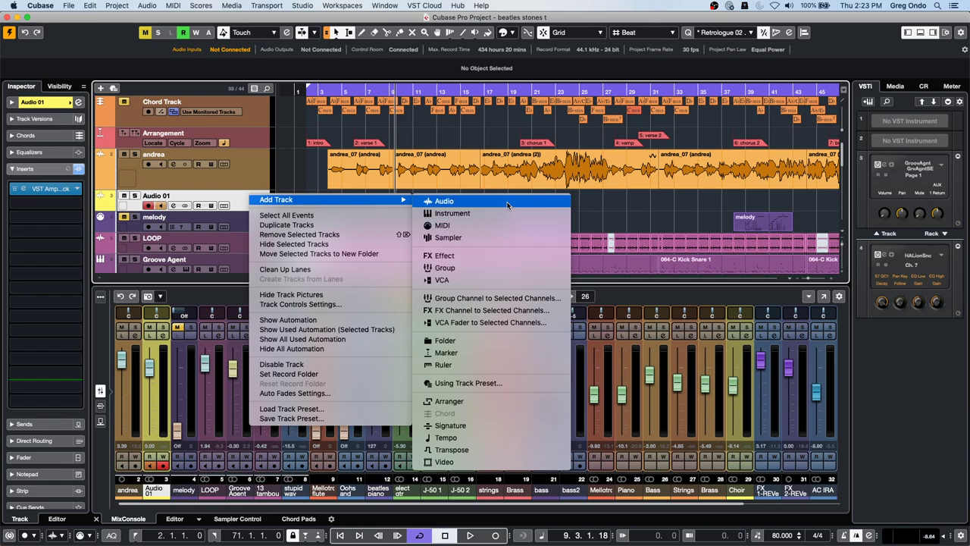
pyautogui.click(362, 225)
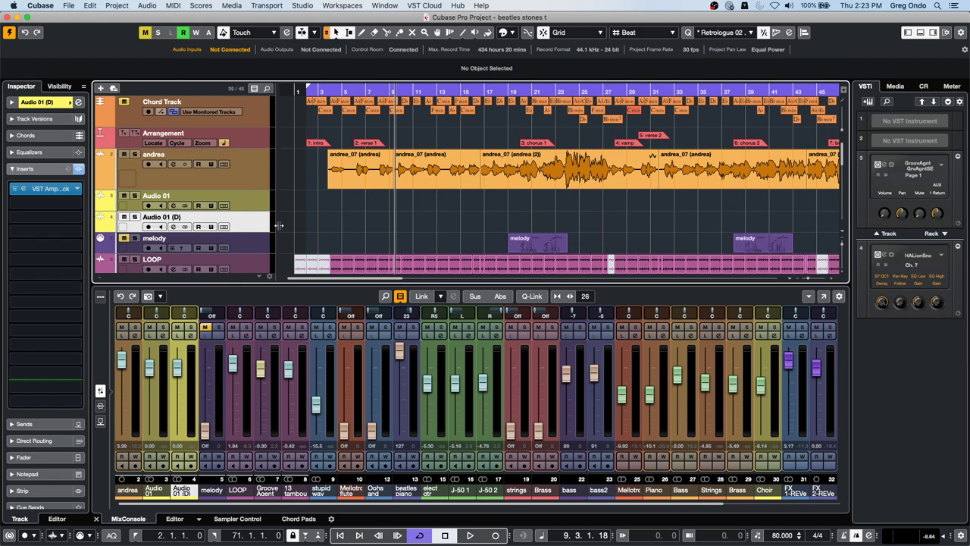
pyautogui.rightClick(246, 222)
pyautogui.click(332, 250)
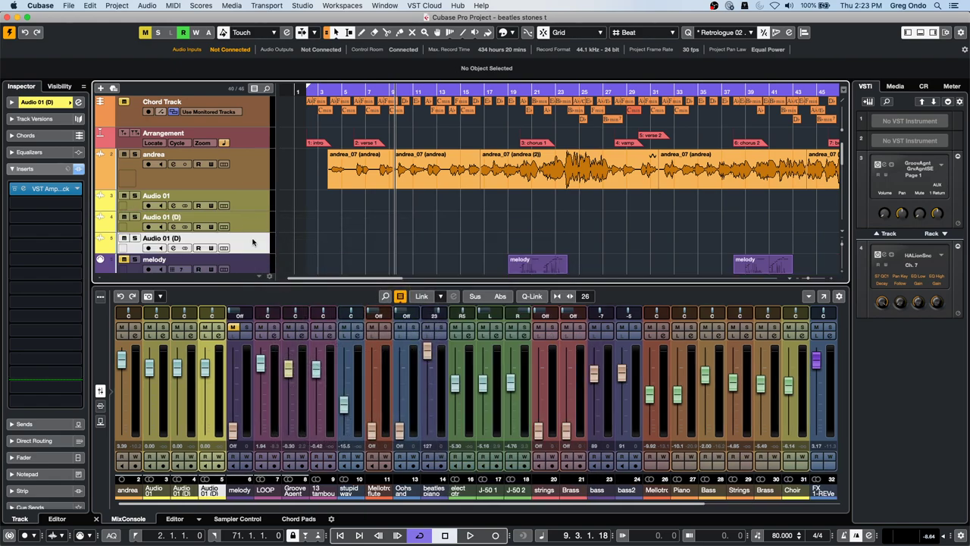
pyautogui.rightClick(255, 244)
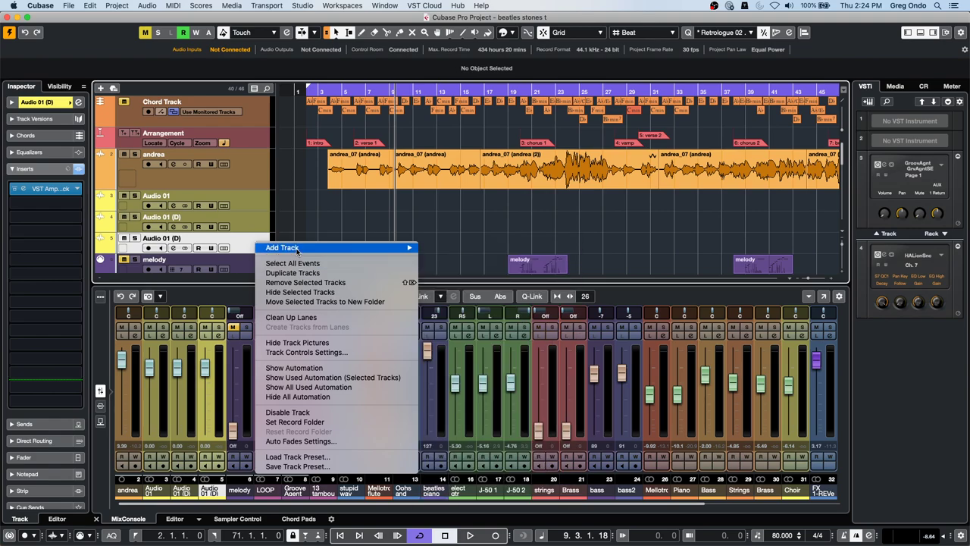
pyautogui.click(263, 209)
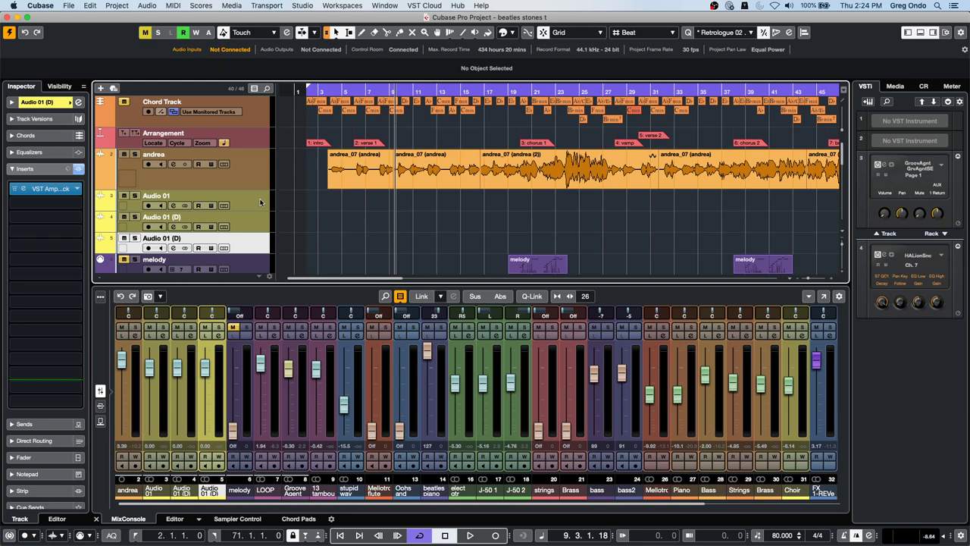
# - Link Audio 01 and its two duplicates in a new group named "guitar link", adding Inserts to the linked parameters
pyautogui.keyDown('shift'); pyautogui.click(260, 202); pyautogui.keyUp('shift')
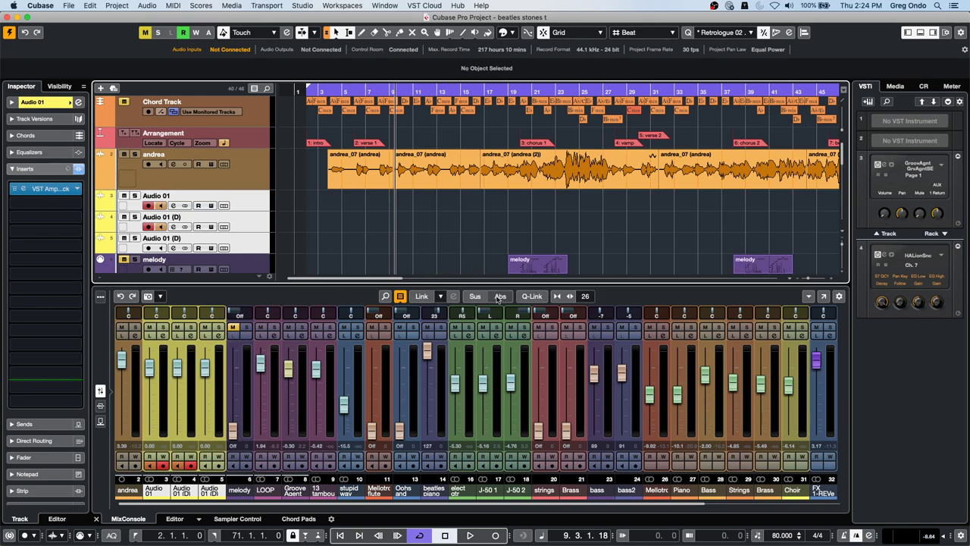
pyautogui.click(540, 299)
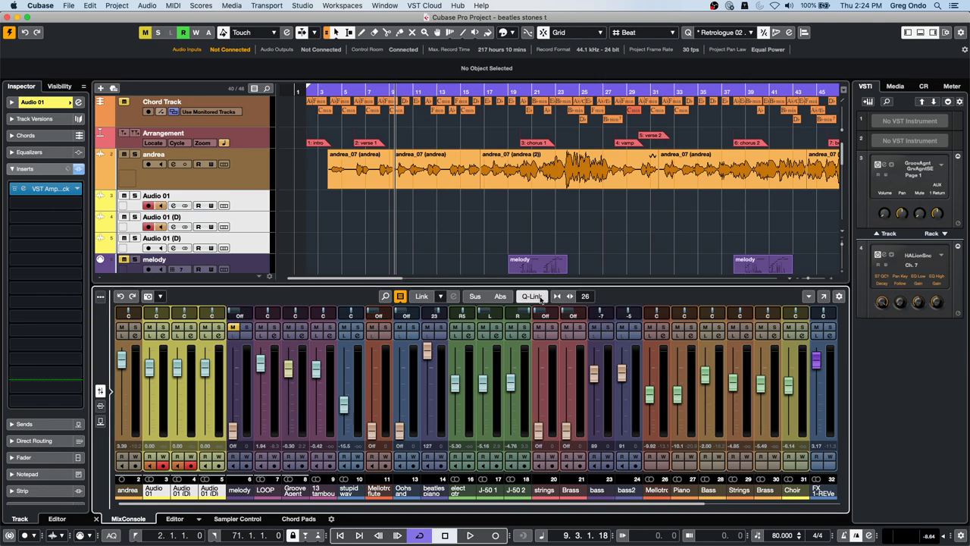
pyautogui.click(539, 299)
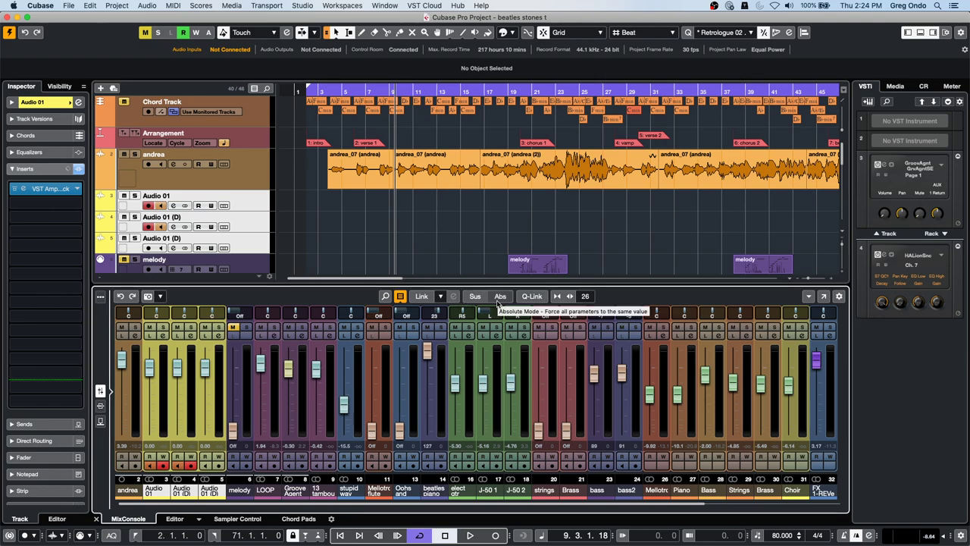
pyautogui.click(426, 300)
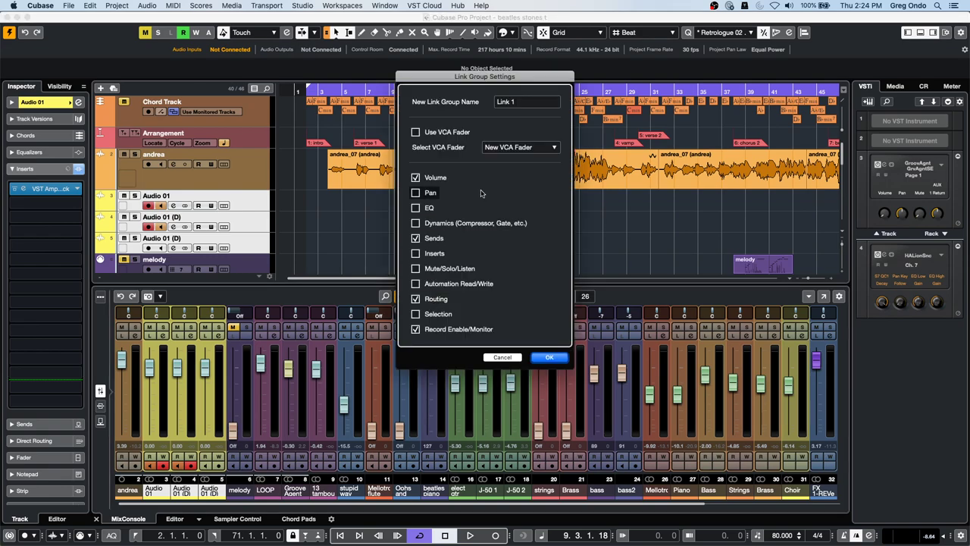
pyautogui.click(415, 253)
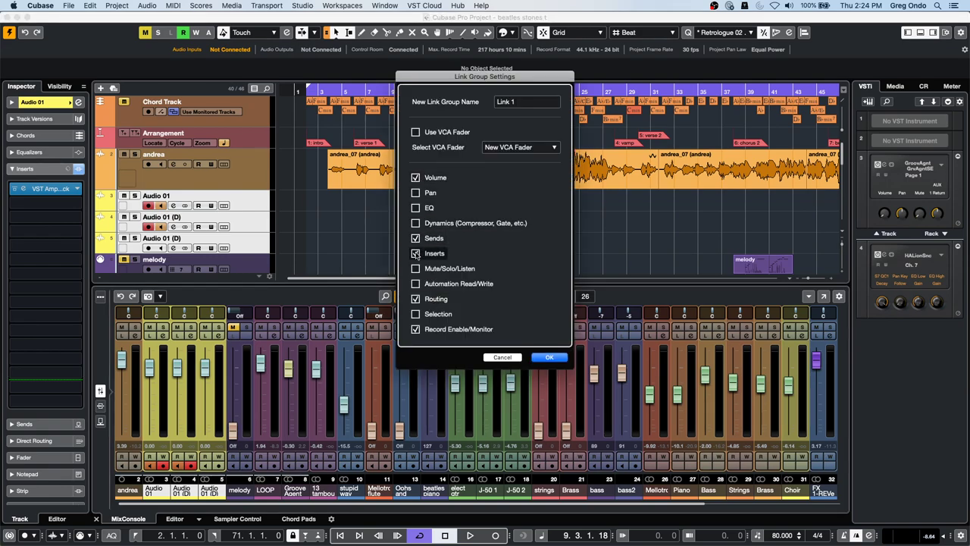
pyautogui.doubleClick(520, 101)
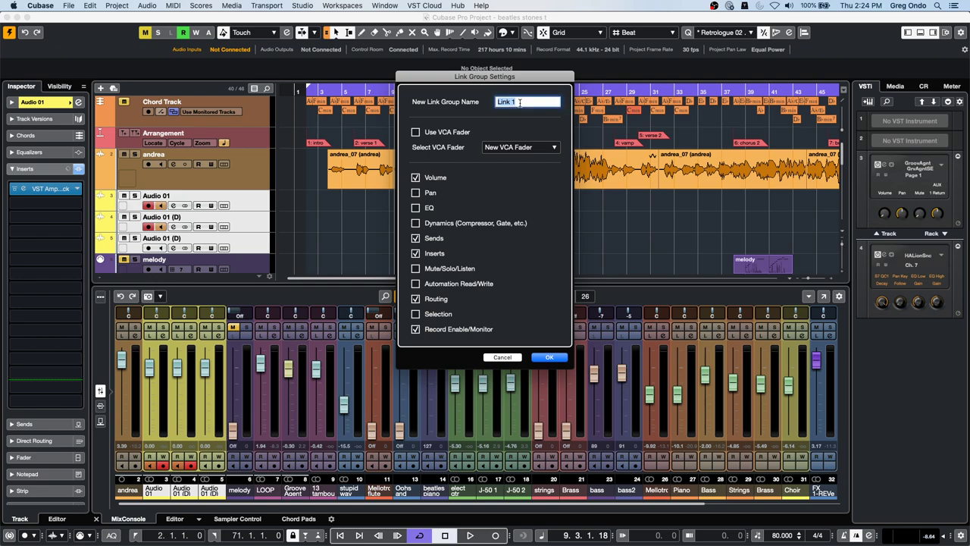
pyautogui.write('guitar l')
pyautogui.press('Return')
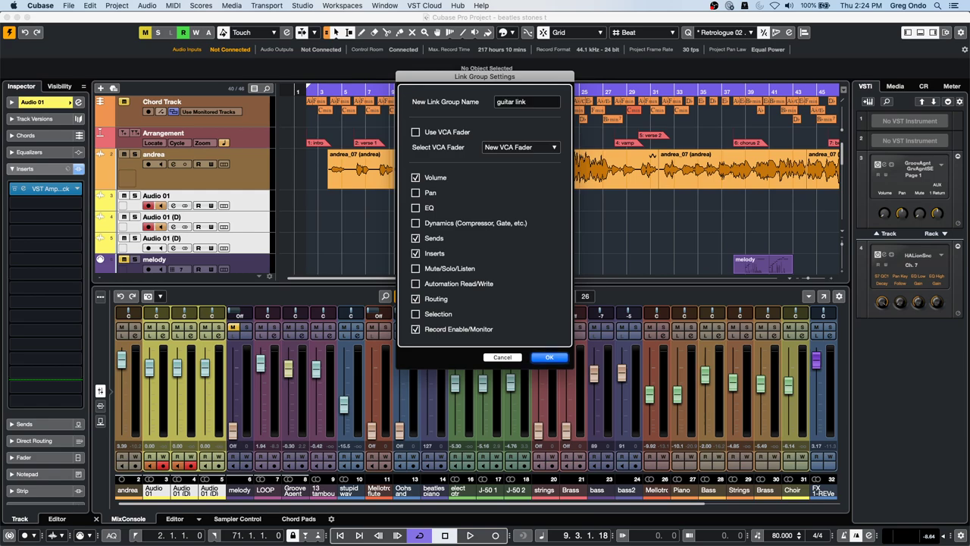
pyautogui.click(551, 361)
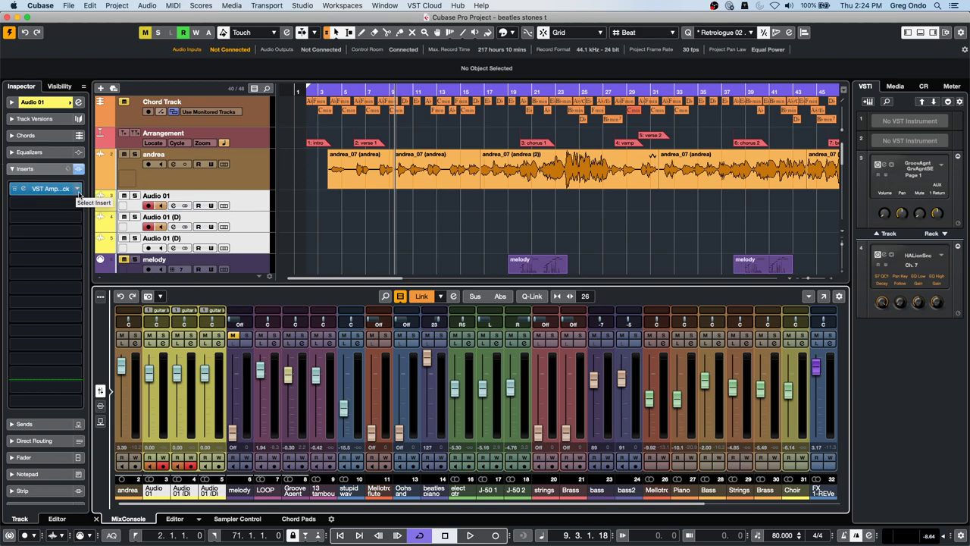
# - Choose the Blackface 2 x 12 cabinet in Audio 01's VST Amp Rack and close the plug-in window
pyautogui.click(44, 194)
pyautogui.click(44, 194)
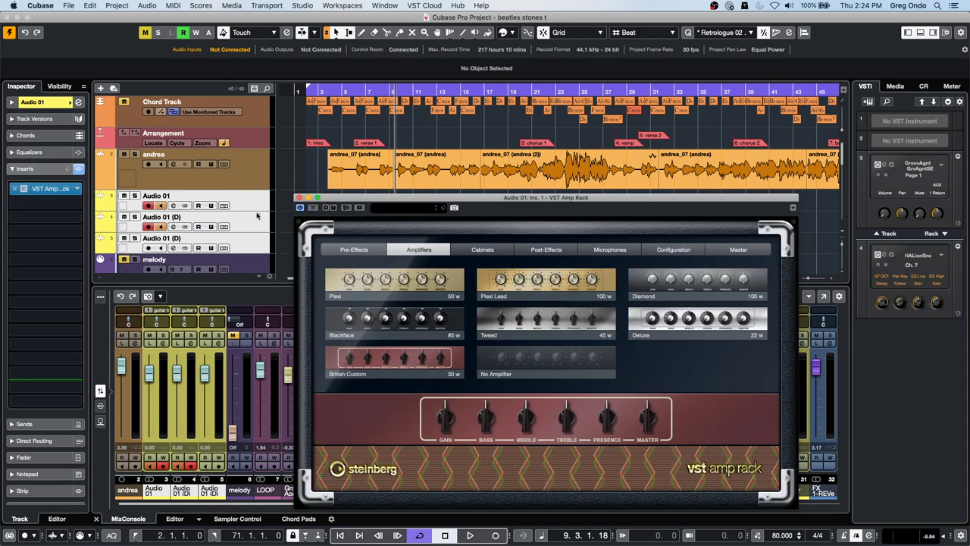
pyautogui.click(485, 250)
pyautogui.click(634, 267)
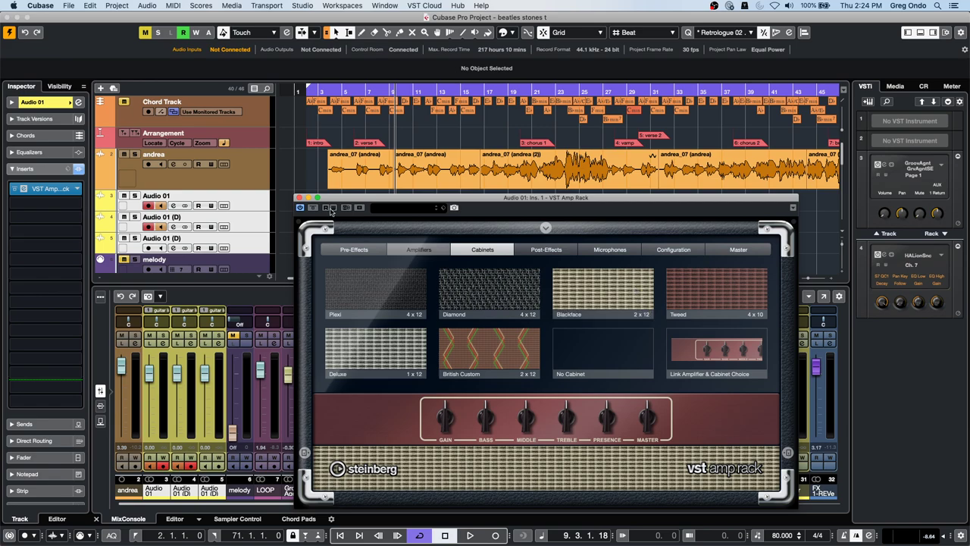
pyautogui.click(298, 198)
# - Choose the Blackface 2 x 12 cabinet in the VST Amp Rack of the first Audio 01 (D) track and close the window
pyautogui.click(250, 227)
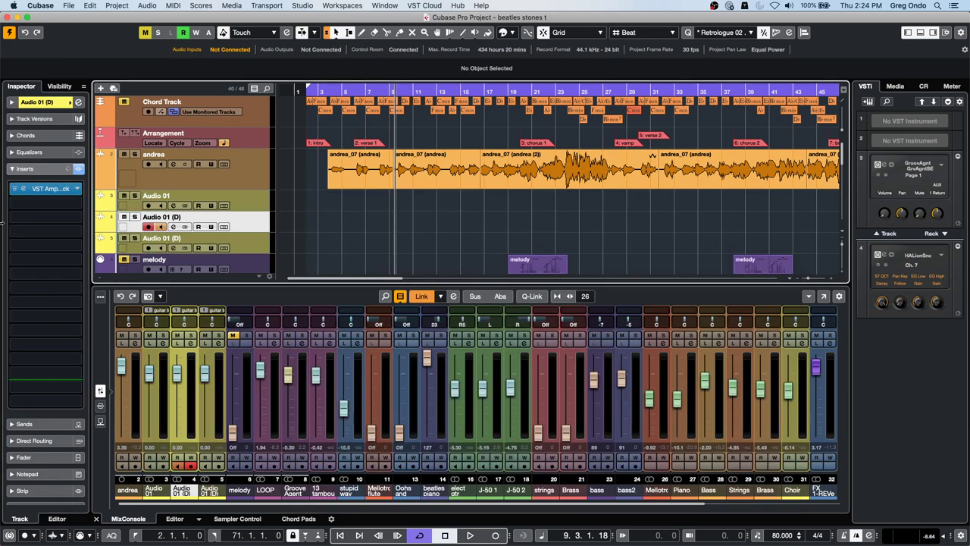
pyautogui.click(51, 191)
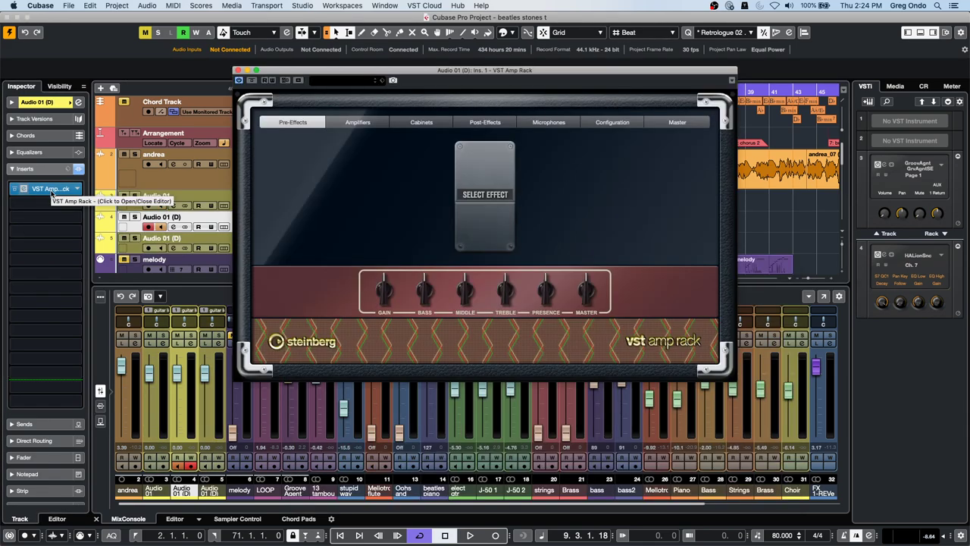
pyautogui.click(426, 124)
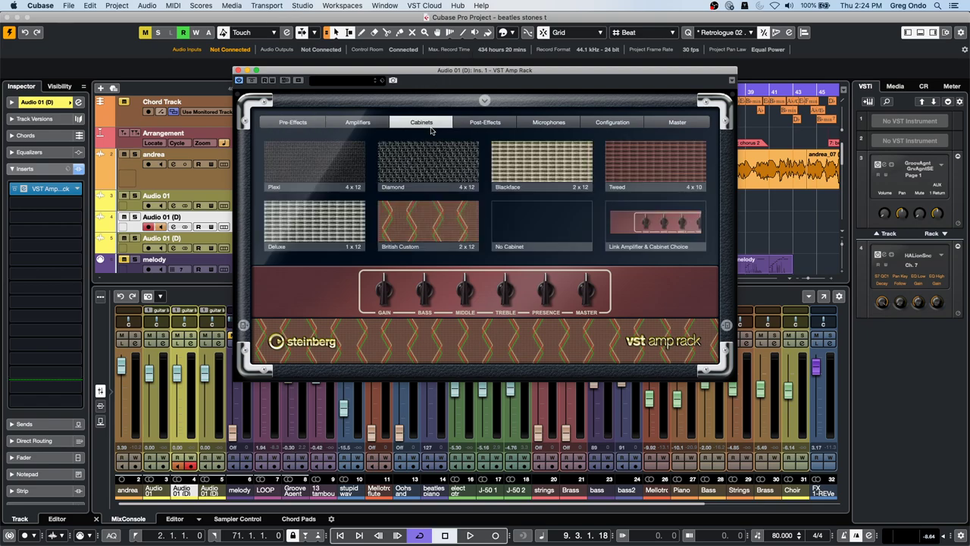
pyautogui.click(548, 164)
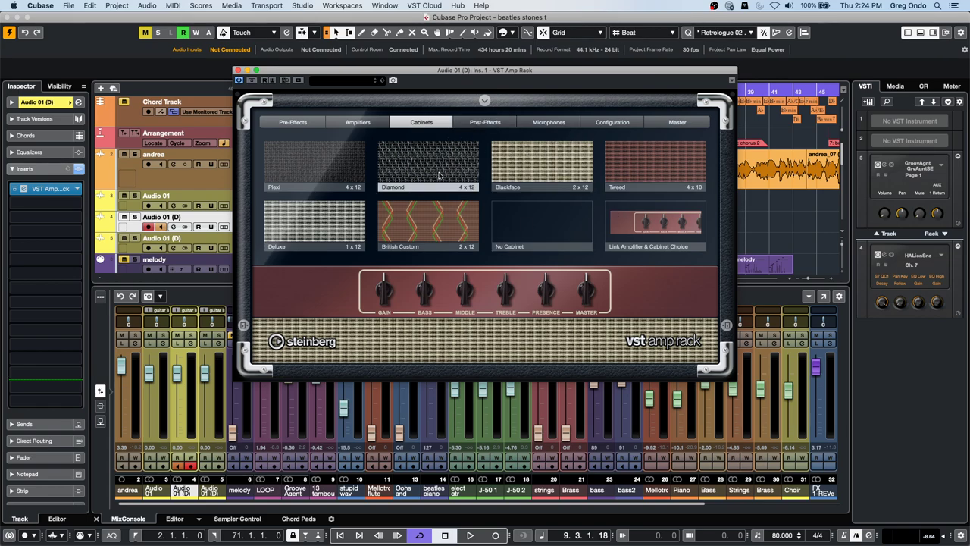
pyautogui.click(237, 70)
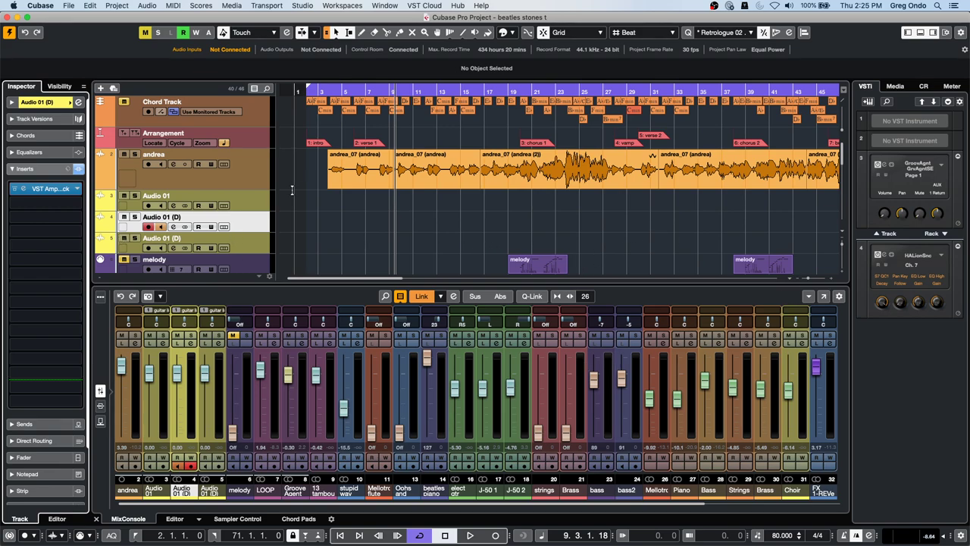
# - Add a Gate from the Dynamics effects to the second insert slot of the first Audio 01 (D) track and close its window
pyautogui.click(261, 225)
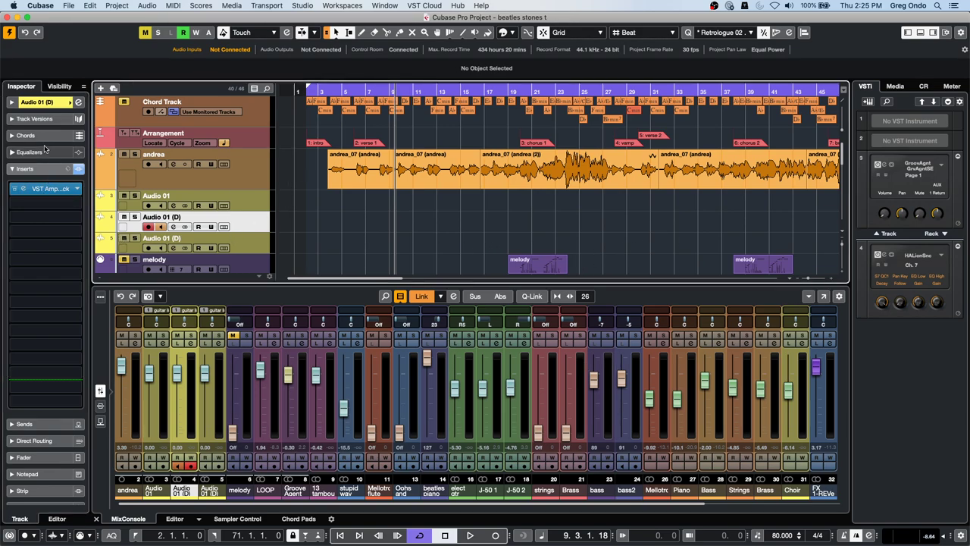
pyautogui.click(44, 205)
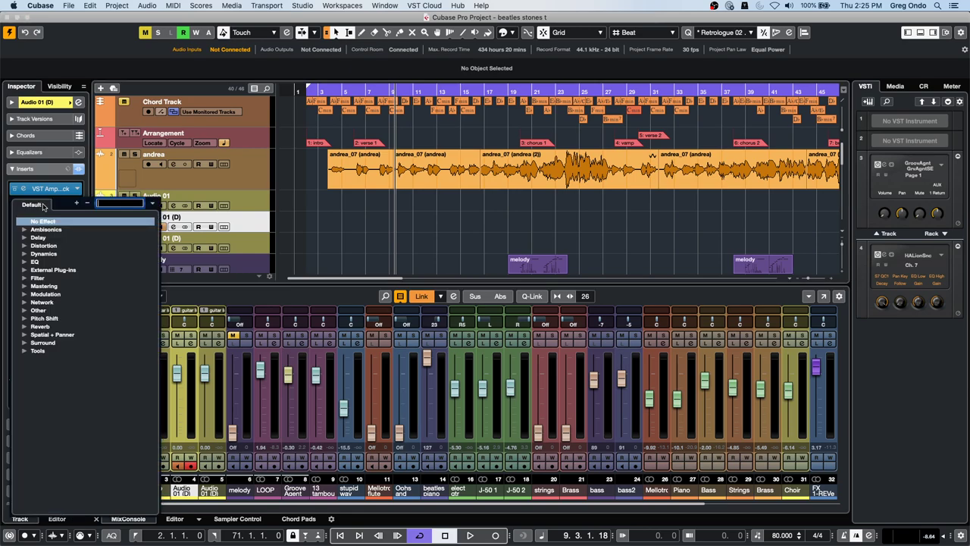
pyautogui.click(26, 254)
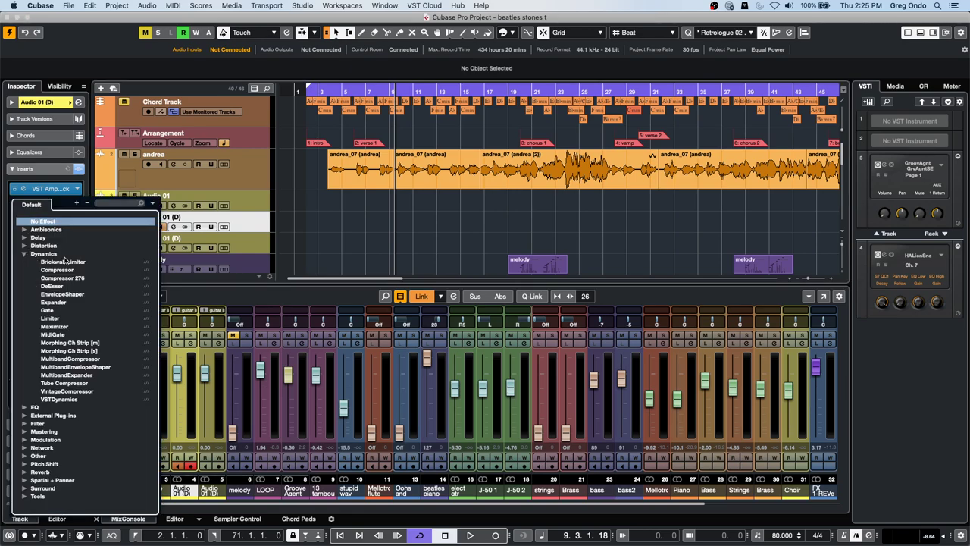
pyautogui.click(54, 311)
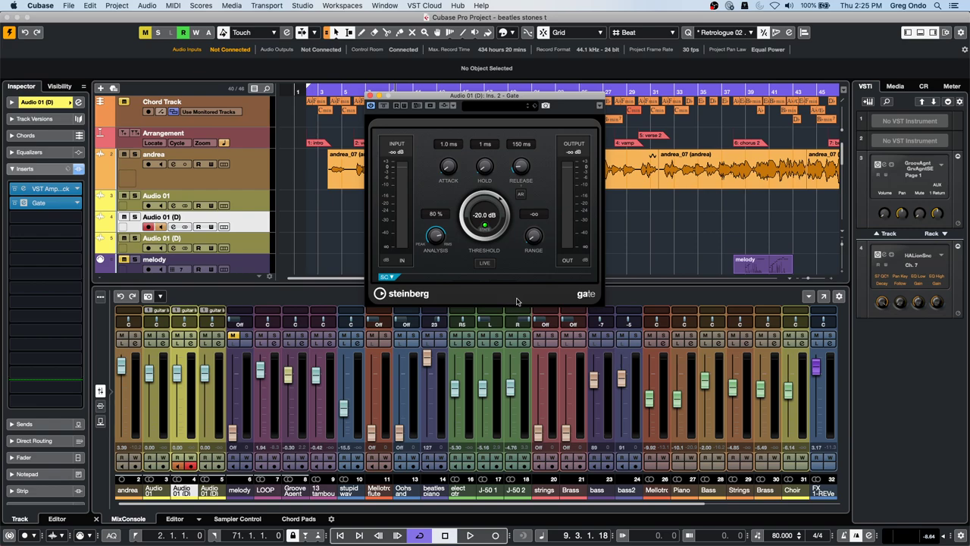
pyautogui.click(370, 96)
# - Enable the Noise Gate in the Audio 01 (D) channel strip, check the Equalizer and close the channel settings
pyautogui.click(76, 102)
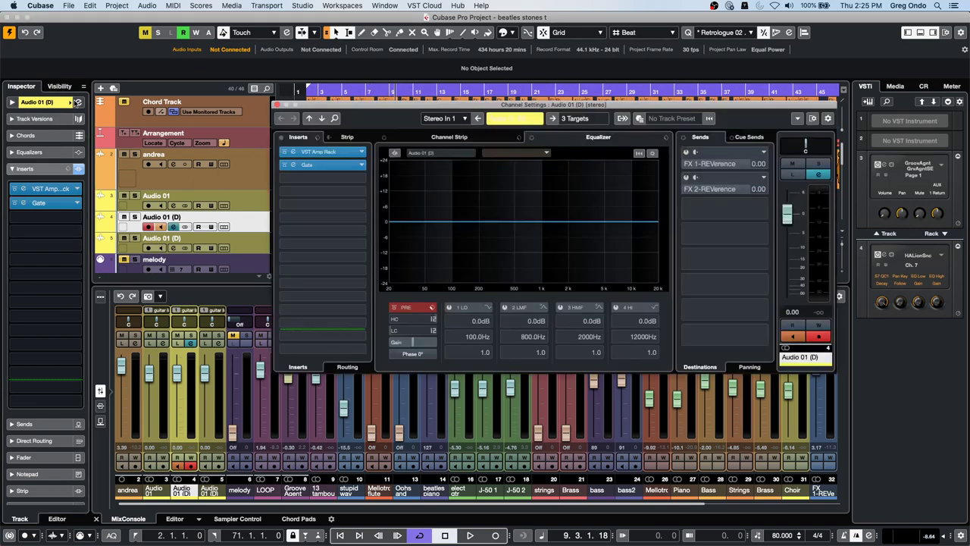
pyautogui.click(451, 137)
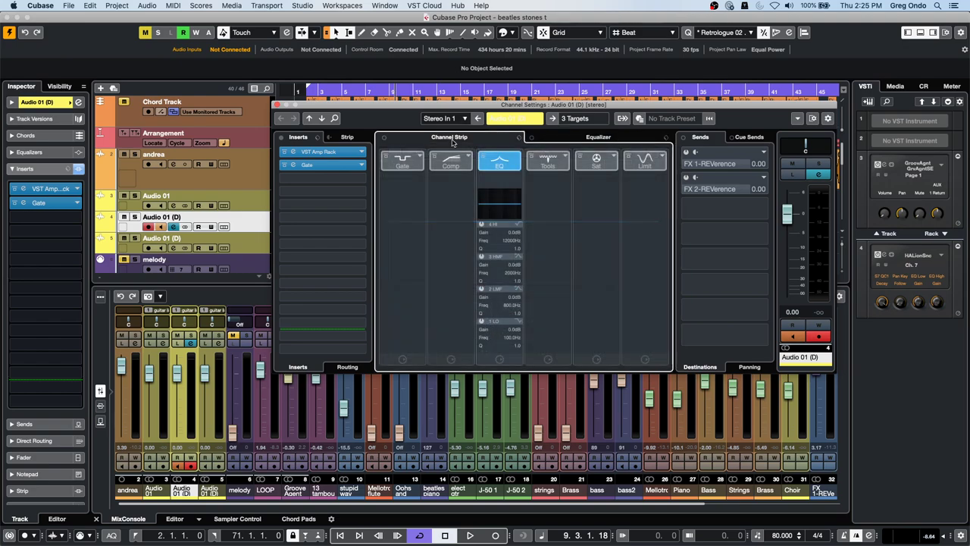
pyautogui.click(412, 161)
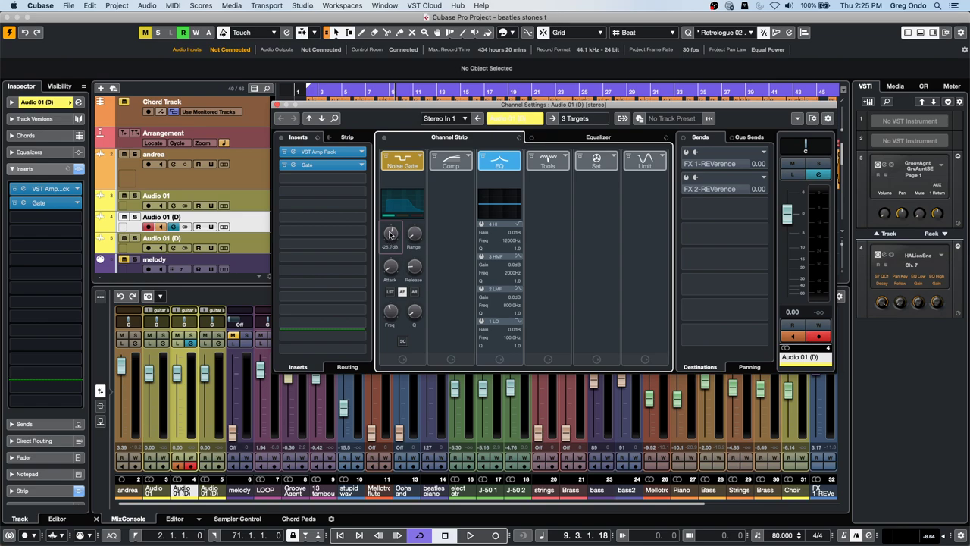
pyautogui.click(623, 138)
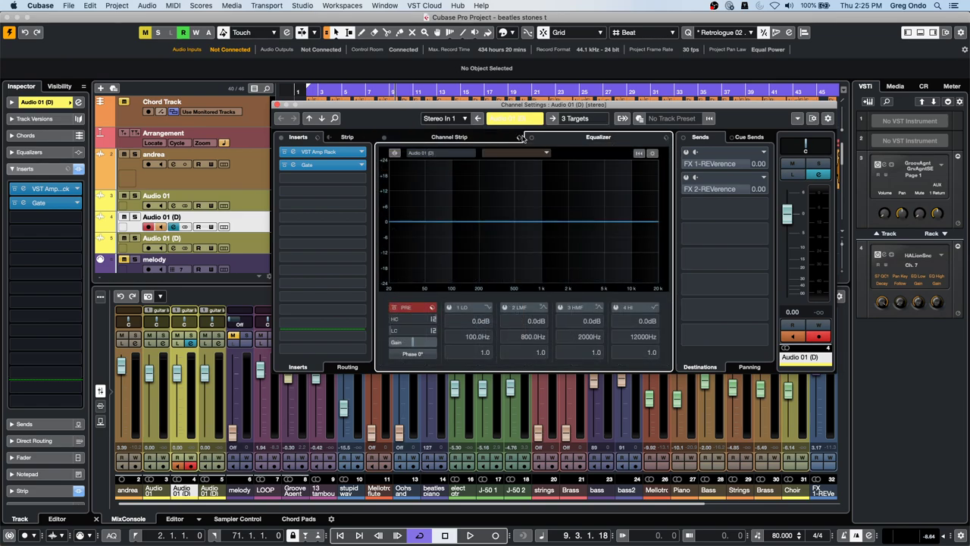
pyautogui.click(436, 137)
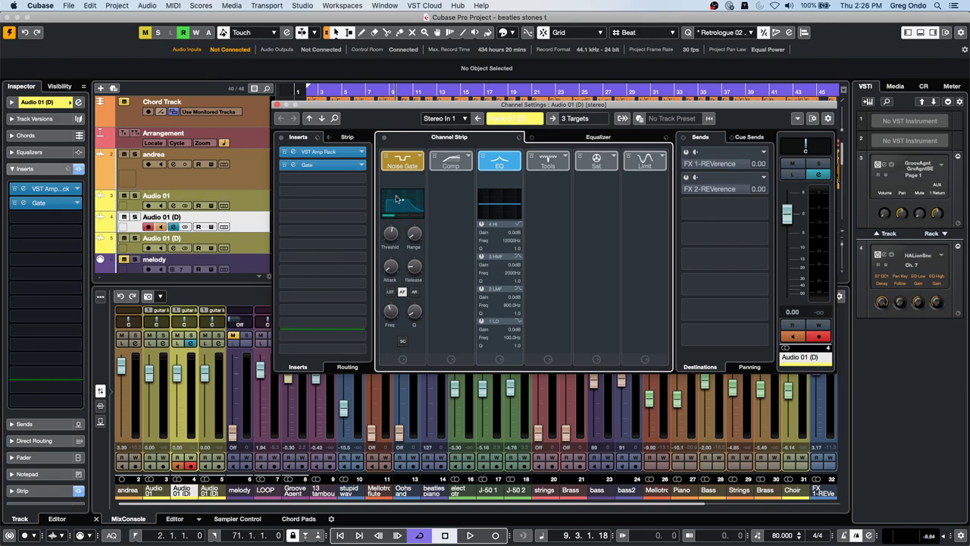
pyautogui.click(278, 105)
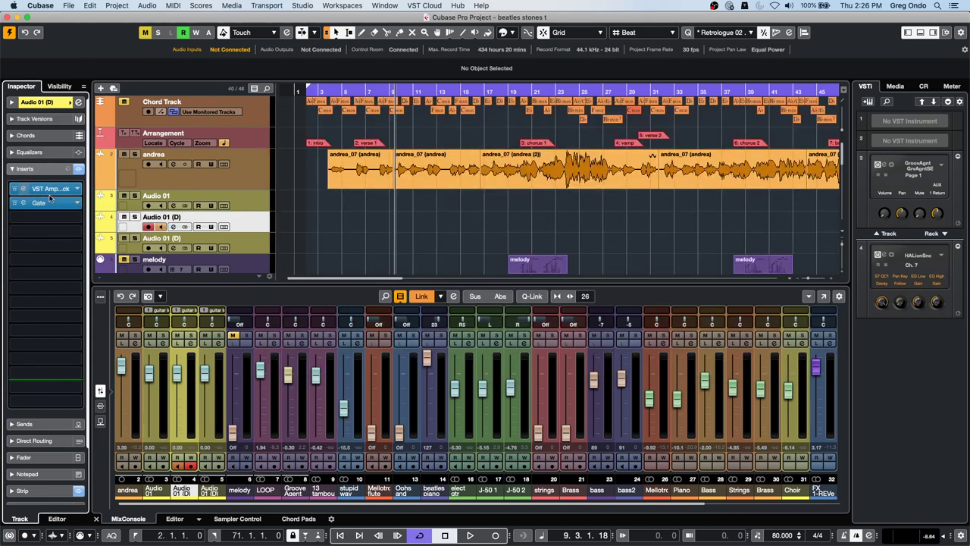
# - Remove the Gate insert from the Audio 01 (D) track and show the lanes of Audio 01, closing the amp window
pyautogui.click(50, 200)
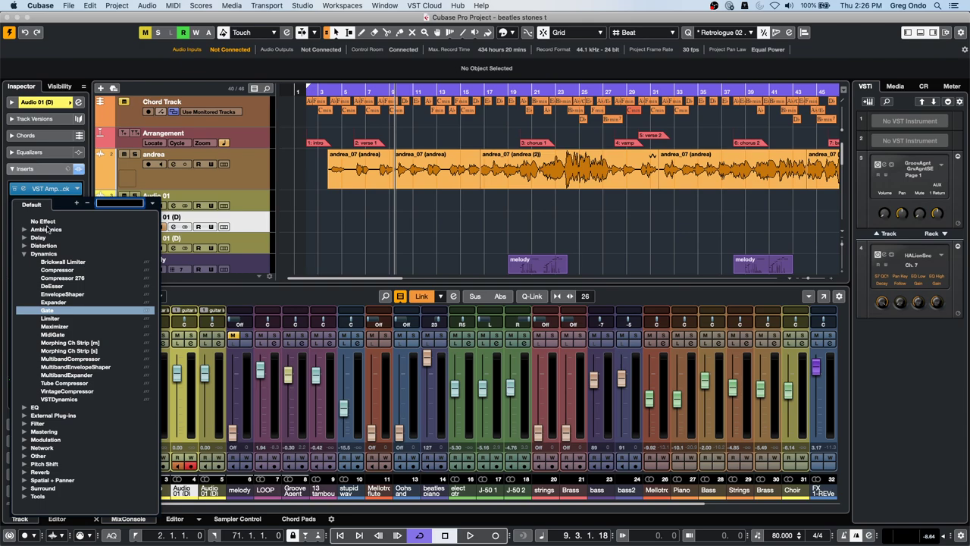
pyautogui.press('Escape')
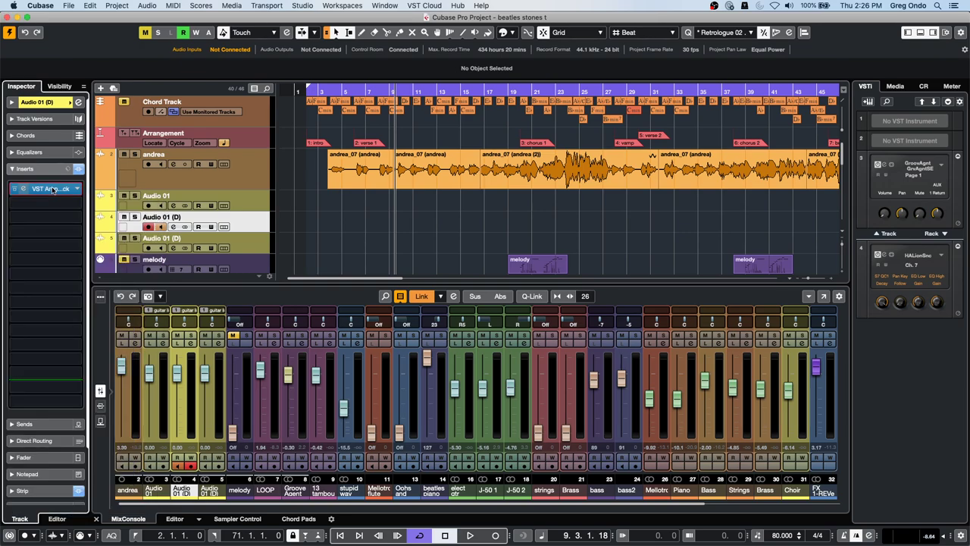
pyautogui.click(52, 189)
pyautogui.click(224, 205)
pyautogui.click(201, 226)
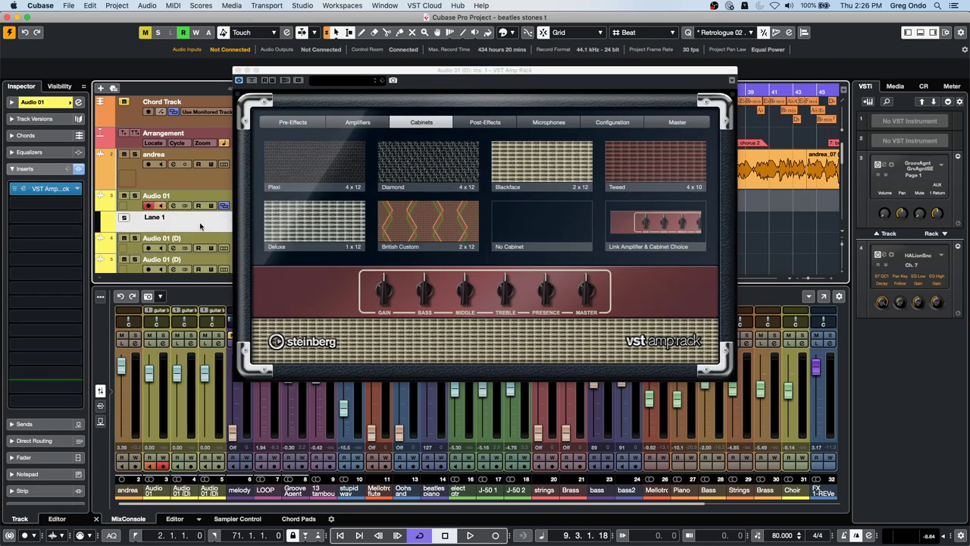
pyautogui.click(237, 70)
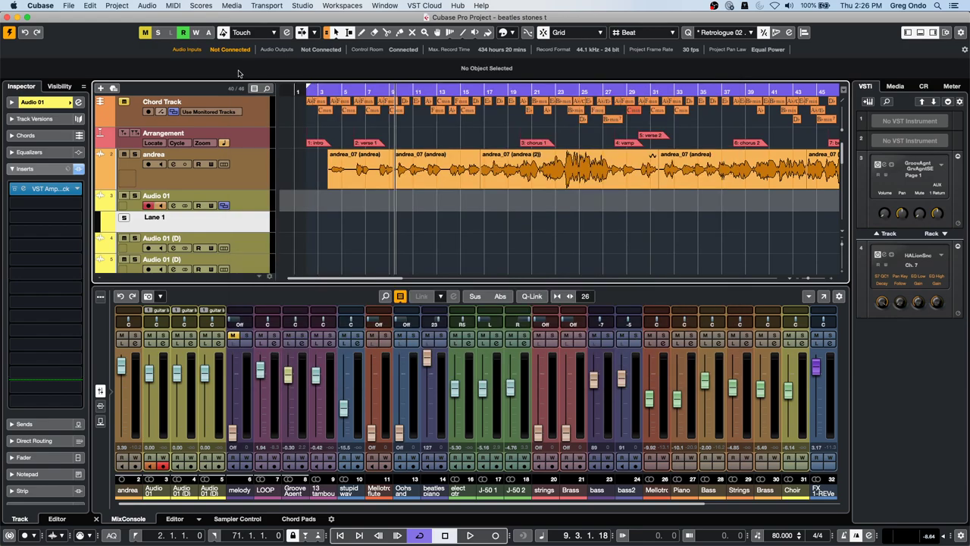
# - Remove the Audio 01 track and its two duplicates from the project
pyautogui.click(261, 199)
pyautogui.keyDown('shift'); pyautogui.click(254, 263); pyautogui.keyUp('shift')
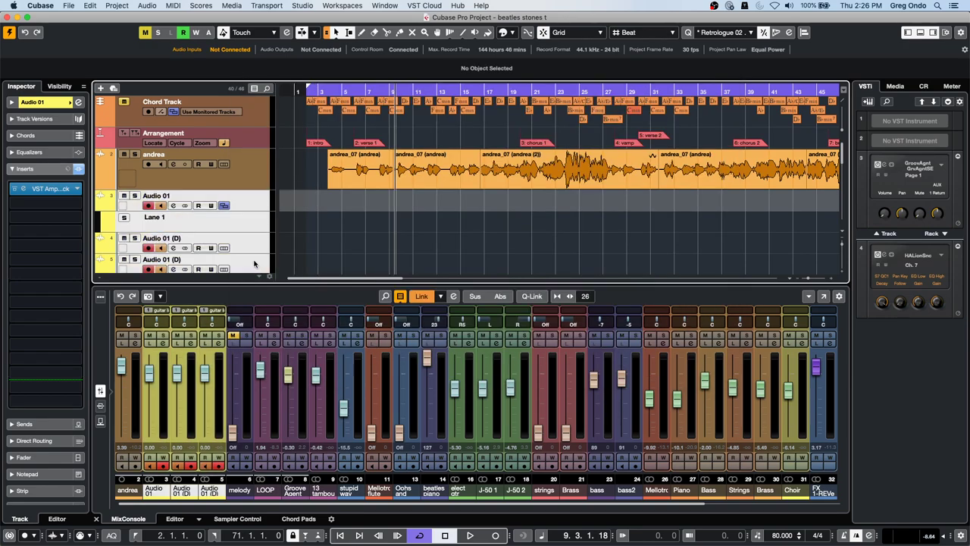
pyautogui.rightClick(254, 218)
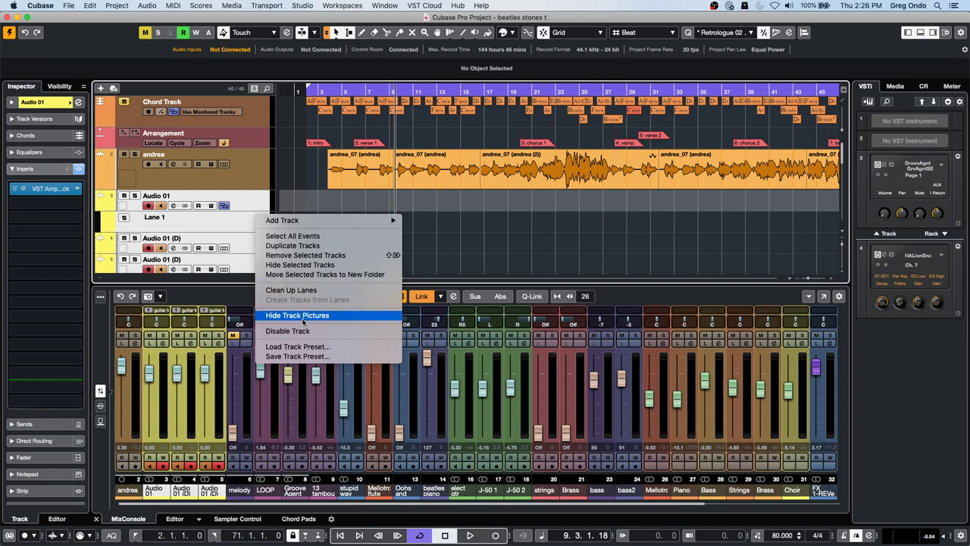
pyautogui.click(330, 254)
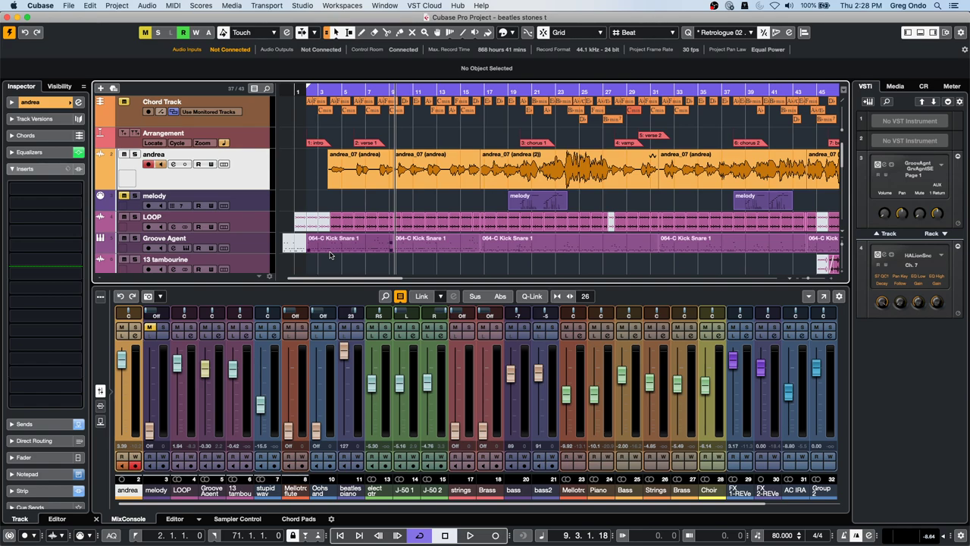
# - Look into the VST Instruments media, and open the Ambient Lounge collection in Loops & Samples
pyautogui.click(897, 86)
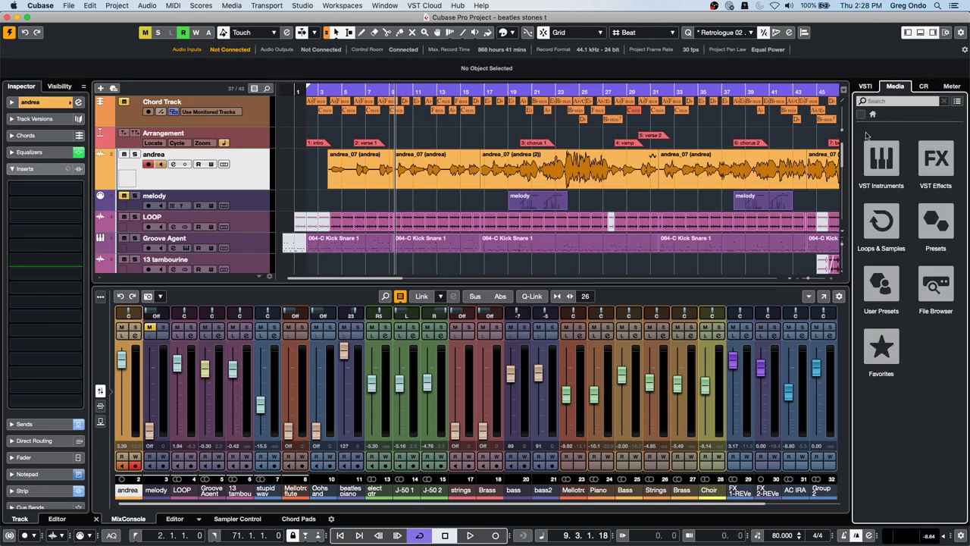
pyautogui.click(881, 163)
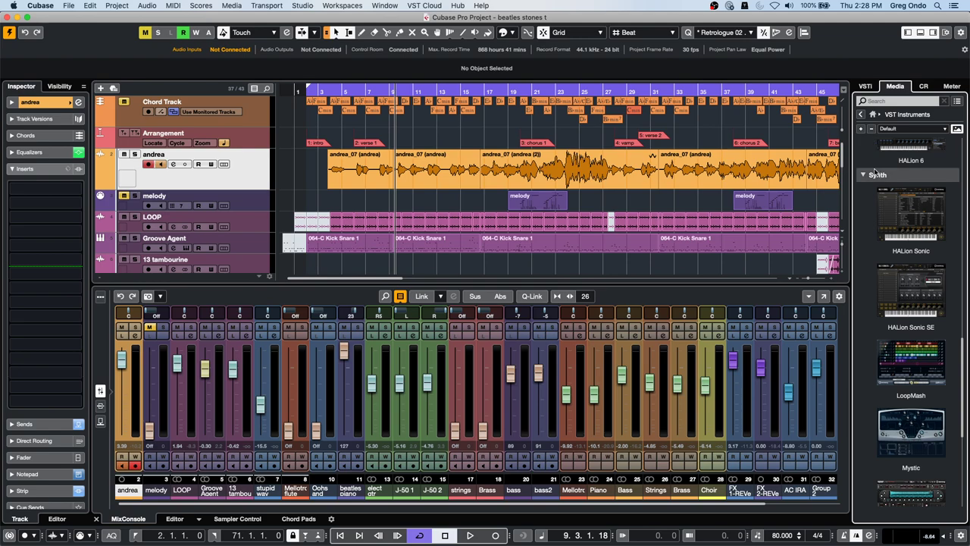
pyautogui.click(872, 116)
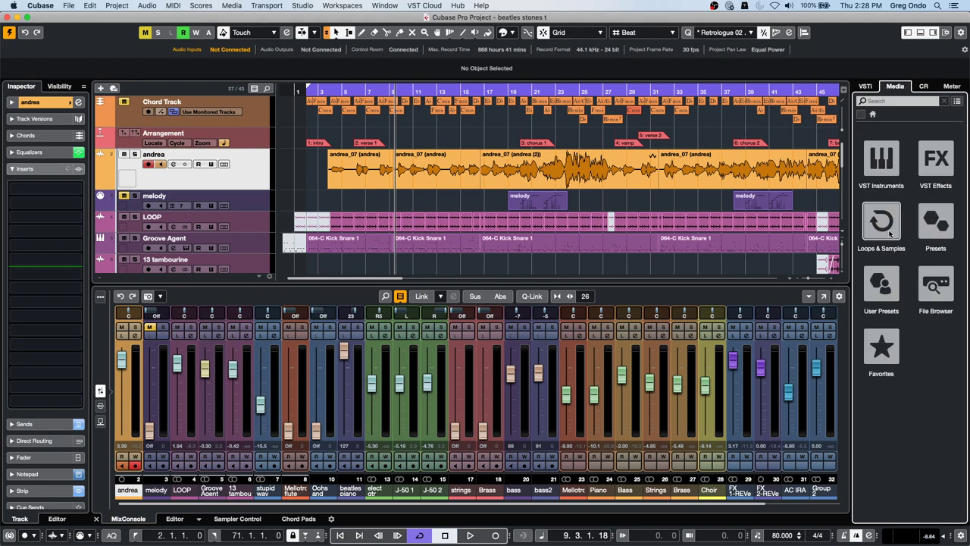
pyautogui.click(882, 218)
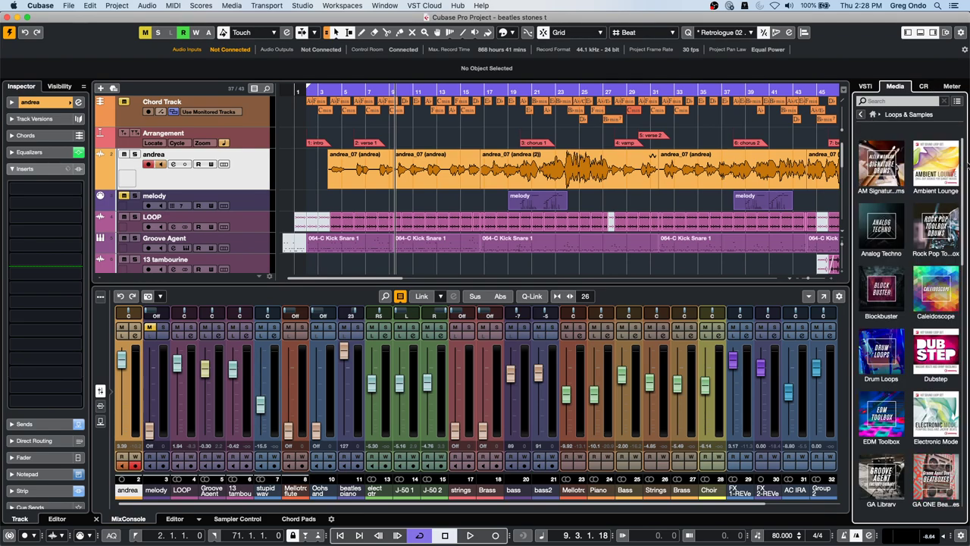
pyautogui.click(935, 163)
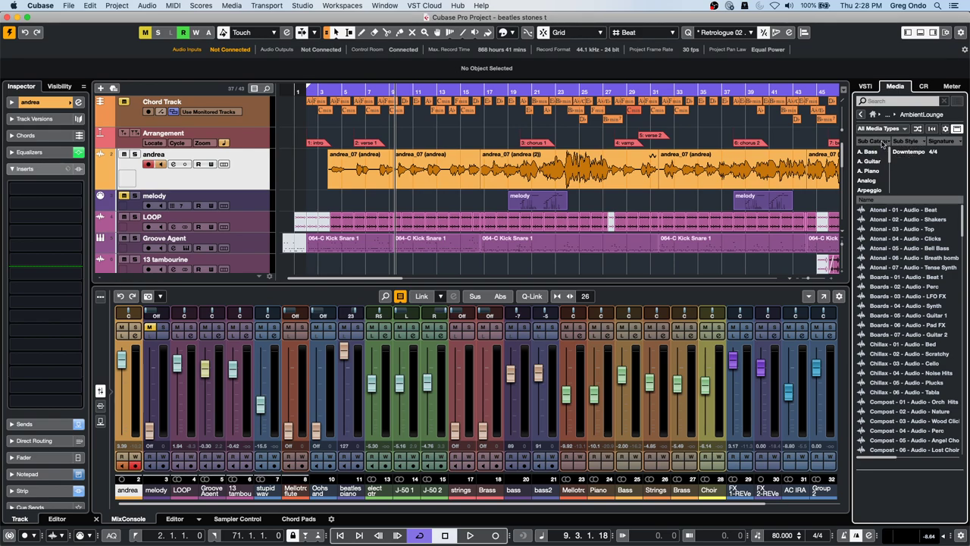
# - Set the first attribute filter column of the Ambient Lounge loops to the Musical attribute Category
pyautogui.click(880, 143)
pyautogui.click(909, 143)
pyautogui.click(883, 143)
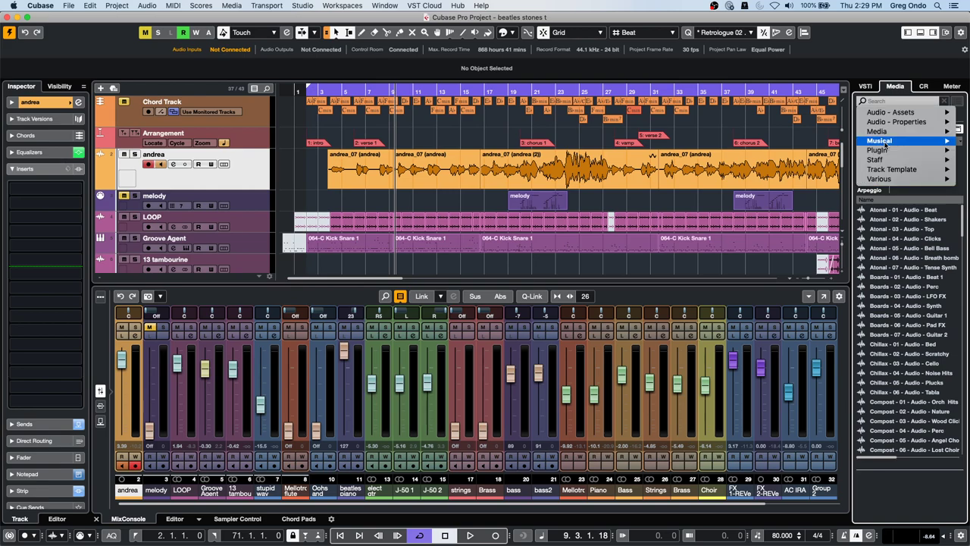
pyautogui.click(882, 144)
pyautogui.click(883, 143)
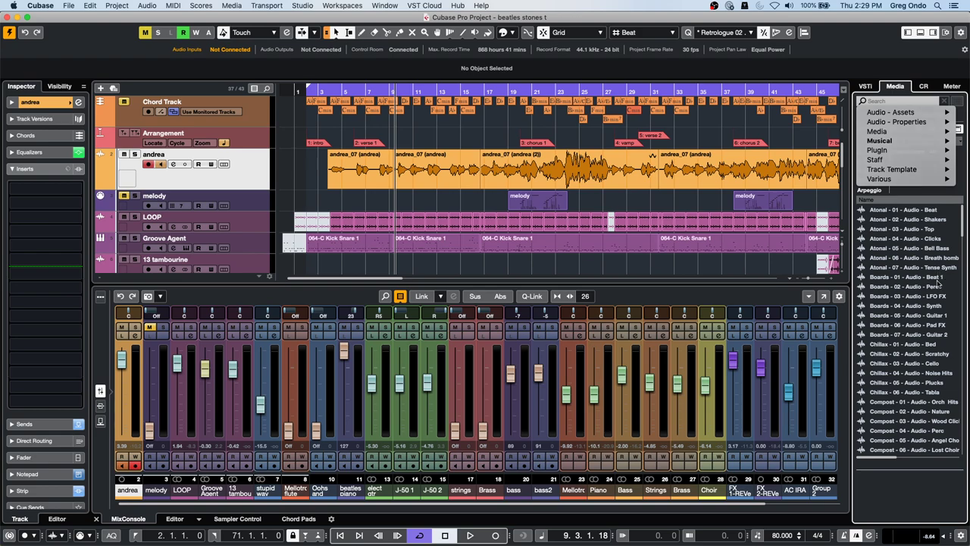
pyautogui.click(888, 143)
pyautogui.click(885, 143)
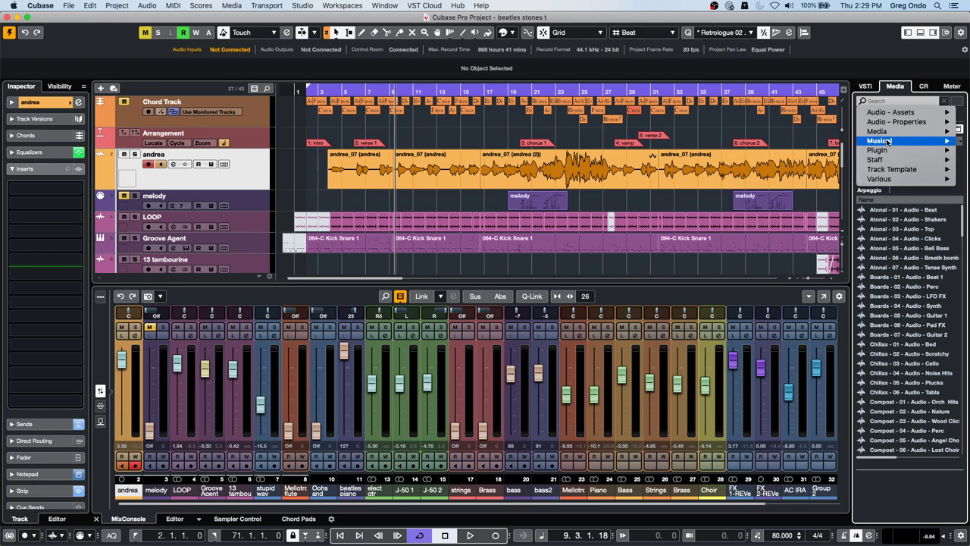
pyautogui.moveTo(886, 142)
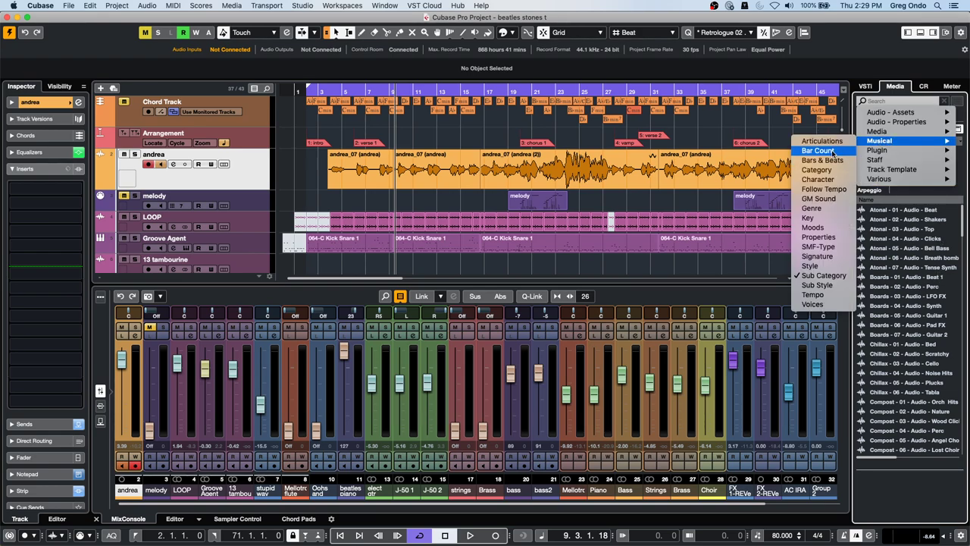
pyautogui.click(830, 170)
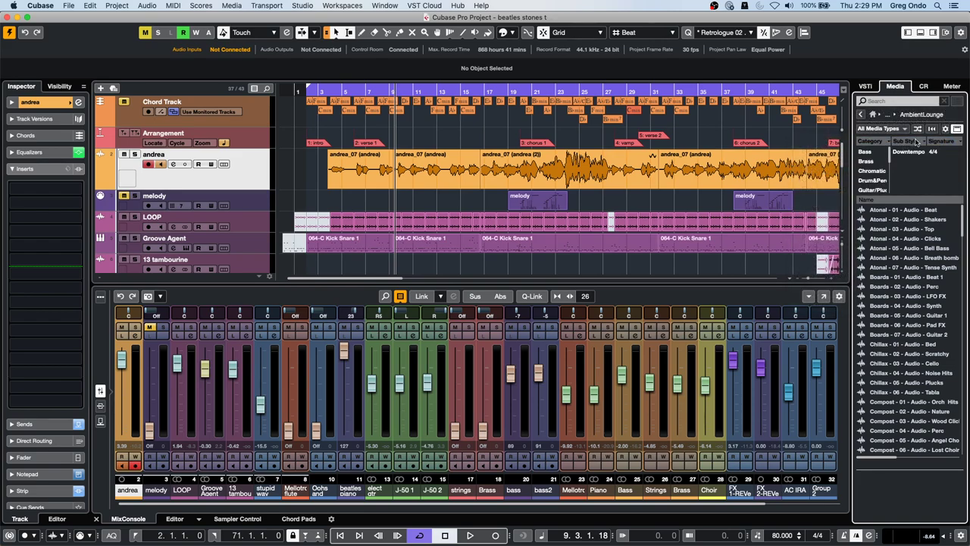
# - Set the second attribute filter column to Sub Category and the third to PlugIn Name
pyautogui.click(917, 144)
pyautogui.moveTo(917, 143)
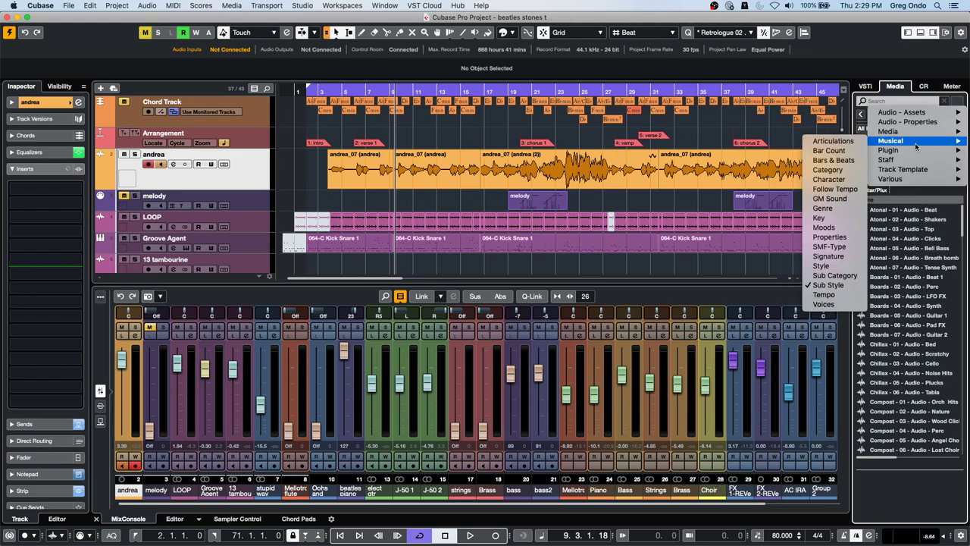
pyautogui.click(845, 276)
pyautogui.click(939, 147)
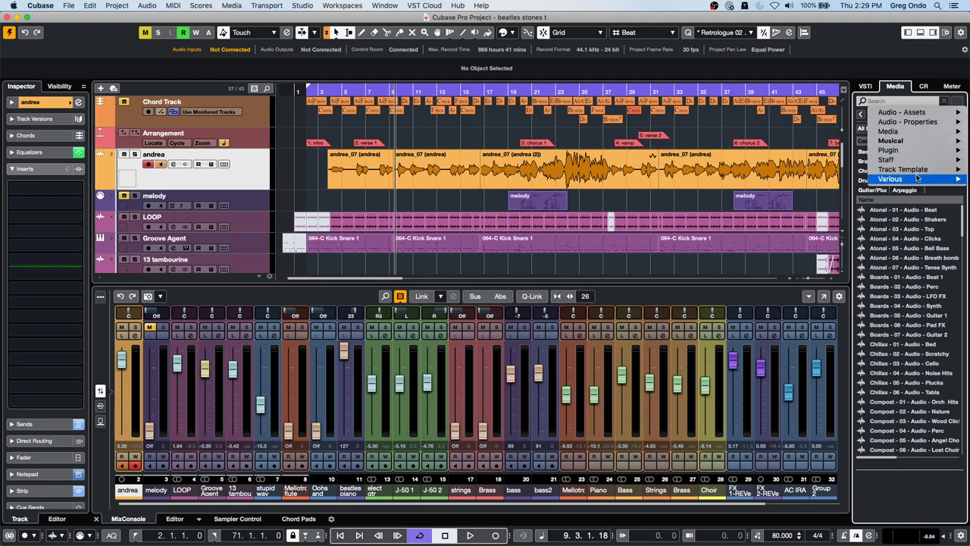
pyautogui.moveTo(930, 149)
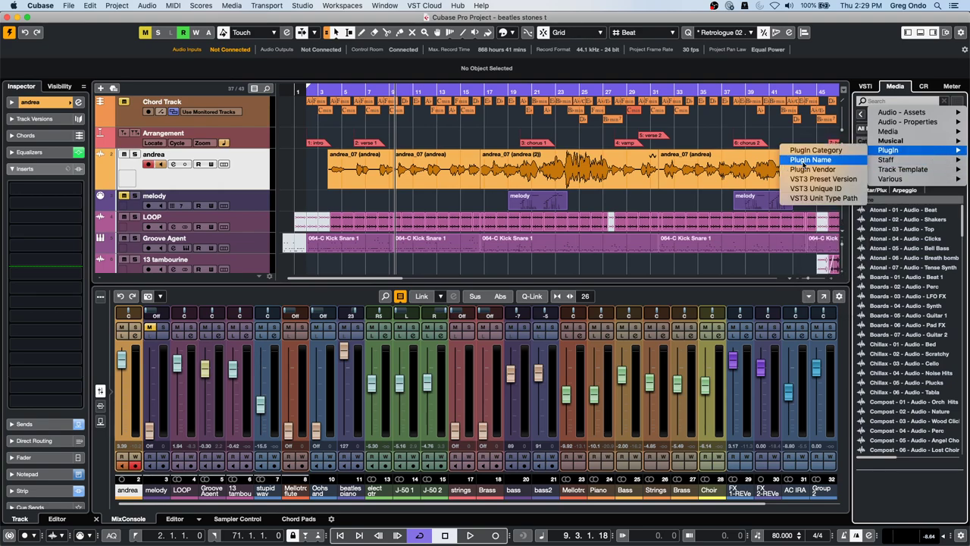
pyautogui.click(811, 160)
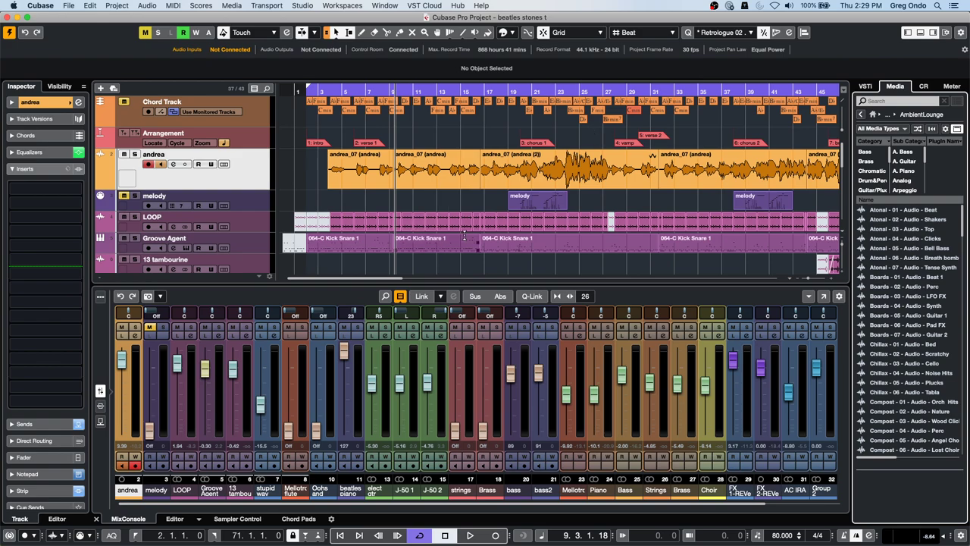
# - Review the result column attributes offered for the Ambient Lounge list, including Audio Properties and Track Template, and choose the default columns
pyautogui.click(944, 130)
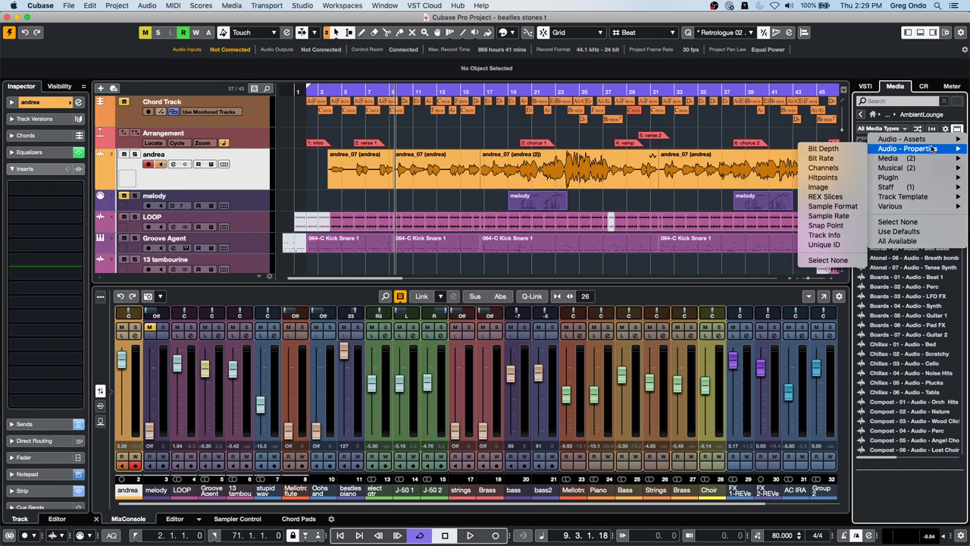
pyautogui.click(940, 124)
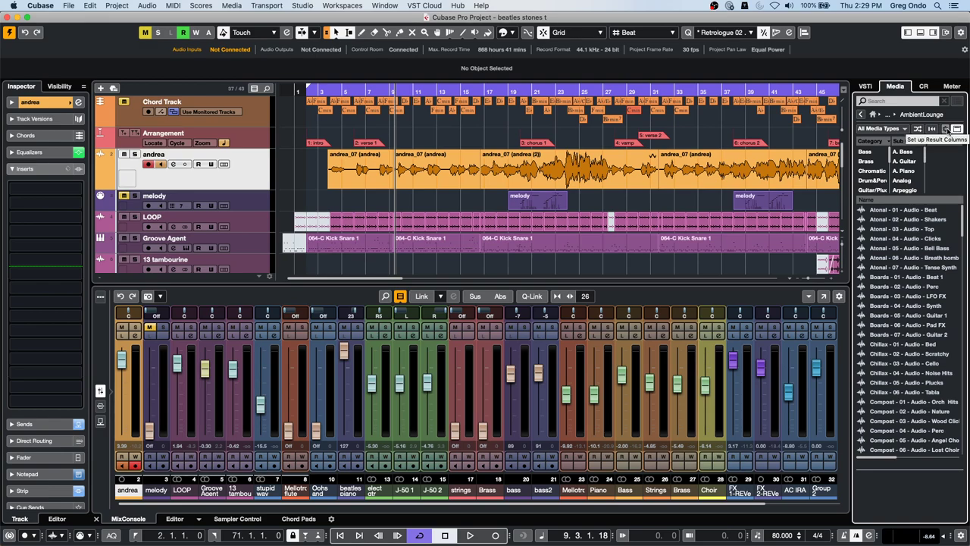
pyautogui.click(946, 130)
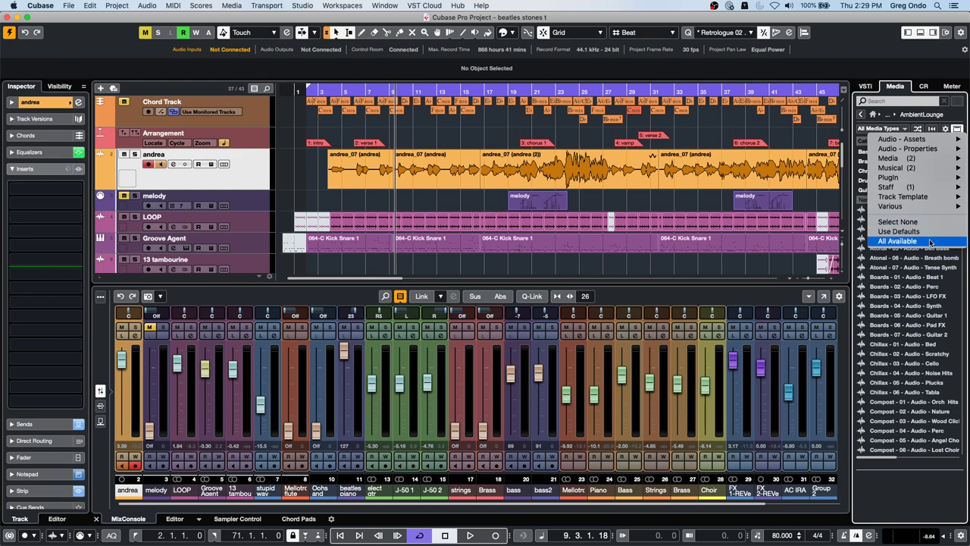
pyautogui.moveTo(906, 197)
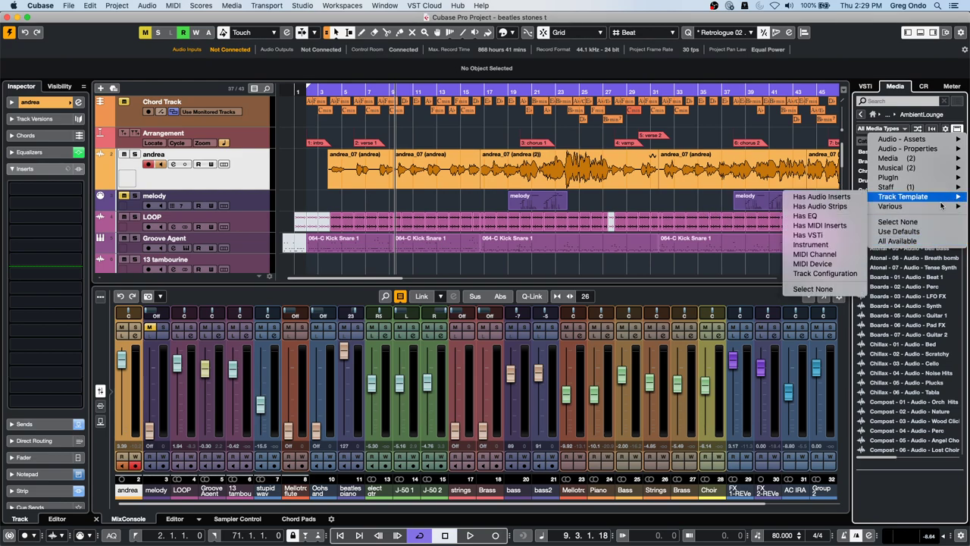
pyautogui.click(909, 231)
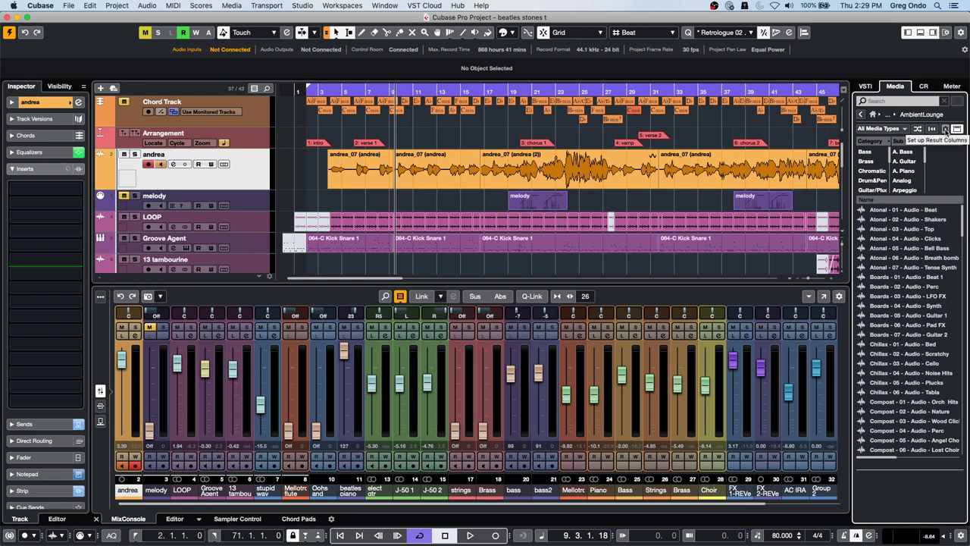
pyautogui.click(944, 130)
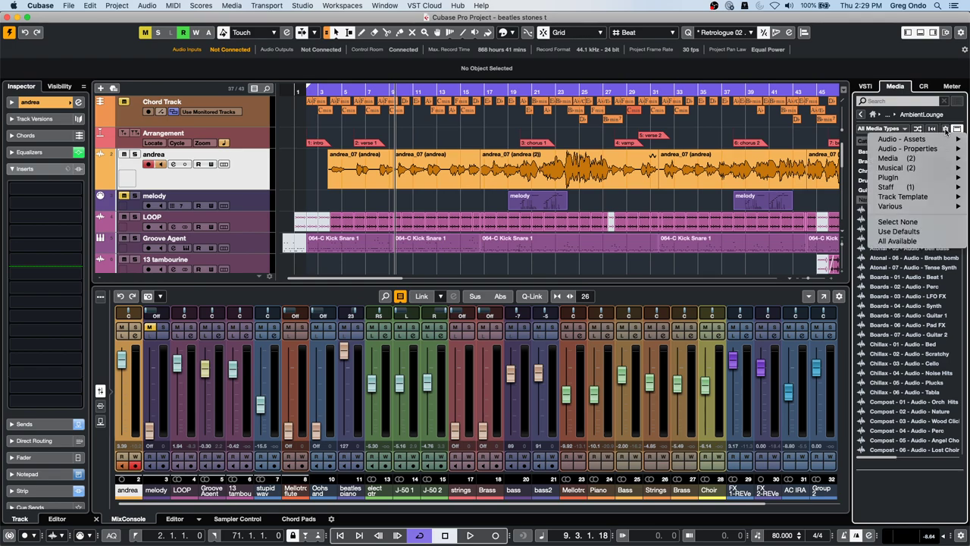
pyautogui.click(930, 222)
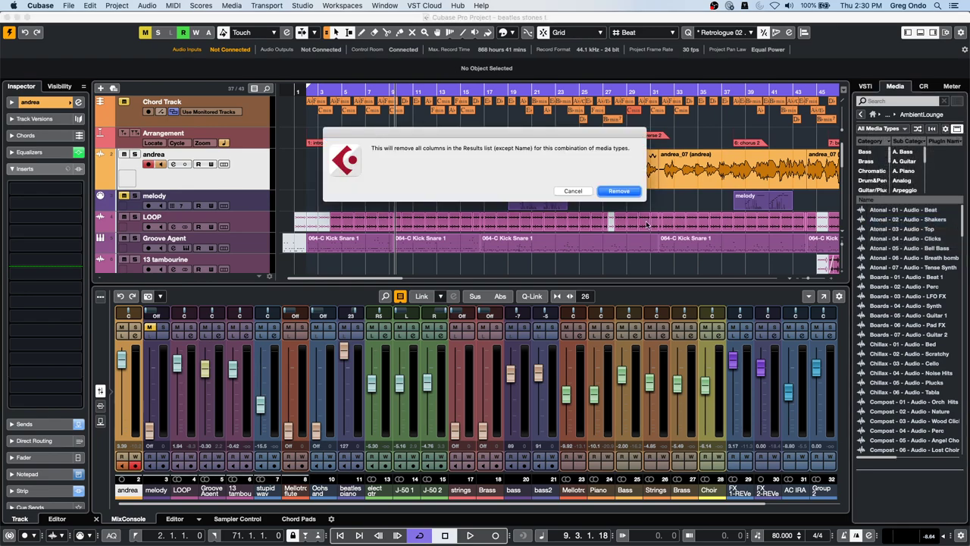
pyautogui.click(576, 190)
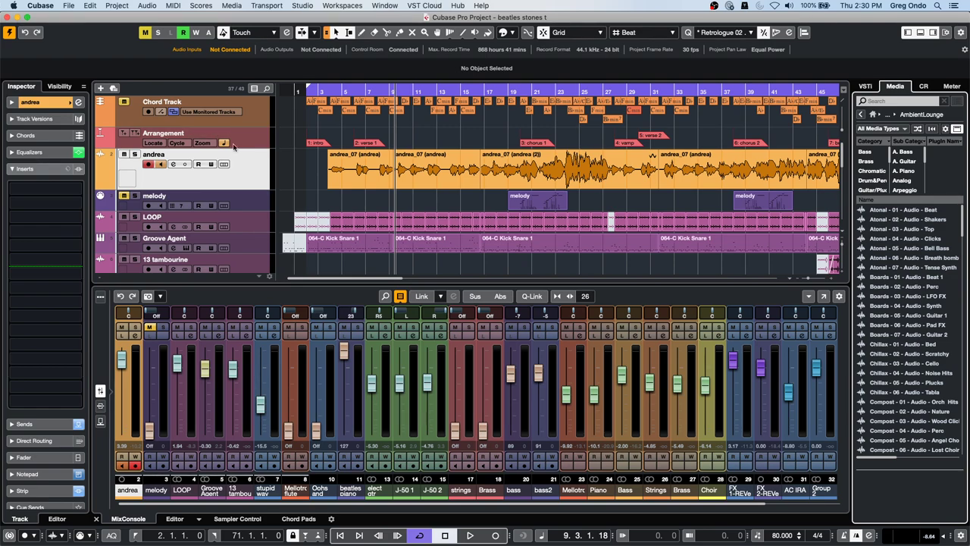
# - Set the cycle range from bar 9 to bar 15 and start playback from bar 9
pyautogui.click(408, 152)
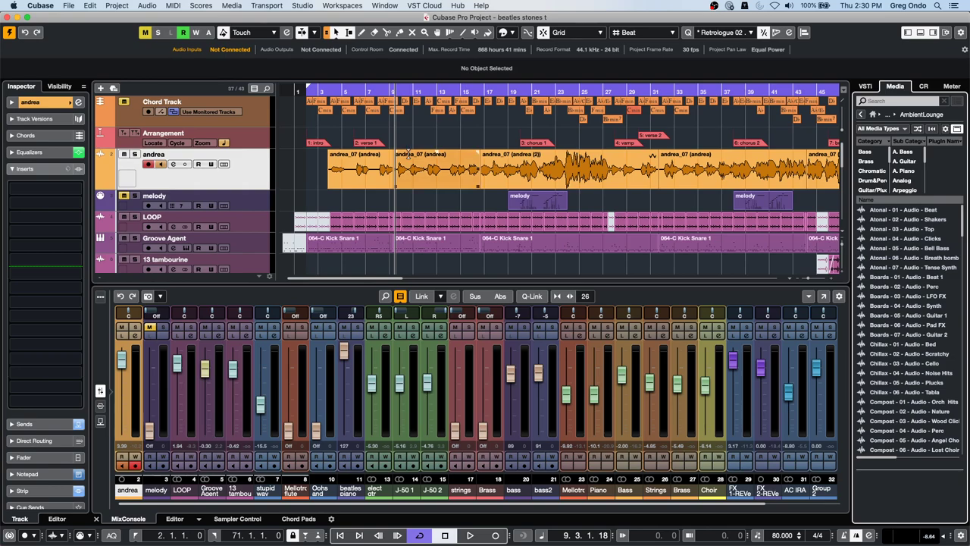
pyautogui.keyDown('ctrl'); pyautogui.click(388, 91); pyautogui.keyUp('ctrl')
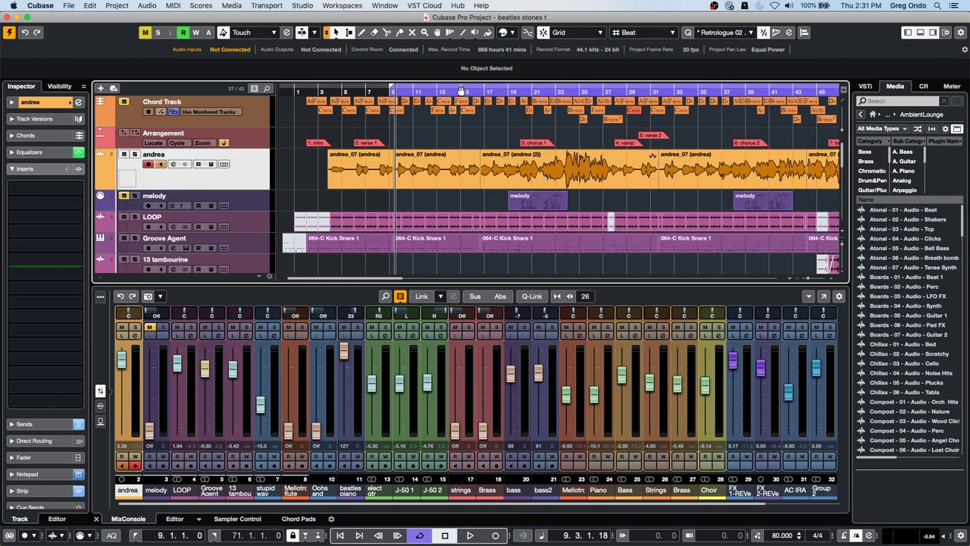
pyautogui.keyDown('alt'); pyautogui.click(460, 91); pyautogui.keyUp('alt')
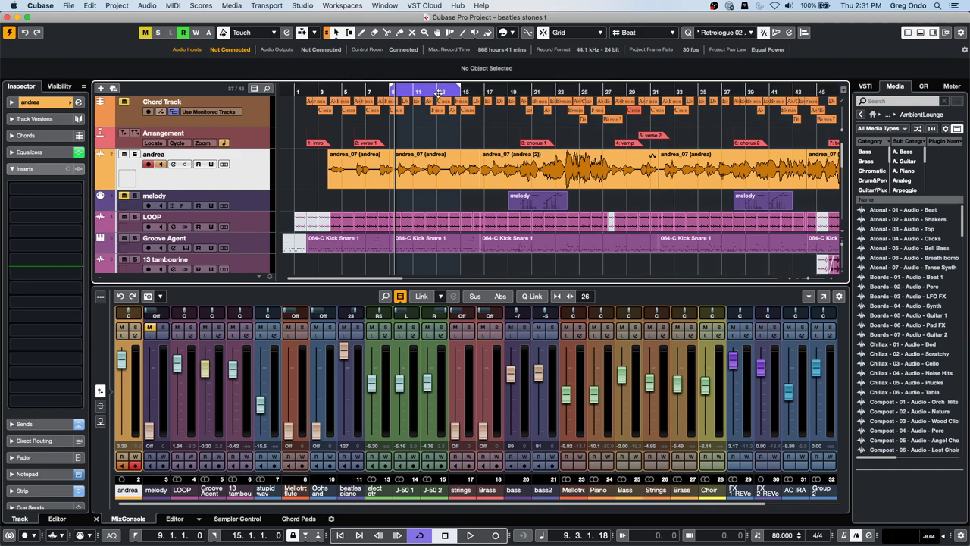
pyautogui.click(409, 91)
pyautogui.click(397, 91)
pyautogui.press('space')
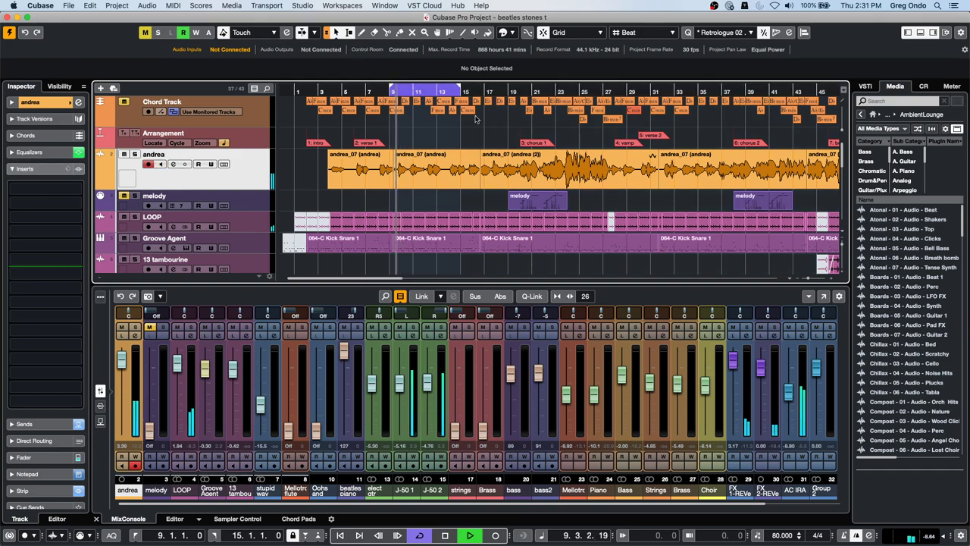
# - Add one stereo HALion Sonic SE instrument track below the andrea track while playback runs
pyautogui.rightClick(227, 173)
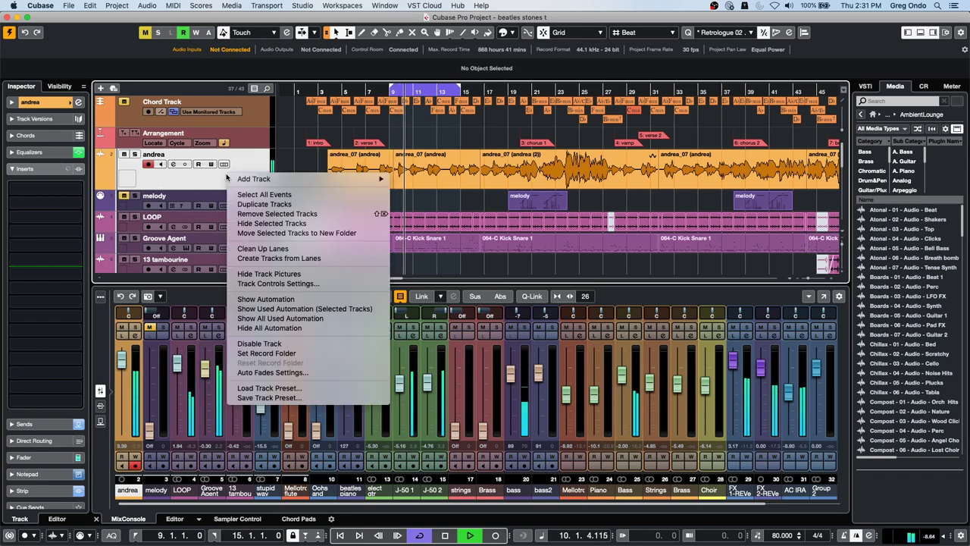
pyautogui.moveTo(307, 179)
pyautogui.click(430, 192)
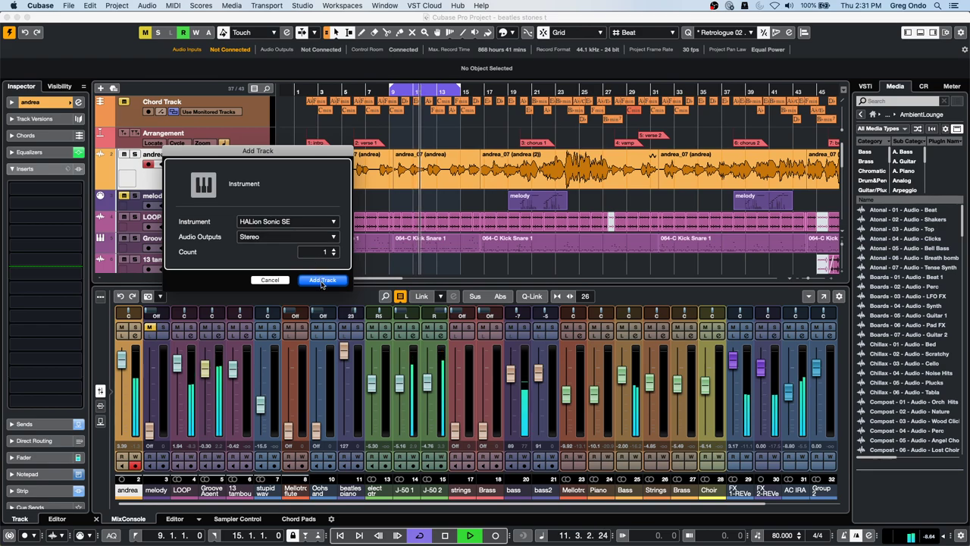
pyautogui.press('Return')
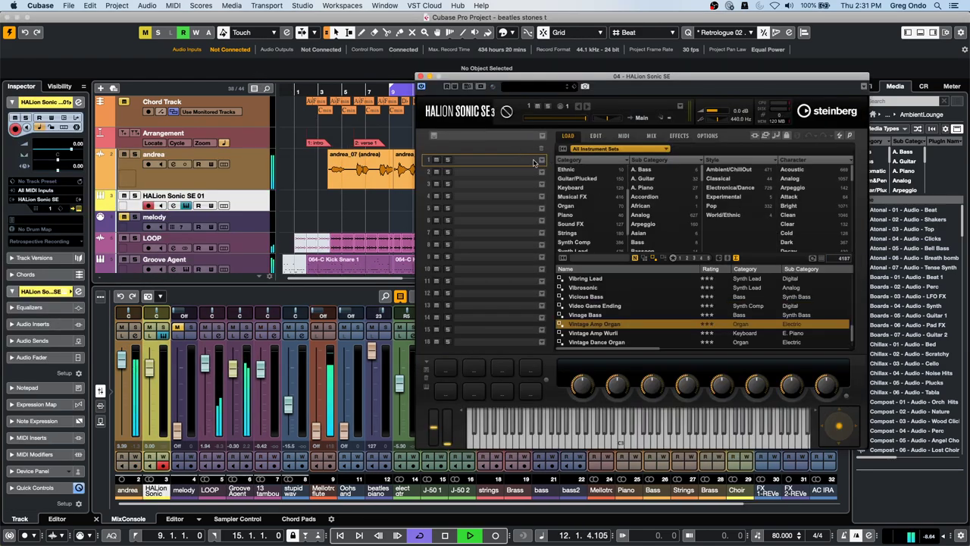
# - Load the An Organic program into the first HALion Sonic SE slot and close the instrument window
pyautogui.click(542, 163)
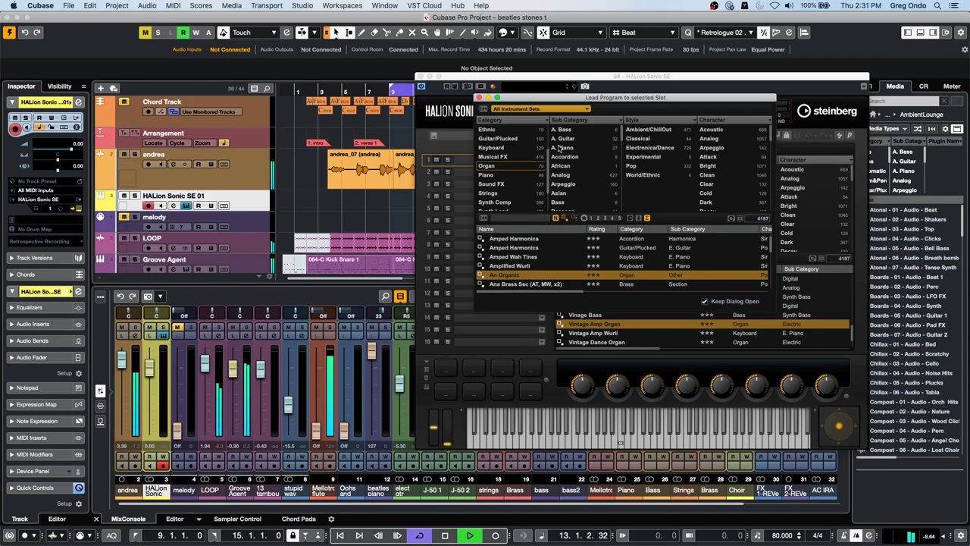
pyautogui.click(516, 277)
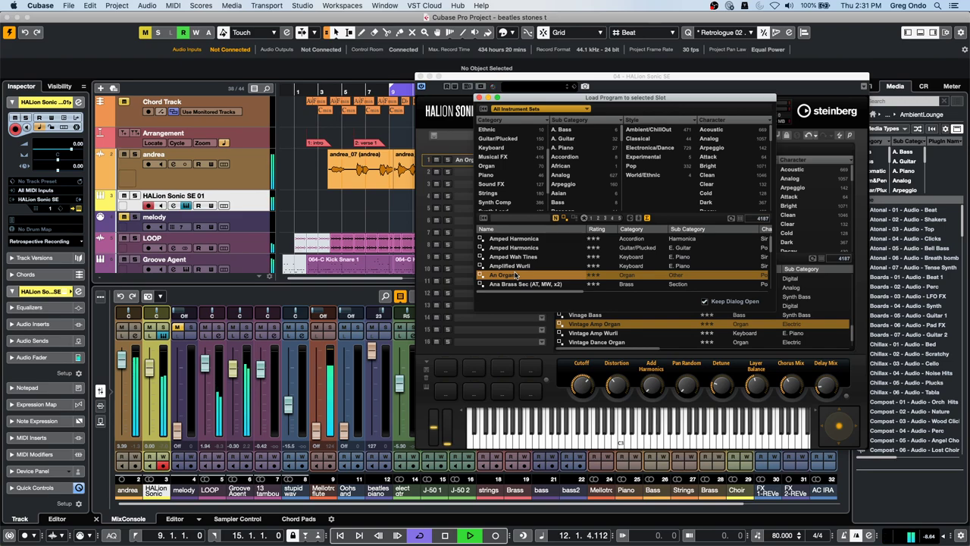
pyautogui.press('space')
pyautogui.press('space')
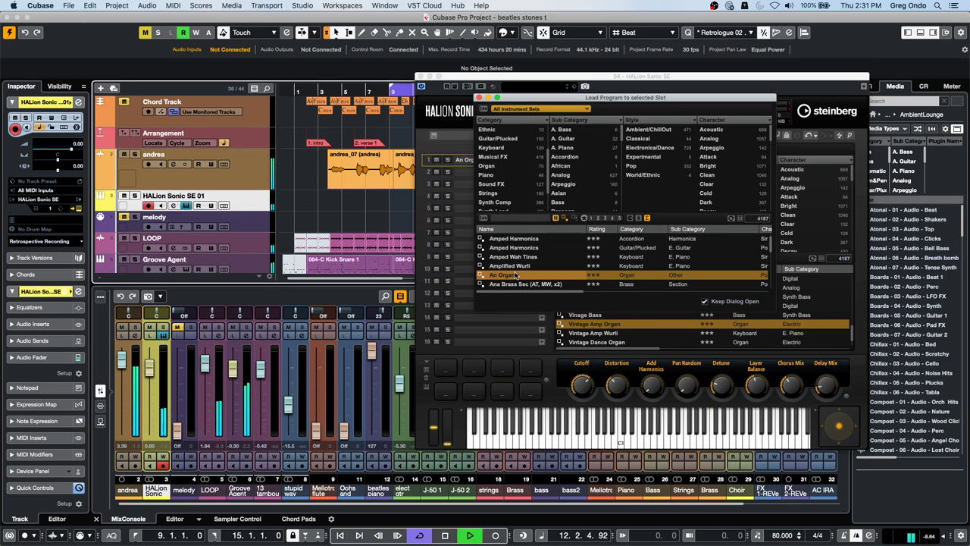
pyautogui.press('Down')
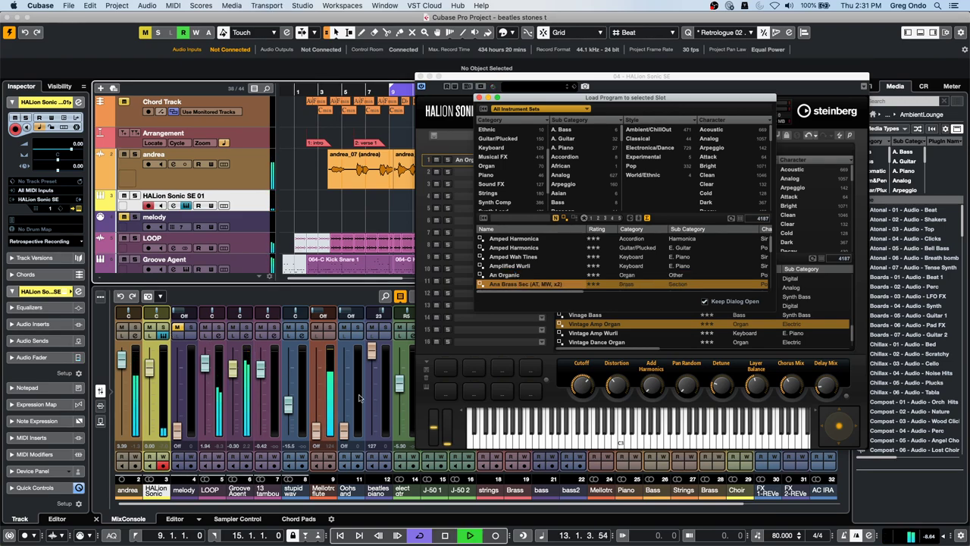
pyautogui.click(421, 85)
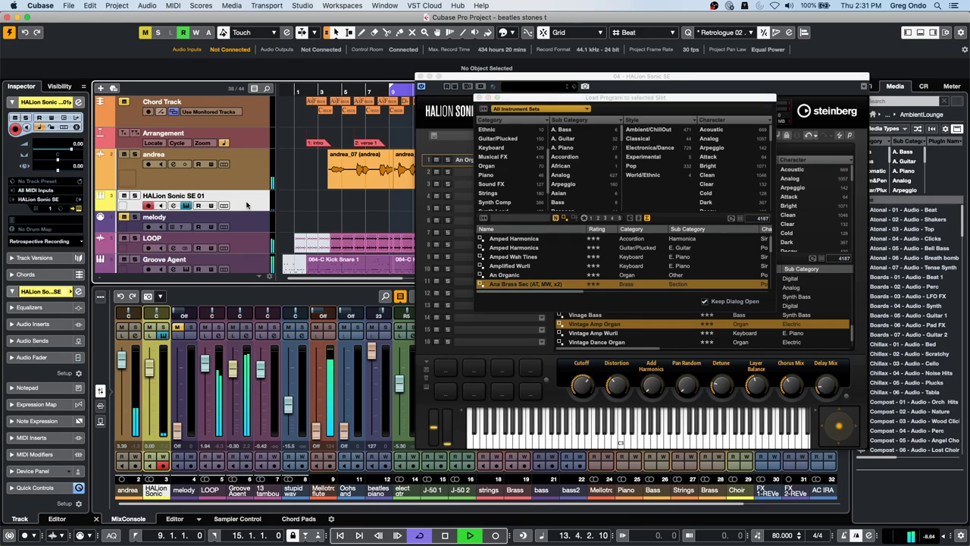
pyautogui.click(419, 77)
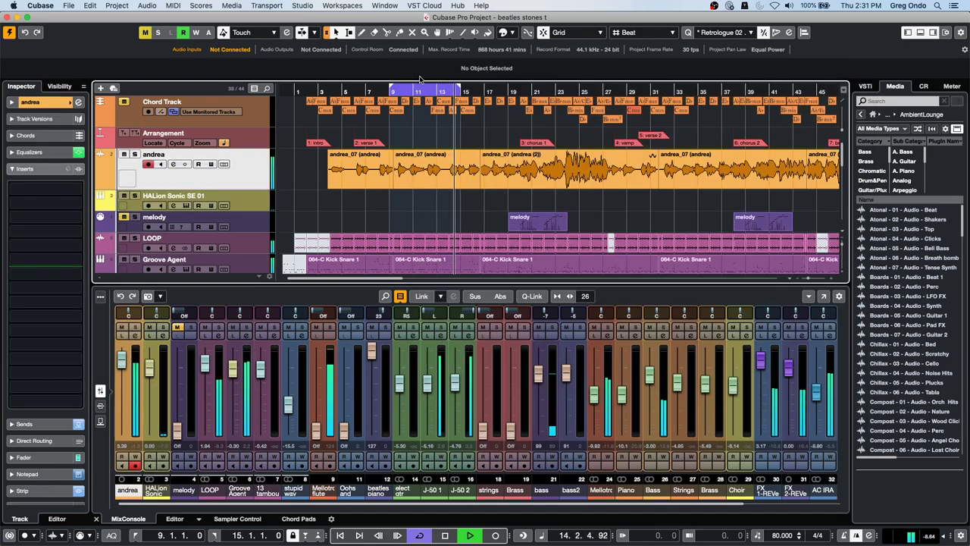
# - Step the track selection down to Groove Agent and back up to HALion Sonic SE 01 during playback, and stop playback
pyautogui.press('Down')
pyautogui.press('Down')
pyautogui.press('Down')
pyautogui.press('Down')
pyautogui.press('Down')
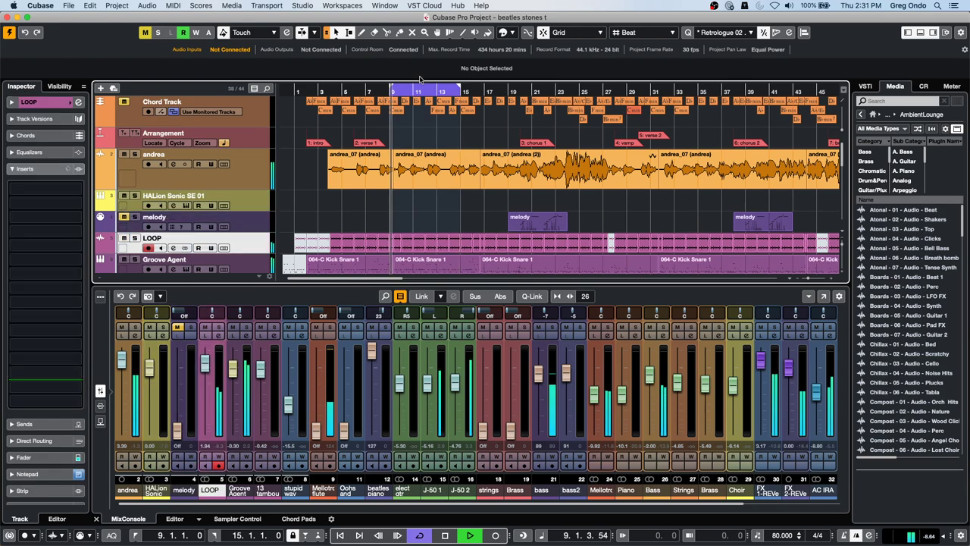
pyautogui.press('Down')
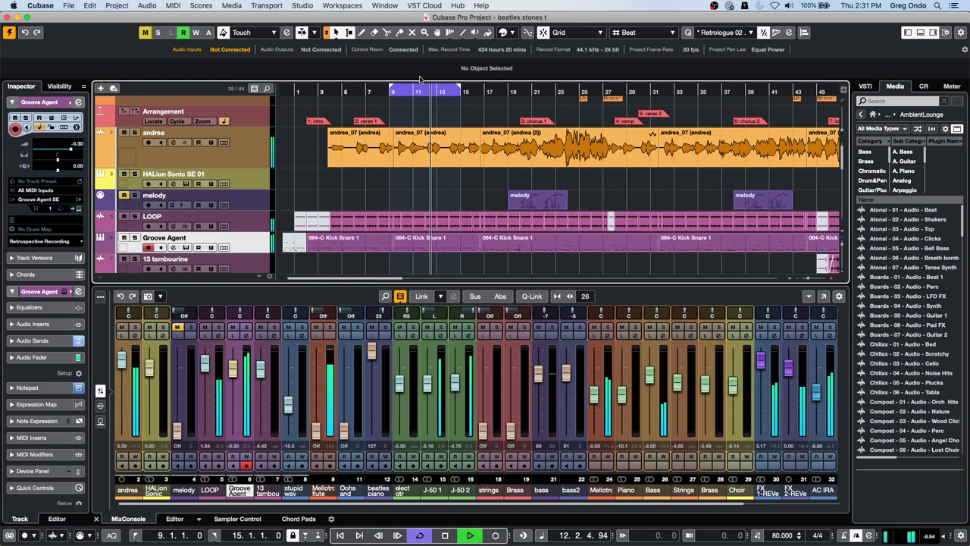
pyautogui.press('Up')
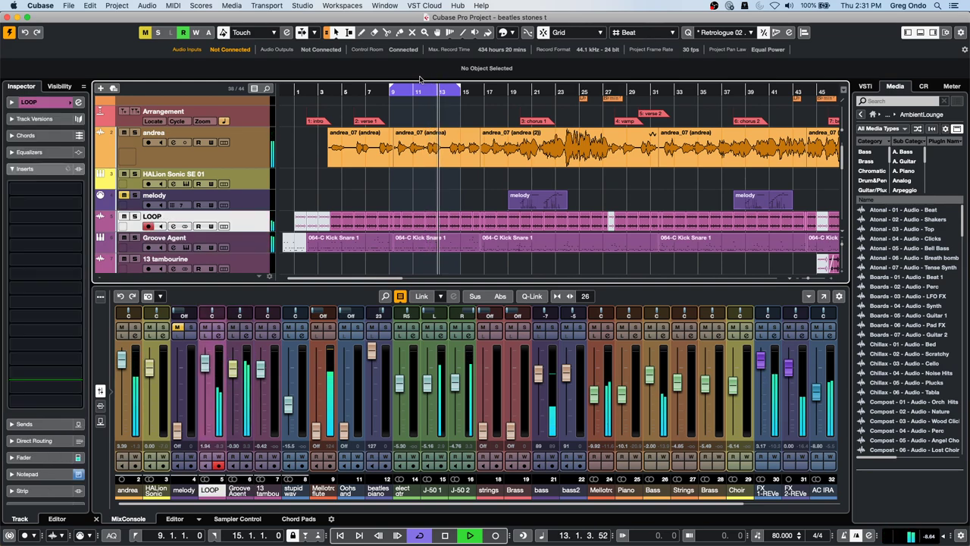
pyautogui.press('Up')
pyautogui.press('Up')
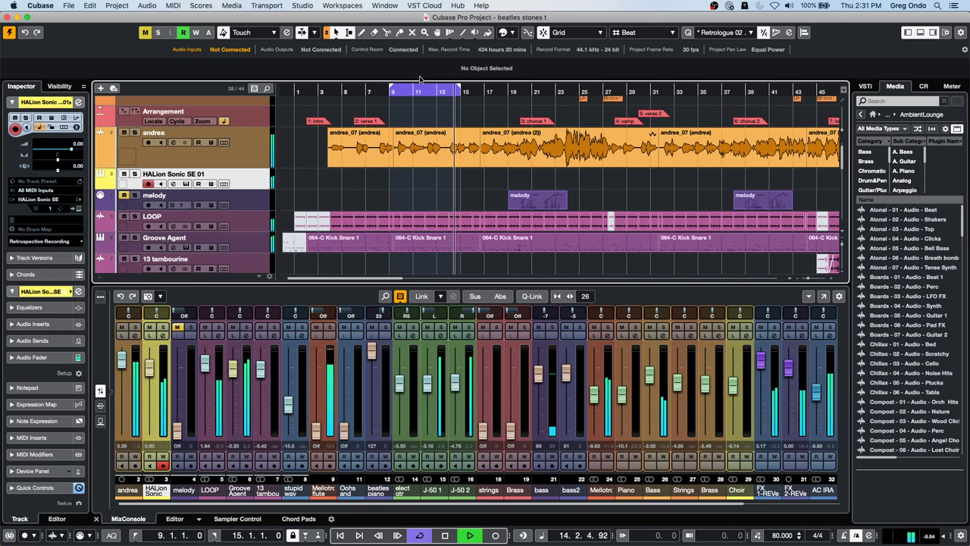
pyautogui.press('space')
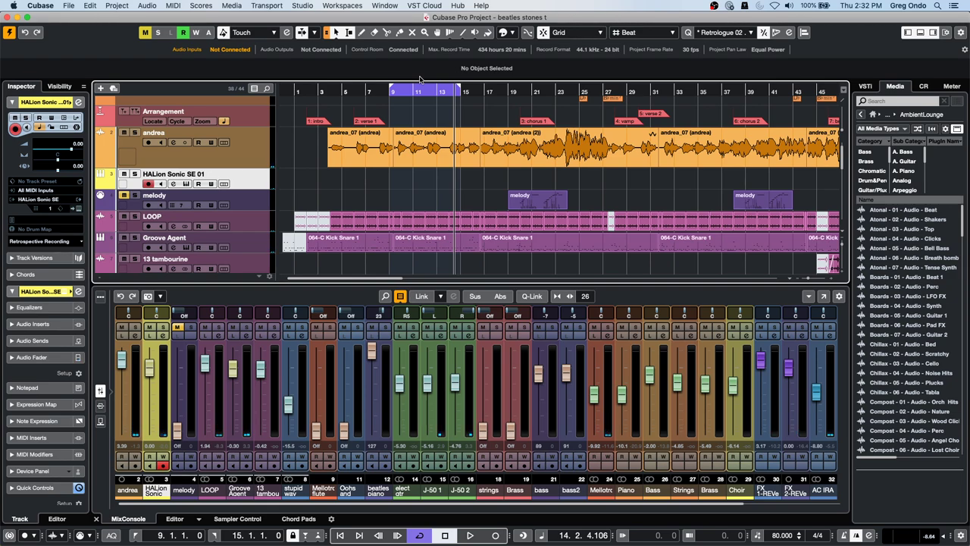
# - Step the track selection repeatedly down and up through the tracks with playback stopped, ending on the melody track
pyautogui.press('Down')
pyautogui.press('Down')
pyautogui.press('Down')
pyautogui.press('Down')
pyautogui.press('Up')
pyautogui.press('Up')
pyautogui.press('Up')
pyautogui.press('Up')
pyautogui.press('Up')
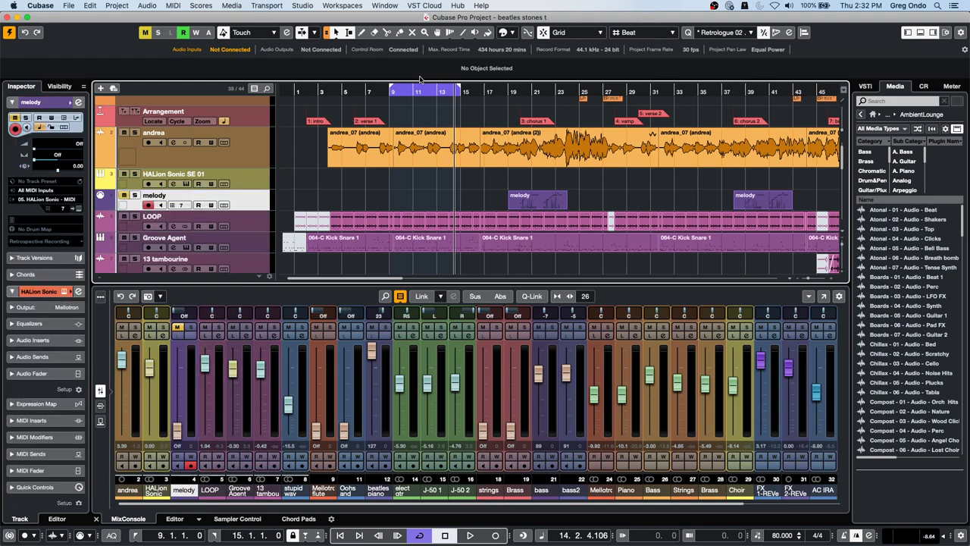
pyautogui.press('Down')
pyautogui.press('Down')
pyautogui.press('Down')
pyautogui.press('Up')
pyautogui.press('Up')
pyautogui.press('Up')
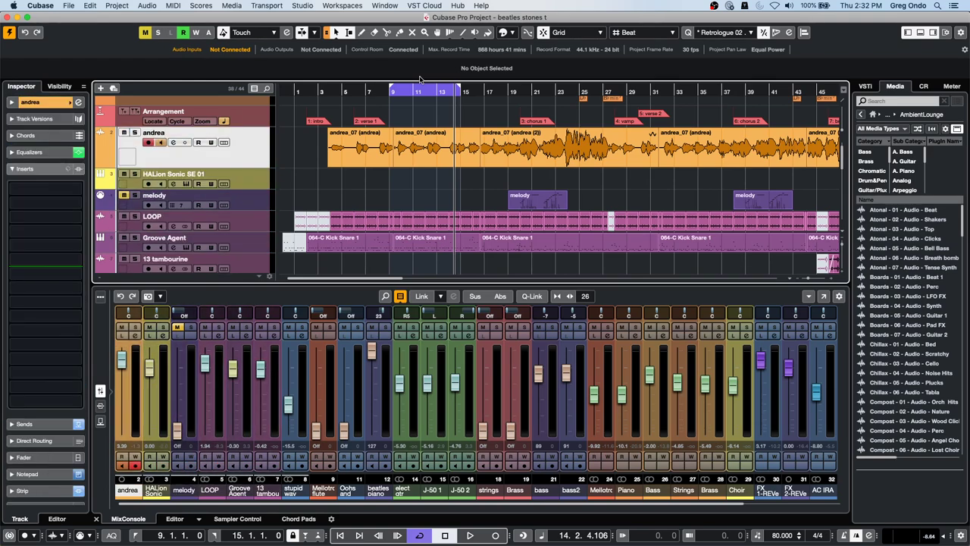
pyautogui.press('Down')
pyautogui.press('Down')
pyautogui.press('Down')
pyautogui.press('Up')
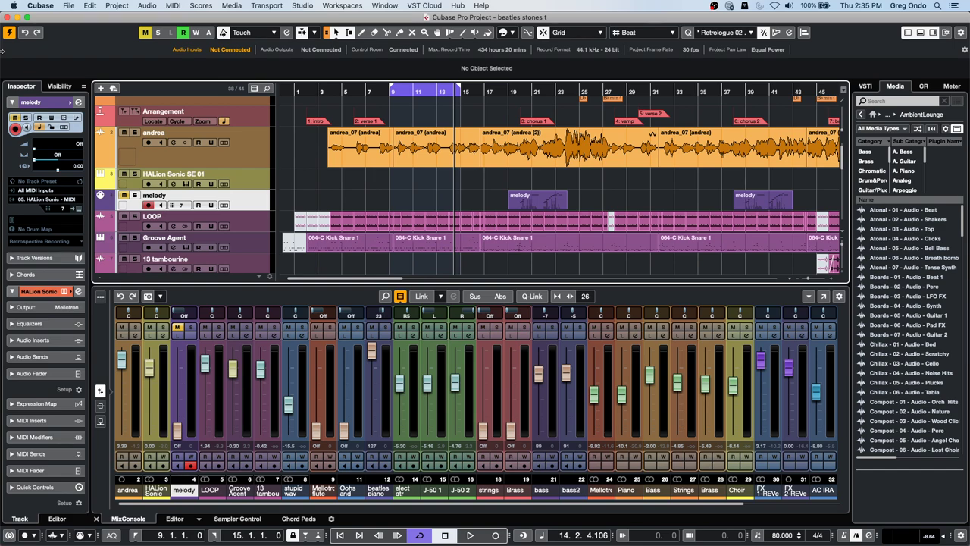
# - Open the andrea audio event starting in bar 9 in the Sample Editor
pyautogui.click(69, 5)
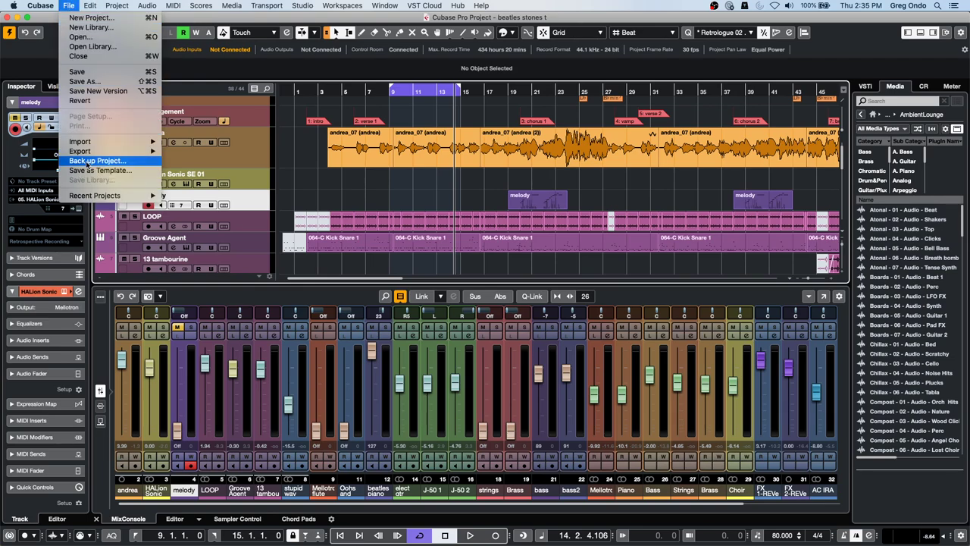
pyautogui.click(465, 258)
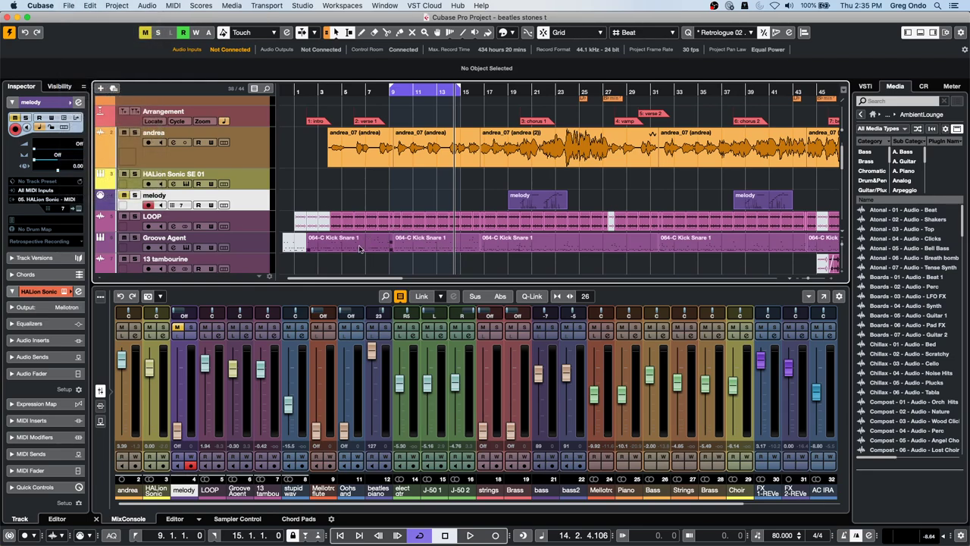
pyautogui.doubleClick(430, 155)
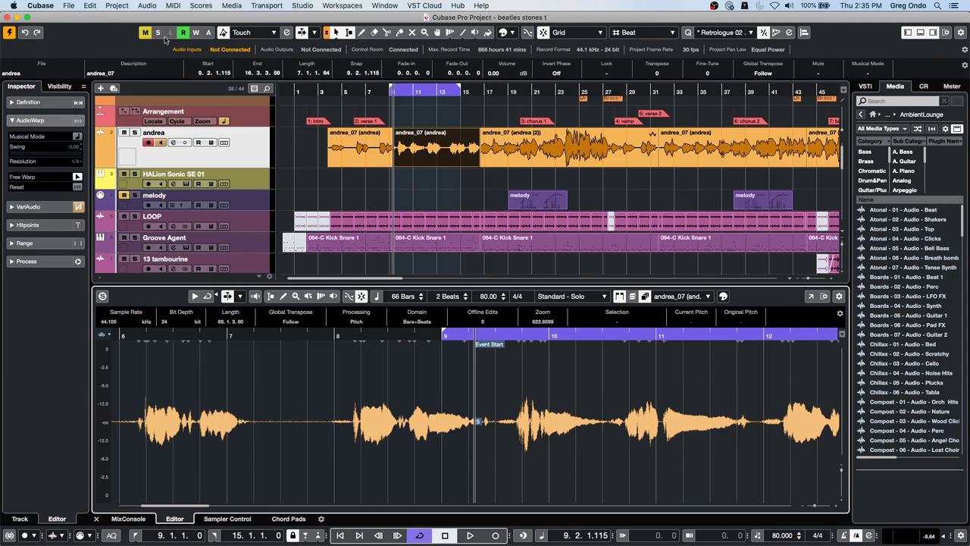
# - Open the Color Schemes preferences for the user interface and expand the Project Area Background and Editor Area Background entries
pyautogui.click(68, 5)
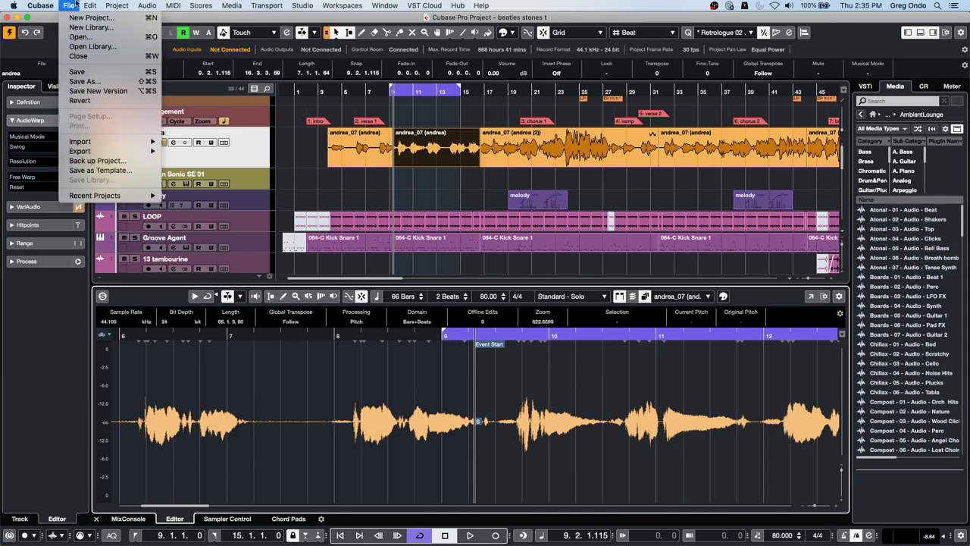
pyautogui.click(40, 5)
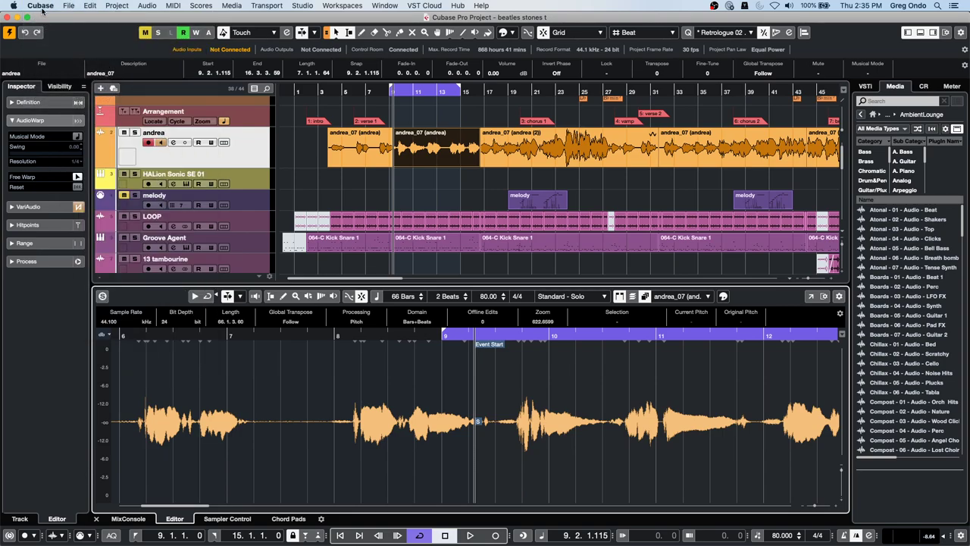
pyautogui.click(43, 6)
pyautogui.click(41, 34)
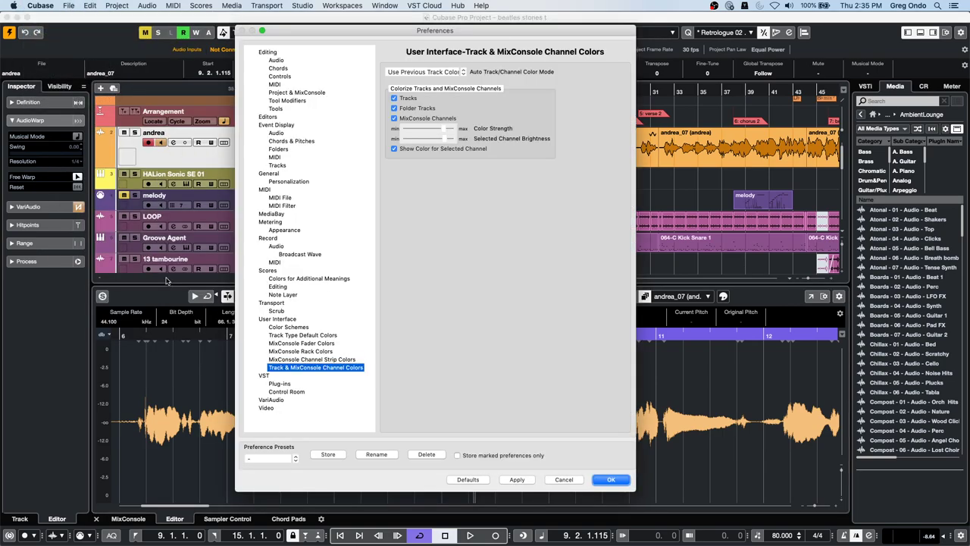
pyautogui.click(287, 327)
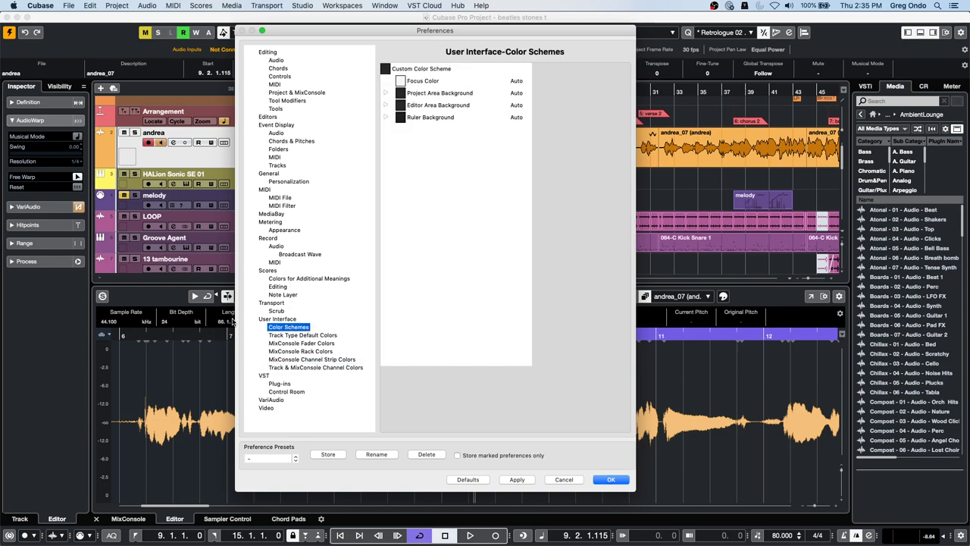
pyautogui.click(385, 93)
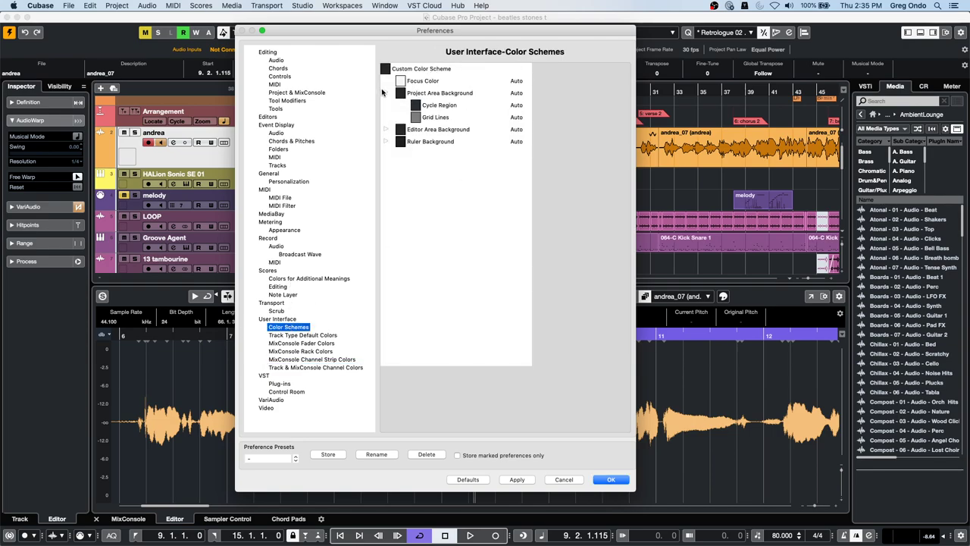
pyautogui.click(385, 129)
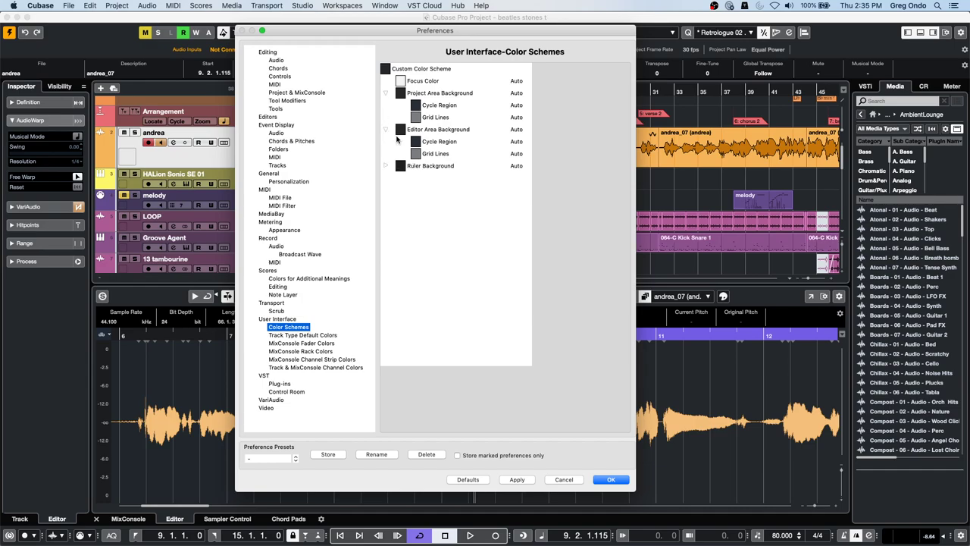
# - Set the Editor Area Background to a light blue with RGB values 217, 229, 242
pyautogui.click(402, 129)
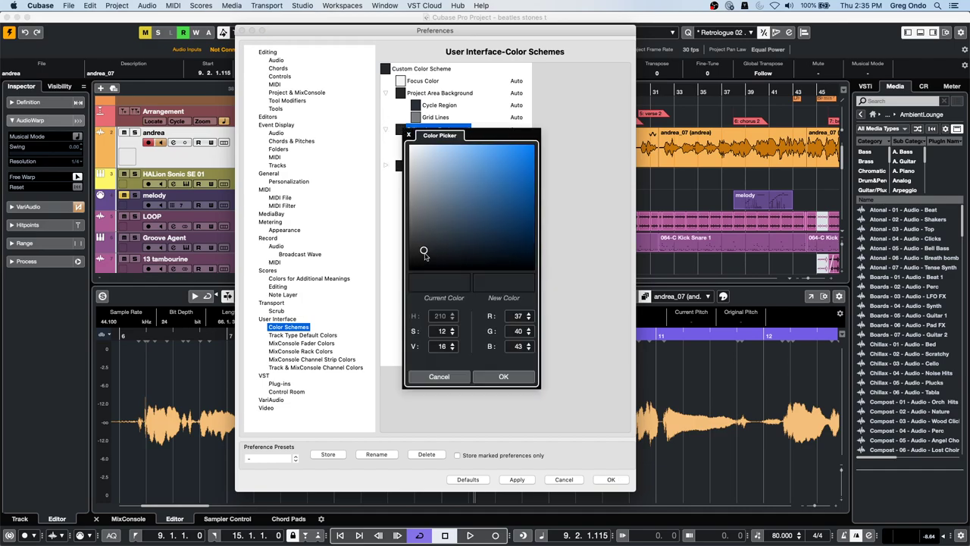
pyautogui.moveTo(423, 250); pyautogui.dragTo(424, 146)
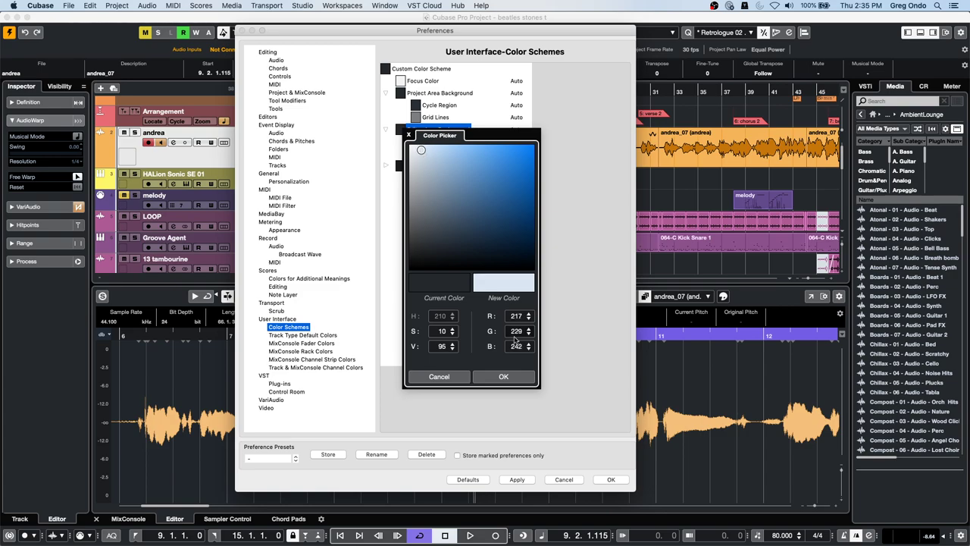
pyautogui.click(516, 377)
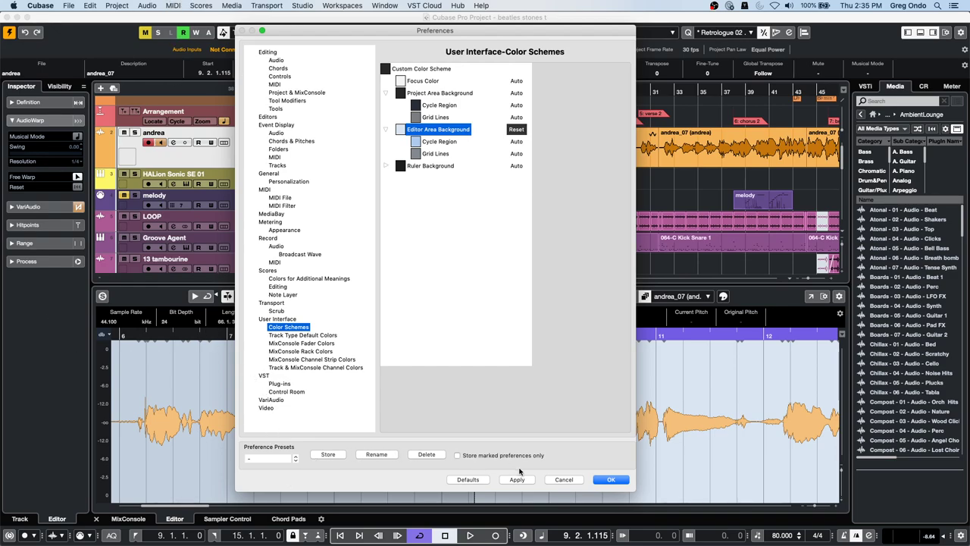
# - Restore the default color scheme, recheck the Editor Area Background color without changing it, and close the preferences
pyautogui.click(469, 480)
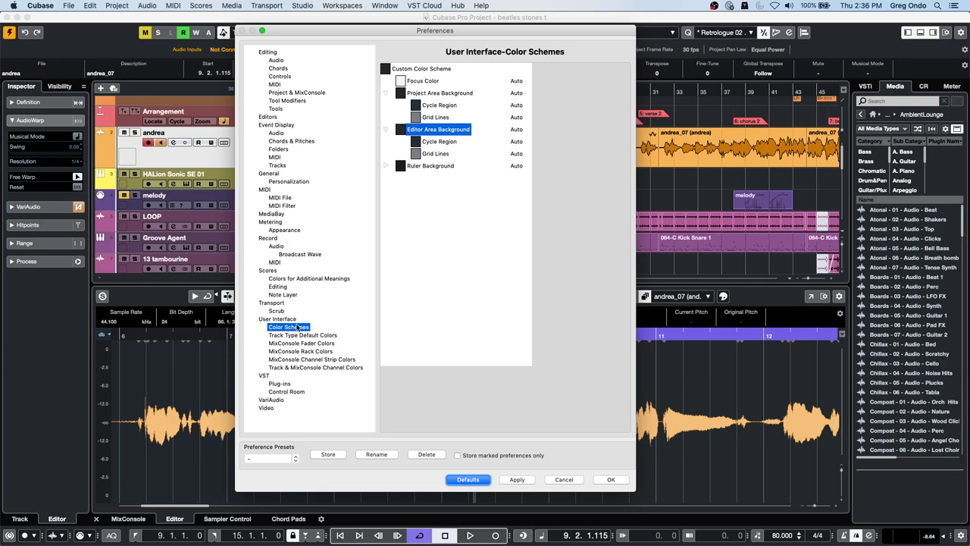
pyautogui.click(400, 132)
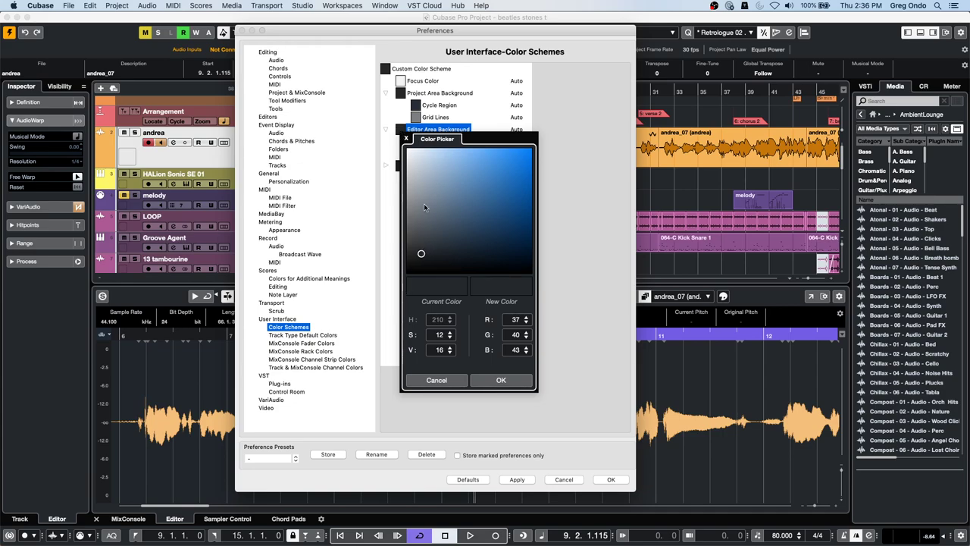
pyautogui.click(485, 380)
pyautogui.click(611, 479)
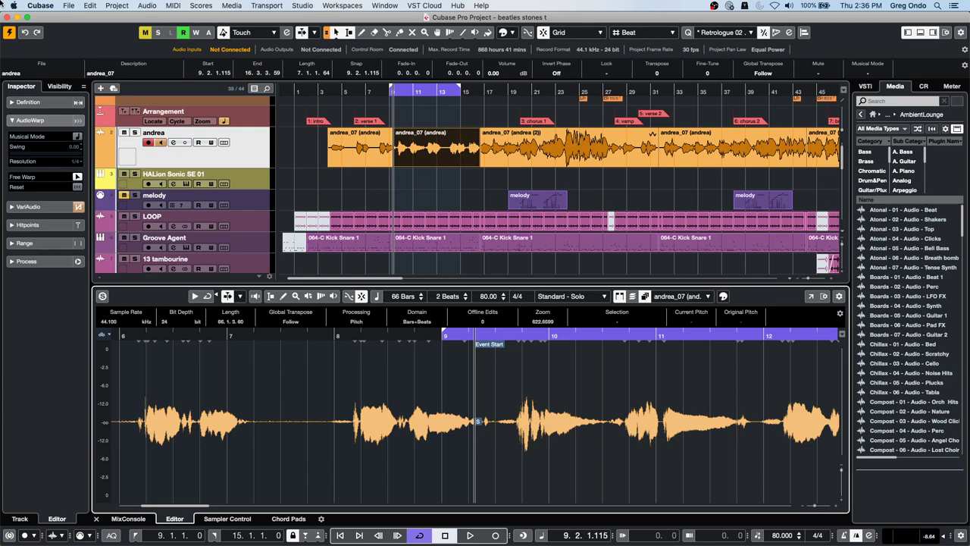
pyautogui.click(342, 6)
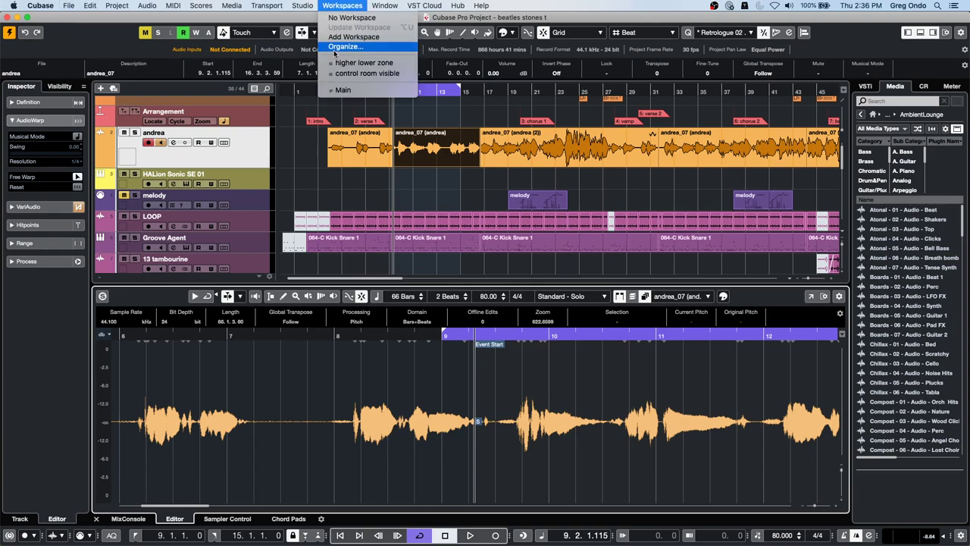
pyautogui.click(442, 144)
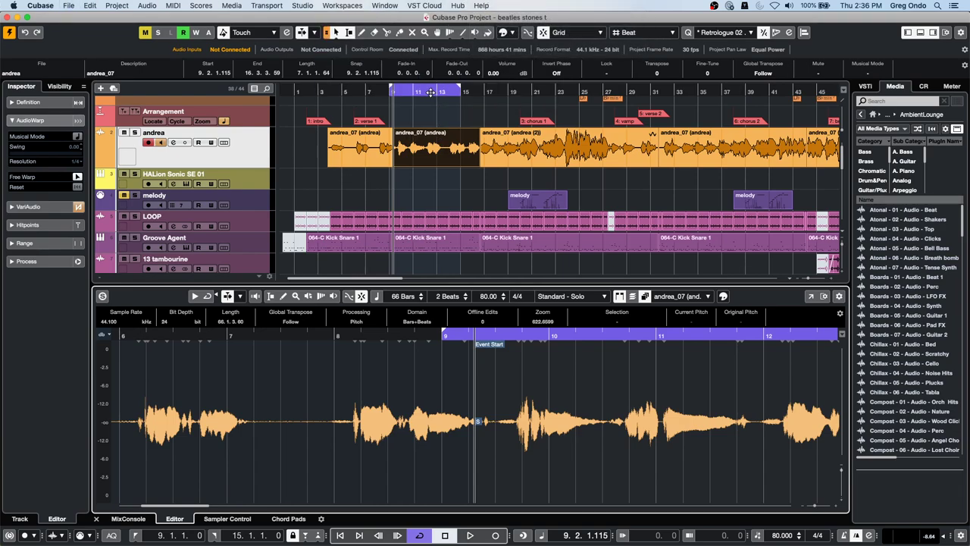
# - Split the andrea event at 12.4.1.0 with grid snap active, and undo the split
pyautogui.click(431, 91)
pyautogui.press('h')
pyautogui.press('h')
pyautogui.press('h')
pyautogui.press('h')
pyautogui.press('h')
pyautogui.press('h')
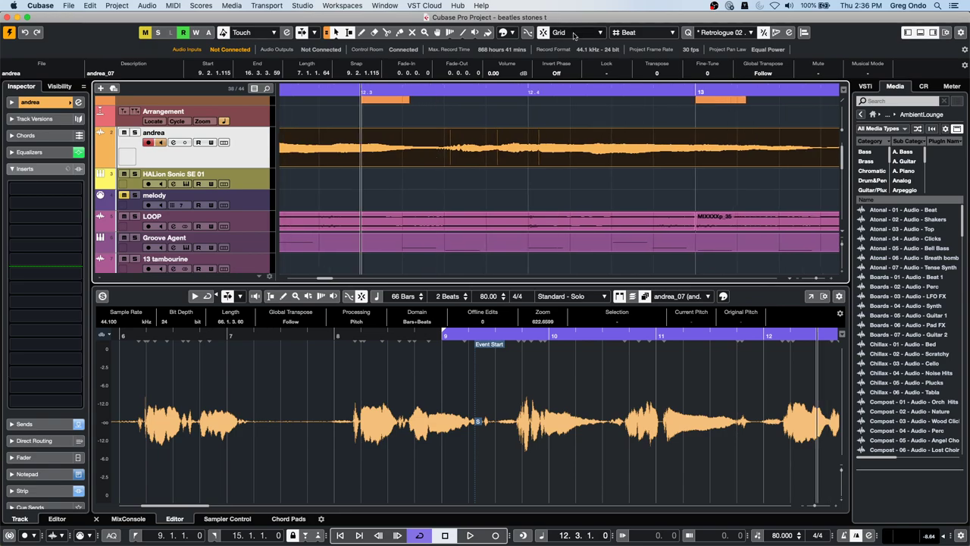
pyautogui.rightClick(587, 155)
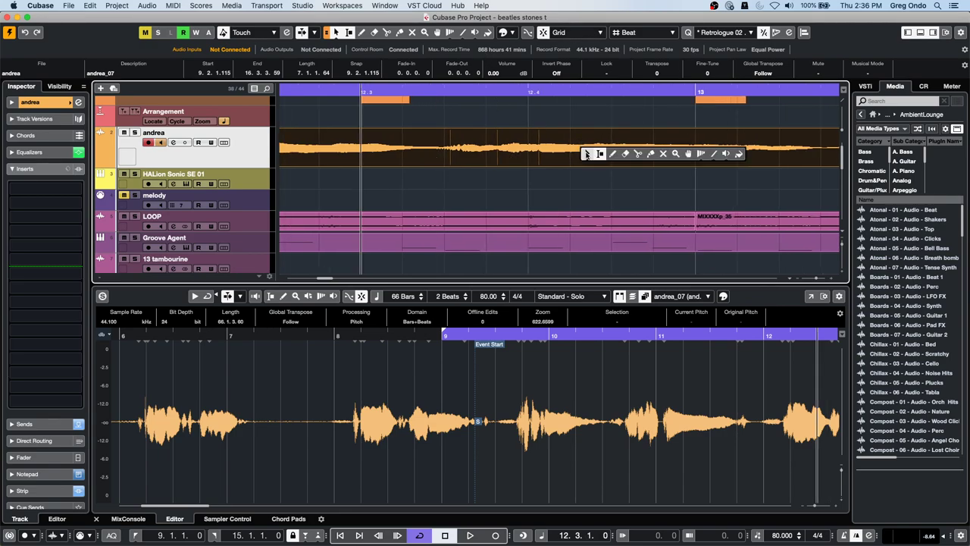
pyautogui.click(638, 154)
pyautogui.click(593, 150)
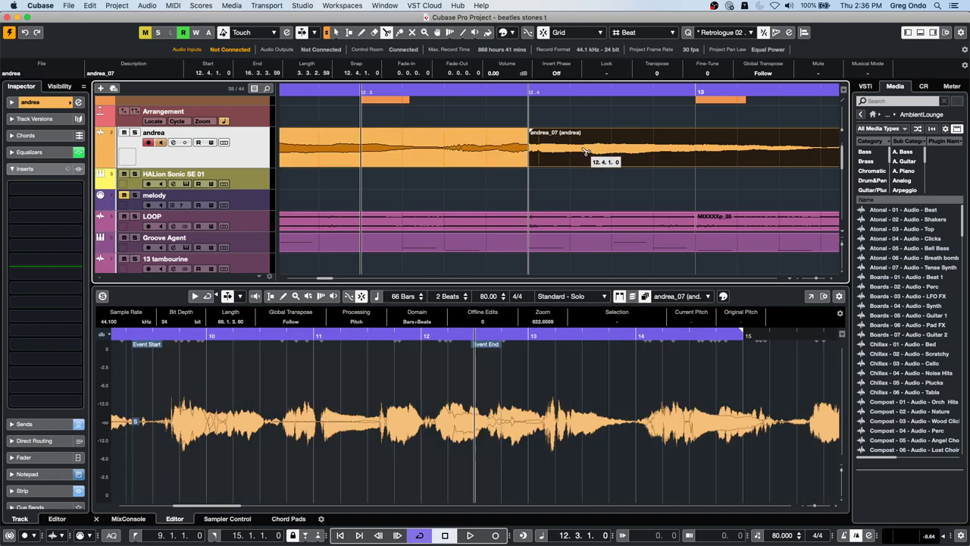
pyautogui.press('super+z')
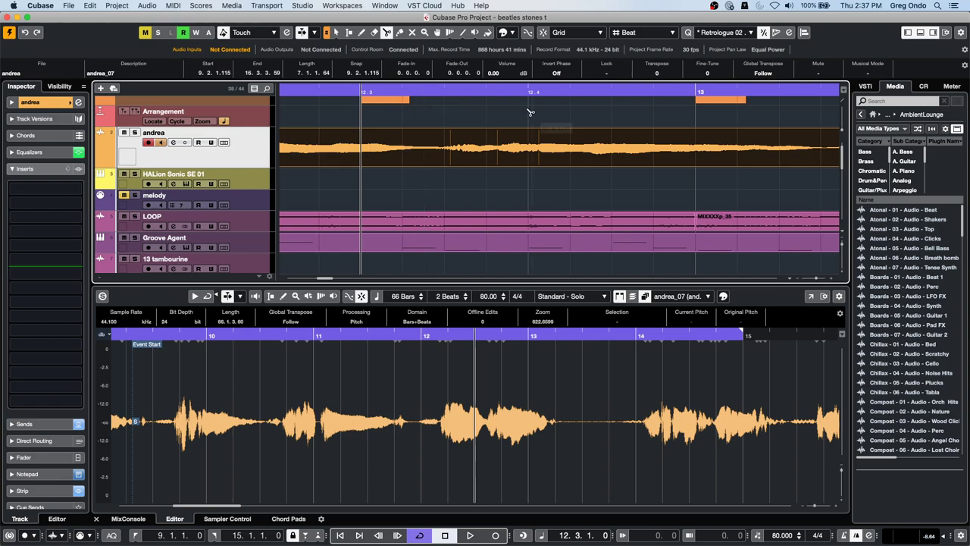
# - Split the andrea event off the grid at 12.4.2.93 and increase the andrea track's height
pyautogui.click(603, 150)
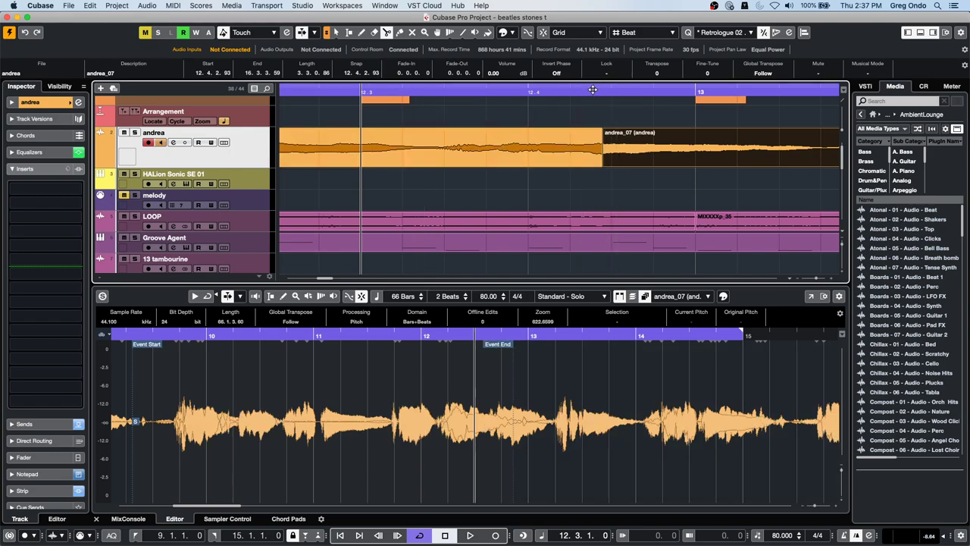
pyautogui.click(601, 144)
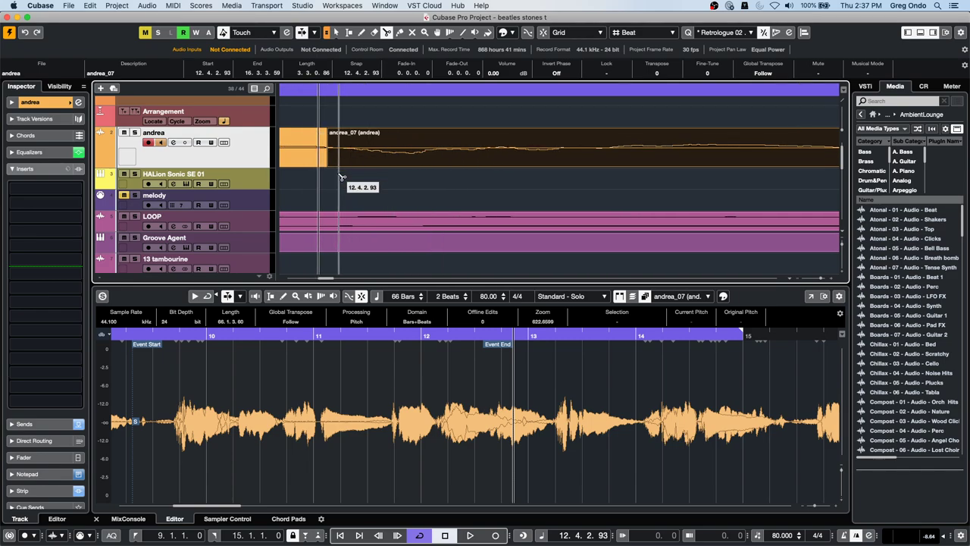
pyautogui.moveTo(243, 168); pyautogui.dragTo(244, 252)
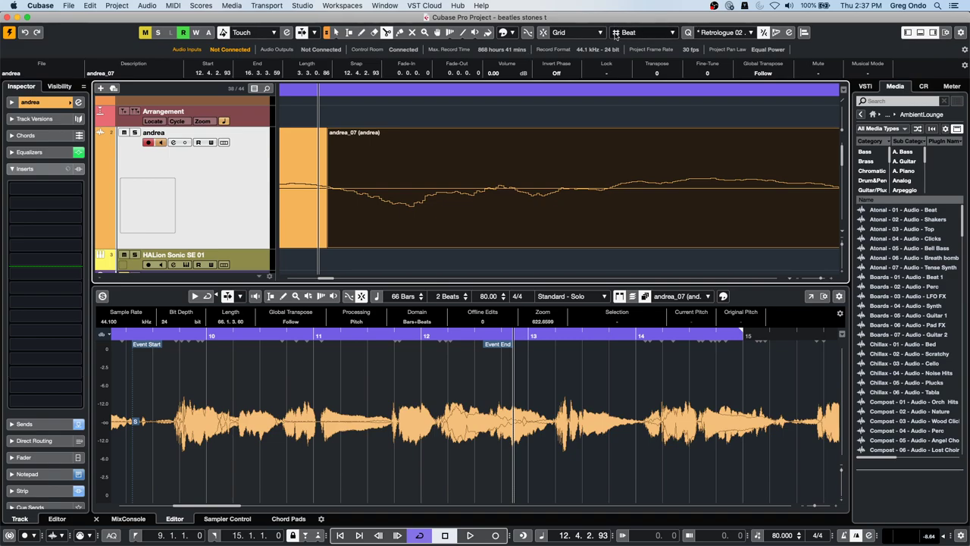
# - Enable Snap to Zero Crossing, split the andrea event at three more waveform zero crossings, and switch back to the selection tool
pyautogui.click(528, 34)
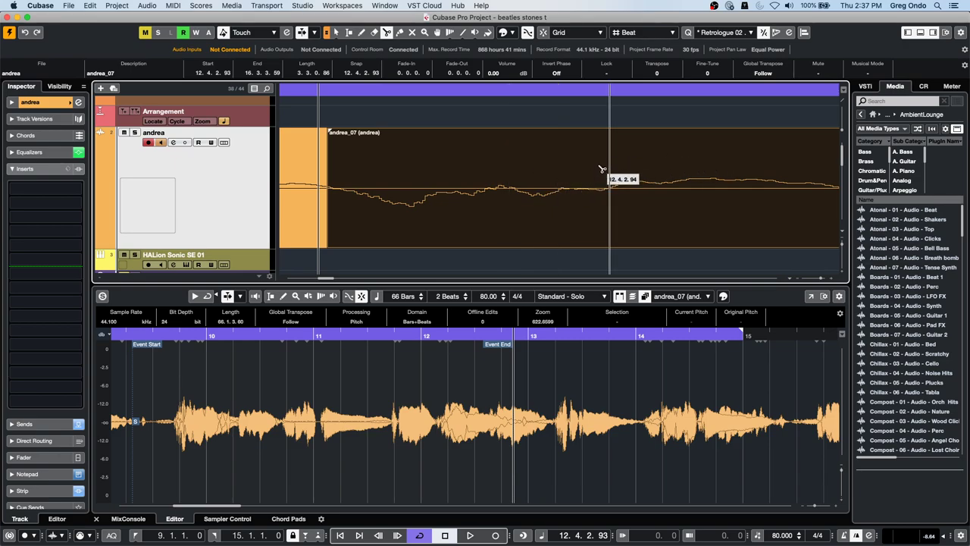
pyautogui.click(482, 166)
pyautogui.click(737, 153)
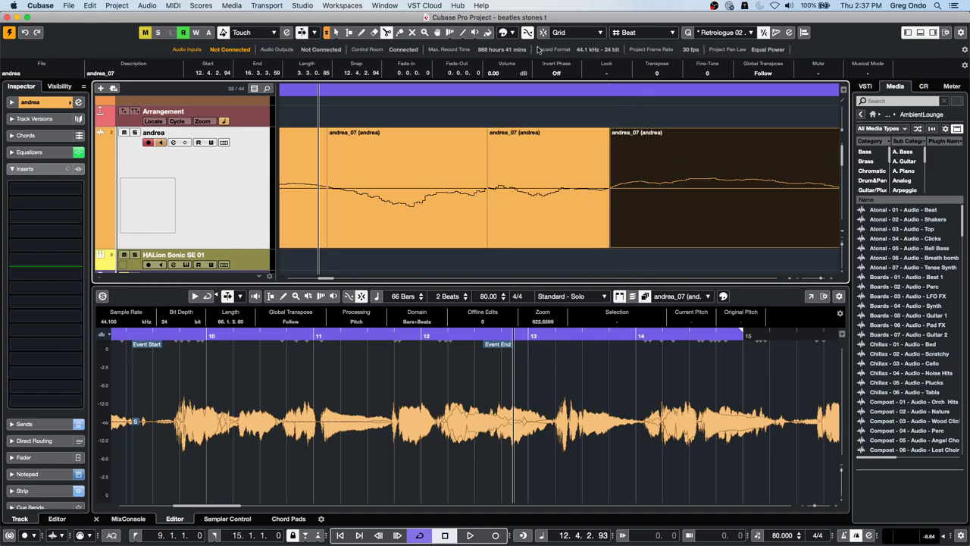
pyautogui.click(713, 172)
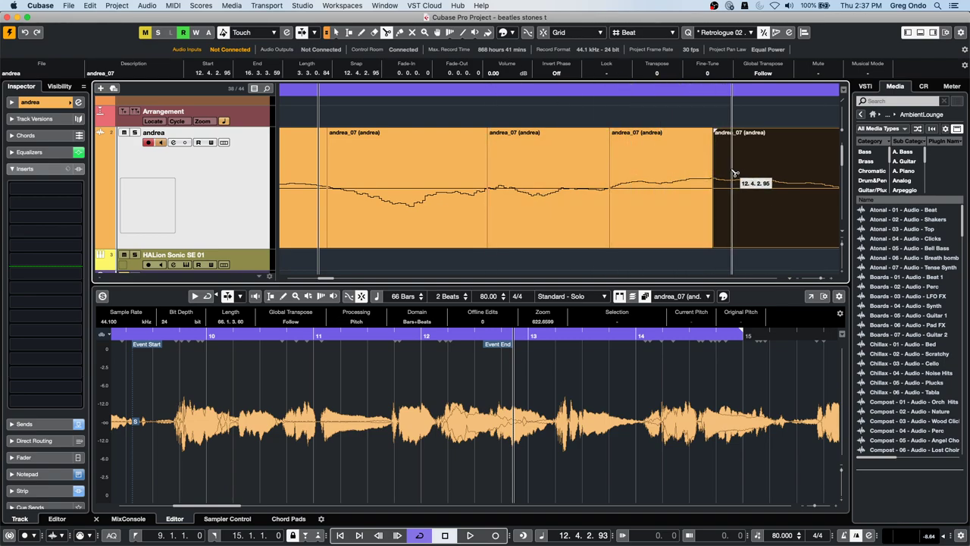
pyautogui.rightClick(802, 211)
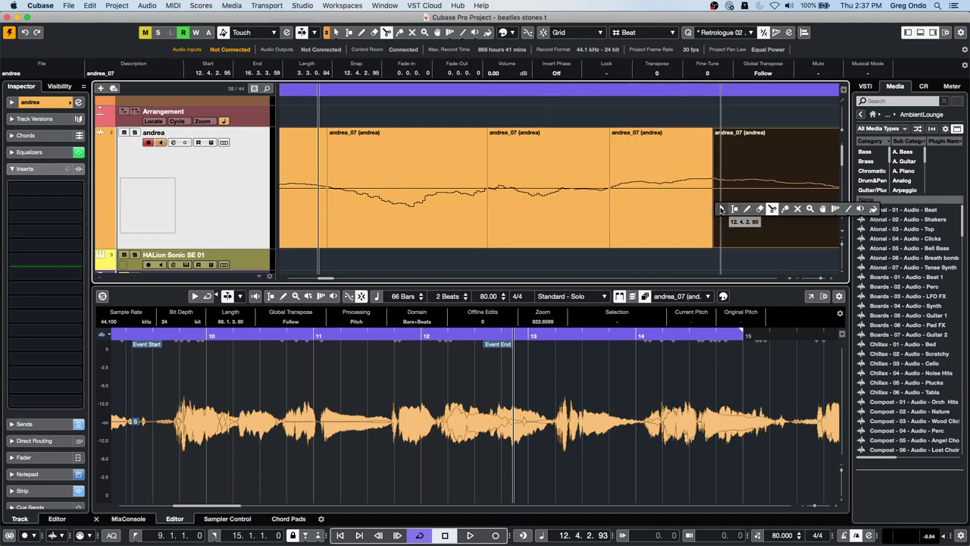
pyautogui.click(732, 211)
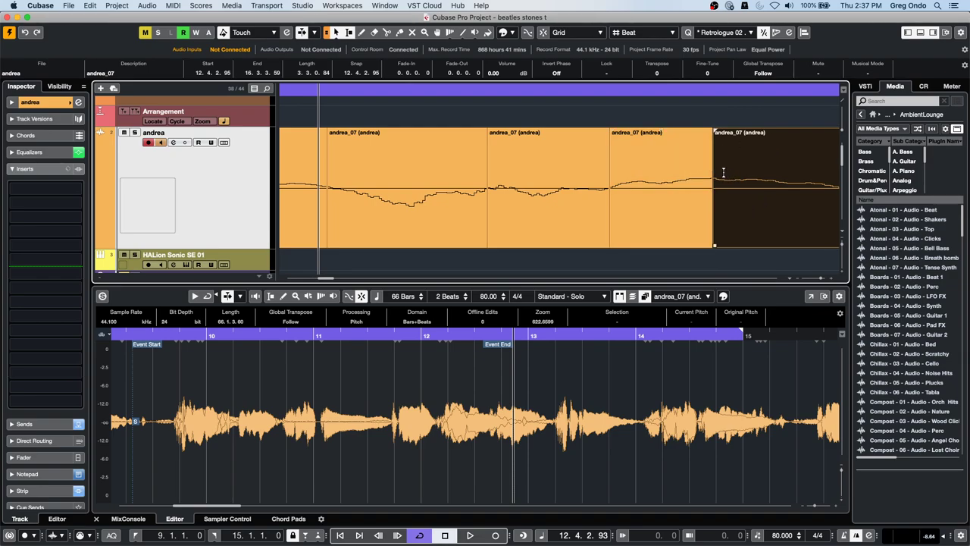
# - Turn on both Snap to Zero Crossing and grid Snap for the project
pyautogui.press('g')
pyautogui.press('g')
pyautogui.press('g')
pyautogui.press('g')
pyautogui.press('g')
pyautogui.press('g')
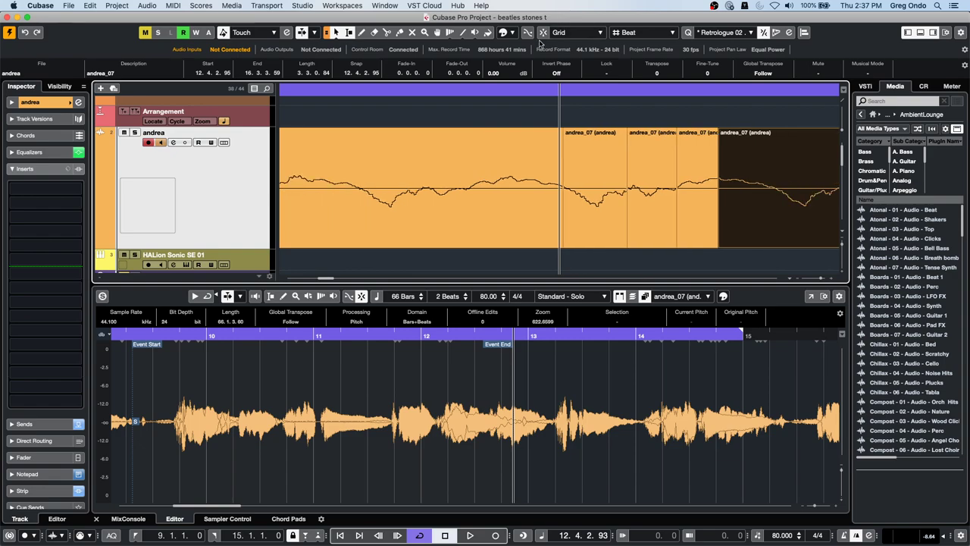
pyautogui.press('g')
pyautogui.press('g')
pyautogui.click(528, 32)
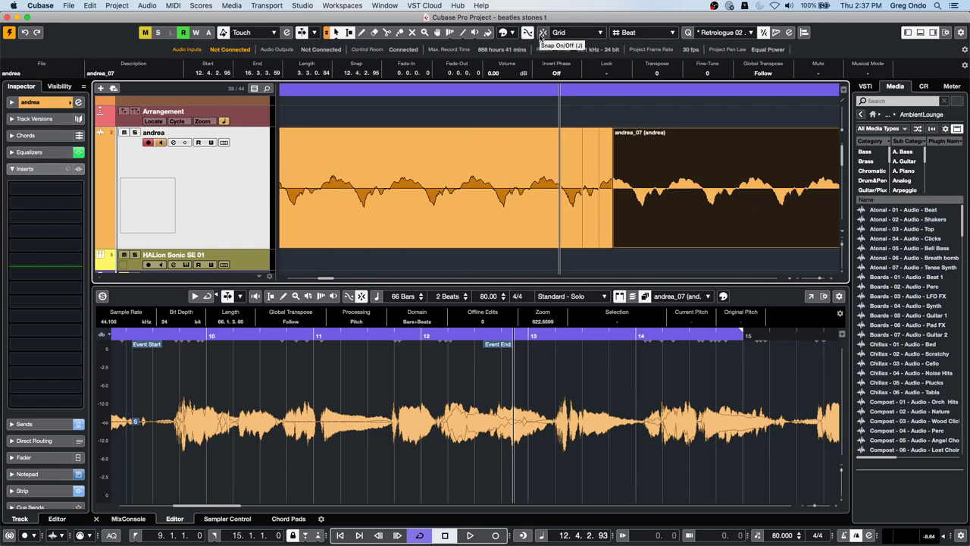
pyautogui.click(542, 33)
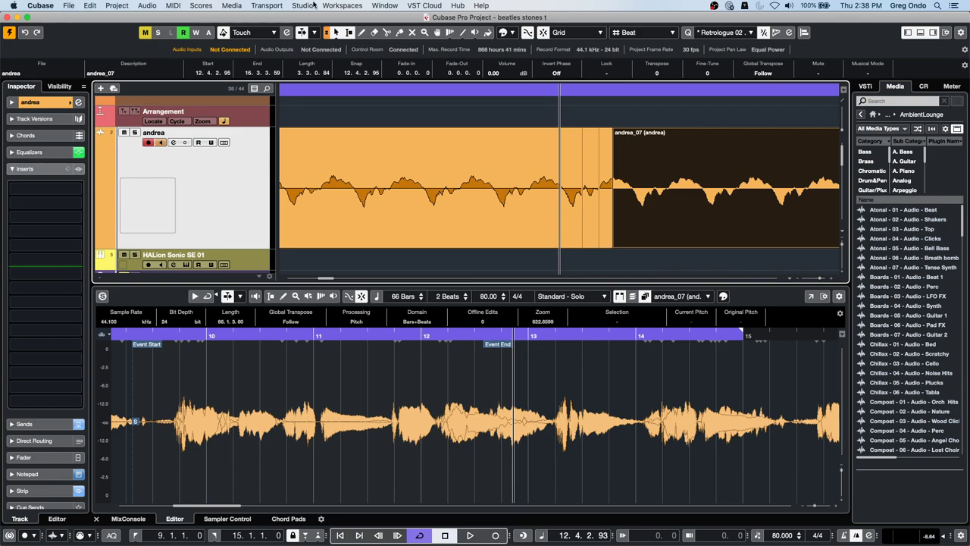
# - Select the range from 47.3.1.0 to 60.1.1.0 on the andrea track with the combined selection tool
pyautogui.click(365, 92)
pyautogui.press('h')
pyautogui.press('h')
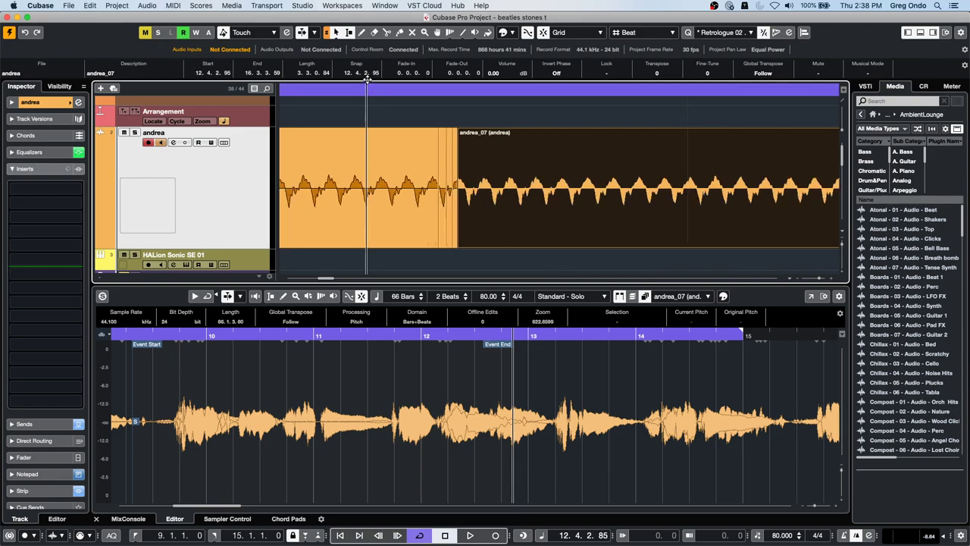
pyautogui.press('g')
pyautogui.press('g')
pyautogui.press('g')
pyautogui.press('g')
pyautogui.press('g')
pyautogui.press('g')
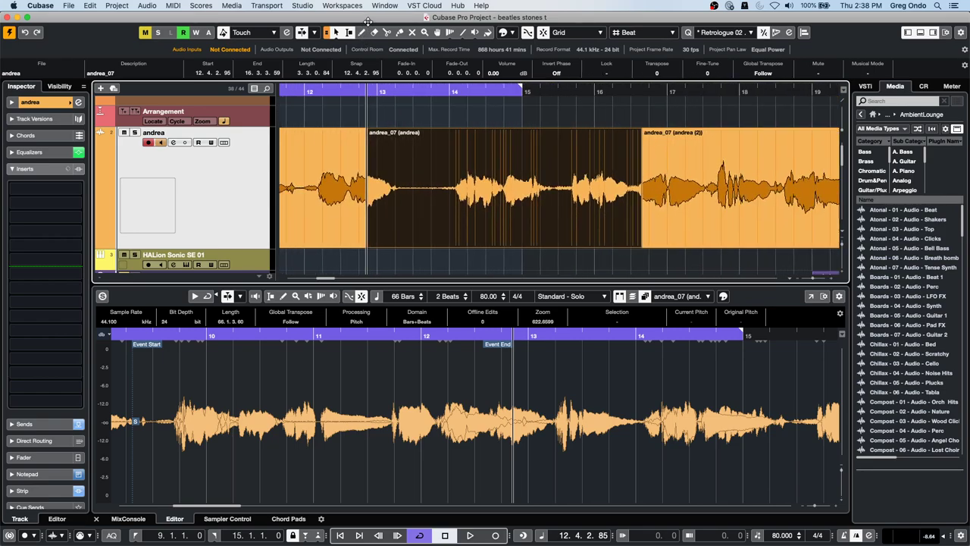
pyautogui.press('g')
pyautogui.press('g')
pyautogui.press('g')
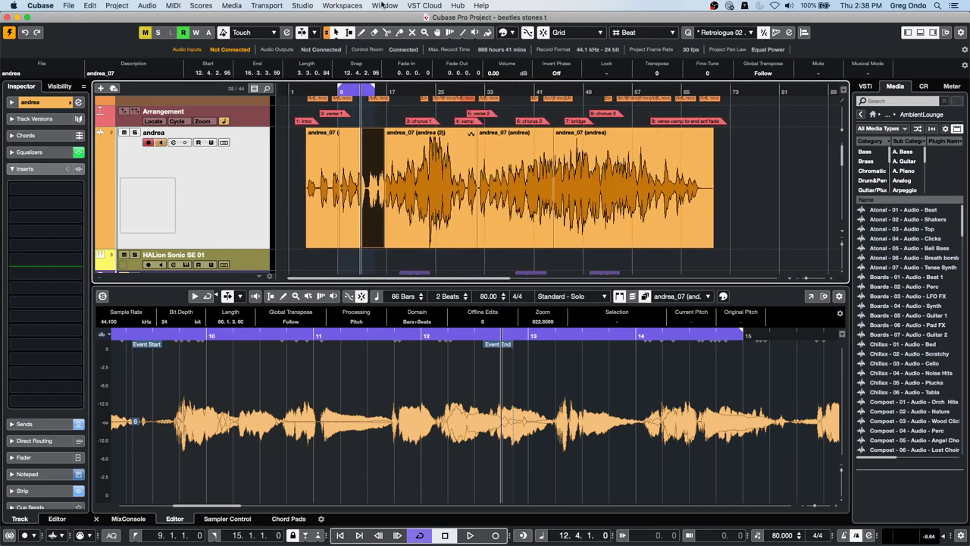
pyautogui.click(689, 137)
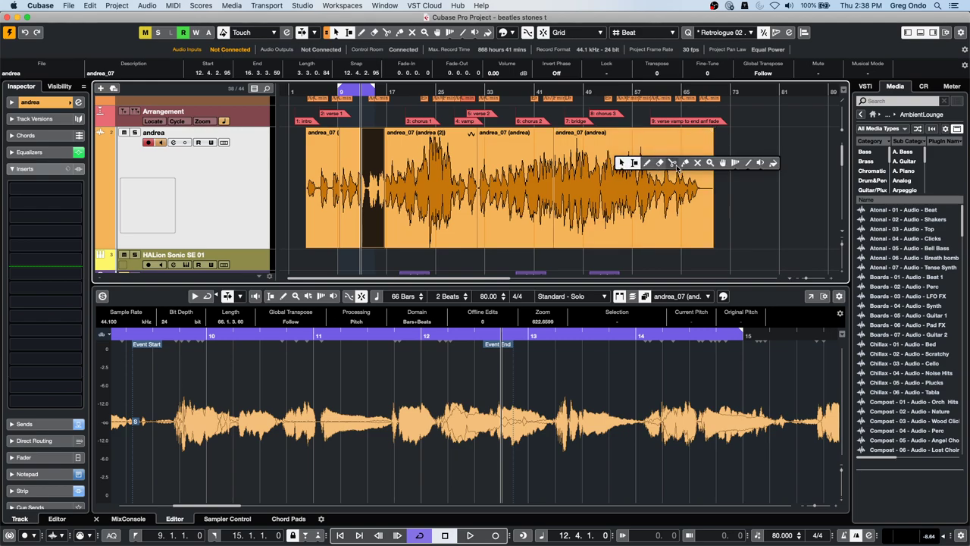
pyautogui.press('c')
pyautogui.rightClick(613, 171)
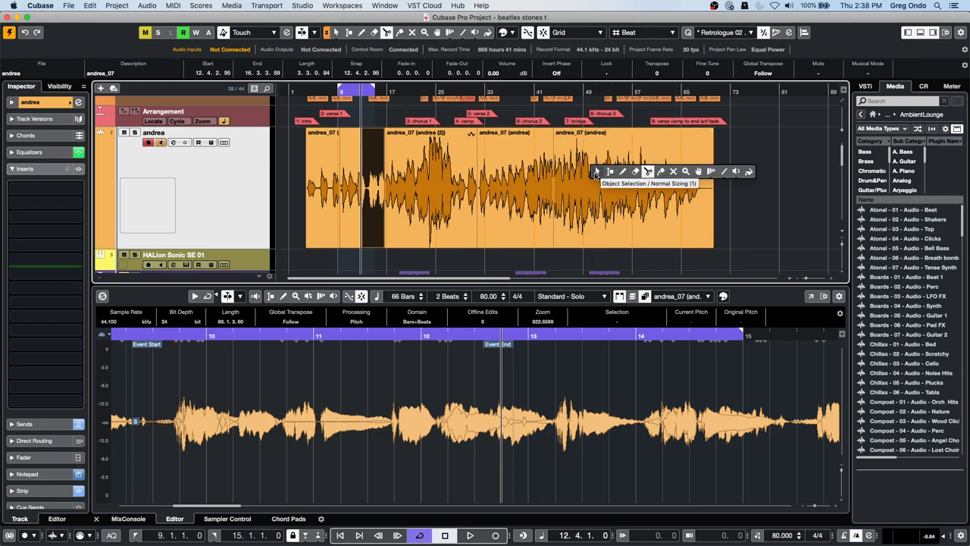
pyautogui.click(597, 171)
pyautogui.moveTo(574, 174); pyautogui.dragTo(650, 180)
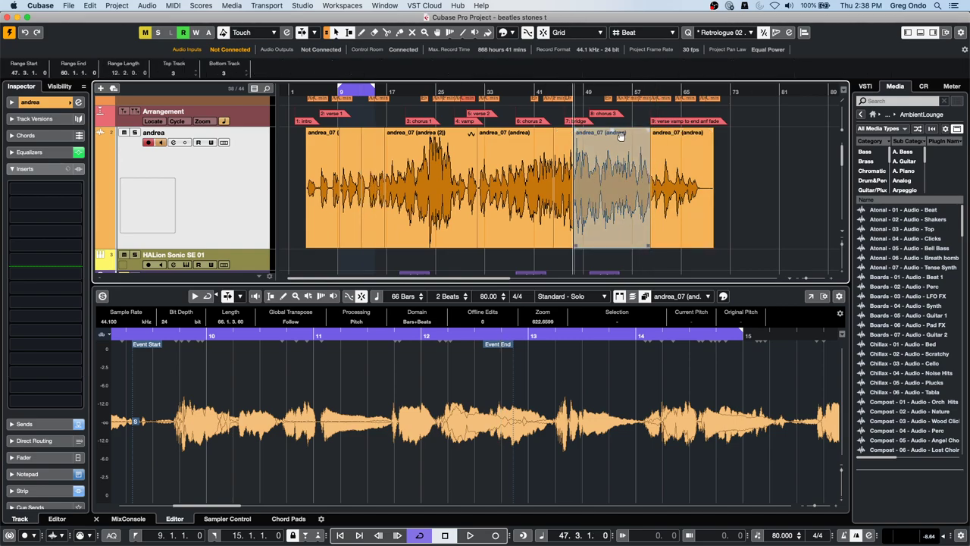
# - Add a fade-out of about five bars to the andrea event starting at 47.3.1.0, keep Normal Sizing, and shorten its end to 58.3.4.119
pyautogui.moveTo(646, 132); pyautogui.dragTo(617, 133)
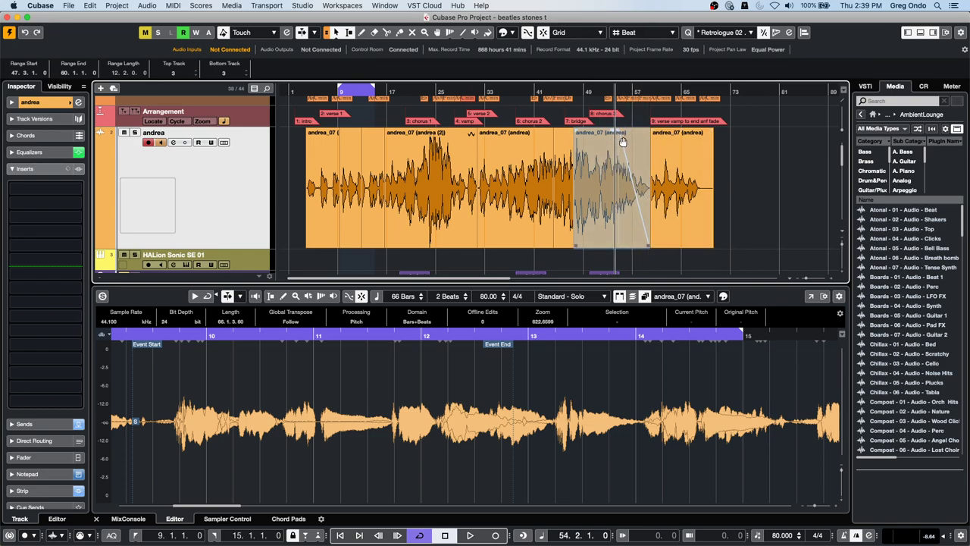
pyautogui.click(336, 32)
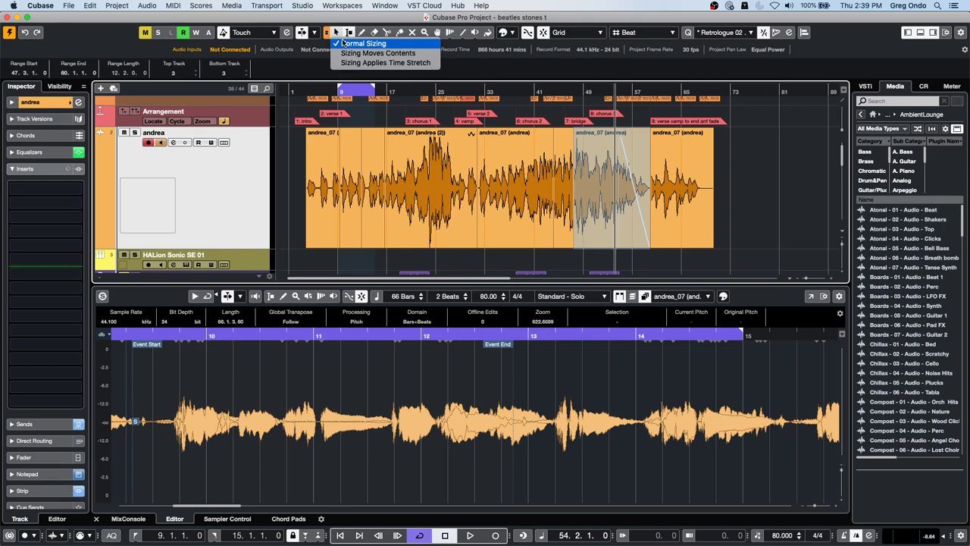
pyautogui.click(342, 43)
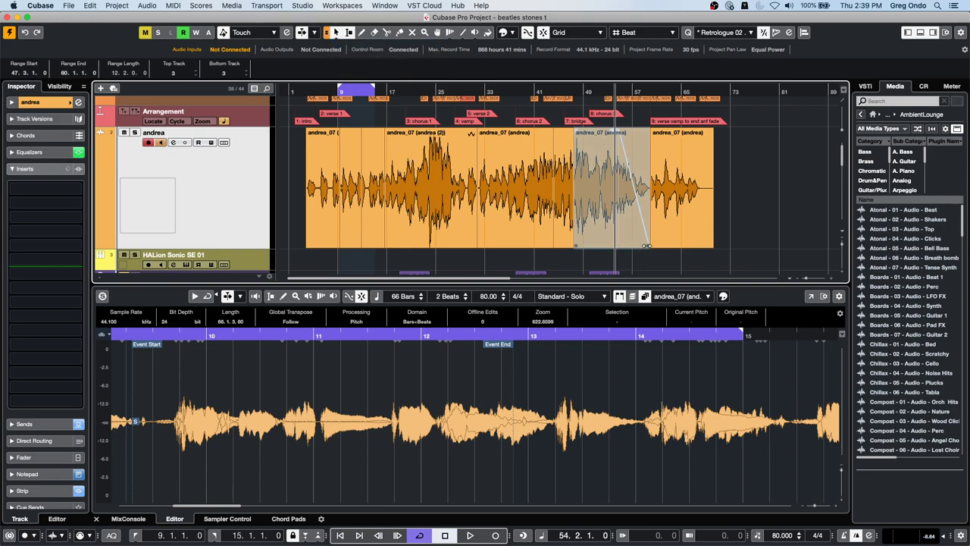
pyautogui.moveTo(647, 246)
pyautogui.mouseDown()
pyautogui.moveTo(616, 247)
pyautogui.moveTo(643, 247)
pyautogui.mouseUp()
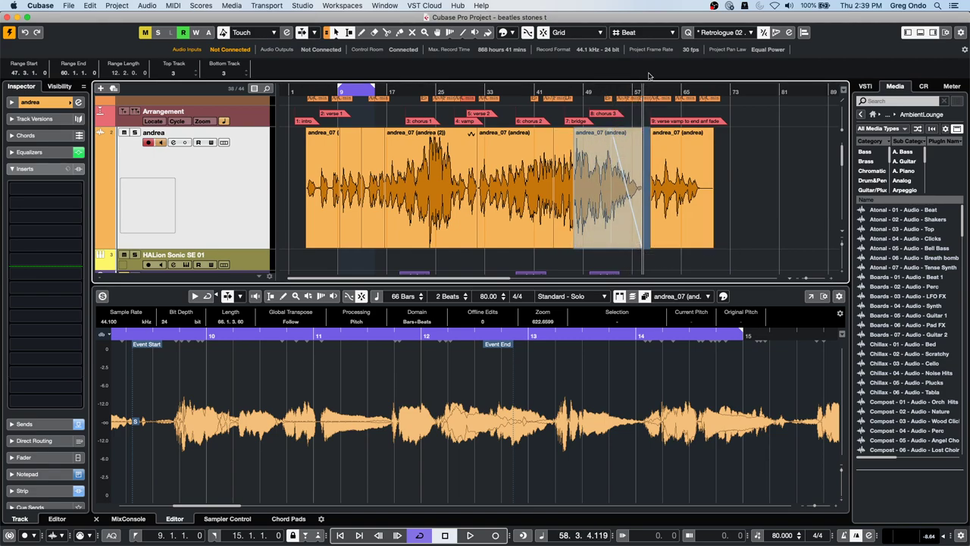
# - Resize the end of the faded andrea event to 60.1.1.0, 59.4.1.0 and finally 55.2.4.119, repositioning the cursor between adjustments, and select the event
pyautogui.moveTo(621, 92); pyautogui.dragTo(614, 95)
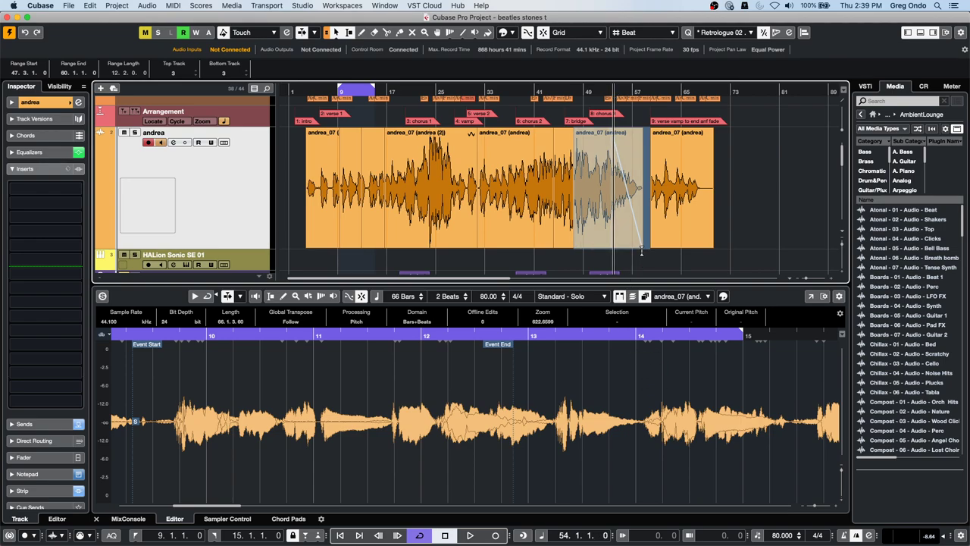
pyautogui.moveTo(640, 247)
pyautogui.mouseDown()
pyautogui.moveTo(606, 247)
pyautogui.moveTo(648, 251)
pyautogui.moveTo(629, 245)
pyautogui.moveTo(650, 236)
pyautogui.mouseUp()
pyautogui.click(621, 91)
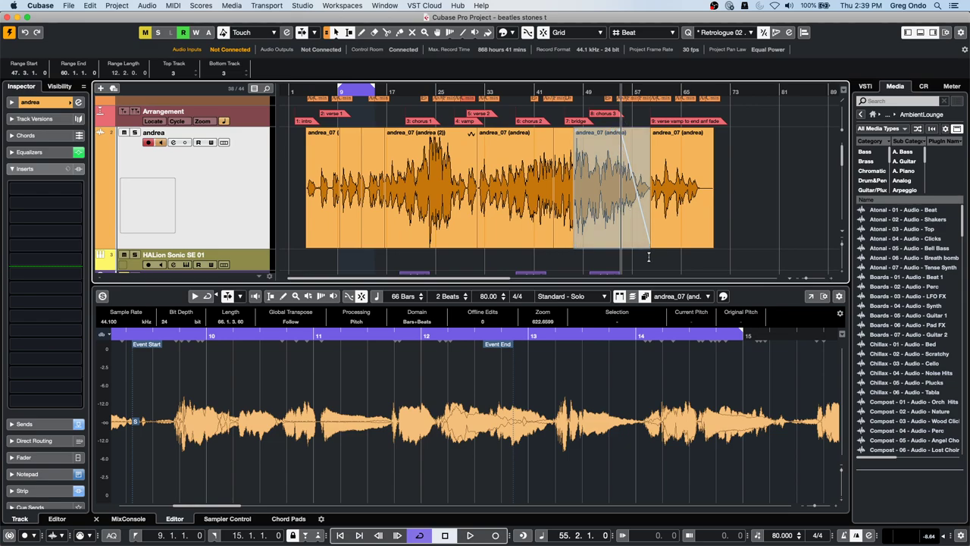
pyautogui.moveTo(650, 247); pyautogui.dragTo(645, 244)
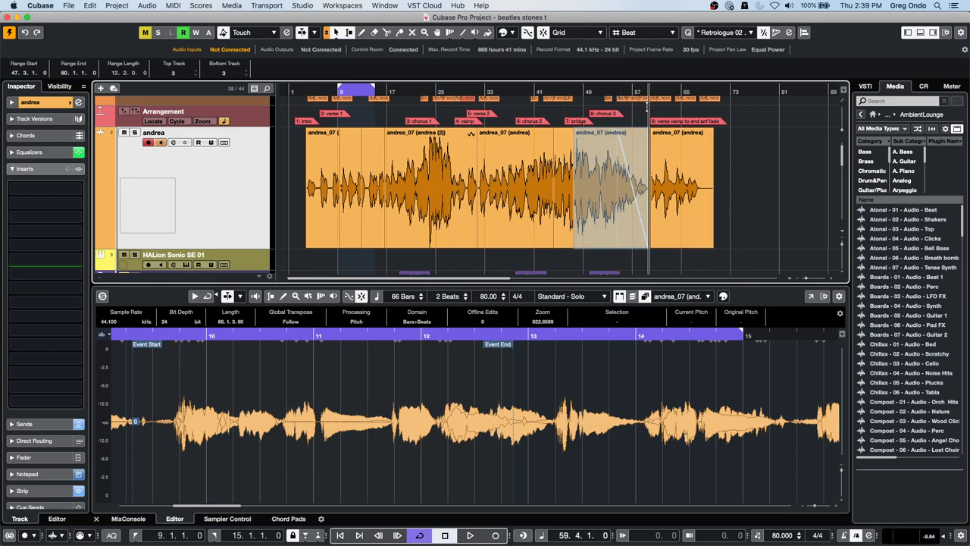
pyautogui.click(618, 93)
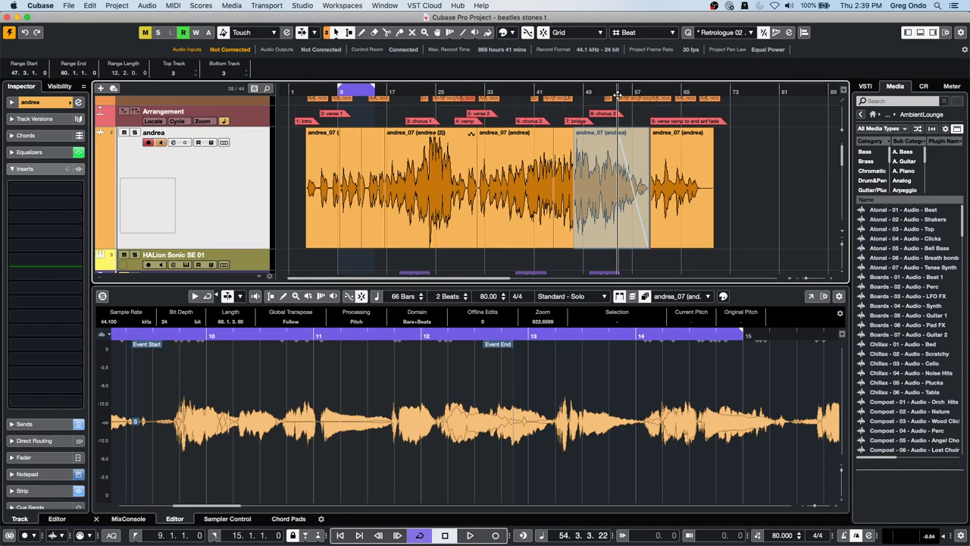
pyautogui.moveTo(648, 246); pyautogui.dragTo(620, 247)
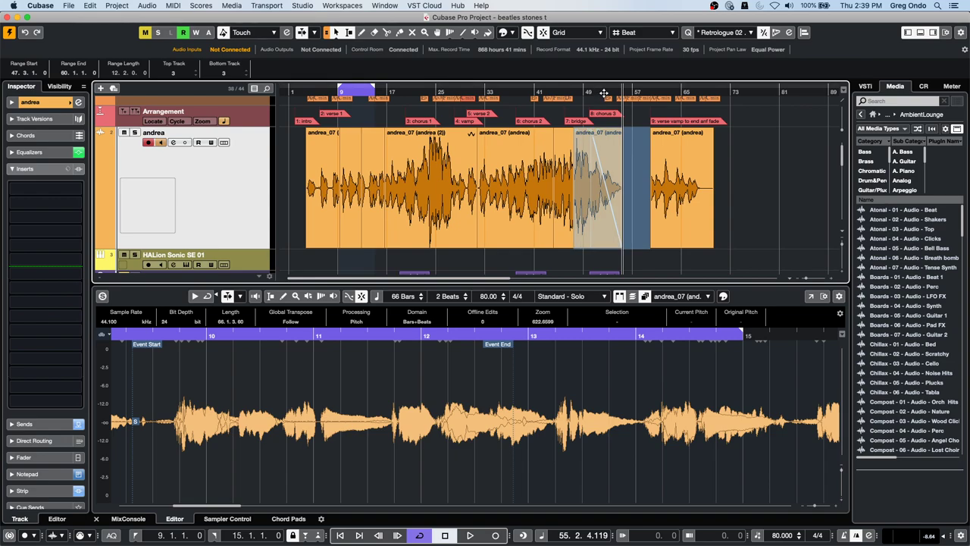
pyautogui.click(606, 93)
pyautogui.click(606, 93)
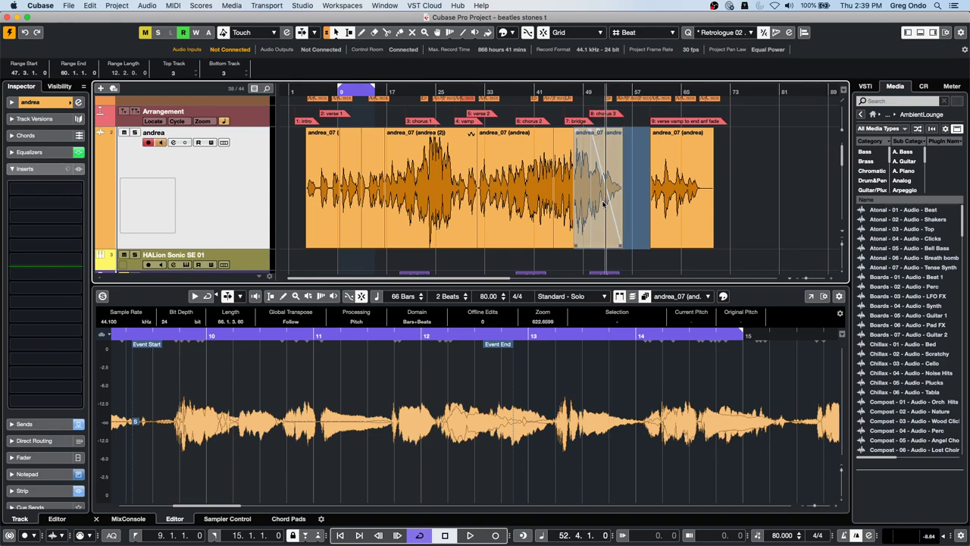
pyautogui.click(603, 226)
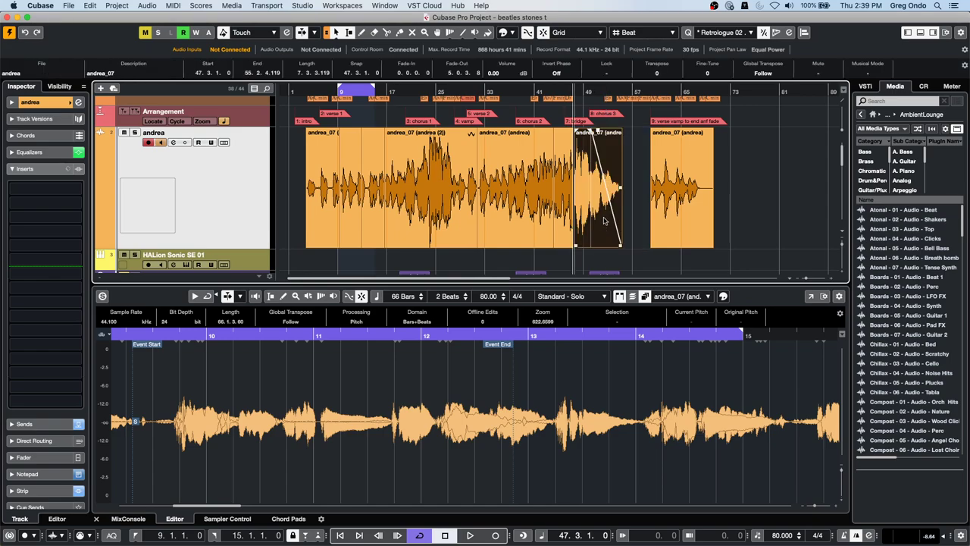
# - Select the range from 50.2.1.0 to 55.4.1.0 across the faded section of the andrea event
pyautogui.moveTo(609, 83); pyautogui.dragTo(608, 89)
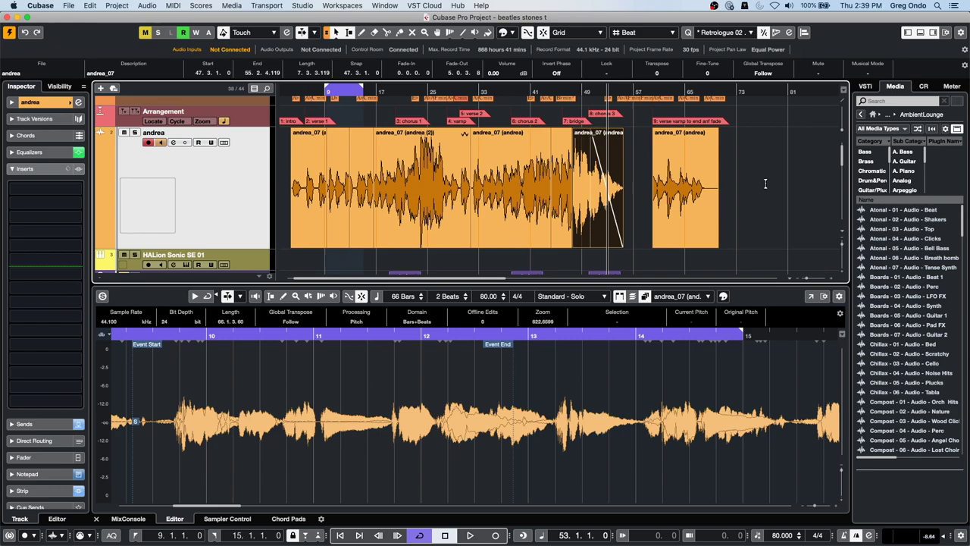
pyautogui.click(682, 173)
pyautogui.moveTo(683, 173); pyautogui.dragTo(710, 166)
pyautogui.click(522, 190)
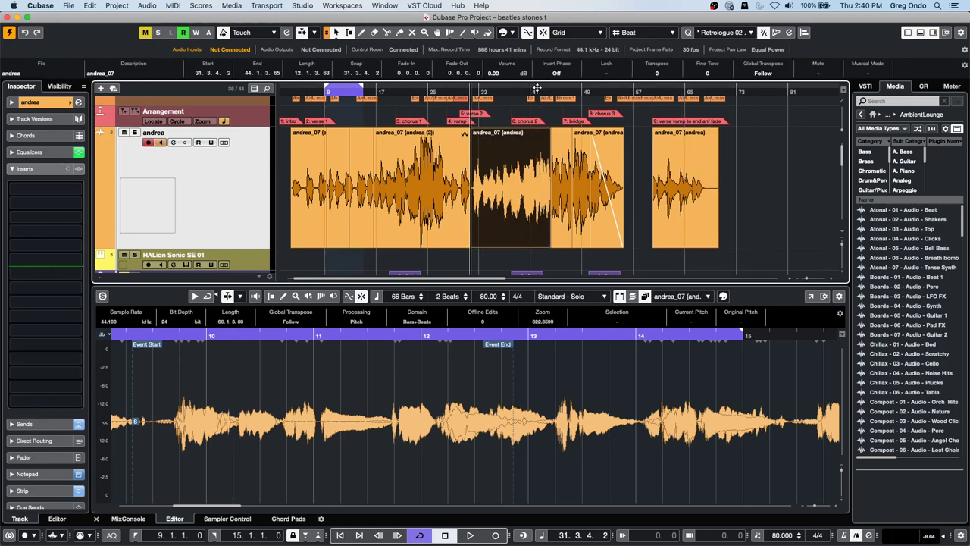
pyautogui.click(533, 90)
pyautogui.click(589, 184)
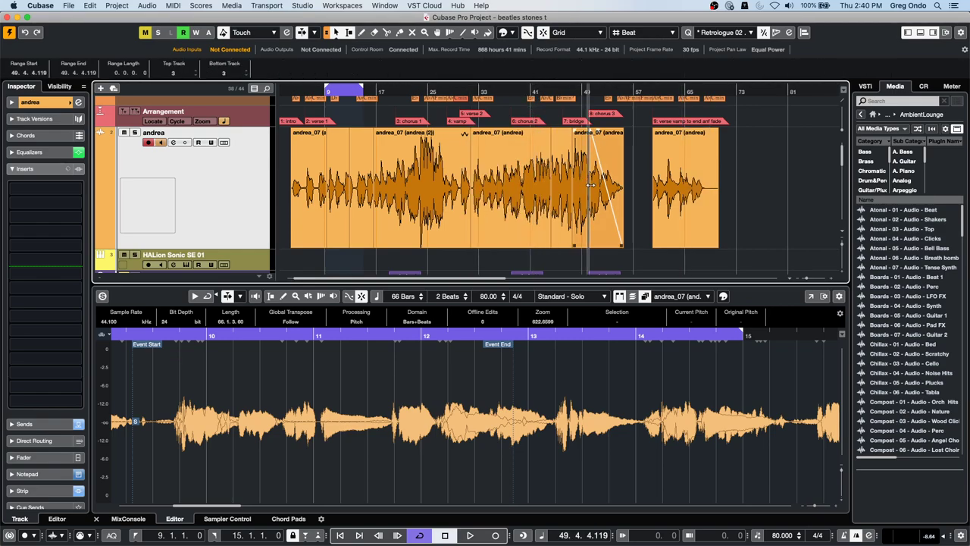
pyautogui.moveTo(590, 167); pyautogui.dragTo(622, 167)
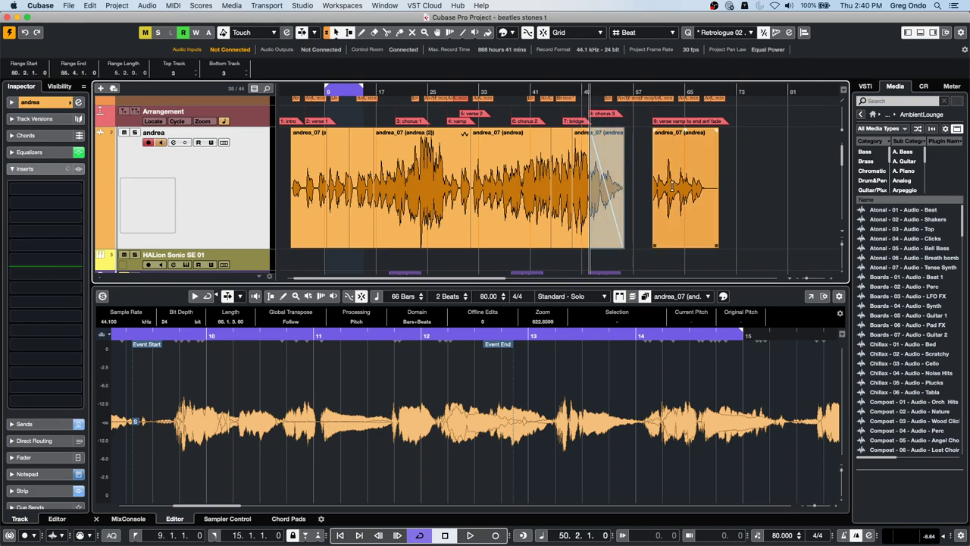
# - Adjust andrea event fades to the ranges 31.3.4.117–36.2.4.115 and 62.4.1.0–67.2.4.119
pyautogui.moveTo(500, 165); pyautogui.dragTo(471, 171)
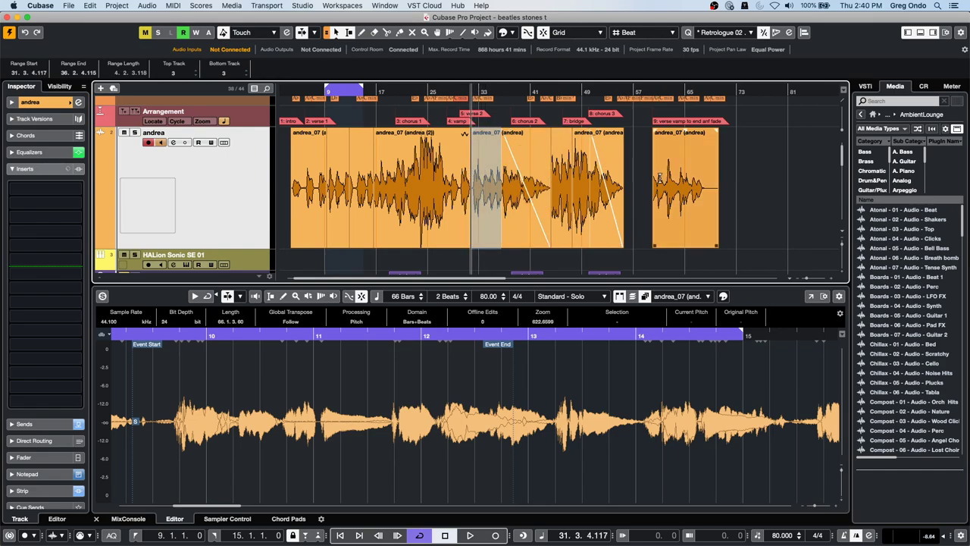
pyautogui.moveTo(671, 176); pyautogui.dragTo(698, 183)
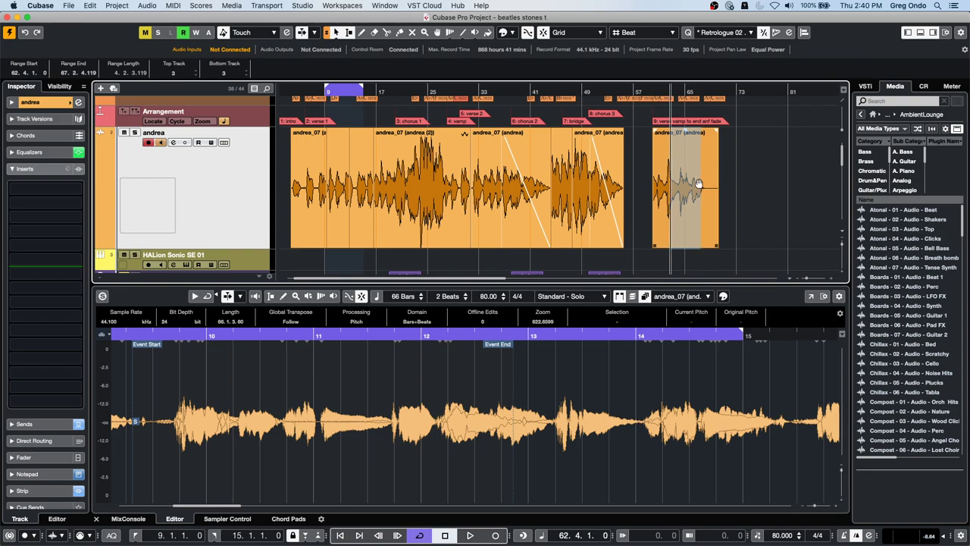
pyautogui.press('a')
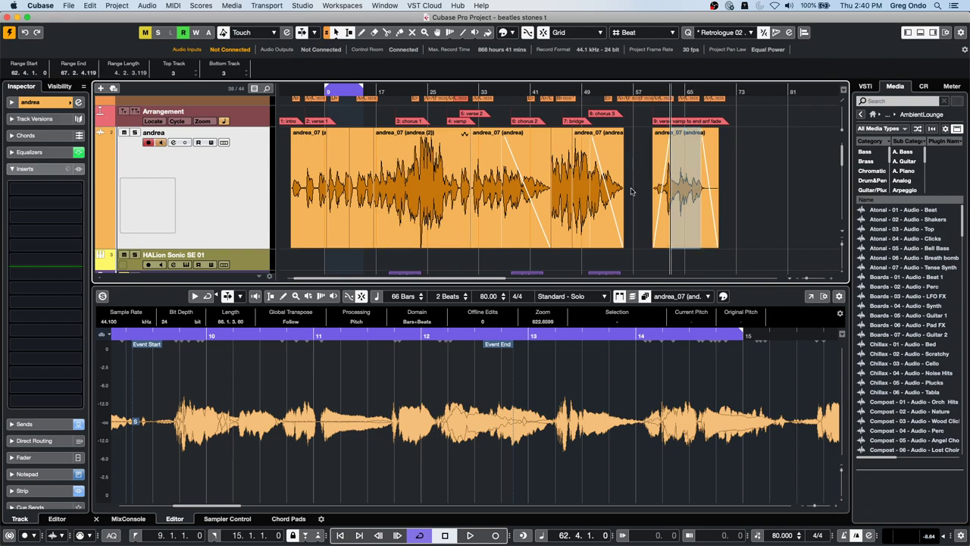
# - Move the shortened andrea event with the fade-out so it starts at 48.1.1.0
pyautogui.click(604, 160)
pyautogui.moveTo(619, 243)
pyautogui.mouseDown()
pyautogui.moveTo(636, 241)
pyautogui.moveTo(625, 241)
pyautogui.moveTo(628, 227)
pyautogui.mouseUp()
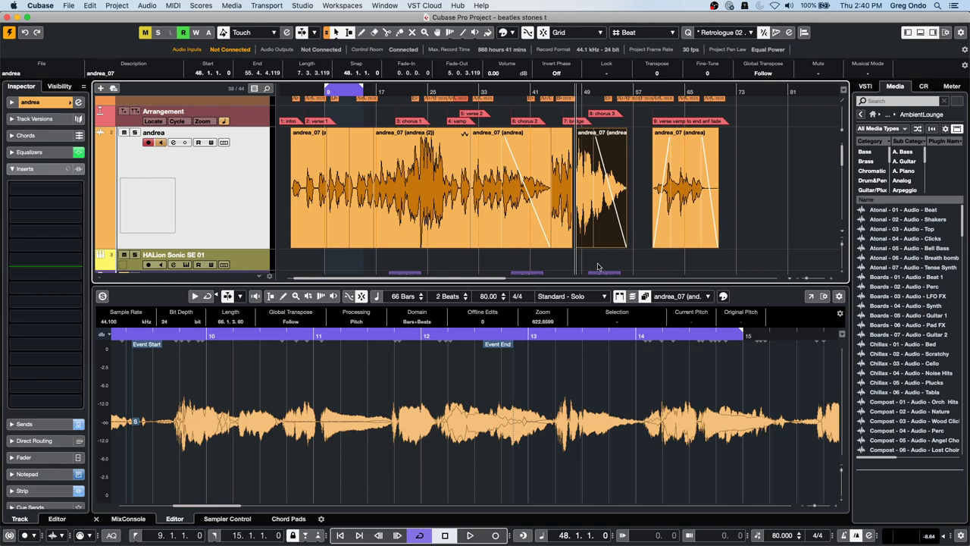
# - Undo the event move, the range-based fades, the end resizes and the original fade-out on the andrea track
pyautogui.press('super+z')
pyautogui.press('super+z')
pyautogui.press('super+z')
pyautogui.press('super+z')
pyautogui.press('super+z')
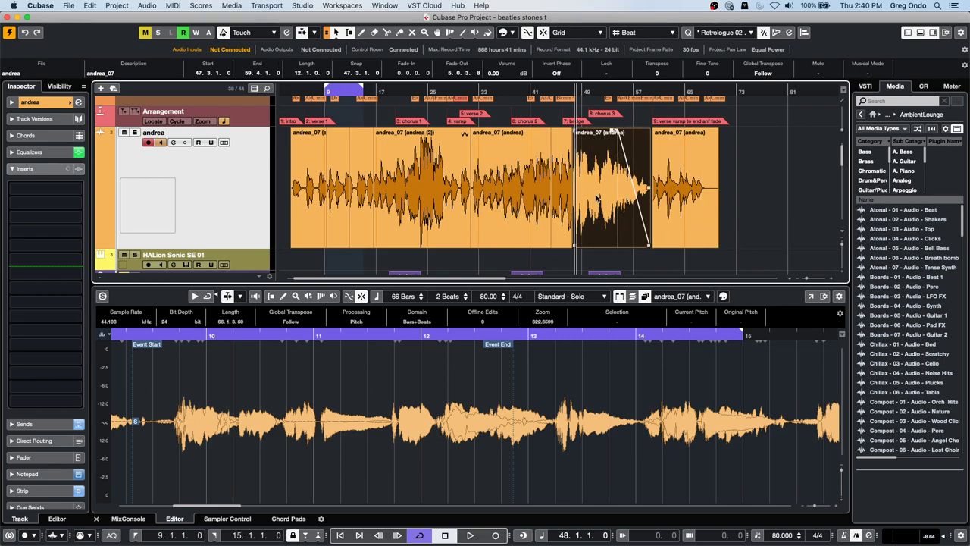
pyautogui.press('super+z')
pyautogui.press('super+z')
pyautogui.press('super+z')
pyautogui.press('super+z')
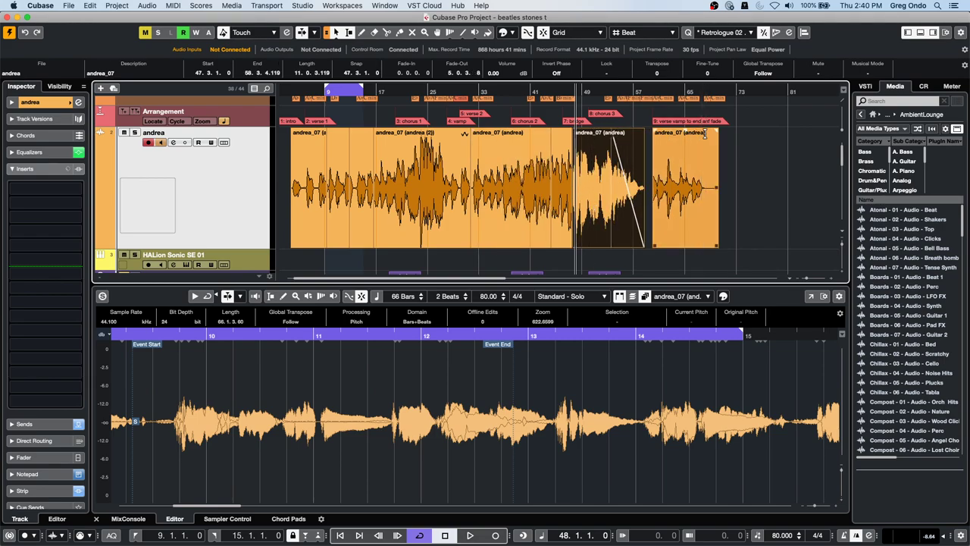
pyautogui.press('super+z')
pyautogui.click(702, 152)
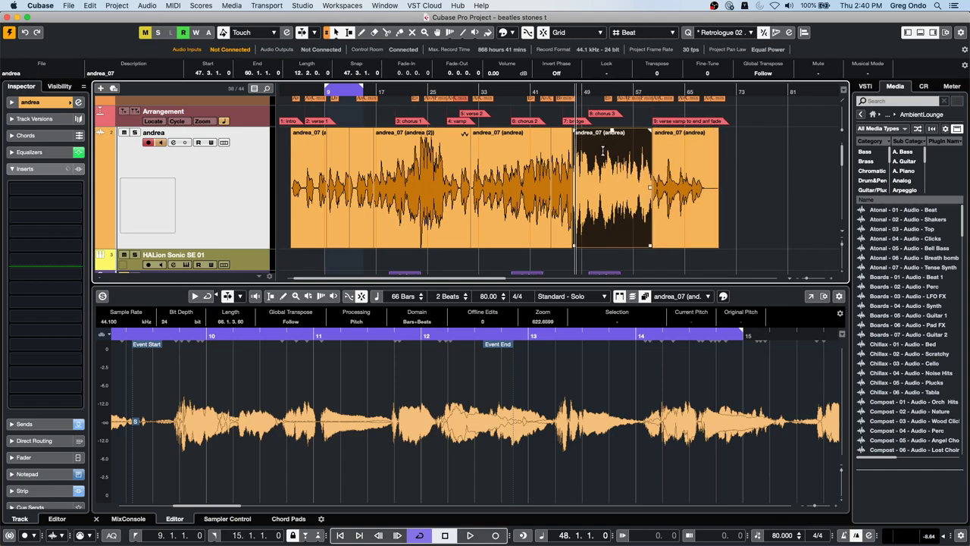
# - Apply an offline Fade Out to the lead vocal from 55.4.1 to 60.2.1, creating a new version of the audio
pyautogui.moveTo(604, 148); pyautogui.dragTo(654, 169)
pyautogui.click(635, 190)
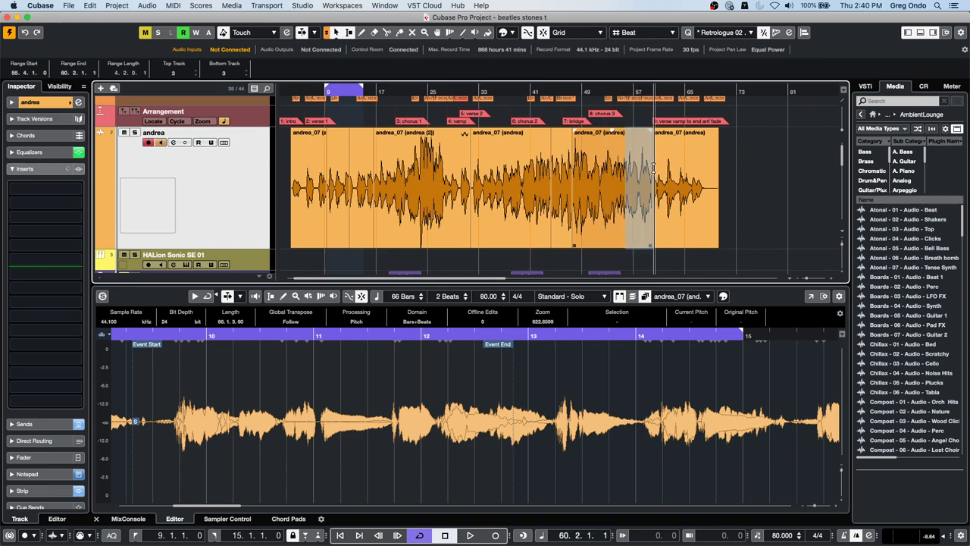
pyautogui.click(201, 6)
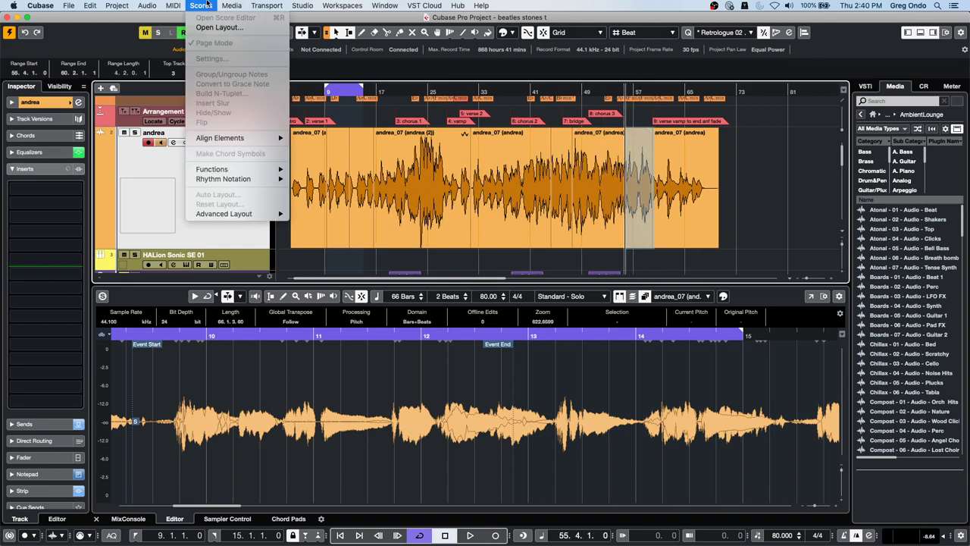
pyautogui.moveTo(168, 4)
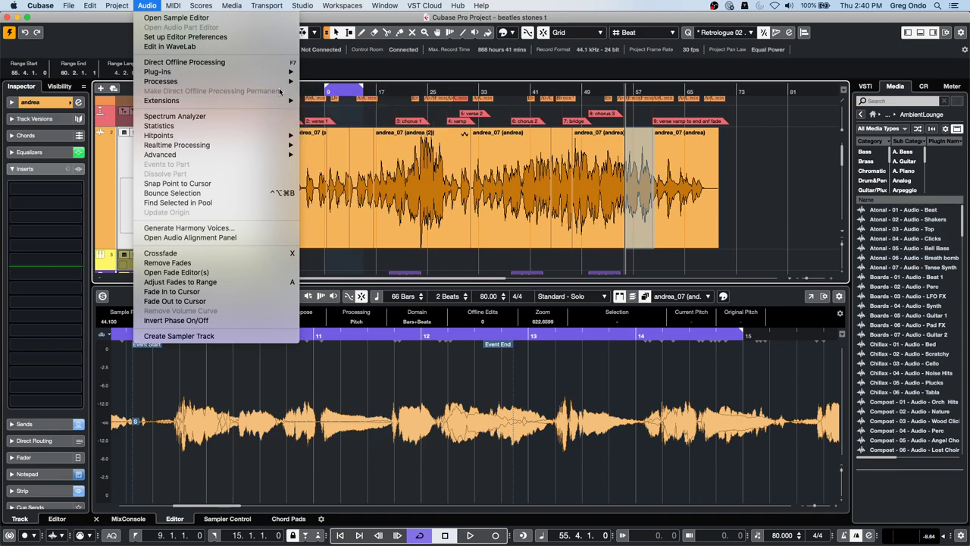
pyautogui.moveTo(281, 83)
pyautogui.click(324, 100)
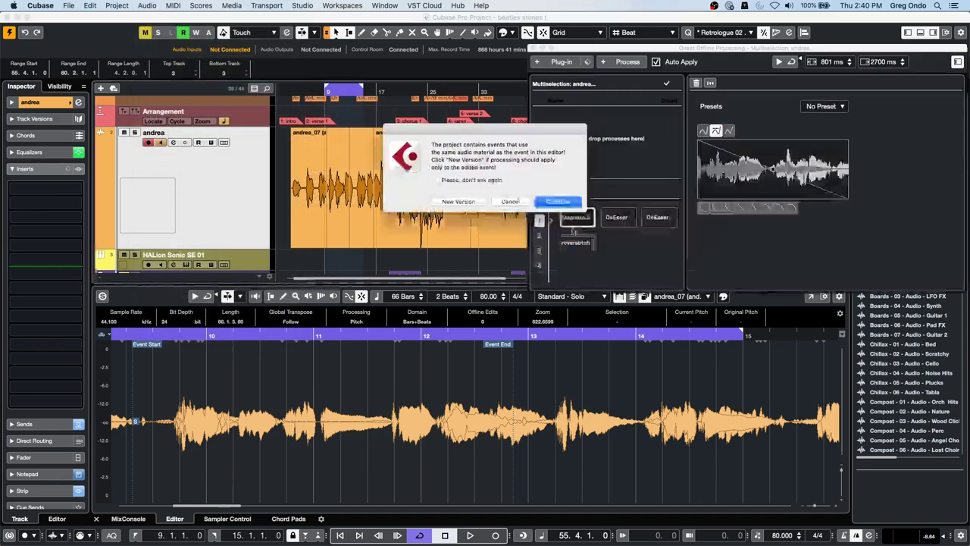
pyautogui.click(471, 201)
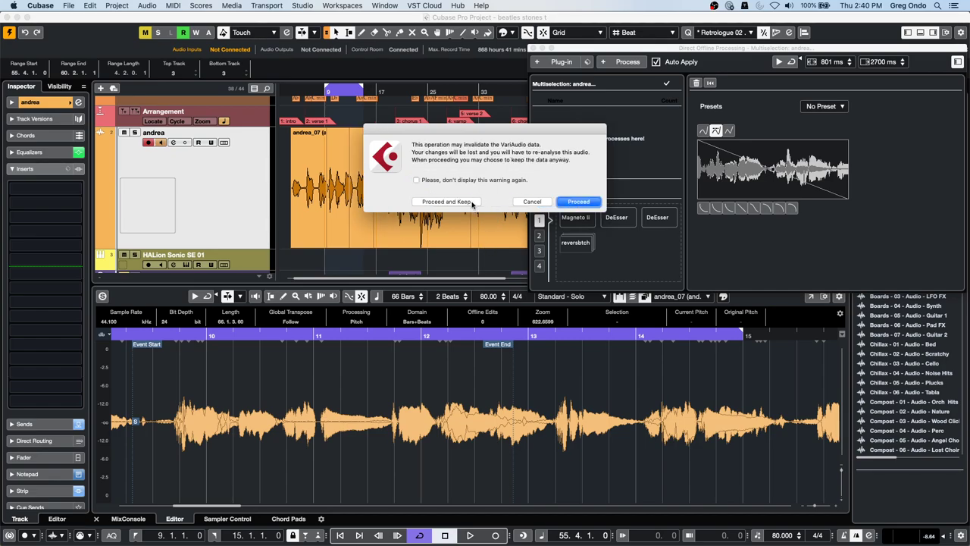
pyautogui.click(580, 201)
pyautogui.click(572, 203)
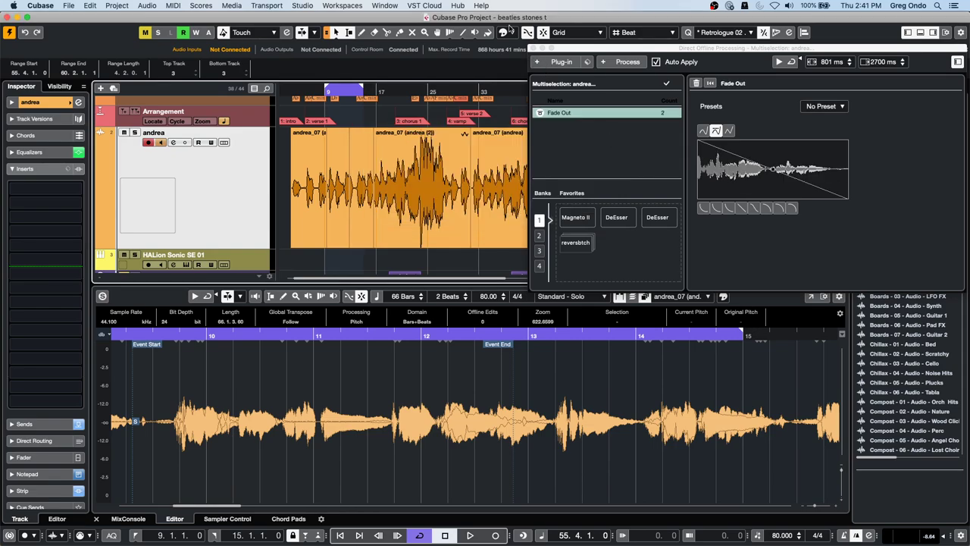
pyautogui.click(534, 48)
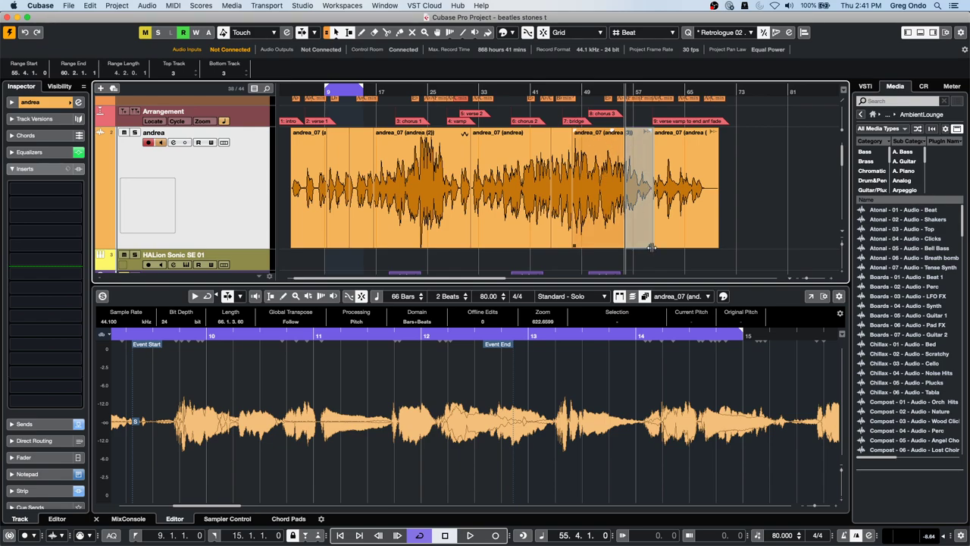
# - Shorten the chorus 3 vocal event to end at 56.4.4.119 and add a fade-out of about four bars
pyautogui.moveTo(651, 246); pyautogui.dragTo(631, 249)
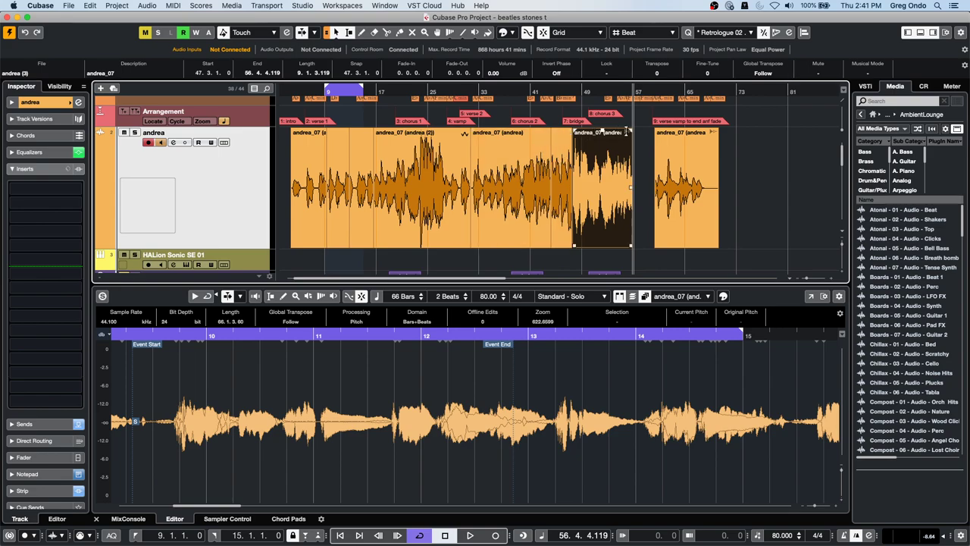
pyautogui.moveTo(628, 132); pyautogui.dragTo(603, 132)
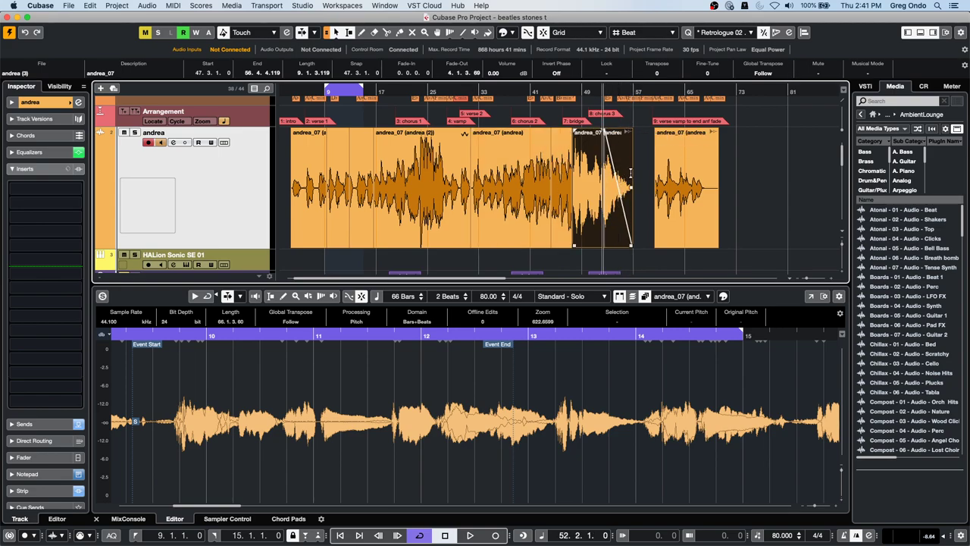
# - Undo the fades, the trim and the event splits at the end of the lead vocal track
pyautogui.click(663, 194)
pyautogui.press('super+z')
pyautogui.press('super+z')
pyautogui.press('super+z')
pyautogui.press('super+z')
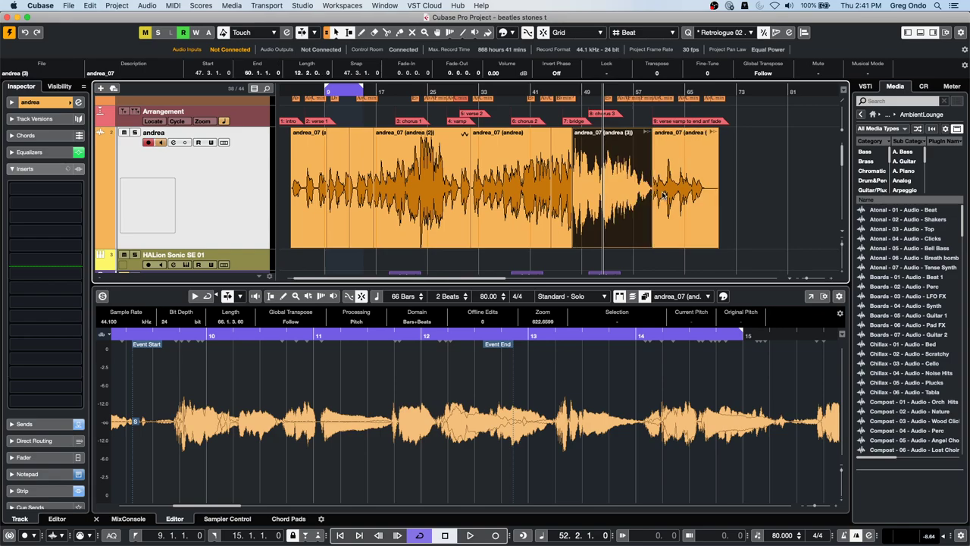
pyautogui.press('super+shift+z')
pyautogui.press('super+z')
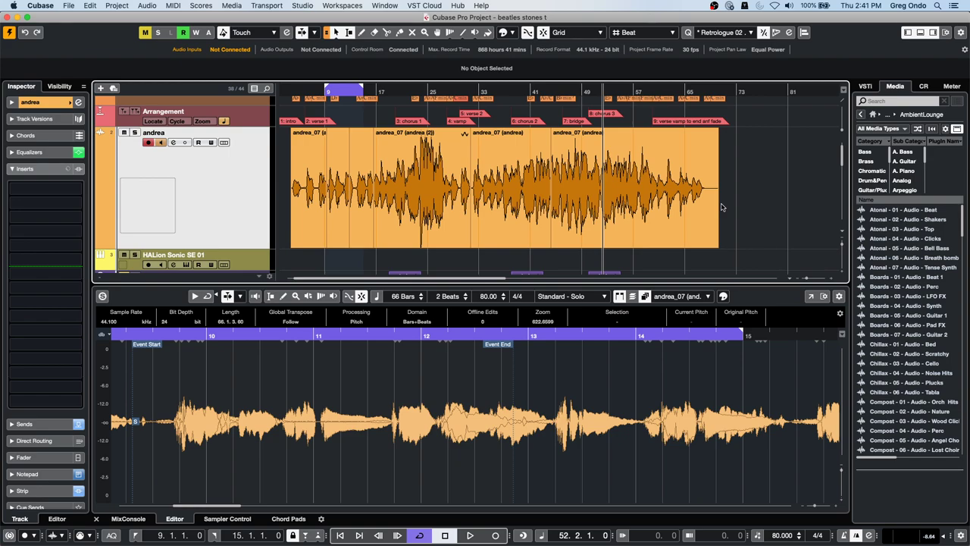
pyautogui.press('super+shift+z')
pyautogui.press('super+z')
pyautogui.press('super+shift+z')
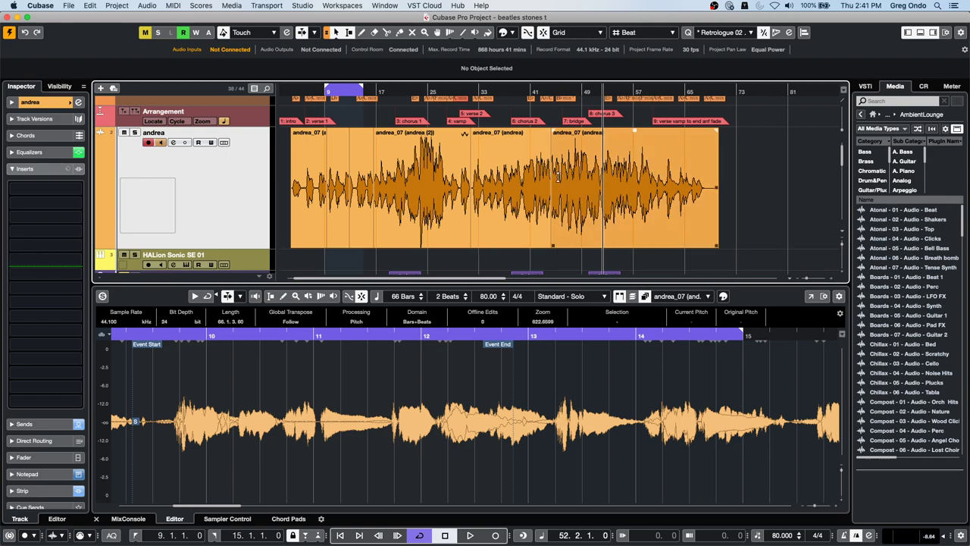
pyautogui.press('super+z')
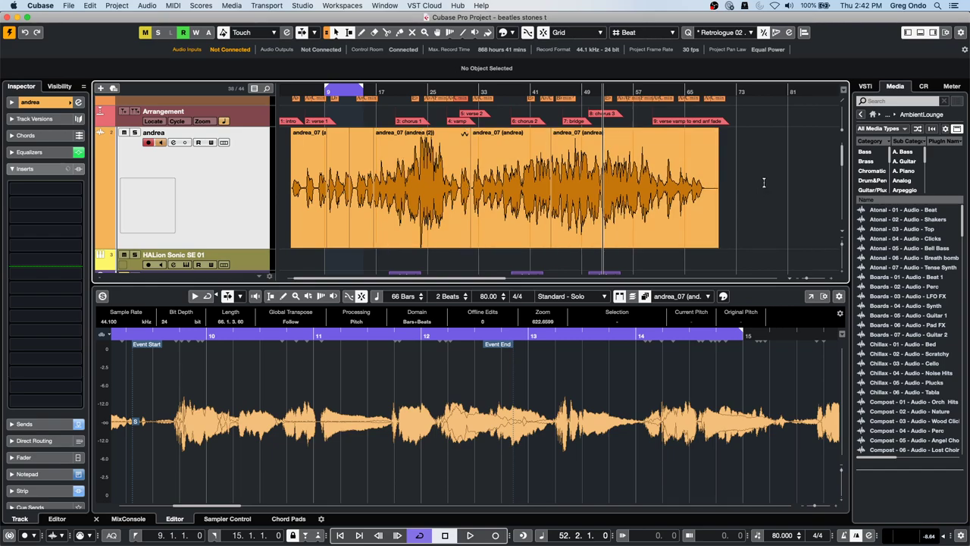
# - Solo the lead vocal track and audition it from about bar 61
pyautogui.click(657, 168)
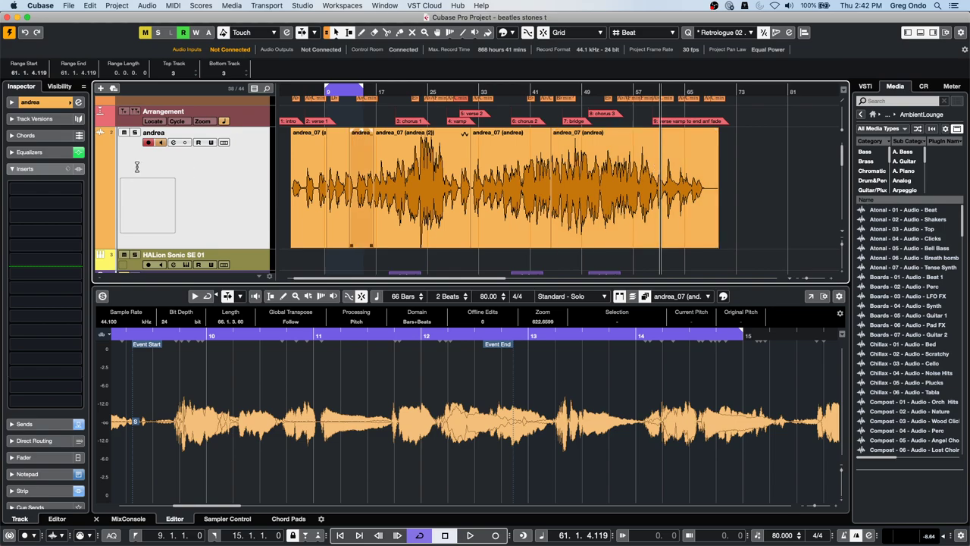
pyautogui.click(133, 132)
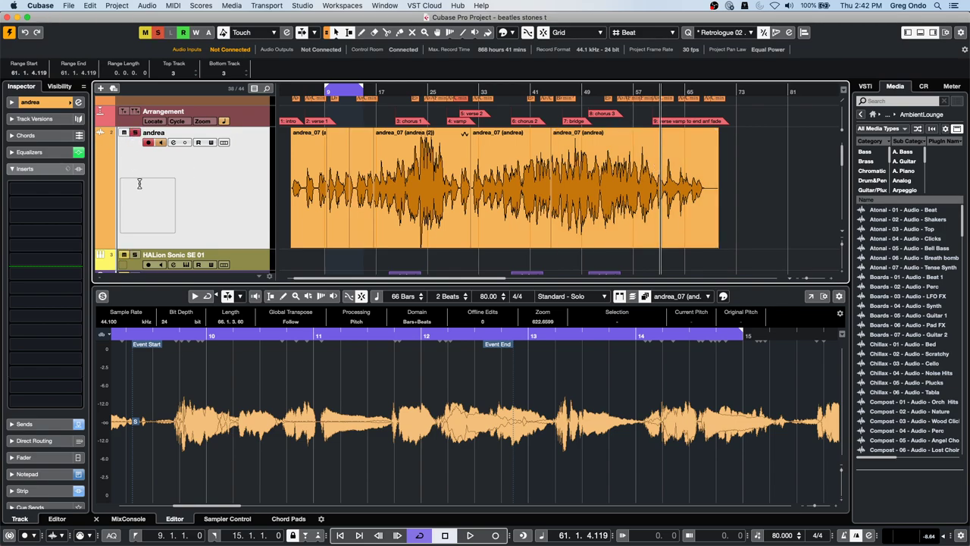
pyautogui.press('space')
pyautogui.press('space')
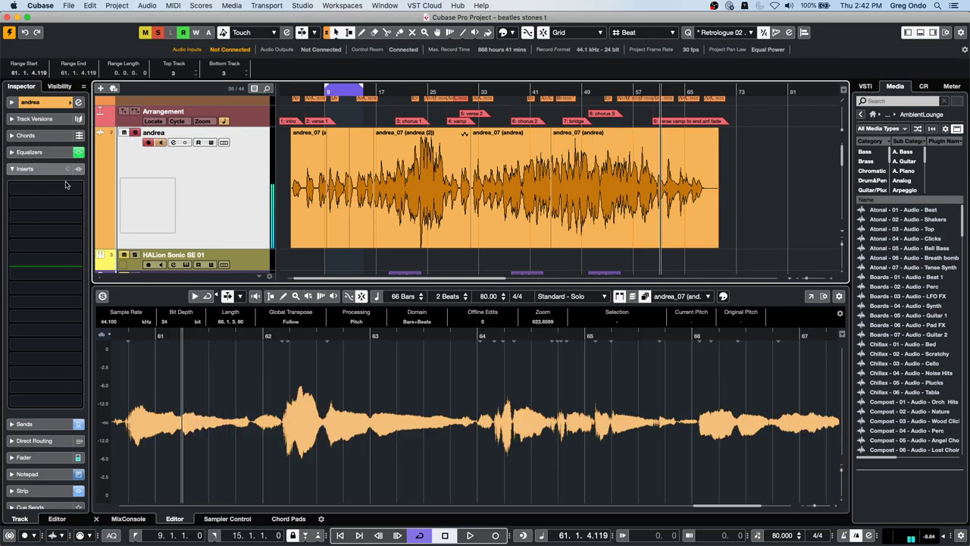
# - Insert Bitcrusher in the vocal's first insert slot and audition it with the Sample Divider set to 4
pyautogui.click(77, 186)
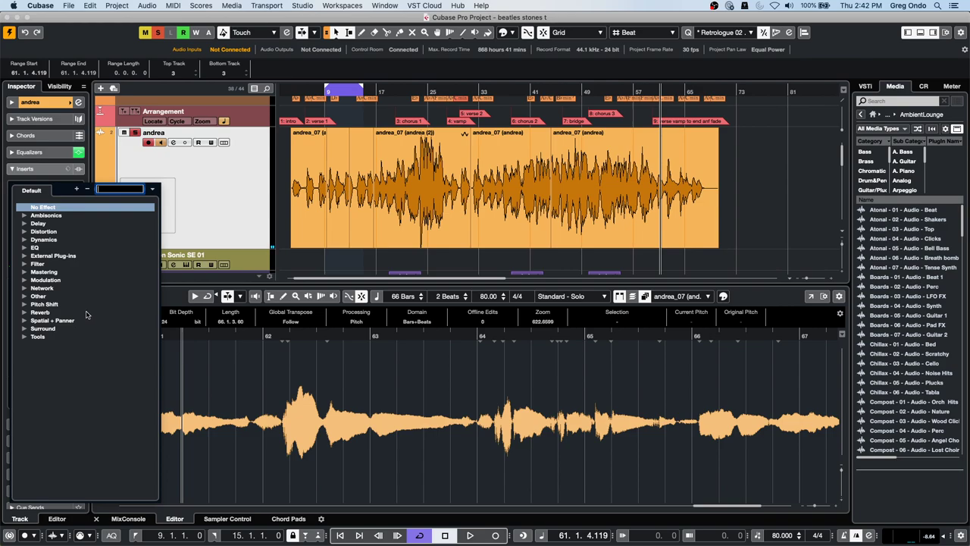
pyautogui.click(24, 231)
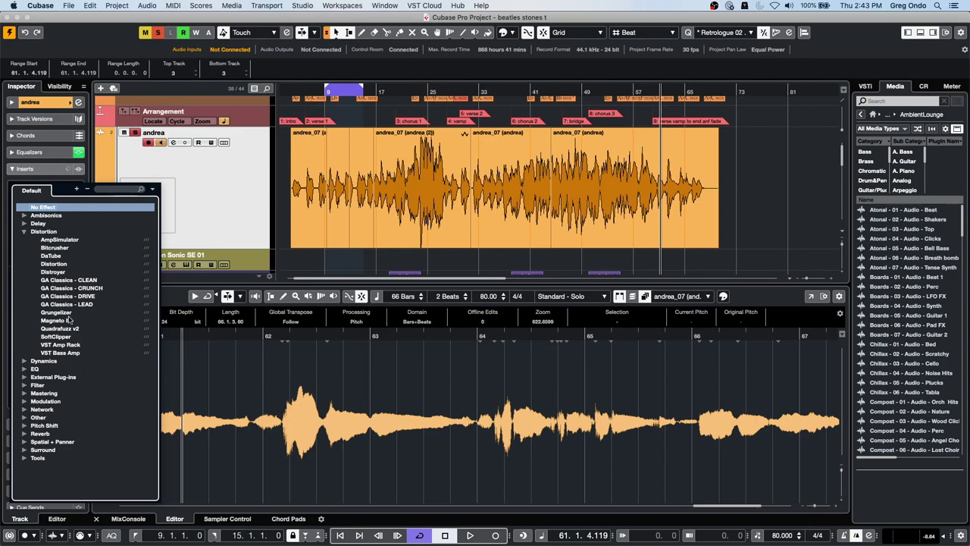
pyautogui.click(54, 254)
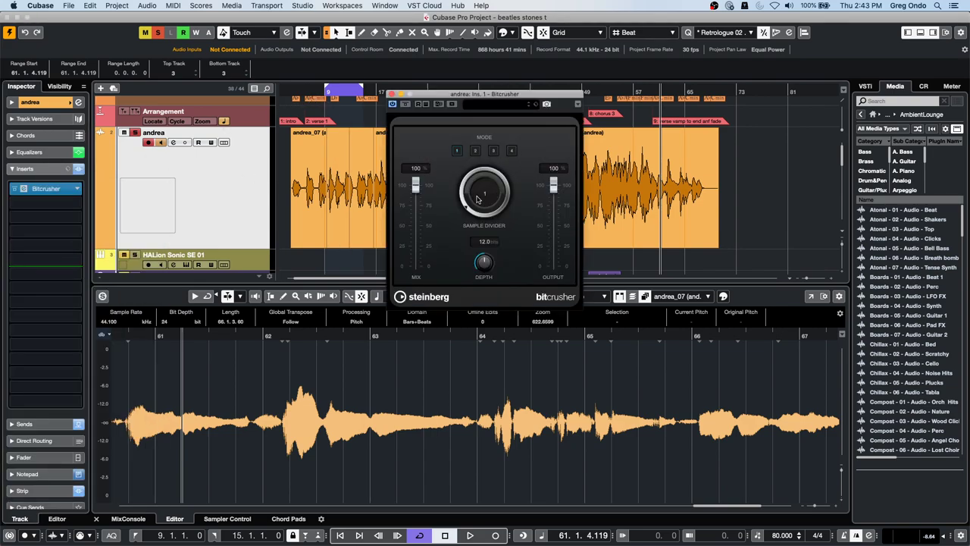
pyautogui.press('space')
pyautogui.moveTo(477, 199); pyautogui.dragTo(457, 180)
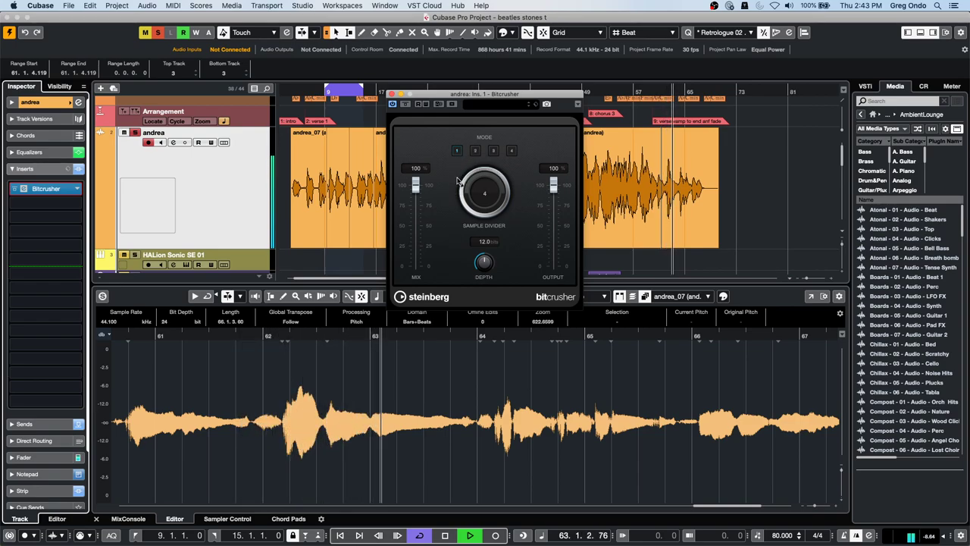
pyautogui.press('space')
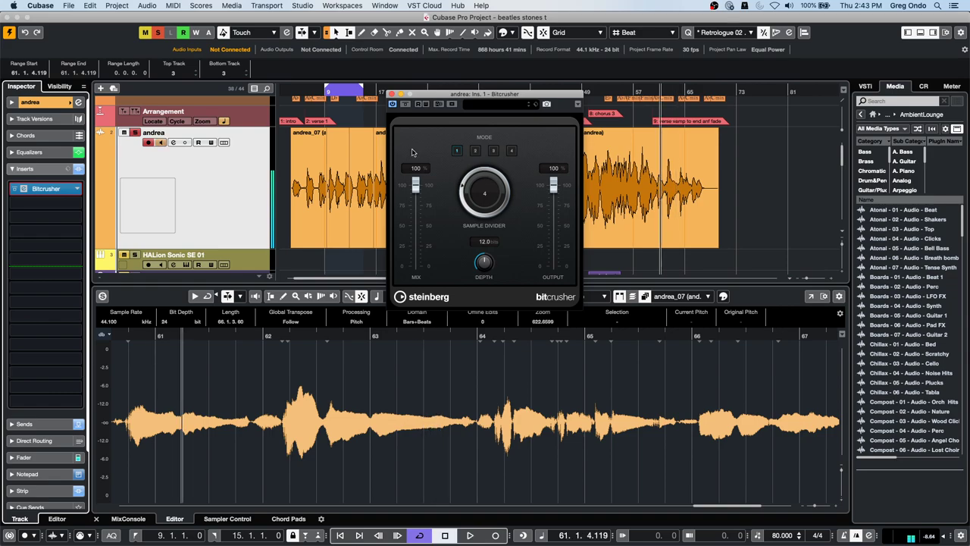
pyautogui.moveTo(471, 175); pyautogui.dragTo(455, 216)
pyautogui.click(68, 192)
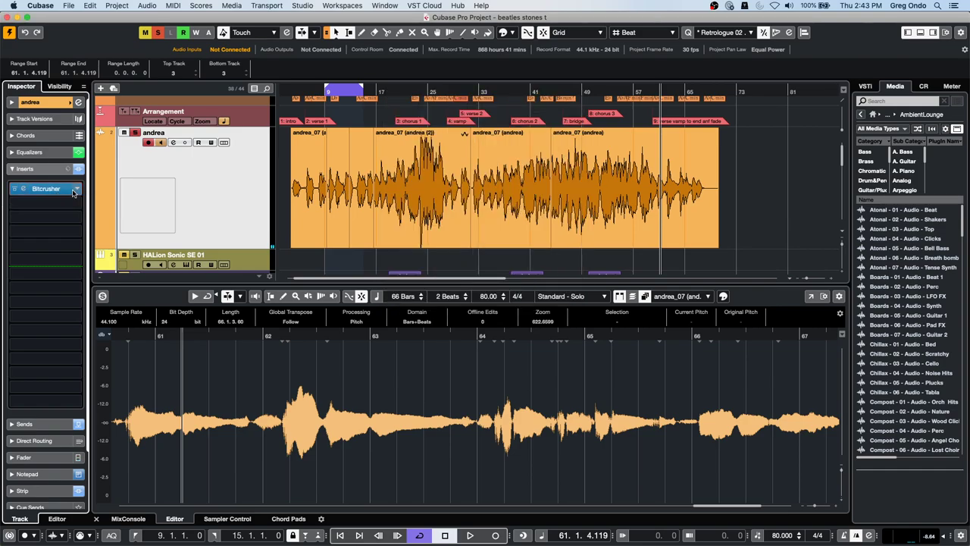
# - Replace Bitcrusher with DJ-Eq and audition the vocal with the mid band boosted to 1.1 dB
pyautogui.click(75, 191)
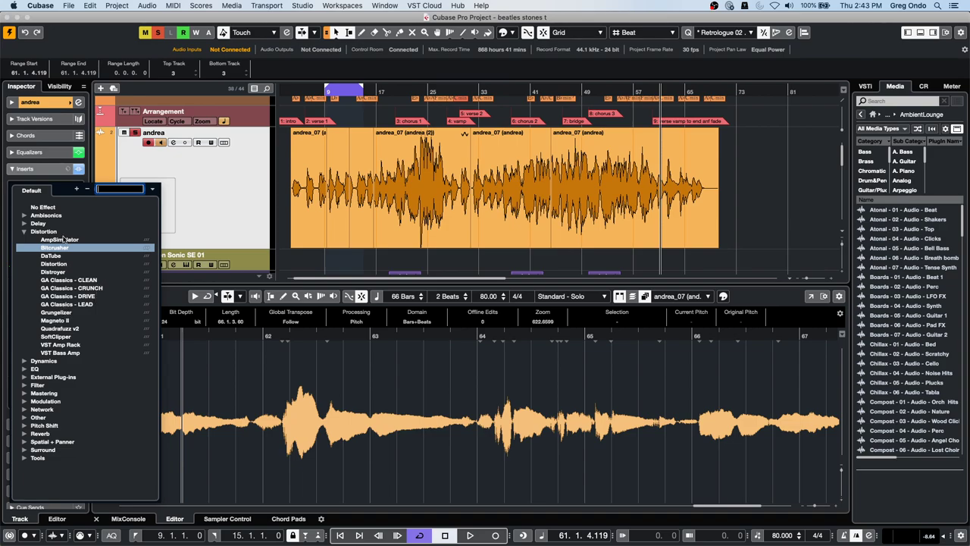
pyautogui.click(24, 369)
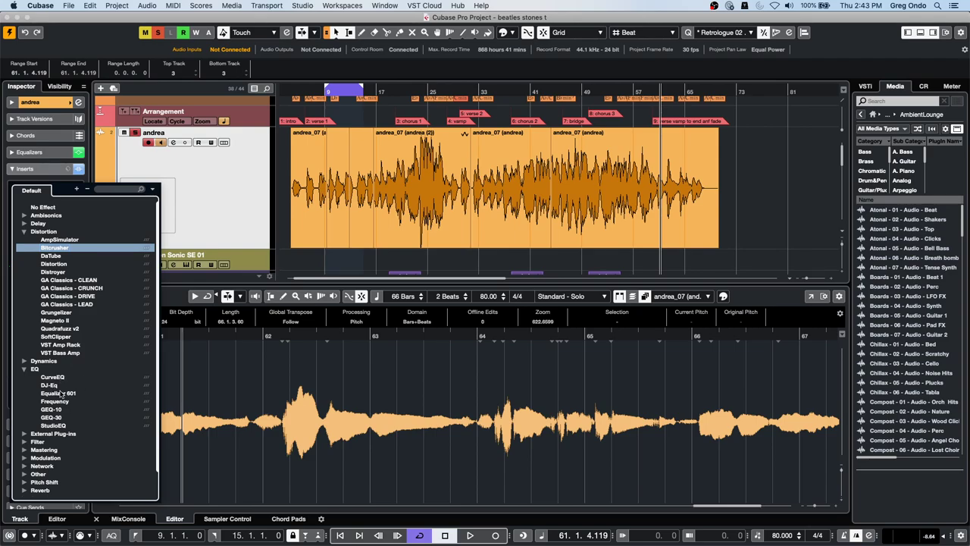
pyautogui.click(53, 385)
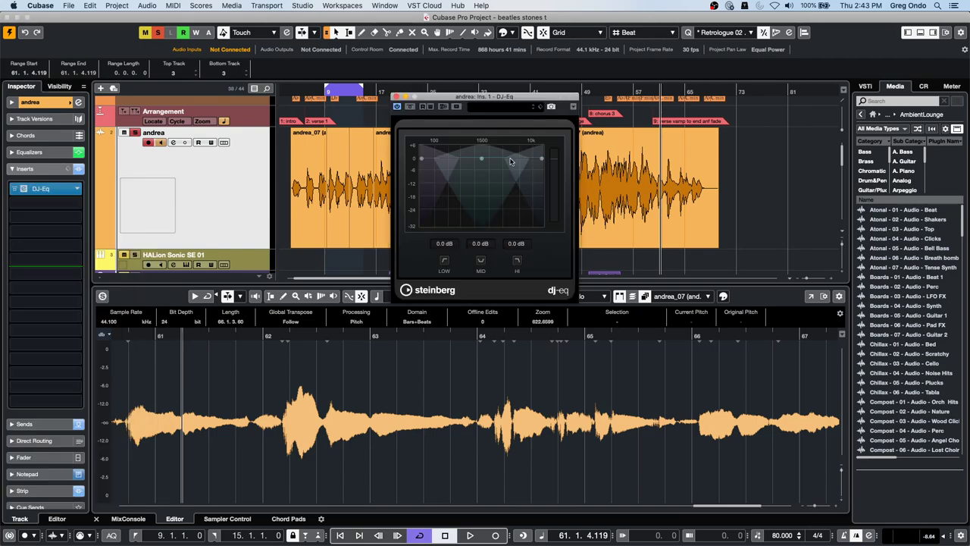
pyautogui.press('space')
pyautogui.moveTo(481, 158); pyautogui.dragTo(479, 154)
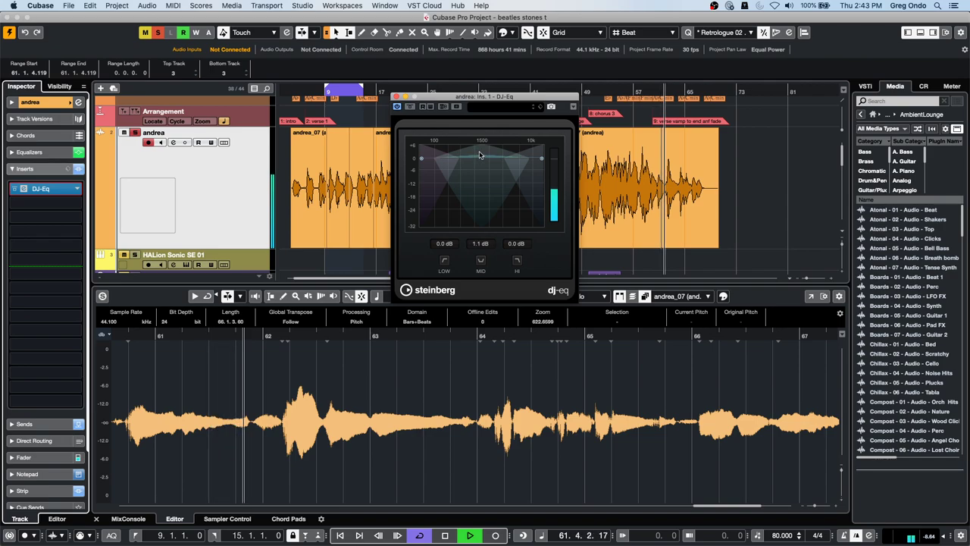
pyautogui.press('space')
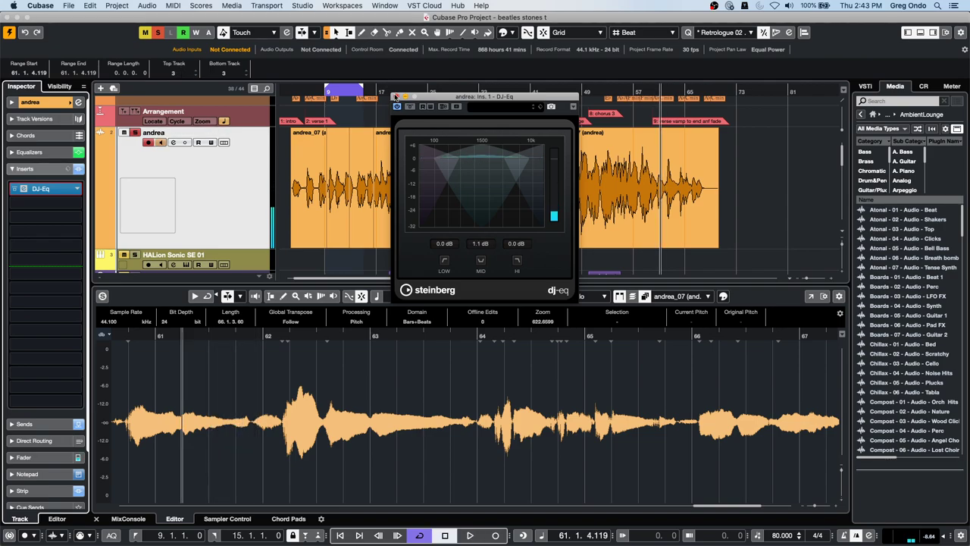
pyautogui.click(395, 97)
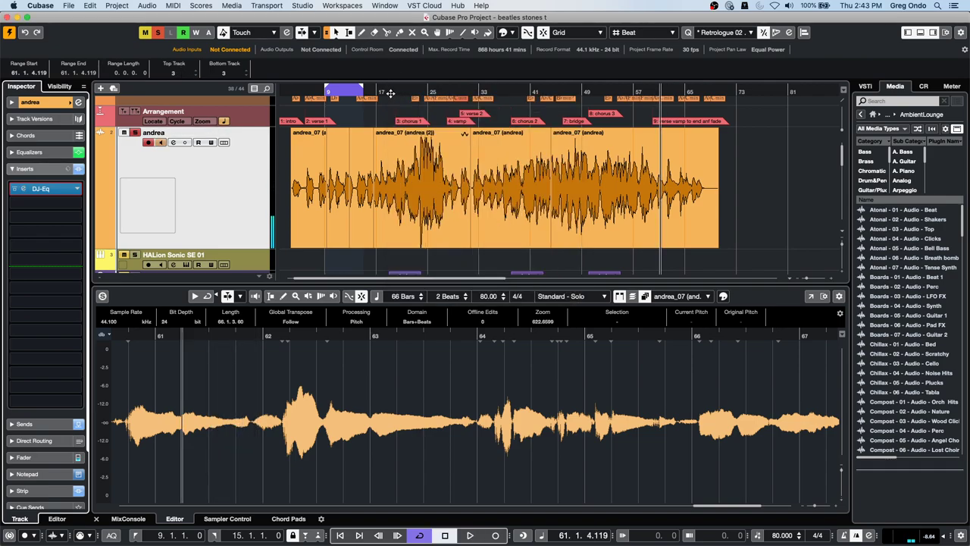
# - Remove DJ-Eq from the vocal's first insert slot
pyautogui.click(66, 192)
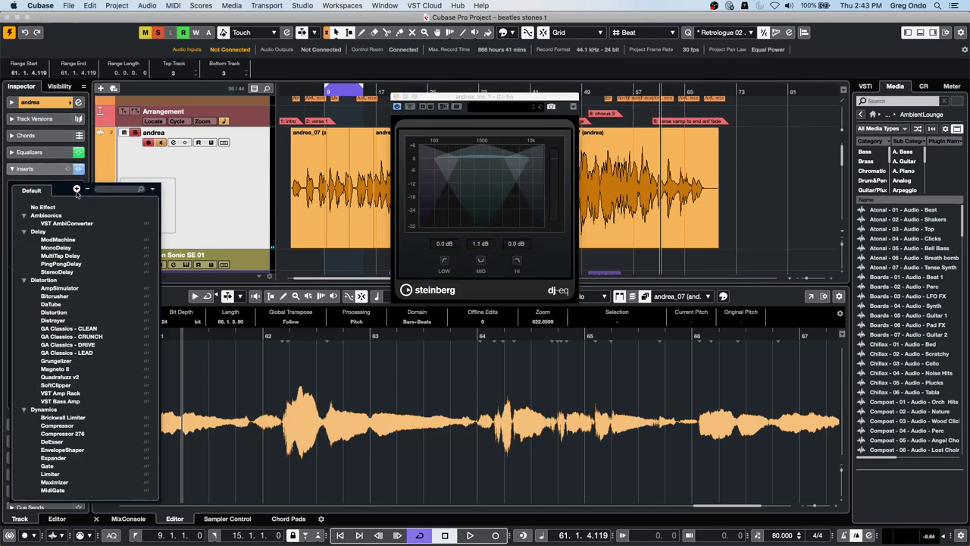
pyautogui.click(93, 182)
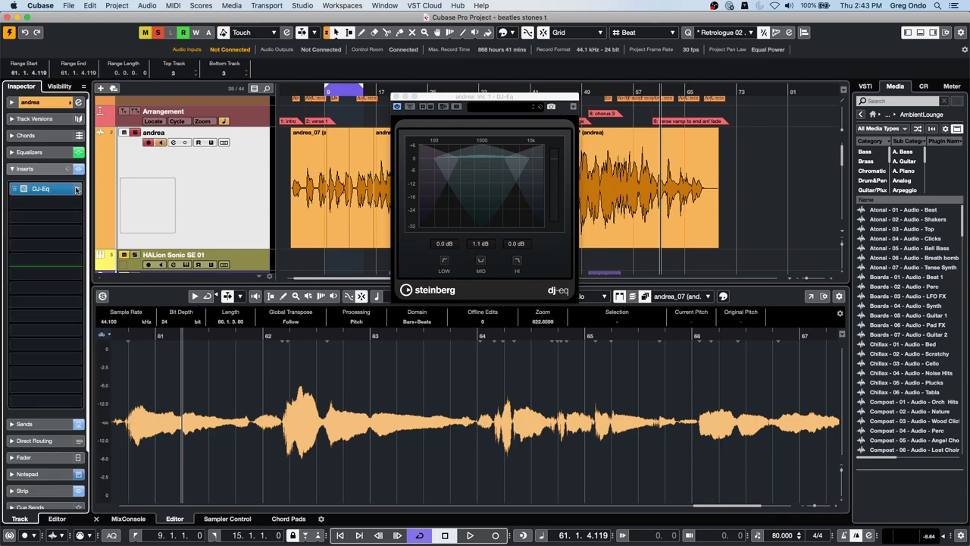
pyautogui.moveTo(74, 189); pyautogui.dragTo(168, 187)
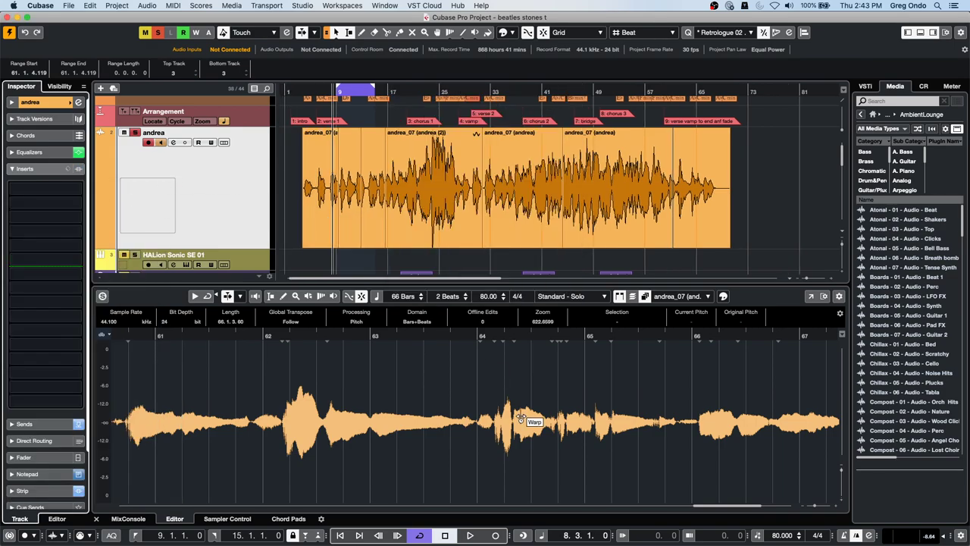
# - Insert DJ-Eq in the Stereo output channel's first insert slot and clear all active solos and mutes
pyautogui.press('F3')
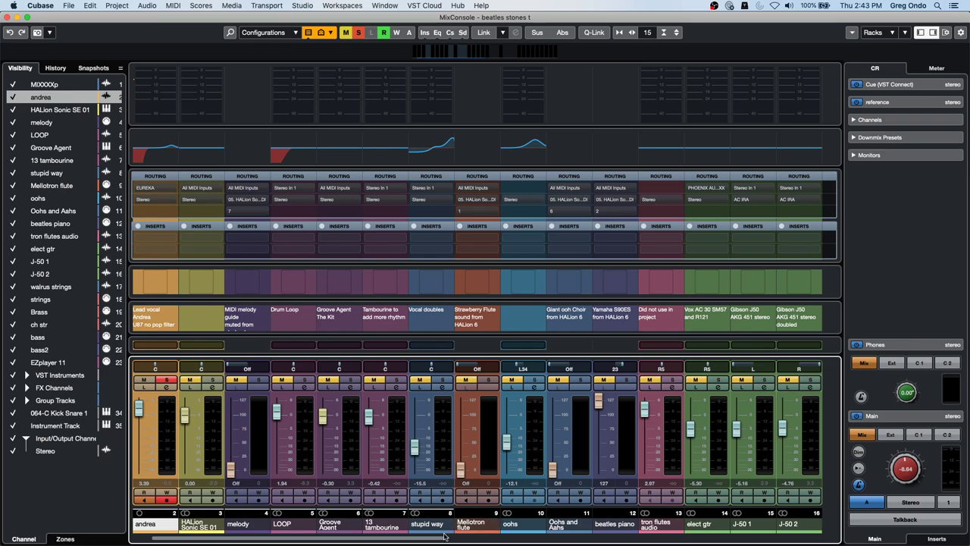
pyautogui.moveTo(442, 539); pyautogui.dragTo(822, 530)
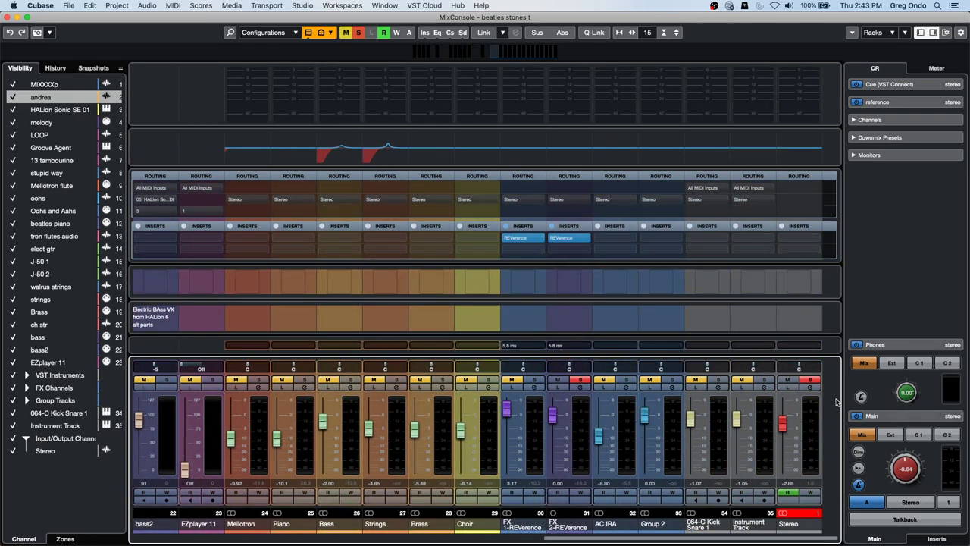
pyautogui.click(812, 387)
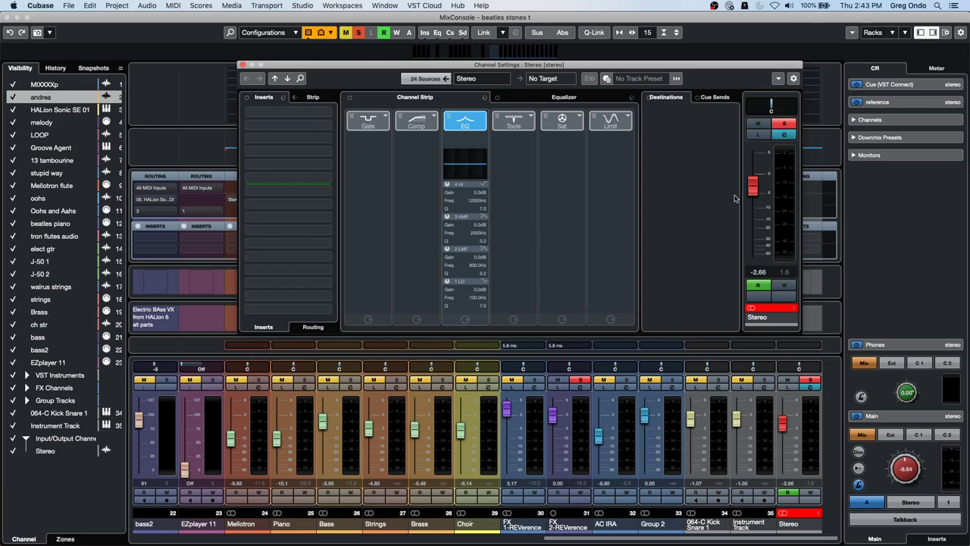
pyautogui.click(292, 113)
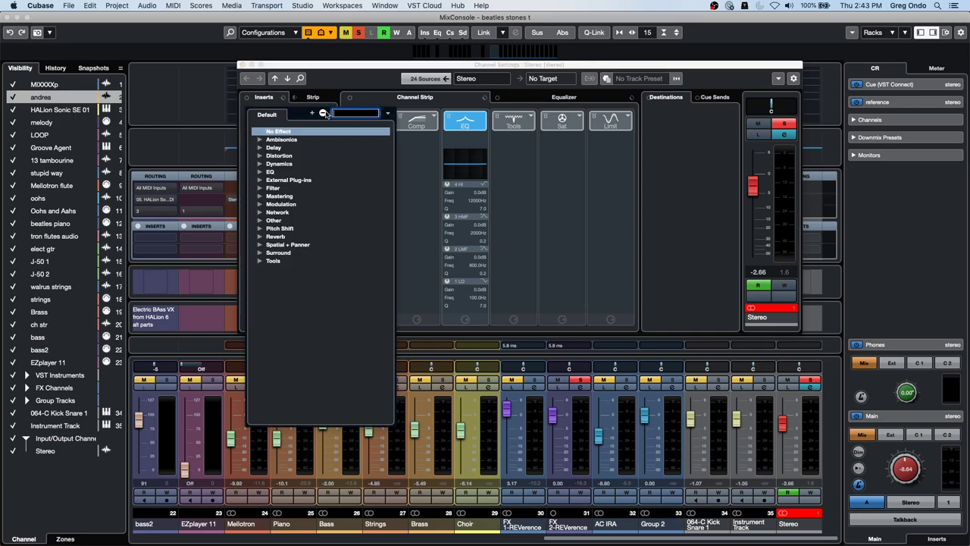
pyautogui.click(261, 172)
pyautogui.click(286, 189)
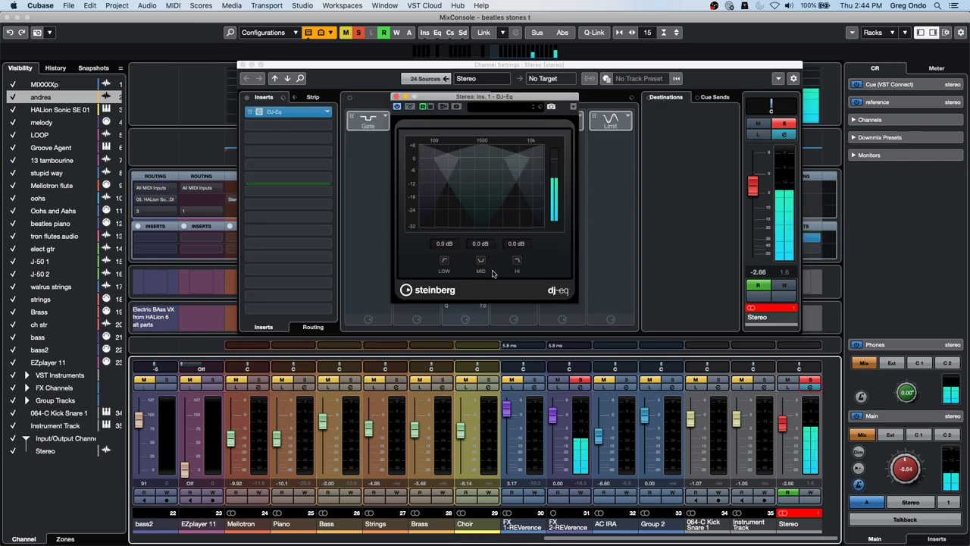
pyautogui.click(358, 32)
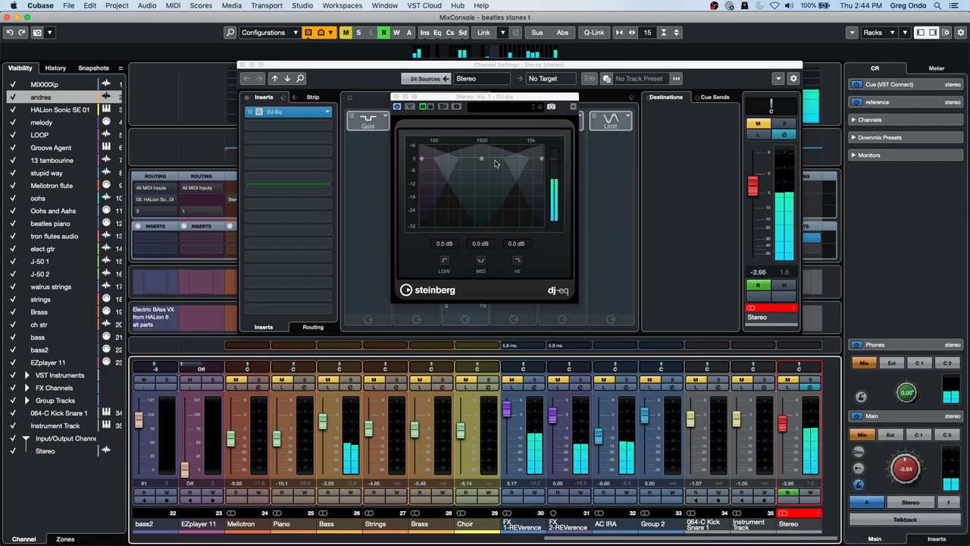
pyautogui.click(791, 381)
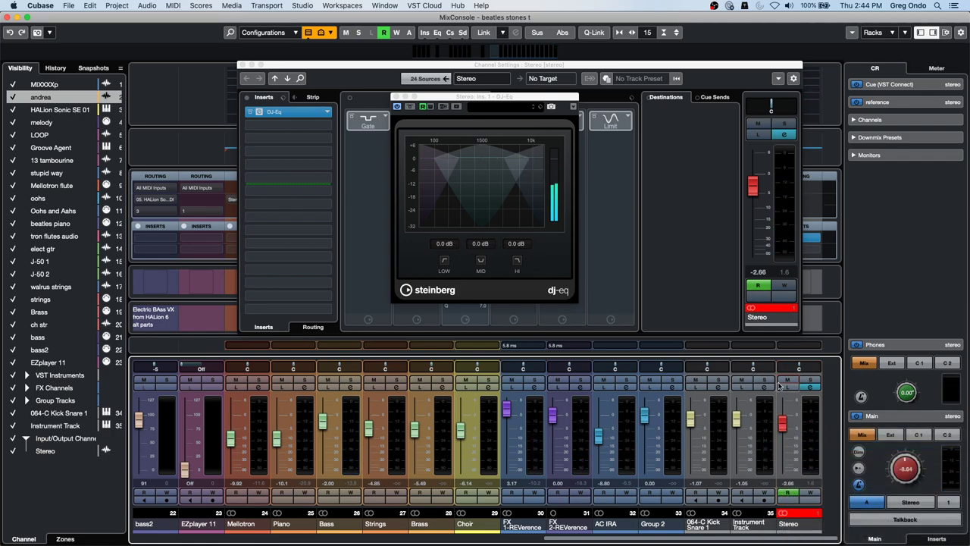
# - Audition DJ-Eq on the full mix with low at -1.1 dB and mid at -32.0 dB, toggling the mid band's kill on and off
pyautogui.moveTo(484, 161); pyautogui.dragTo(455, 220)
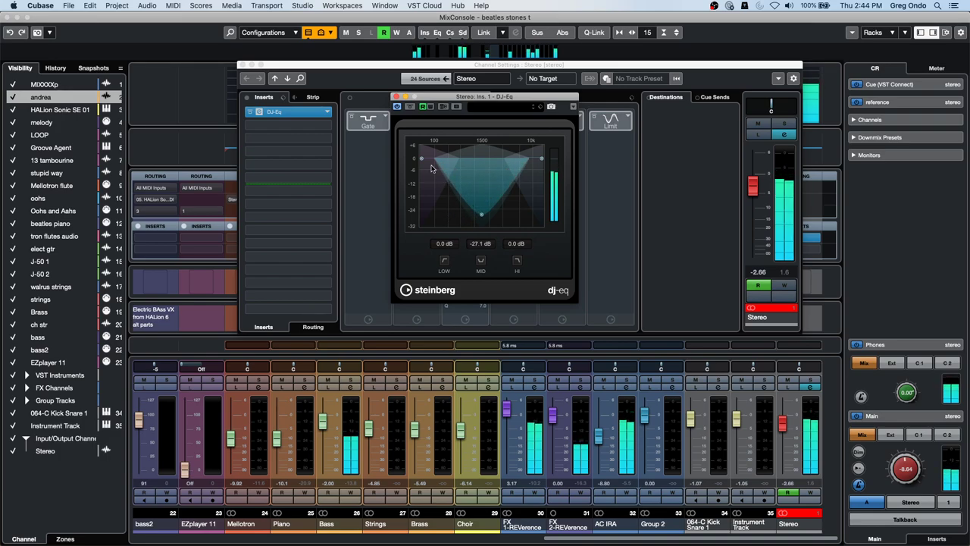
pyautogui.moveTo(423, 158); pyautogui.dragTo(424, 163)
pyautogui.moveTo(481, 214); pyautogui.dragTo(450, 228)
pyautogui.click(480, 260)
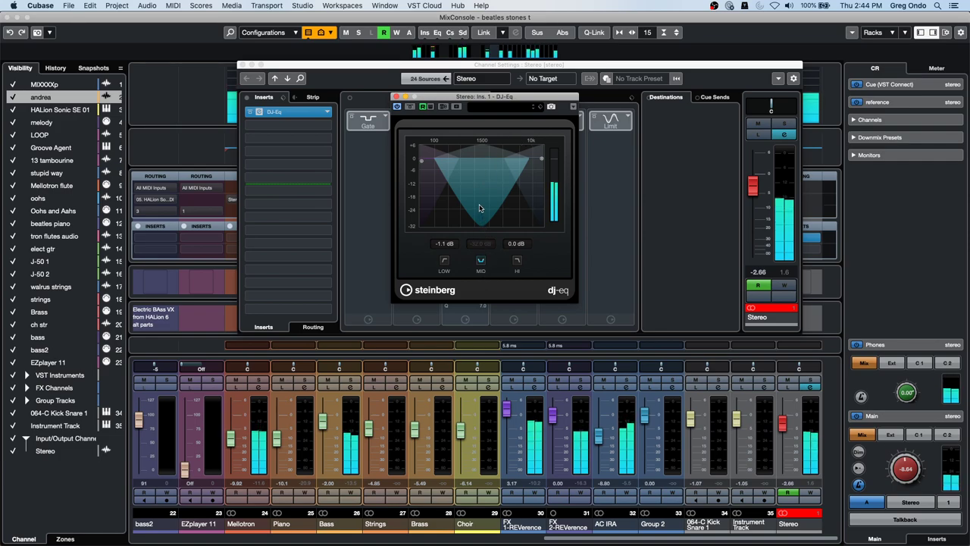
pyautogui.click(480, 260)
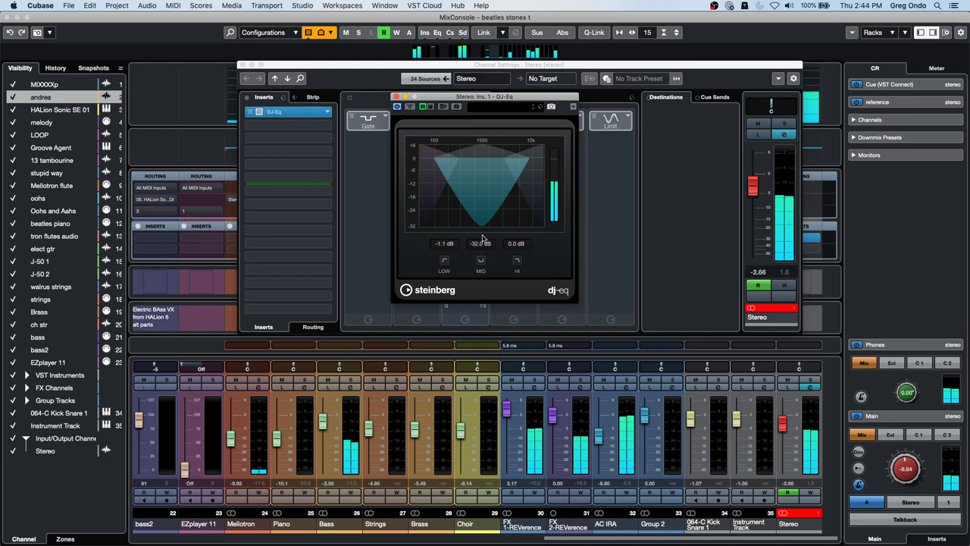
pyautogui.moveTo(478, 257)
pyautogui.moveTo(439, 257)
pyautogui.mouseDown()
pyautogui.moveTo(504, 256)
pyautogui.moveTo(438, 256)
pyautogui.mouseUp()
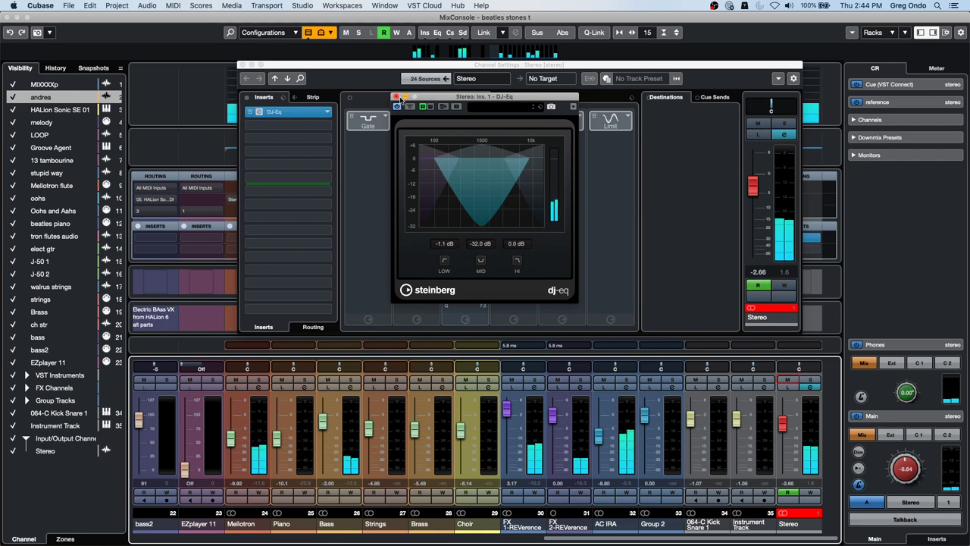
# - Remove DJ-Eq from the Stereo output's first insert slot and return to the project window
pyautogui.click(395, 97)
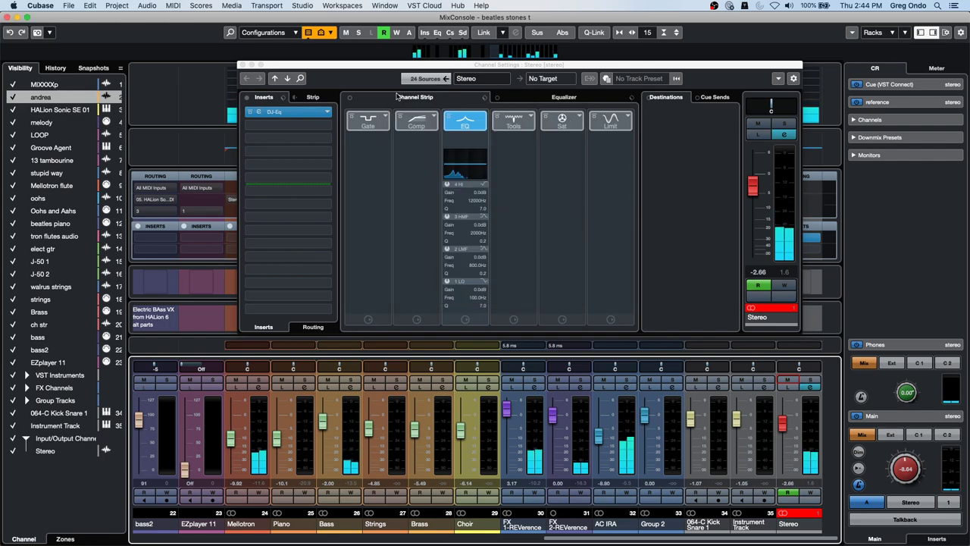
pyautogui.click(326, 113)
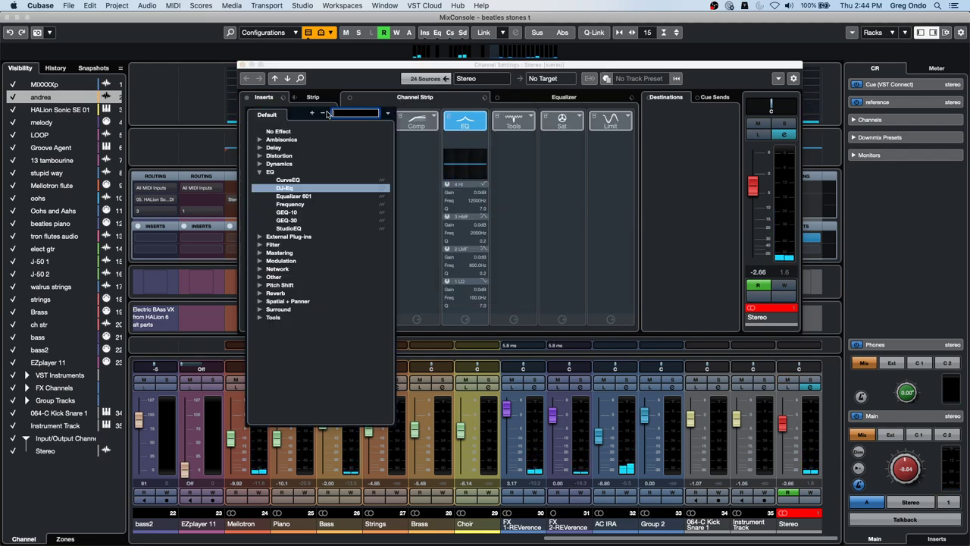
pyautogui.click(285, 132)
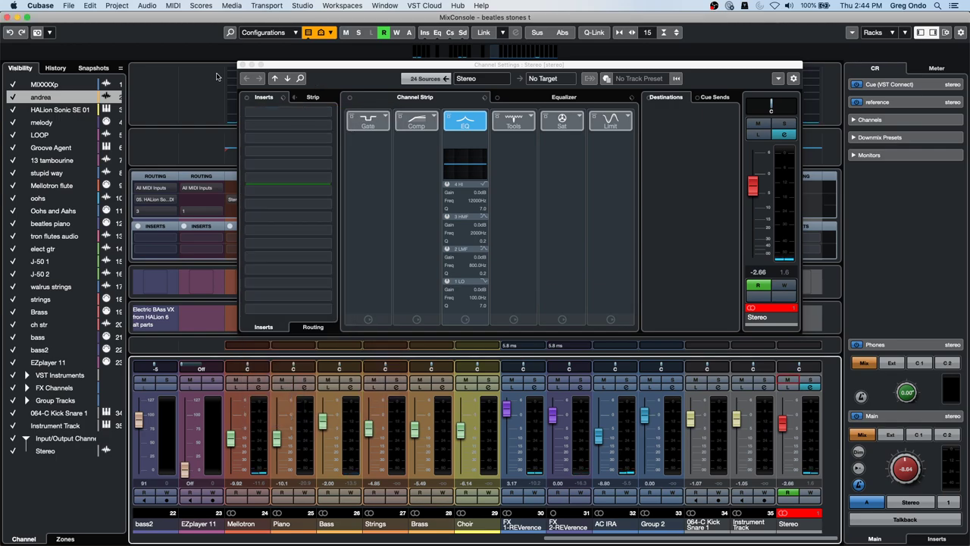
pyautogui.click(242, 67)
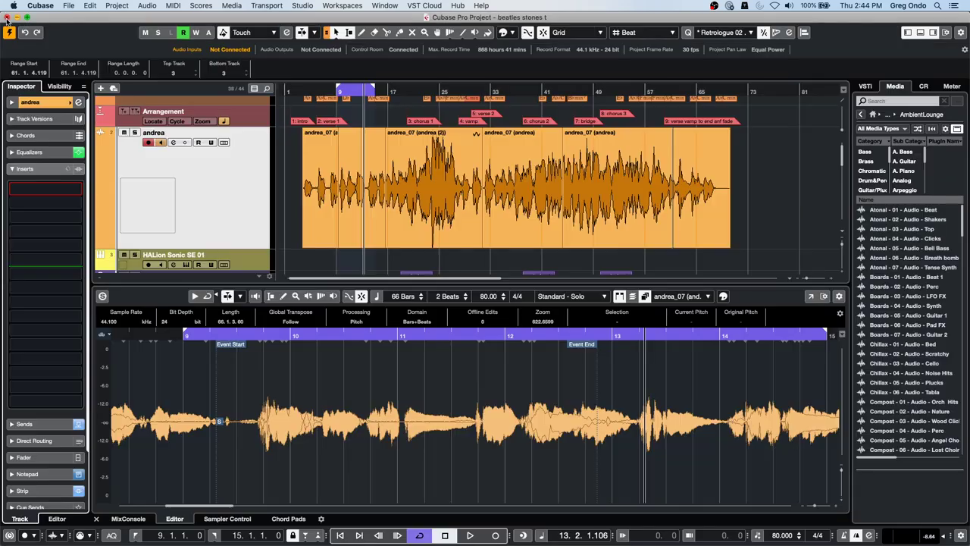
pyautogui.click(9, 17)
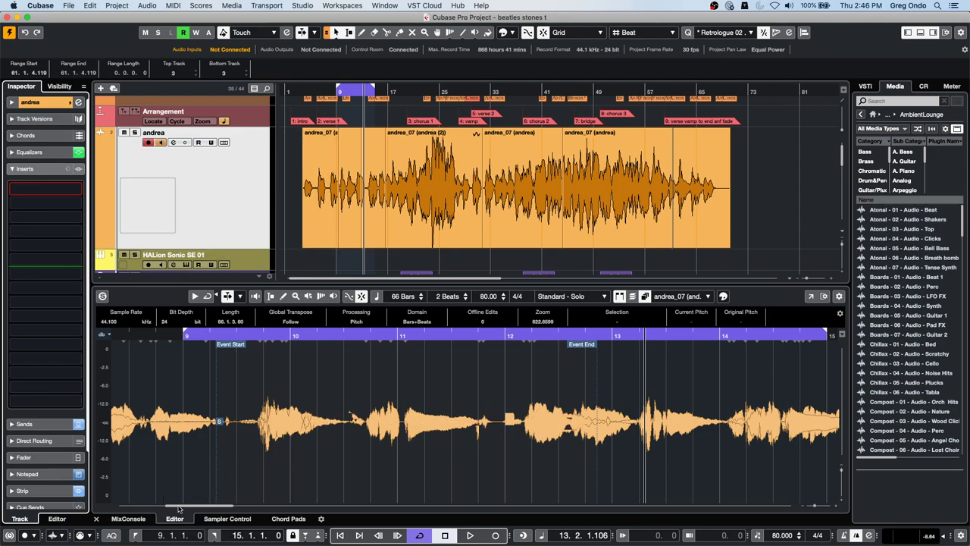
# - Show the MixConsole in the lower zone of the project window and select the HALion Sonic SE 01 channel
pyautogui.moveTo(179, 506); pyautogui.dragTo(55, 504)
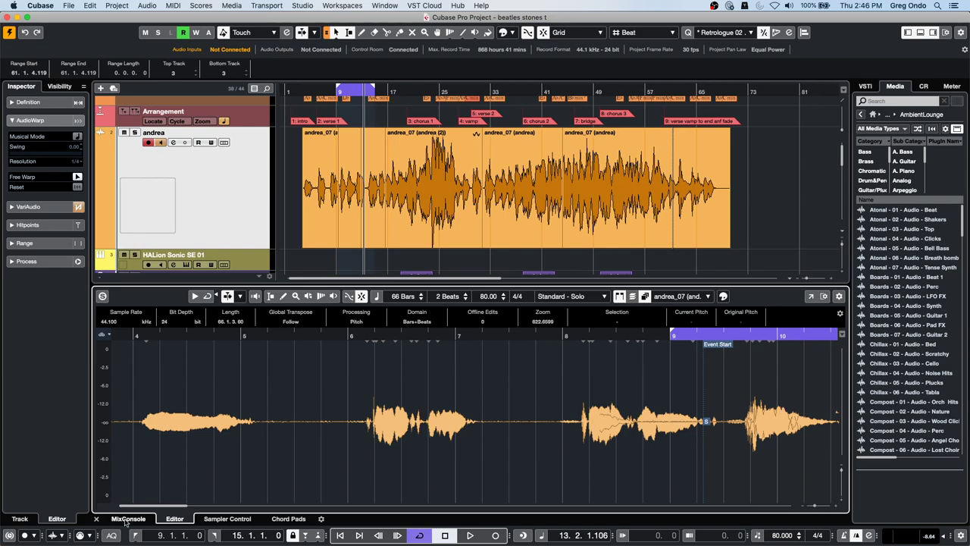
pyautogui.click(127, 518)
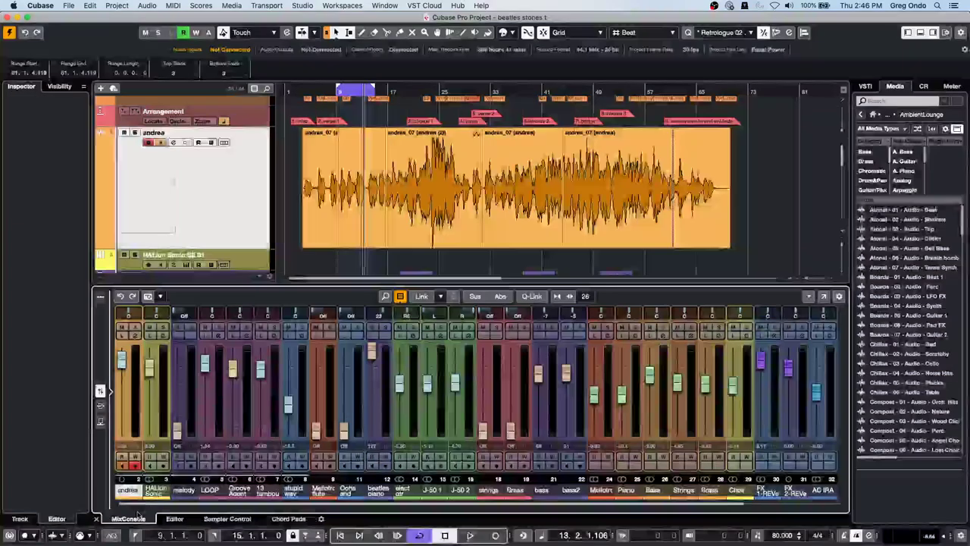
pyautogui.click(166, 407)
pyautogui.moveTo(544, 505); pyautogui.dragTo(644, 508)
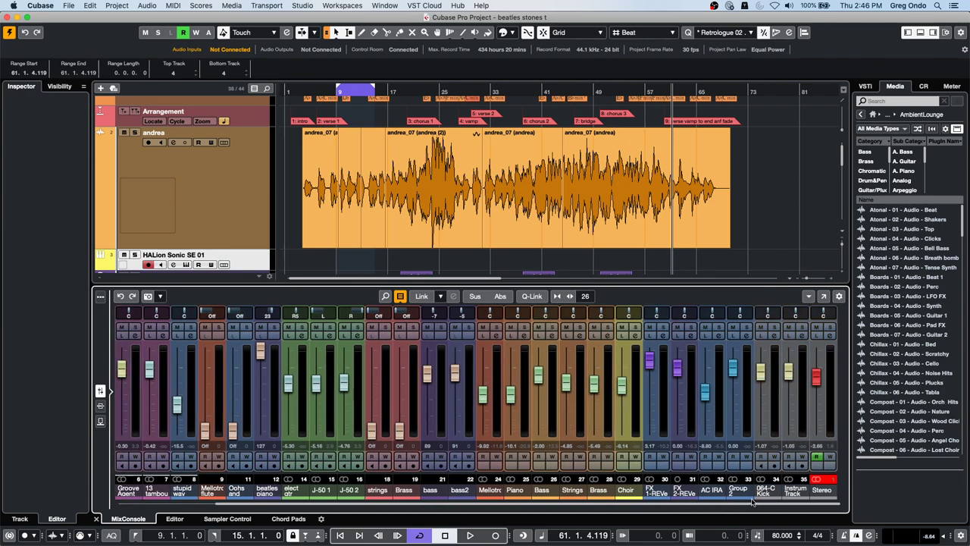
# - Select all mixer channels and add one stereo group channel to them, output to Stereo and created outside any folder
pyautogui.press('super+a')
pyautogui.rightClick(805, 393)
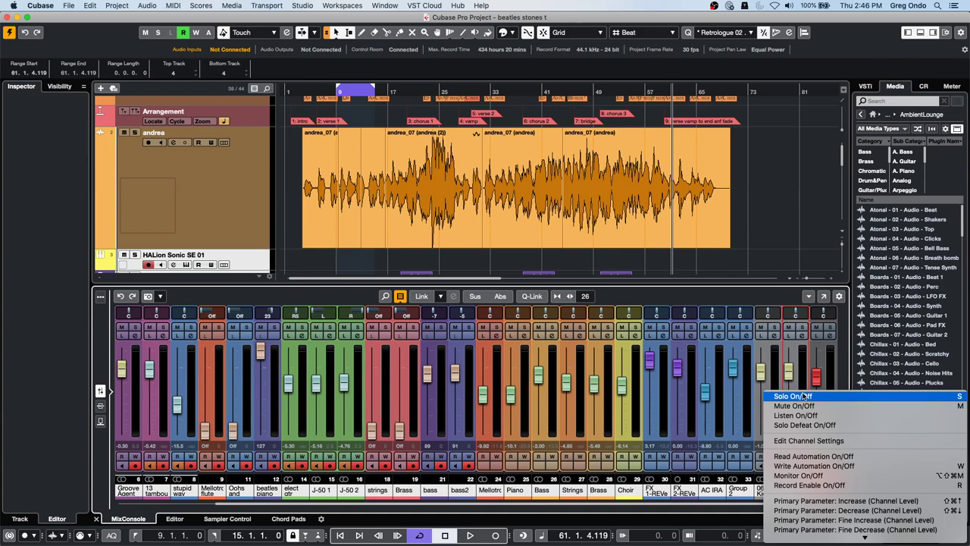
pyautogui.moveTo(816, 541)
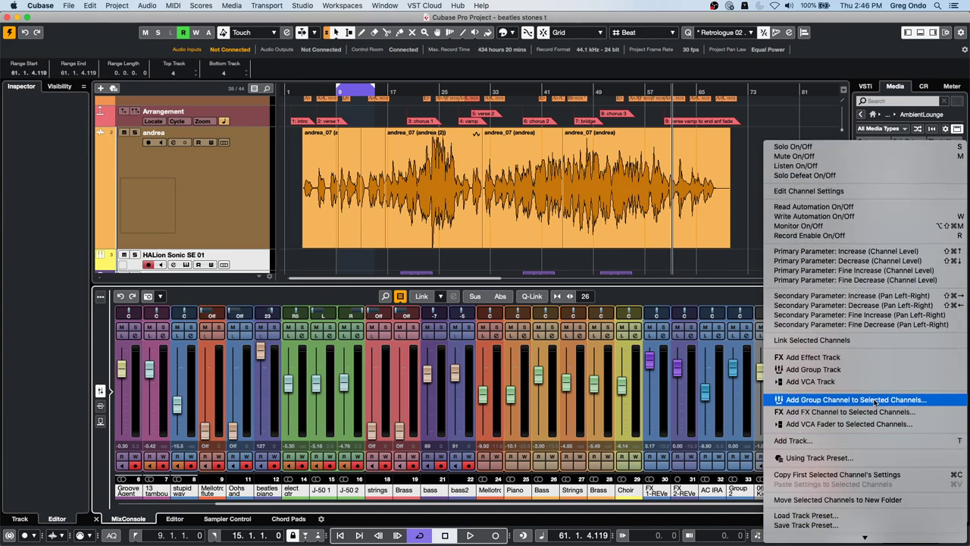
pyautogui.click(875, 399)
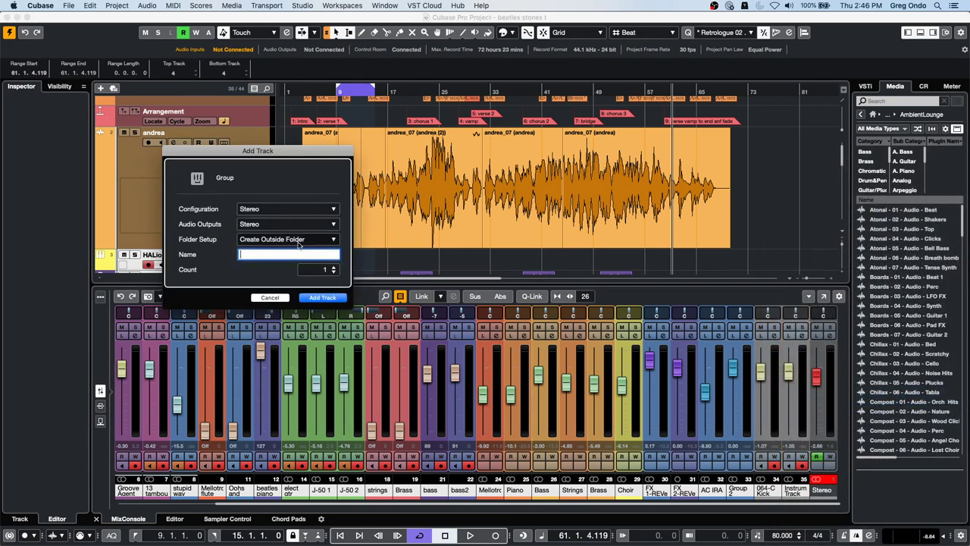
pyautogui.click(322, 297)
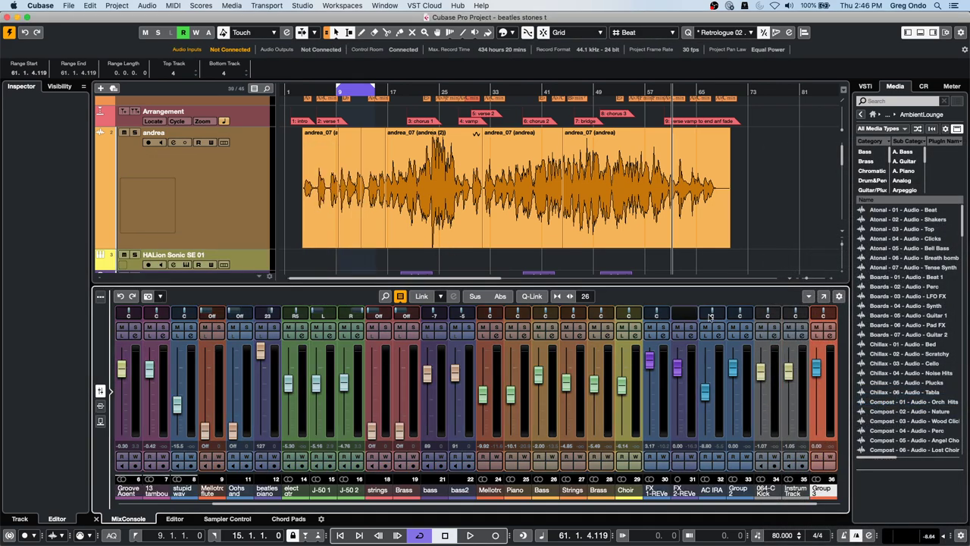
# - Insert Compressor in the new group channel's first insert slot with a threshold of -34.9 dB and a ratio of 8.00:1
pyautogui.click(831, 335)
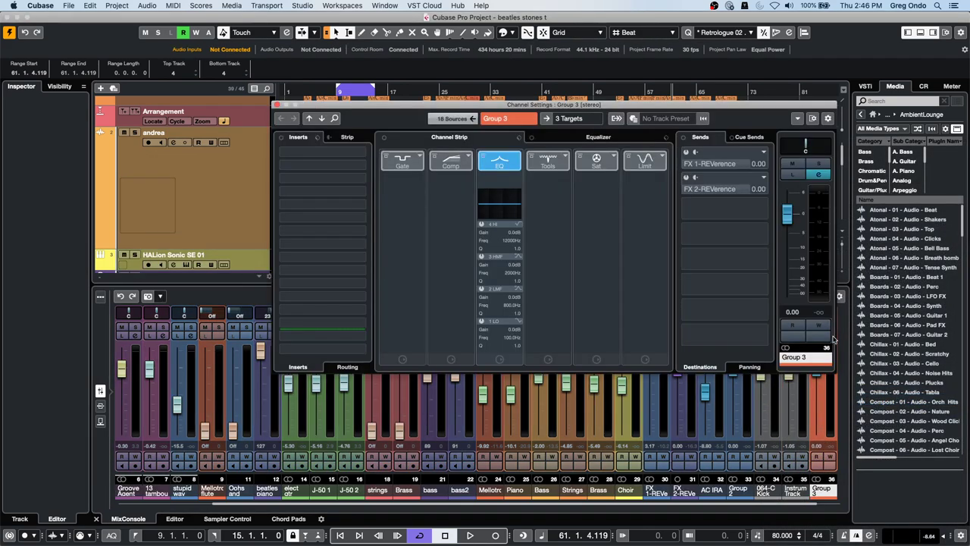
pyautogui.click(361, 155)
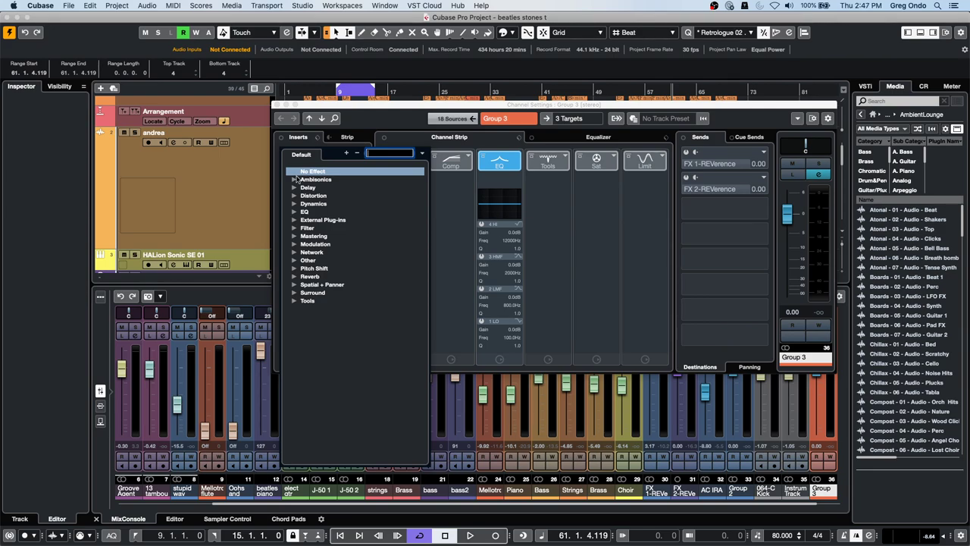
pyautogui.click(294, 203)
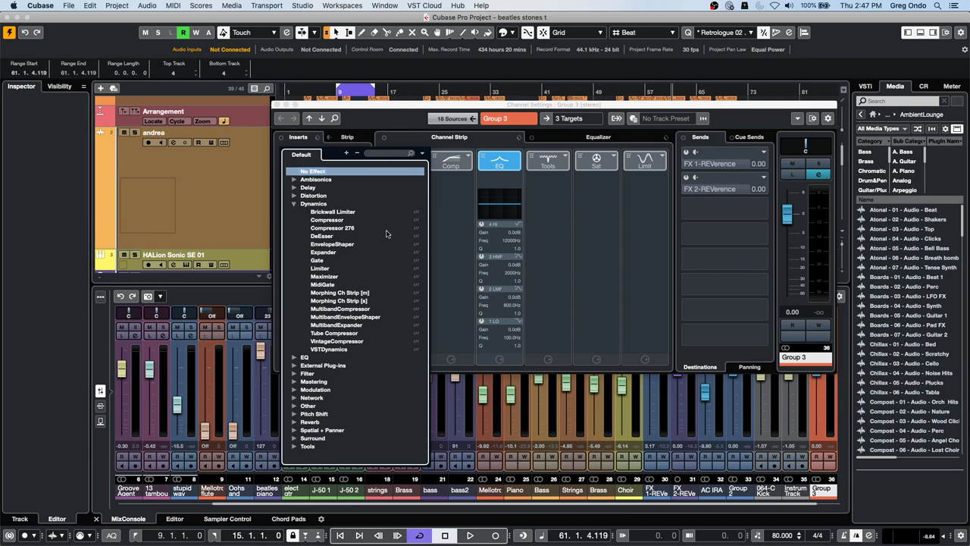
pyautogui.click(340, 221)
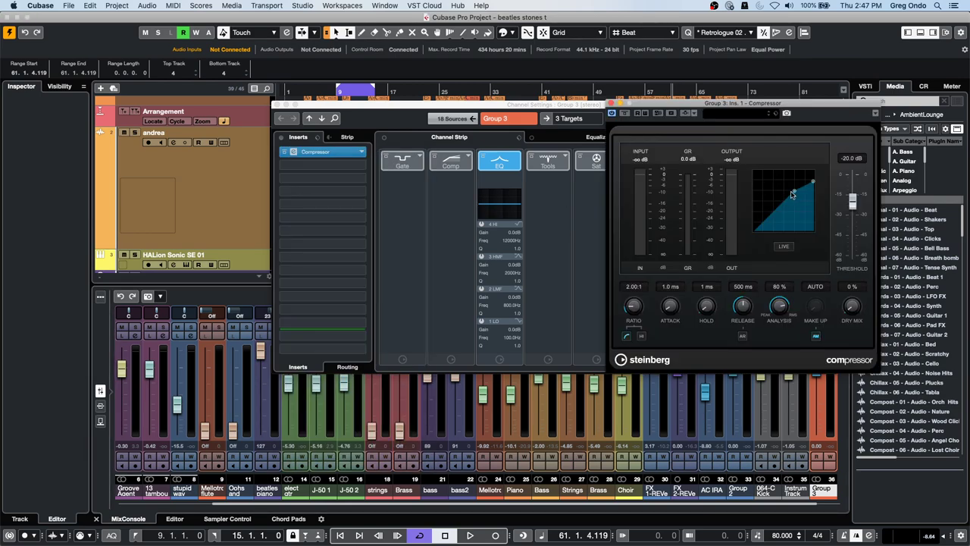
pyautogui.moveTo(791, 192); pyautogui.dragTo(813, 202)
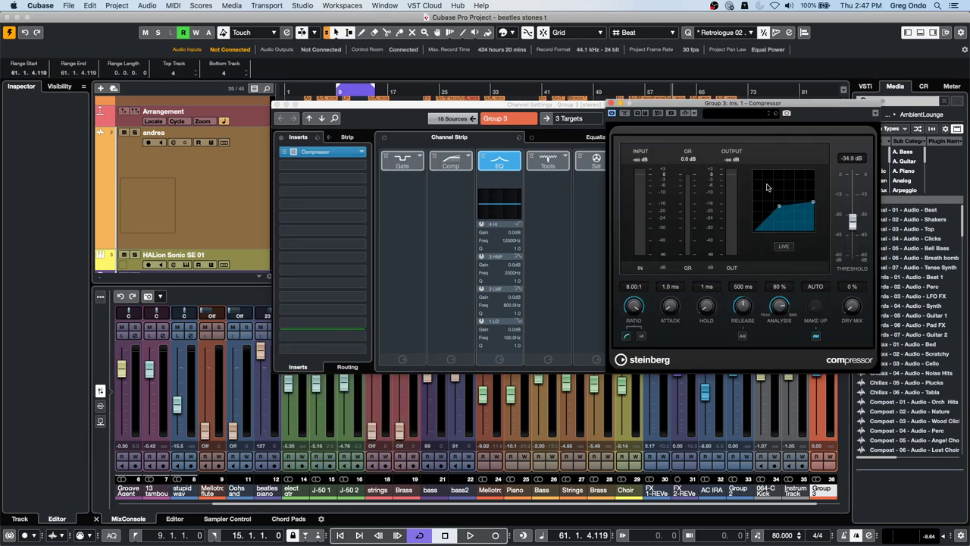
# - Activate the Compressor's side-chain, choose the lead vocal track as its side-chain input, and close the plug-in and channel settings
pyautogui.click(685, 113)
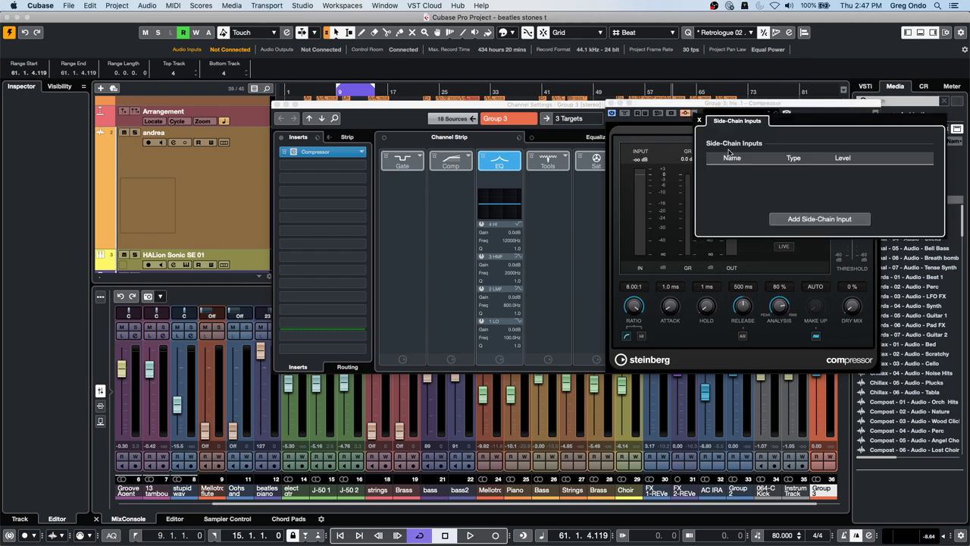
pyautogui.click(794, 215)
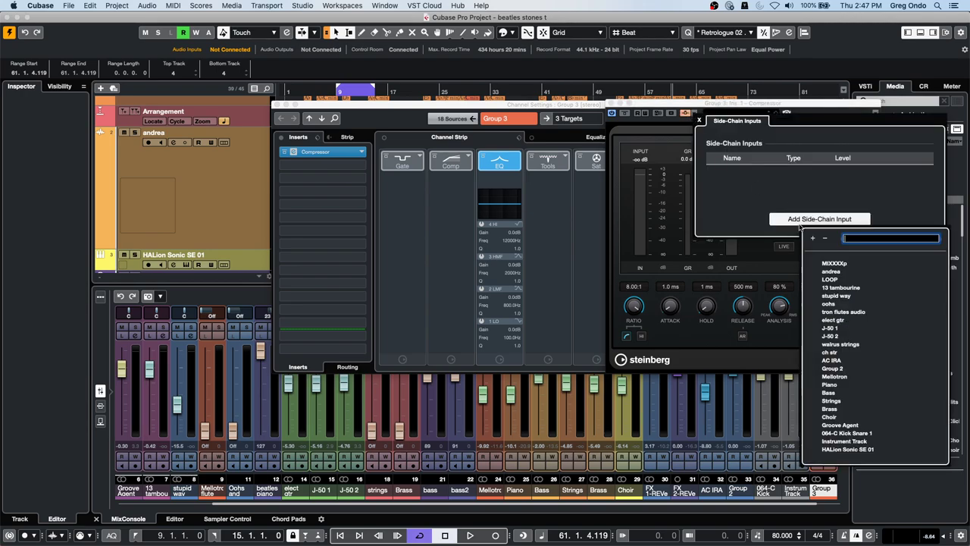
pyautogui.click(832, 272)
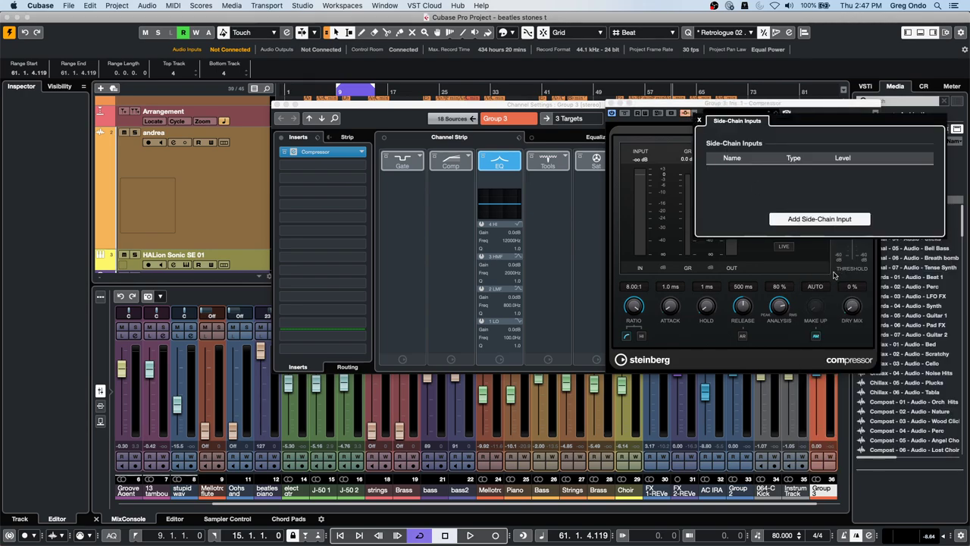
pyautogui.click(699, 121)
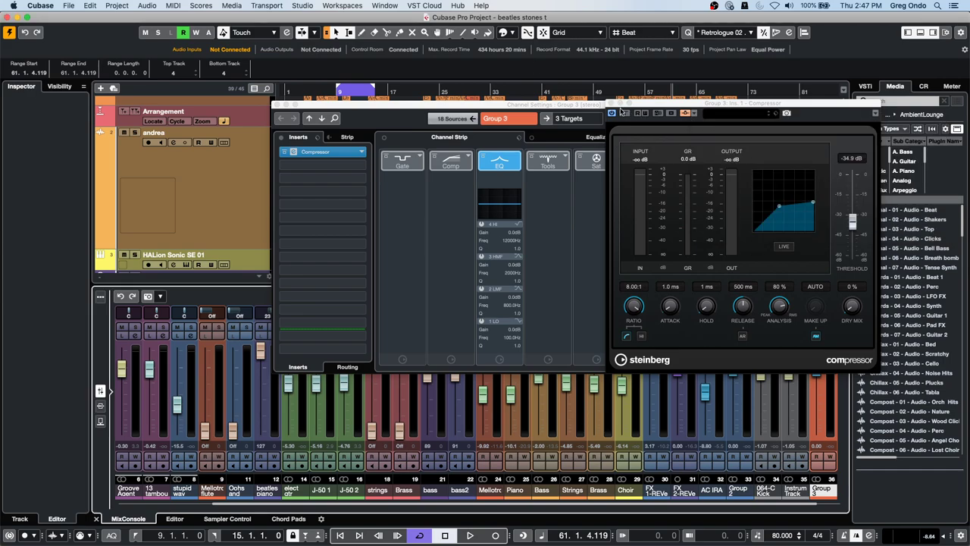
pyautogui.click(611, 102)
pyautogui.click(278, 103)
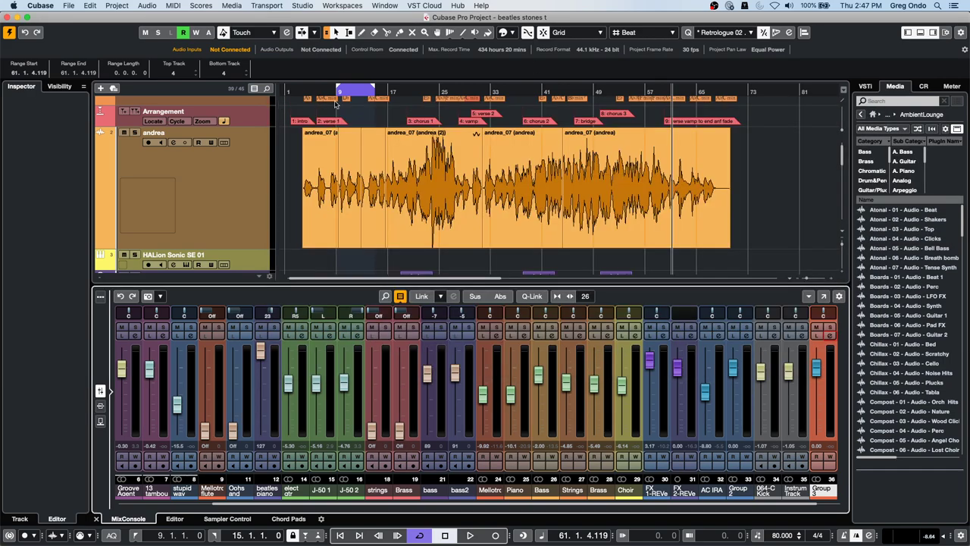
# - Play back the project and examine the levels of the new group and the Stereo output channels
pyautogui.click(292, 92)
pyautogui.press('space')
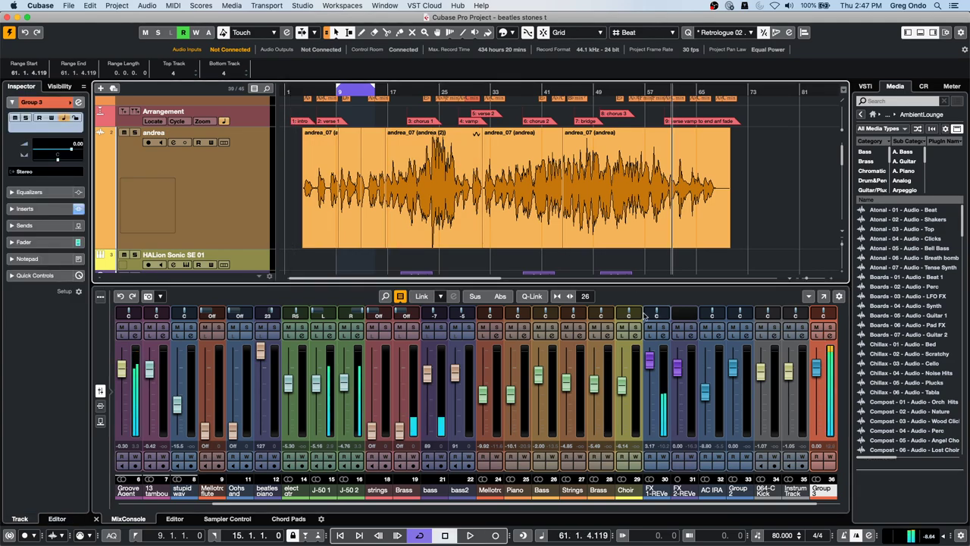
pyautogui.moveTo(824, 501); pyautogui.dragTo(837, 502)
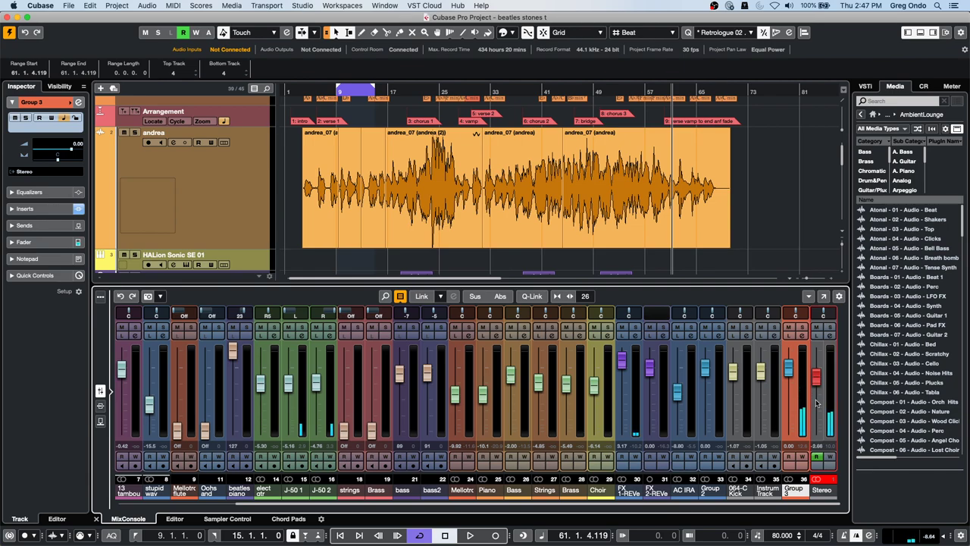
# - Play back the project from about bar 5 and try the group channel's Compressor at a threshold of -38.9 dB
pyautogui.press('space')
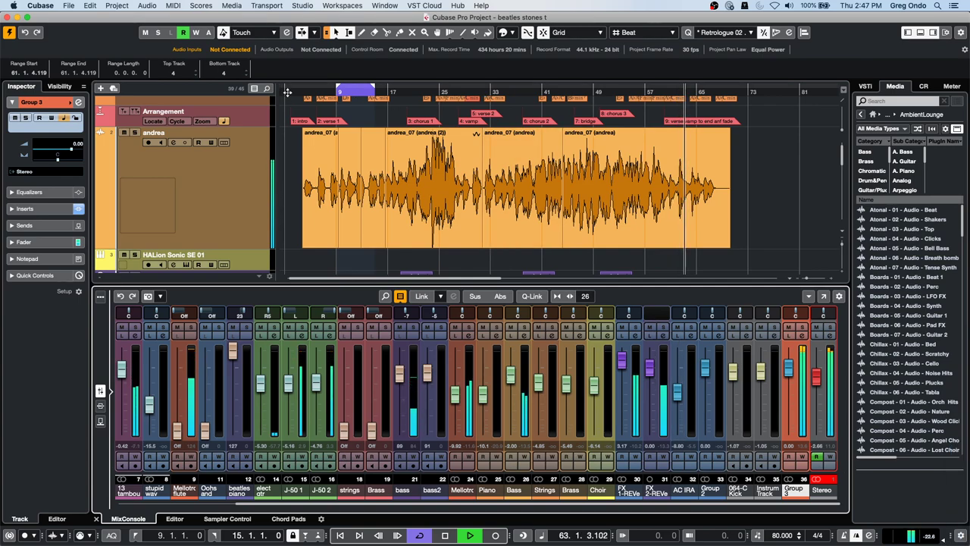
pyautogui.click(311, 92)
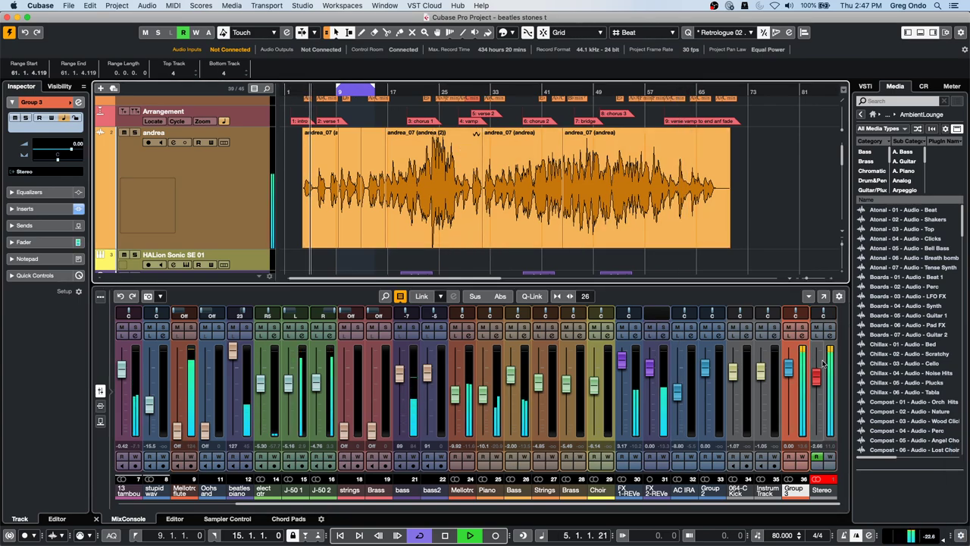
pyautogui.click(798, 334)
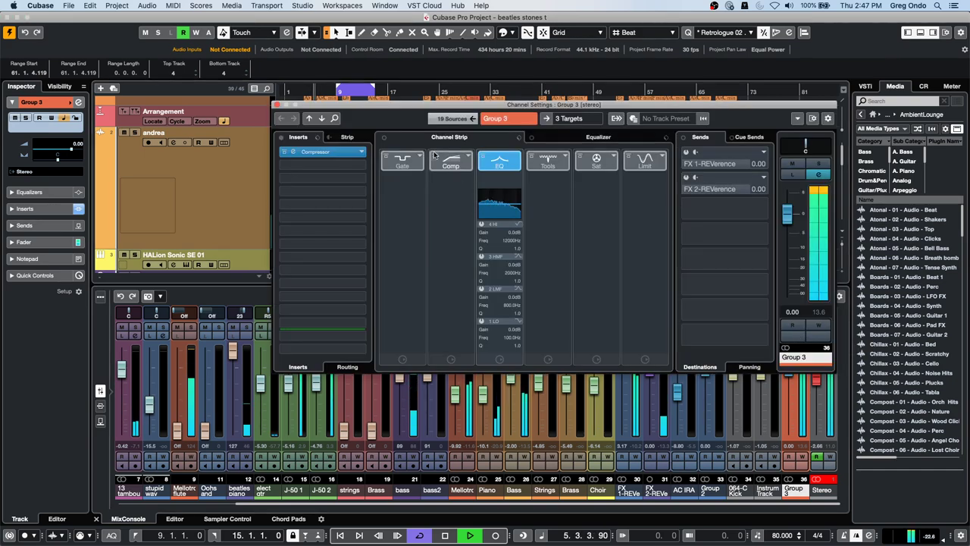
pyautogui.click(317, 152)
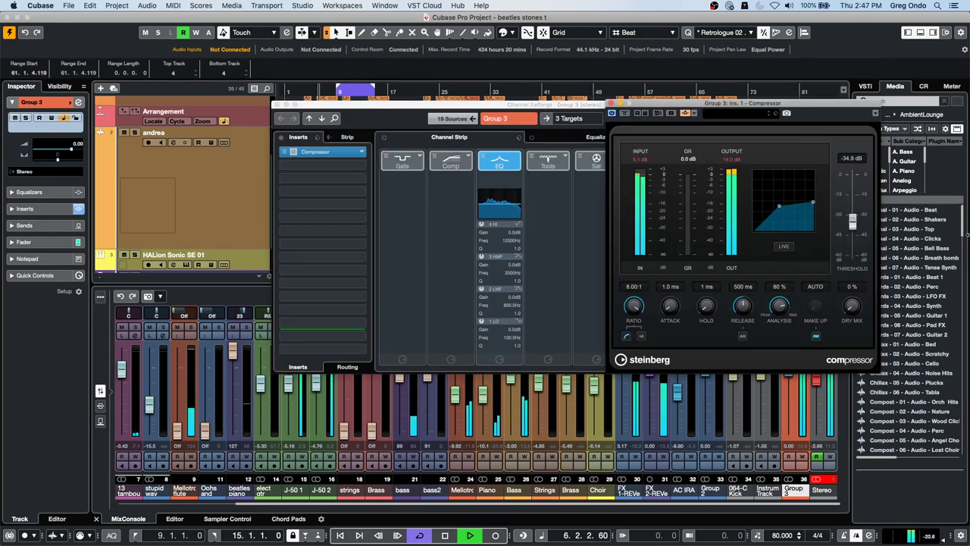
pyautogui.moveTo(778, 206); pyautogui.dragTo(782, 215)
pyautogui.press('space')
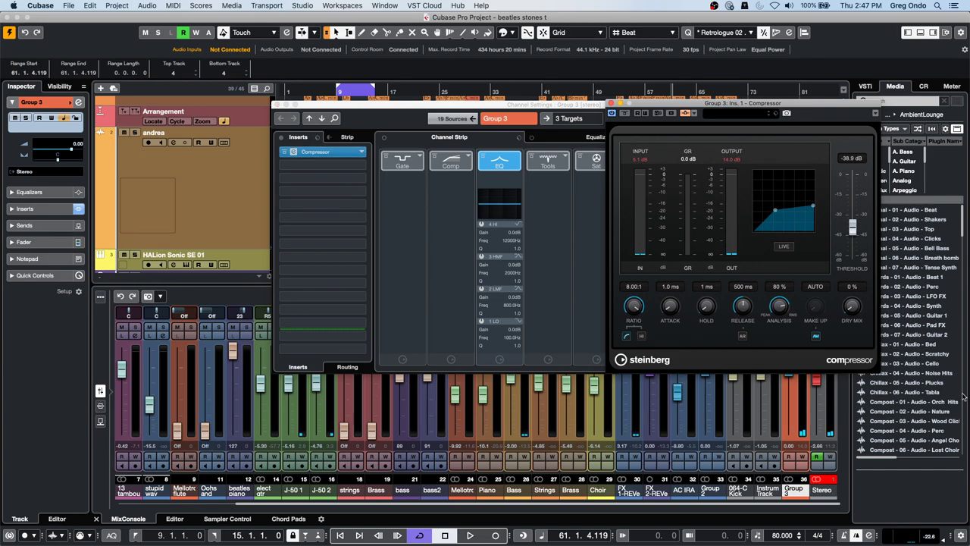
# - Close the open channel settings and Compressor windows
pyautogui.click(831, 402)
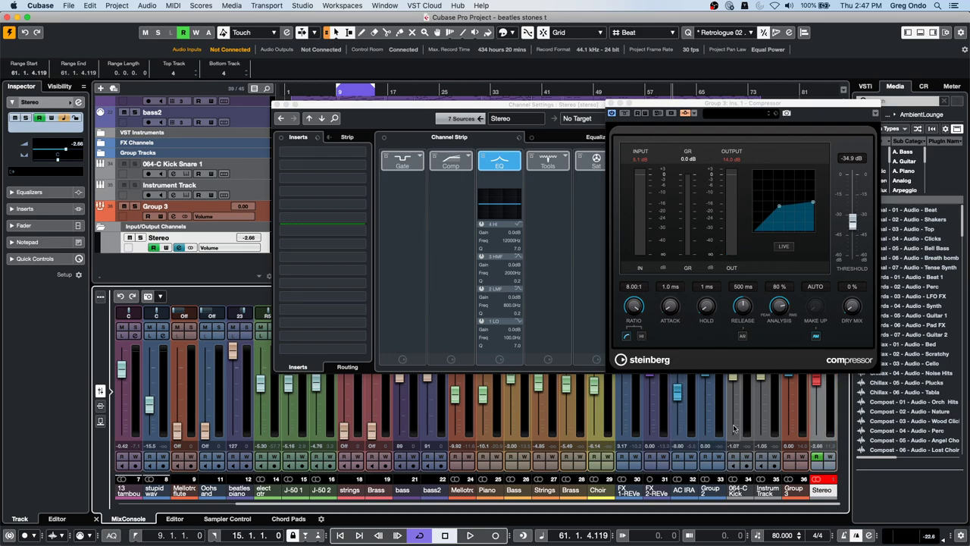
pyautogui.click(278, 104)
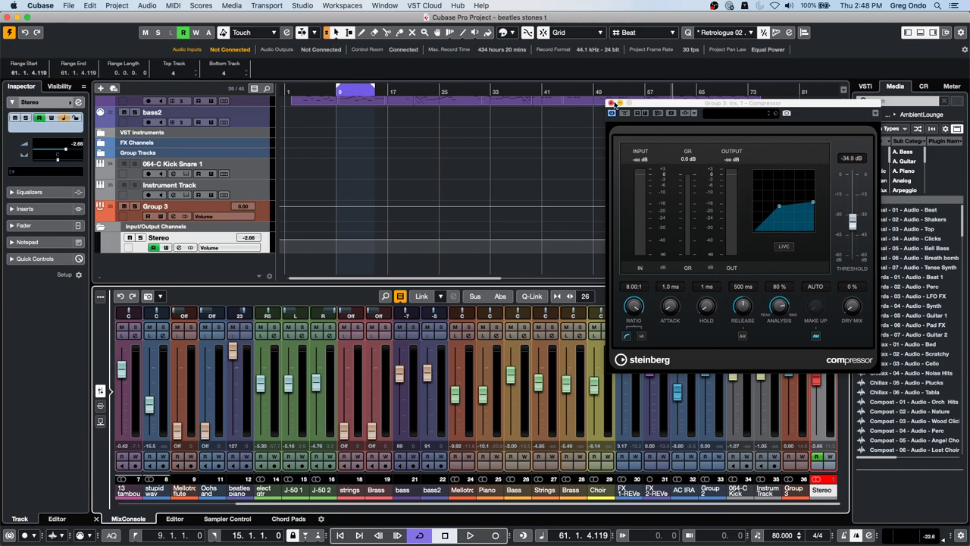
pyautogui.click(610, 102)
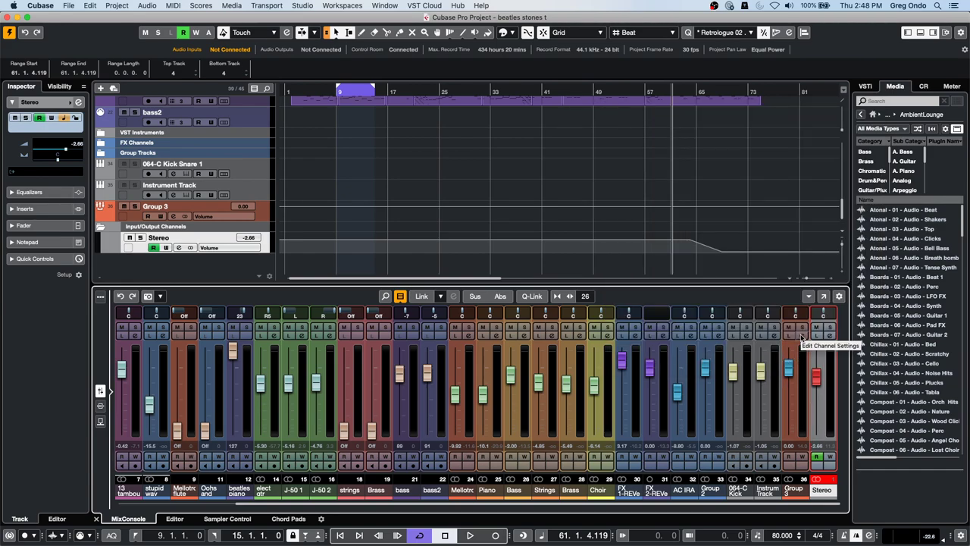
# - Examine the output routing of all channels in the full MixConsole window, from the last channels back to the first
pyautogui.click(824, 296)
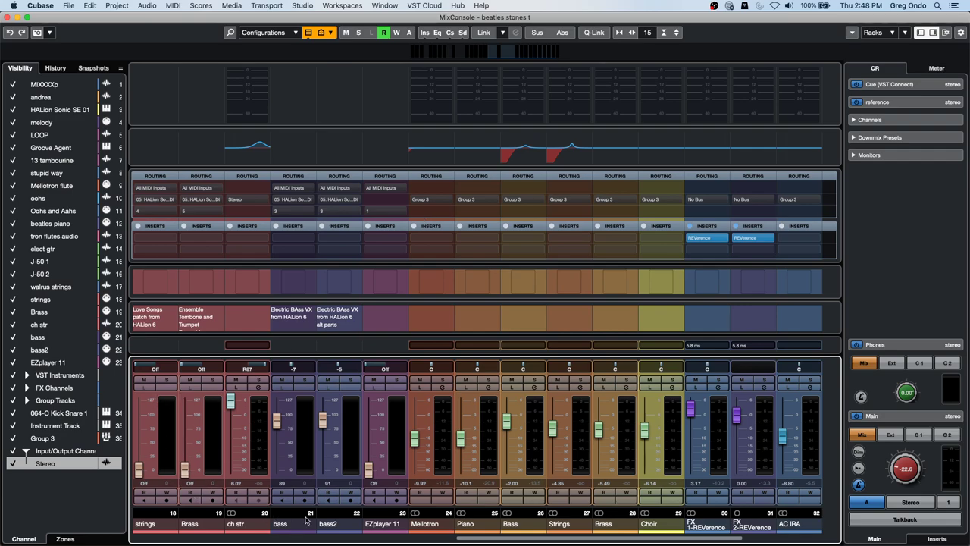
pyautogui.moveTo(537, 539); pyautogui.dragTo(280, 534)
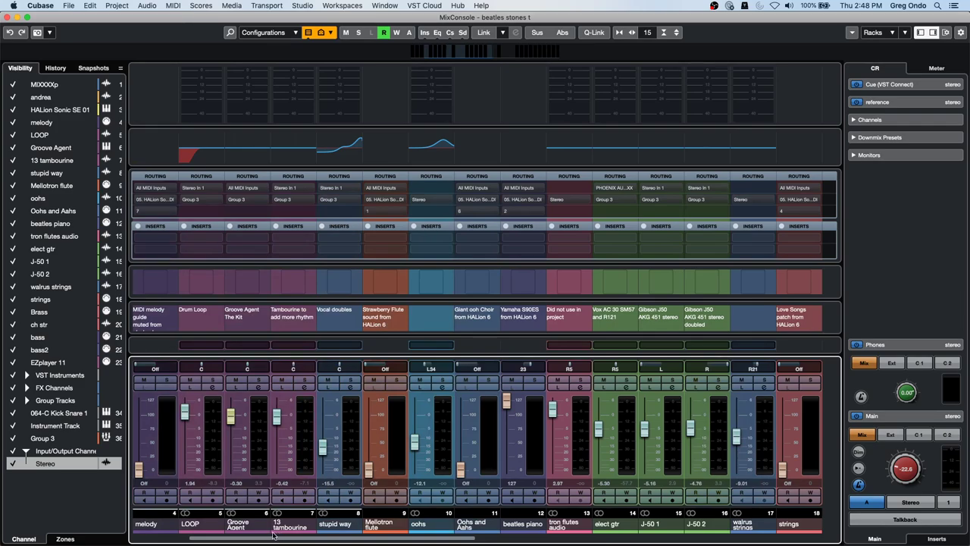
pyautogui.moveTo(273, 535); pyautogui.dragTo(217, 535)
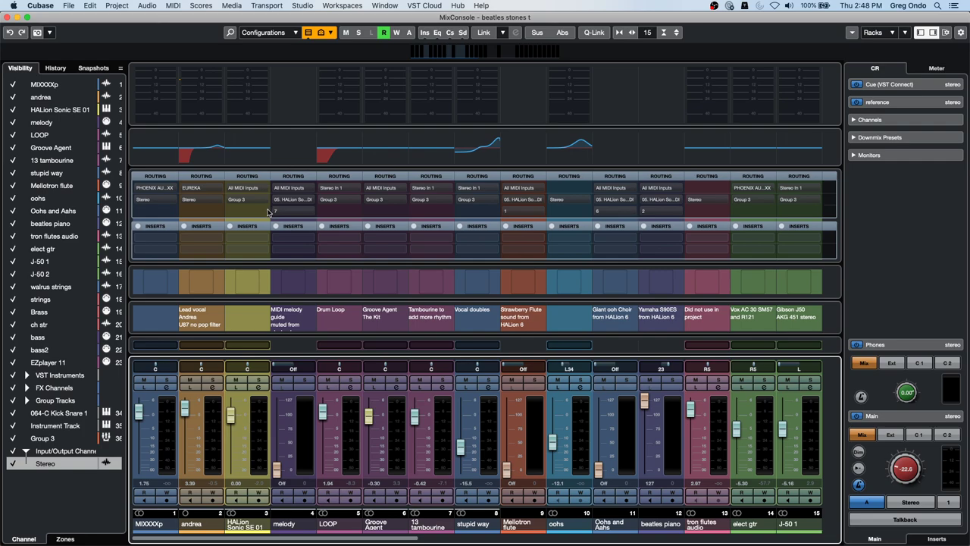
pyautogui.click(7, 17)
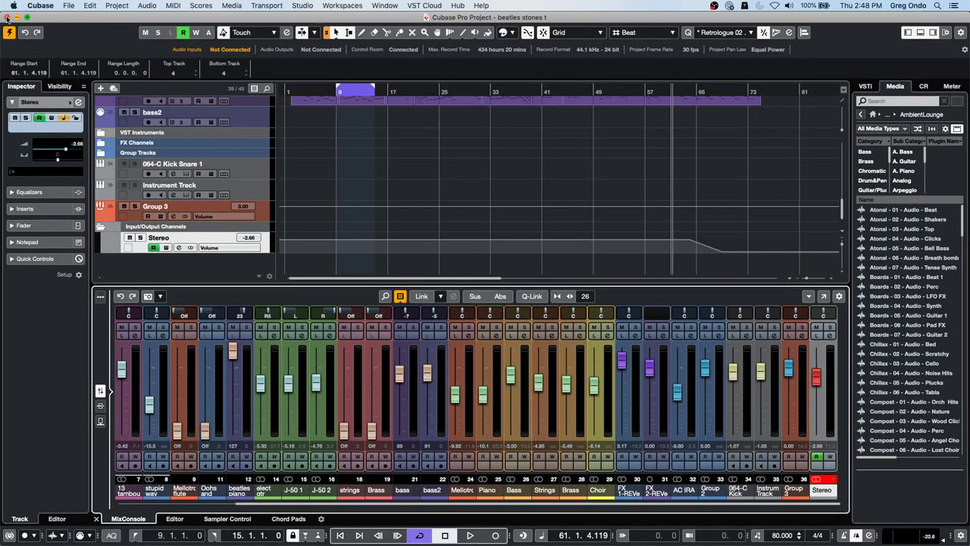
# - Revert the project to its previously saved version
pyautogui.click(69, 6)
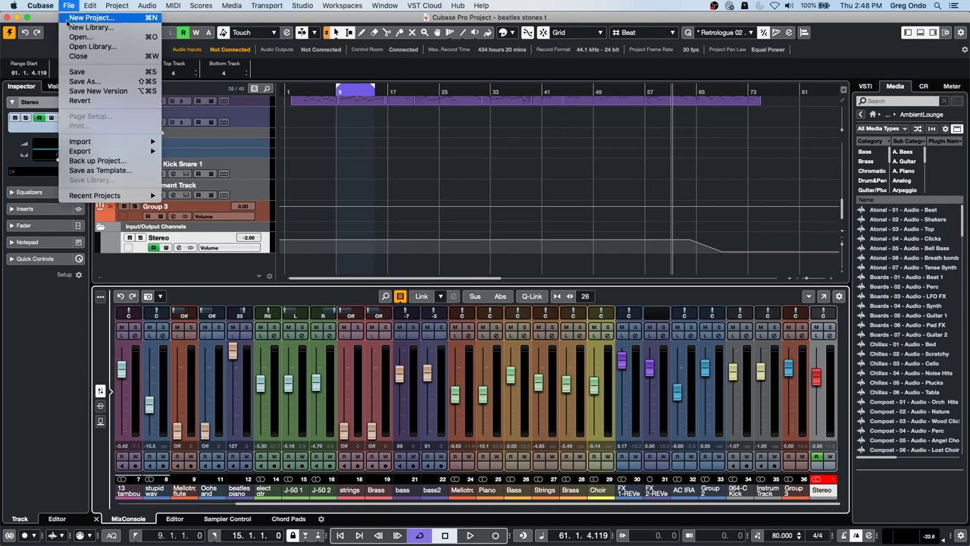
pyautogui.moveTo(40, 6)
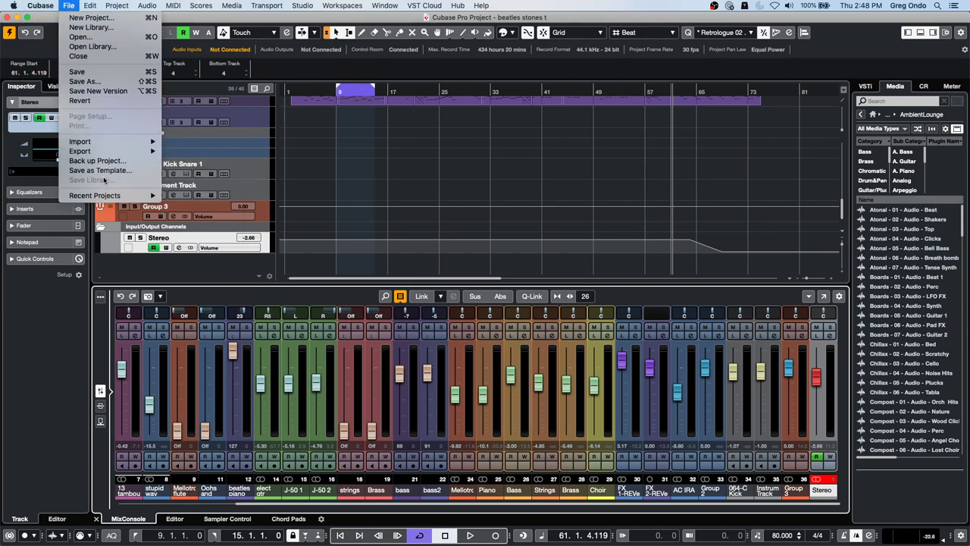
pyautogui.moveTo(111, 197)
pyautogui.click(115, 102)
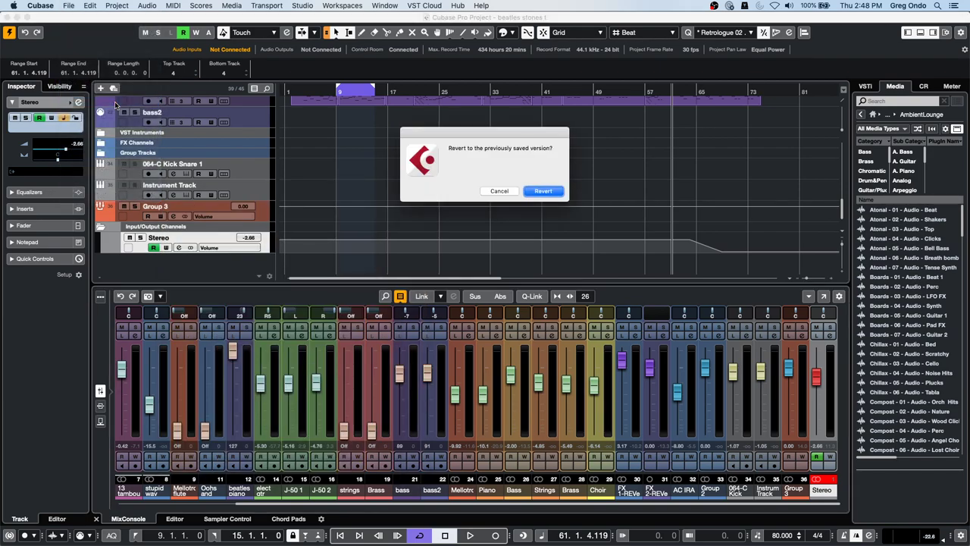
pyautogui.click(544, 191)
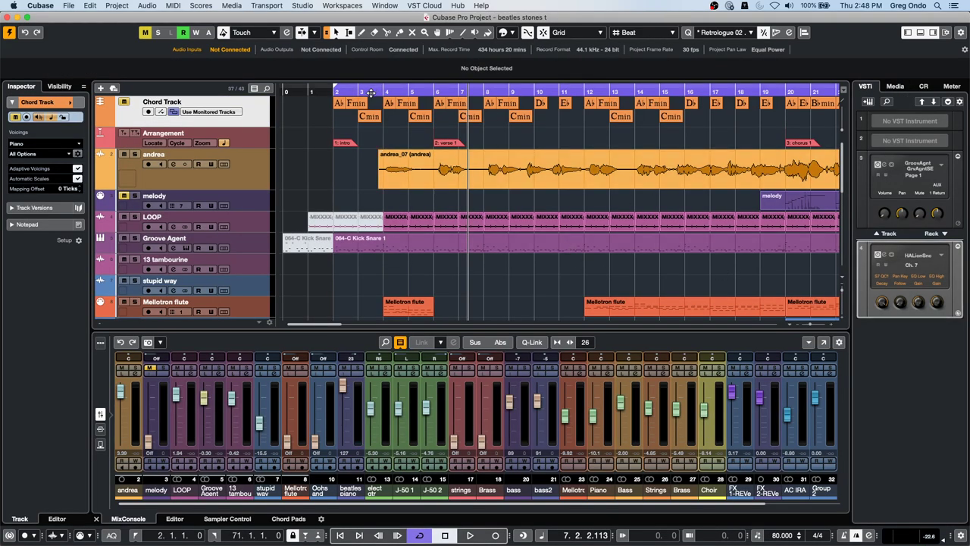
# - Insert Compressor in the Stereo output's first insert slot with a threshold of -33.9 dB and a ratio of 8.00:1
pyautogui.moveTo(371, 91); pyautogui.dragTo(382, 34)
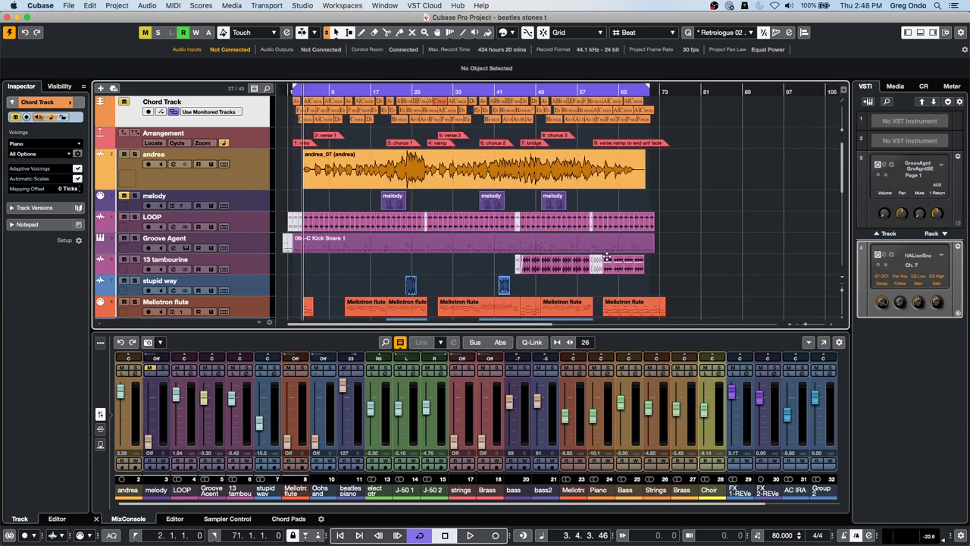
pyautogui.moveTo(756, 503); pyautogui.dragTo(846, 508)
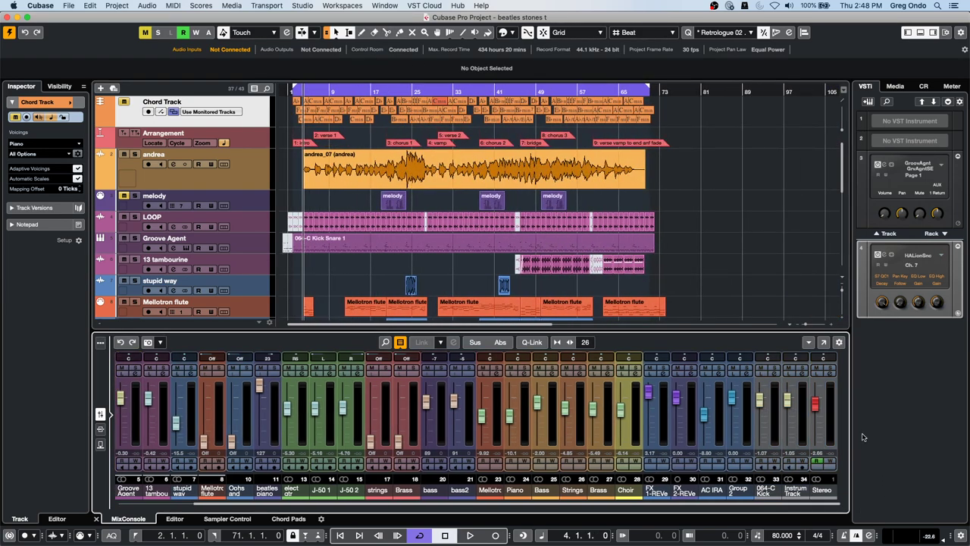
pyautogui.click(832, 373)
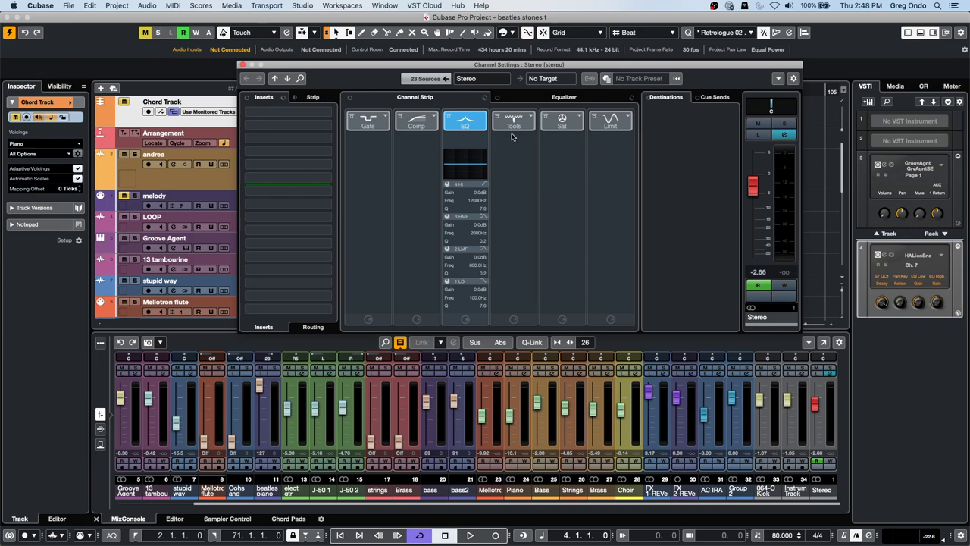
pyautogui.click(332, 112)
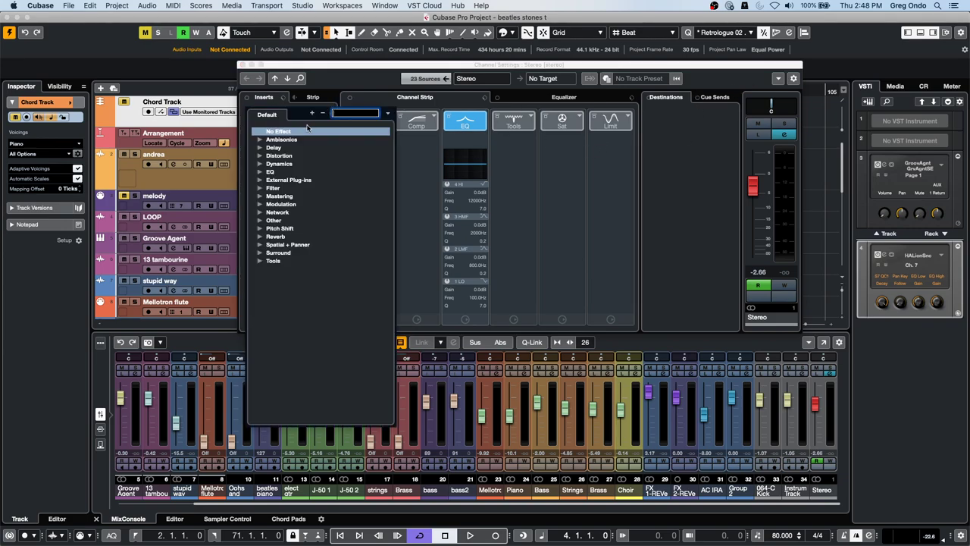
pyautogui.click(261, 164)
pyautogui.click(302, 181)
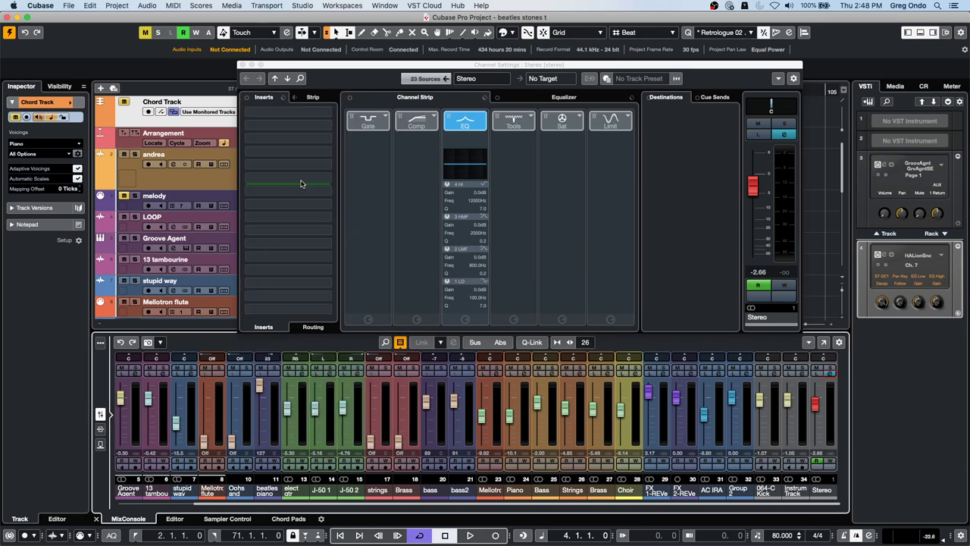
pyautogui.moveTo(796, 193); pyautogui.dragTo(815, 211)
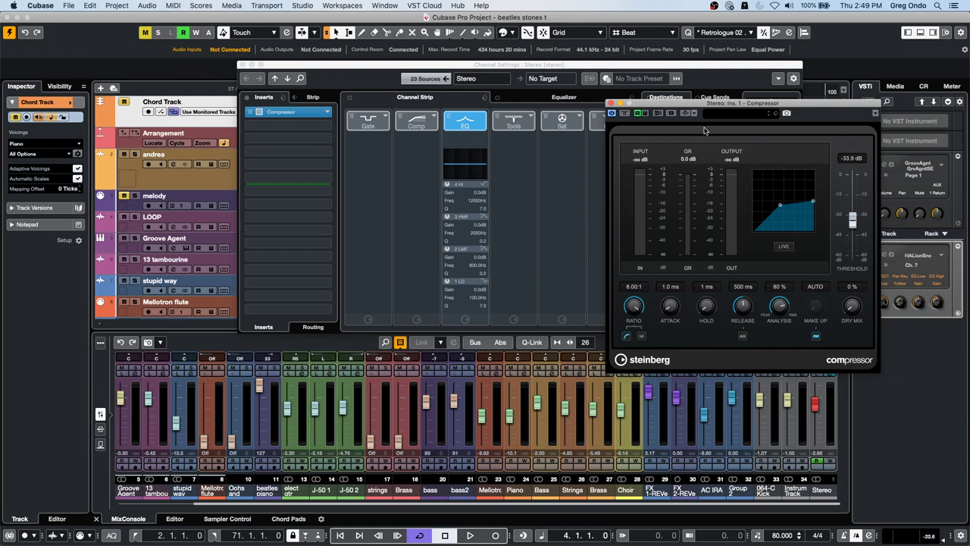
# - Activate the Compressor's side-chain, add the lead vocal track as its side-chain input, and close the Stereo channel settings
pyautogui.click(688, 115)
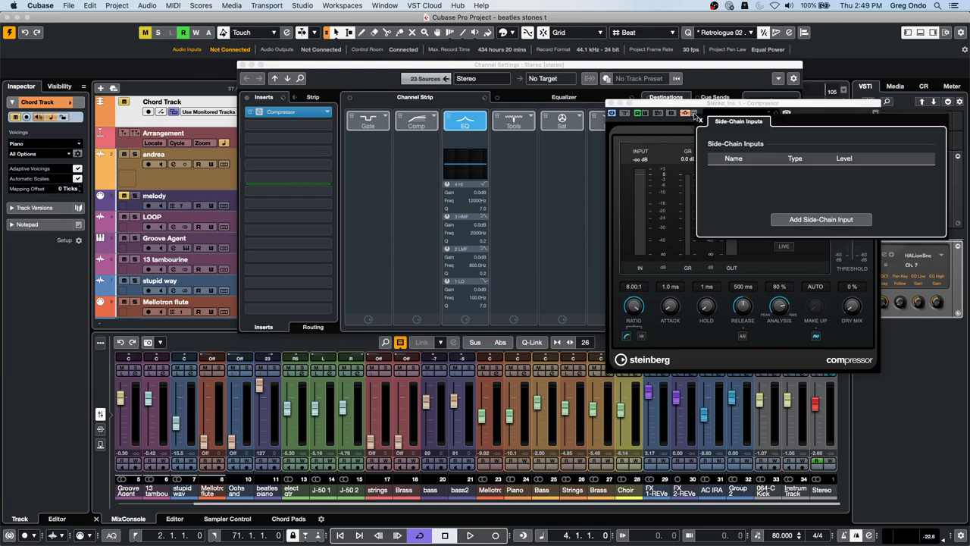
pyautogui.click(796, 221)
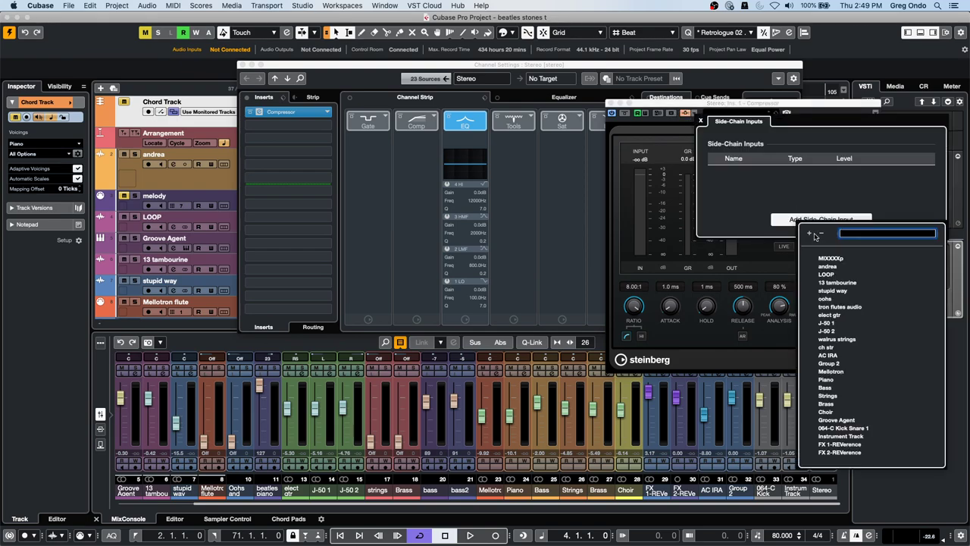
pyautogui.click(839, 269)
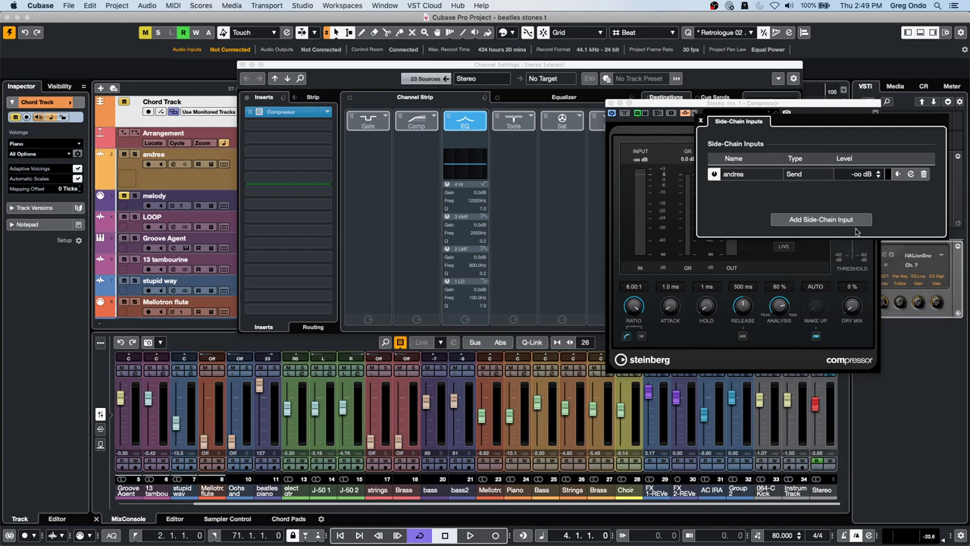
pyautogui.click(241, 66)
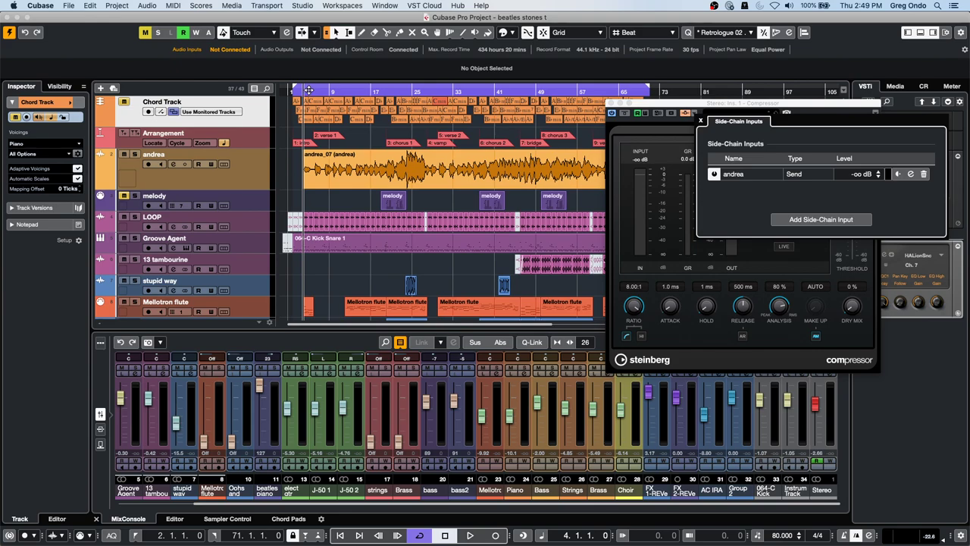
# - Play back the project from about bar 4, check the Compressor's meters and side-chain input settings, and close the plug-in
pyautogui.click(309, 90)
pyautogui.press('space')
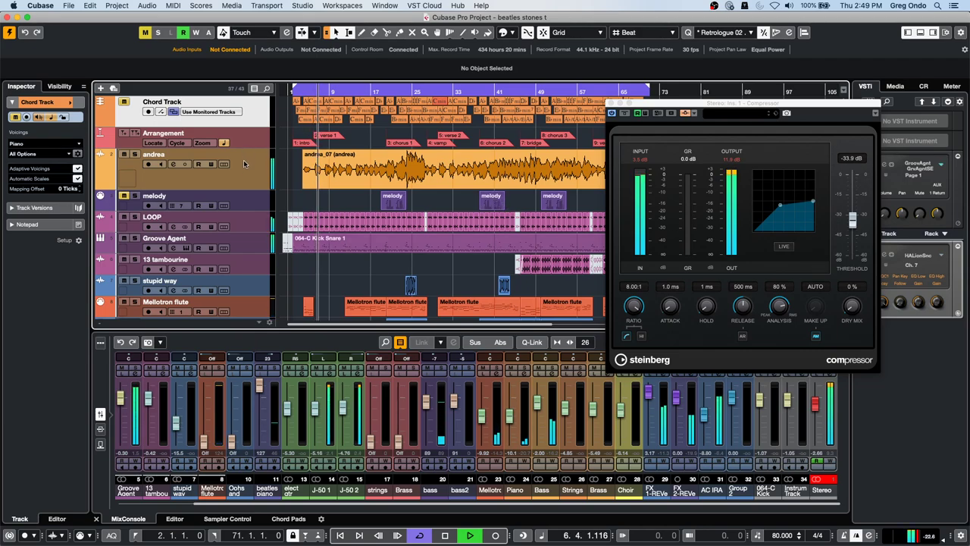
pyautogui.press('space')
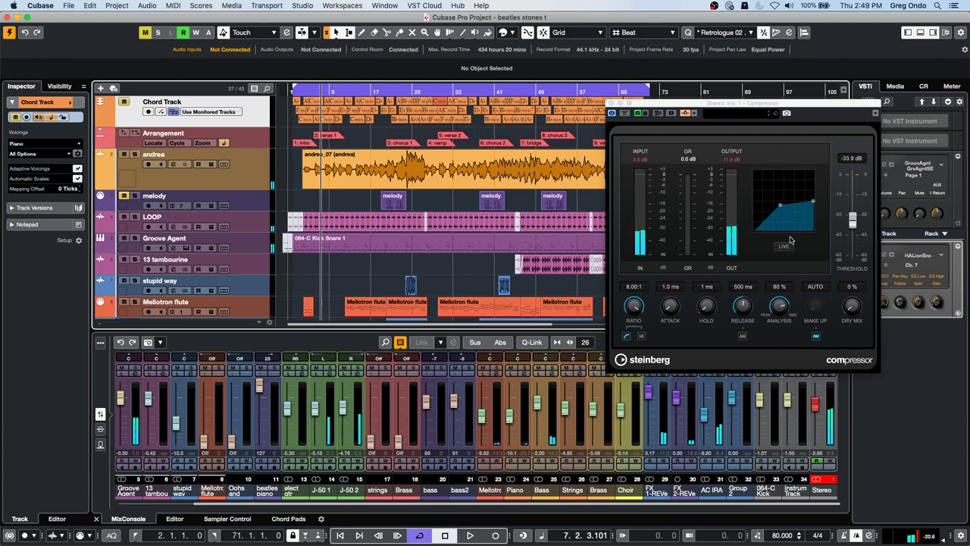
pyautogui.click(694, 114)
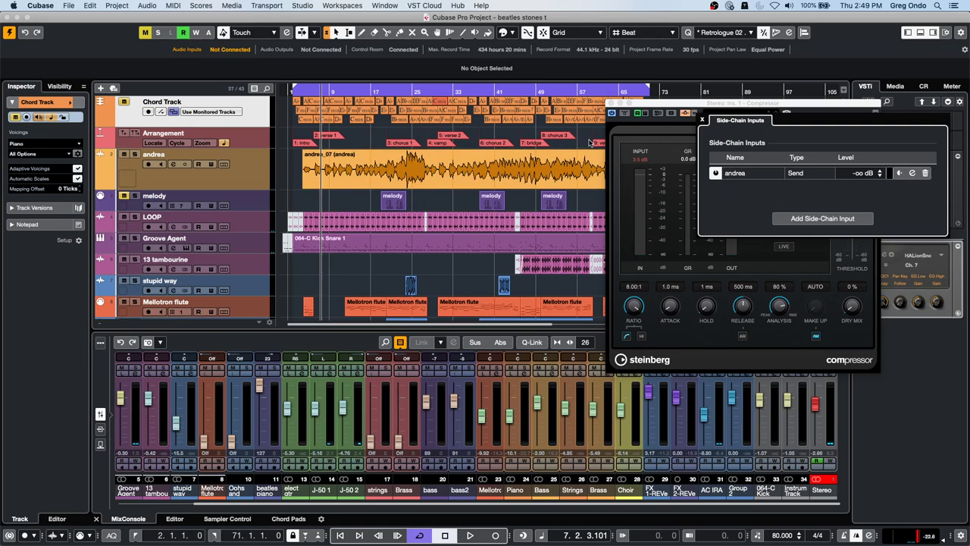
pyautogui.click(611, 102)
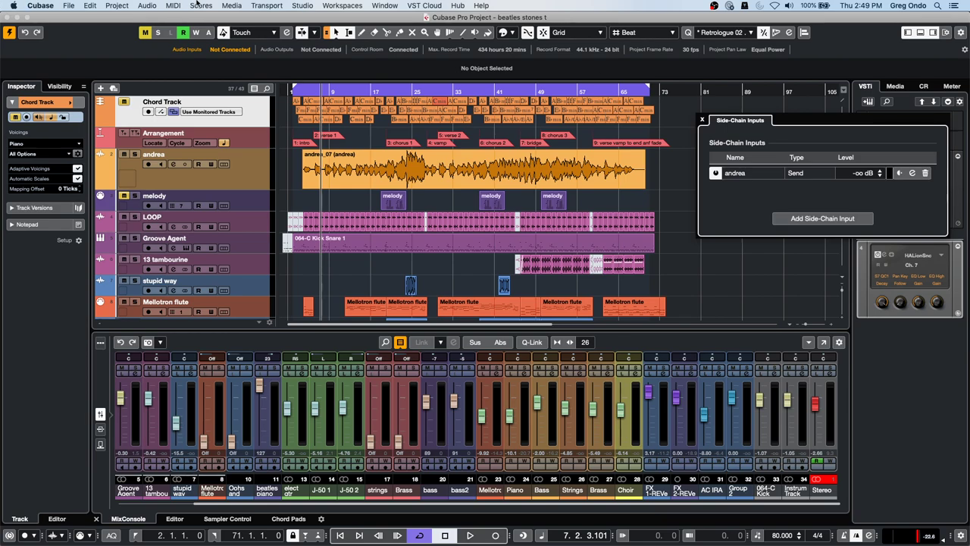
# - Open the Pool window to view the project's audio files
pyautogui.click(200, 6)
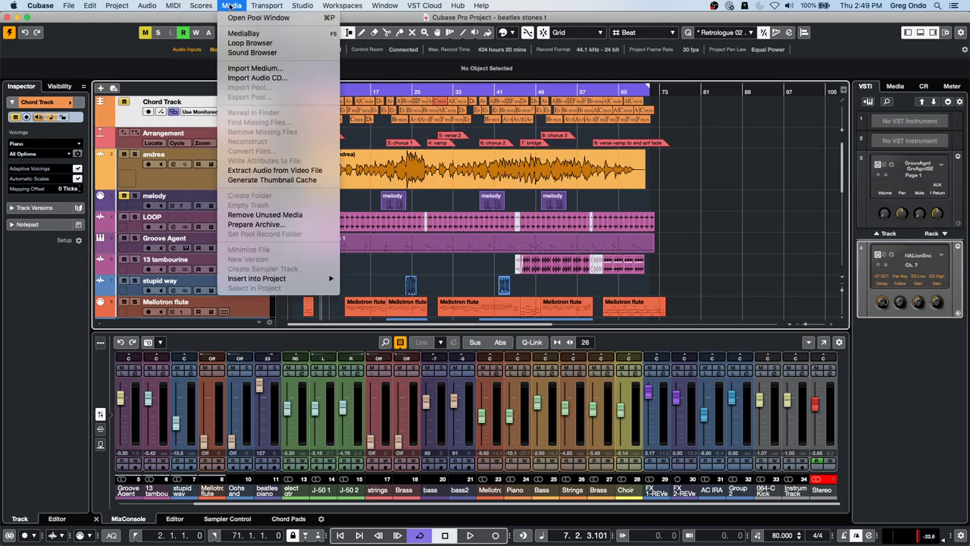
pyautogui.click(237, 17)
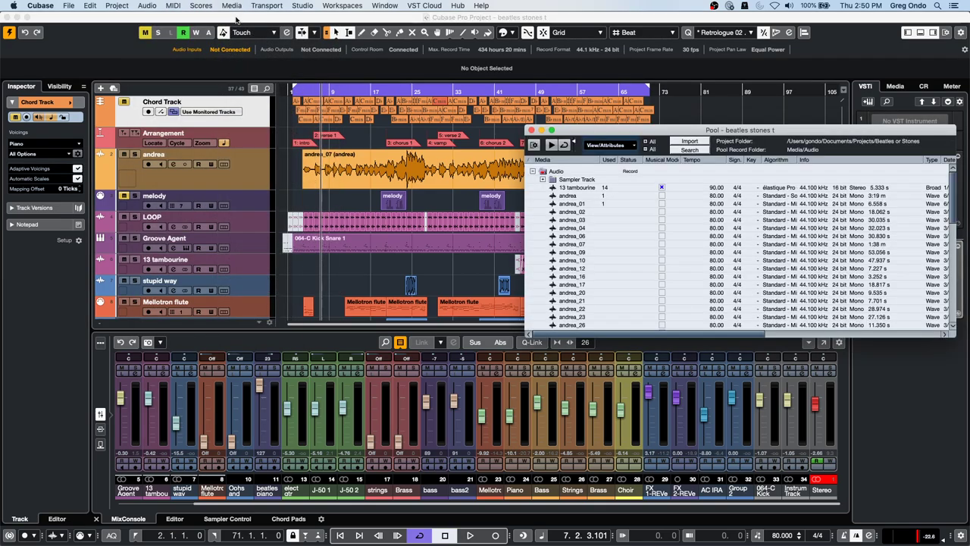
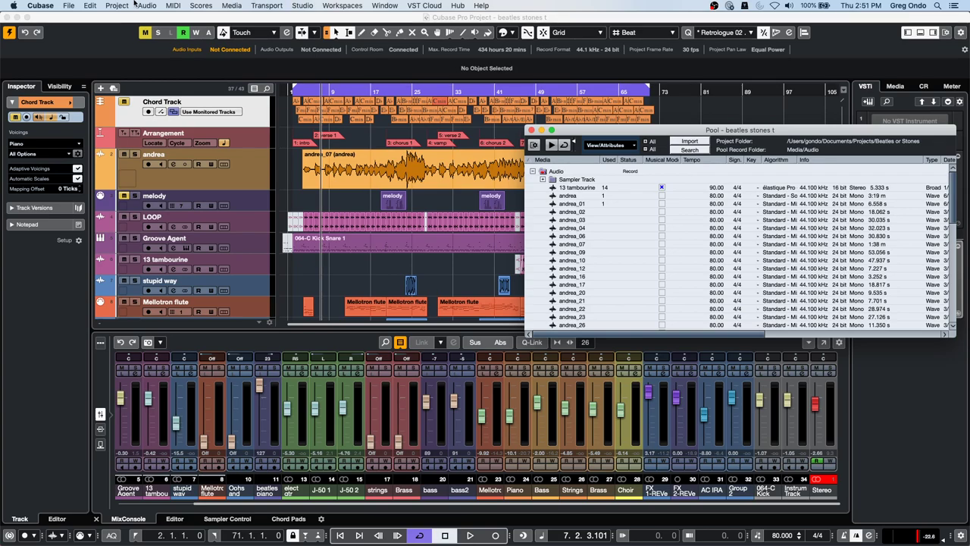
# - Open the recent project "be someone.cpr" and activate it
pyautogui.click(68, 5)
pyautogui.moveTo(117, 196)
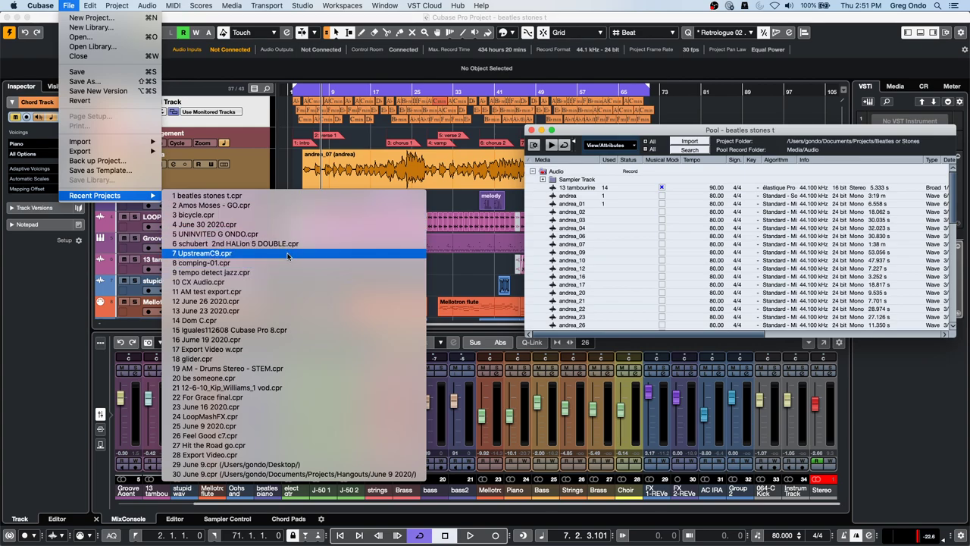
pyautogui.click(284, 381)
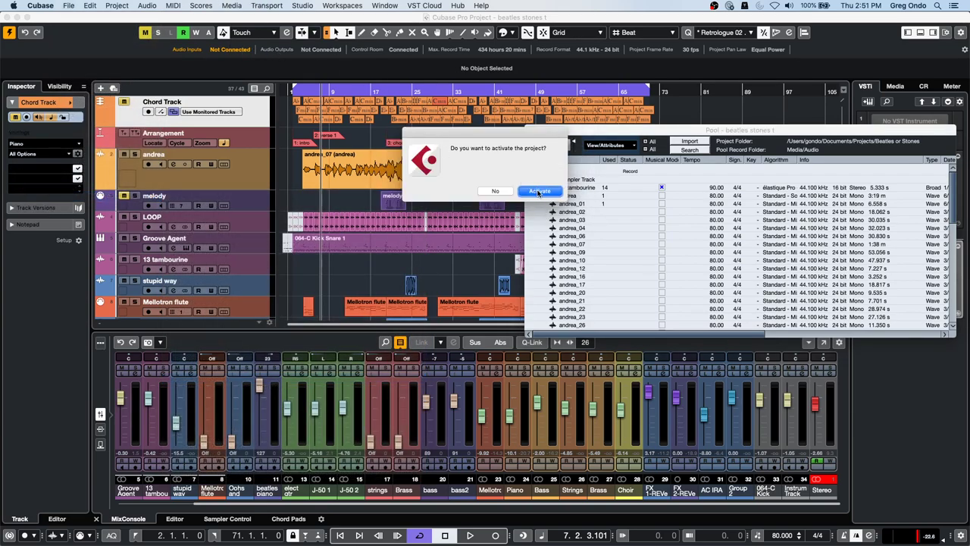
pyautogui.click(538, 192)
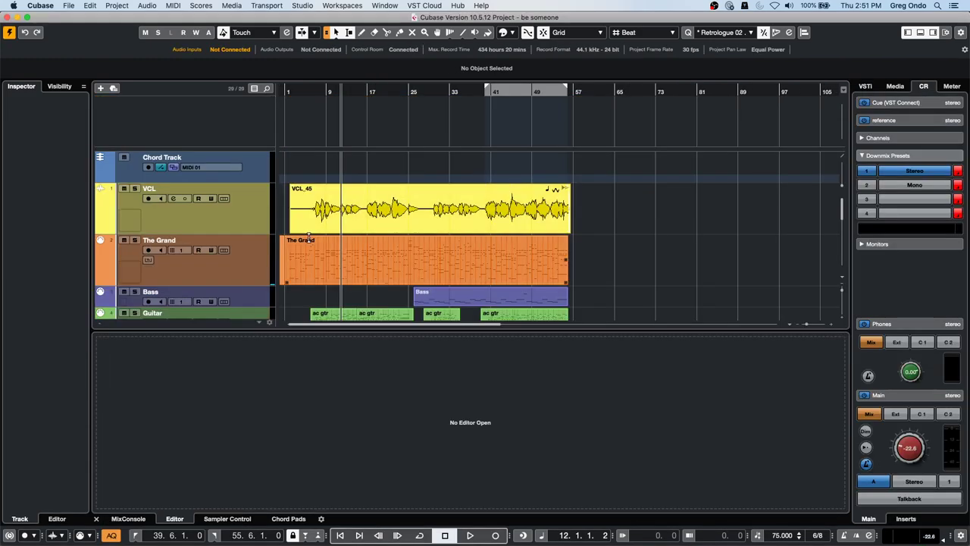
# - Open The Grand MIDI part in the lower-zone editor, view it in the Drum Editor, and switch to the Score Editor
pyautogui.click(363, 263)
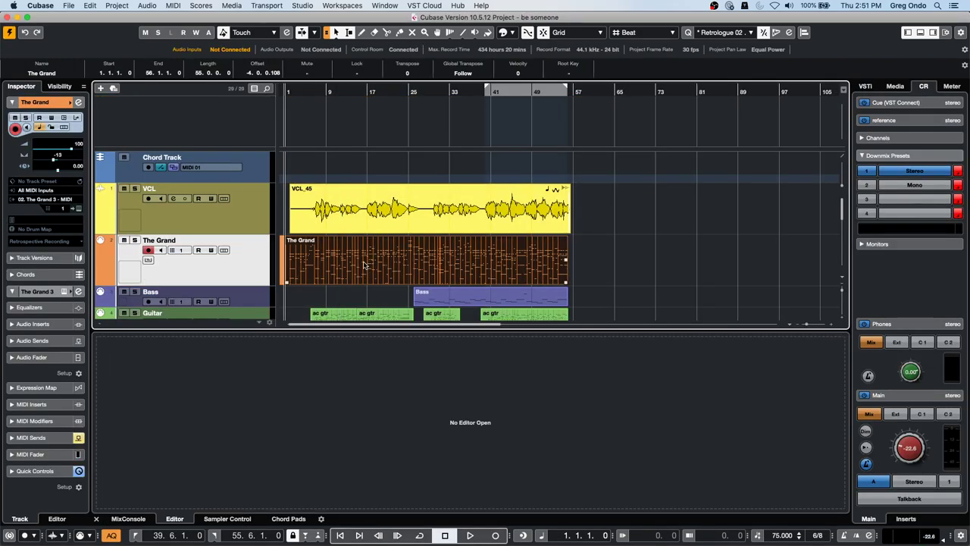
pyautogui.doubleClick(364, 264)
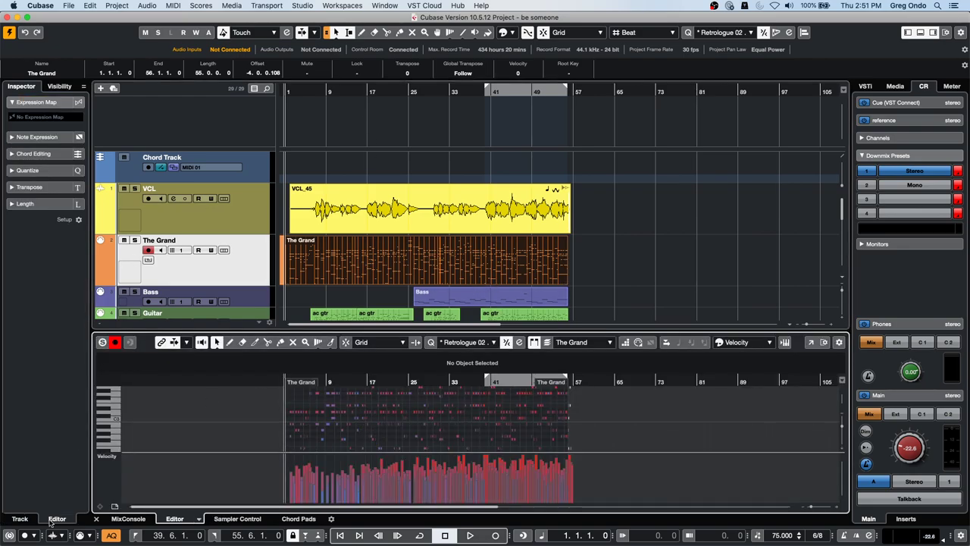
pyautogui.click(199, 518)
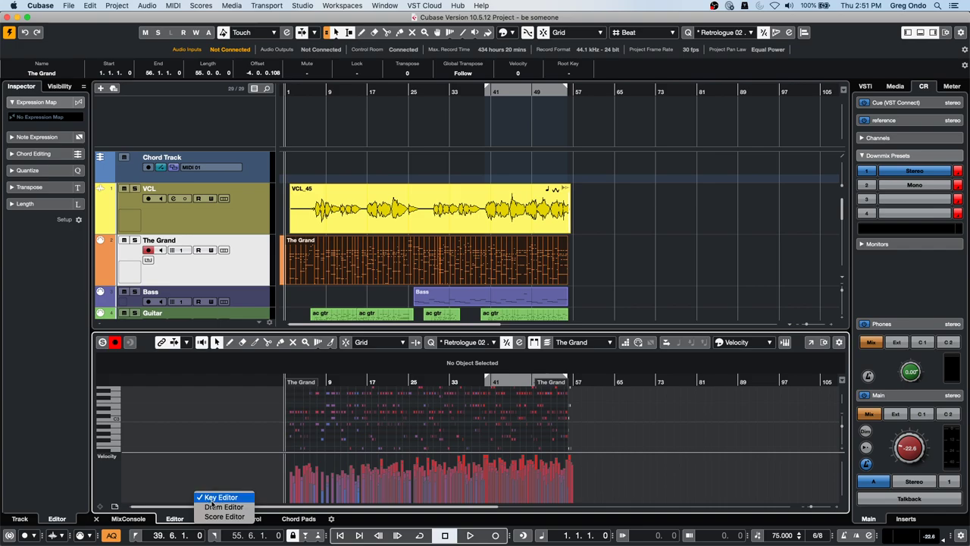
pyautogui.click(212, 506)
pyautogui.click(199, 518)
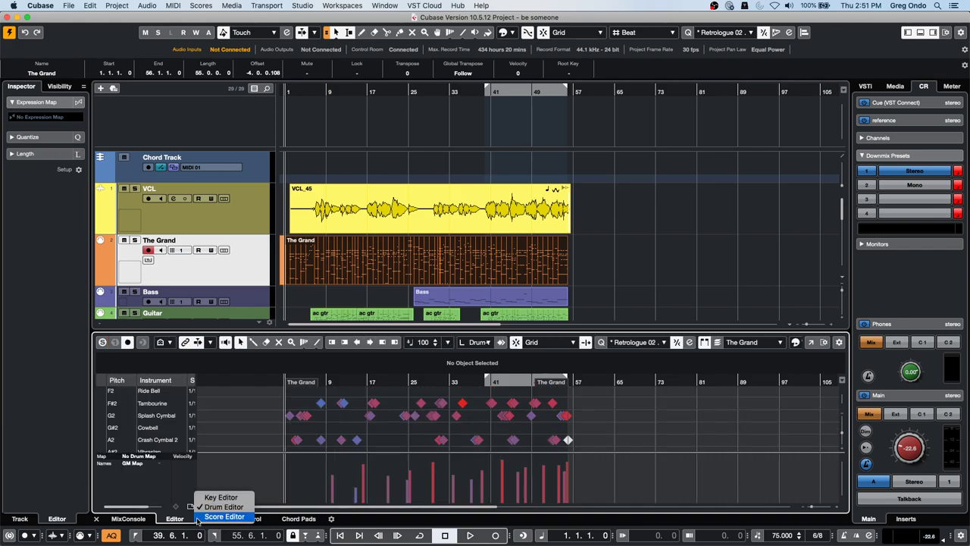
pyautogui.click(232, 518)
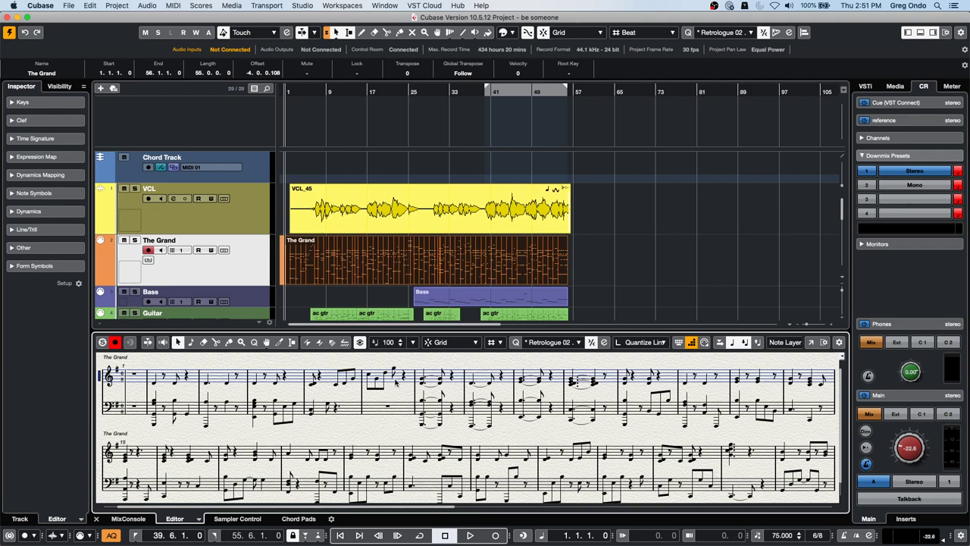
# - Create chord symbols from The Grand part with bass notes and tensions included, and enlarge the chord track to read them
pyautogui.click(124, 7)
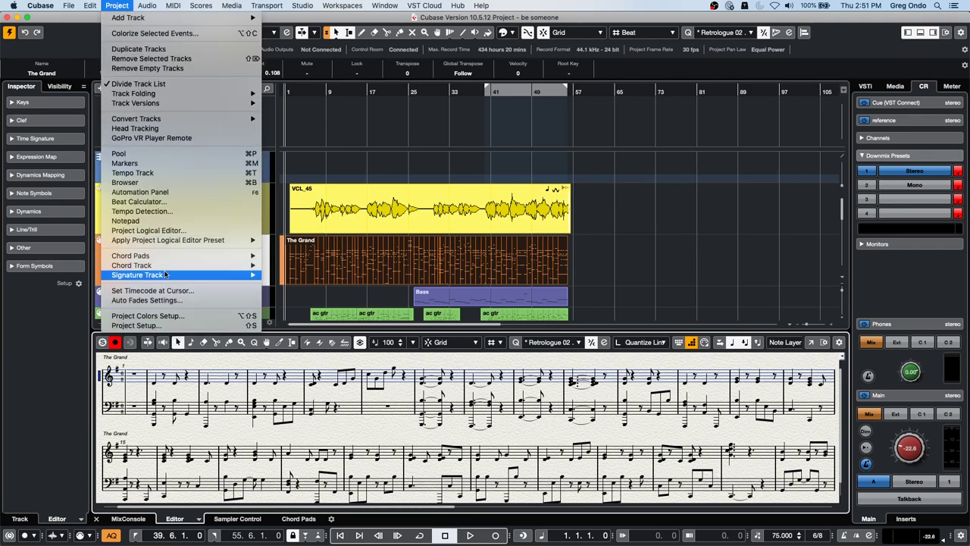
pyautogui.moveTo(165, 269)
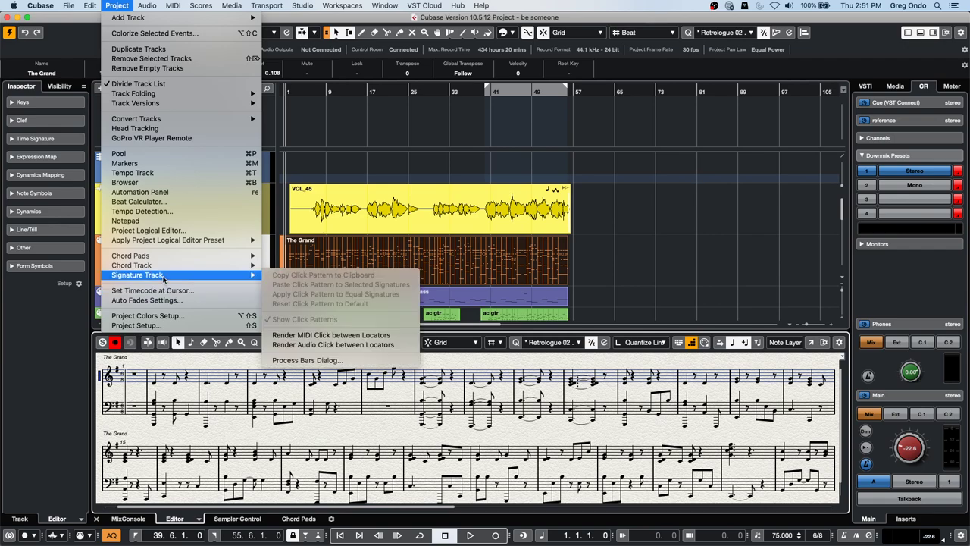
pyautogui.moveTo(227, 267)
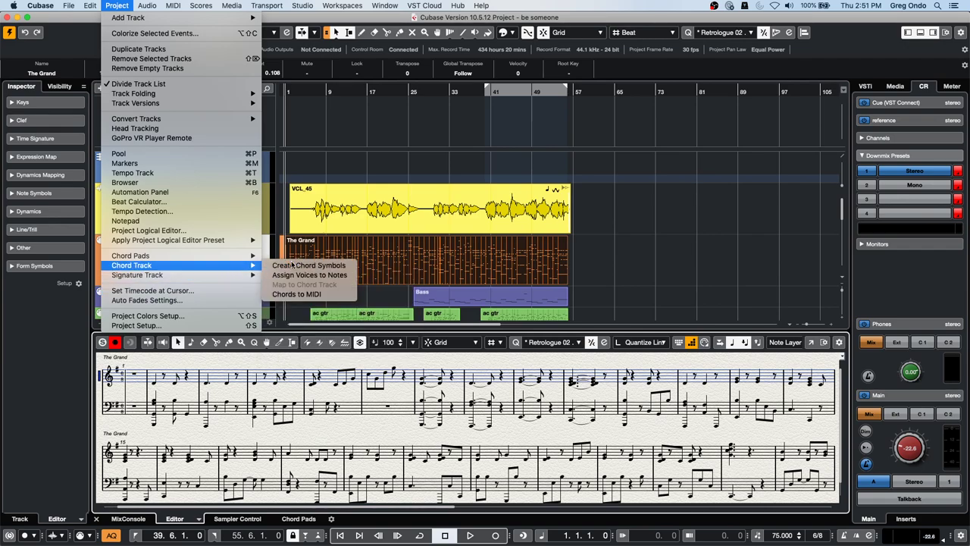
pyautogui.click(292, 265)
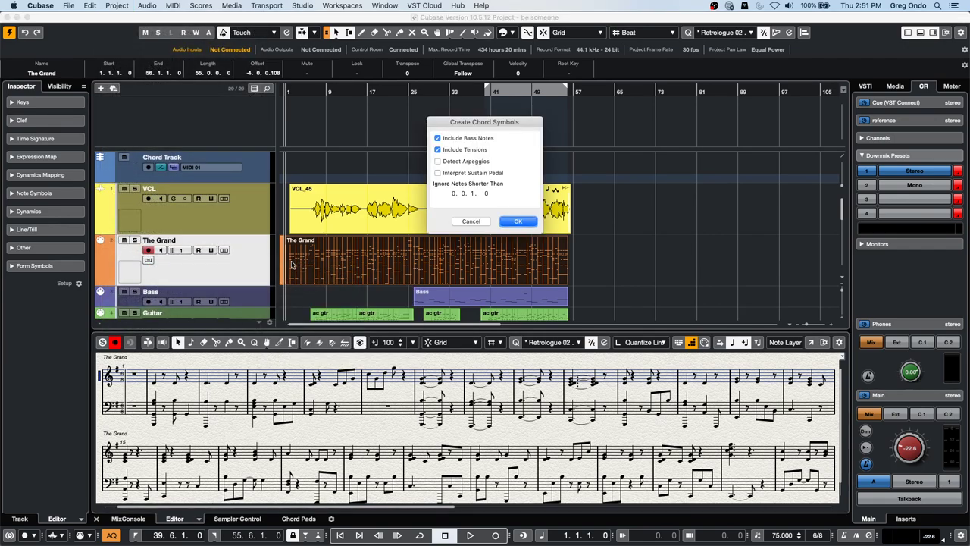
pyautogui.click(438, 149)
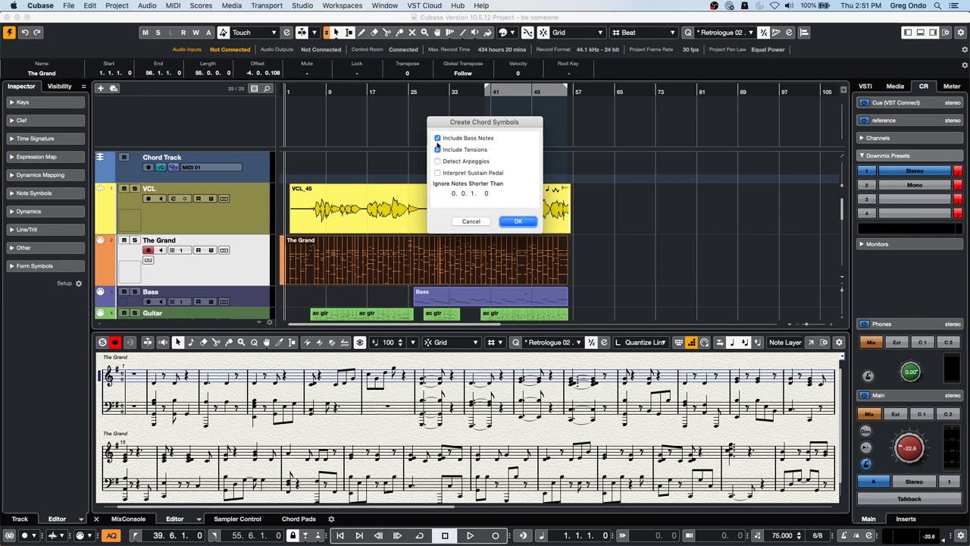
pyautogui.click(521, 221)
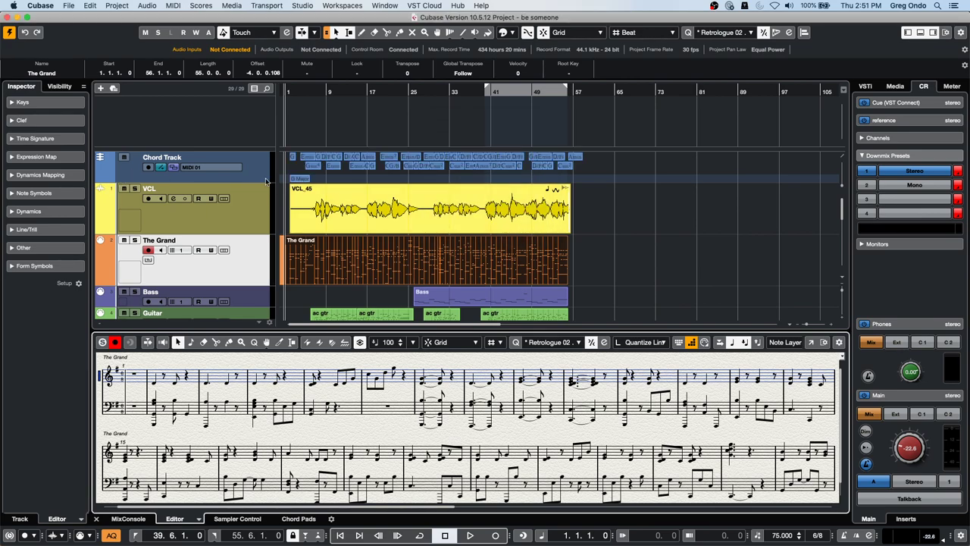
pyautogui.moveTo(237, 183); pyautogui.dragTo(235, 198)
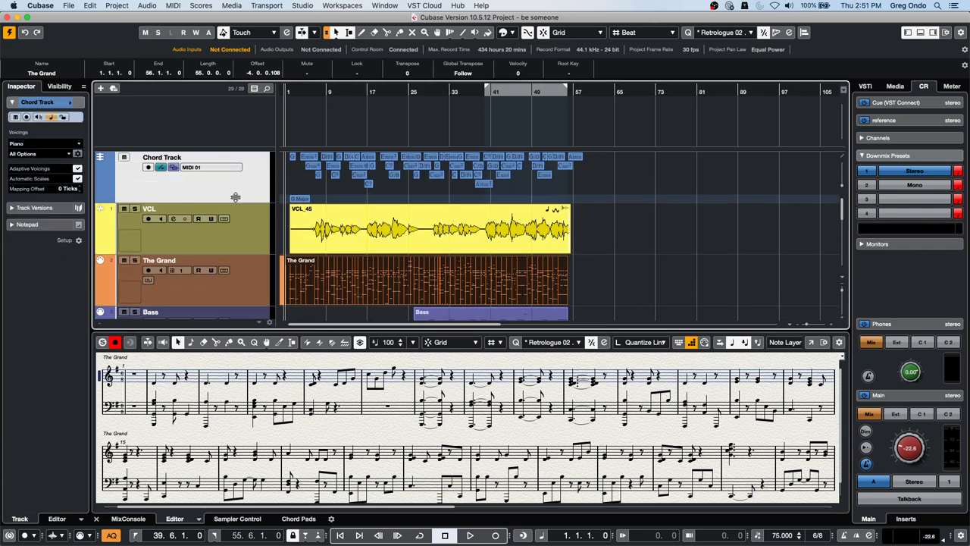
pyautogui.moveTo(284, 143)
pyautogui.mouseDown()
pyautogui.moveTo(286, 114)
pyautogui.moveTo(291, 144)
pyautogui.mouseUp()
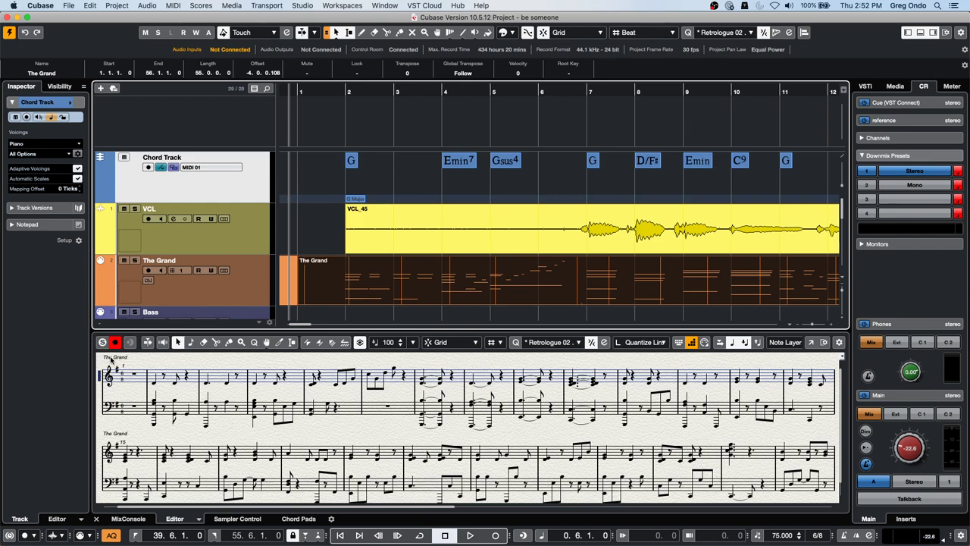
# - Show the chord track's symbols above the staves in the score and open the G Major scale event on the chord track
pyautogui.click(339, 438)
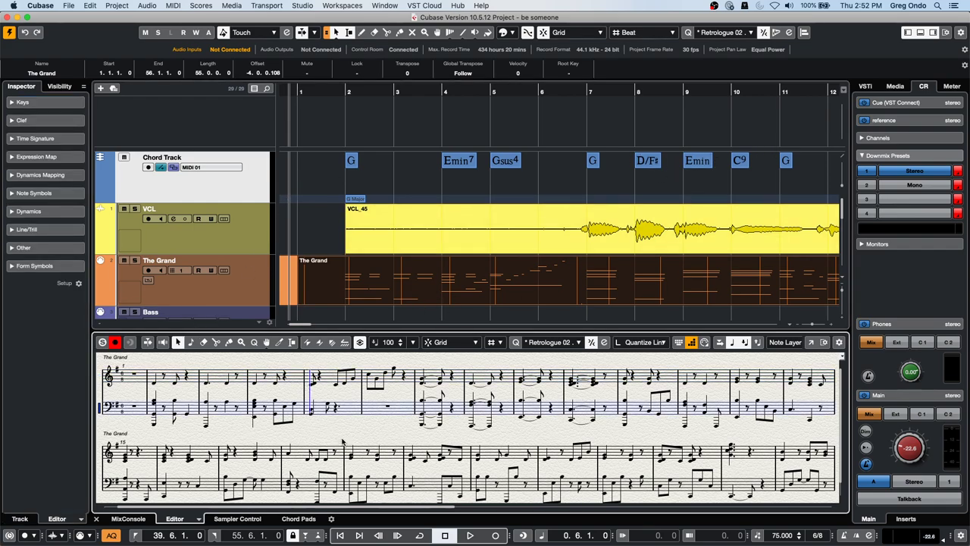
pyautogui.click(168, 6)
pyautogui.moveTo(201, 6)
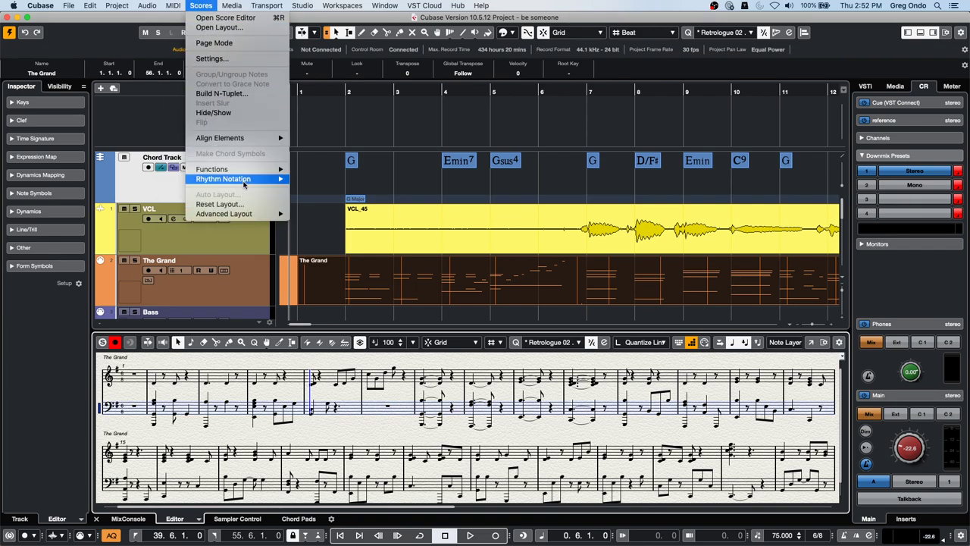
pyautogui.moveTo(244, 215)
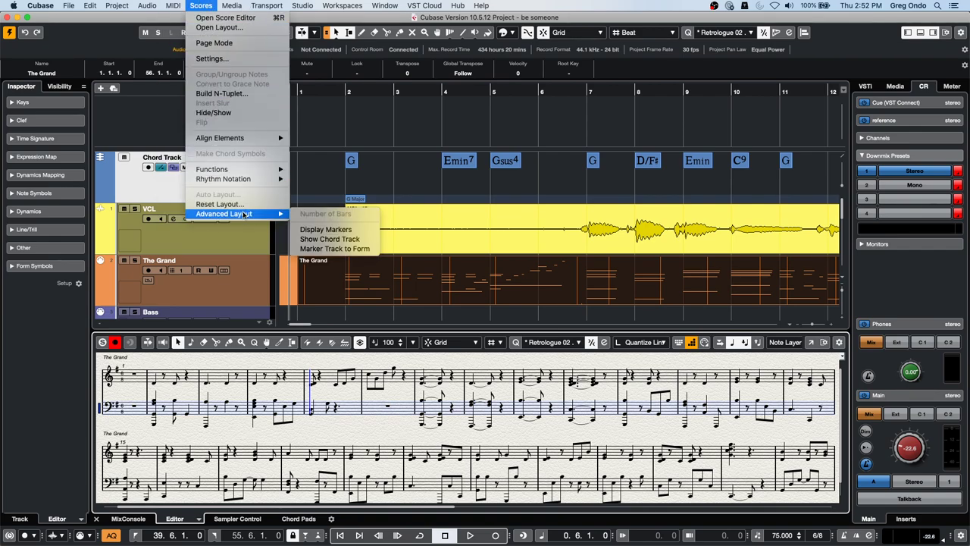
pyautogui.click(362, 241)
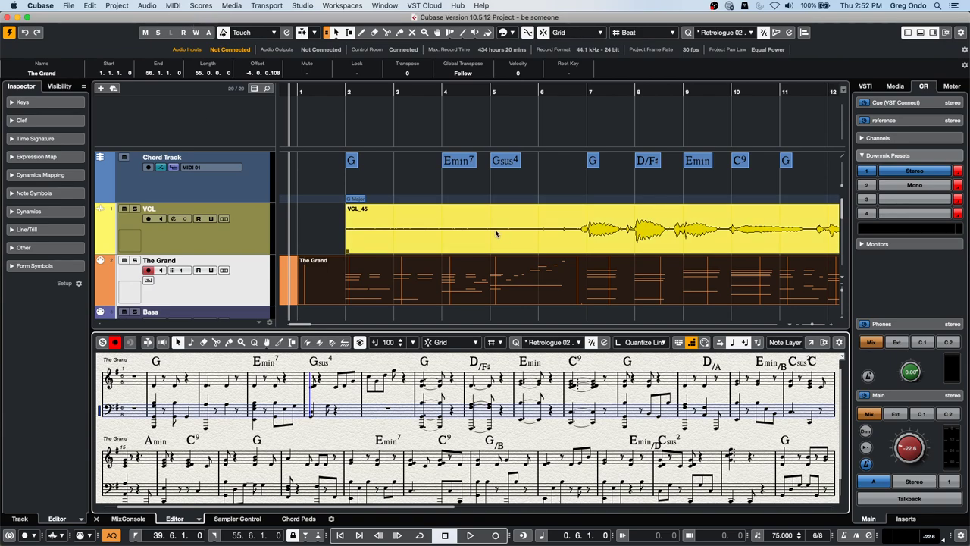
pyautogui.click(354, 200)
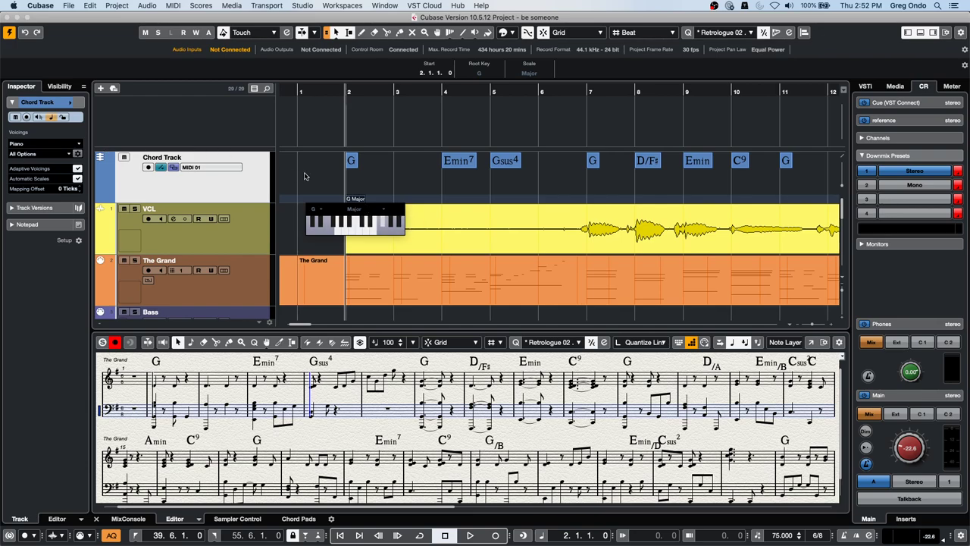
# - Create a new empty project in the June 30 2020 folder
pyautogui.click(70, 5)
pyautogui.click(75, 16)
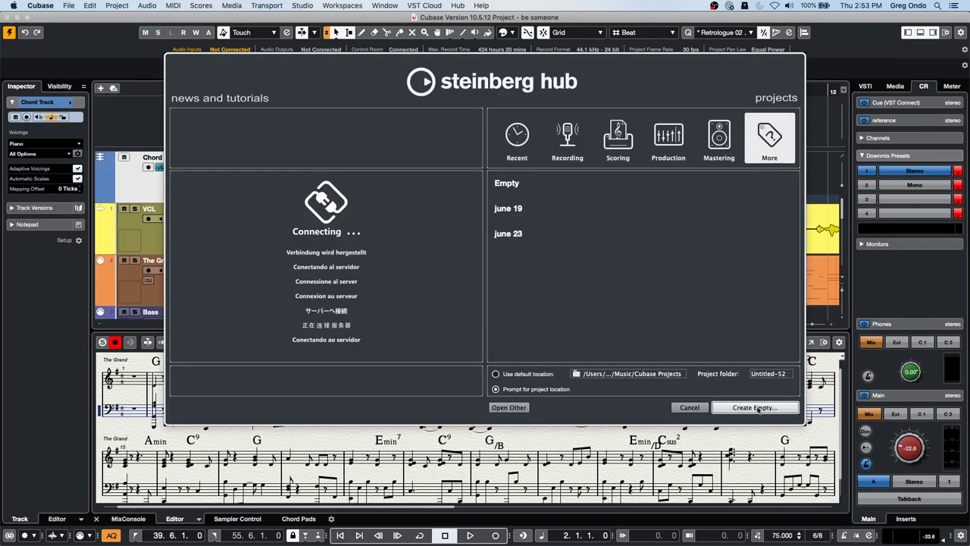
pyautogui.click(758, 408)
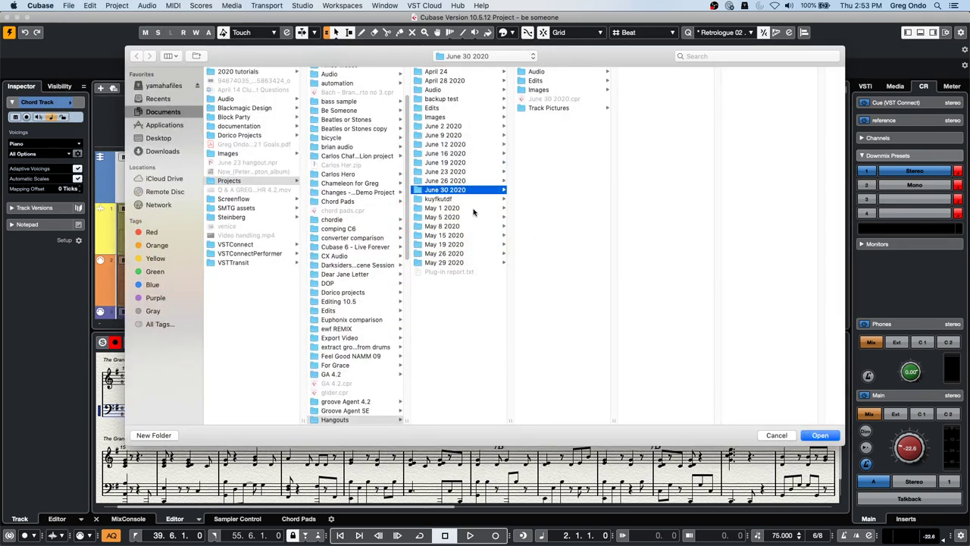
pyautogui.press('Return')
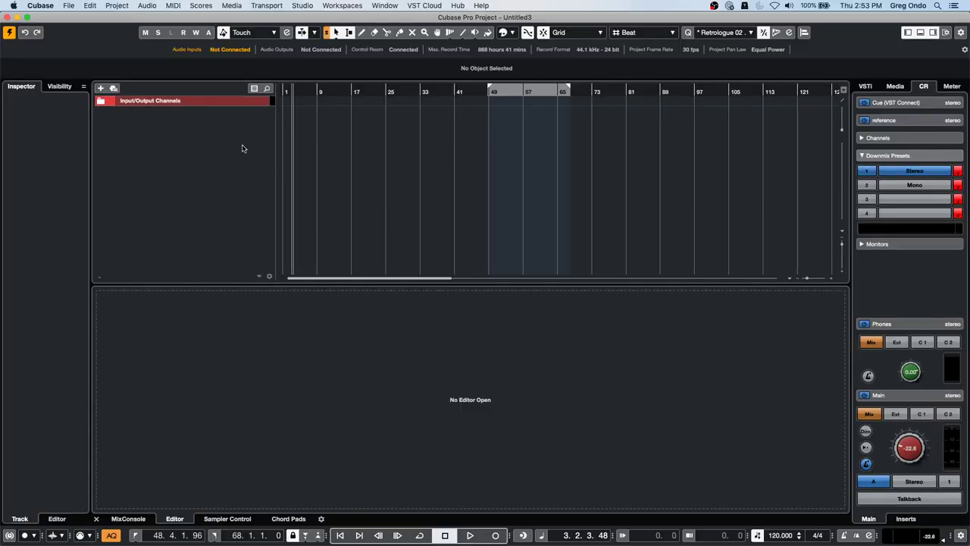
# - Add a chord track to the project and draw an undefined chord event at about bar 11
pyautogui.rightClick(253, 139)
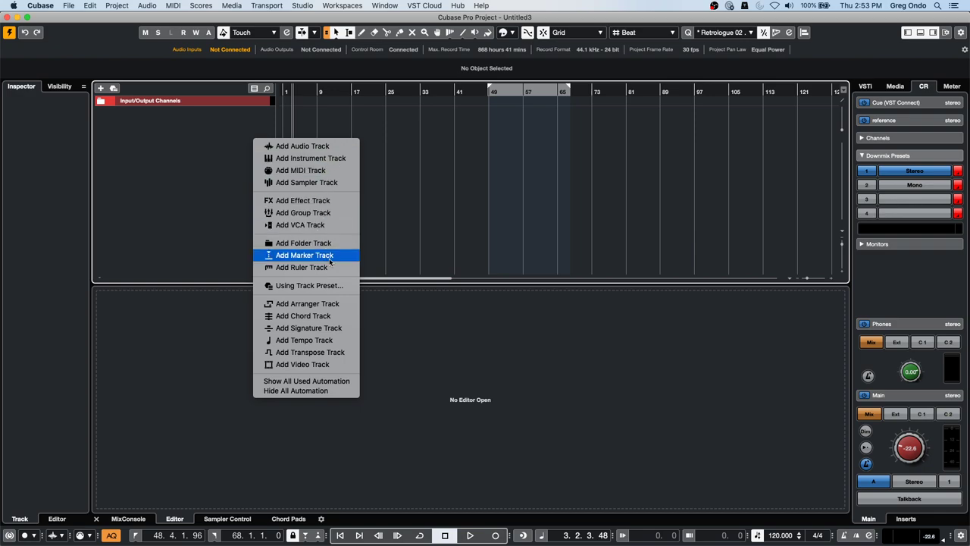
pyautogui.click(318, 315)
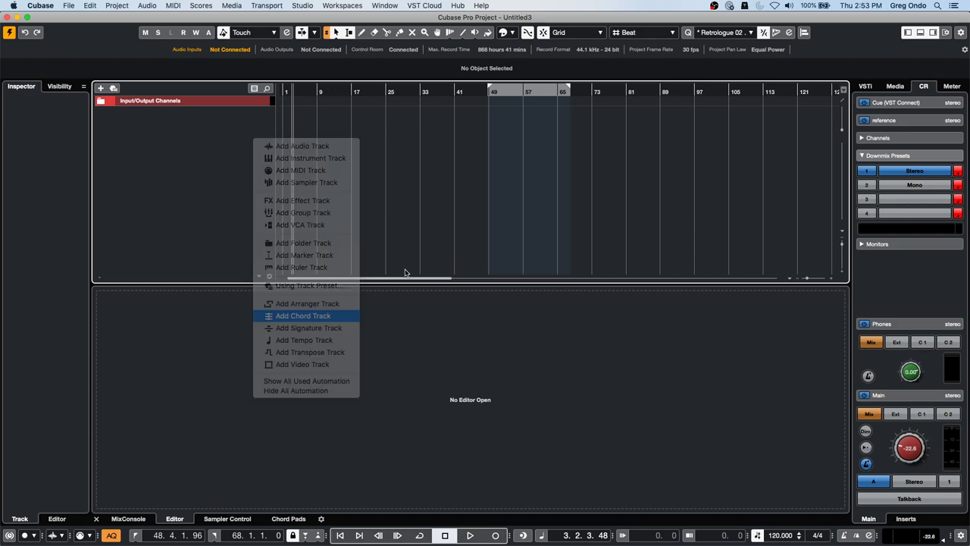
pyautogui.rightClick(318, 120)
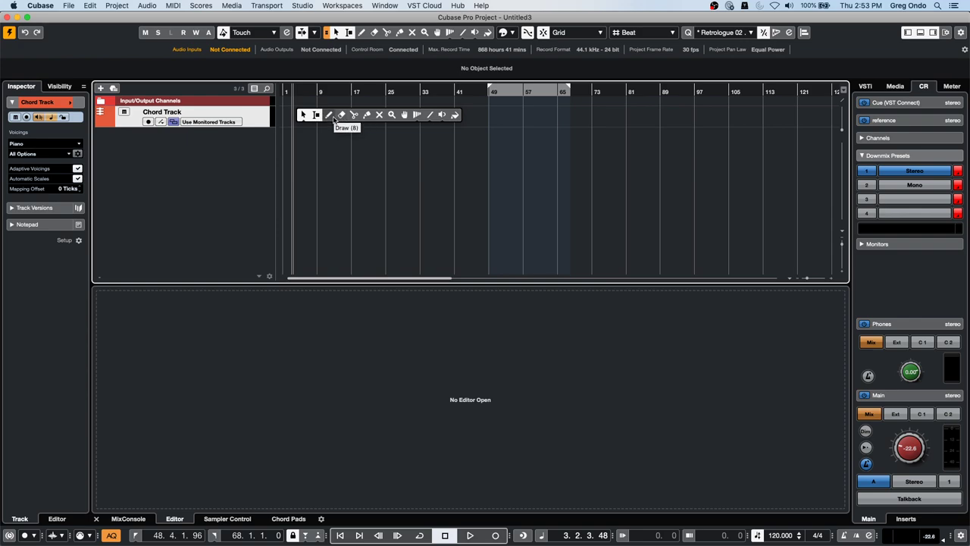
pyautogui.click(329, 114)
pyautogui.click(336, 115)
pyautogui.press('1')
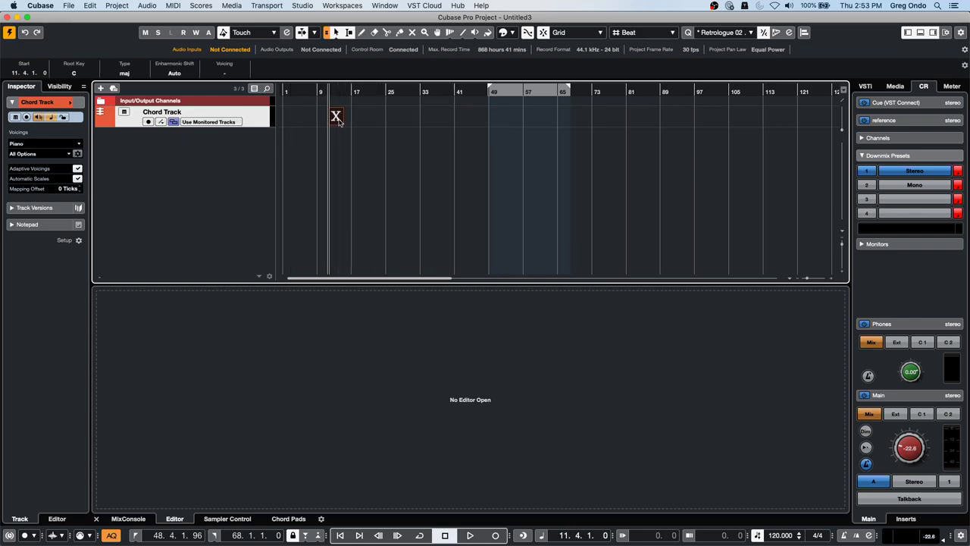
# - Show the scales on the chord track, make the track taller, and open the C Major scale event
pyautogui.click(162, 122)
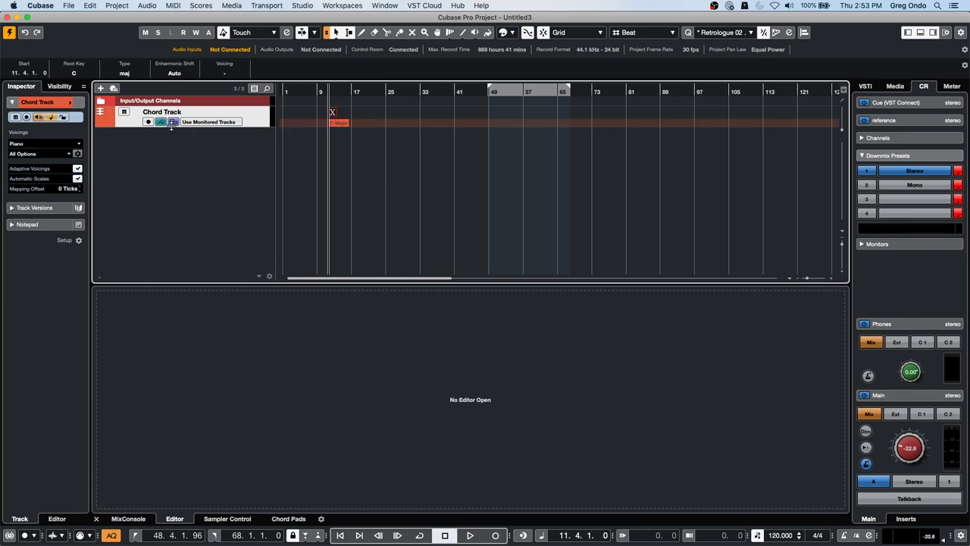
pyautogui.moveTo(174, 127); pyautogui.dragTo(179, 165)
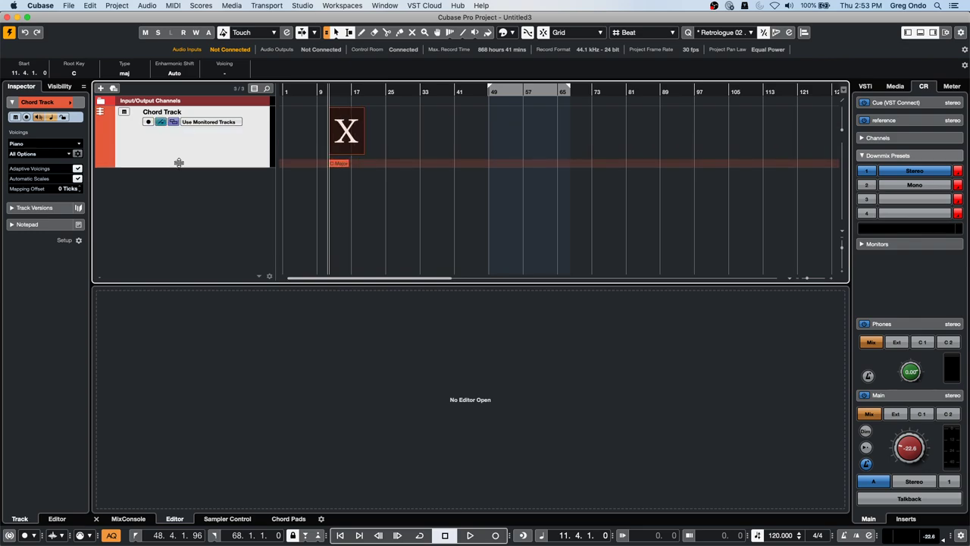
pyautogui.doubleClick(344, 166)
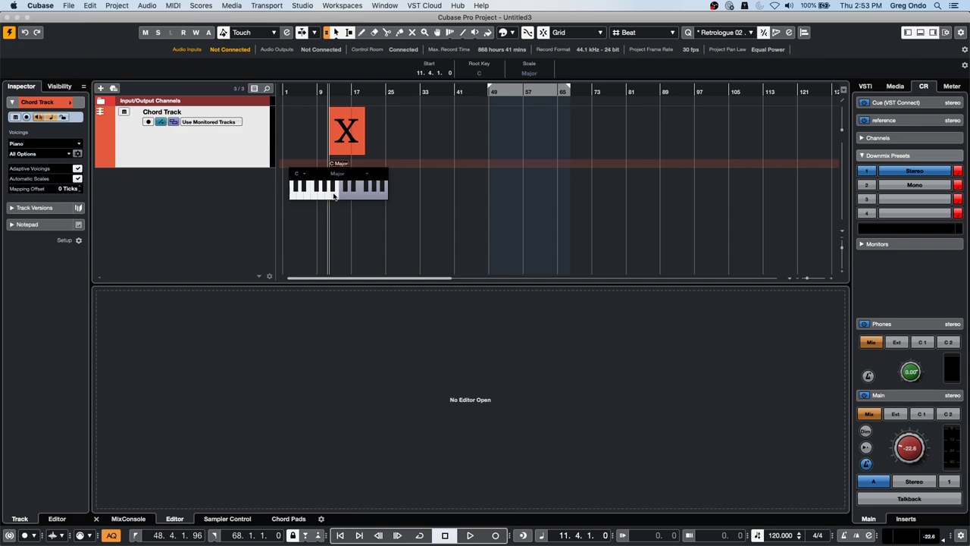
# - Turn off automatic scales for the chord track and reopen the C Major scale event for editing
pyautogui.click(77, 180)
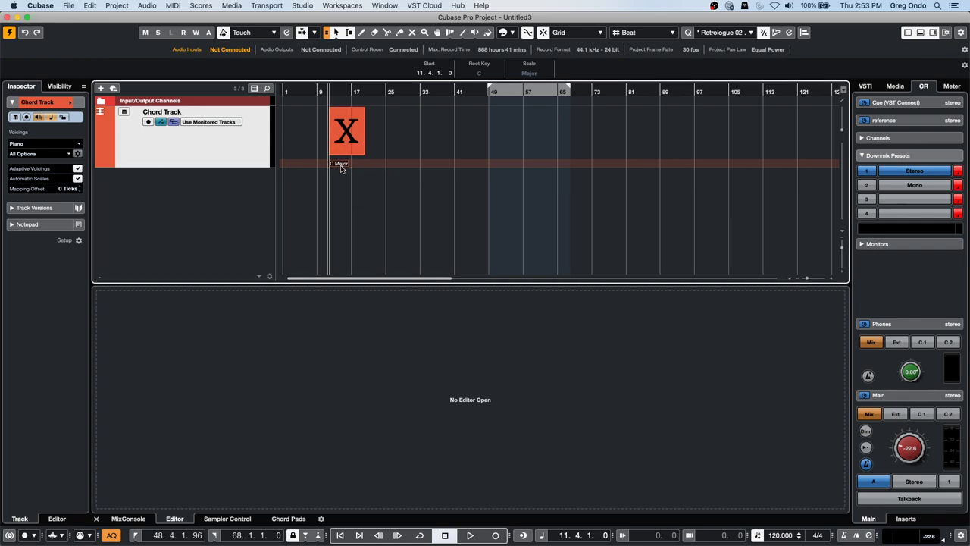
pyautogui.click(77, 180)
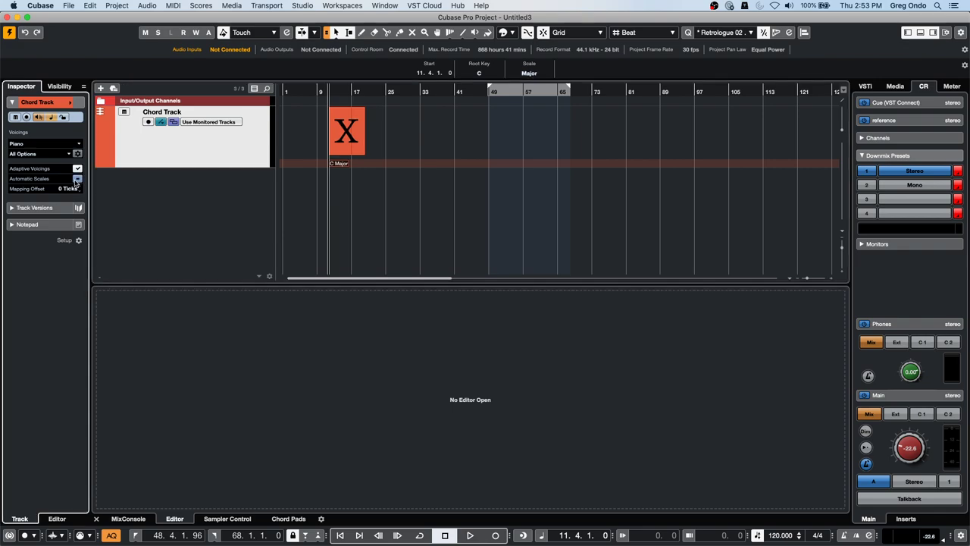
pyautogui.doubleClick(333, 165)
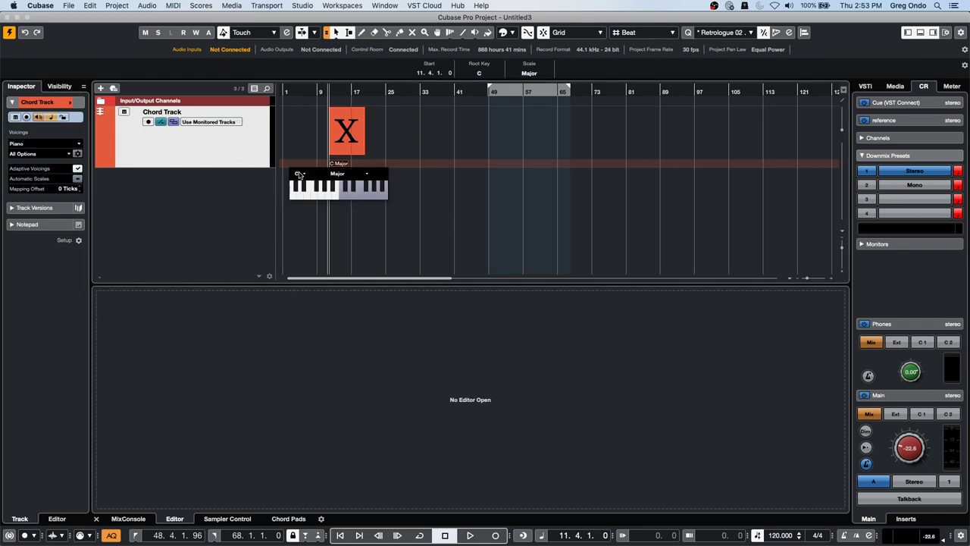
# - Set the C scale event's scale type to No Scale
pyautogui.click(299, 174)
pyautogui.click(345, 174)
pyautogui.click(345, 174)
pyautogui.press('Down')
pyautogui.press('Down')
pyautogui.press('Down')
pyautogui.press('Down')
pyautogui.press('Down')
pyautogui.press('Down')
pyautogui.press('Down')
pyautogui.press('Down')
pyautogui.press('Down')
pyautogui.press('Down')
pyautogui.press('Down')
pyautogui.press('Down')
pyautogui.press('Down')
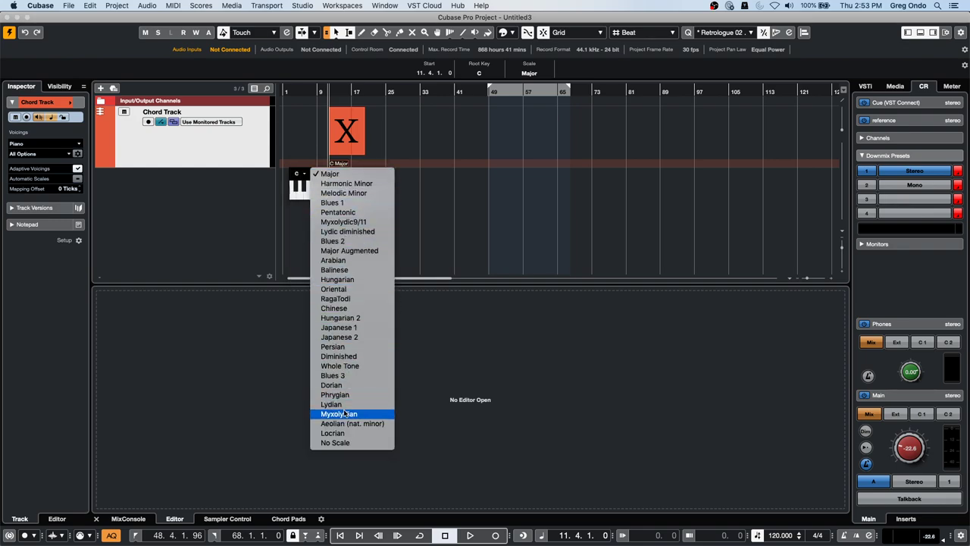
pyautogui.press('Return')
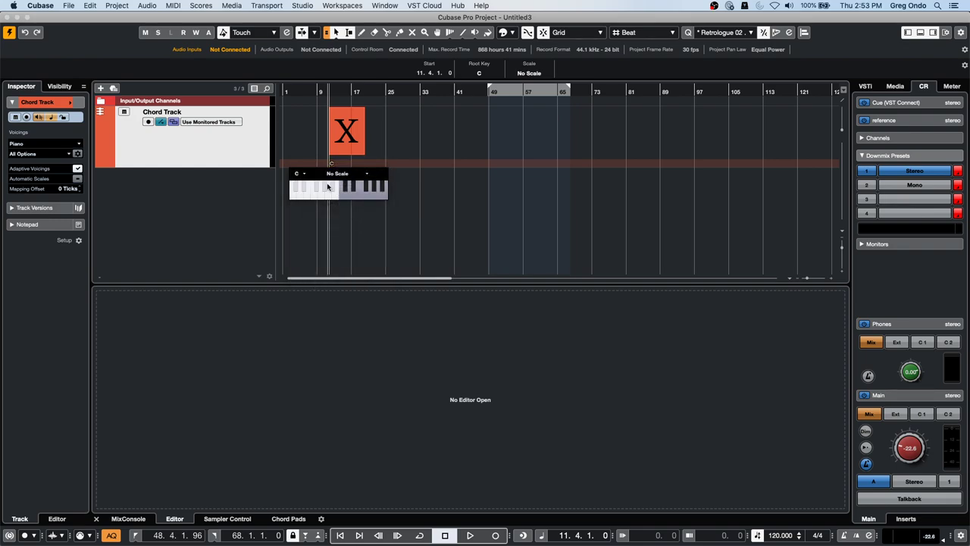
# - Change the C scale event's scale type to Blues 3
pyautogui.click(340, 173)
pyautogui.press('Up')
pyautogui.press('Up')
pyautogui.press('Up')
pyautogui.press('Up')
pyautogui.press('Up')
pyautogui.press('Up')
pyautogui.press('Up')
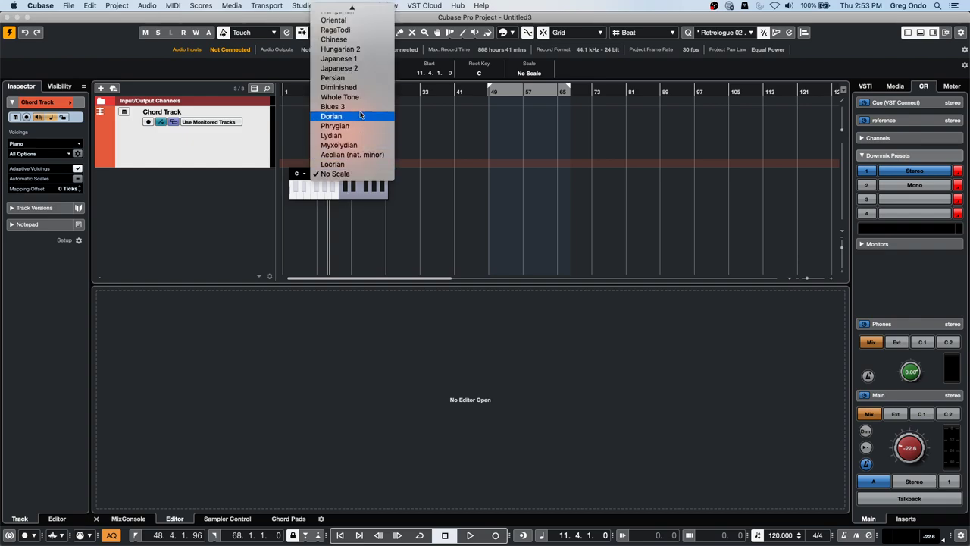
pyautogui.press('Return')
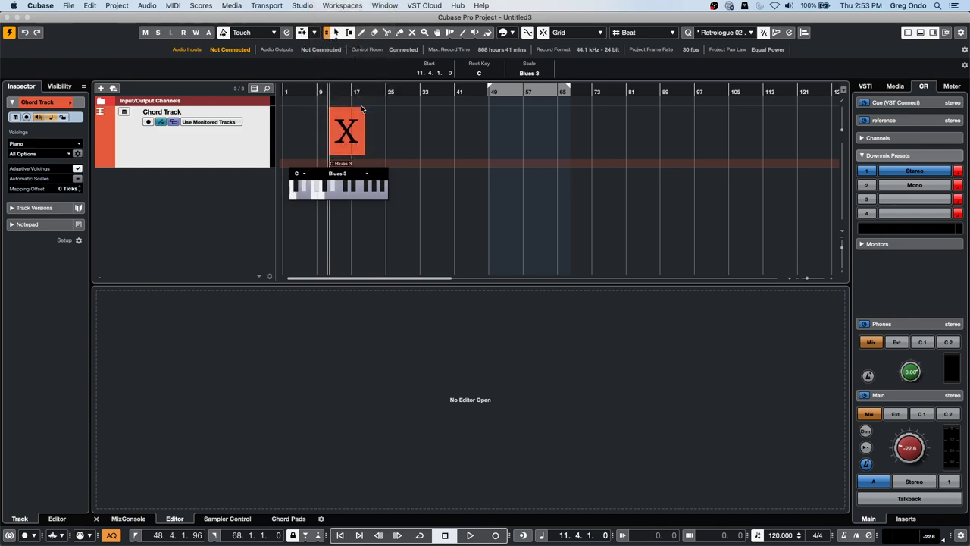
# - Try the Japanese 1, Arabian and Pentatonic scale types on the C scale event
pyautogui.click(345, 173)
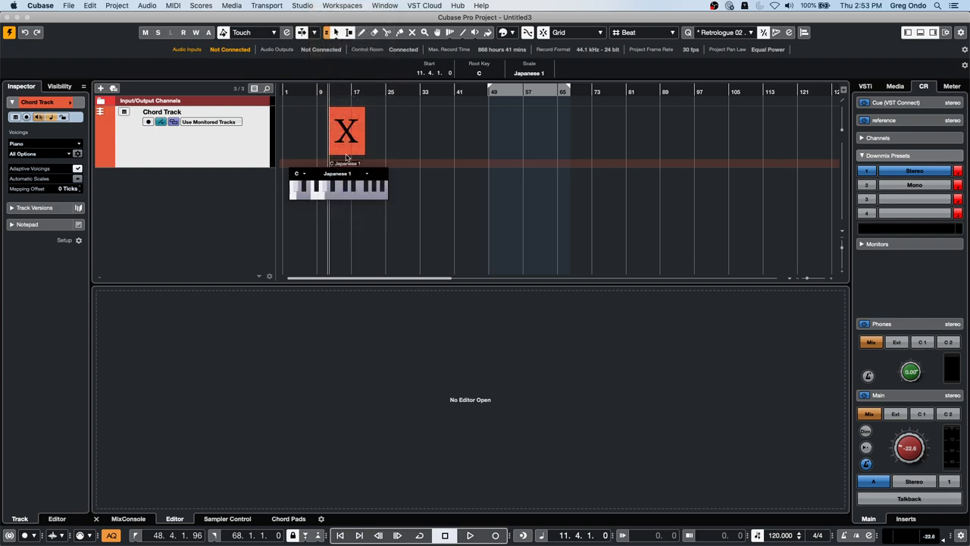
pyautogui.click(351, 173)
pyautogui.click(346, 106)
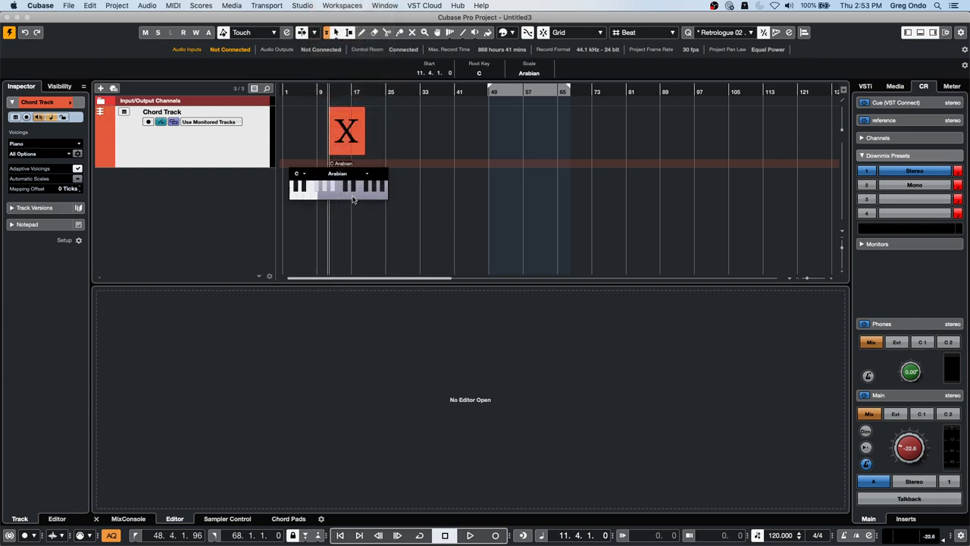
pyautogui.click(345, 173)
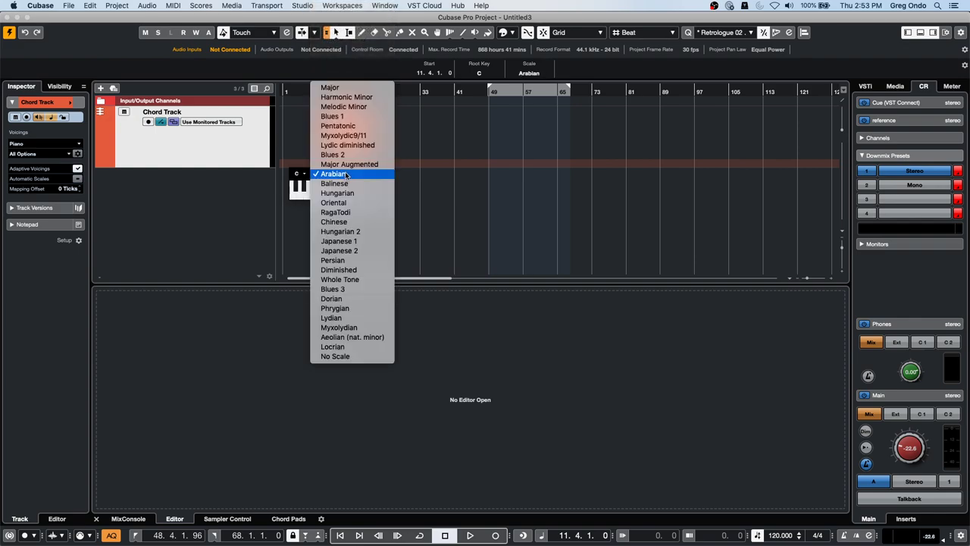
pyautogui.click(363, 126)
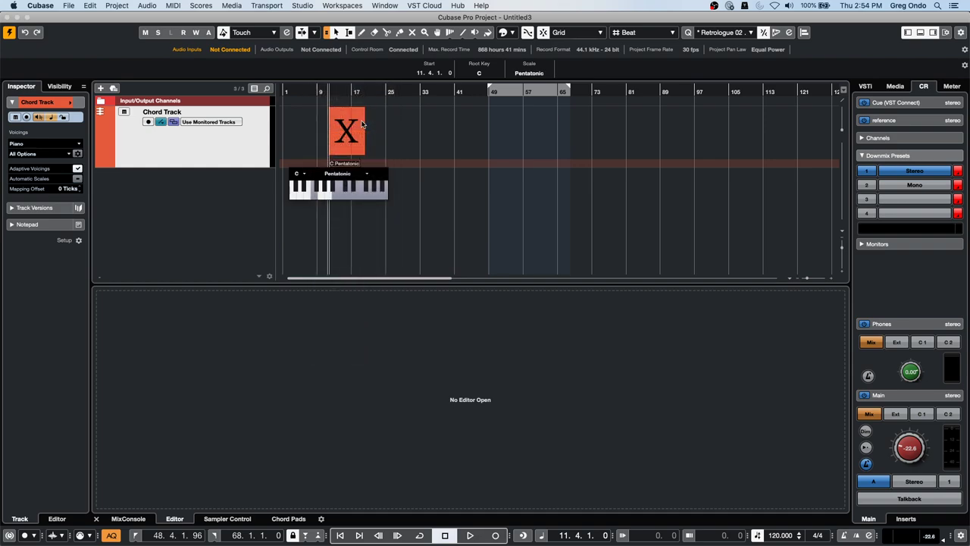
# - Set the scale event's root key to G and its scale type to Dorian
pyautogui.click(299, 173)
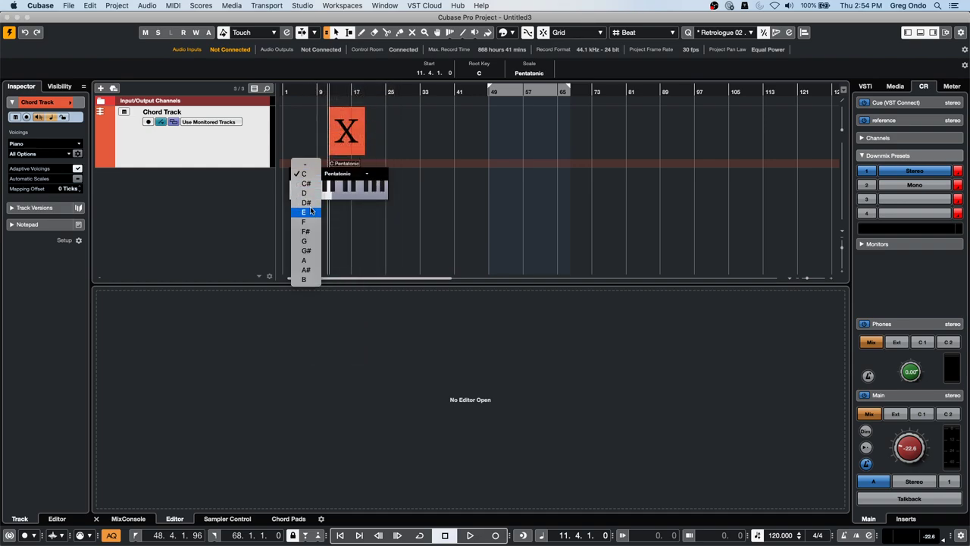
pyautogui.click(305, 241)
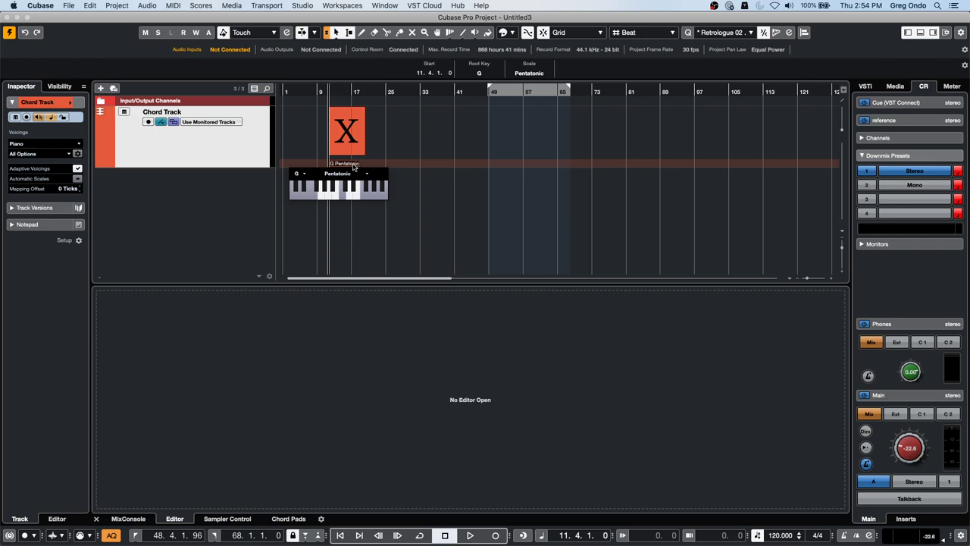
pyautogui.click(353, 174)
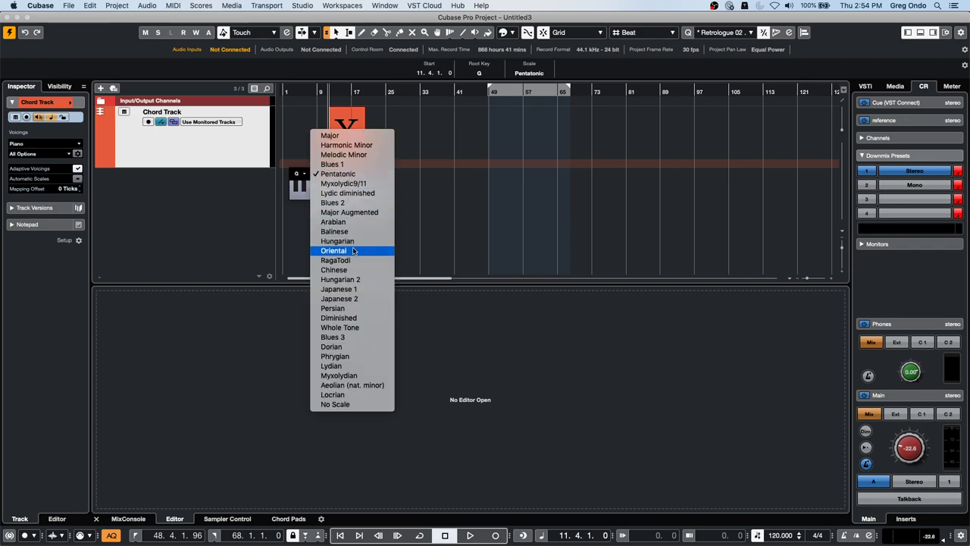
pyautogui.click(379, 346)
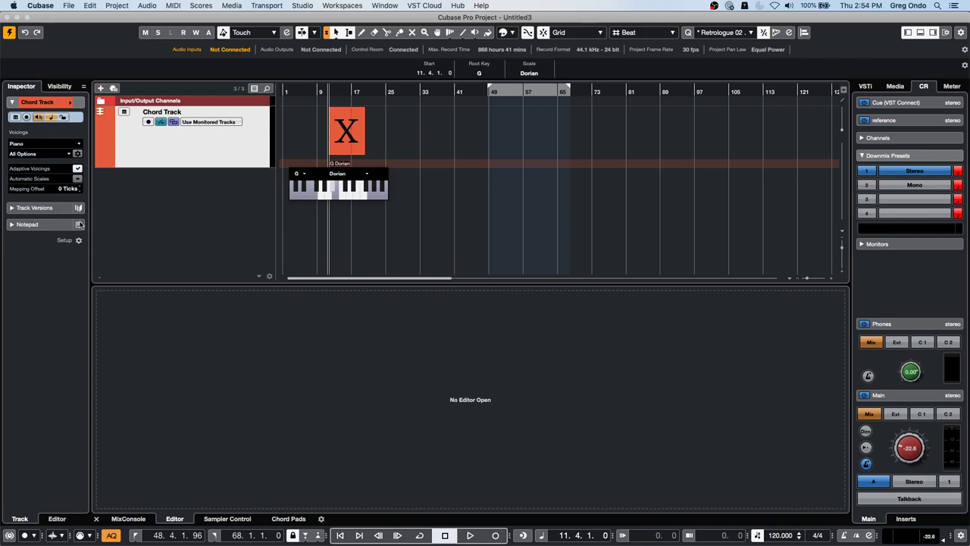
# - Add one MIDI track and route its output to PANORAMA P4 MIDI out
pyautogui.click(188, 174)
pyautogui.rightClick(187, 174)
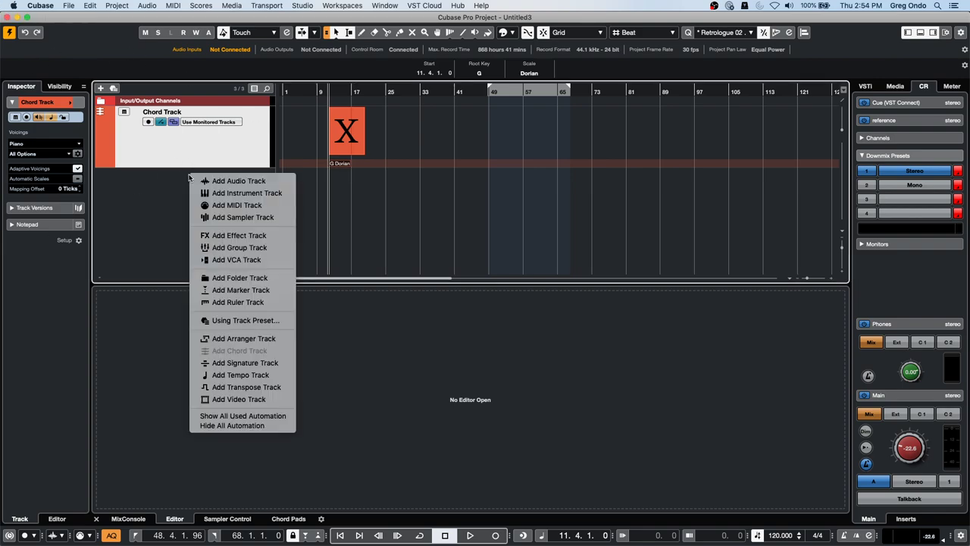
pyautogui.click(280, 202)
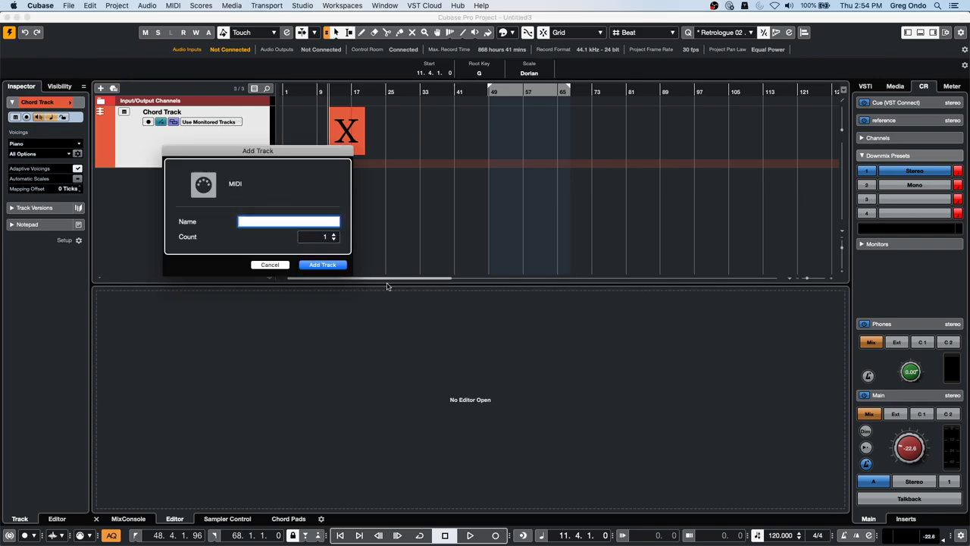
pyautogui.click(342, 265)
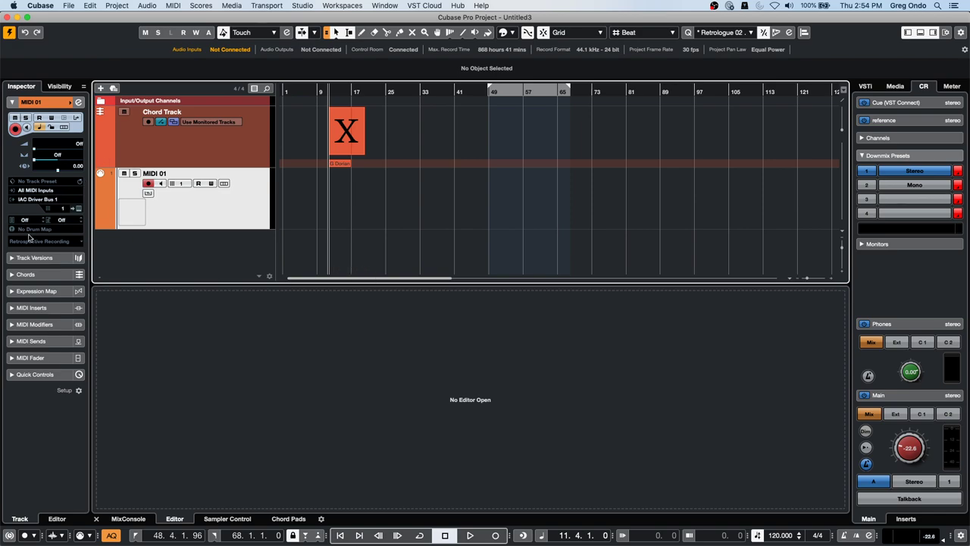
pyautogui.click(46, 200)
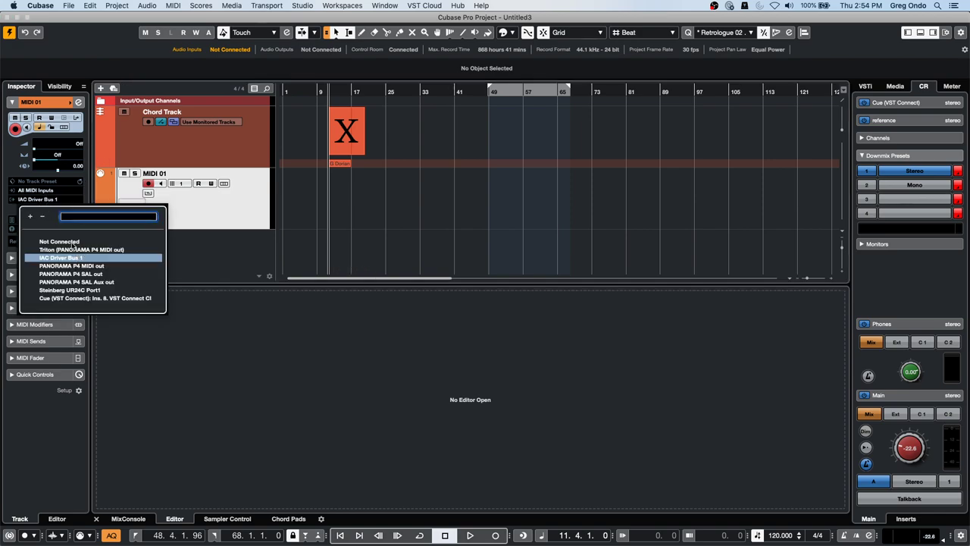
pyautogui.click(110, 266)
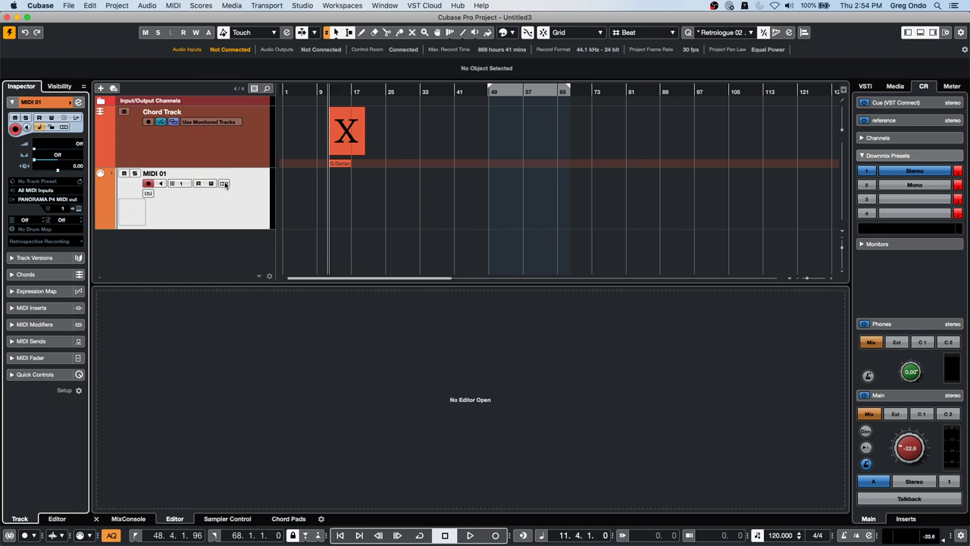
pyautogui.click(225, 214)
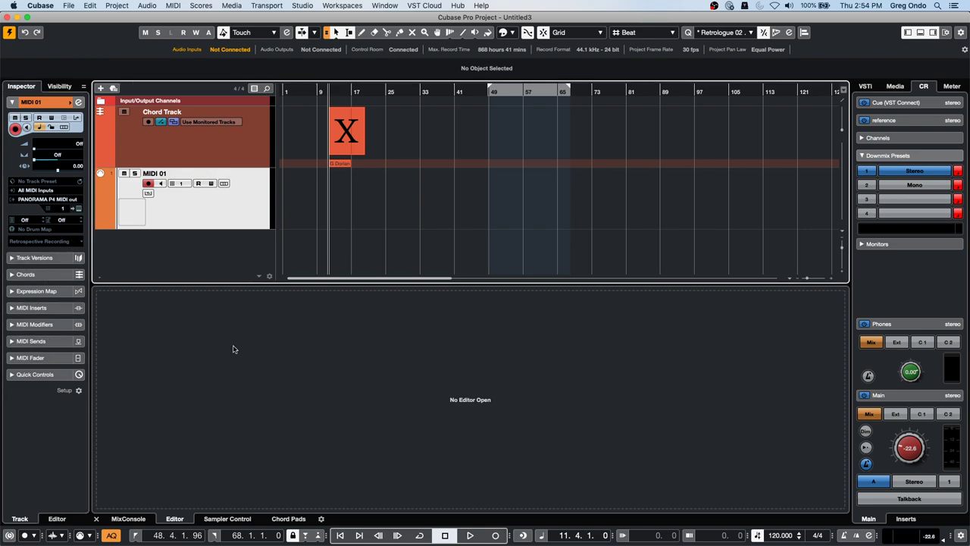
# - Load MIDI Control in the MIDI track's first MIDI insert slot and set CC 1 (Modulation) to 0
pyautogui.click(42, 309)
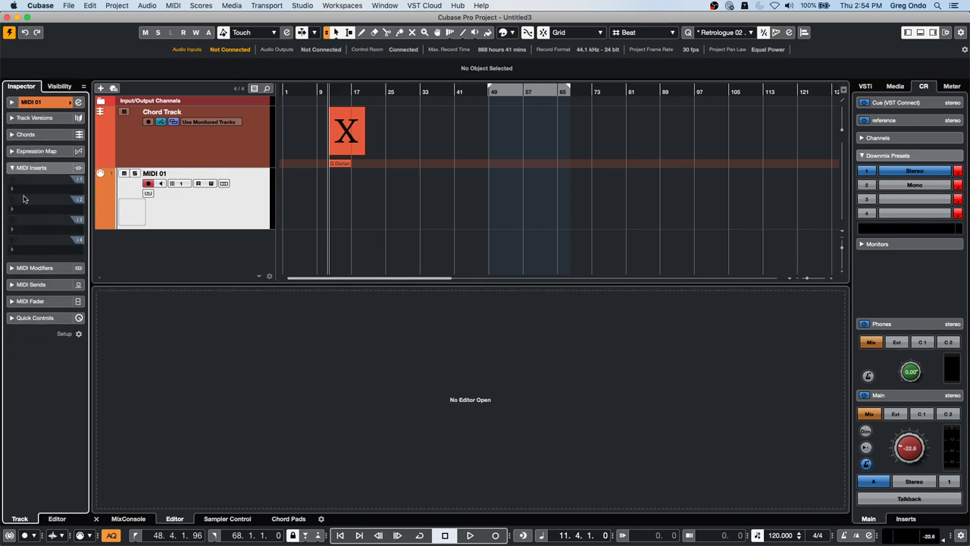
pyautogui.click(36, 184)
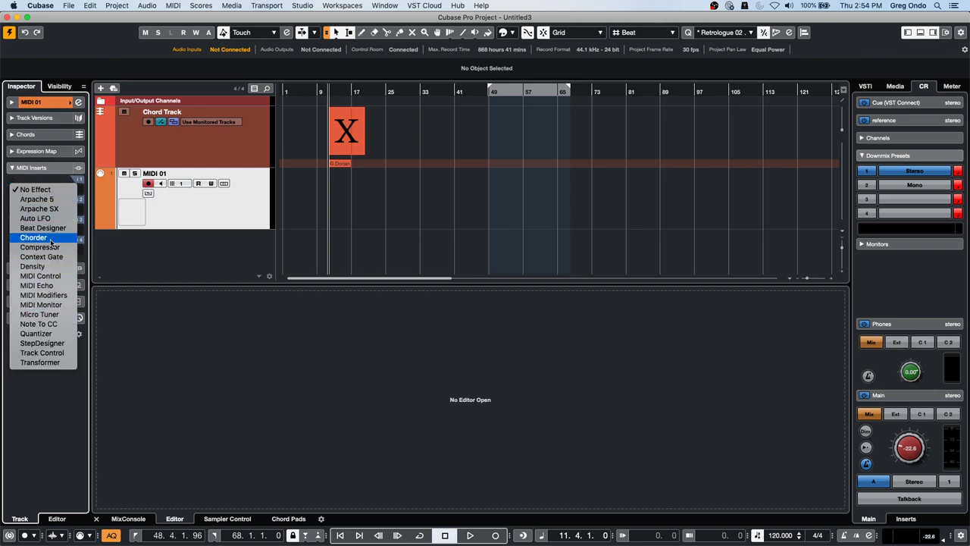
pyautogui.click(50, 276)
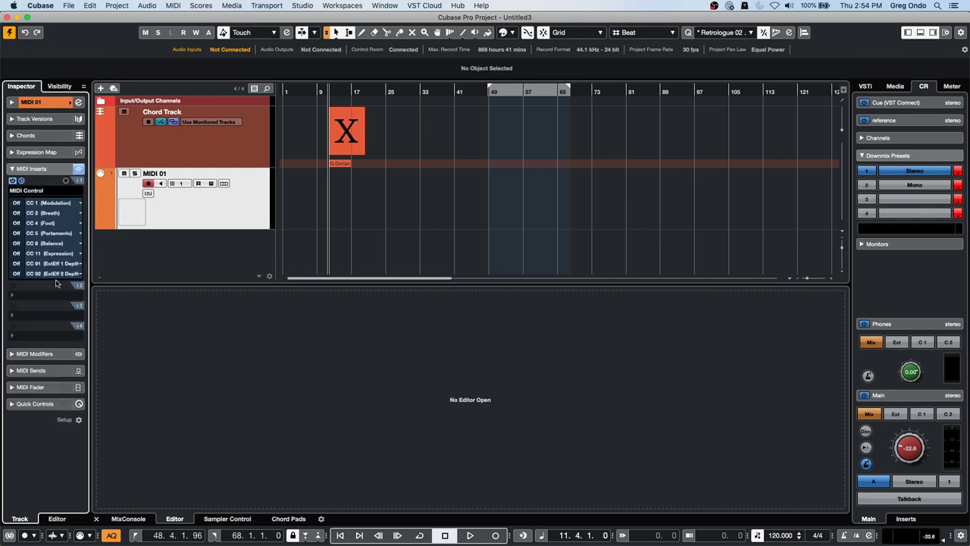
pyautogui.click(17, 203)
pyautogui.write('80')
pyautogui.press('Return')
# - Assign CC 7 (Main Volume) to the third controller of the MIDI Control insert and set it to 100
pyautogui.click(59, 222)
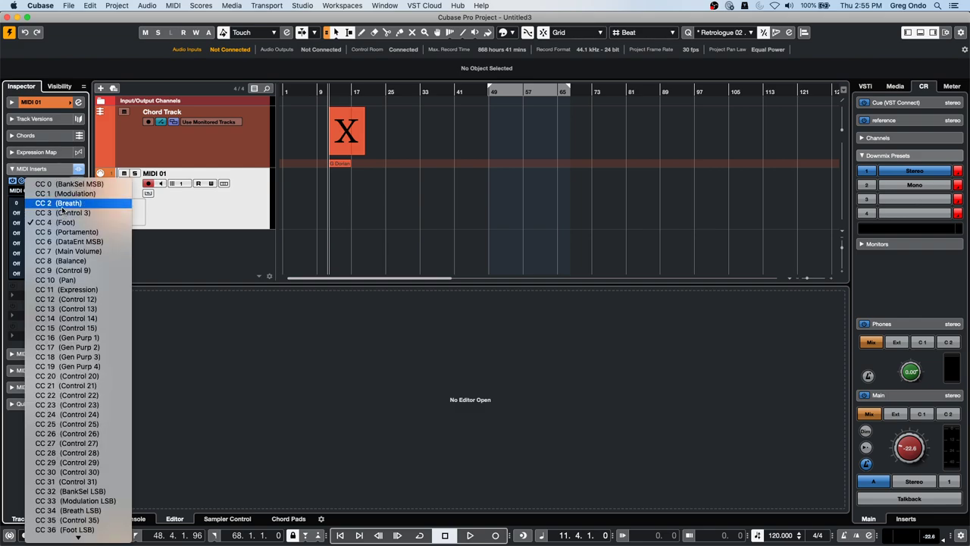
pyautogui.click(91, 251)
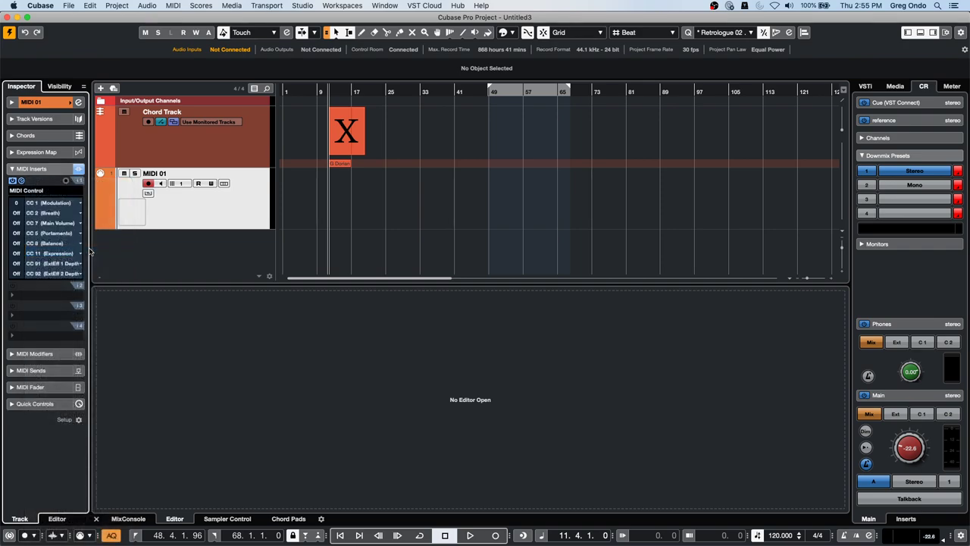
pyautogui.doubleClick(16, 224)
pyautogui.write('100')
# - Assign CC 11 (Expression) to the second controller with value 64, and set CC 1 (Modulation) to 80
pyautogui.click(53, 213)
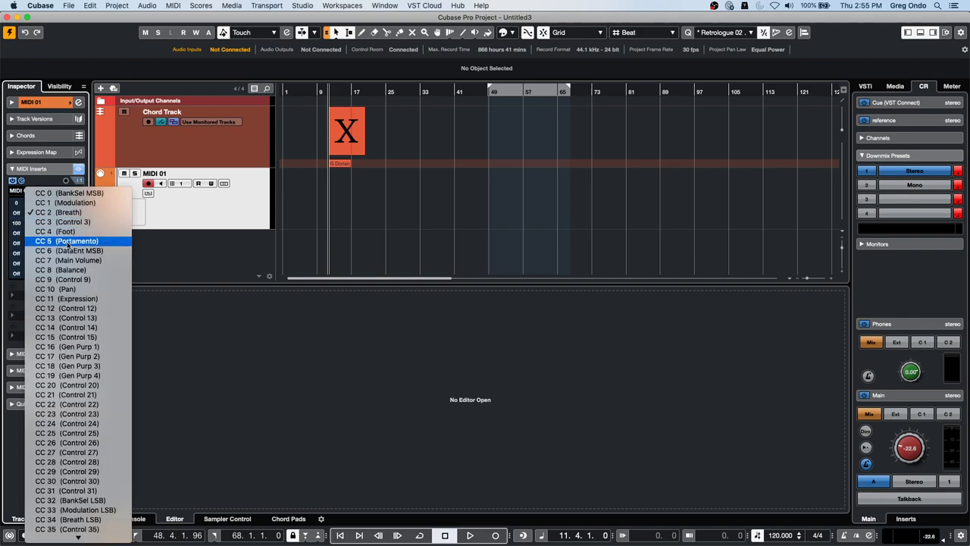
pyautogui.click(76, 299)
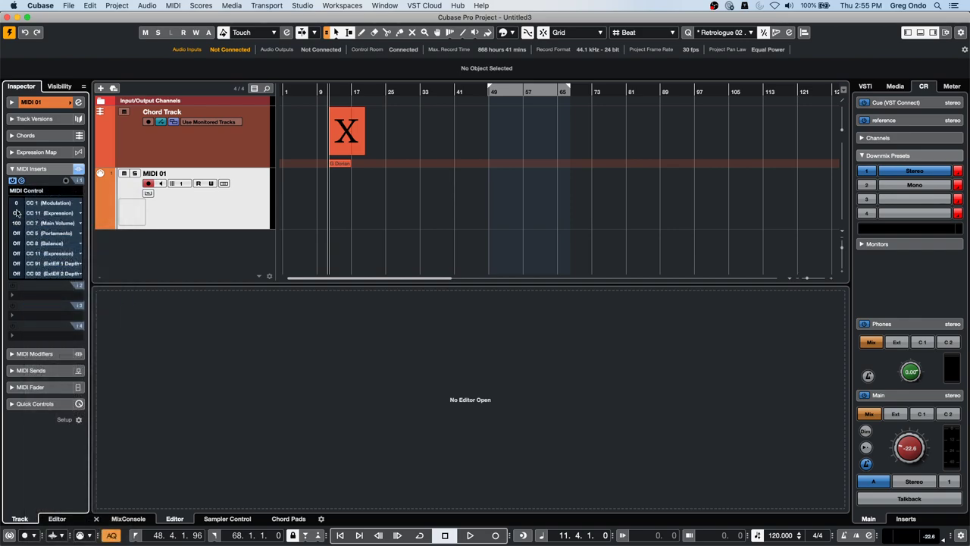
pyautogui.write('67')
pyautogui.write('4')
pyautogui.press('Return')
# - Enlarge the track area above the editor and reduce the height of the chord and MIDI tracks
pyautogui.moveTo(216, 282); pyautogui.dragTo(218, 328)
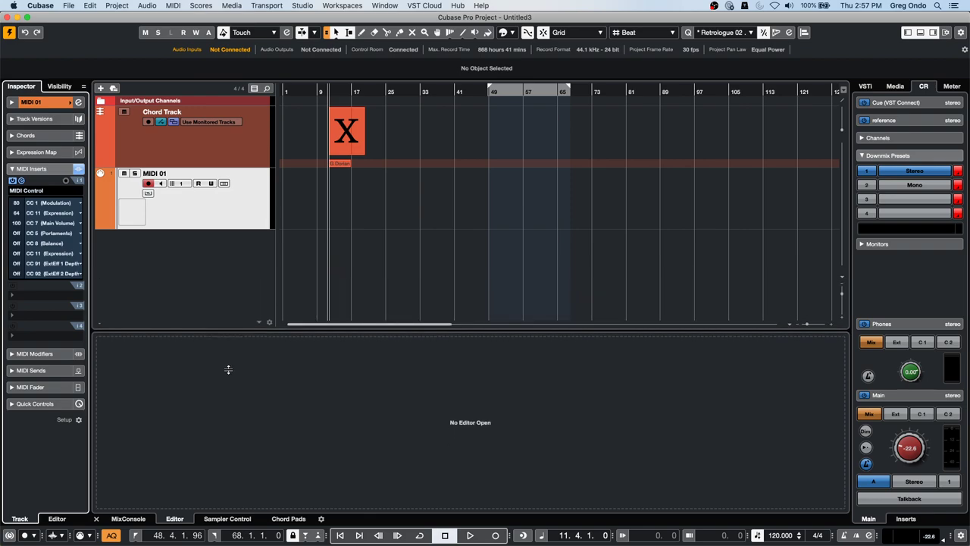
pyautogui.click(210, 233)
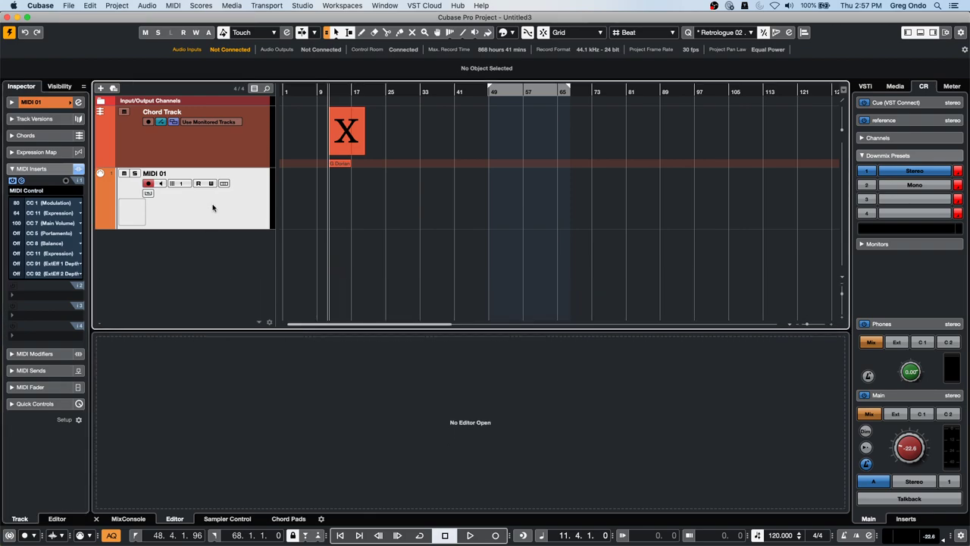
pyautogui.moveTo(217, 226); pyautogui.dragTo(216, 183)
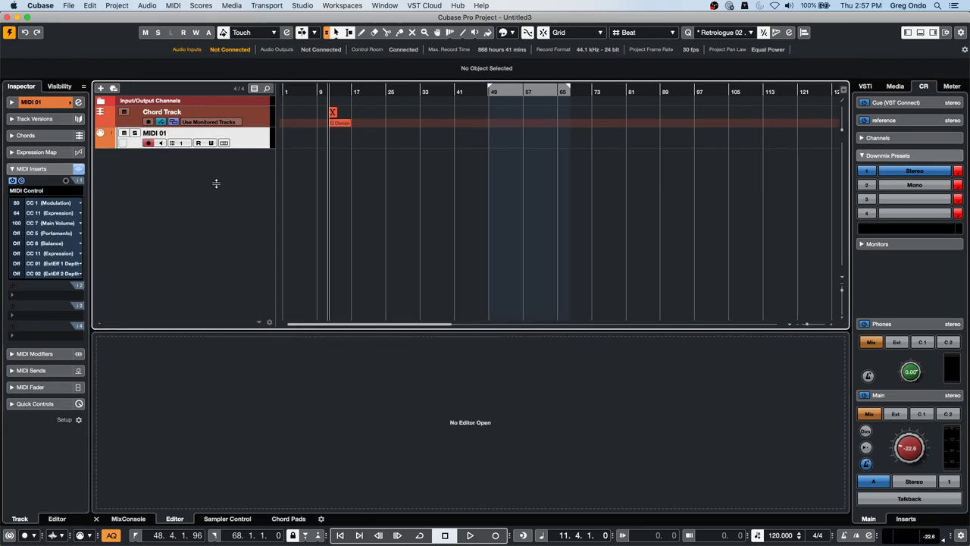
# - Add eight stereo audio tracks using UR24C Input 1 (Mono) as input and Stereo as output
pyautogui.rightClick(170, 184)
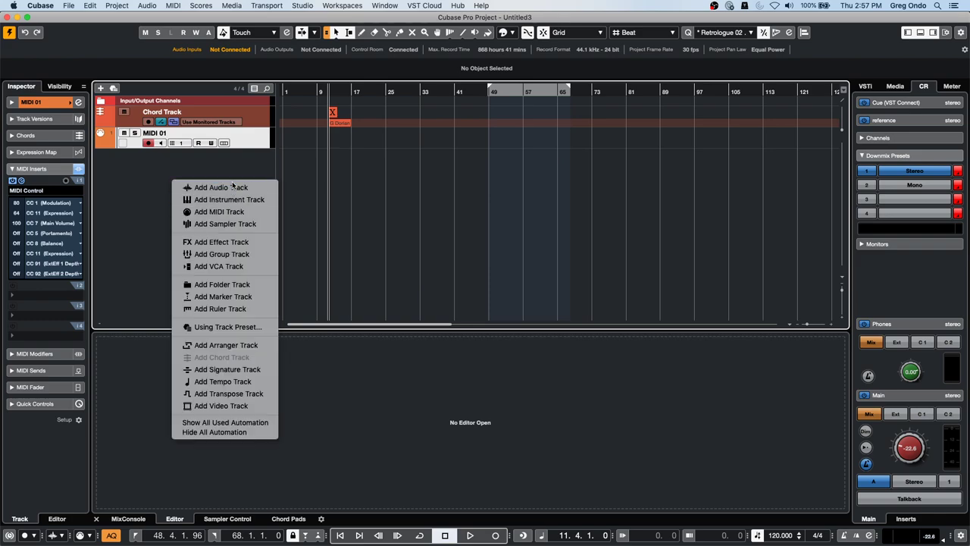
pyautogui.click(227, 185)
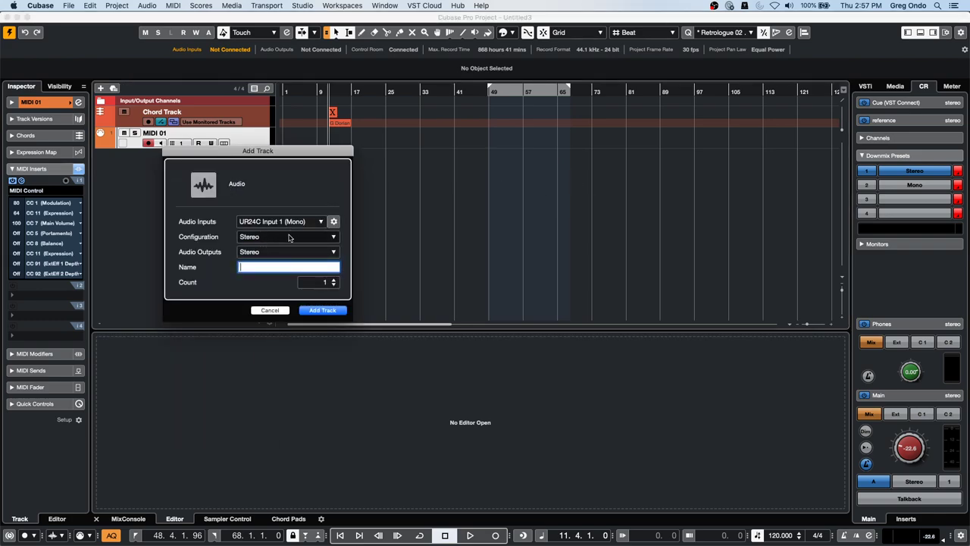
pyautogui.click(328, 286)
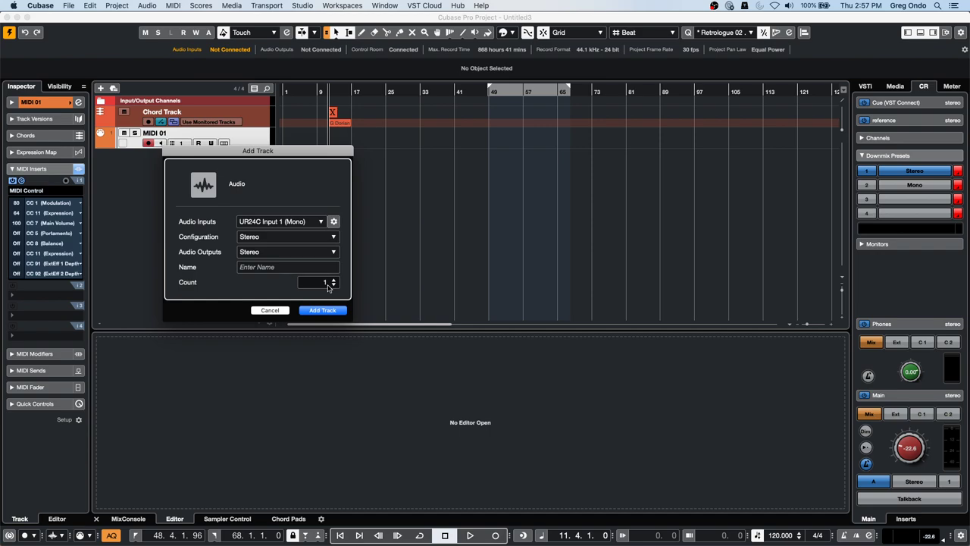
pyautogui.doubleClick(328, 284)
pyautogui.write('8')
pyautogui.press('Return')
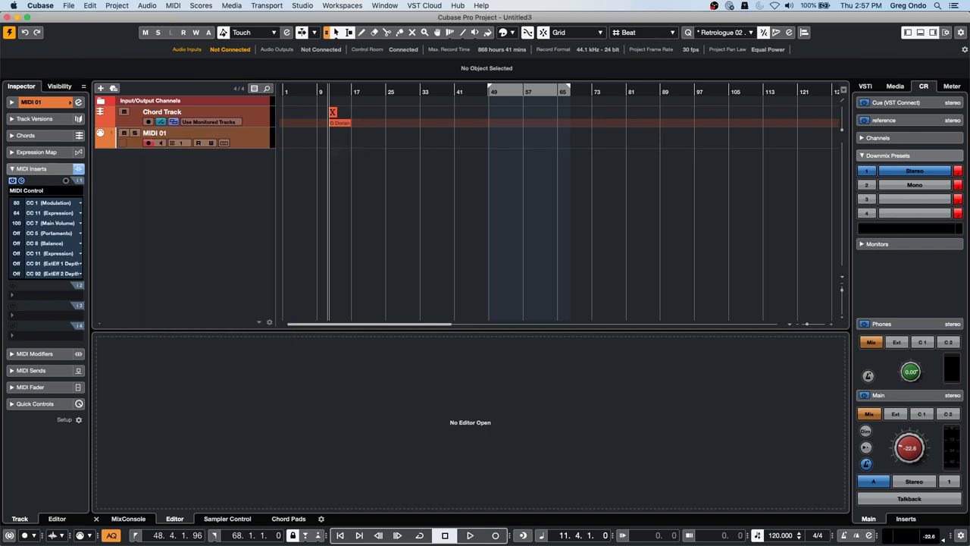
# - Add one stereo group channel, created outside a folder with Stereo output, to the selected tracks Audio 01 through Audio 08
pyautogui.click(241, 162)
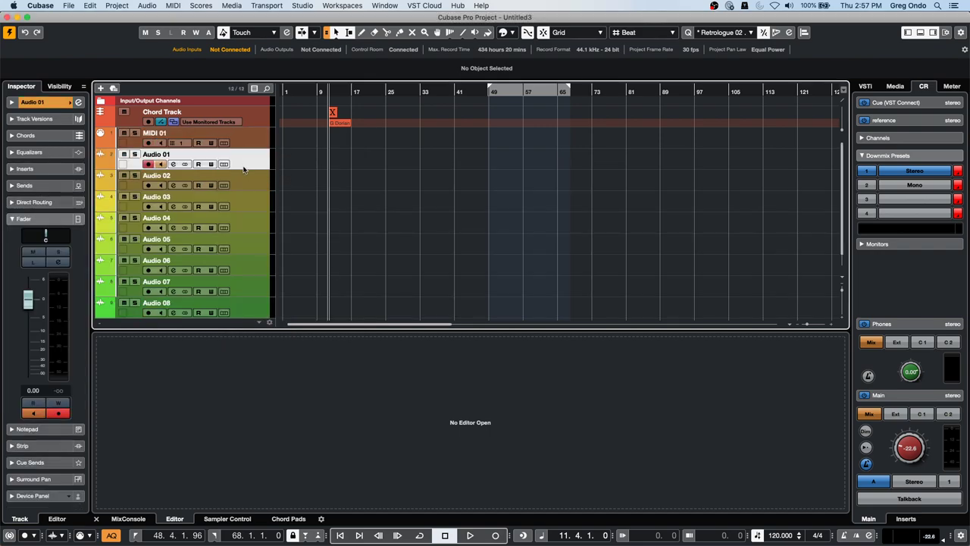
pyautogui.rightClick(248, 310)
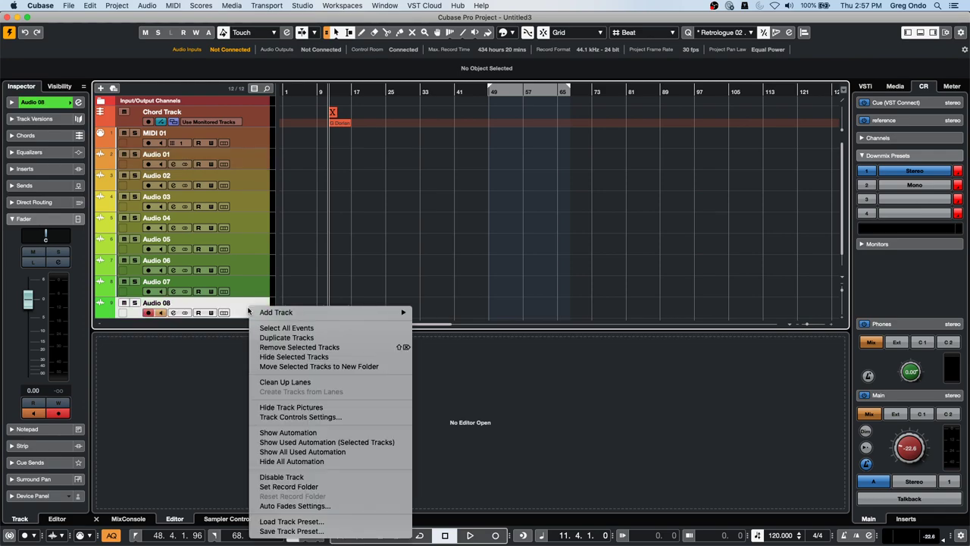
pyautogui.press('Escape')
pyautogui.keyDown('shift'); pyautogui.click(255, 159); pyautogui.keyUp('shift')
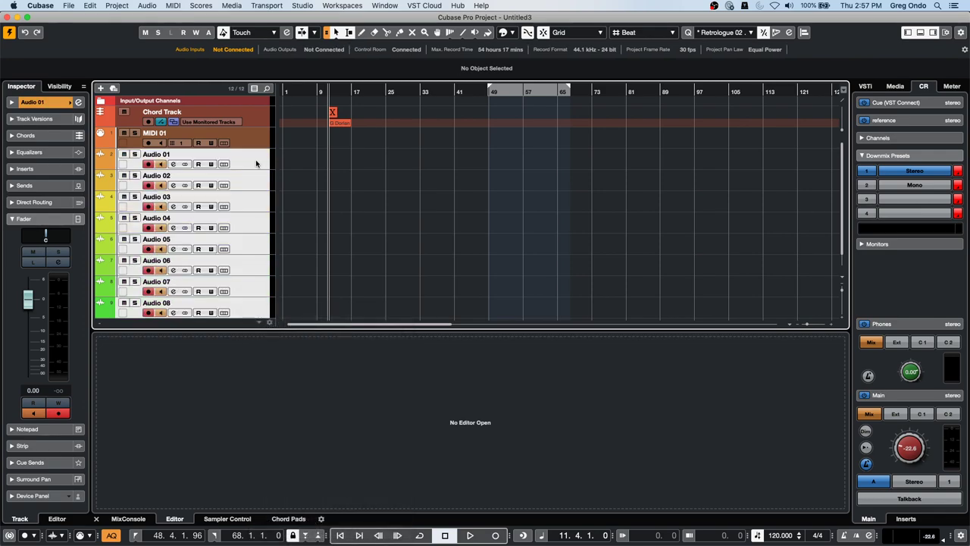
pyautogui.rightClick(238, 159)
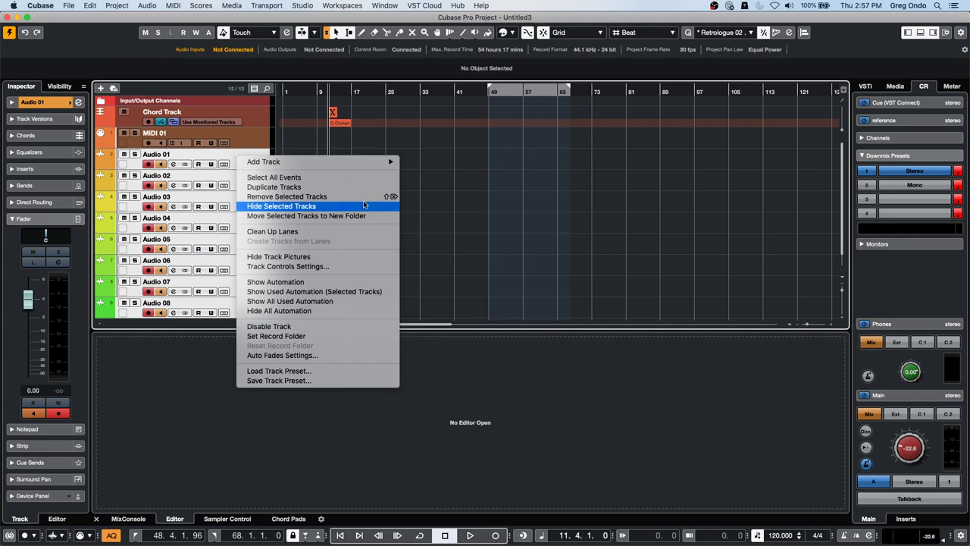
pyautogui.moveTo(337, 162)
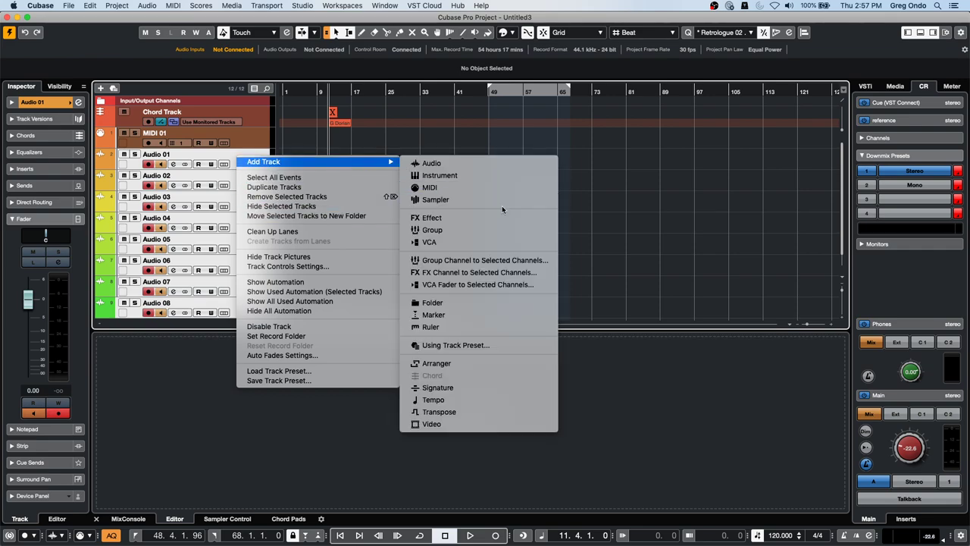
pyautogui.click(511, 261)
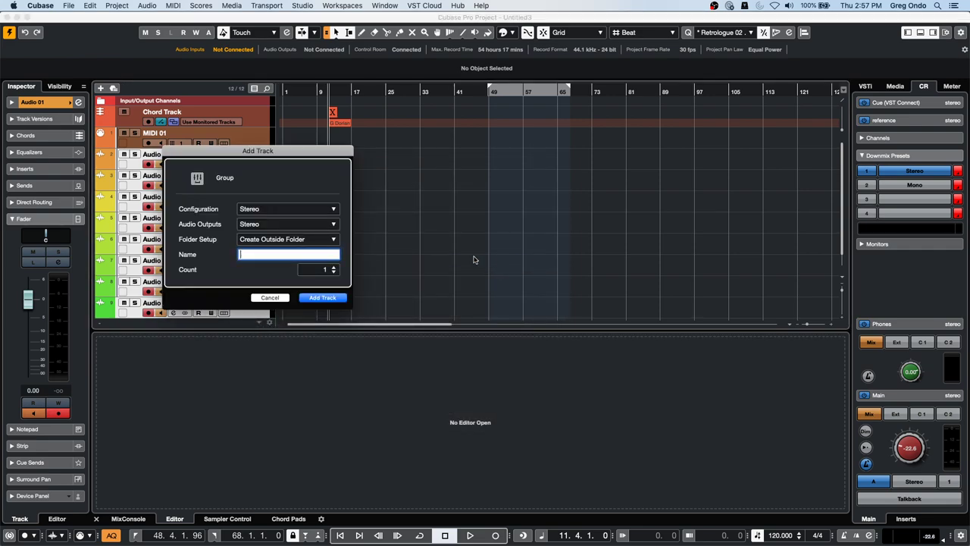
pyautogui.click(324, 297)
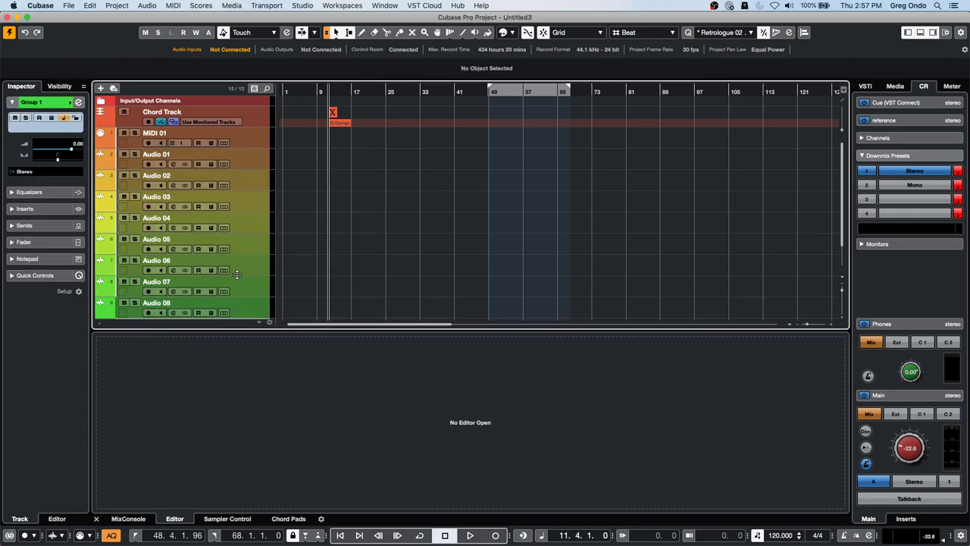
# - Show the MixConsole below the project tracks and expand the basic track settings of Audio 01 in the Inspector
pyautogui.scroll(-2, 236, 274)
pyautogui.click(128, 518)
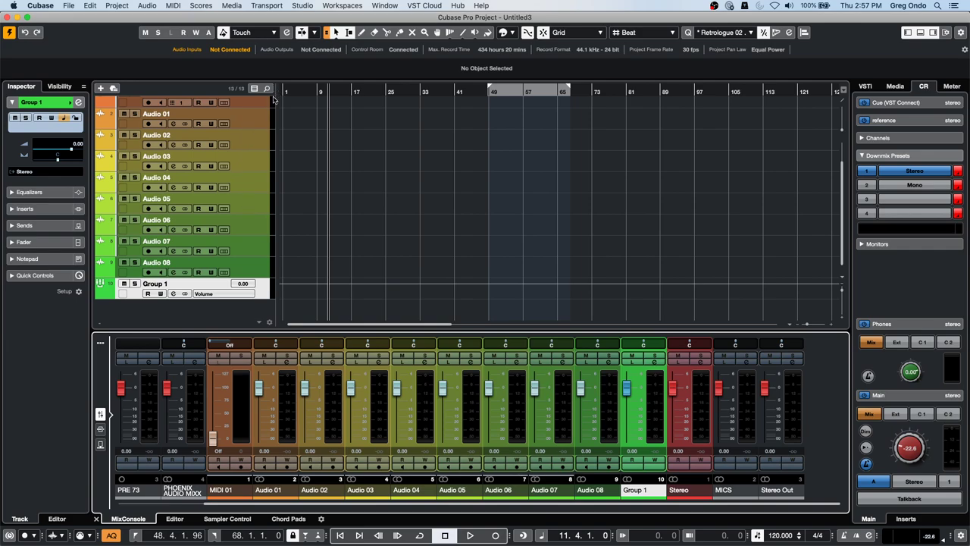
pyautogui.click(257, 118)
pyautogui.click(23, 102)
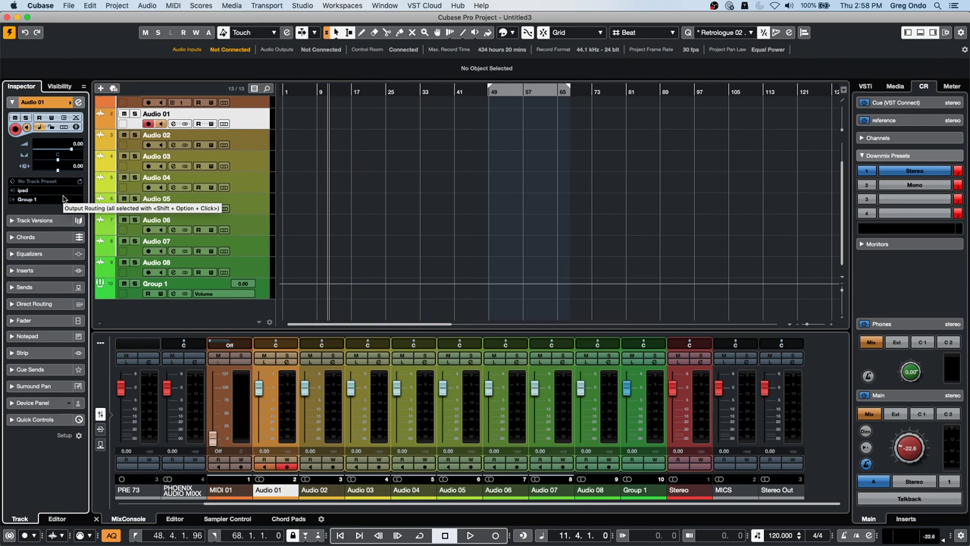
# - Step through the audio tracks up to Audio 08 and back, checking each one's output routing
pyautogui.press('Down')
pyautogui.press('Down')
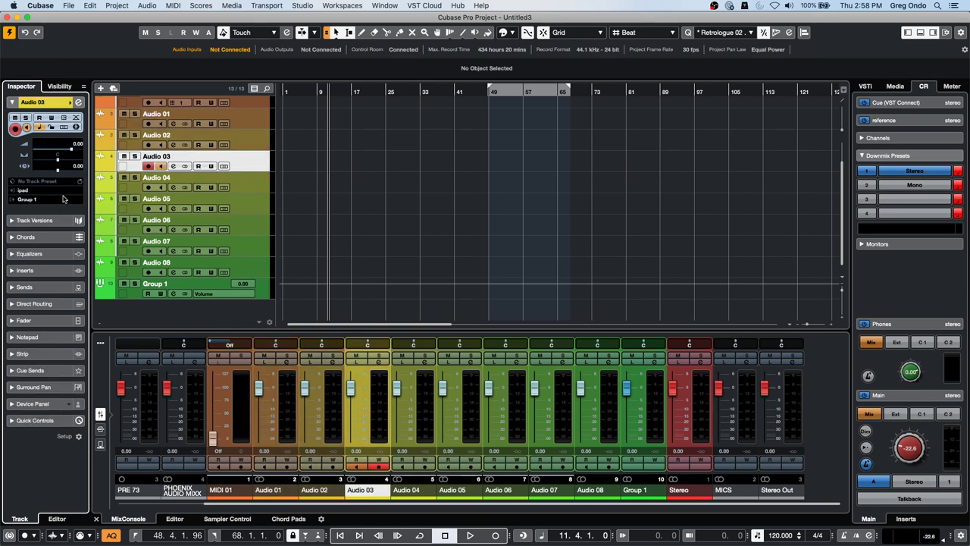
pyautogui.press('Down')
pyautogui.press('Down')
pyautogui.press('Down')
pyautogui.press('Down')
pyautogui.press('Down')
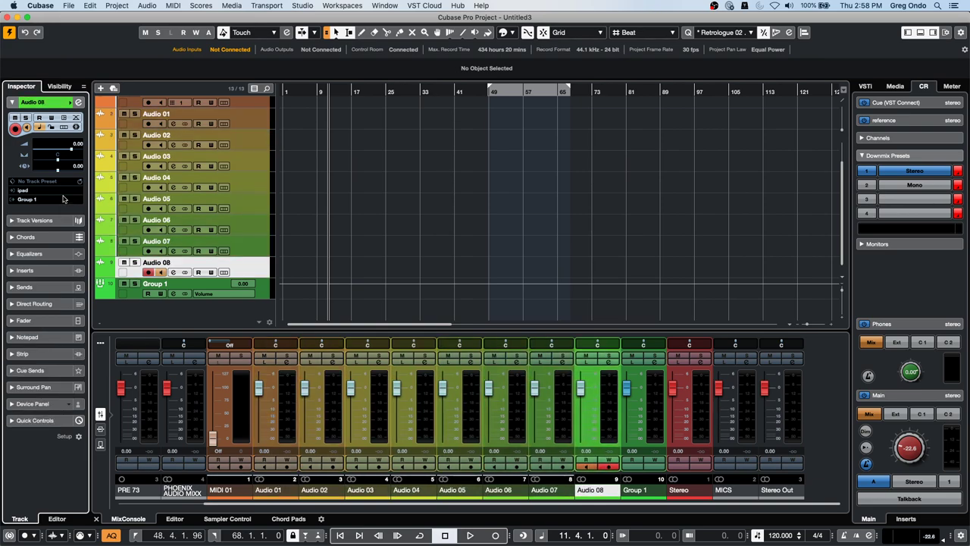
pyautogui.press('Up')
pyautogui.press('Up')
pyautogui.press('Up')
pyautogui.press('Up')
pyautogui.press('Up')
pyautogui.press('Up')
pyautogui.press('Up')
pyautogui.press('Up')
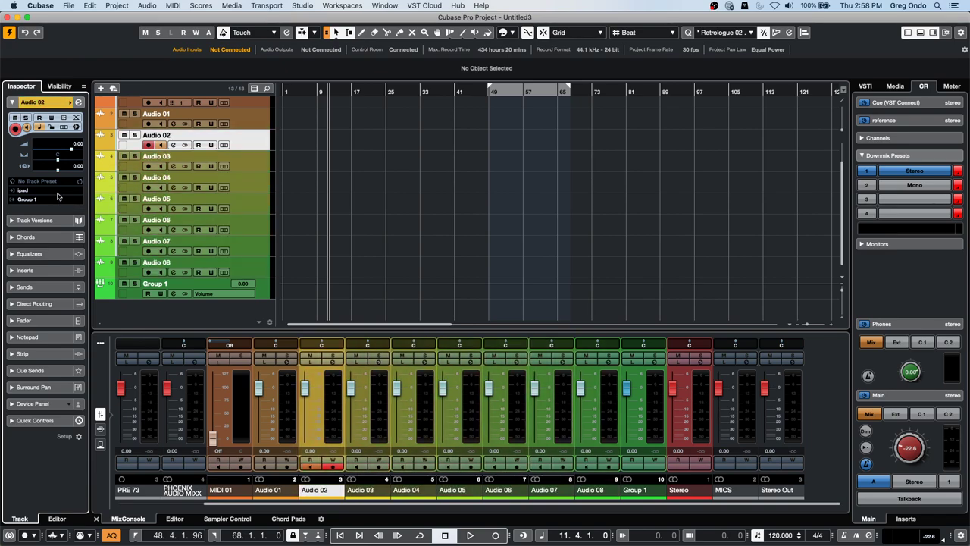
pyautogui.keyDown('shift'); pyautogui.click(259, 292); pyautogui.keyUp('shift')
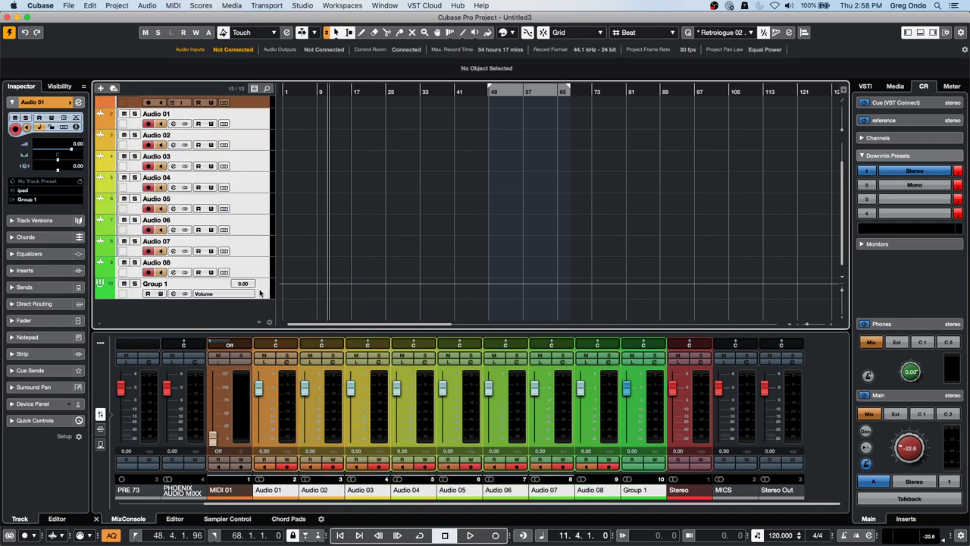
pyautogui.rightClick(250, 190)
pyautogui.moveTo(273, 194)
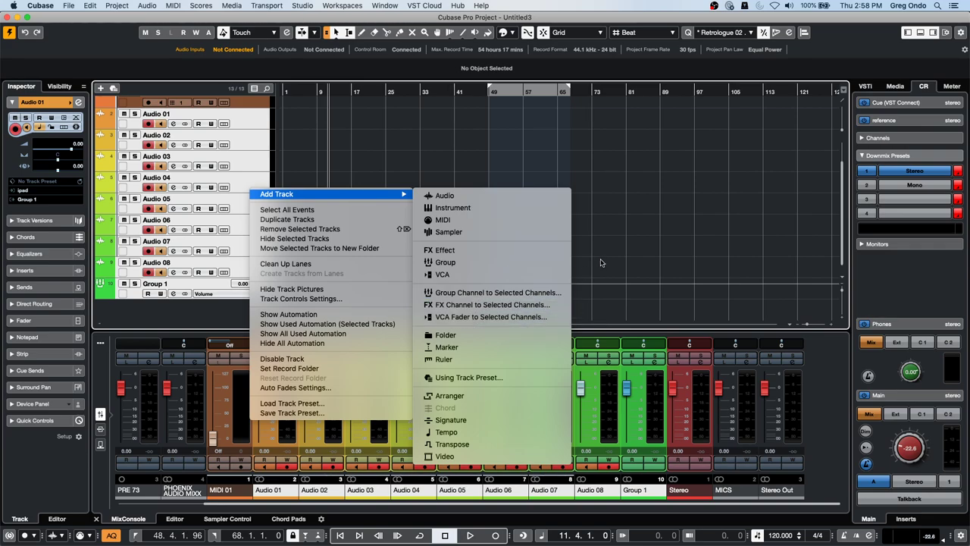
pyautogui.click(239, 207)
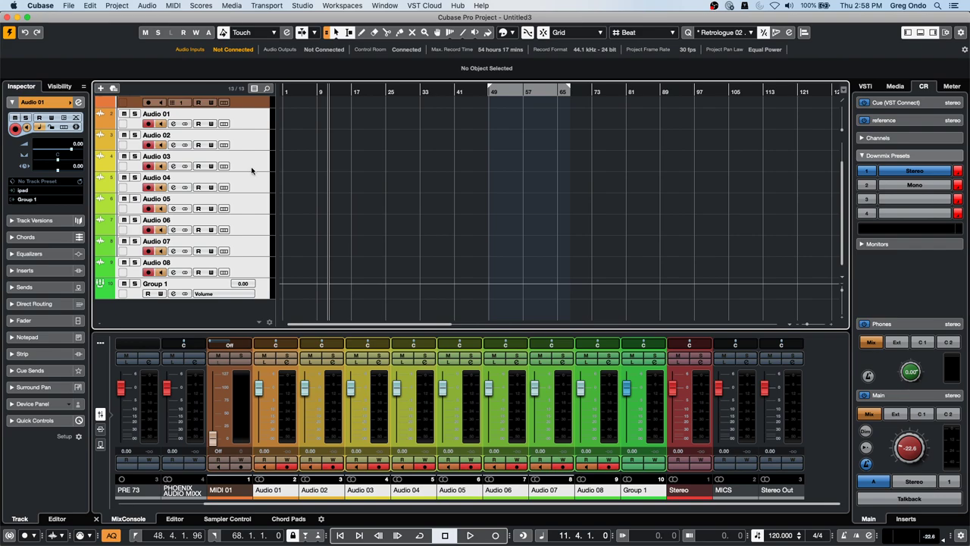
pyautogui.rightClick(701, 409)
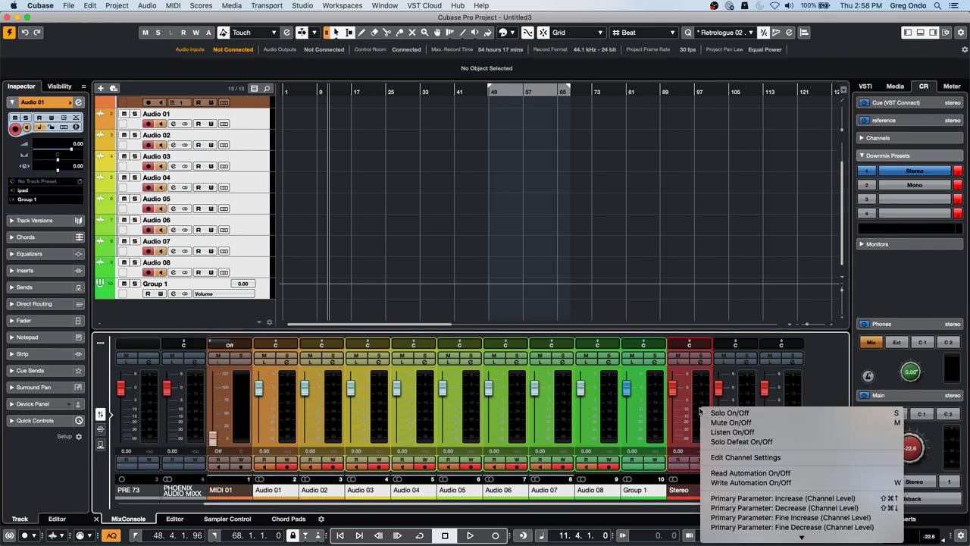
# - Add a second group track with Stereo configuration, Stereo output and the Create Outside Folder setup
pyautogui.click(100, 88)
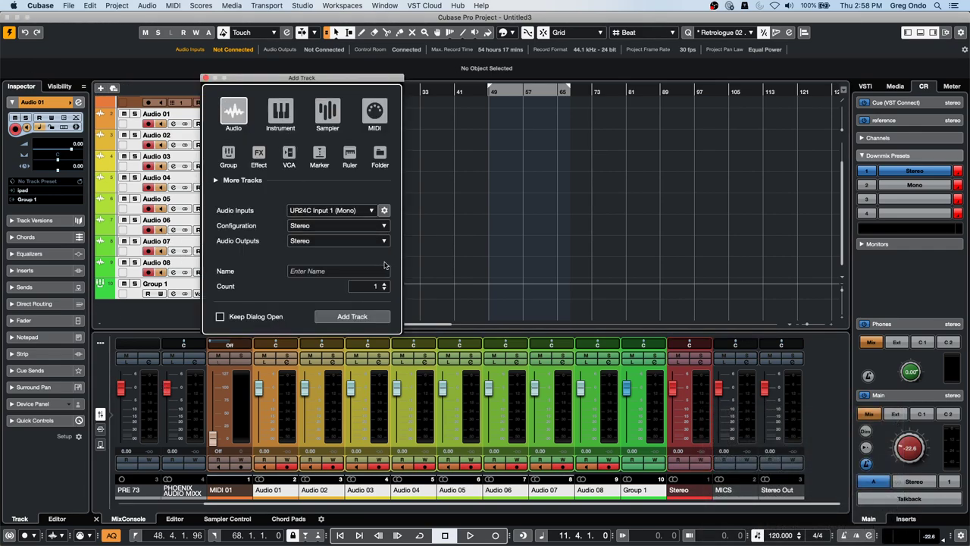
pyautogui.click(227, 156)
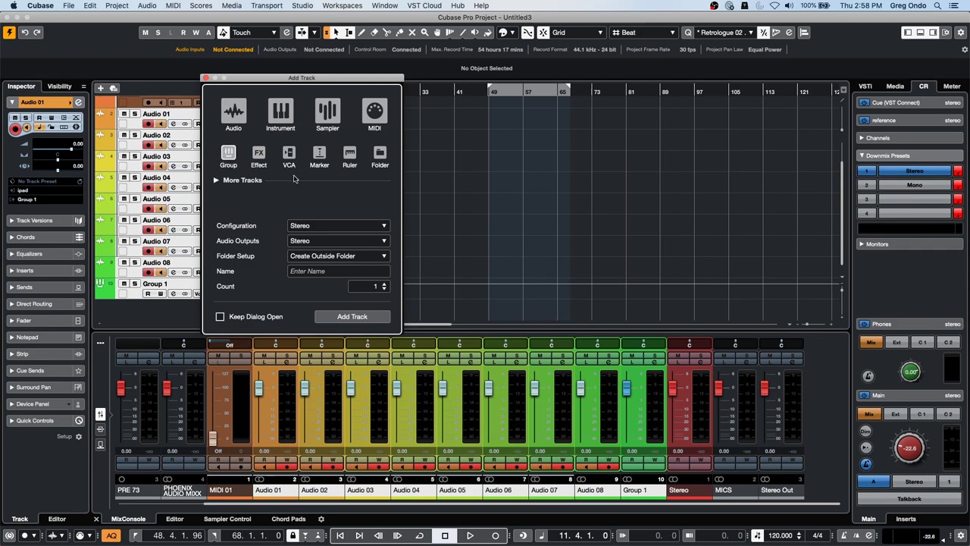
pyautogui.click(325, 225)
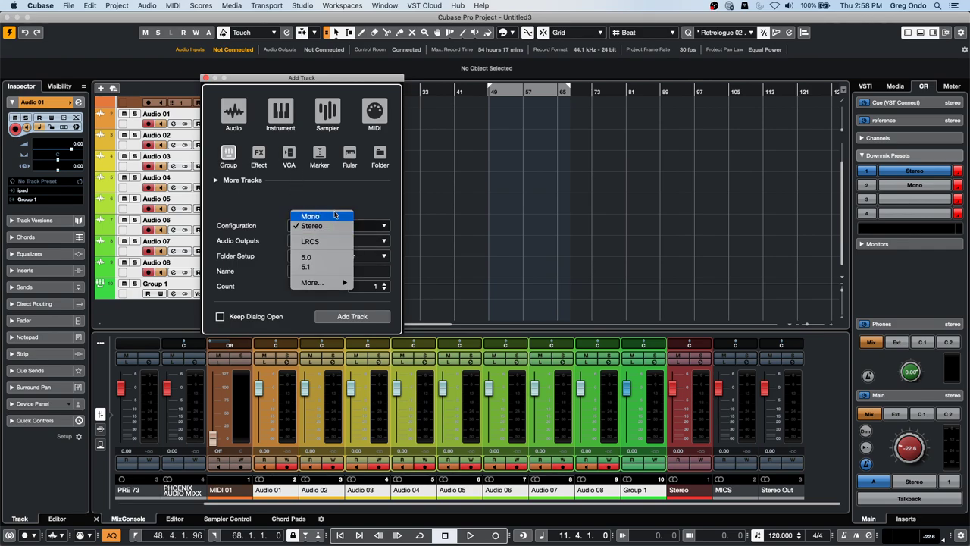
pyautogui.click(324, 226)
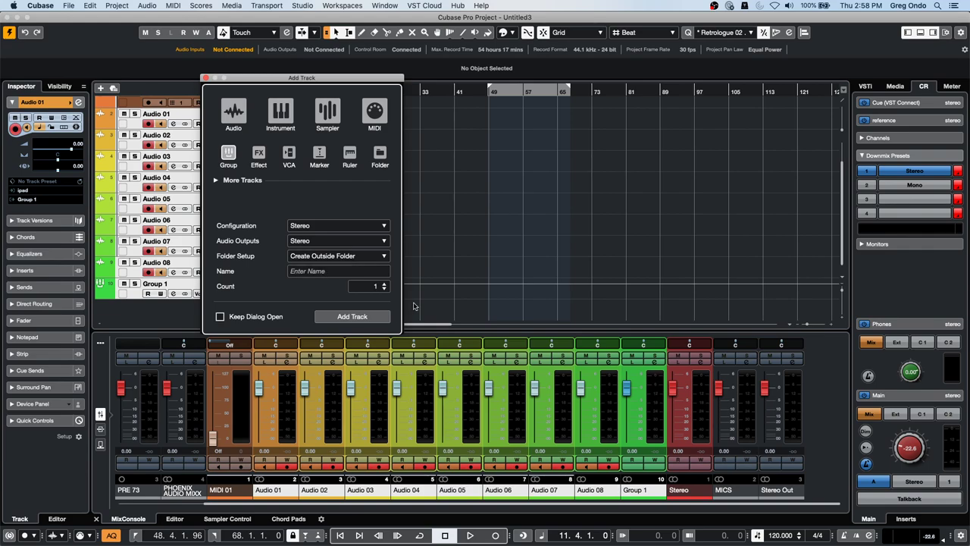
pyautogui.click(360, 319)
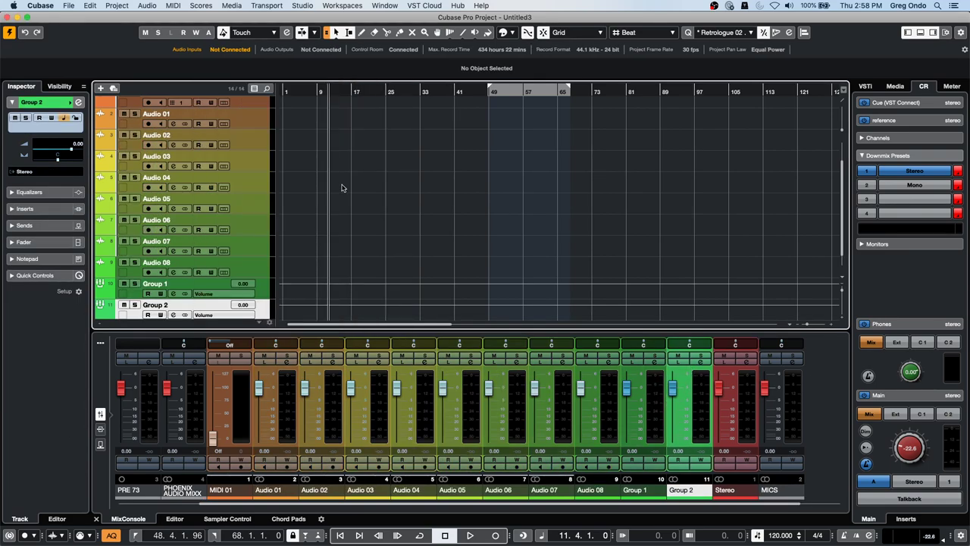
# - Select the tracks from Audio 01 through Group 1 and route the audio tracks' outputs to Group 2 together
pyautogui.click(260, 291)
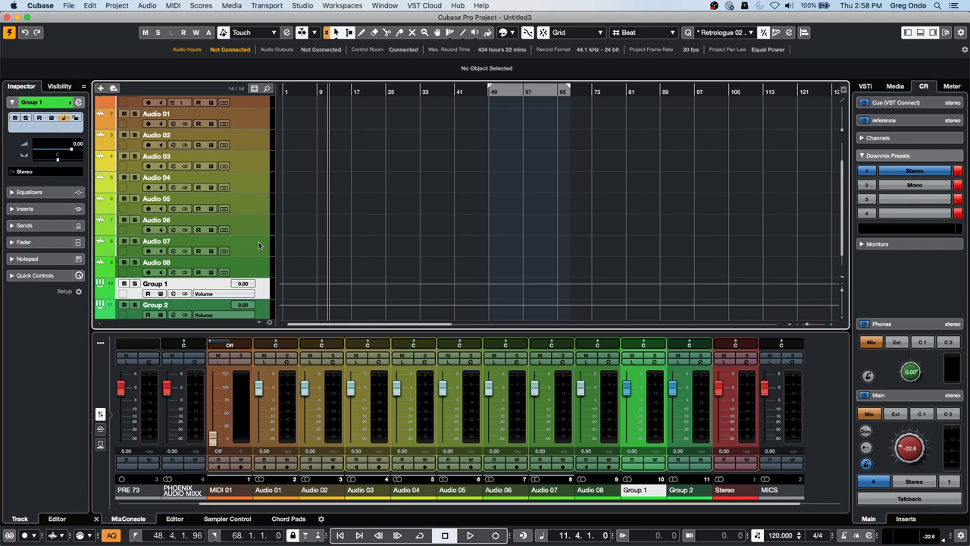
pyautogui.click(258, 123)
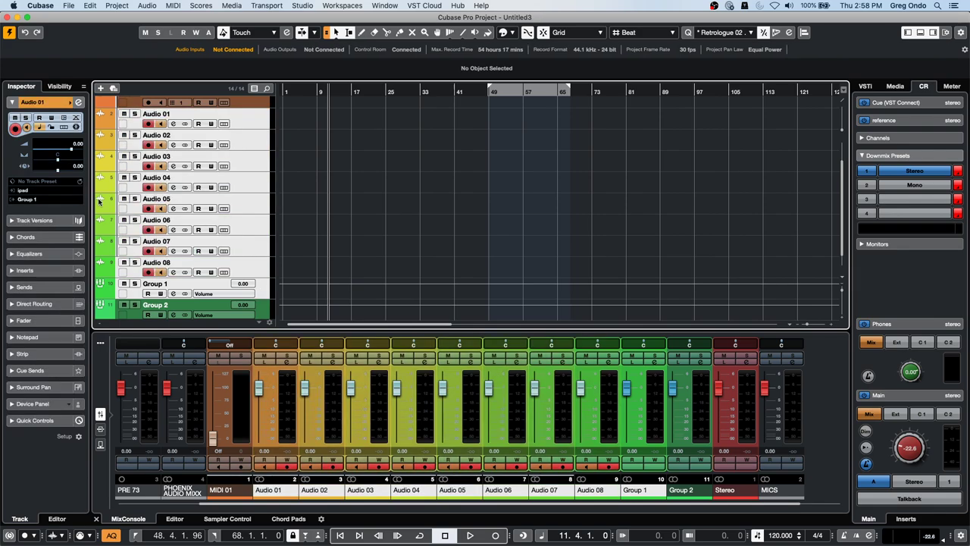
pyautogui.click(39, 199)
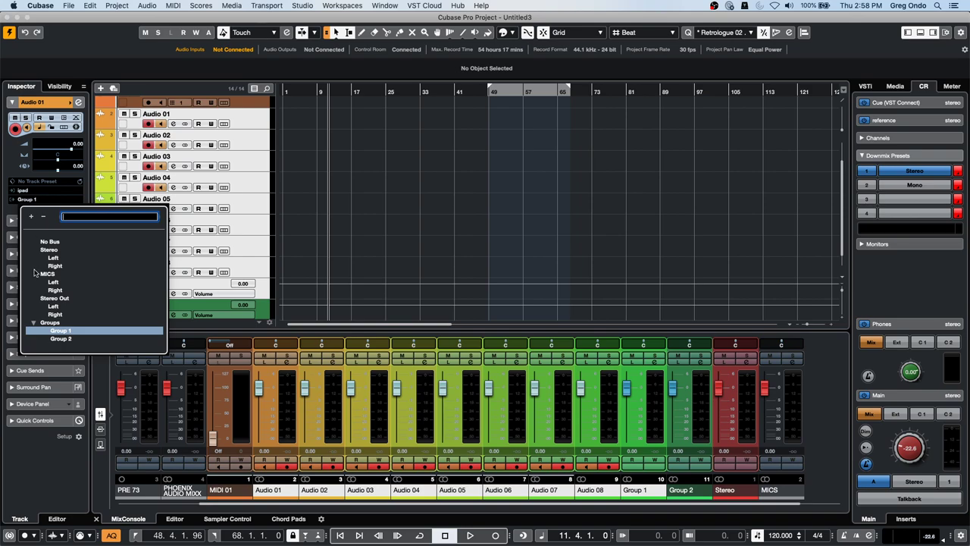
pyautogui.click(66, 341)
# - Step through the audio tracks from Audio 01 downward and back, checking each one's new output routing
pyautogui.click(250, 124)
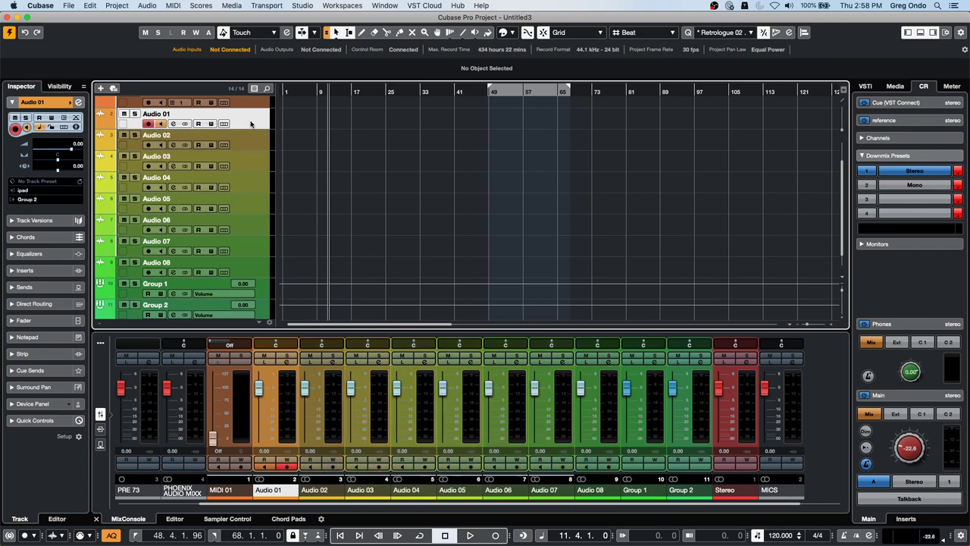
pyautogui.press('Down')
pyautogui.press('Down')
pyautogui.press('Down')
pyautogui.press('Down')
pyautogui.press('Down')
pyautogui.press('Down')
pyautogui.press('Down')
pyautogui.press('Down')
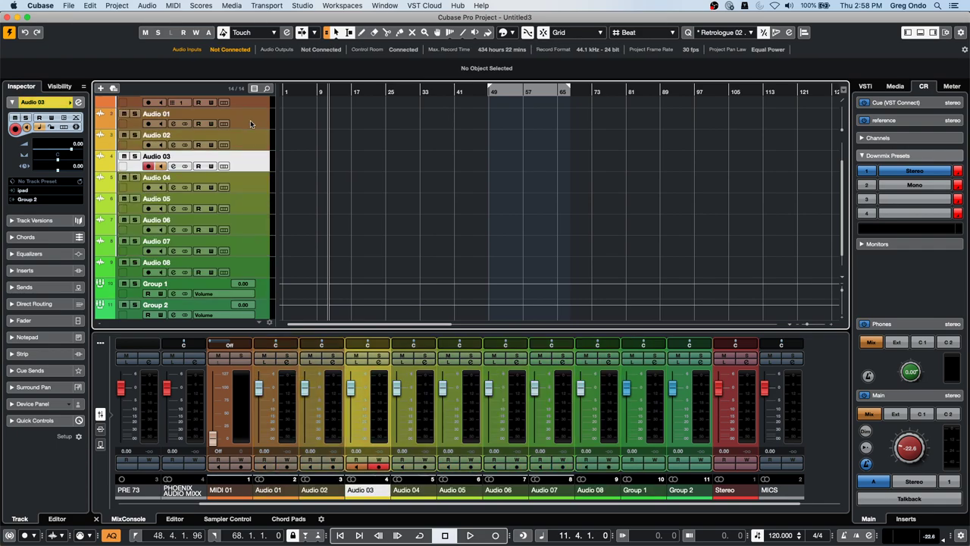
pyautogui.press('Up')
pyautogui.press('Up')
pyautogui.press('Up')
pyautogui.press('Up')
pyautogui.press('Up')
pyautogui.press('Up')
pyautogui.press('Up')
pyautogui.press('Up')
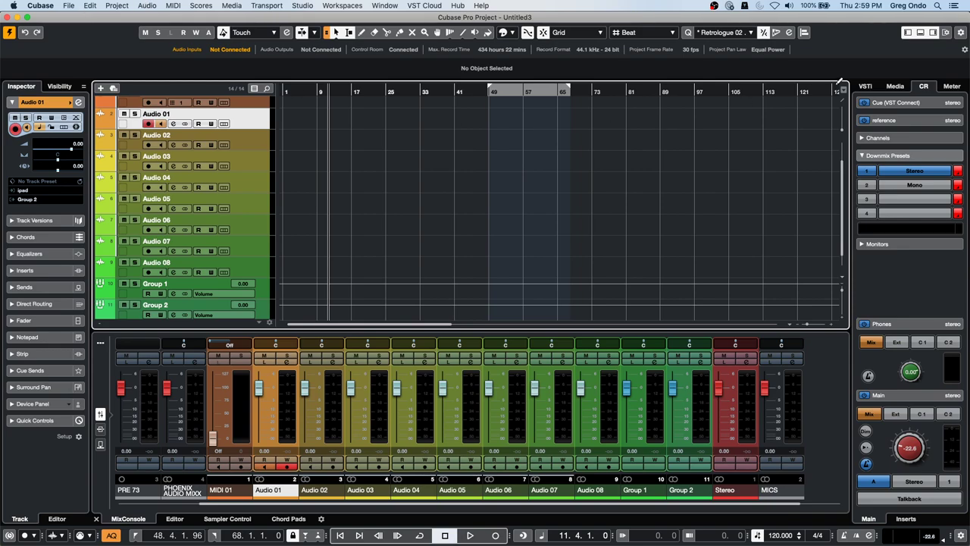
# - Browse the VST Instruments in the media browser and insert MOXF6/MOXF8 VST as an instrument track between Audio 04 and Audio 05
pyautogui.click(894, 85)
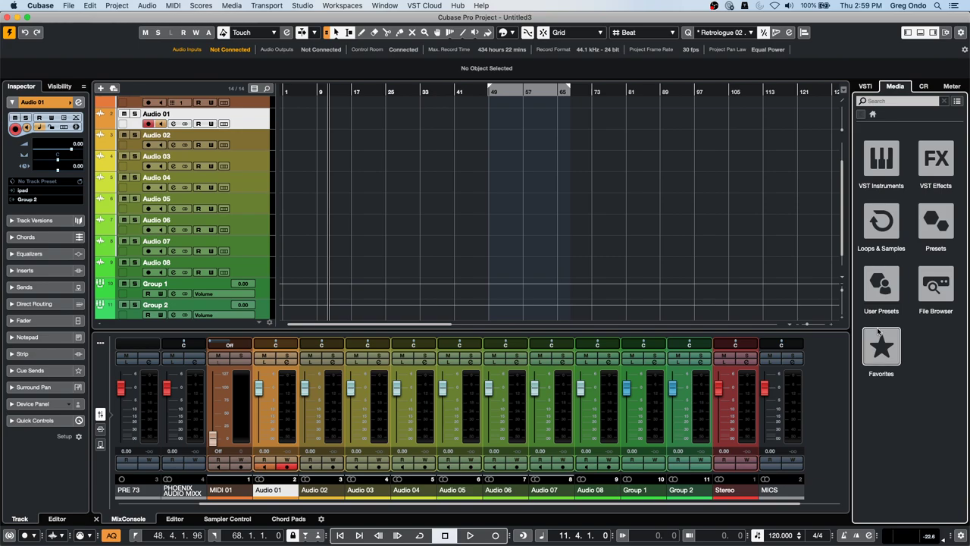
pyautogui.click(868, 163)
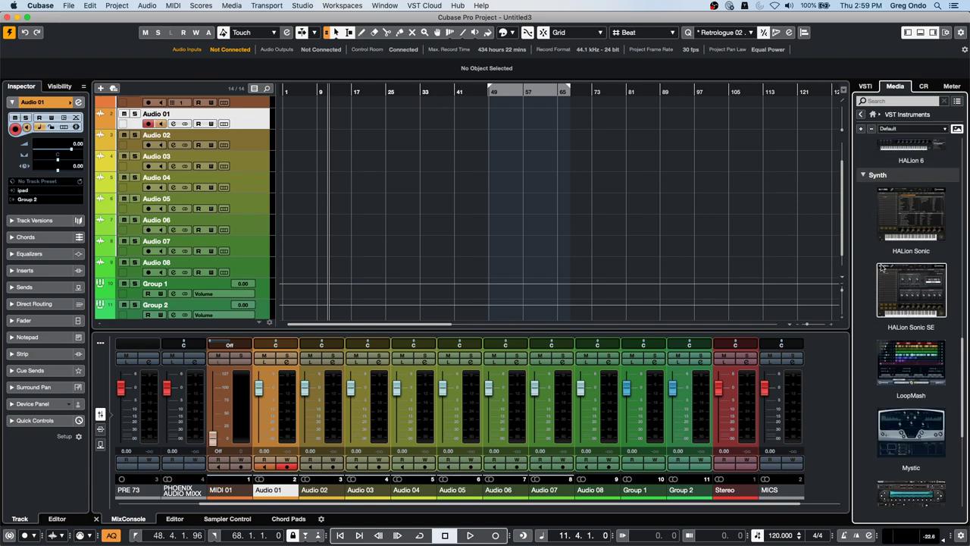
pyautogui.scroll(5, 909, 228)
pyautogui.scroll(-10, 894, 250)
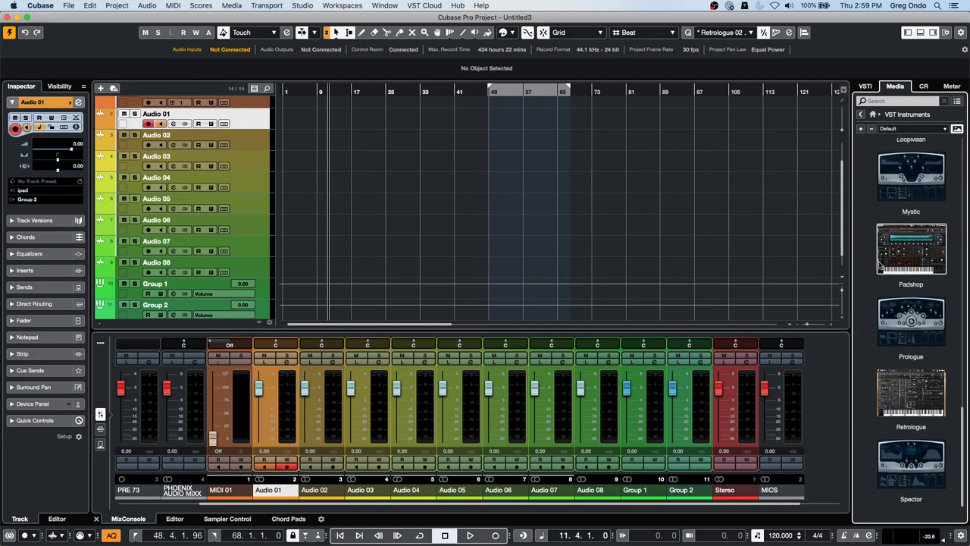
pyautogui.scroll(10, 881, 261)
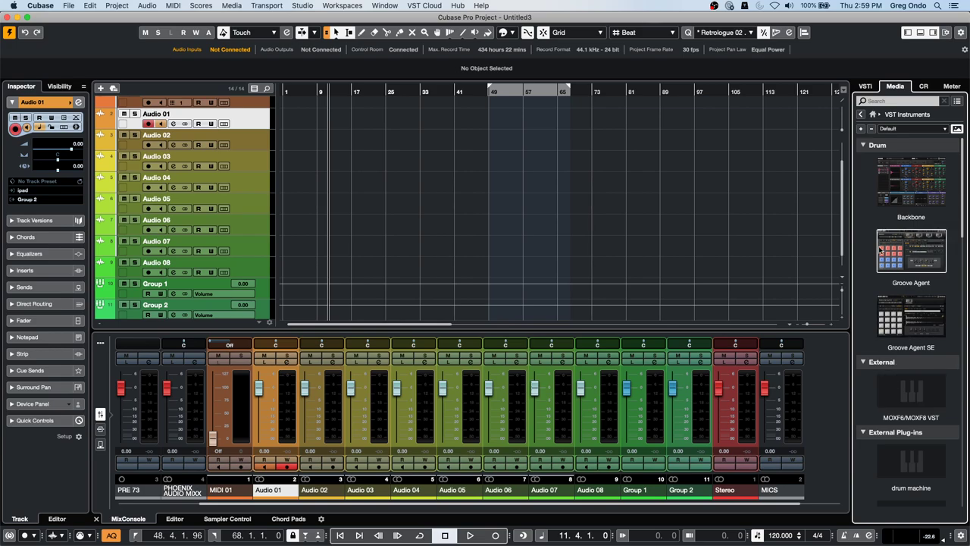
pyautogui.click(869, 146)
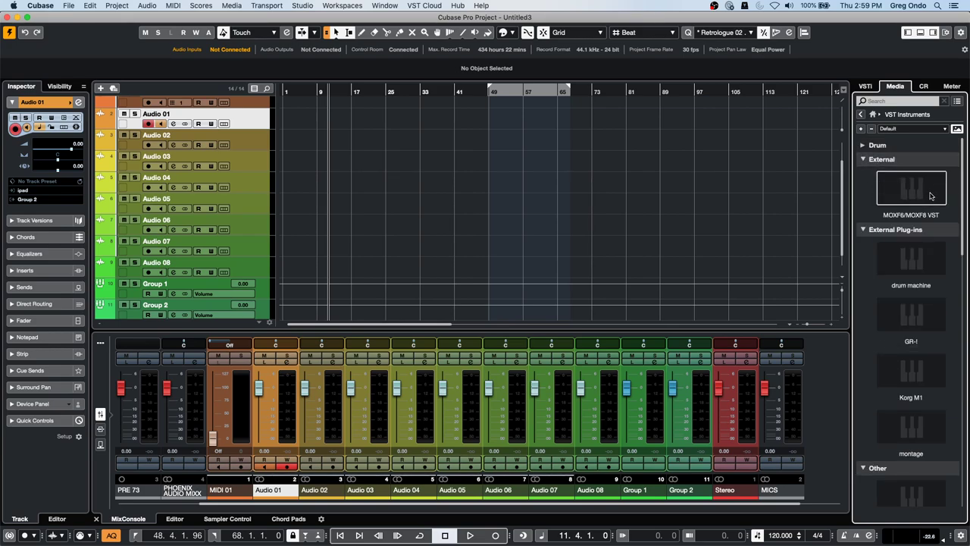
pyautogui.moveTo(930, 195); pyautogui.dragTo(223, 208)
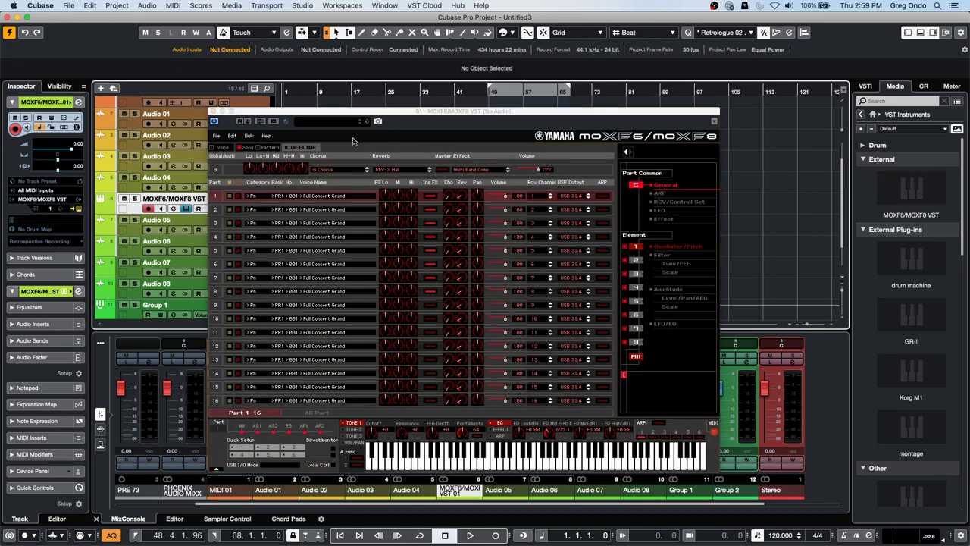
# - Open the voice library for Part 1 of the MOXF6/MOXF8 VST, browse its piano voices, and select the Audio 03 track
pyautogui.click(341, 197)
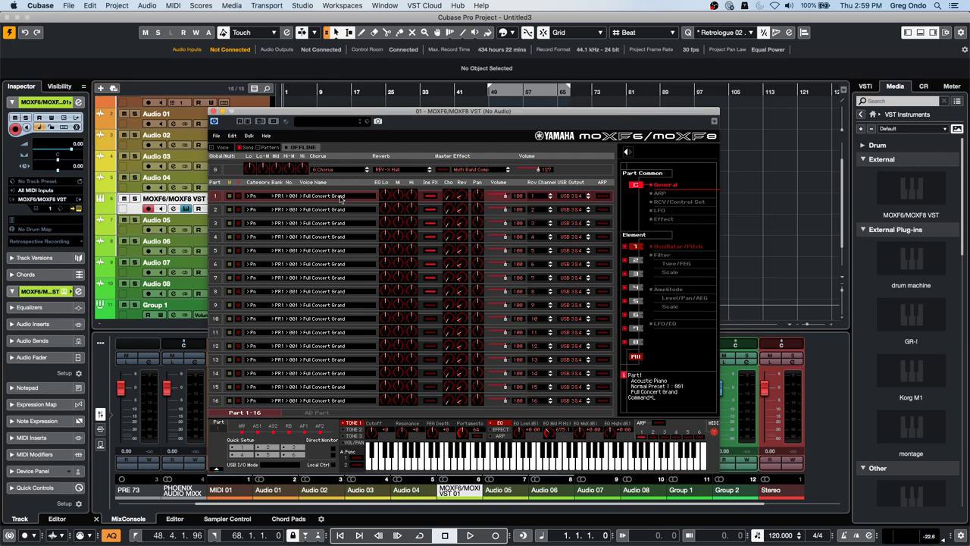
pyautogui.scroll(-3, 606, 315)
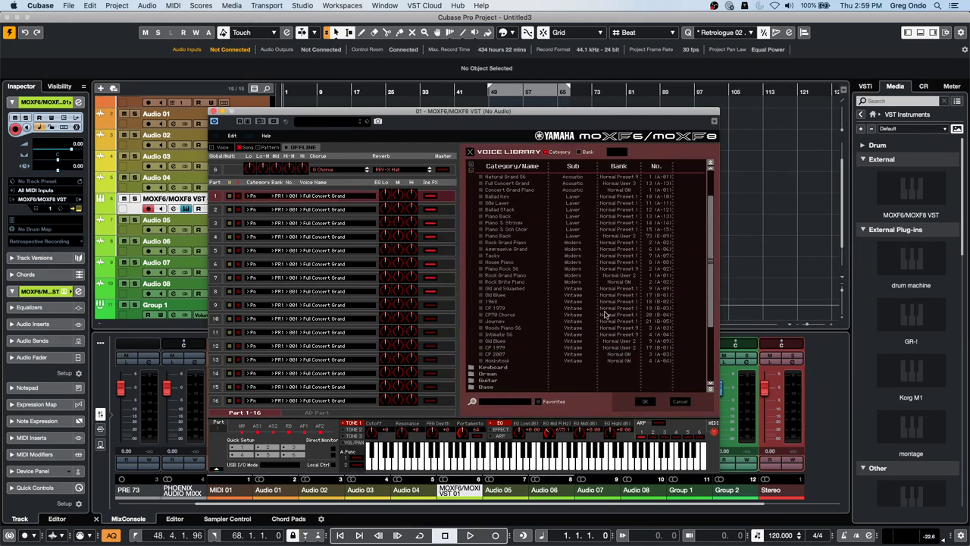
pyautogui.click(792, 238)
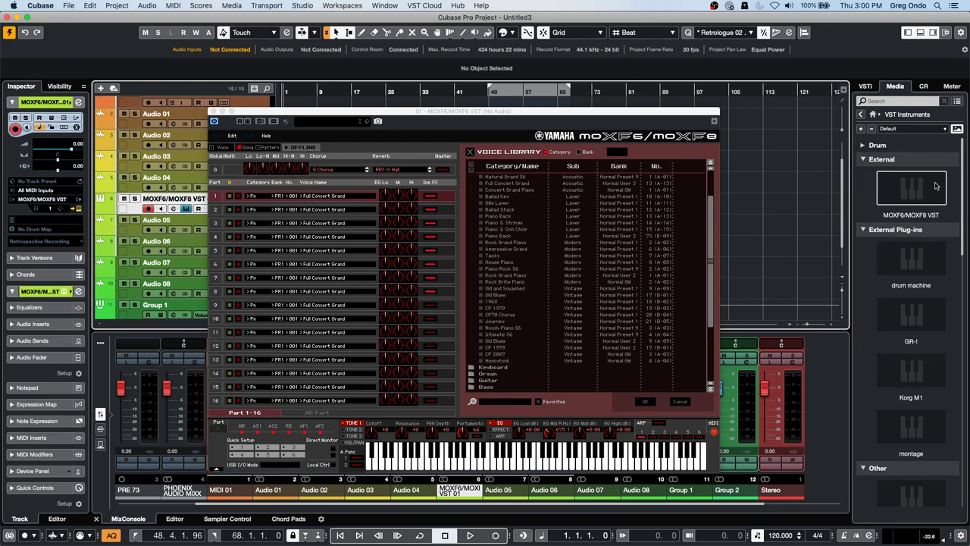
pyautogui.click(813, 160)
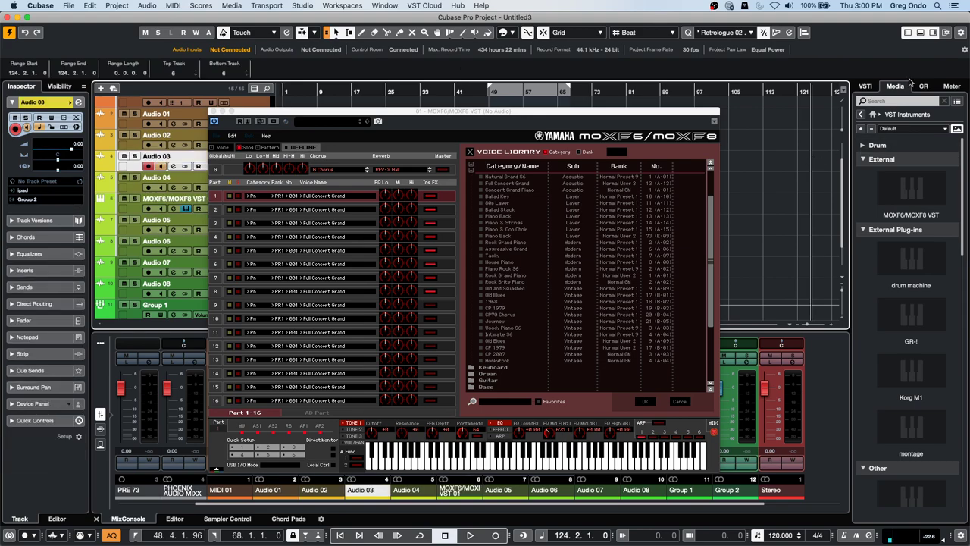
# - Check the VST instrument rack, open the MOXF6/MOXF8 VST presets in the media browser, and close the instrument's window
pyautogui.click(866, 88)
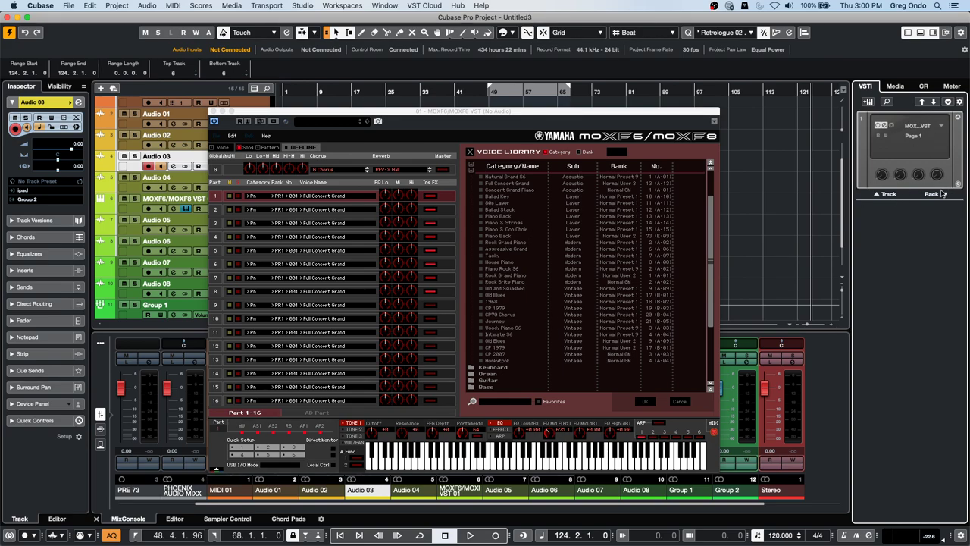
pyautogui.click(895, 86)
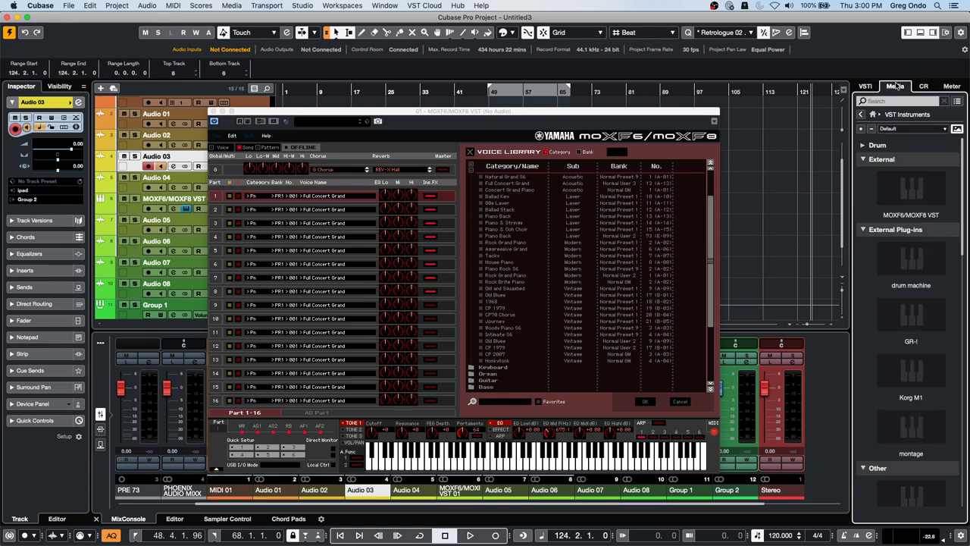
pyautogui.click(900, 183)
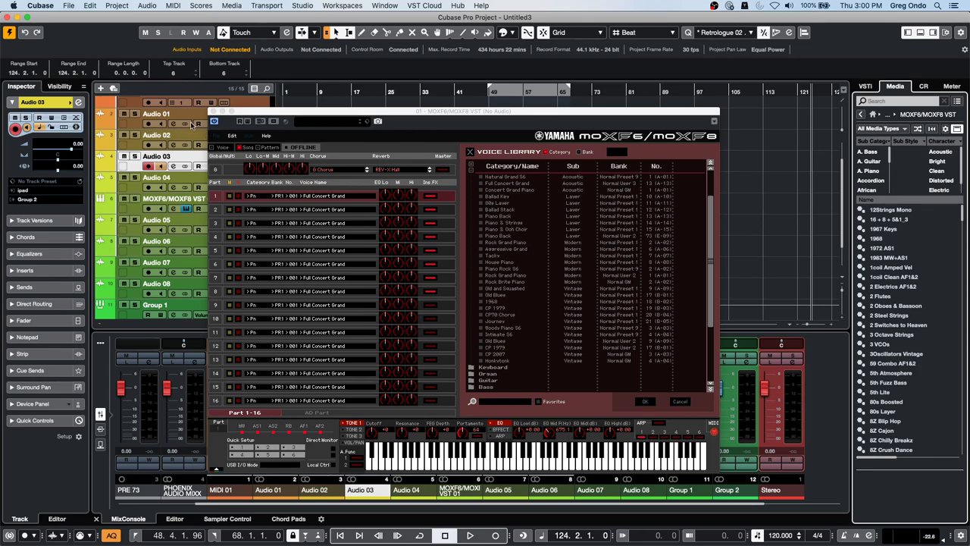
pyautogui.click(214, 121)
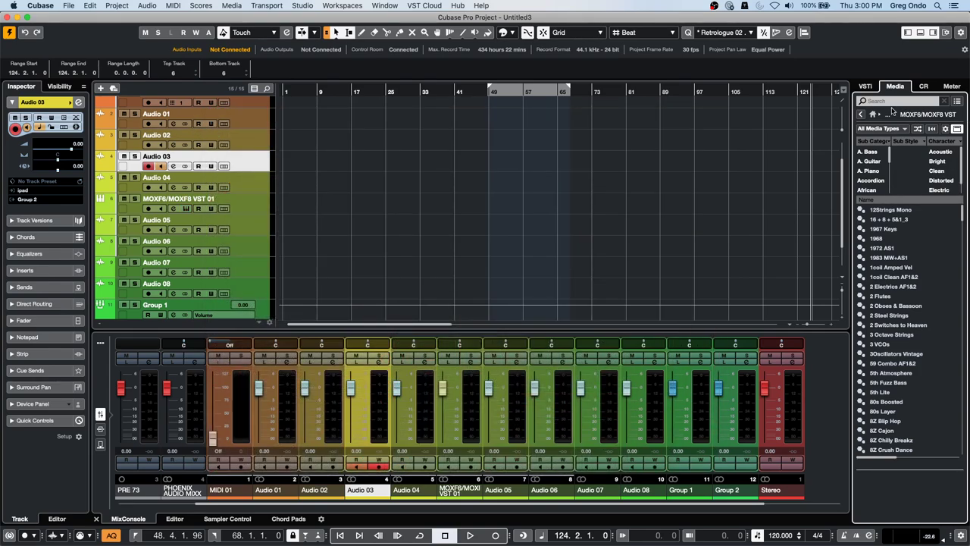
# - Add another MOXF6/MOXF8 VST instrument track below Audio 03 from the VST instrument rack and close its plug-in window
pyautogui.click(865, 86)
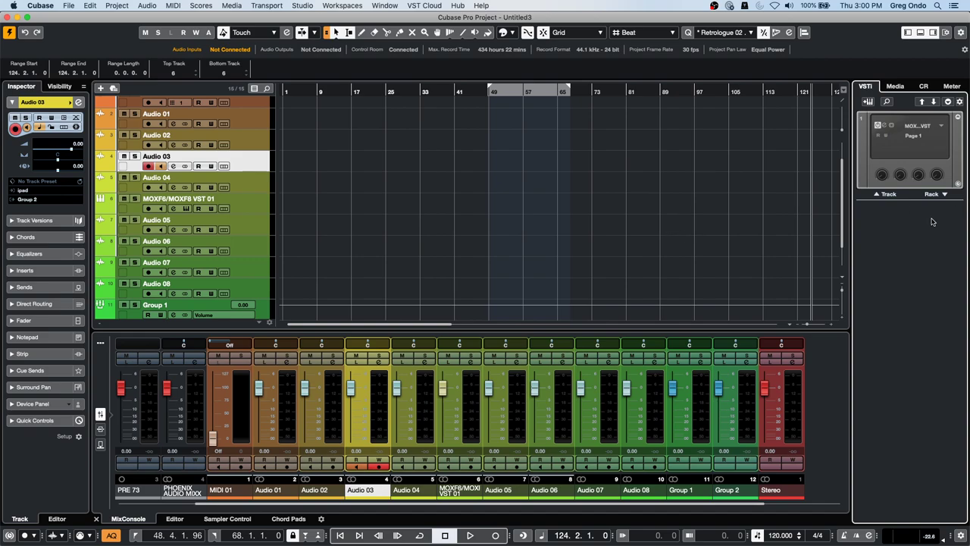
pyautogui.click(885, 194)
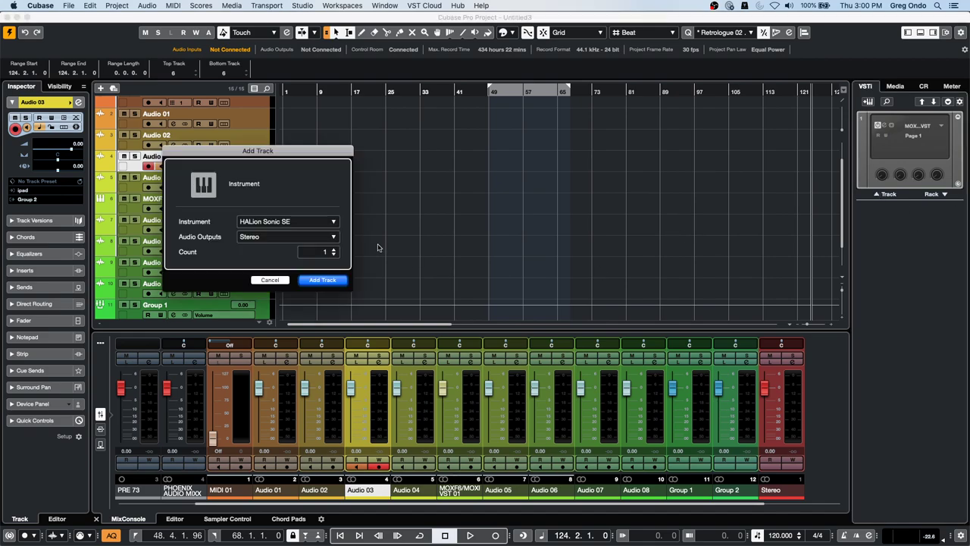
pyautogui.click(274, 221)
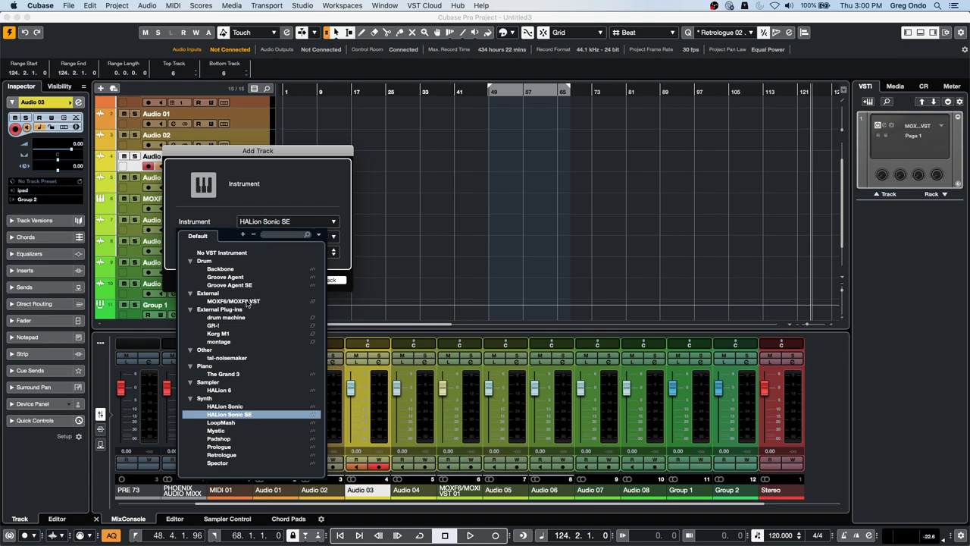
pyautogui.click(247, 301)
pyautogui.click(319, 280)
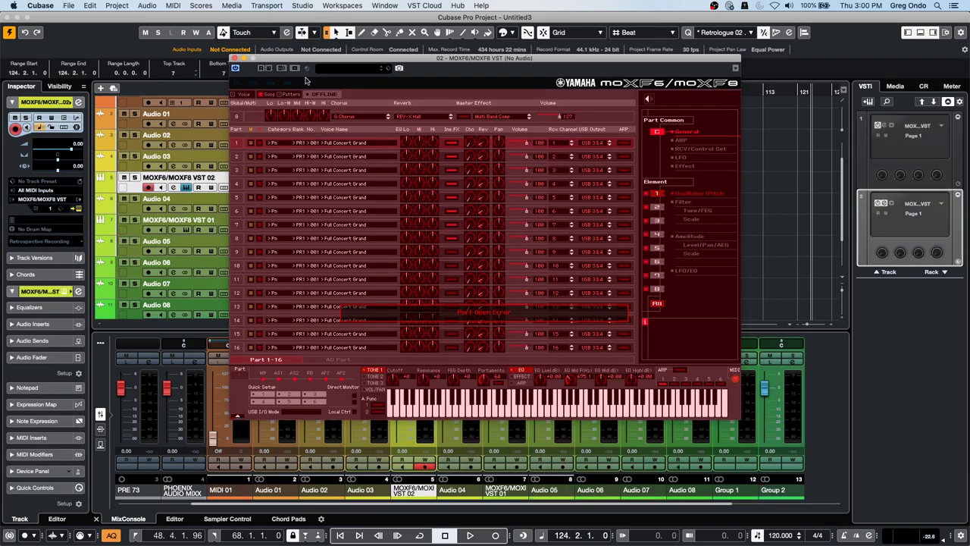
pyautogui.click(234, 58)
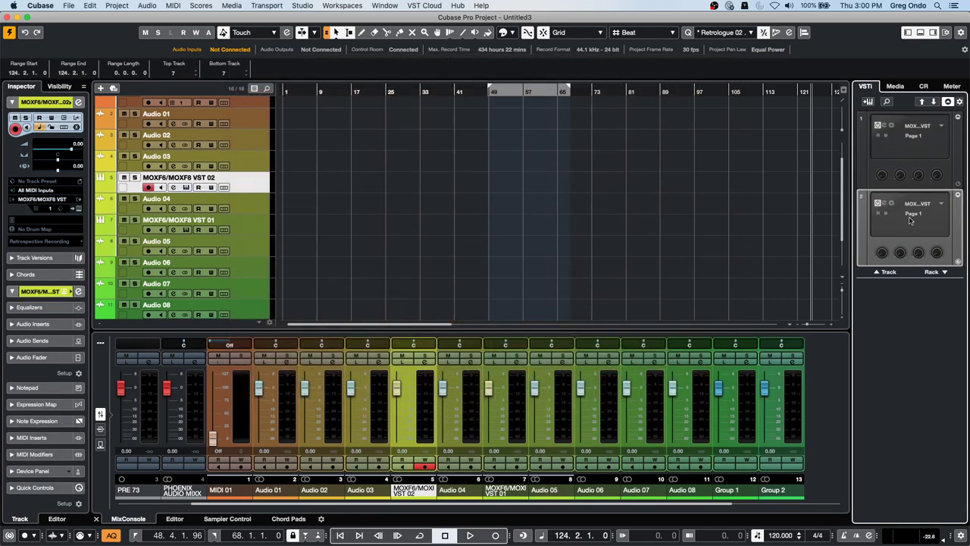
# - Browse the MOXF6/MOXF8 VST presets in the media browser, filtering by A. Piano, A. Guitar and finally Arpeggio
pyautogui.click(895, 85)
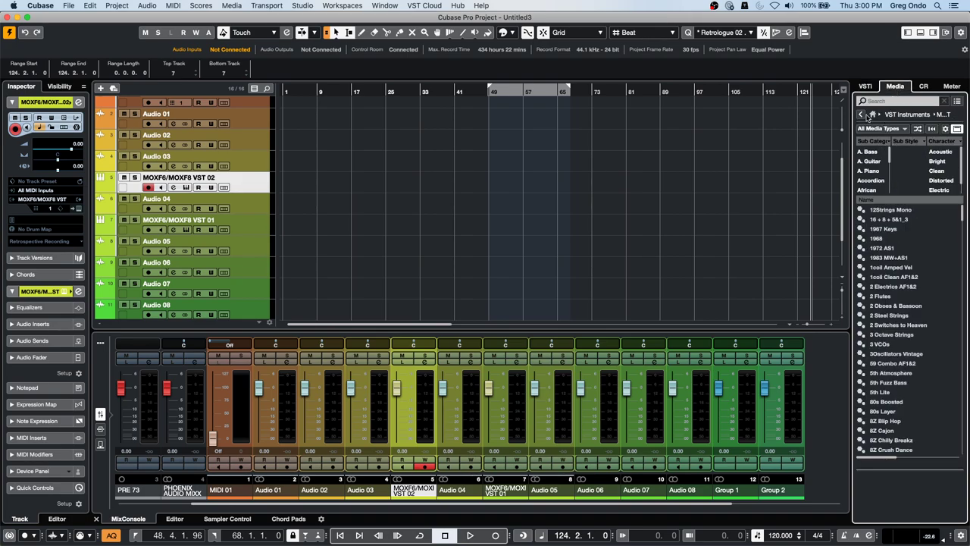
pyautogui.click(860, 114)
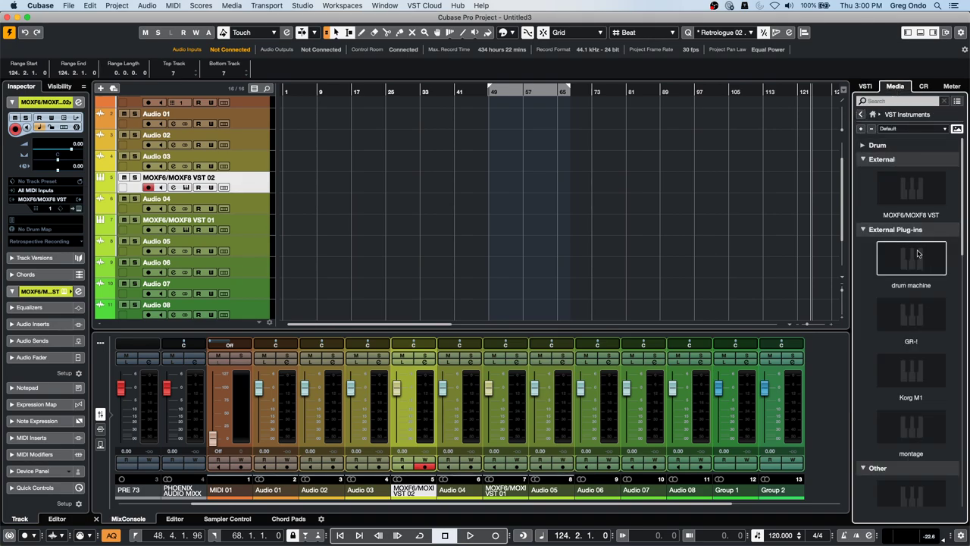
pyautogui.click(924, 198)
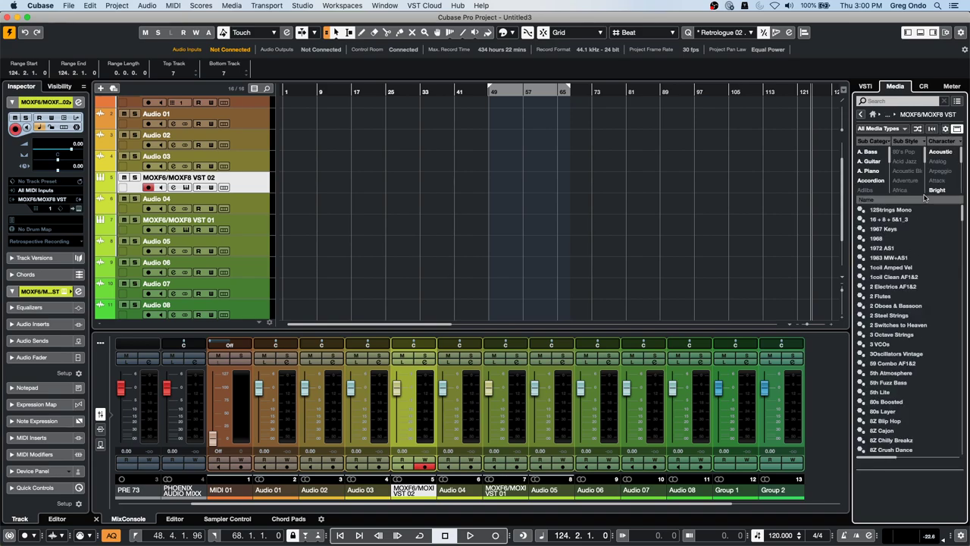
pyautogui.click(870, 171)
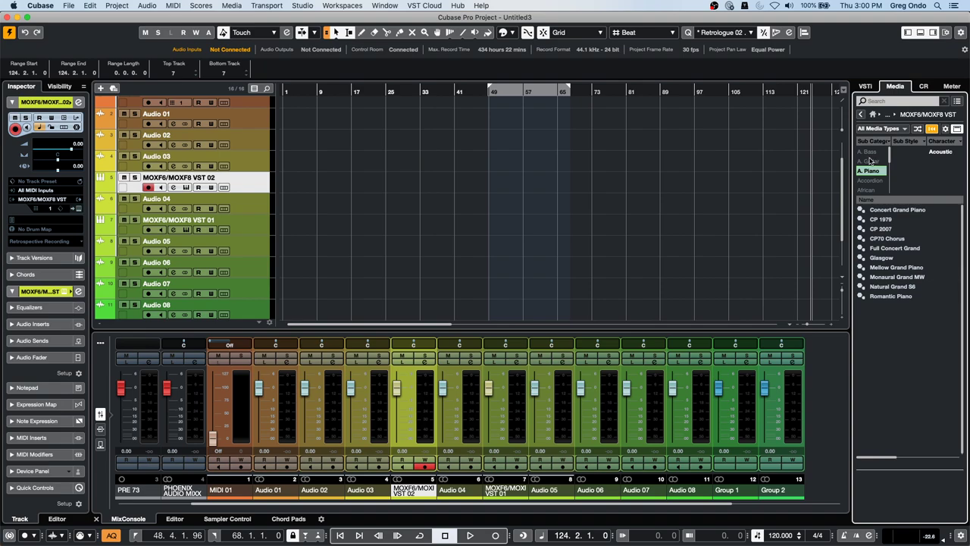
pyautogui.click(870, 161)
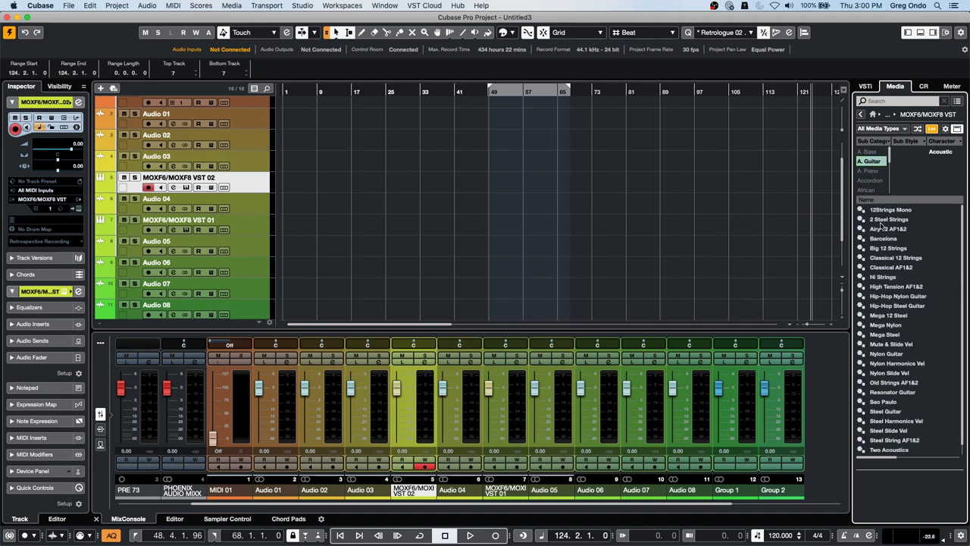
pyautogui.scroll(-2, 881, 184)
pyautogui.click(879, 181)
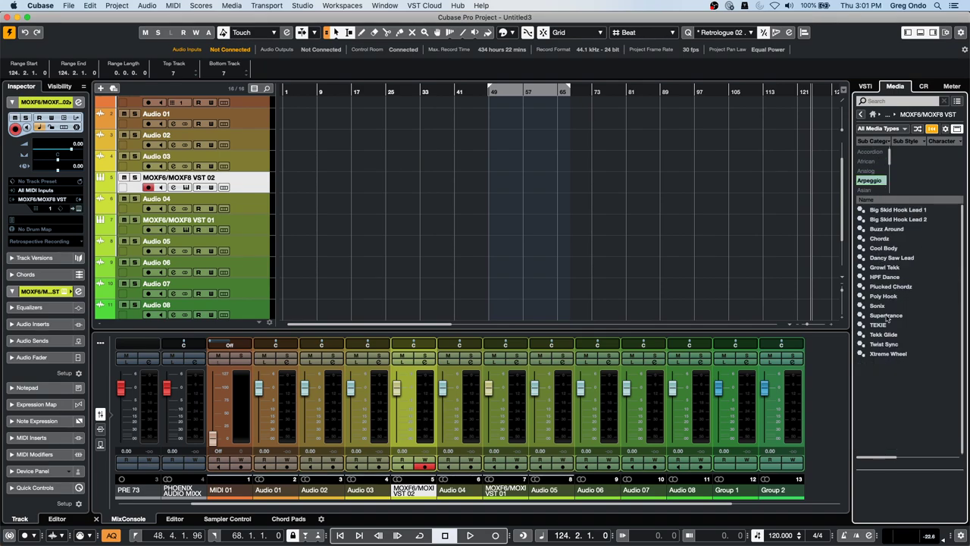
# - Create a track from the Plucked Chordz preset below MOXF6/MOXF8 VST 01 and check the voice in its plug-in window
pyautogui.moveTo(890, 288)
pyautogui.mouseDown()
pyautogui.moveTo(298, 227)
pyautogui.moveTo(224, 233)
pyautogui.moveTo(224, 272)
pyautogui.moveTo(246, 233)
pyautogui.moveTo(245, 242)
pyautogui.mouseUp()
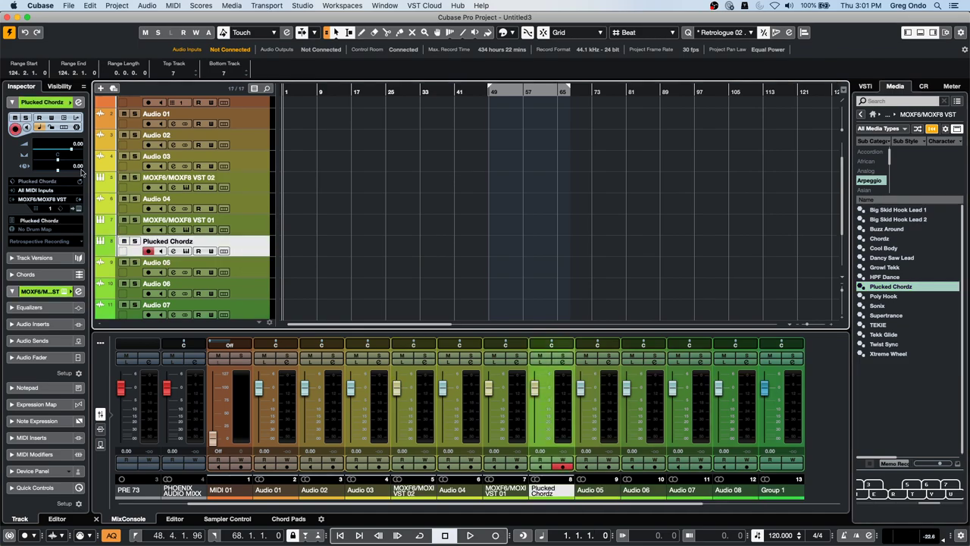
pyautogui.click(79, 208)
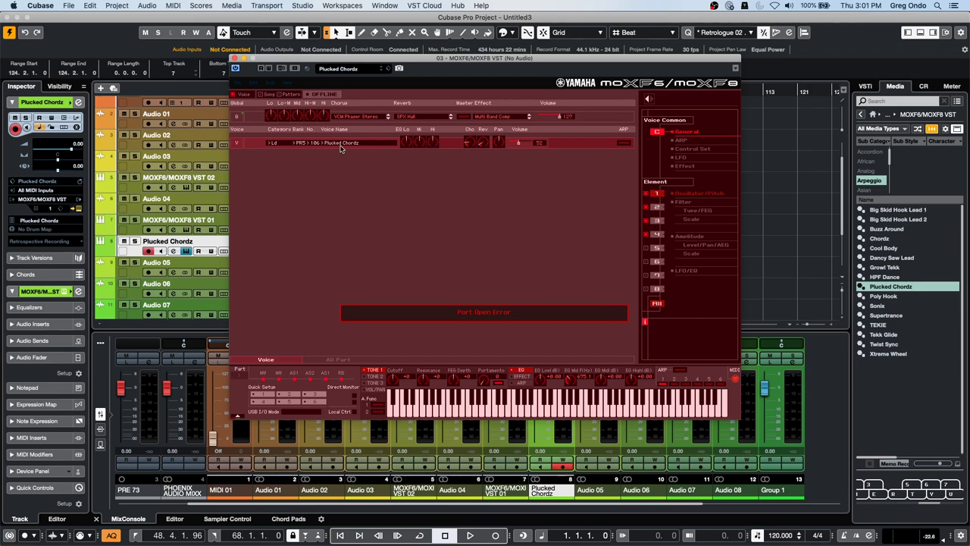
pyautogui.click(235, 59)
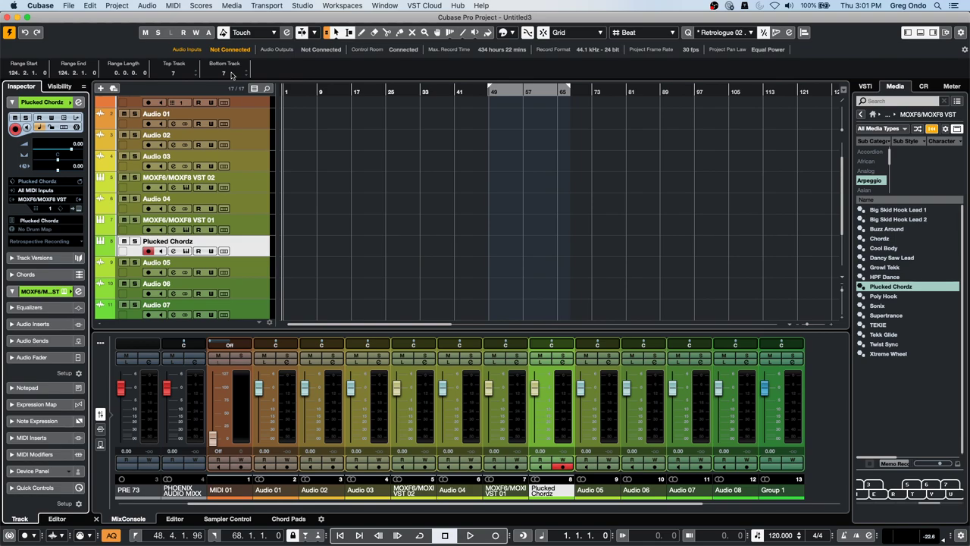
# - Add a HALion Sonic SE instrument track below Audio 02 and load the Vintage Amp Organ sound into its first slot
pyautogui.click(247, 141)
pyautogui.rightClick(254, 141)
pyautogui.moveTo(335, 144)
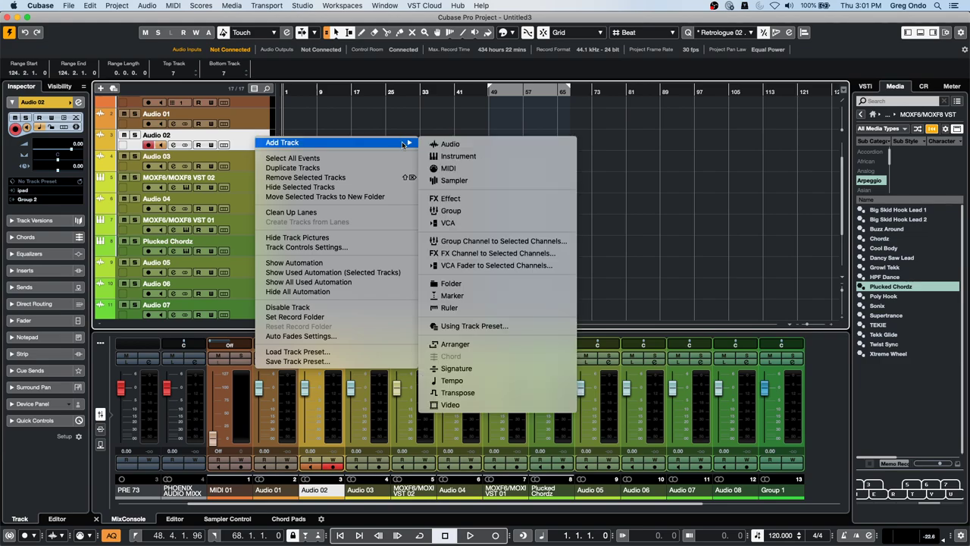
pyautogui.click(513, 155)
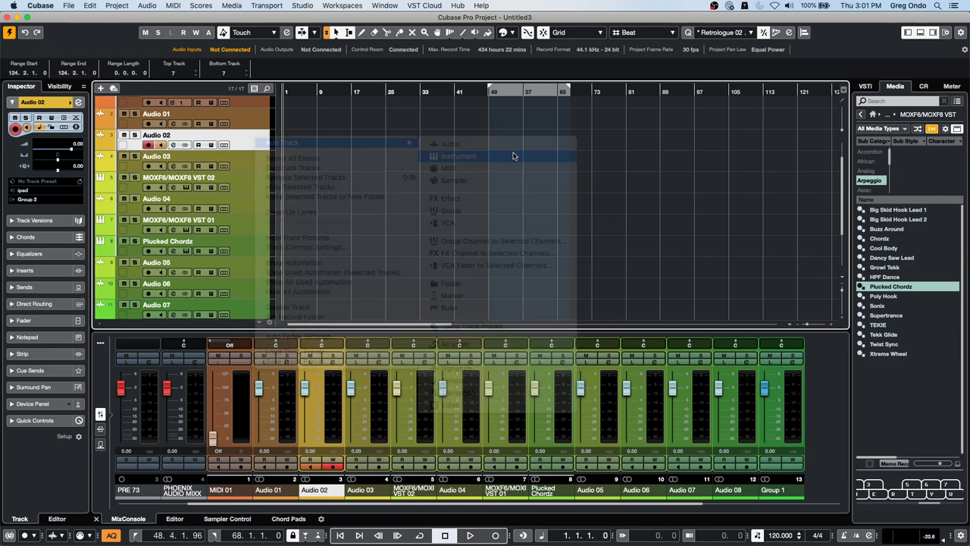
pyautogui.click(303, 221)
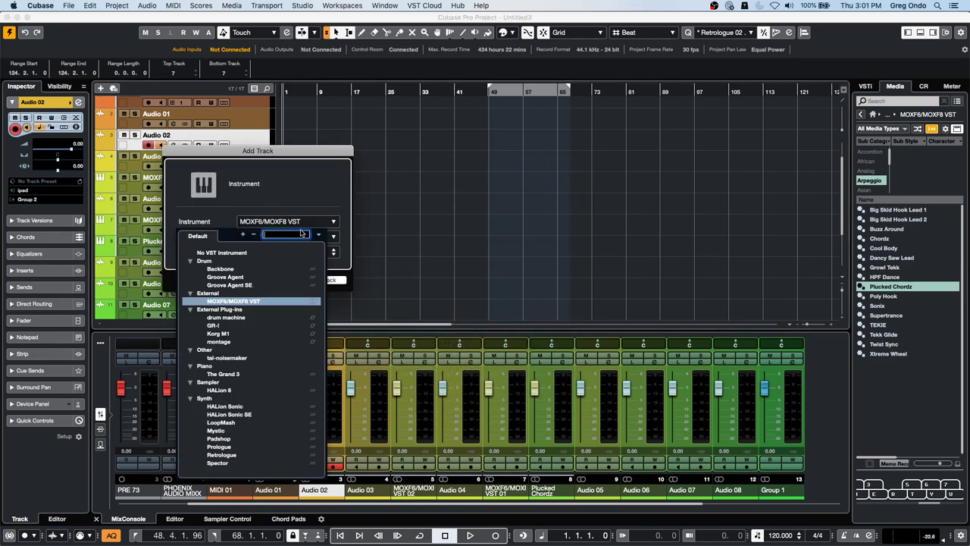
pyautogui.click(230, 415)
pyautogui.click(323, 279)
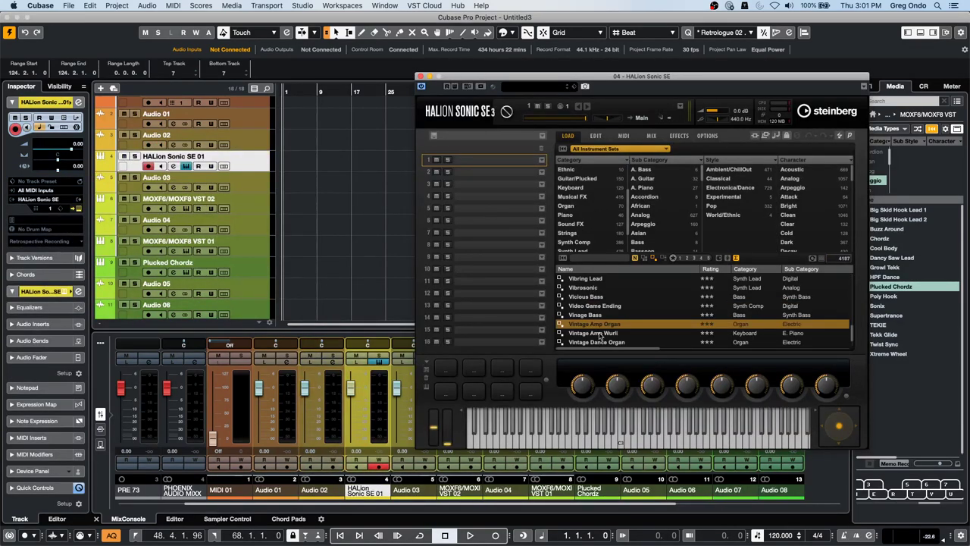
pyautogui.doubleClick(611, 324)
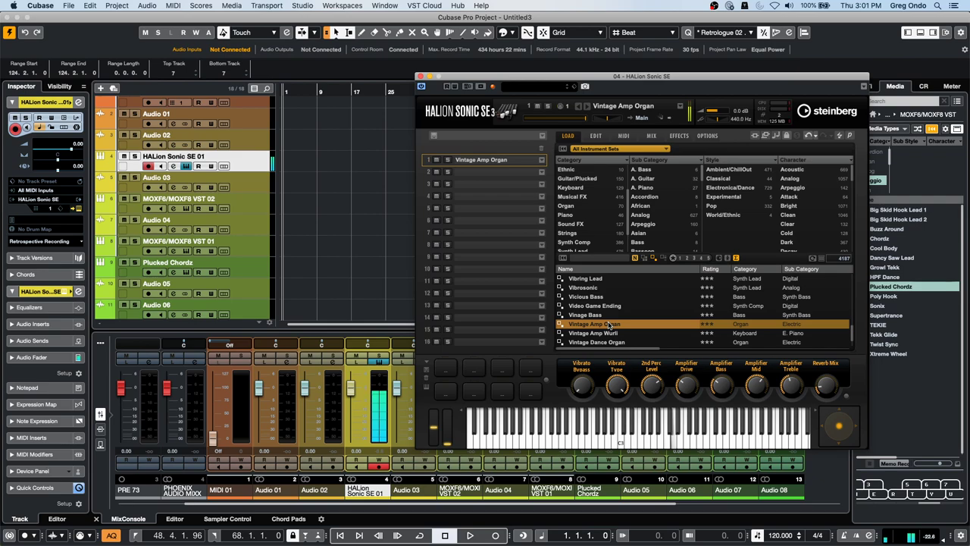
# - Draw a MIDI part from bar 9 to about bar 17 on the HALion Sonic SE track and open it in the Key Editor
pyautogui.click(303, 165)
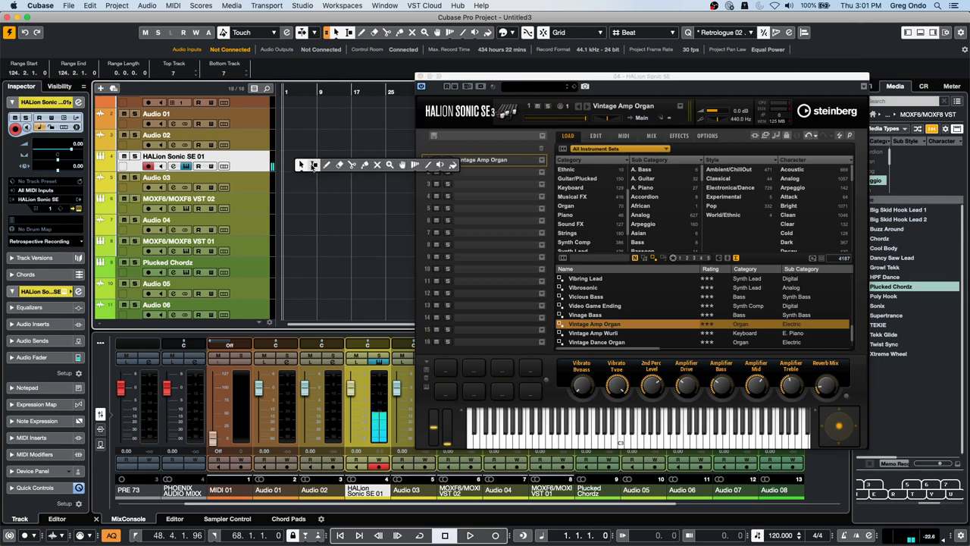
pyautogui.press('8')
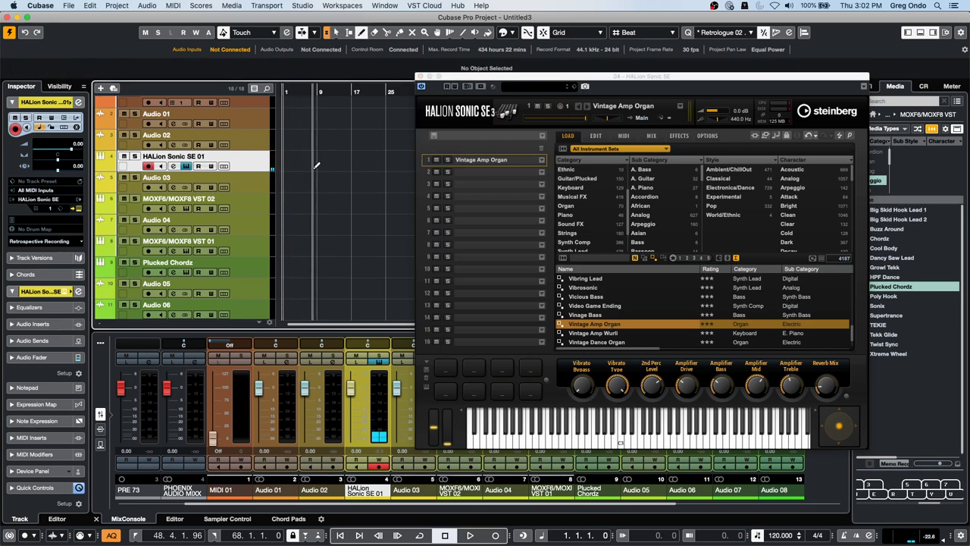
pyautogui.moveTo(321, 165); pyautogui.dragTo(353, 158)
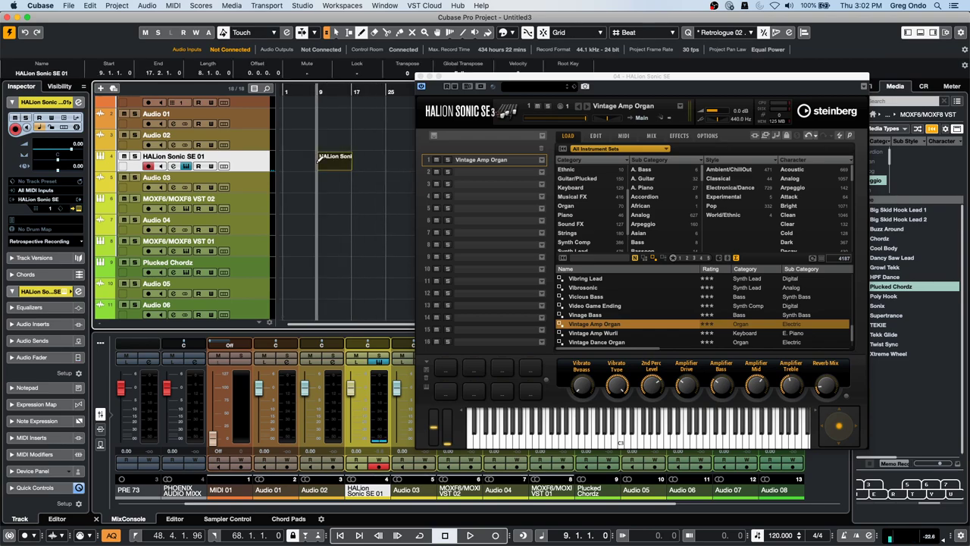
pyautogui.press('1')
pyautogui.doubleClick(329, 165)
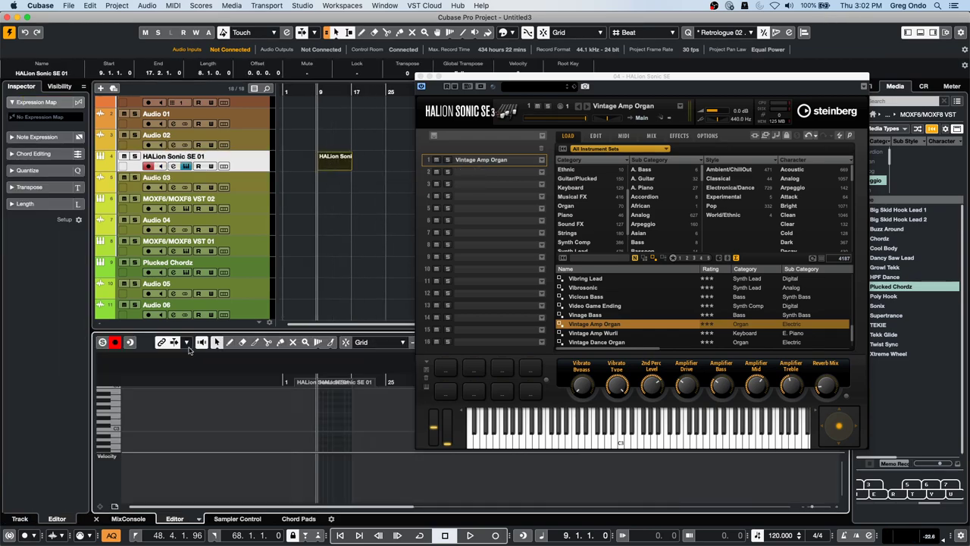
pyautogui.click(420, 78)
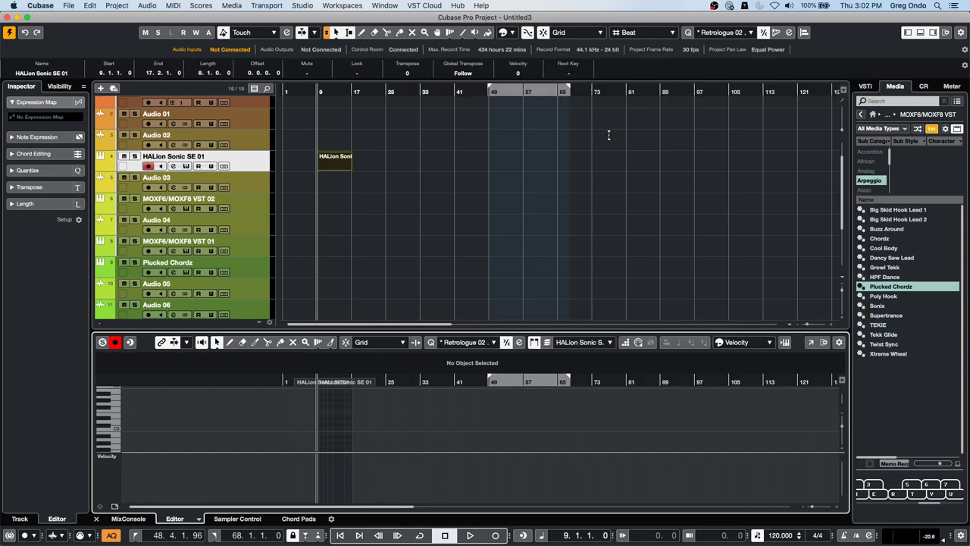
# - Enable Step Input, enter a rising series of notes, and show the Key Editor in its own full-screen window
pyautogui.click(624, 342)
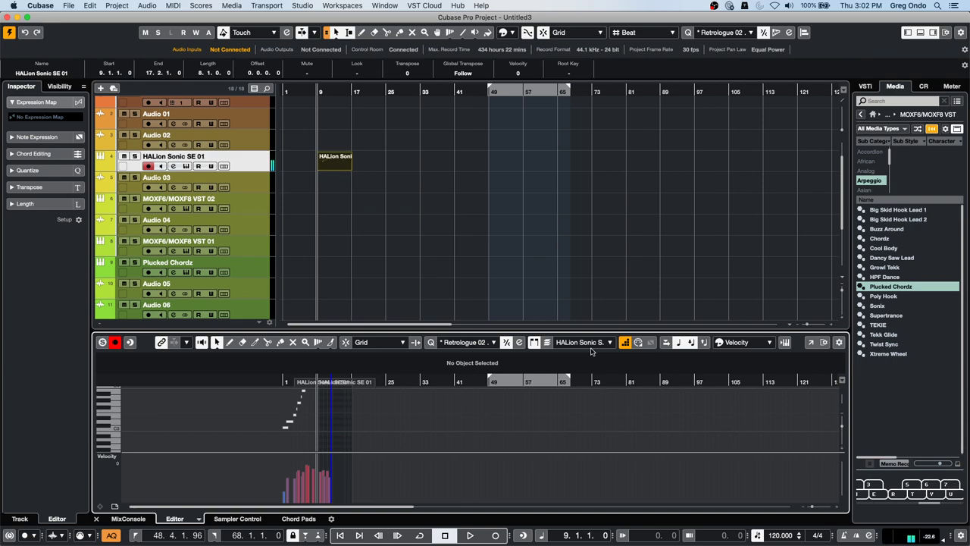
pyautogui.click(810, 341)
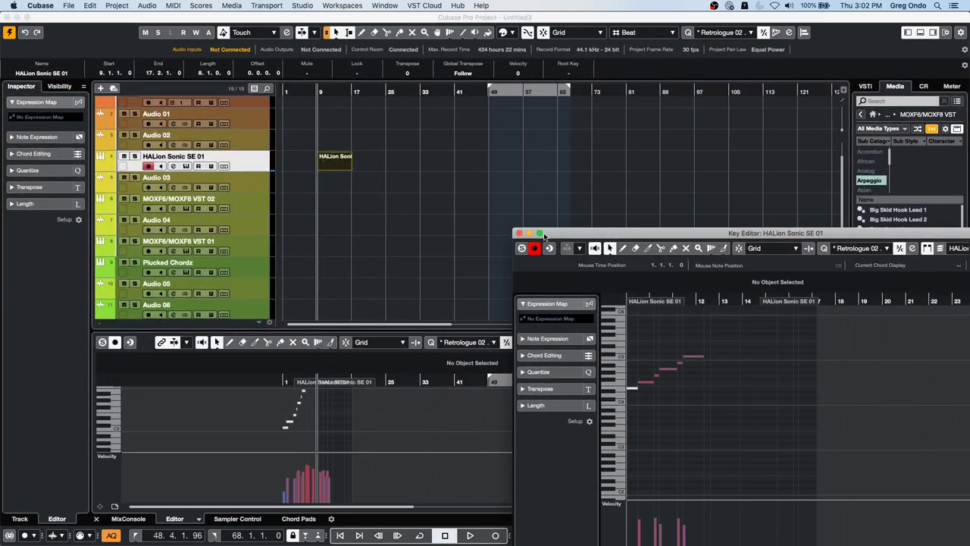
pyautogui.click(540, 233)
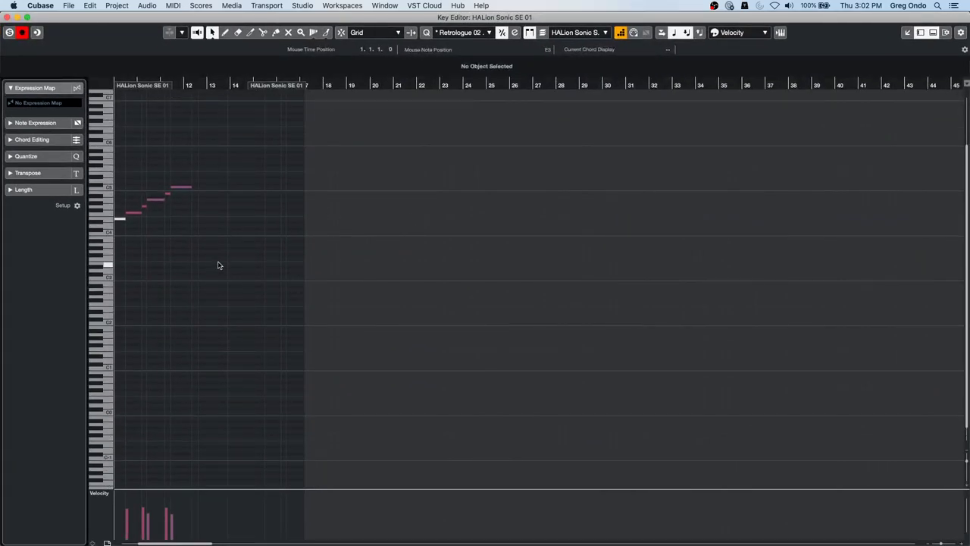
pyautogui.moveTo(170, 543)
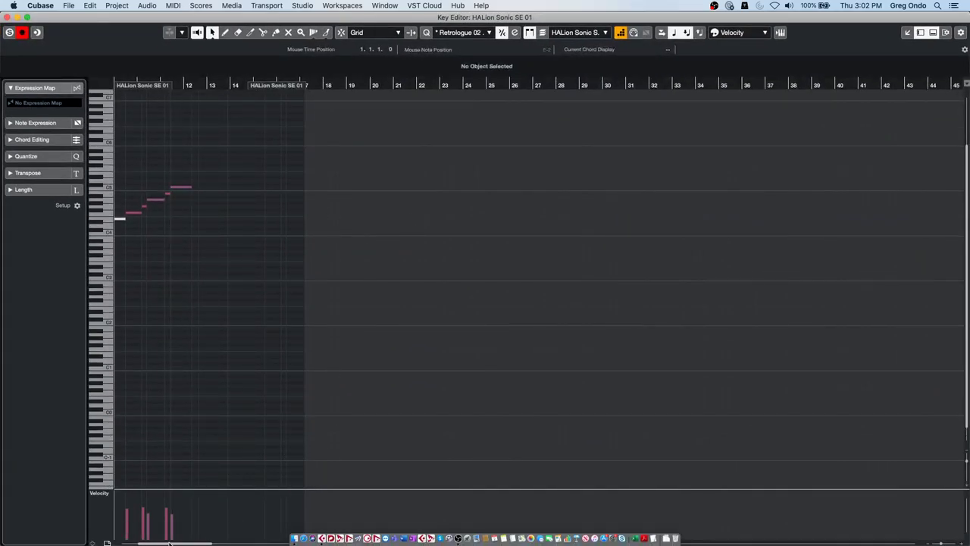
pyautogui.hscroll(-5, 300, 341)
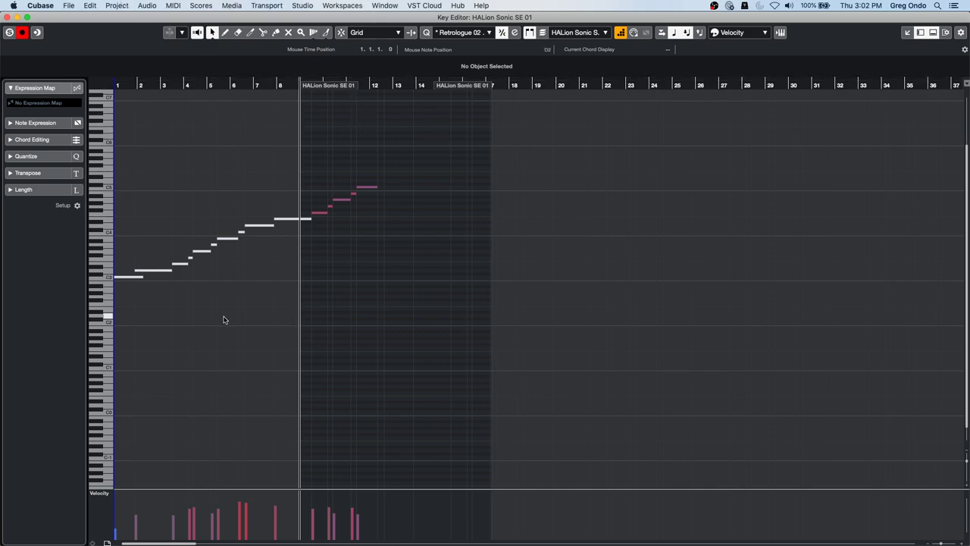
pyautogui.moveTo(124, 292); pyautogui.dragTo(439, 204)
pyautogui.click(173, 6)
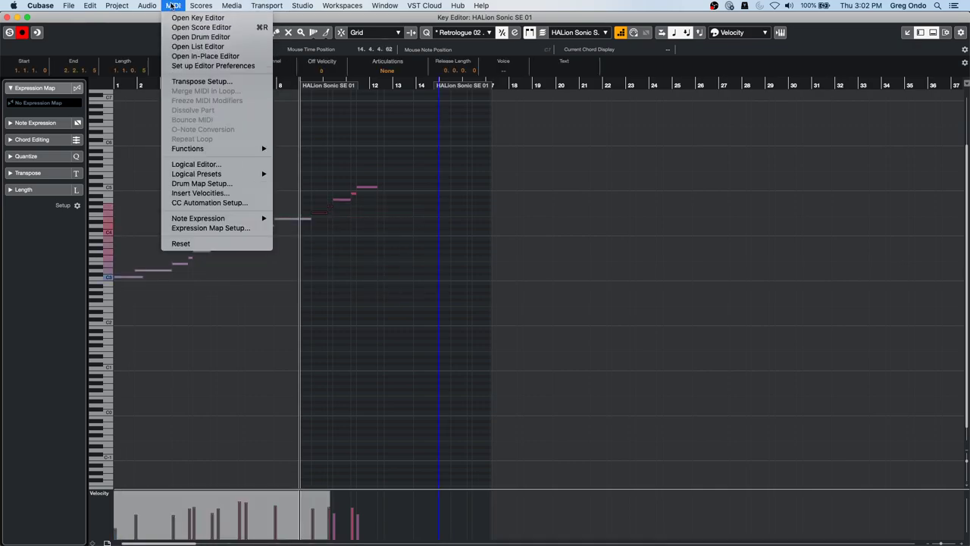
pyautogui.moveTo(237, 5)
pyautogui.click(457, 203)
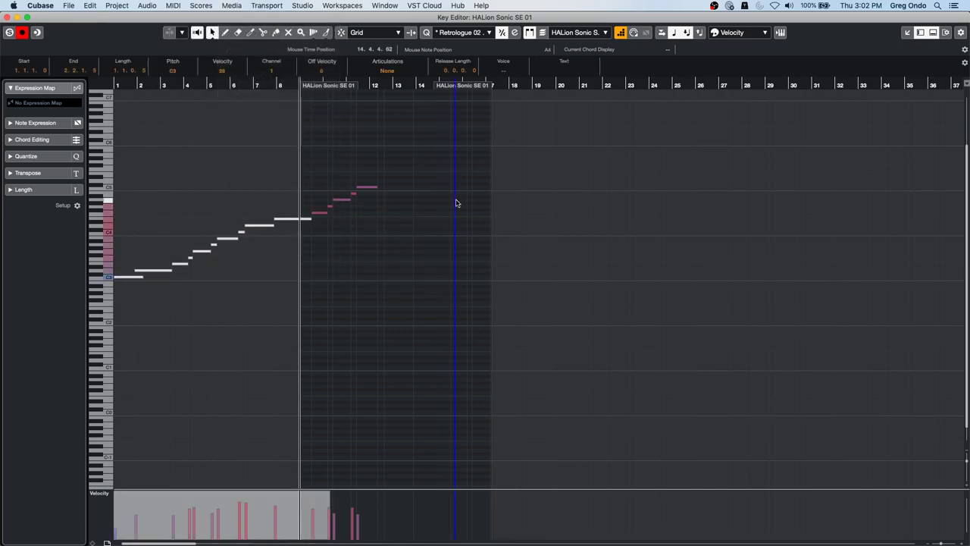
pyautogui.click(311, 288)
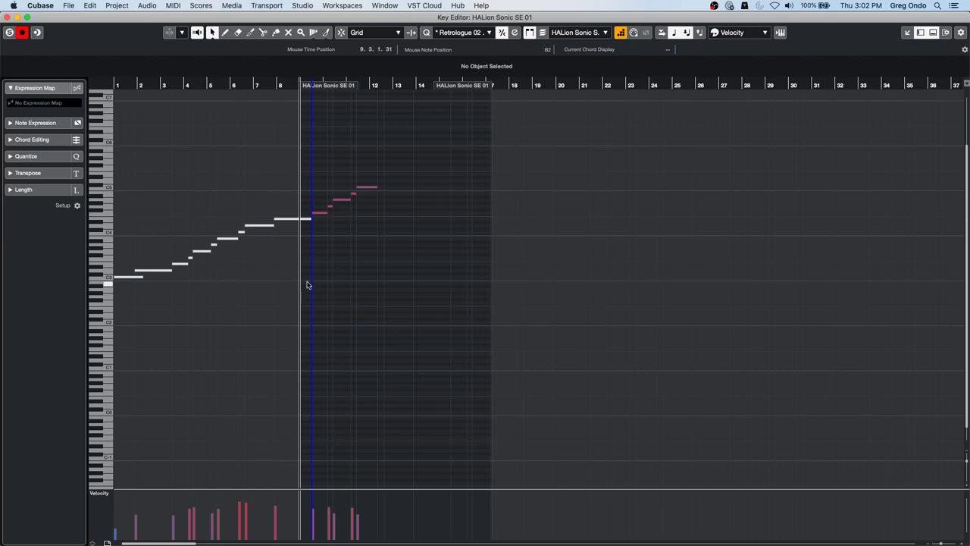
# - Transpose all the notes by 0 semitones with scale correction from C Major to C Phrygian
pyautogui.press('super+a')
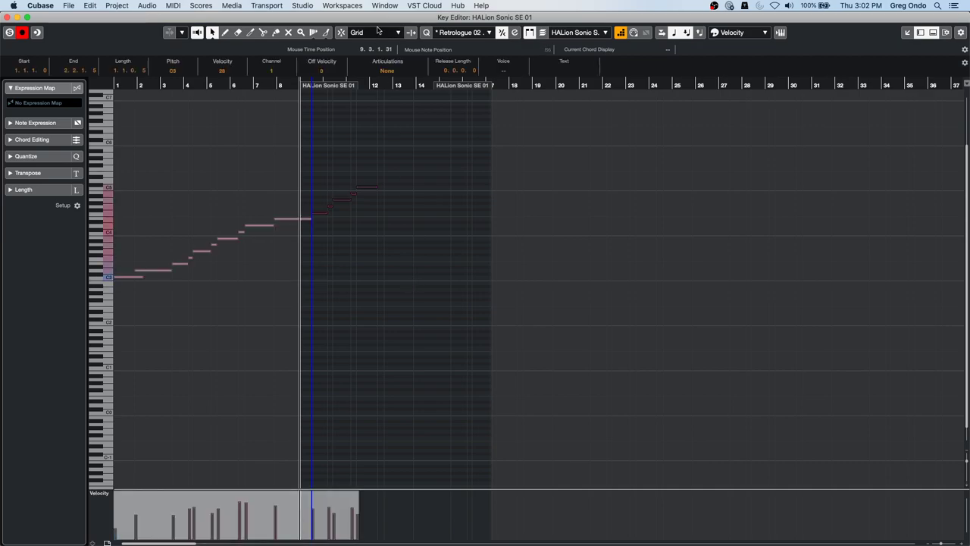
pyautogui.click(266, 6)
pyautogui.moveTo(217, 8)
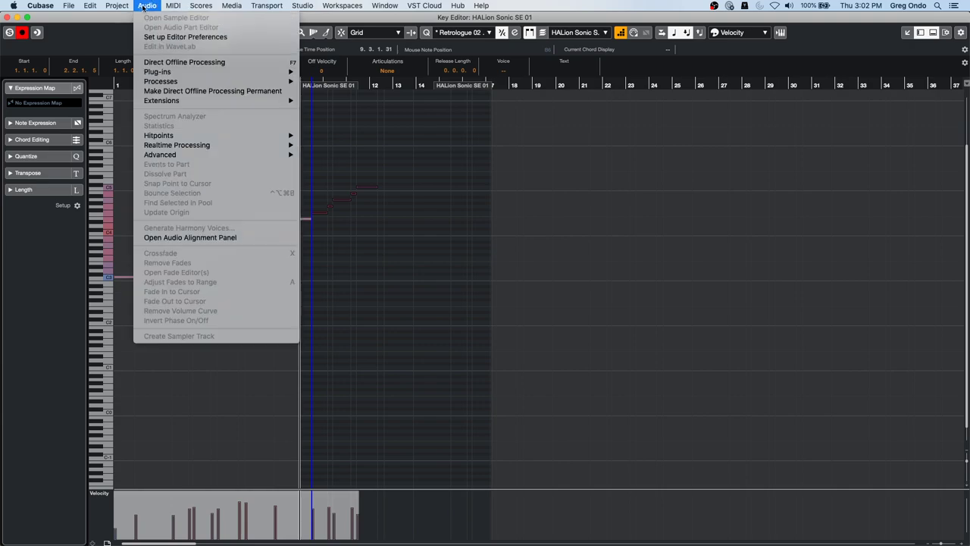
pyautogui.moveTo(166, 8)
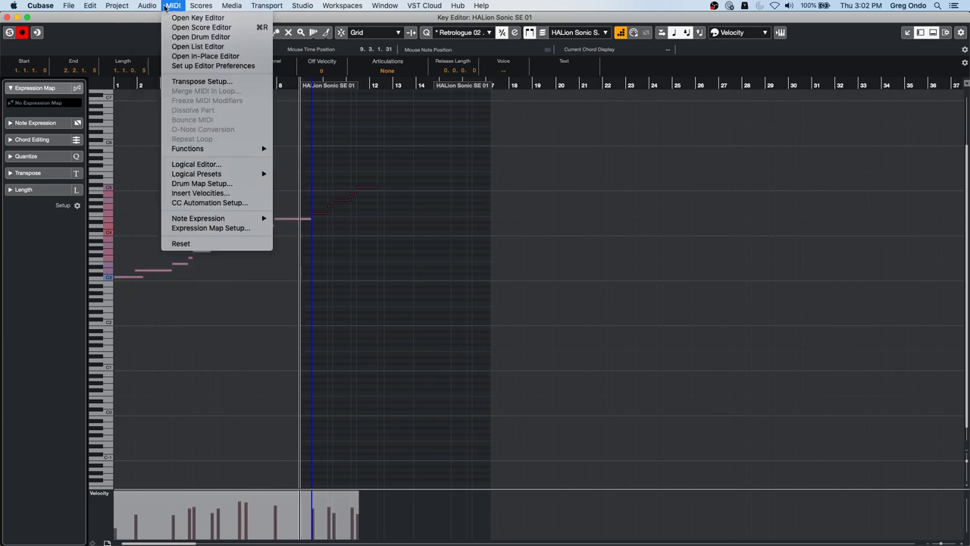
pyautogui.click(179, 81)
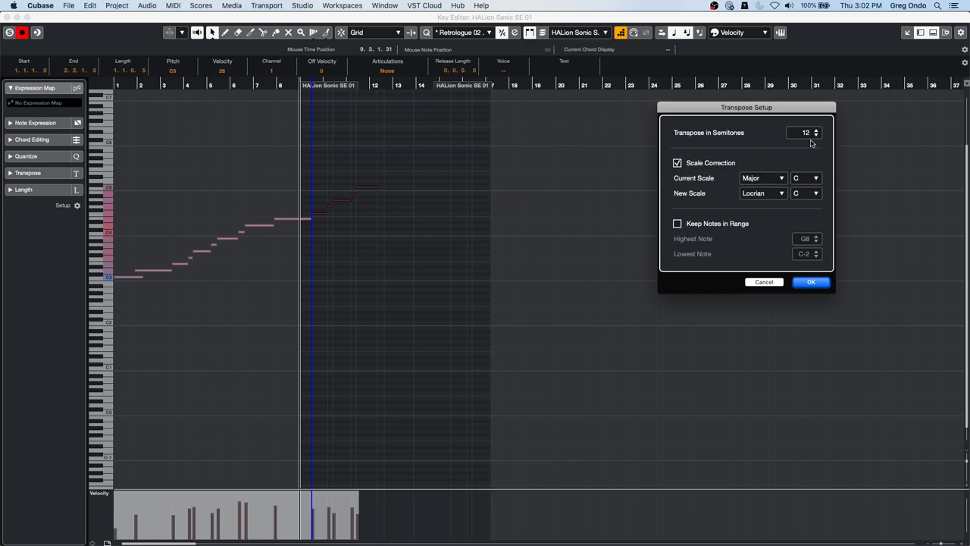
pyautogui.click(810, 135)
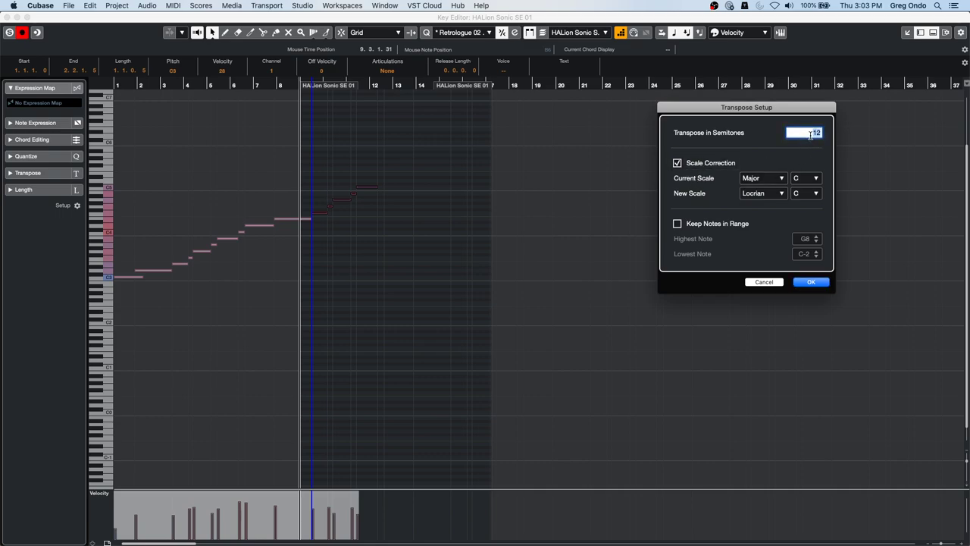
pyautogui.write('0')
pyautogui.press('Return')
pyautogui.click(763, 193)
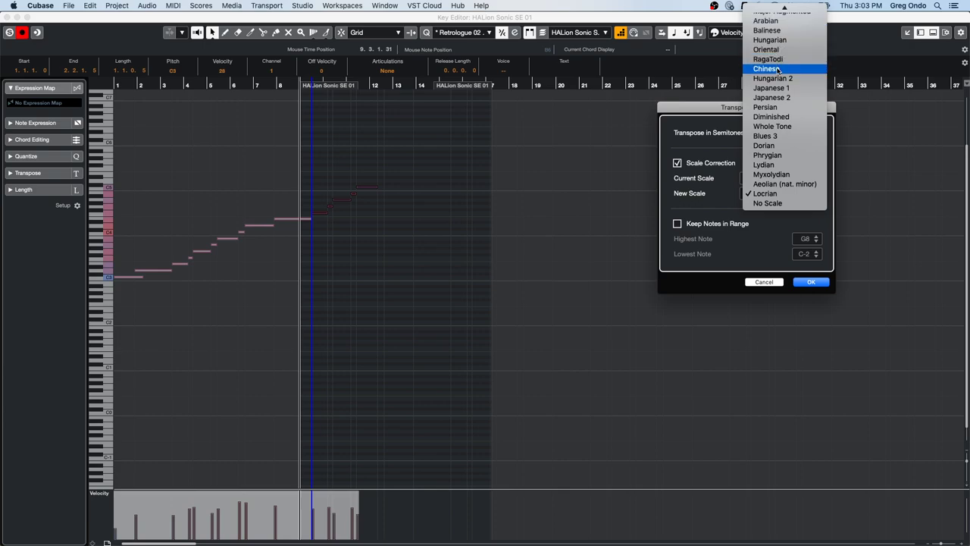
pyautogui.click(782, 156)
pyautogui.click(810, 283)
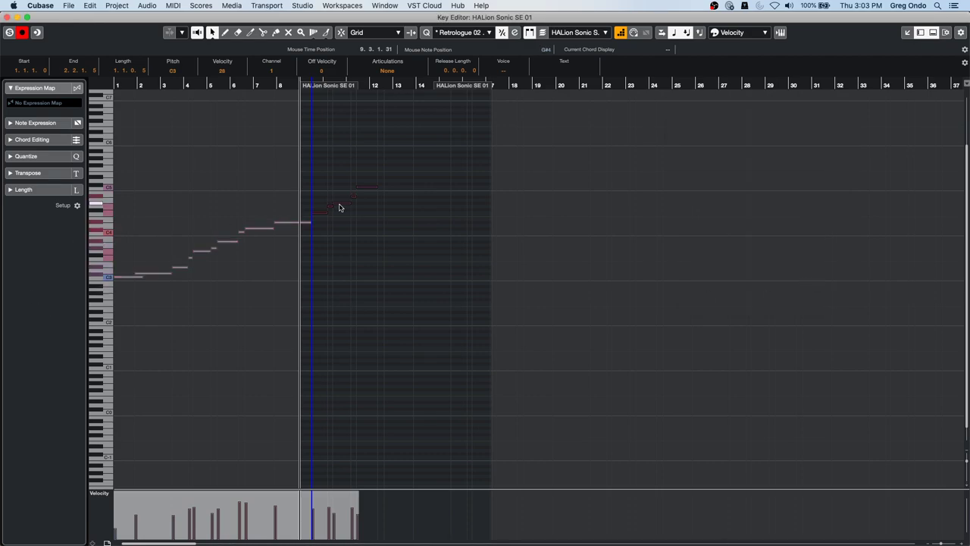
# - Run Transpose Setup on the selected notes again with Dorian as the new scale
pyautogui.click(201, 5)
pyautogui.moveTo(174, 5)
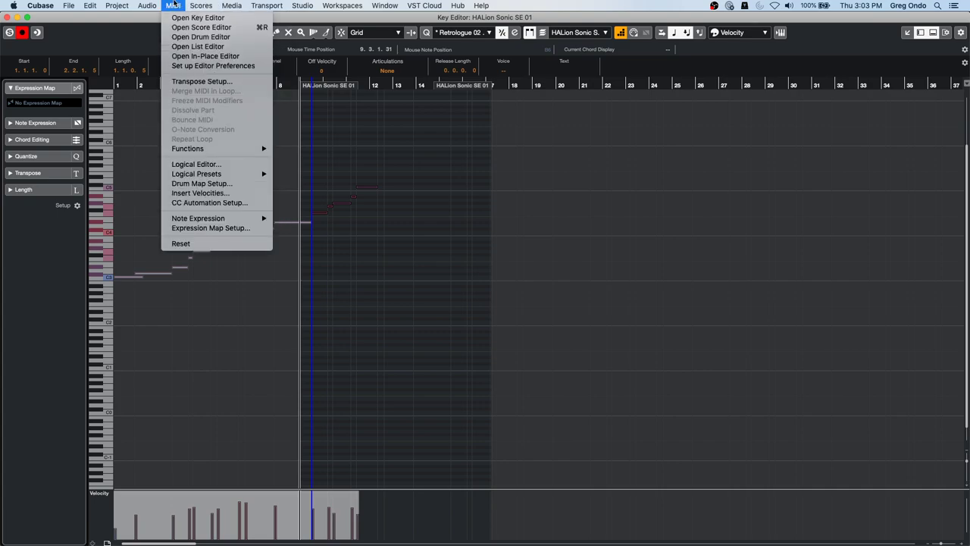
pyautogui.click(248, 82)
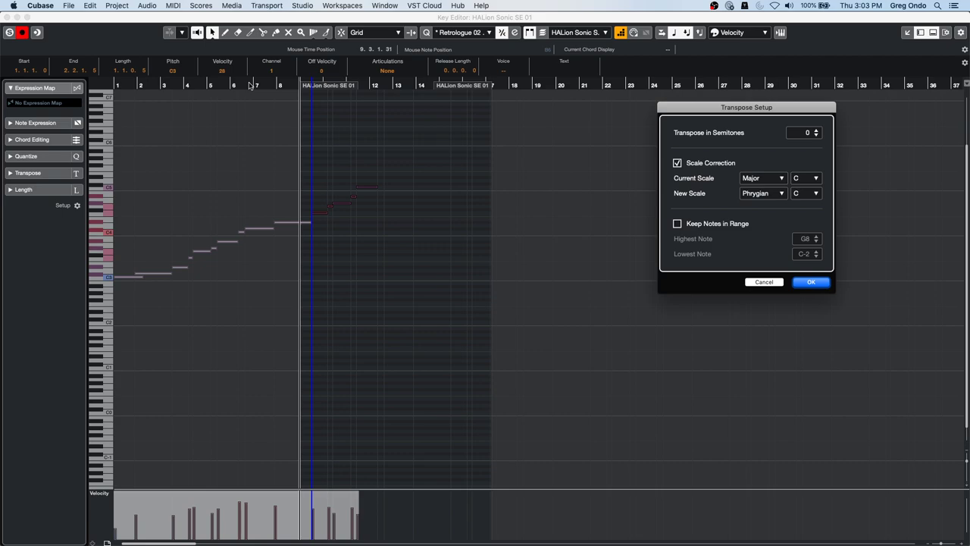
pyautogui.click(759, 193)
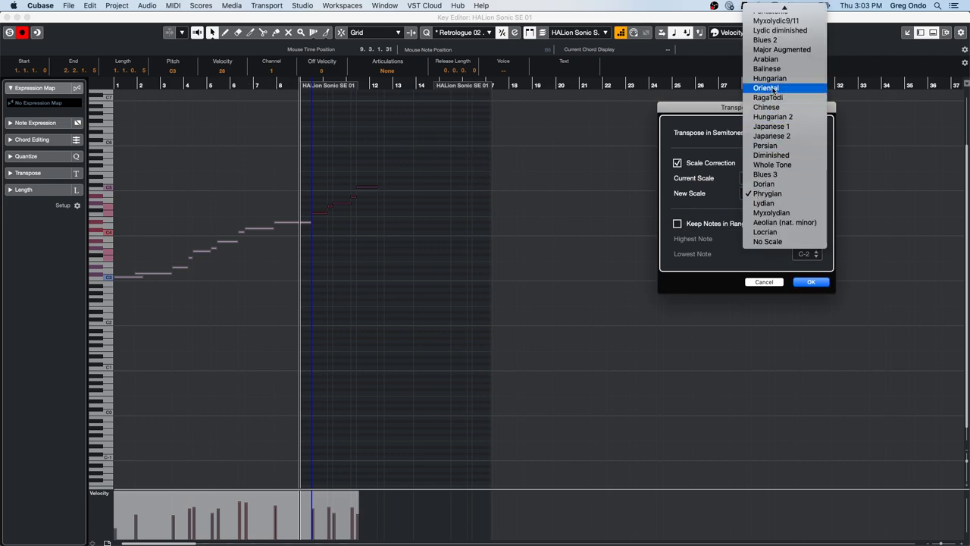
pyautogui.moveTo(784, 8)
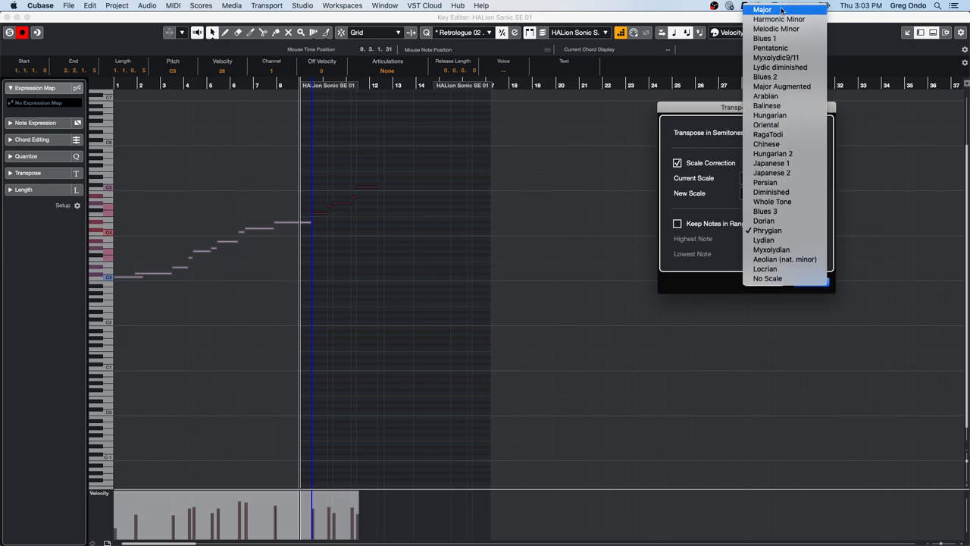
pyautogui.click(760, 219)
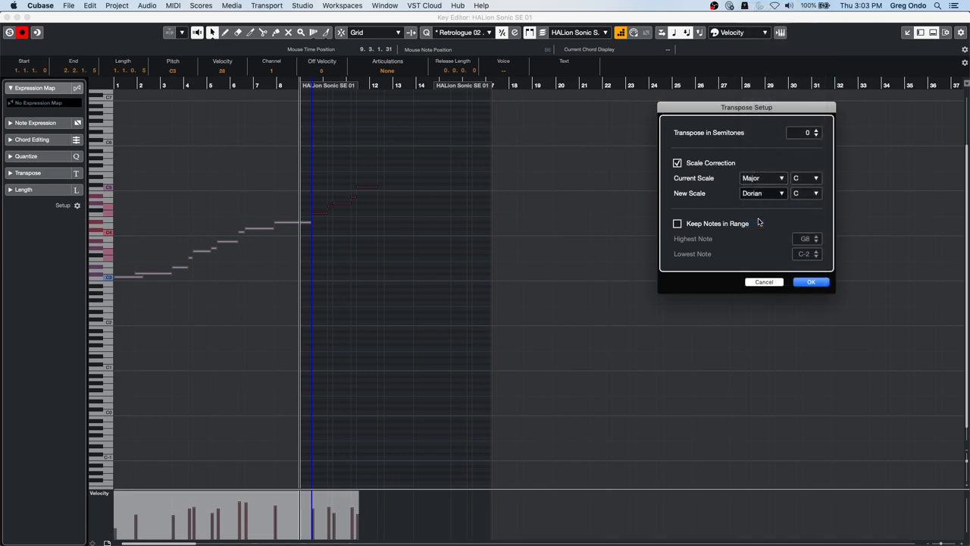
pyautogui.click(811, 282)
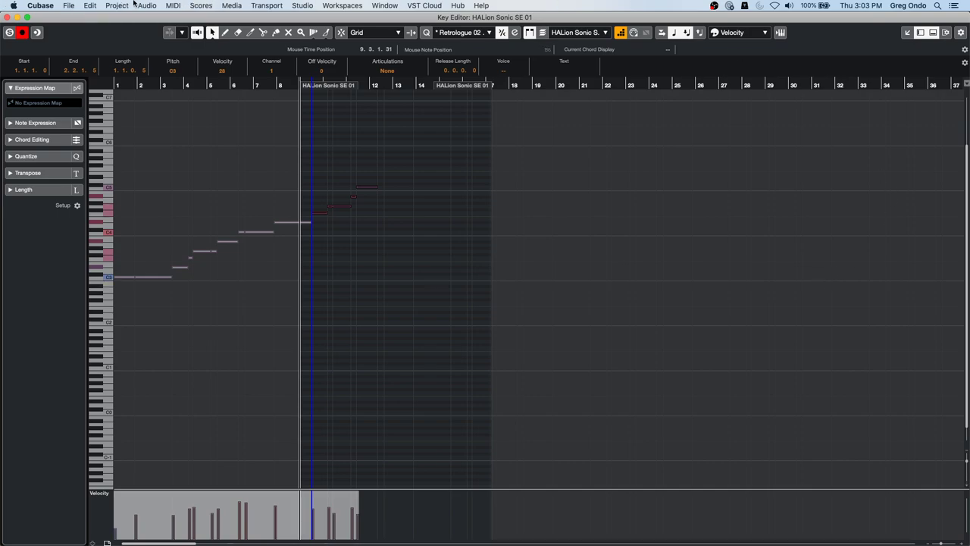
pyautogui.click(172, 6)
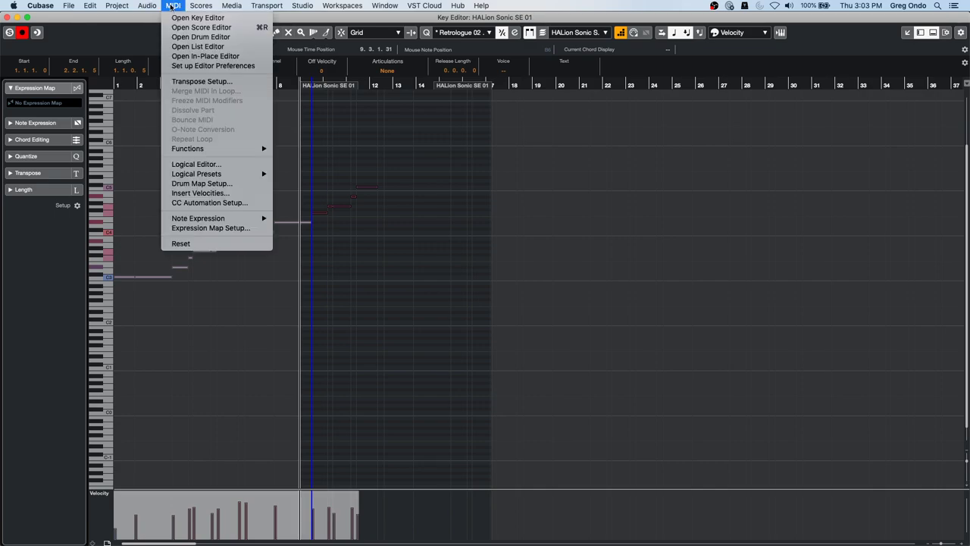
pyautogui.click(201, 81)
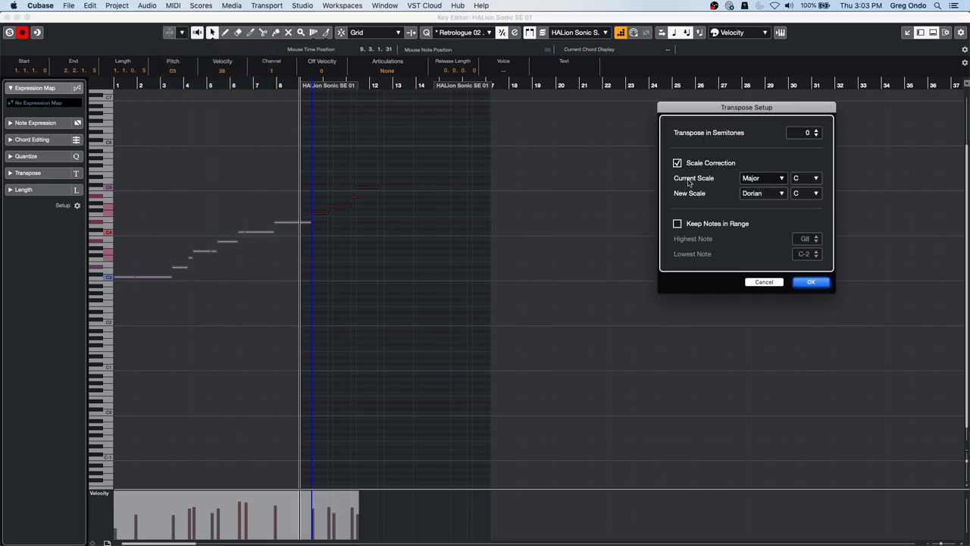
pyautogui.click(750, 194)
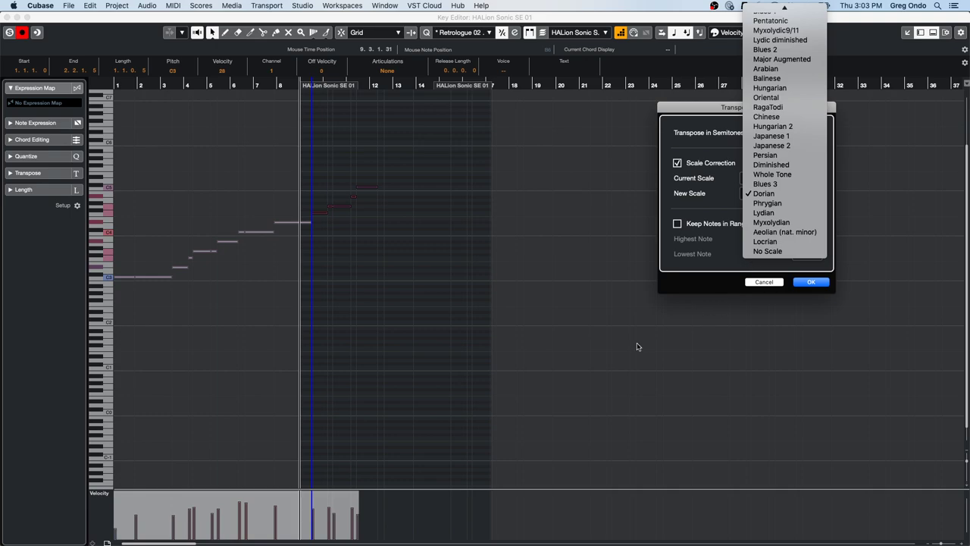
pyautogui.click(793, 295)
pyautogui.click(767, 282)
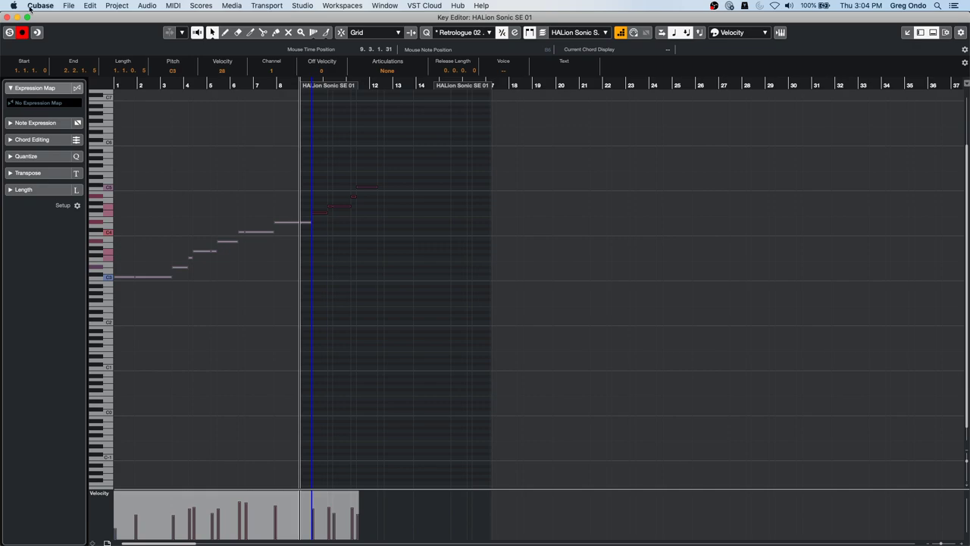
# - Close the separate Key Editor window and open the recent project be someone.cpr
pyautogui.click(6, 17)
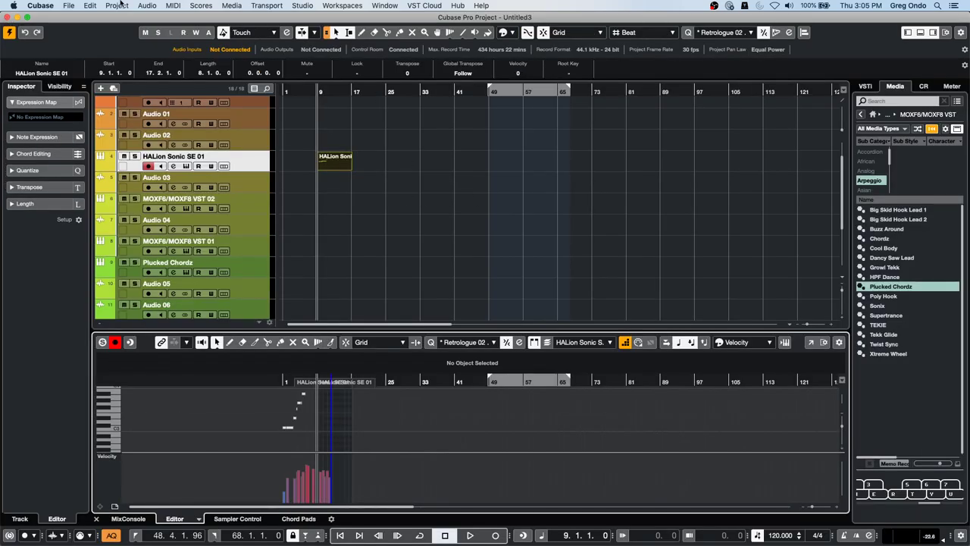
pyautogui.click(68, 6)
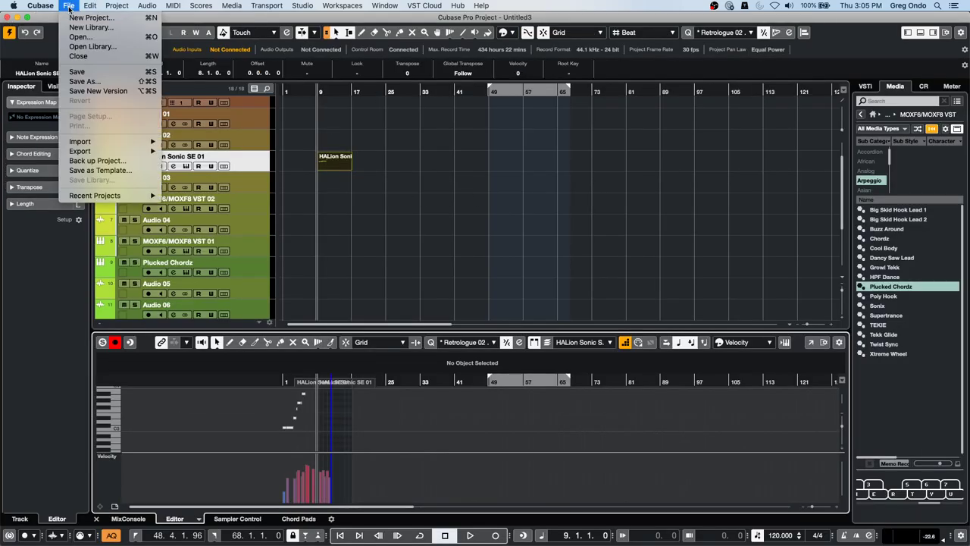
pyautogui.moveTo(114, 195)
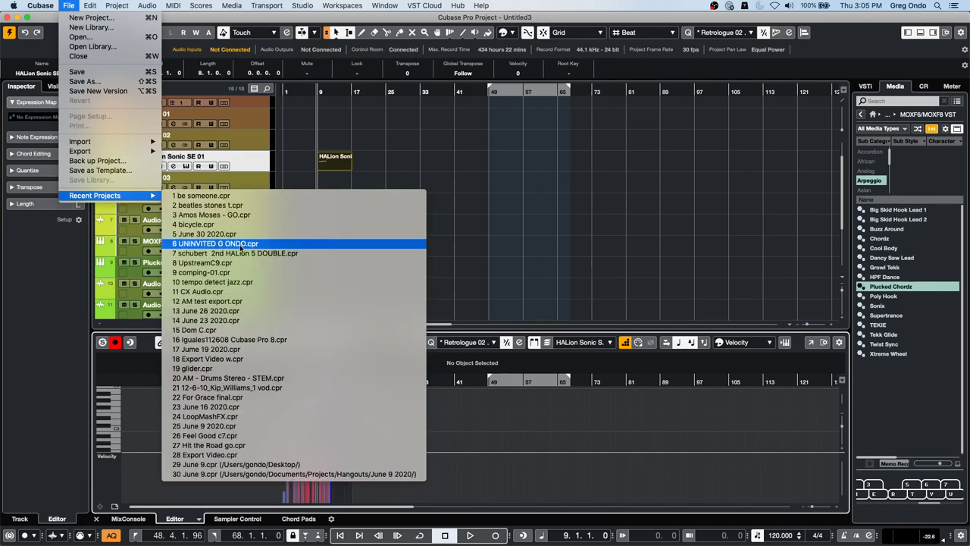
pyautogui.click(242, 195)
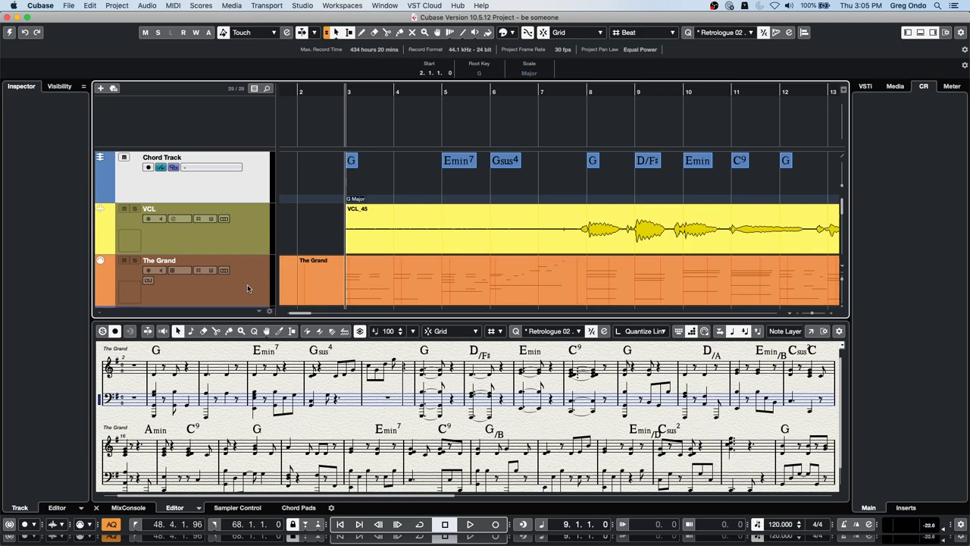
# - Select the VCL track and activate the be someone project
pyautogui.press('space')
pyautogui.press('Down')
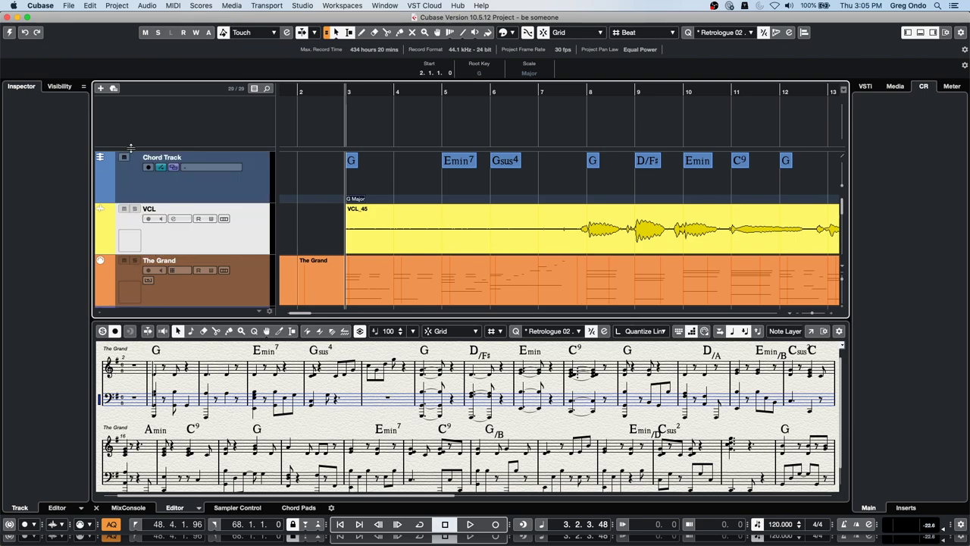
pyautogui.click(9, 33)
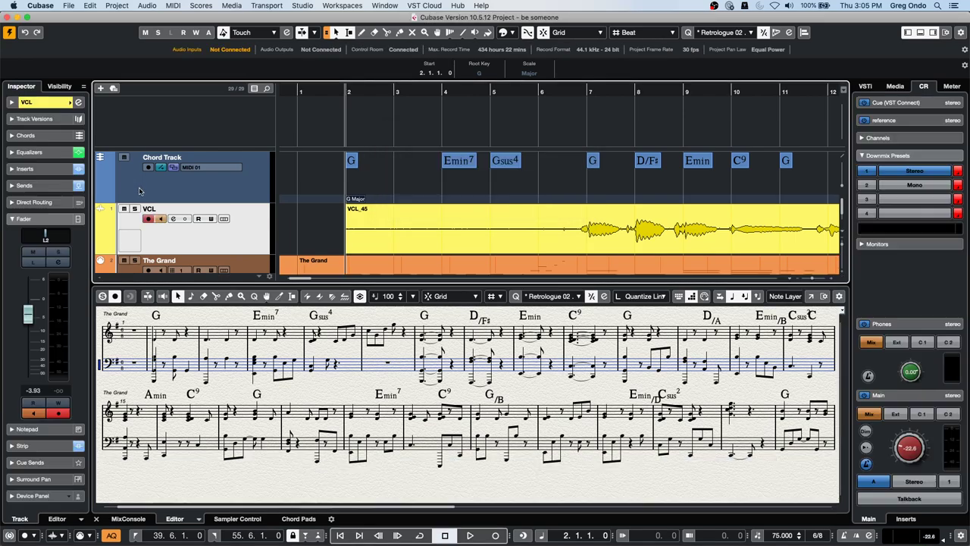
# - Solo the VCL track and start playback from just before bar 6
pyautogui.click(133, 209)
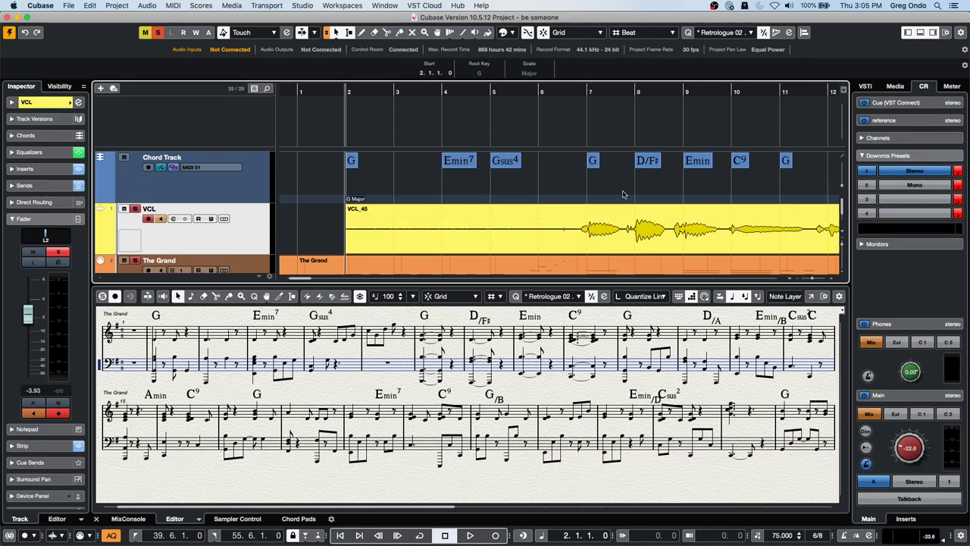
pyautogui.click(519, 91)
pyautogui.press('space')
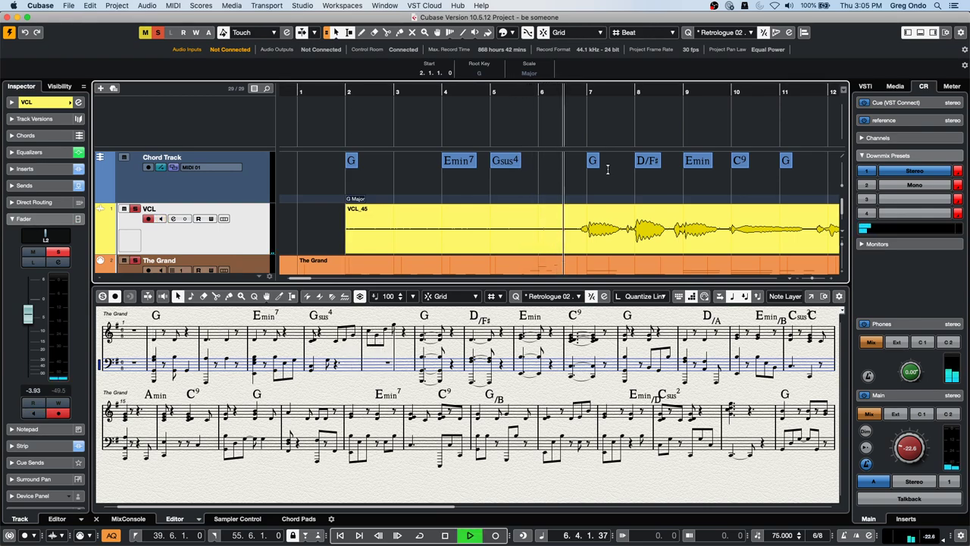
# - Raise the Control Room main level to -11.3 during playback, and stop the playback
pyautogui.moveTo(912, 448); pyautogui.dragTo(916, 436)
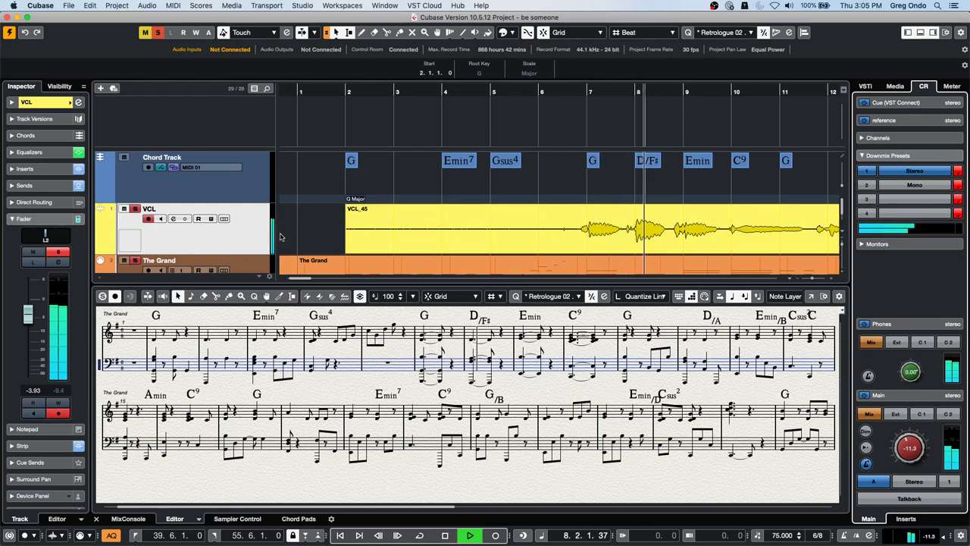
pyautogui.scroll(-2, 279, 237)
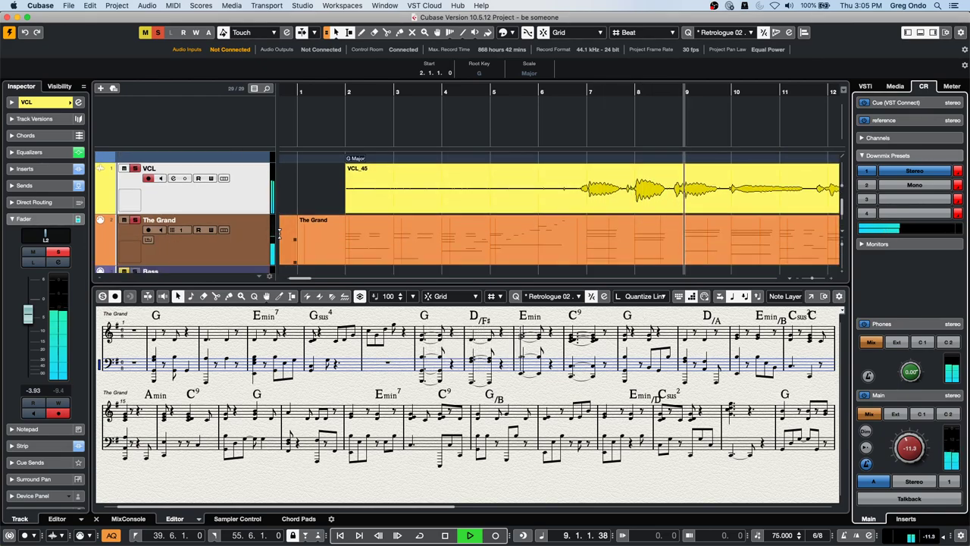
pyautogui.press('space')
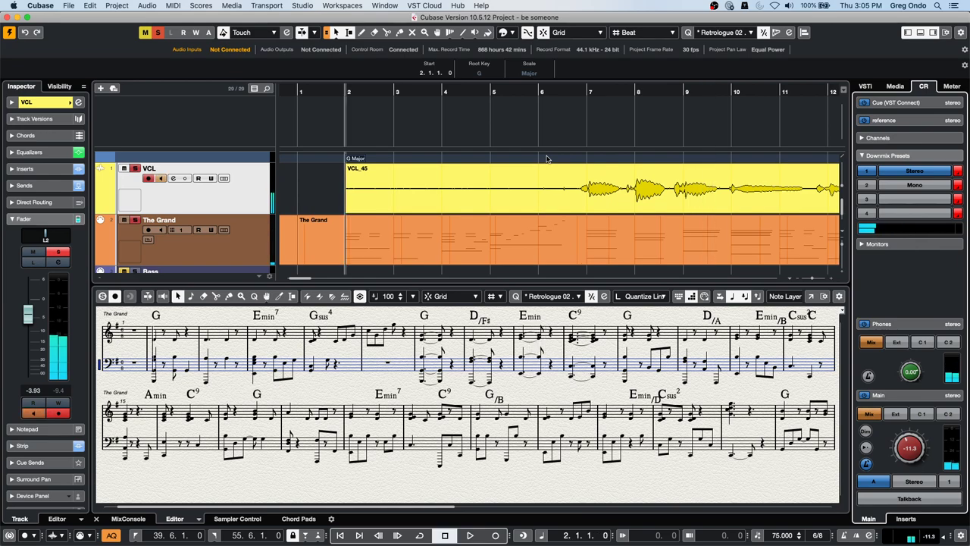
# - Place the playhead at bar 5 and load the Standard Compressor in the channel strip of The Grand track's TG3 Front channel
pyautogui.click(493, 91)
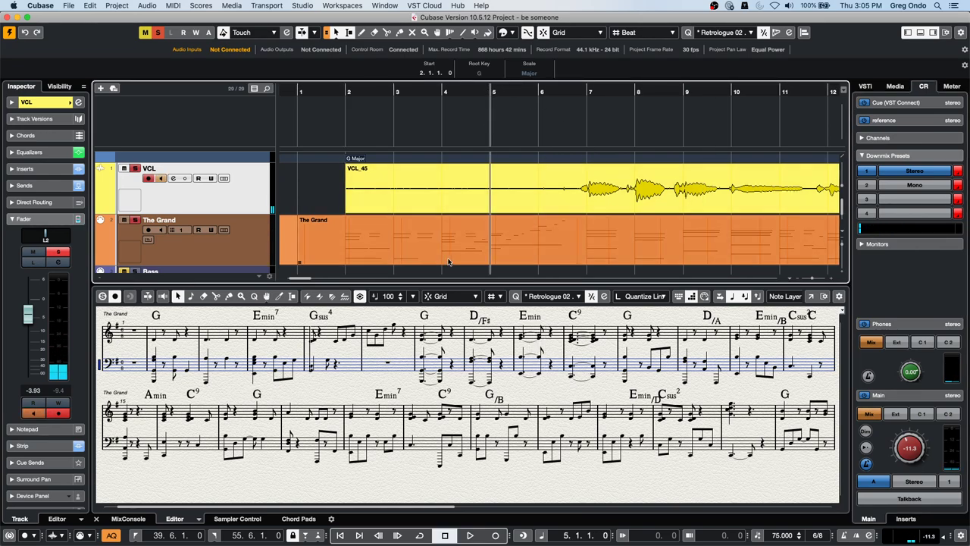
pyautogui.click(231, 251)
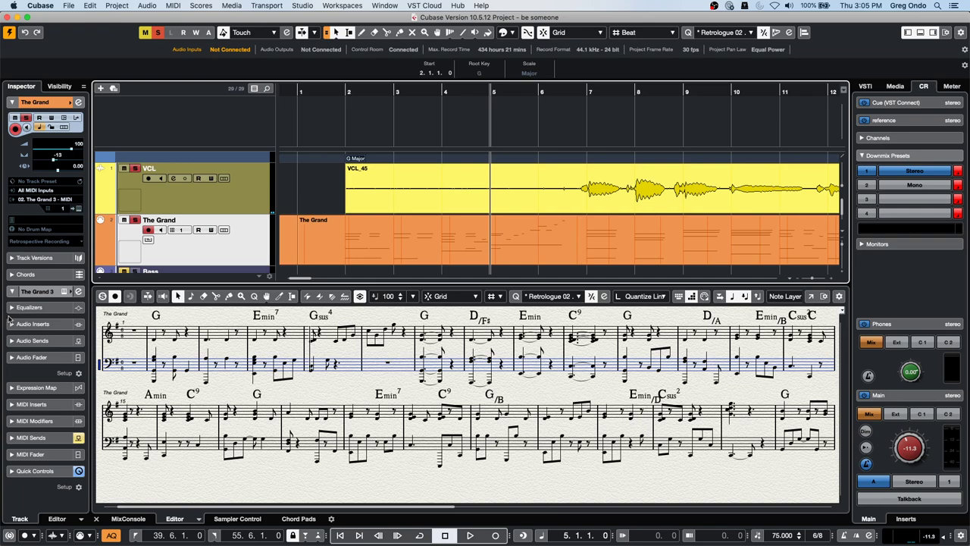
pyautogui.click(78, 291)
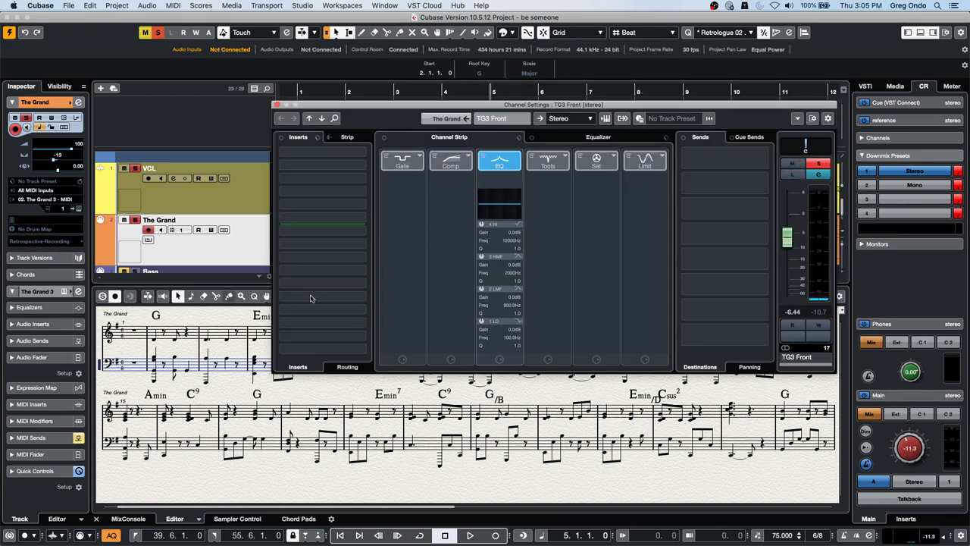
pyautogui.click(363, 154)
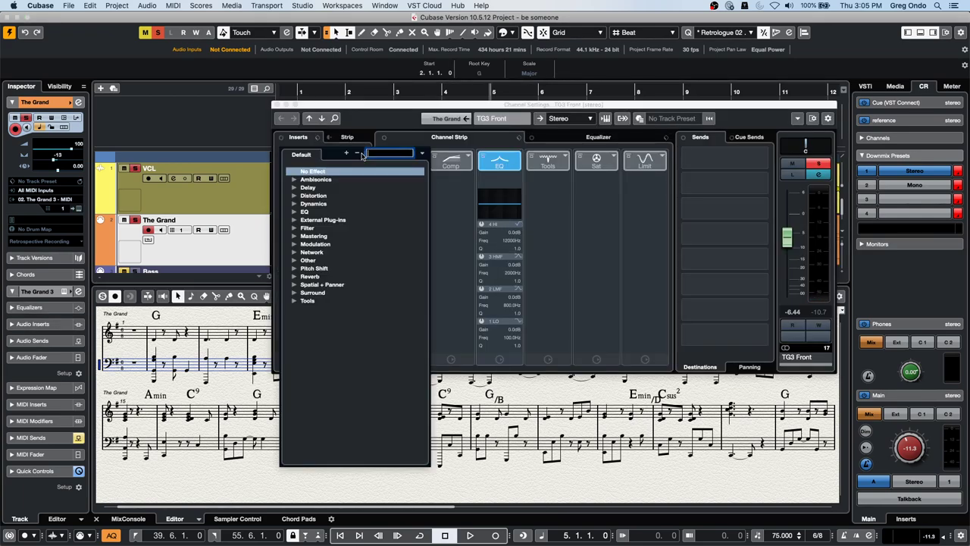
pyautogui.click(463, 172)
pyautogui.click(469, 155)
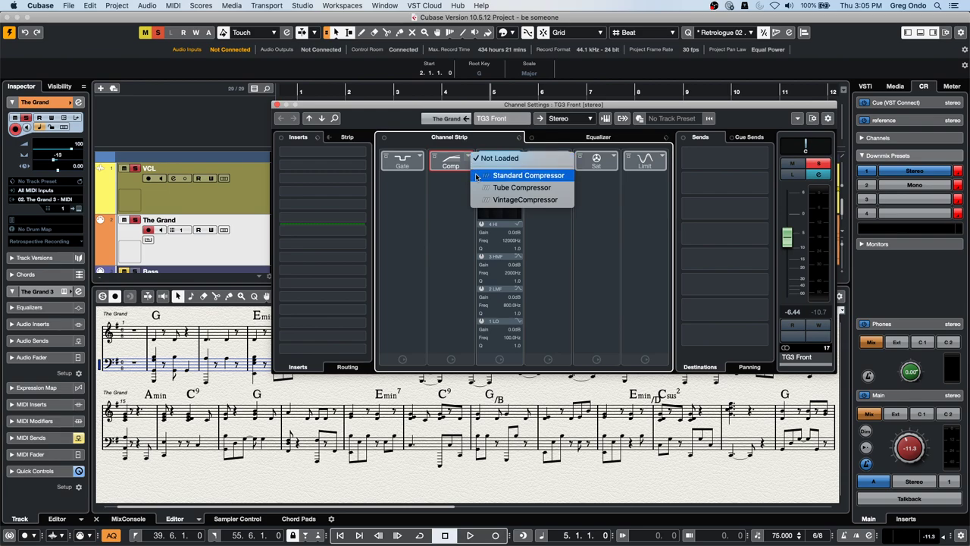
pyautogui.click(528, 175)
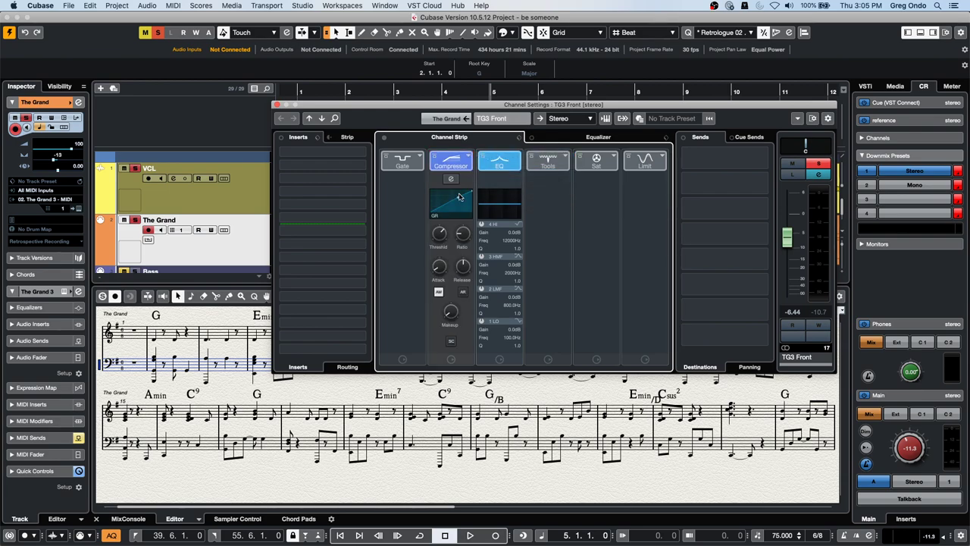
# - Set the channel strip compressor's threshold to -31.3 dB in its detailed editor, and return to the strip overview
pyautogui.click(452, 179)
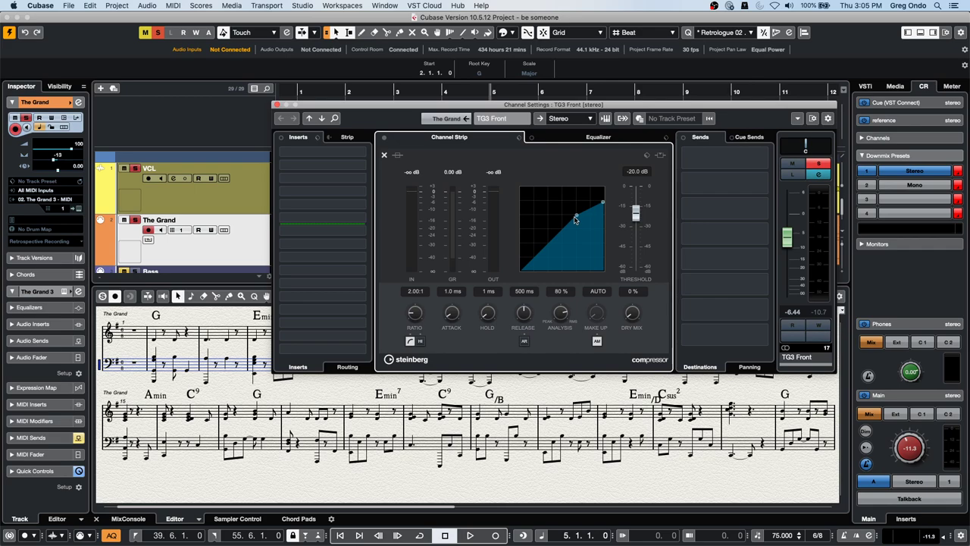
pyautogui.moveTo(576, 214); pyautogui.dragTo(561, 230)
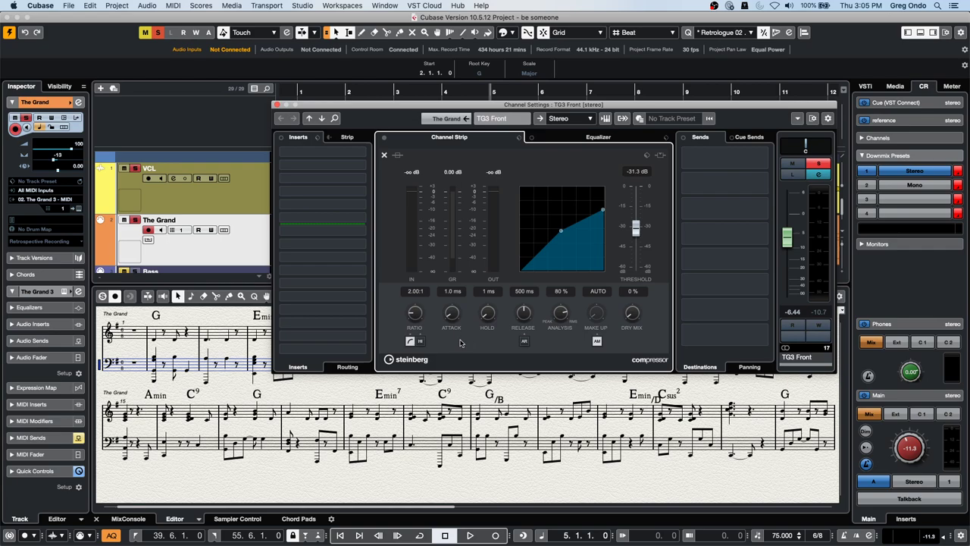
pyautogui.click(419, 342)
pyautogui.click(384, 156)
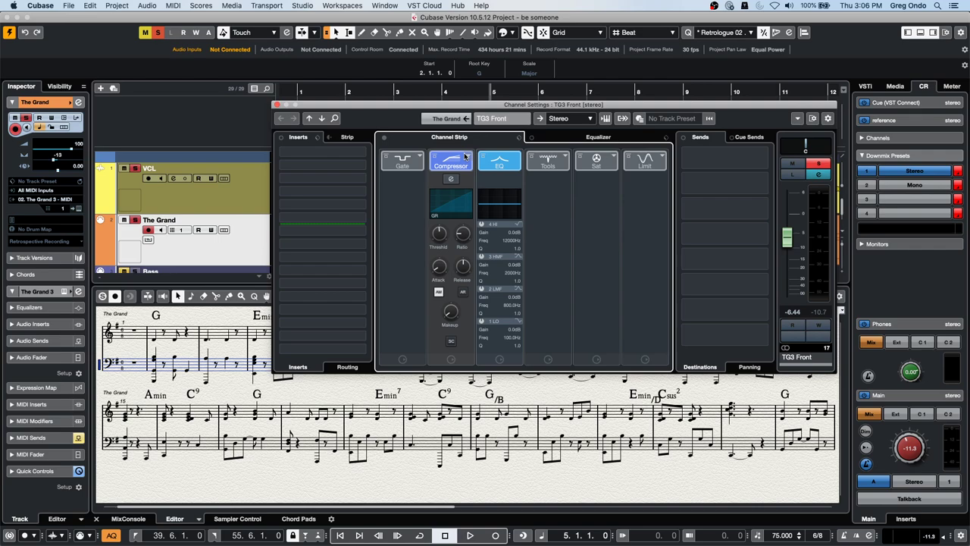
pyautogui.click(467, 157)
pyautogui.click(500, 156)
# - Insert the Compressor plug-in in the first insert slot of TG3 Front and load its june 2 2020 preset
pyautogui.click(352, 152)
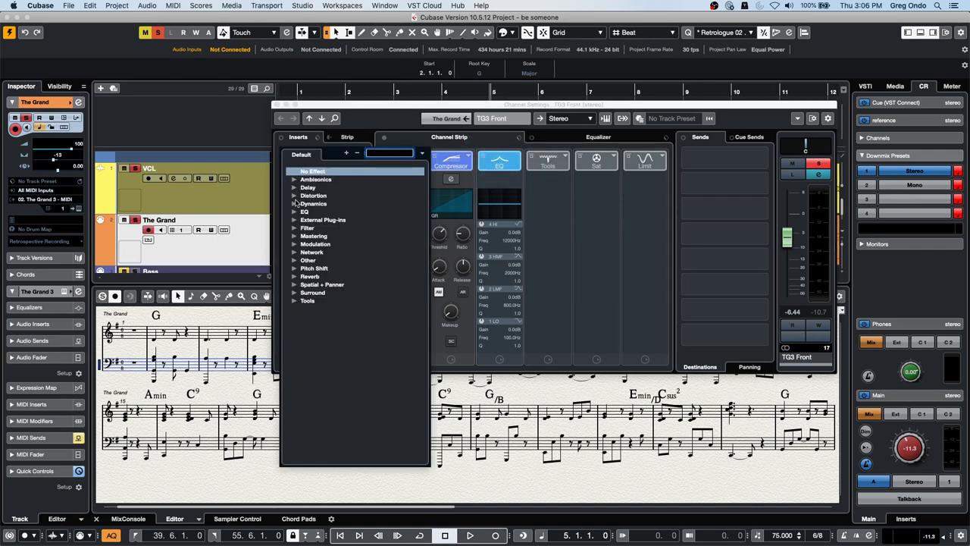
pyautogui.click(298, 205)
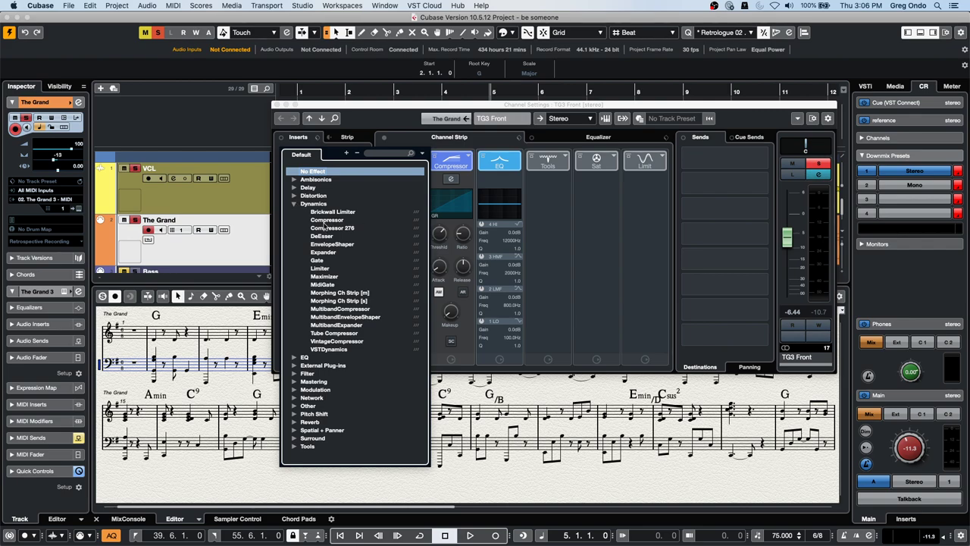
pyautogui.click(328, 225)
pyautogui.moveTo(792, 197); pyautogui.dragTo(809, 205)
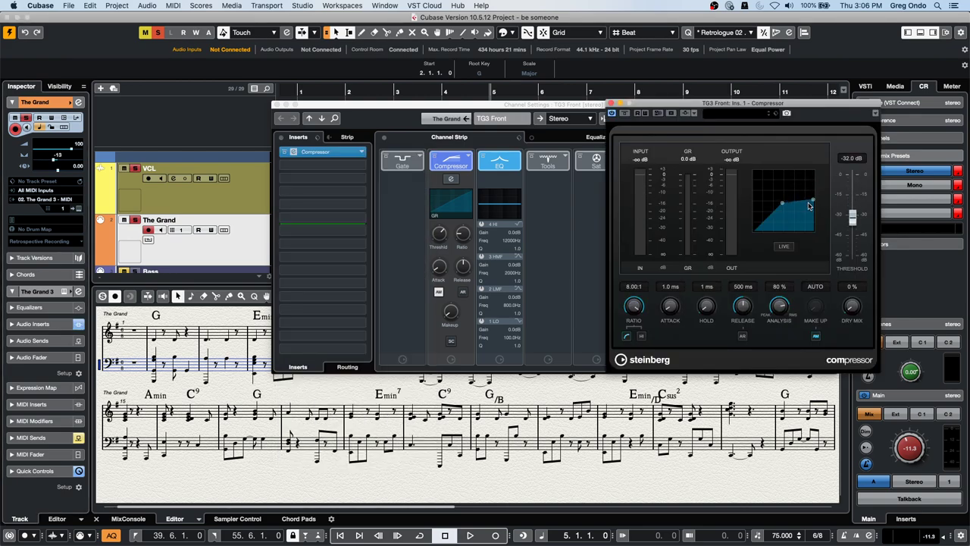
pyautogui.click(724, 114)
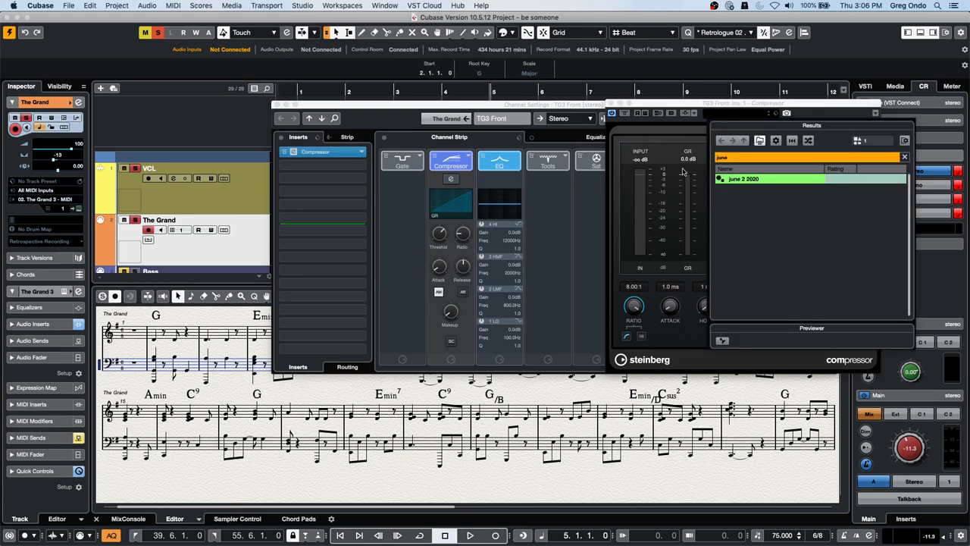
pyautogui.click(701, 111)
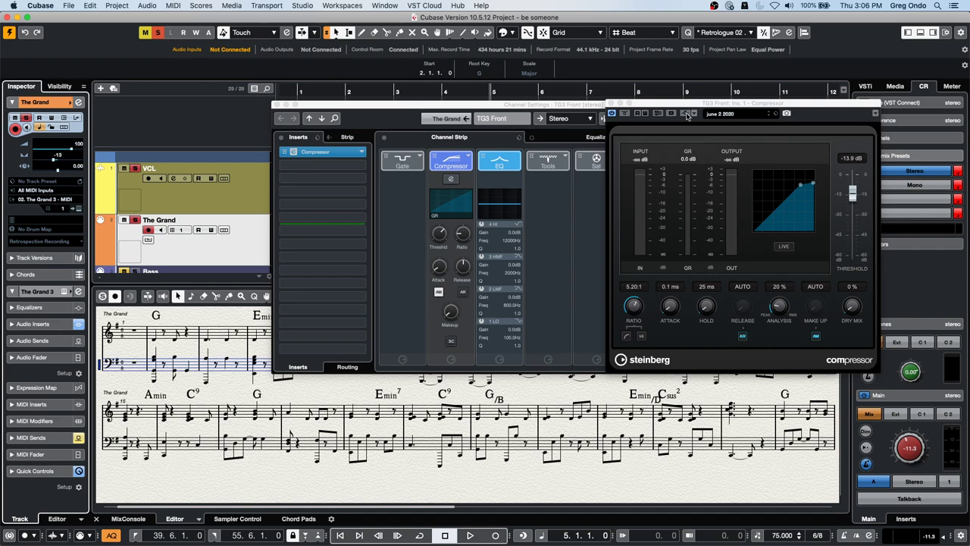
# - Activate the inserted compressor's side-chain and add VCL as a side-chain input
pyautogui.click(686, 114)
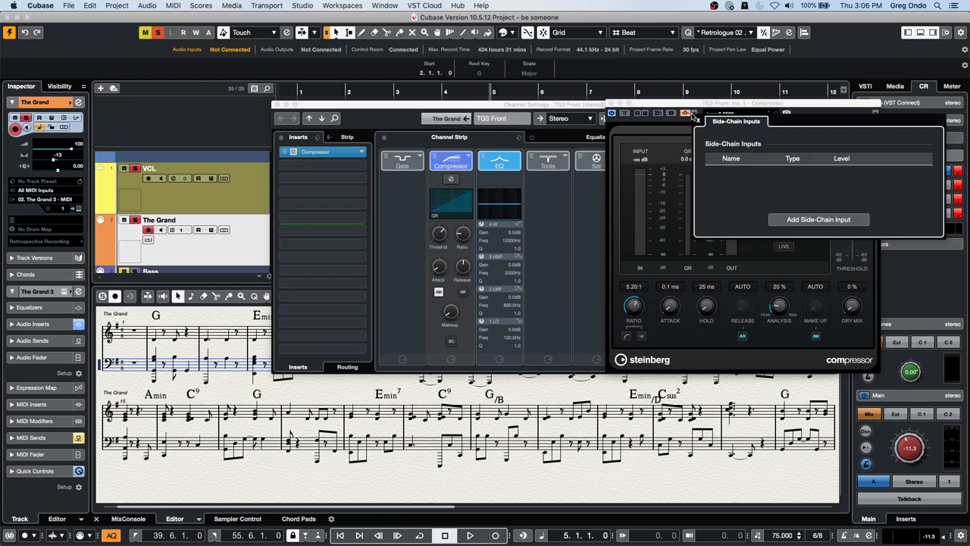
pyautogui.click(804, 222)
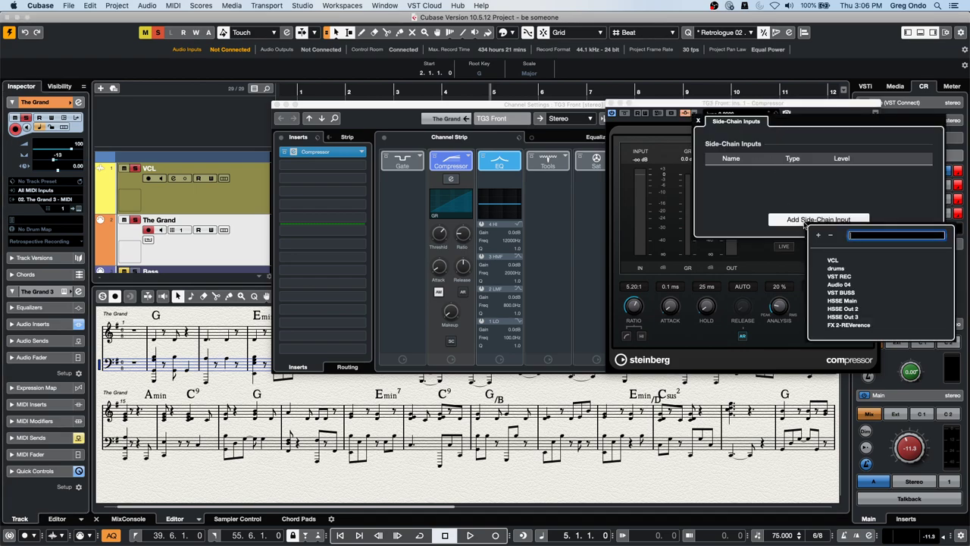
pyautogui.click(833, 260)
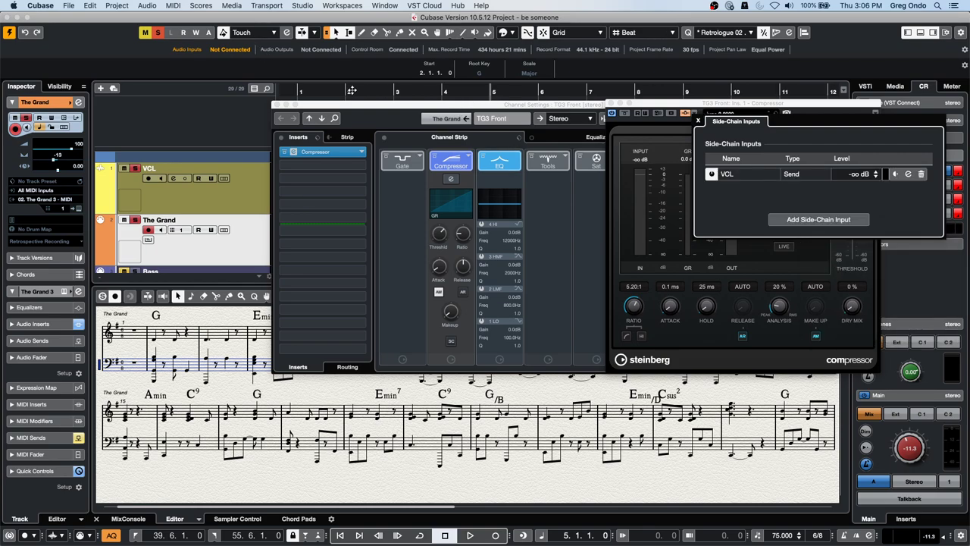
# - Move the channel settings window clear of the tracks, start playback, and lower the inserted compressor's threshold to -32.5 dB
pyautogui.moveTo(350, 113); pyautogui.dragTo(268, 207)
pyautogui.press('space')
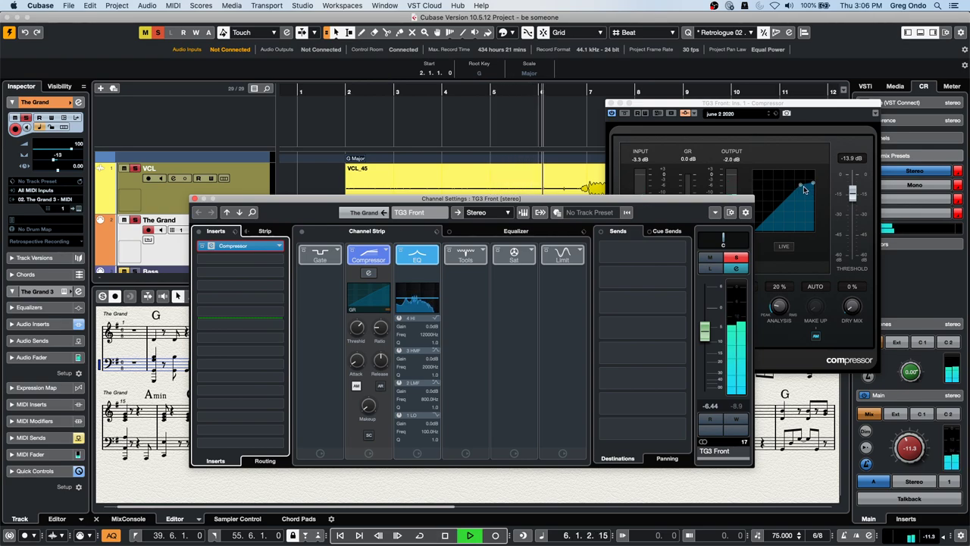
pyautogui.moveTo(778, 178); pyautogui.dragTo(795, 204)
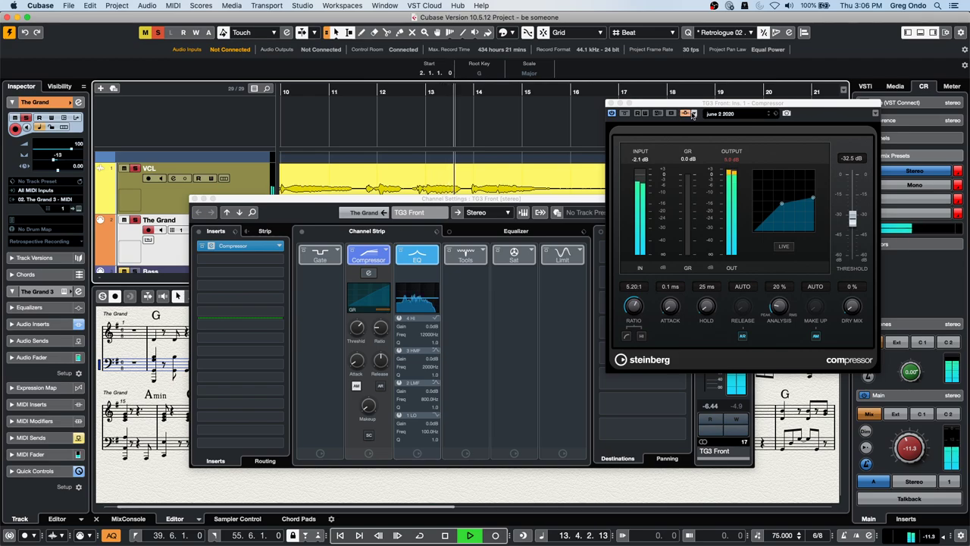
# - Compare the compressor with its side-chain off and on during playback, and check its list of side-chain inputs
pyautogui.click(692, 114)
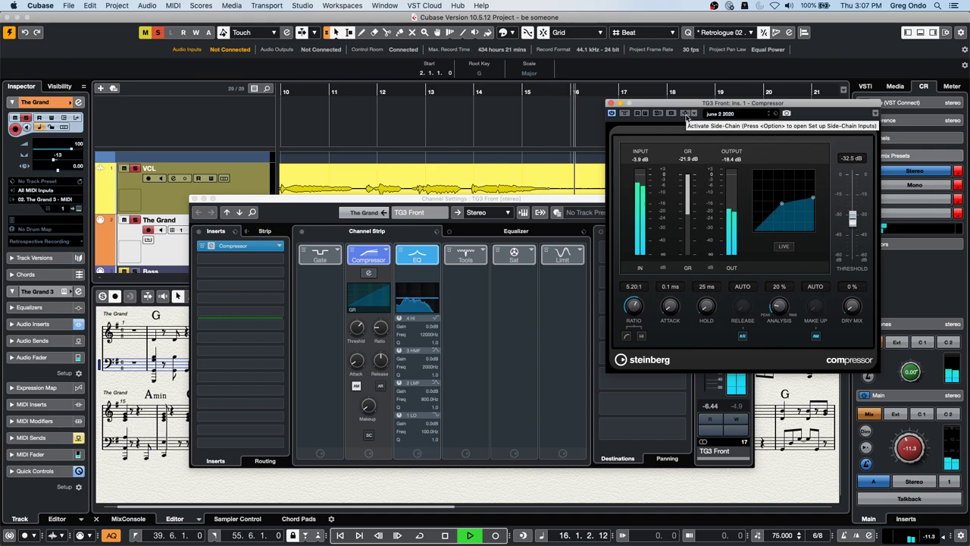
pyautogui.click(688, 113)
pyautogui.click(692, 114)
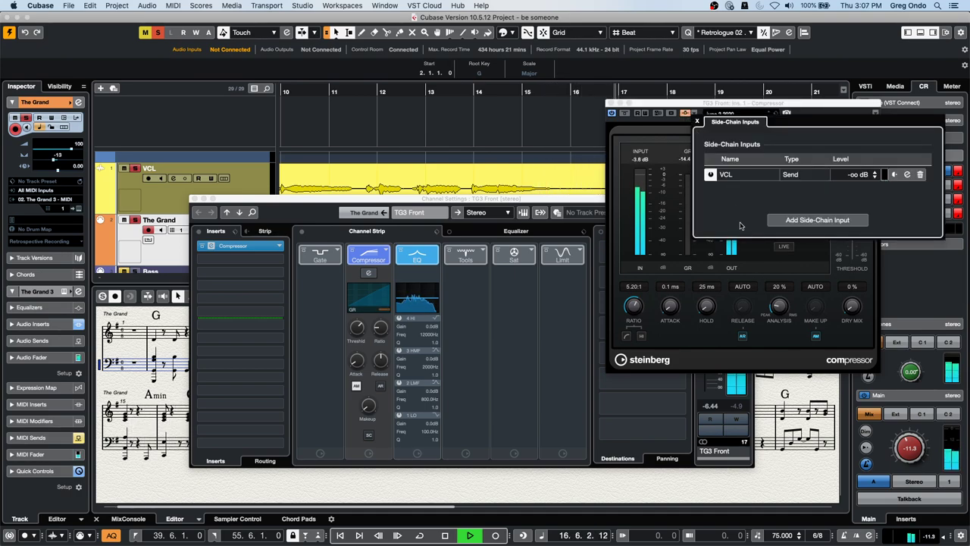
pyautogui.click(817, 220)
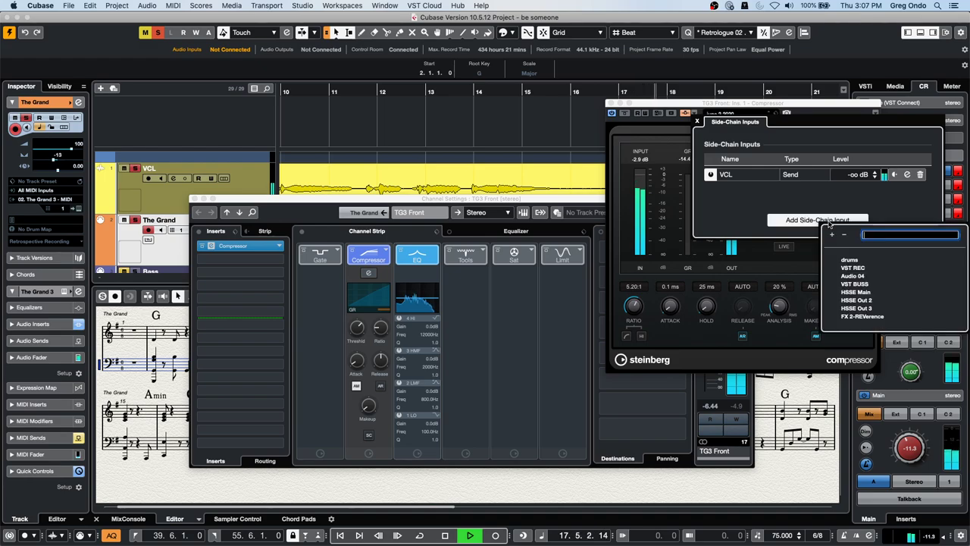
pyautogui.click(79, 181)
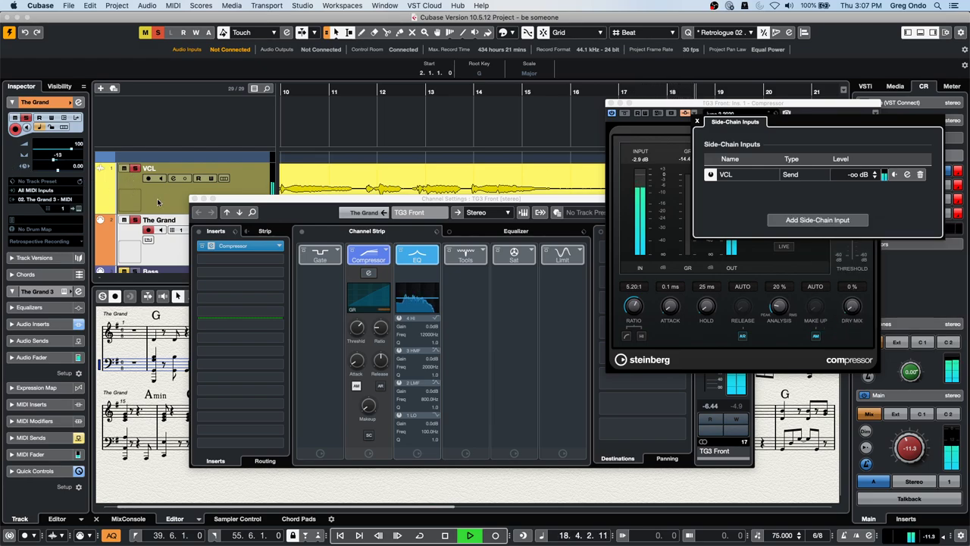
# - Show the VCL track's sends and raise its side-chain send to the TG3 Front compressor to -0.12
pyautogui.click(134, 189)
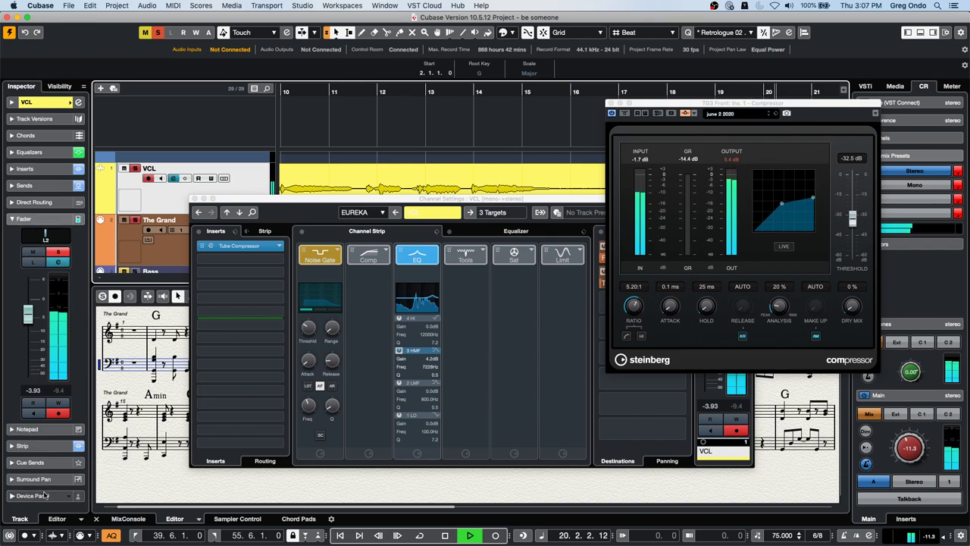
pyautogui.click(38, 185)
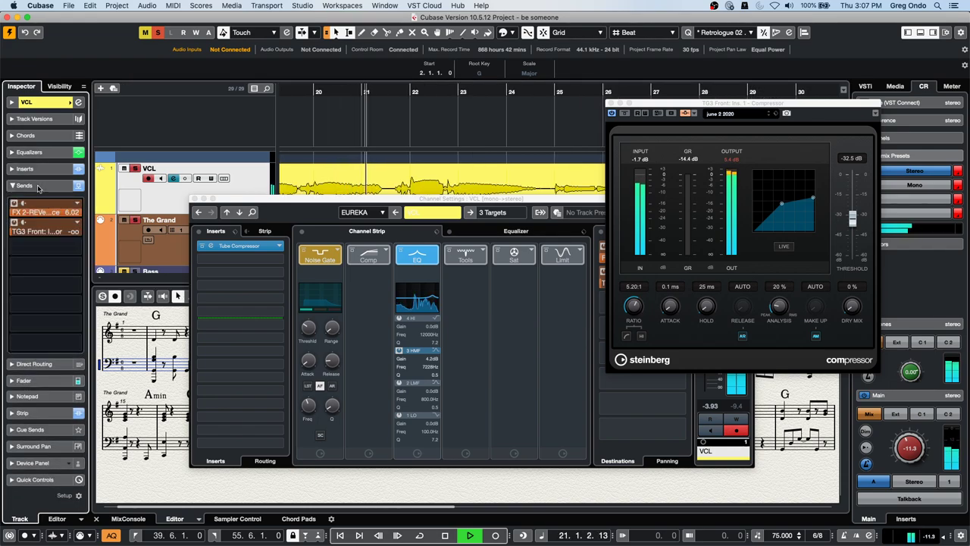
pyautogui.click(14, 221)
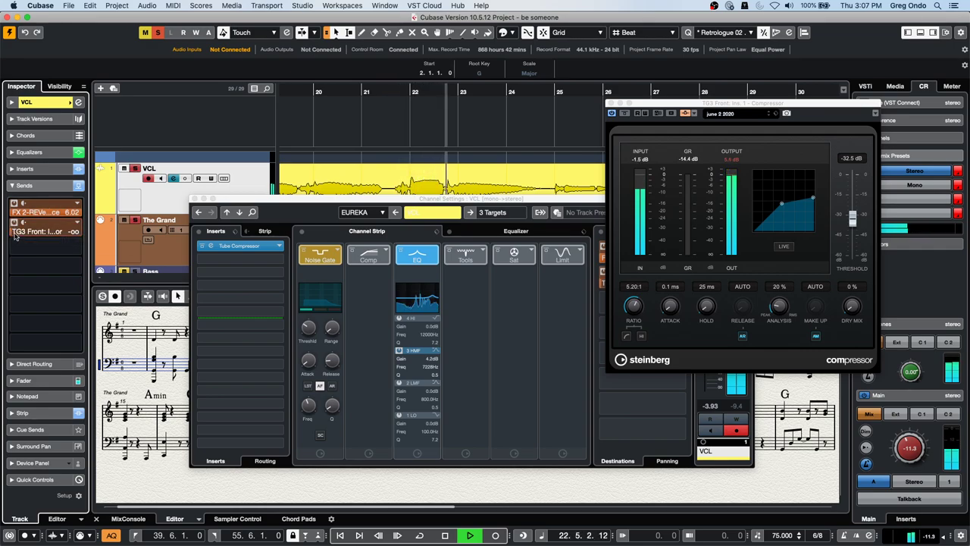
pyautogui.click(76, 227)
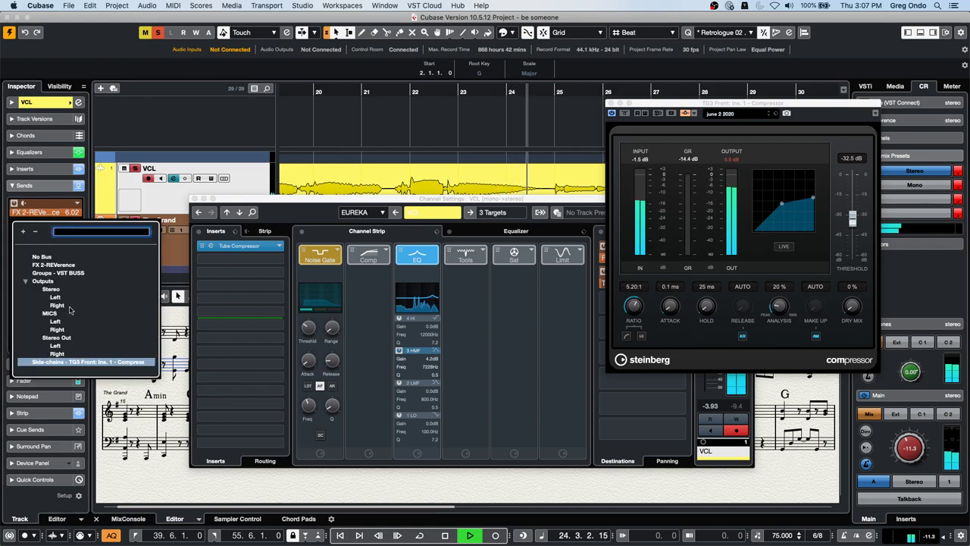
pyautogui.click(10, 194)
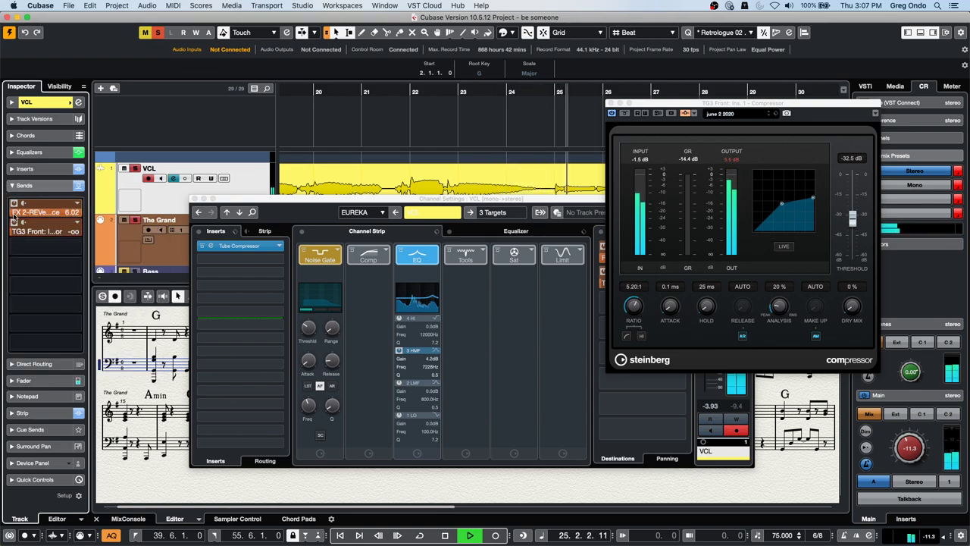
pyautogui.click(38, 234)
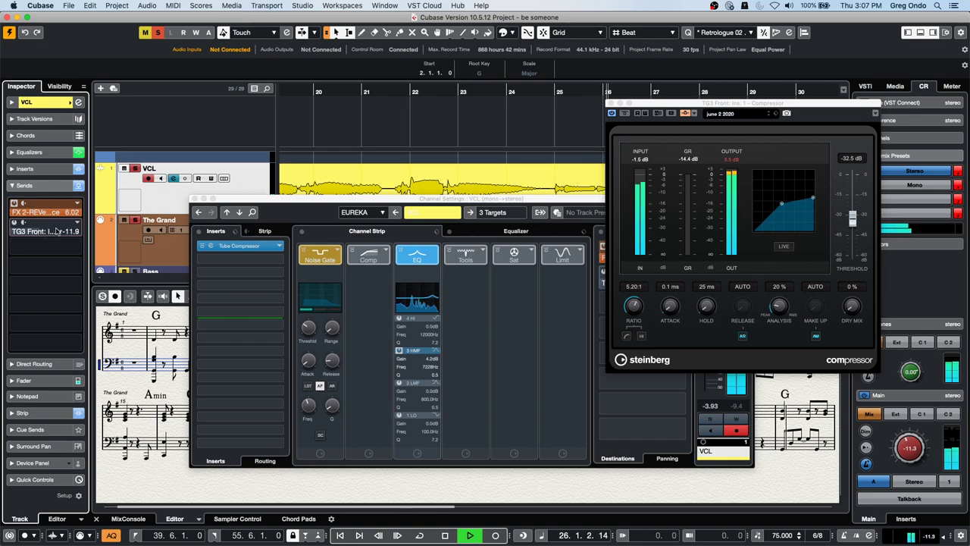
pyautogui.moveTo(37, 236)
pyautogui.mouseDown()
pyautogui.moveTo(68, 234)
pyautogui.moveTo(50, 231)
pyautogui.mouseUp()
pyautogui.click(14, 222)
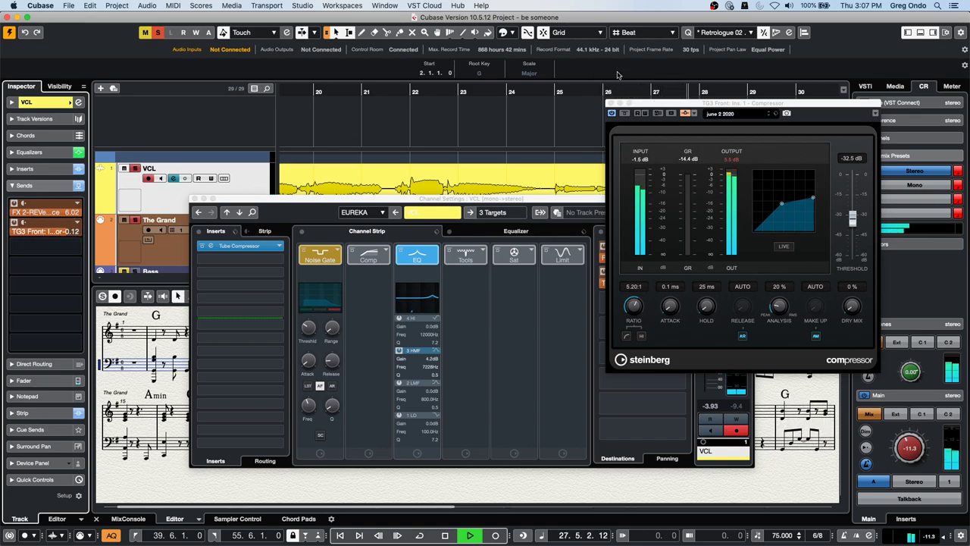
# - Lower the TG3 Front compressor's threshold to -42.8 dB during playback, and stop the playback
pyautogui.moveTo(638, 105); pyautogui.dragTo(672, 229)
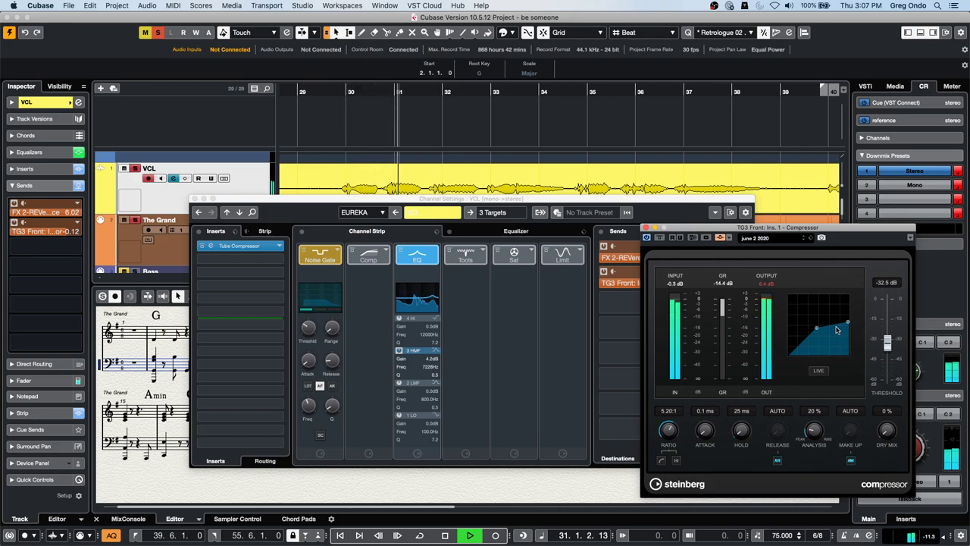
pyautogui.moveTo(837, 330); pyautogui.dragTo(812, 345)
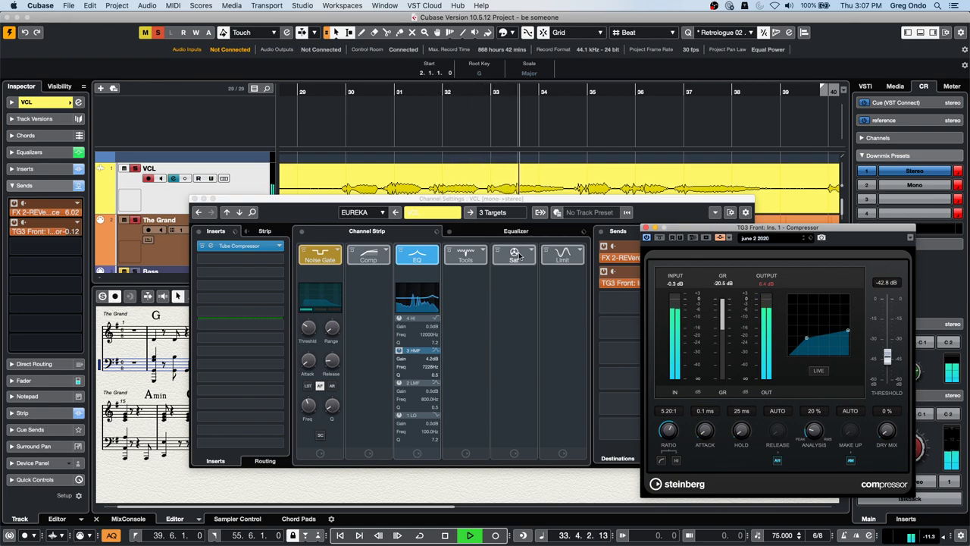
pyautogui.press('space')
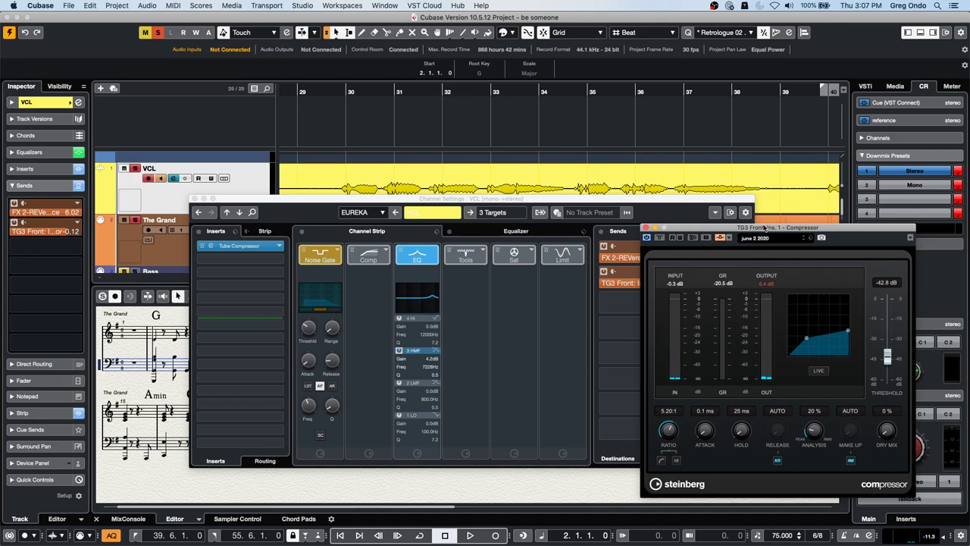
# - Close the TG3 Front compressor's plug-in window
pyautogui.click(690, 225)
pyautogui.click(244, 184)
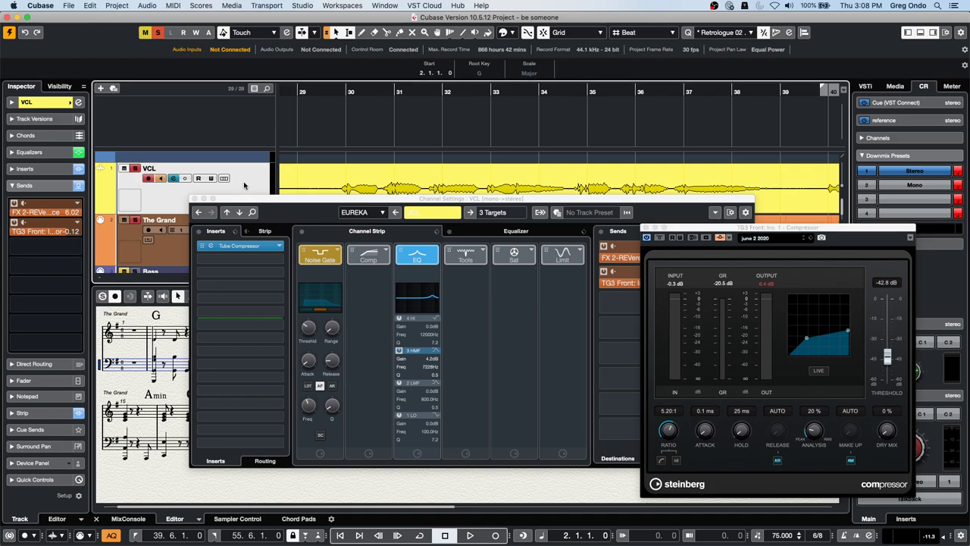
pyautogui.click(645, 228)
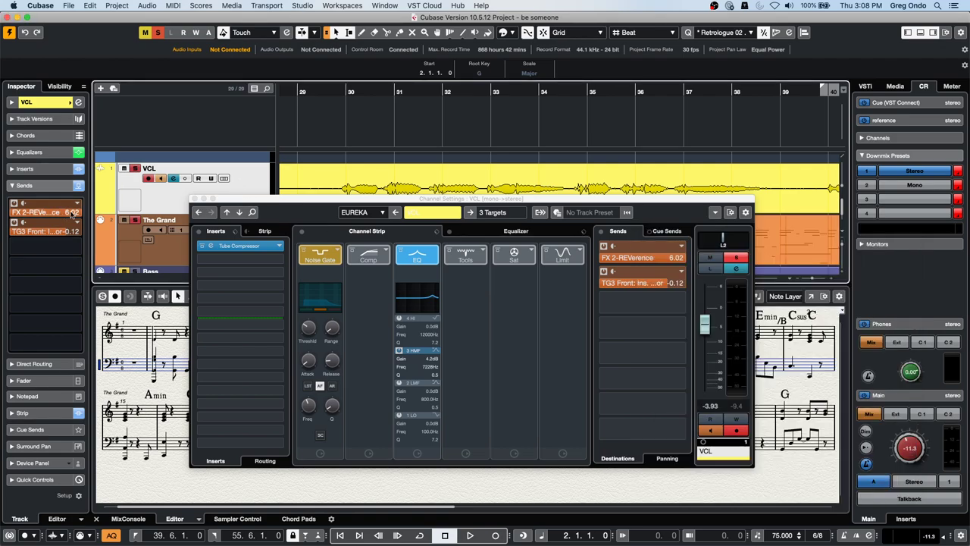
# - Close the VCL channel settings window and show the channels' insert slots in the lower-zone MixConsole
pyautogui.click(194, 199)
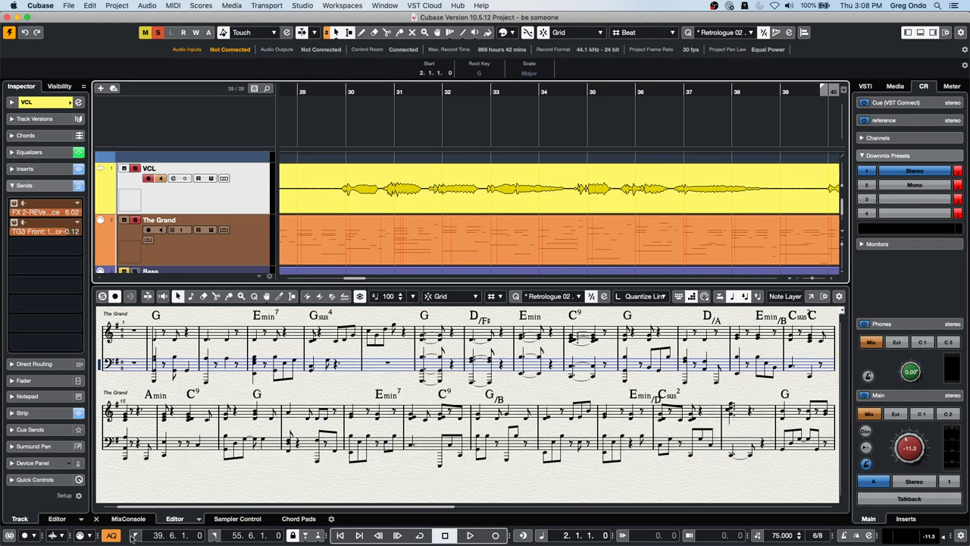
pyautogui.click(136, 518)
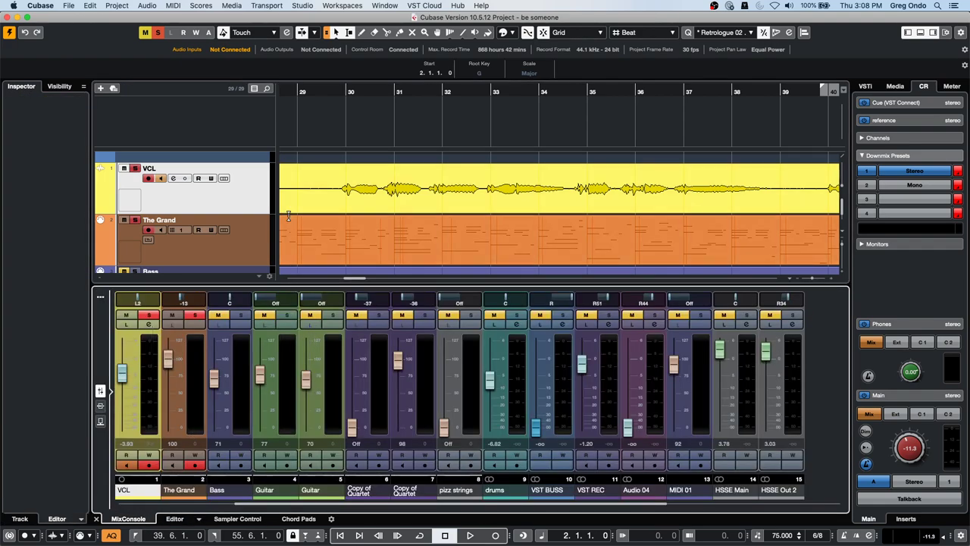
pyautogui.click(174, 277)
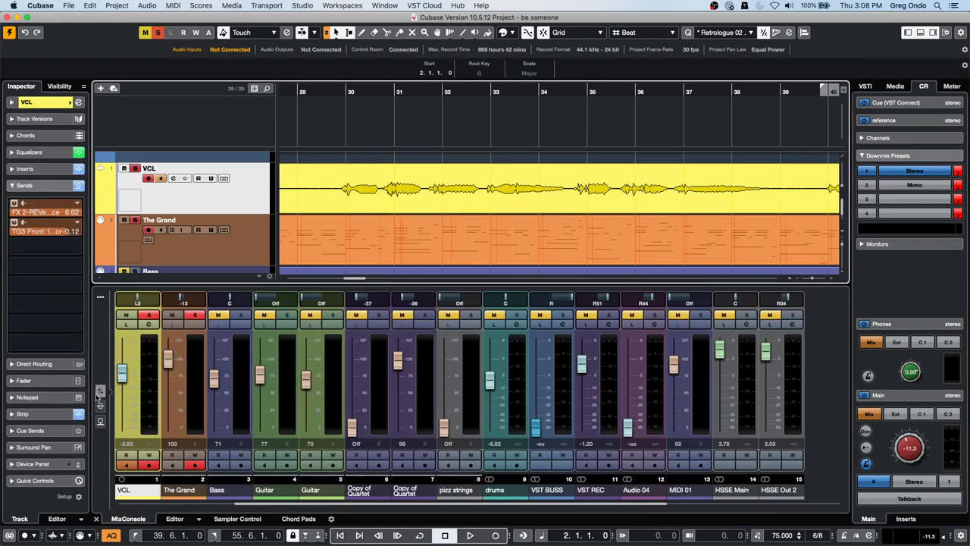
pyautogui.click(100, 420)
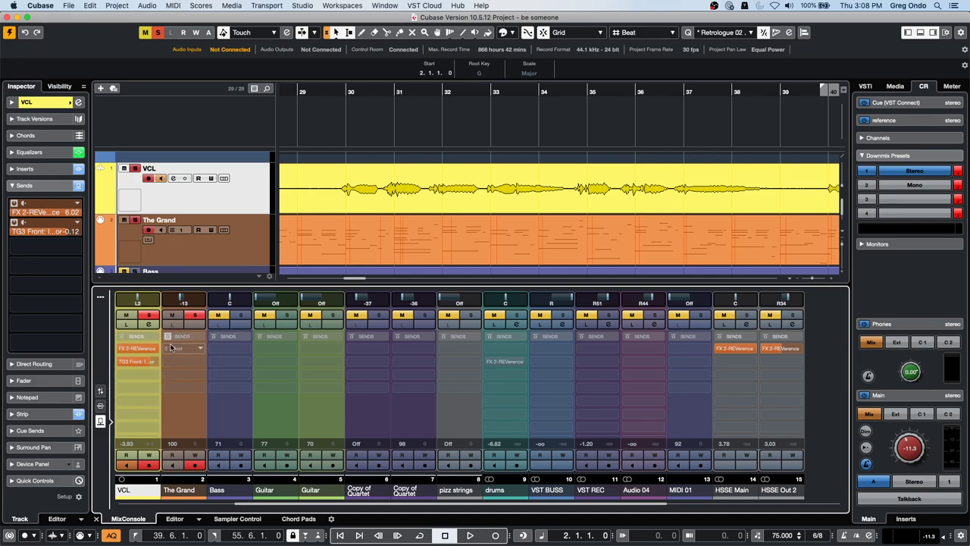
pyautogui.click(100, 407)
# - Add the ModMachine delay to the VCL channel's second insert slot
pyautogui.click(155, 363)
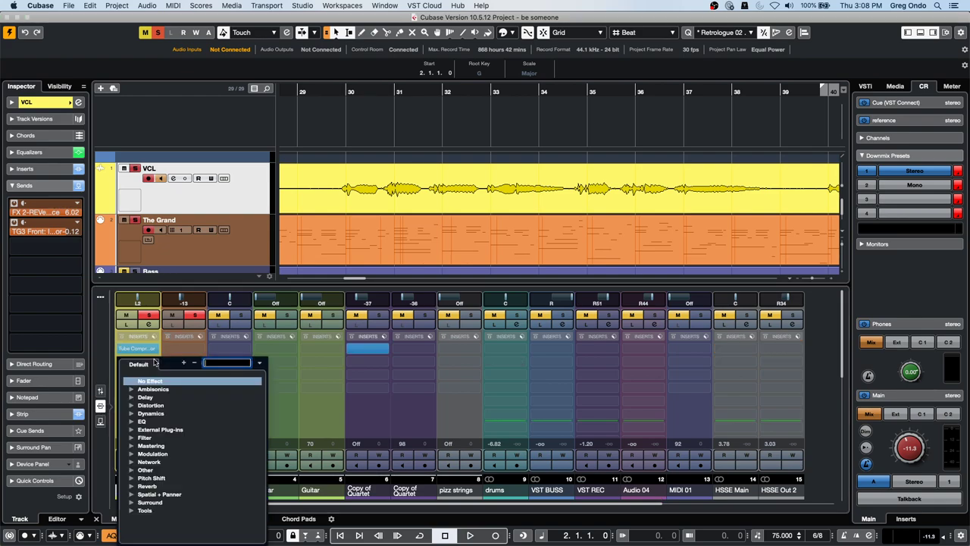
pyautogui.click(130, 397)
pyautogui.click(155, 405)
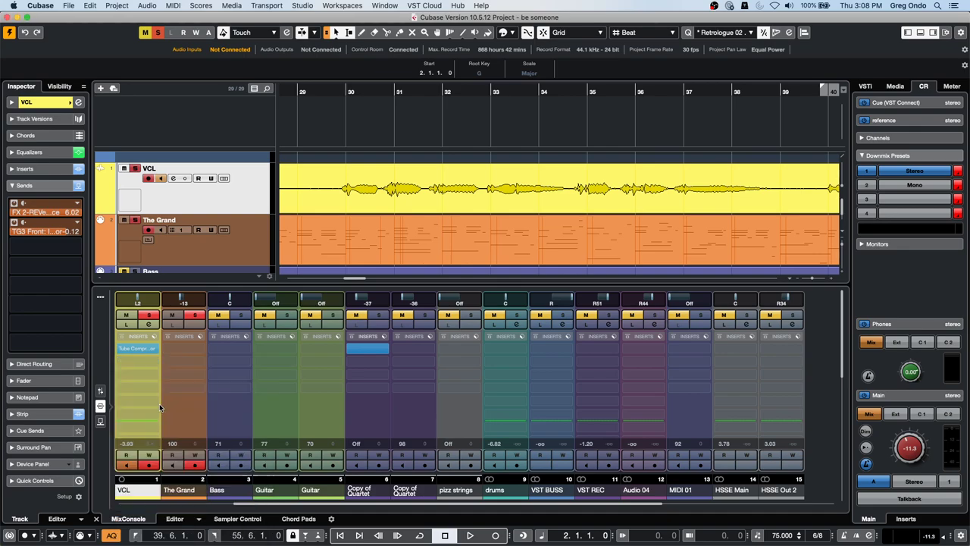
# - Load the GEQ-10 equalizer into the VCL channel's third insert slot, replacing CurveEQ
pyautogui.click(154, 375)
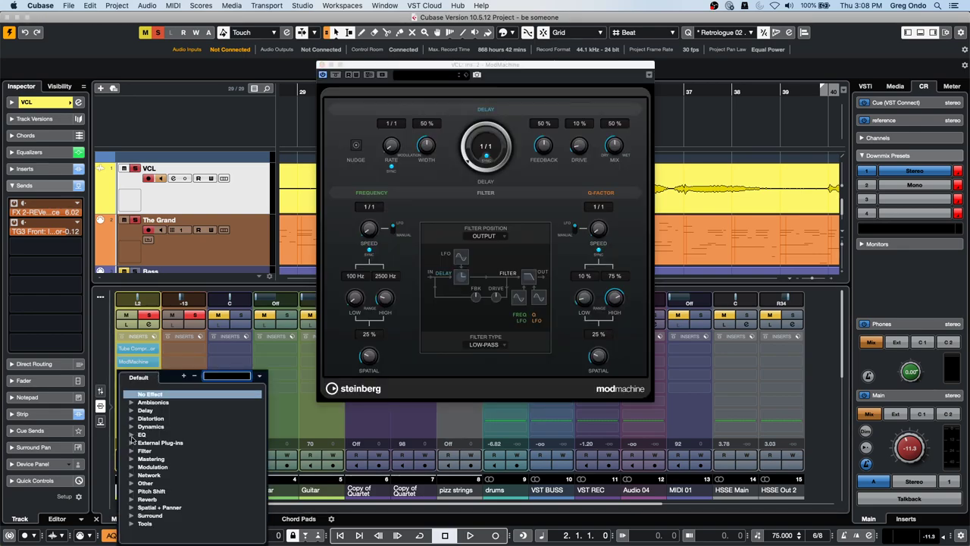
pyautogui.click(131, 434)
pyautogui.click(164, 443)
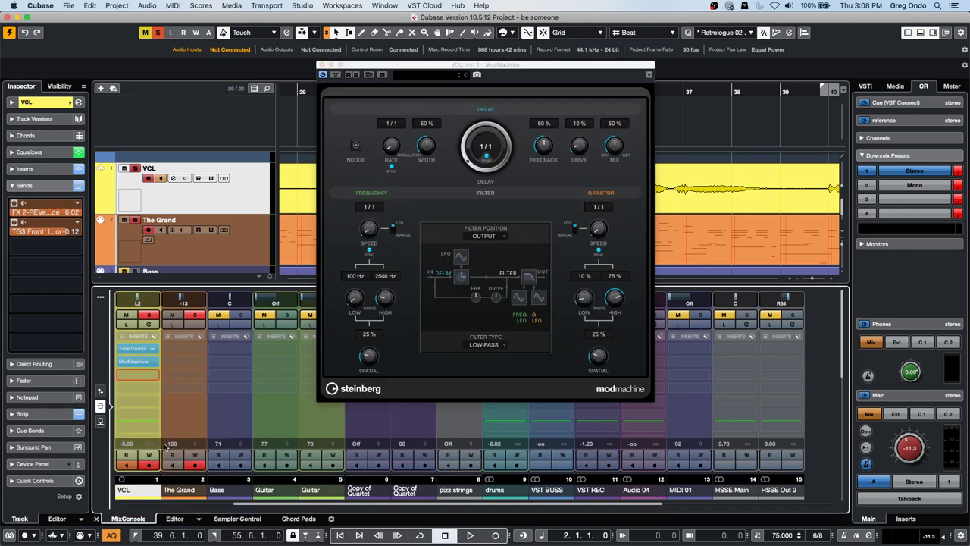
pyautogui.click(151, 375)
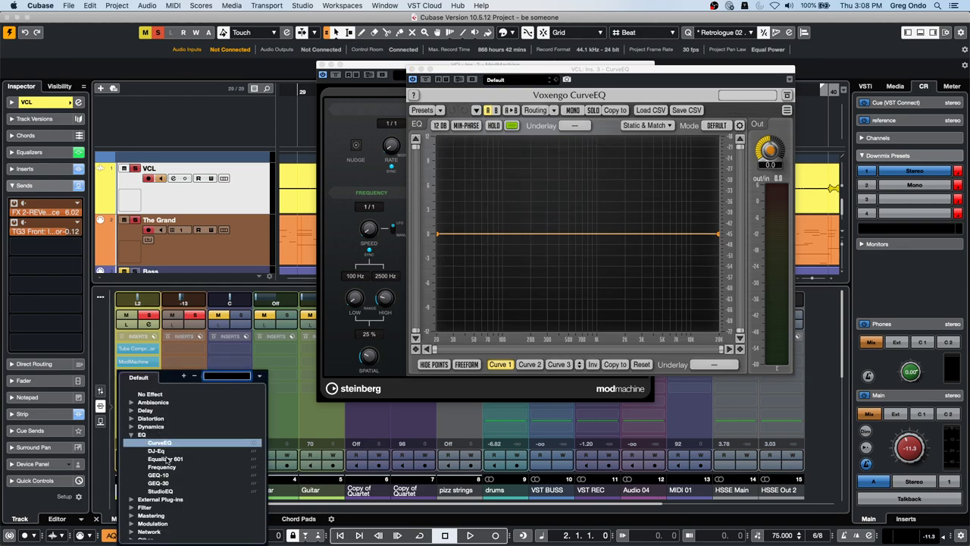
pyautogui.click(159, 475)
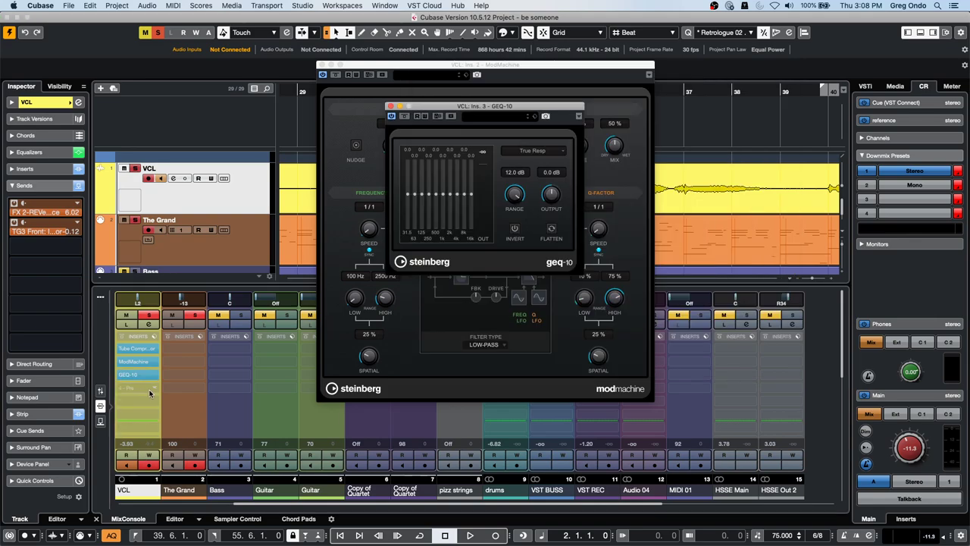
# - Add the Chorus modulation effect to the VCL channel's fourth insert slot and close all open plug-in windows
pyautogui.click(155, 386)
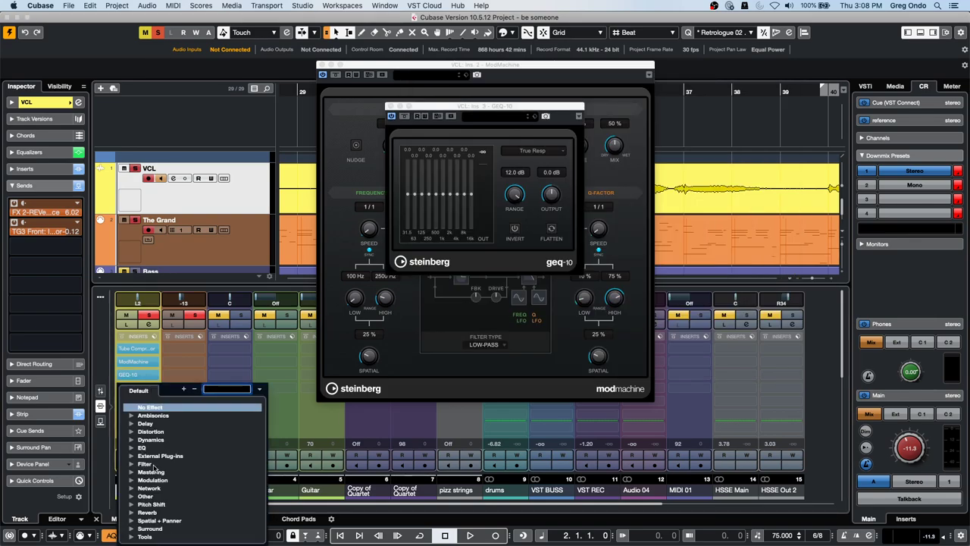
pyautogui.scroll(-1, 168, 468)
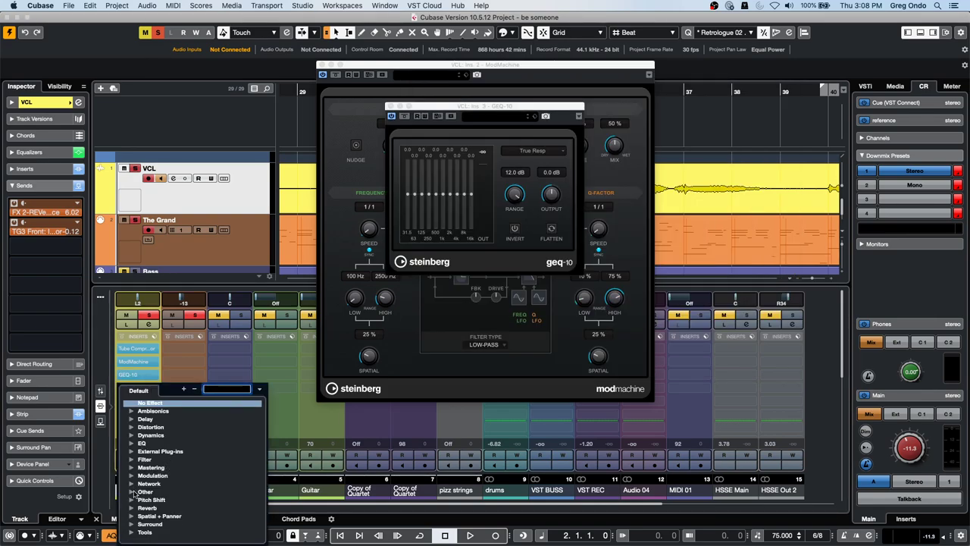
pyautogui.click(133, 475)
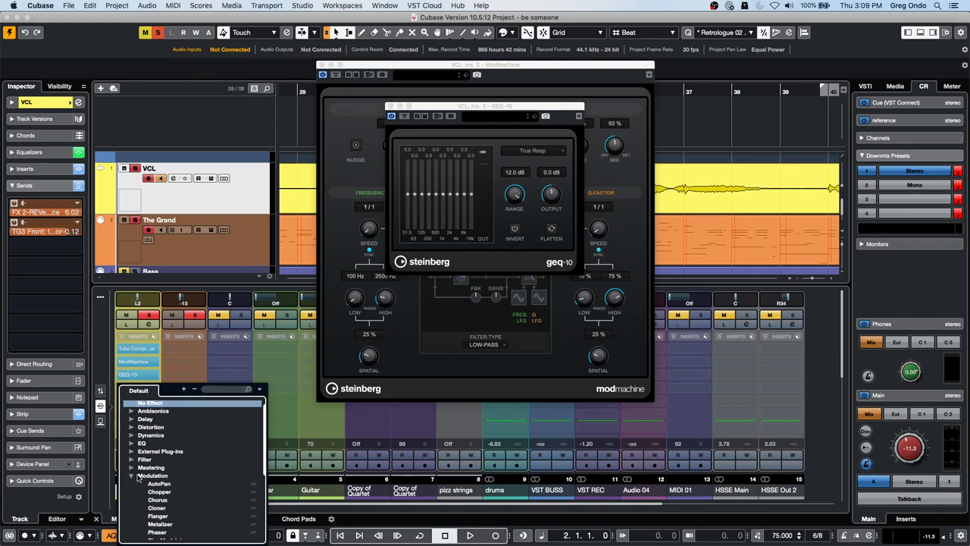
pyautogui.click(159, 499)
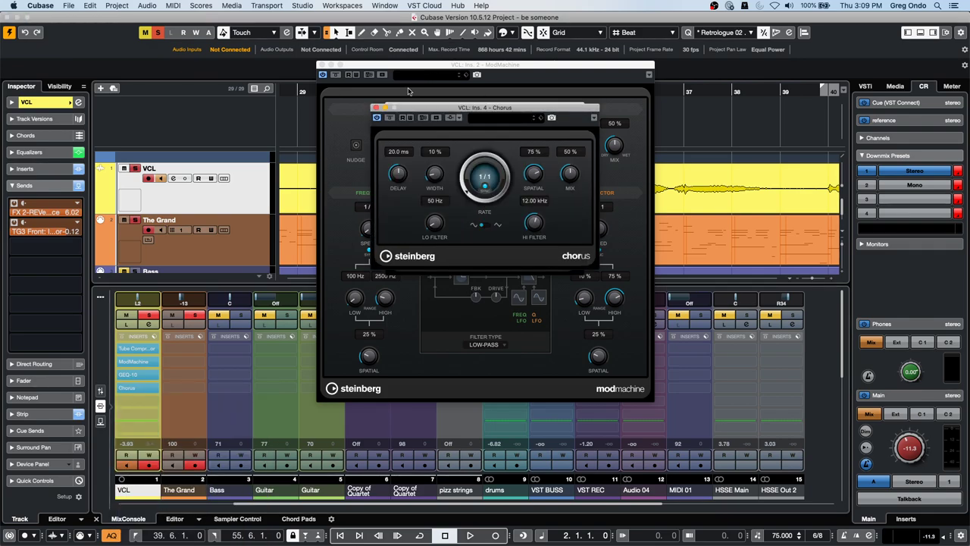
pyautogui.click(377, 111)
pyautogui.click(391, 108)
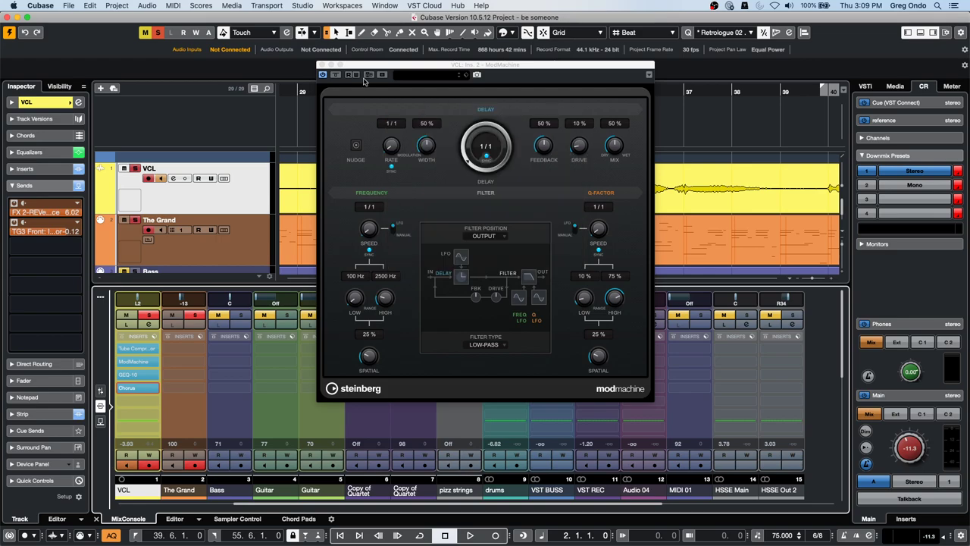
pyautogui.click(321, 65)
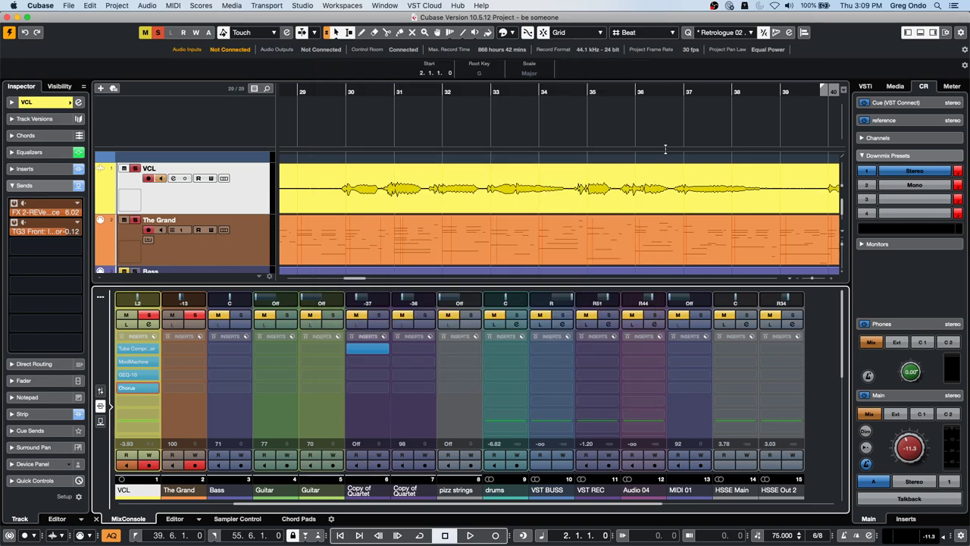
# - Select the vocal event on the VCL track and open Direct Offline Processing for it
pyautogui.click(589, 201)
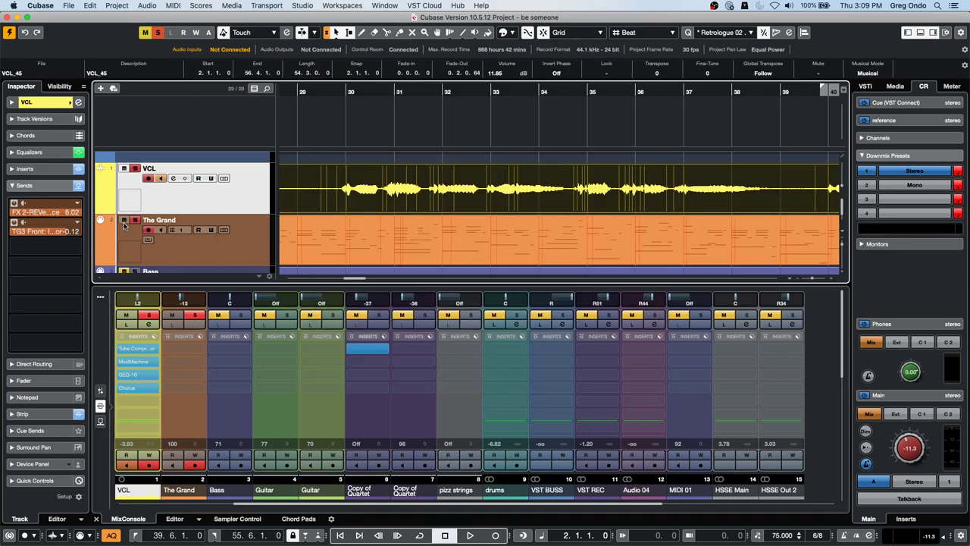
pyautogui.click(202, 6)
pyautogui.moveTo(231, 5)
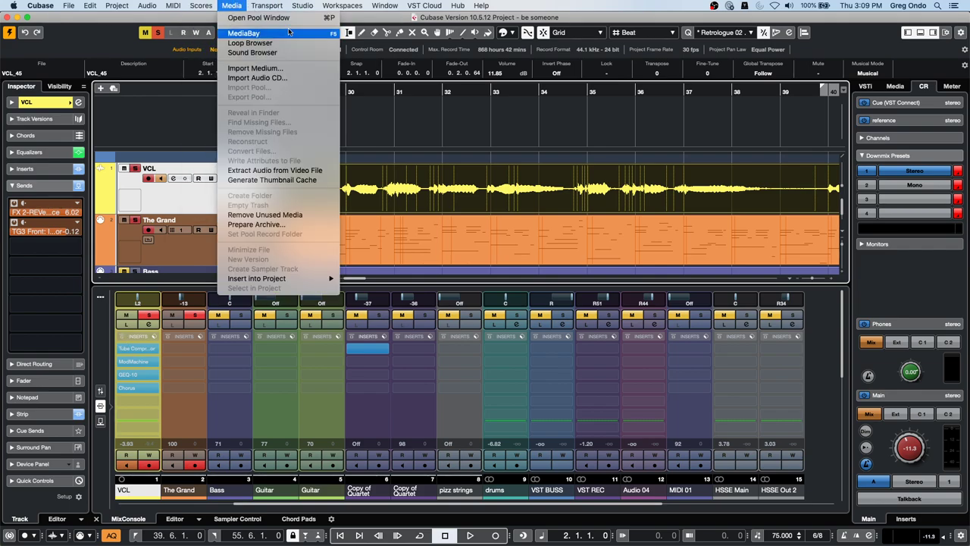
pyautogui.moveTo(148, 6)
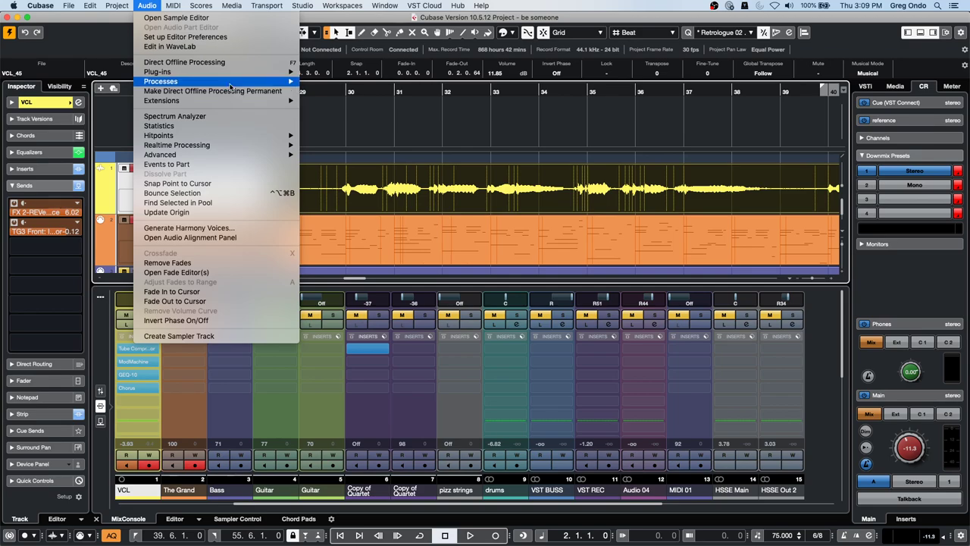
pyautogui.click(242, 63)
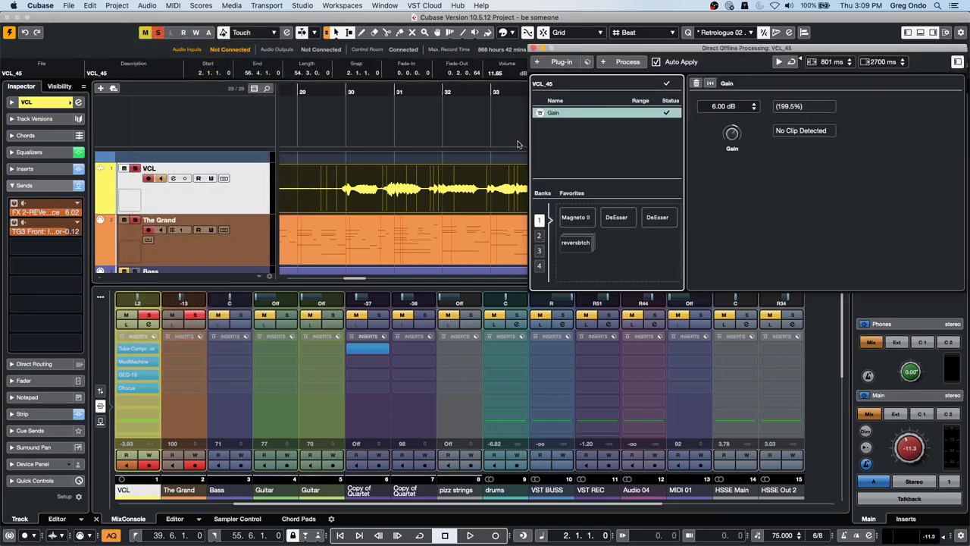
# - Delete the Gain process from the vocal event, suppressing further VariAudio warnings and proceeding
pyautogui.rightClick(580, 116)
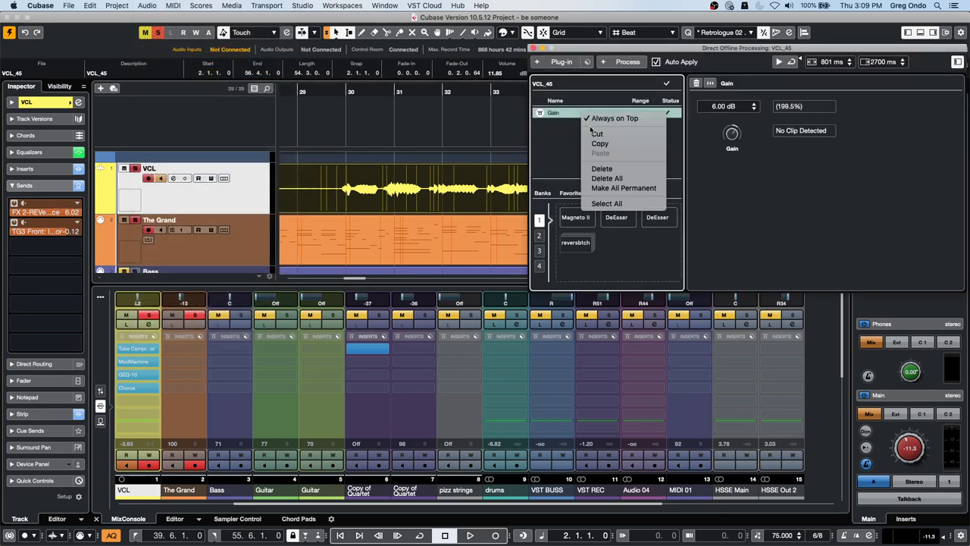
pyautogui.click(610, 169)
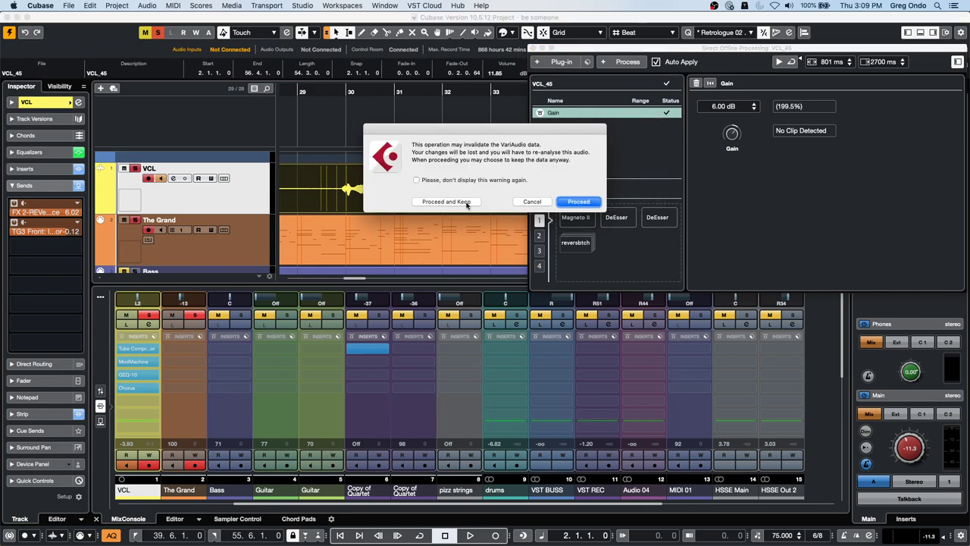
pyautogui.click(416, 180)
pyautogui.click(581, 203)
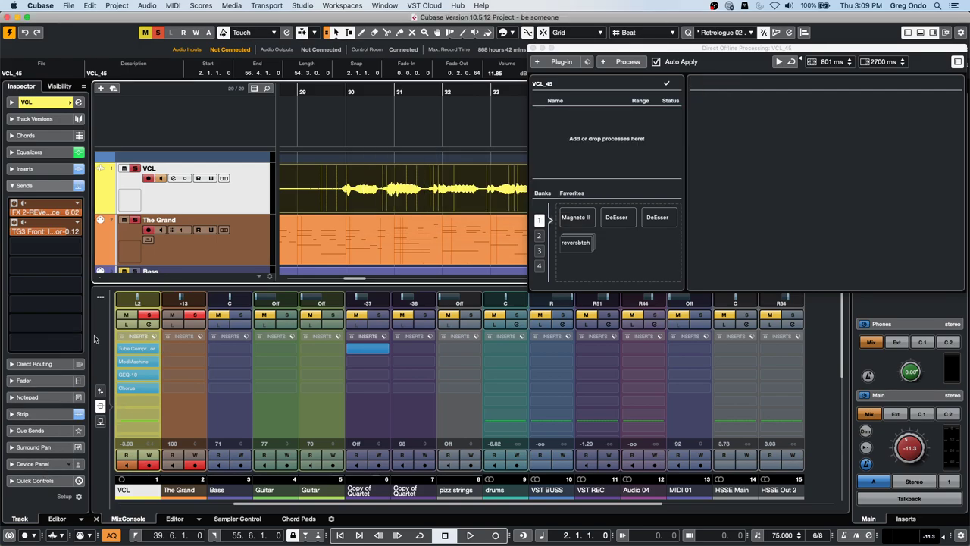
# - Apply the VCL channel's whole insert chain to the vocal event as offline processes, and bypass the channel's inserts
pyautogui.moveTo(124, 337); pyautogui.dragTo(621, 149)
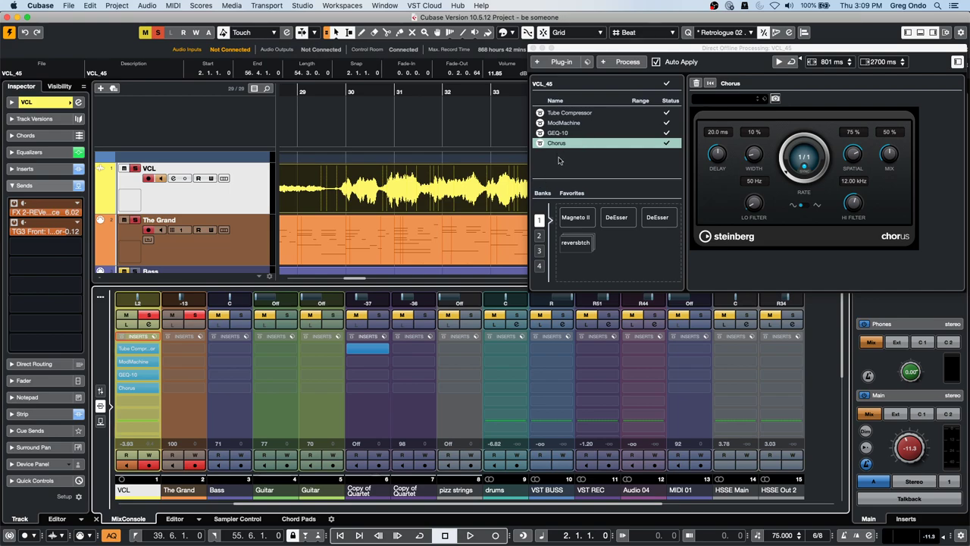
pyautogui.click(122, 338)
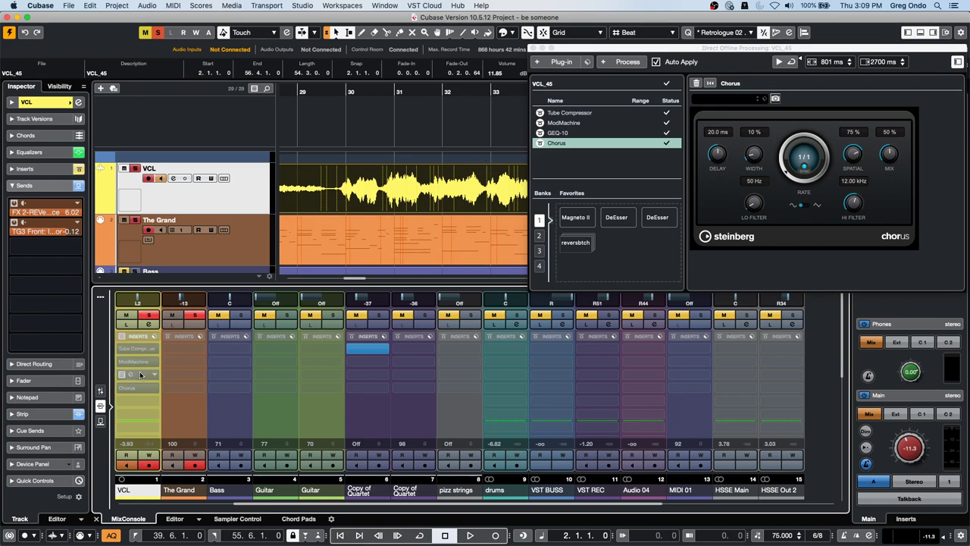
# - Delete all offline processes from the vocal event and reactivate the VCL channel's inserts
pyautogui.rightClick(567, 123)
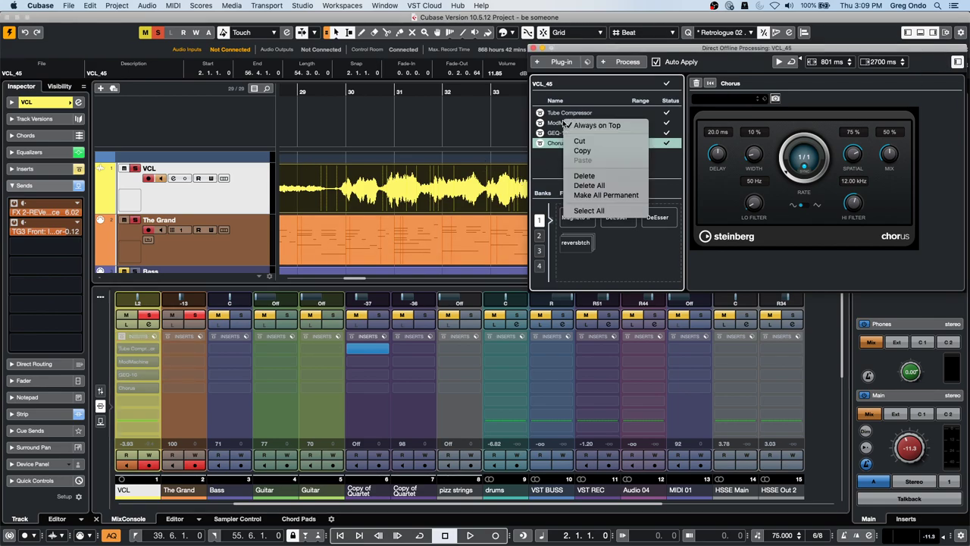
pyautogui.click(634, 186)
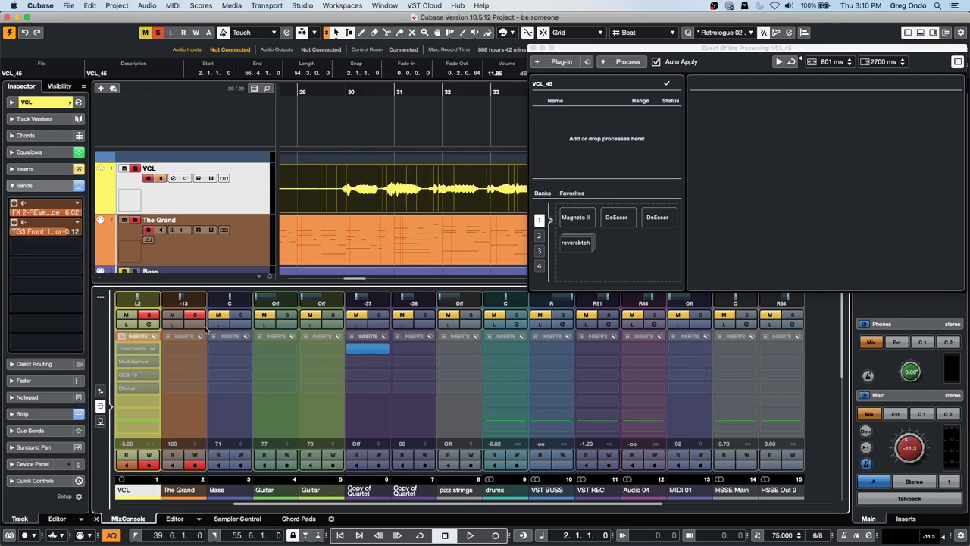
pyautogui.click(120, 336)
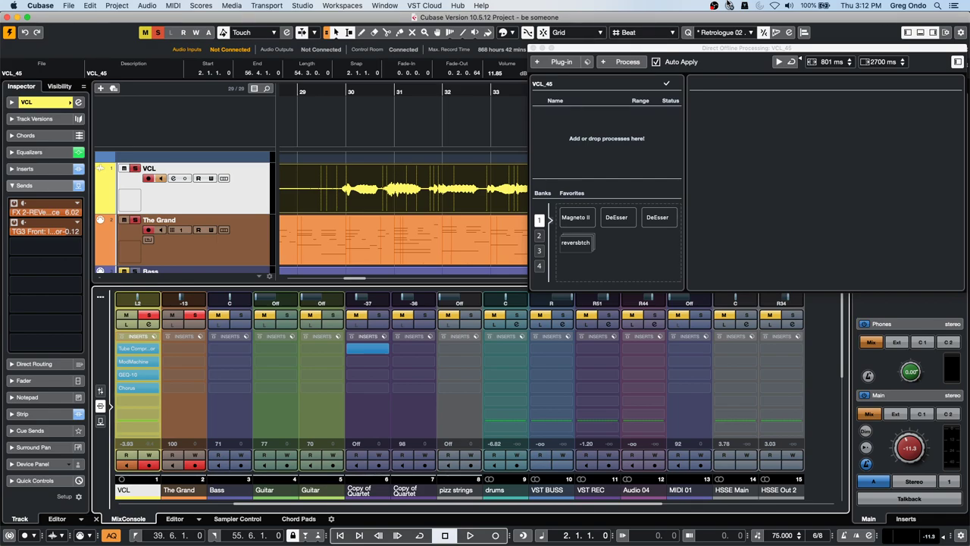
# - Open the recent project Amos Moses - GO.cpr
pyautogui.click(68, 5)
pyautogui.moveTo(121, 196)
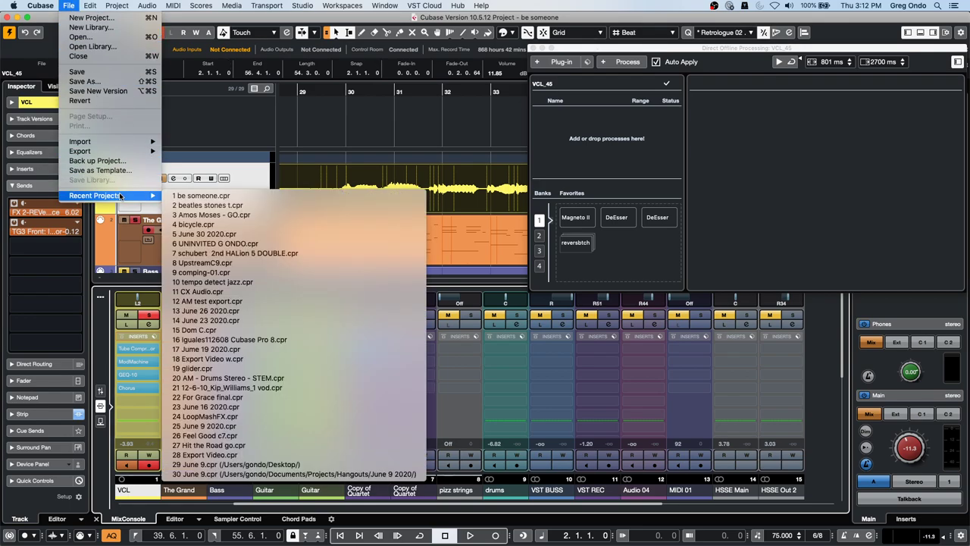
pyautogui.click(260, 215)
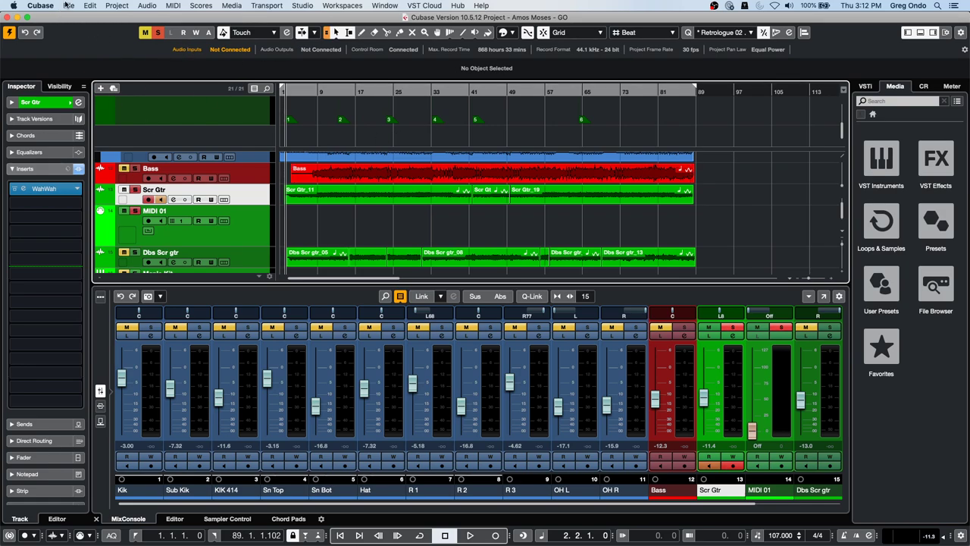
# - Revert the Amos Moses - GO project to its previously saved version
pyautogui.click(66, 6)
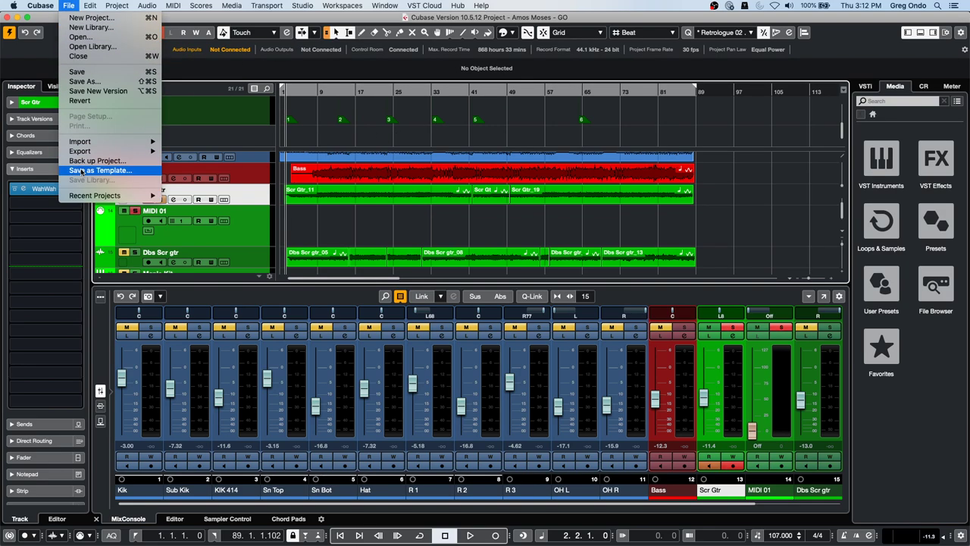
pyautogui.click(91, 101)
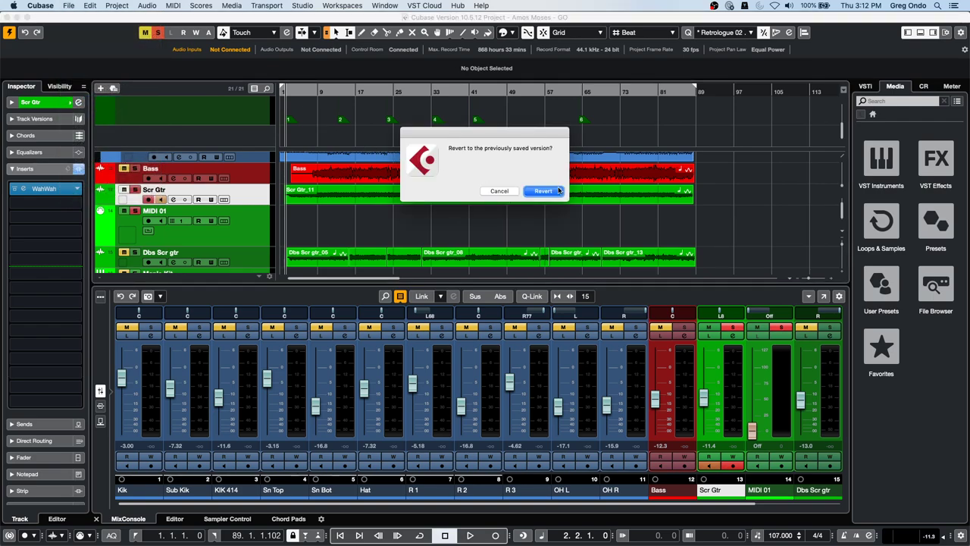
pyautogui.click(547, 193)
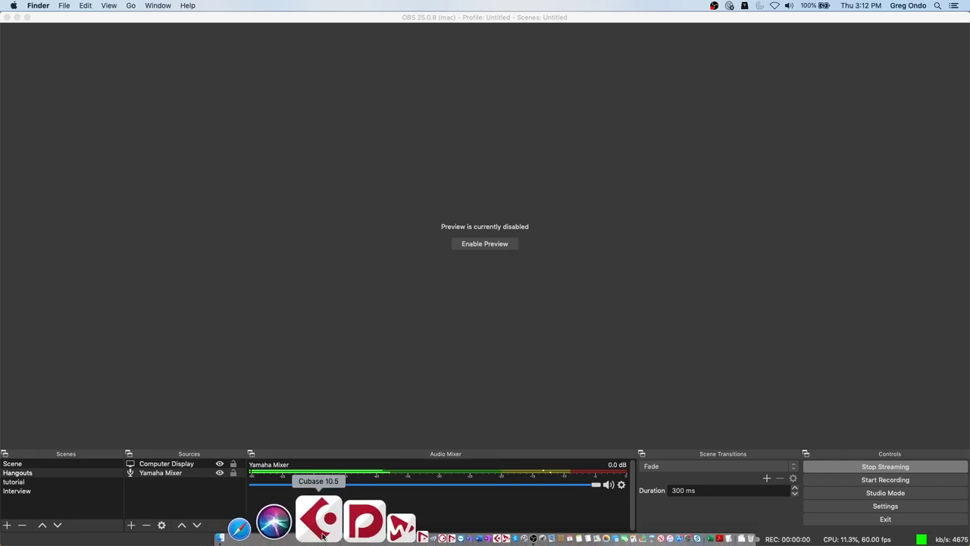
# - Force quit the unresponsive Cubase 10.5 application and dismiss its problem report without reopening it
pyautogui.click(322, 536)
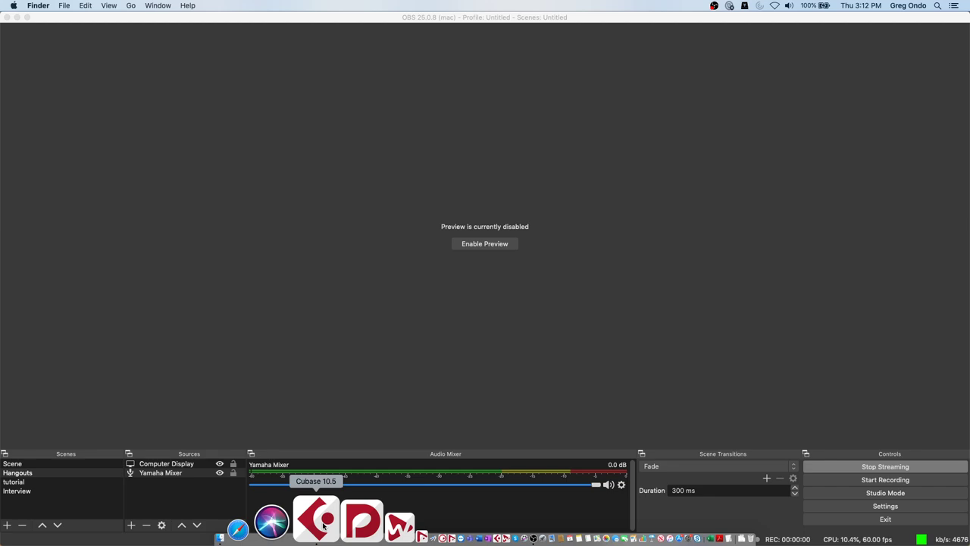
pyautogui.rightClick(324, 523)
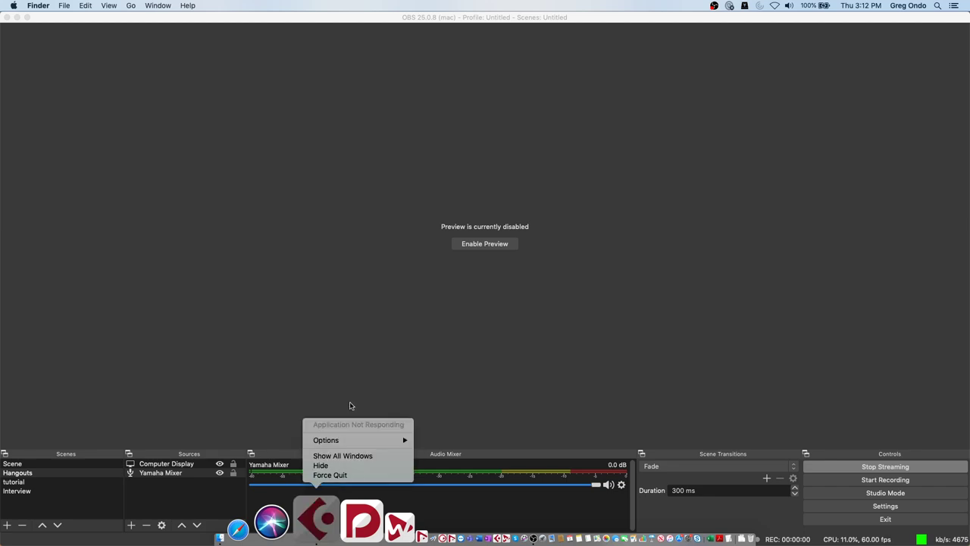
pyautogui.click(339, 475)
pyautogui.moveTo(318, 539)
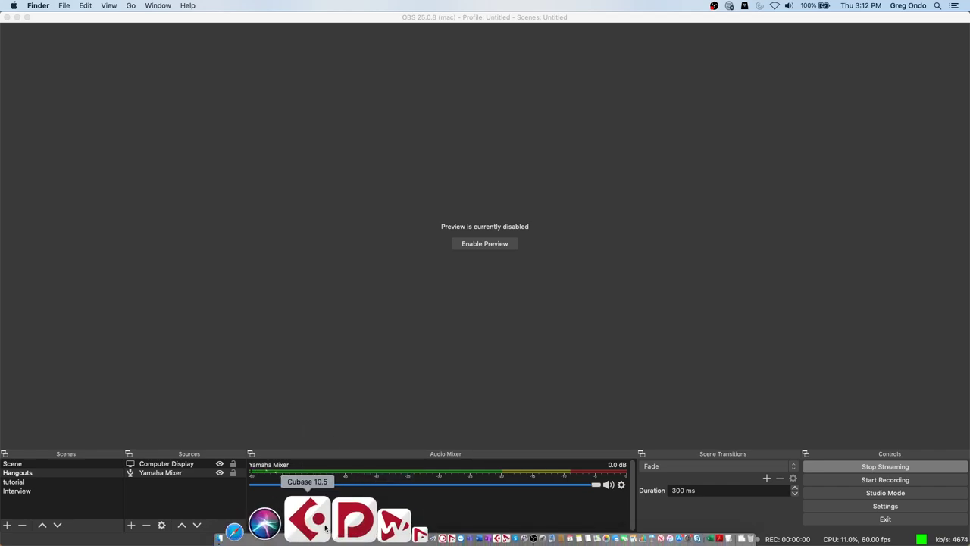
pyautogui.click(320, 528)
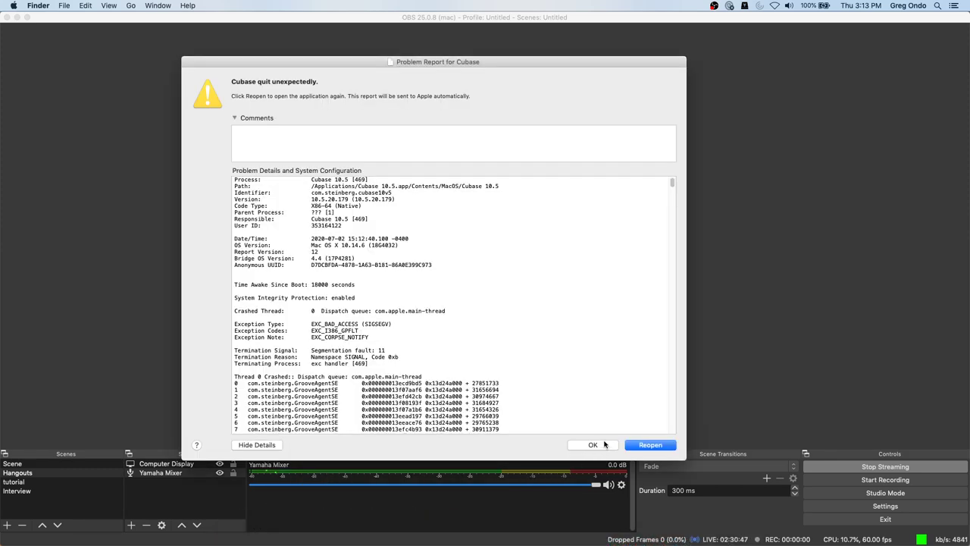
pyautogui.click(604, 445)
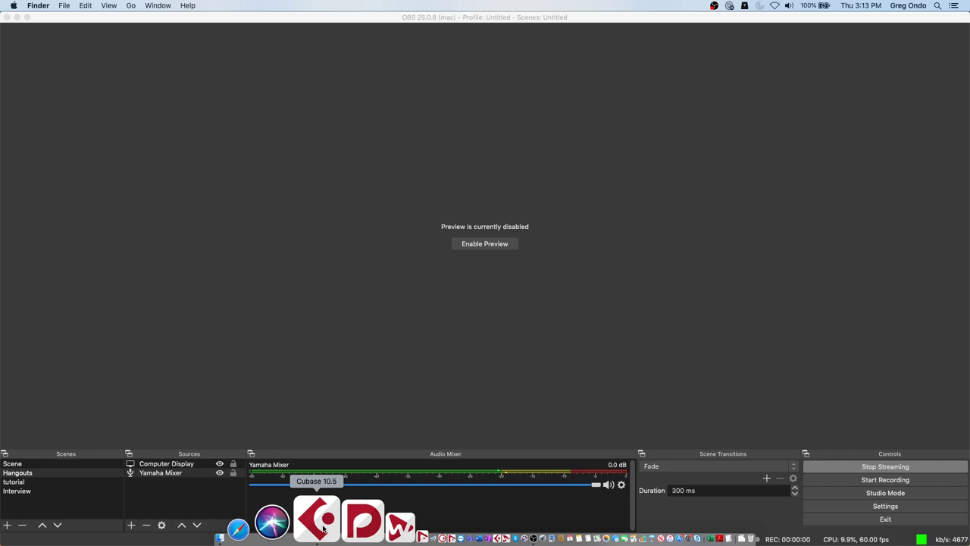
# - Switch to OBS and stop the live stream
pyautogui.rightClick(323, 528)
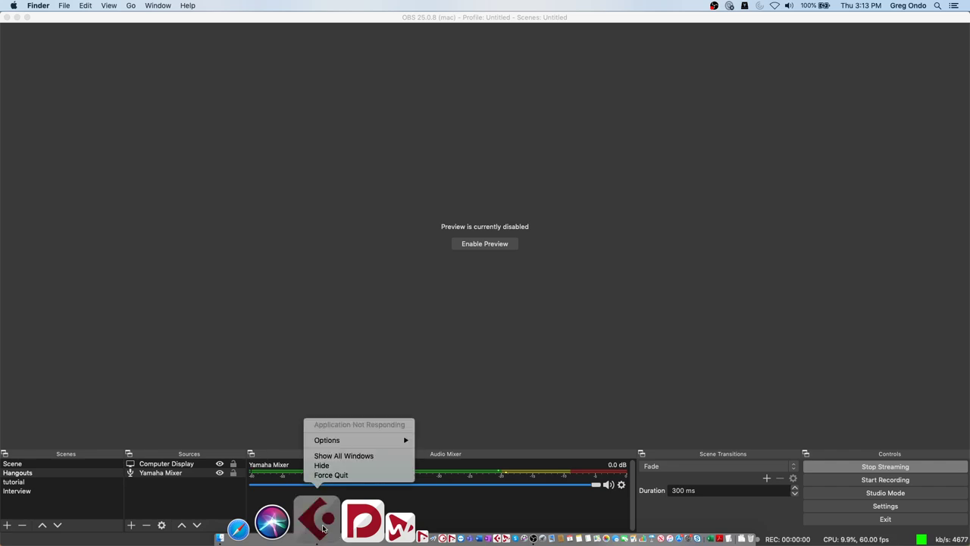
pyautogui.click(250, 385)
pyautogui.press('super+Tab')
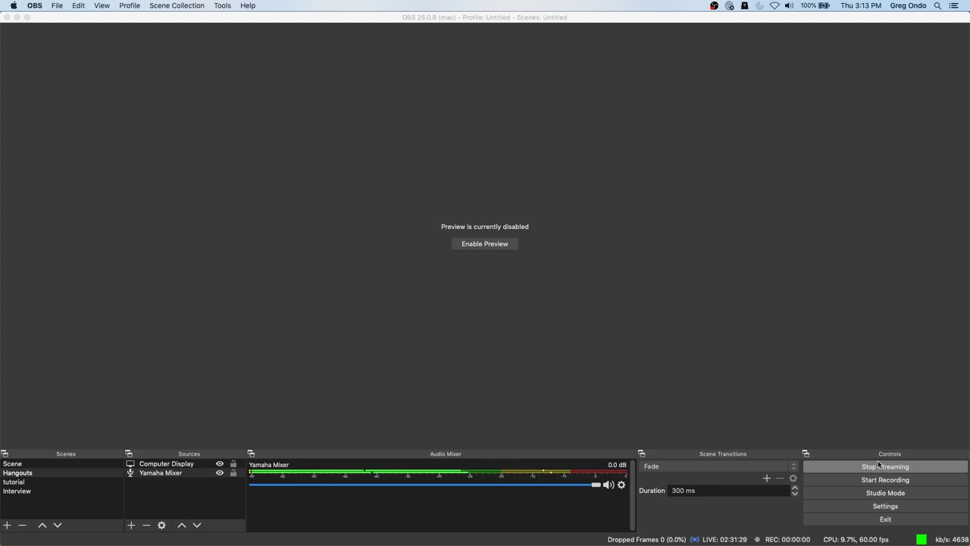
pyautogui.click(894, 466)
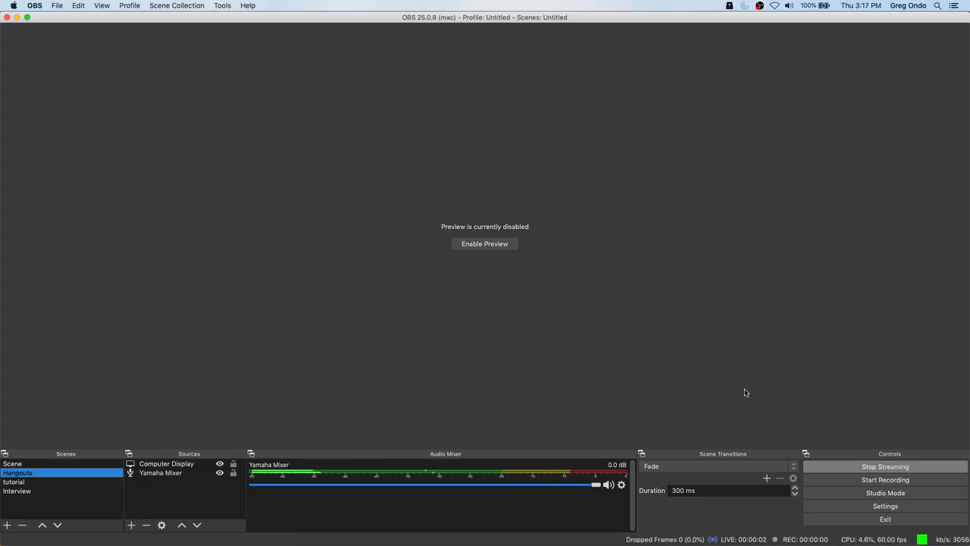
# - Switch to Cubase and play the Amos Moses - GO project from position 1.2.1.0 to test playback
pyautogui.press('super+Tab')
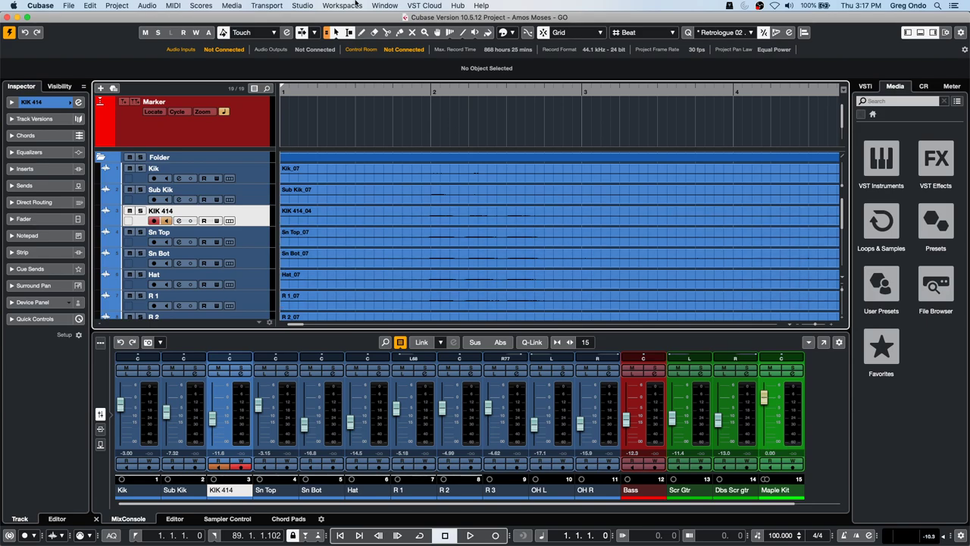
pyautogui.click(301, 93)
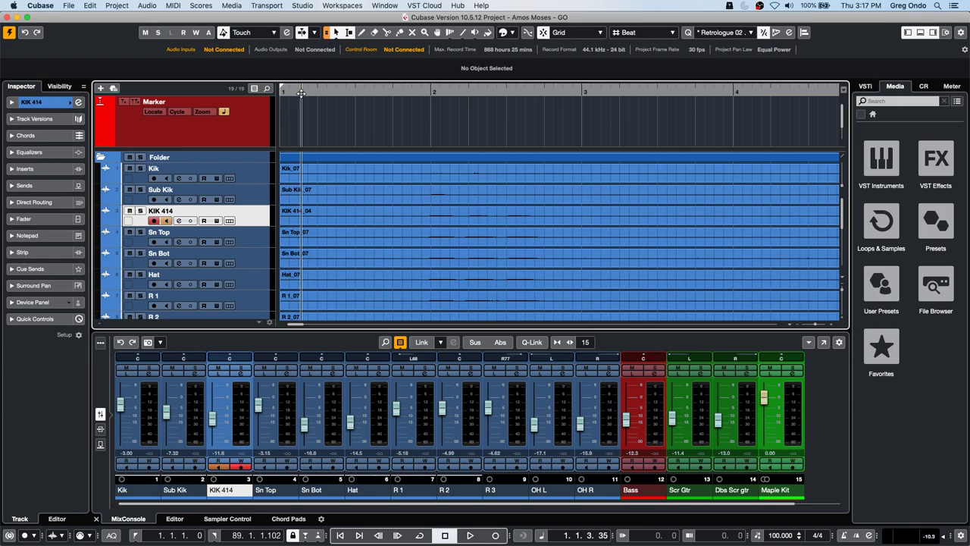
pyautogui.click(300, 91)
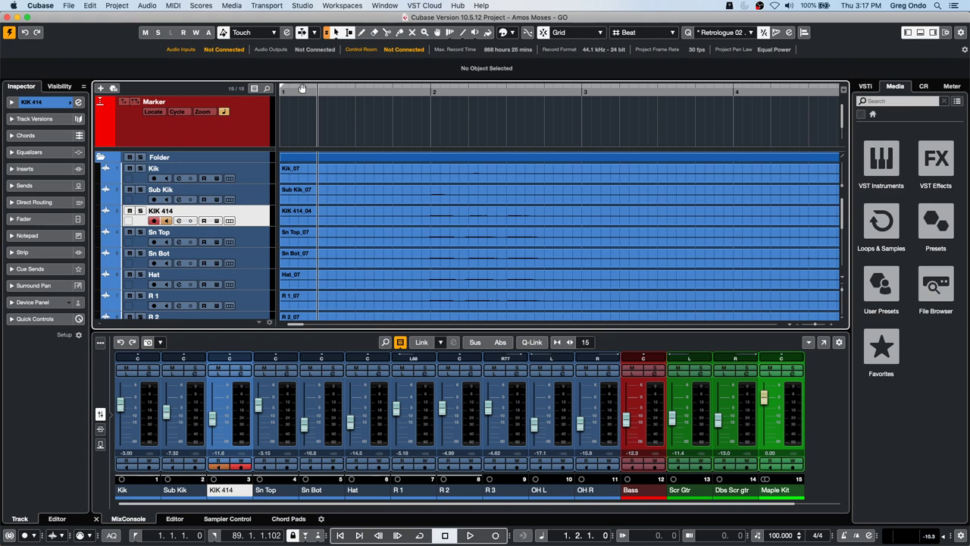
pyautogui.press('space')
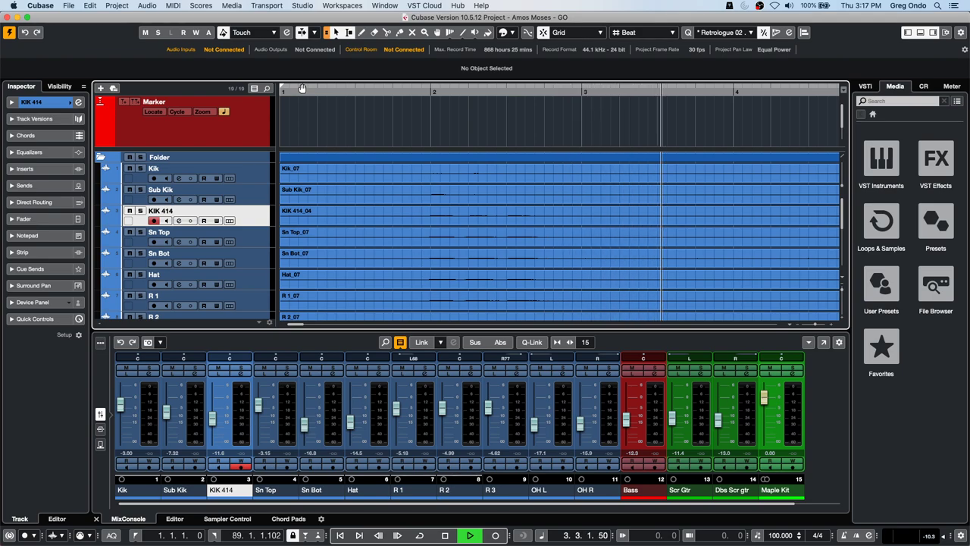
pyautogui.press('space')
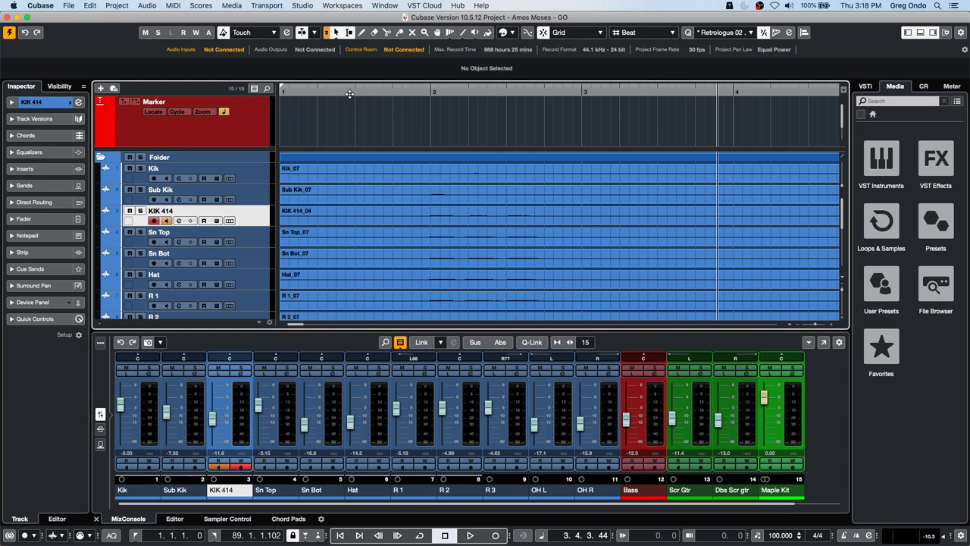
# - Show the full length of the song in the project window and select all audio events, from the drums down to the guitars
pyautogui.moveTo(349, 91); pyautogui.dragTo(332, 73)
pyautogui.press('g')
pyautogui.press('g')
pyautogui.press('g')
pyautogui.press('g')
pyautogui.press('g')
pyautogui.press('g')
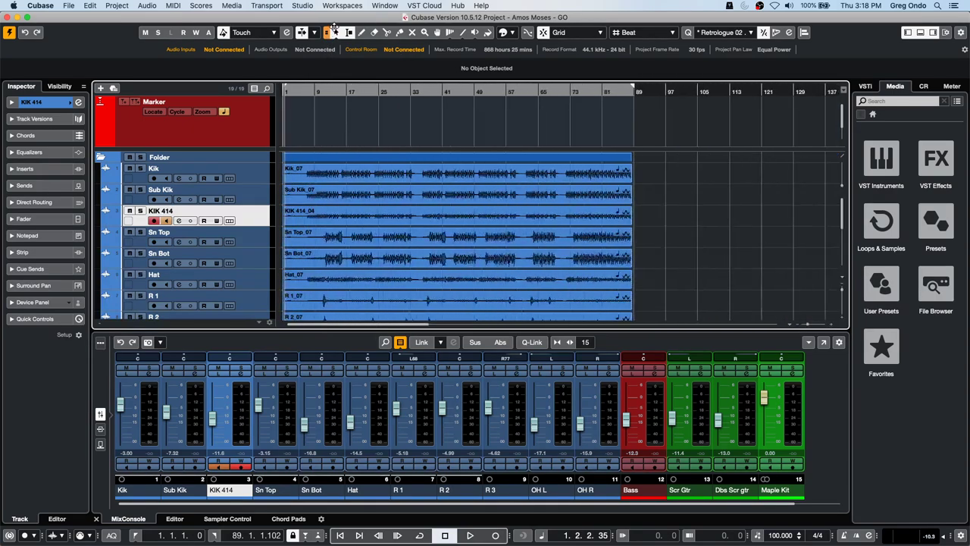
pyautogui.moveTo(543, 176); pyautogui.dragTo(292, 297)
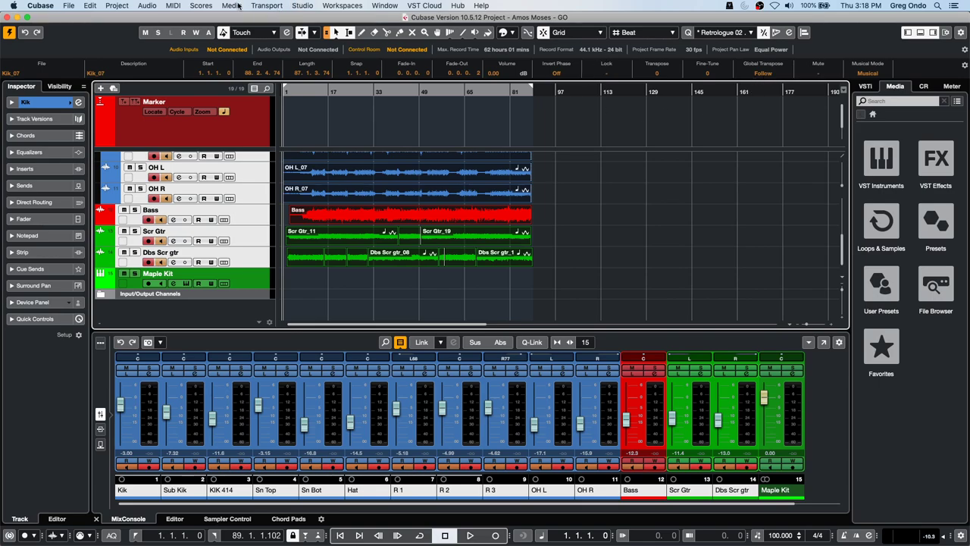
# - Hide the Mute field in the info line and set the selected audio events' algorithm to élastique Pro - Tape
pyautogui.click(270, 5)
pyautogui.click(796, 79)
pyautogui.click(965, 66)
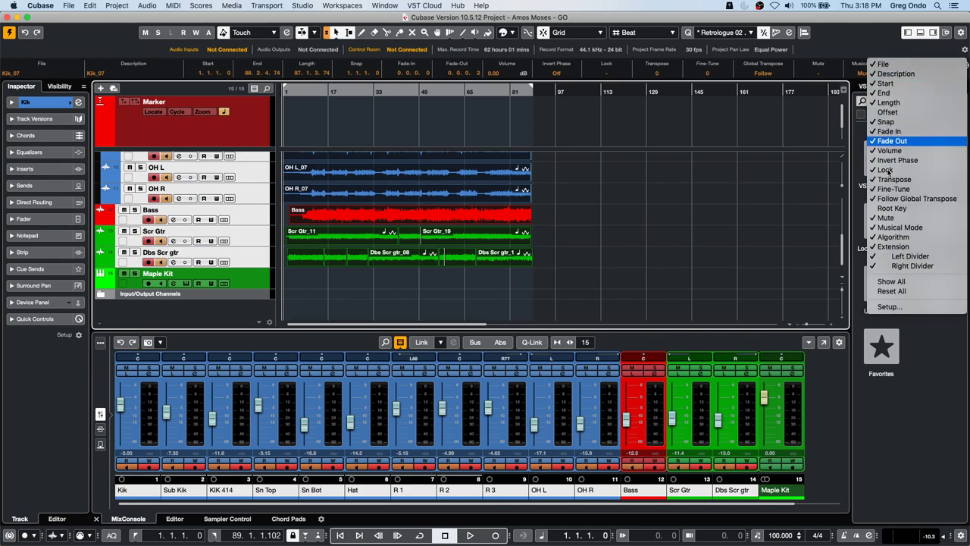
pyautogui.click(885, 218)
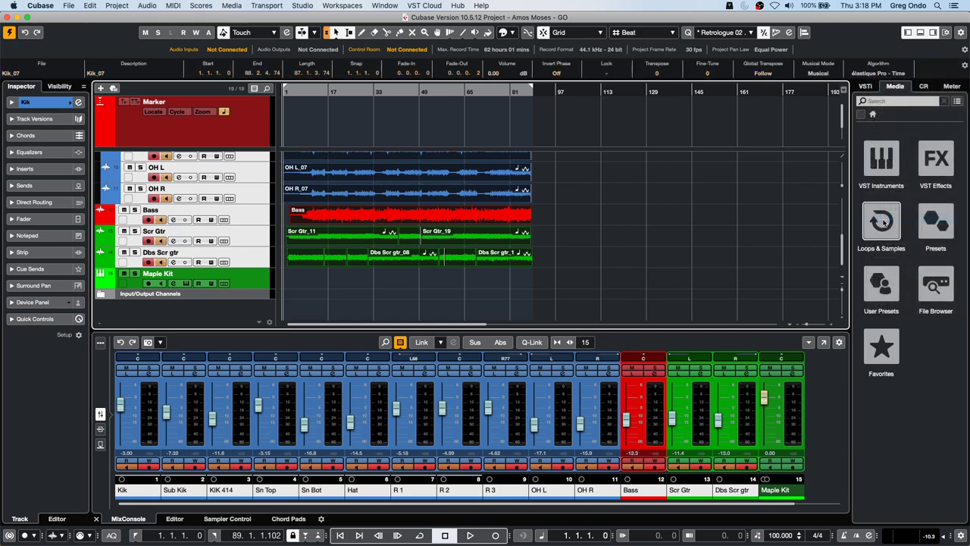
pyautogui.click(888, 75)
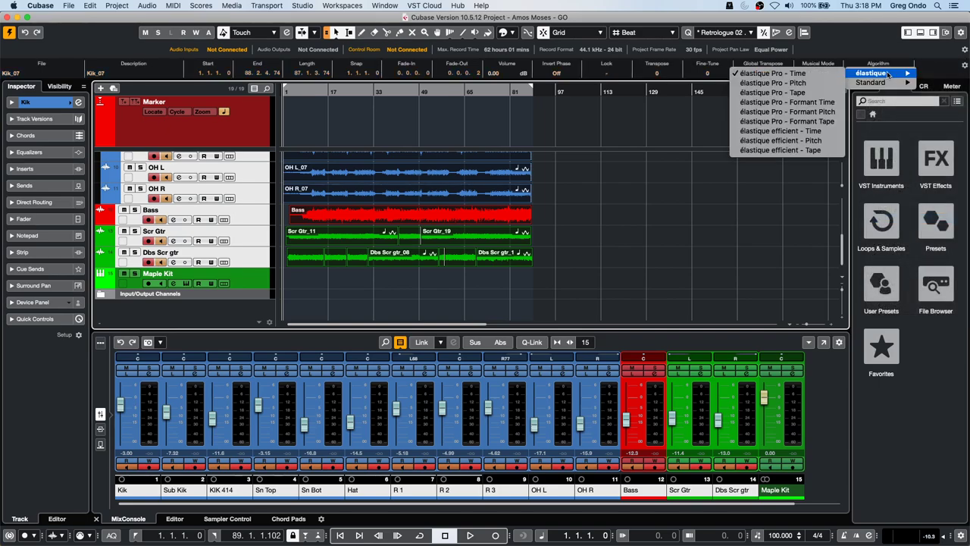
pyautogui.click(812, 93)
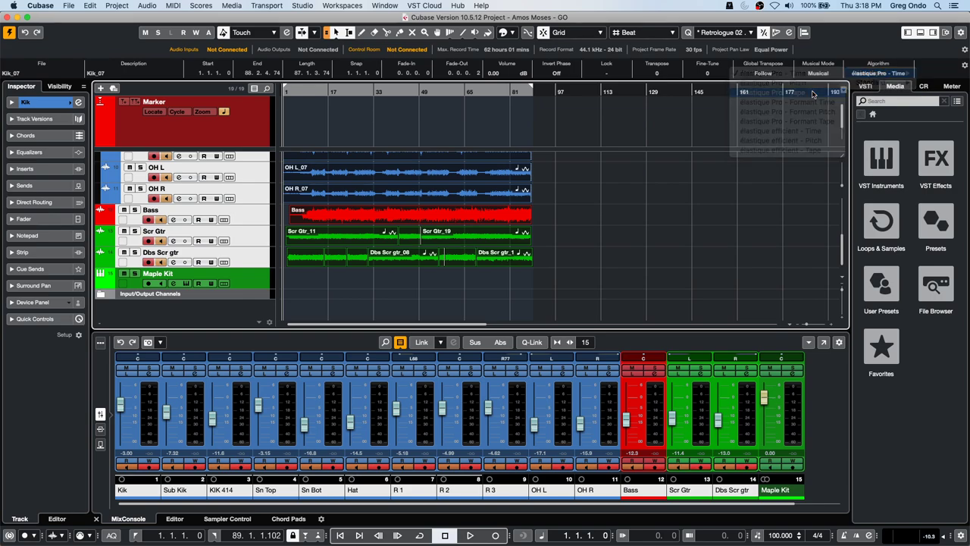
# - Test playback from around bar 20, and assign the Control Room's Hs 7 monitor channel to the Steinberg UR24C audio device
pyautogui.click(337, 91)
pyautogui.press('space')
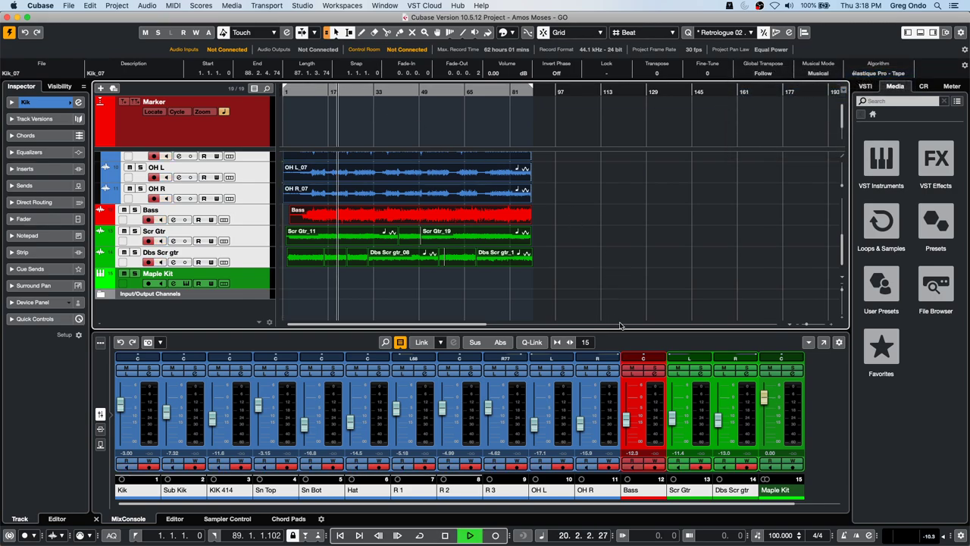
pyautogui.press('space')
pyautogui.press('F4')
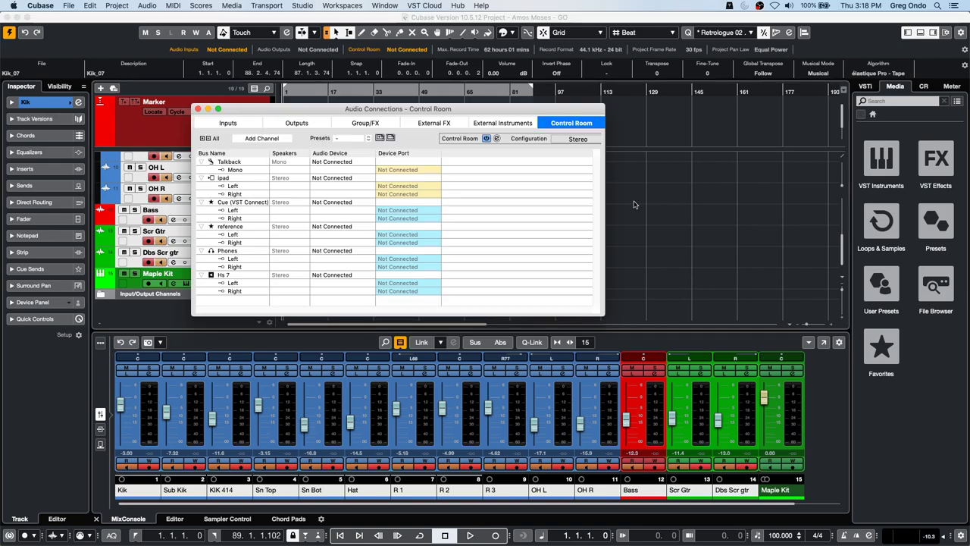
pyautogui.click(358, 273)
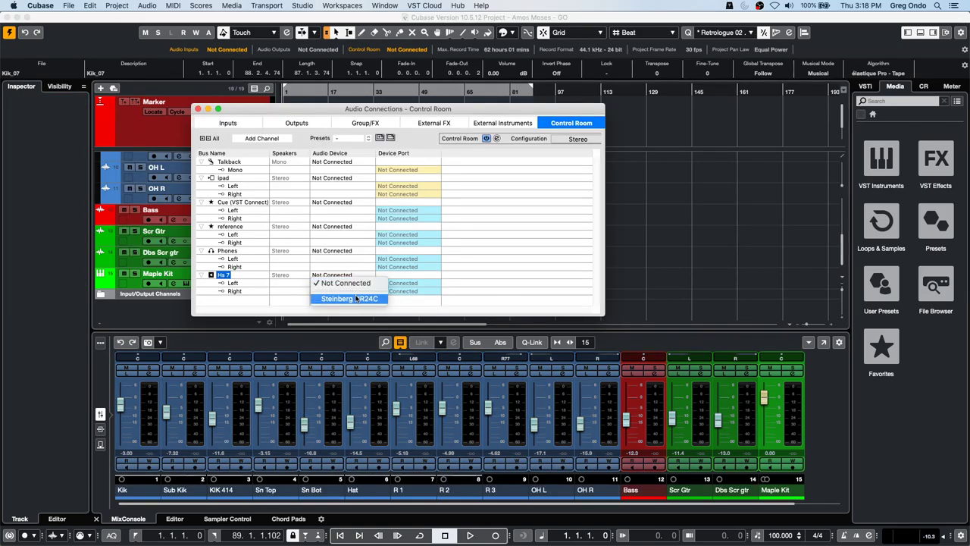
pyautogui.click(348, 298)
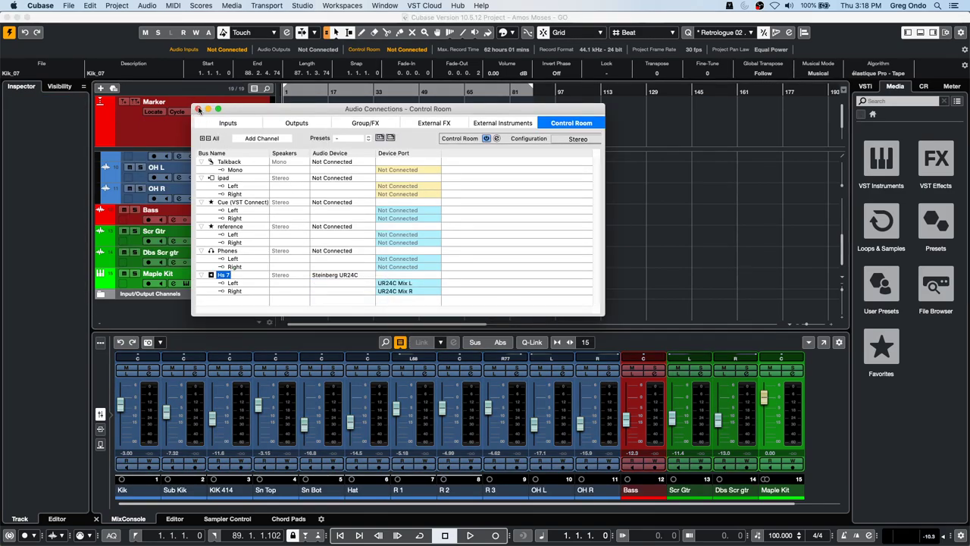
pyautogui.click(199, 109)
# - Play the song while lowering the project tempo to about 81 BPM and bringing it back to 100 BPM
pyautogui.press('space')
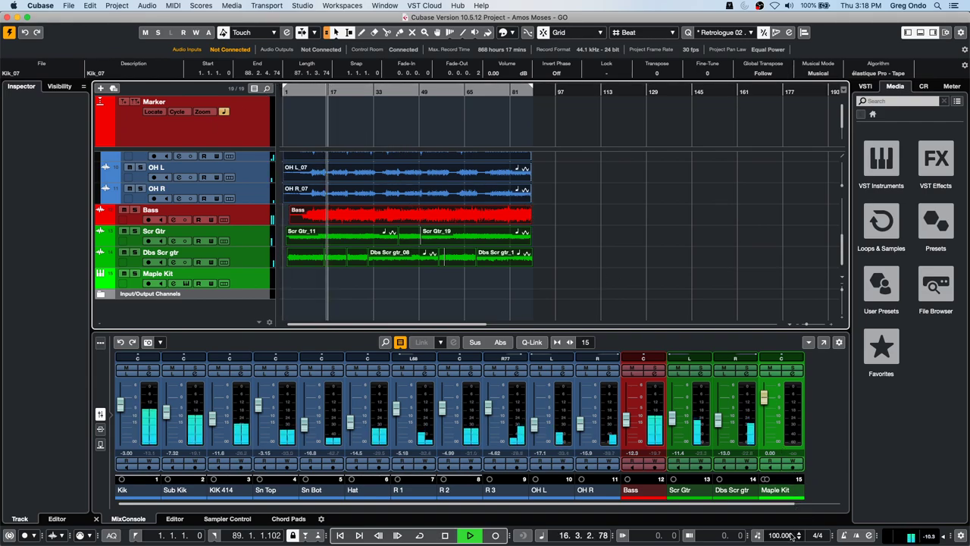
pyautogui.scroll(-10, 779, 536)
pyautogui.scroll(-7, 778, 536)
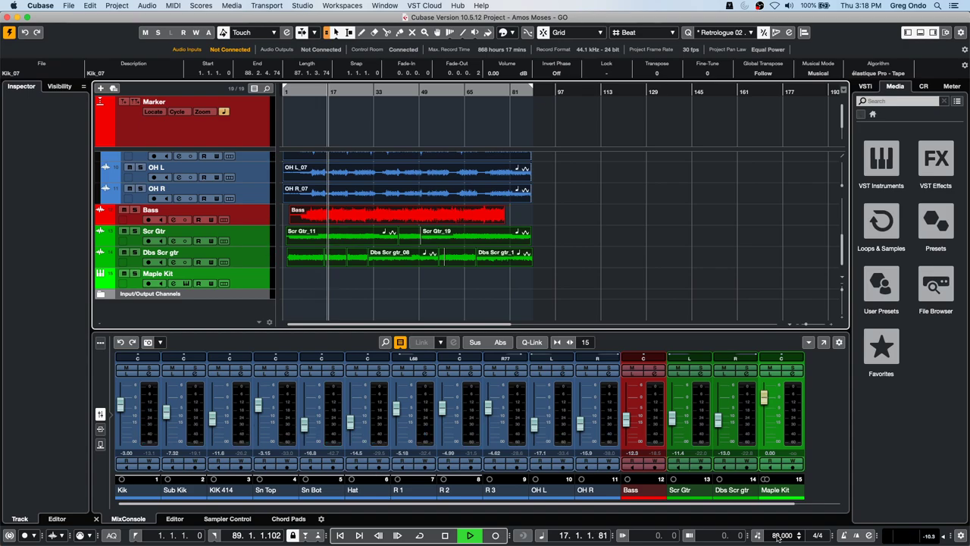
pyautogui.scroll(-7, 780, 537)
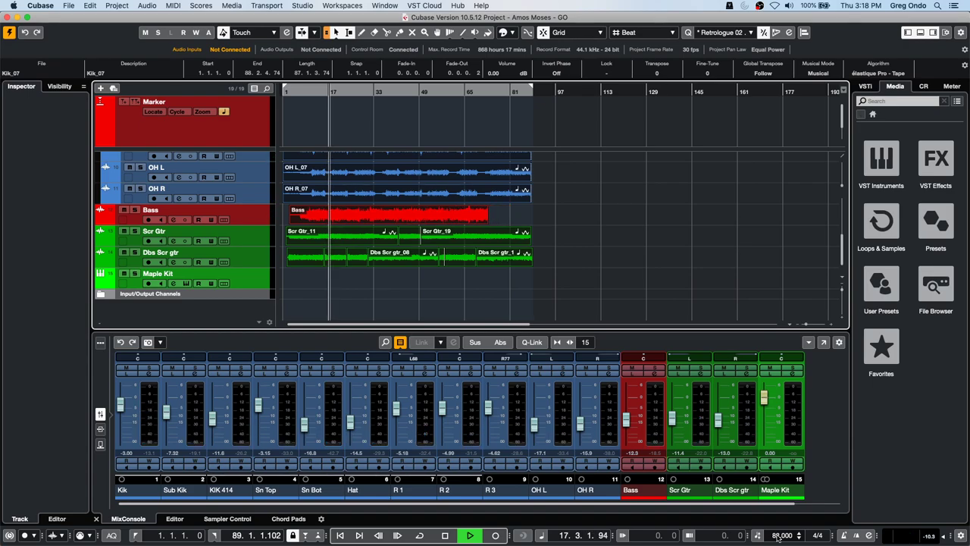
pyautogui.scroll(11, 786, 537)
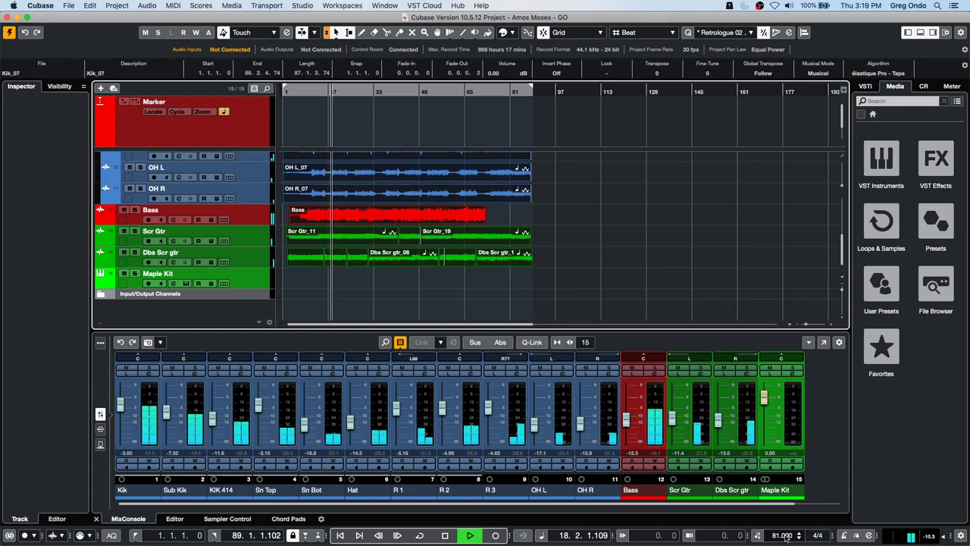
pyautogui.scroll(10, 786, 537)
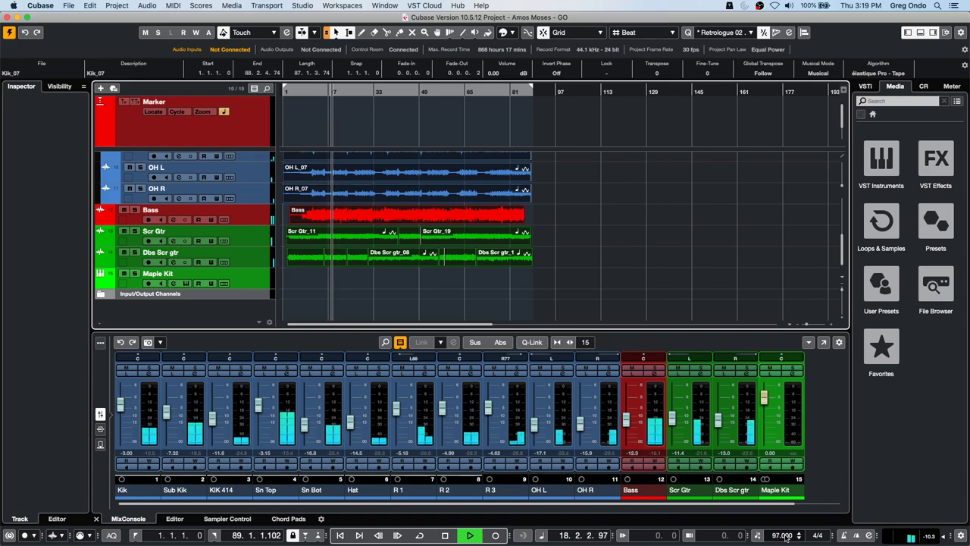
pyautogui.scroll(-1, 786, 536)
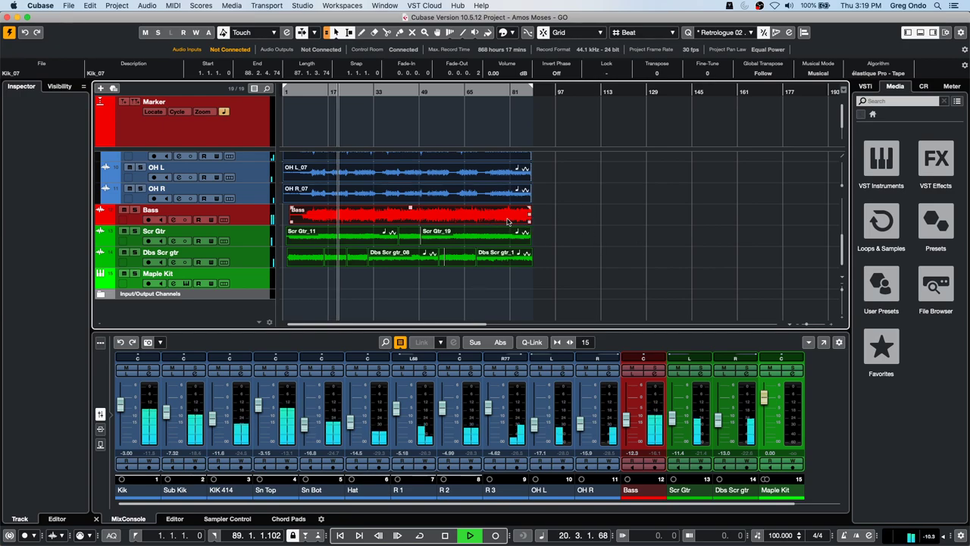
# - Set the selected audio events' algorithm to élastique Pro - Time while the song plays
pyautogui.click(878, 72)
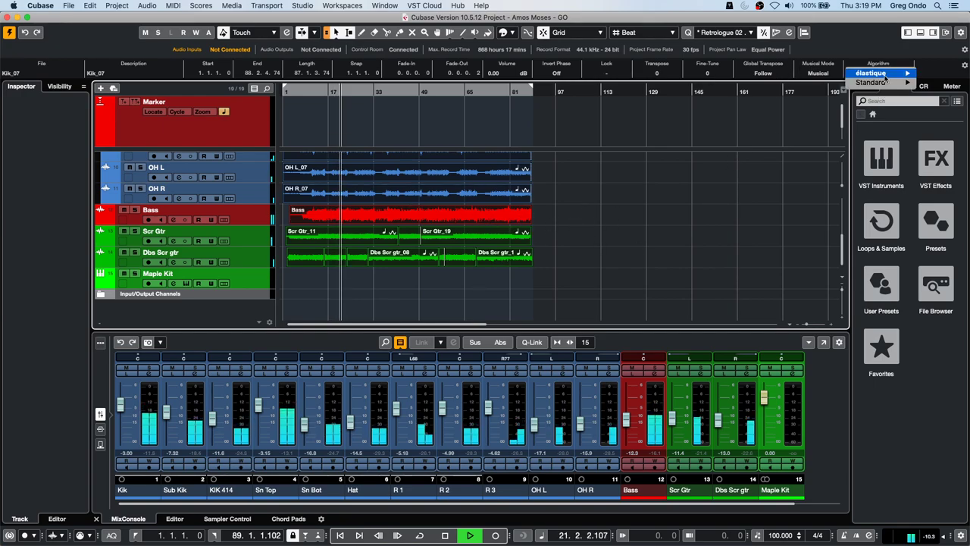
pyautogui.moveTo(888, 74)
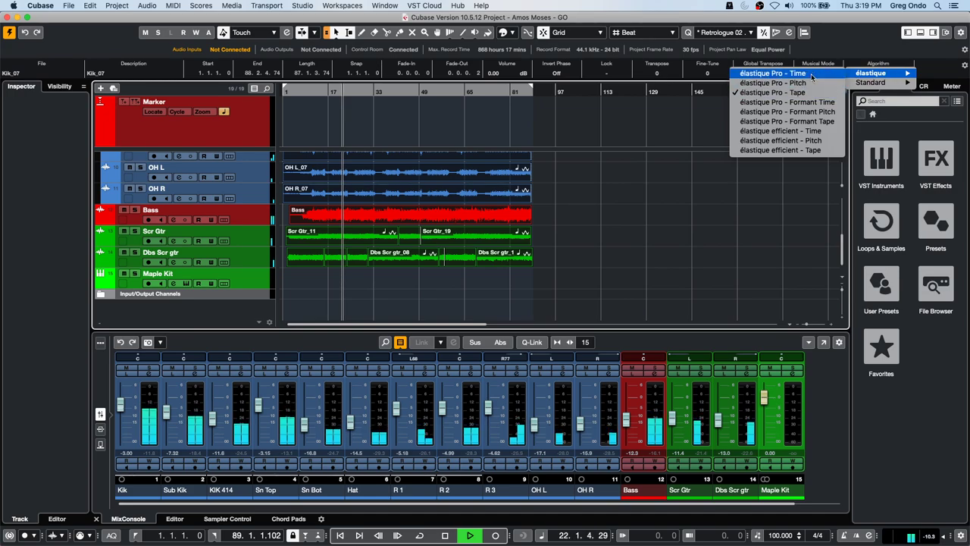
pyautogui.click(773, 72)
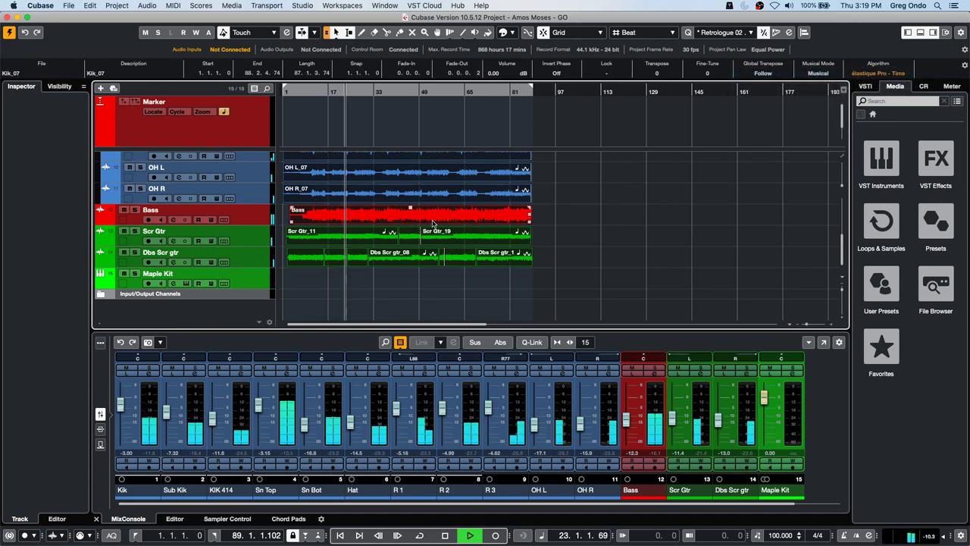
# - Select only the Bass event and set its algorithm to élastique Pro - Tape
pyautogui.click(625, 224)
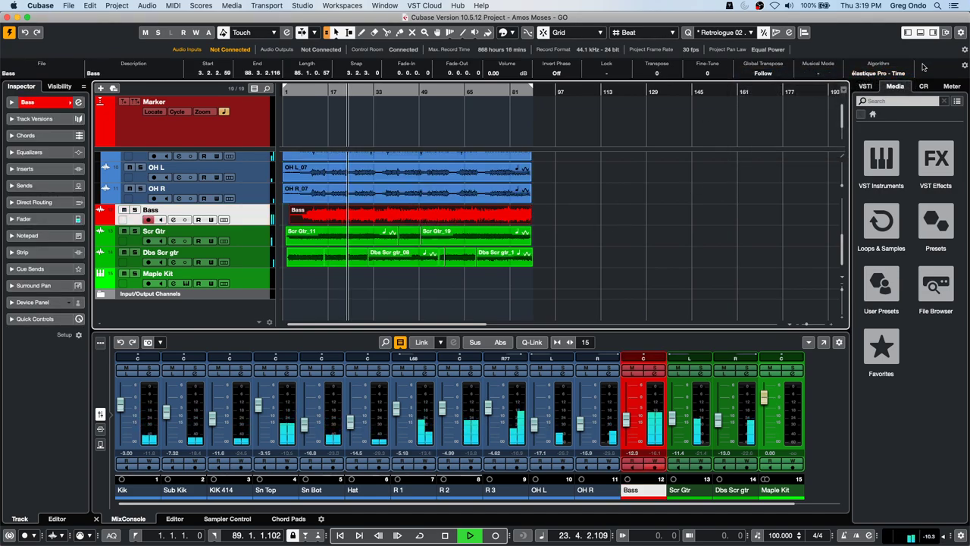
pyautogui.click(871, 74)
pyautogui.moveTo(872, 76)
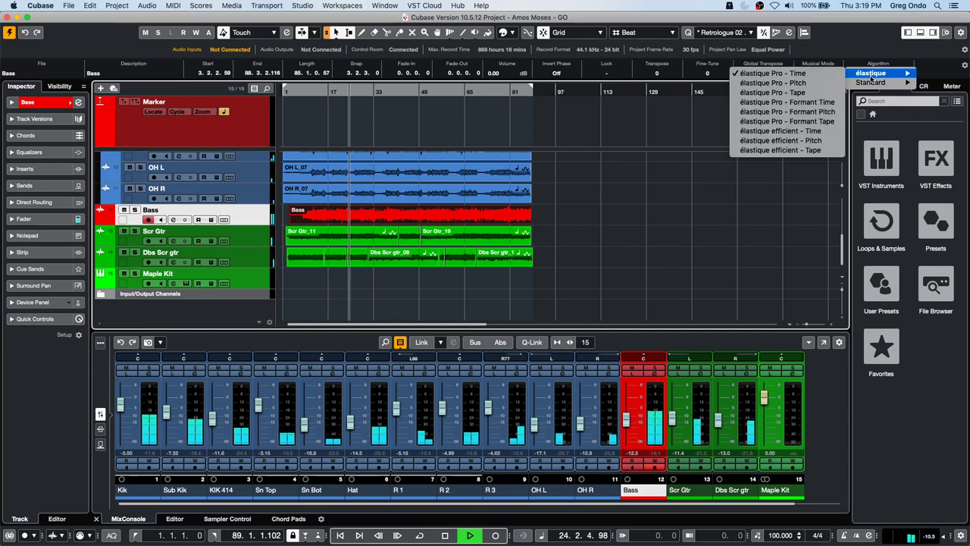
pyautogui.click(780, 93)
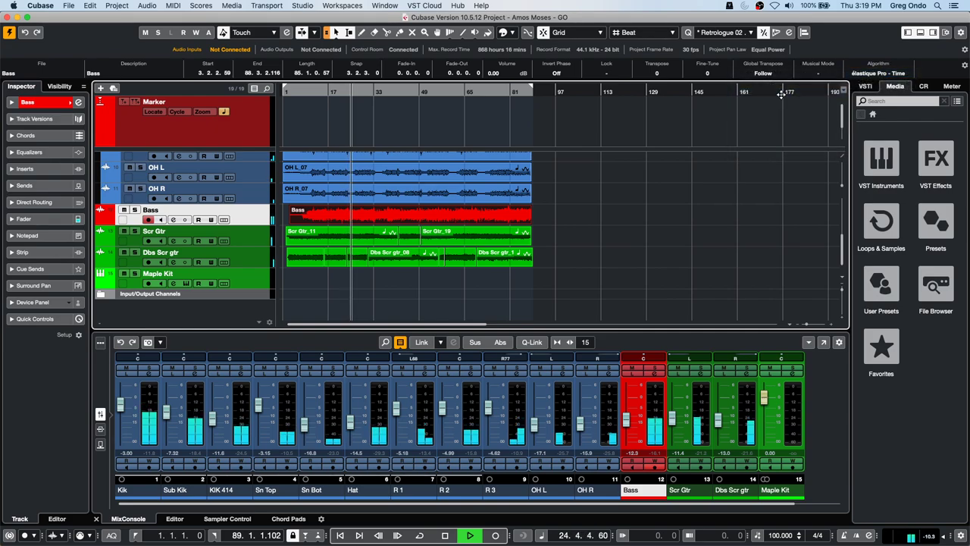
# - With the Bass event selected, play the song while lowering the tempo below 90 BPM and raising it to 101 BPM; stop playback
pyautogui.click(482, 239)
pyautogui.click(483, 218)
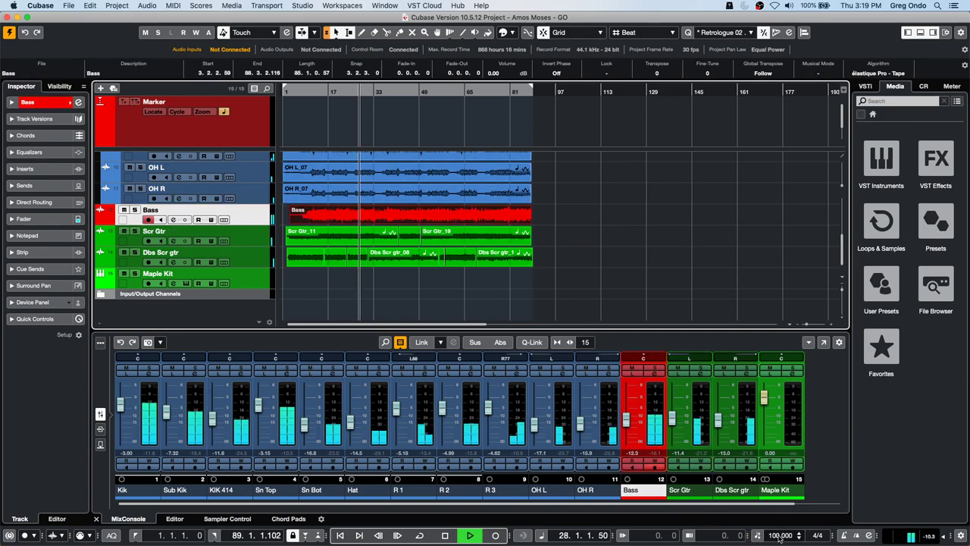
pyautogui.scroll(-6, 780, 534)
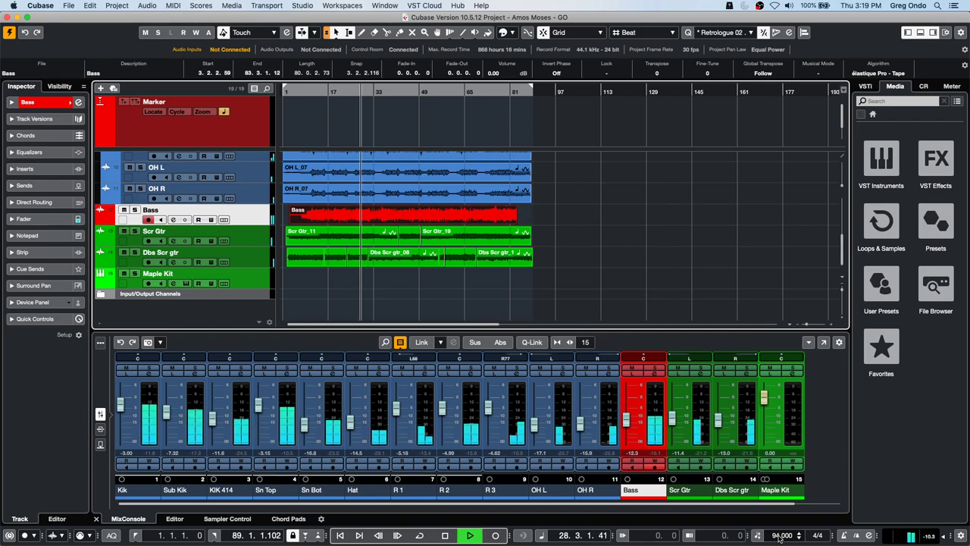
pyautogui.scroll(-4, 780, 535)
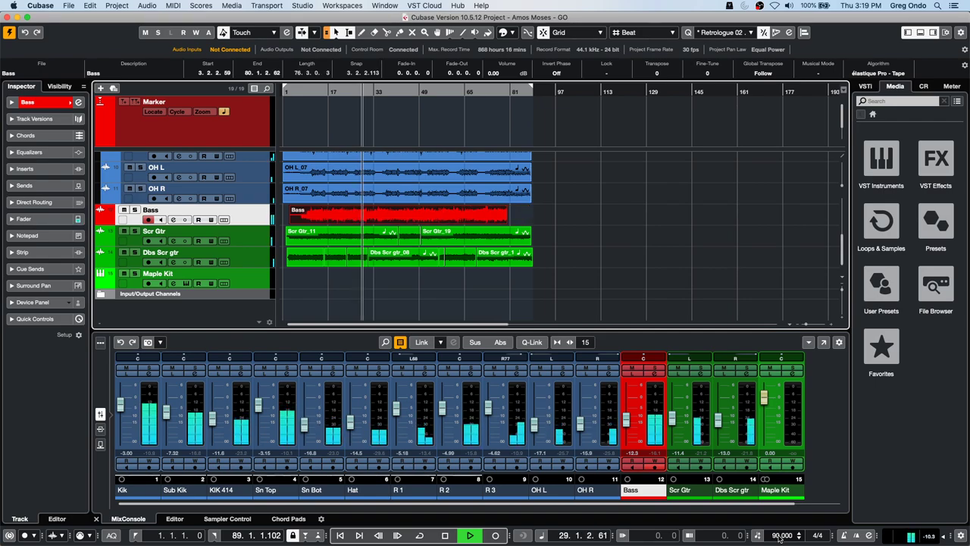
pyautogui.scroll(-4, 781, 535)
pyautogui.scroll(15, 780, 535)
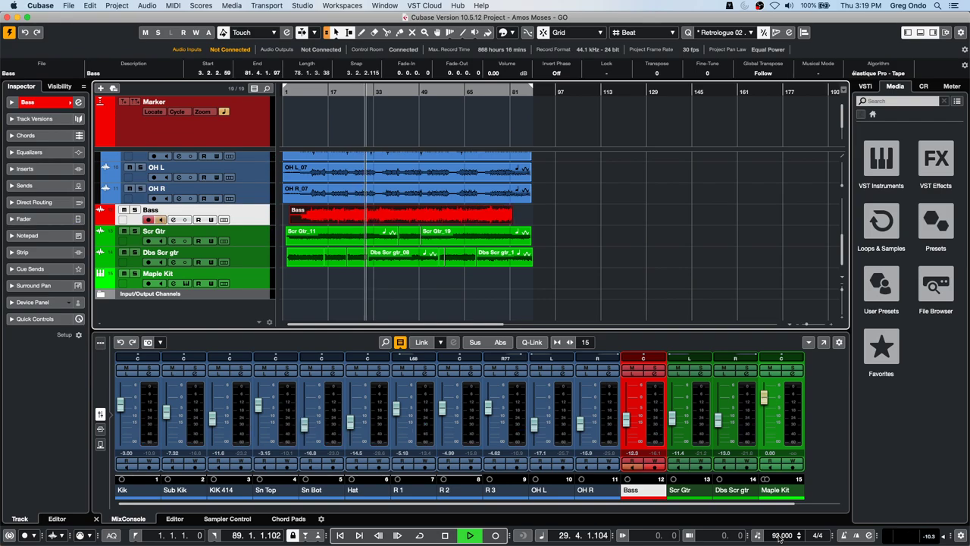
pyautogui.press('space')
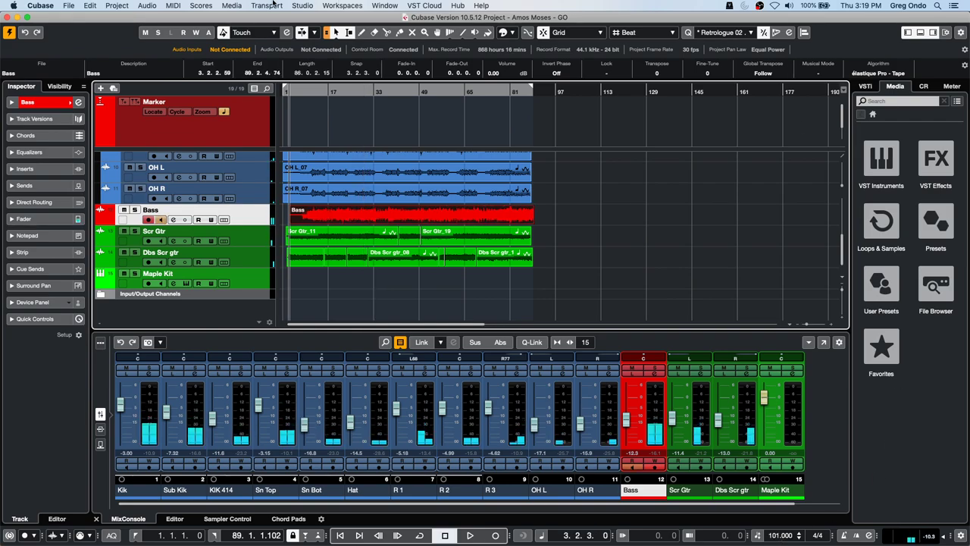
# - Open the Pool, move and enlarge its window, and widen the Algorithm column until the full algorithm names fit
pyautogui.click(199, 4)
pyautogui.moveTo(232, 6)
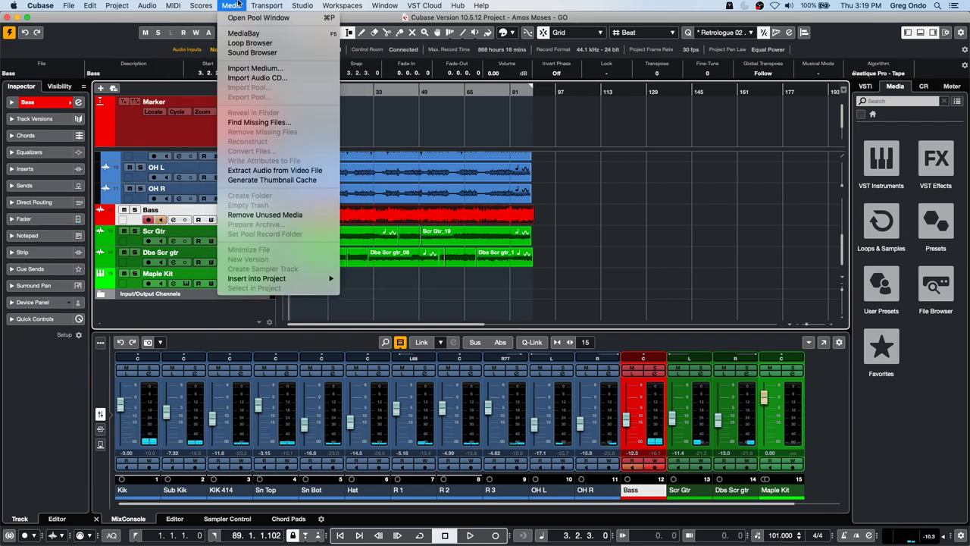
pyautogui.click(250, 18)
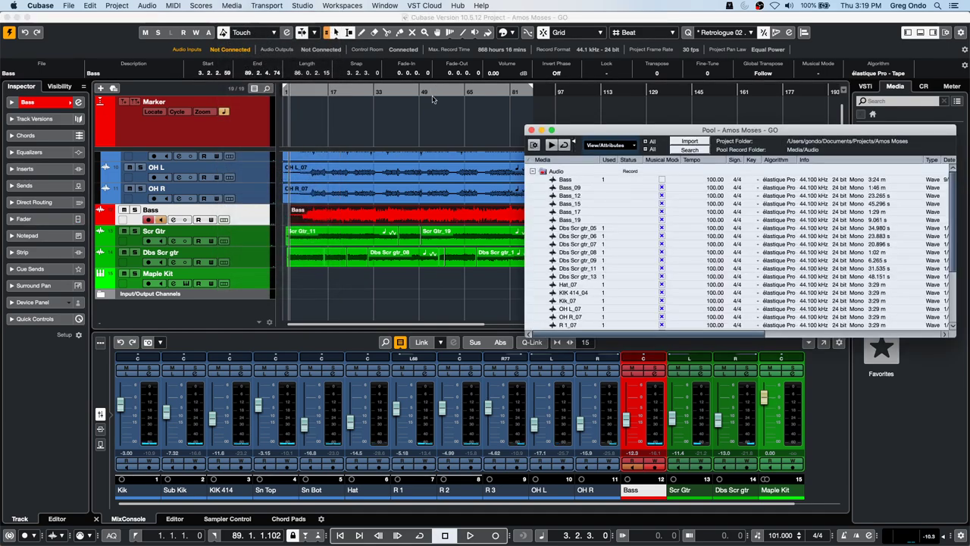
pyautogui.moveTo(684, 136); pyautogui.dragTo(353, 115)
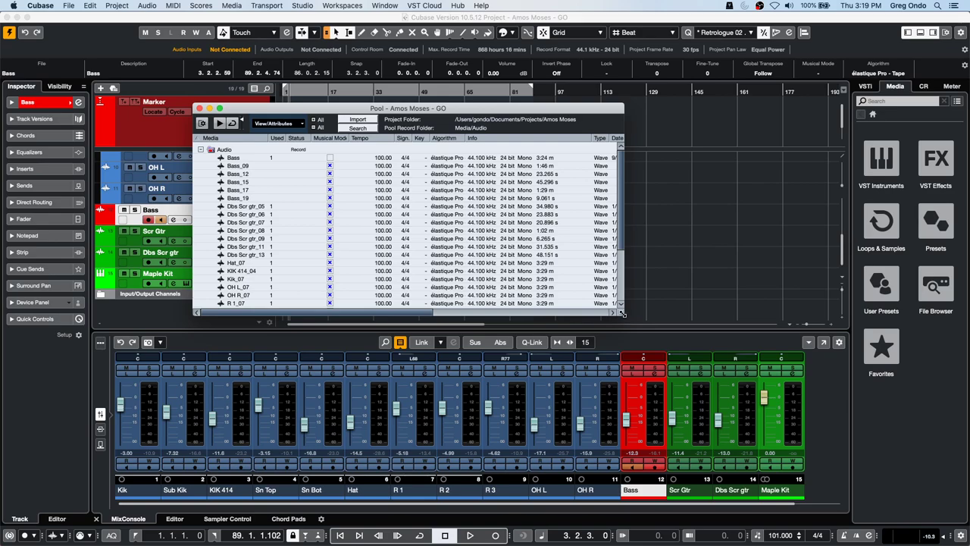
pyautogui.moveTo(620, 312); pyautogui.dragTo(871, 345)
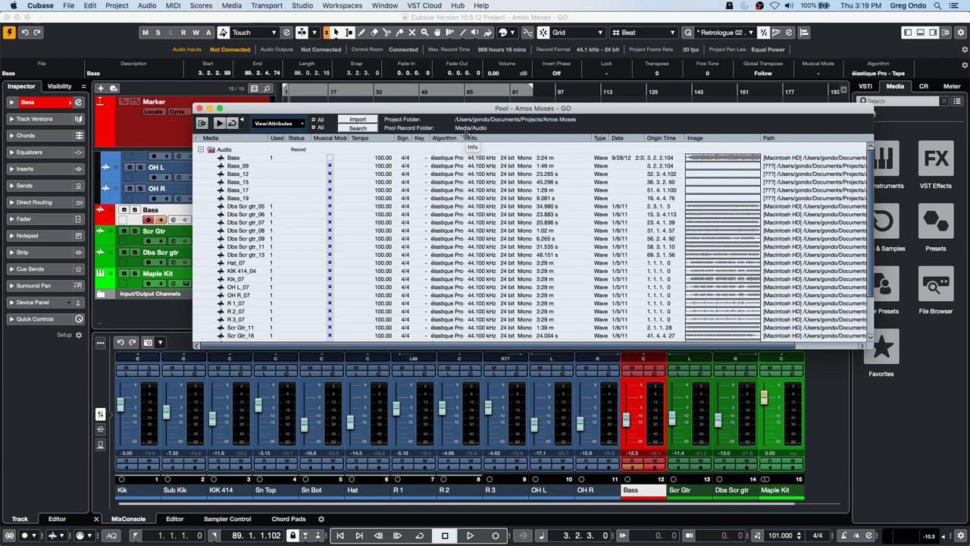
pyautogui.moveTo(466, 138); pyautogui.dragTo(541, 137)
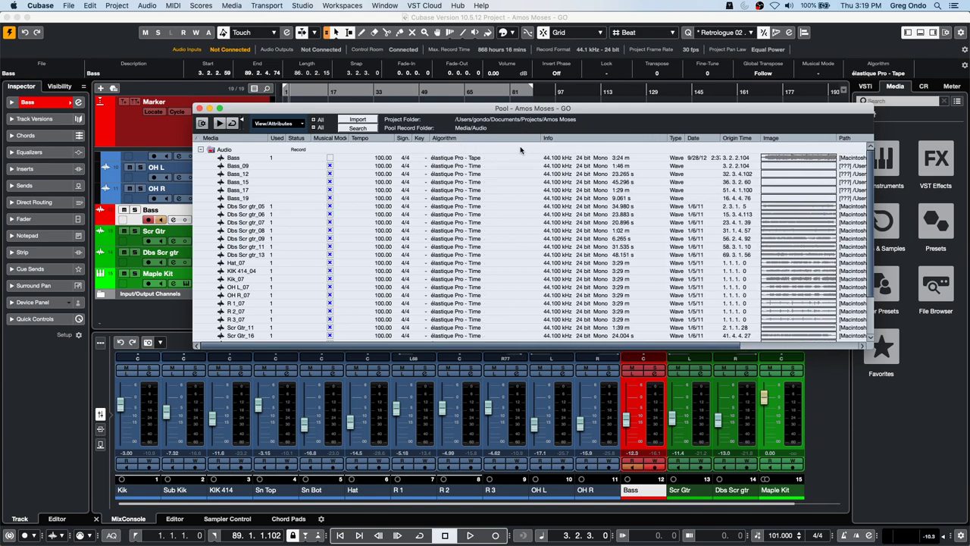
# - Set the Bass clip's algorithm to élastique Pro - Time in the Pool and close the Pool window
pyautogui.click(473, 158)
pyautogui.moveTo(472, 165)
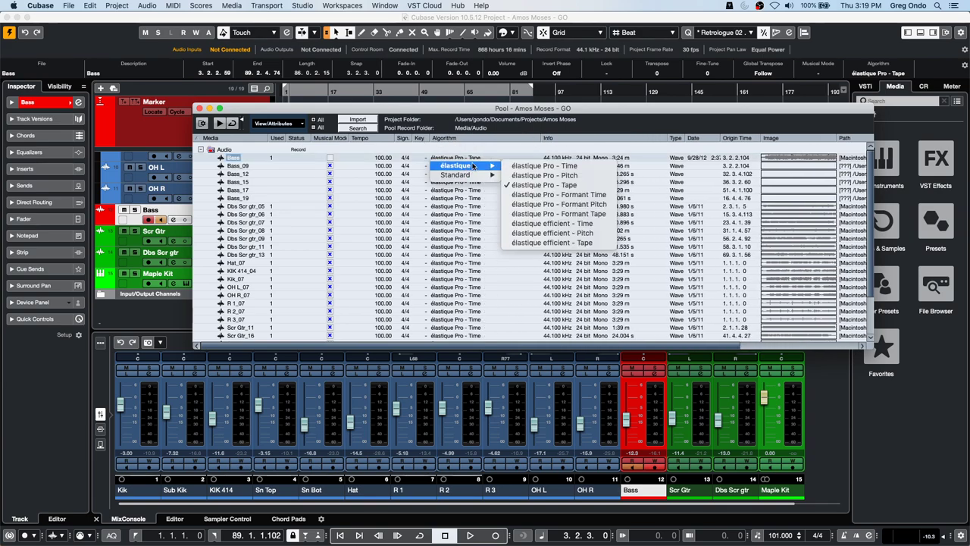
pyautogui.click(534, 166)
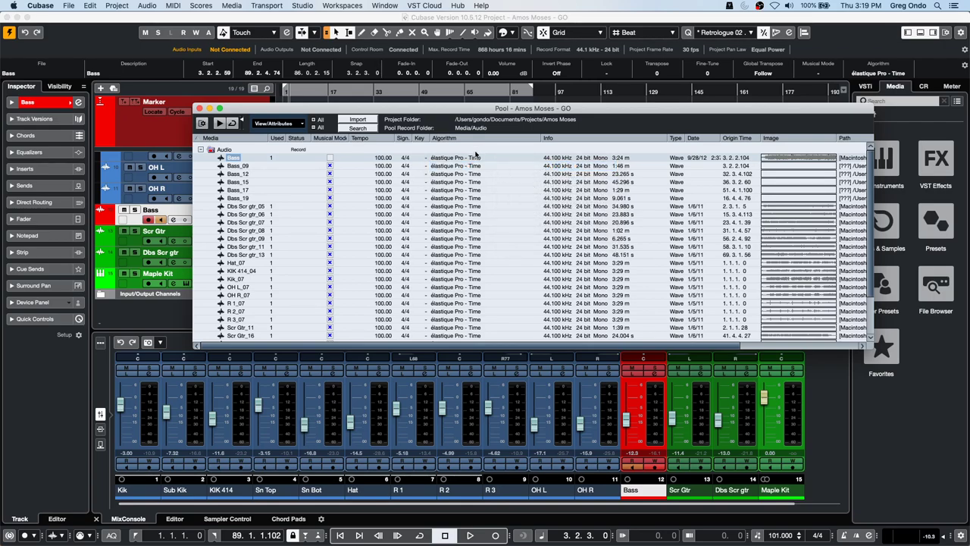
pyautogui.click(200, 108)
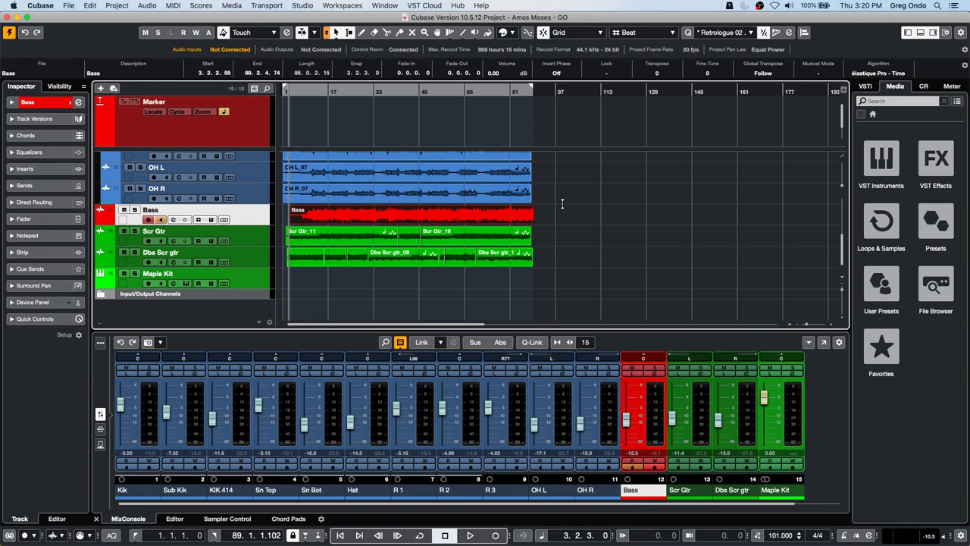
# - Create a new empty project and save it in the June 30 2020 folder
pyautogui.scroll(5, 562, 201)
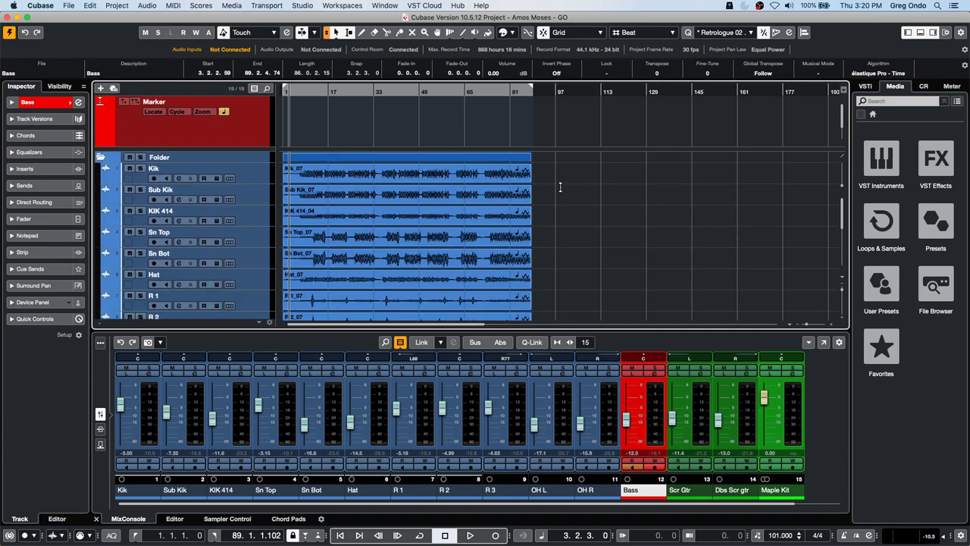
pyautogui.click(61, 4)
pyautogui.click(76, 18)
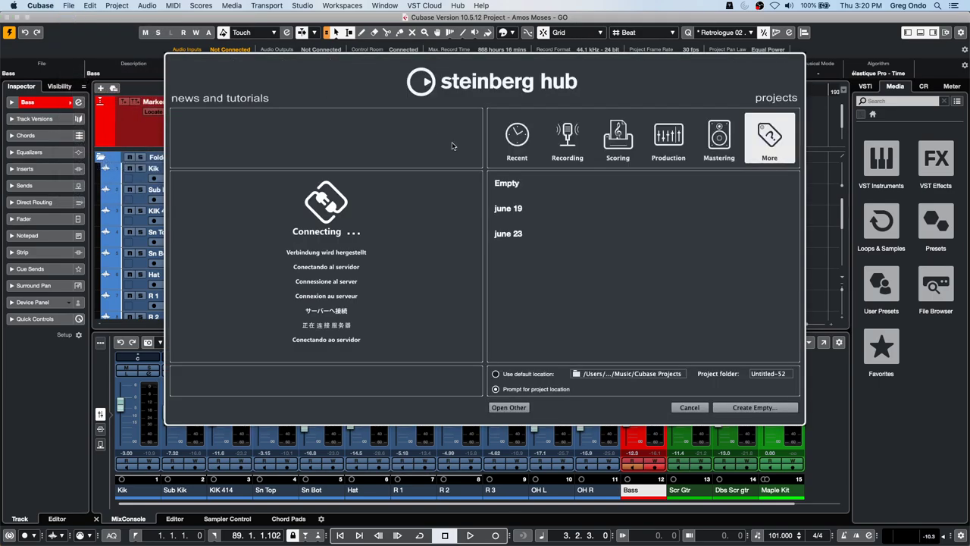
pyautogui.click(758, 407)
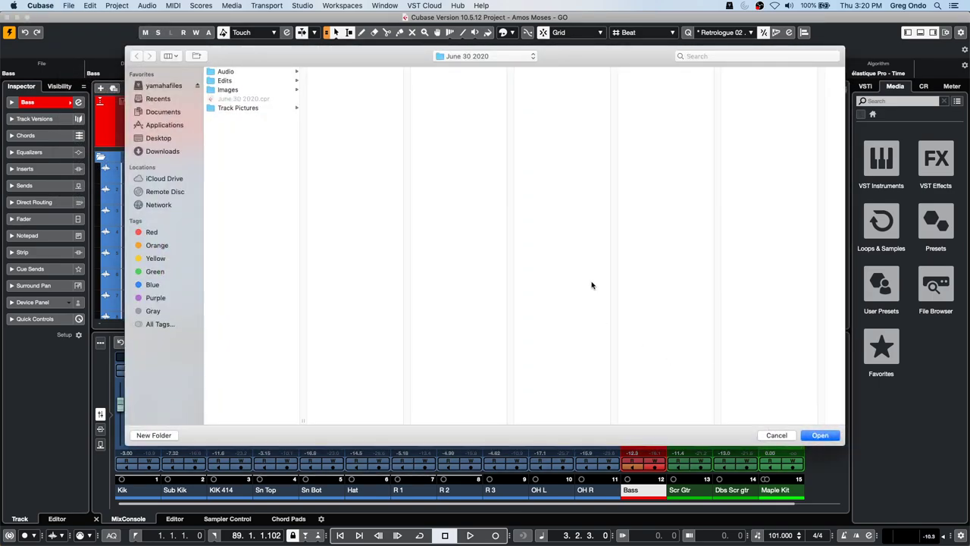
pyautogui.press('Return')
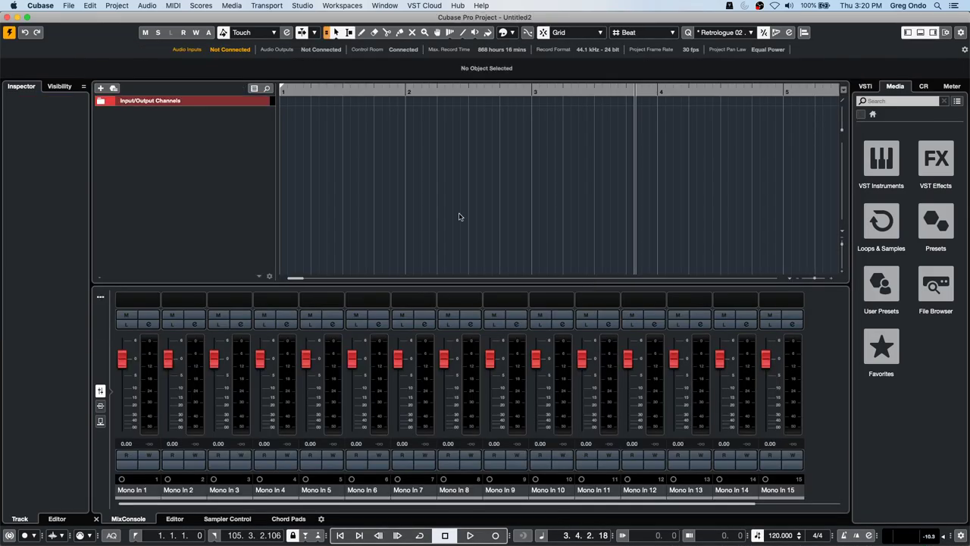
# - Add one instrument track using Groove Agent SE with its audio output set to Stereo Out
pyautogui.rightClick(190, 131)
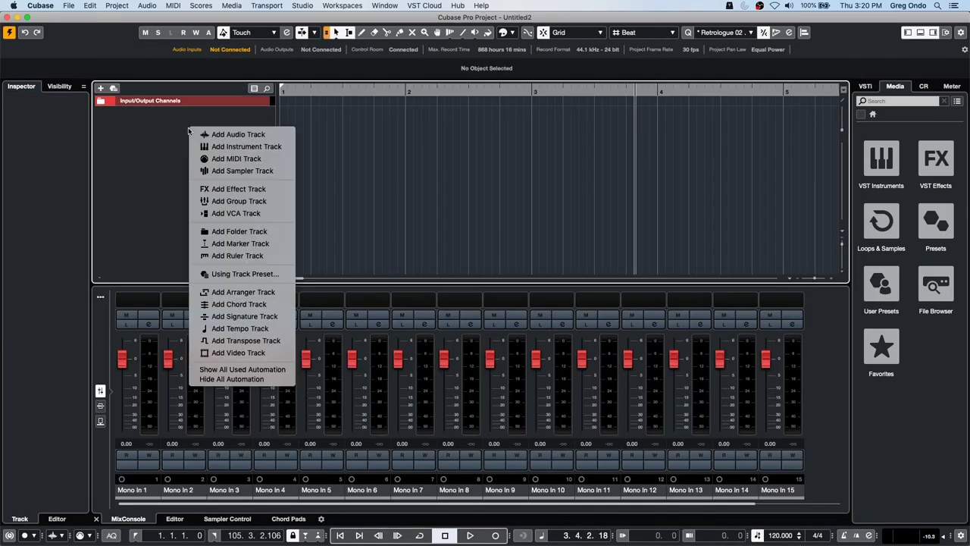
pyautogui.click(276, 146)
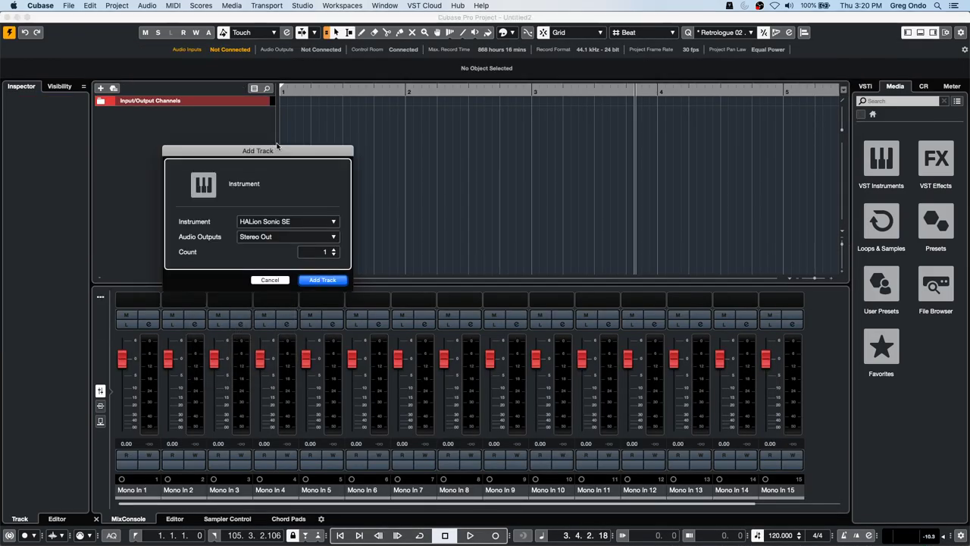
pyautogui.click(312, 222)
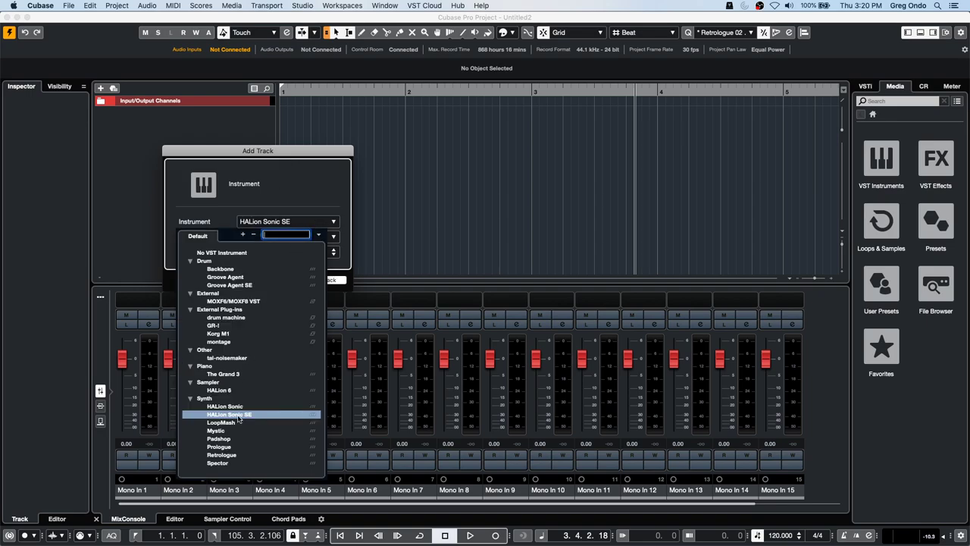
pyautogui.click(250, 286)
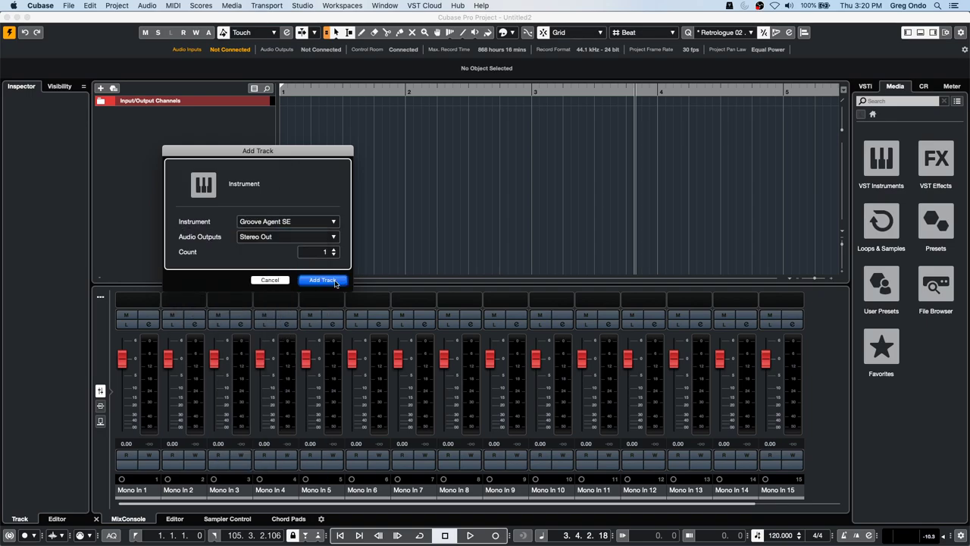
pyautogui.click(321, 279)
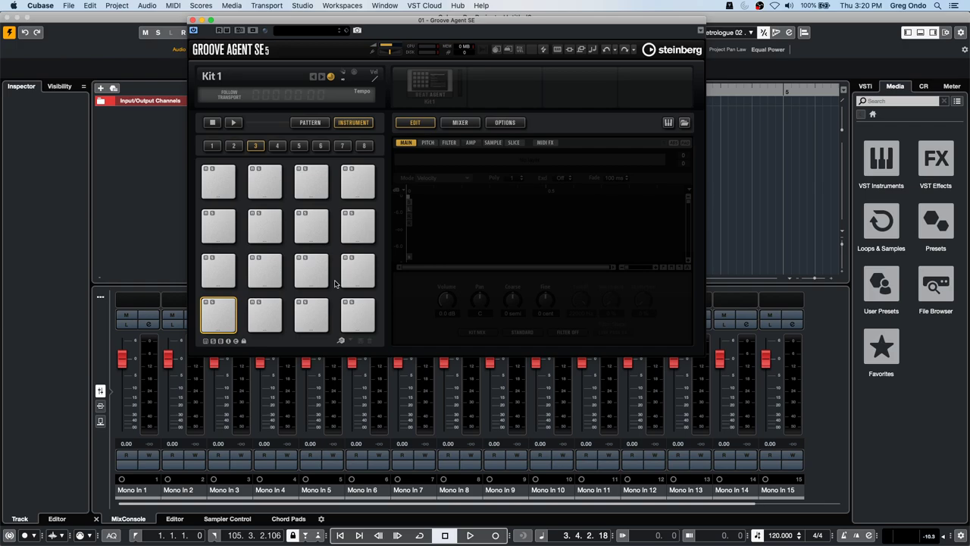
# - Search the Groove Agent kits for "for" and load the Forget The Past kit with its patterns
pyautogui.rightClick(424, 81)
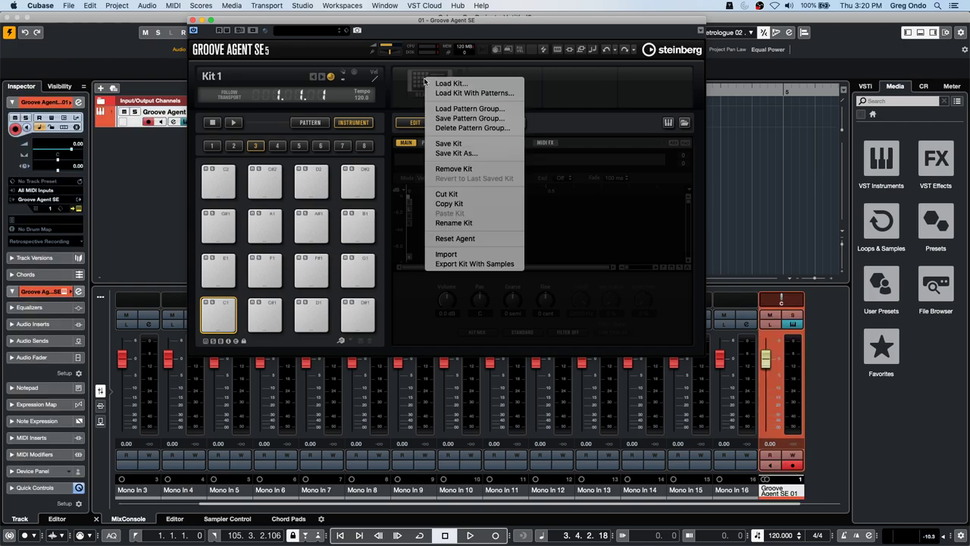
pyautogui.click(475, 94)
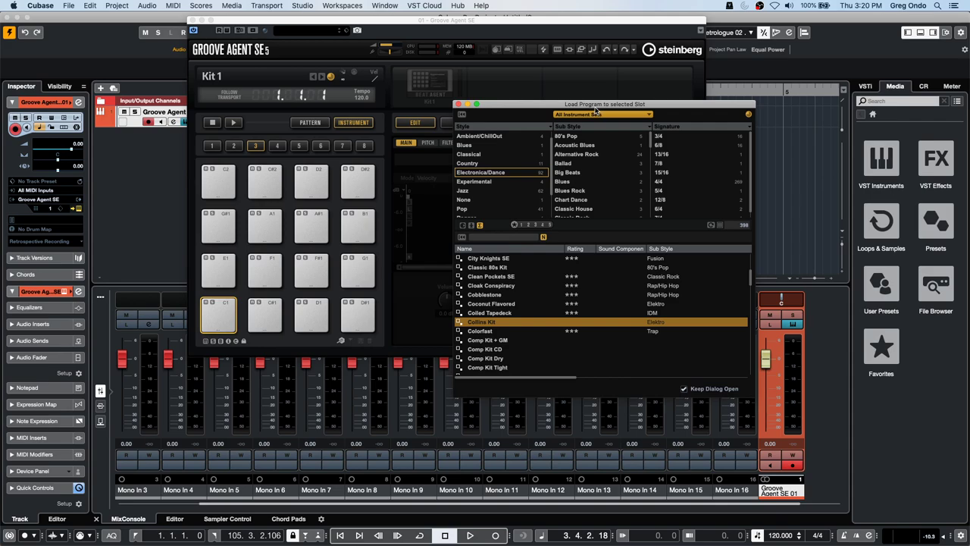
pyautogui.click(488, 238)
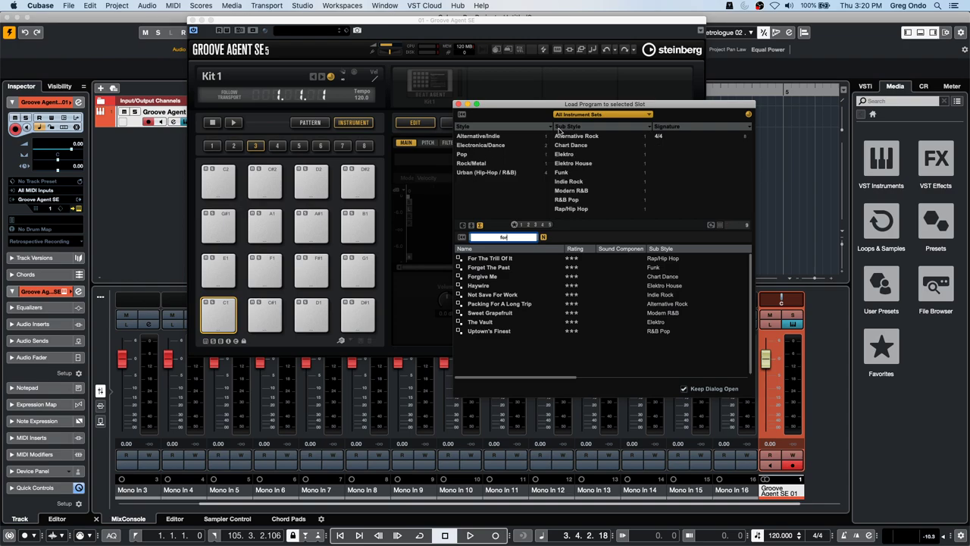
pyautogui.doubleClick(509, 269)
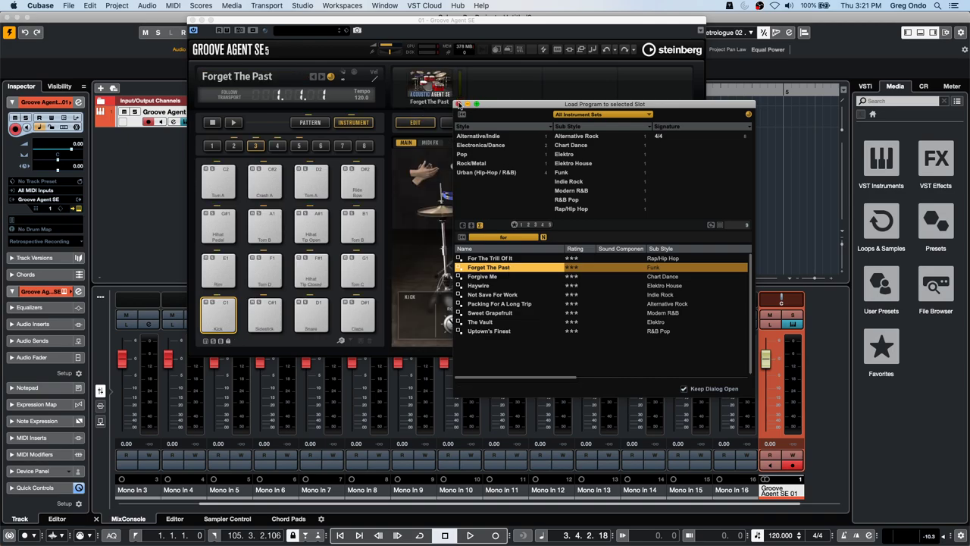
pyautogui.click(458, 103)
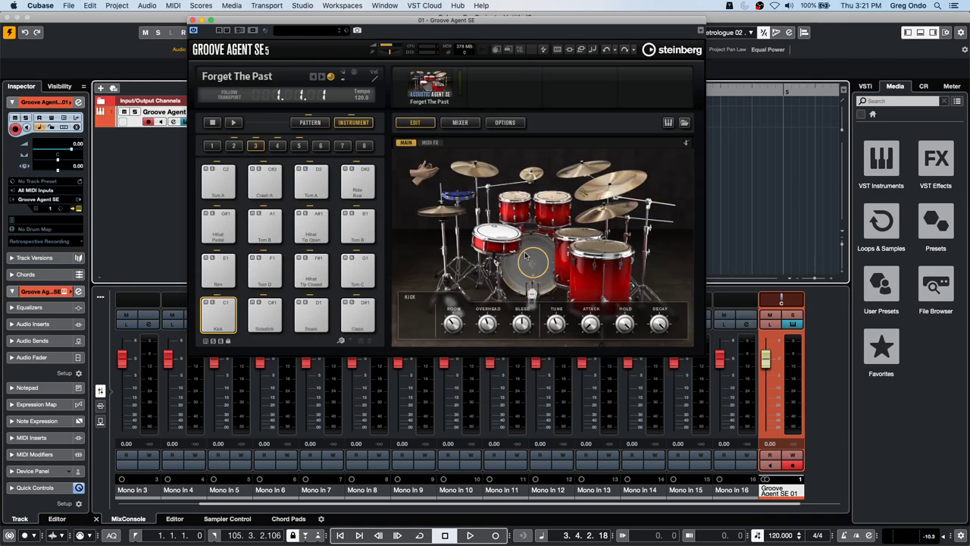
# - Display the pattern pads, select the Main 1 pattern and start playback of the project and the drum pattern
pyautogui.click(309, 122)
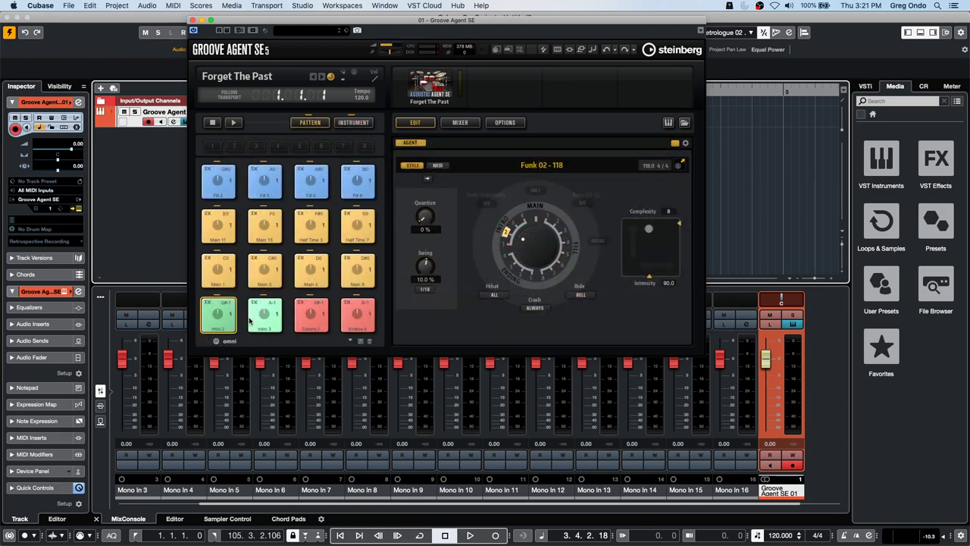
pyautogui.click(217, 274)
pyautogui.press('space')
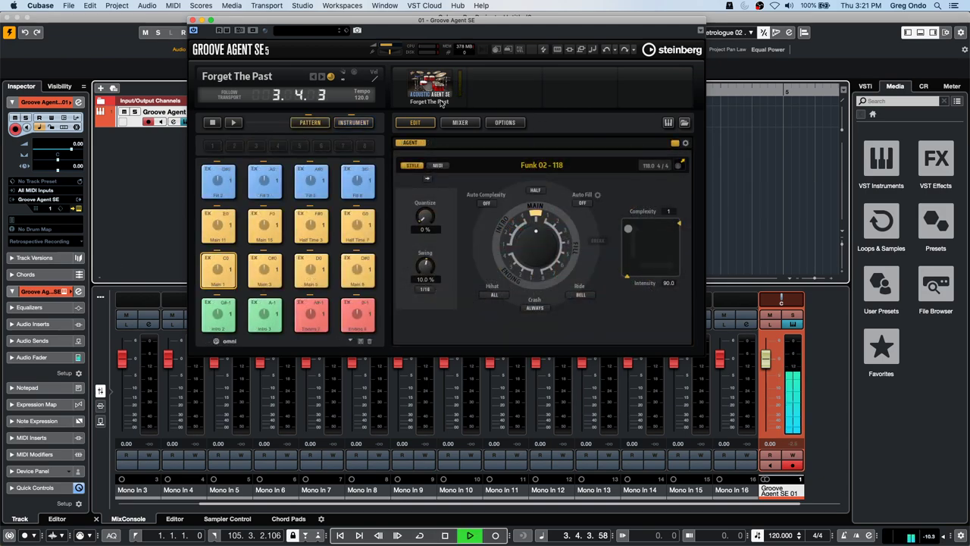
pyautogui.click(235, 122)
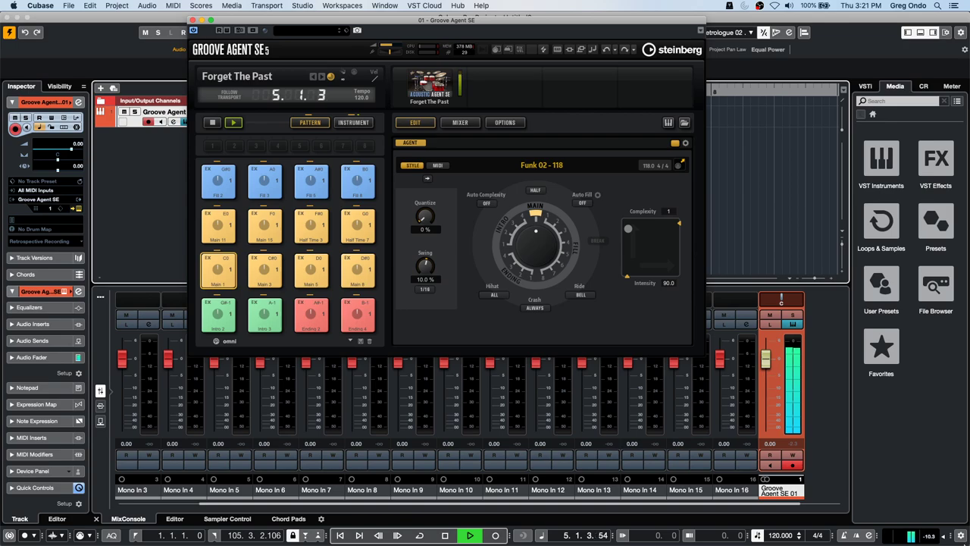
# - Set the project tempo to 108 BPM
pyautogui.click(778, 538)
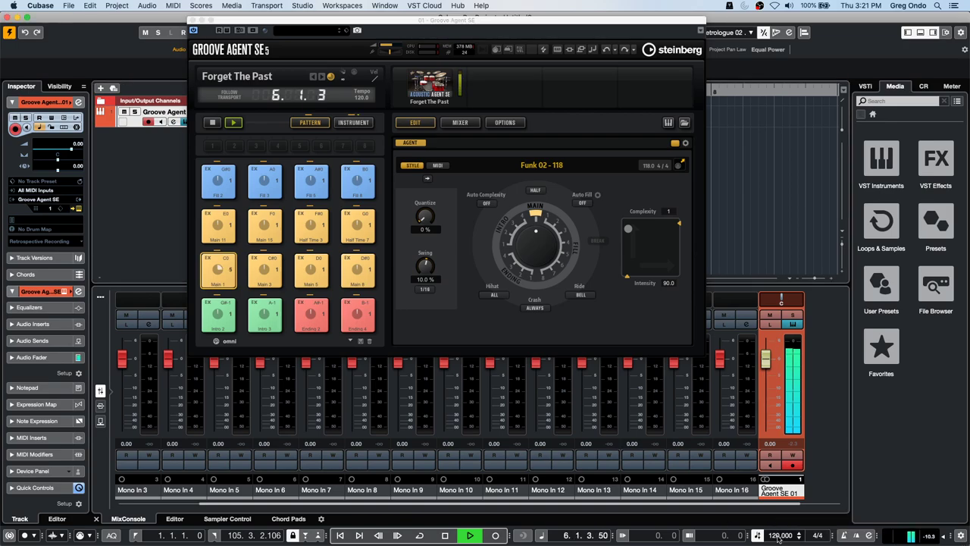
pyautogui.click(777, 537)
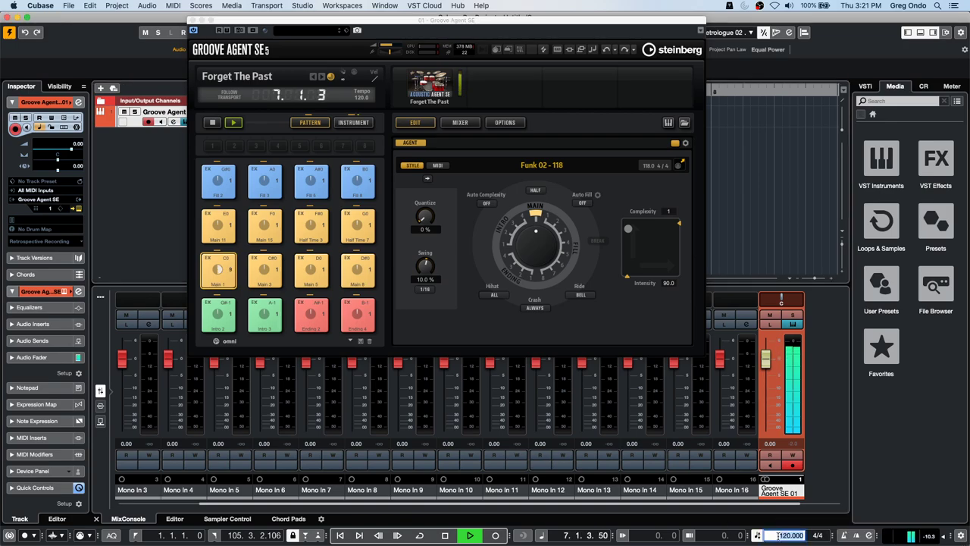
pyautogui.write('108')
pyautogui.press('Return')
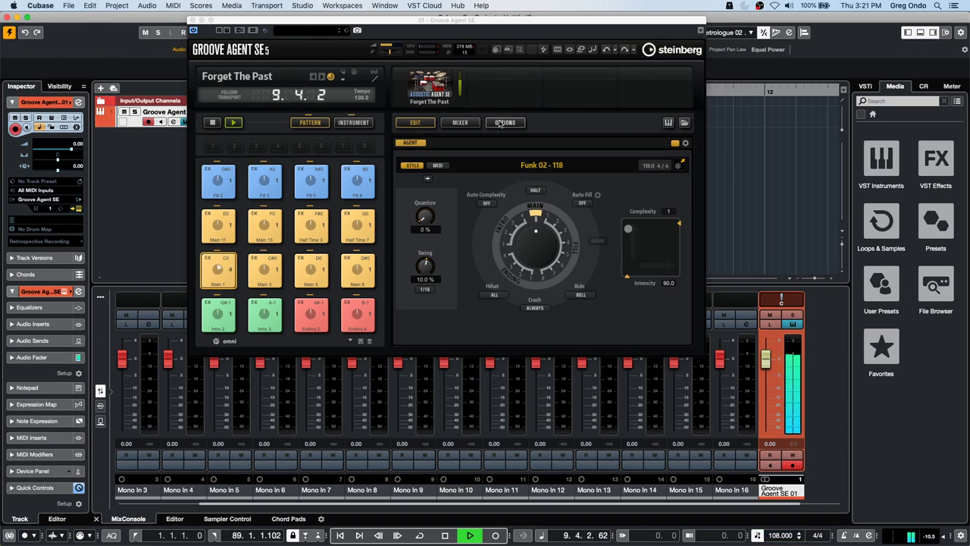
# - Show Groove Agent's internal mixer and hide the input channels in the MixConsole
pyautogui.click(460, 122)
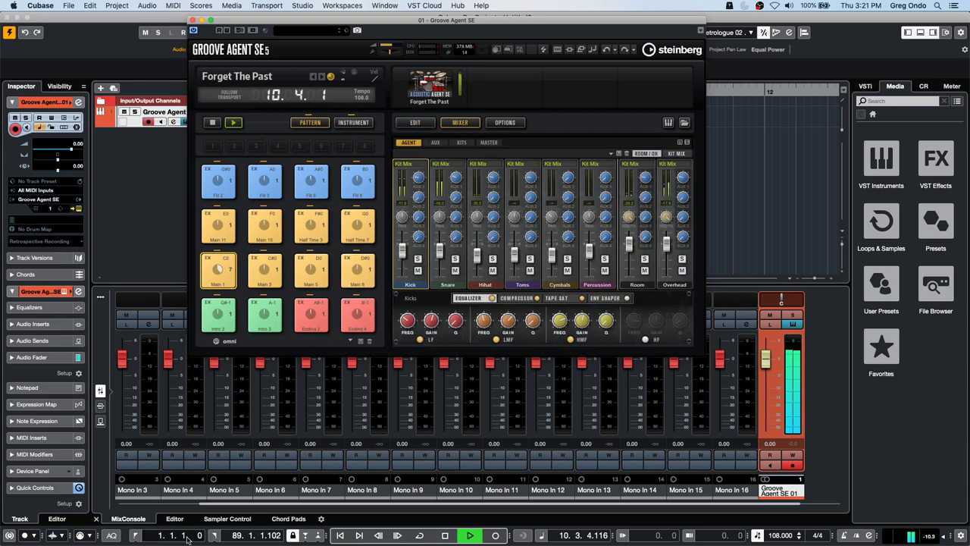
pyautogui.moveTo(296, 25); pyautogui.dragTo(703, 20)
pyautogui.click(105, 298)
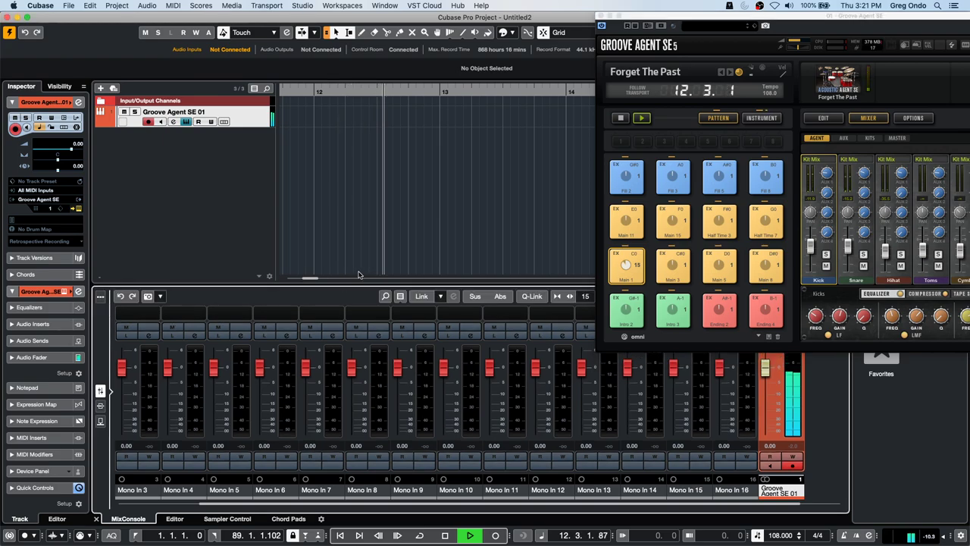
pyautogui.click(400, 296)
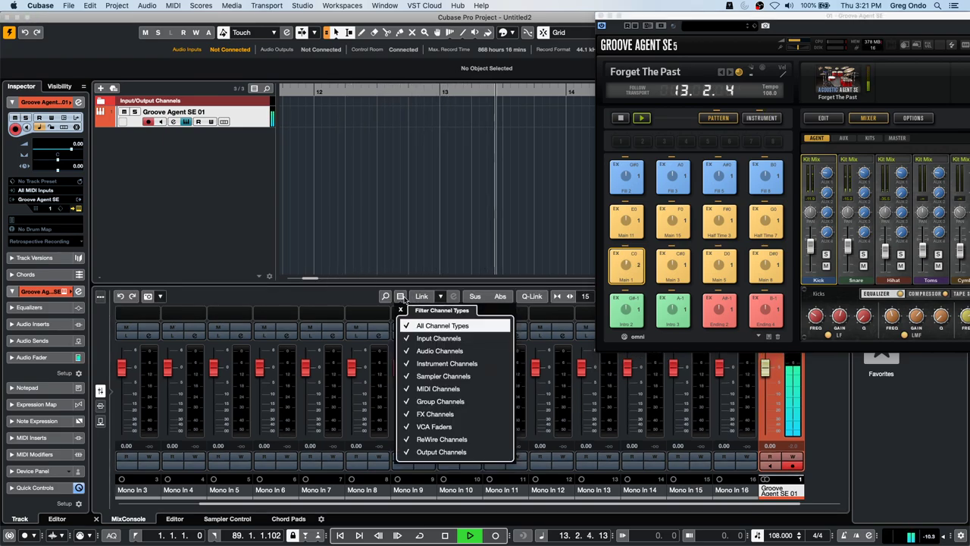
pyautogui.click(438, 338)
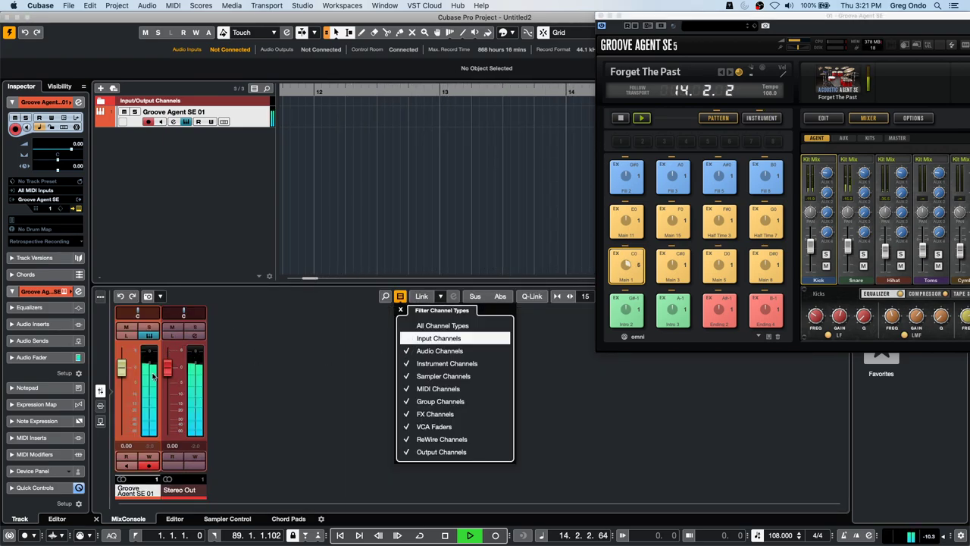
pyautogui.click(289, 315)
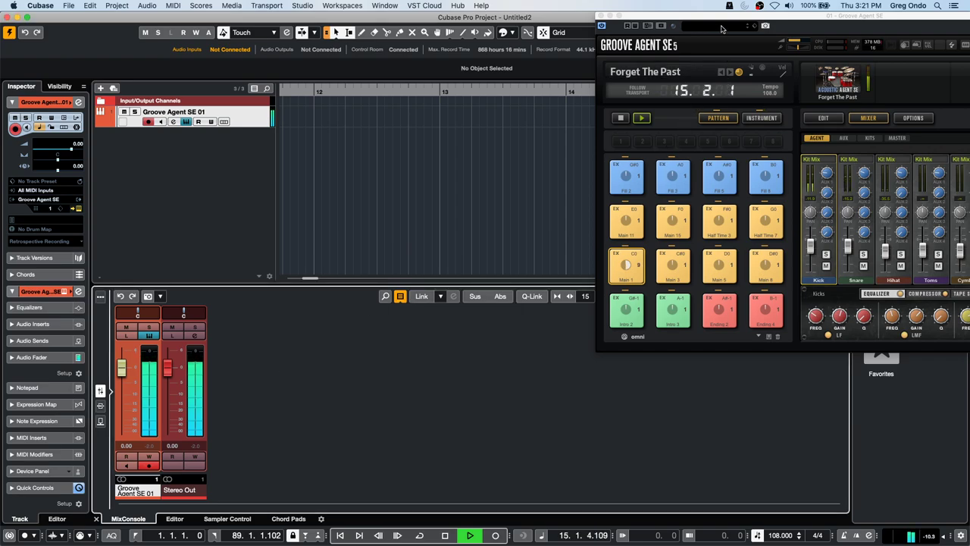
# - Reposition the Groove Agent window and lower the Groove Agent SE 01 channel fader to -0.58 dB
pyautogui.moveTo(724, 16); pyautogui.dragTo(545, 16)
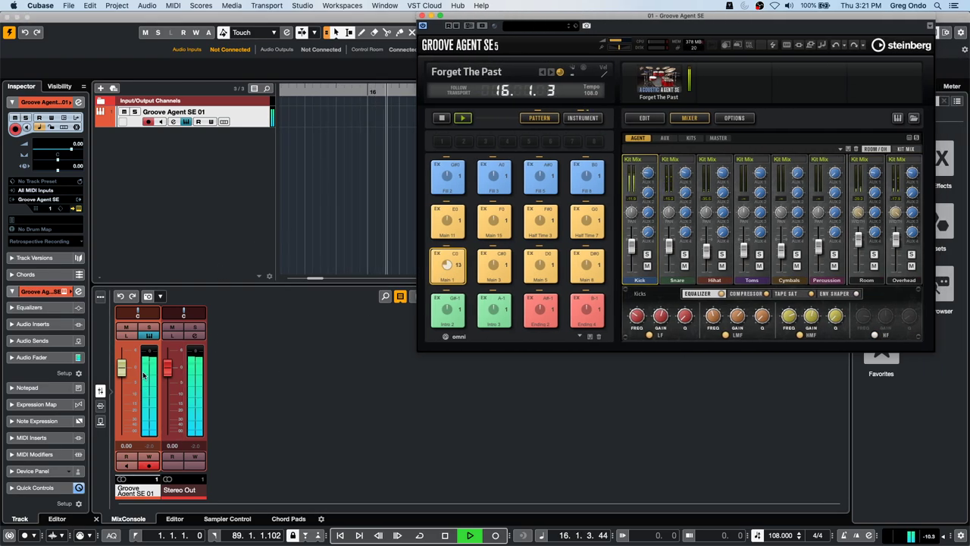
pyautogui.click(123, 424)
pyautogui.moveTo(124, 390)
pyautogui.mouseDown()
pyautogui.moveTo(129, 365)
pyautogui.moveTo(129, 374)
pyautogui.mouseUp()
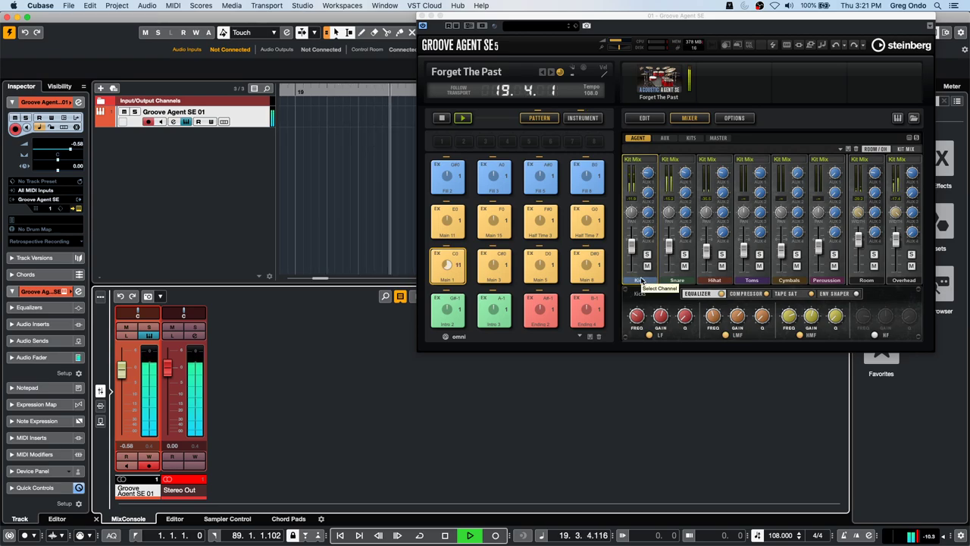
# - Route Groove Agent's Kick channel to Out 2, Snare to Out 3 and Hihat to Out 4
pyautogui.click(641, 161)
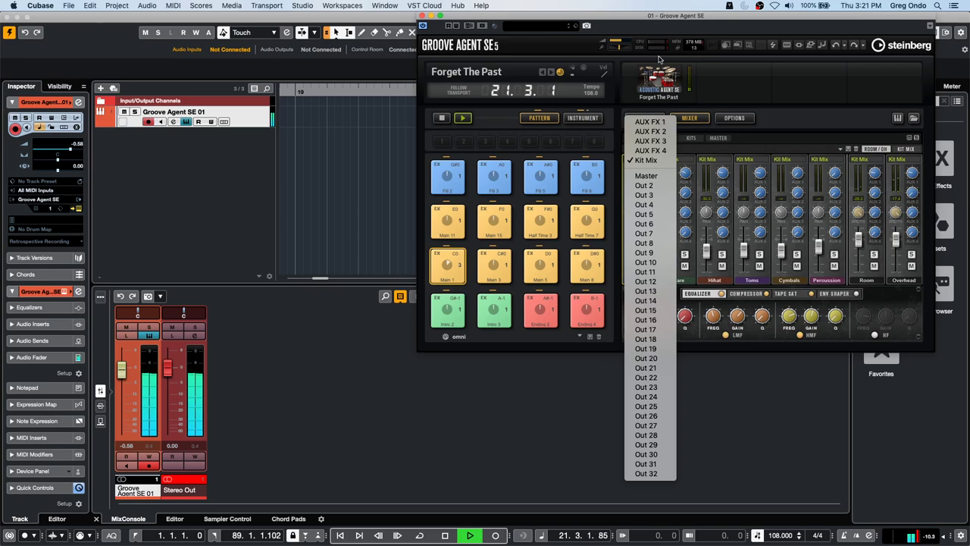
pyautogui.click(656, 186)
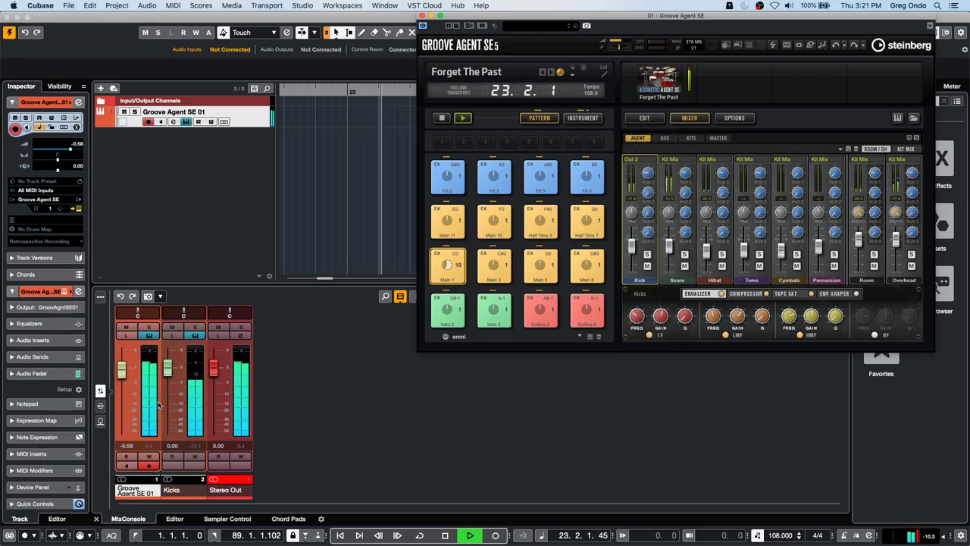
pyautogui.click(671, 160)
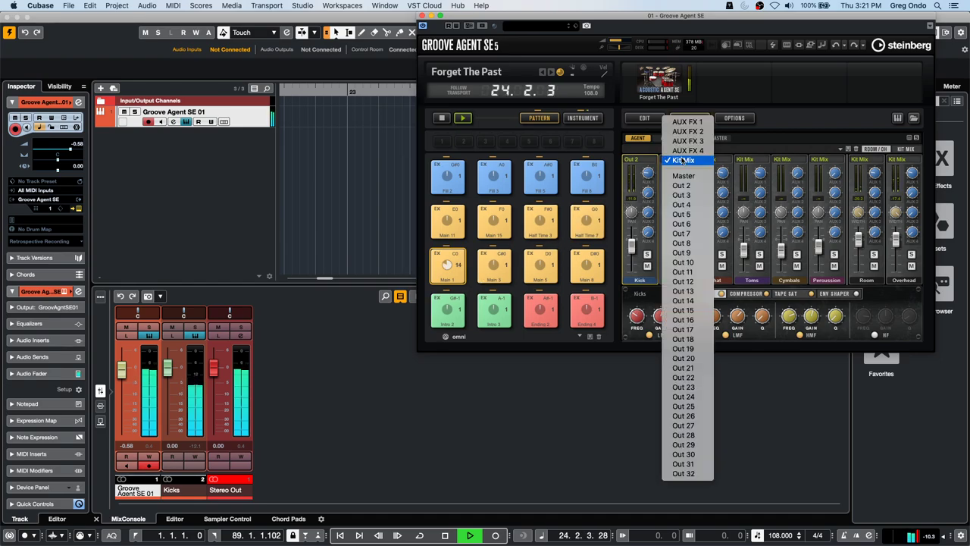
pyautogui.click(693, 196)
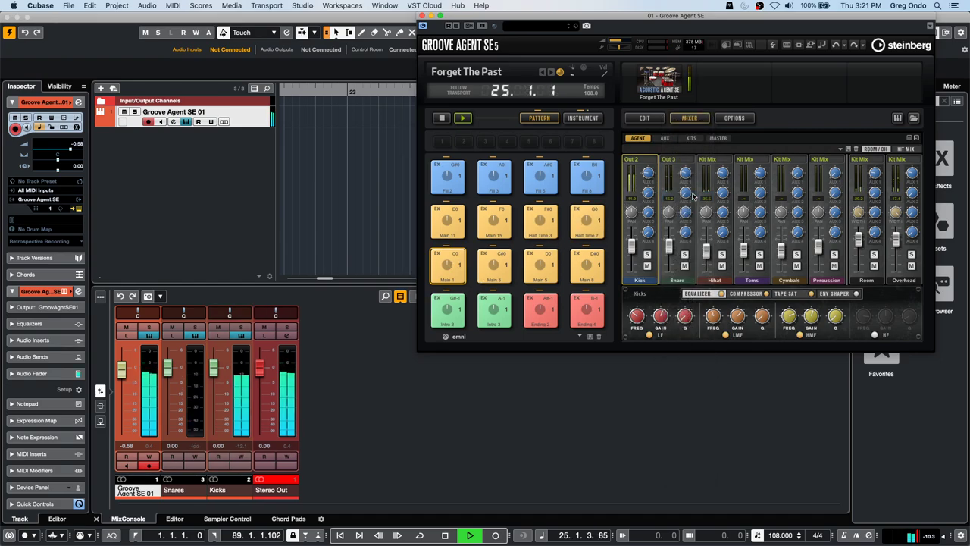
pyautogui.click(718, 160)
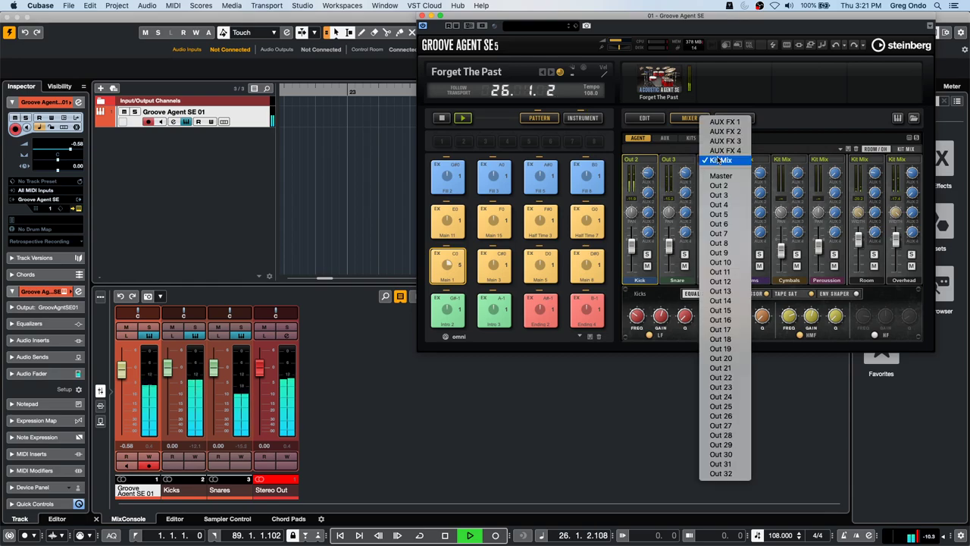
pyautogui.click(728, 205)
# - Route Groove Agent's Room channel to Out 5 and its Overhead channel to Out 6
pyautogui.click(870, 160)
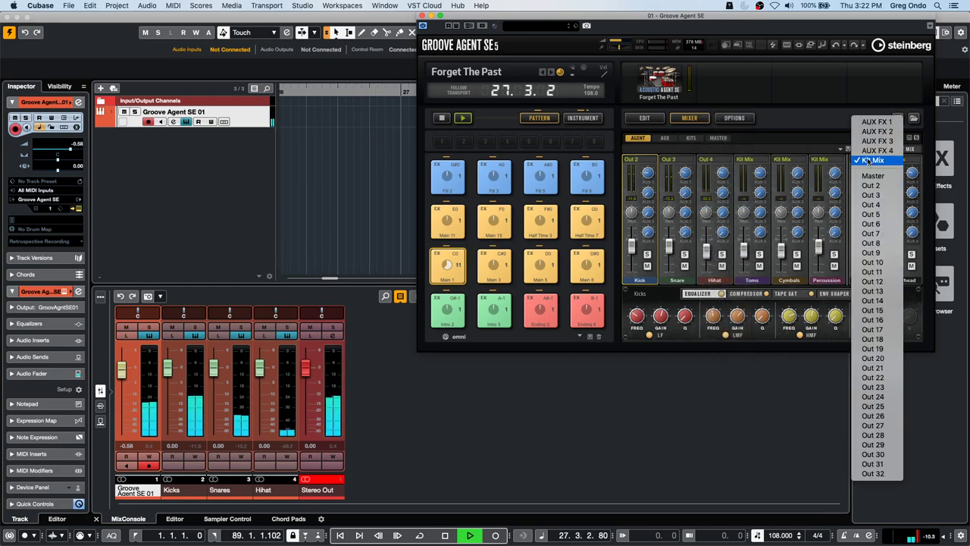
pyautogui.click(891, 215)
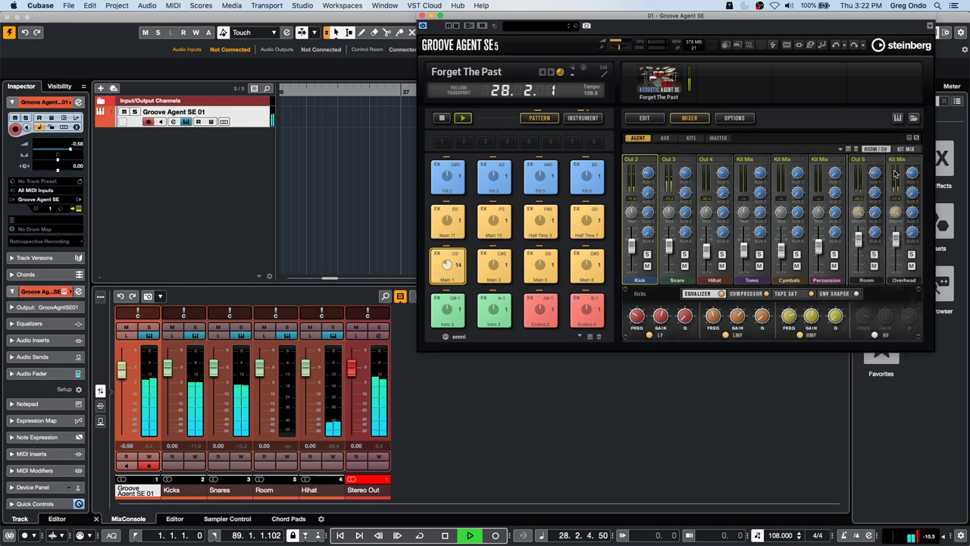
pyautogui.click(906, 161)
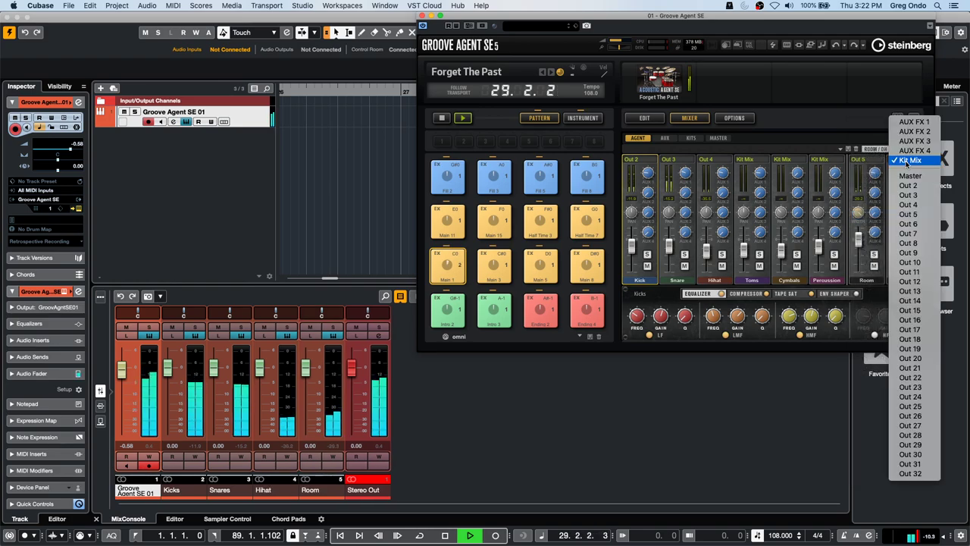
pyautogui.click(910, 224)
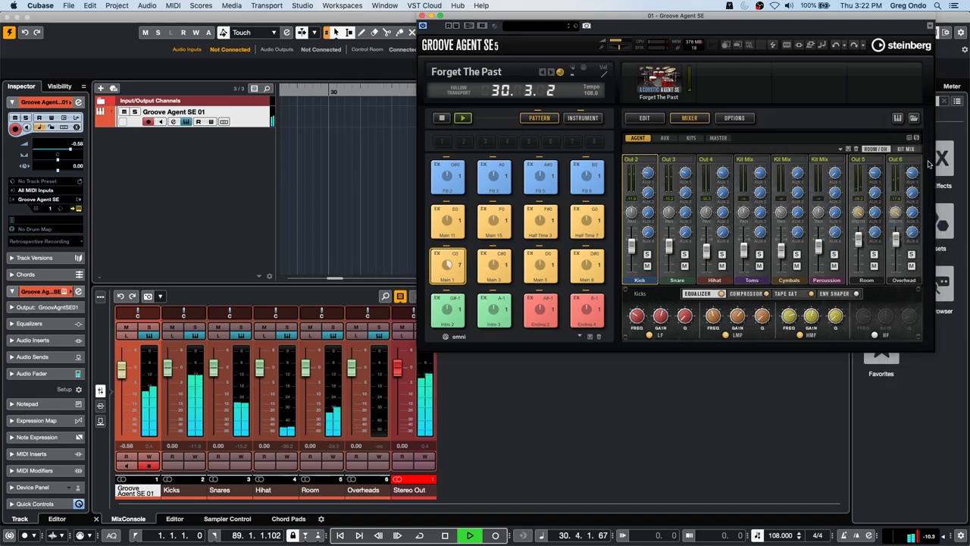
# - Swap the two ambience routings so Room feeds Out 6 and Overhead feeds Out 5
pyautogui.click(876, 160)
pyautogui.click(919, 176)
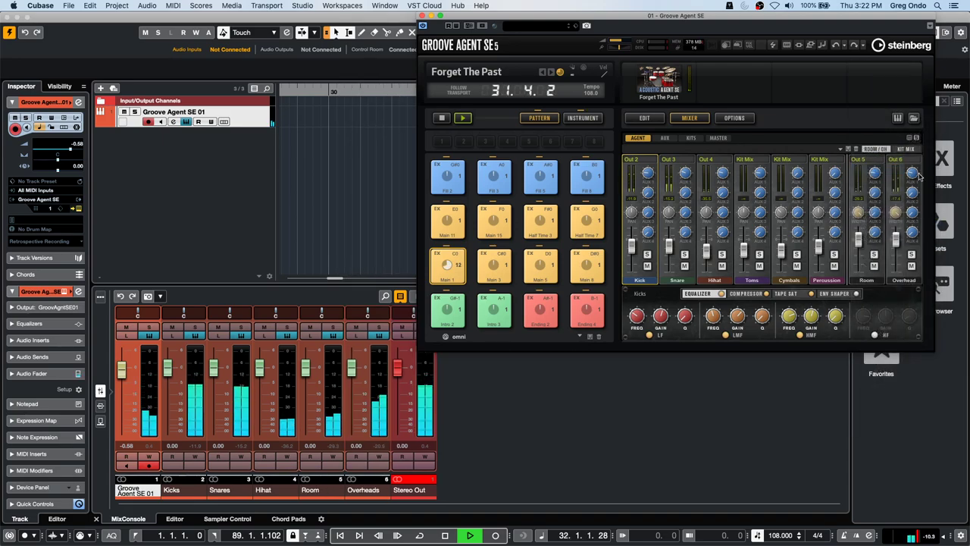
pyautogui.click(901, 161)
pyautogui.click(915, 148)
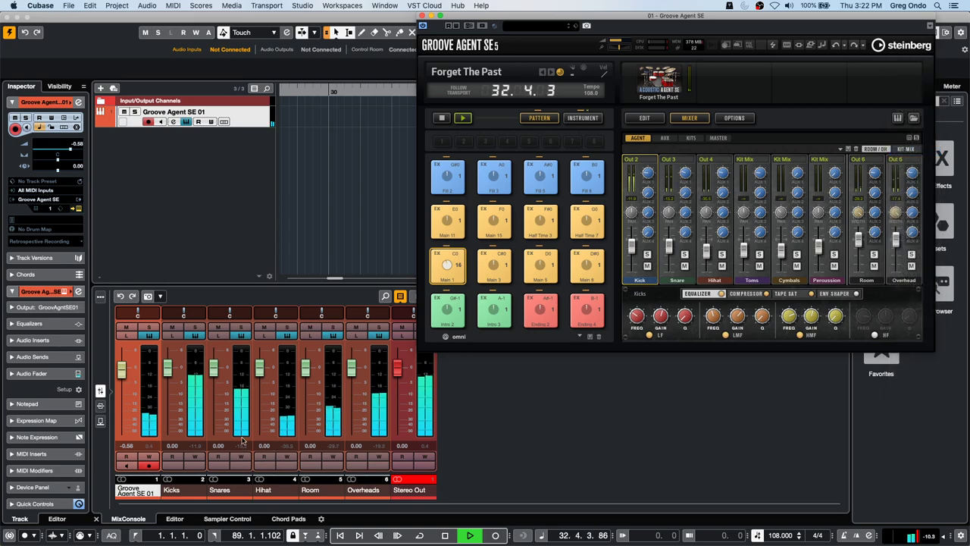
# - Raise the MixConsole faders to 4.31 for Kicks, 4.92 Snares, 6.02 Hihat, 5.76 Room and 6.02 Overheads, and boost Groove Agent's Kick and Snare faders
pyautogui.moveTo(161, 367); pyautogui.dragTo(351, 352)
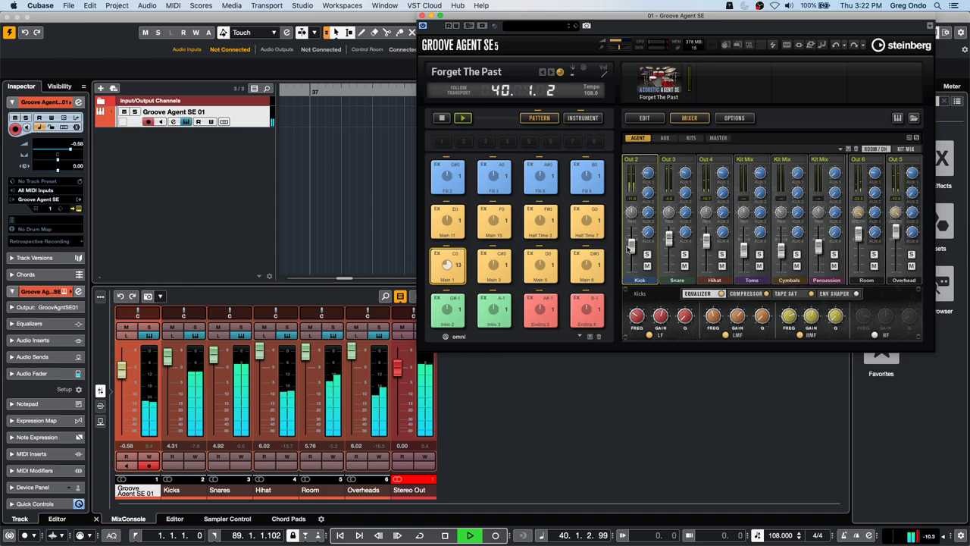
pyautogui.moveTo(628, 247); pyautogui.dragTo(632, 239)
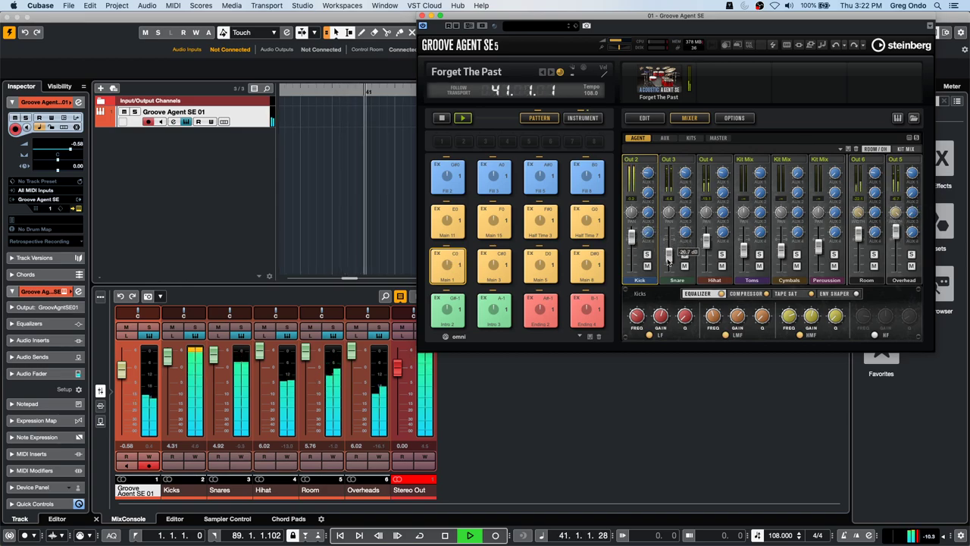
pyautogui.moveTo(670, 241); pyautogui.dragTo(670, 235)
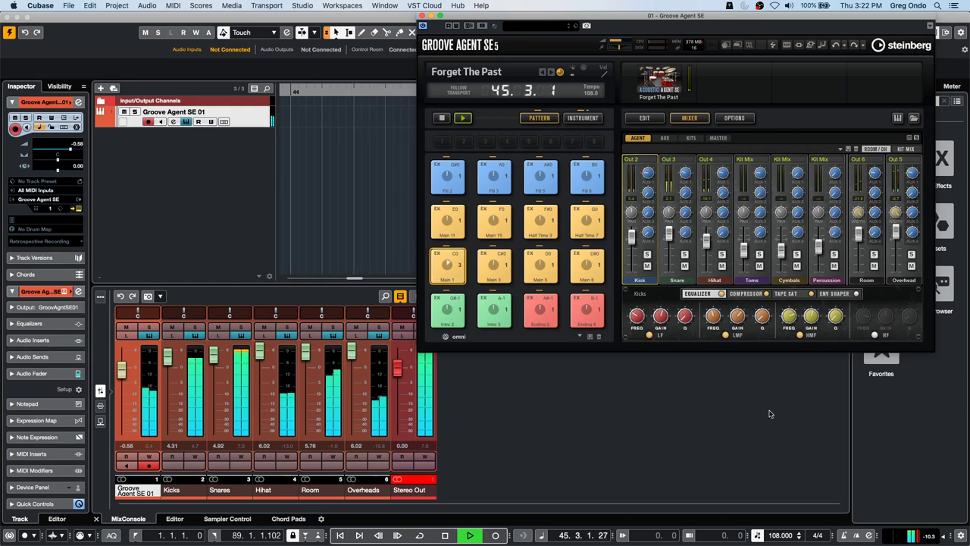
# - Stop the project playback and set the Groove Agent SE 01 track's MIDI input to 01. Groove Agent SE - MIDI Out
pyautogui.press('space')
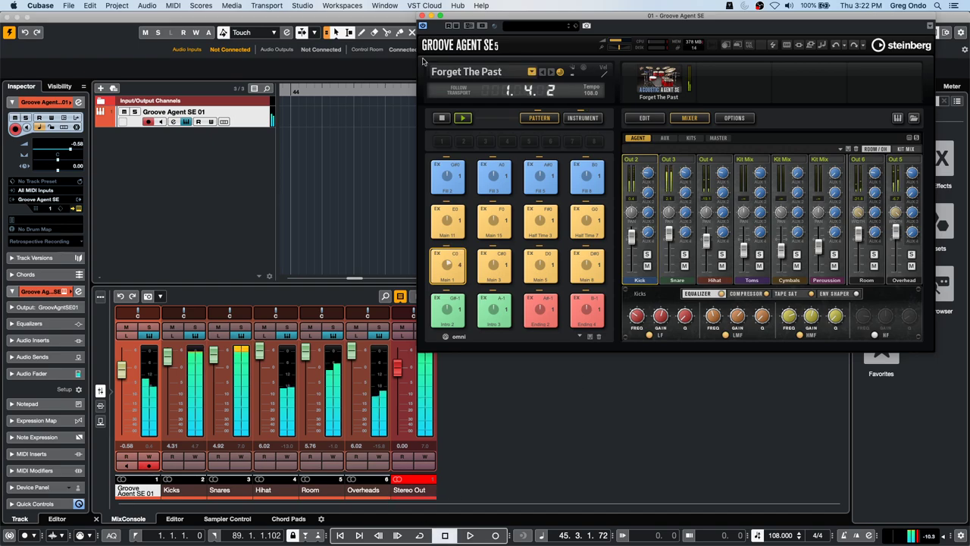
pyautogui.click(35, 191)
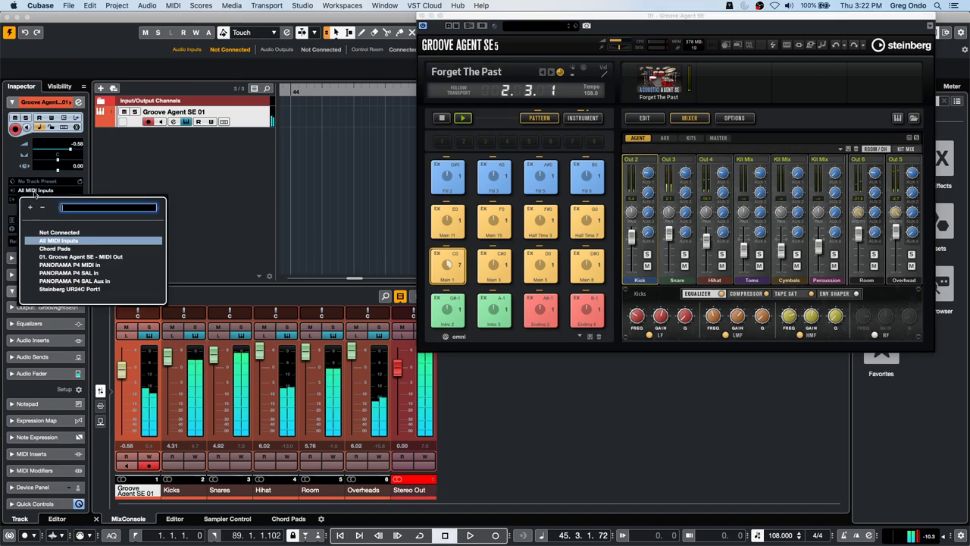
pyautogui.click(123, 259)
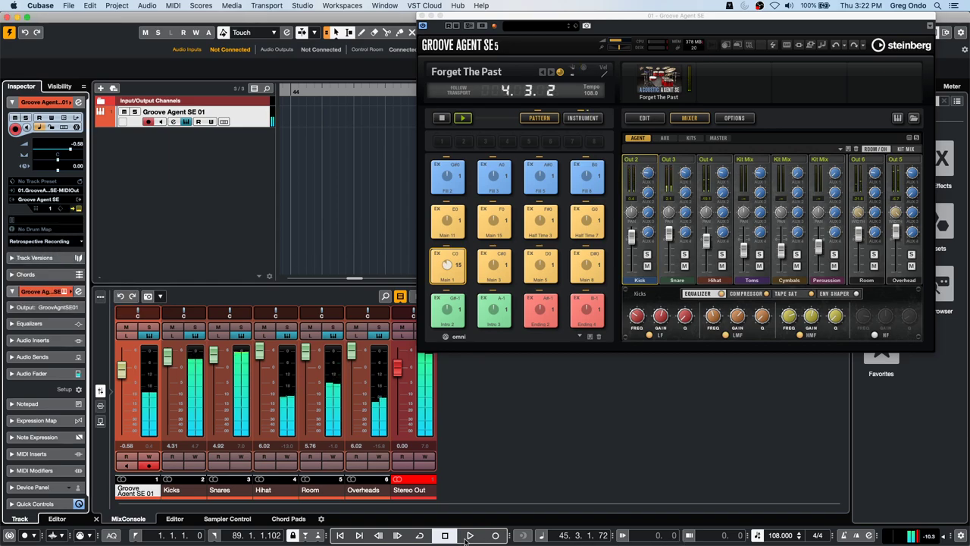
# - Record Groove Agent's pattern output on the Groove Agent SE 01 track from bar 45 to bar 51, and stop the pattern player
pyautogui.click(469, 535)
pyautogui.click(495, 535)
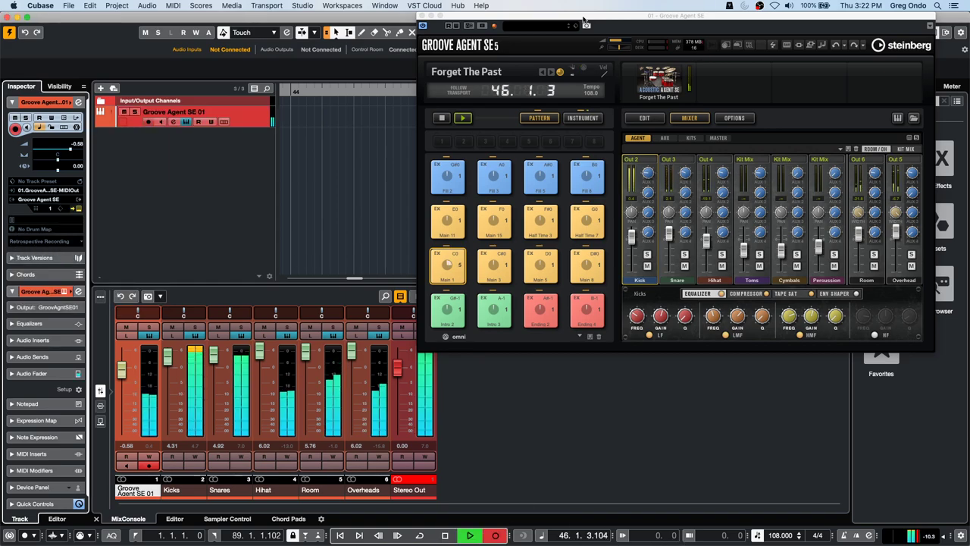
pyautogui.click(558, 15)
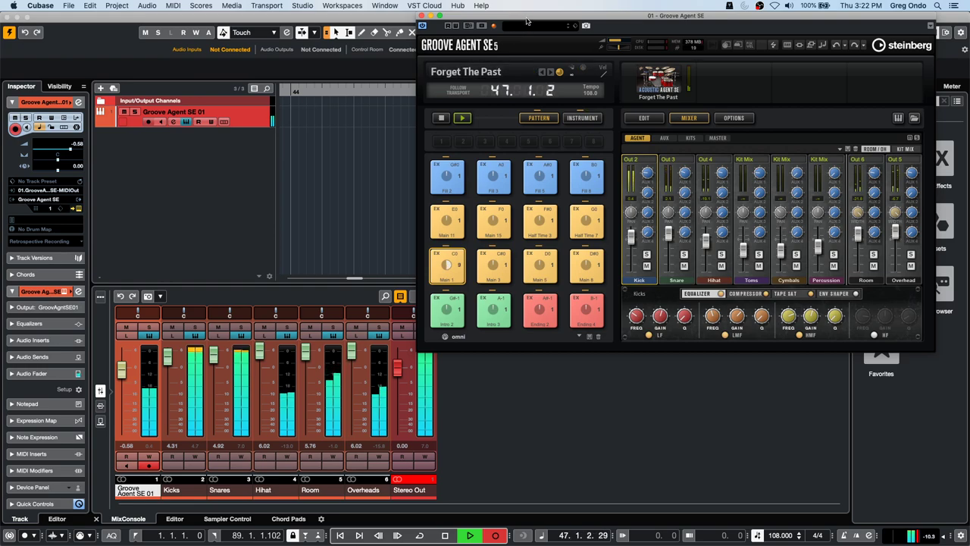
pyautogui.moveTo(528, 22); pyautogui.dragTo(294, 176)
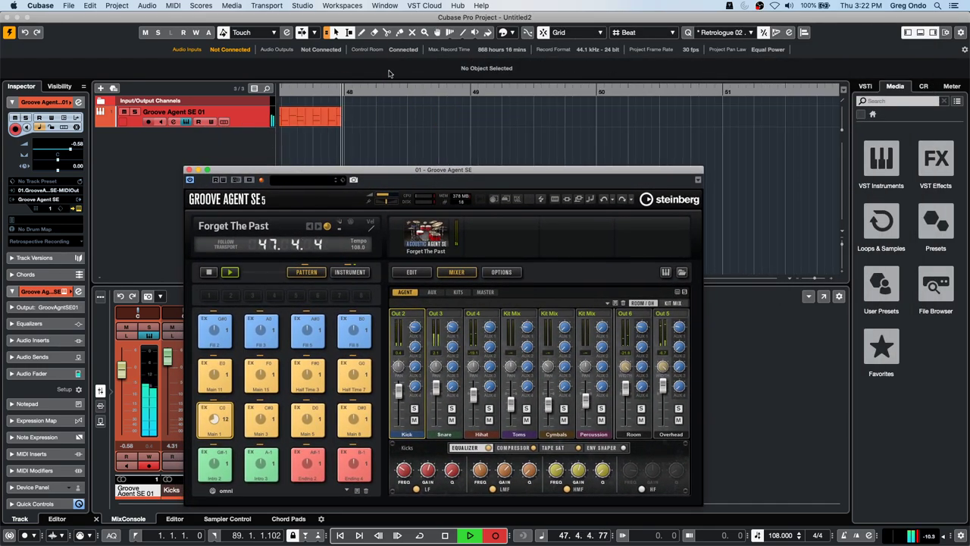
pyautogui.scroll(-5, 455, 105)
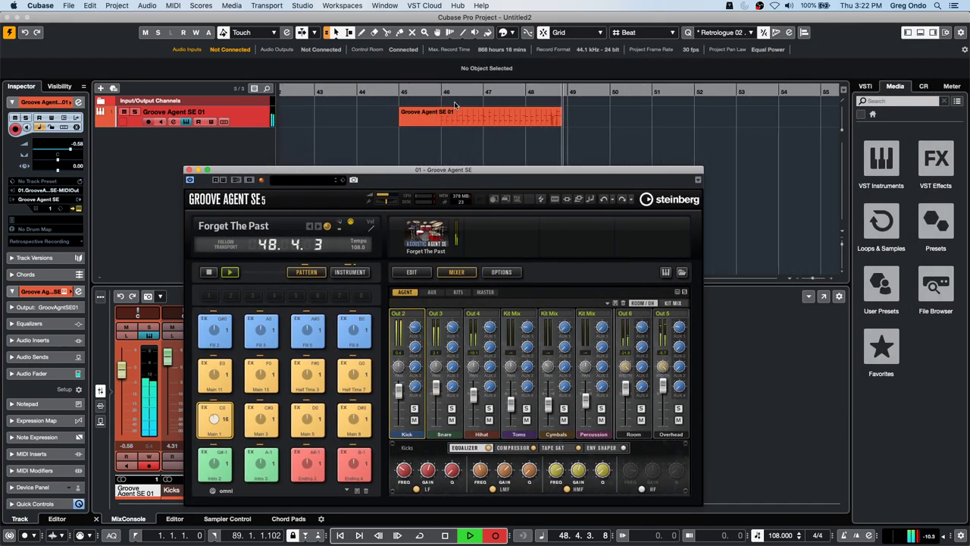
pyautogui.scroll(-4, 545, 114)
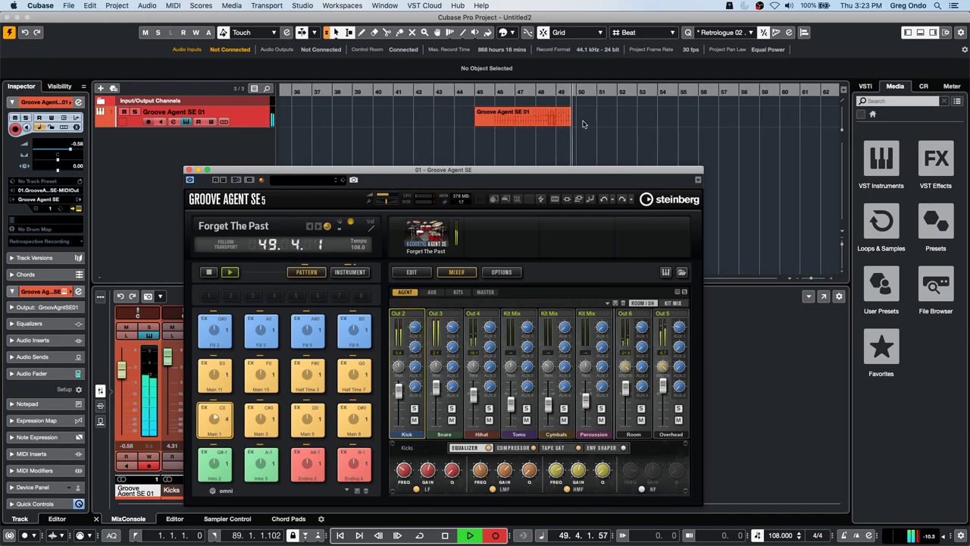
pyautogui.press('space')
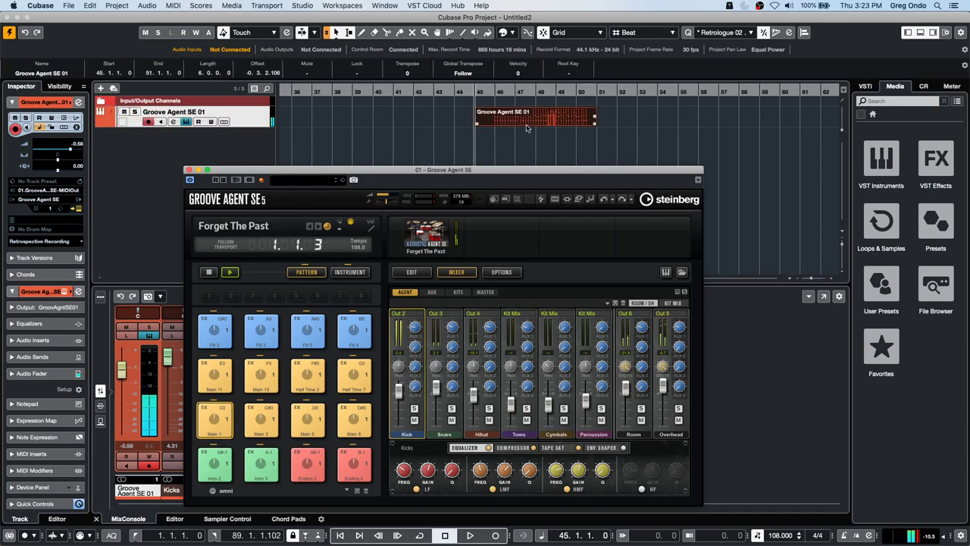
pyautogui.click(232, 268)
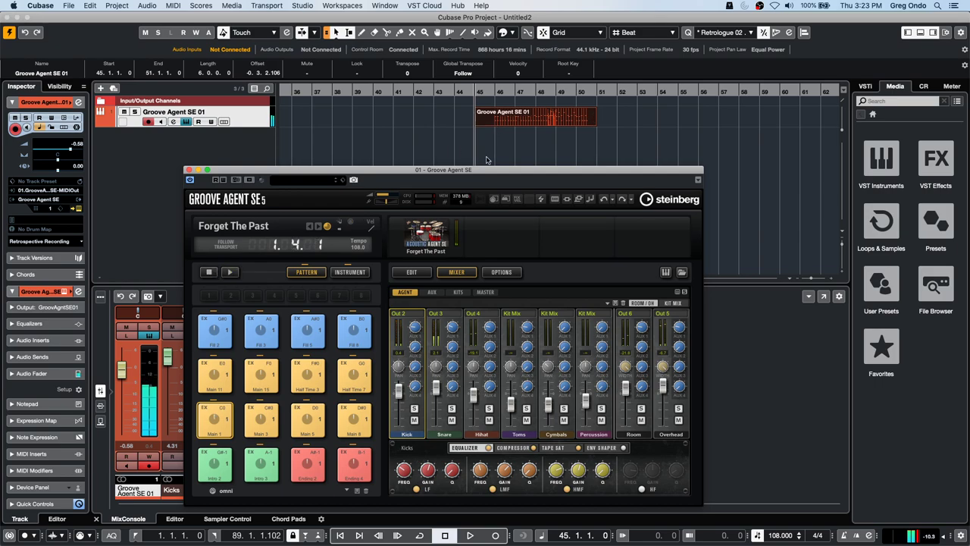
# - Render the recorded Groove Agent part in place to separate audio tracks for each drum output, and close the Groove Agent window
pyautogui.click(527, 116)
pyautogui.click(530, 122)
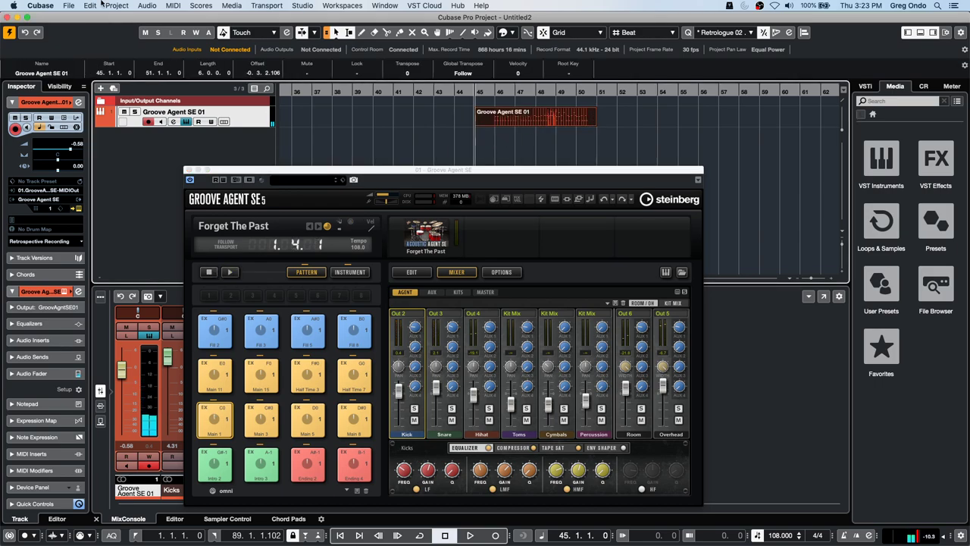
pyautogui.click(90, 5)
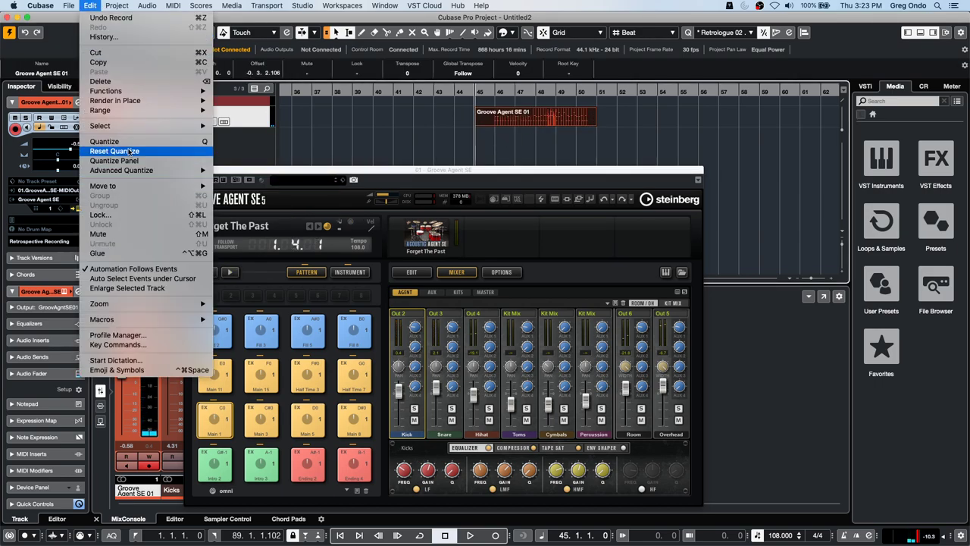
pyautogui.moveTo(115, 103)
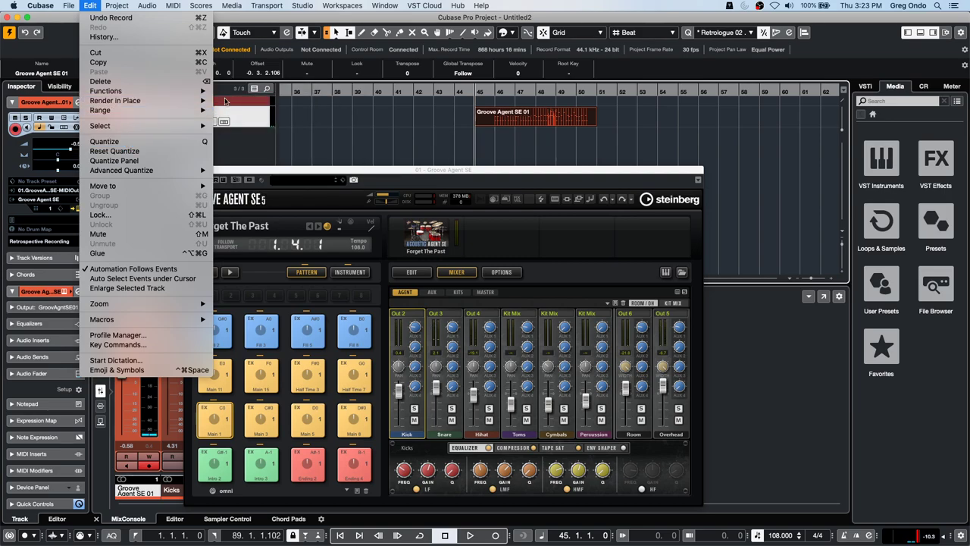
pyautogui.click(273, 101)
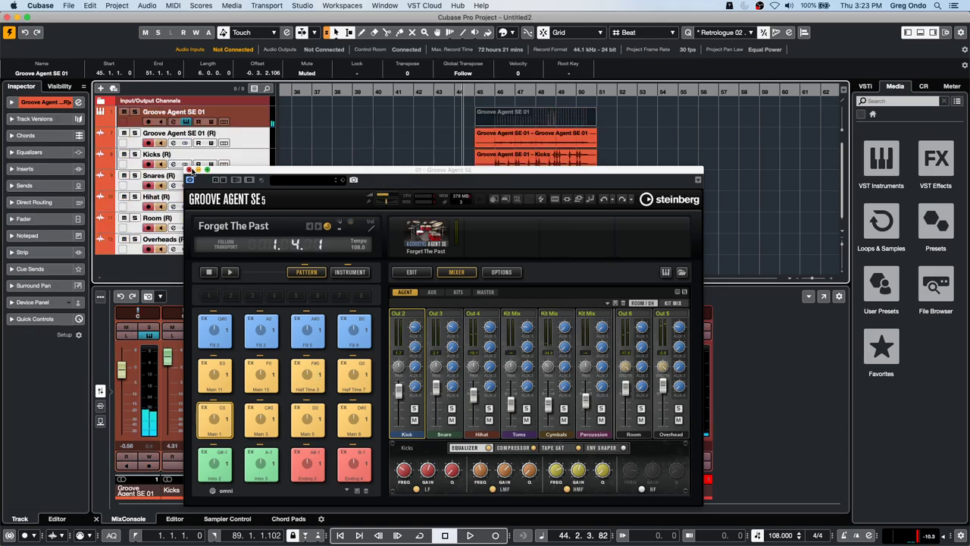
pyautogui.click(189, 170)
# - Audition the rendered Overheads, Room, Snares, Kicks and Groove Agent SE 01 audio events with the Play tool
pyautogui.rightClick(505, 248)
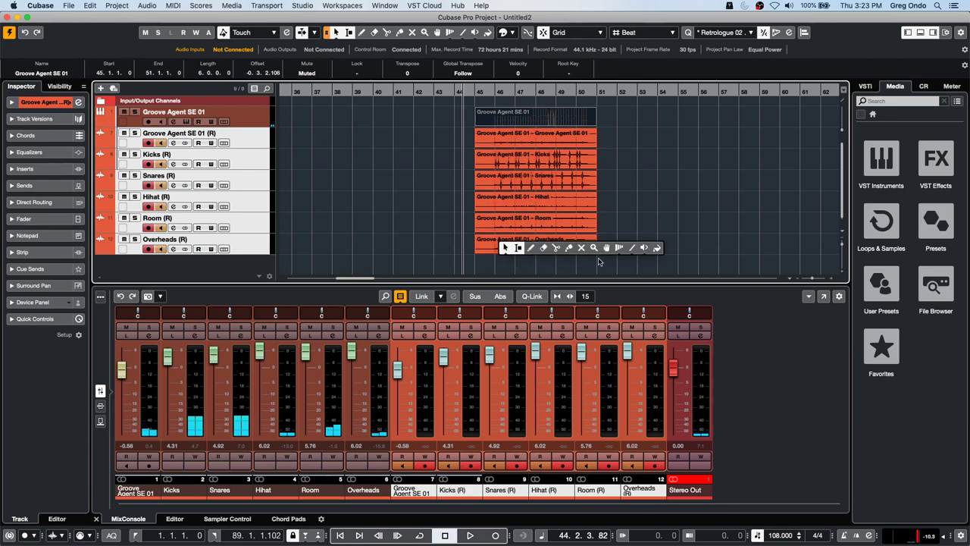
pyautogui.click(644, 248)
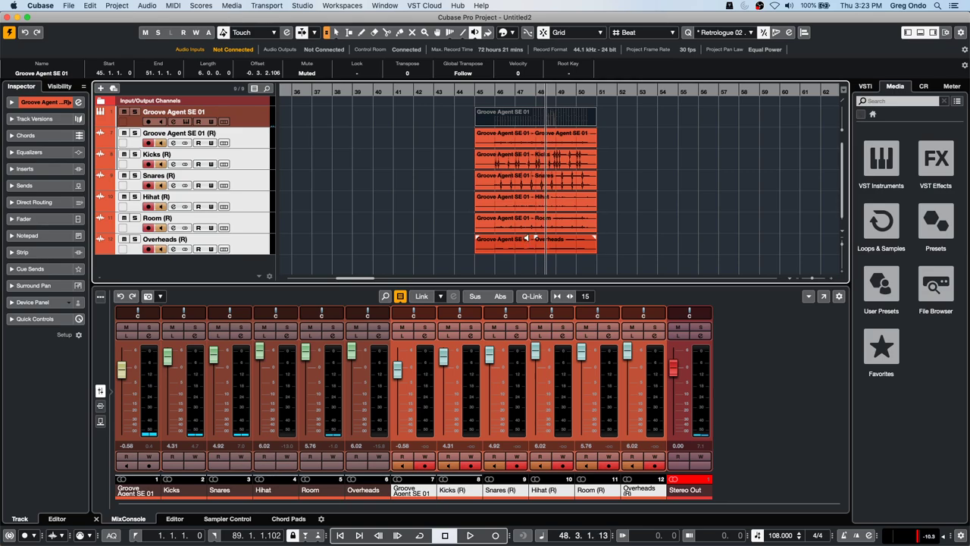
pyautogui.click(516, 222)
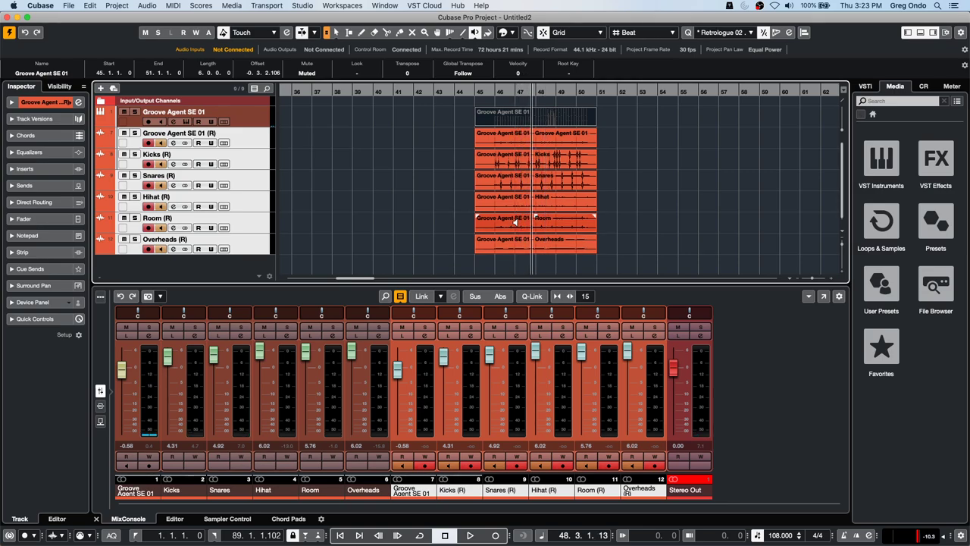
pyautogui.click(514, 179)
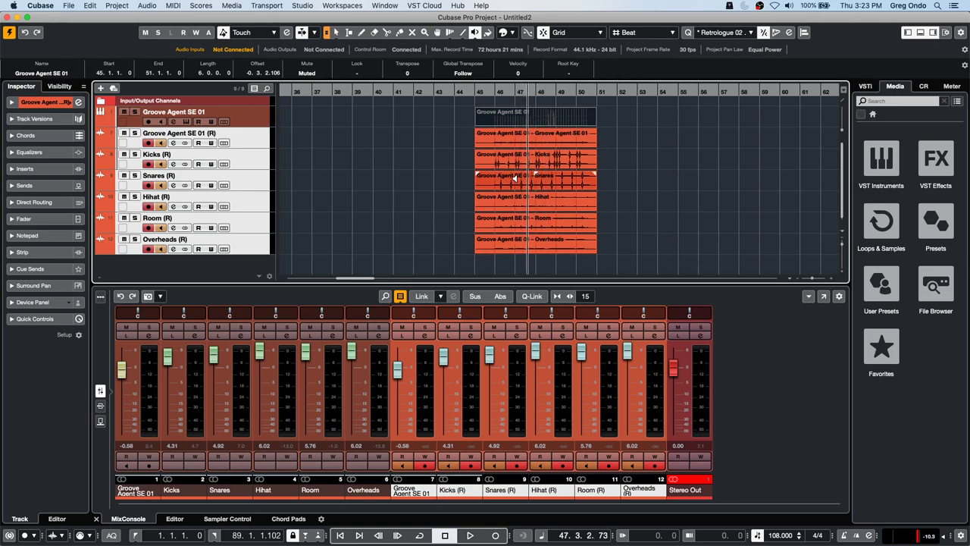
pyautogui.click(512, 164)
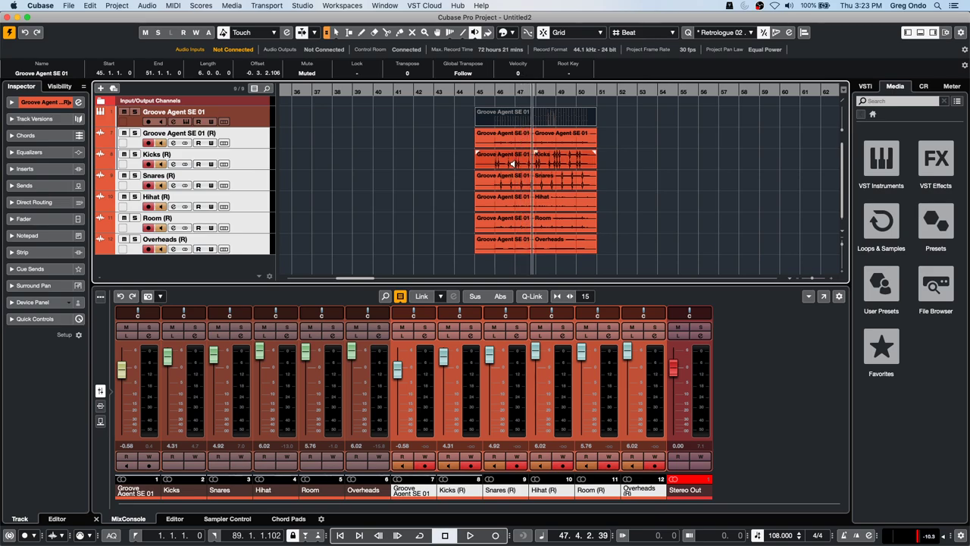
pyautogui.click(510, 155)
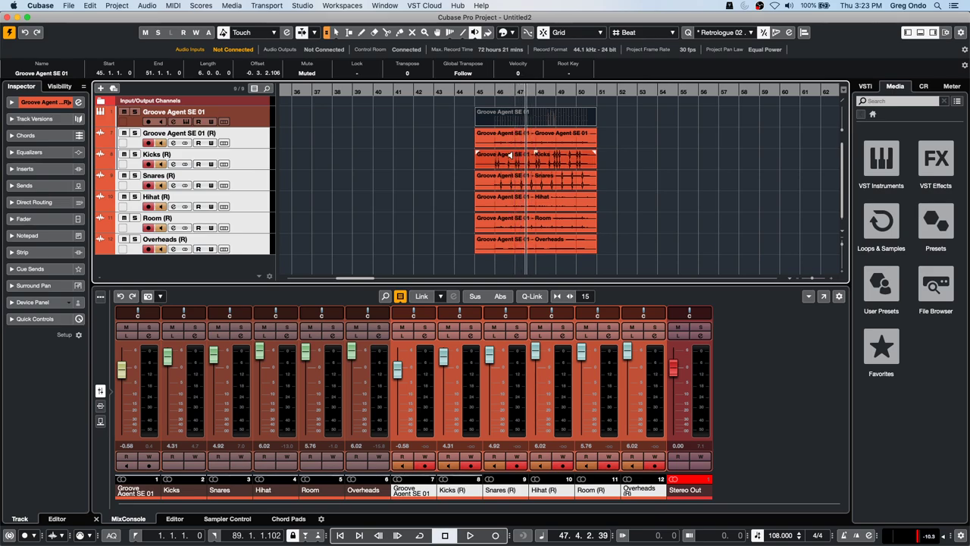
pyautogui.click(546, 144)
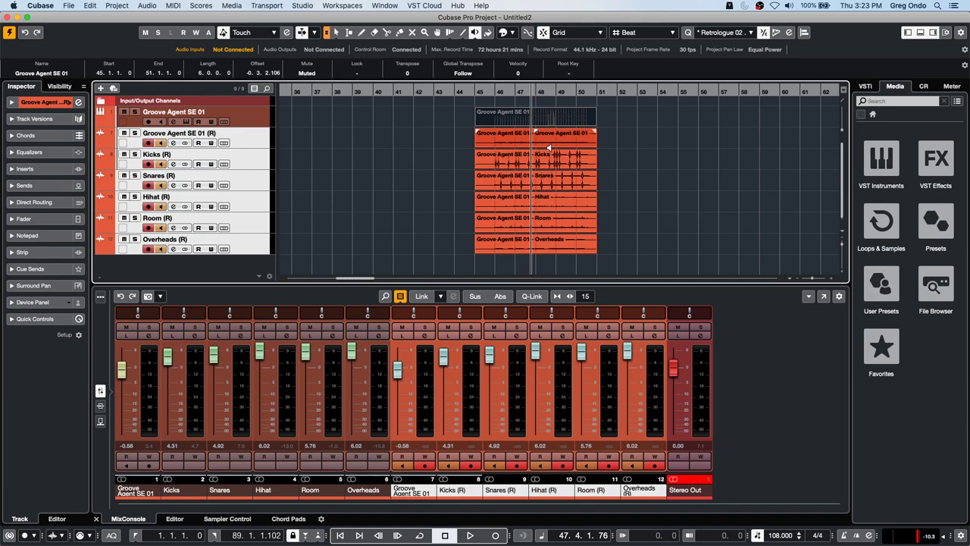
pyautogui.click(341, 147)
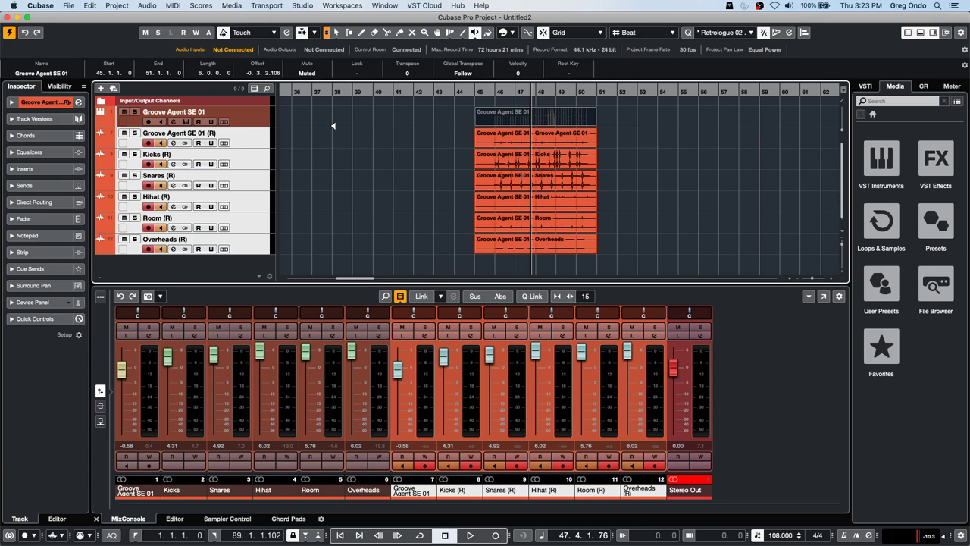
# - Add a Signature track below the Groove Agent SE 01 track and draw 4/4 signature events at bars 36 and 38
pyautogui.rightClick(241, 121)
pyautogui.moveTo(347, 119)
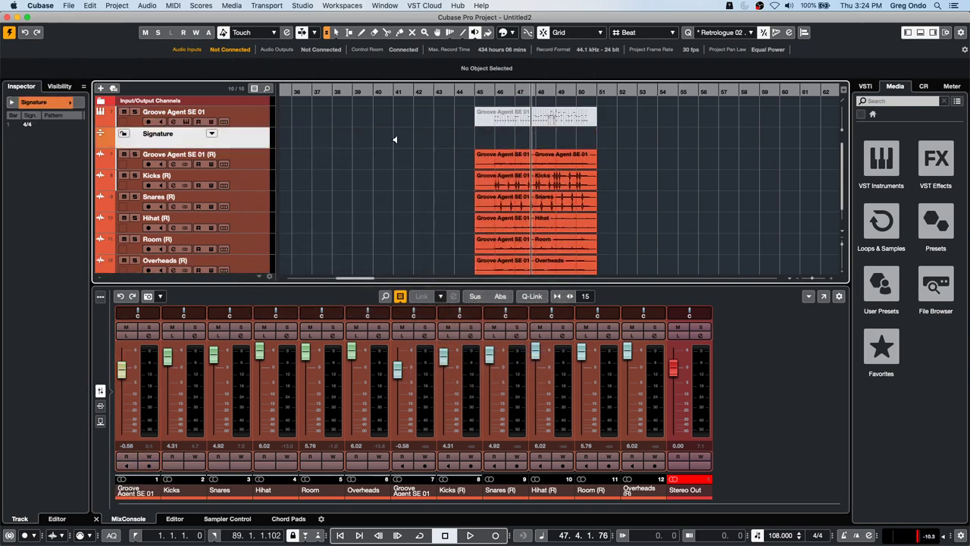
pyautogui.rightClick(313, 135)
pyautogui.click(342, 138)
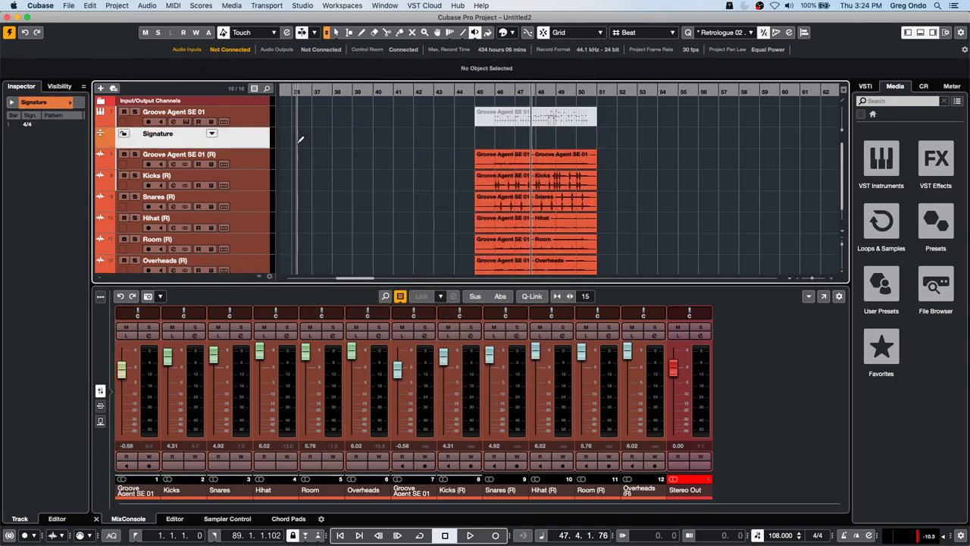
pyautogui.click(295, 135)
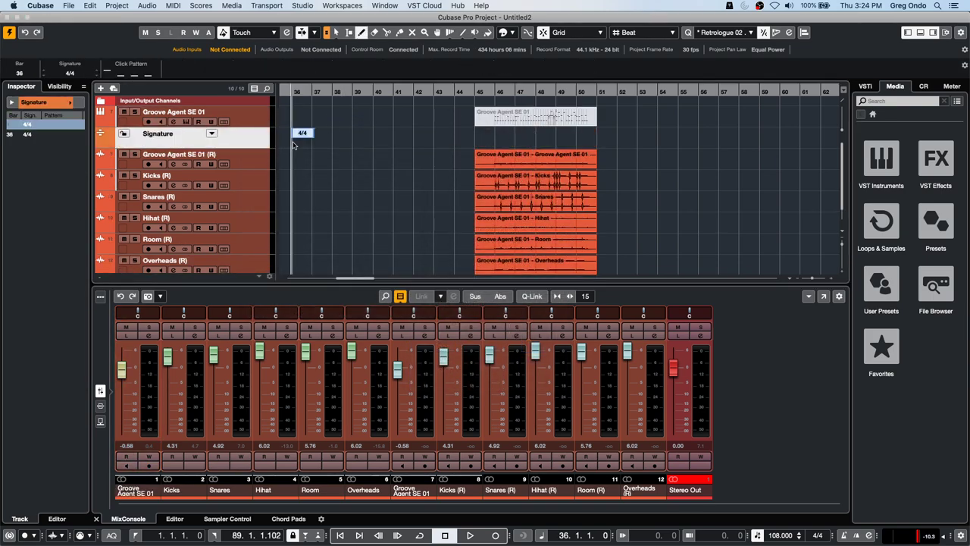
pyautogui.click(341, 137)
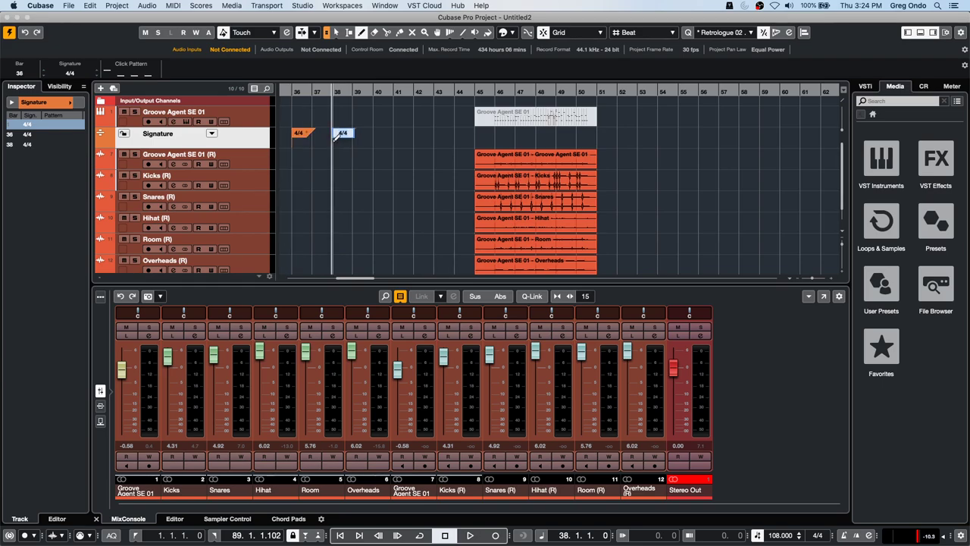
# - Change the bar 38 signature event to 7/8 and add a 3/4 signature event at bar 40
pyautogui.doubleClick(341, 135)
pyautogui.write('7/8')
pyautogui.click(377, 136)
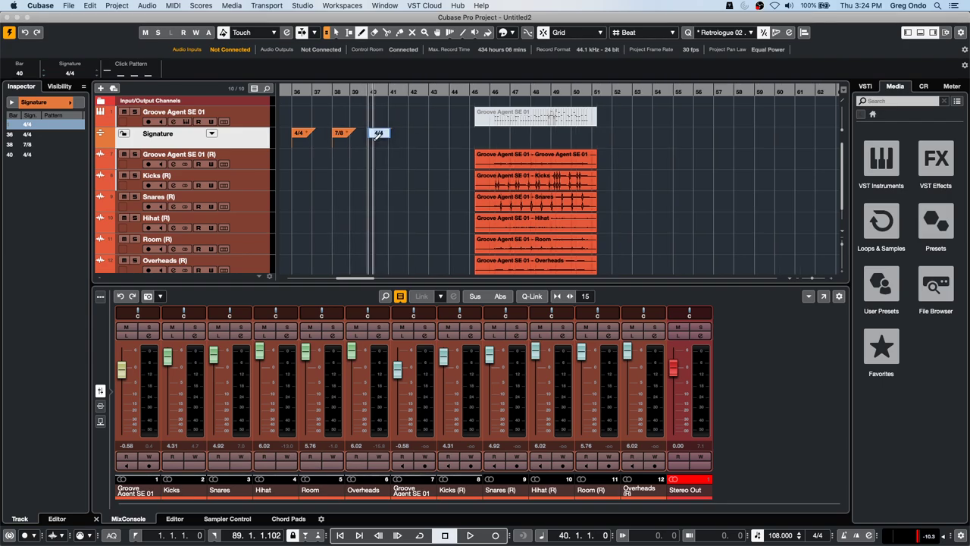
pyautogui.doubleClick(378, 136)
pyautogui.write('3/4')
pyautogui.press('Return')
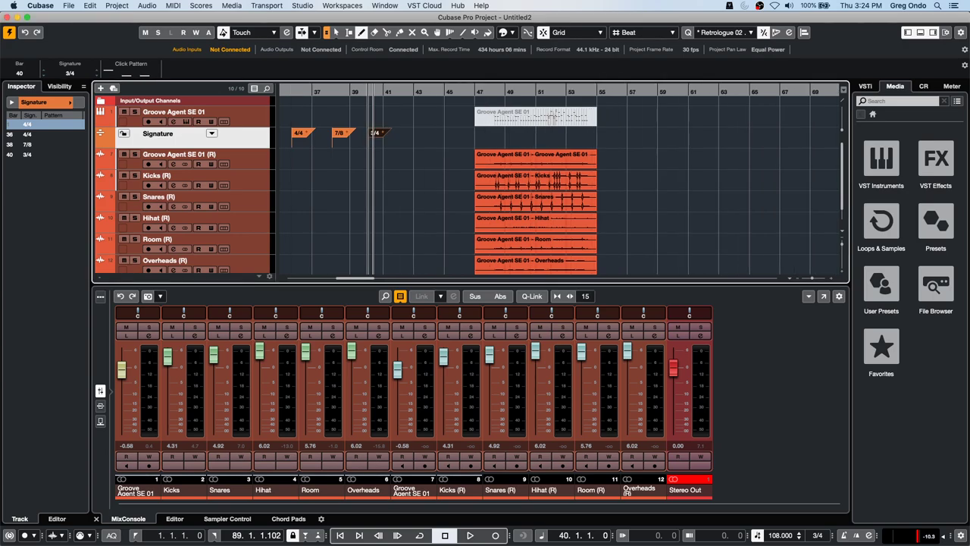
# - Add a 4/4 signature event at bar 43 and switch back to the Object Selection tool
pyautogui.click(418, 139)
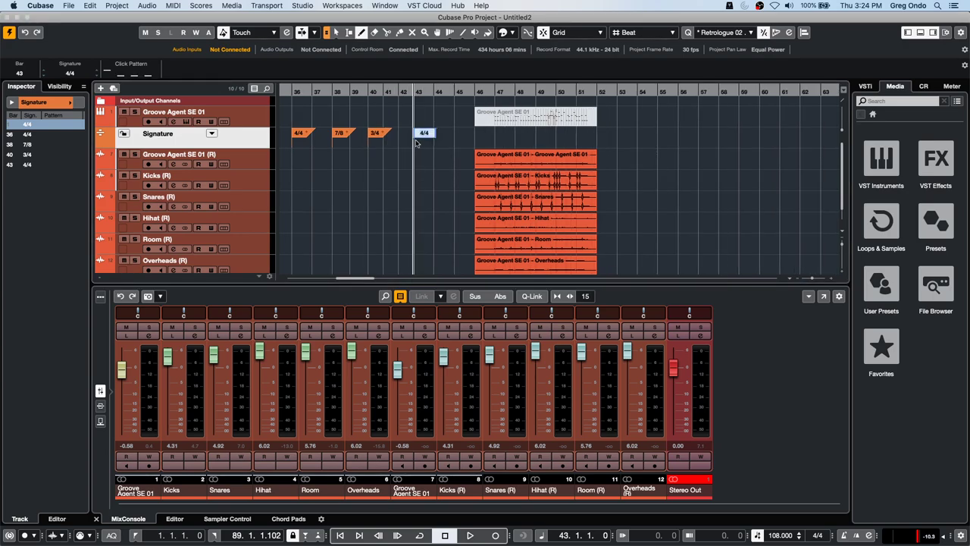
pyautogui.rightClick(448, 143)
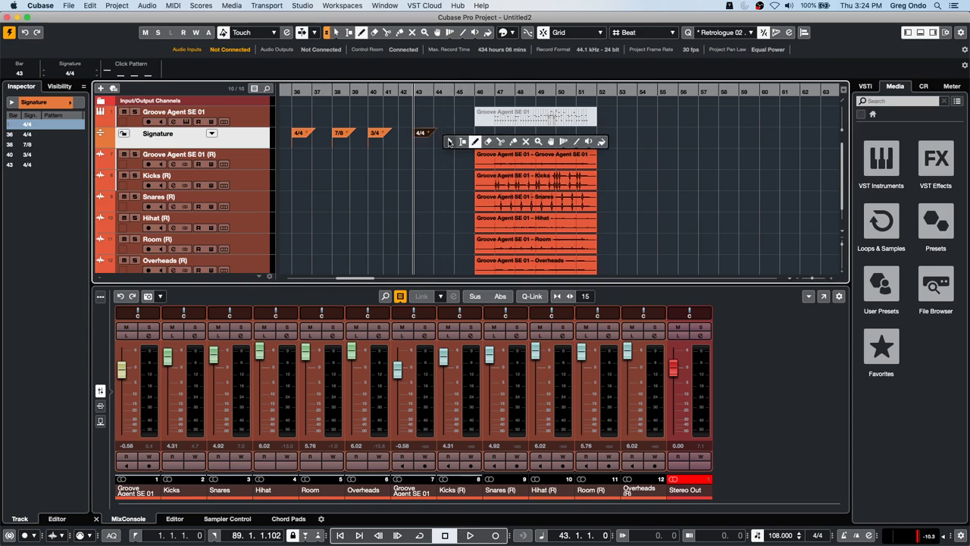
pyautogui.click(448, 143)
# - Play the project from bar 36 through the signature changes and stop in bar 43
pyautogui.click(291, 93)
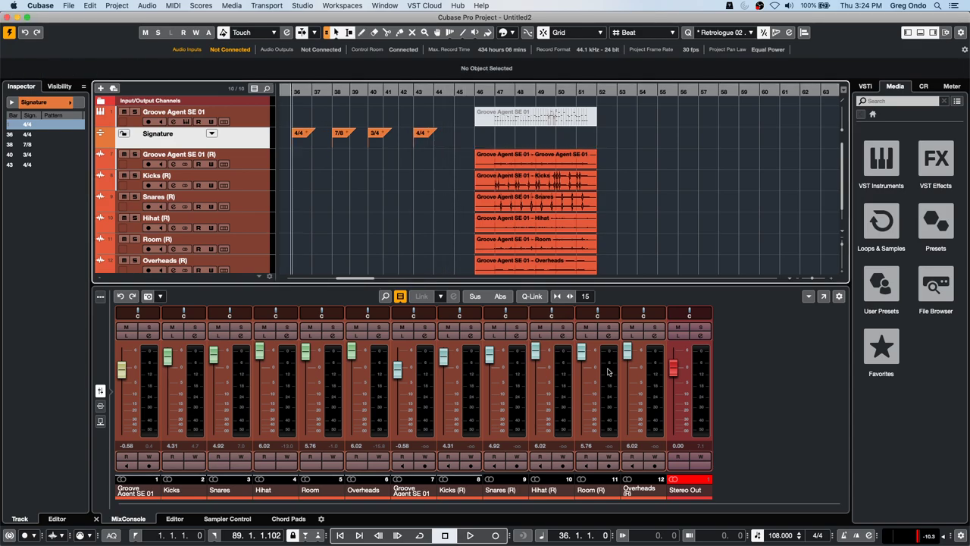
pyautogui.click(757, 535)
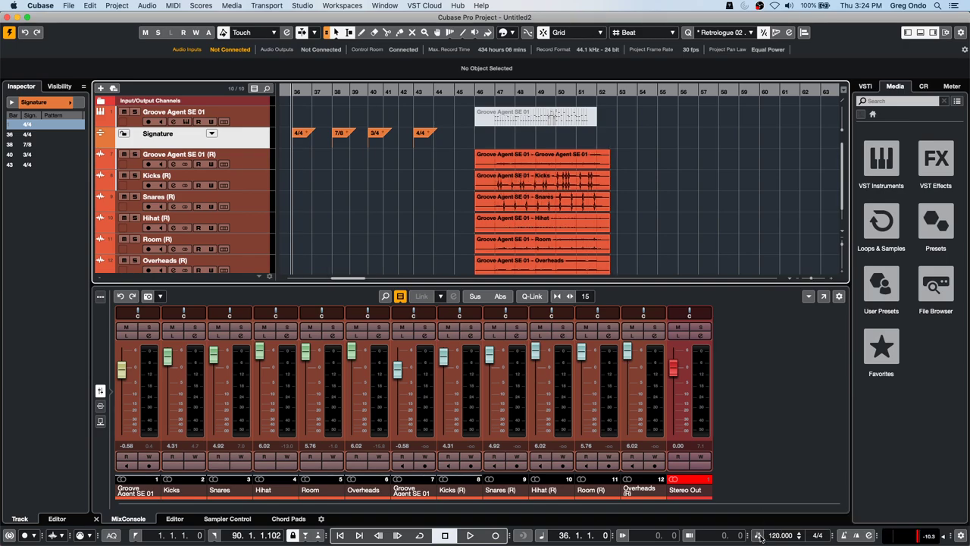
pyautogui.click(758, 535)
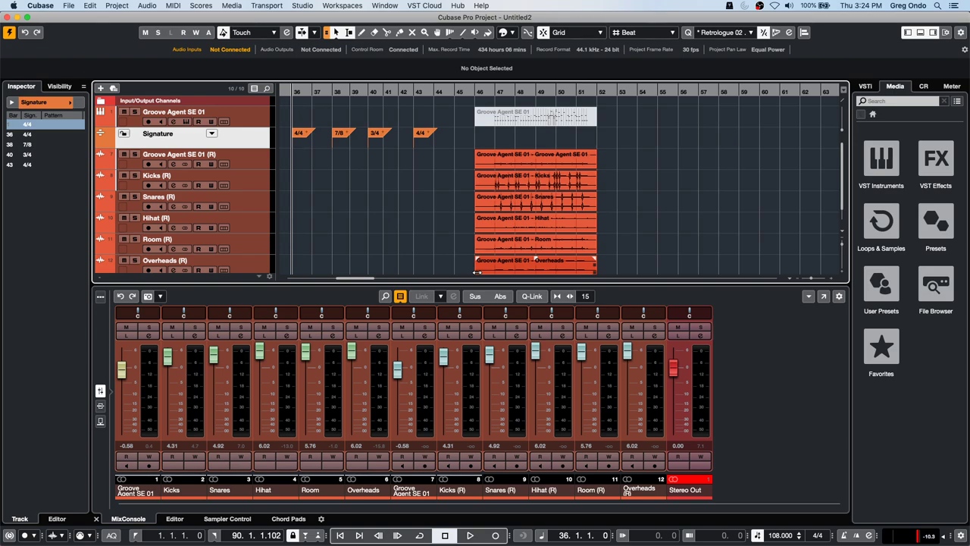
pyautogui.press('space')
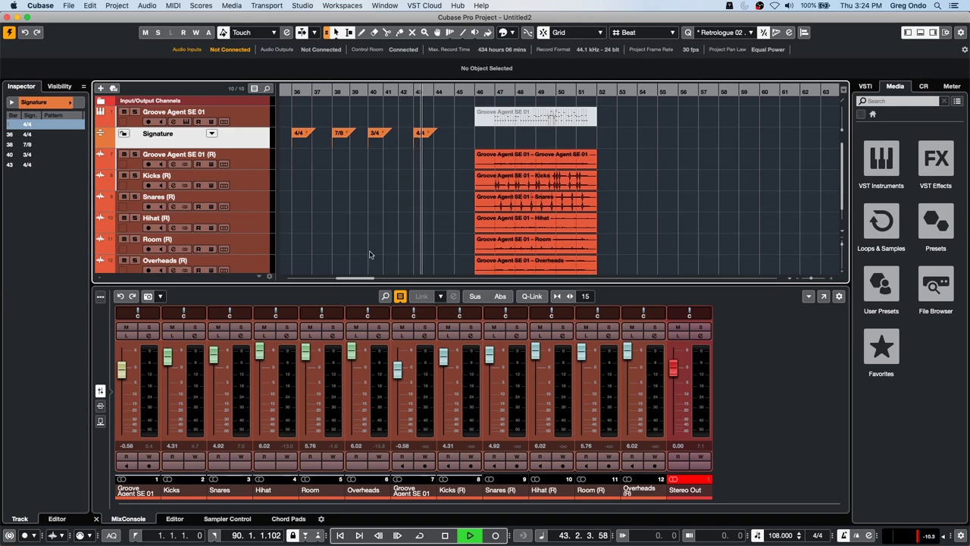
pyautogui.press('space')
# - Accent the third click in the click pattern of the 7/8 signature event at bar 38
pyautogui.click(341, 132)
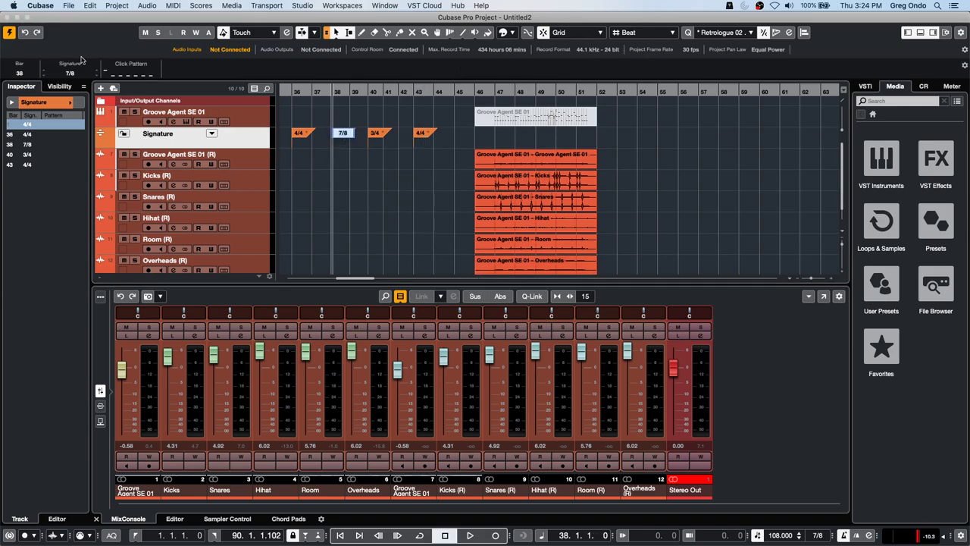
pyautogui.click(128, 70)
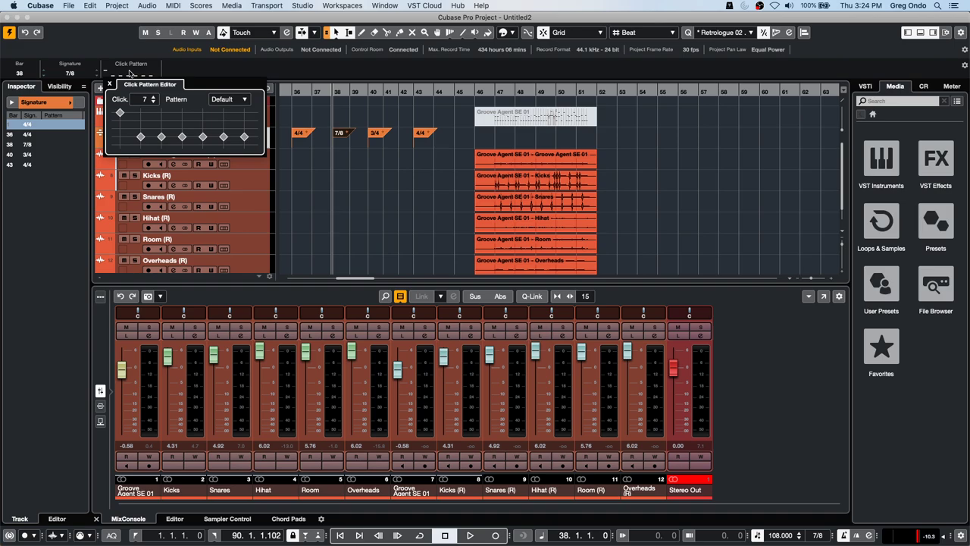
pyautogui.click(160, 113)
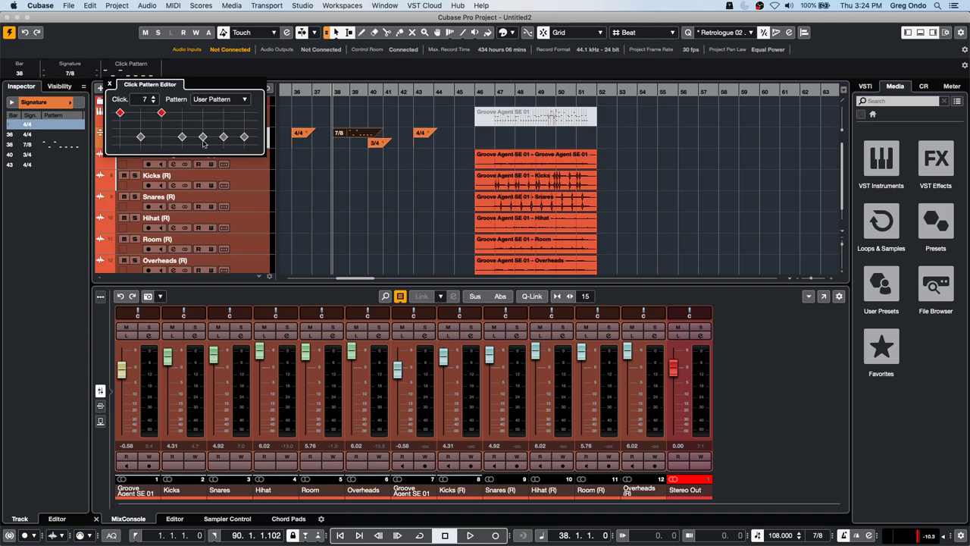
pyautogui.click(356, 166)
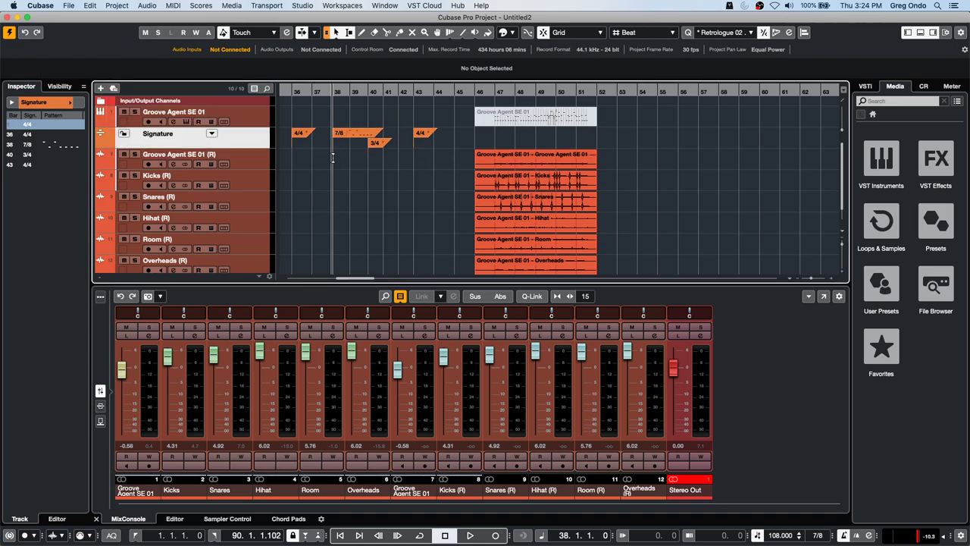
# - Raise the second click of the 3/4 signature event at bar 40 to the second accent level in its click pattern
pyautogui.click(380, 144)
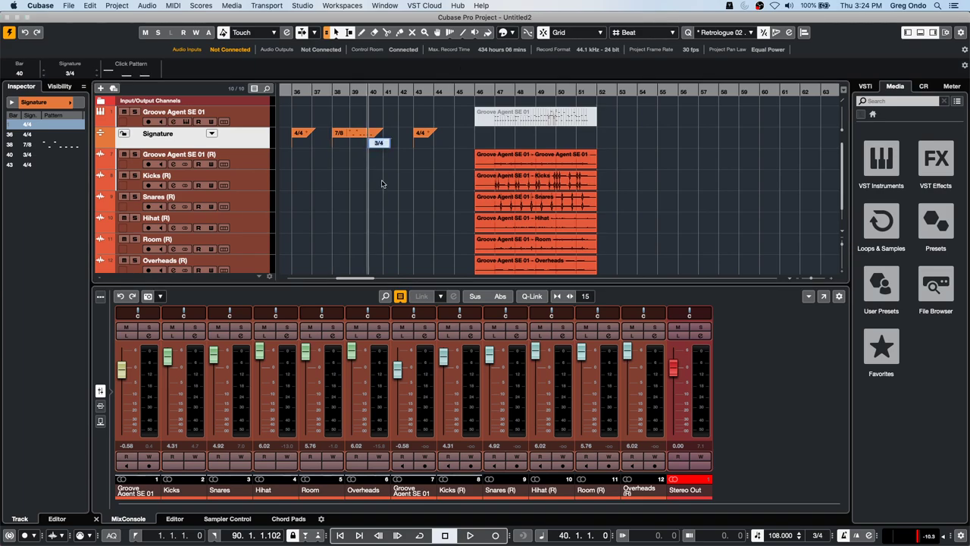
pyautogui.click(385, 152)
pyautogui.click(379, 142)
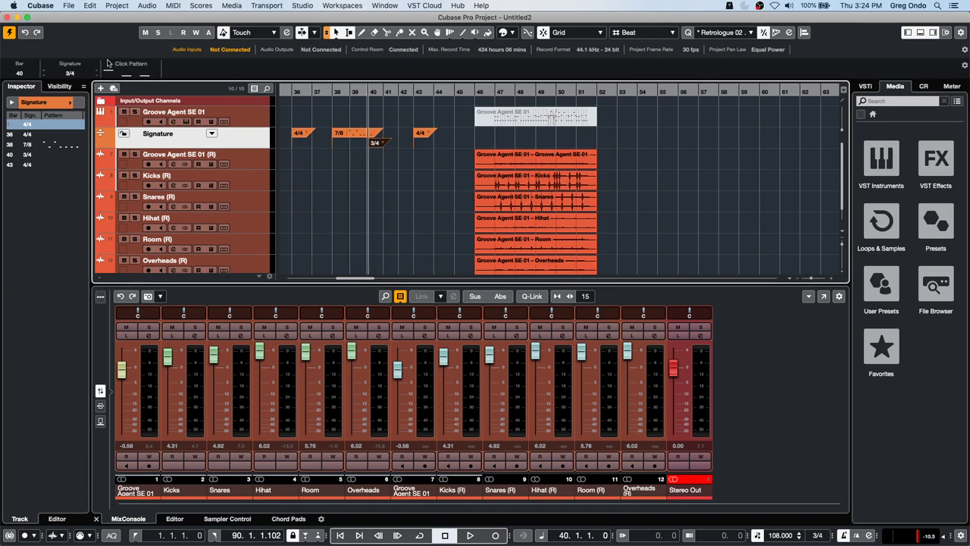
pyautogui.click(139, 70)
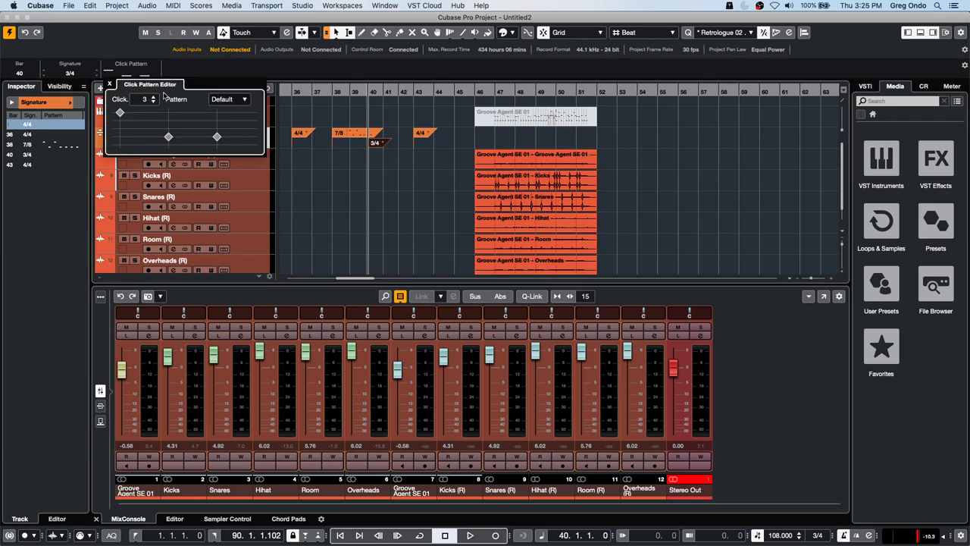
pyautogui.click(168, 120)
pyautogui.click(354, 188)
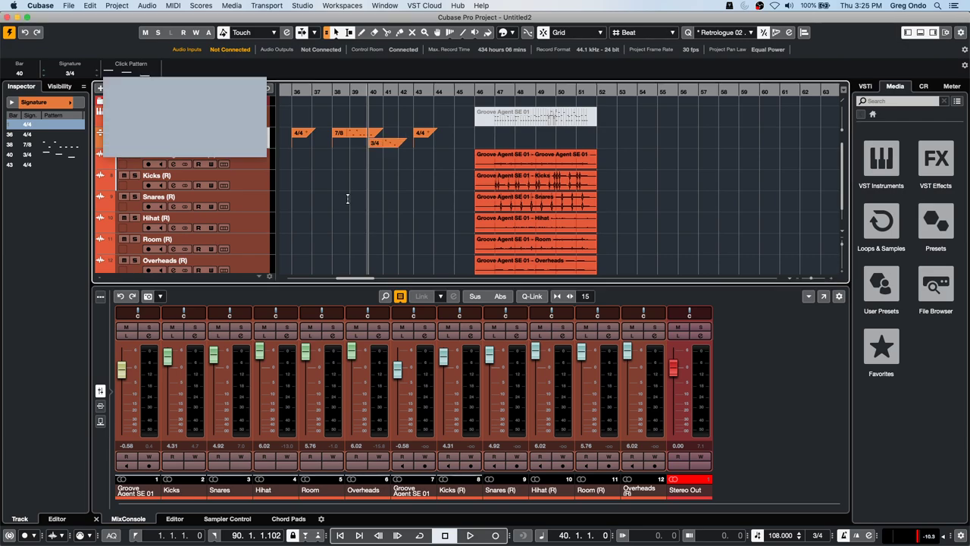
# - Play from bar 36 again to hear the edited click patterns, and stop playback
pyautogui.click(292, 92)
pyautogui.press('space')
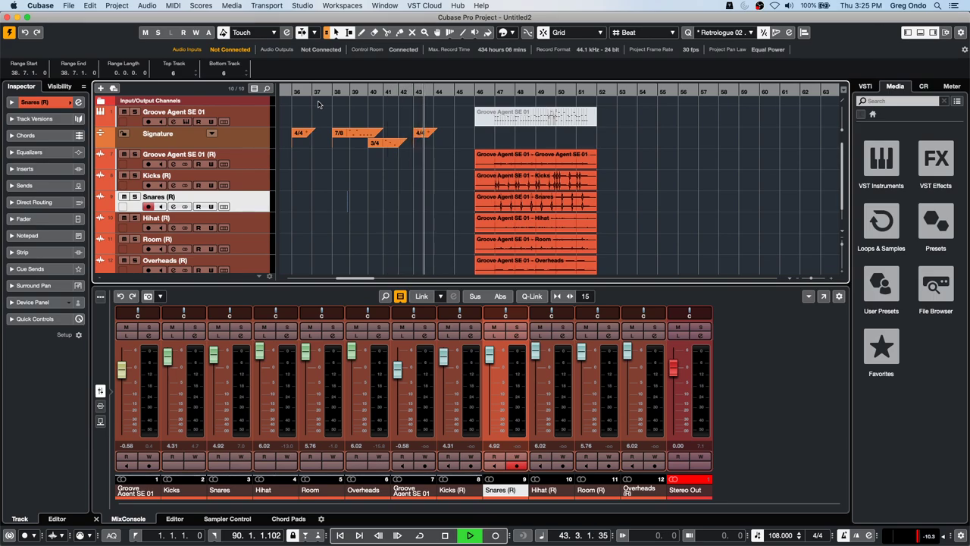
pyautogui.press('space')
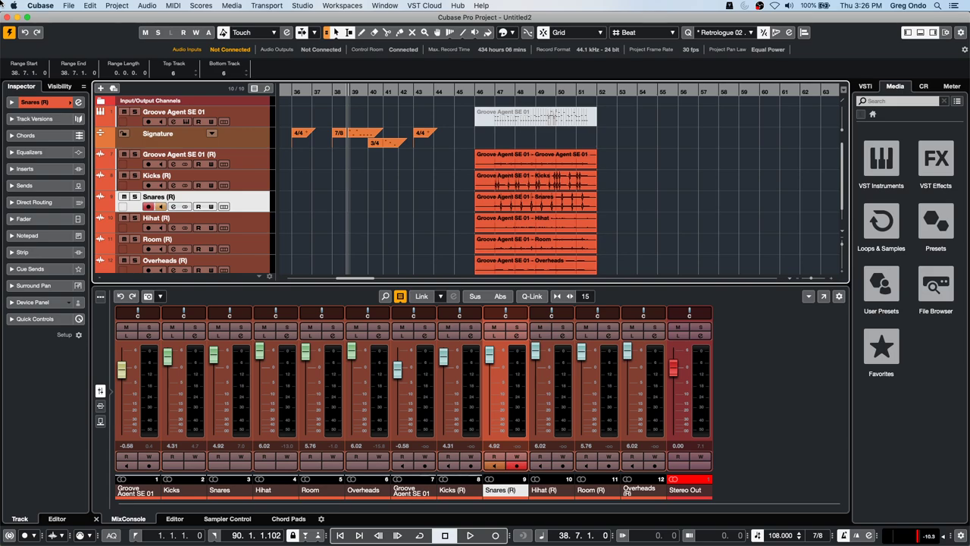
pyautogui.click(163, 6)
pyautogui.click(163, 5)
pyautogui.click(173, 6)
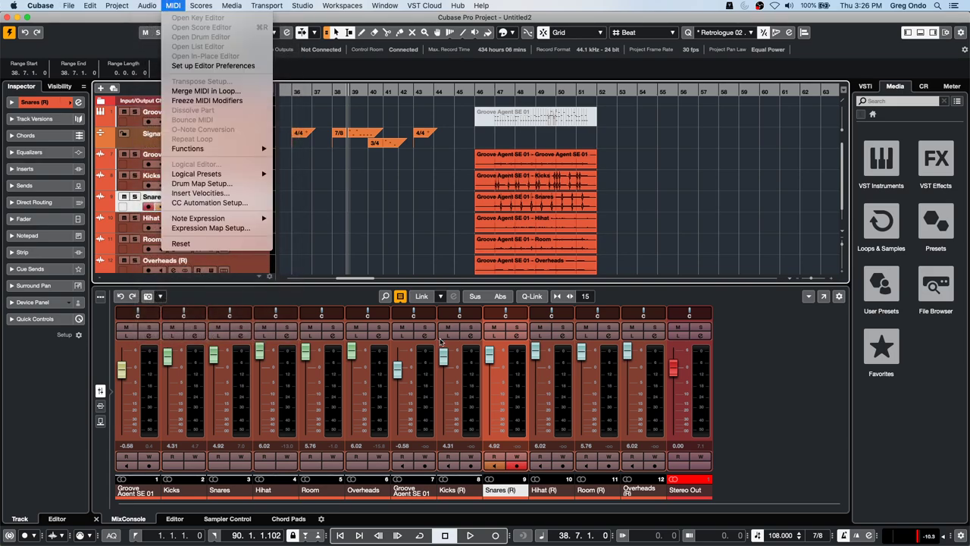
pyautogui.click(347, 135)
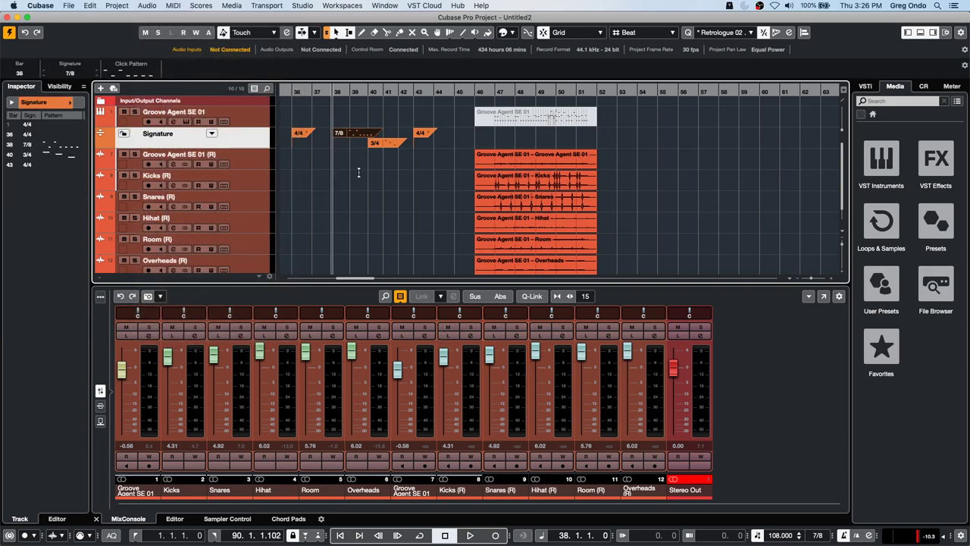
pyautogui.click(498, 185)
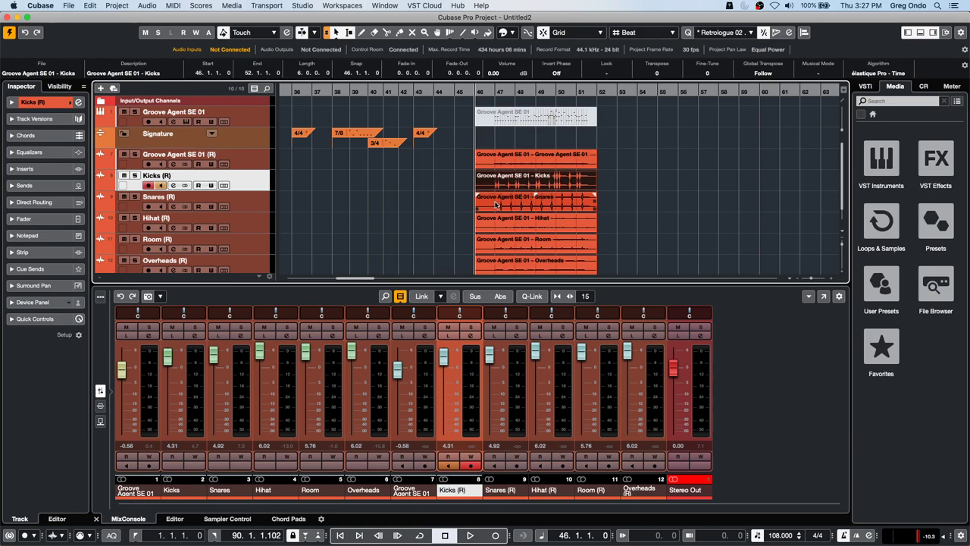
pyautogui.click(551, 220)
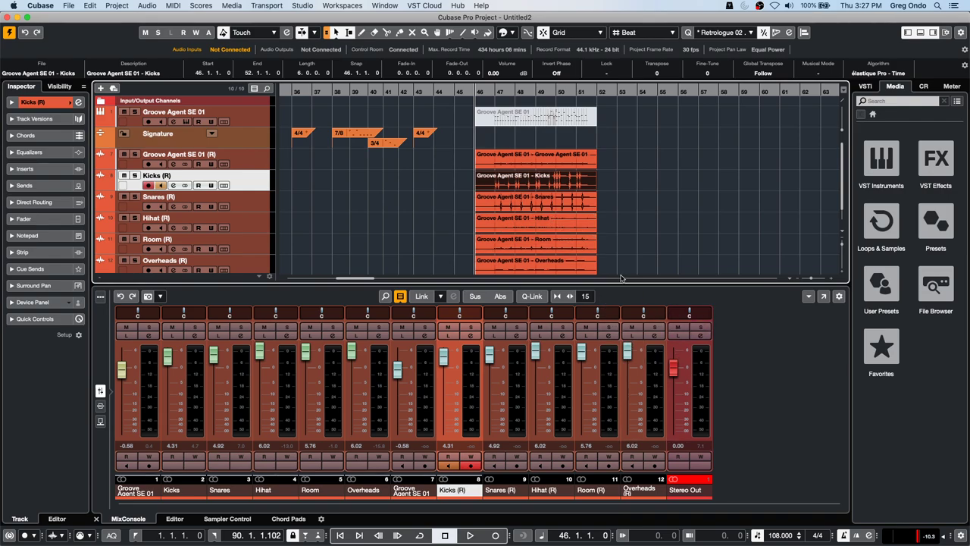
pyautogui.click(494, 262)
# - Examine the destination choices for MIDI file import in the MIDI File preferences, and close the preferences
pyautogui.click(44, 6)
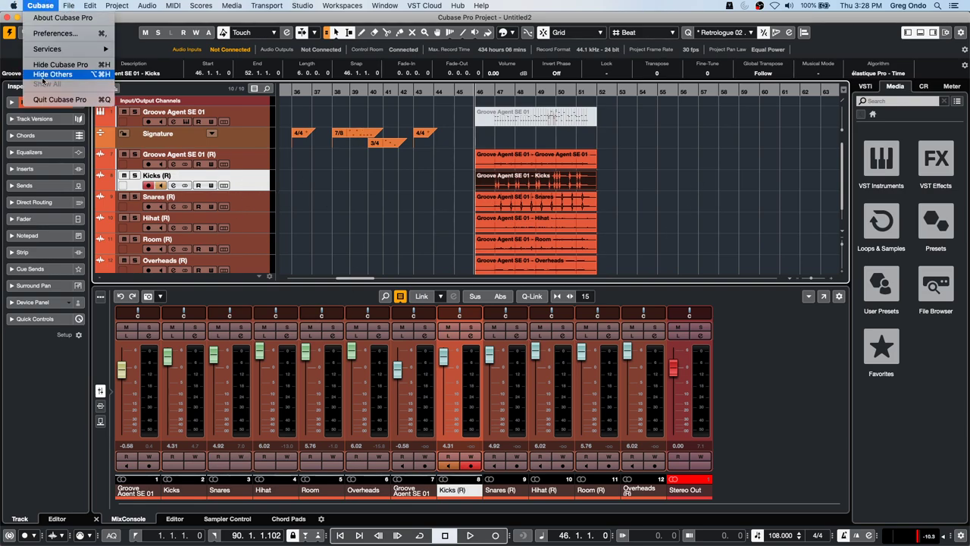
pyautogui.click(59, 32)
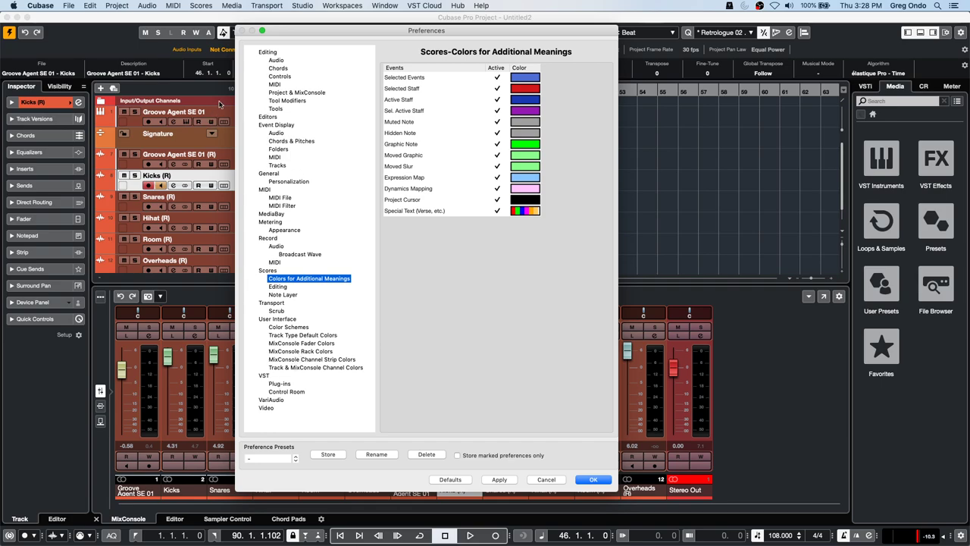
pyautogui.click(291, 199)
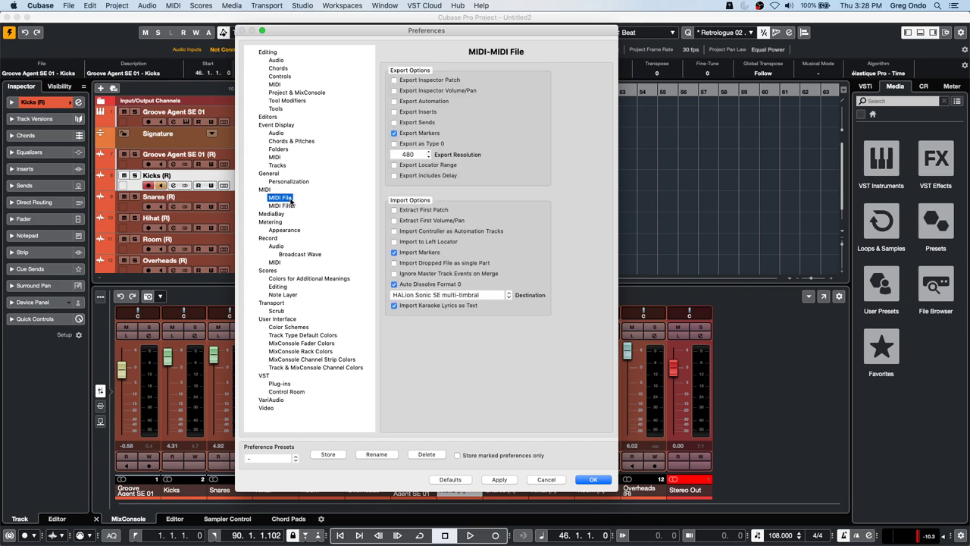
pyautogui.click(464, 295)
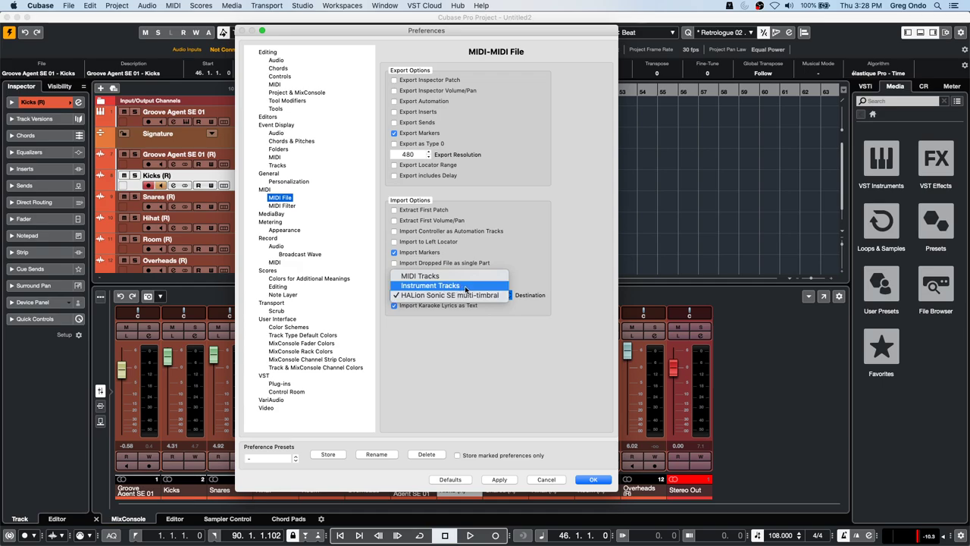
pyautogui.click(601, 481)
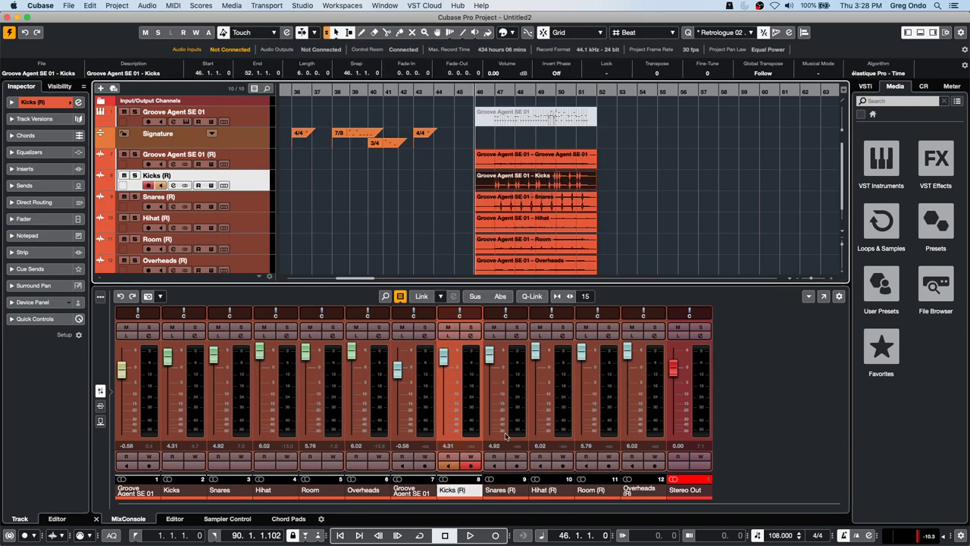
# - Add one Groove Agent SE instrument track routed to Stereo Out below the Kicks (R) track, and close its plug-in window
pyautogui.rightClick(241, 180)
pyautogui.moveTo(356, 186)
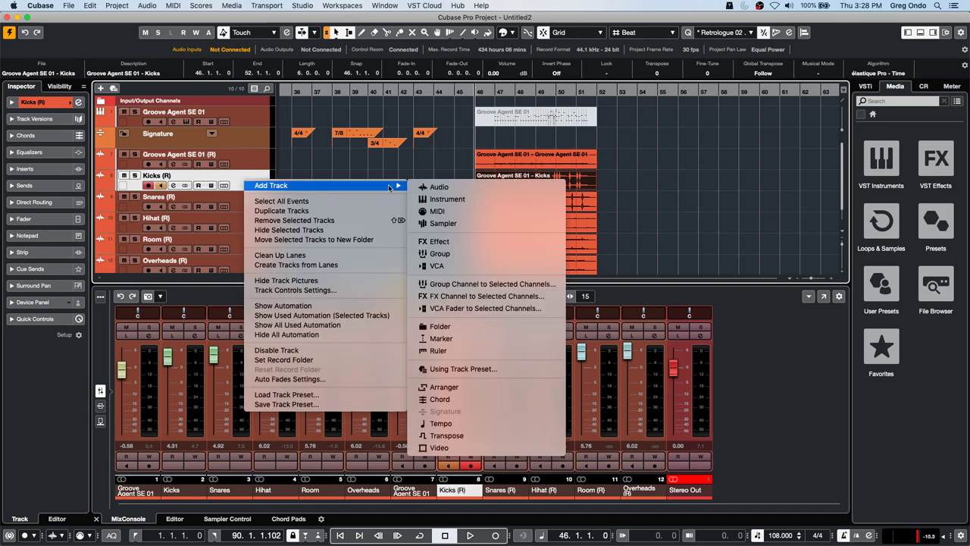
pyautogui.click(473, 197)
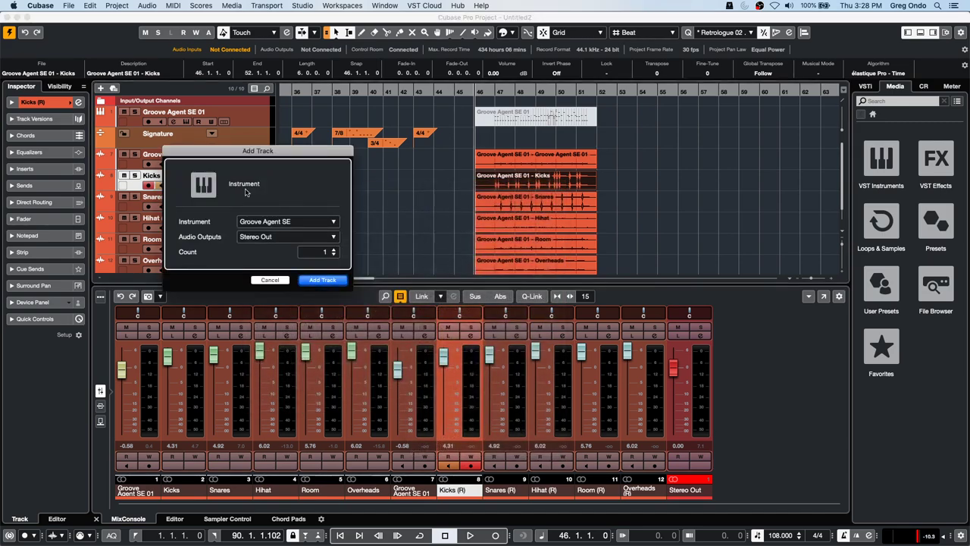
pyautogui.click(324, 279)
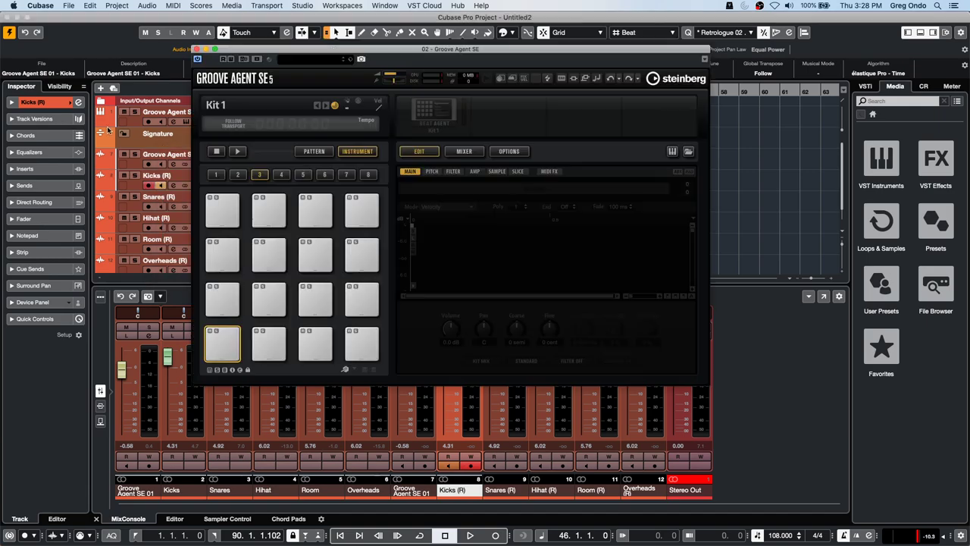
pyautogui.click(197, 49)
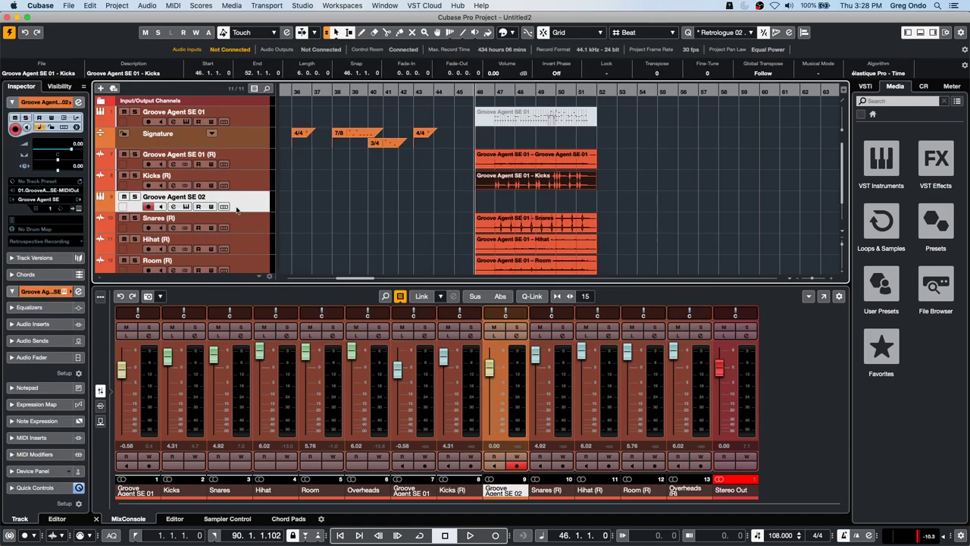
# - Add one Padshop instrument track routed to Stereo Out below the Groove Agent SE 02 track, and move its plug-in window aside
pyautogui.rightClick(247, 203)
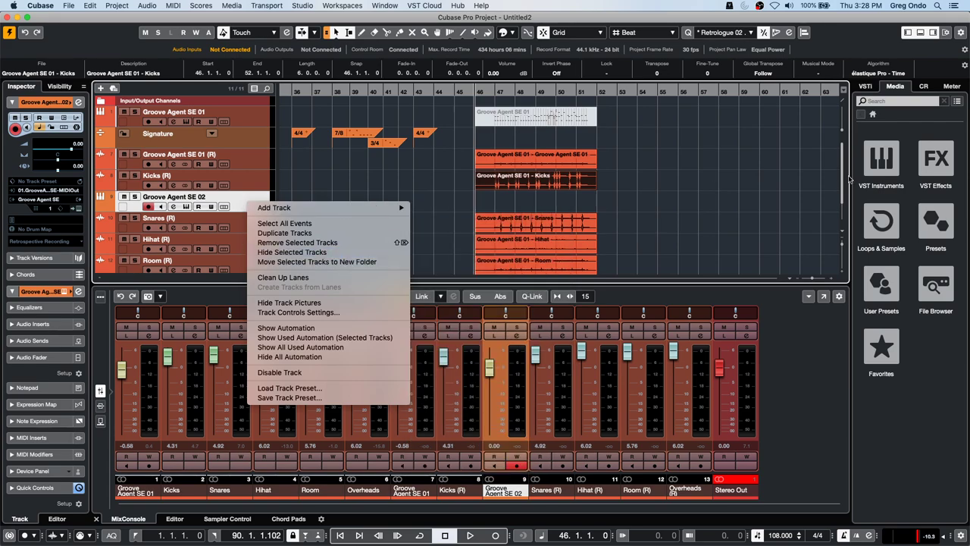
pyautogui.rightClick(236, 198)
pyautogui.moveTo(297, 200)
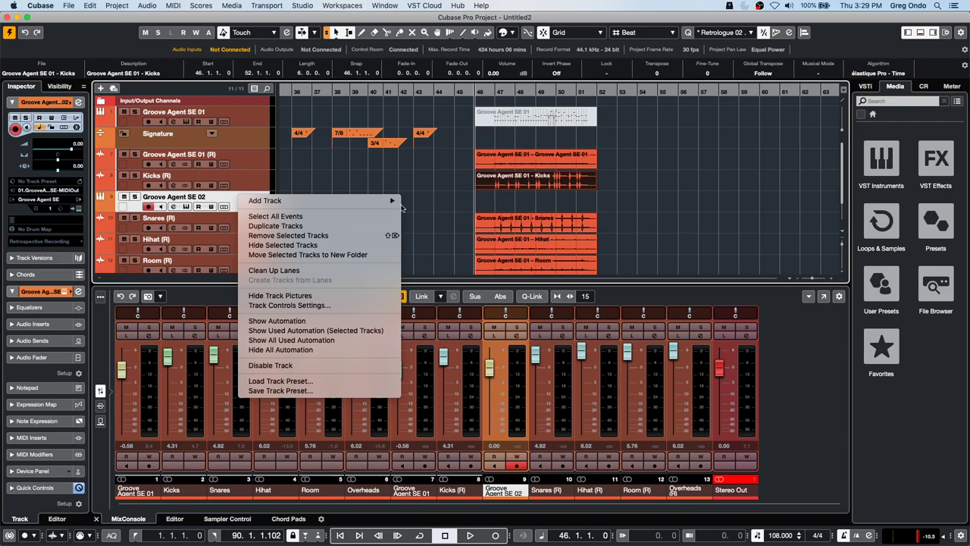
pyautogui.click(431, 216)
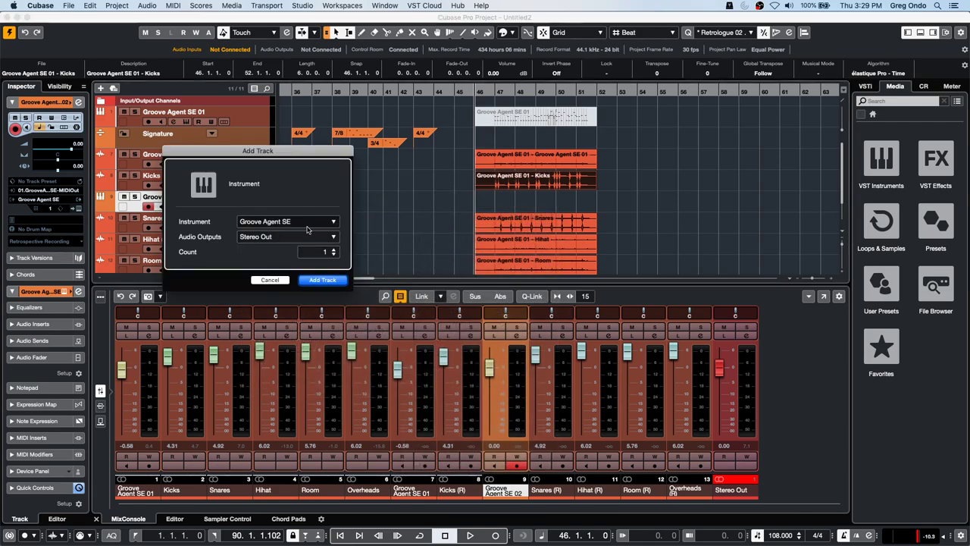
pyautogui.click(310, 223)
pyautogui.click(219, 438)
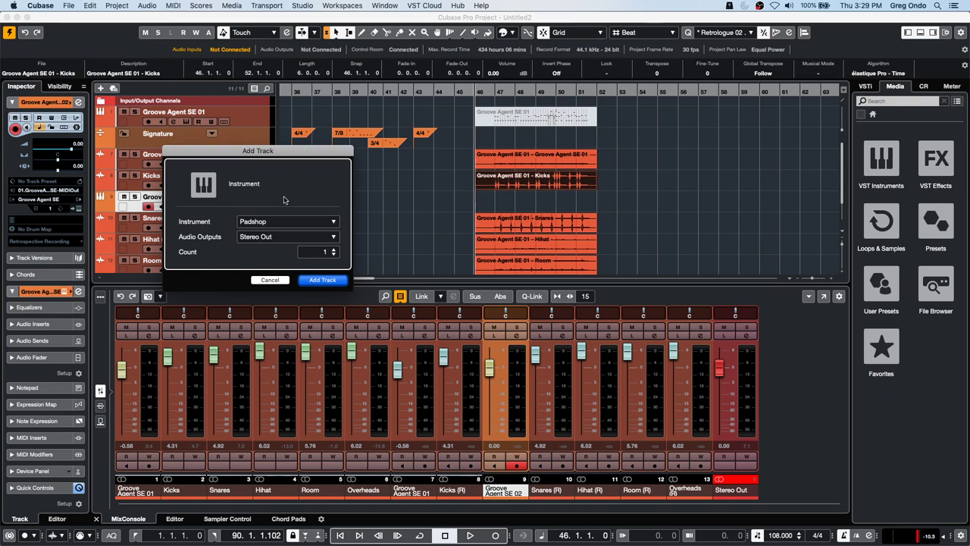
pyautogui.click(312, 279)
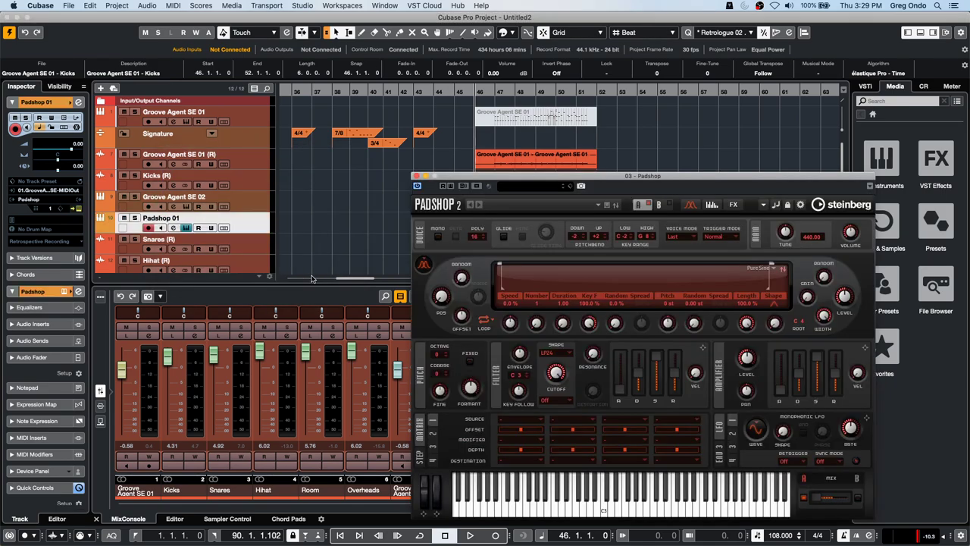
pyautogui.moveTo(463, 176); pyautogui.dragTo(320, 183)
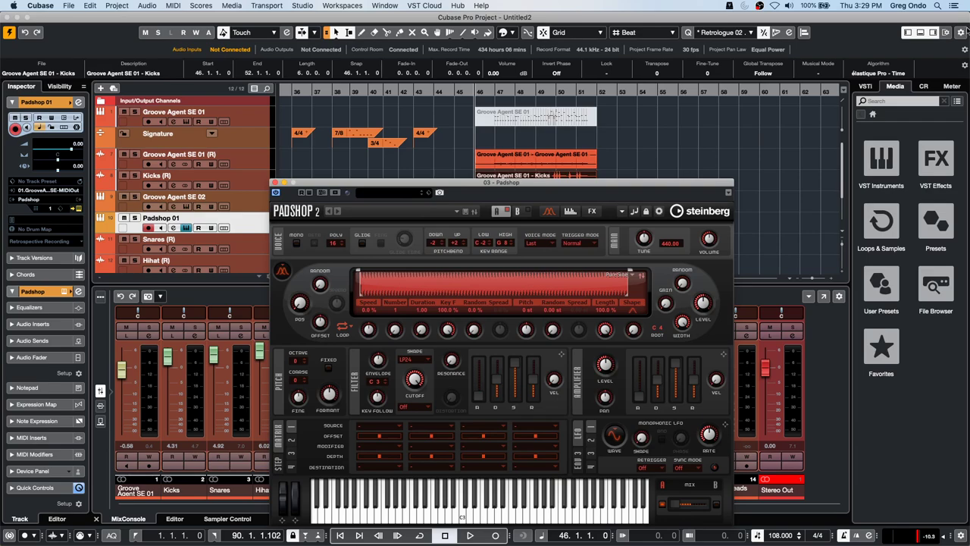
# - Show the VST instrument rack, and remove the Padshop 01 and Groove Agent SE 02 tracks from the project
pyautogui.click(871, 86)
pyautogui.click(871, 85)
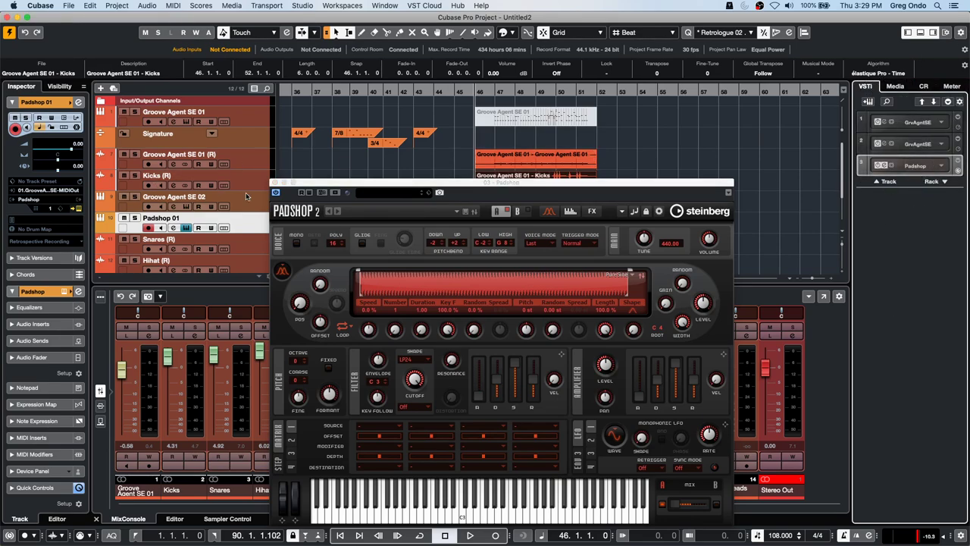
pyautogui.rightClick(241, 218)
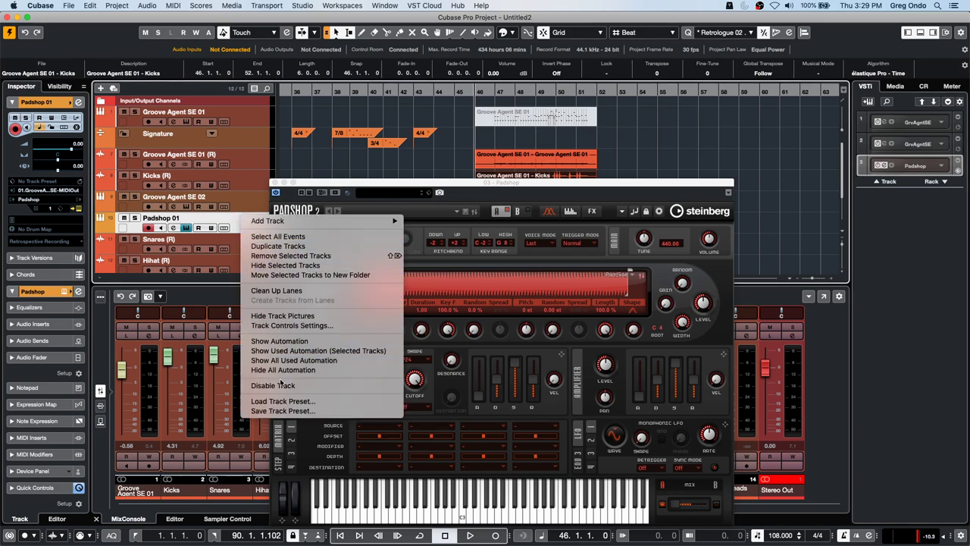
pyautogui.click(321, 256)
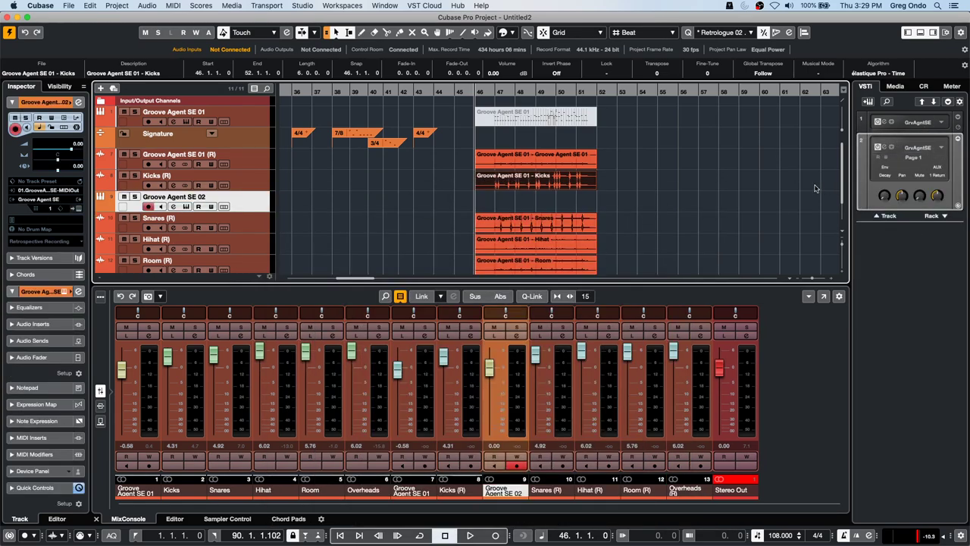
pyautogui.rightClick(236, 201)
pyautogui.moveTo(244, 203)
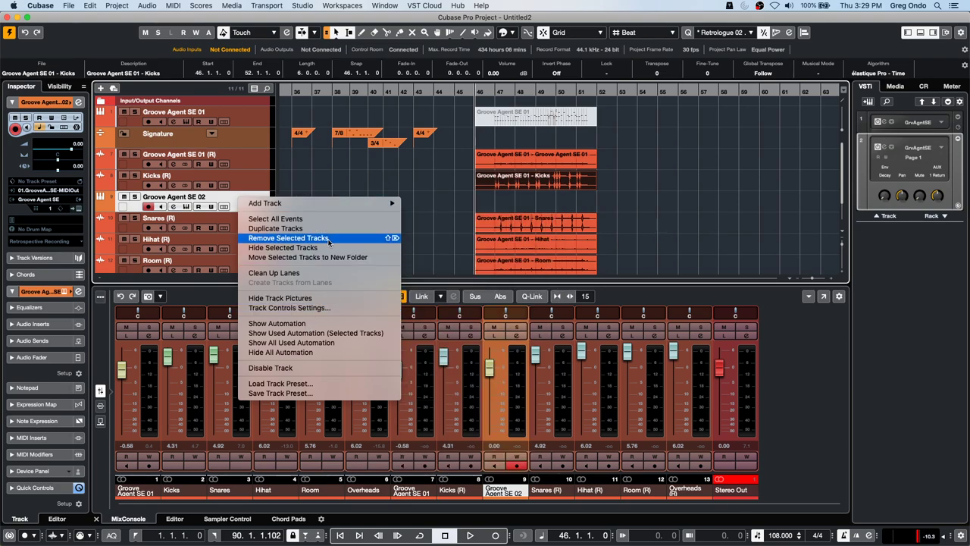
pyautogui.click(323, 247)
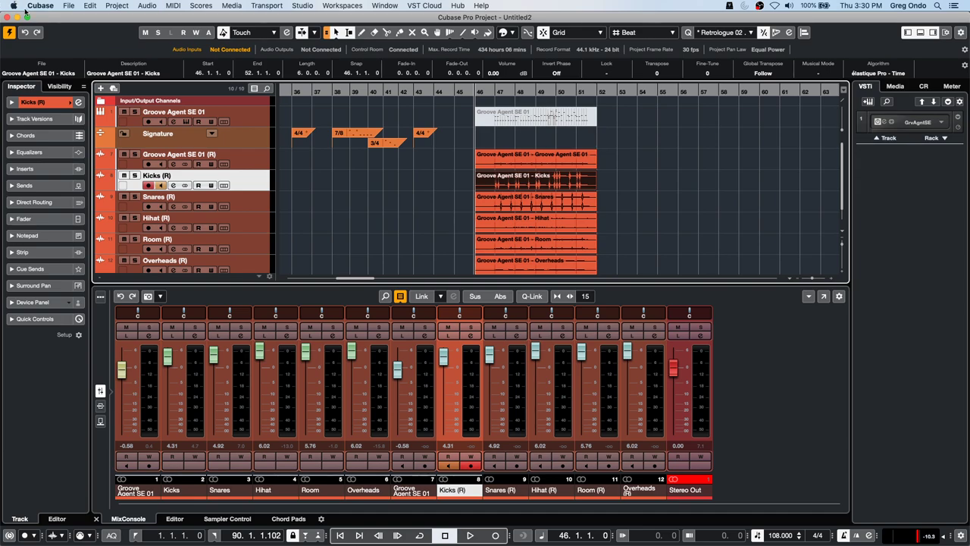
# - Open the UNINVITED project from the recent projects and activate it
pyautogui.click(70, 5)
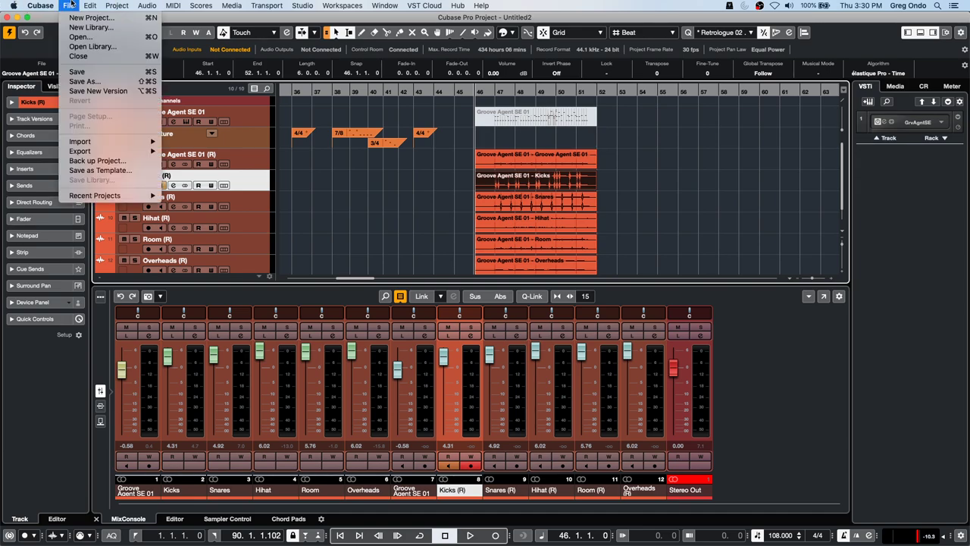
pyautogui.moveTo(75, 200)
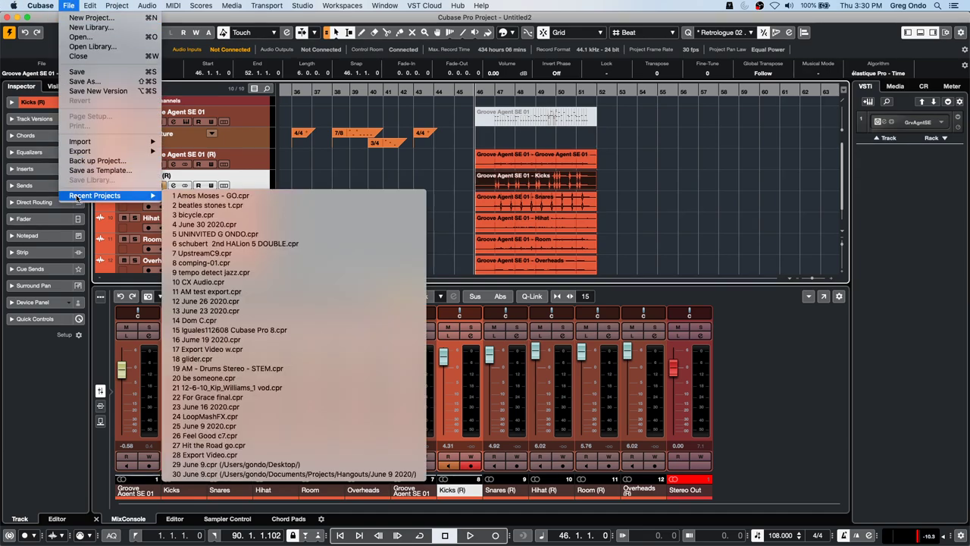
pyautogui.click(281, 234)
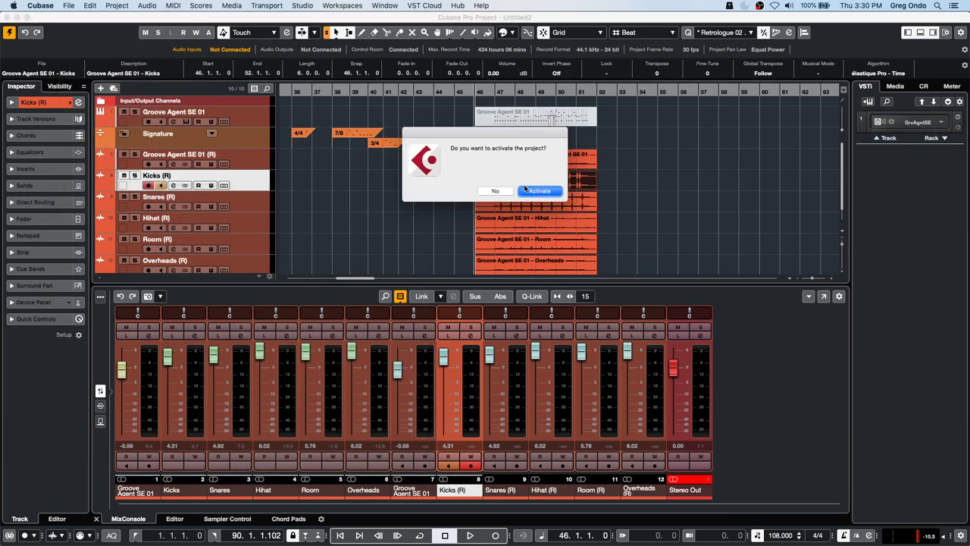
pyautogui.click(531, 192)
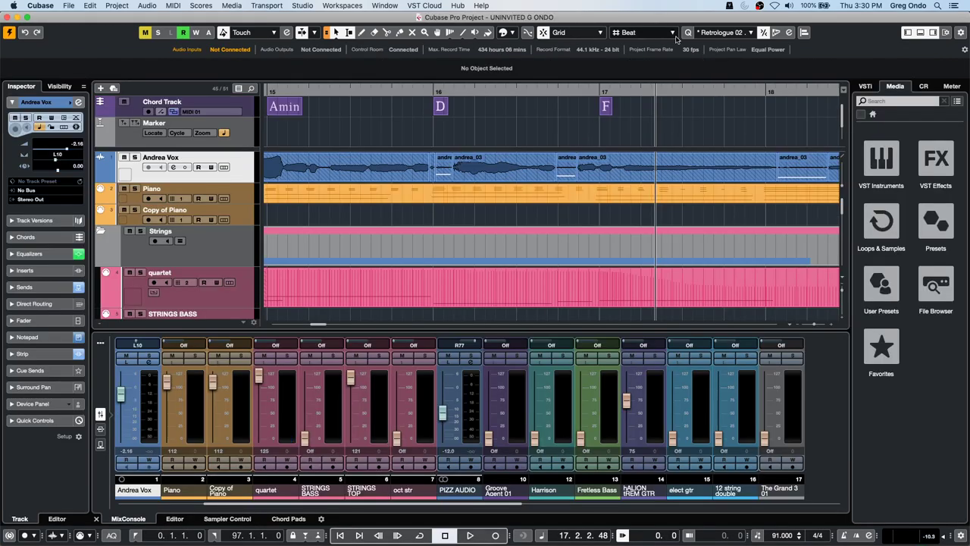
# - Render the first two elect gtr events and the first 12 string double event in place as one event, dry, muting the source events
pyautogui.click(397, 91)
pyautogui.moveTo(398, 91); pyautogui.dragTo(397, 27)
pyautogui.moveTo(379, 85); pyautogui.dragTo(385, 53)
pyautogui.scroll(-10, 414, 178)
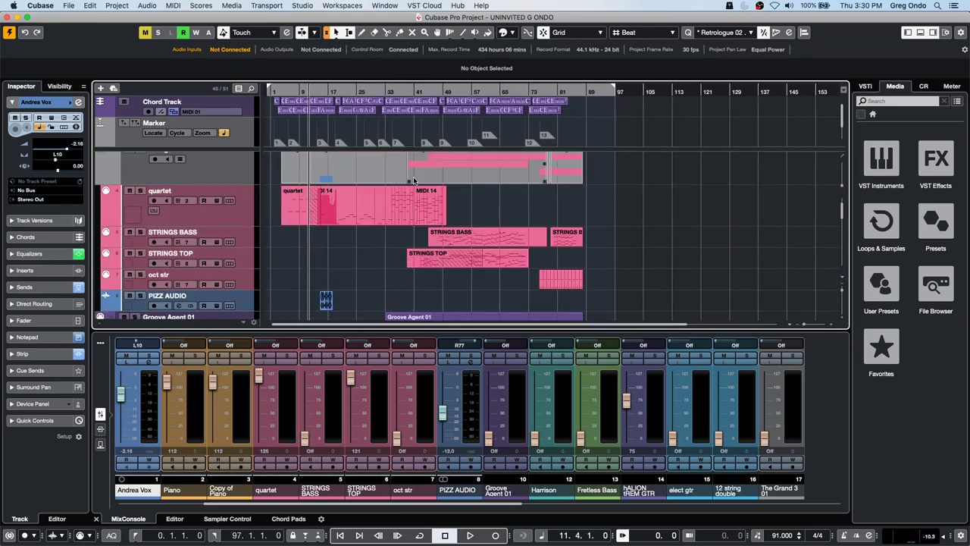
pyautogui.scroll(-5, 413, 177)
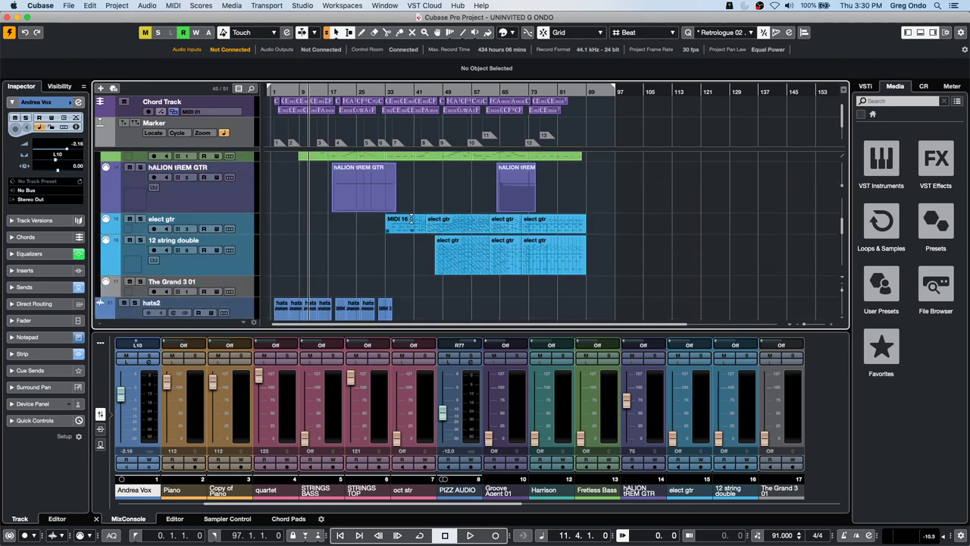
pyautogui.rightClick(389, 243)
pyautogui.click(403, 242)
pyautogui.click(383, 227)
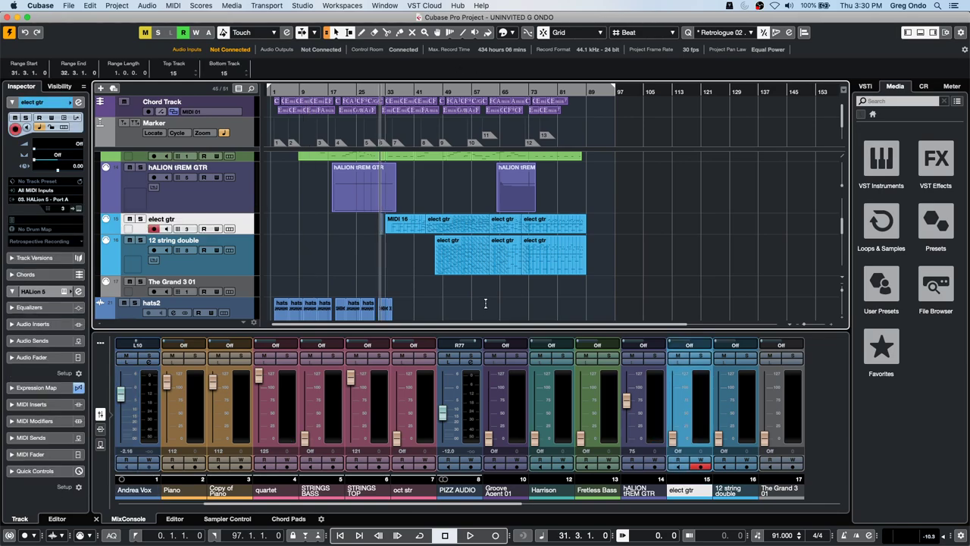
pyautogui.scroll(-2, 391, 234)
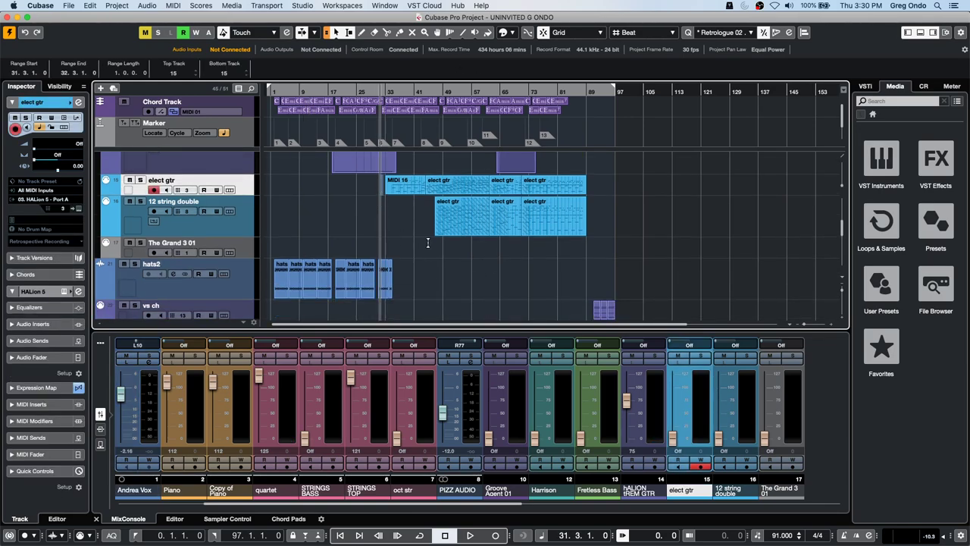
pyautogui.moveTo(437, 248); pyautogui.dragTo(470, 191)
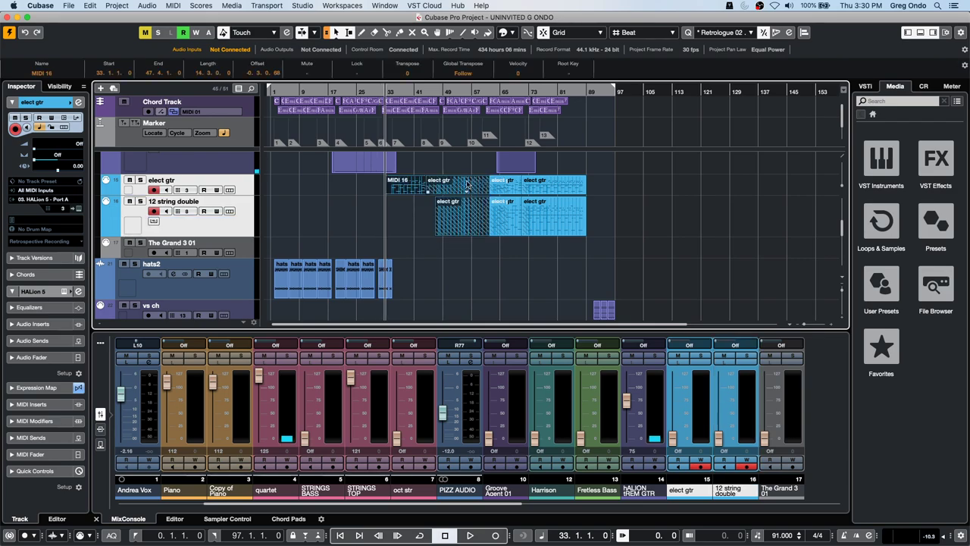
pyautogui.click(90, 5)
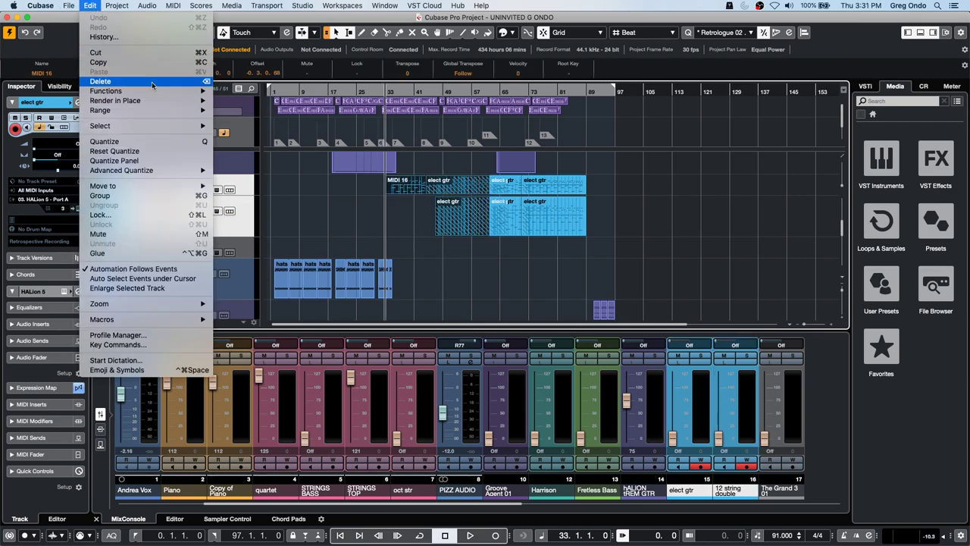
pyautogui.moveTo(152, 100)
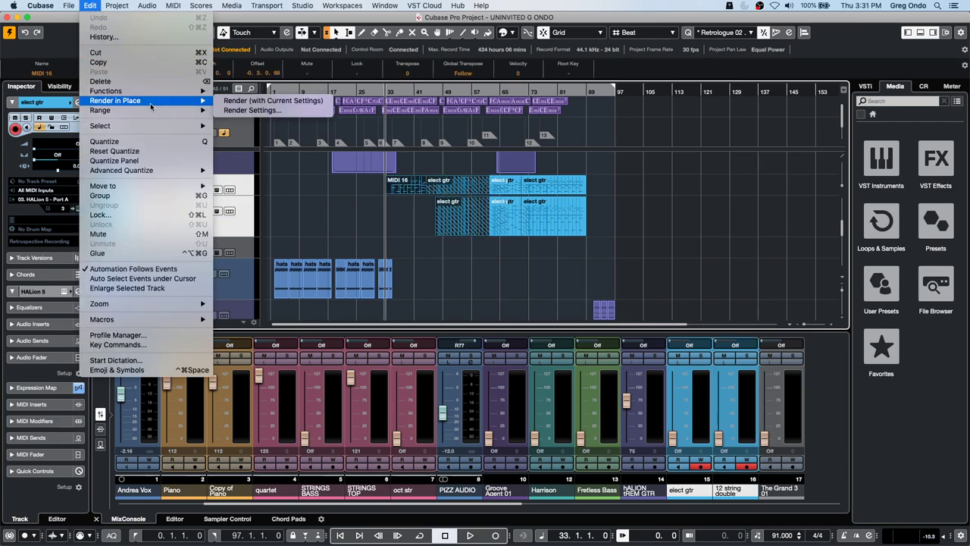
pyautogui.click(250, 110)
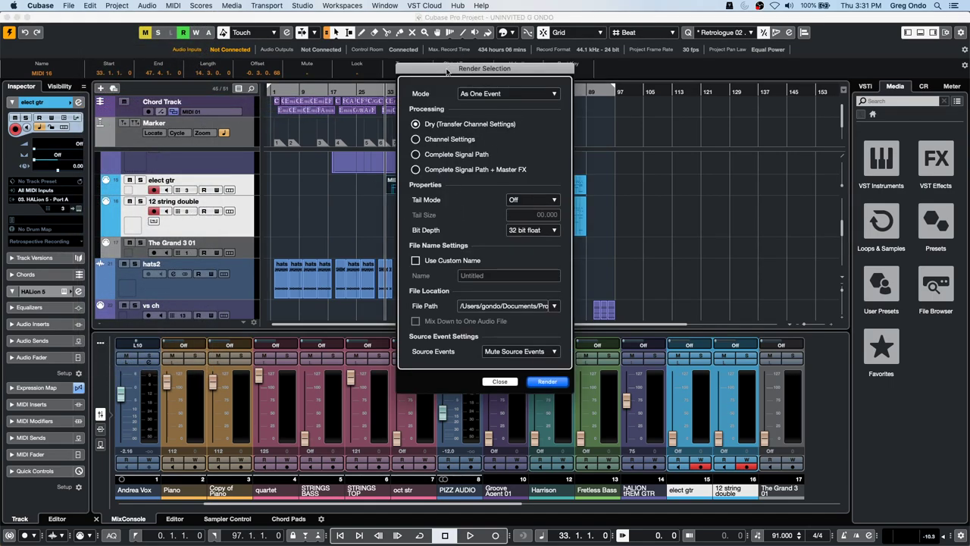
pyautogui.moveTo(448, 68); pyautogui.dragTo(247, 80)
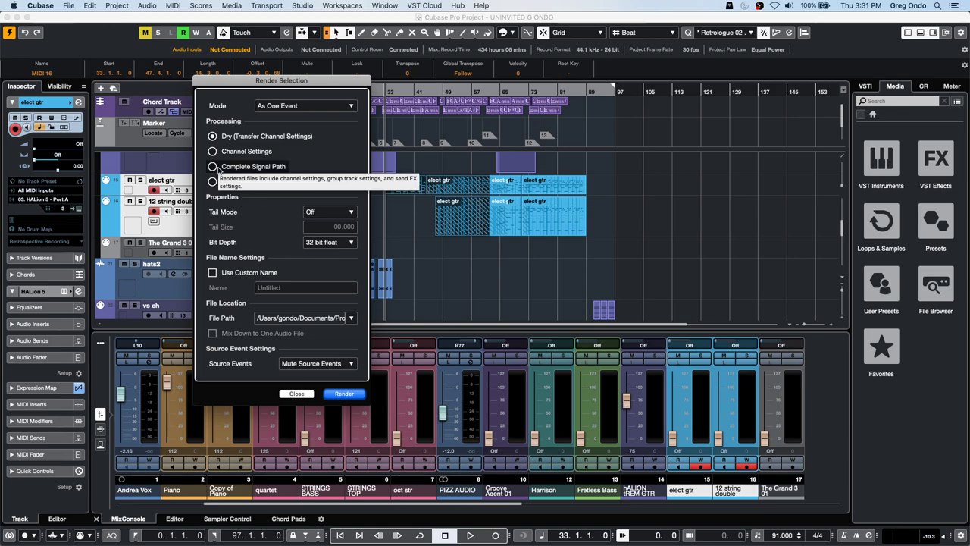
pyautogui.click(342, 393)
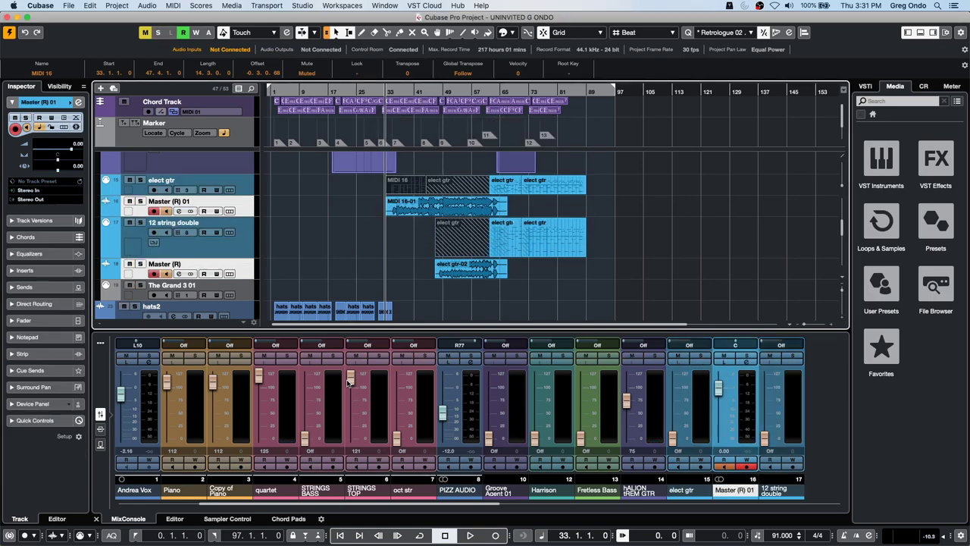
# - Deselect the events and undo the in-place rendering of the two guitar tracks
pyautogui.click(384, 253)
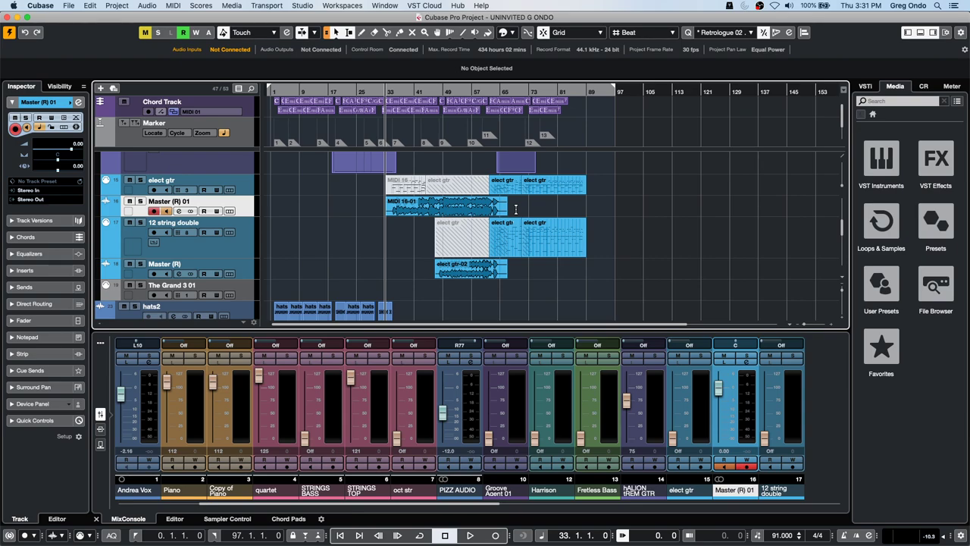
pyautogui.press('super+z')
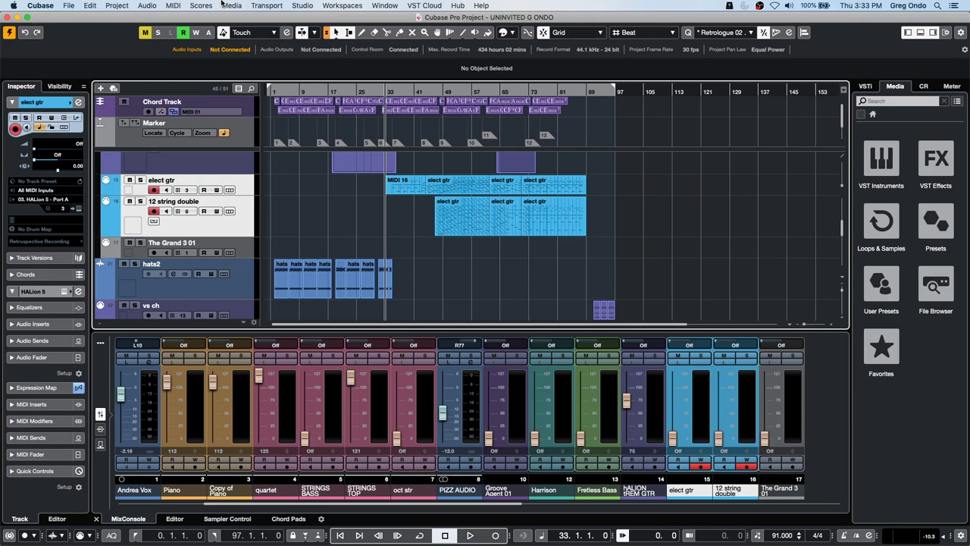
# - Try to add EuCon as a remote device in Studio Setup, and dismiss the alert
pyautogui.click(305, 5)
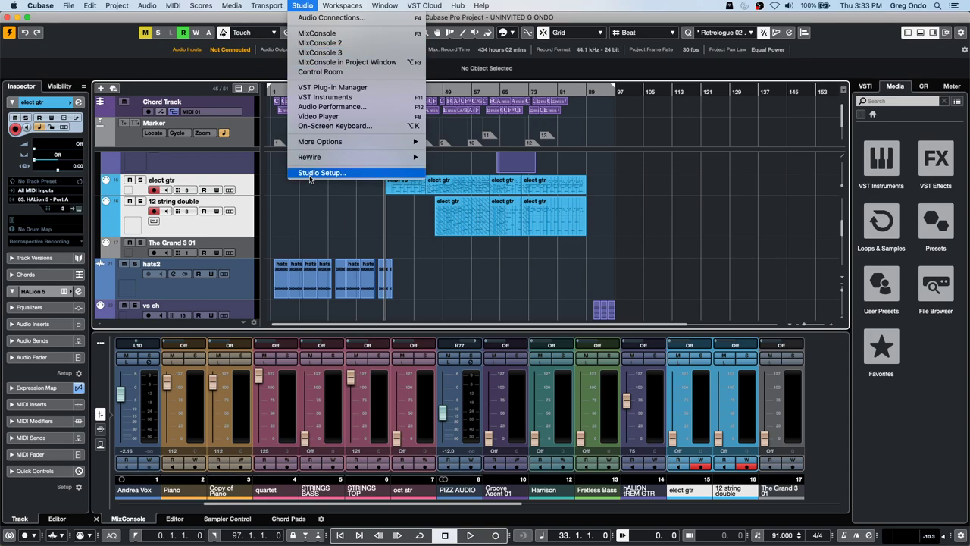
pyautogui.click(364, 173)
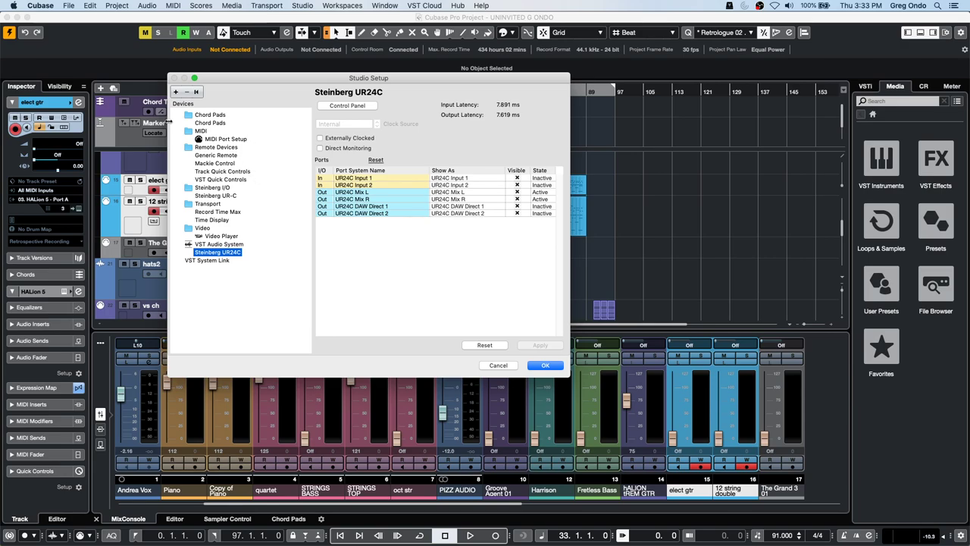
pyautogui.click(176, 91)
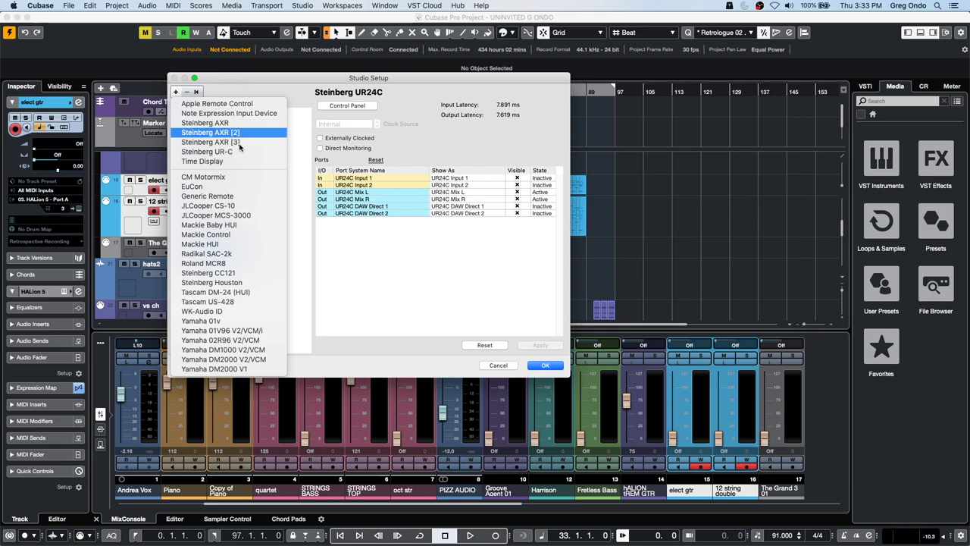
pyautogui.click(192, 186)
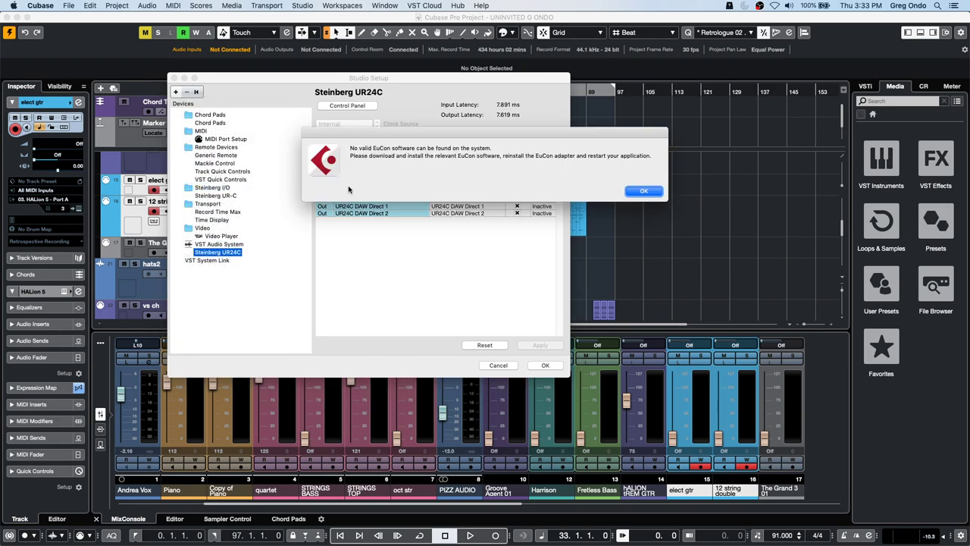
pyautogui.click(643, 191)
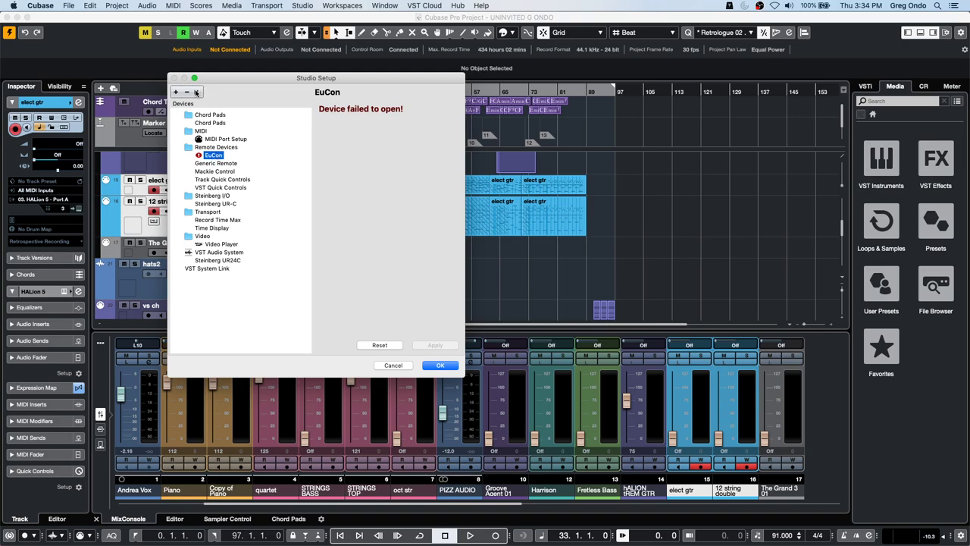
# - Remove the EuCon entry from the remote devices and close Studio Setup
pyautogui.click(187, 91)
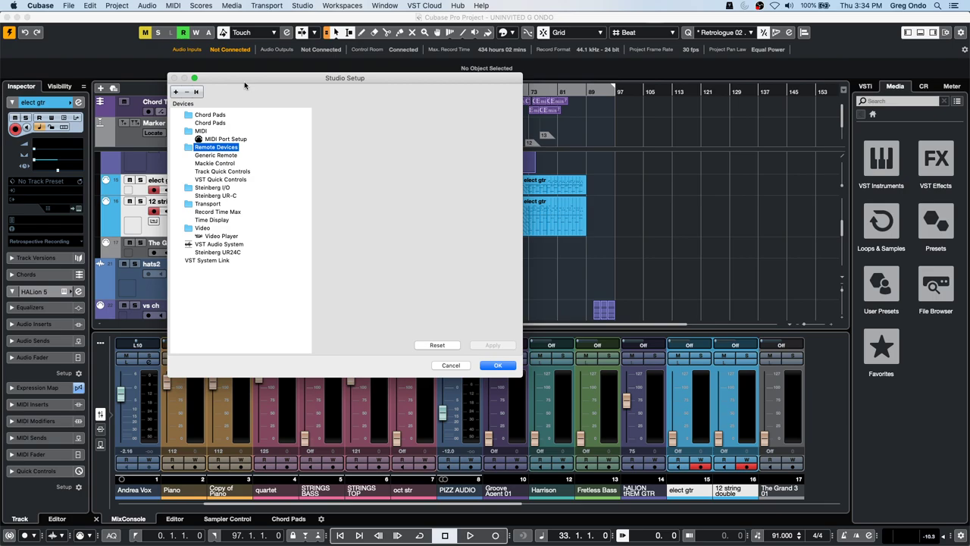
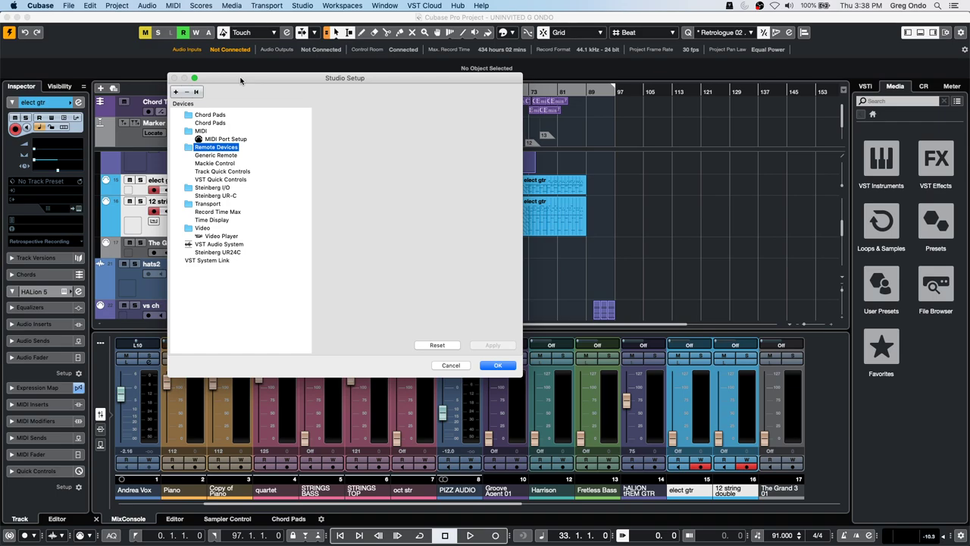
pyautogui.click(497, 365)
pyautogui.scroll(4, 436, 224)
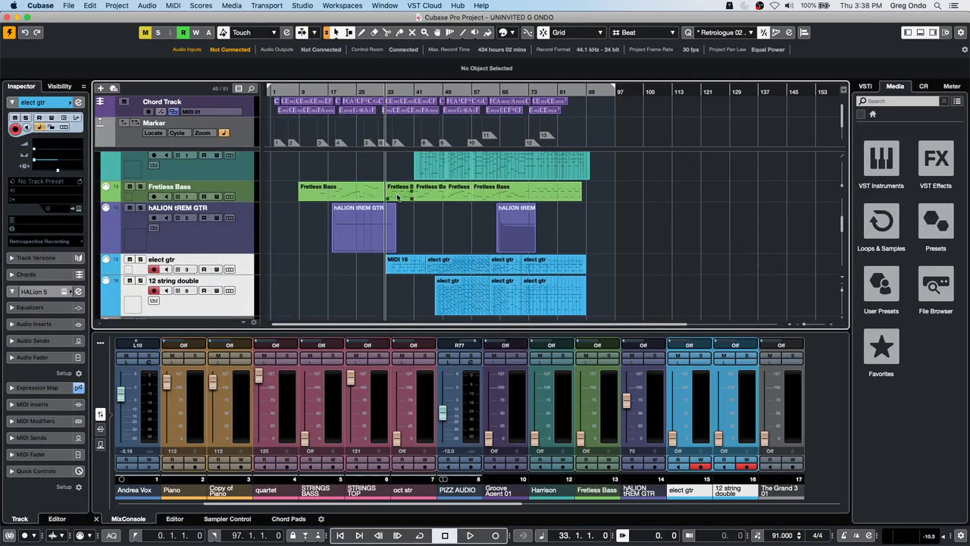
# - Open the Fretless Bass event at bar 33 for editing and show CC 10 (Pan) in the controller lane
pyautogui.doubleClick(401, 198)
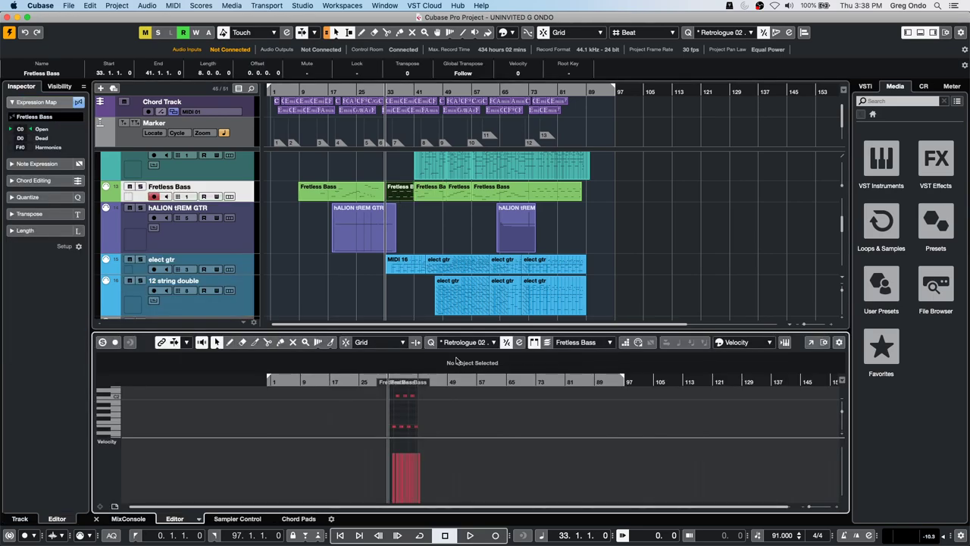
pyautogui.click(111, 441)
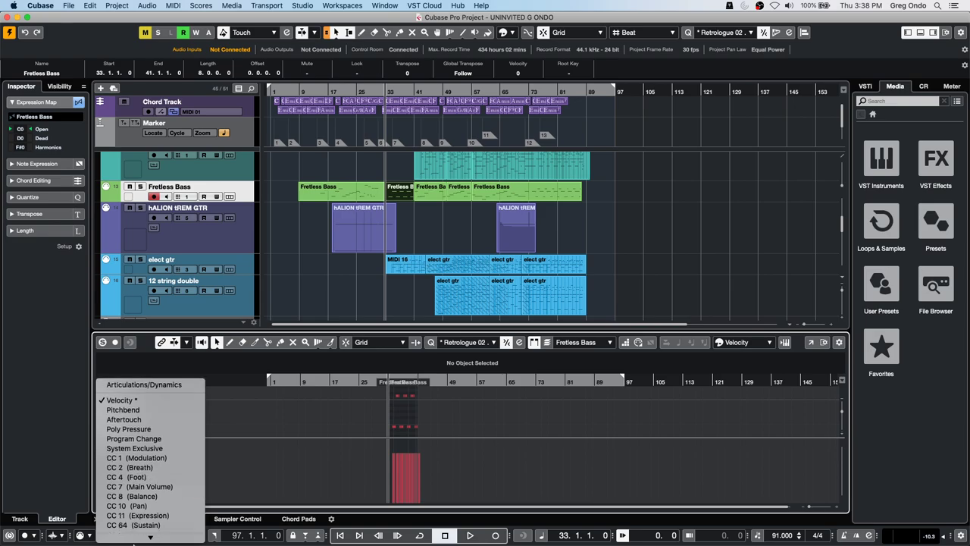
pyautogui.scroll(-3, 157, 455)
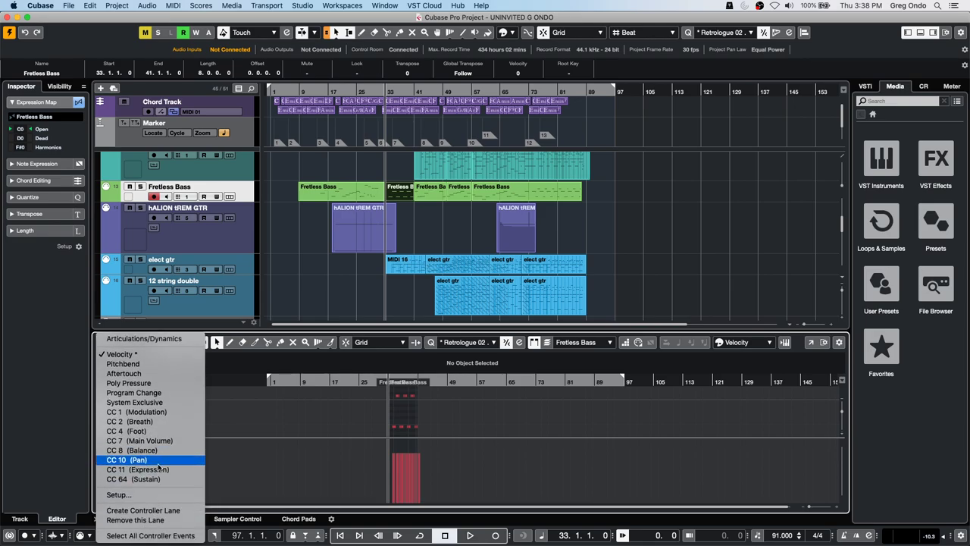
pyautogui.click(159, 466)
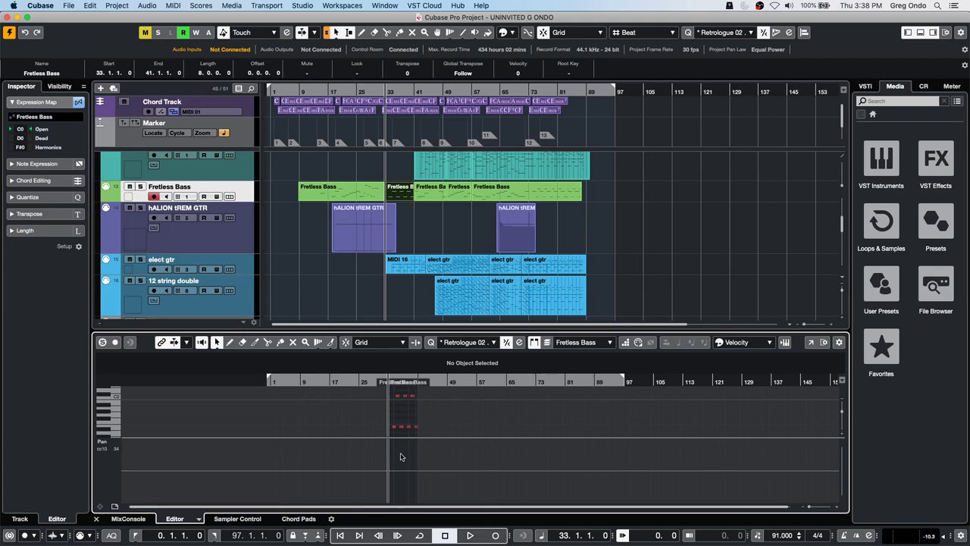
# - Draw a freehand pan curve in the controller lane from the Fretless Bass part onward, and undo it
pyautogui.press('8')
pyautogui.moveTo(402, 458)
pyautogui.mouseDown()
pyautogui.moveTo(422, 479)
pyautogui.moveTo(433, 468)
pyautogui.moveTo(497, 456)
pyautogui.mouseUp()
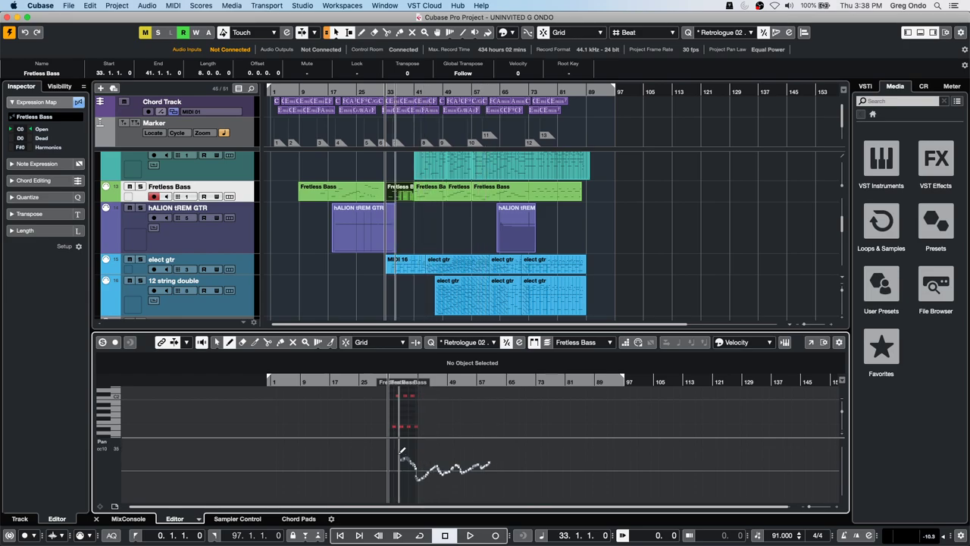
pyautogui.press('super+z')
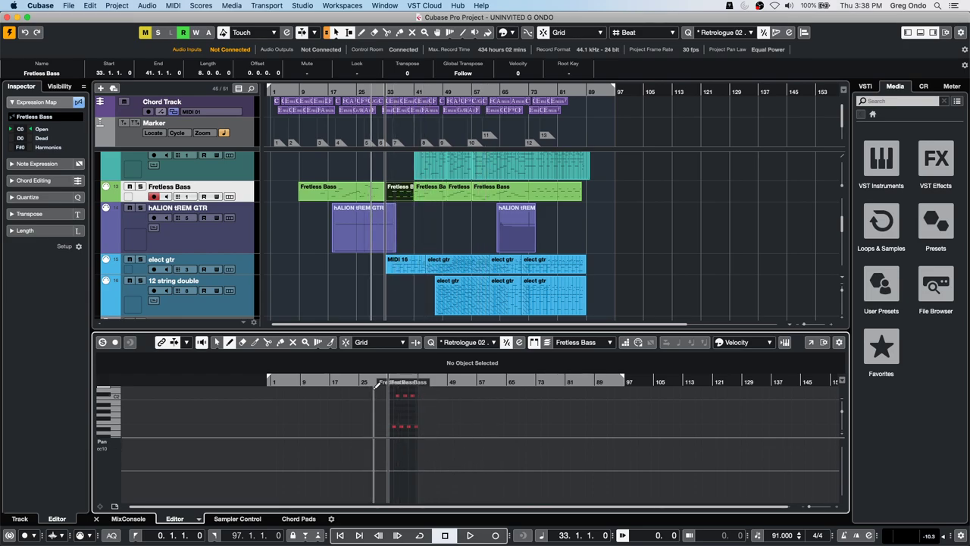
# - Zoom in on the Fretless Bass part, open the first low note's note expression editor, and choose the Pan expression parameter
pyautogui.moveTo(374, 381); pyautogui.dragTo(470, 421)
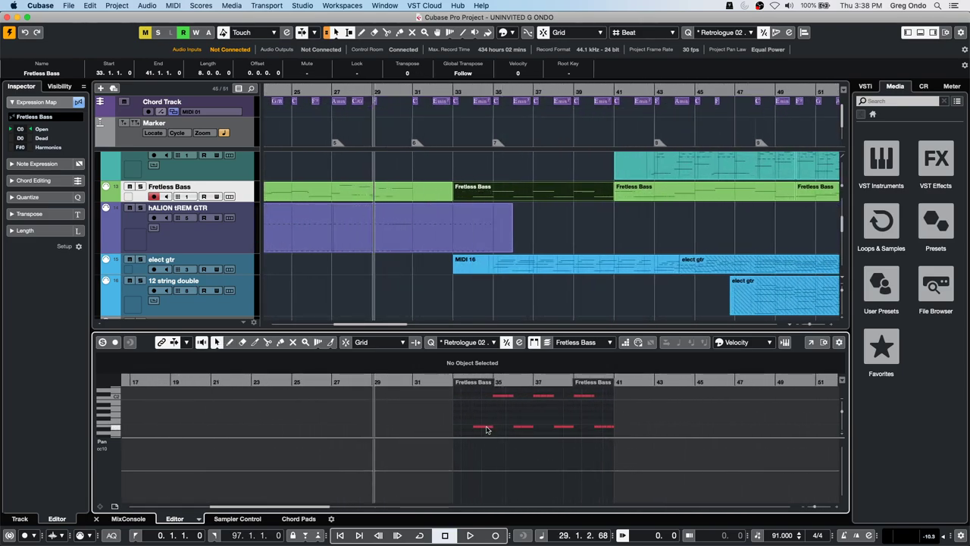
pyautogui.doubleClick(488, 430)
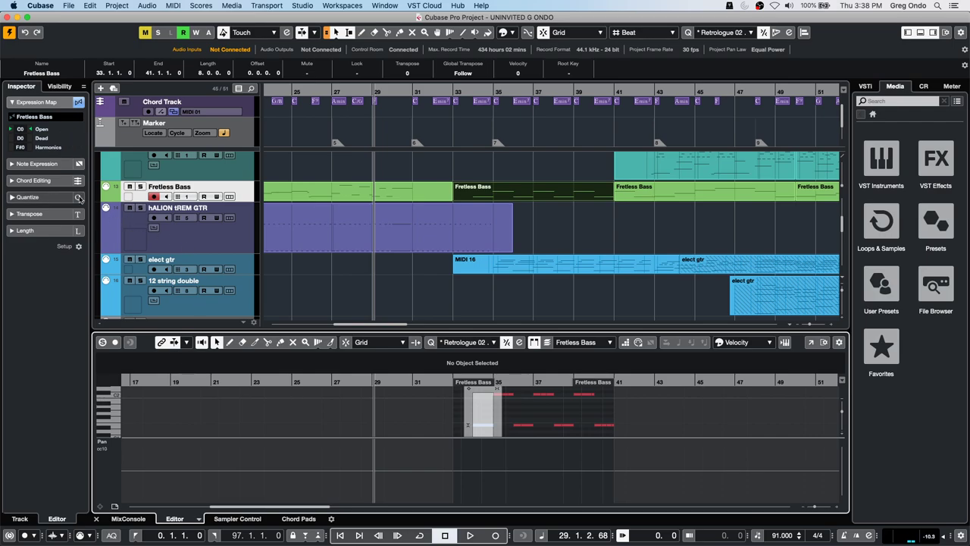
pyautogui.click(31, 163)
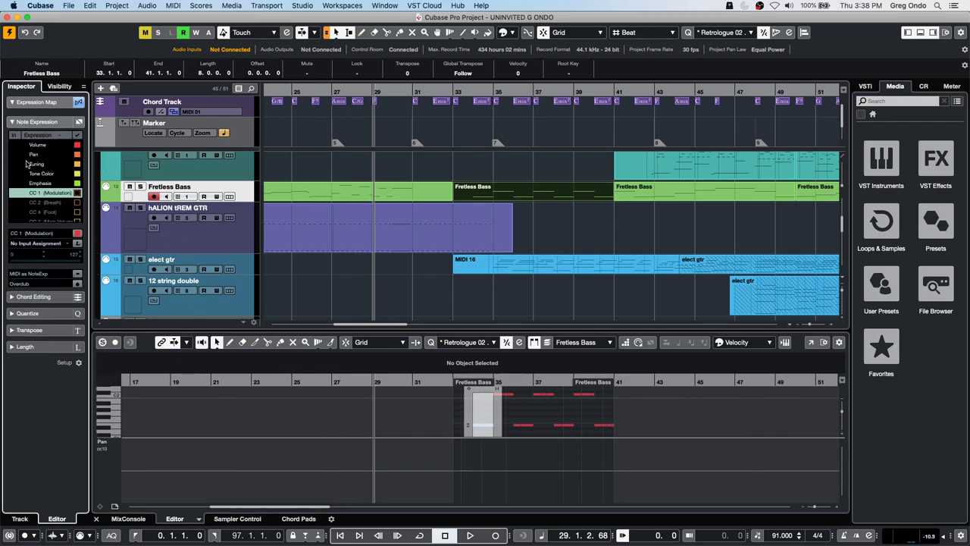
pyautogui.click(11, 152)
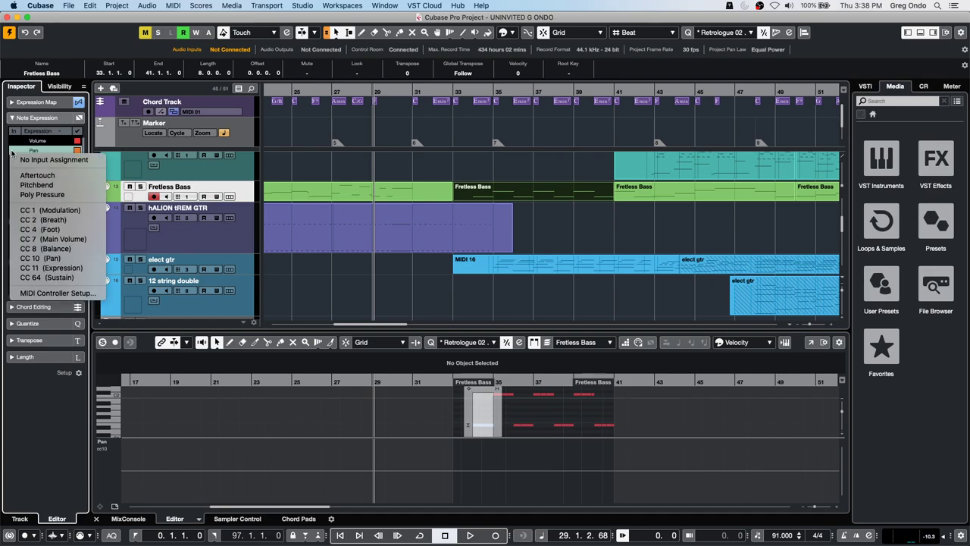
pyautogui.click(50, 159)
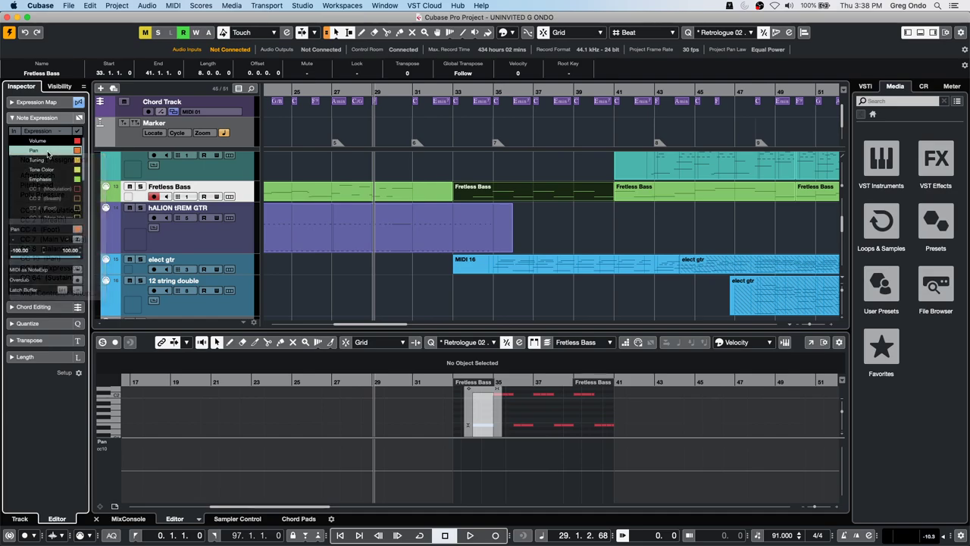
# - Draw a Pan note expression curve across the first low Fretless Bass note
pyautogui.click(469, 392)
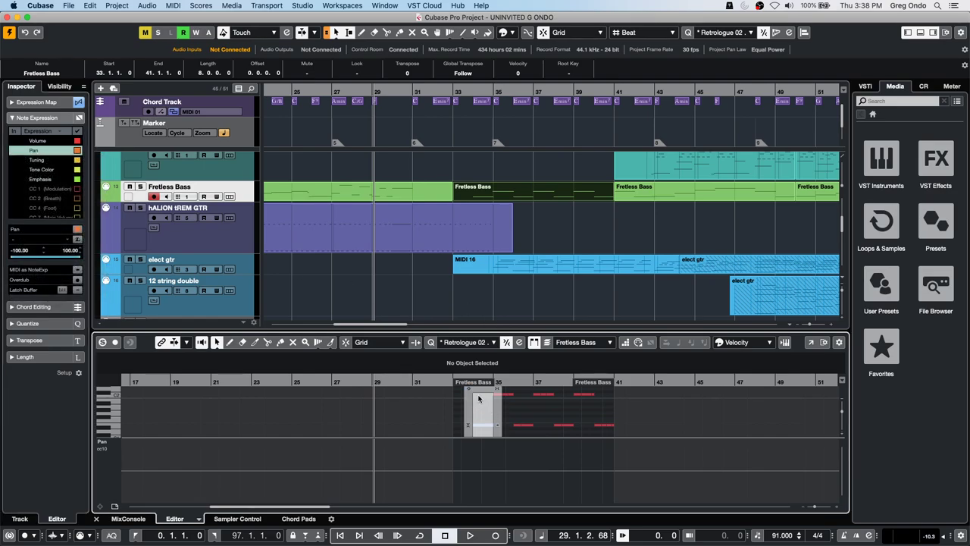
pyautogui.rightClick(474, 392)
pyautogui.click(485, 392)
pyautogui.moveTo(485, 392); pyautogui.dragTo(482, 395)
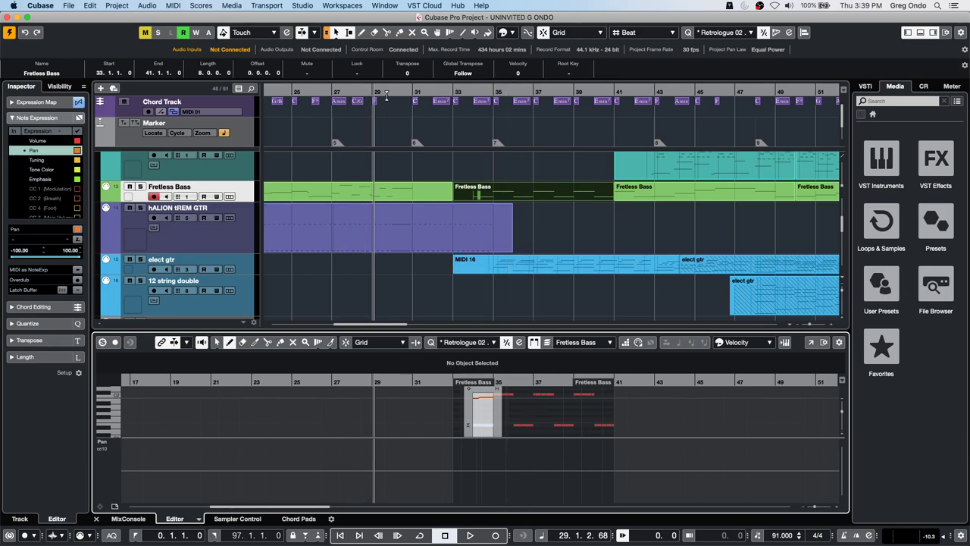
# - Switch from the UNINVITED G ONDO project to the Untitled2 project
pyautogui.moveTo(385, 95); pyautogui.dragTo(392, 75)
pyautogui.scroll(-5, 419, 175)
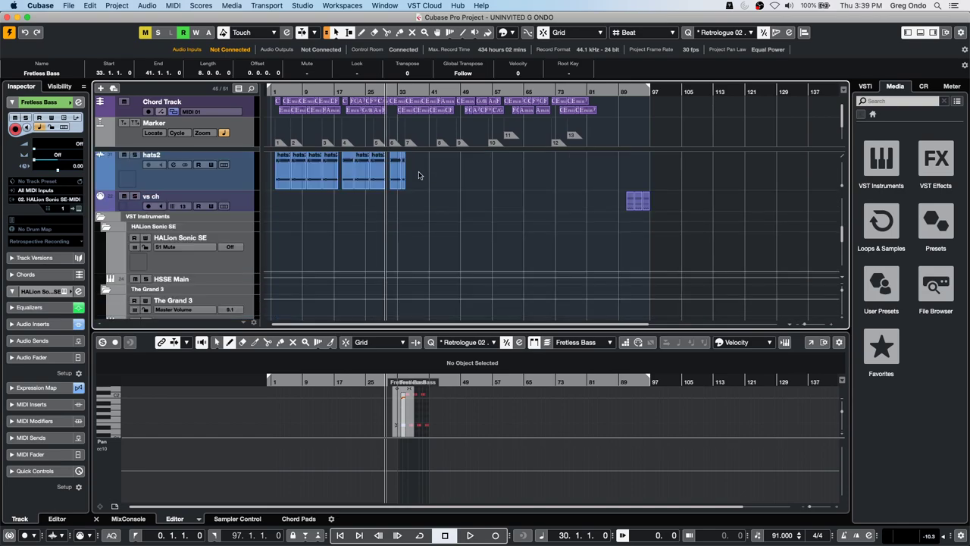
pyautogui.scroll(5, 419, 175)
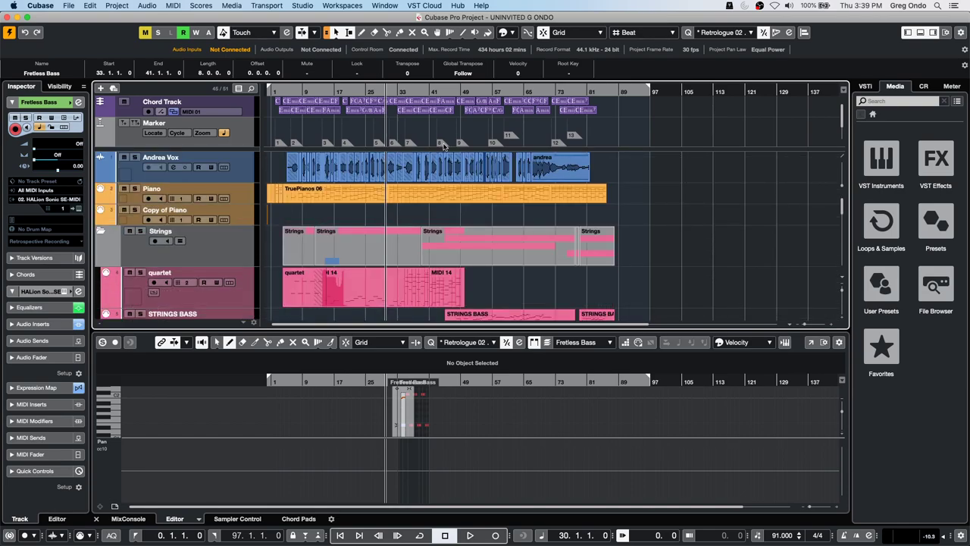
pyautogui.click(75, 6)
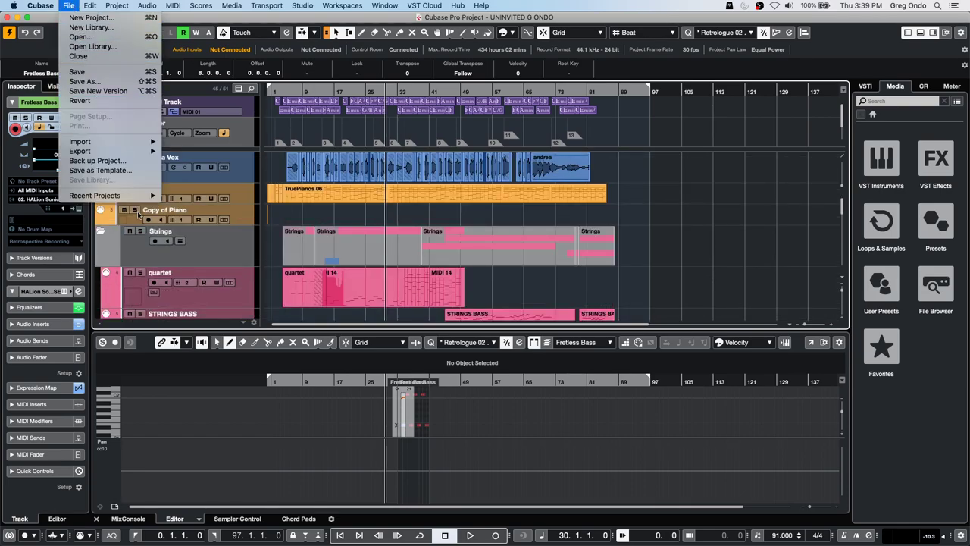
pyautogui.moveTo(384, 5)
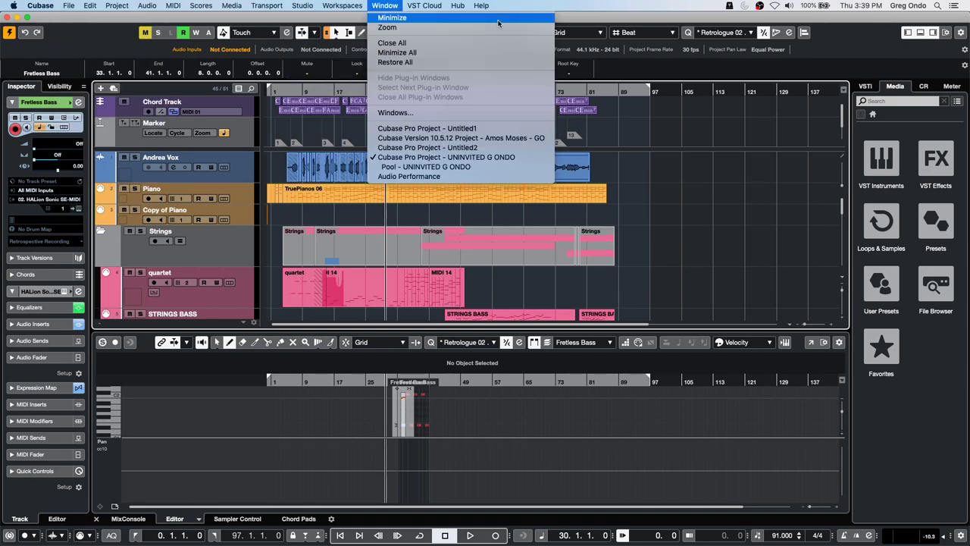
pyautogui.moveTo(424, 6)
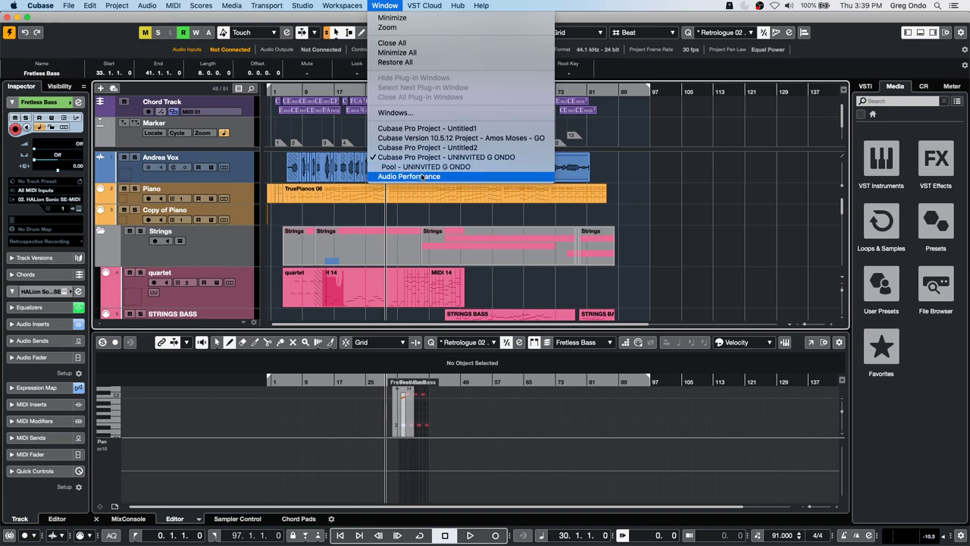
pyautogui.click(497, 129)
pyautogui.click(432, 5)
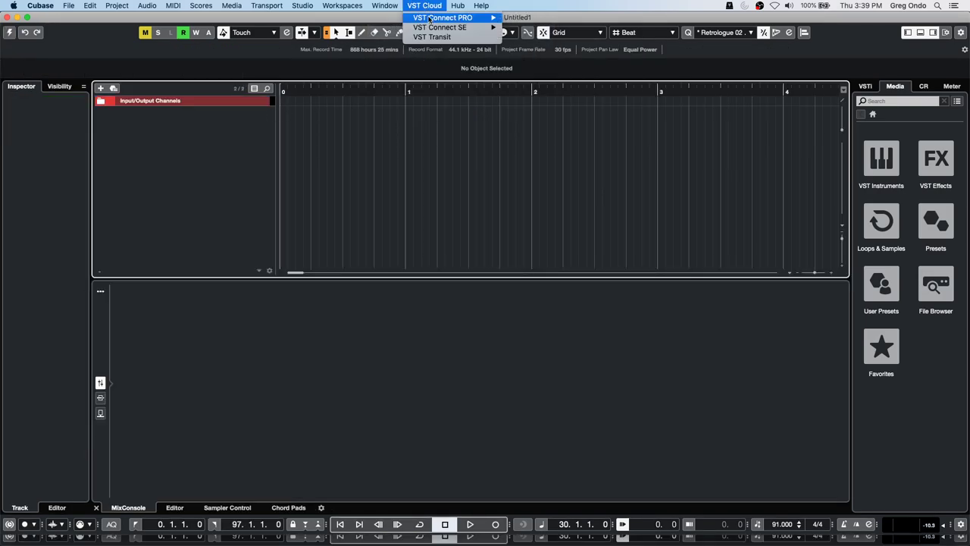
pyautogui.moveTo(384, 5)
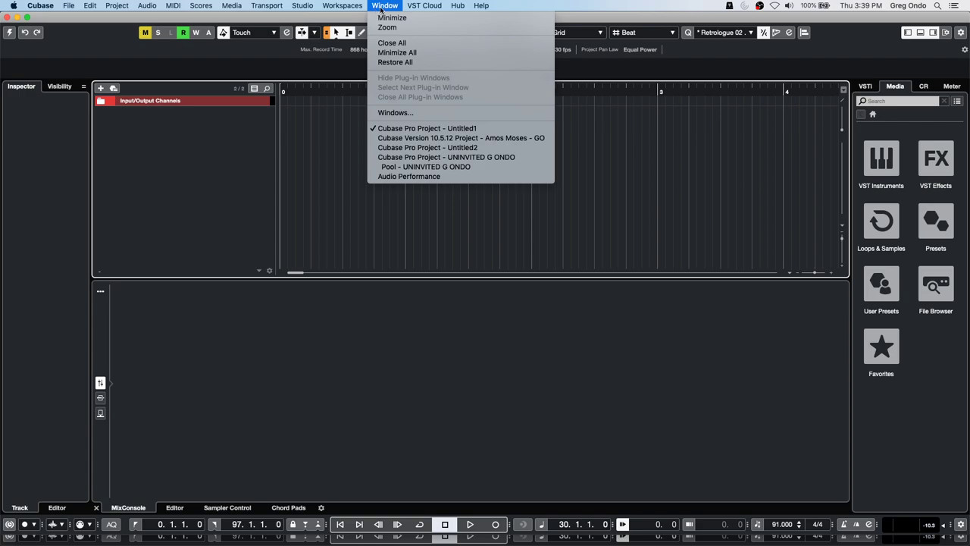
pyautogui.click(427, 147)
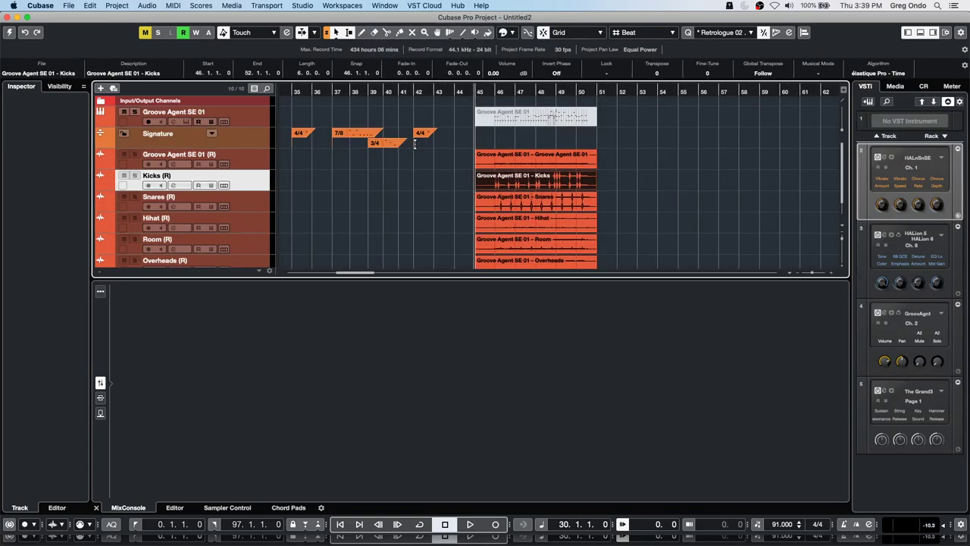
# - Activate the Untitled2 project and change the colour of the Snares (R) track to purple
pyautogui.click(649, 195)
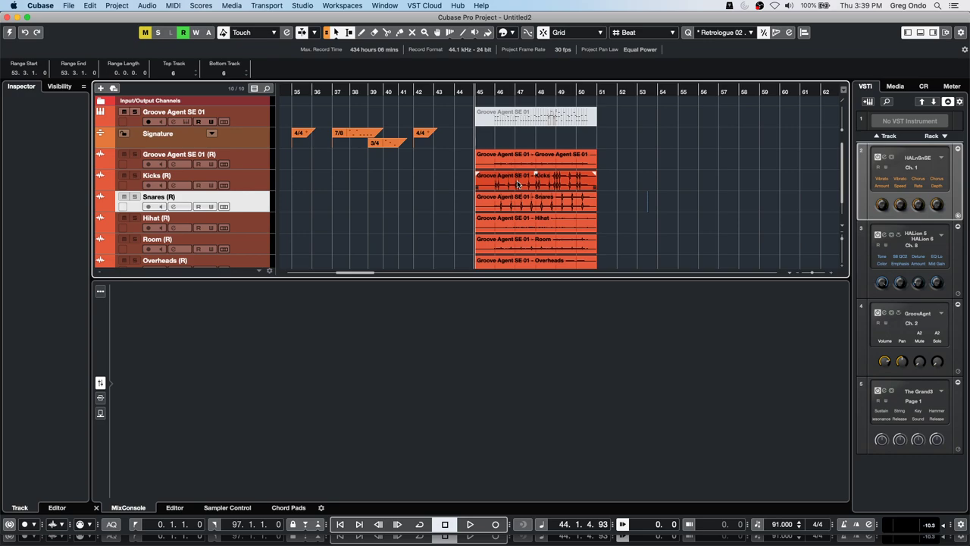
pyautogui.click(611, 179)
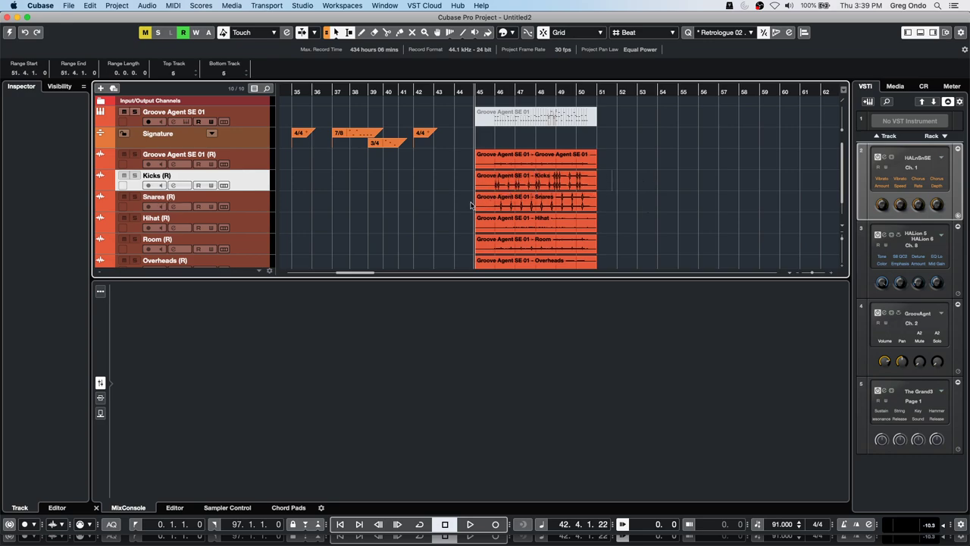
pyautogui.click(471, 204)
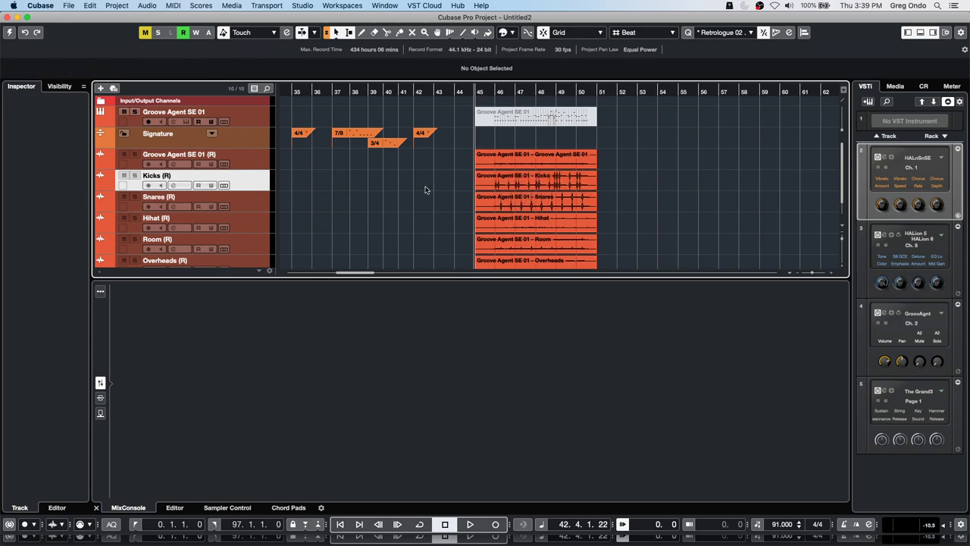
pyautogui.click(251, 211)
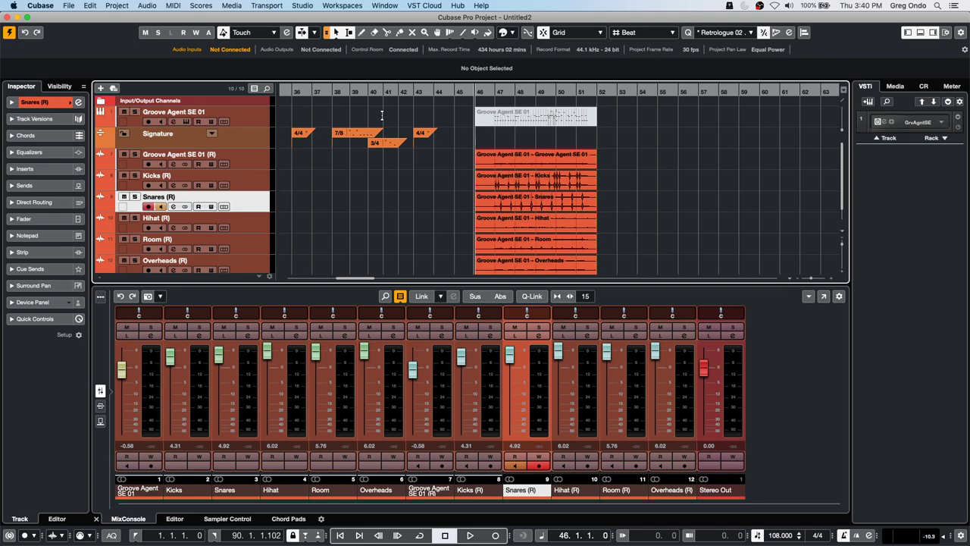
pyautogui.click(71, 103)
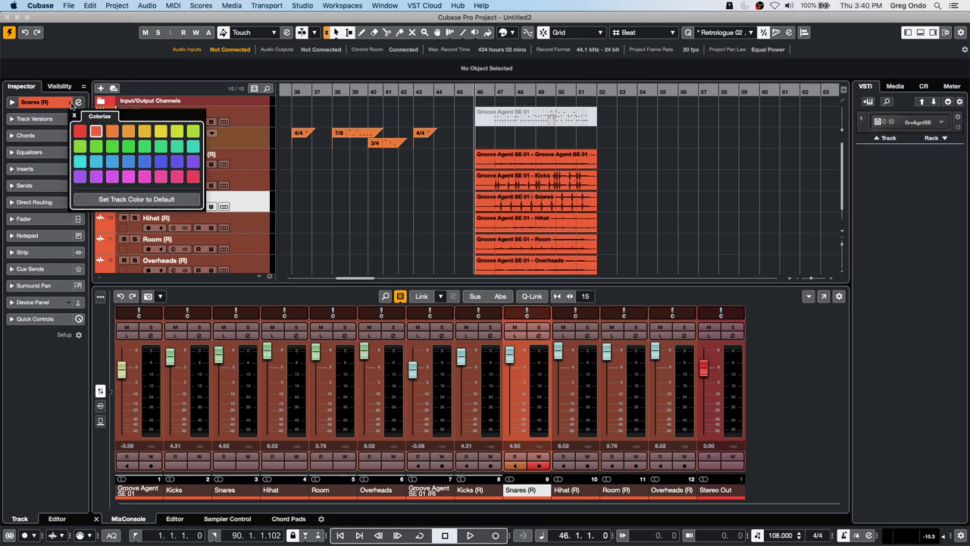
pyautogui.click(80, 177)
pyautogui.click(617, 194)
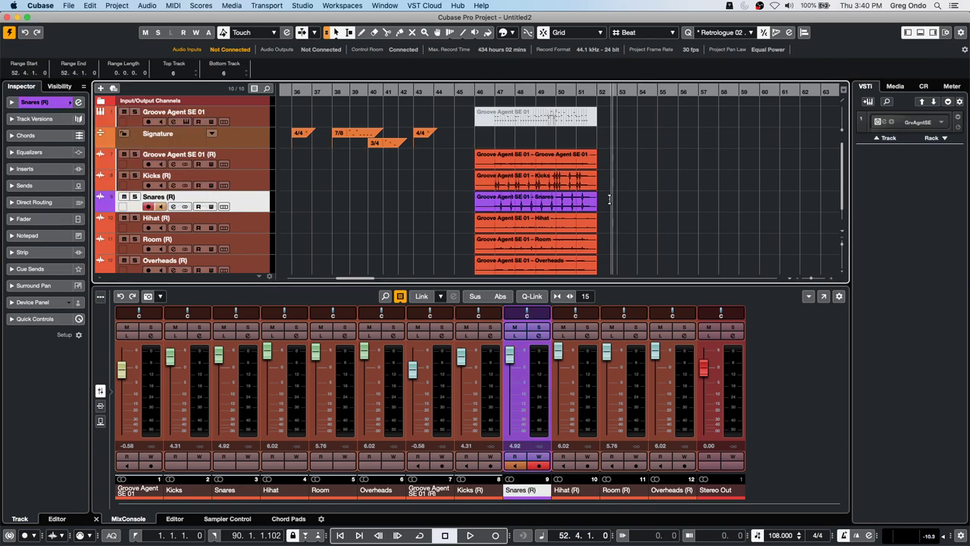
# - Select the Kicks (R) and Snares (R) audio events and open them together in the sample editor
pyautogui.click(565, 202)
pyautogui.keyDown('shift'); pyautogui.click(565, 181); pyautogui.keyUp('shift')
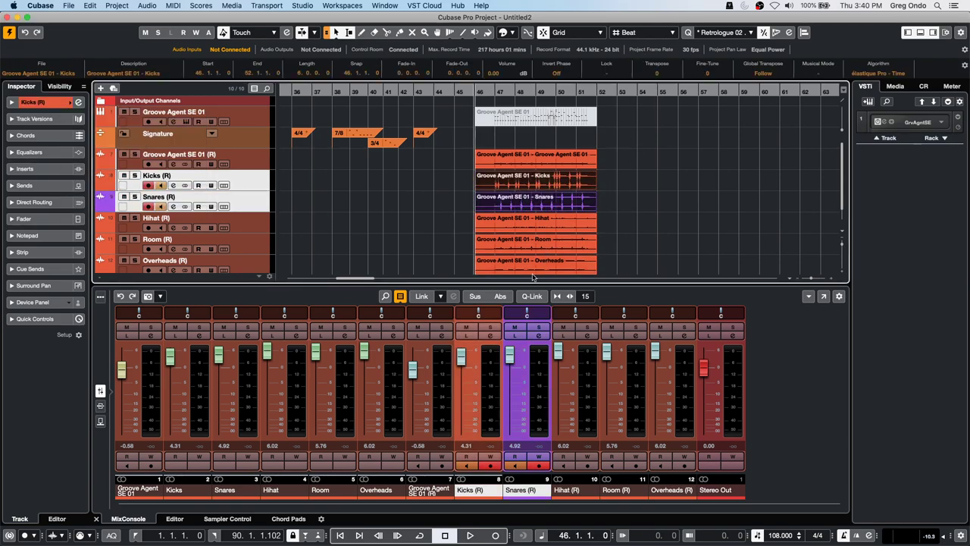
pyautogui.doubleClick(543, 206)
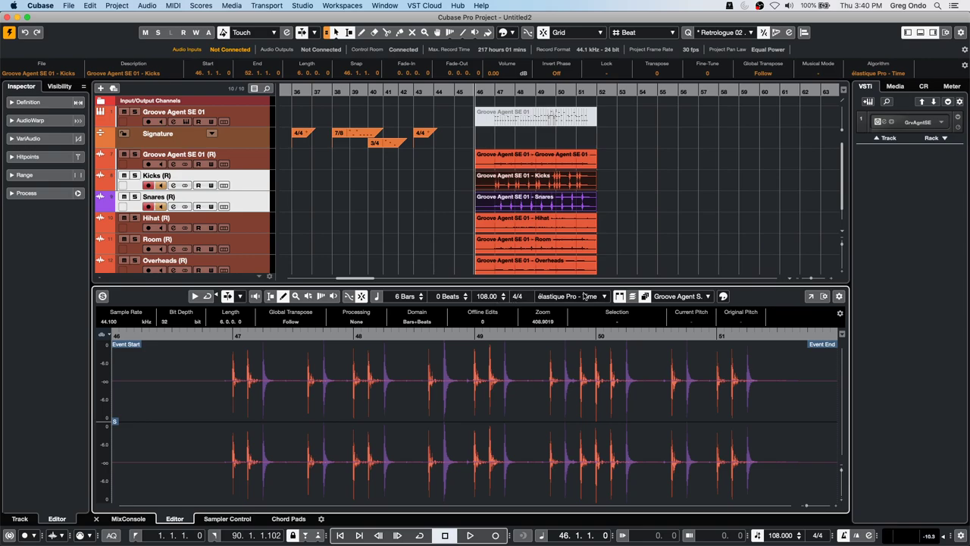
# - Hide and reshow the overlaid snare waveform, and examine the kick and snare timing closely around 49.3
pyautogui.click(645, 296)
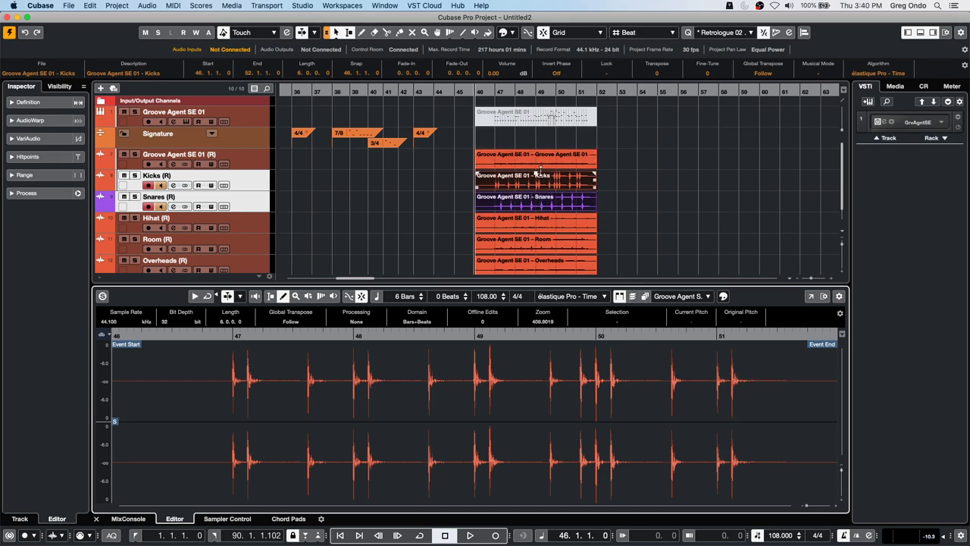
pyautogui.click(644, 296)
pyautogui.moveTo(556, 337); pyautogui.dragTo(554, 353)
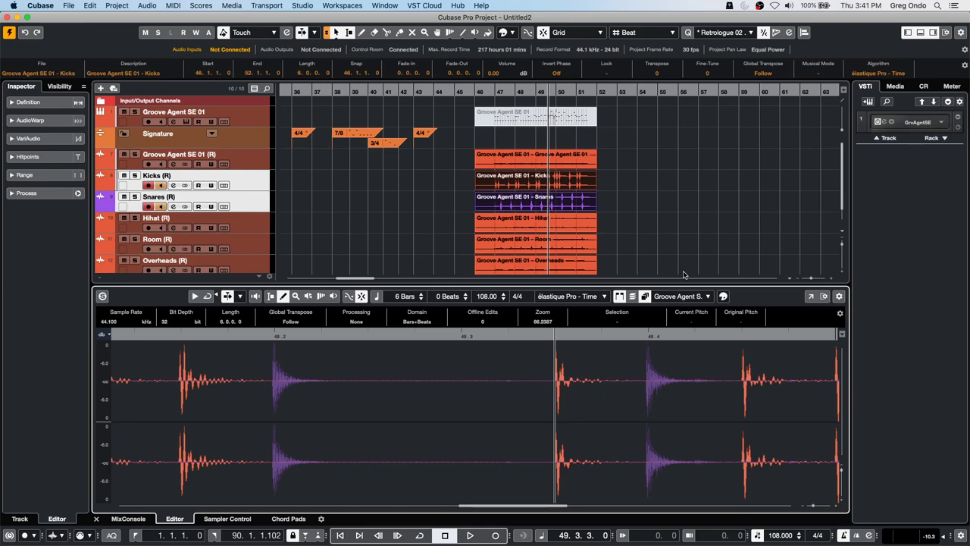
# - Add a chord track directly below the Signature track
pyautogui.scroll(-1, 682, 275)
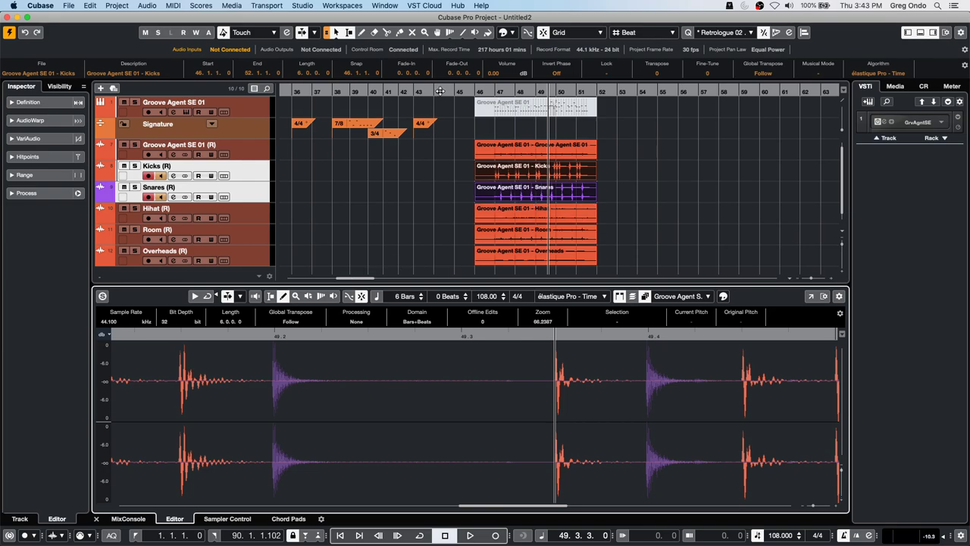
pyautogui.click(262, 175)
pyautogui.click(263, 130)
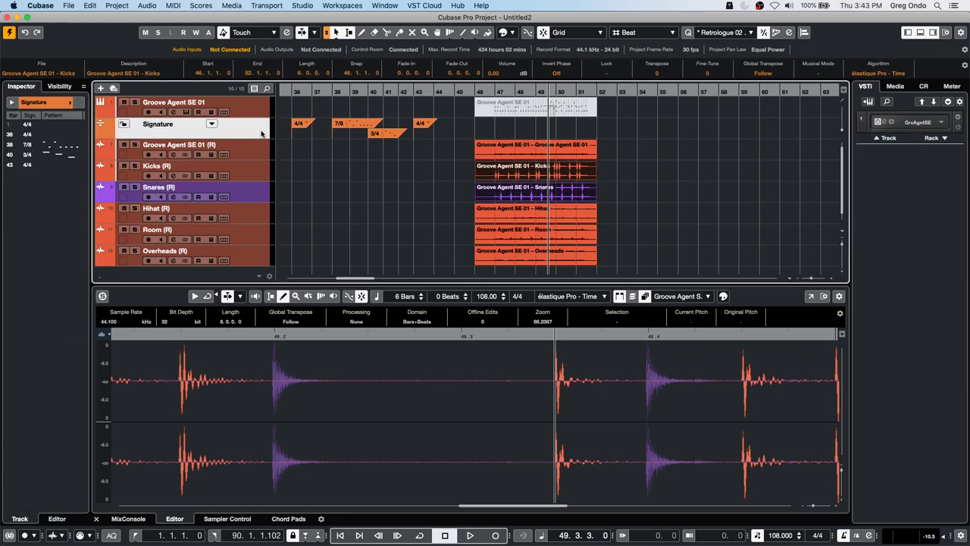
pyautogui.rightClick(257, 133)
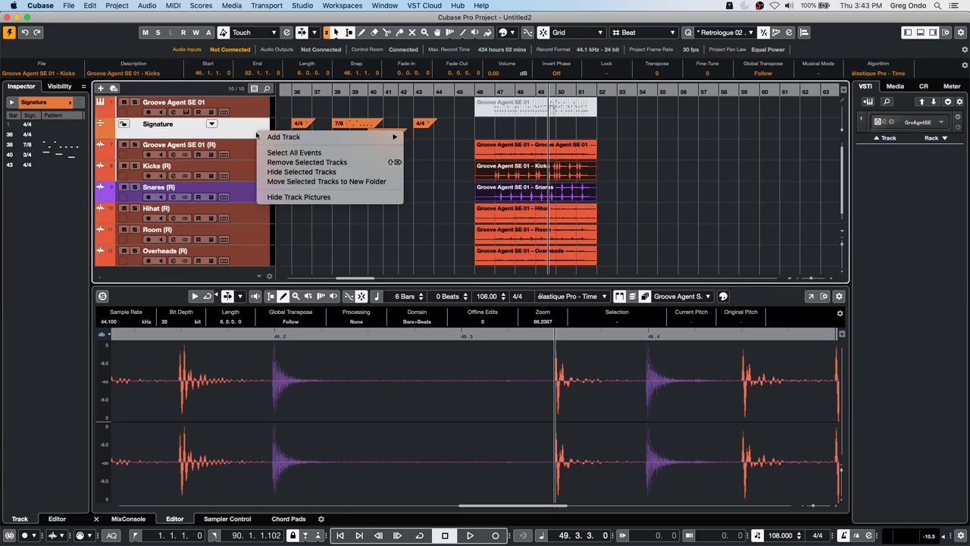
pyautogui.moveTo(301, 137)
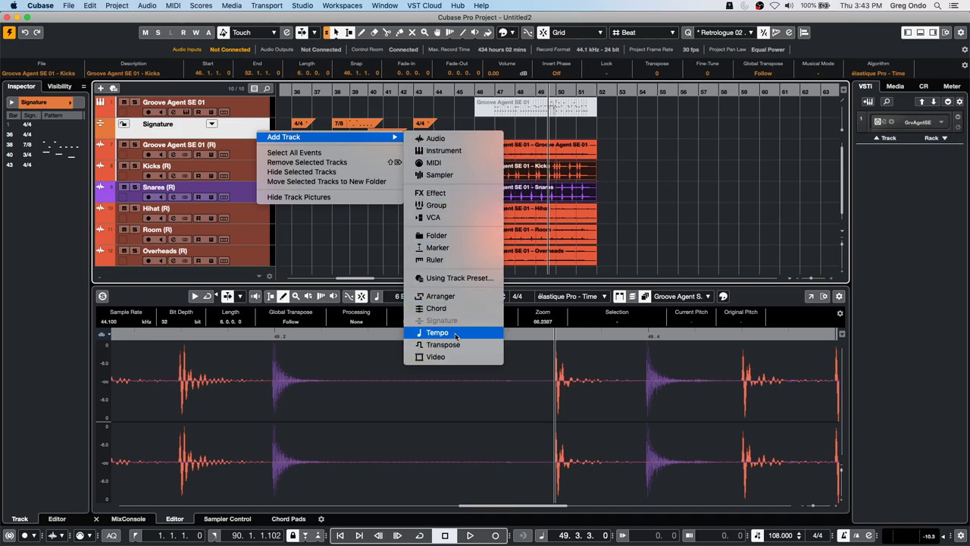
pyautogui.click(436, 308)
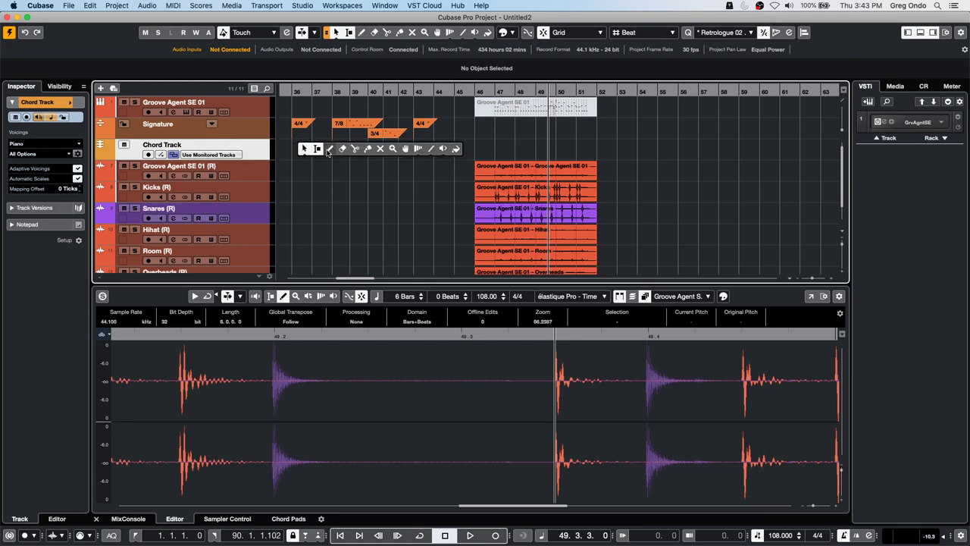
# - Draw a chord event at 36.2.1.0 on the chord track, disable adaptive voicings and show the scale lane
pyautogui.press('8')
pyautogui.click(303, 147)
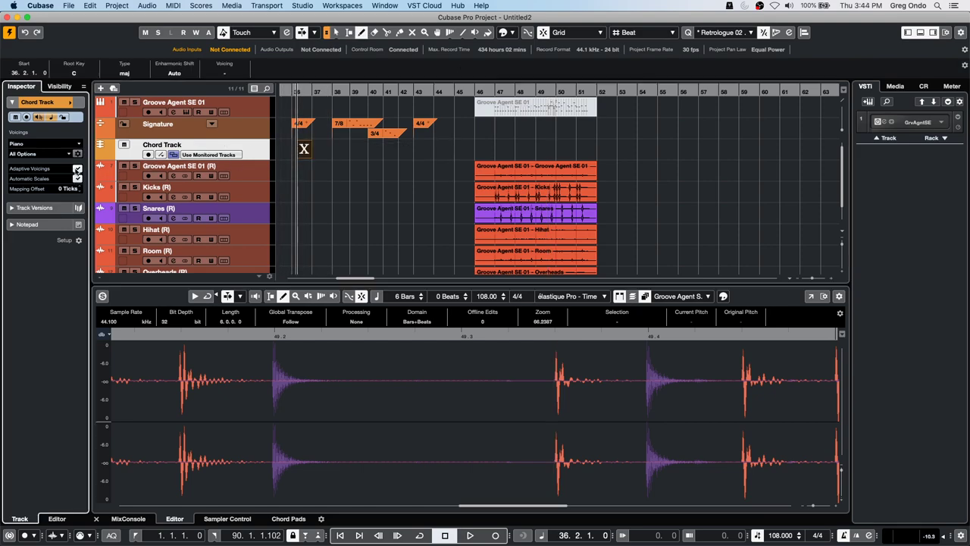
pyautogui.click(77, 169)
pyautogui.click(160, 154)
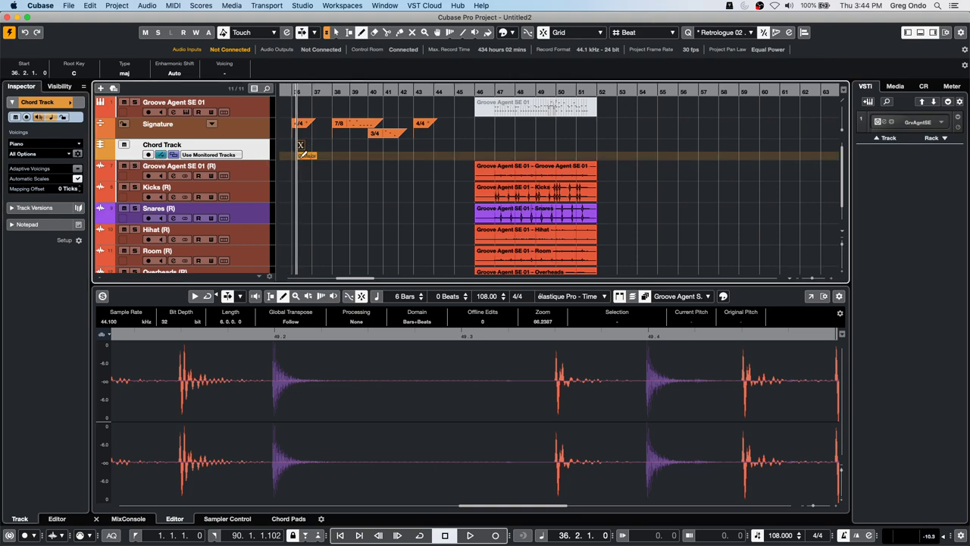
# - Turn off automatic scales for the chord track and set its scale event at bar 36 to Japanese 1
pyautogui.rightClick(307, 156)
pyautogui.click(308, 160)
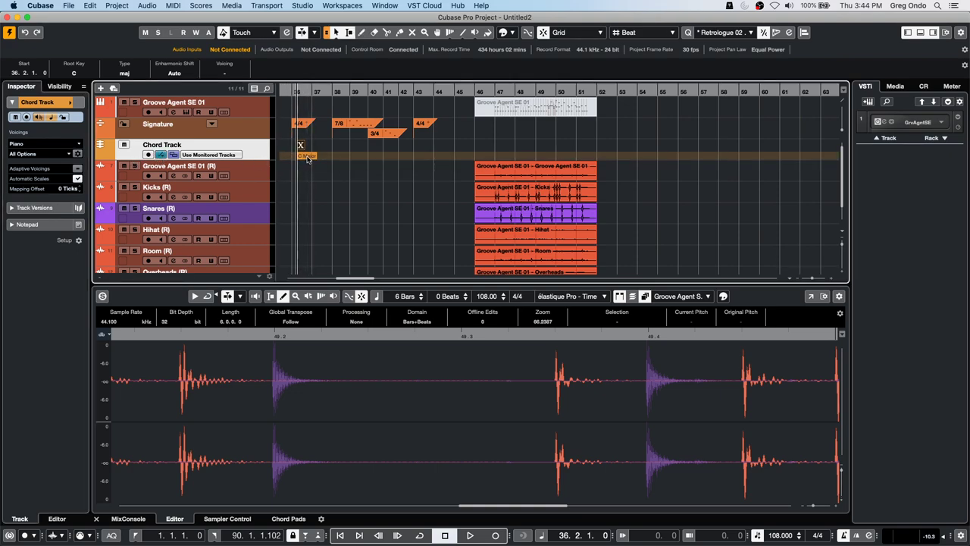
pyautogui.doubleClick(307, 156)
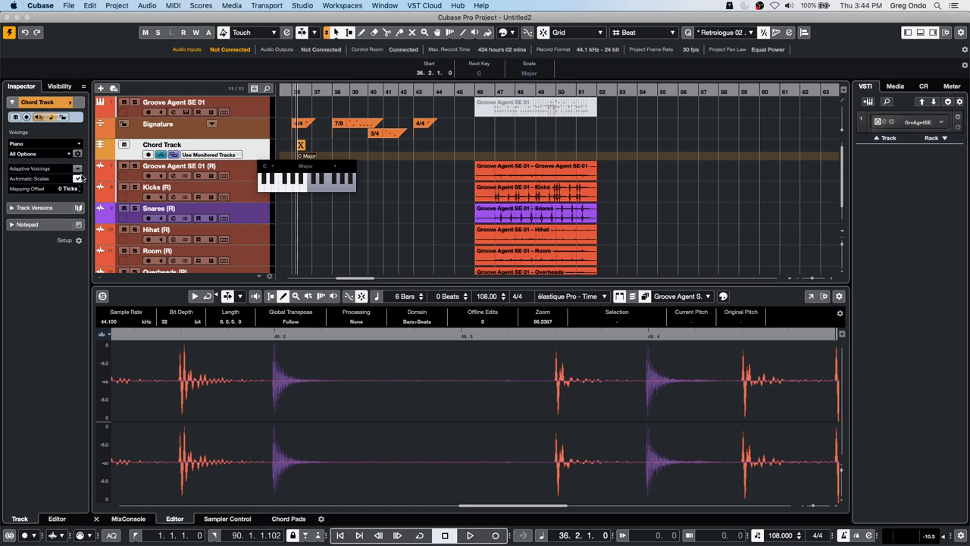
pyautogui.click(78, 179)
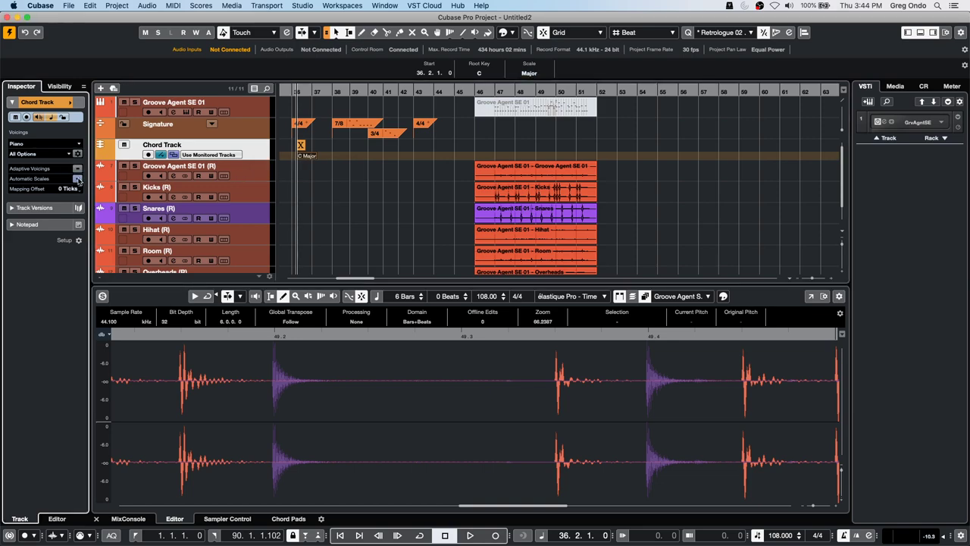
pyautogui.doubleClick(309, 157)
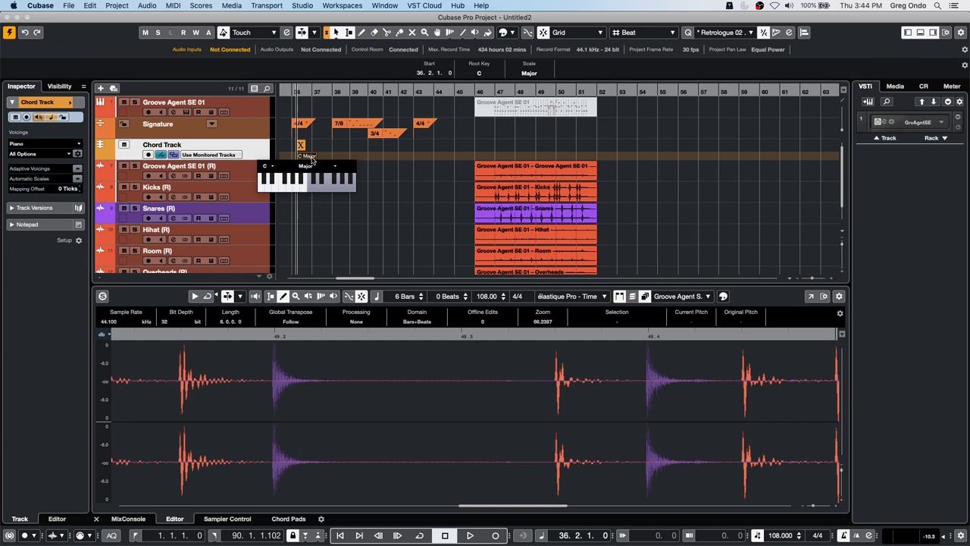
pyautogui.click(310, 166)
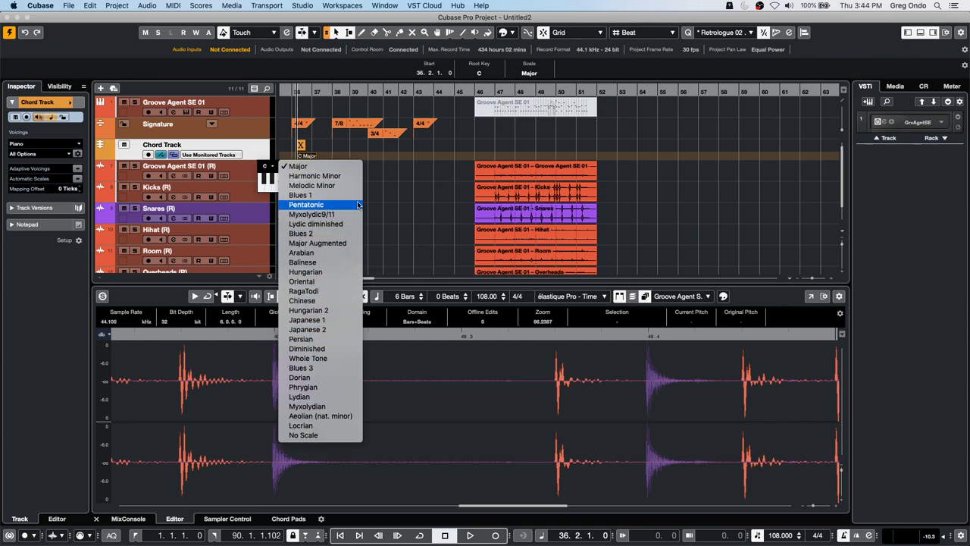
pyautogui.click(341, 321)
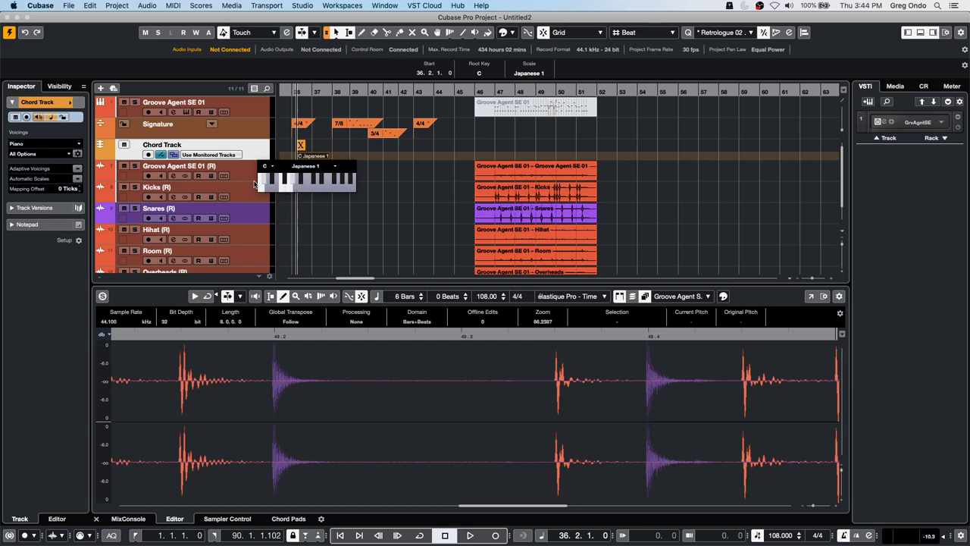
# - Change the chord track's scale event to Japanese 2 and close the scale editor
pyautogui.click(316, 166)
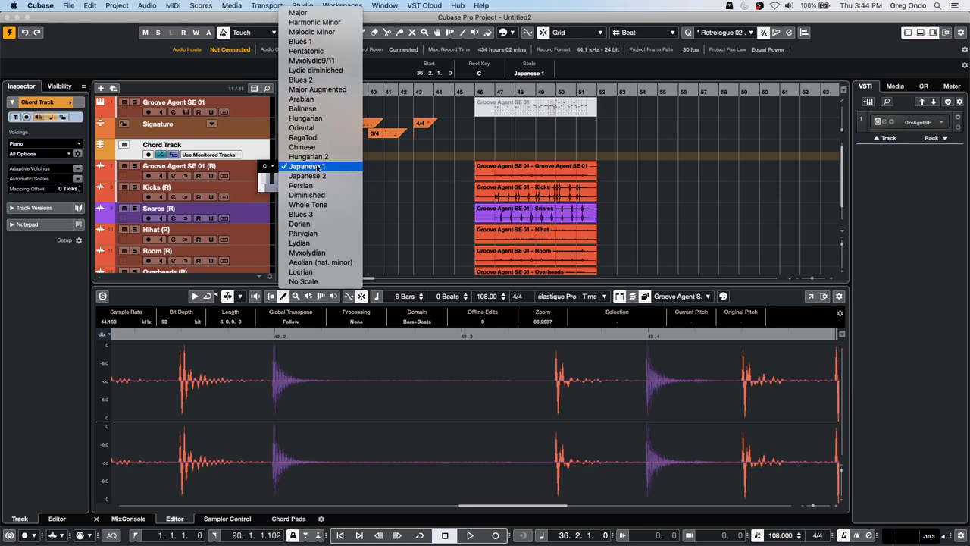
pyautogui.click(318, 176)
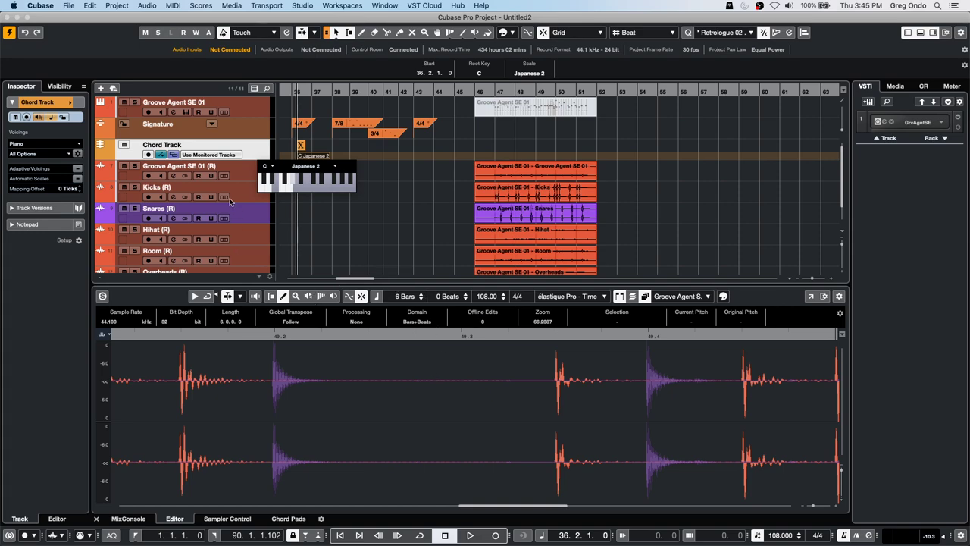
pyautogui.click(236, 200)
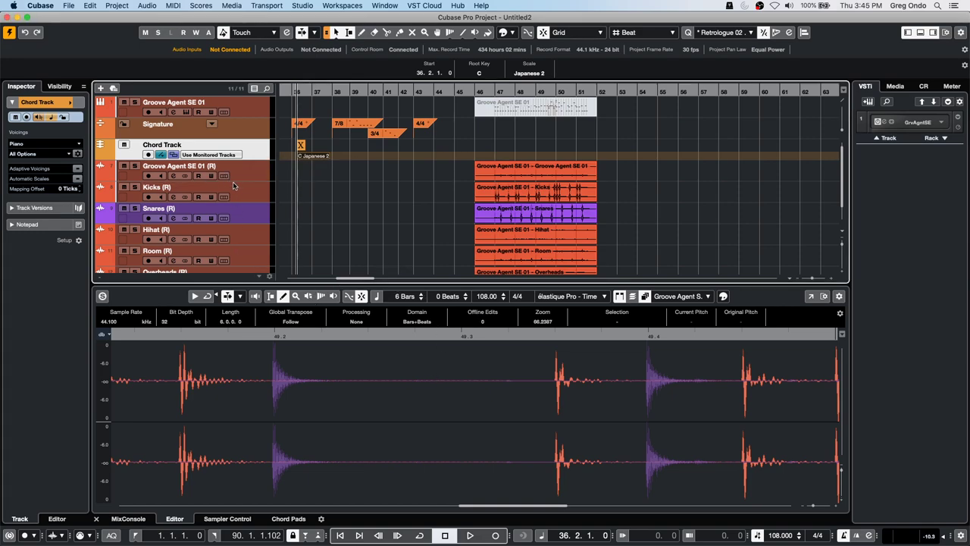
pyautogui.click(243, 190)
pyautogui.rightClick(242, 190)
pyautogui.moveTo(396, 192)
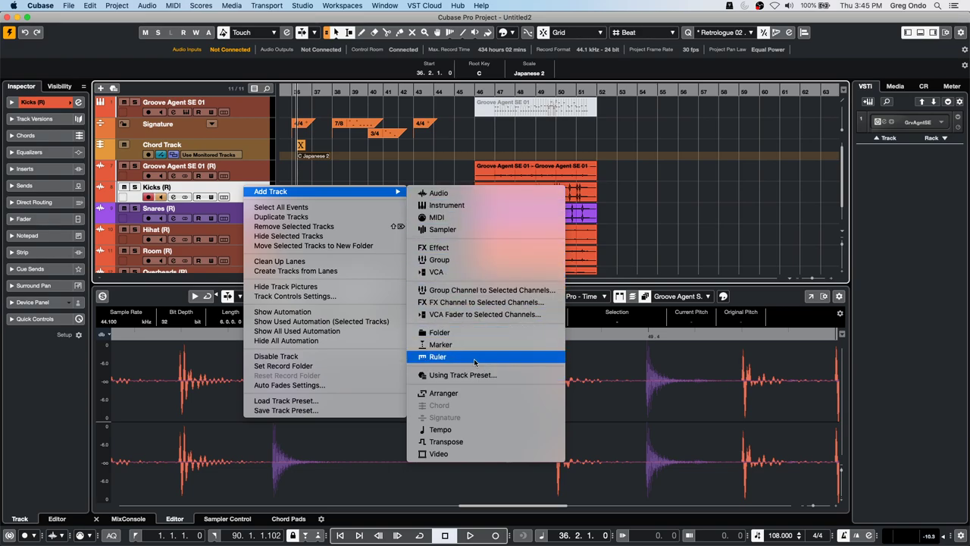
pyautogui.click(448, 218)
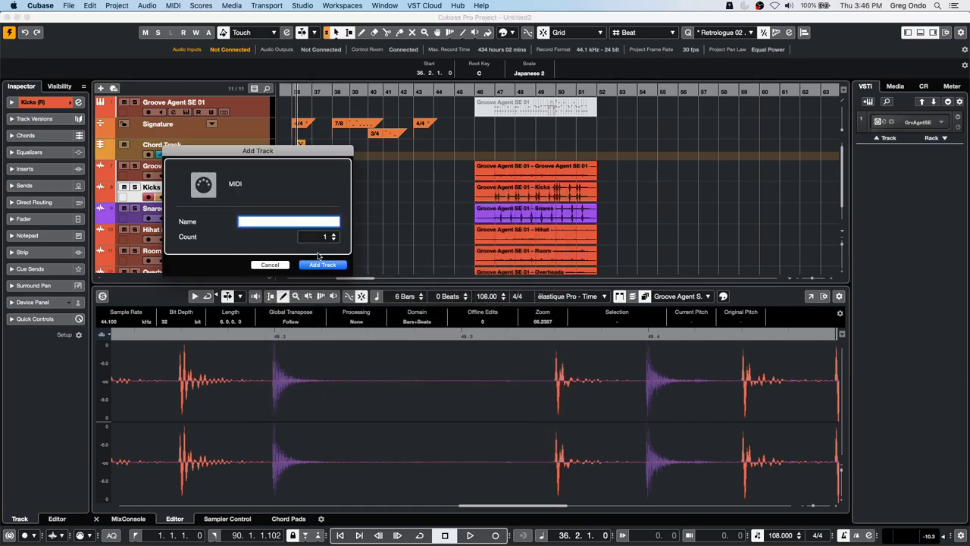
pyautogui.click(270, 264)
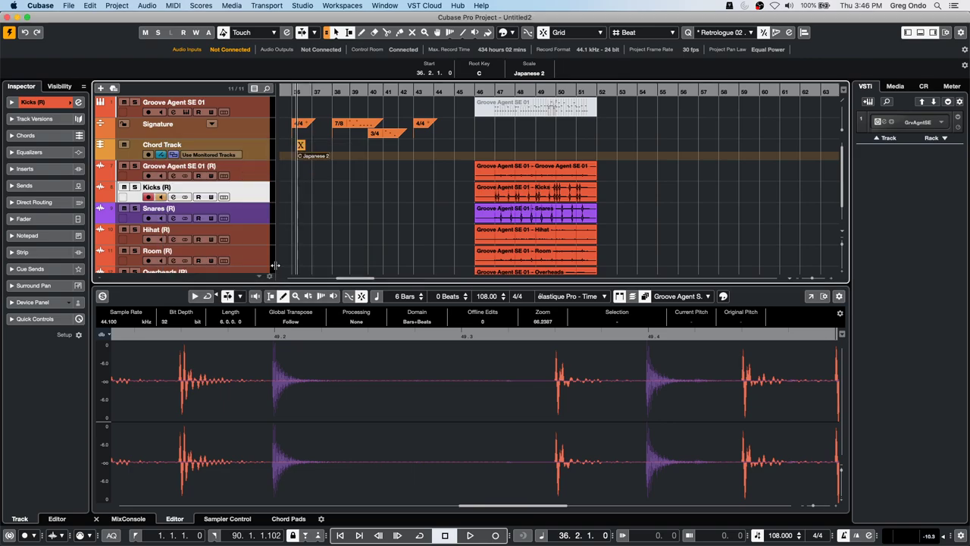
# - Add five Padshop instrument tracks routed to Stereo Out below the Kicks (R) track and close their instrument windows
pyautogui.rightClick(254, 198)
pyautogui.moveTo(356, 198)
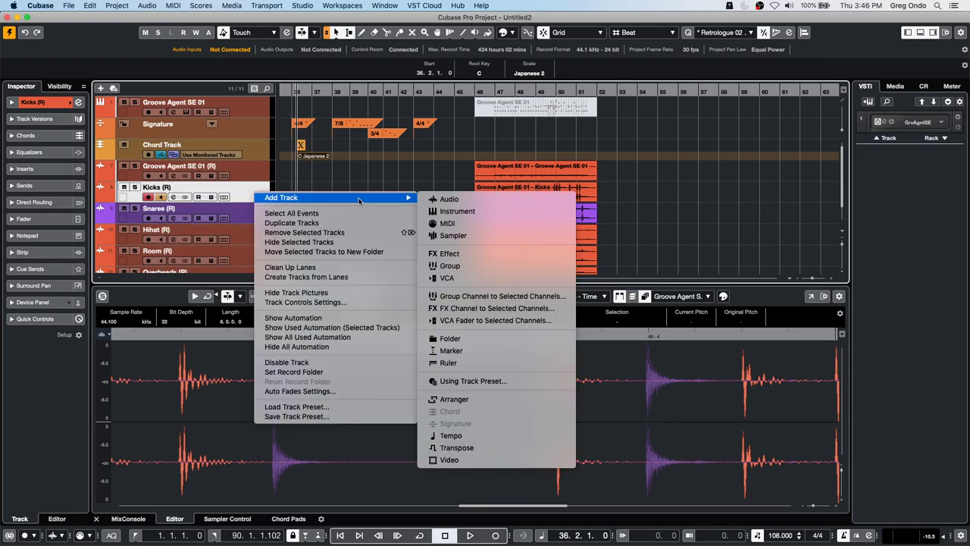
pyautogui.click(455, 211)
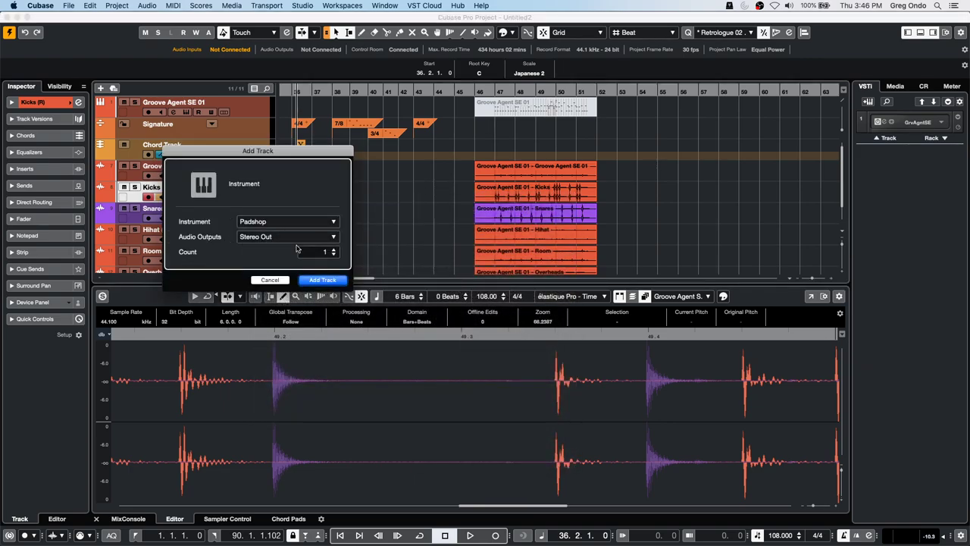
pyautogui.click(332, 249)
pyautogui.click(332, 249)
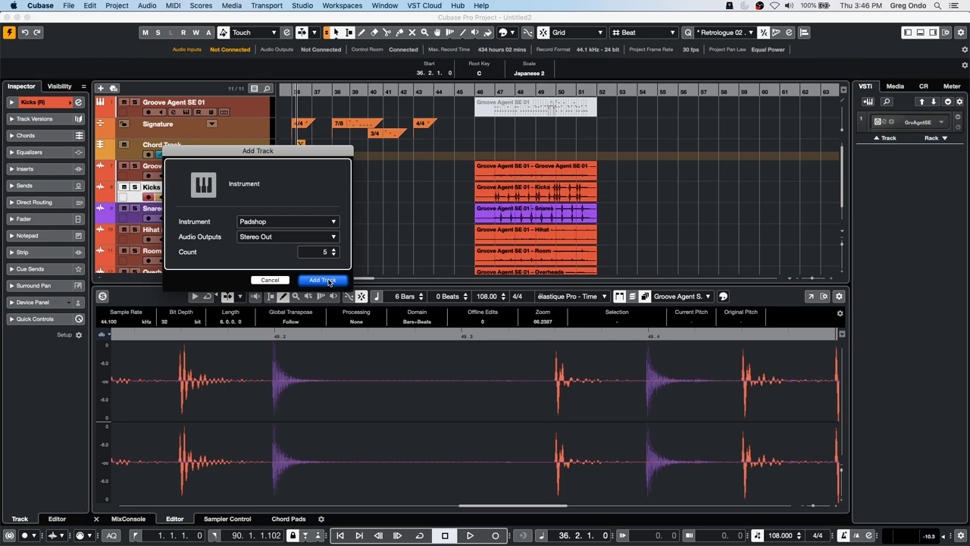
pyautogui.click(328, 280)
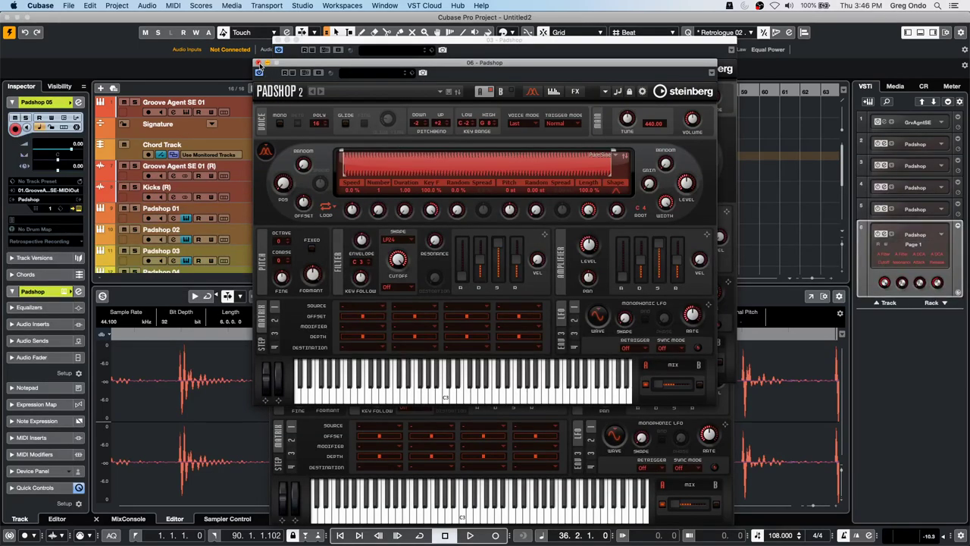
pyautogui.click(258, 64)
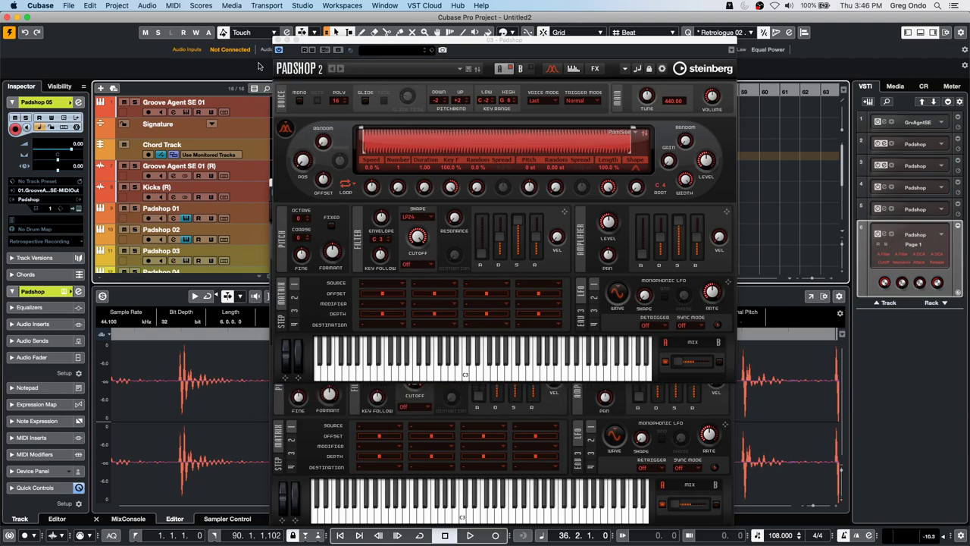
pyautogui.click(277, 40)
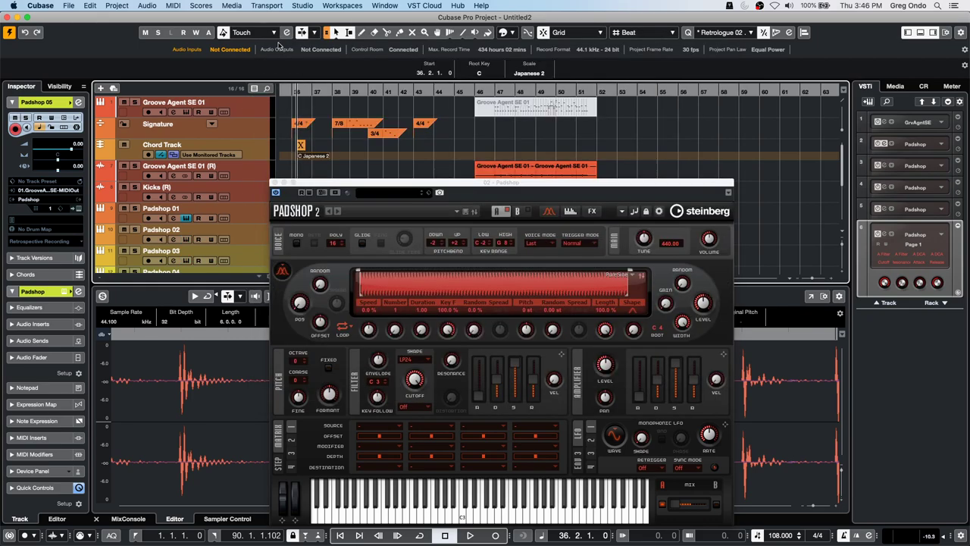
pyautogui.click(275, 183)
# - Select the tracks Padshop 01 to Padshop 05 and move them into a new folder
pyautogui.click(264, 215)
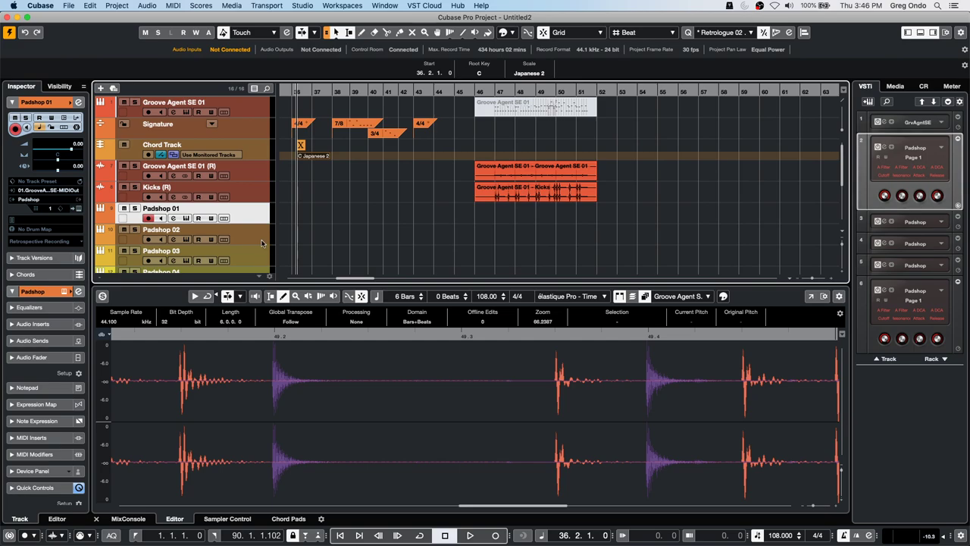
pyautogui.scroll(-3, 261, 242)
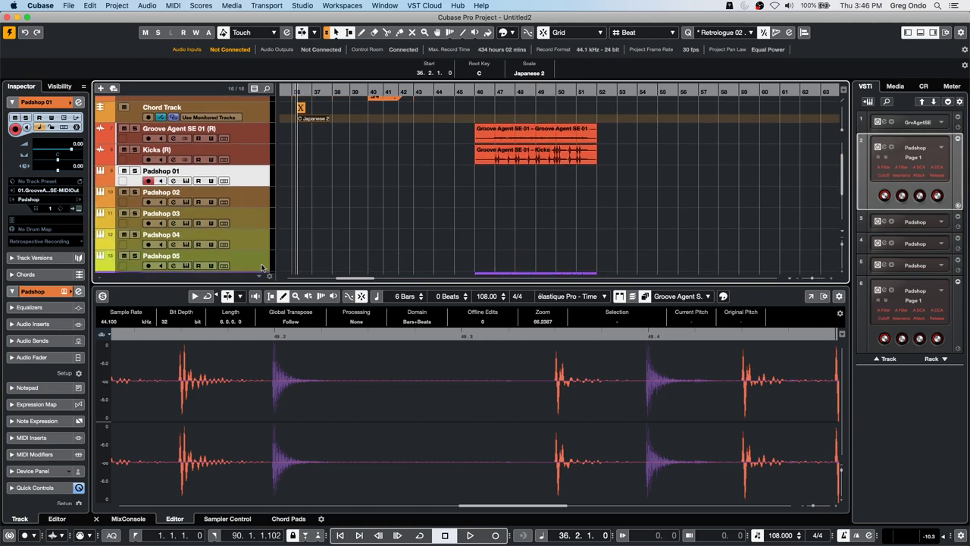
pyautogui.click(263, 266)
pyautogui.rightClick(232, 176)
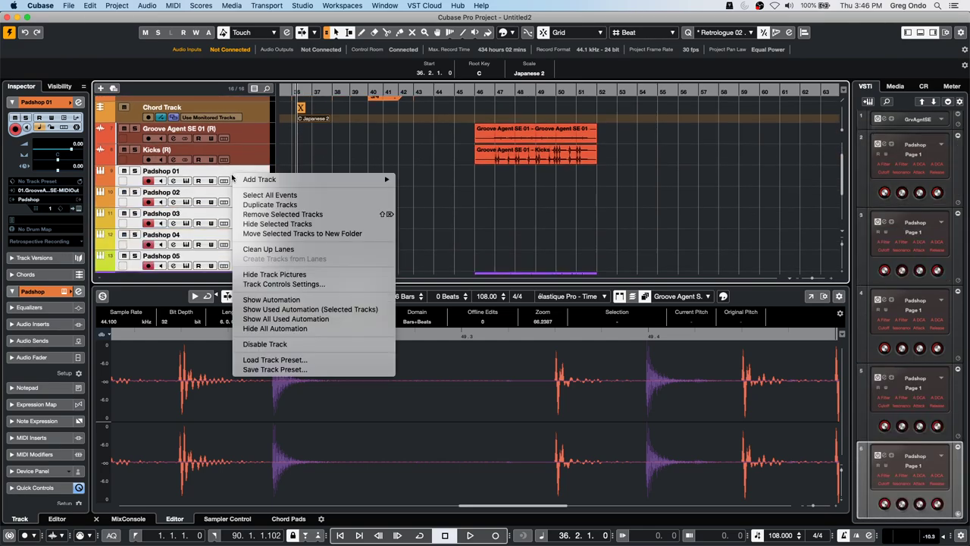
pyautogui.moveTo(290, 180)
pyautogui.click(366, 236)
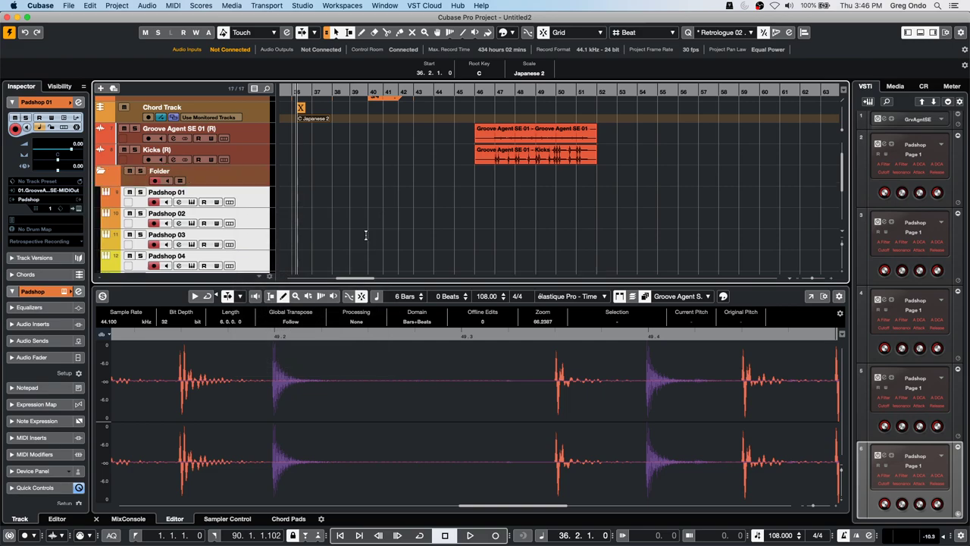
# - Draw an empty MIDI part on the Padshop 01 track from 36.1.1.0 to 40.3.1.0
pyautogui.click(182, 182)
pyautogui.rightClick(306, 196)
pyautogui.click(333, 197)
pyautogui.moveTo(294, 198); pyautogui.dragTo(377, 198)
pyautogui.rightClick(352, 197)
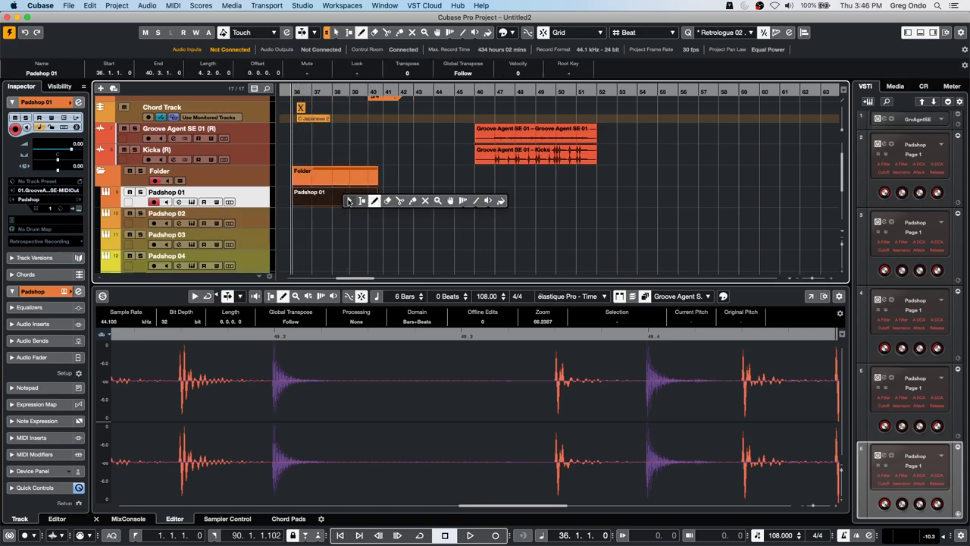
pyautogui.click(355, 199)
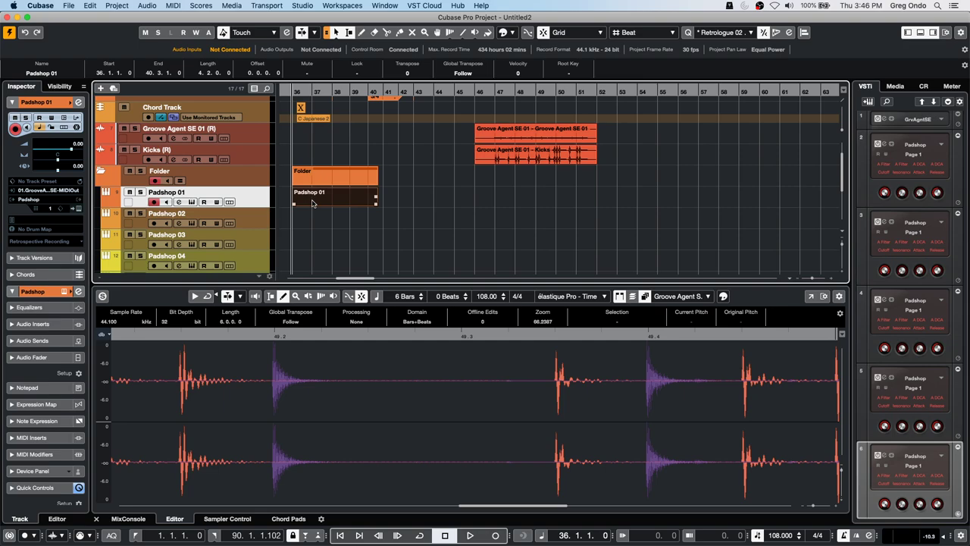
# - Open the Padshop 01 part for note editing and draw several short and long notes across it
pyautogui.doubleClick(310, 195)
pyautogui.rightClick(317, 382)
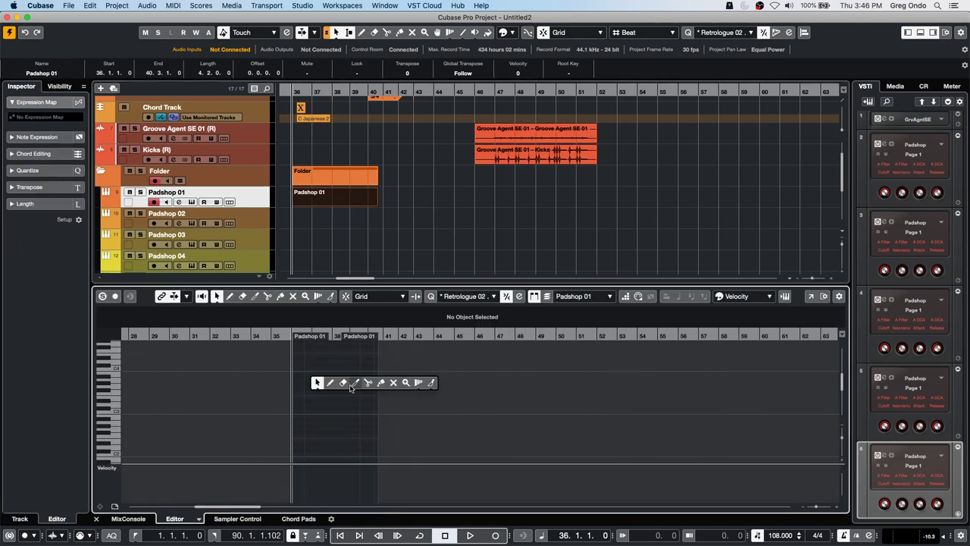
pyautogui.click(330, 382)
pyautogui.moveTo(306, 379)
pyautogui.mouseDown()
pyautogui.moveTo(324, 390)
pyautogui.moveTo(350, 361)
pyautogui.moveTo(378, 382)
pyautogui.mouseUp()
pyautogui.moveTo(337, 410); pyautogui.dragTo(379, 410)
pyautogui.click(336, 417)
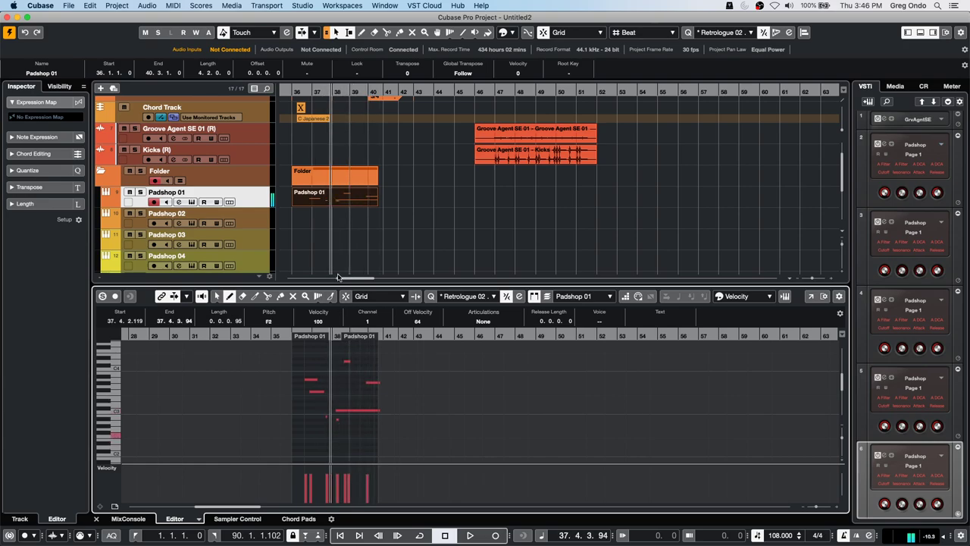
# - Copy the Padshop 01 part to the Padshop 02, Padshop 03 and Padshop 04 tracks, starting at bar 36
pyautogui.click(330, 215)
pyautogui.moveTo(333, 203); pyautogui.dragTo(331, 215)
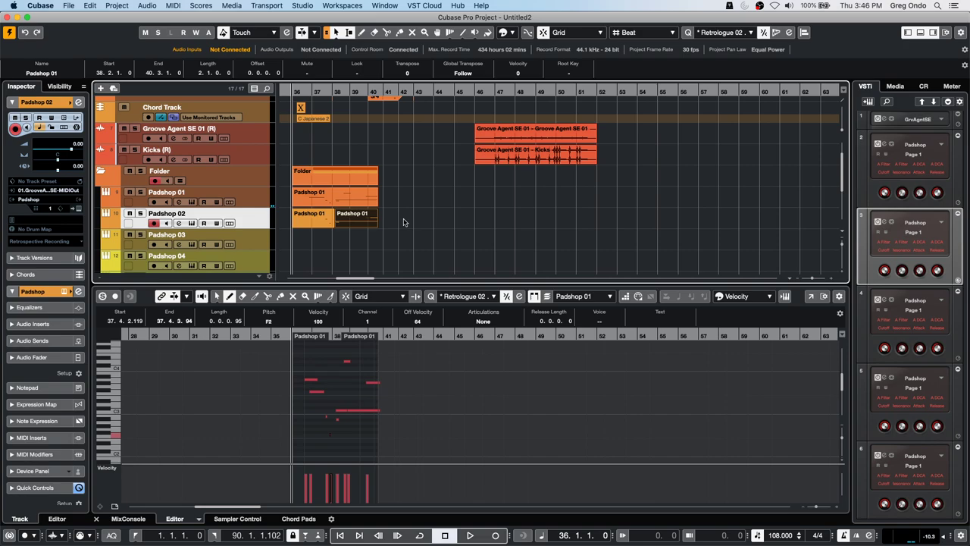
pyautogui.moveTo(404, 222); pyautogui.dragTo(349, 257)
pyautogui.click(328, 244)
pyautogui.click(328, 262)
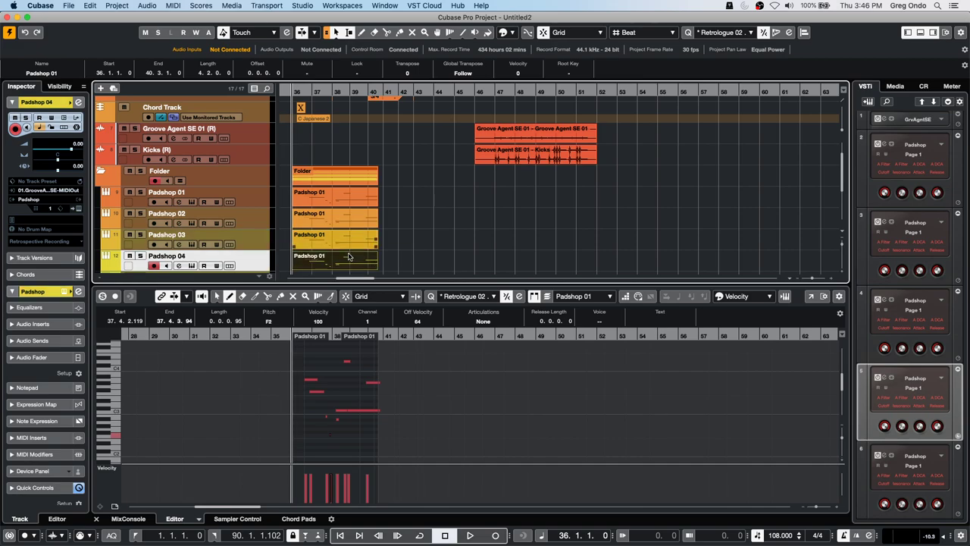
# - Copy the Padshop 04 track's part onto the Padshop 05 track, starting at bar 36
pyautogui.scroll(-3, 394, 210)
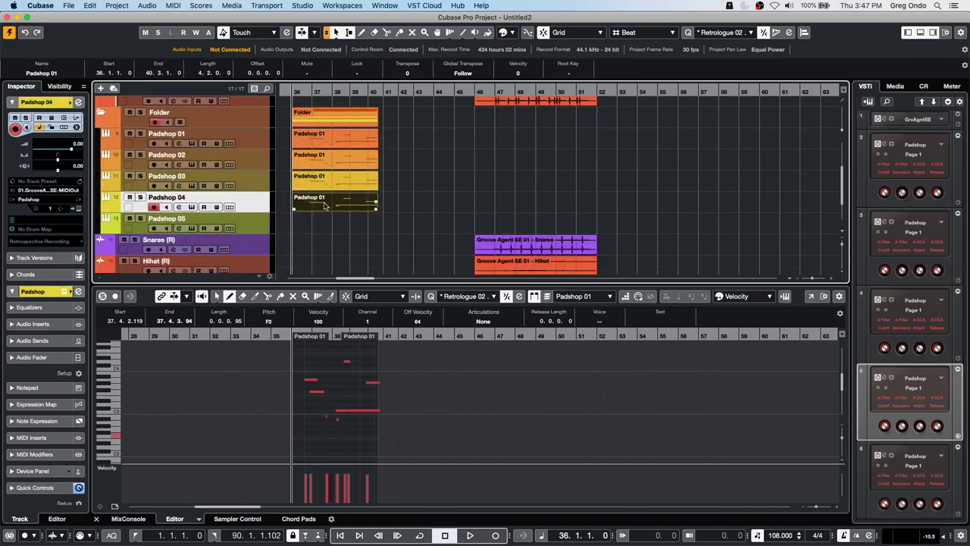
pyautogui.moveTo(324, 205); pyautogui.dragTo(333, 227)
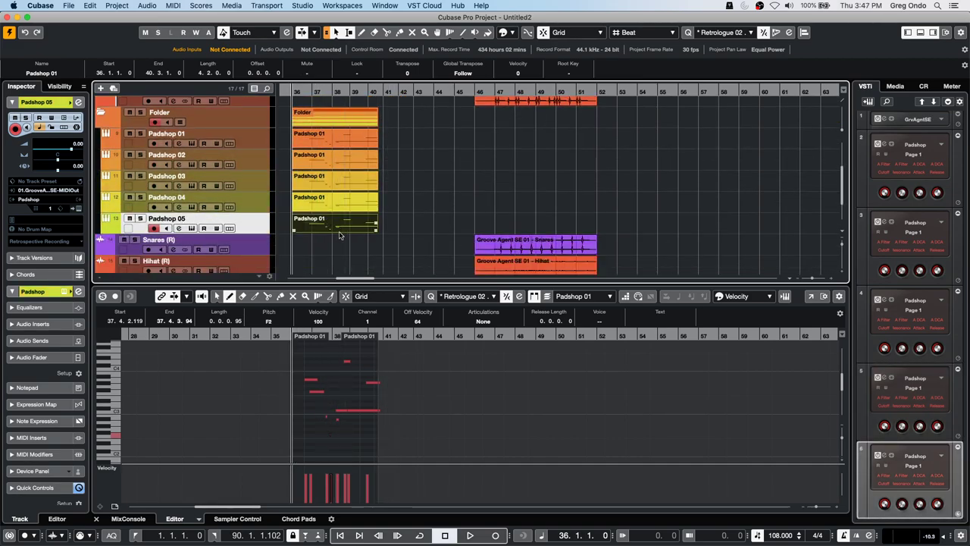
pyautogui.click(334, 166)
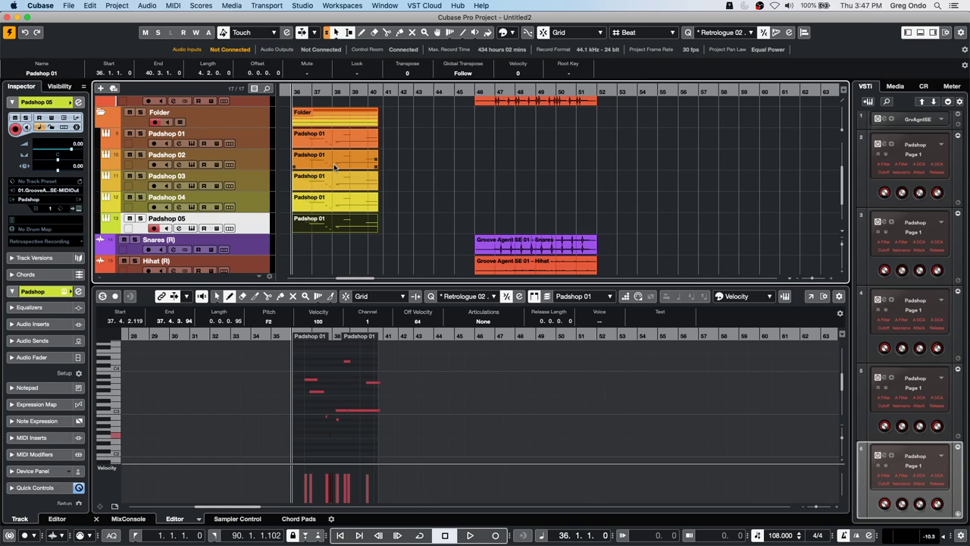
# - Turn on group editing for the folder and select the parts on all five Padshop tracks together
pyautogui.click(413, 144)
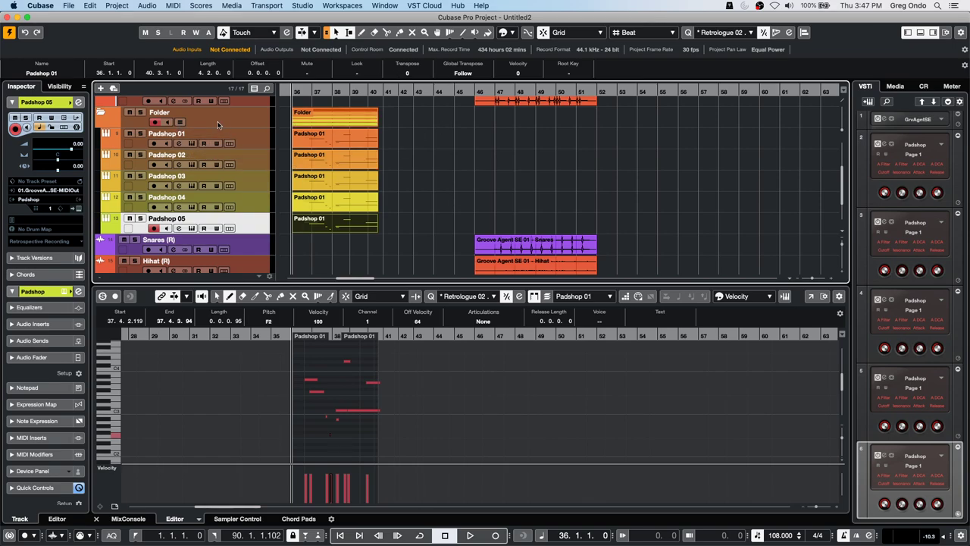
pyautogui.keyDown('shift'); pyautogui.click(314, 158); pyautogui.keyUp('shift')
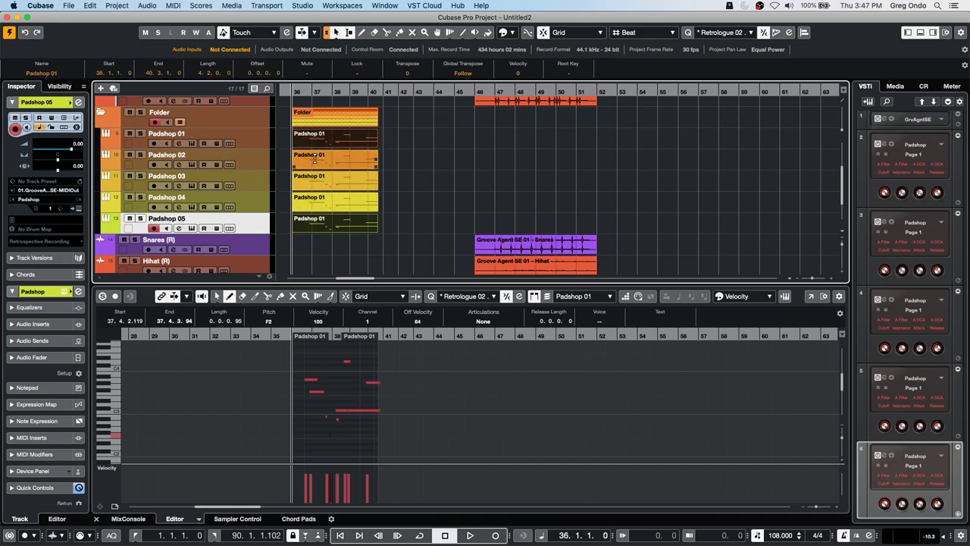
pyautogui.click(314, 159)
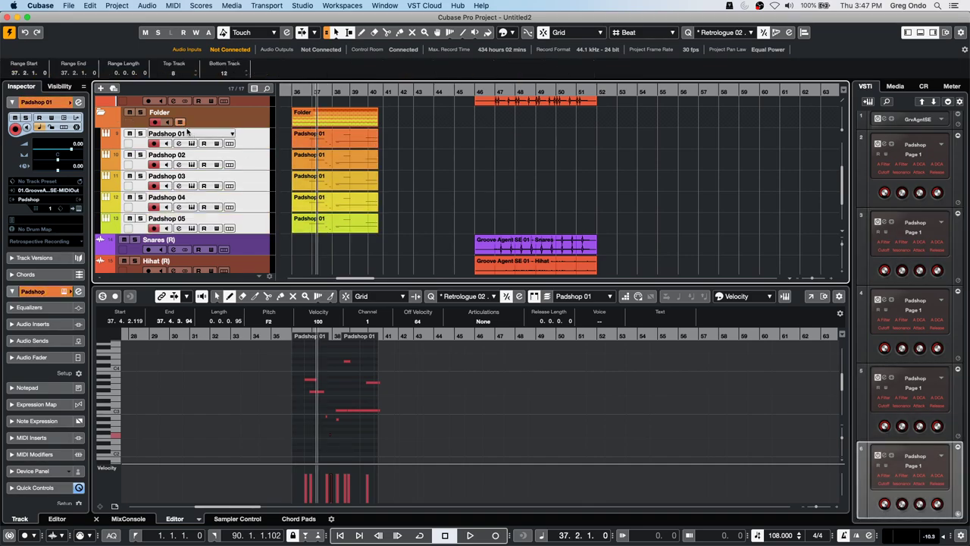
pyautogui.click(328, 144)
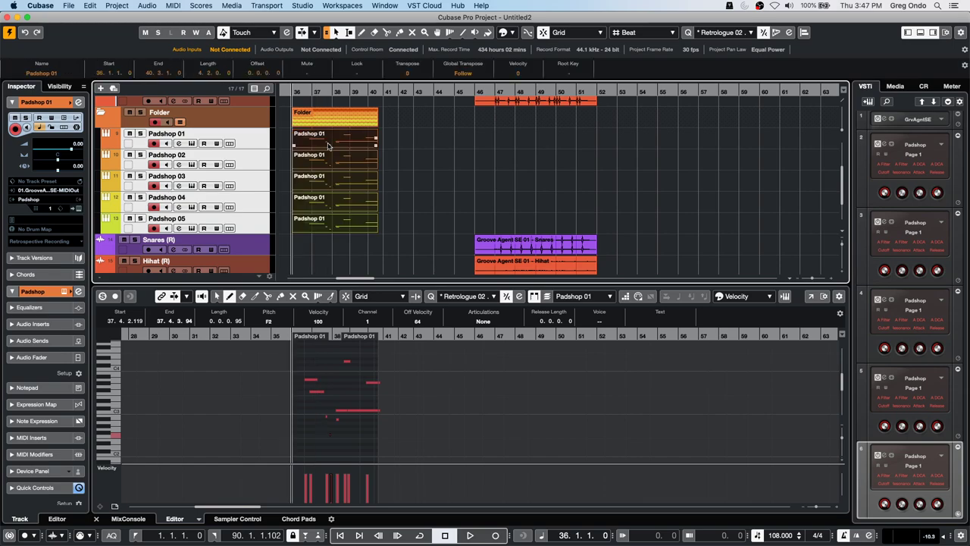
# - Erase the long note spanning bars 38 to 40 in the grouped Padshop parts and undo the erasure
pyautogui.click(347, 414)
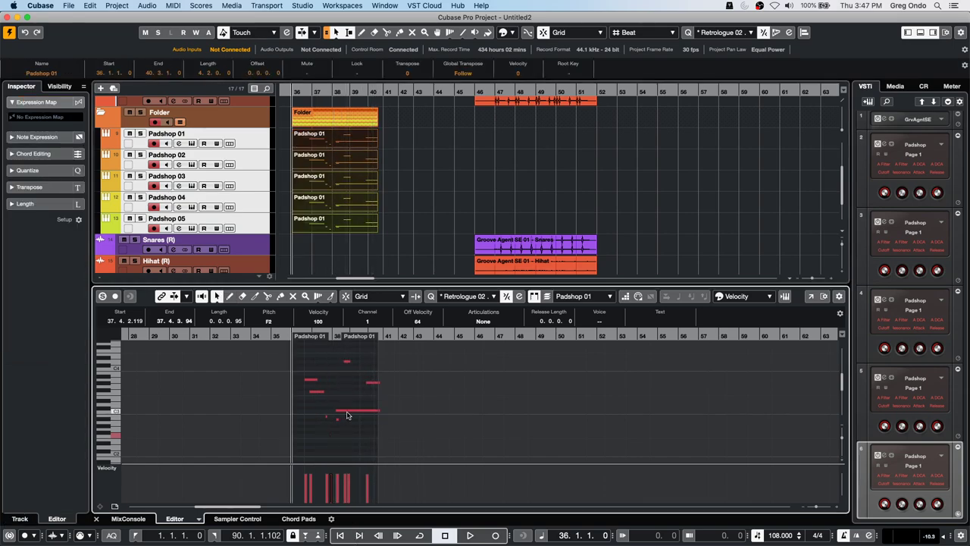
pyautogui.rightClick(346, 413)
pyautogui.click(372, 413)
pyautogui.click(347, 410)
pyautogui.click(347, 410)
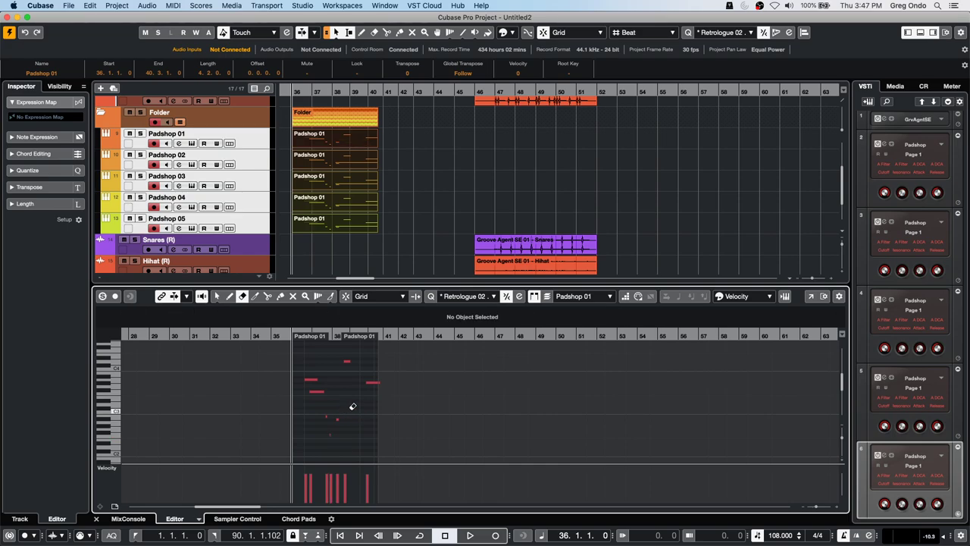
pyautogui.click(402, 170)
pyautogui.click(356, 166)
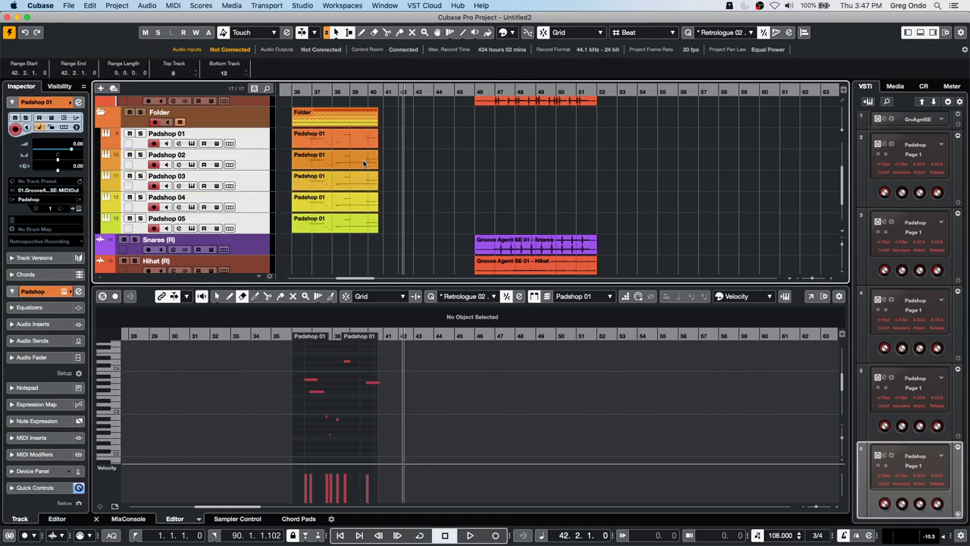
pyautogui.press('super+z')
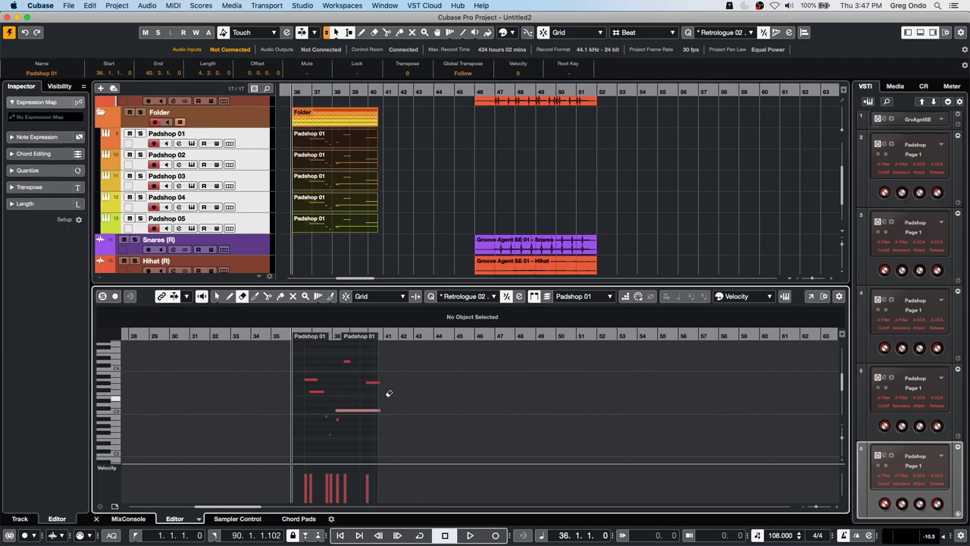
# - Draw a long A#3 note from 38.1.1.93 to 40.2.4.88 in the grouped Padshop parts' note editor
pyautogui.rightClick(341, 401)
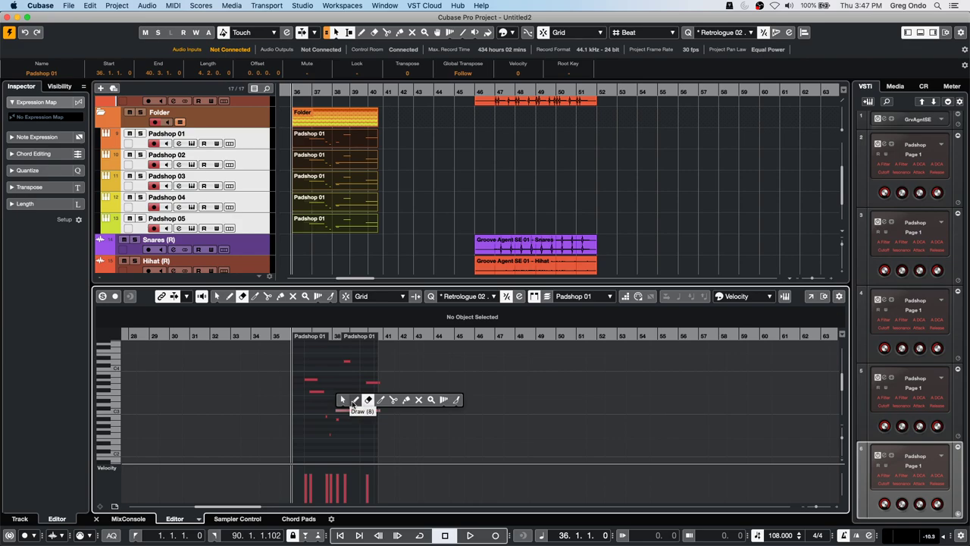
pyautogui.click(355, 399)
pyautogui.moveTo(347, 369); pyautogui.dragTo(381, 367)
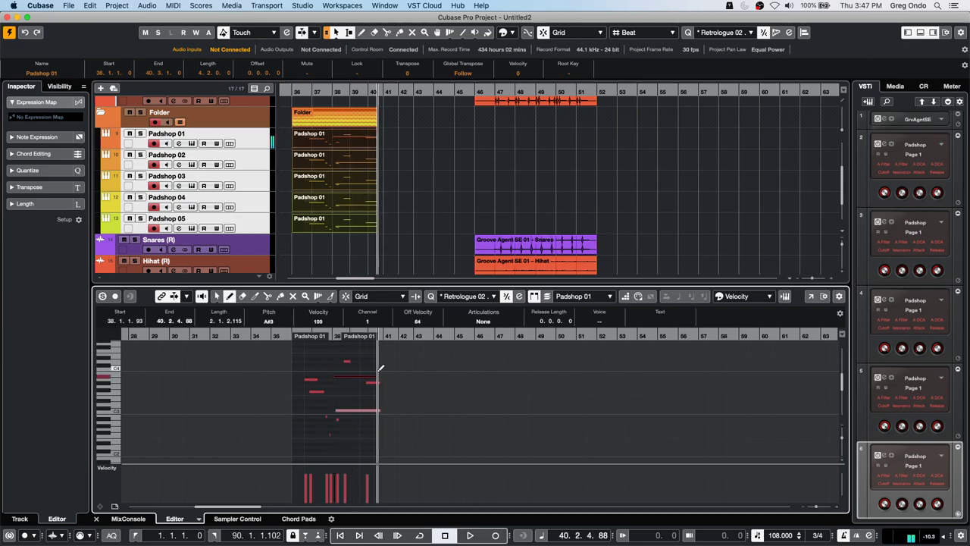
# - Switch the currently edited part to the second and the third of the grouped Padshop parts in turn
pyautogui.click(598, 300)
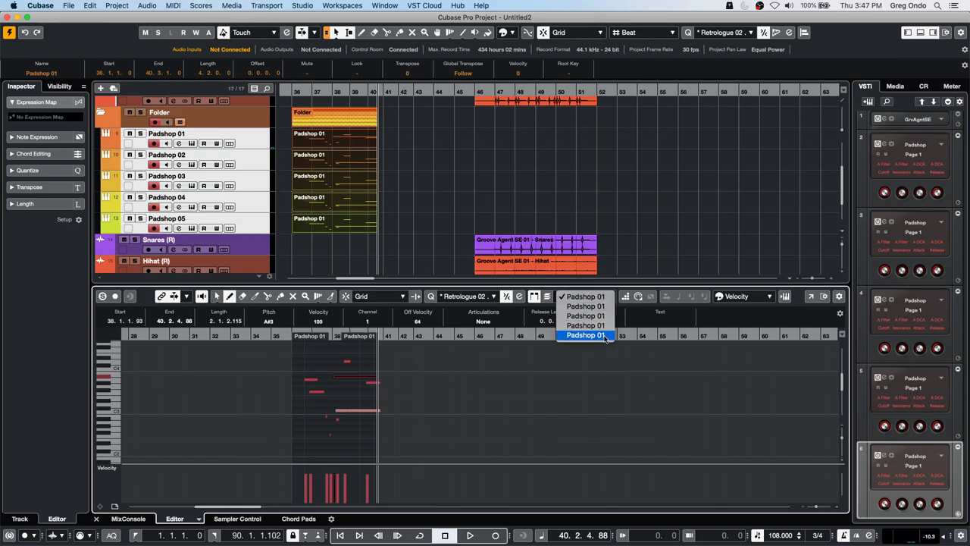
pyautogui.click(585, 296)
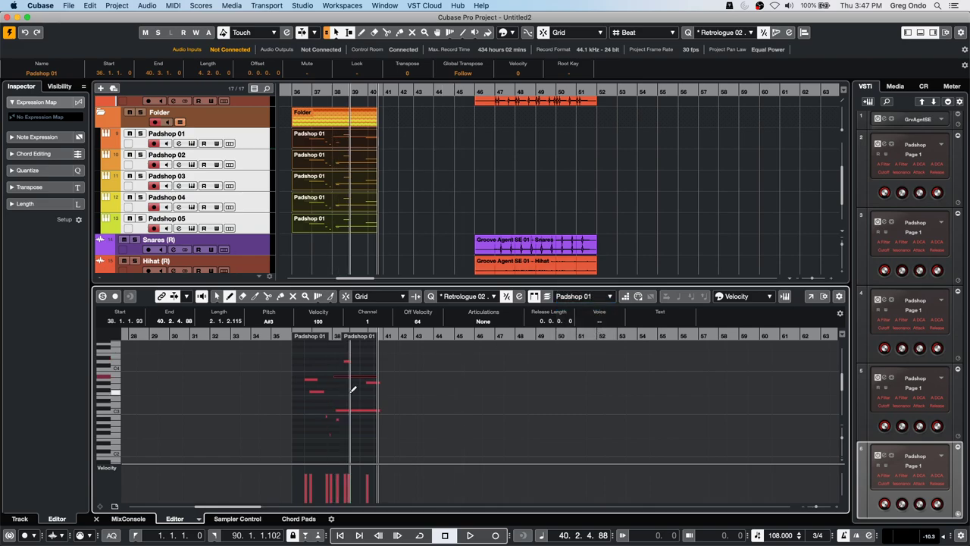
pyautogui.click(591, 297)
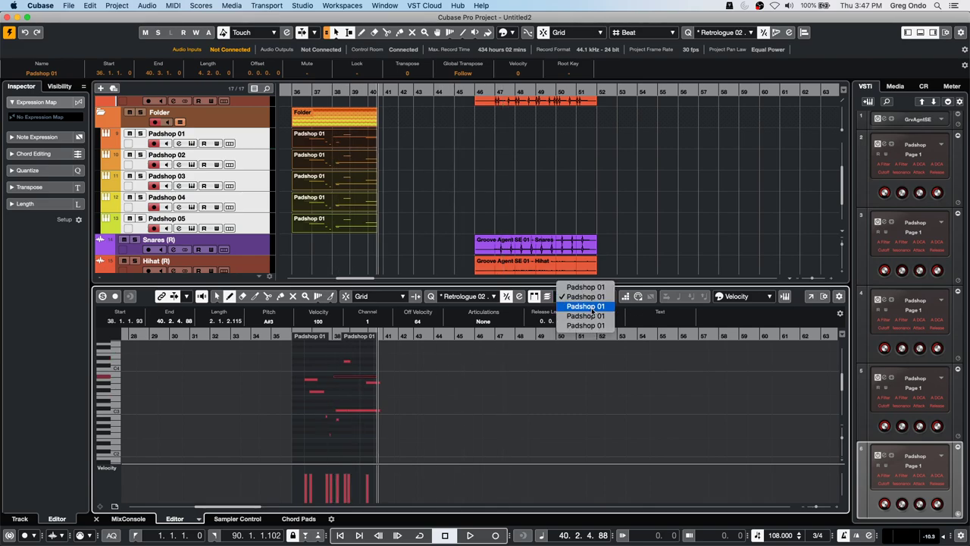
pyautogui.click(592, 311)
# - Make the last grouped Padshop part the edited one and draw a C#2 note in it from 37.2.2.78 to 40.3.4.85
pyautogui.click(594, 300)
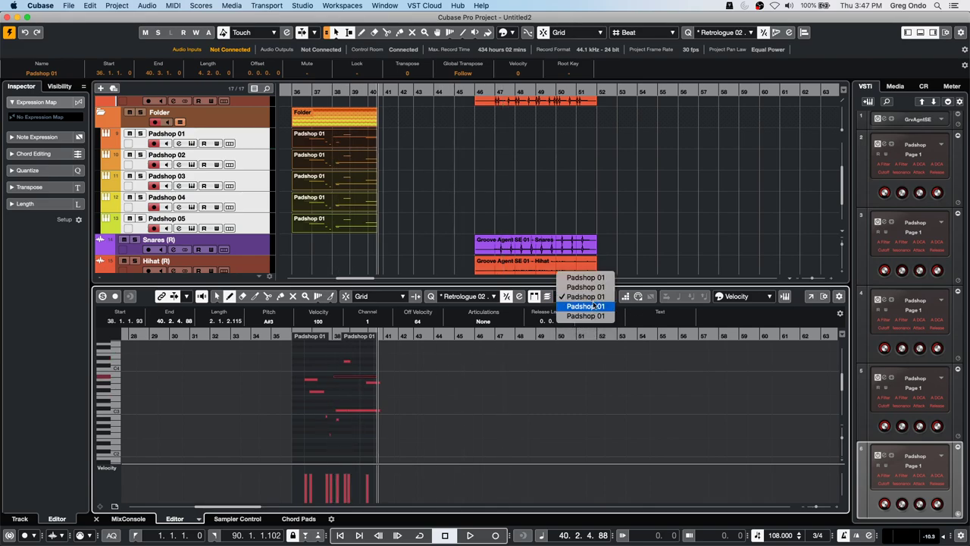
pyautogui.click(591, 316)
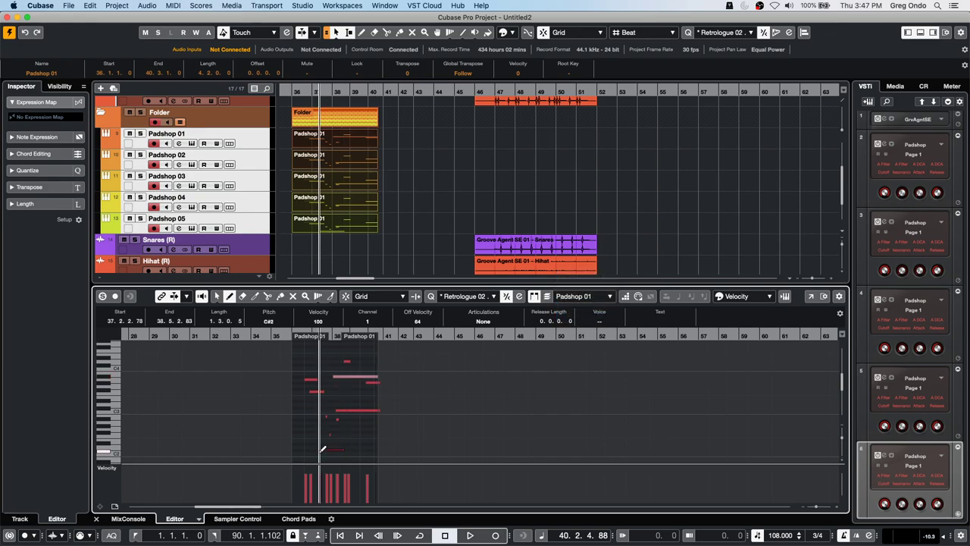
pyautogui.rightClick(430, 409)
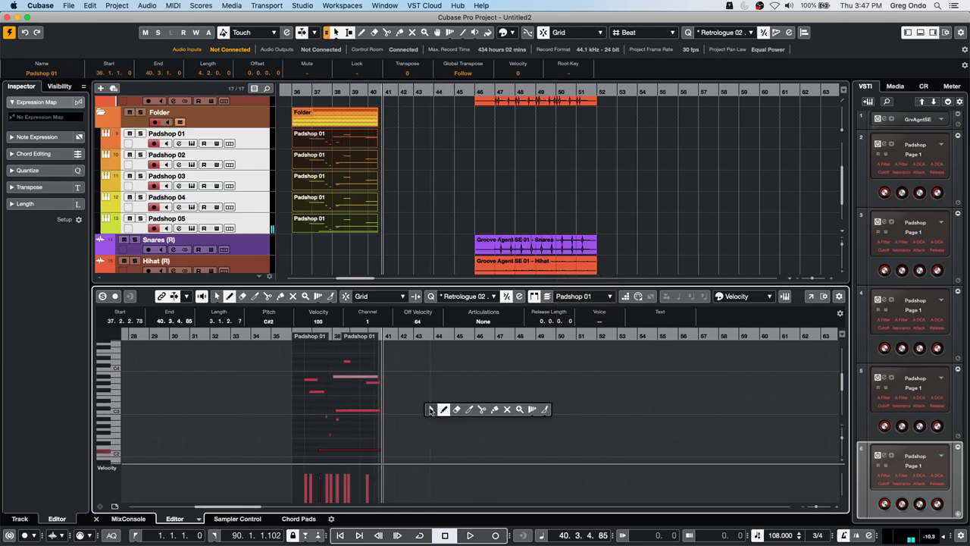
pyautogui.click(430, 409)
pyautogui.click(428, 407)
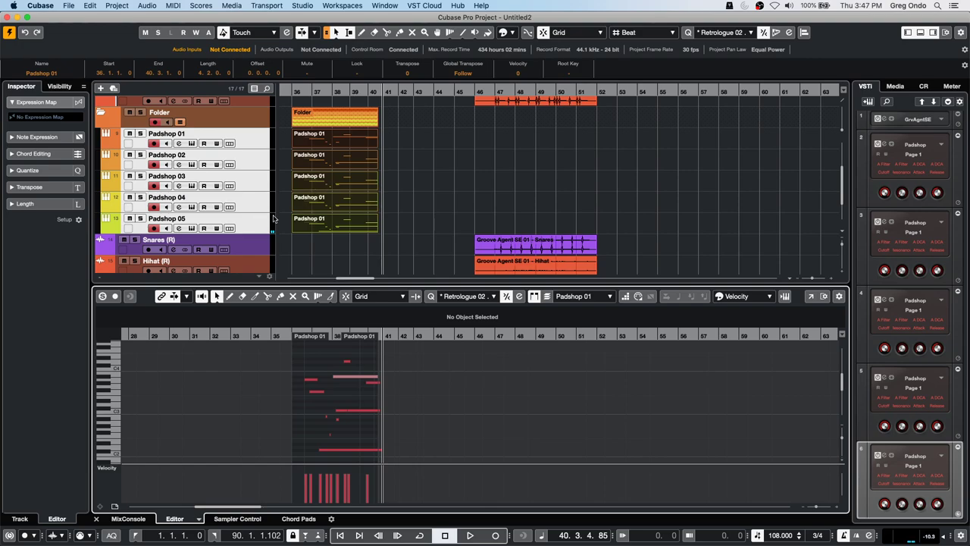
# - Step the currently edited part back from the last to the first Padshop part and compare which notes belong to each
pyautogui.click(360, 210)
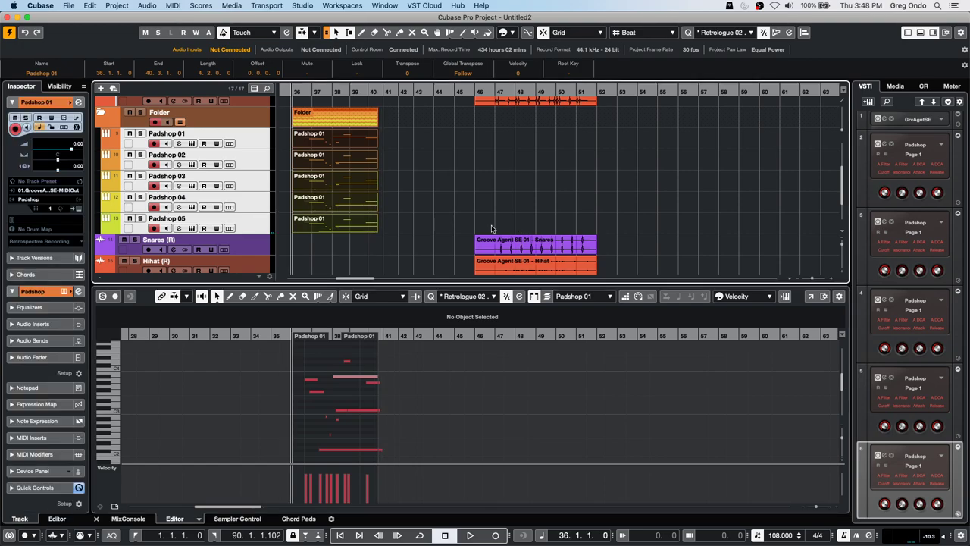
pyautogui.click(595, 295)
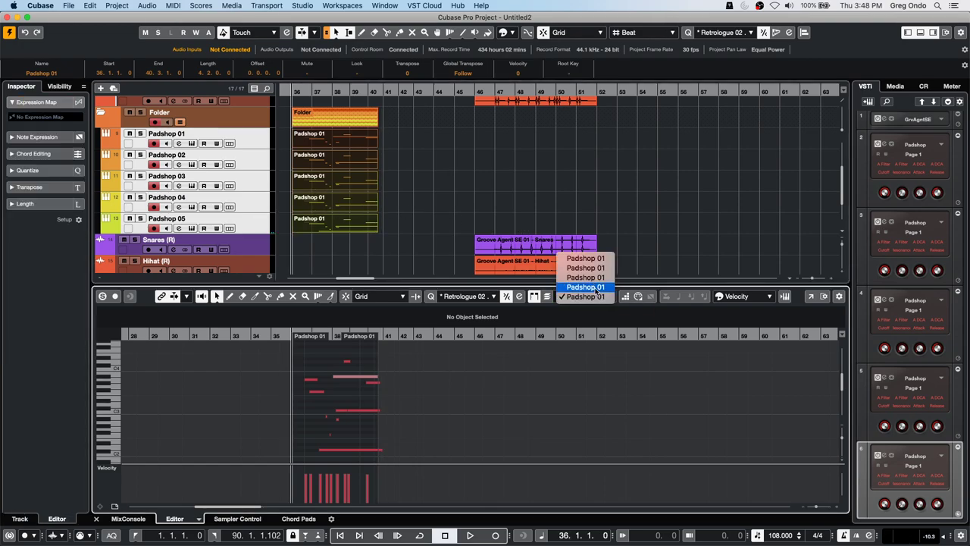
pyautogui.click(598, 287)
pyautogui.click(599, 296)
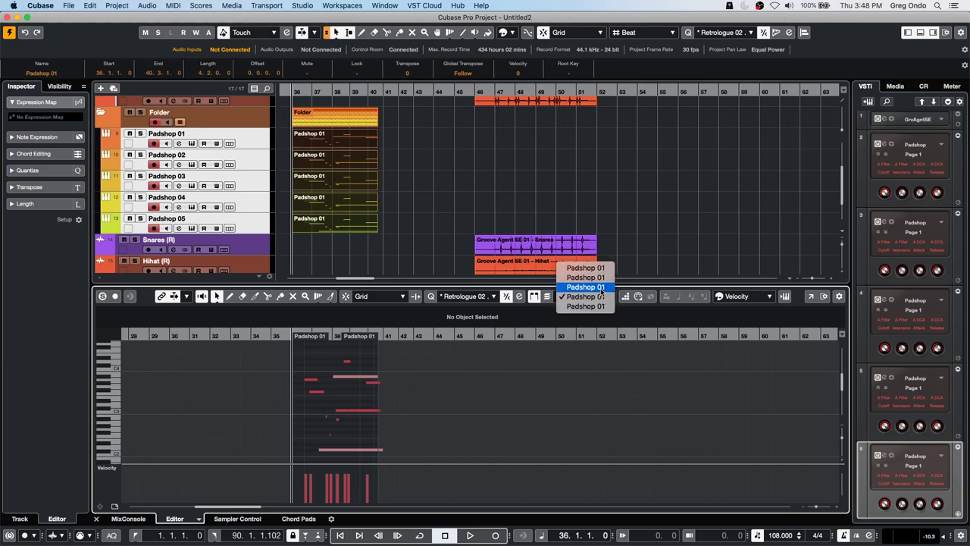
pyautogui.click(601, 288)
pyautogui.click(599, 297)
pyautogui.click(600, 297)
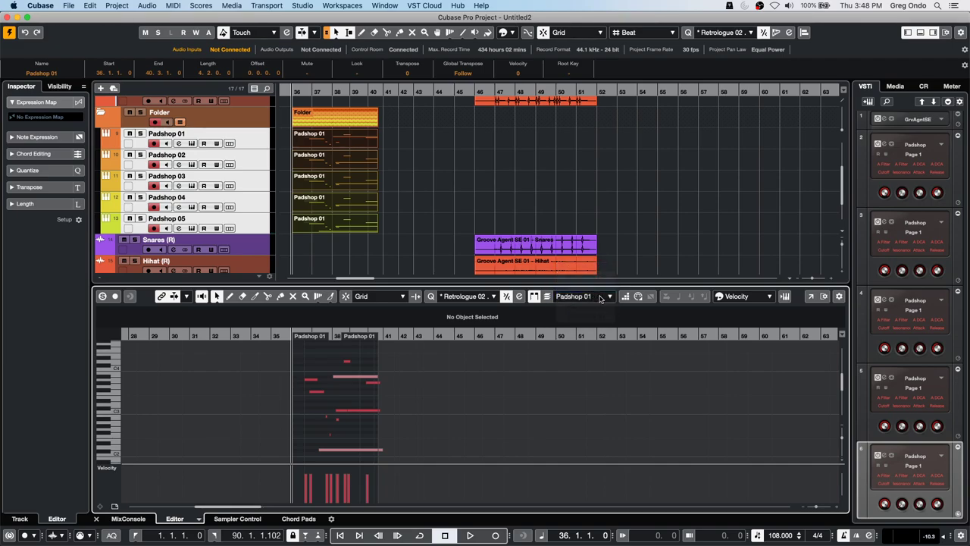
pyautogui.click(600, 297)
pyautogui.click(601, 288)
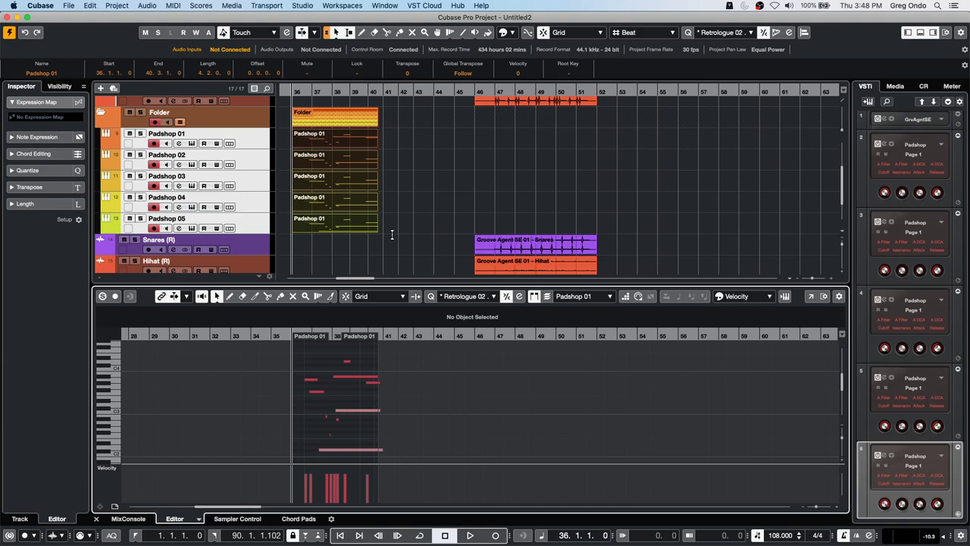
# - Select the Hihat event to leave the Padshop parts, and reselect the grouped parts to edit their notes together
pyautogui.click(339, 236)
pyautogui.click(563, 271)
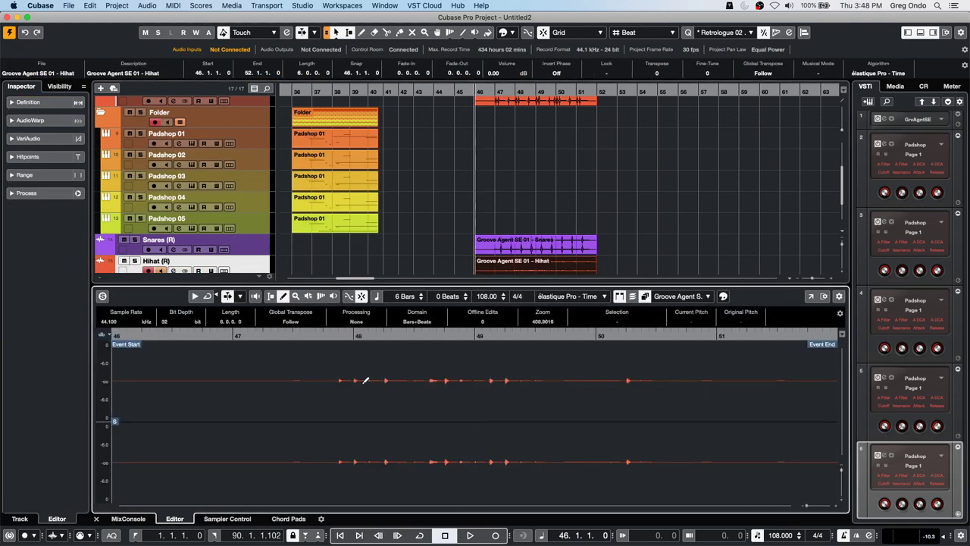
pyautogui.moveTo(383, 254); pyautogui.dragTo(356, 129)
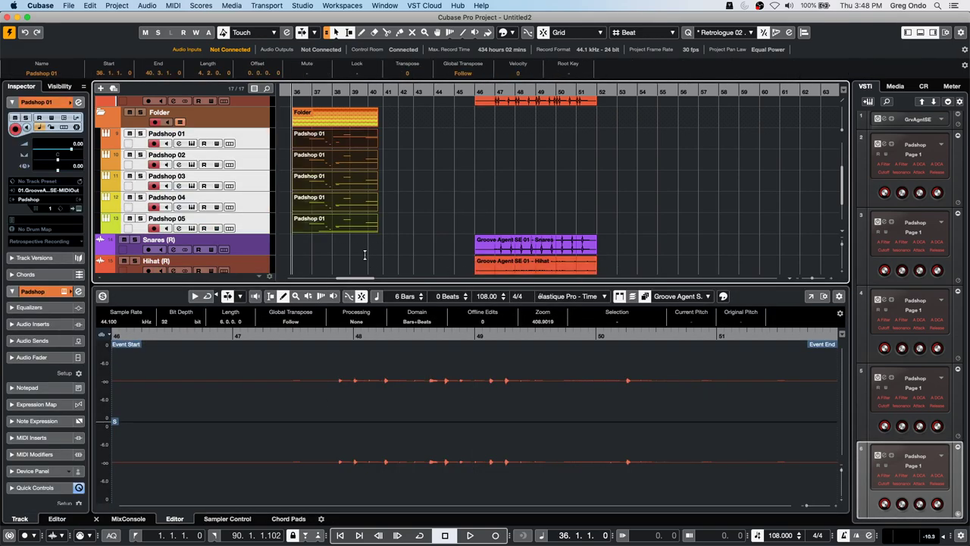
pyautogui.click(352, 235)
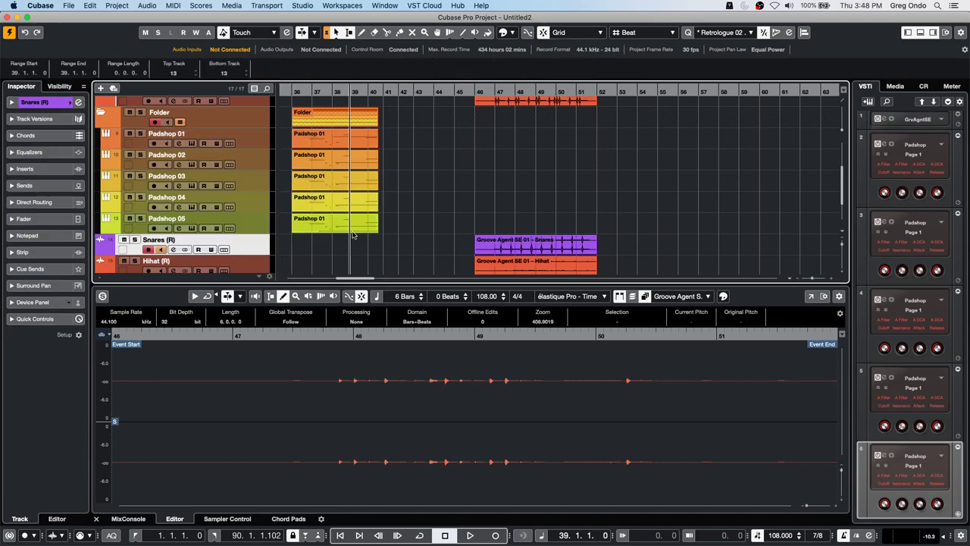
pyautogui.moveTo(352, 235); pyautogui.dragTo(356, 129)
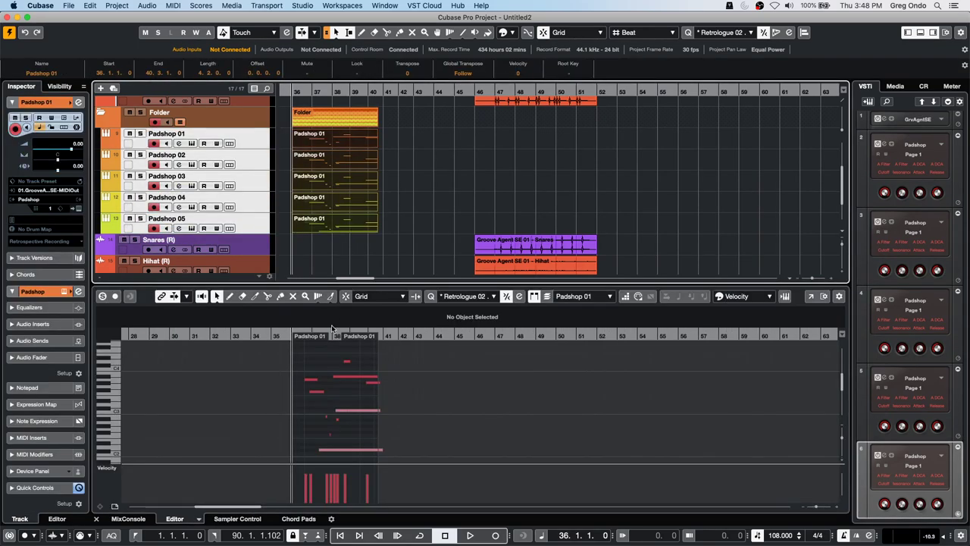
# - Erase the long C#2 note from the last Padshop part
pyautogui.rightClick(350, 442)
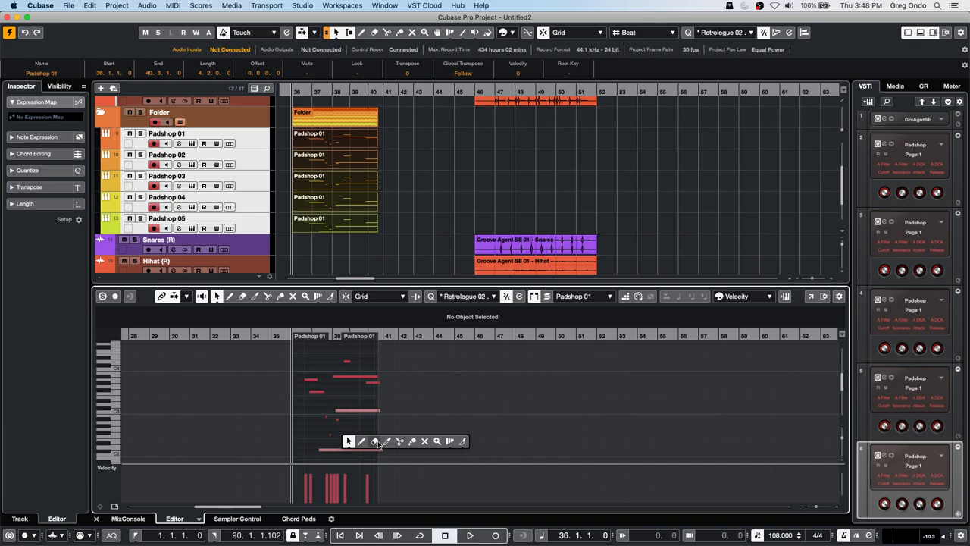
pyautogui.click(375, 442)
pyautogui.click(356, 449)
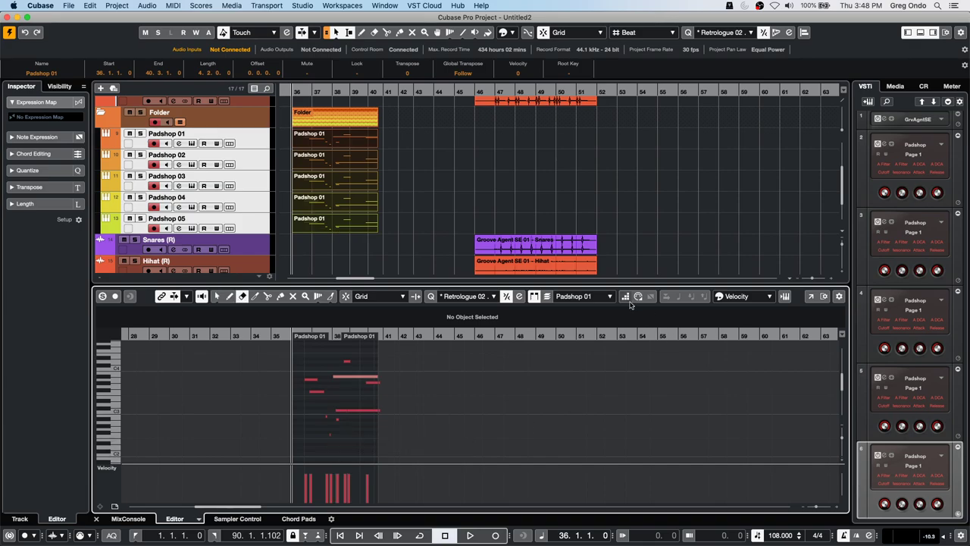
# - Reselect the grouped Padshop parts and step through the currently edited part choices to compare each part's notes
pyautogui.click(362, 210)
pyautogui.doubleClick(362, 209)
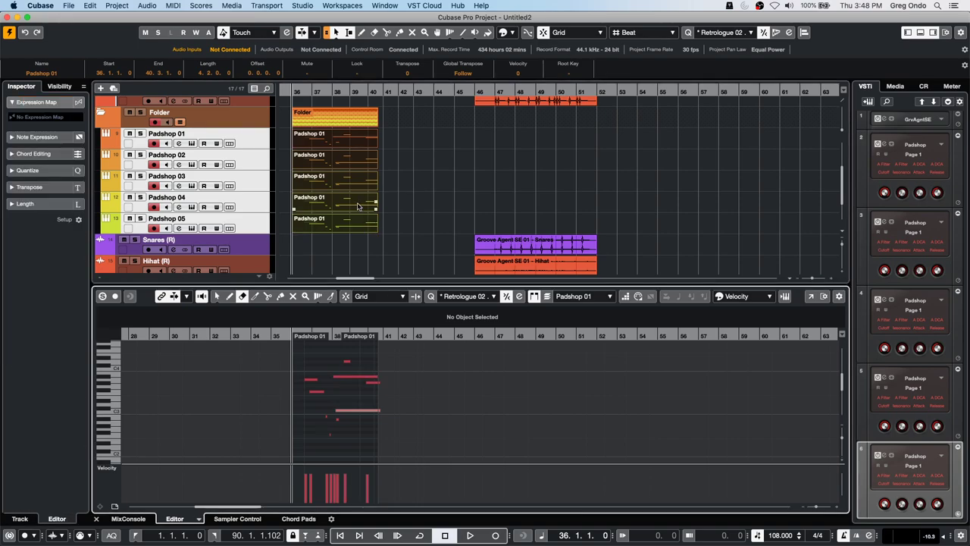
pyautogui.click(611, 303)
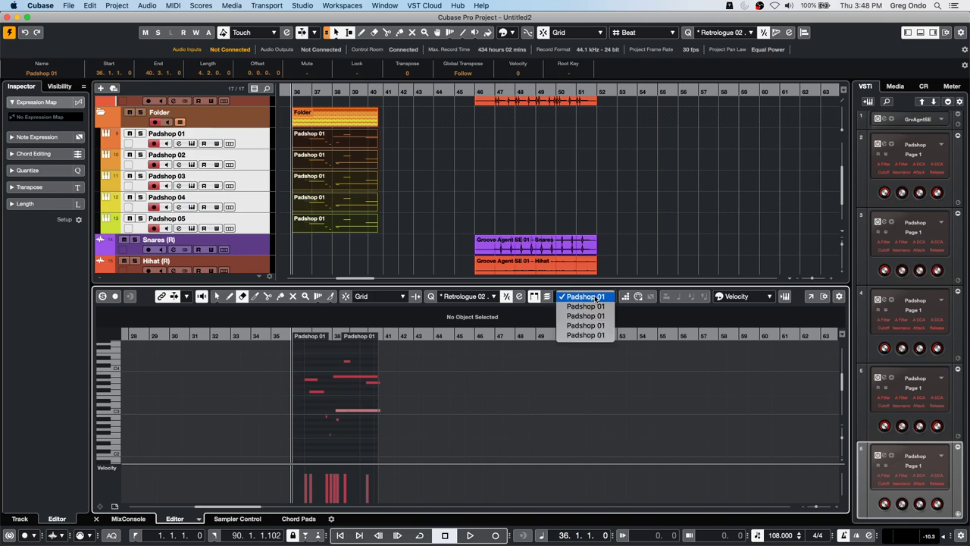
pyautogui.click(596, 295)
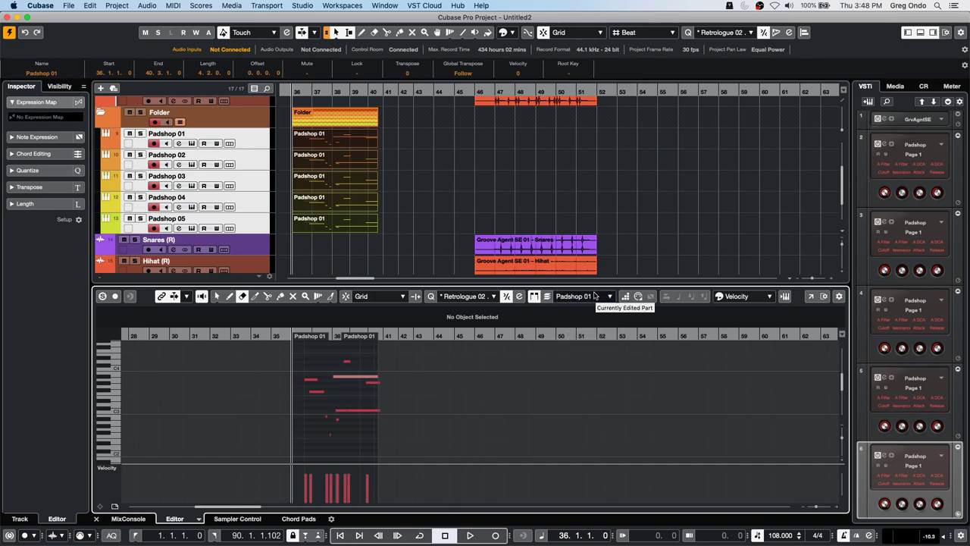
pyautogui.click(595, 296)
pyautogui.click(593, 303)
pyautogui.click(593, 302)
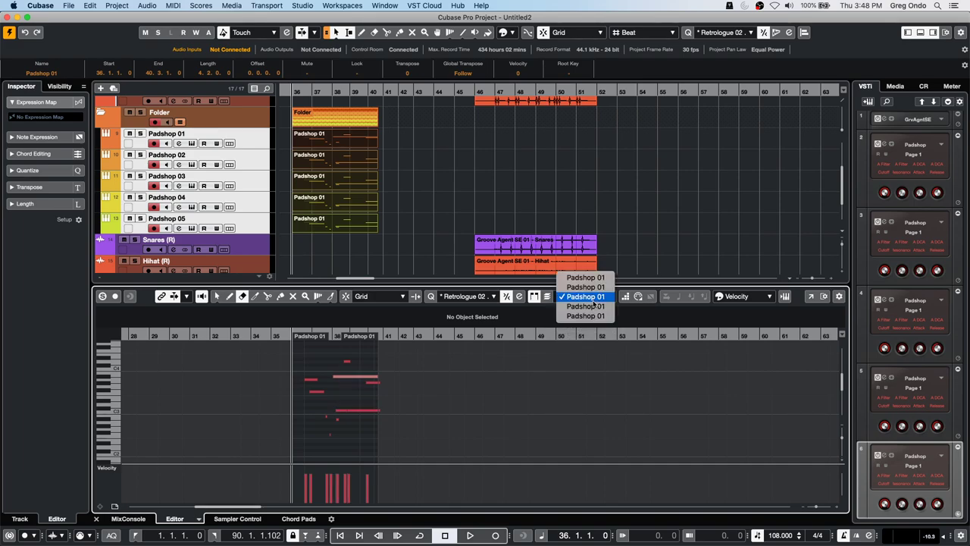
pyautogui.click(593, 297)
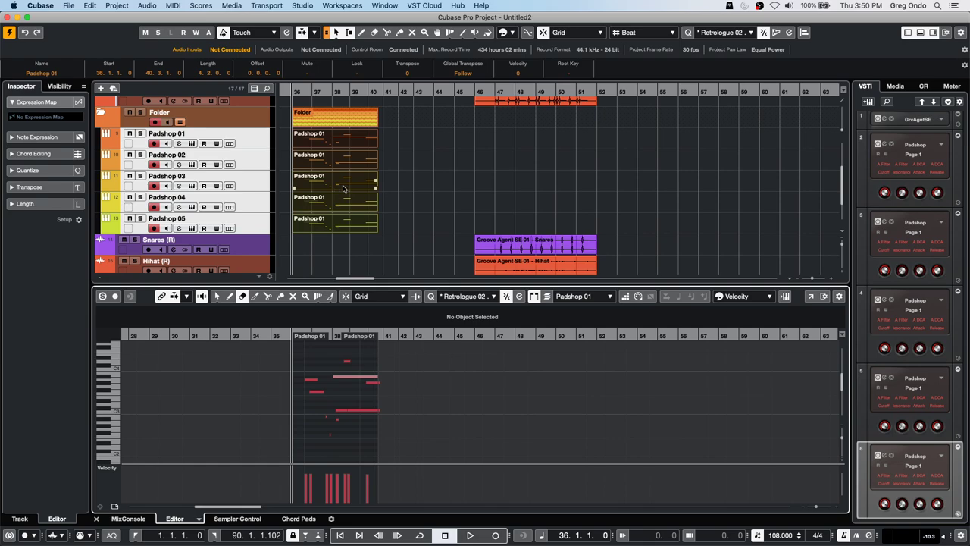
# - Draw several additional notes in the first Padshop part across bars 37 to 40, including D2, A0 and G#1, with the Draw tool
pyautogui.rightClick(362, 442)
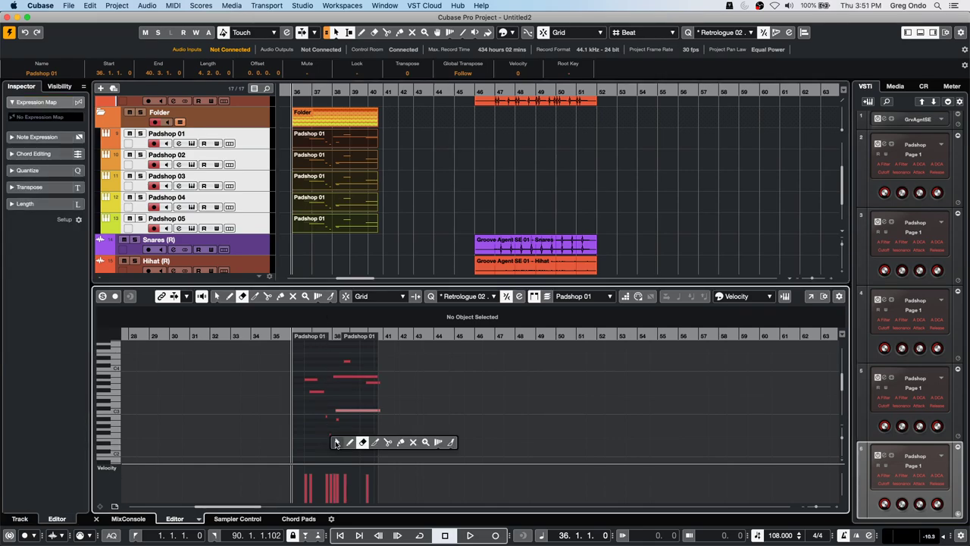
pyautogui.click(349, 442)
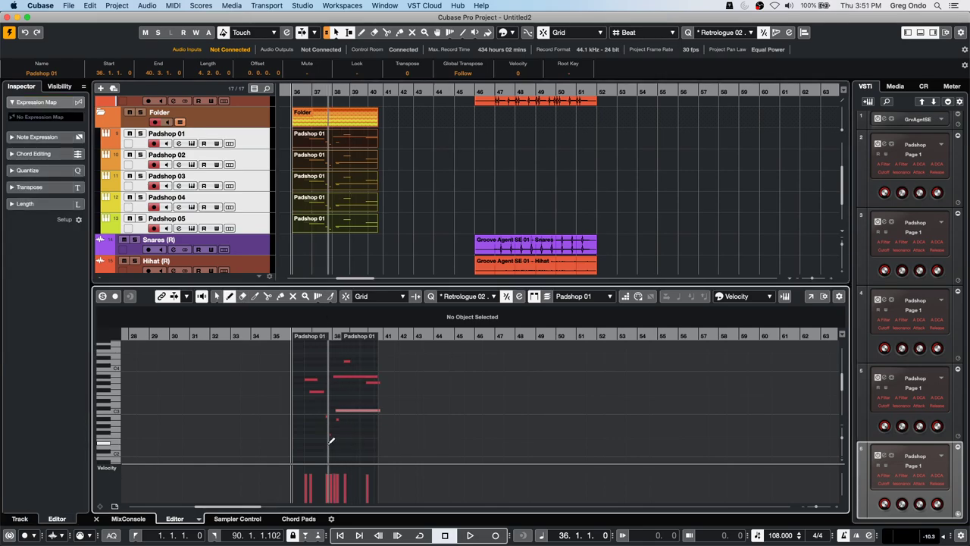
pyautogui.click(316, 419)
pyautogui.click(314, 434)
pyautogui.click(342, 446)
pyautogui.moveTo(342, 444); pyautogui.dragTo(315, 445)
pyautogui.scroll(-3, 327, 402)
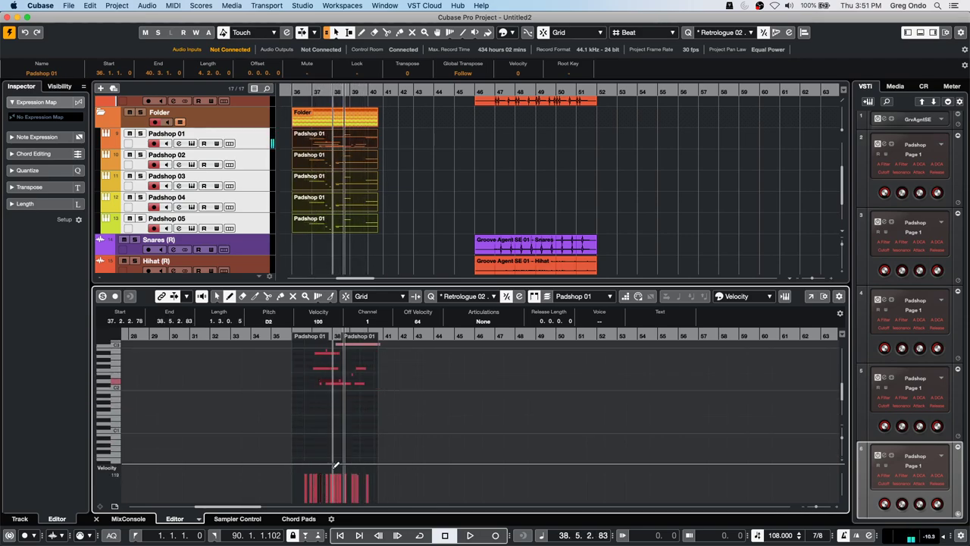
pyautogui.click(332, 421)
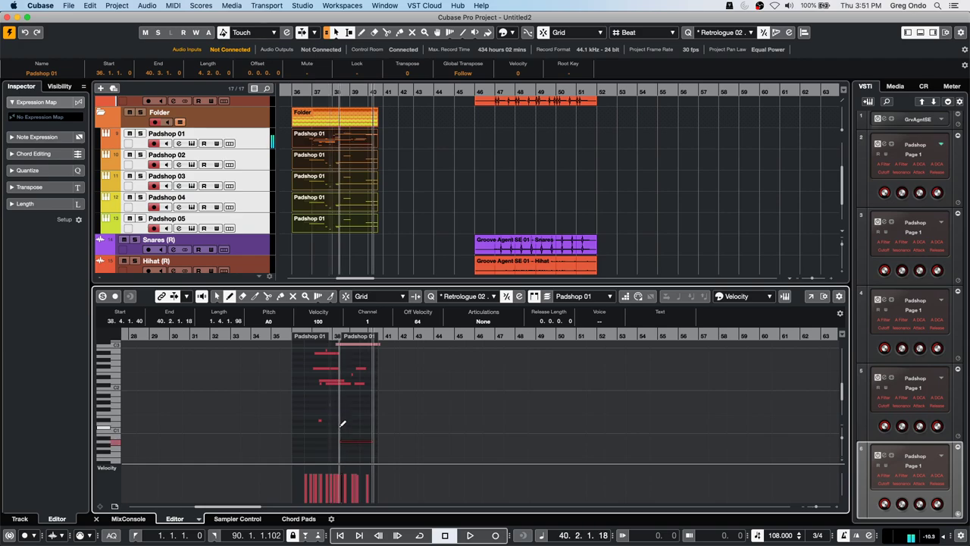
pyautogui.moveTo(350, 403); pyautogui.dragTo(356, 402)
# - Select the notes around bars 37 to 38 with Object Selection and enlarge the velocity lane to show their velocities in detail
pyautogui.rightClick(305, 440)
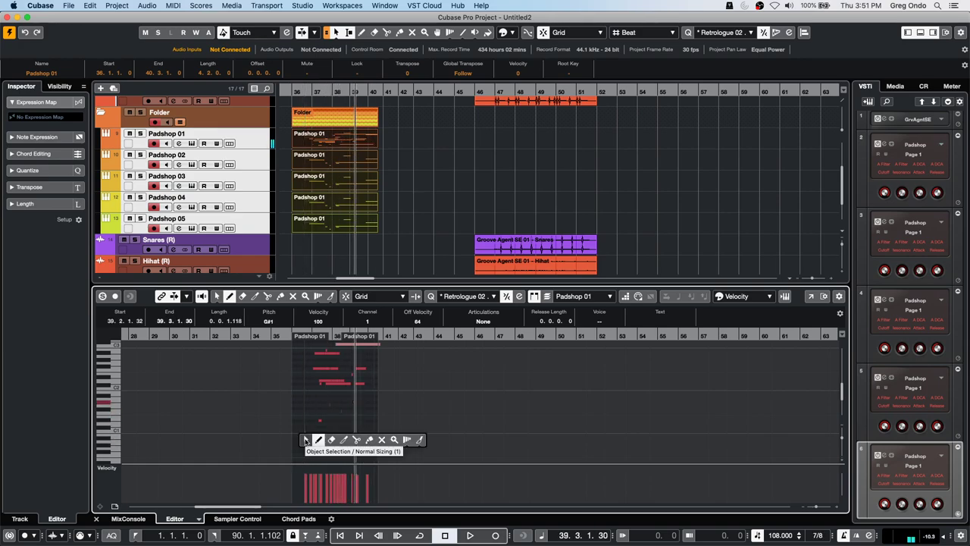
pyautogui.click(306, 440)
pyautogui.moveTo(315, 416); pyautogui.dragTo(345, 365)
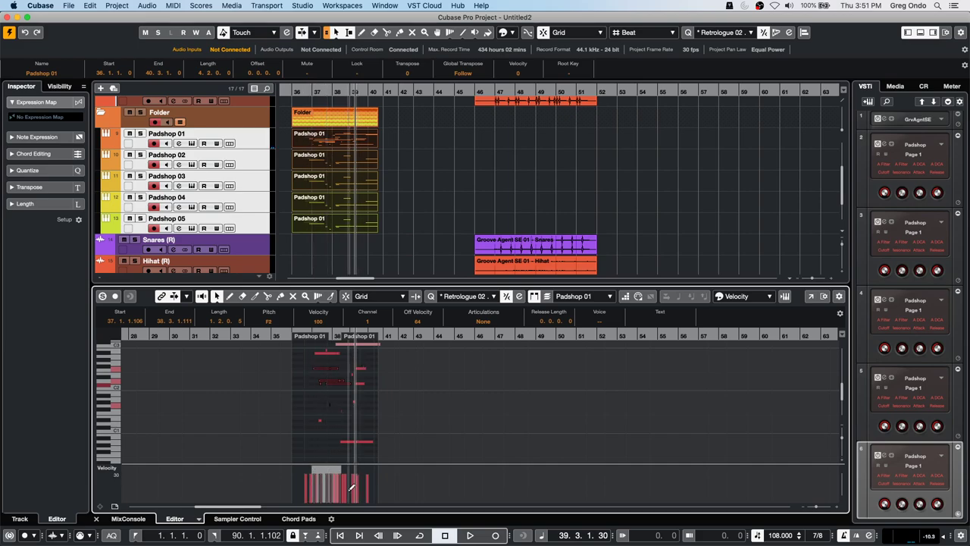
pyautogui.moveTo(390, 463); pyautogui.dragTo(403, 398)
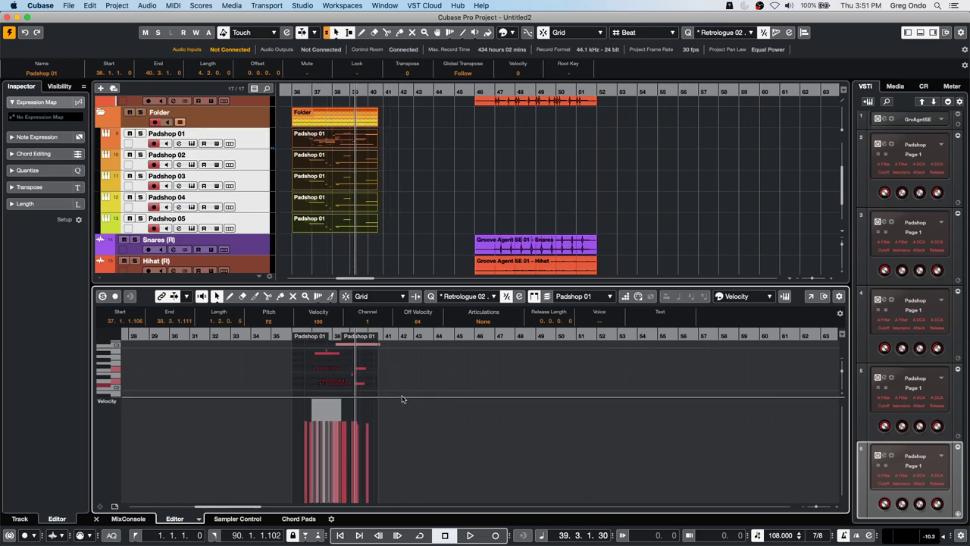
pyautogui.moveTo(293, 340); pyautogui.dragTo(315, 394)
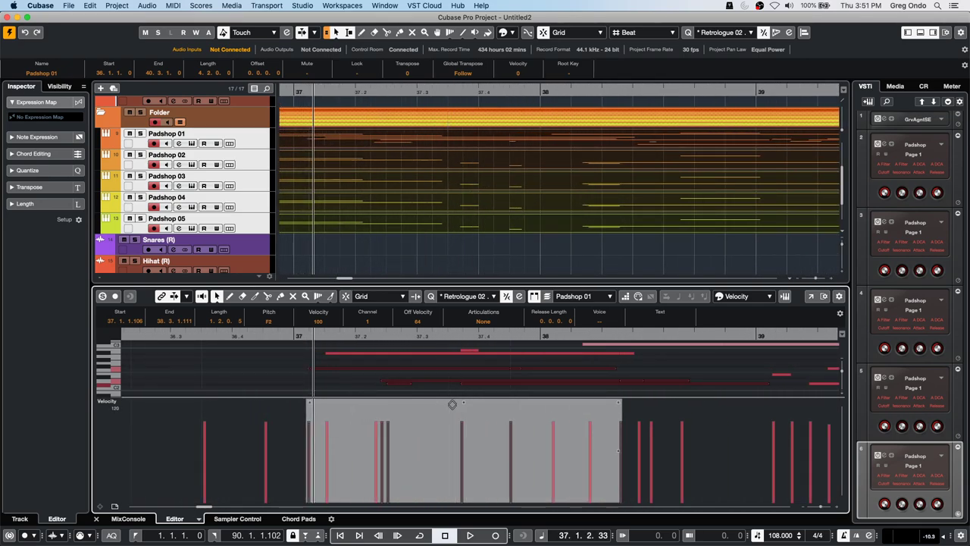
# - Reshape the selected notes' velocities into a rising ramp starting at about 40 by tilting and scaling the velocity range
pyautogui.moveTo(452, 409); pyautogui.dragTo(620, 406)
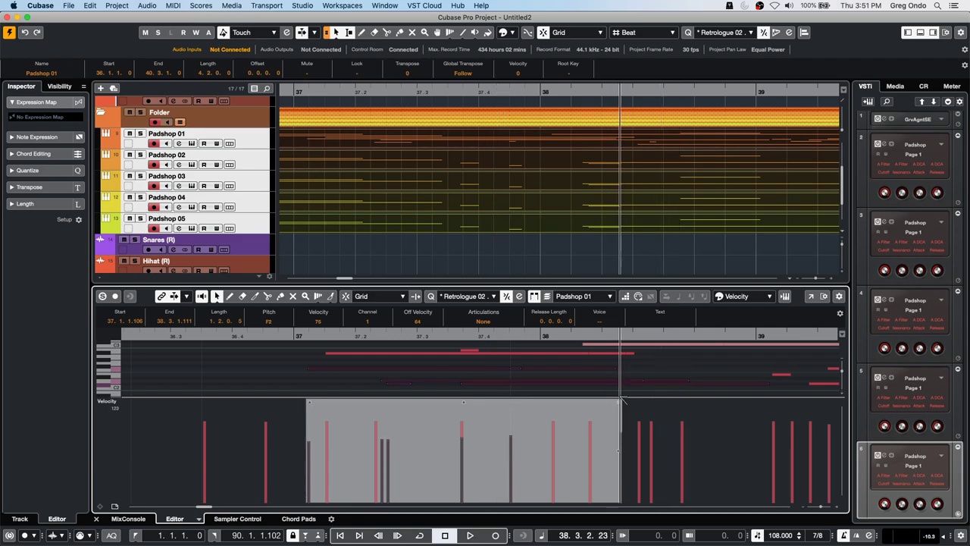
pyautogui.moveTo(307, 400); pyautogui.dragTo(301, 426)
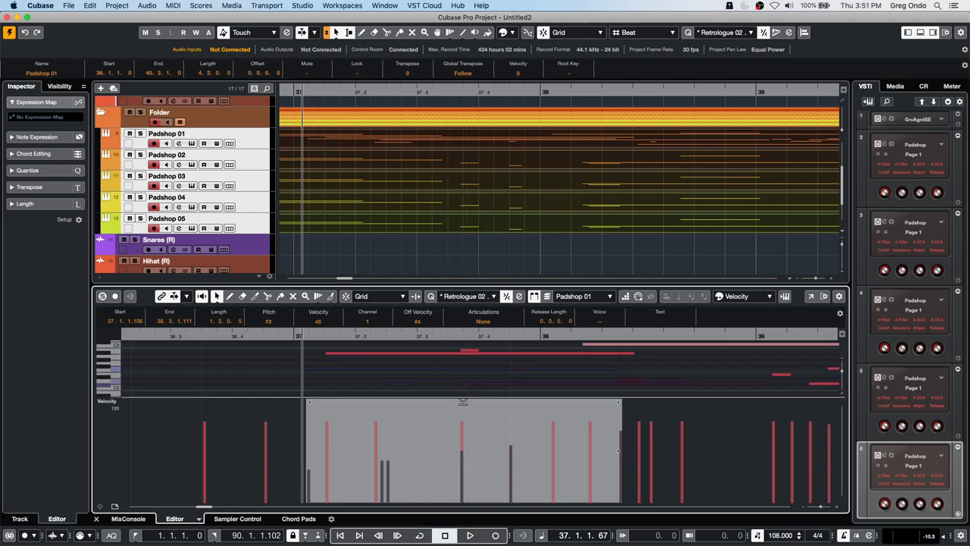
pyautogui.moveTo(464, 401); pyautogui.dragTo(621, 443)
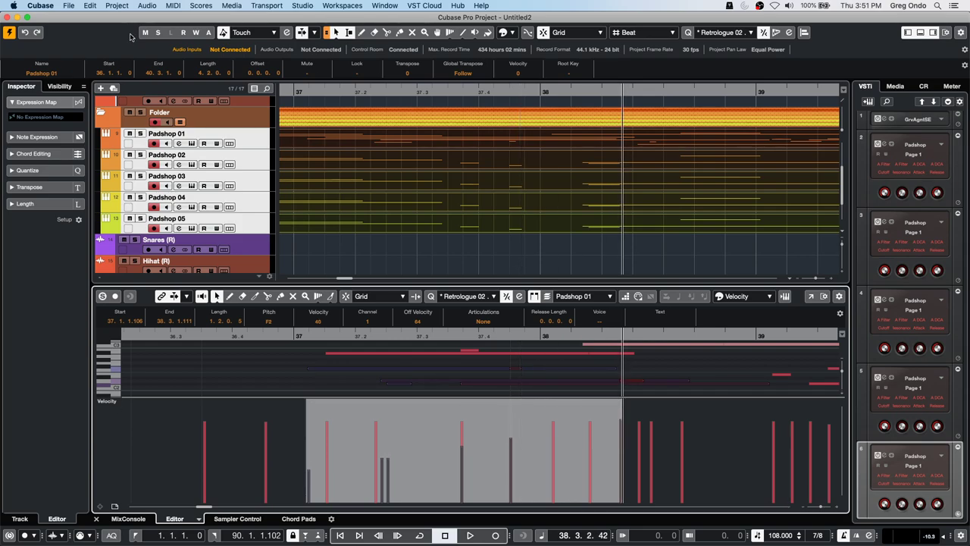
# - Open the Logical Editor and set its action to Value 2, Add, with Parameter 1 at 20
pyautogui.click(173, 4)
pyautogui.moveTo(152, 7)
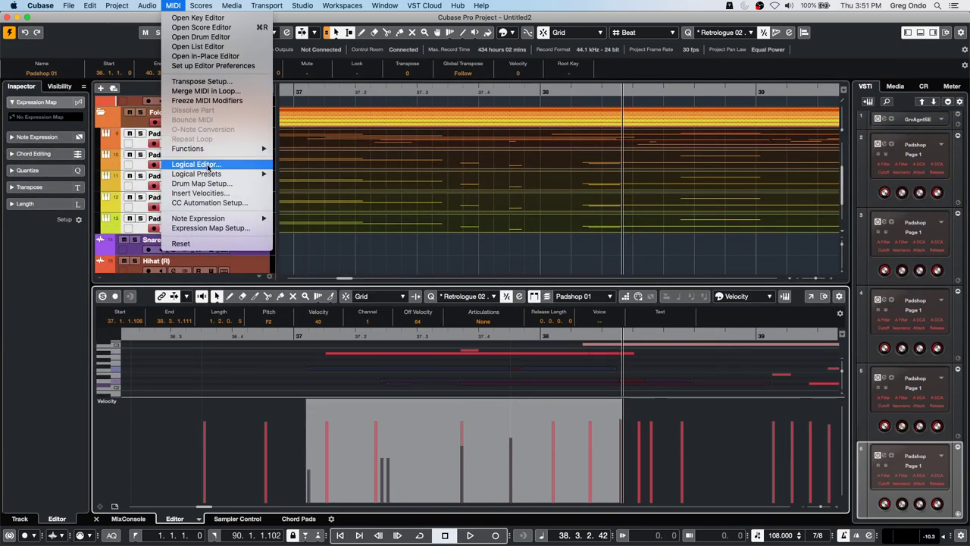
pyautogui.click(199, 164)
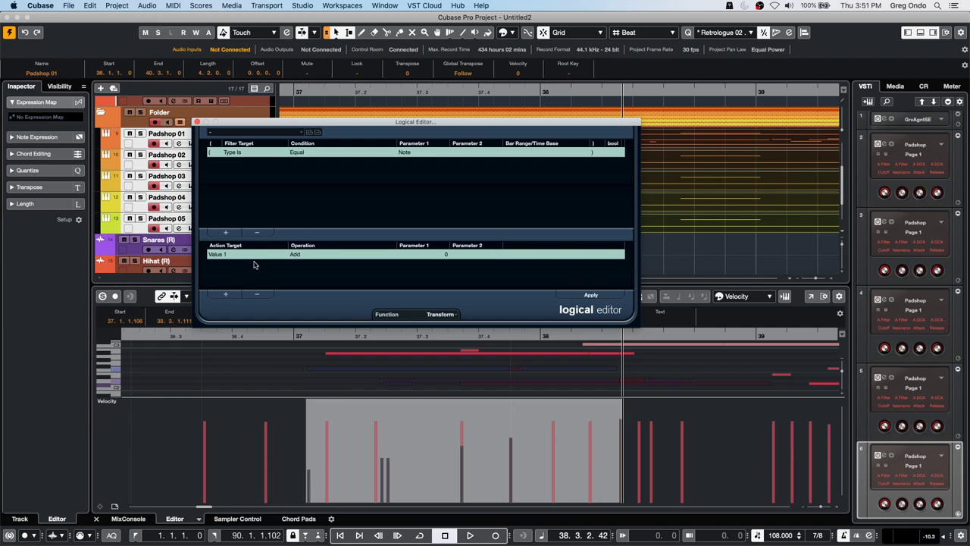
pyautogui.click(227, 256)
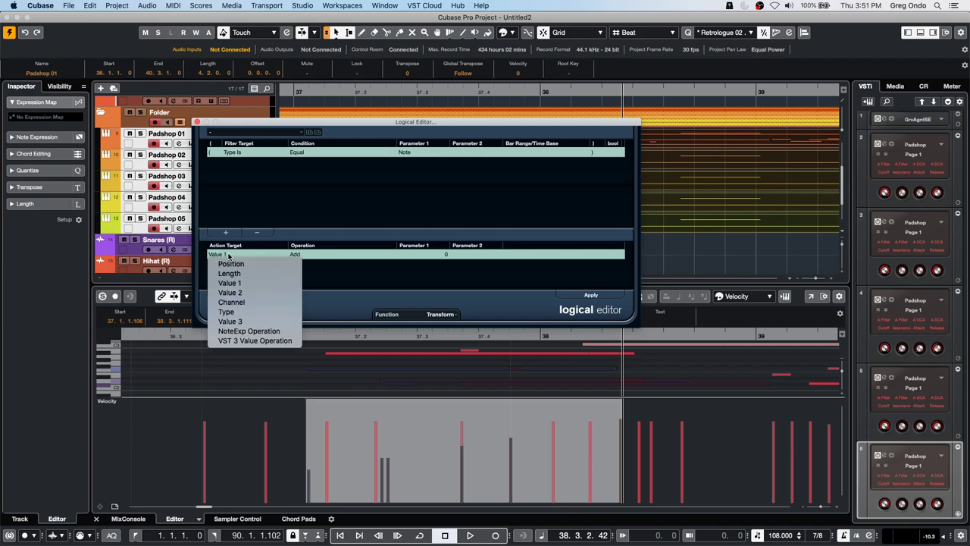
pyautogui.click(252, 294)
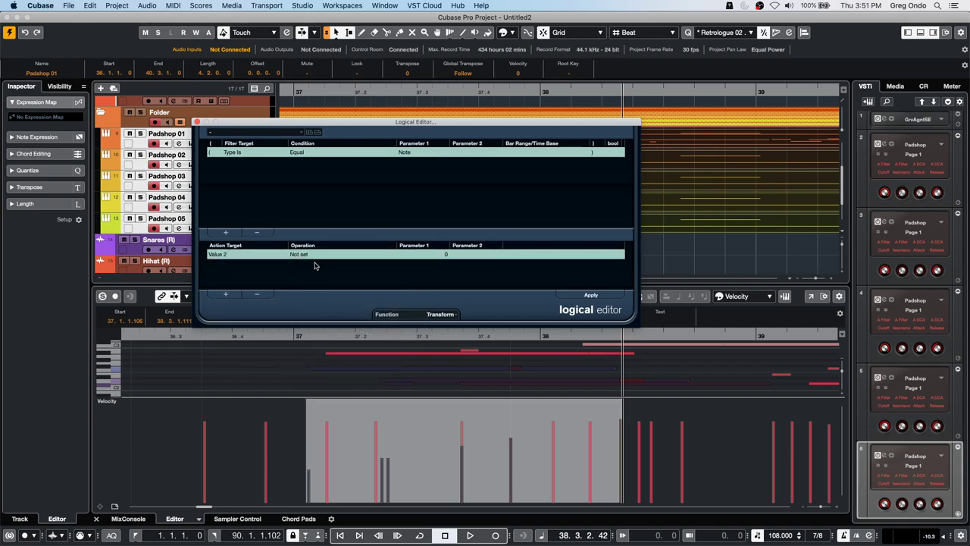
pyautogui.click(314, 257)
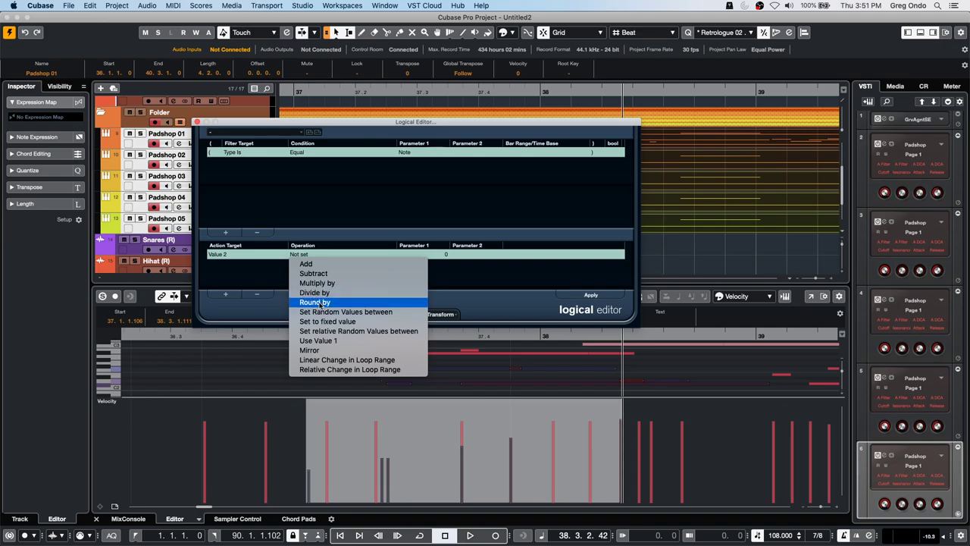
pyautogui.click(322, 264)
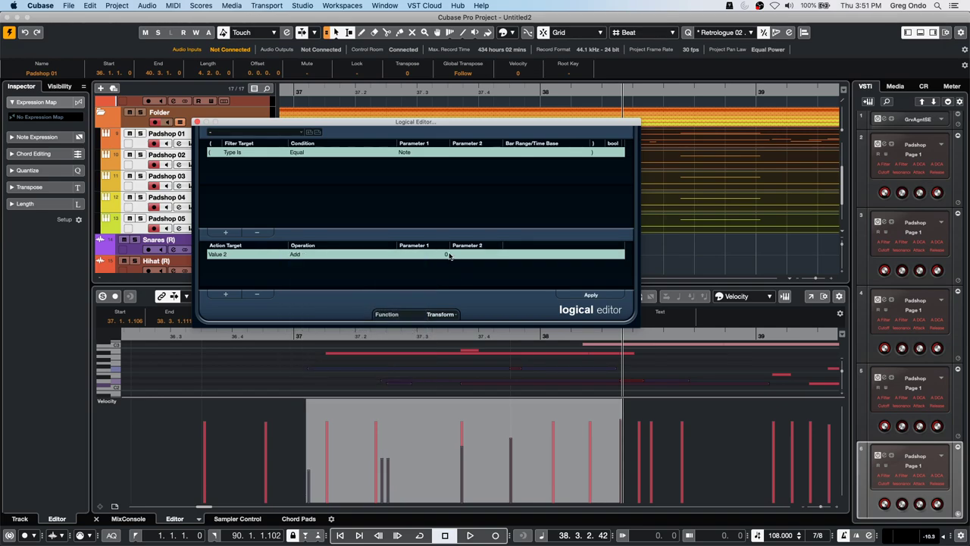
pyautogui.click(446, 255)
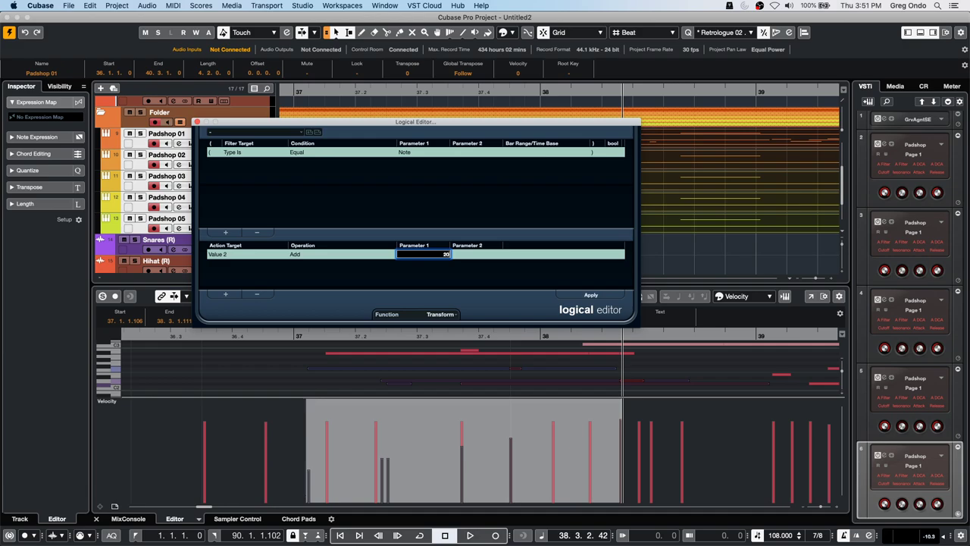
pyautogui.press('Return')
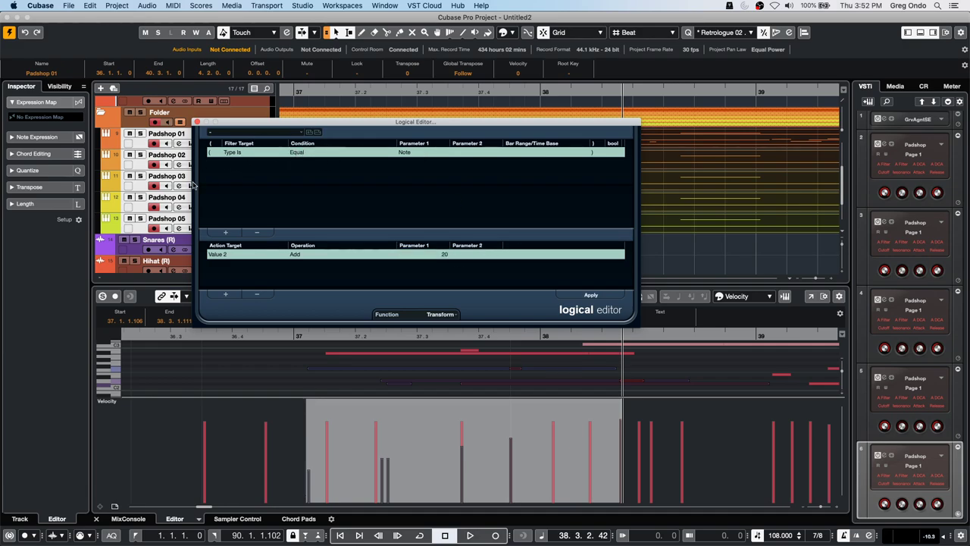
# - Add a second filter condition for the property Event is selected, and close the Logical Editor without applying it
pyautogui.click(225, 233)
pyautogui.click(235, 163)
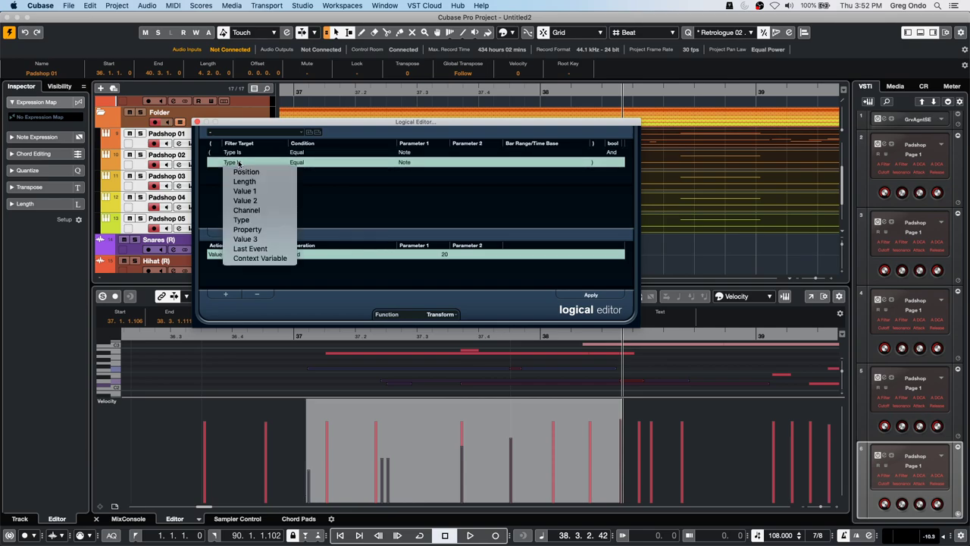
pyautogui.click(244, 201)
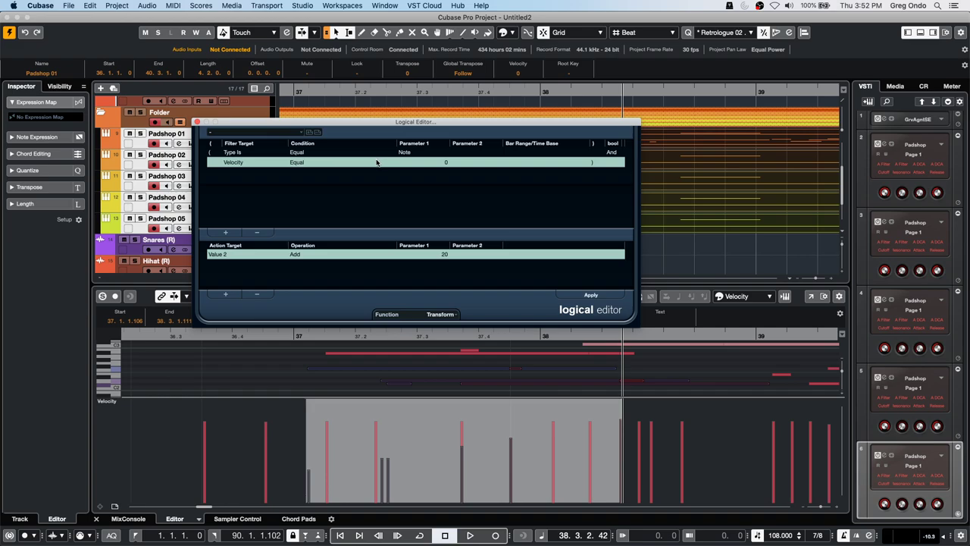
pyautogui.click(238, 165)
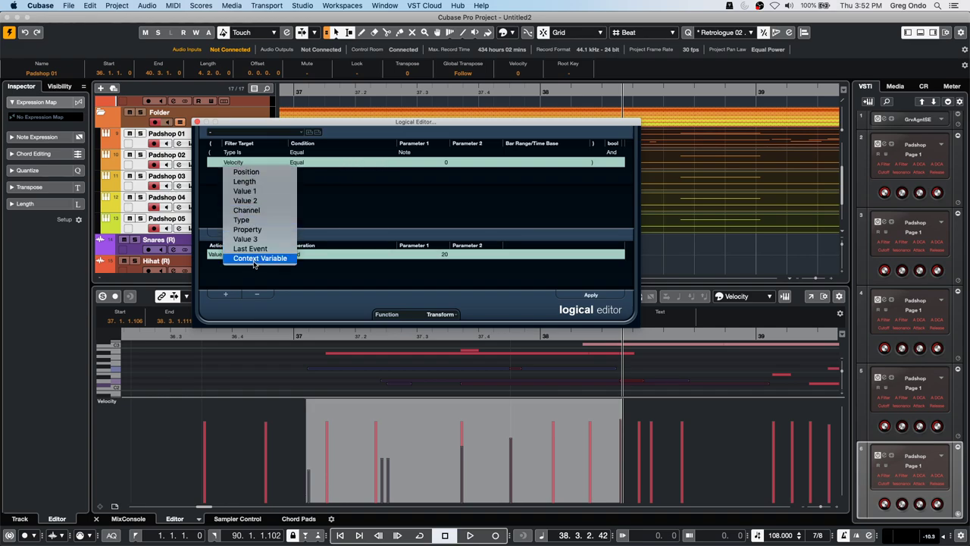
pyautogui.click(272, 230)
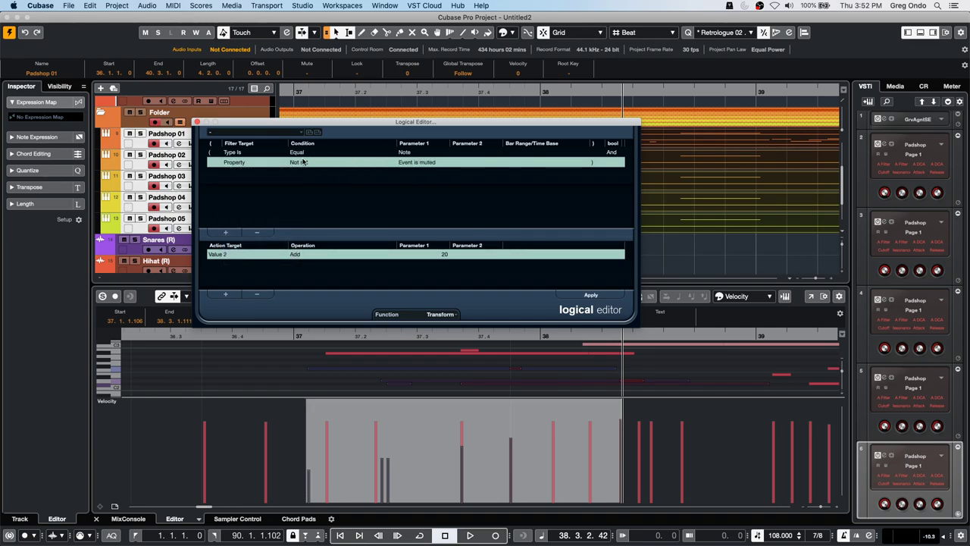
pyautogui.click(344, 162)
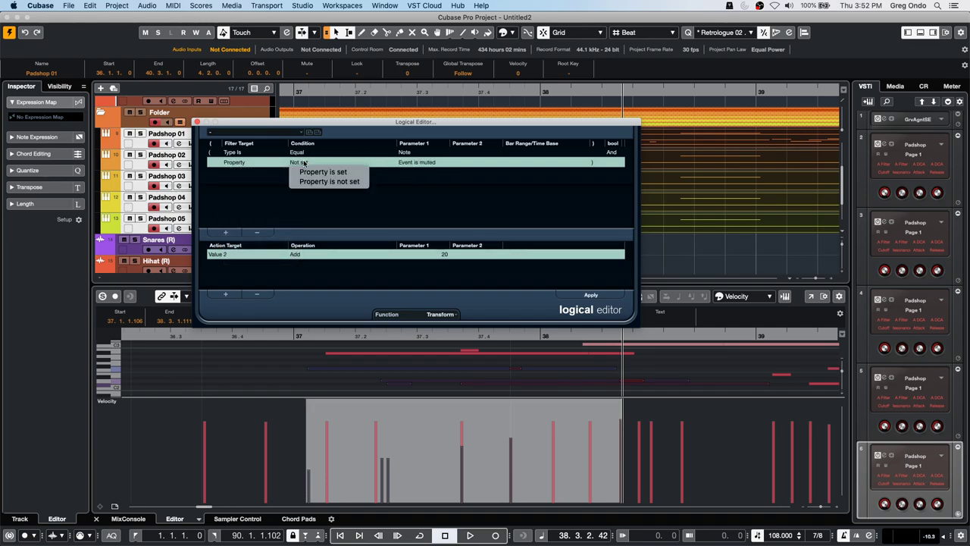
pyautogui.click(427, 164)
pyautogui.click(428, 164)
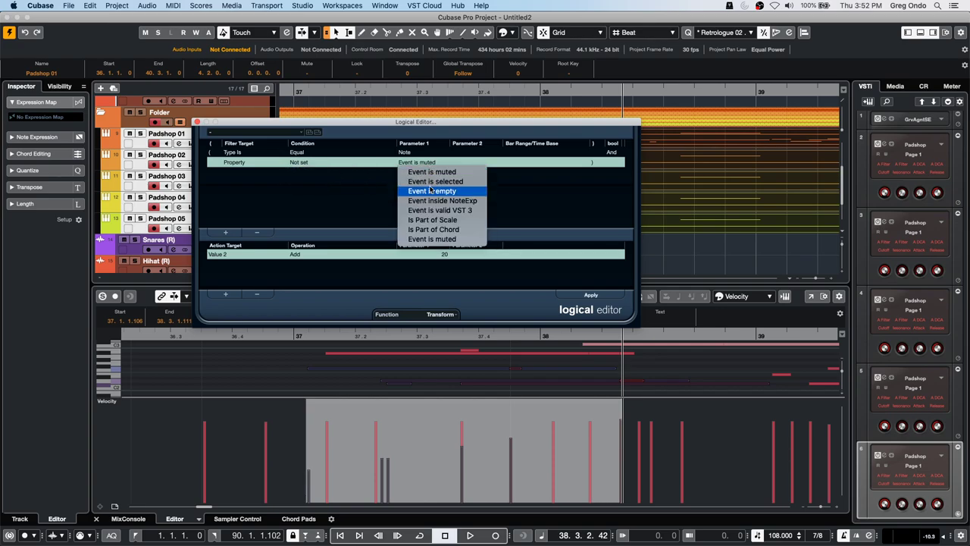
pyautogui.click(434, 181)
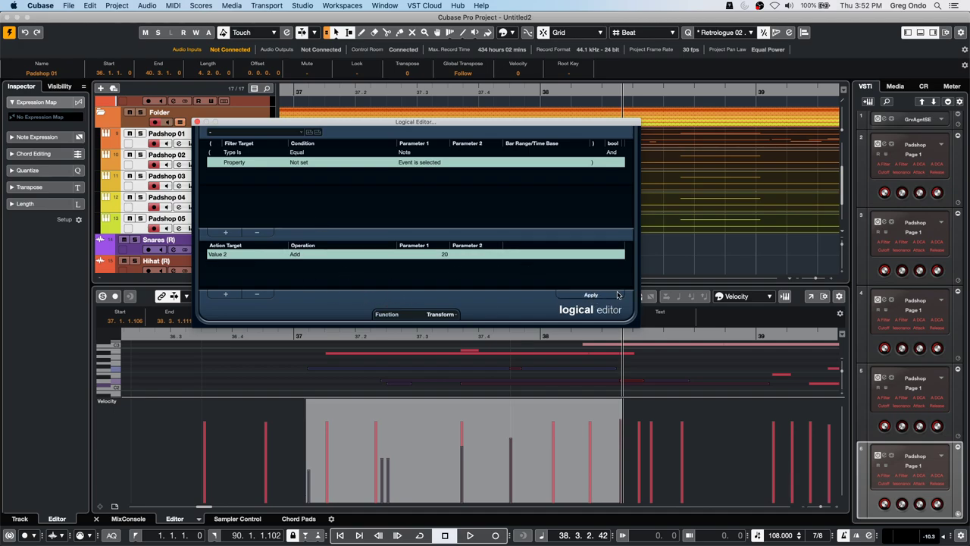
pyautogui.click(196, 122)
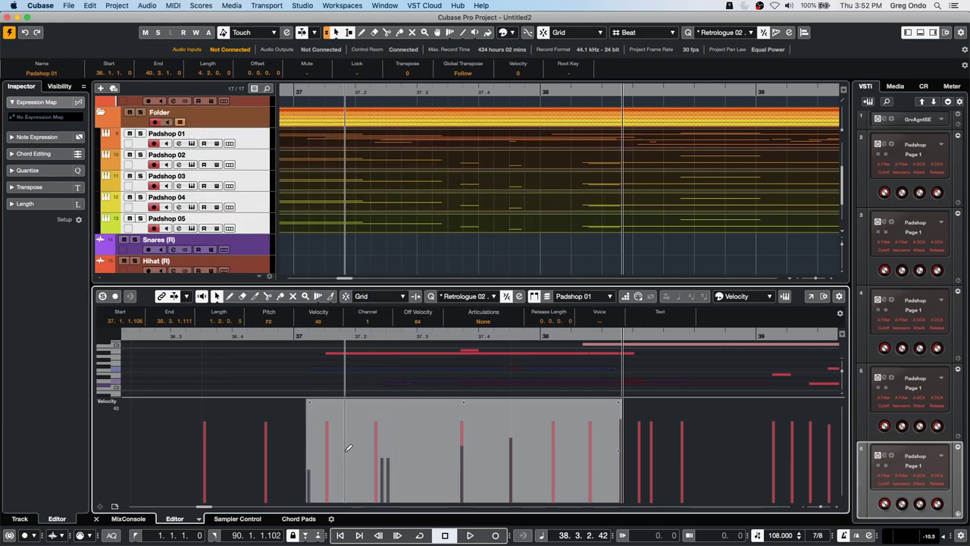
# - Redraw the note velocities freehand across bars 37 to 38 with the Draw tool
pyautogui.rightClick(371, 449)
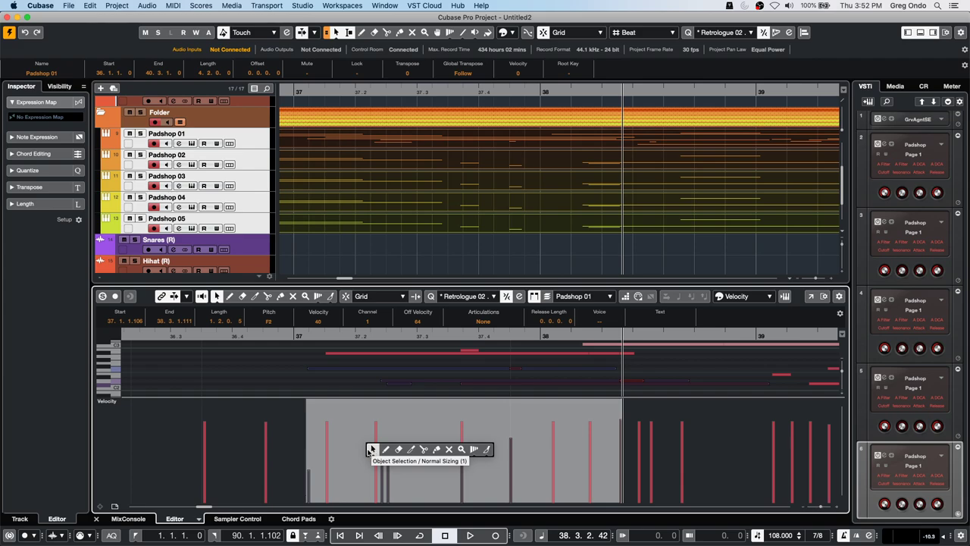
pyautogui.click(385, 449)
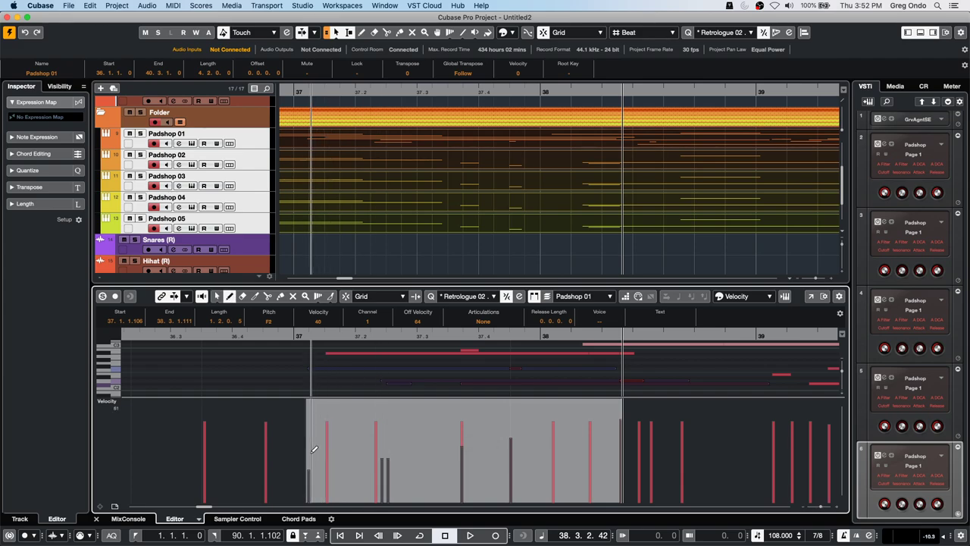
pyautogui.moveTo(311, 453)
pyautogui.mouseDown()
pyautogui.moveTo(381, 476)
pyautogui.moveTo(446, 456)
pyautogui.moveTo(525, 460)
pyautogui.moveTo(563, 441)
pyautogui.moveTo(443, 464)
pyautogui.moveTo(460, 440)
pyautogui.mouseUp()
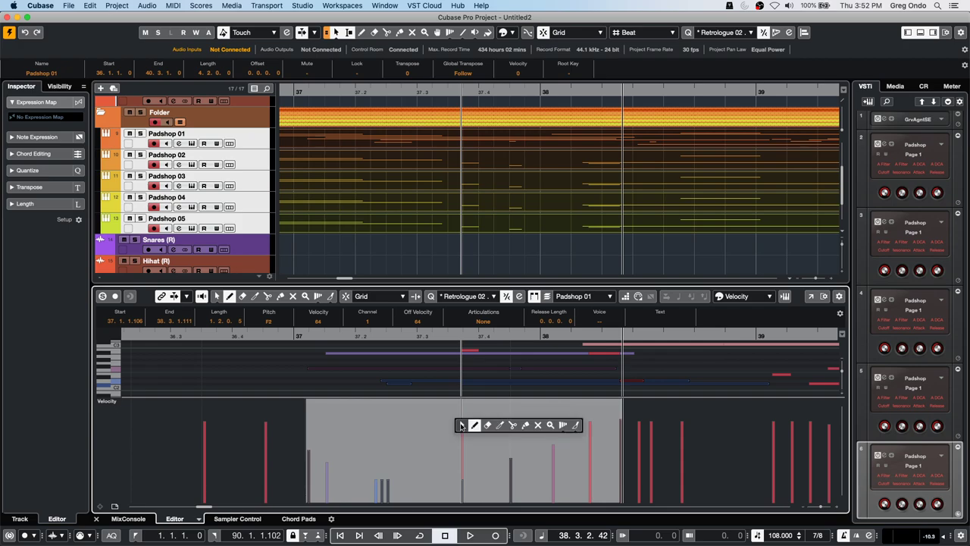
# - Switch to the Object Selection tool and fine-tune the velocities of the selected notes in bars 37 to 38
pyautogui.moveTo(464, 403); pyautogui.dragTo(526, 443)
pyautogui.click(615, 413)
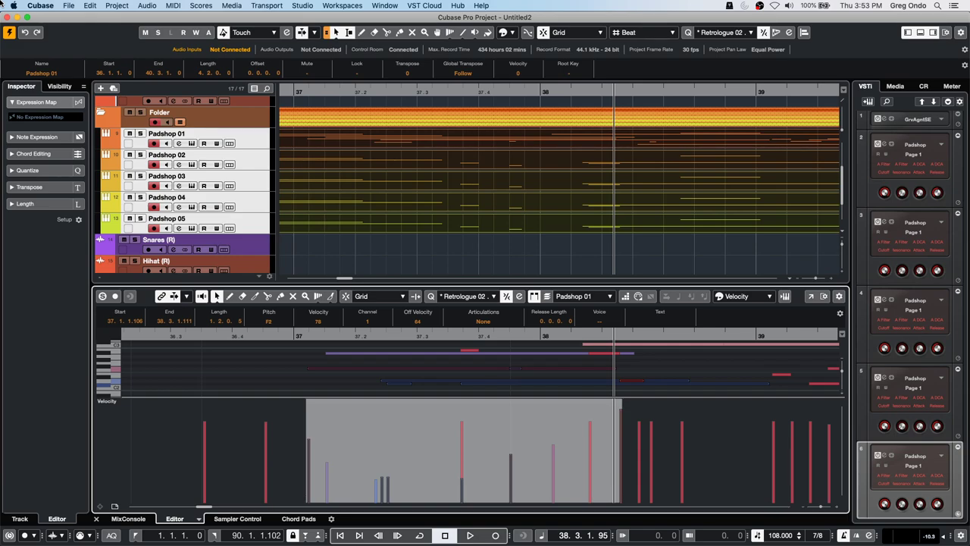
# - Open the recent UNINVITED project
pyautogui.click(71, 6)
pyautogui.moveTo(128, 144)
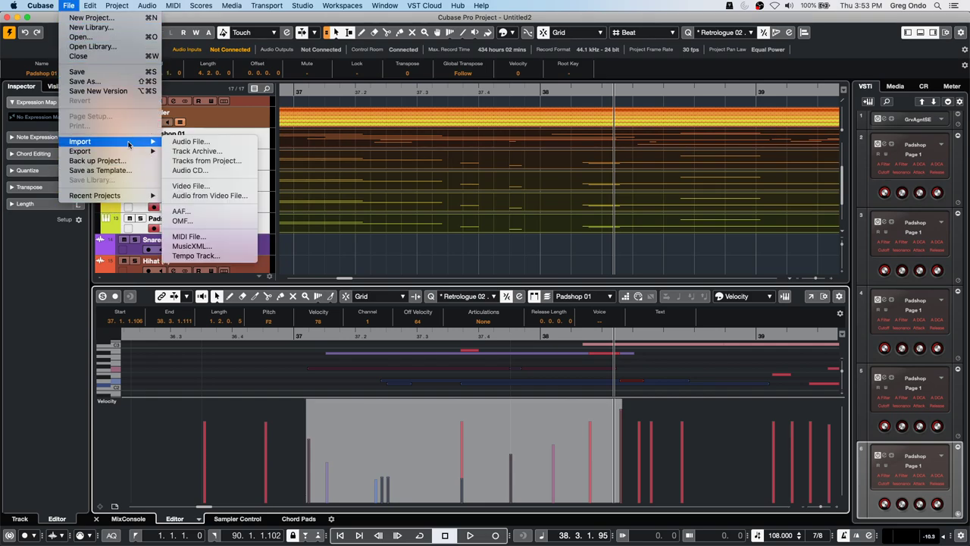
pyautogui.click(400, 237)
pyautogui.moveTo(359, 91); pyautogui.dragTo(373, 65)
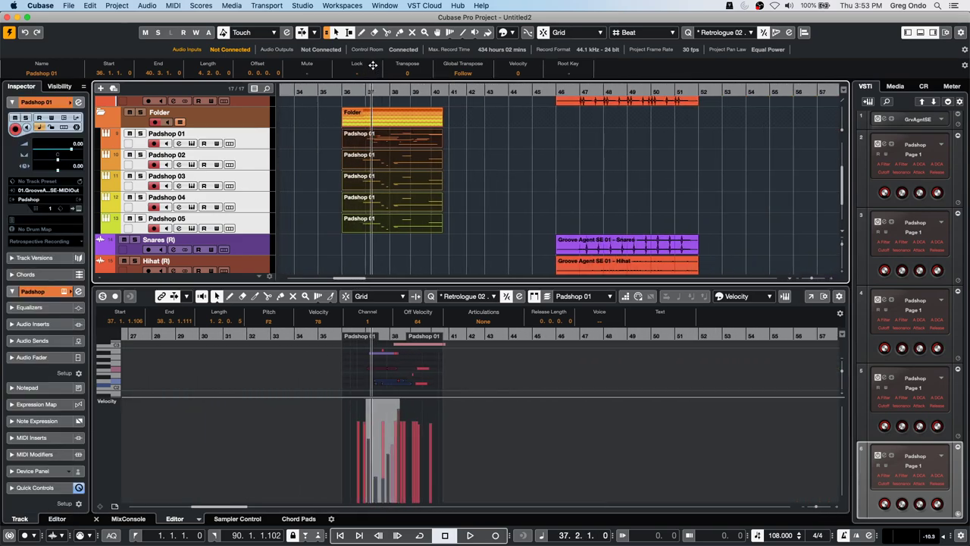
pyautogui.click(69, 5)
pyautogui.moveTo(101, 197)
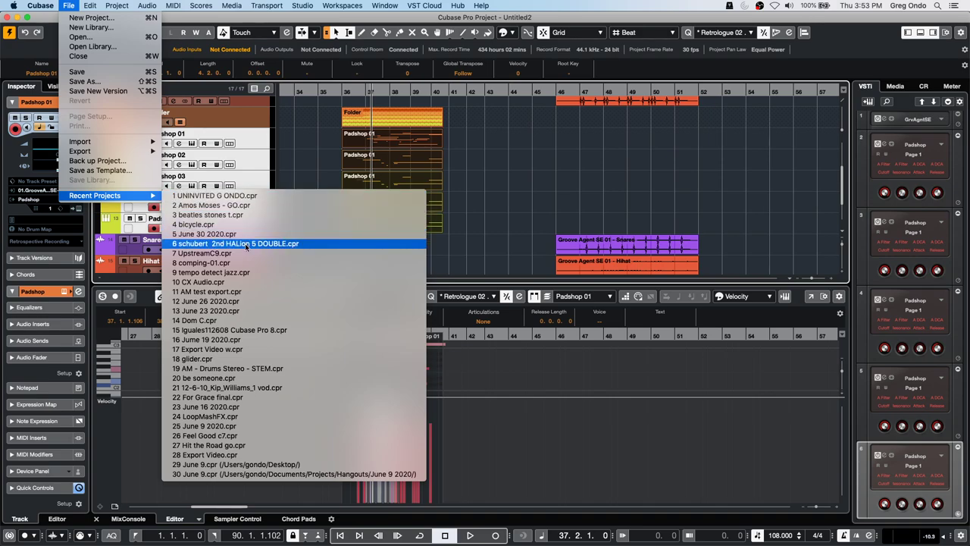
pyautogui.click(273, 197)
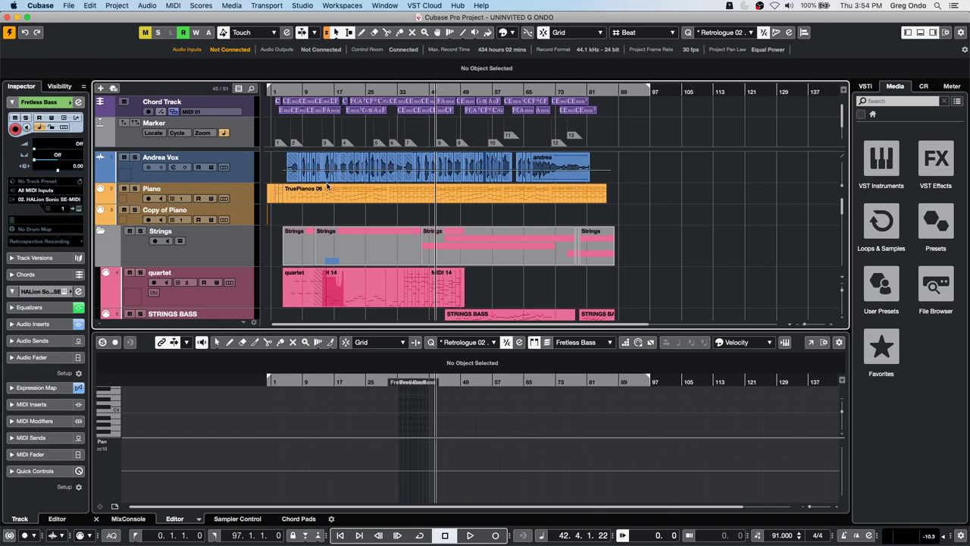
# - Bounce all the separate events on the vocal track into one continuous audio event that replaces them
pyautogui.click(287, 170)
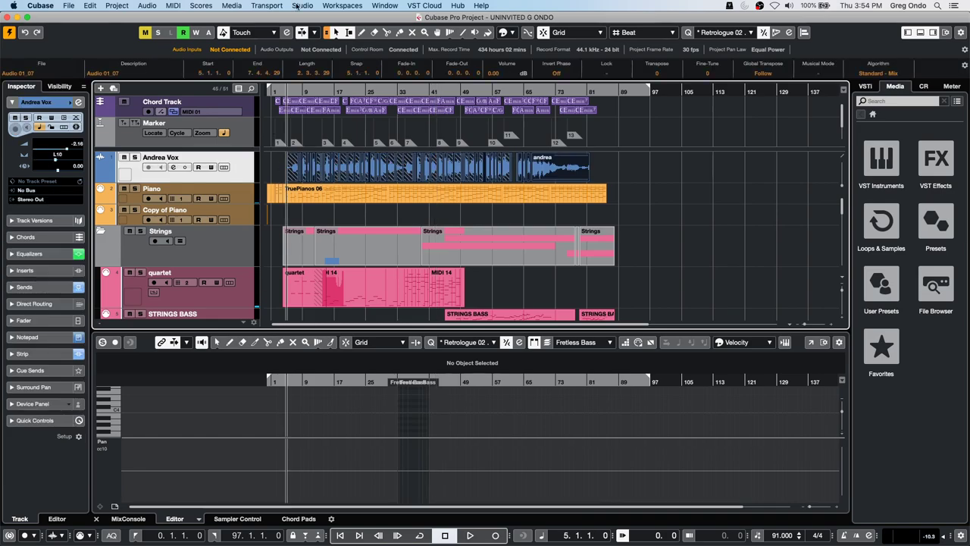
pyautogui.click(90, 5)
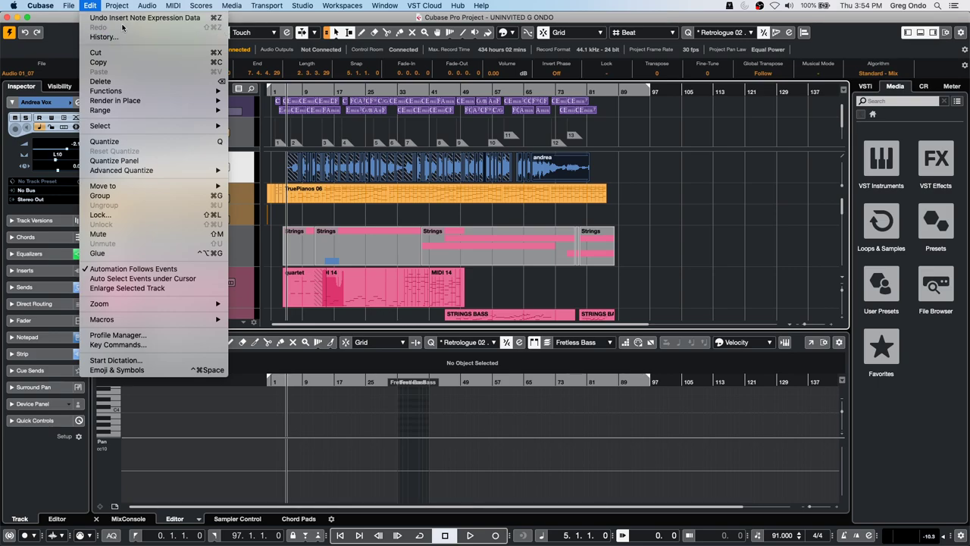
pyautogui.moveTo(149, 5)
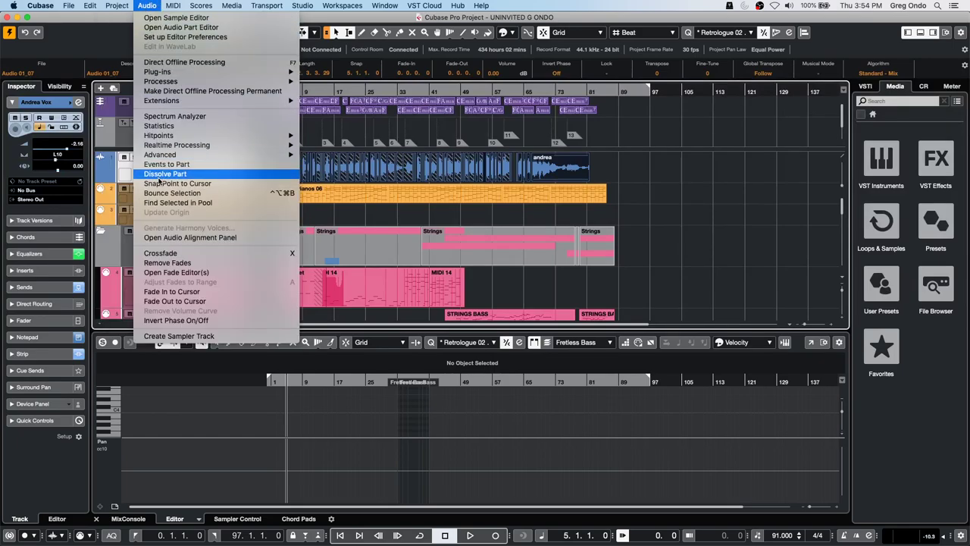
pyautogui.moveTo(204, 138)
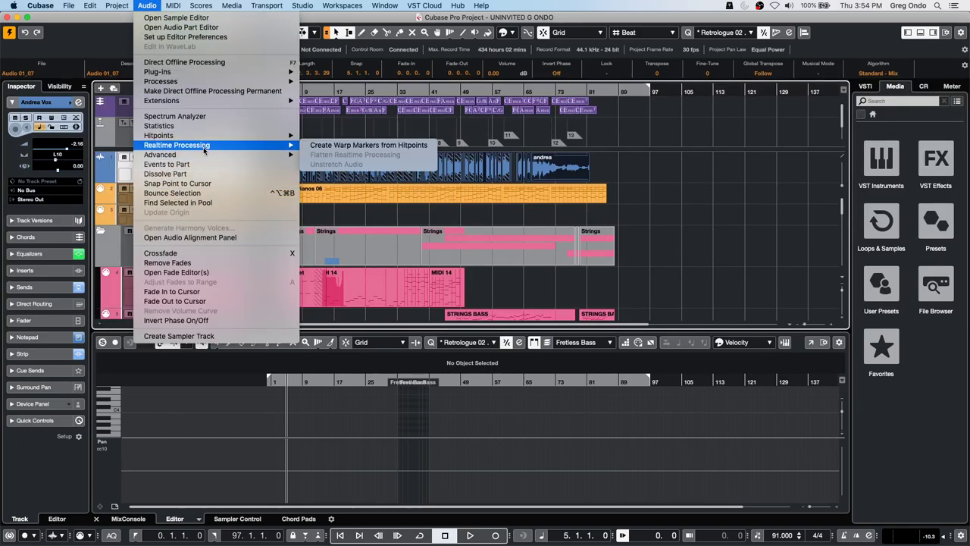
pyautogui.click(203, 194)
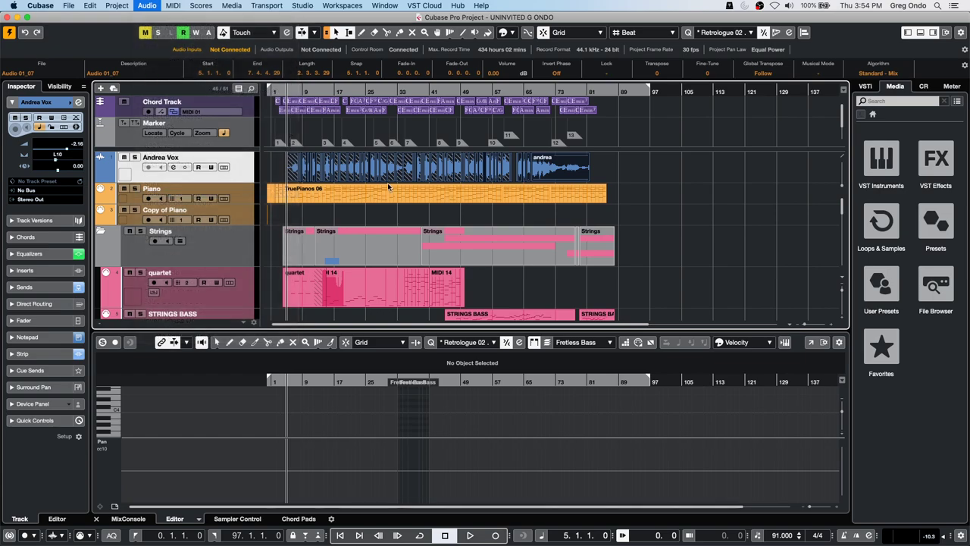
pyautogui.click(540, 191)
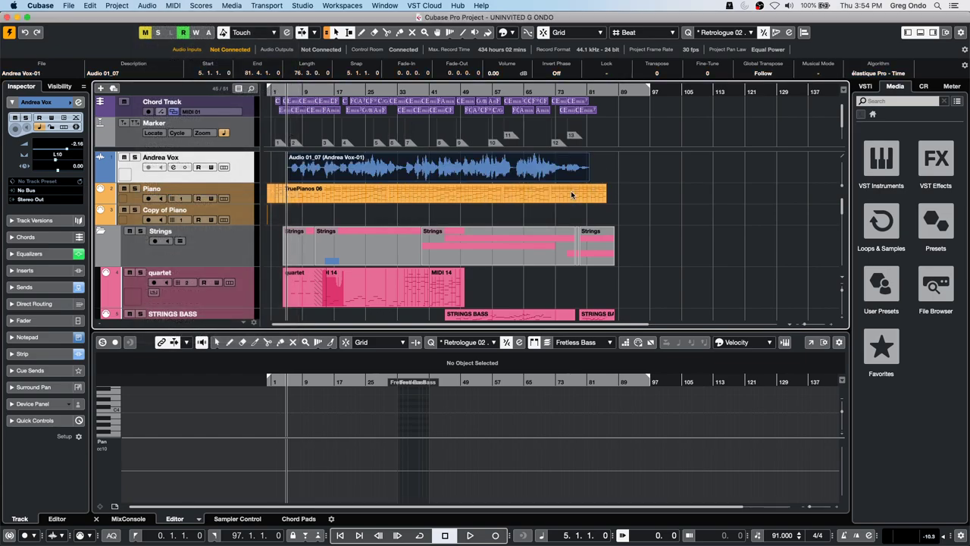
# - Open the bounced vocal event in the Sample Editor and analyze its pitches with VariAudio
pyautogui.doubleClick(373, 178)
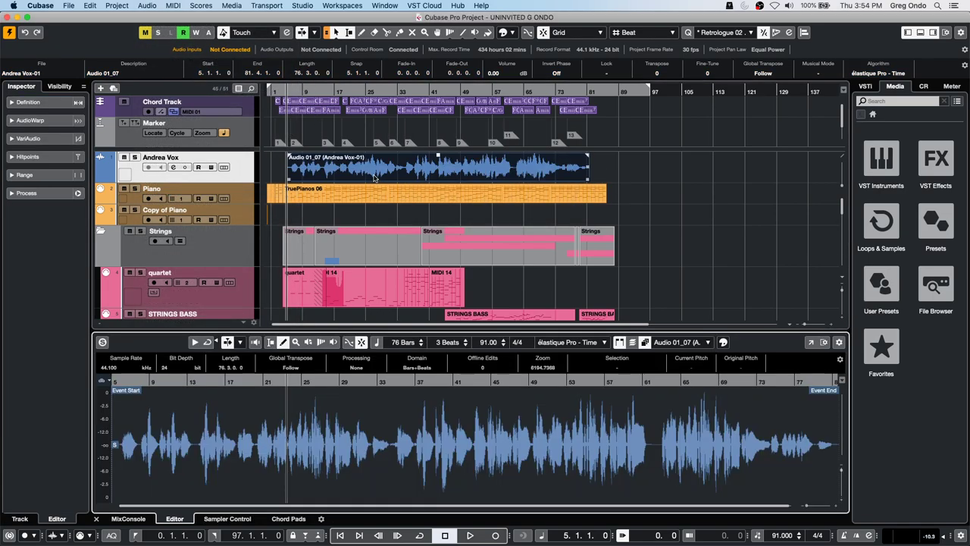
pyautogui.click(51, 137)
pyautogui.click(78, 155)
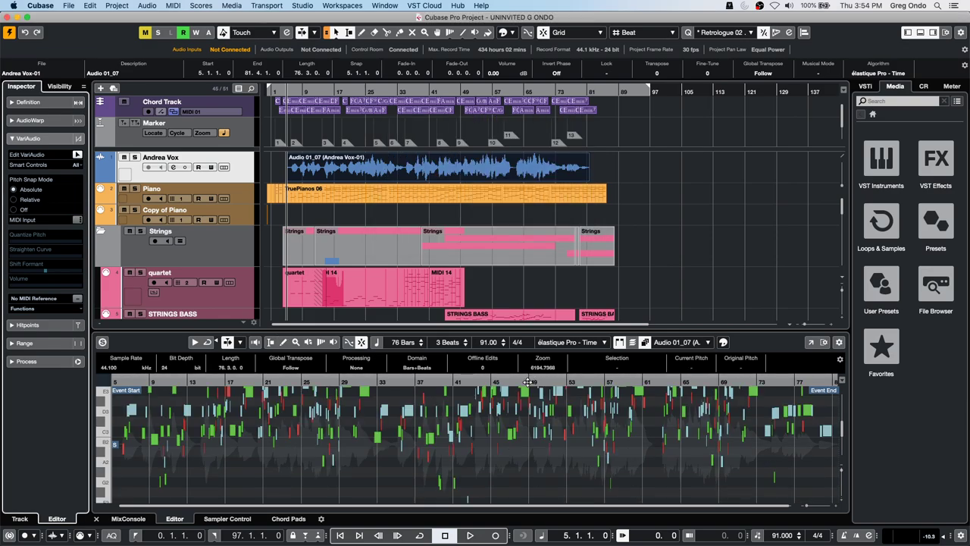
# - Select the VariAudio segments from about bar 35 to bar 41, quantize their pitch to 100 %, and deselect them
pyautogui.moveTo(395, 379); pyautogui.dragTo(393, 401)
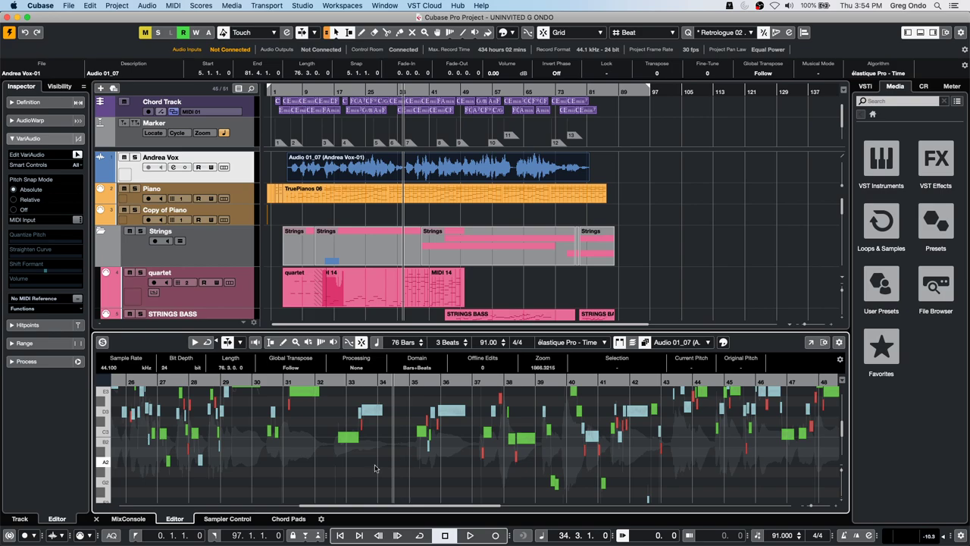
pyautogui.moveTo(398, 460); pyautogui.dragTo(620, 385)
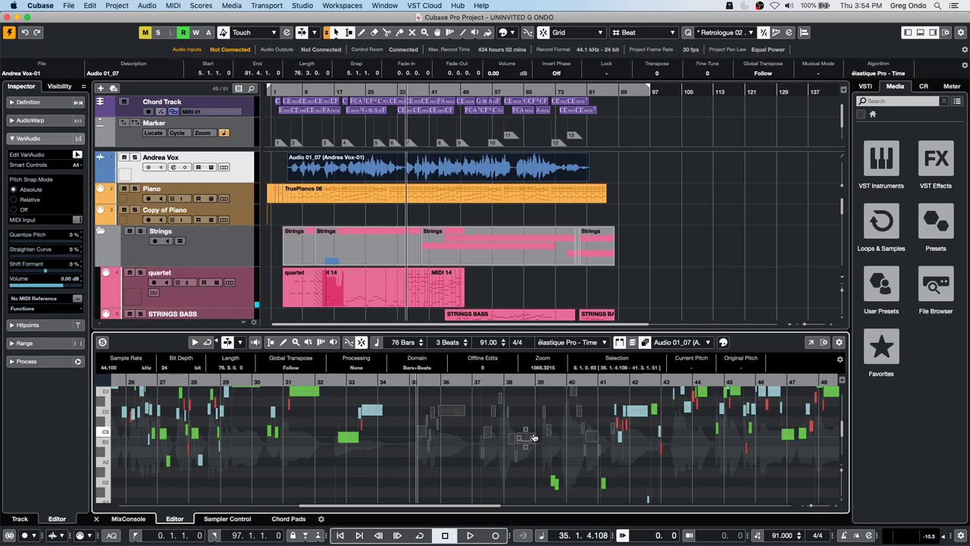
pyautogui.press('q')
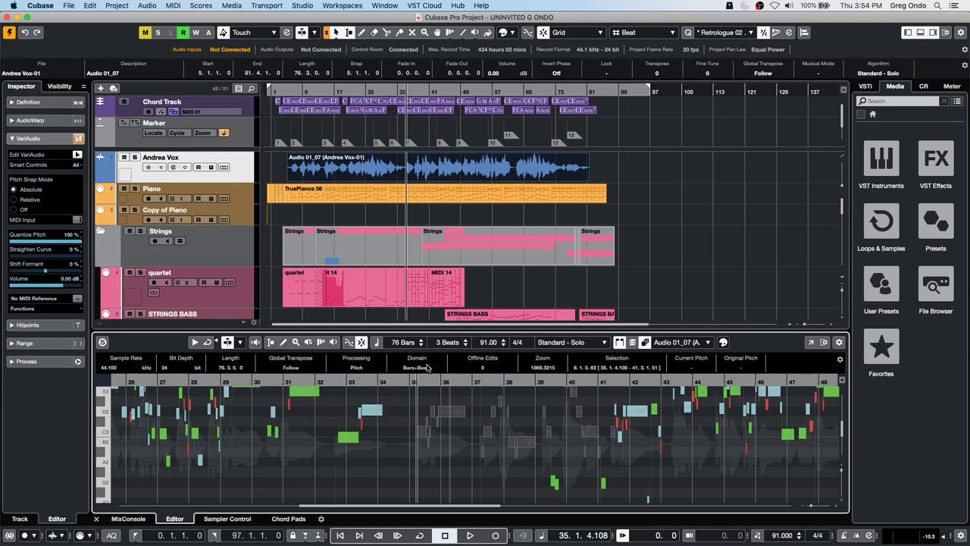
pyautogui.click(408, 434)
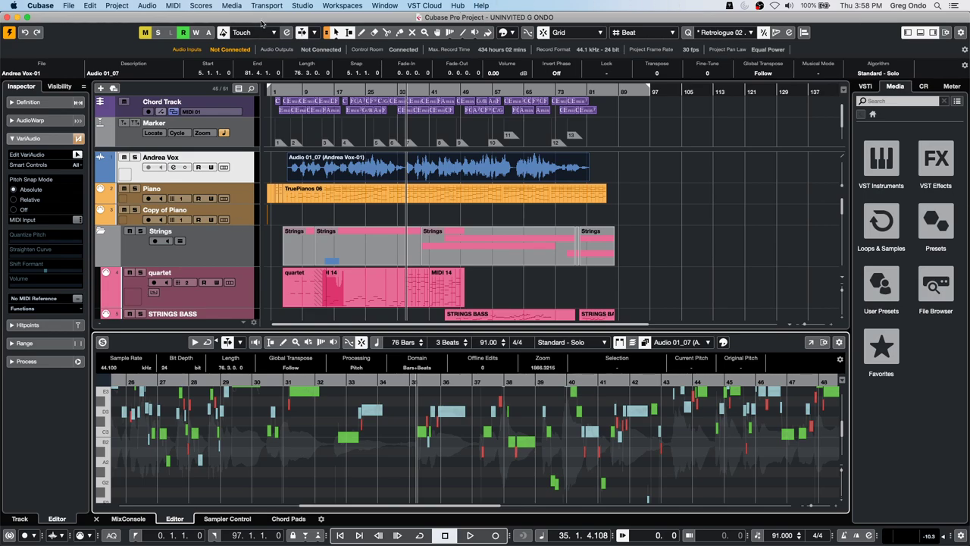
# - Open the recent project Amos Moses - GO
pyautogui.click(68, 6)
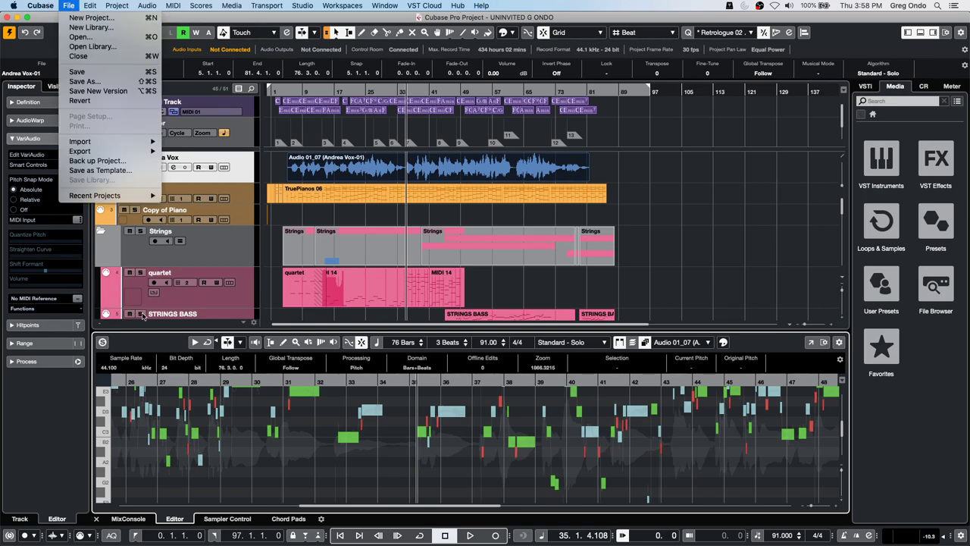
pyautogui.moveTo(98, 195)
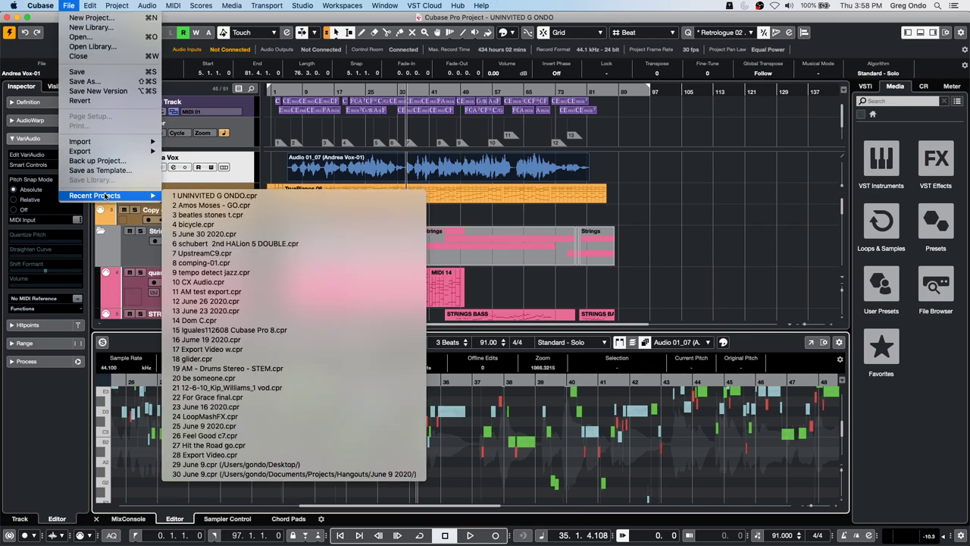
pyautogui.click(294, 205)
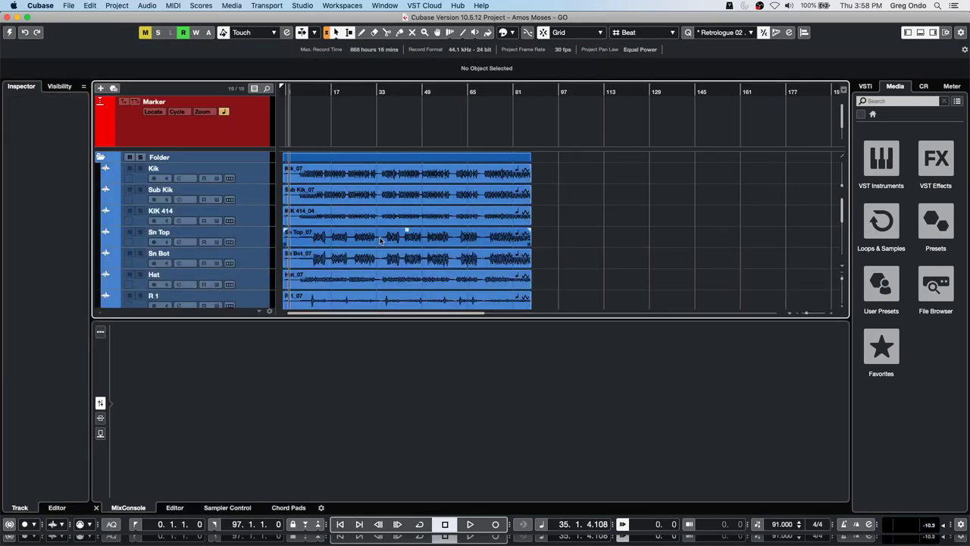
# - Move all the drum tracks from Kik to OH R out of their folder track, leaving Kik's lanes hidden
pyautogui.click(228, 178)
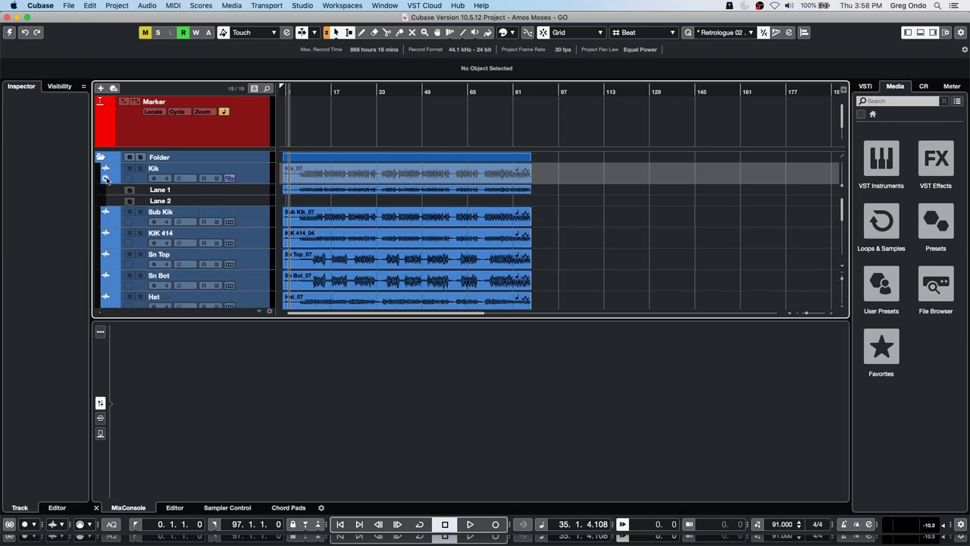
pyautogui.click(261, 173)
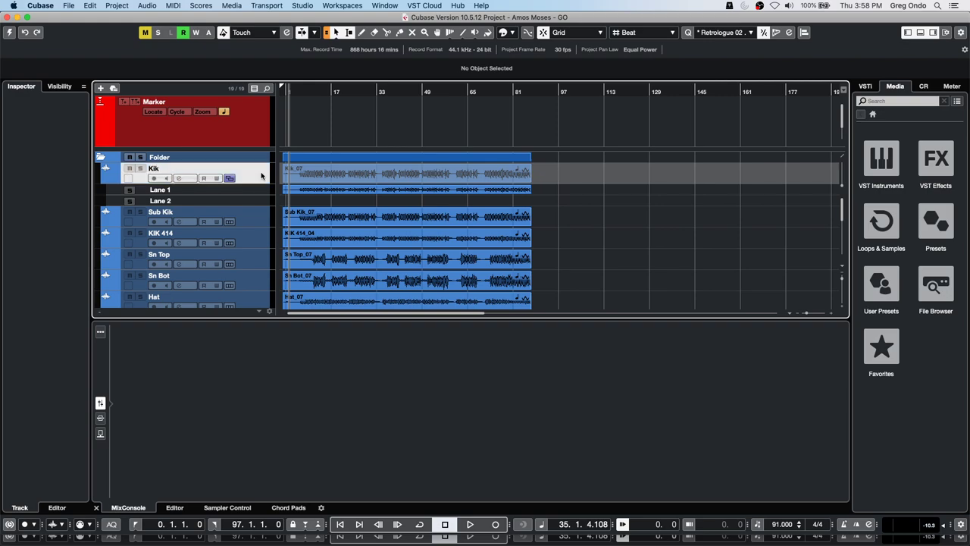
pyautogui.scroll(-5, 256, 180)
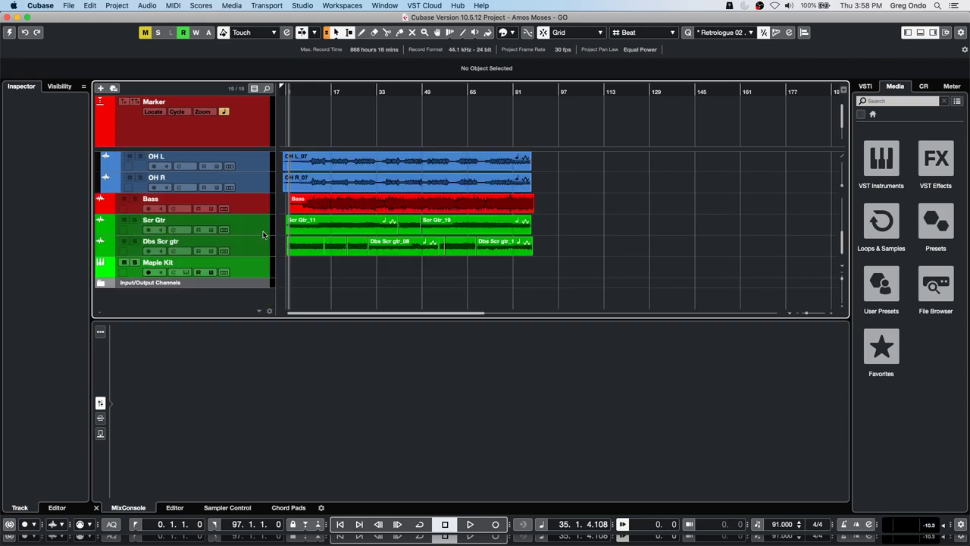
pyautogui.keyDown('shift'); pyautogui.click(255, 185); pyautogui.keyUp('shift')
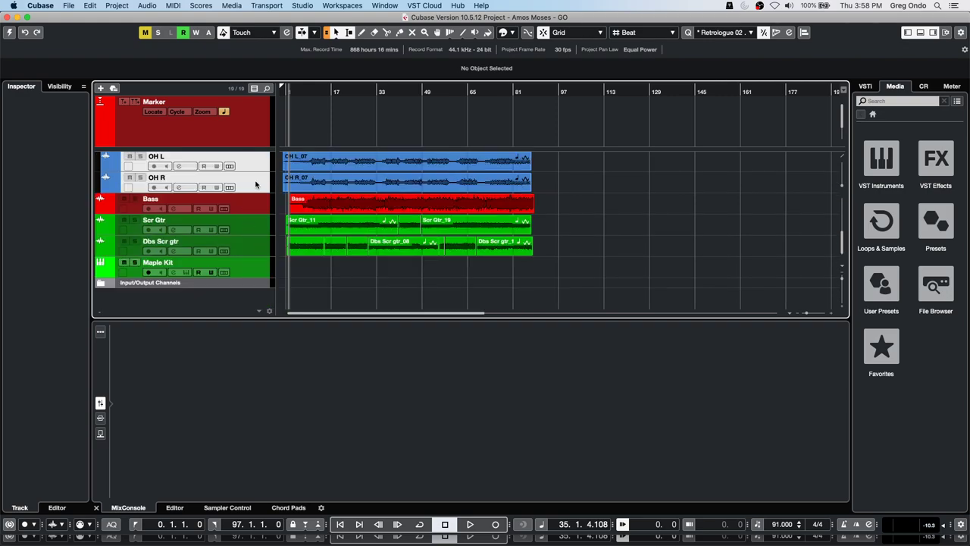
pyautogui.scroll(5, 253, 182)
pyautogui.click(256, 157)
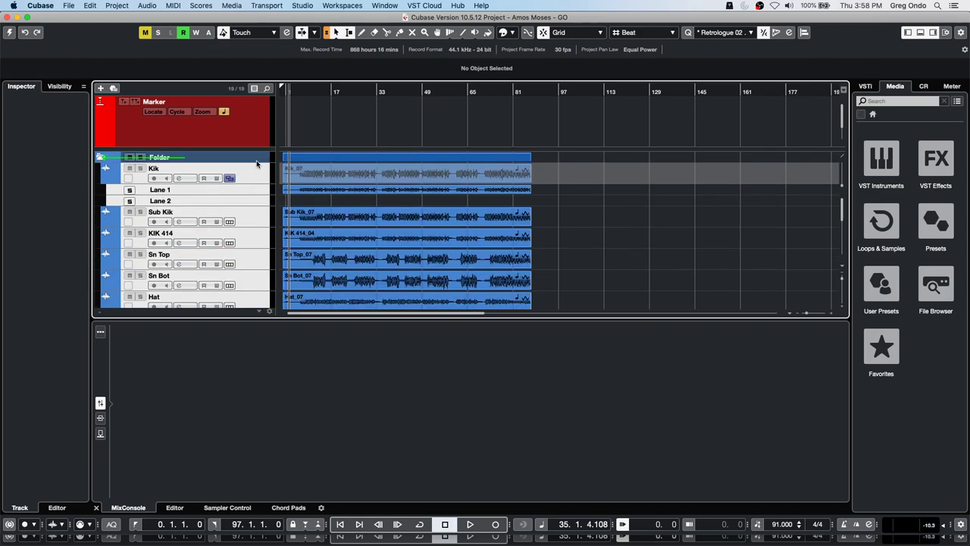
pyautogui.press('Delete')
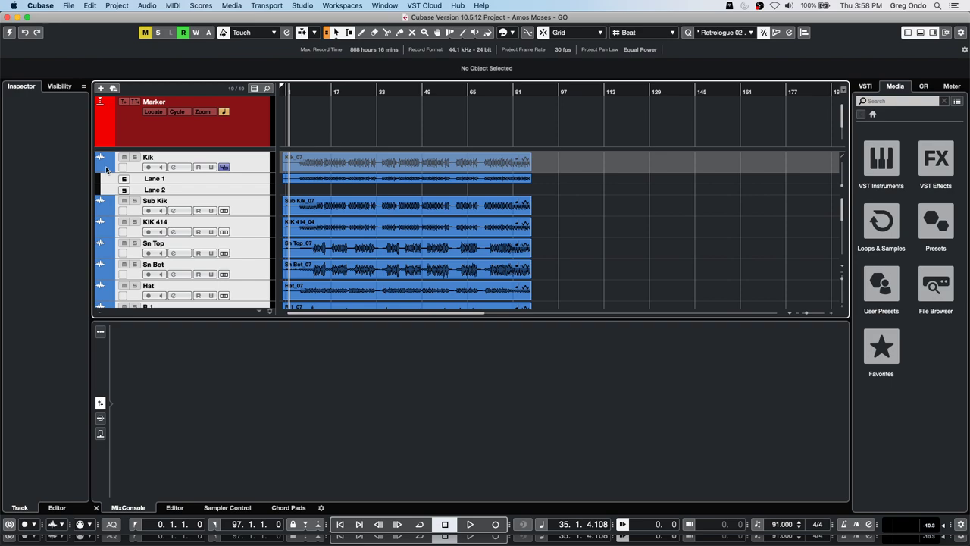
pyautogui.click(223, 166)
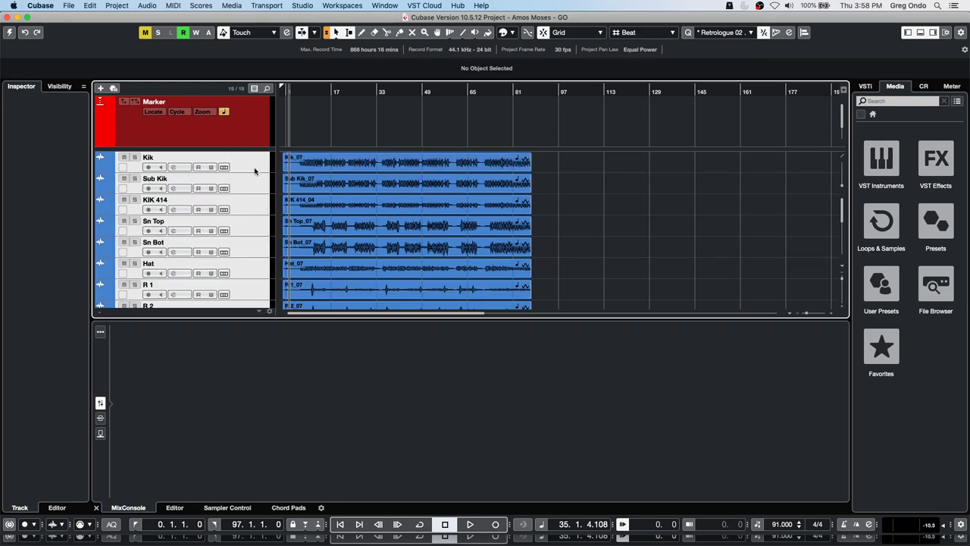
# - Select the drum tracks from Kik to OH R and move them to a new folder
pyautogui.click(254, 167)
pyautogui.scroll(-5, 252, 208)
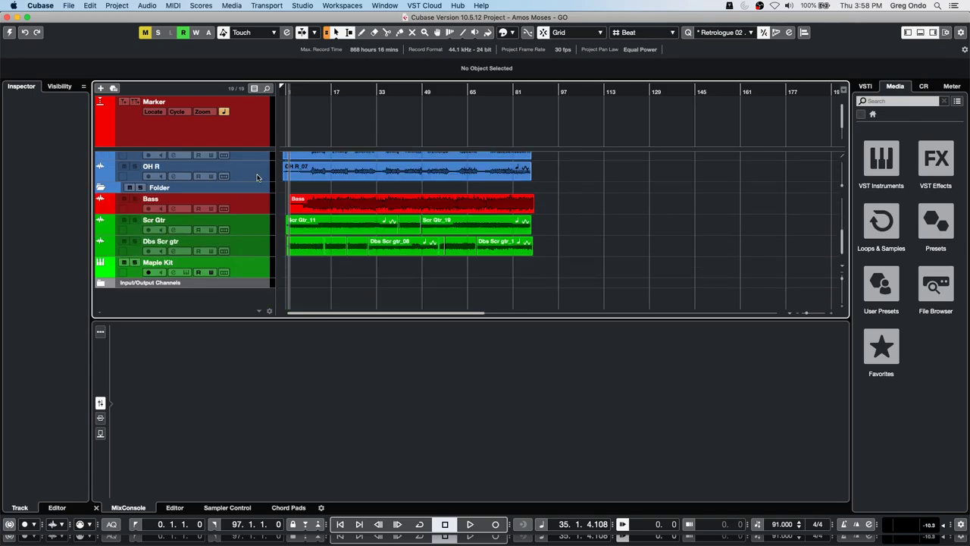
pyautogui.scroll(2, 253, 169)
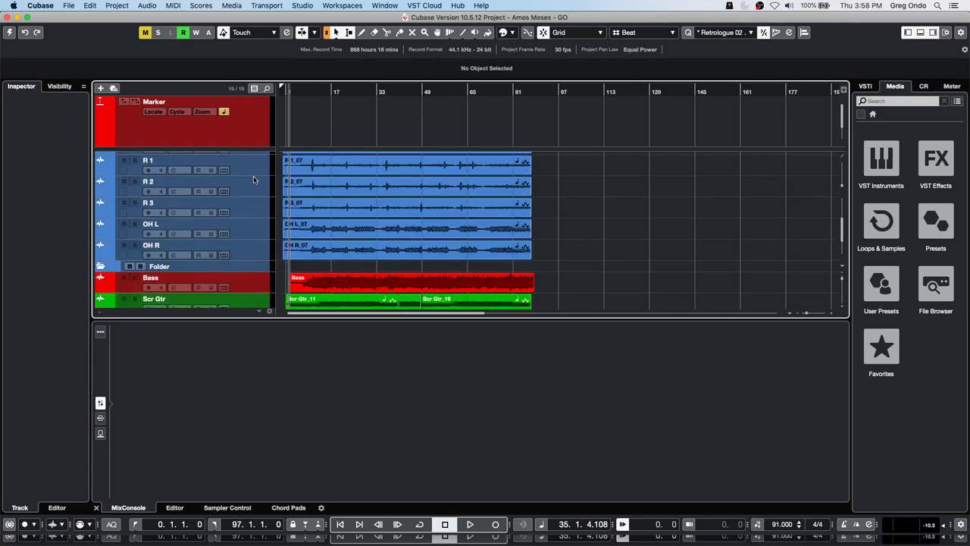
pyautogui.keyDown('shift'); pyautogui.click(251, 253); pyautogui.keyUp('shift')
pyautogui.scroll(3, 234, 182)
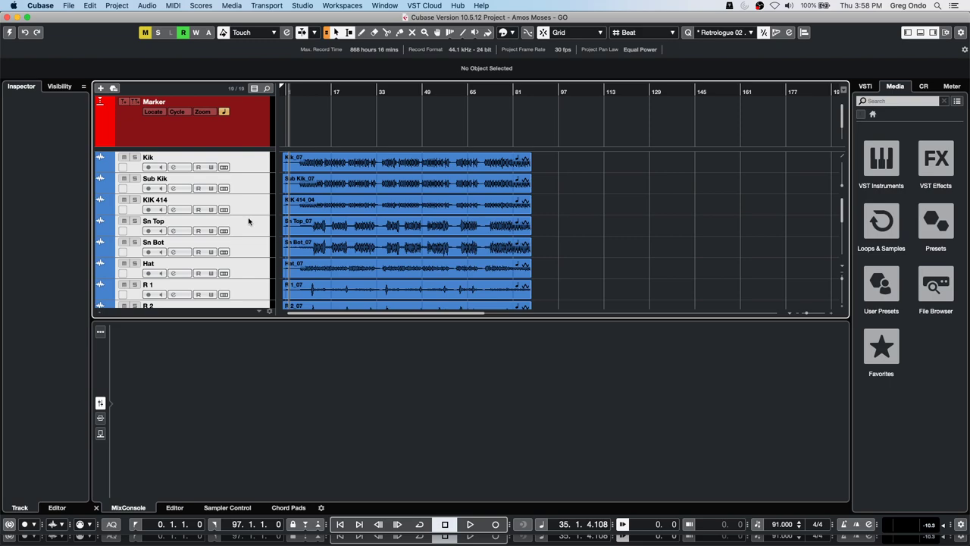
pyautogui.rightClick(242, 164)
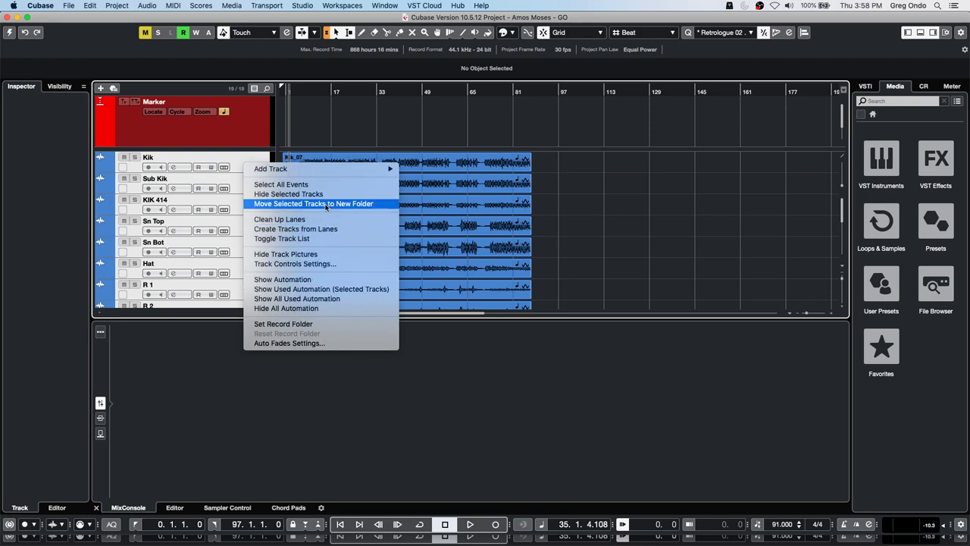
pyautogui.click(326, 203)
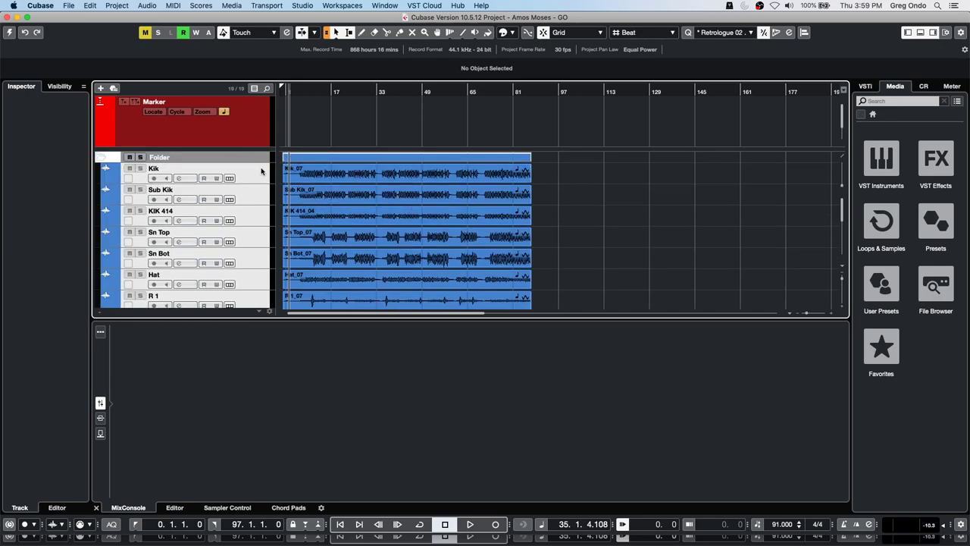
# - Undo moving the drum tracks into the new folder
pyautogui.click(256, 195)
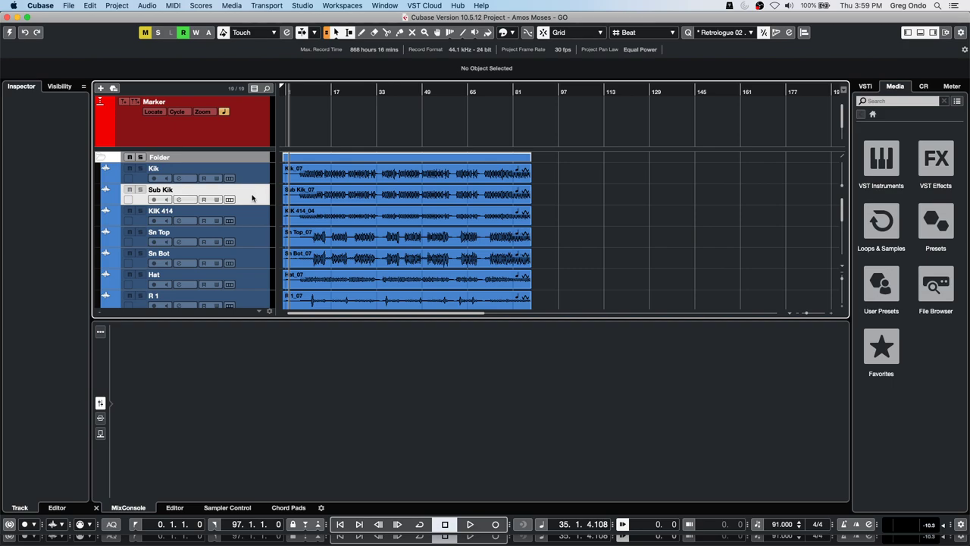
pyautogui.press('super+z')
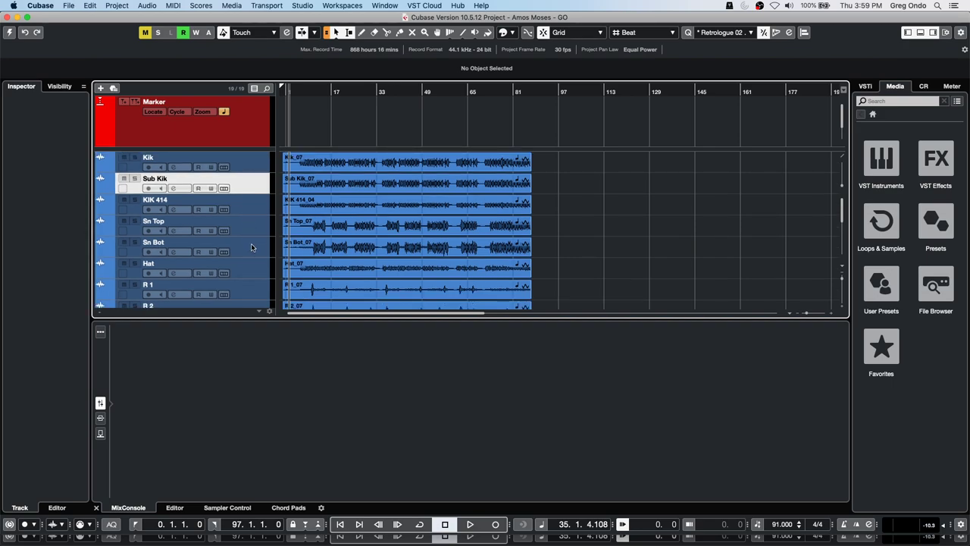
# - Try to add a folder track with the Kik track selected
pyautogui.scroll(-5, 250, 258)
pyautogui.scroll(5, 249, 258)
pyautogui.scroll(-1, 246, 203)
pyautogui.scroll(1, 247, 205)
pyautogui.rightClick(241, 159)
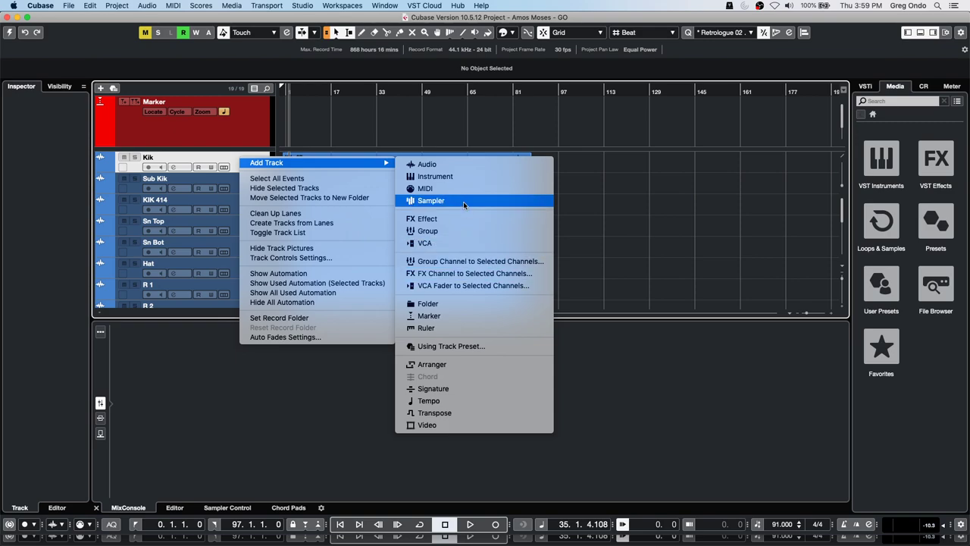
pyautogui.click(469, 301)
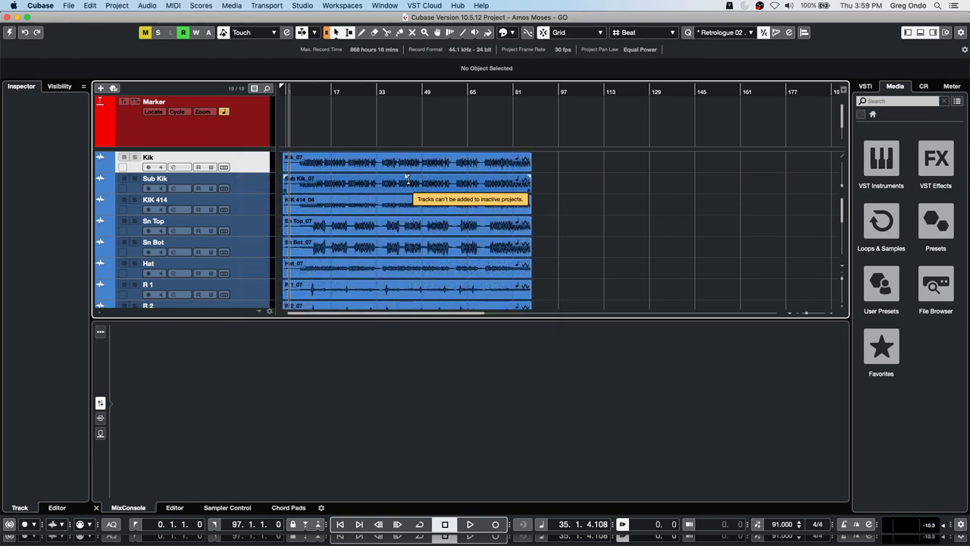
pyautogui.click(251, 191)
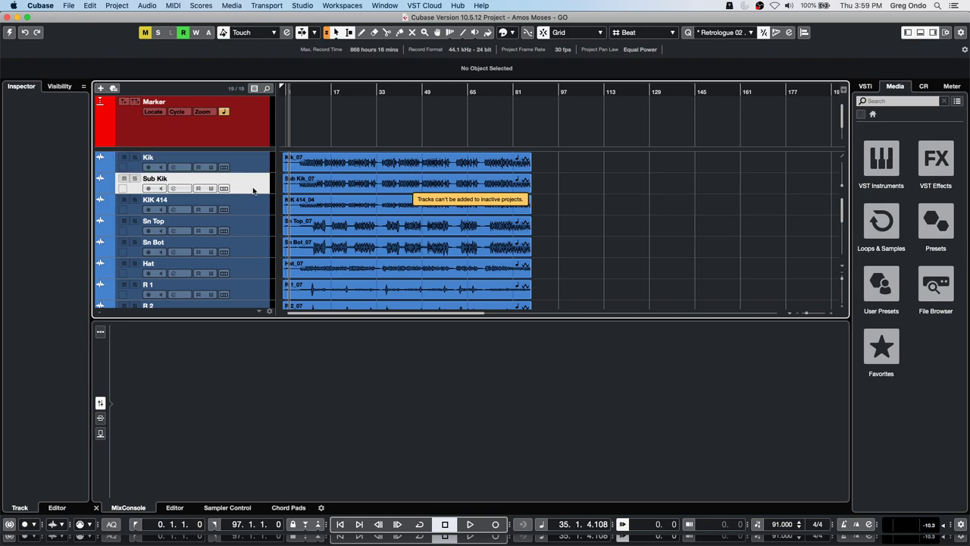
pyautogui.rightClick(251, 191)
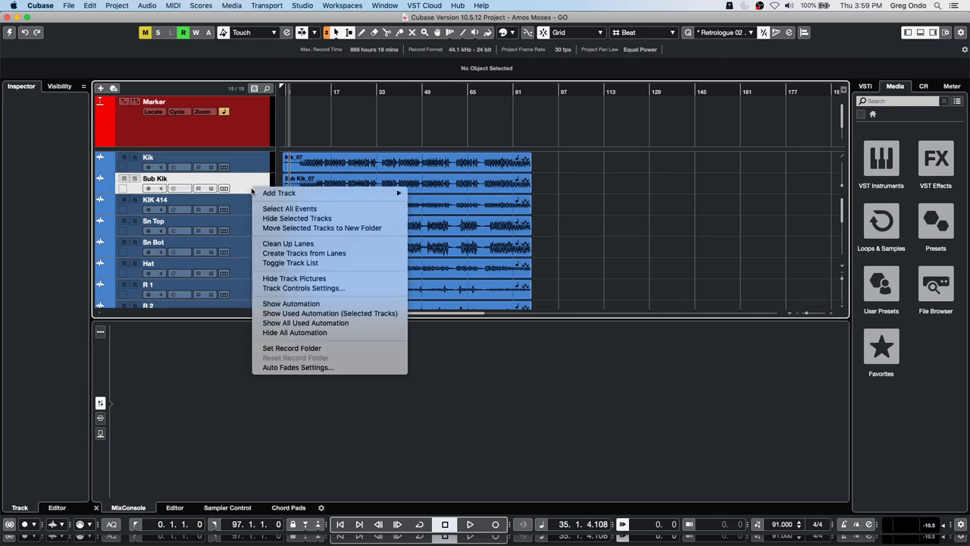
pyautogui.moveTo(281, 195)
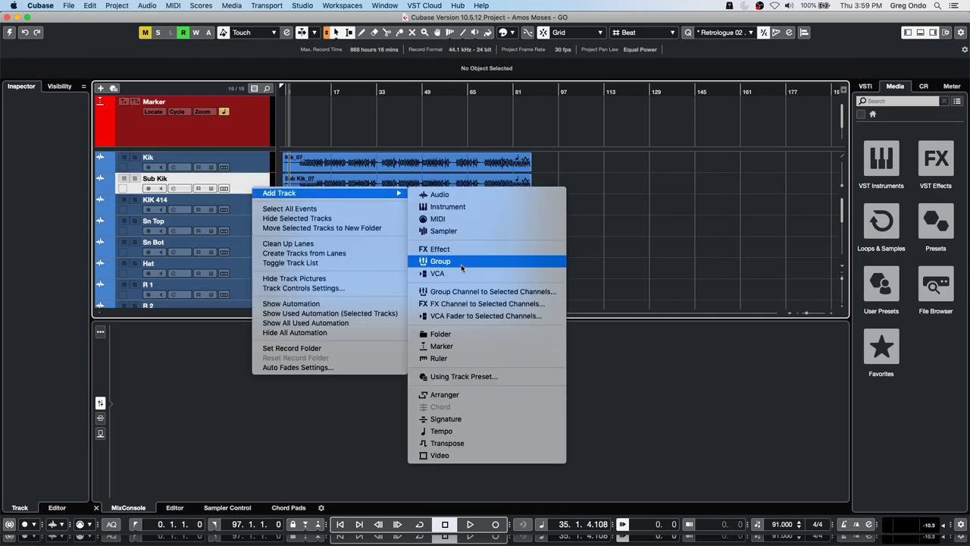
pyautogui.click(214, 175)
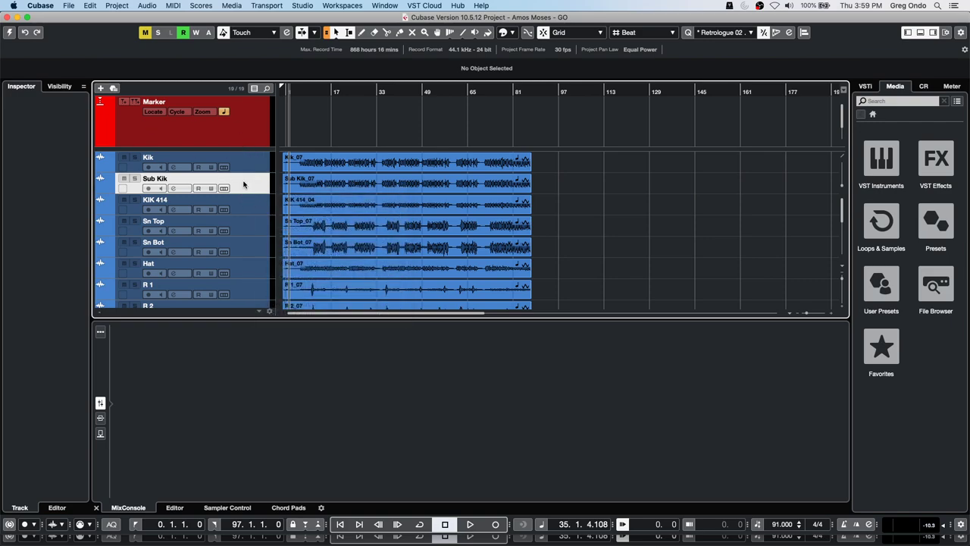
# - Move the Sub Kik track above the Kik track in the track list
pyautogui.moveTo(243, 185)
pyautogui.mouseDown()
pyautogui.moveTo(242, 130)
pyautogui.moveTo(244, 166)
pyautogui.mouseUp()
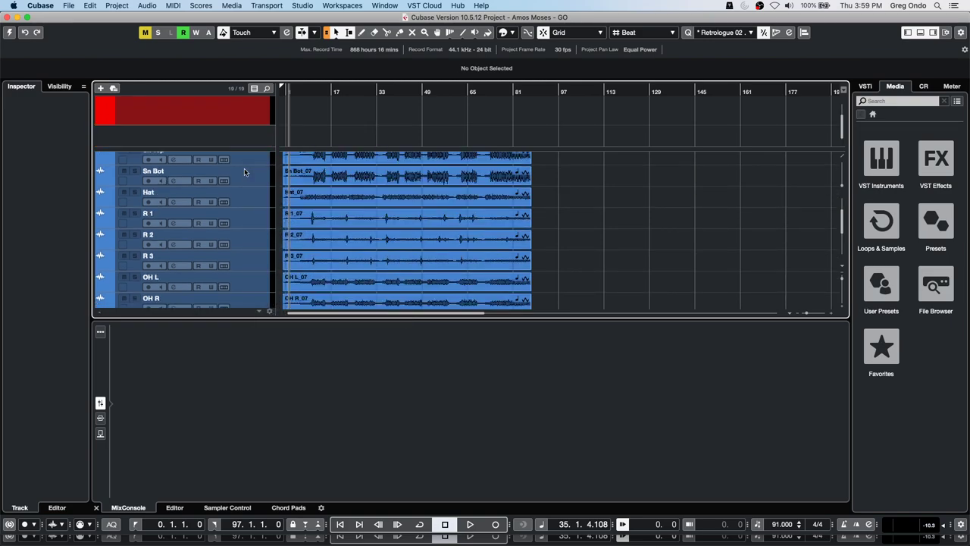
pyautogui.scroll(-3, 243, 162)
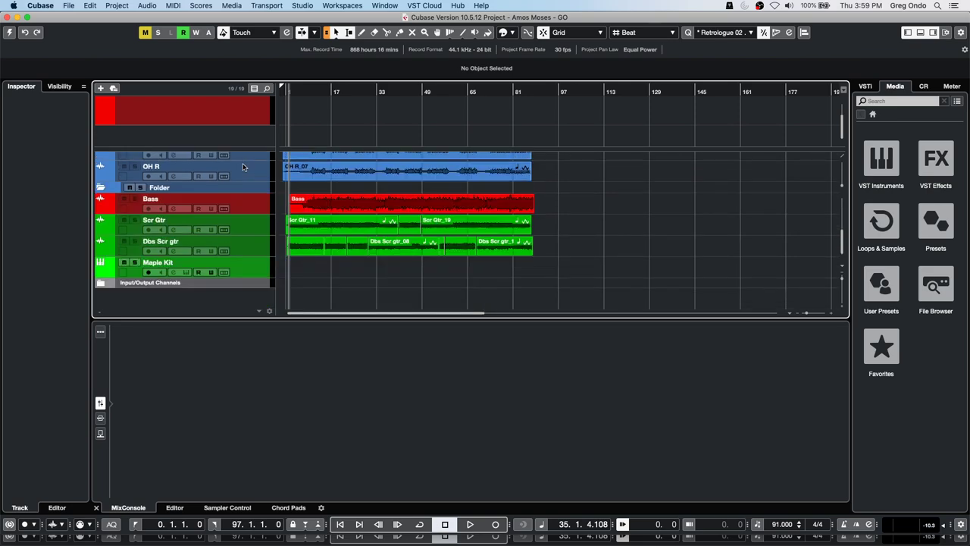
pyautogui.scroll(3, 243, 162)
pyautogui.moveTo(248, 193)
pyautogui.mouseDown()
pyautogui.moveTo(234, 179)
pyautogui.moveTo(235, 193)
pyautogui.mouseUp()
# - Select all the drum tracks from Sub Kik to OH R
pyautogui.click(256, 166)
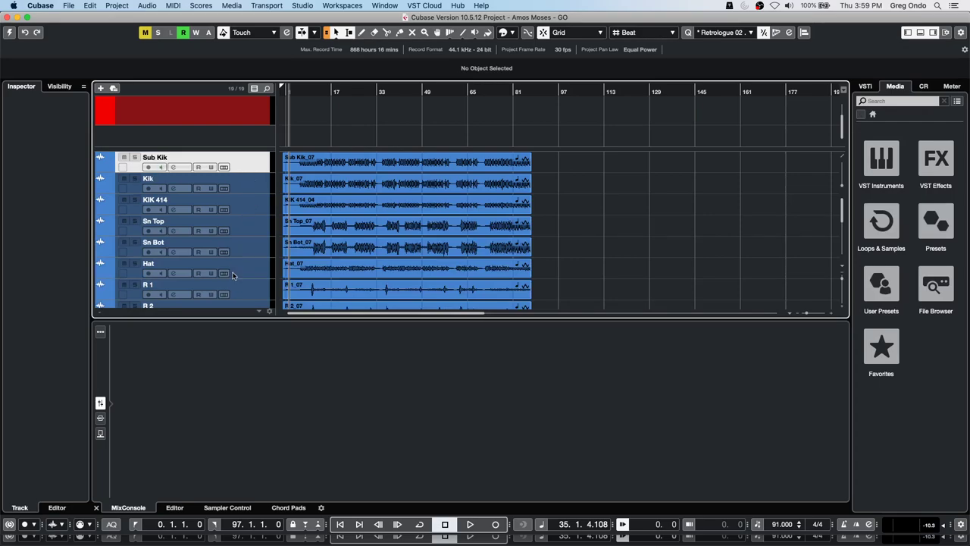
pyautogui.scroll(-5, 246, 216)
pyautogui.click(253, 172)
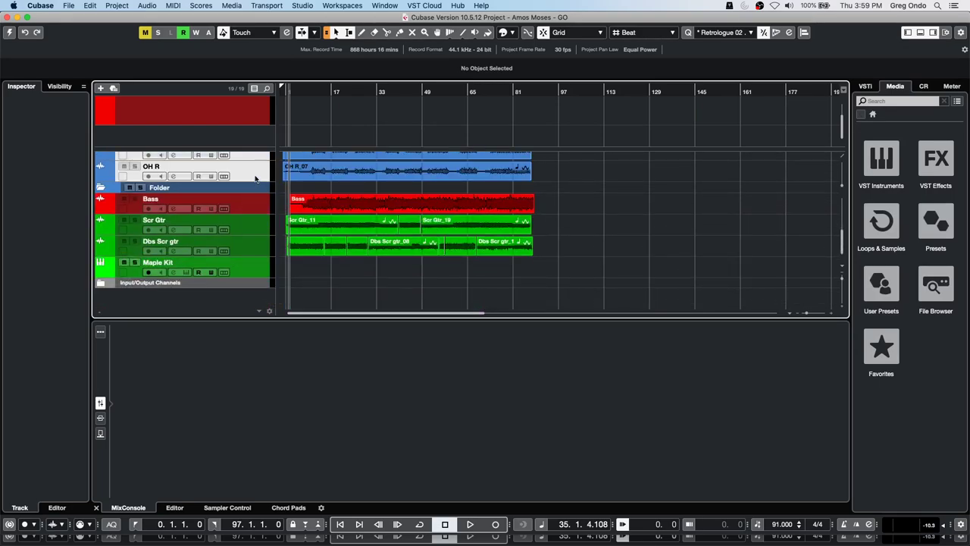
pyautogui.rightClick(253, 172)
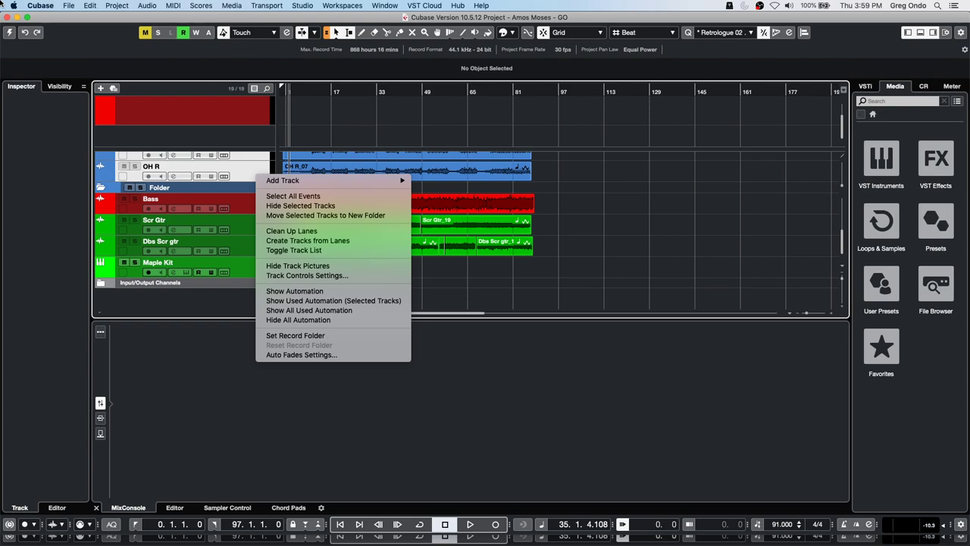
pyautogui.click(244, 172)
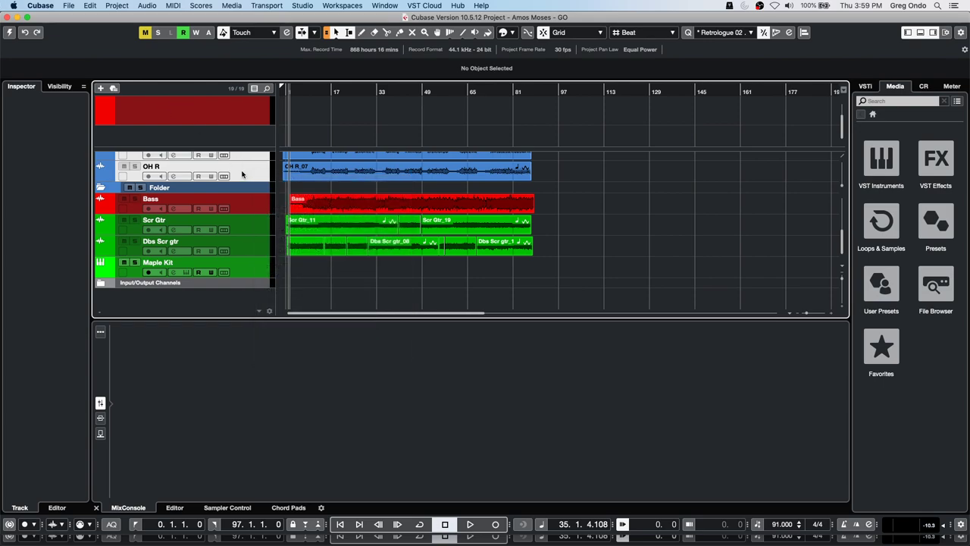
# - Check the track visibility list, return to the Inspector and activate the project
pyautogui.click(59, 85)
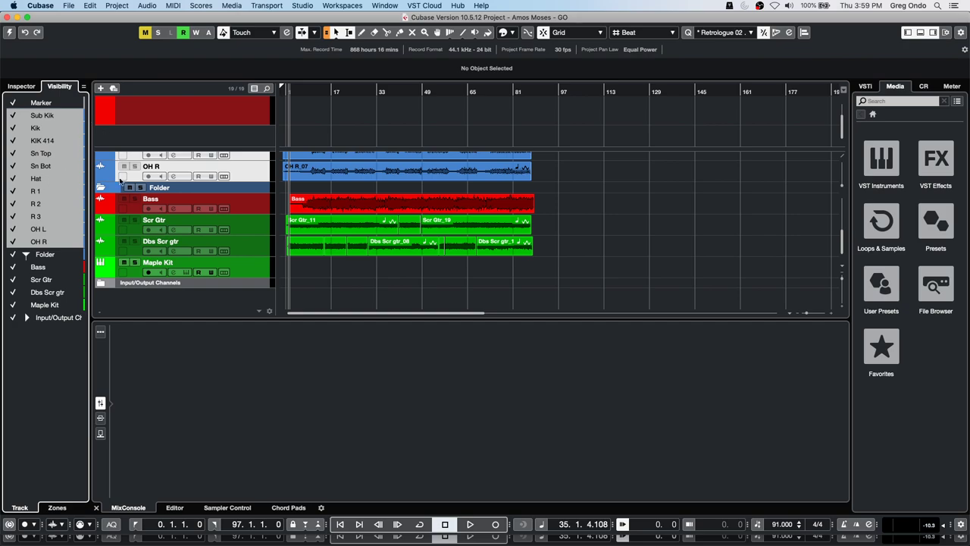
pyautogui.click(23, 86)
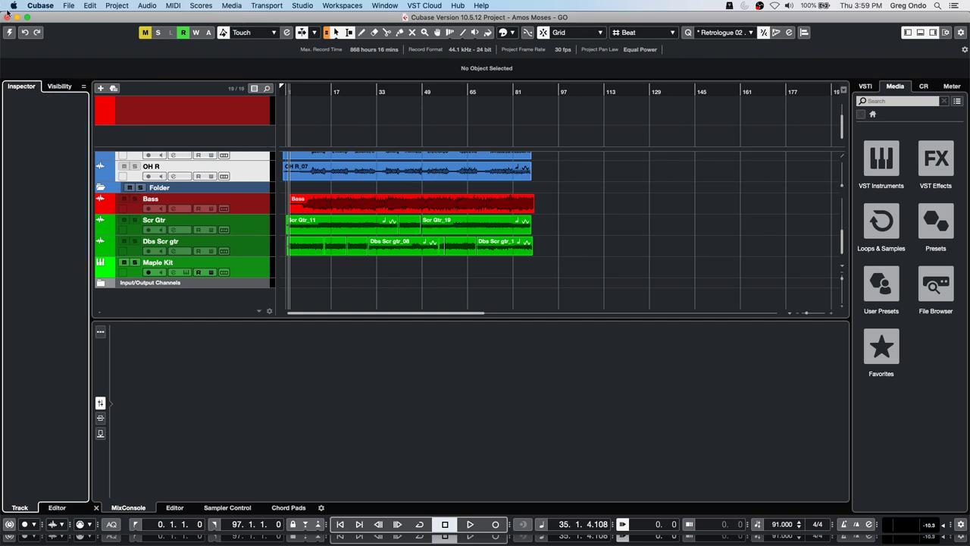
pyautogui.click(11, 35)
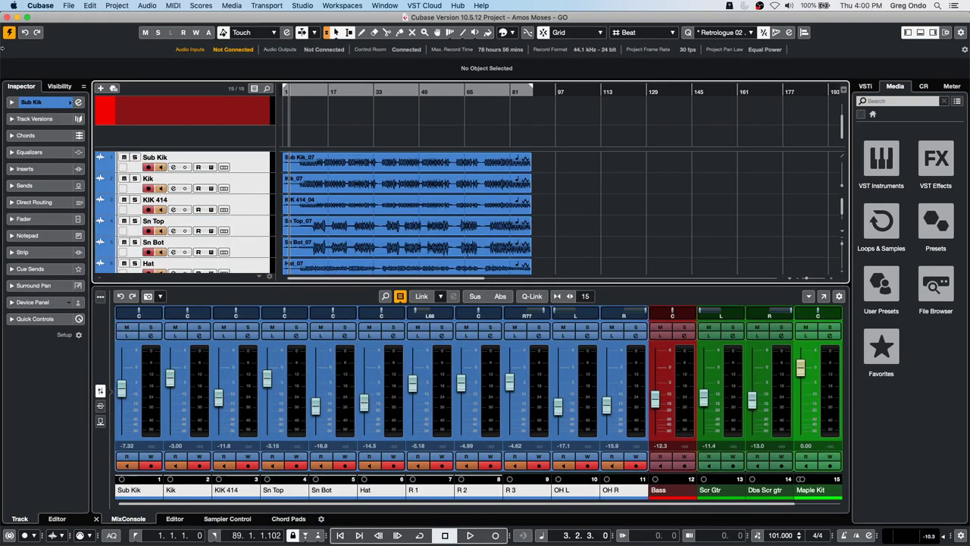
# - Toggle the visibility of the Sub Kik, Kik and KIK 414 tracks off and back on
pyautogui.click(59, 85)
pyautogui.click(11, 120)
pyautogui.click(12, 120)
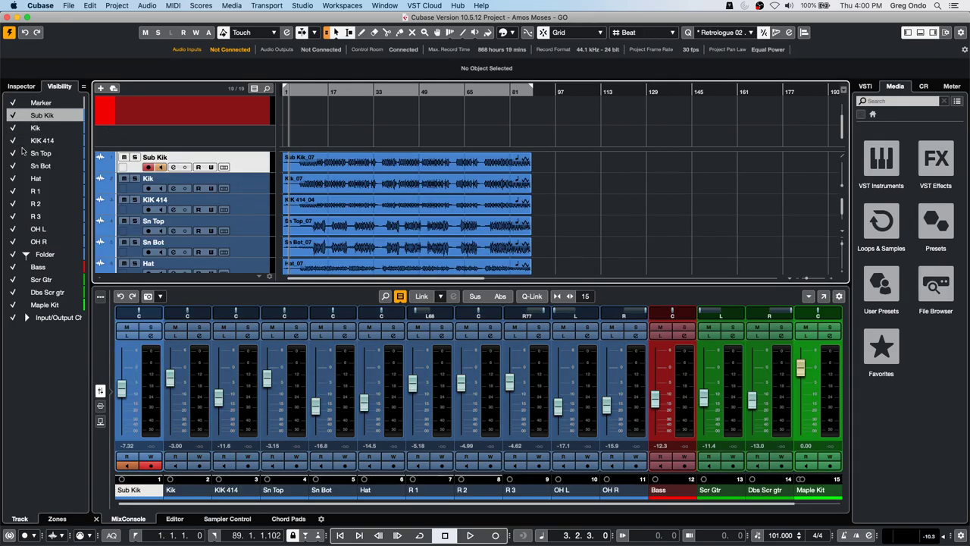
pyautogui.doubleClick(11, 118)
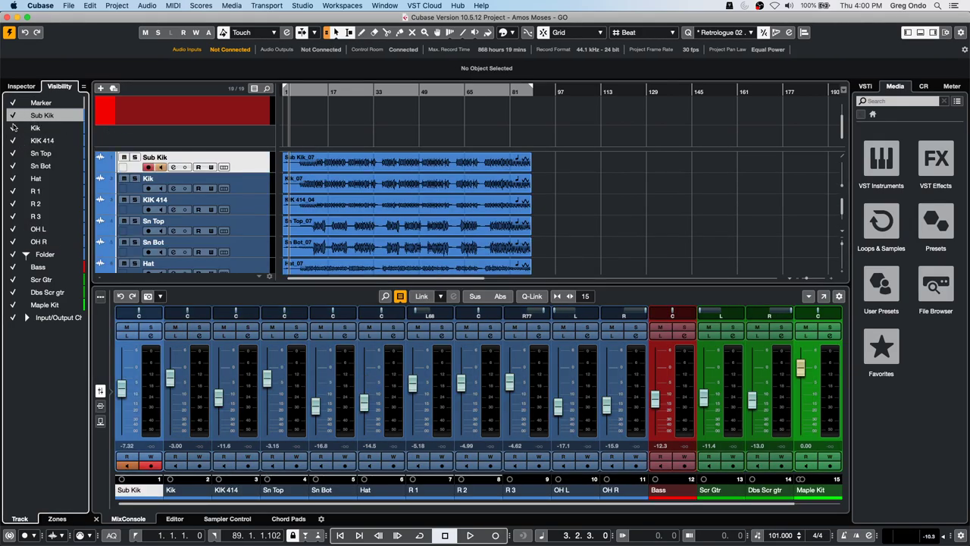
pyautogui.click(11, 128)
pyautogui.click(13, 140)
pyautogui.click(12, 140)
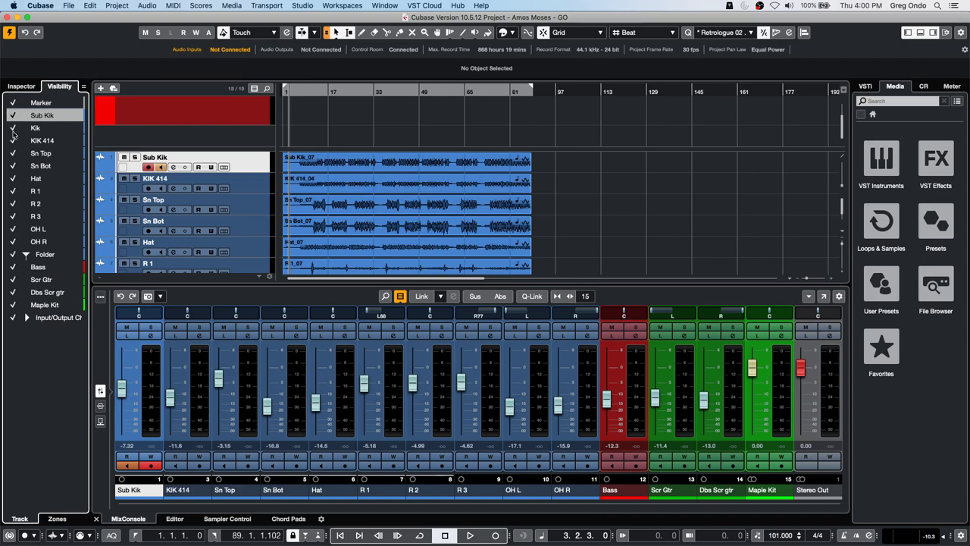
pyautogui.click(11, 128)
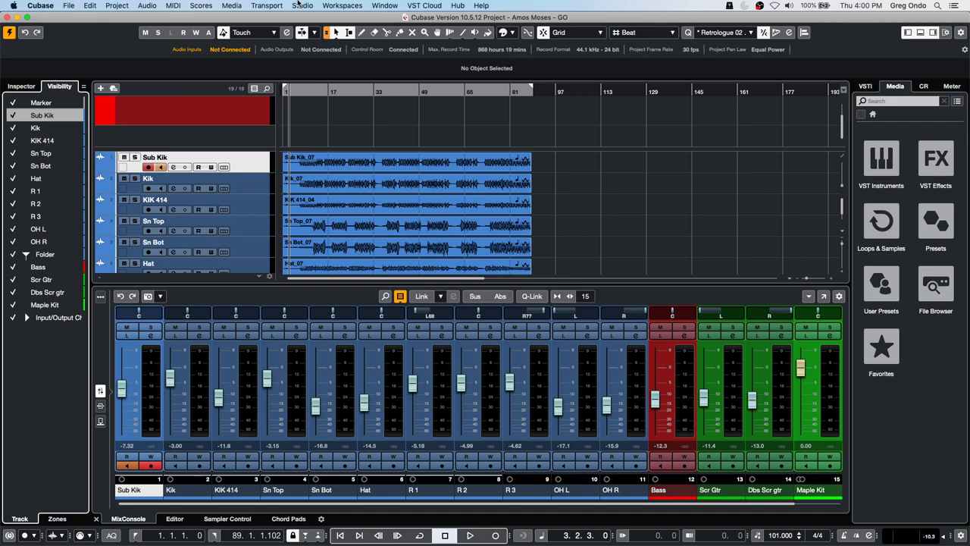
# - Add one new marker track without entering a name
pyautogui.click(335, 160)
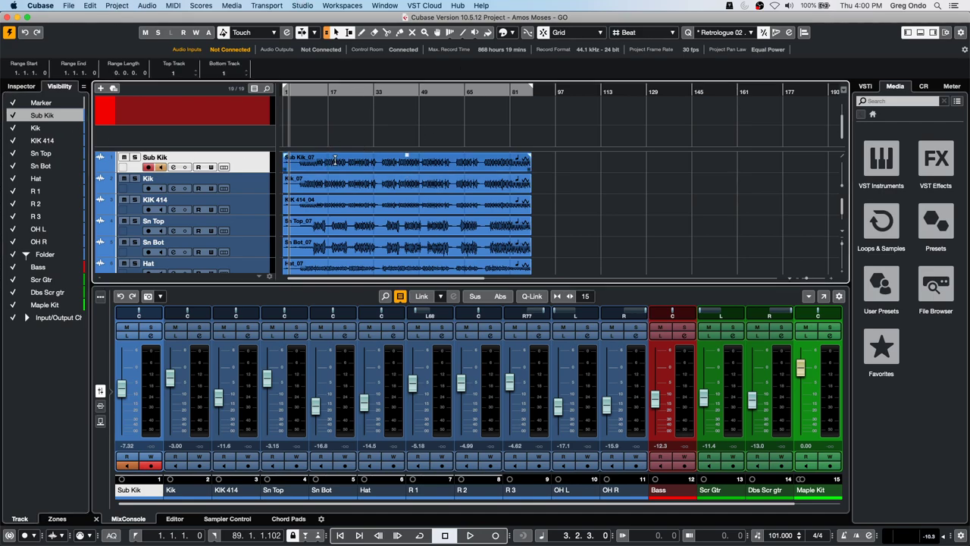
pyautogui.click(335, 160)
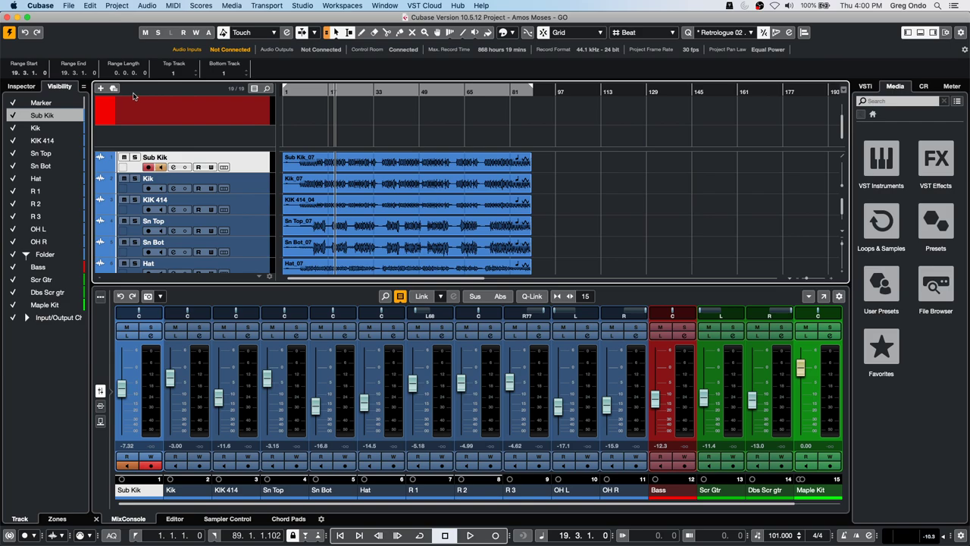
pyautogui.rightClick(187, 141)
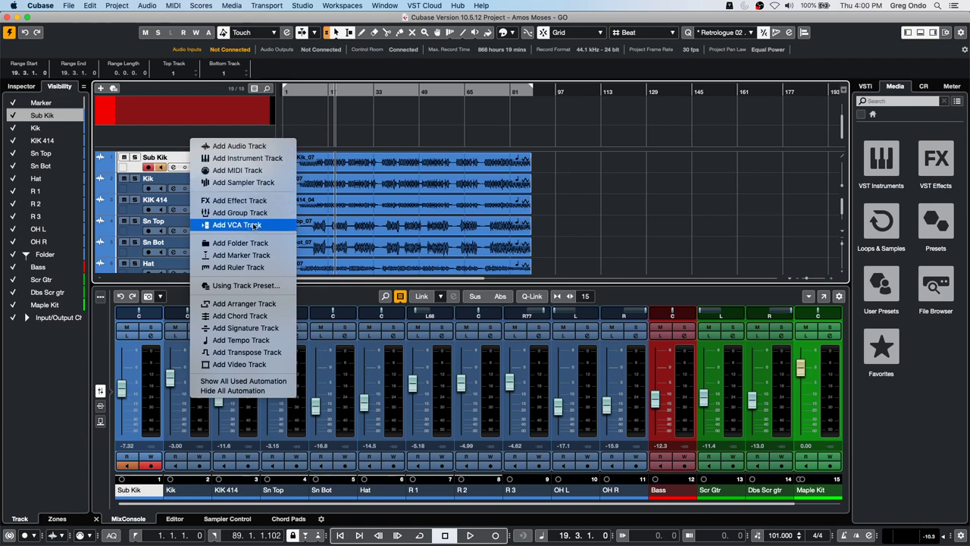
pyautogui.click(241, 255)
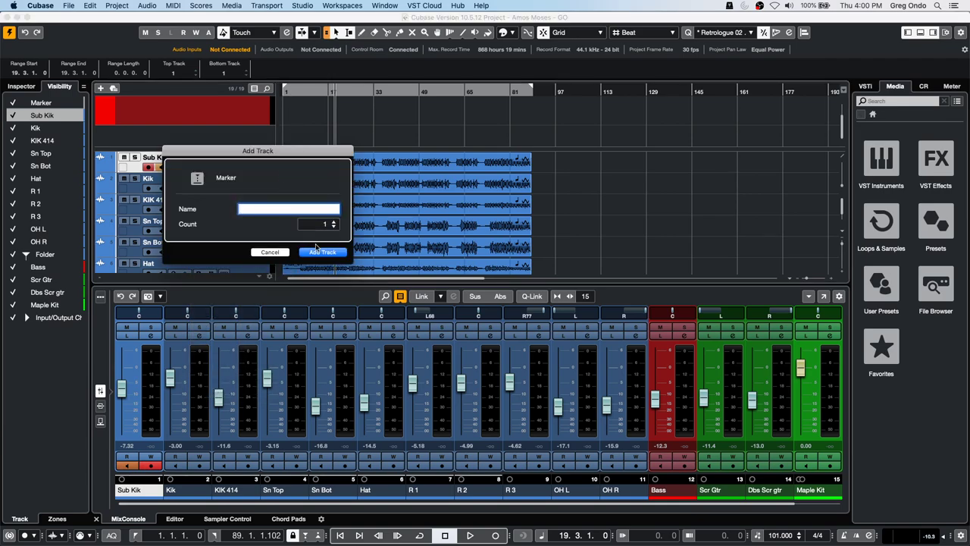
pyautogui.click(322, 251)
# - Draw seven markers on the Markers 01 track between bars 1 and 64, making the track taller
pyautogui.rightClick(310, 131)
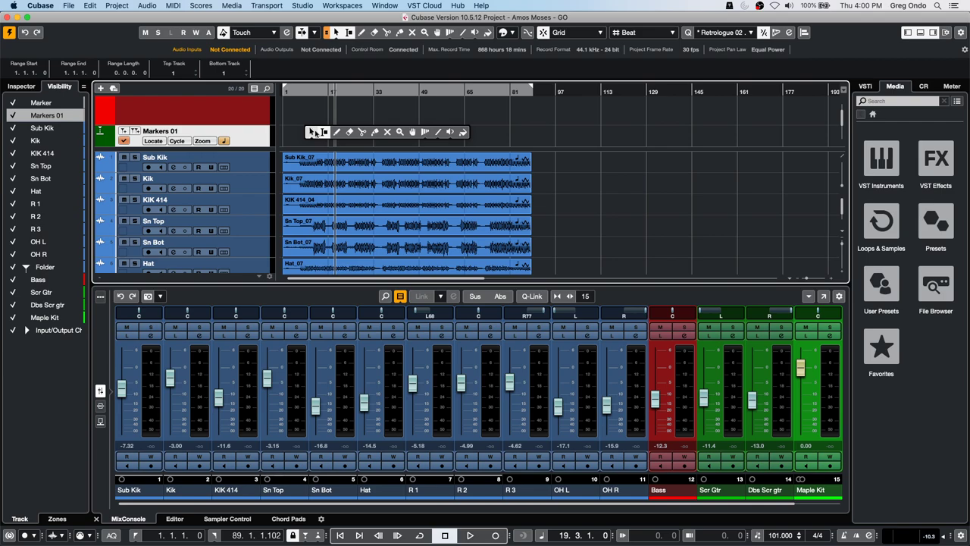
pyautogui.click(336, 131)
pyautogui.click(288, 135)
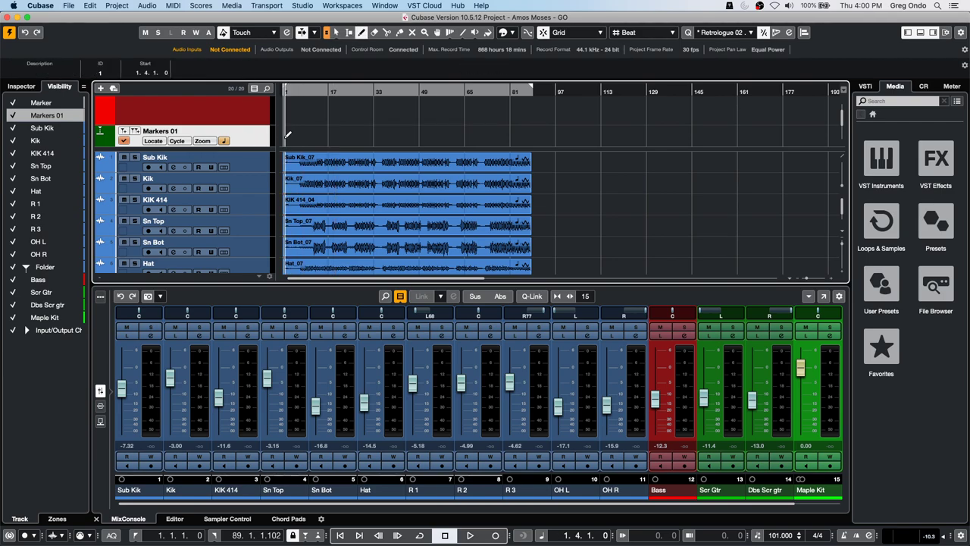
pyautogui.moveTo(288, 135)
pyautogui.mouseDown()
pyautogui.moveTo(313, 133)
pyautogui.moveTo(300, 130)
pyautogui.mouseUp()
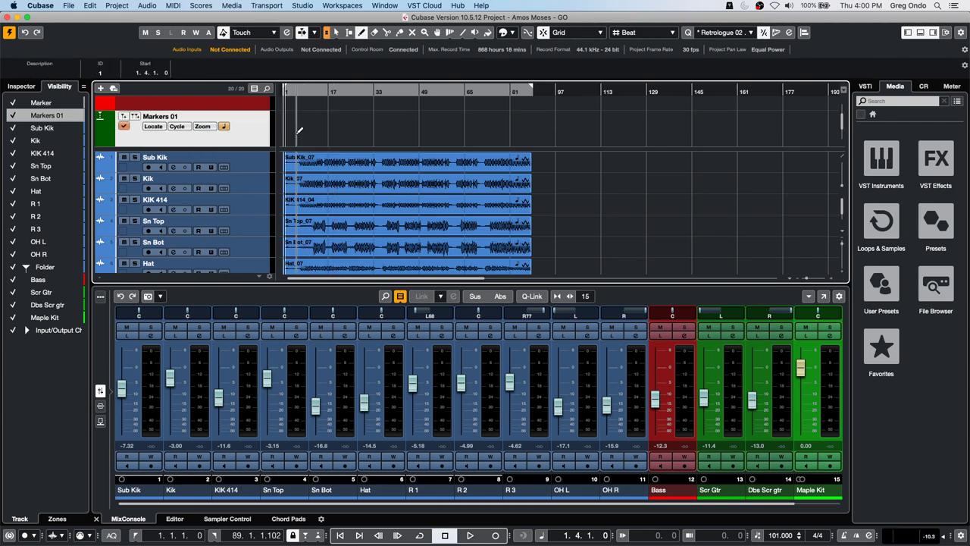
pyautogui.click(293, 115)
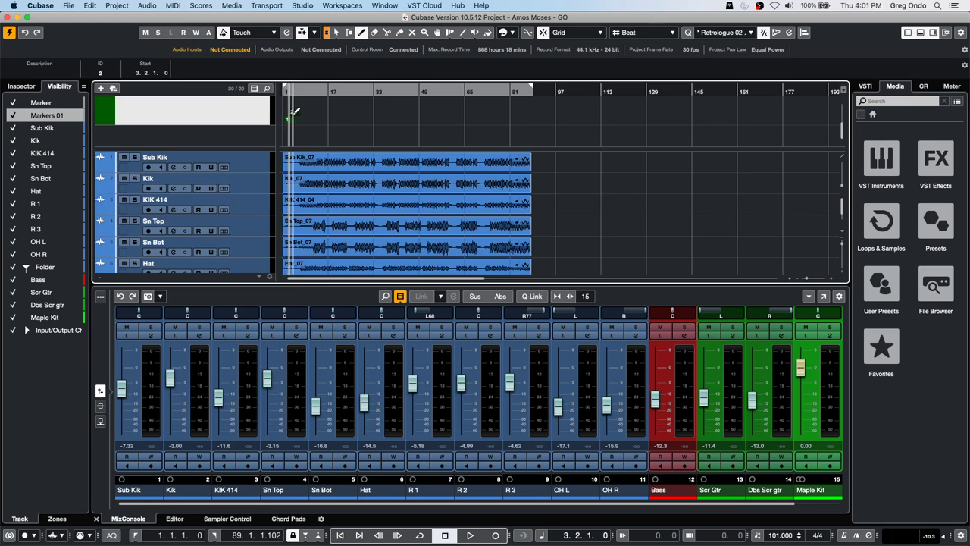
pyautogui.click(312, 119)
pyautogui.click(351, 119)
pyautogui.click(367, 119)
pyautogui.click(428, 119)
pyautogui.click(466, 119)
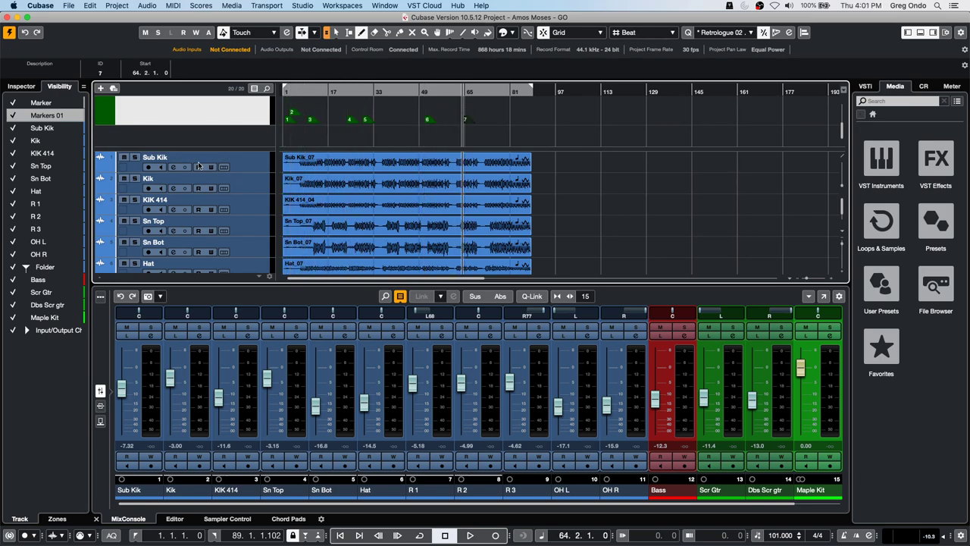
# - Show the Markers 01 track's marker list in the Inspector and switch the track to linear time base
pyautogui.scroll(-2, 201, 163)
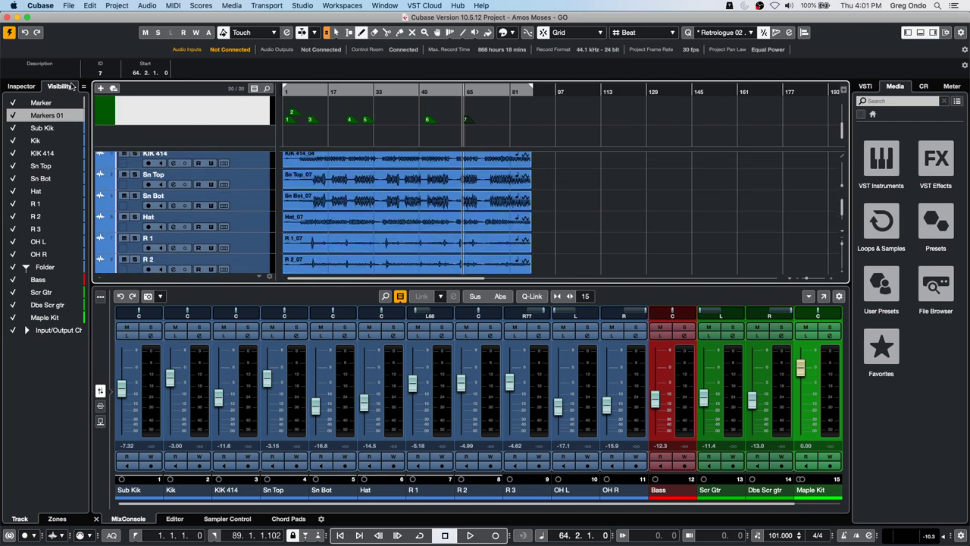
pyautogui.click(23, 85)
pyautogui.scroll(-1, 161, 182)
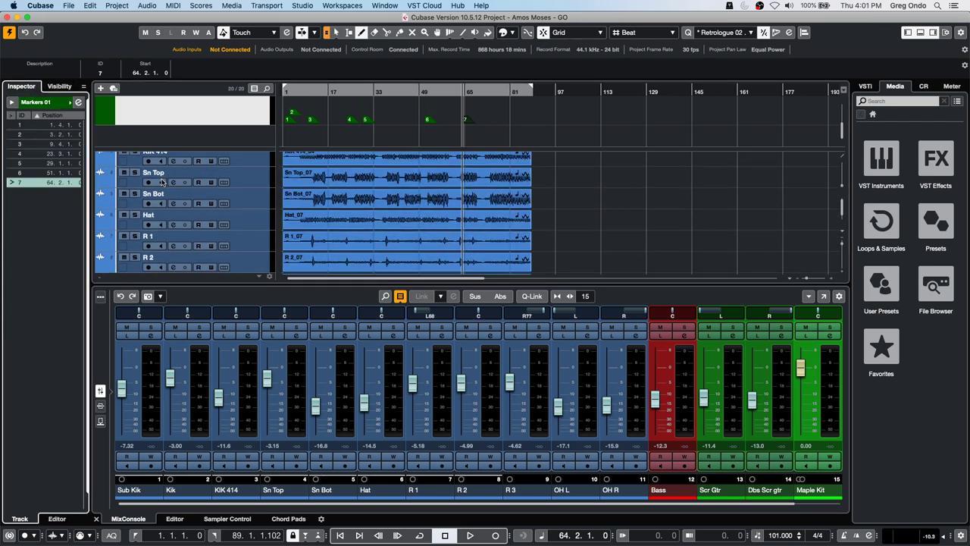
pyautogui.scroll(3, 162, 181)
pyautogui.click(184, 114)
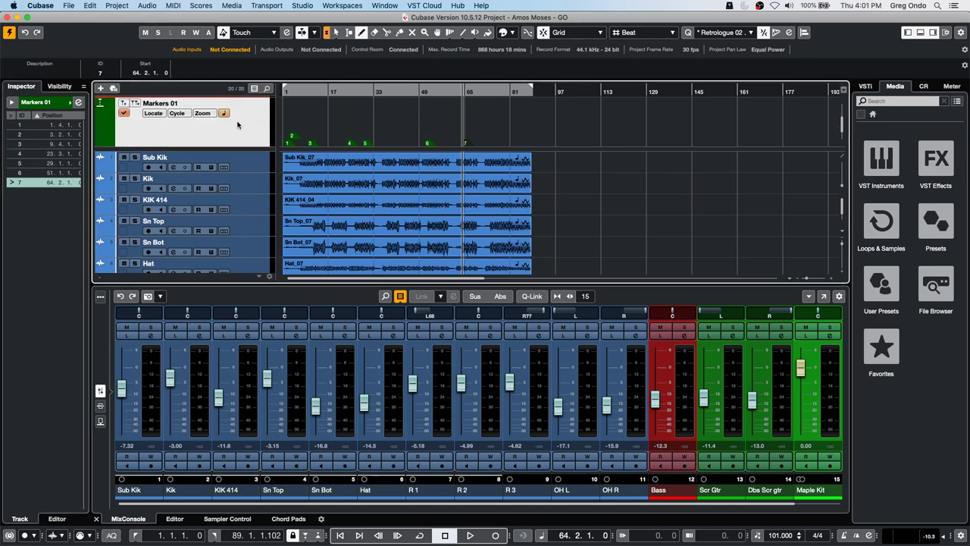
pyautogui.click(225, 115)
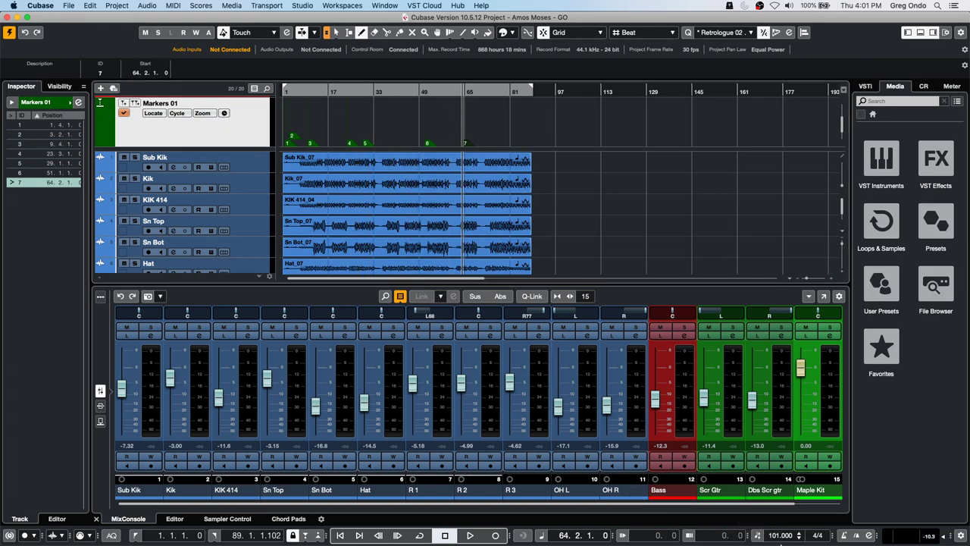
# - Set the project tempo to 60 BPM and switch the Markers 01 track back to musical time base
pyautogui.doubleClick(776, 536)
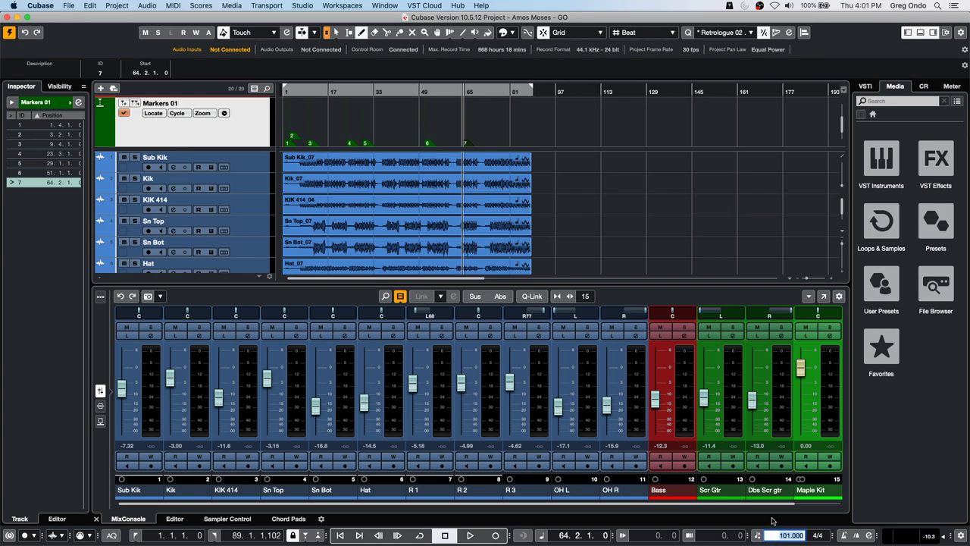
pyautogui.write('60')
pyautogui.press('Return')
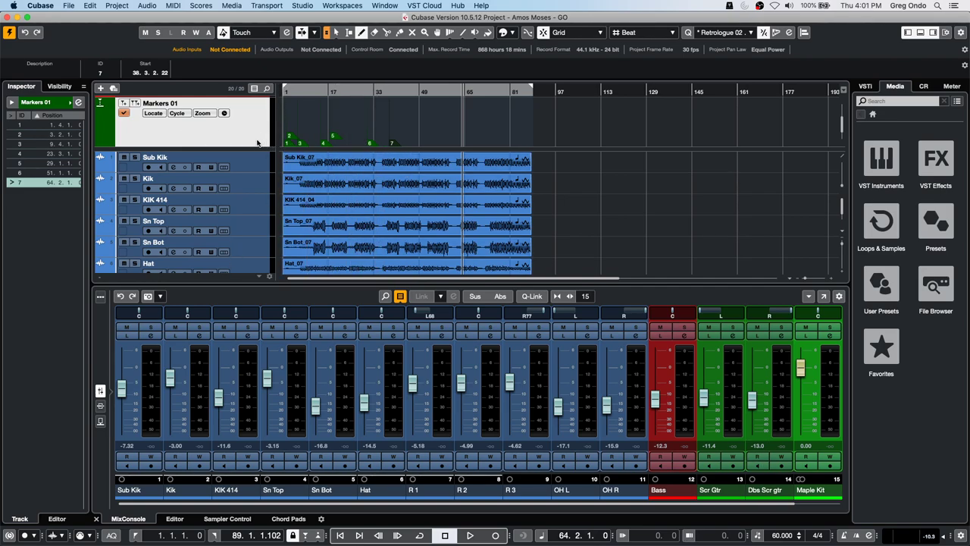
pyautogui.click(225, 113)
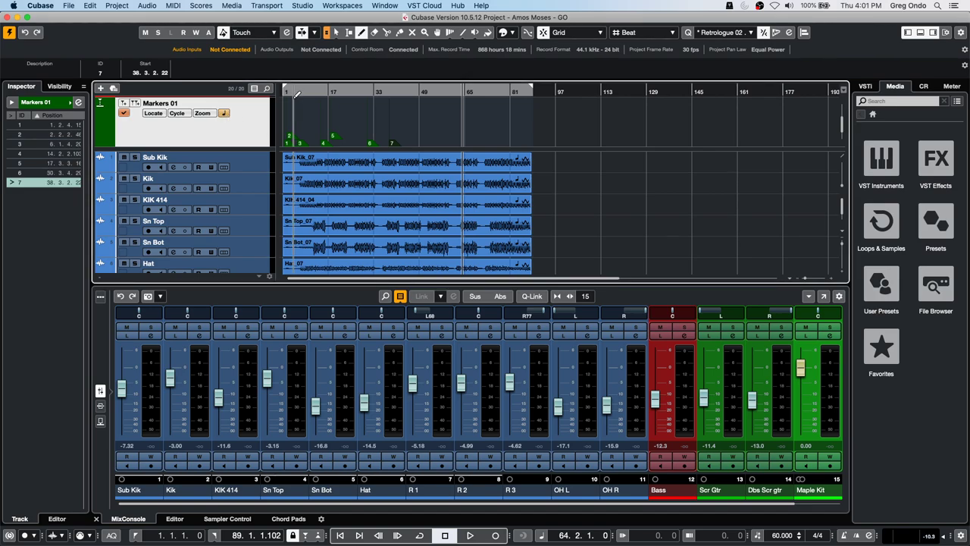
# - Set the project tempo to 100 BPM, followed by 120 BPM
pyautogui.doubleClick(772, 535)
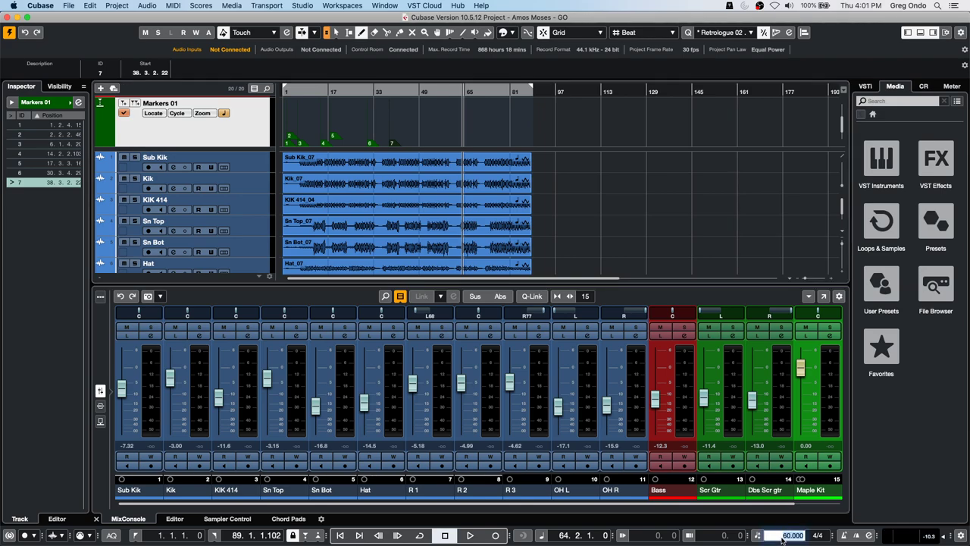
pyautogui.write('100')
pyautogui.press('Return')
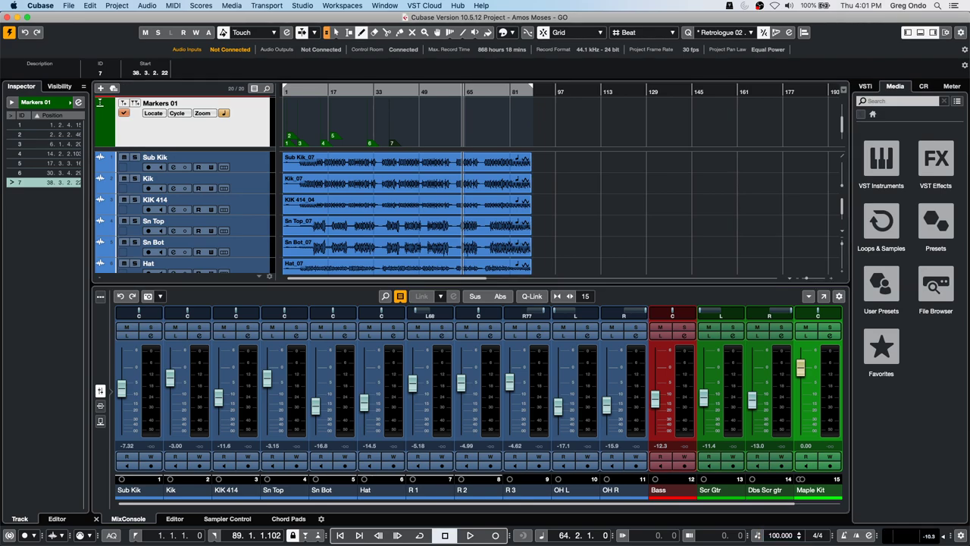
pyautogui.doubleClick(777, 537)
pyautogui.write('120')
pyautogui.press('Return')
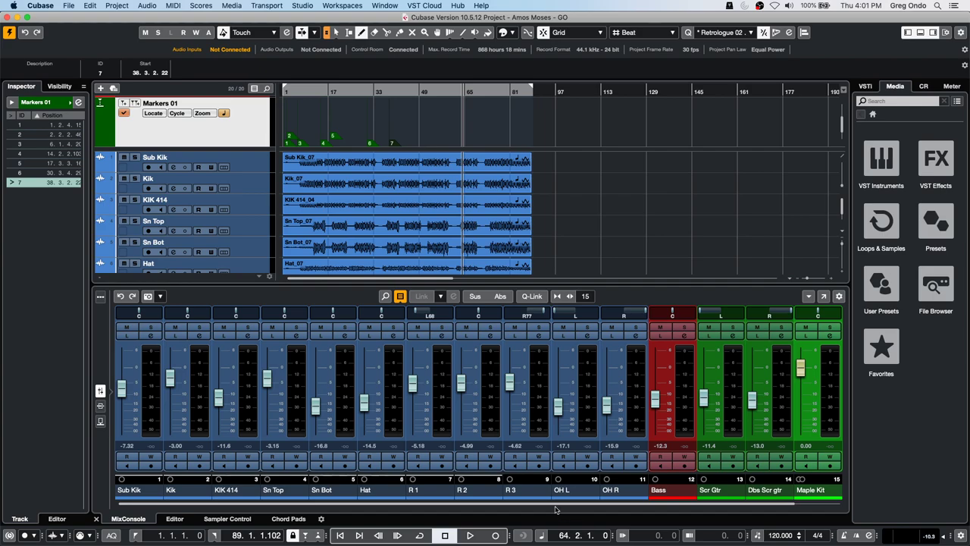
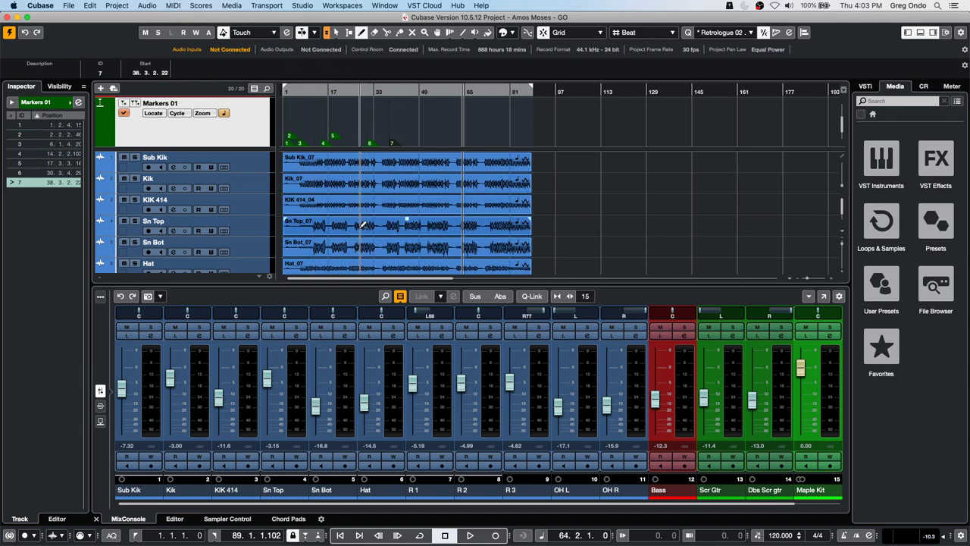
pyautogui.moveTo(364, 225); pyautogui.dragTo(313, 139)
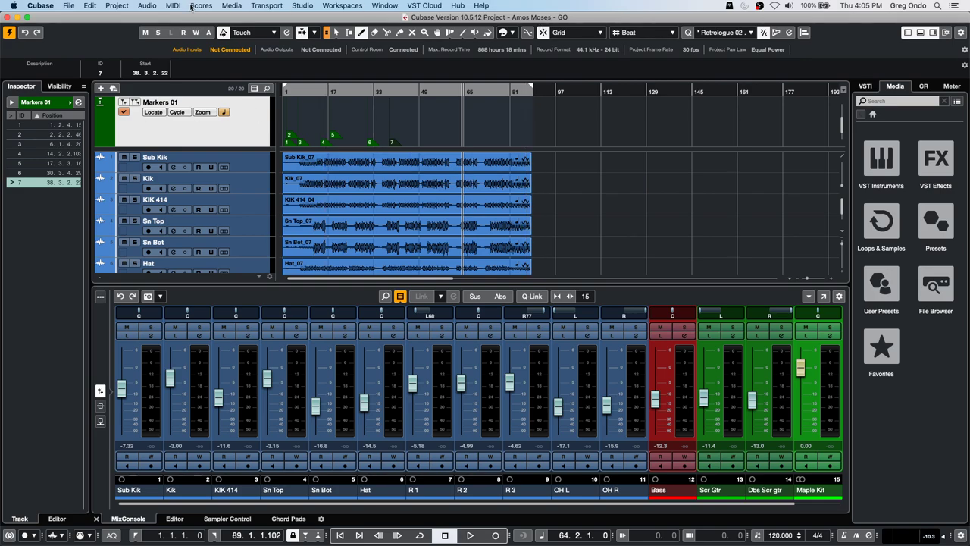
# - Create a new empty project in the June 30 2020 folder
pyautogui.click(68, 5)
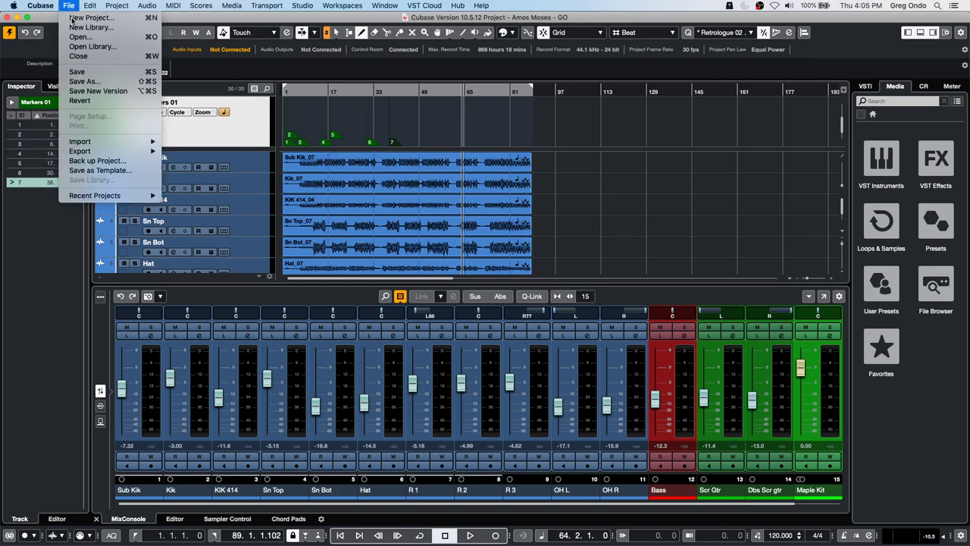
pyautogui.click(89, 18)
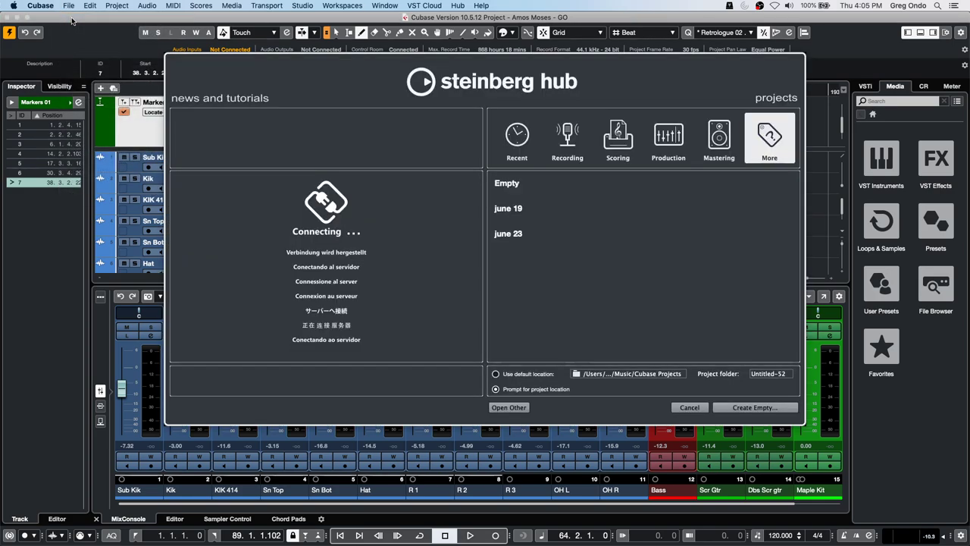
pyautogui.click(773, 408)
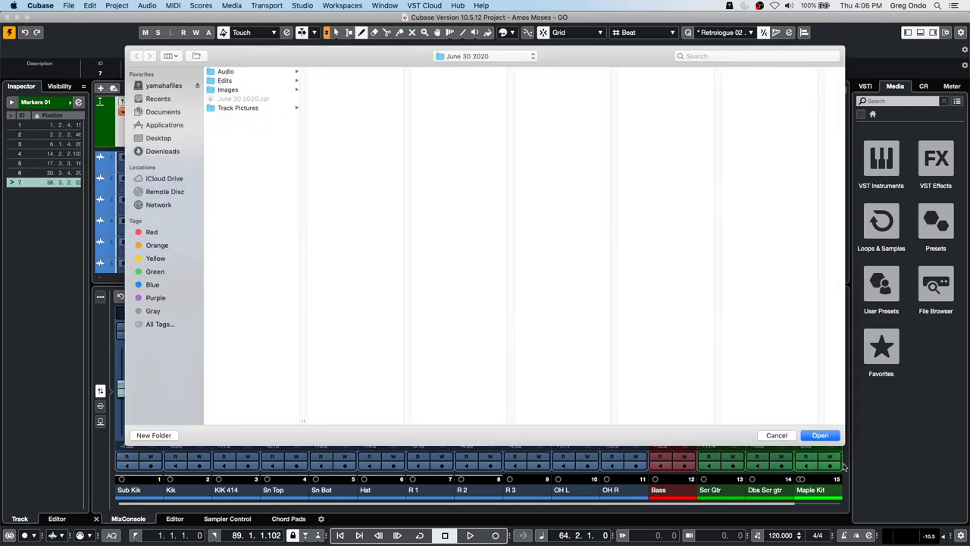
pyautogui.click(823, 436)
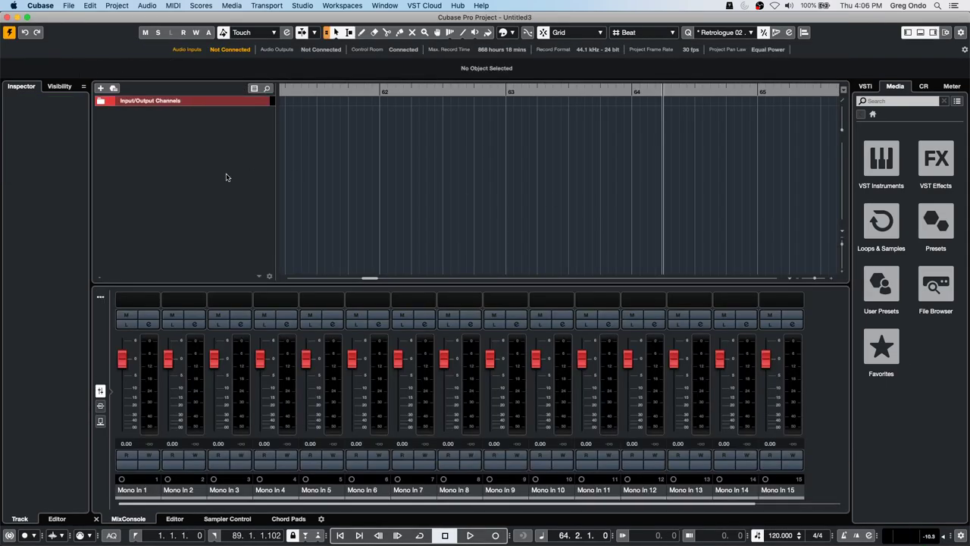
# - Add one instrument track using HALion Sonic SE with its audio output set to Stereo Out
pyautogui.rightClick(185, 129)
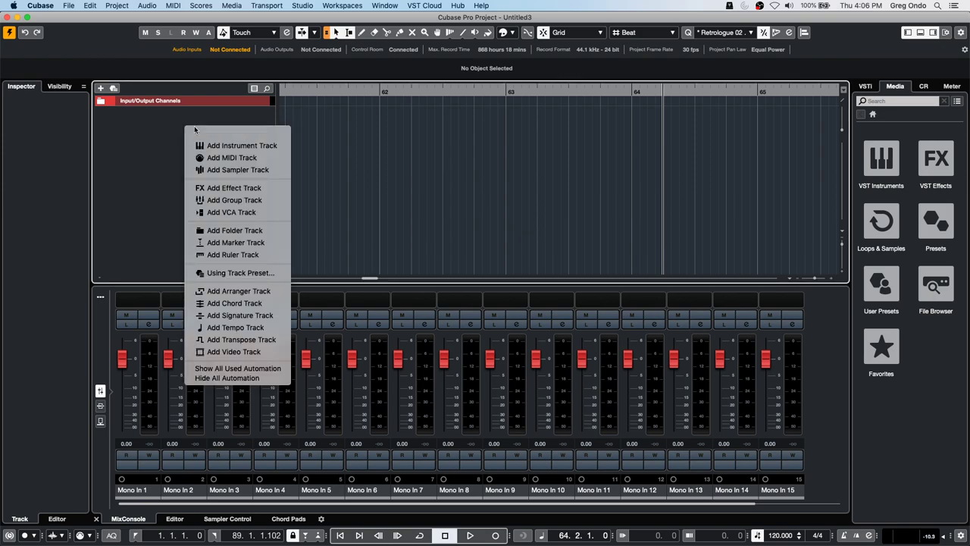
pyautogui.click(276, 143)
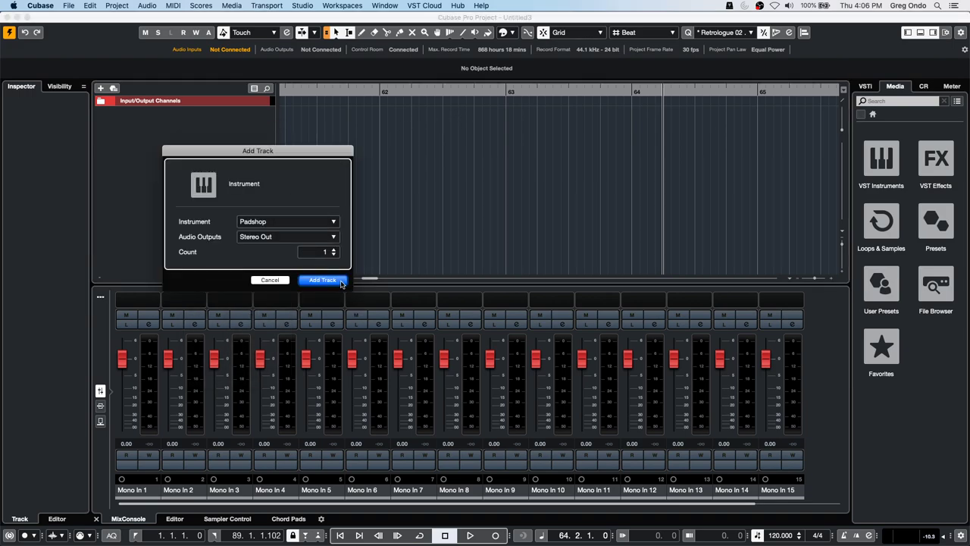
pyautogui.click(301, 222)
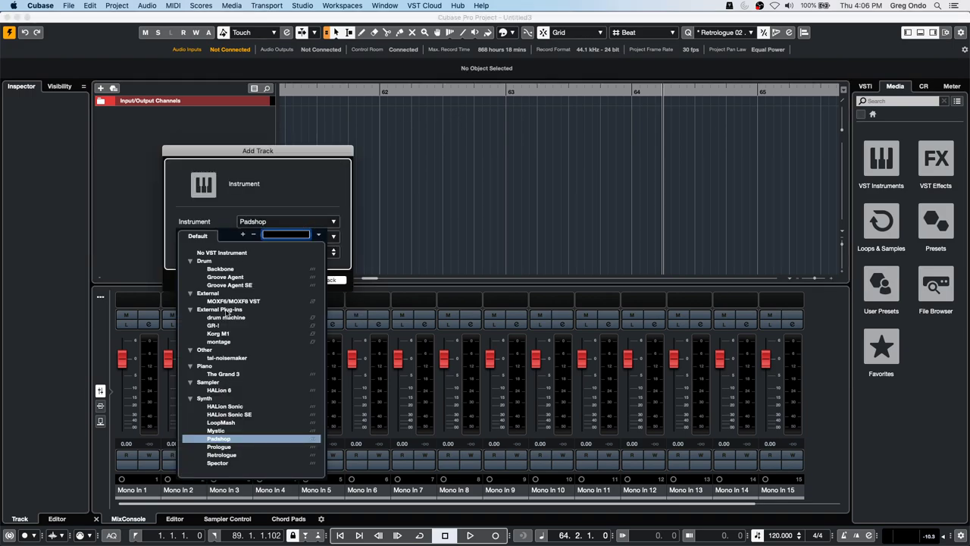
pyautogui.click(246, 414)
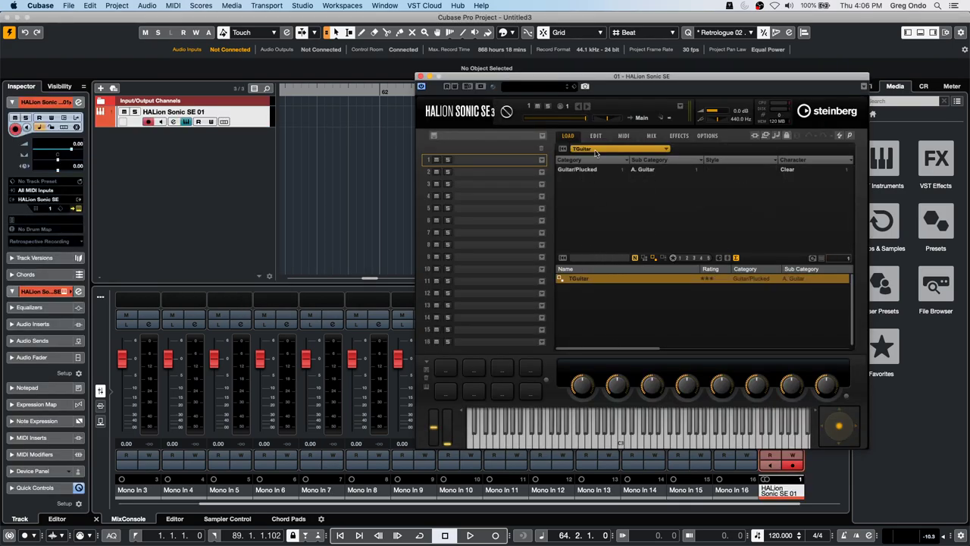
# - Browse All Instrument Sets in HALion Sonic SE, filter by the Organ category and load Vintage Amp Organ into slot 1
pyautogui.click(597, 152)
pyautogui.click(581, 170)
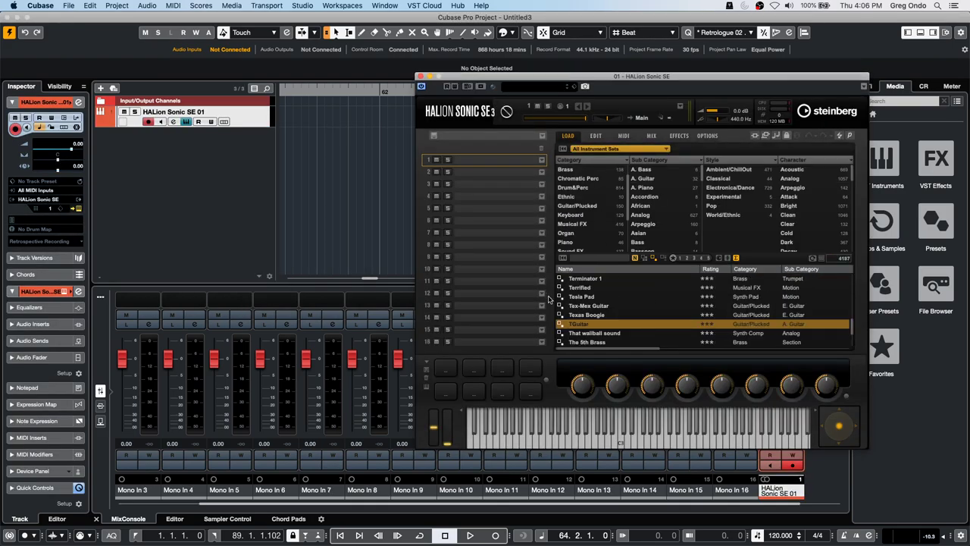
pyautogui.click(574, 233)
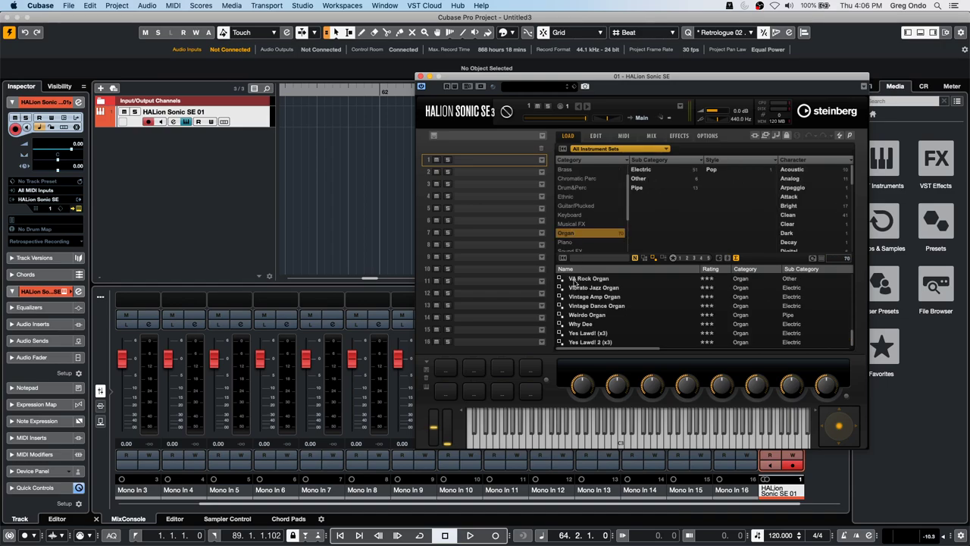
pyautogui.click(610, 297)
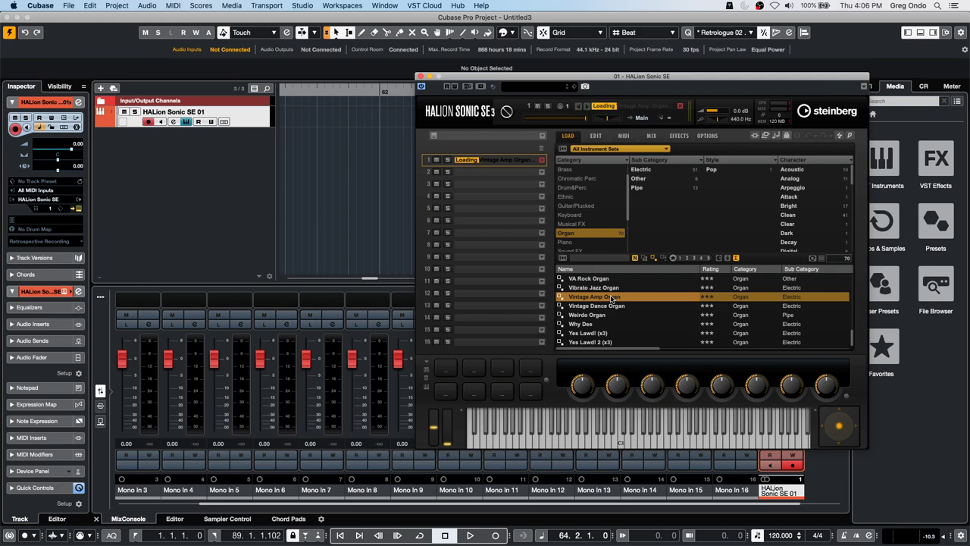
# - Show the MixConsole toolbar and filter the input channels out of the mixer
pyautogui.click(100, 296)
pyautogui.click(399, 296)
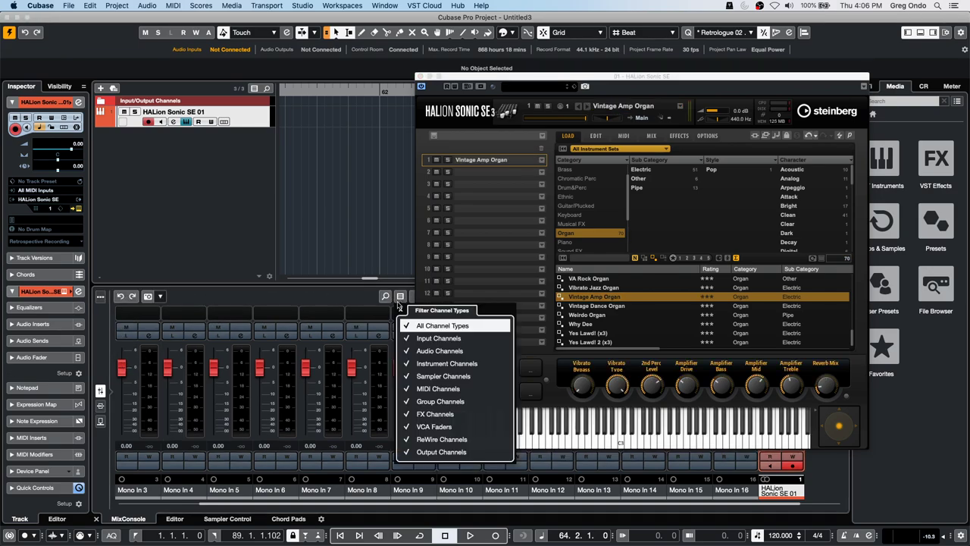
pyautogui.click(402, 340)
pyautogui.press('Escape')
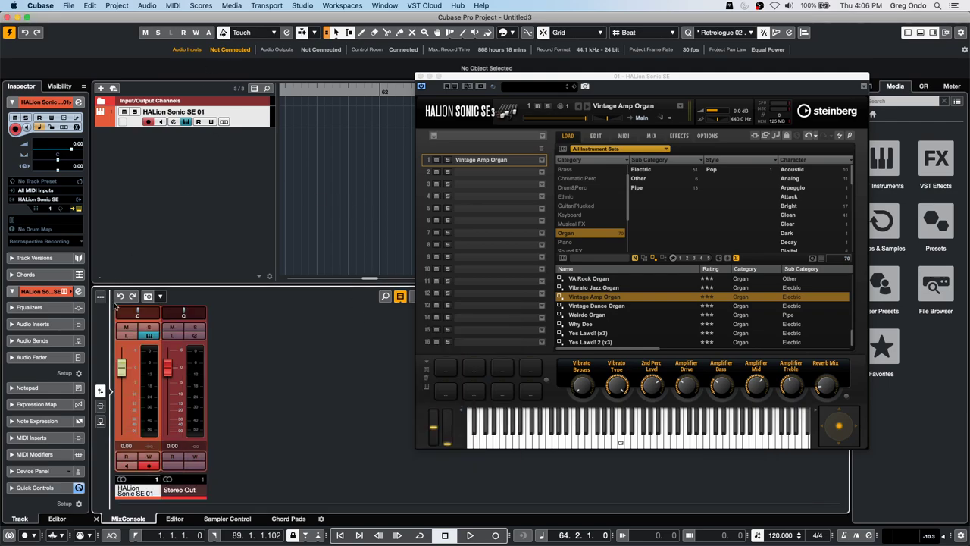
pyautogui.click(100, 296)
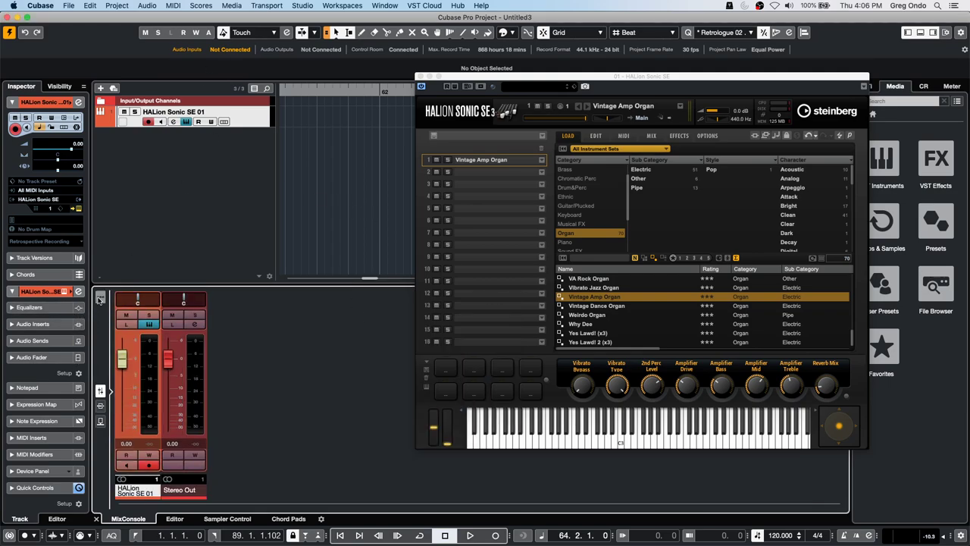
pyautogui.click(100, 296)
# - Look at the MIDI record modes and close the HALion Sonic SE instrument window
pyautogui.click(78, 535)
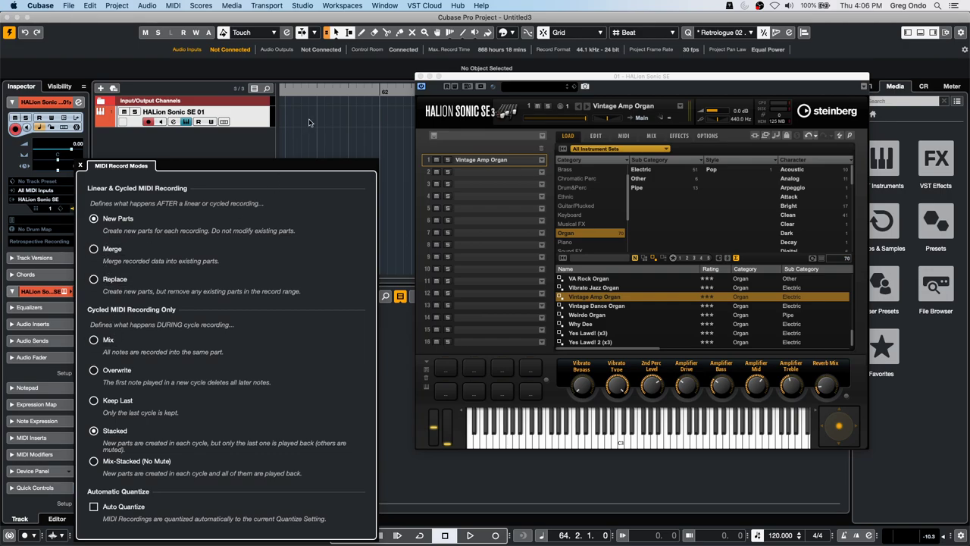
pyautogui.click(321, 80)
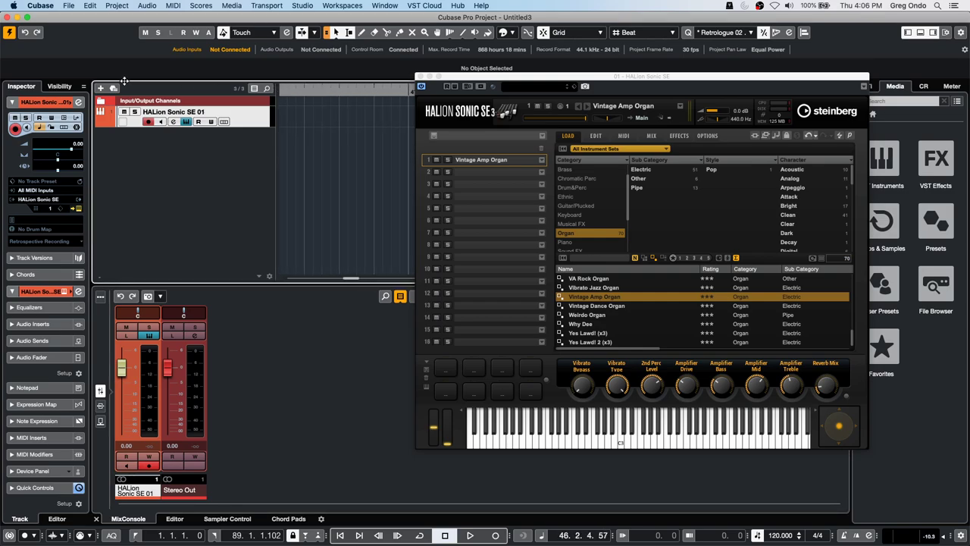
pyautogui.click(421, 76)
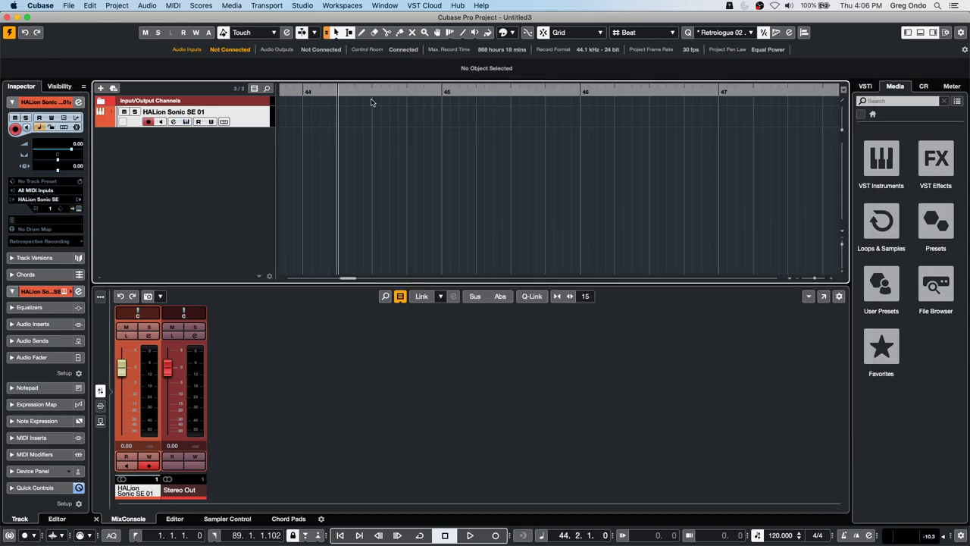
# - Set the locators from bar 1 to bar 3 and activate cycle mode
pyautogui.moveTo(371, 91); pyautogui.dragTo(45, 63)
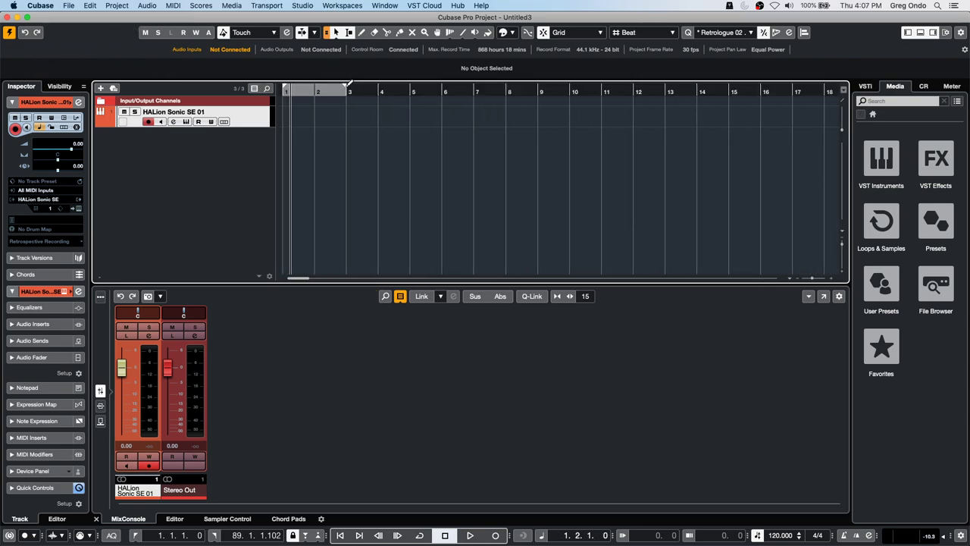
pyautogui.click(313, 91)
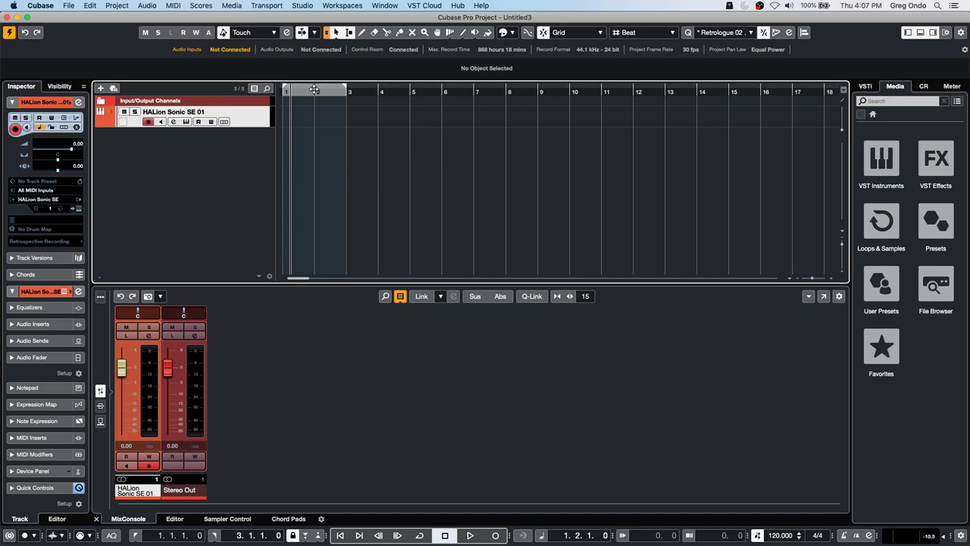
pyautogui.click(314, 90)
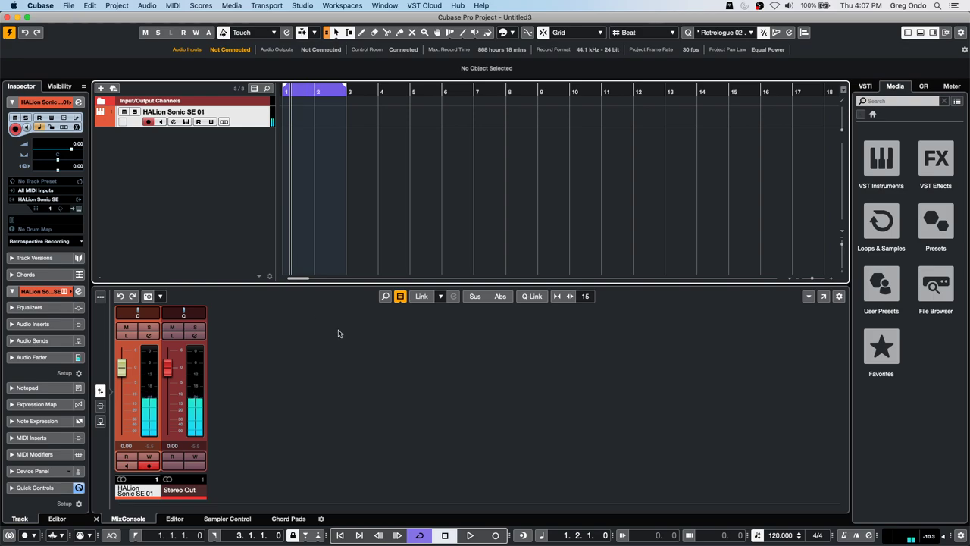
# - Review the MIDI record modes and cycle-record stacked MIDI takes on the HALion Sonic SE 01 track from bar 1 to bar 3
pyautogui.click(90, 539)
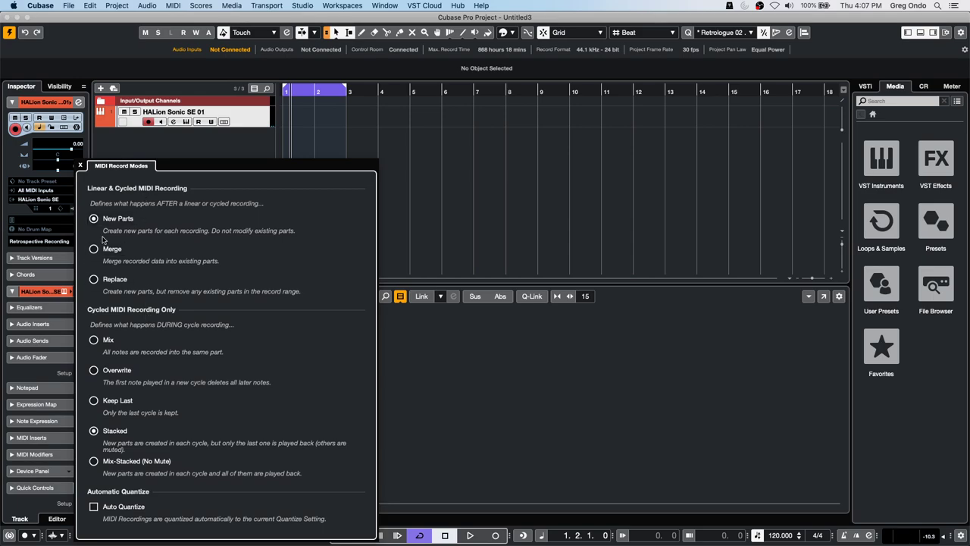
pyautogui.click(450, 176)
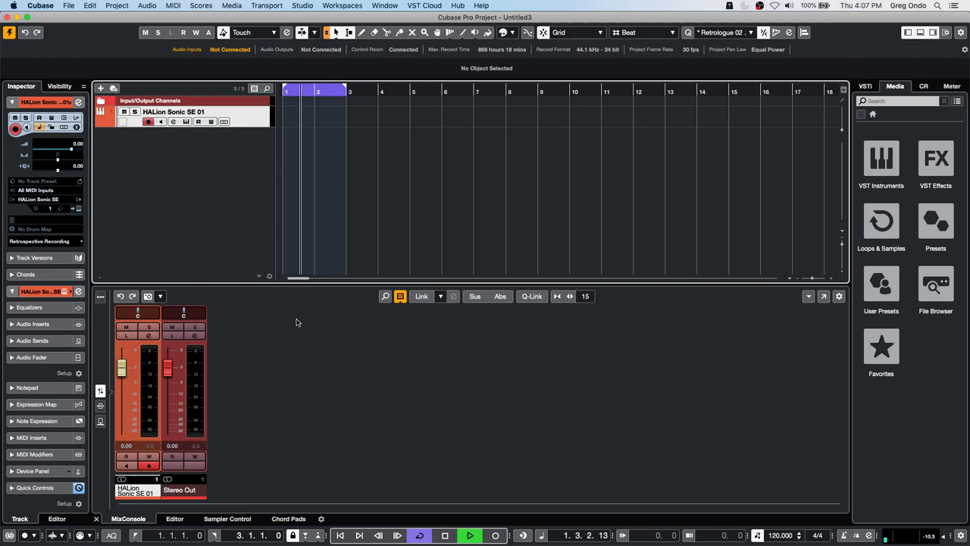
pyautogui.press('space')
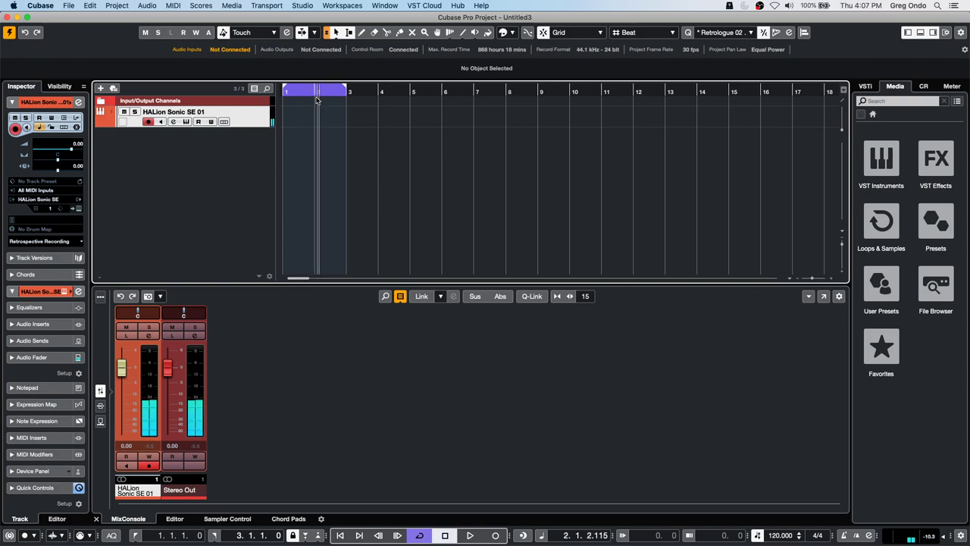
pyautogui.press('Home')
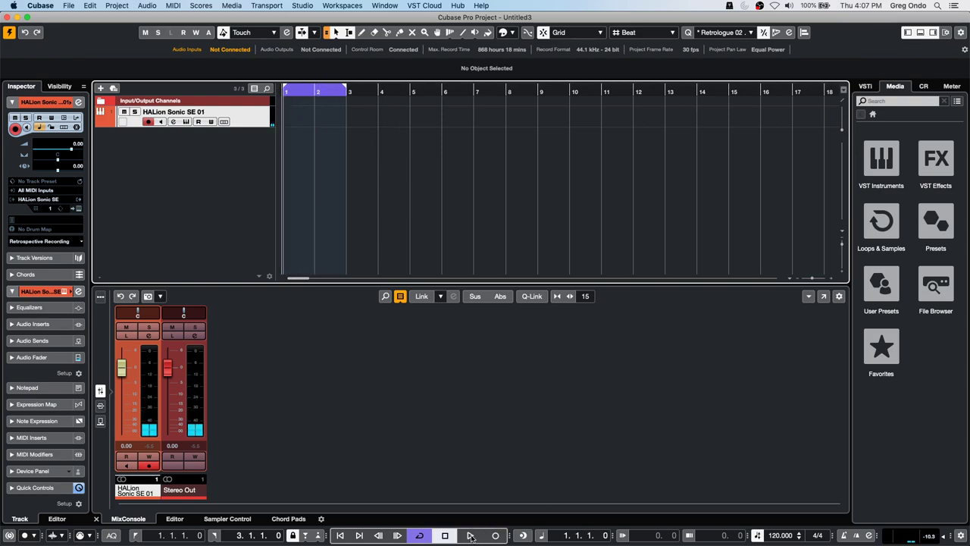
pyautogui.click(470, 535)
pyautogui.click(489, 533)
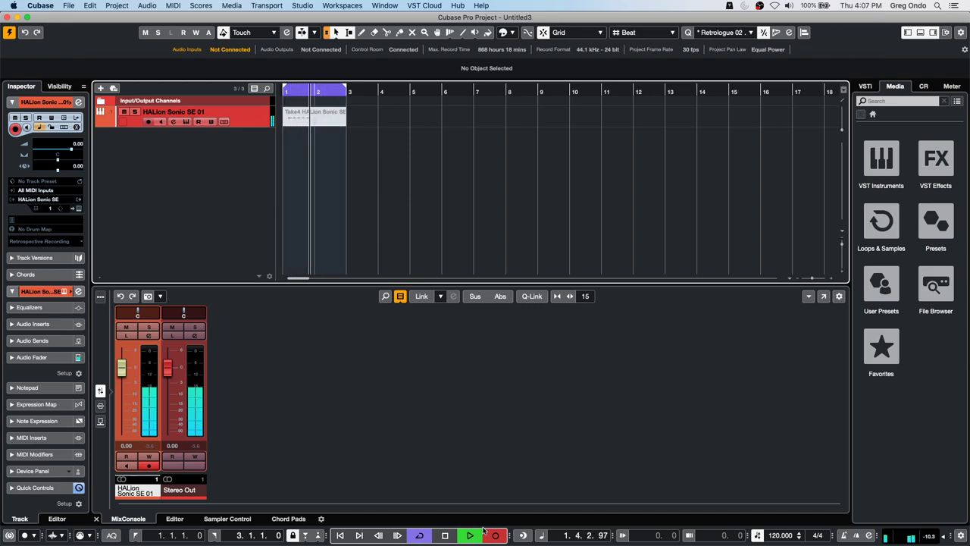
pyautogui.press('space')
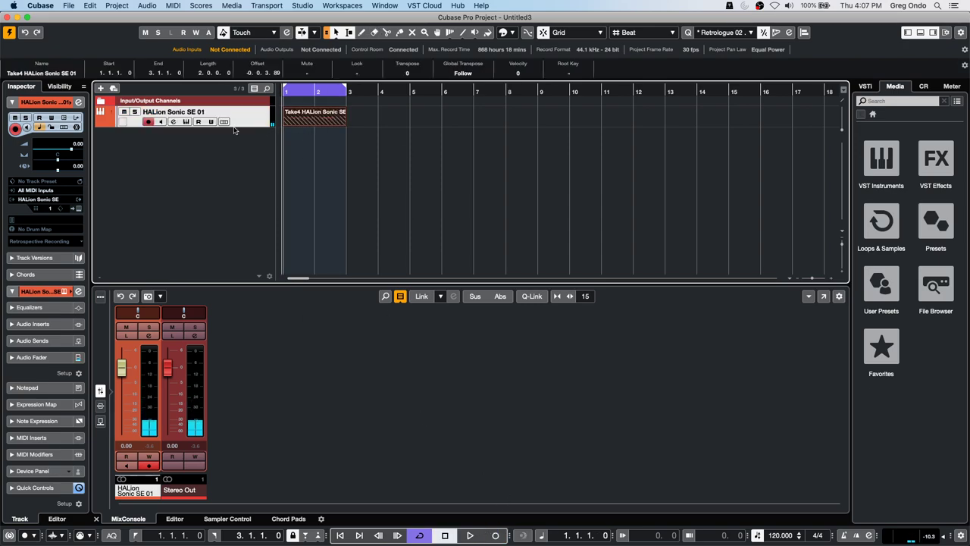
# - Make the HALion Sonic SE 01 track taller and enlarge the view of its recorded takes
pyautogui.moveTo(239, 128); pyautogui.dragTo(241, 155)
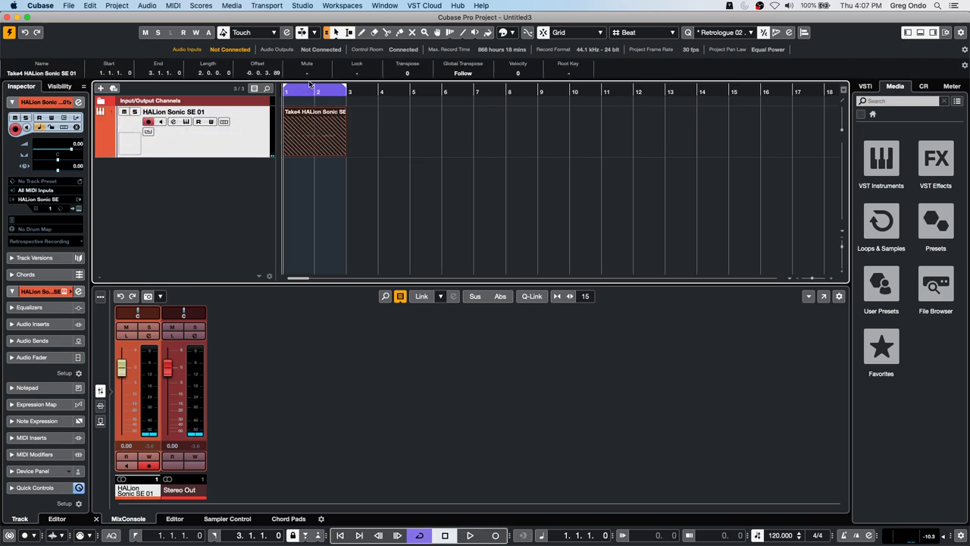
pyautogui.press('h')
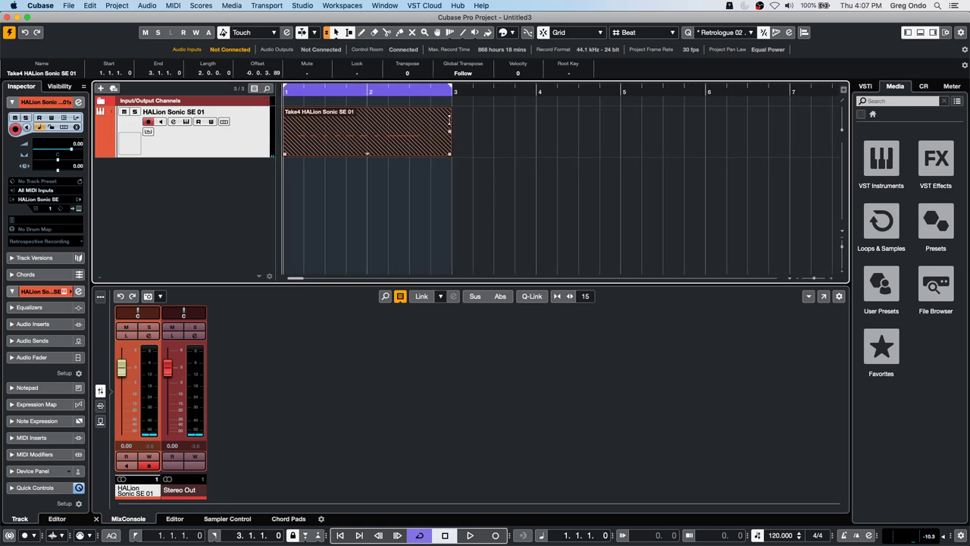
# - Separate the Take4 and Take3 parts onto new tracks below the HALion Sonic SE 01 track, and undo both moves
pyautogui.click(368, 172)
pyautogui.moveTo(369, 142); pyautogui.dragTo(371, 177)
pyautogui.moveTo(374, 137); pyautogui.dragTo(374, 221)
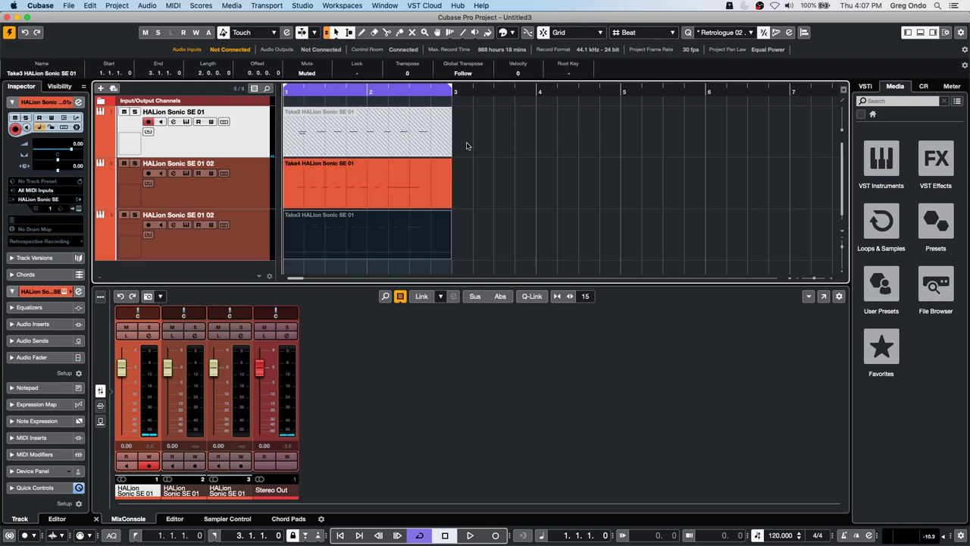
pyautogui.press('super+z')
pyautogui.press('super+z')
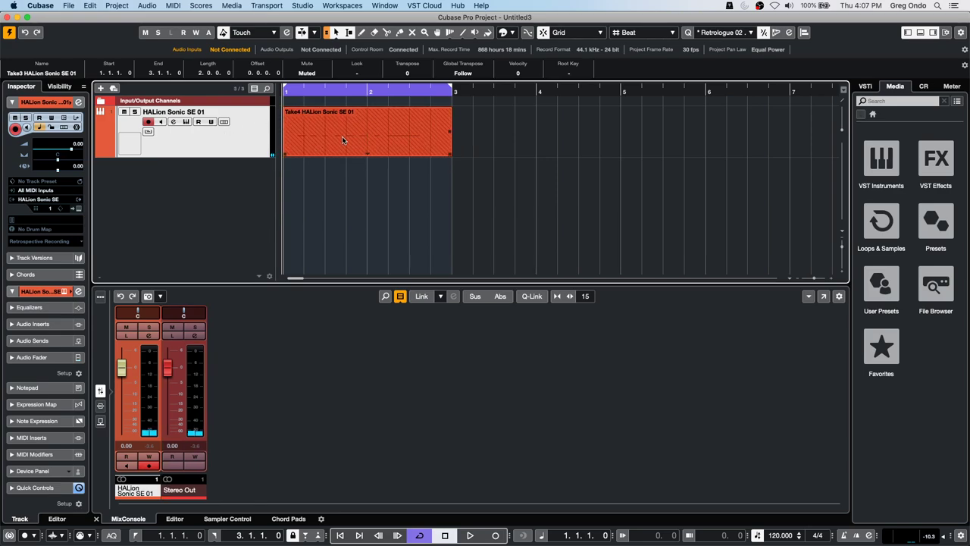
# - Move the Take4 part to bar 4 and the Take3 part to 7.4.1 on the same track, and undo both moves
pyautogui.moveTo(342, 140); pyautogui.dragTo(596, 139)
pyautogui.moveTo(369, 133); pyautogui.dragTo(847, 130)
pyautogui.click(508, 132)
pyautogui.press('super+c')
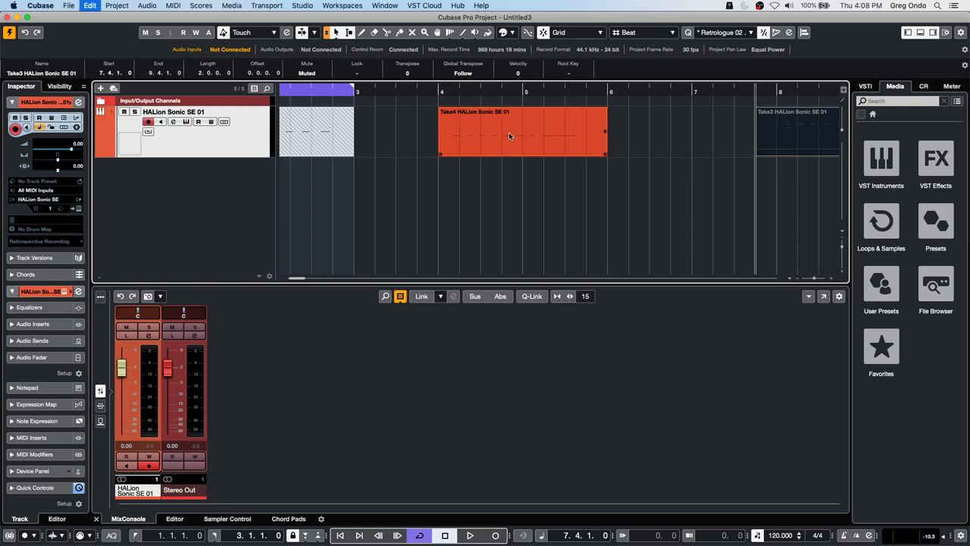
pyautogui.press('super+z')
pyautogui.press('super+z')
pyautogui.press('Home')
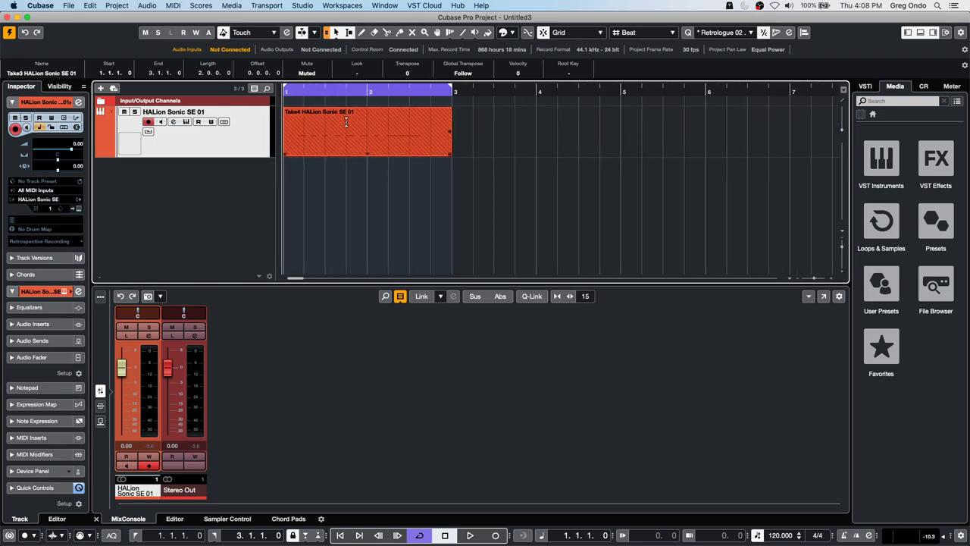
# - Glue the stacked takes on the HALion Sonic SE 01 track into one part and open it in the Key Editor
pyautogui.rightClick(362, 136)
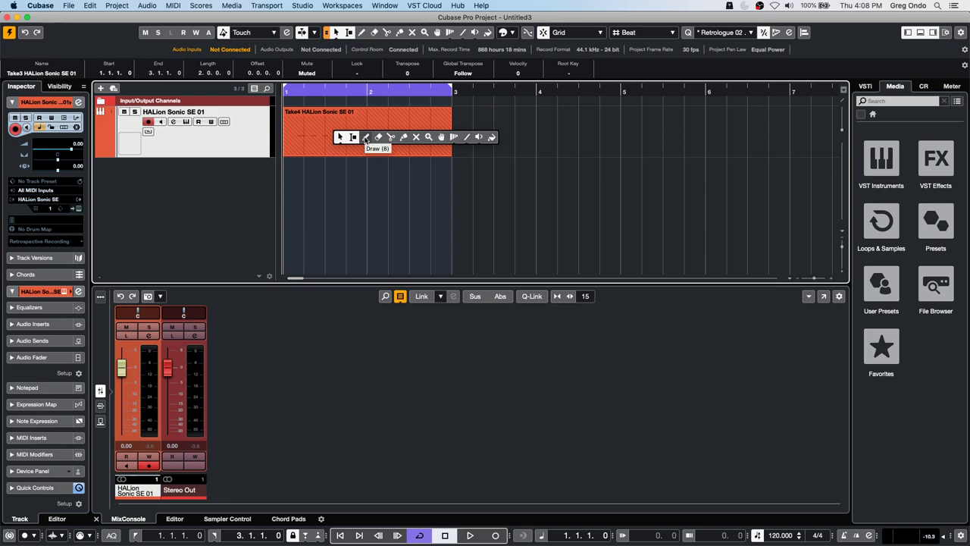
pyautogui.click(405, 137)
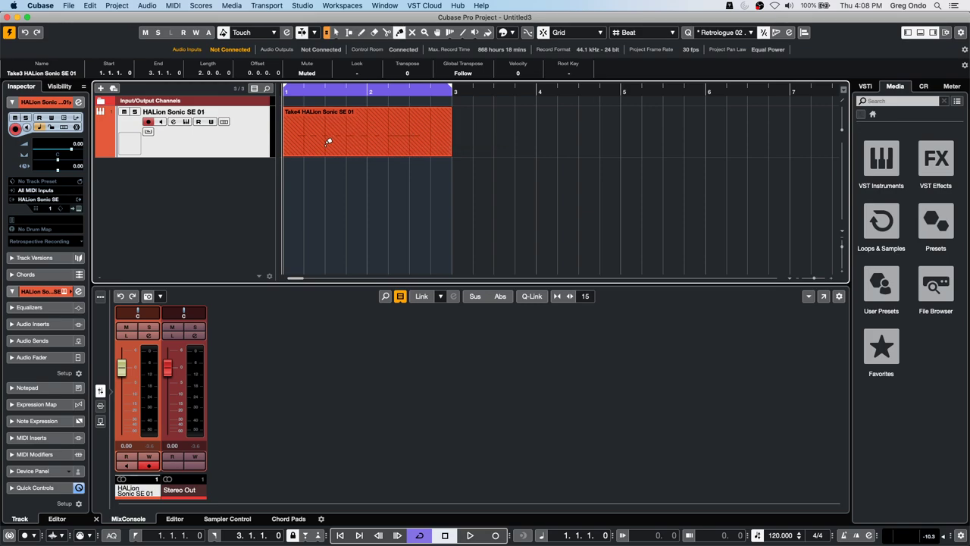
pyautogui.click(291, 127)
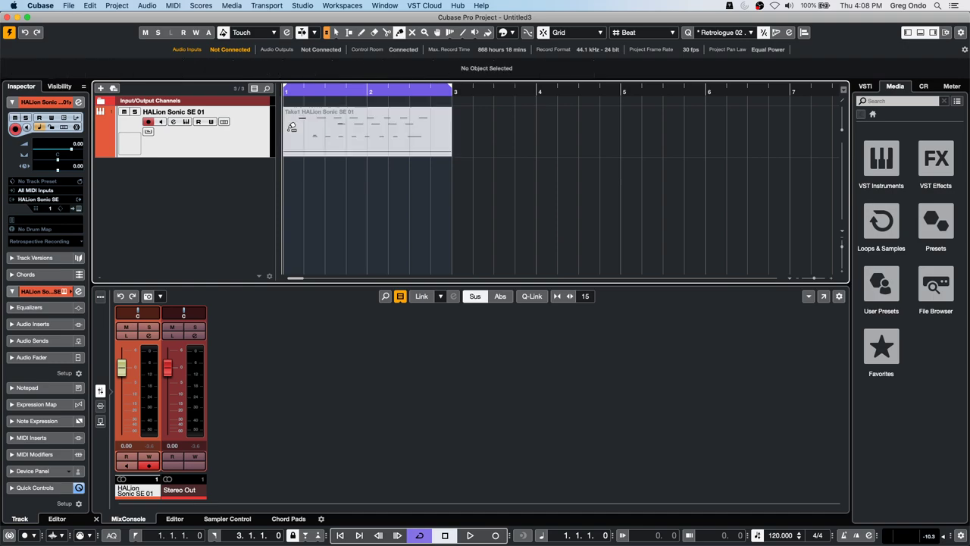
pyautogui.press('2')
pyautogui.doubleClick(294, 130)
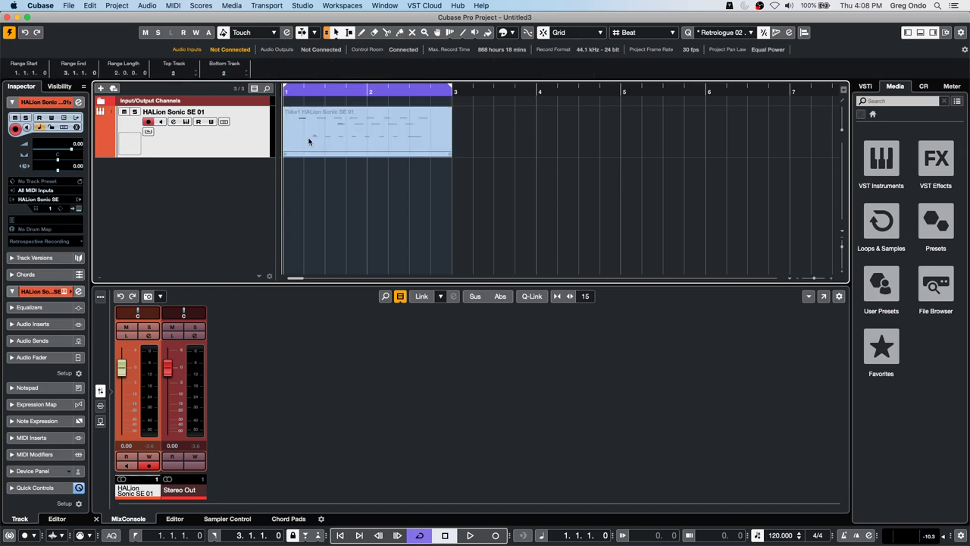
pyautogui.moveTo(321, 154)
pyautogui.mouseDown()
pyautogui.moveTo(319, 145)
pyautogui.moveTo(576, 143)
pyautogui.moveTo(325, 142)
pyautogui.mouseUp()
pyautogui.doubleClick(326, 142)
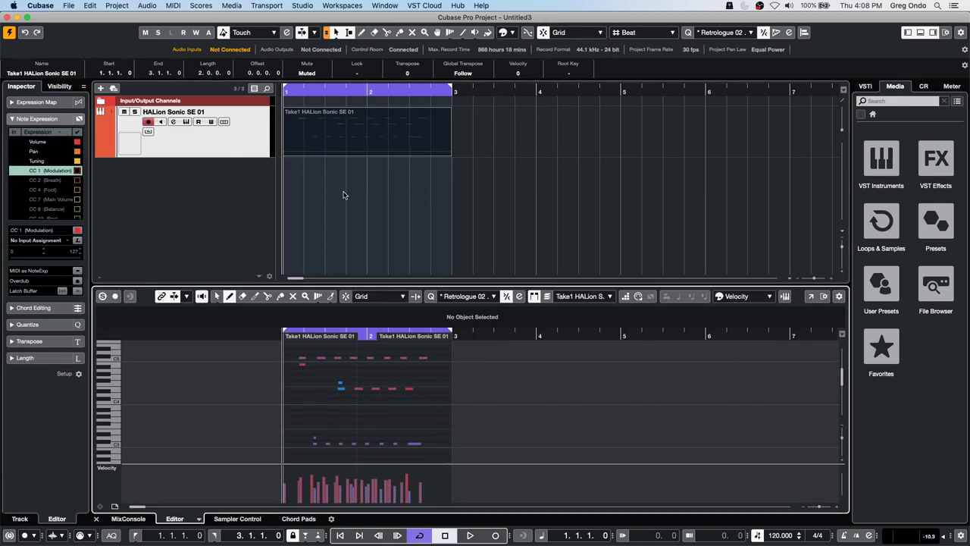
# - Erase the glued Take1 part from the HALion Sonic SE 01 track
pyautogui.rightClick(348, 129)
pyautogui.click(376, 133)
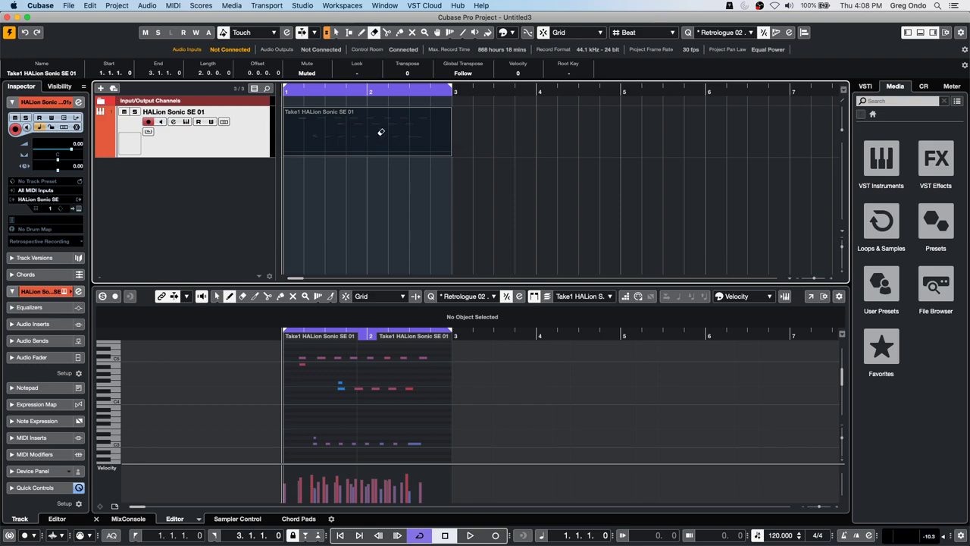
pyautogui.click(371, 136)
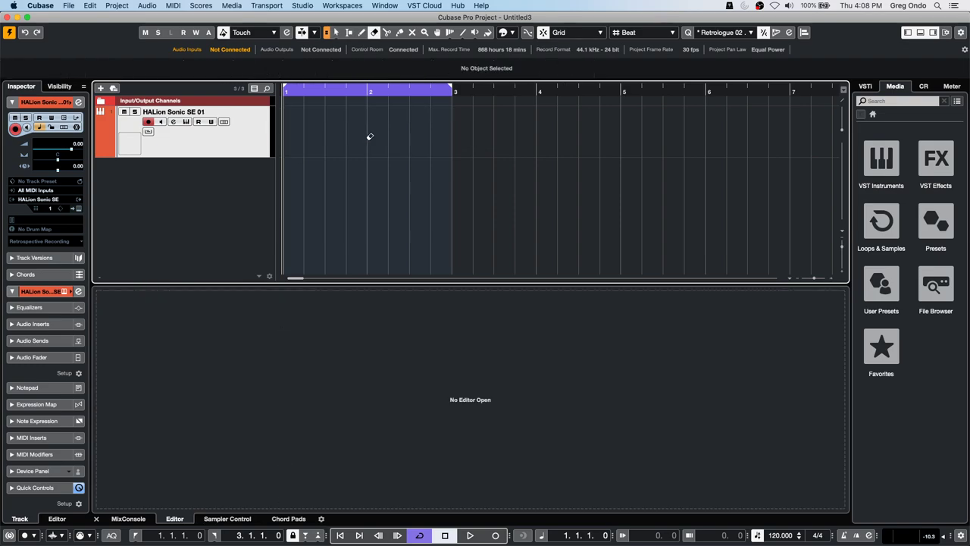
# - Set the MIDI record mode to Merge and cycle-record on the HALion Sonic SE 01 track from bar 1 to bar 3
pyautogui.click(90, 536)
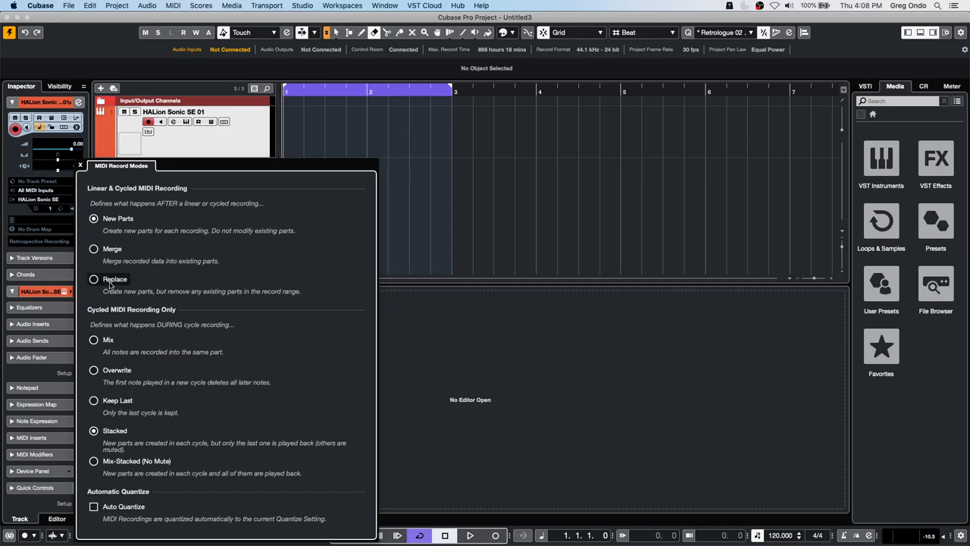
pyautogui.click(94, 248)
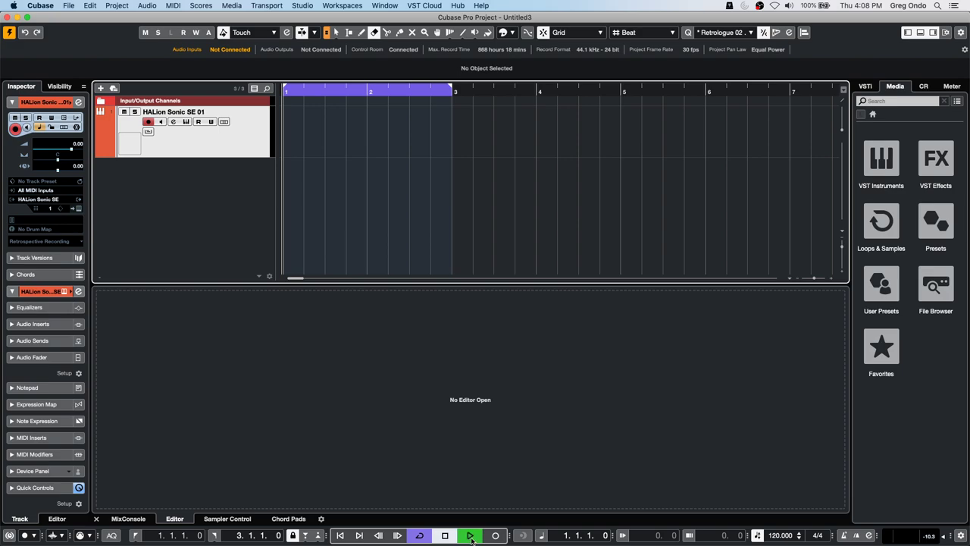
pyautogui.click(496, 535)
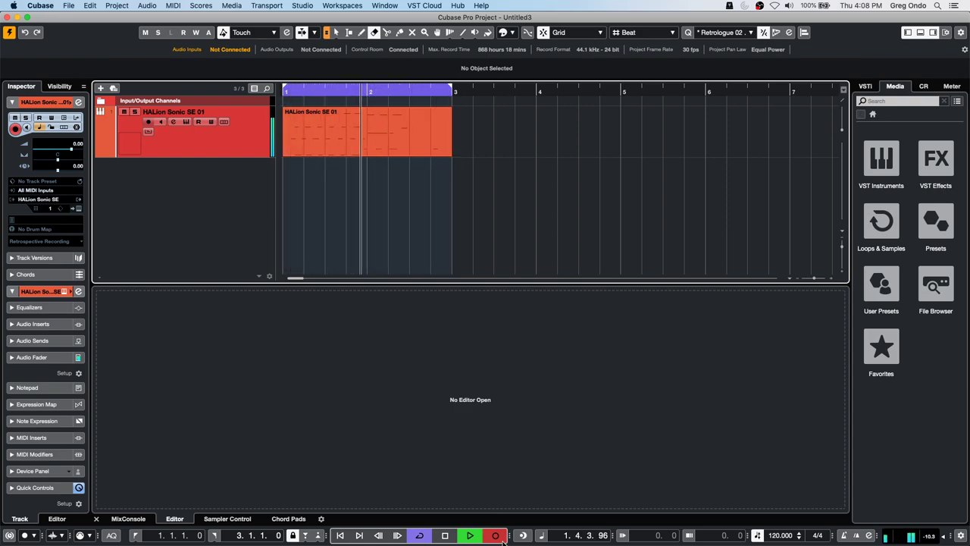
# - Stop the recording and switch to the Object Selection tool in the project window
pyautogui.press('space')
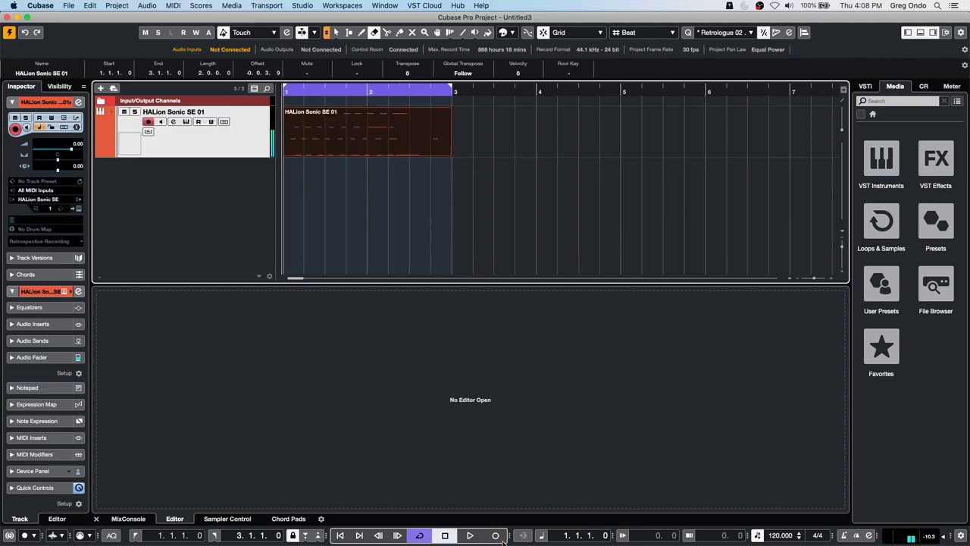
pyautogui.rightClick(372, 150)
pyautogui.click(365, 153)
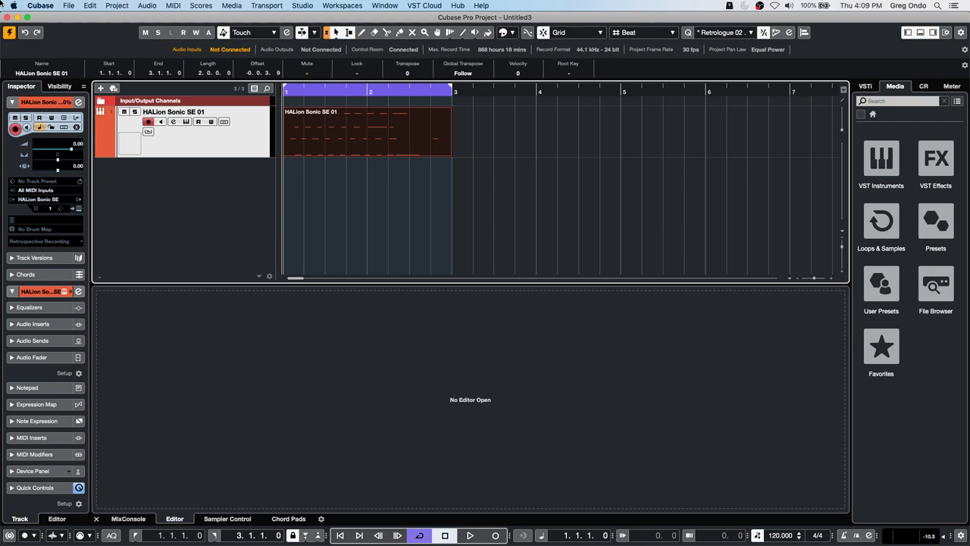
# - Zoom the timeline horizontally in on the start of the HALion Sonic SE 01 part and back out to the whole part
pyautogui.press('h')
pyautogui.press('h')
pyautogui.press('h')
pyautogui.press('h')
pyautogui.press('h')
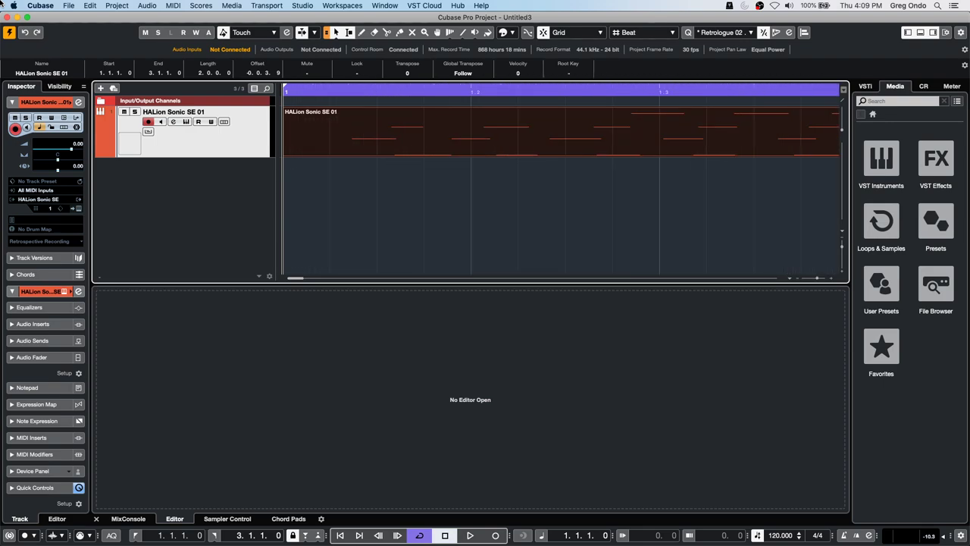
pyautogui.press('h')
pyautogui.press('h')
pyautogui.press('h')
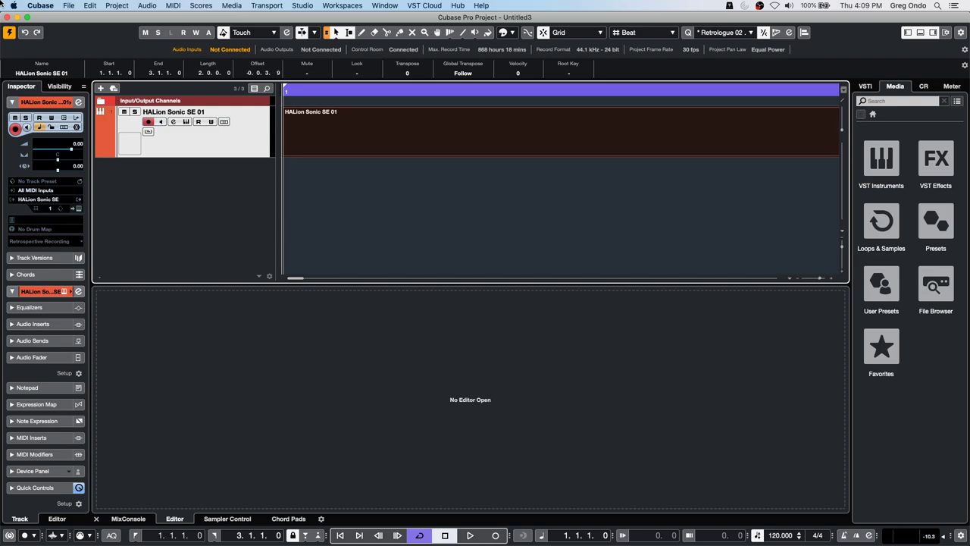
pyautogui.press('g')
pyautogui.press('g')
pyautogui.press('g')
pyautogui.press('g')
pyautogui.press('g')
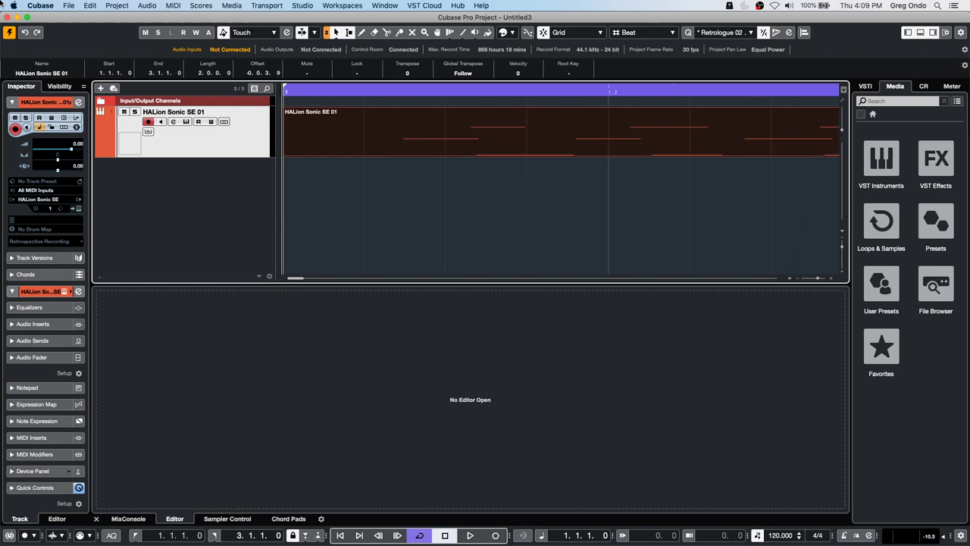
pyautogui.press('g')
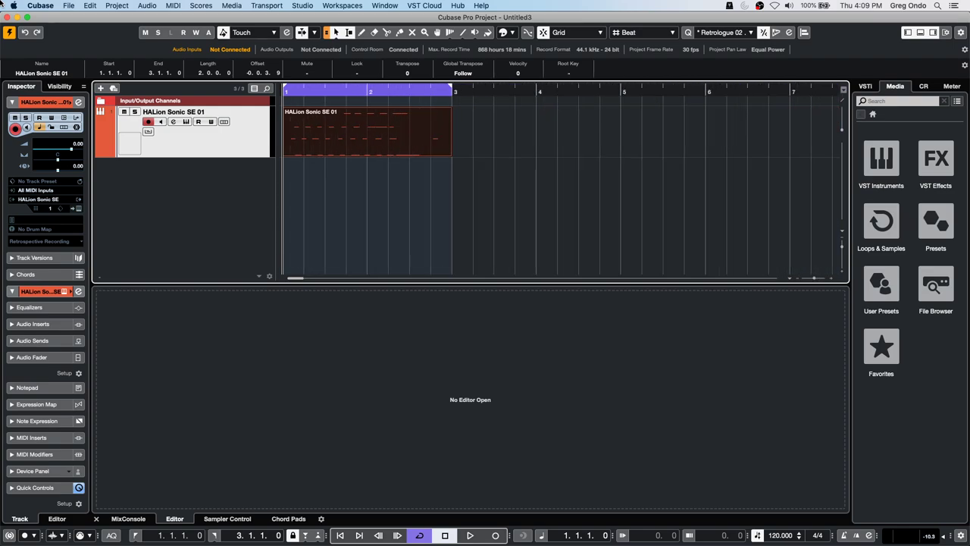
# - Zoom the HALion Sonic SE 01 track vertically in and out to examine its notes at different track heights
pyautogui.hotkey('shift', 'g')
pyautogui.hotkey('shift', 'g')
pyautogui.hotkey('shift', 'h')
pyautogui.hotkey('shift', 'h')
pyautogui.hotkey('shift', 'h')
pyautogui.hotkey('shift', 'h')
pyautogui.hotkey('shift', 'h')
pyautogui.hotkey('shift', 'h')
pyautogui.hotkey('shift', 'g')
pyautogui.hotkey('shift', 'g')
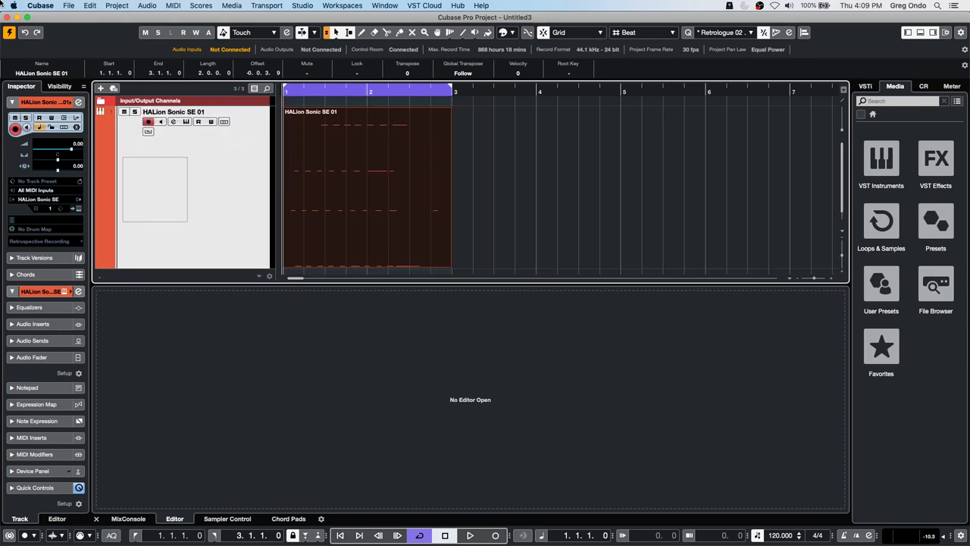
# - Zoom the timeline horizontally in on bar 1 and back out to show both bars of the part
pyautogui.press('h')
pyautogui.press('h')
pyautogui.press('h')
pyautogui.press('h')
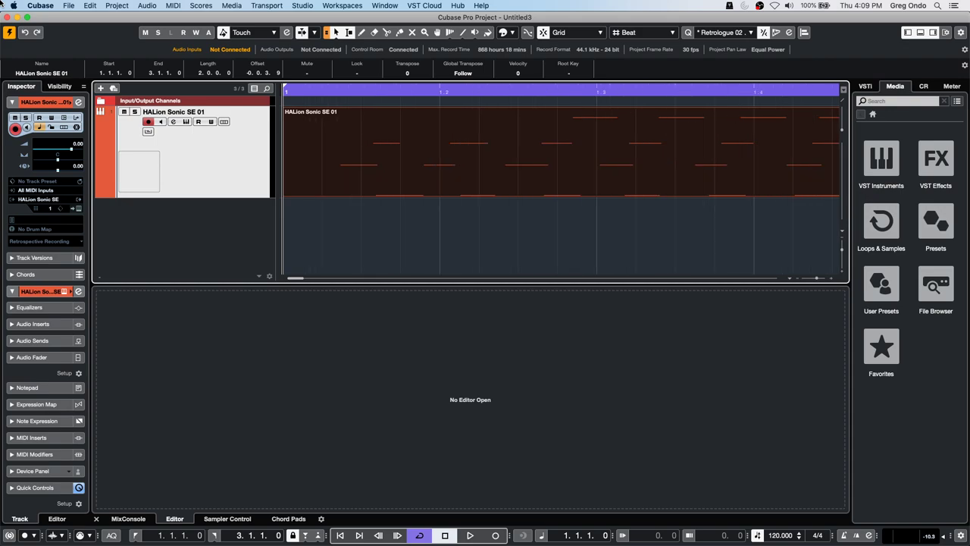
pyautogui.press('g')
pyautogui.press('g')
pyautogui.press('g')
pyautogui.press('g')
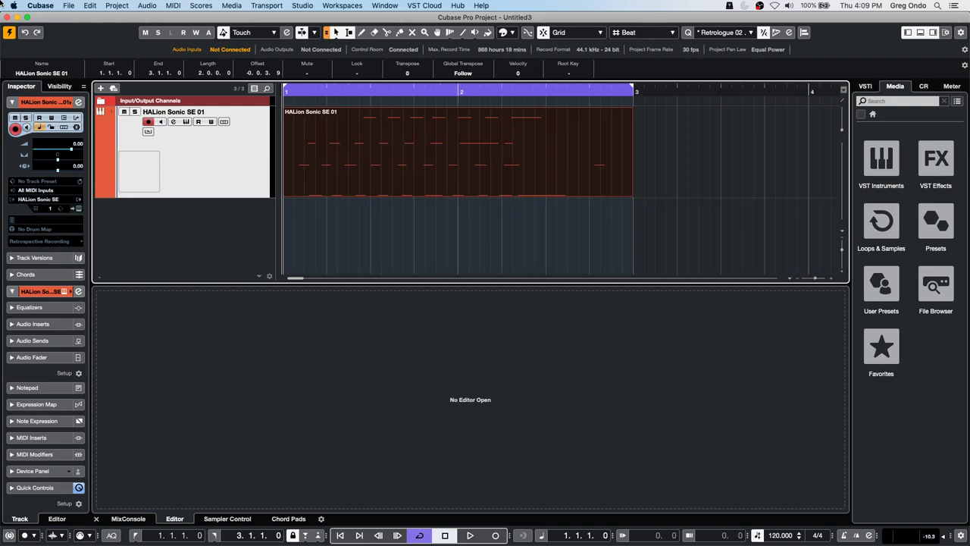
# - Vary the track's vertical zoom and zoom the timeline out to show bars 1 to 14
pyautogui.hotkey('shift', 'h')
pyautogui.hotkey('shift', 'h')
pyautogui.hotkey('shift', 'h')
pyautogui.hotkey('shift', 'h')
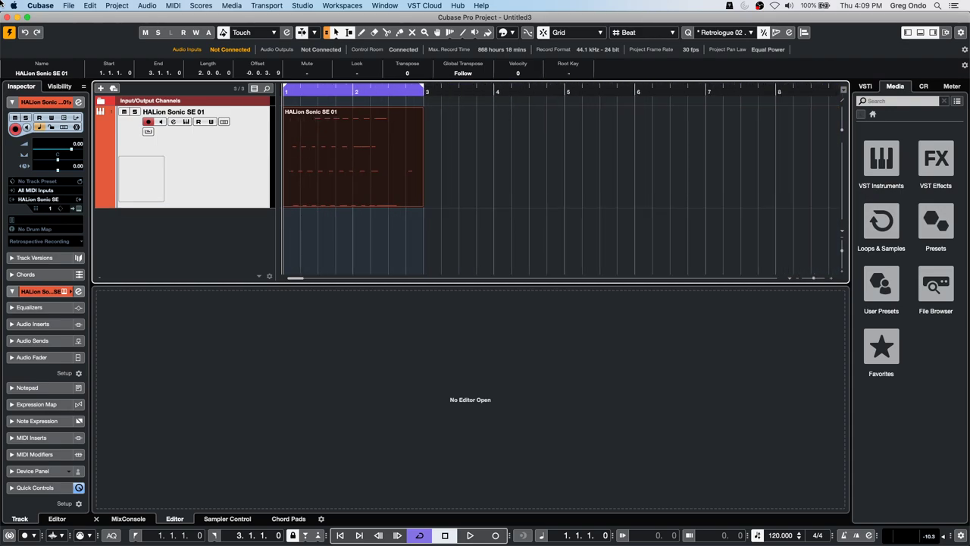
pyautogui.hotkey('shift', 'g')
pyautogui.hotkey('shift', 'g')
pyautogui.hotkey('shift', 'g')
pyautogui.hotkey('shift', 'g')
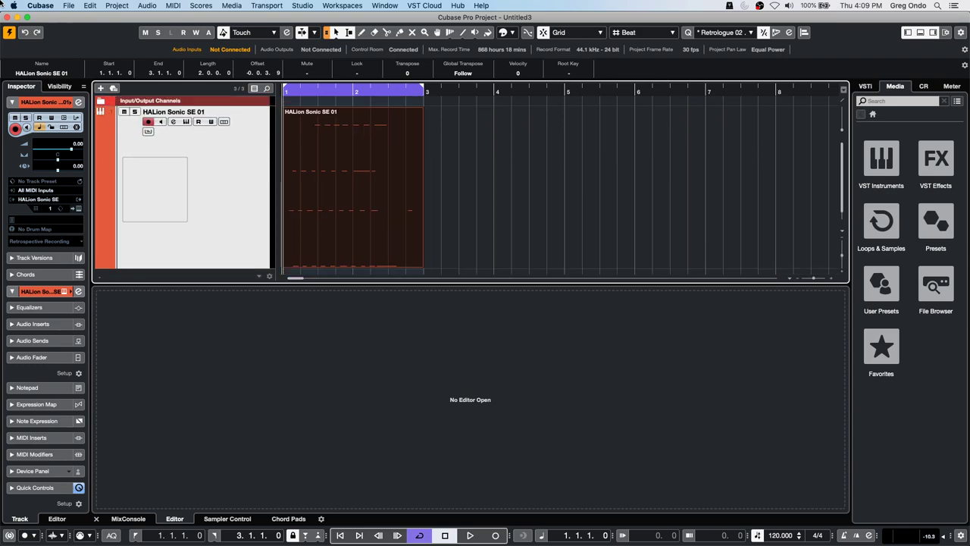
pyautogui.press('h')
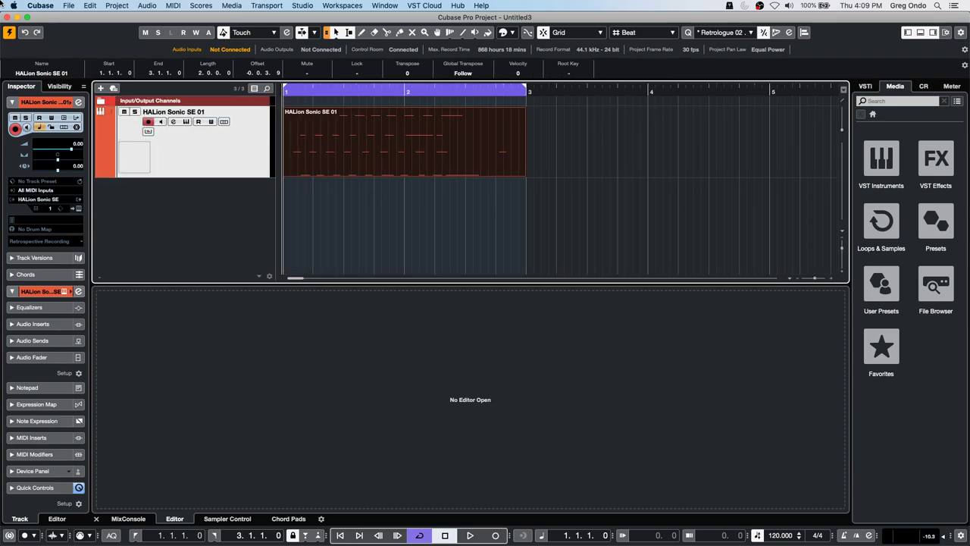
pyautogui.press('g')
pyautogui.press('g')
pyautogui.press('g')
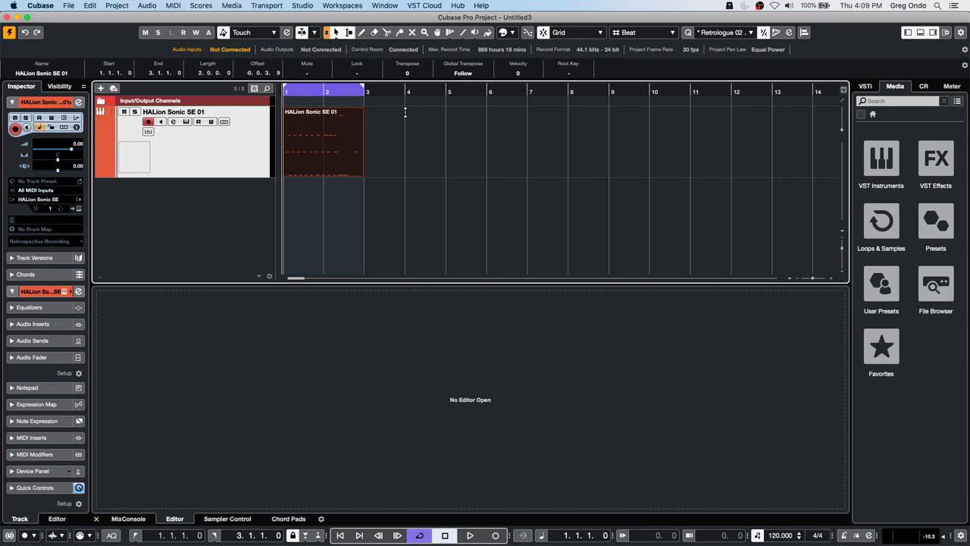
# - Add one stereo effect track with REVerence, routed to Stereo Out, and close its plug-in window
pyautogui.rightClick(219, 209)
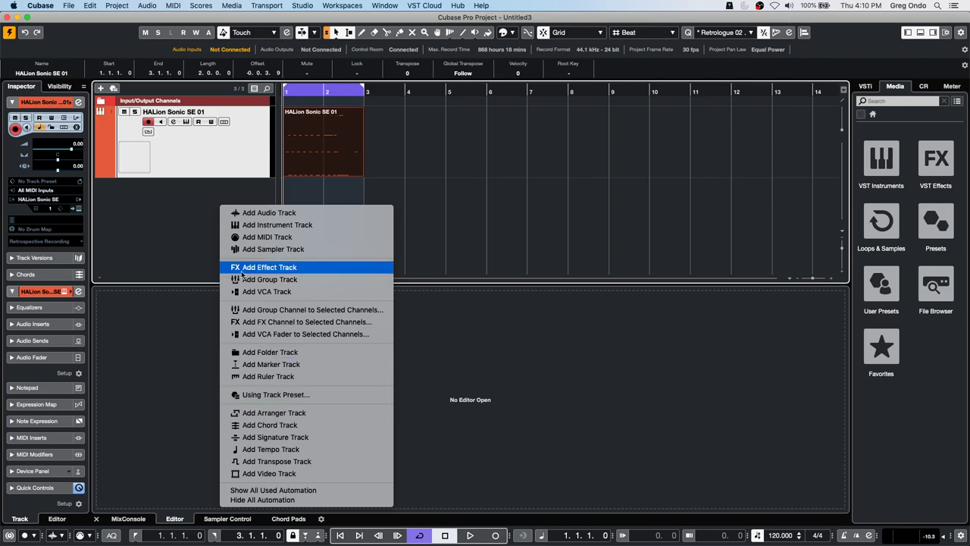
pyautogui.click(315, 271)
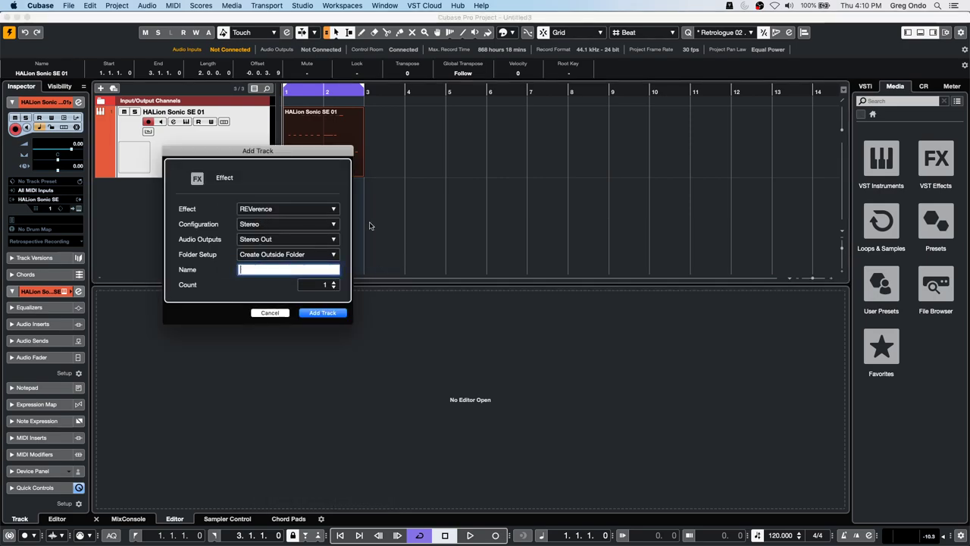
pyautogui.click(323, 312)
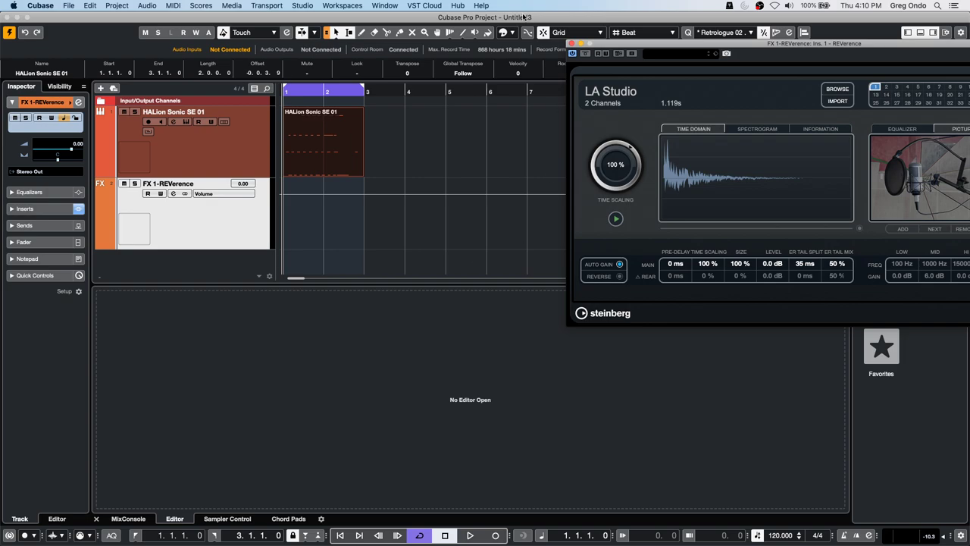
pyautogui.click(574, 43)
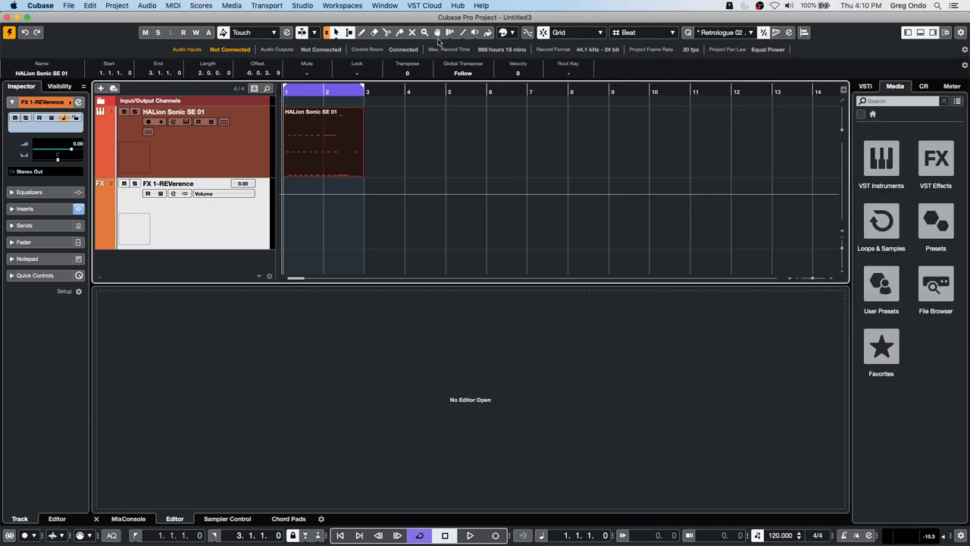
# - Disable "Open Effect Editor after Loading It" in the VST Plug-ins preferences
pyautogui.click(68, 5)
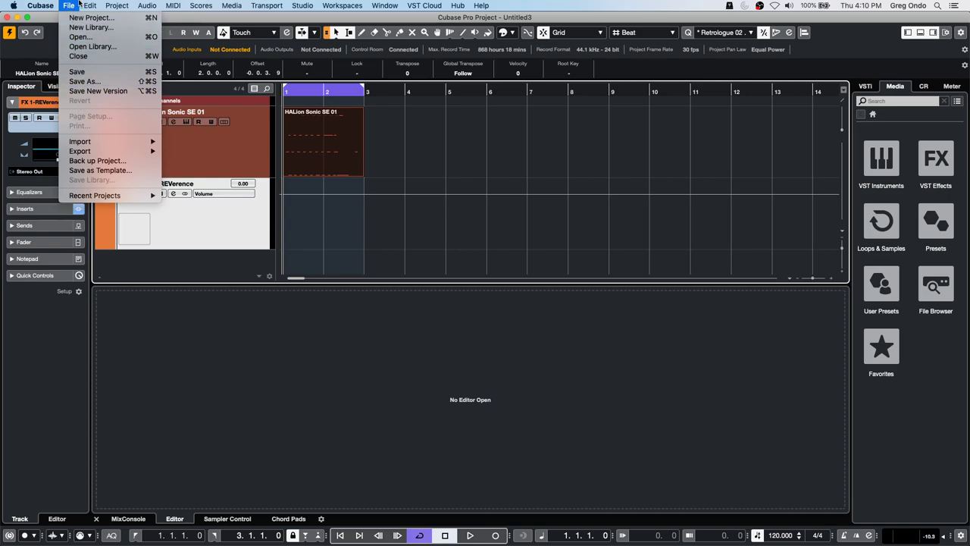
pyautogui.moveTo(38, 5)
pyautogui.click(42, 33)
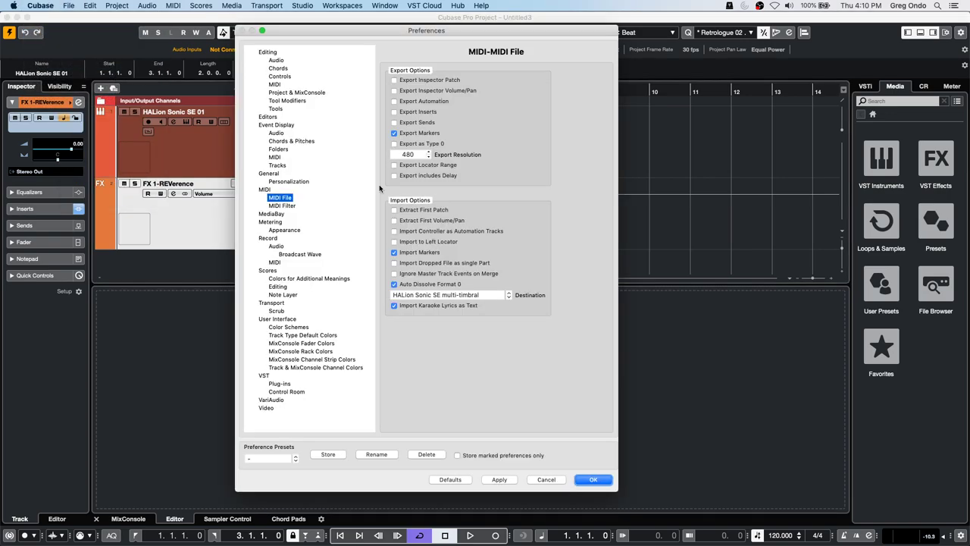
pyautogui.click(267, 51)
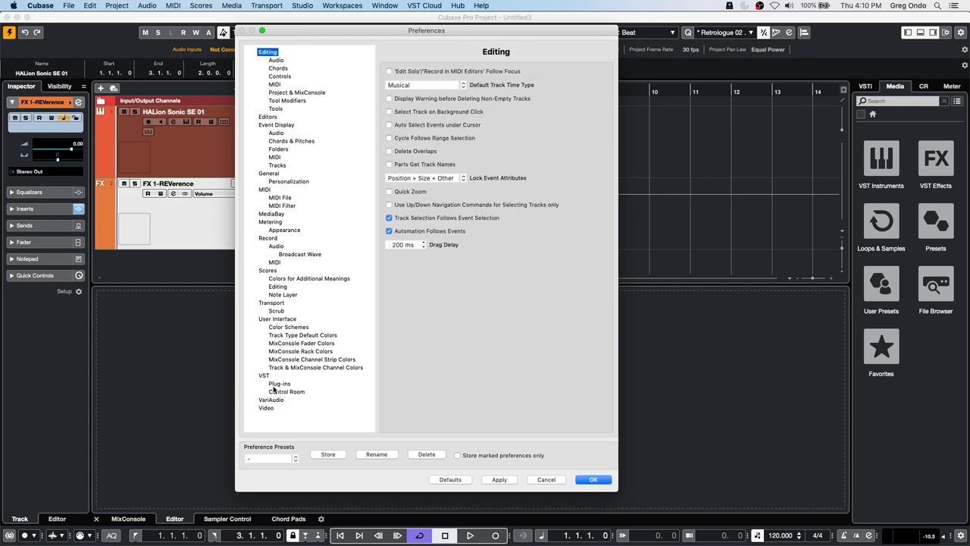
pyautogui.click(272, 384)
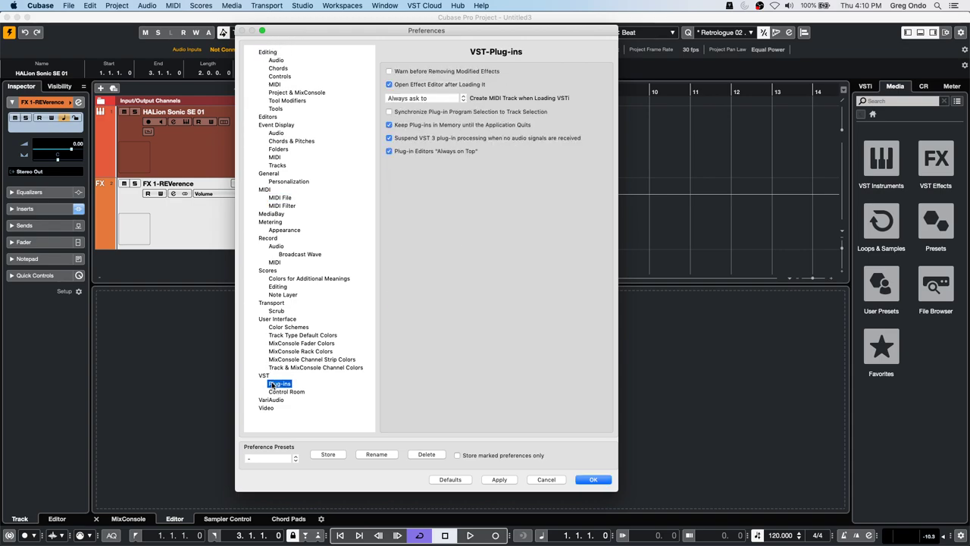
pyautogui.click(390, 85)
pyautogui.click(587, 479)
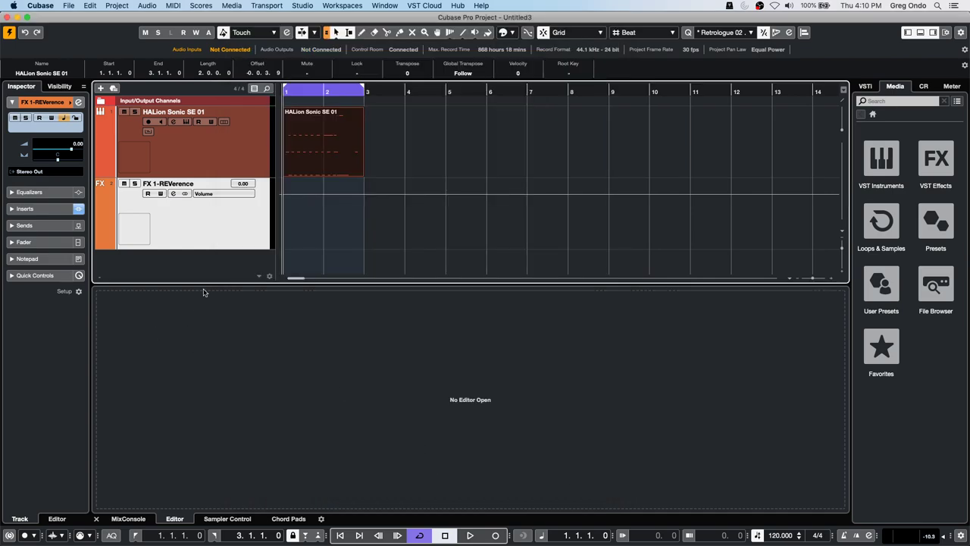
# - Add a stereo REVerence FX channel to the selected channels, routed to Stereo Out
pyautogui.rightClick(212, 263)
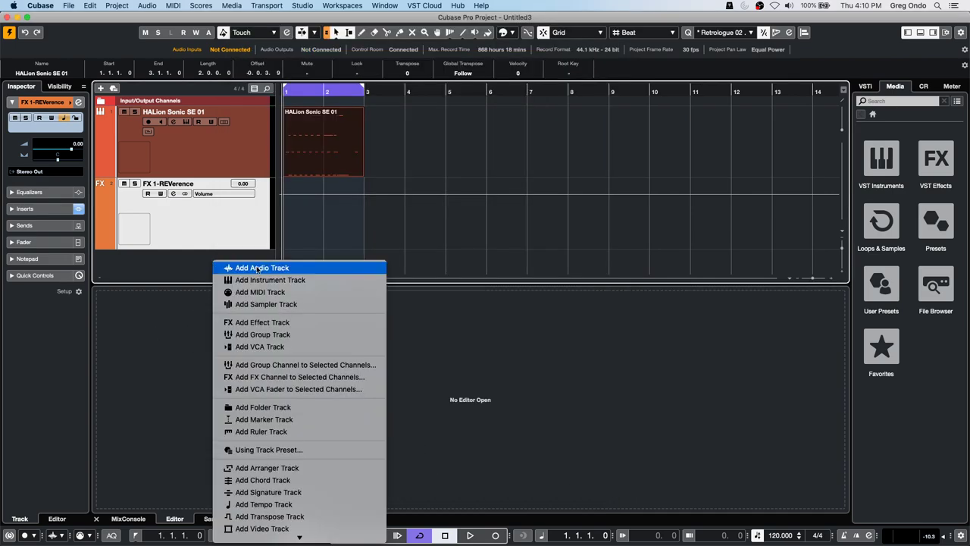
pyautogui.click(290, 376)
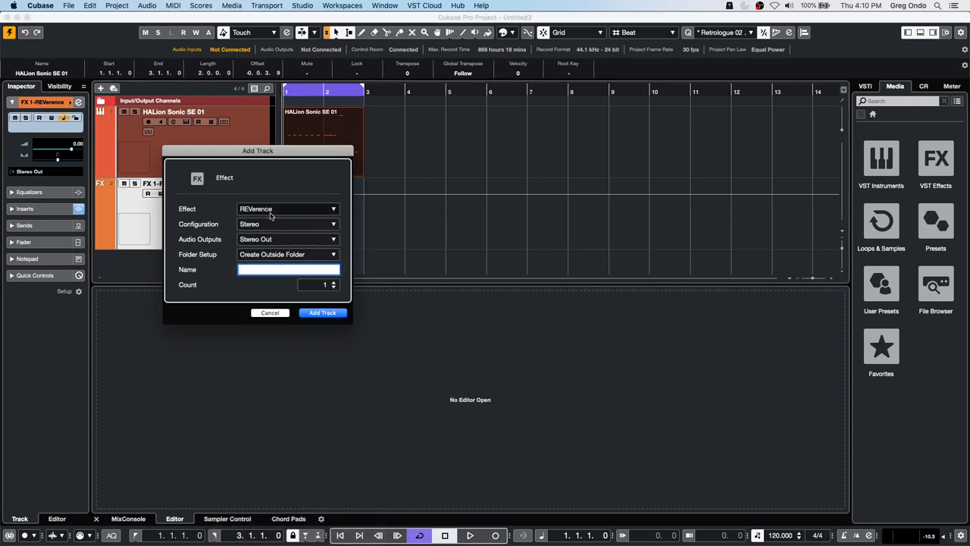
pyautogui.click(315, 312)
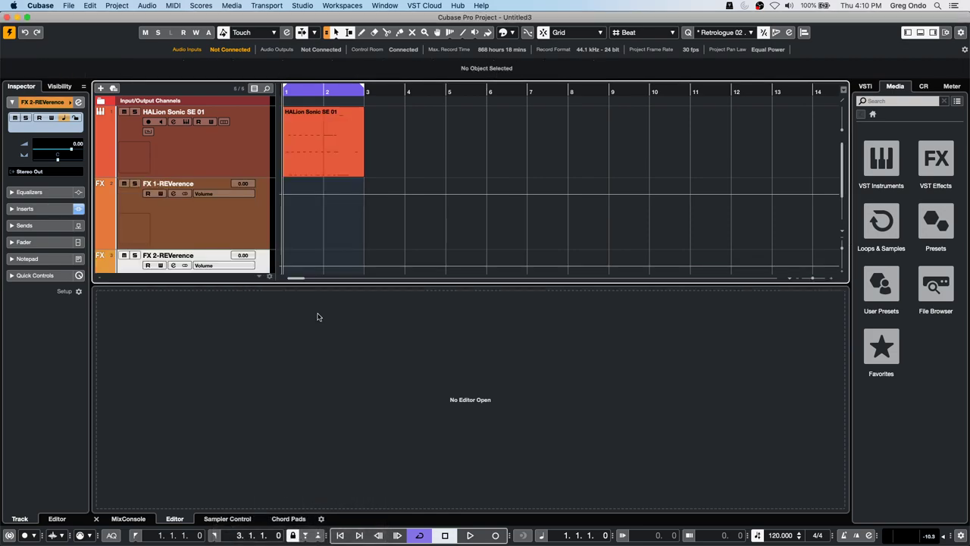
# - Re-enable "Open Effect Editor after Loading It" in the VST Plug-ins preferences
pyautogui.click(45, 5)
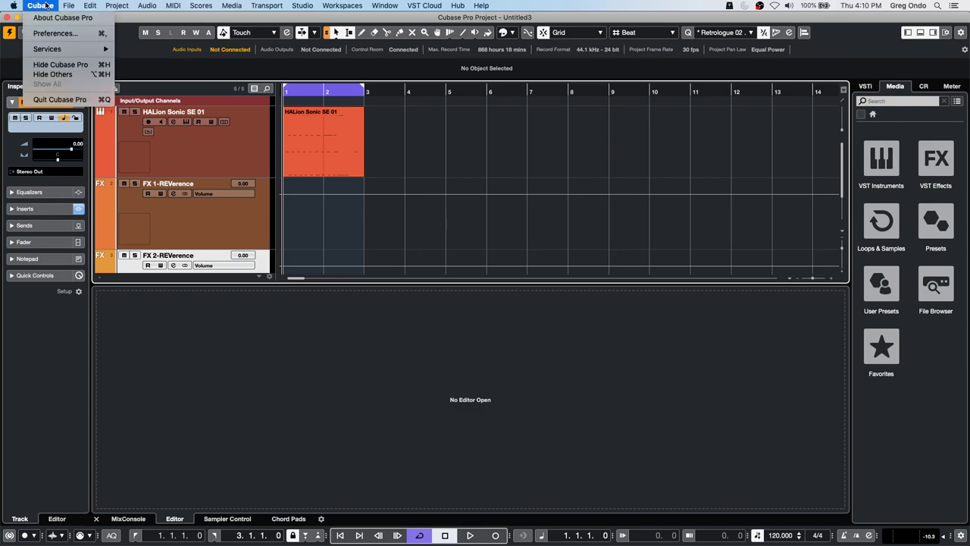
pyautogui.click(55, 33)
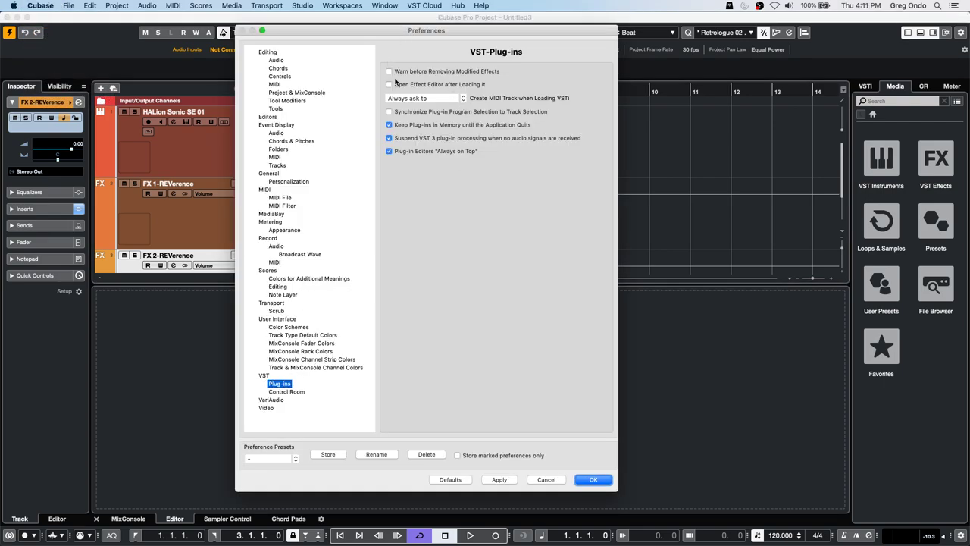
pyautogui.click(389, 84)
pyautogui.click(591, 479)
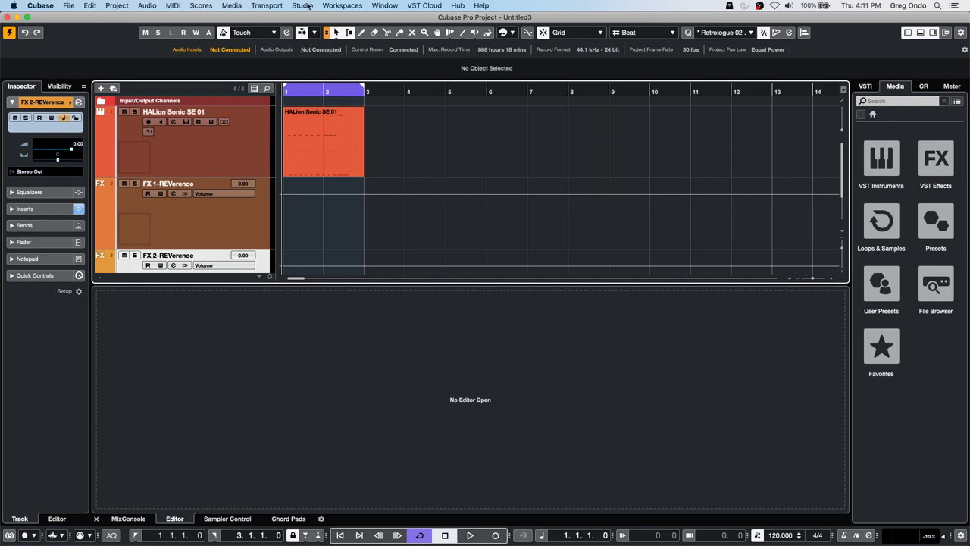
# - Set PANORAMA P4 MIDI out as a MIDI Clock destination in the project synchronization setup
pyautogui.click(275, 6)
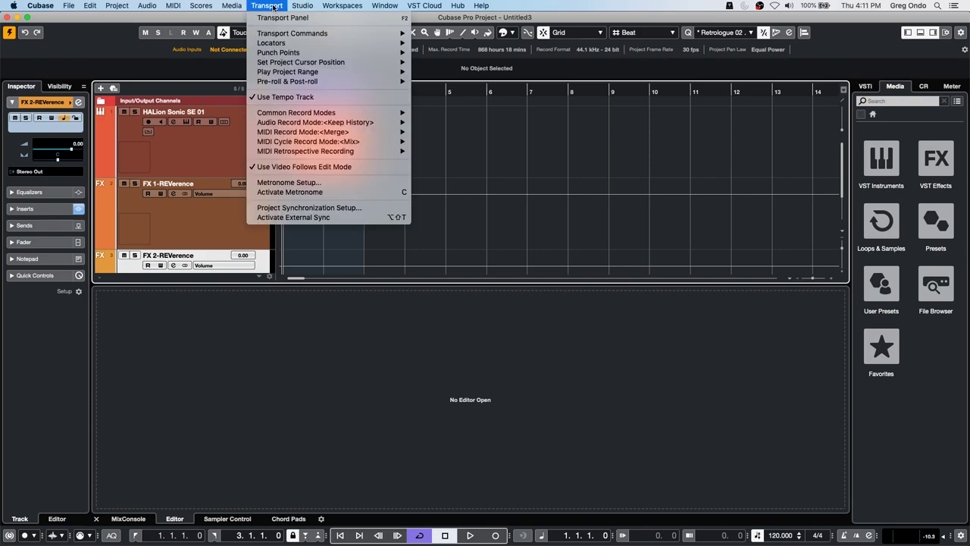
pyautogui.click(342, 208)
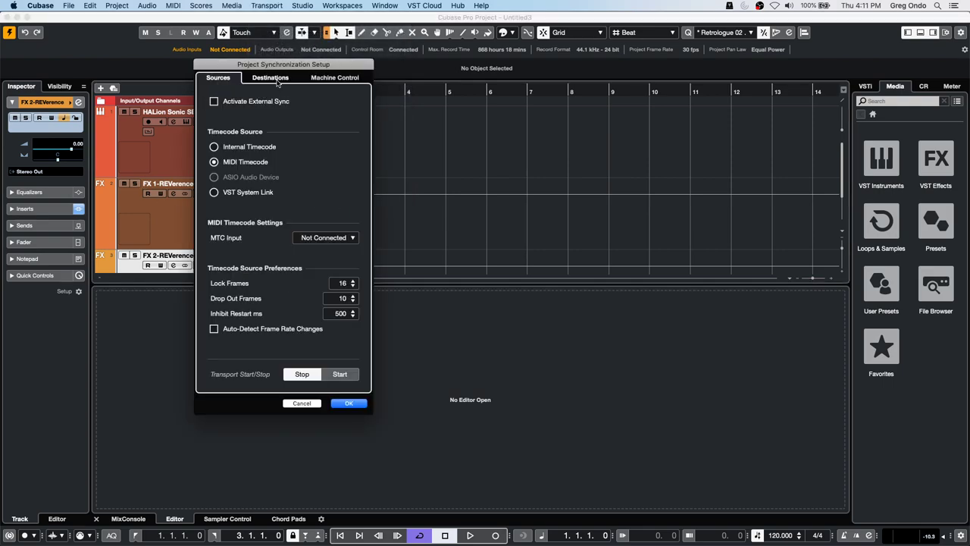
pyautogui.click(270, 78)
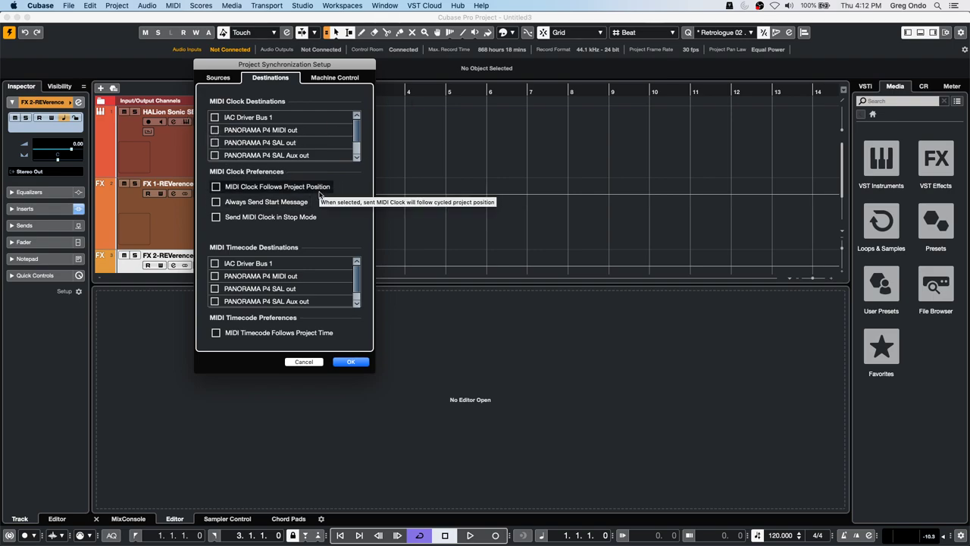
pyautogui.click(215, 131)
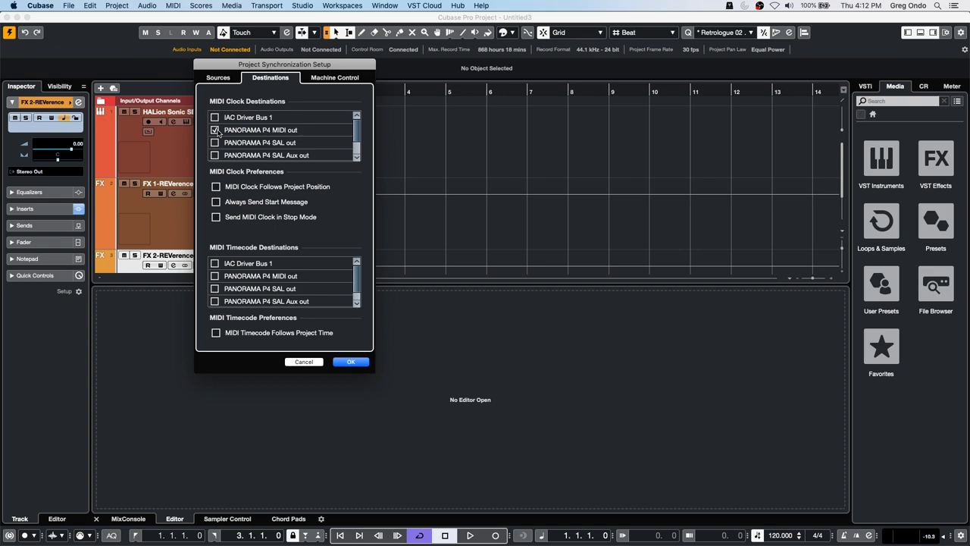
pyautogui.click(353, 361)
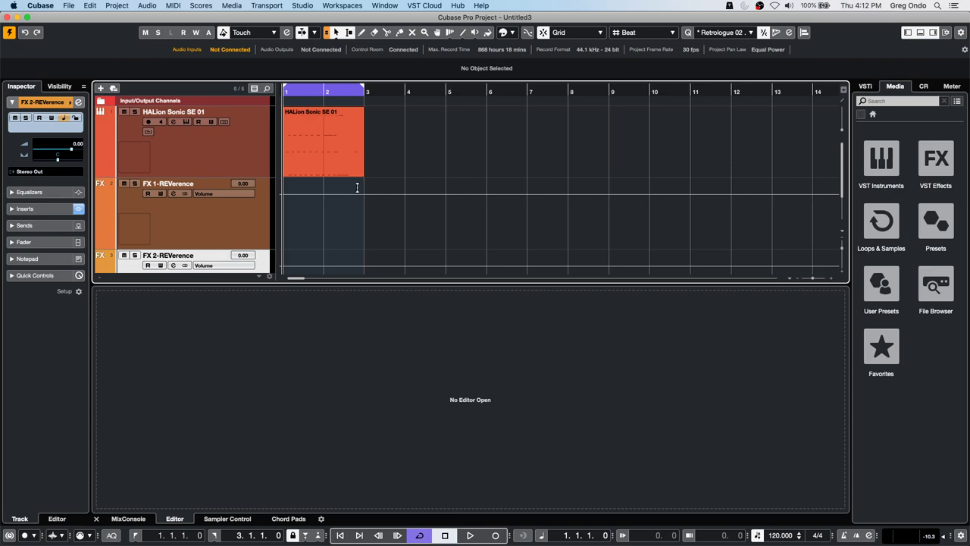
# - Open the HALion Sonic SE 01 part in the Key Editor and zoom in on its first bar
pyautogui.doubleClick(324, 140)
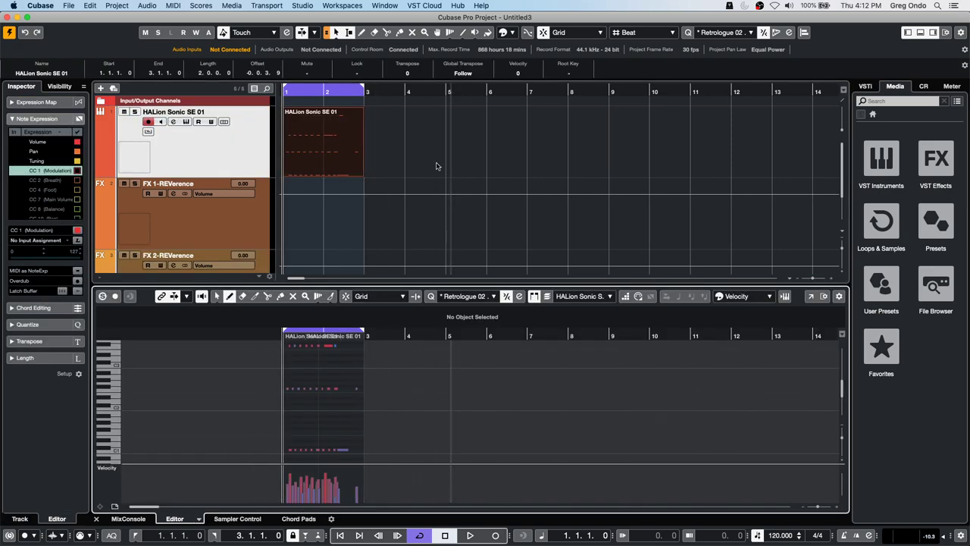
pyautogui.moveTo(282, 331); pyautogui.dragTo(285, 357)
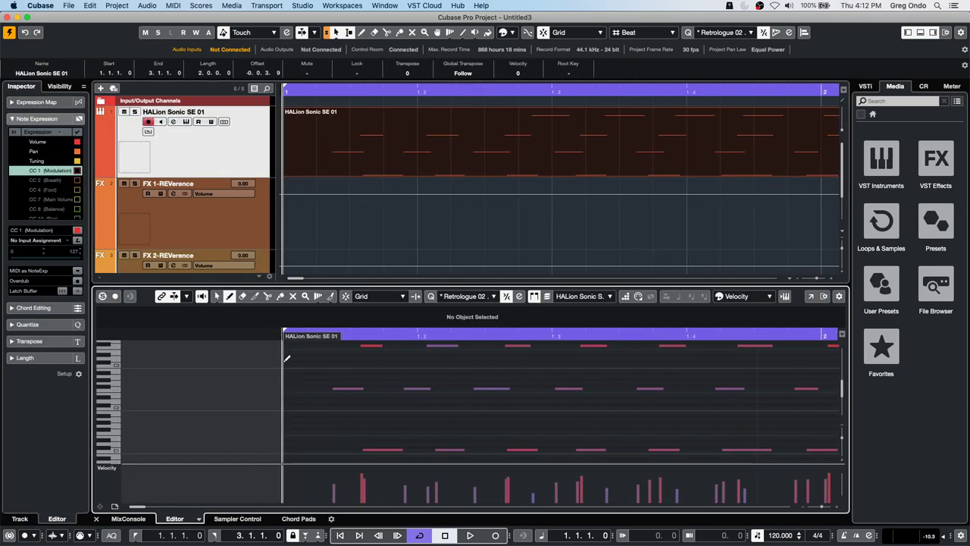
# - Select the middle group of notes with the Object Selection tool and scale their velocities around the absolute center in the velocity lane
pyautogui.moveTo(432, 336); pyautogui.dragTo(422, 308)
pyautogui.rightClick(379, 404)
pyautogui.click(378, 403)
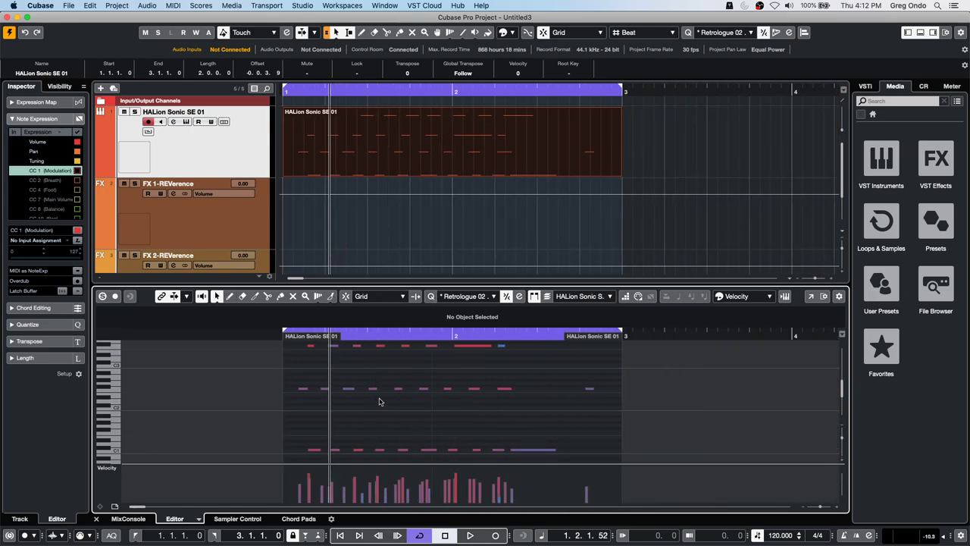
pyautogui.moveTo(374, 411); pyautogui.dragTo(480, 387)
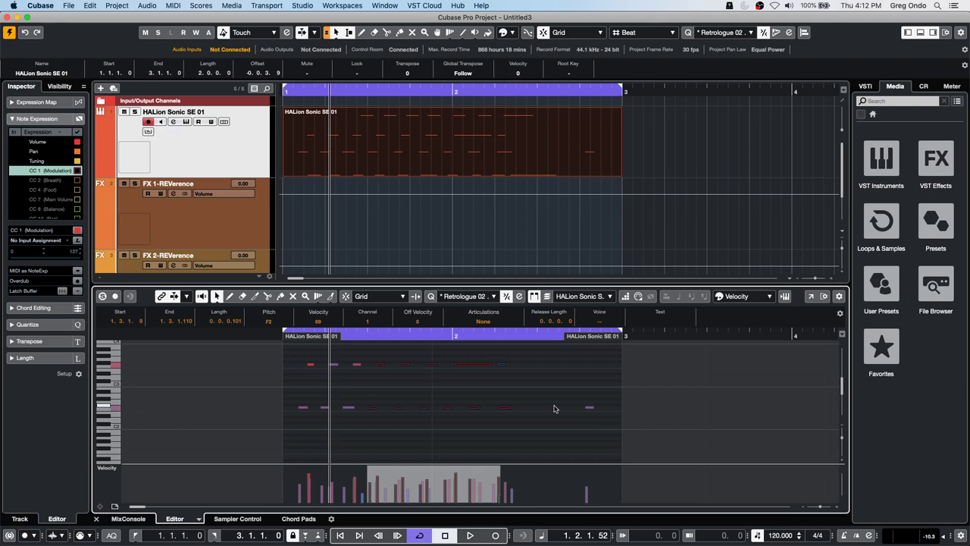
pyautogui.scroll(-1, 466, 417)
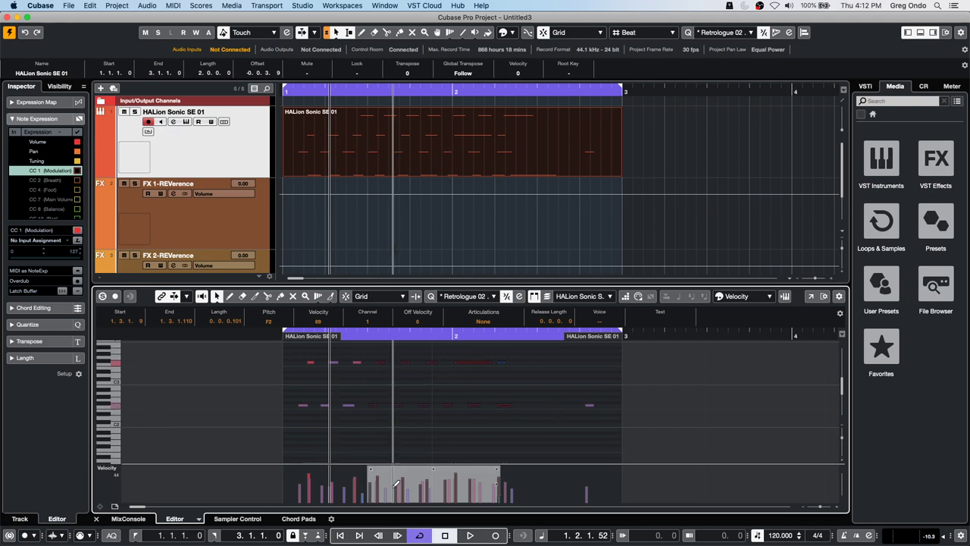
pyautogui.moveTo(388, 487)
pyautogui.press('space')
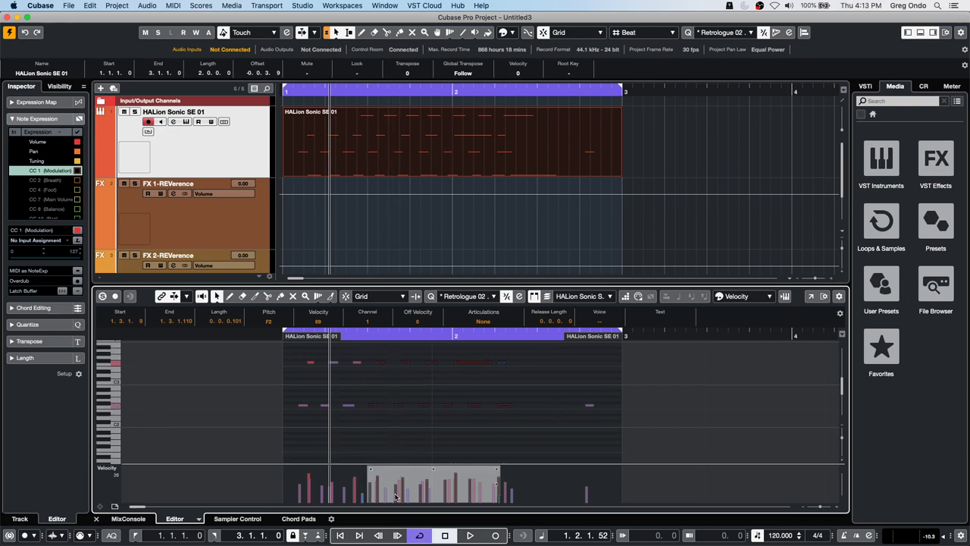
pyautogui.moveTo(470, 477)
pyautogui.mouseDown()
pyautogui.moveTo(528, 455)
pyautogui.moveTo(444, 456)
pyautogui.moveTo(443, 428)
pyautogui.moveTo(438, 459)
pyautogui.moveTo(394, 481)
pyautogui.mouseUp()
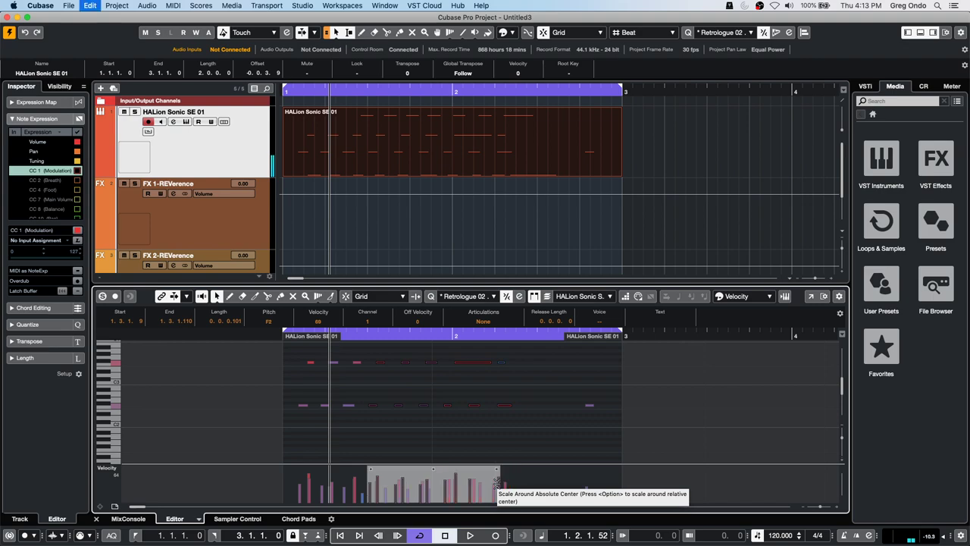
pyautogui.moveTo(496, 485)
pyautogui.mouseDown()
pyautogui.moveTo(557, 482)
pyautogui.moveTo(452, 475)
pyautogui.moveTo(418, 488)
pyautogui.moveTo(508, 474)
pyautogui.moveTo(476, 469)
pyautogui.moveTo(466, 451)
pyautogui.moveTo(354, 483)
pyautogui.moveTo(383, 502)
pyautogui.moveTo(444, 466)
pyautogui.moveTo(478, 469)
pyautogui.moveTo(475, 482)
pyautogui.moveTo(369, 483)
pyautogui.moveTo(467, 470)
pyautogui.mouseUp()
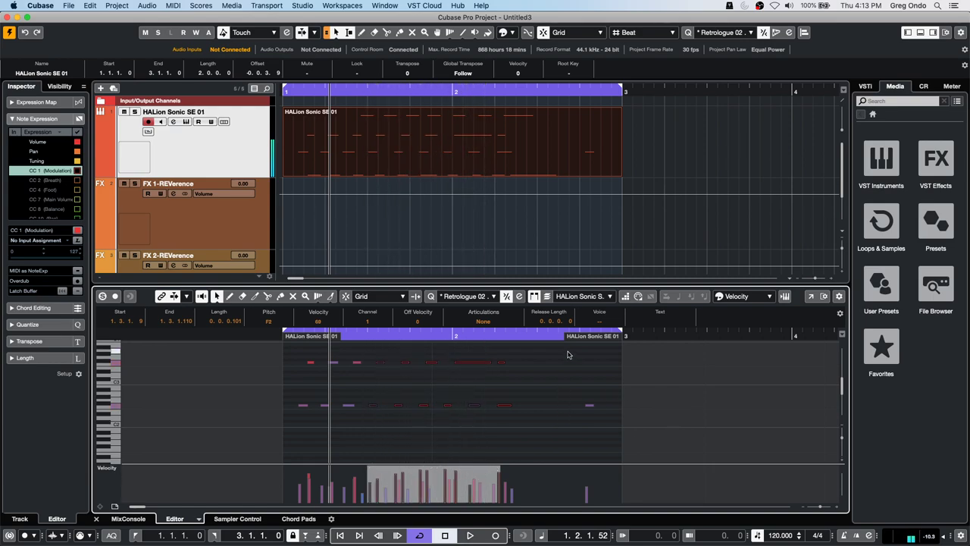
# - Draw a long G#1 note across the second half of bar 2 in the Key Editor, then return to the Object Selection tool
pyautogui.rightClick(550, 383)
pyautogui.click(550, 385)
pyautogui.rightClick(508, 379)
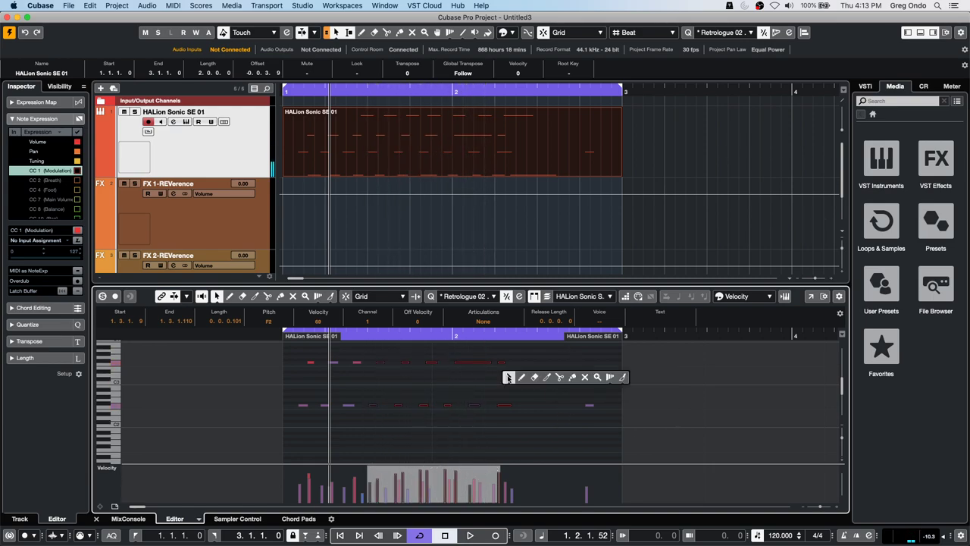
pyautogui.click(528, 385)
pyautogui.moveTo(523, 438); pyautogui.dragTo(619, 438)
pyautogui.rightClick(551, 451)
pyautogui.click(551, 452)
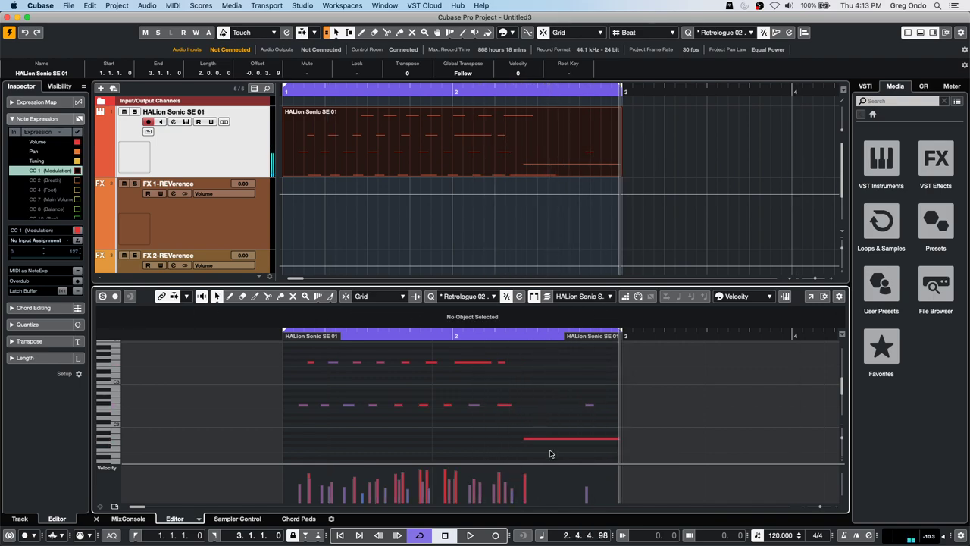
# - Draw two long notes from the middle of bar 2 into bar 4, the upper one on F2, plus a short C2 note below them
pyautogui.rightClick(535, 412)
pyautogui.click(555, 415)
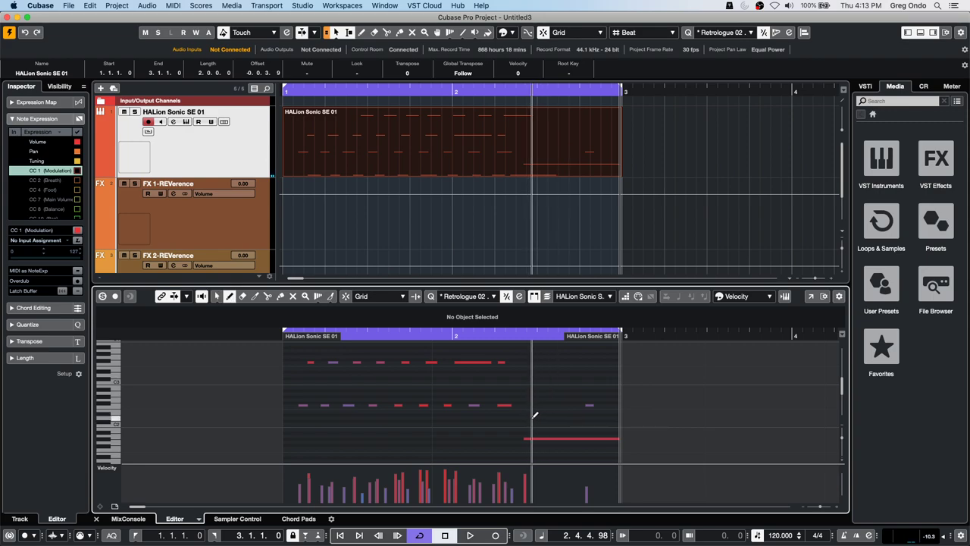
pyautogui.moveTo(532, 417); pyautogui.dragTo(805, 417)
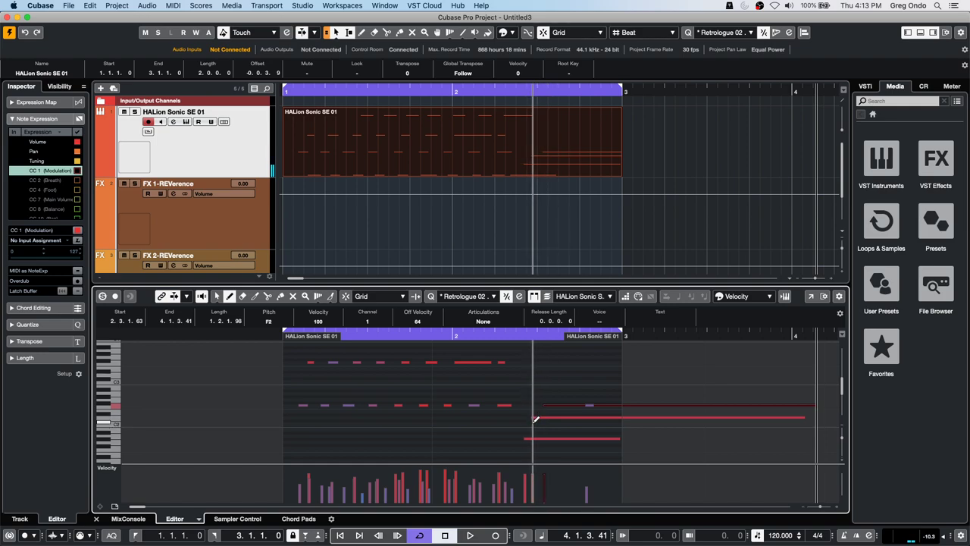
pyautogui.moveTo(534, 418); pyautogui.dragTo(544, 418)
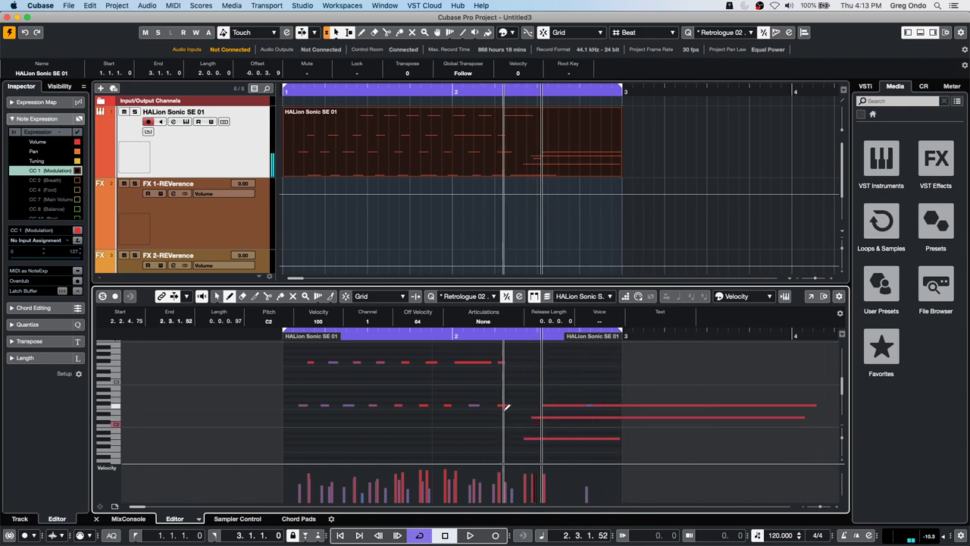
# - Shorten the two long notes that extend into bar 4 so that both end inside bar 2
pyautogui.rightClick(751, 400)
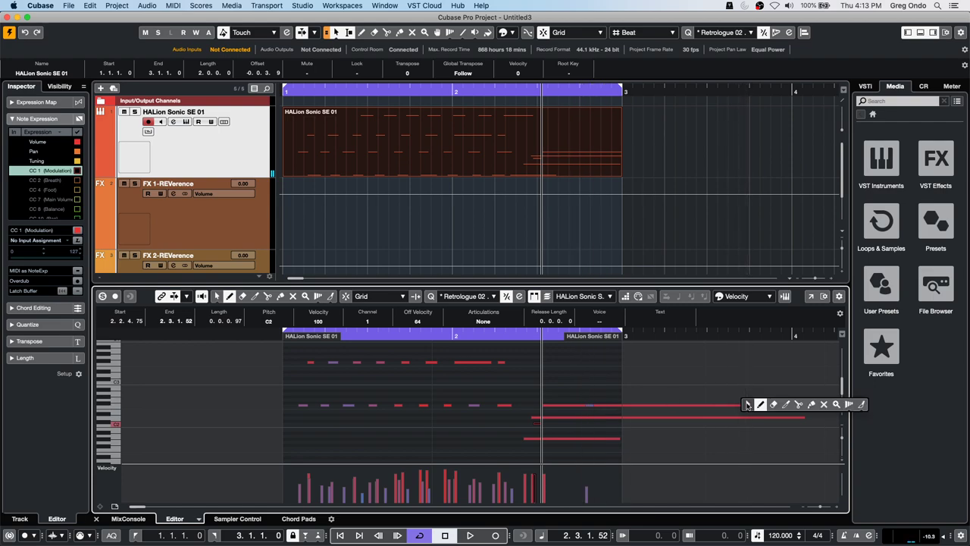
pyautogui.click(755, 403)
pyautogui.moveTo(829, 376); pyautogui.dragTo(558, 415)
pyautogui.click(558, 416)
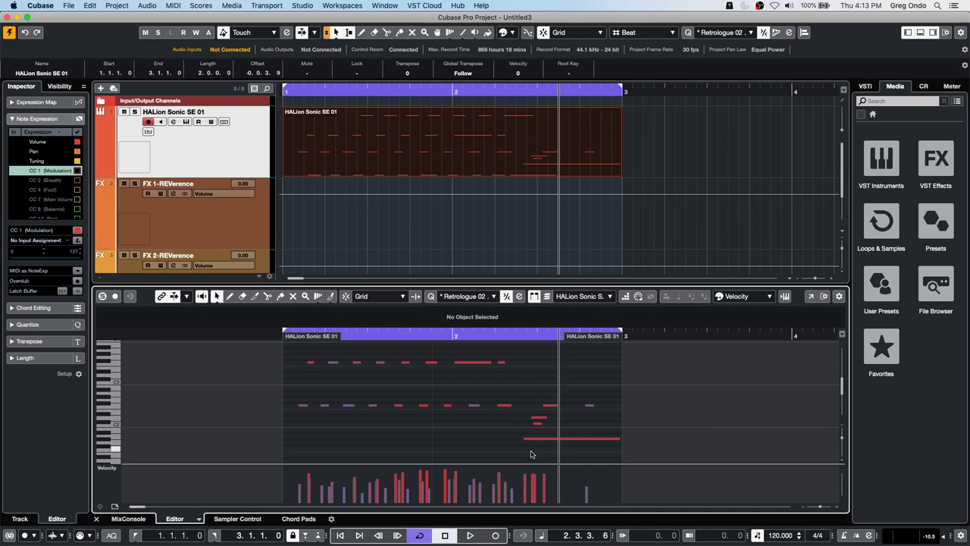
# - Lower the velocities of the G#1 and C2 notes, taking G#1 to 0, and draw a short A#1 note late in bar 1
pyautogui.moveTo(530, 450); pyautogui.dragTo(546, 425)
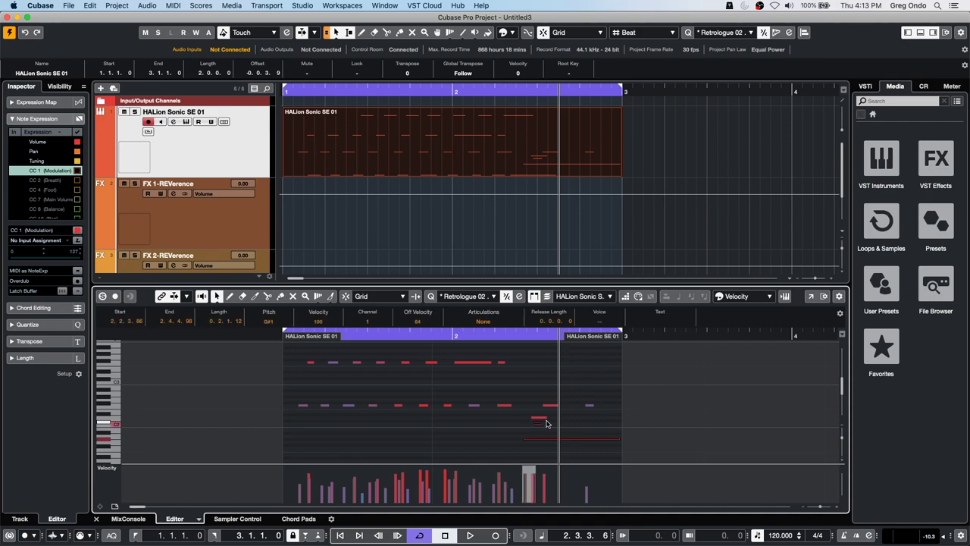
pyautogui.moveTo(530, 469); pyautogui.dragTo(487, 468)
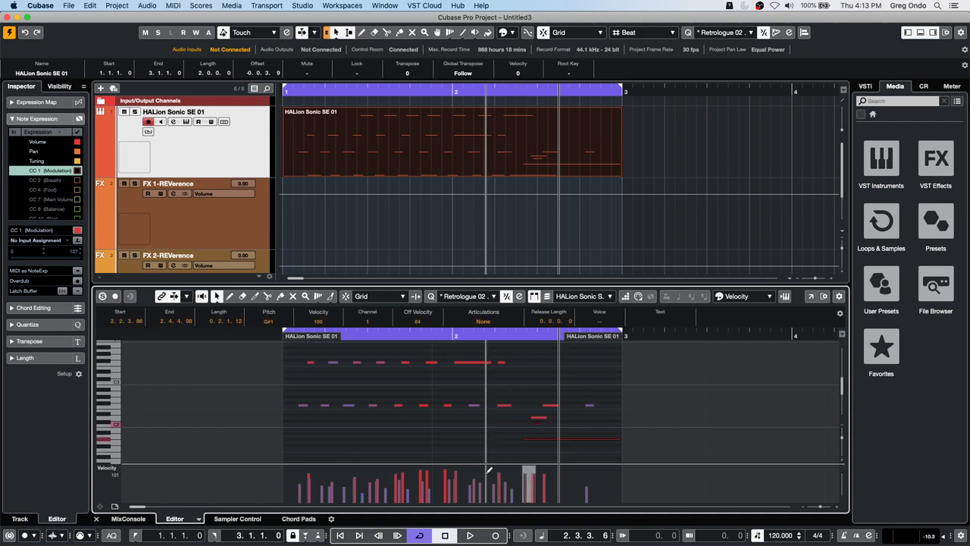
pyautogui.moveTo(583, 472); pyautogui.dragTo(550, 472)
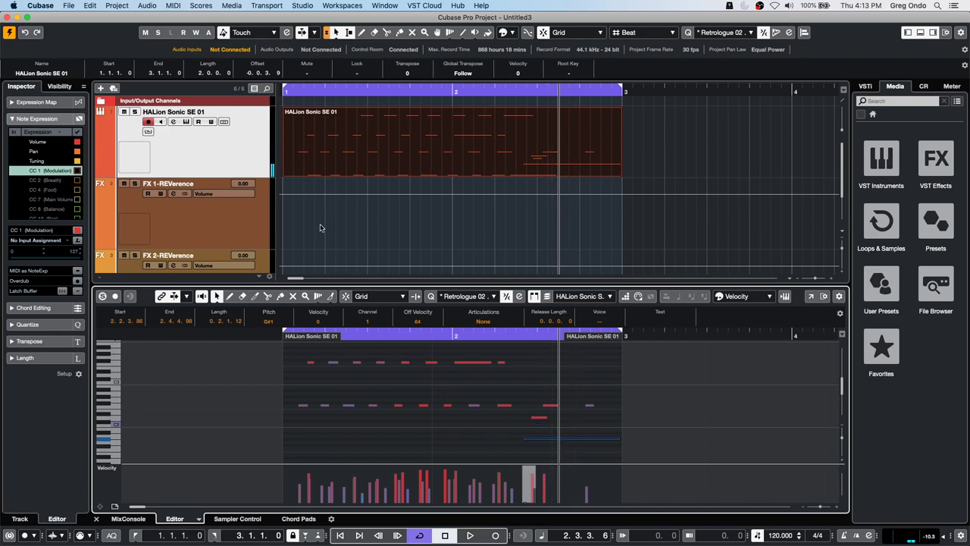
pyautogui.press('8')
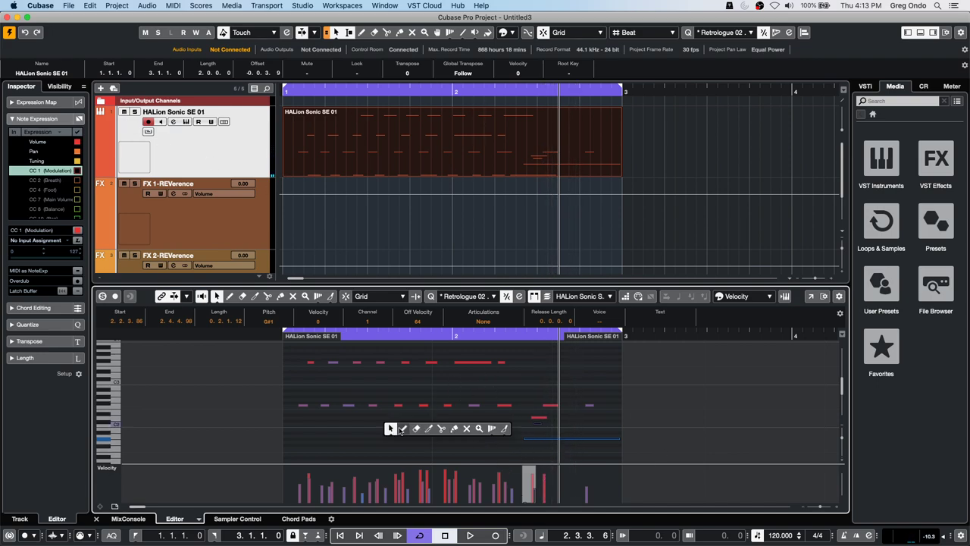
pyautogui.moveTo(391, 432); pyautogui.dragTo(428, 432)
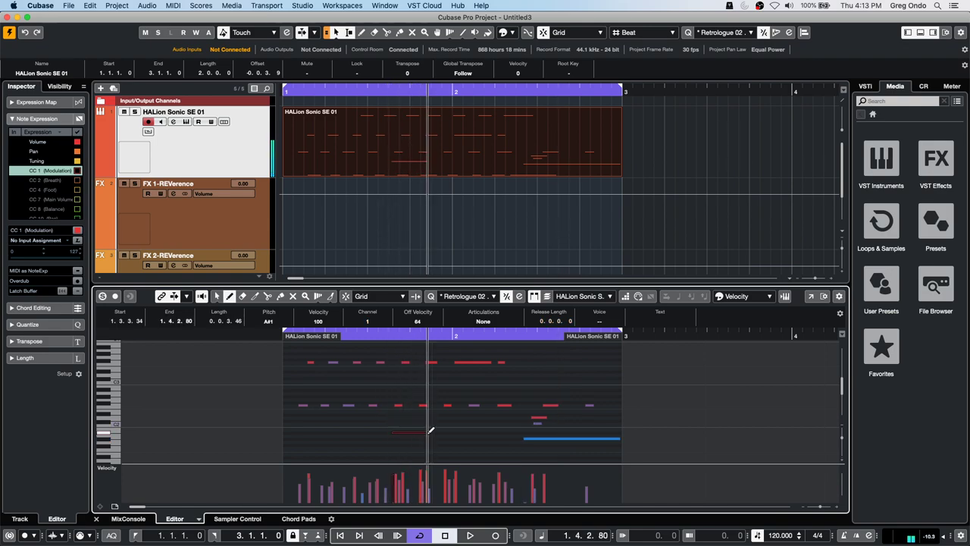
# - Add a chord track to the project below the HALion Sonic SE 01 track
pyautogui.rightClick(246, 150)
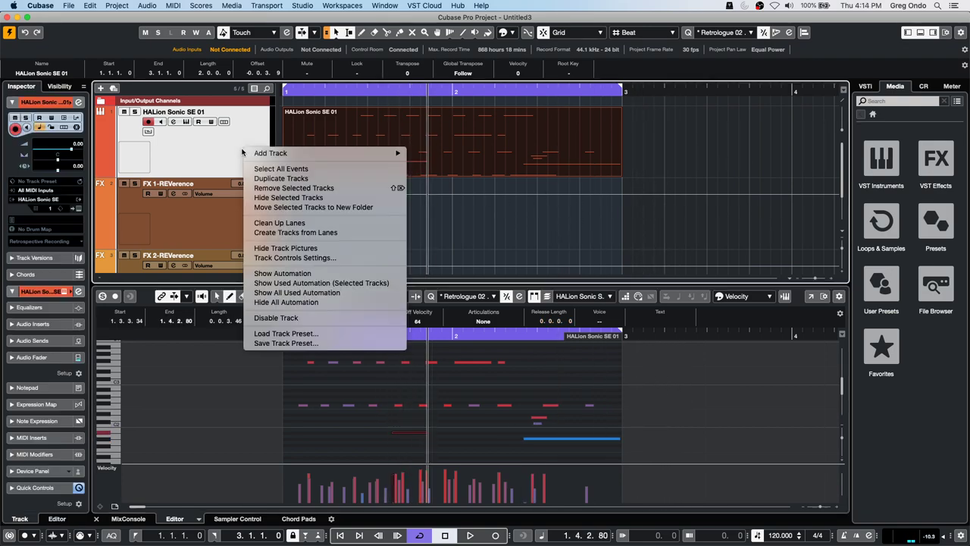
pyautogui.moveTo(282, 154)
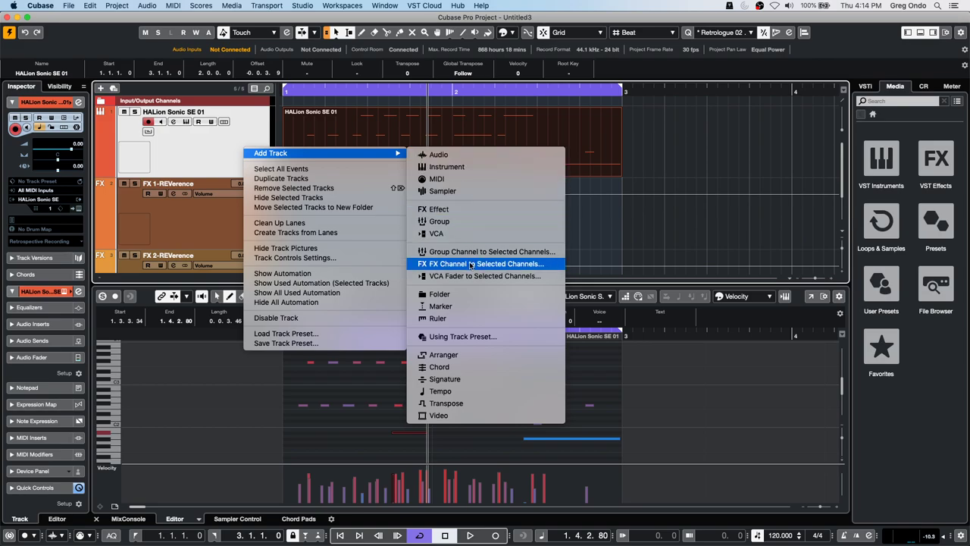
pyautogui.click(479, 375)
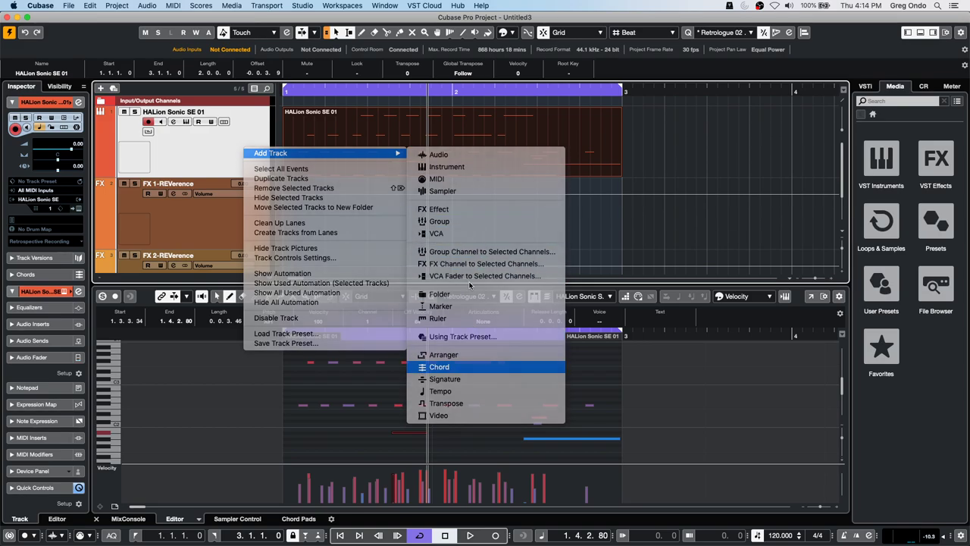
# - Draw two empty chord events on the chord track, at 3.1.1.0 and 3.3.1.0
pyautogui.rightClick(343, 224)
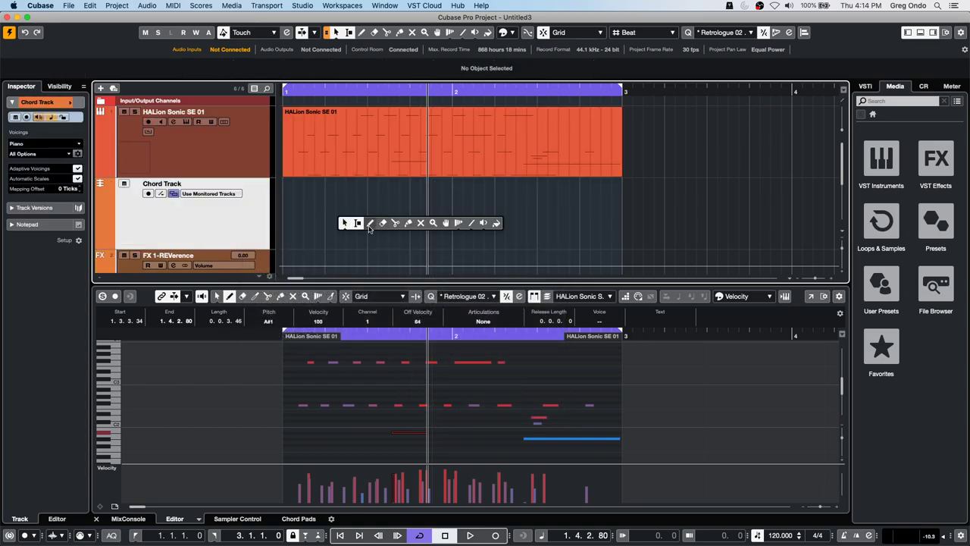
pyautogui.rightClick(614, 216)
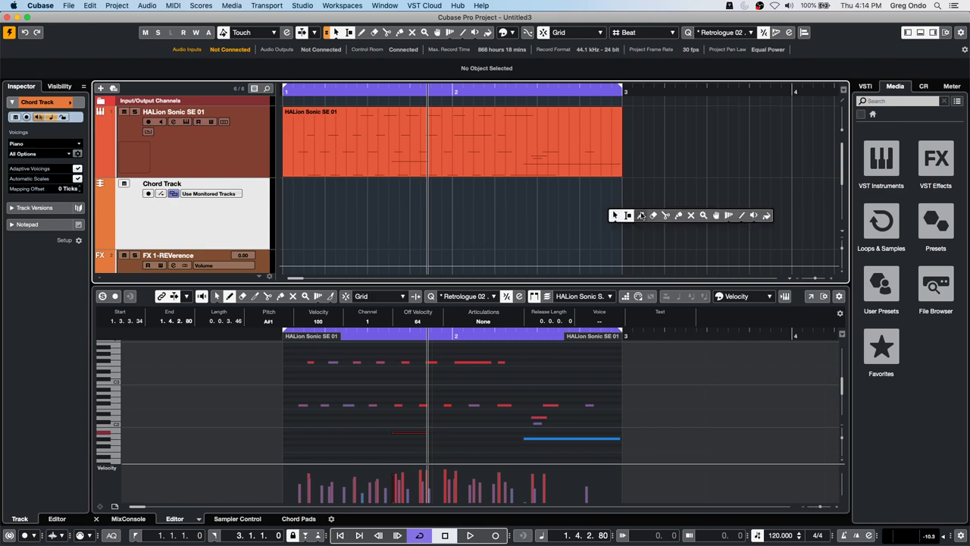
pyautogui.click(640, 215)
pyautogui.click(629, 212)
pyautogui.click(721, 202)
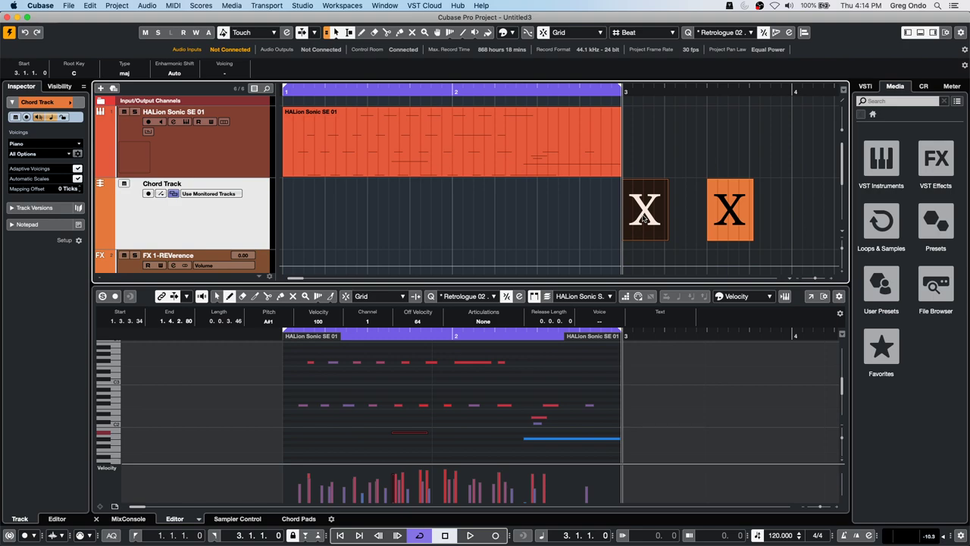
# - Define the first chord event as C major and the second as F major, then close the chord editor
pyautogui.doubleClick(643, 217)
pyautogui.click(584, 266)
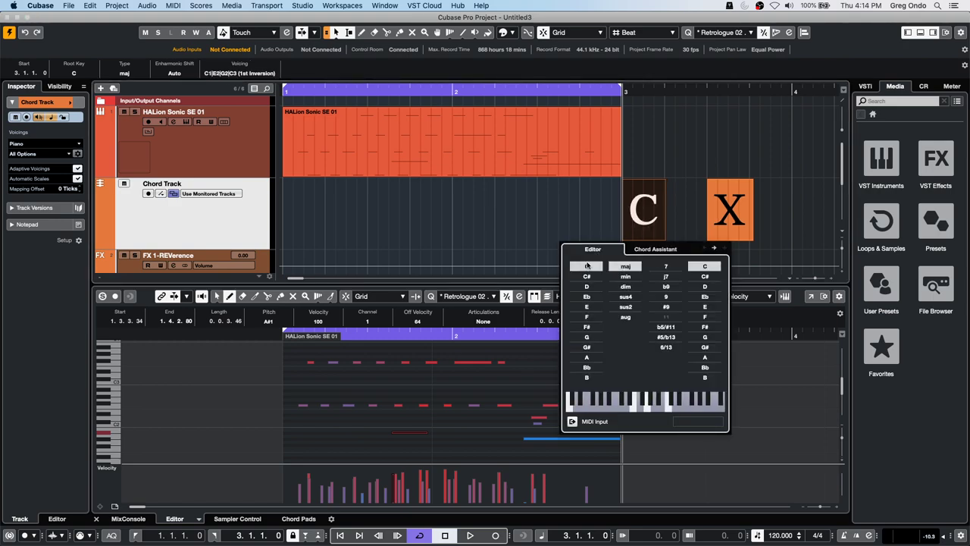
pyautogui.click(734, 224)
pyautogui.doubleClick(644, 216)
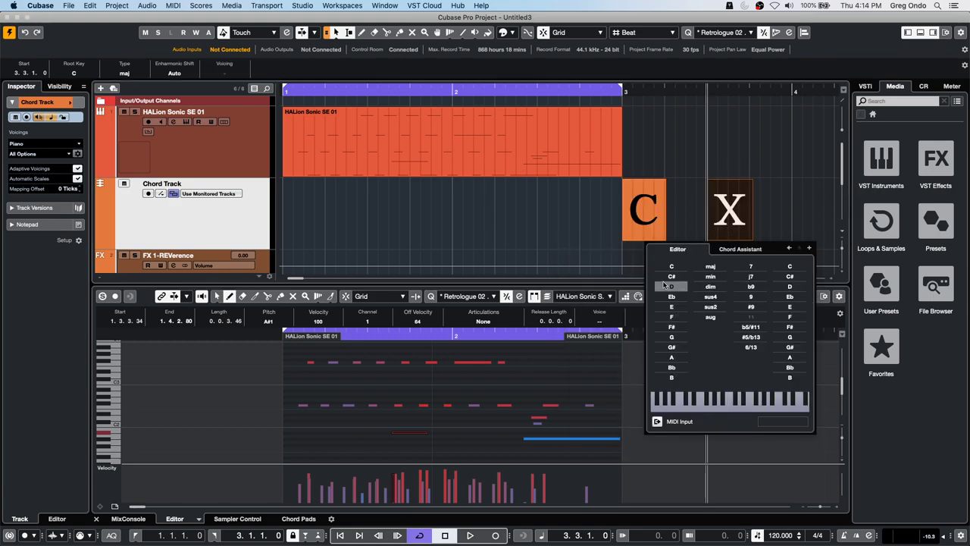
pyautogui.click(677, 317)
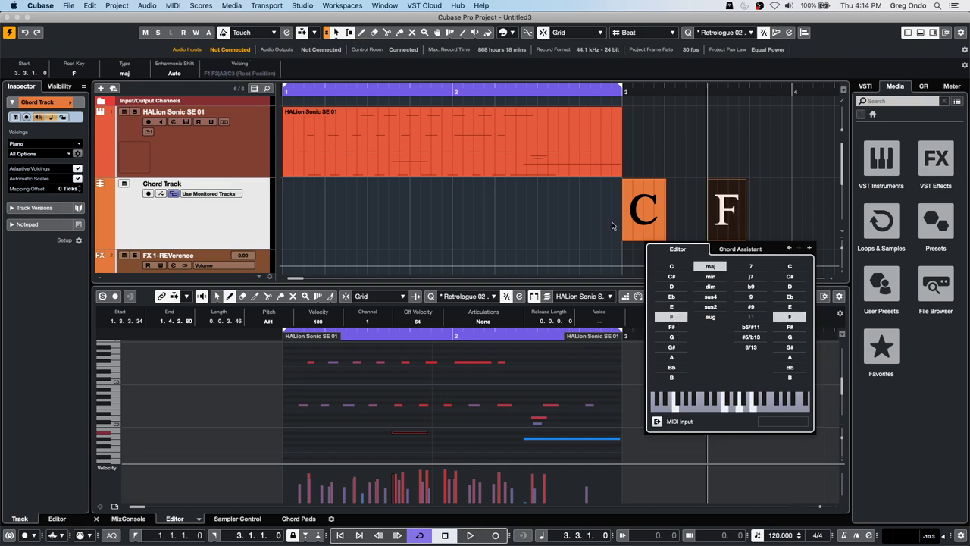
pyautogui.click(570, 227)
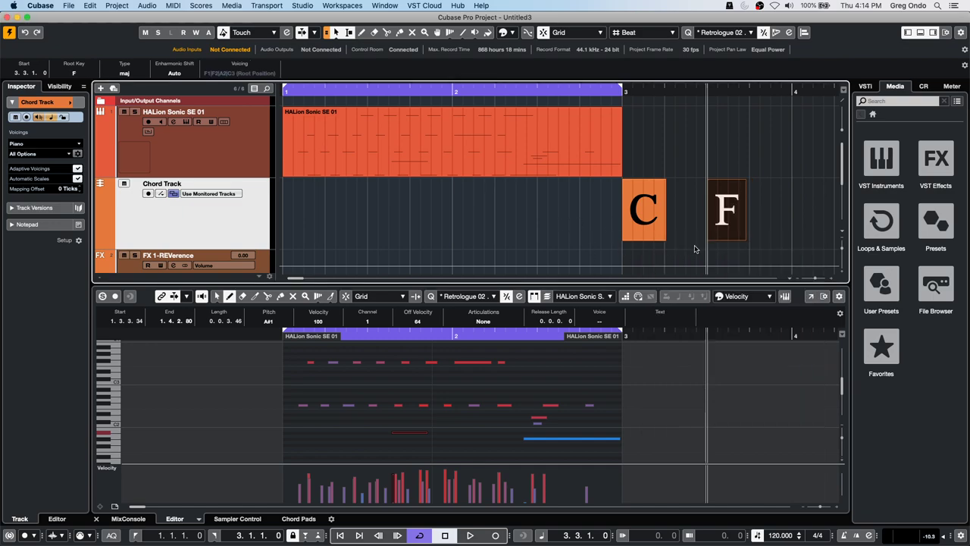
# - Place both chord events on the HALion Sonic SE 01 track as MIDI parts and glue the C and F parts together
pyautogui.moveTo(774, 227); pyautogui.dragTo(650, 236)
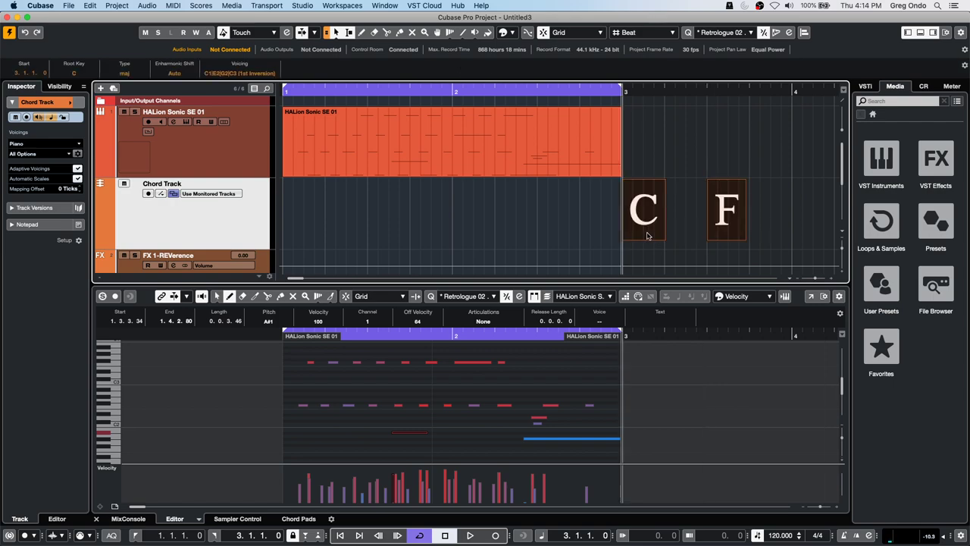
pyautogui.moveTo(654, 187); pyautogui.dragTo(656, 144)
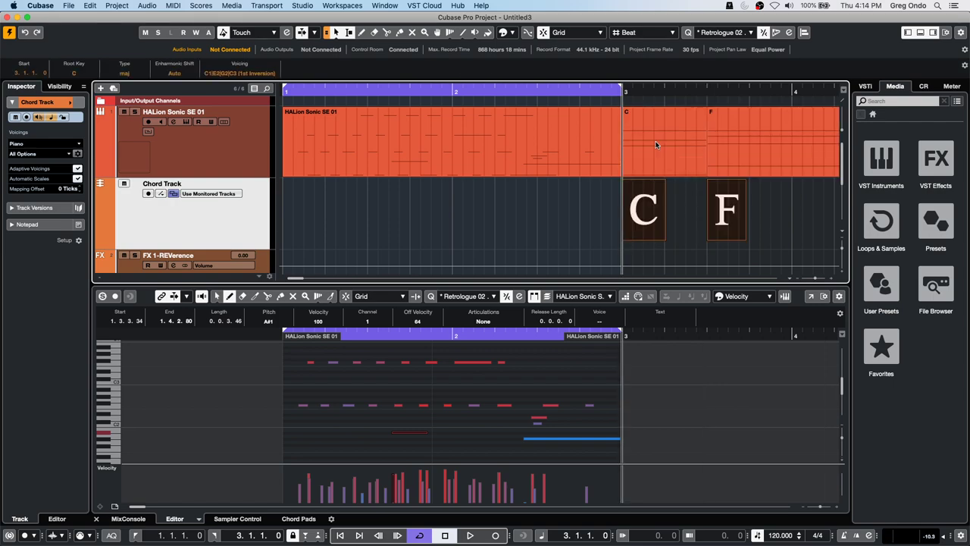
pyautogui.moveTo(774, 200); pyautogui.dragTo(708, 170)
pyautogui.click(775, 167)
pyautogui.keyDown('shift'); pyautogui.click(699, 163); pyautogui.keyUp('shift')
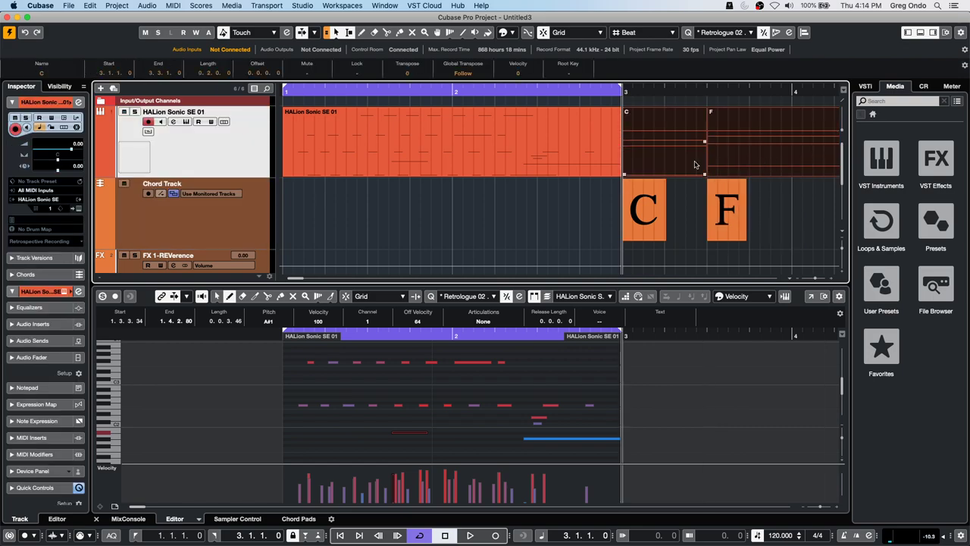
pyautogui.rightClick(694, 164)
pyautogui.click(757, 163)
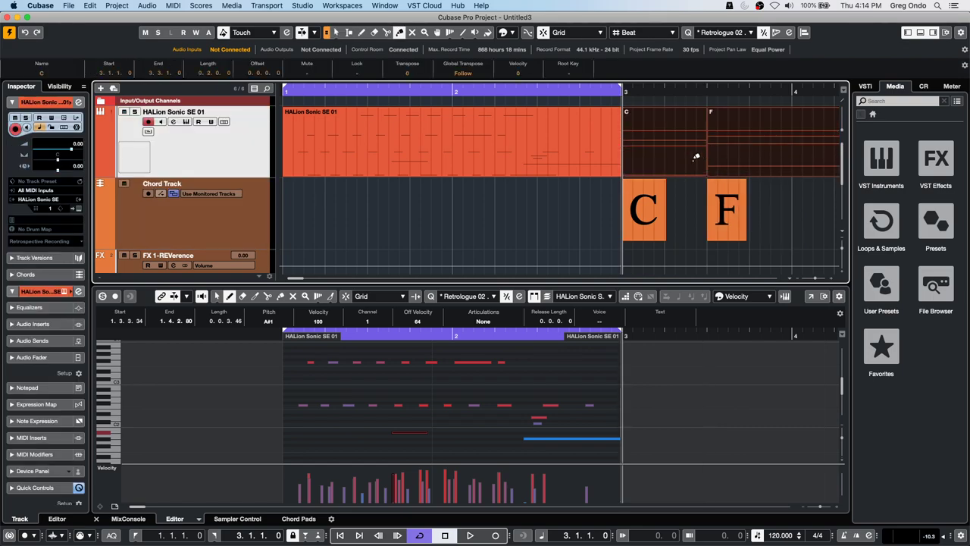
pyautogui.click(694, 161)
# - Open the glued chord part in the Key Editor and activate the Object Selection tool there
pyautogui.rightClick(691, 163)
pyautogui.click(692, 162)
pyautogui.click(690, 165)
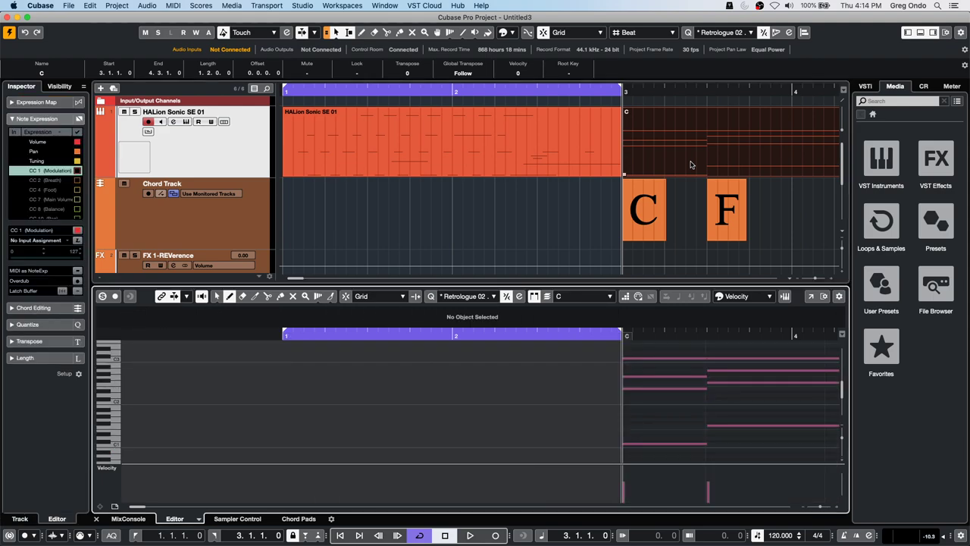
pyautogui.moveTo(575, 336); pyautogui.dragTo(568, 280)
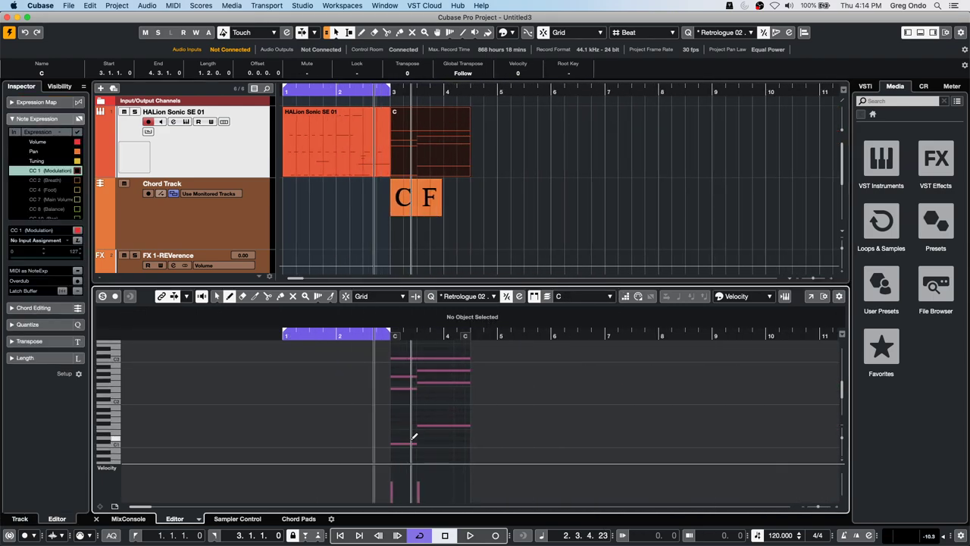
pyautogui.rightClick(399, 414)
pyautogui.click(397, 414)
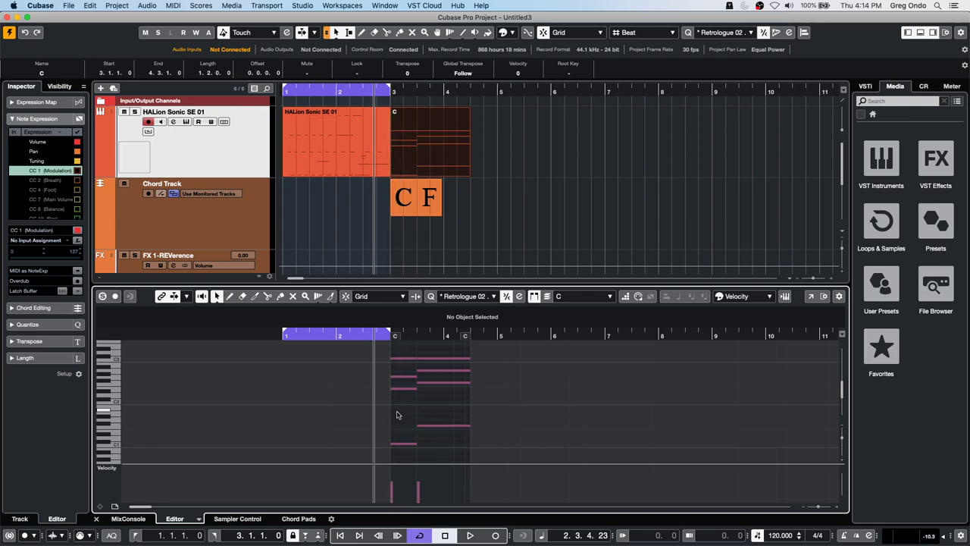
# - Select the two lowest notes of the chord part, C1 and F1, and draw their velocities down to about 16
pyautogui.moveTo(397, 414); pyautogui.dragTo(466, 461)
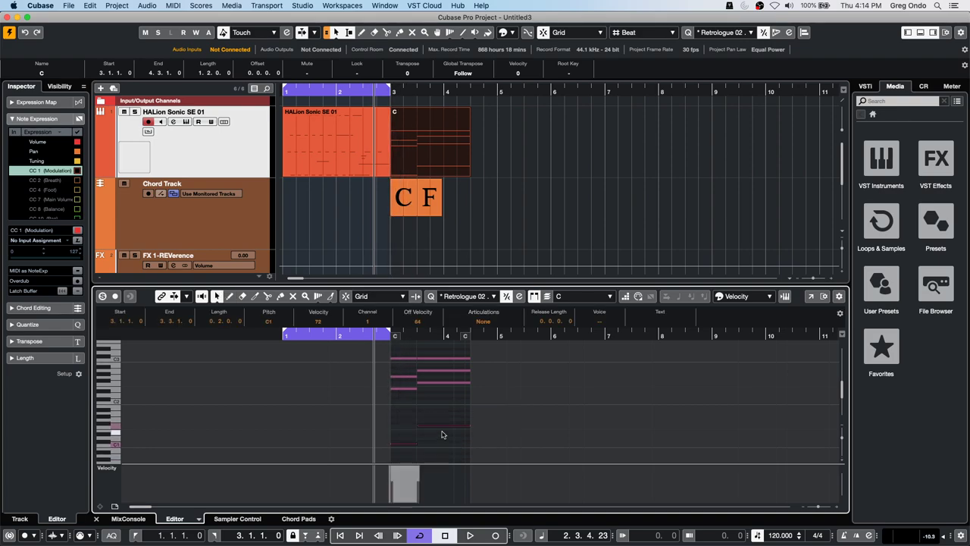
pyautogui.moveTo(396, 476); pyautogui.dragTo(397, 504)
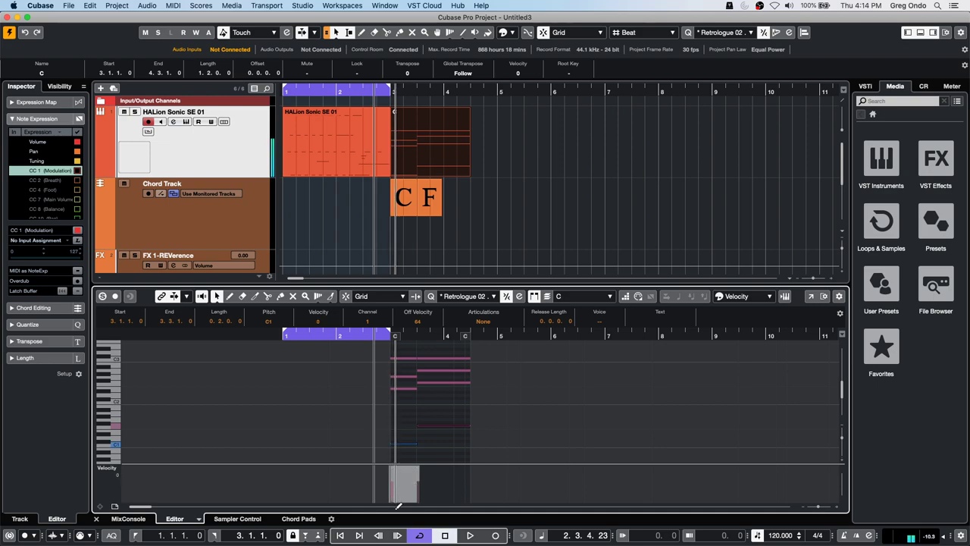
pyautogui.click(455, 446)
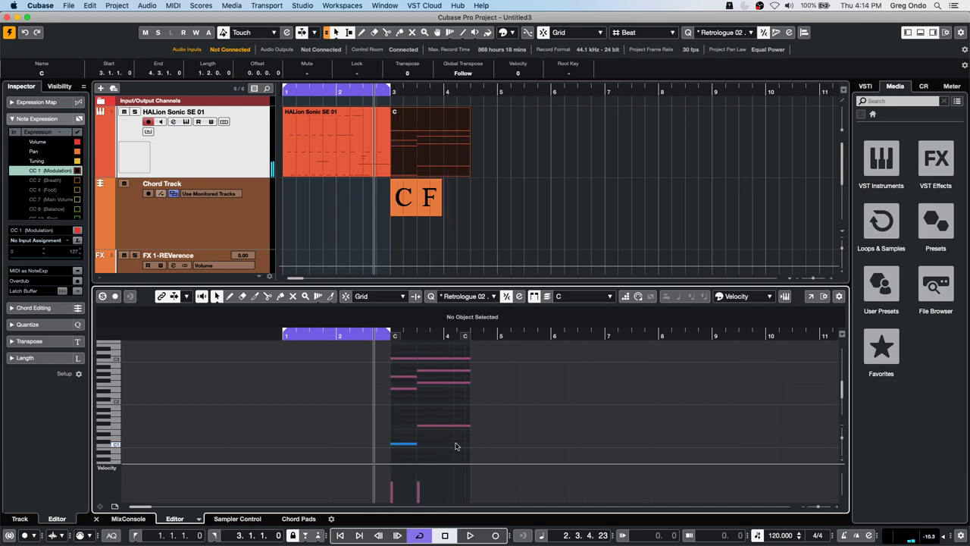
pyautogui.moveTo(376, 416); pyautogui.dragTo(466, 459)
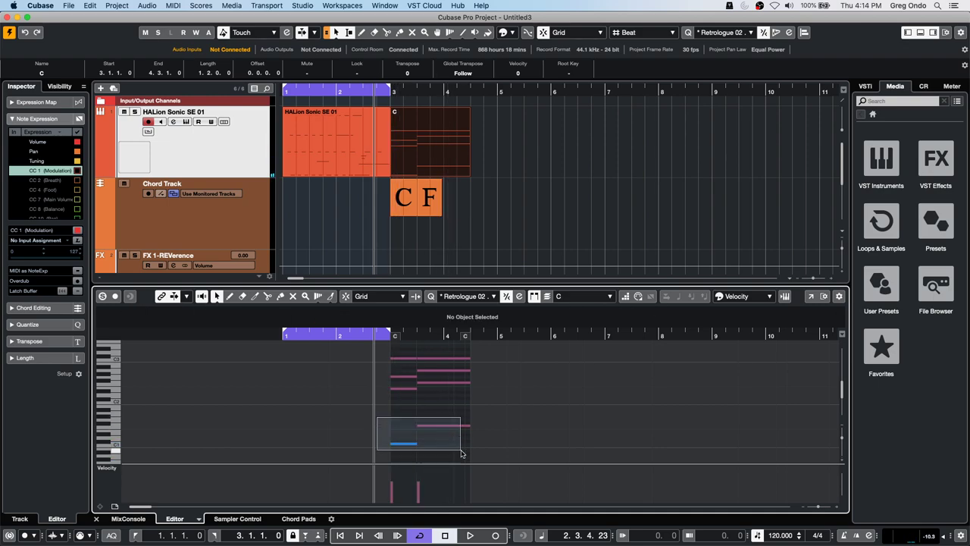
pyautogui.moveTo(362, 497); pyautogui.dragTo(449, 498)
pyautogui.click(503, 403)
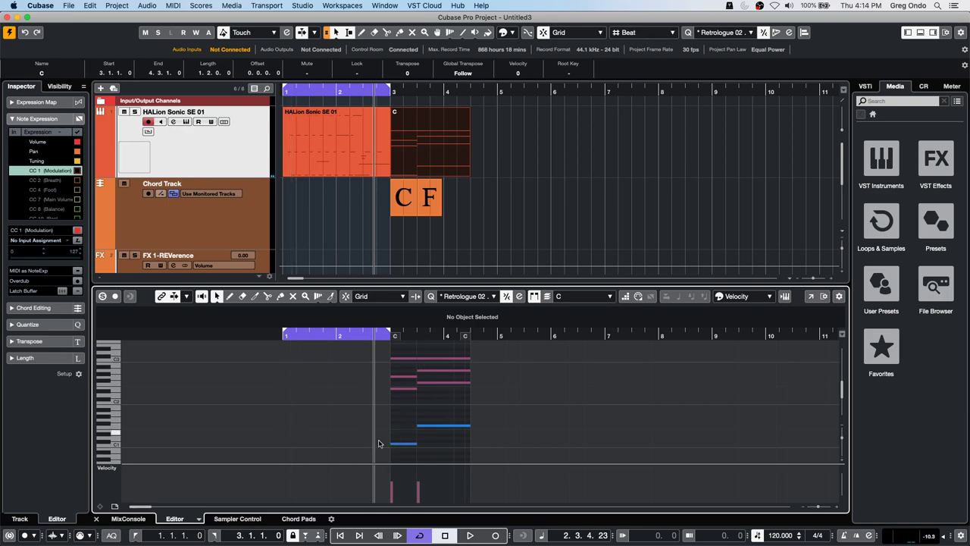
# - Reselect the two lowest chord notes and change their velocity to 26
pyautogui.moveTo(387, 458); pyautogui.dragTo(482, 405)
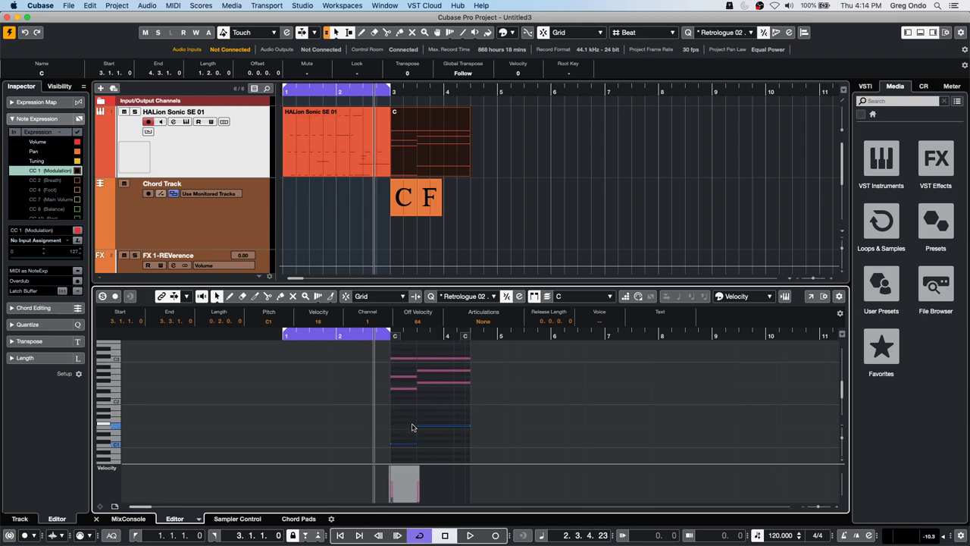
pyautogui.moveTo(392, 494); pyautogui.dragTo(393, 469)
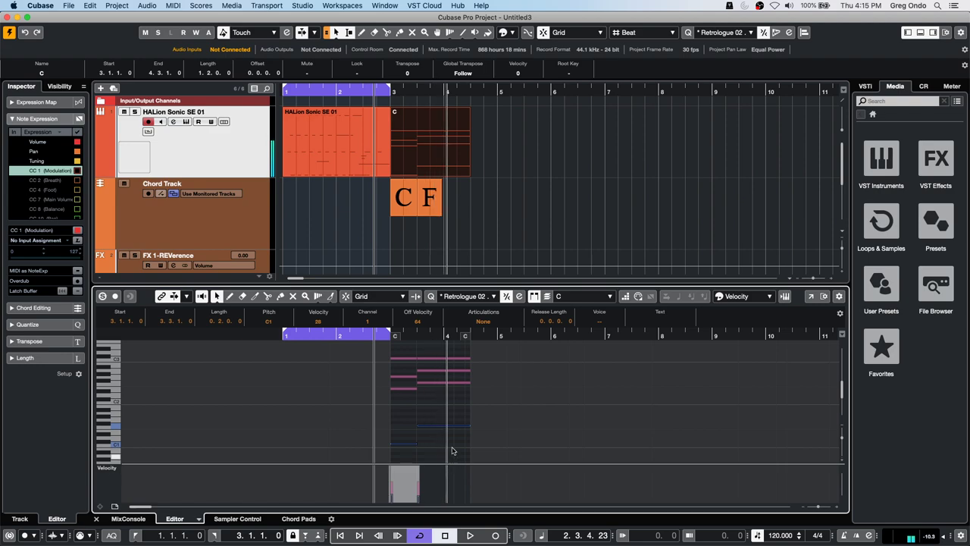
pyautogui.press('super+z')
pyautogui.moveTo(447, 415); pyautogui.dragTo(375, 461)
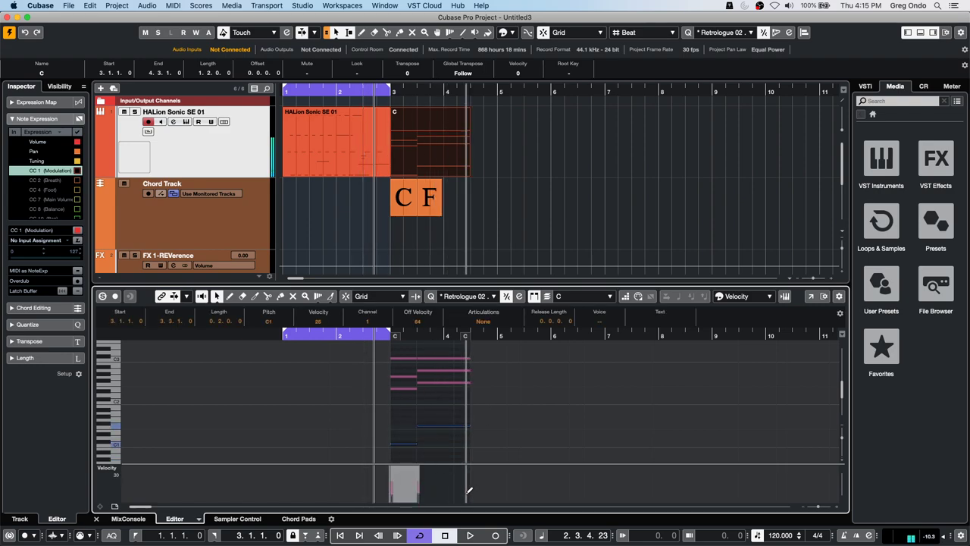
# - Clear the note selection and draw a high velocity line across both chords, setting all notes to roughly 100
pyautogui.click(455, 396)
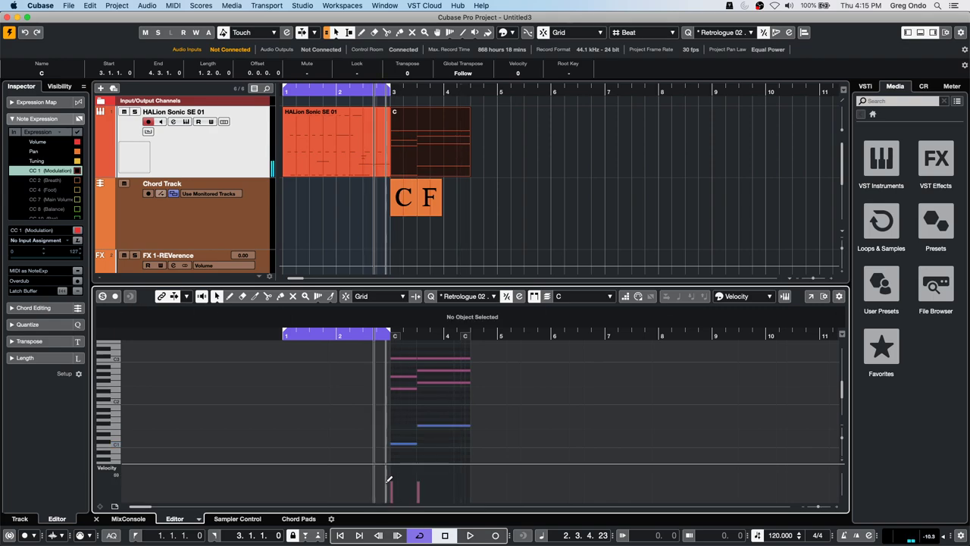
pyautogui.moveTo(388, 473); pyautogui.dragTo(458, 471)
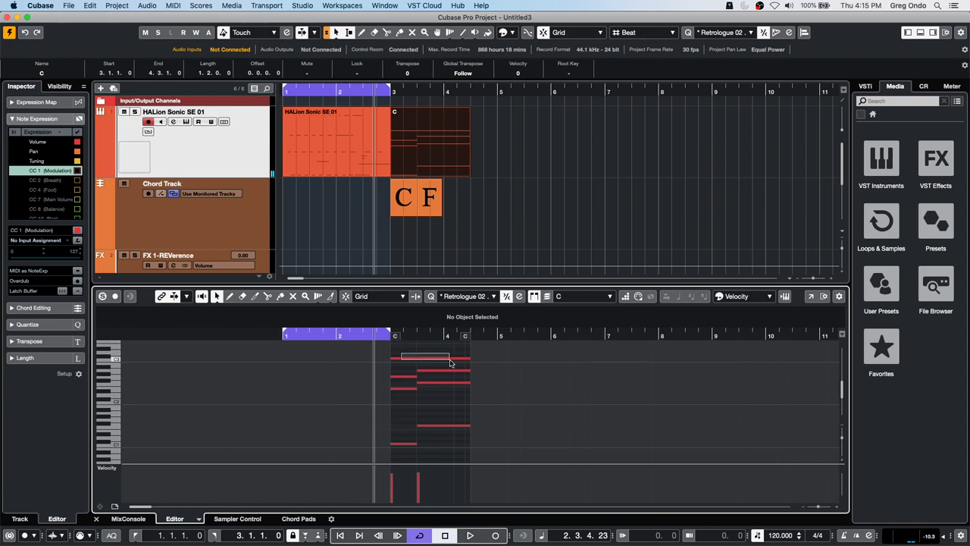
# - Lower the velocity of only the top C3 notes to 23, then undo the change
pyautogui.click(402, 357)
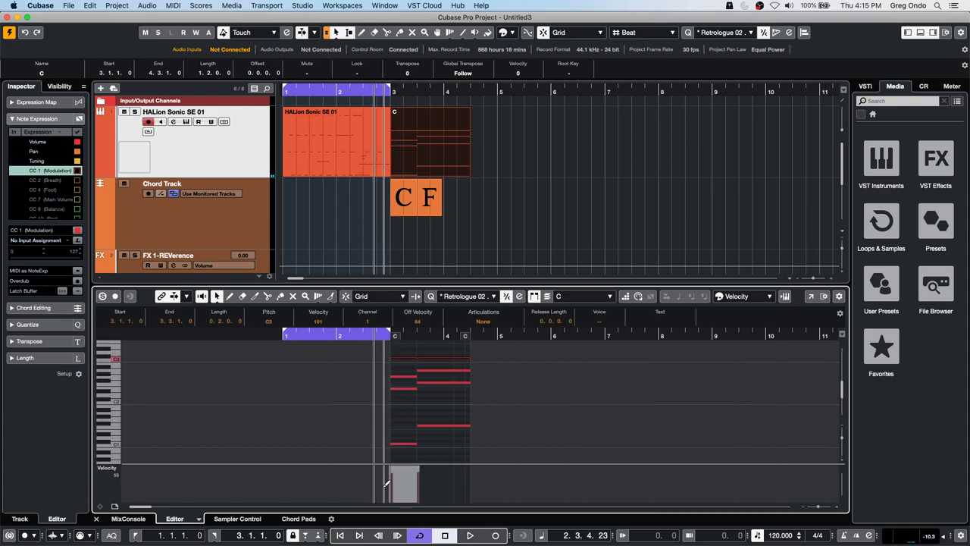
pyautogui.moveTo(389, 480); pyautogui.dragTo(387, 494)
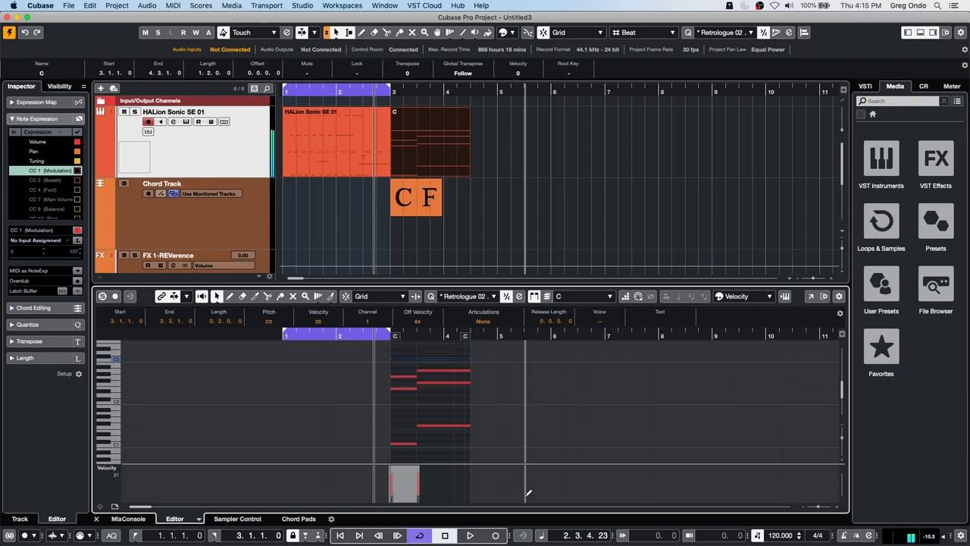
pyautogui.click(522, 415)
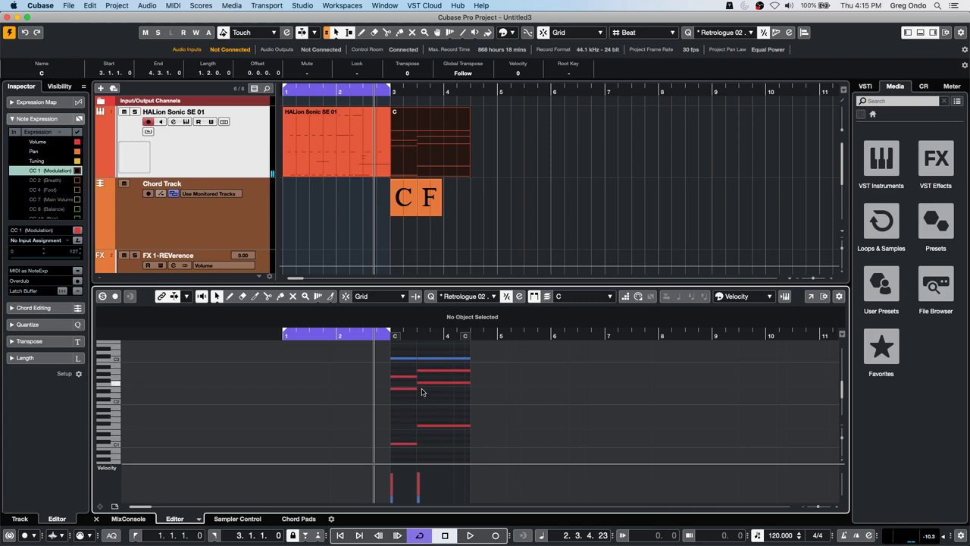
pyautogui.press('super+z')
# - Select the A2 and G2 notes in the chord part, lower only their velocities, and deselect them
pyautogui.click(444, 371)
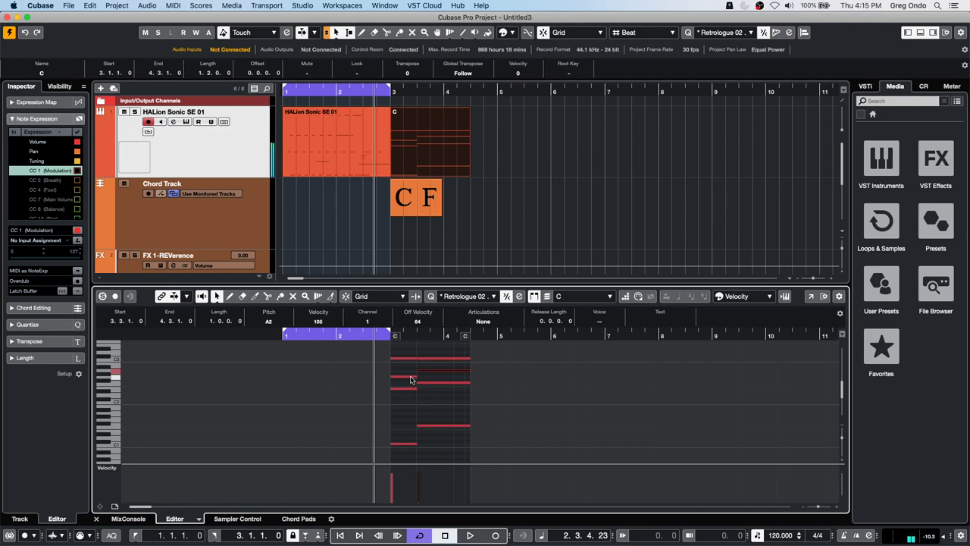
pyautogui.moveTo(383, 467); pyautogui.dragTo(423, 501)
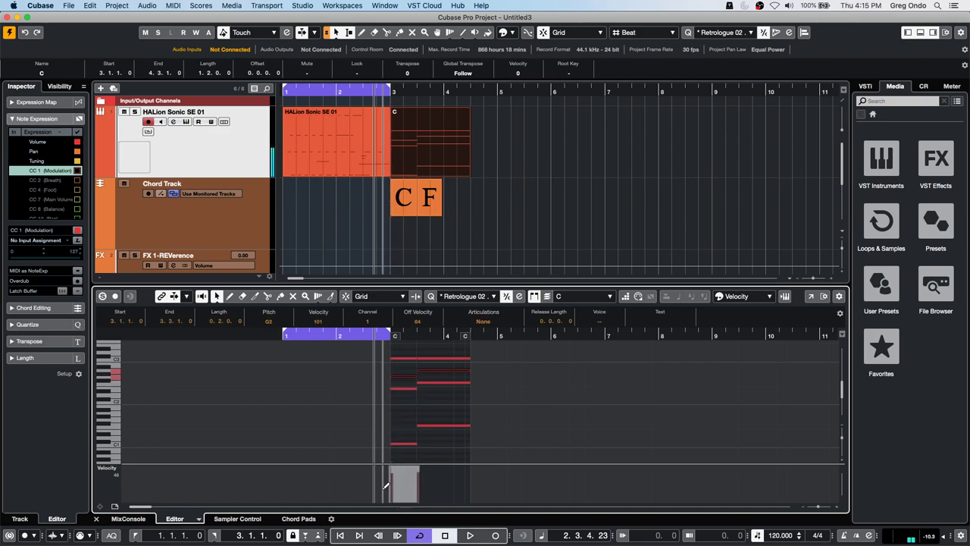
pyautogui.click(476, 409)
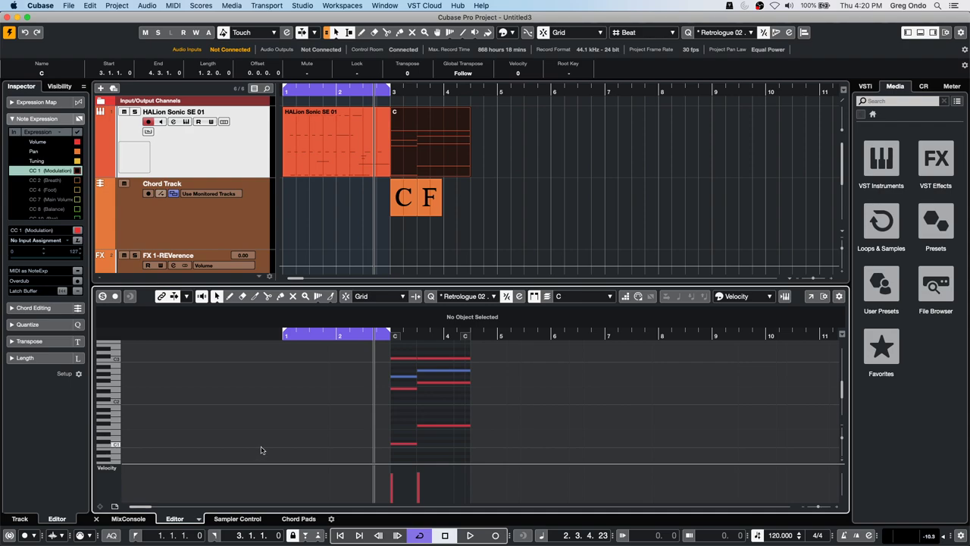
# - Create a new empty project stored in the June 30 2020 folder
pyautogui.scroll(1, 261, 450)
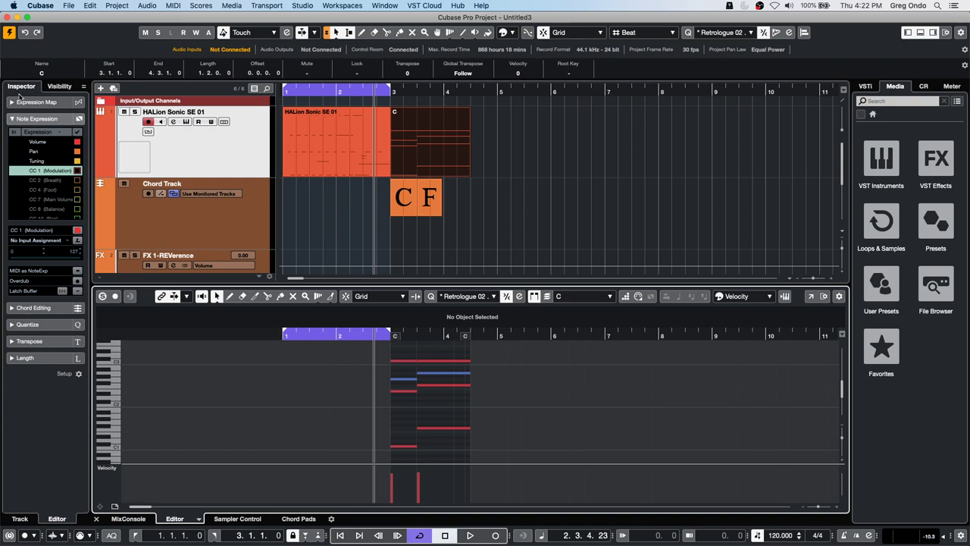
pyautogui.click(67, 7)
pyautogui.click(70, 17)
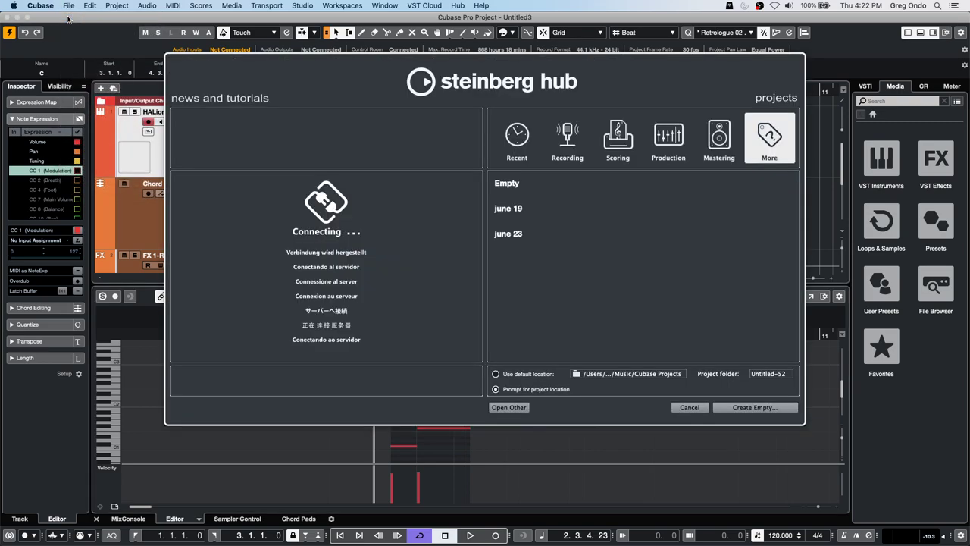
pyautogui.click(761, 409)
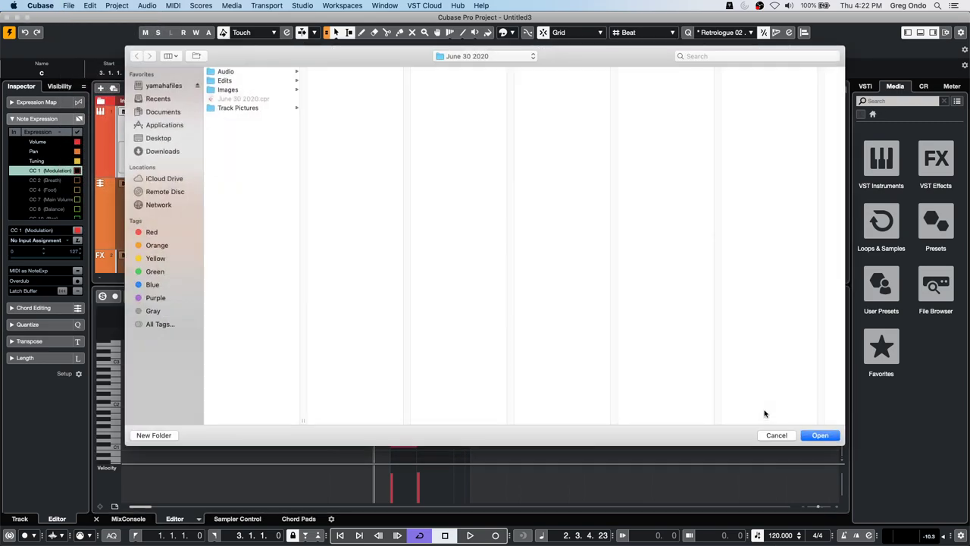
pyautogui.click(821, 435)
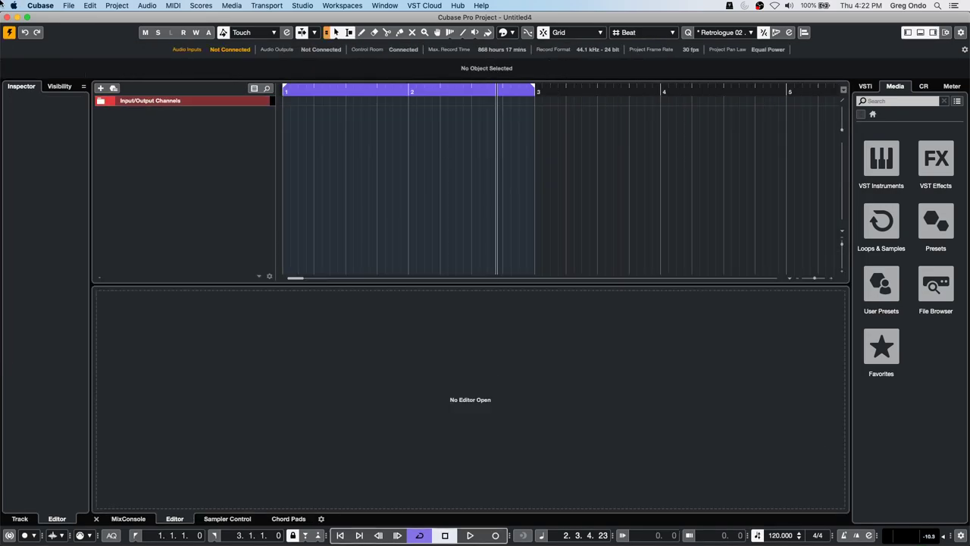
# - Set the Auto Track/Channel Color Mode preference to Use Track's Default Color and confirm the preferences
pyautogui.click(68, 6)
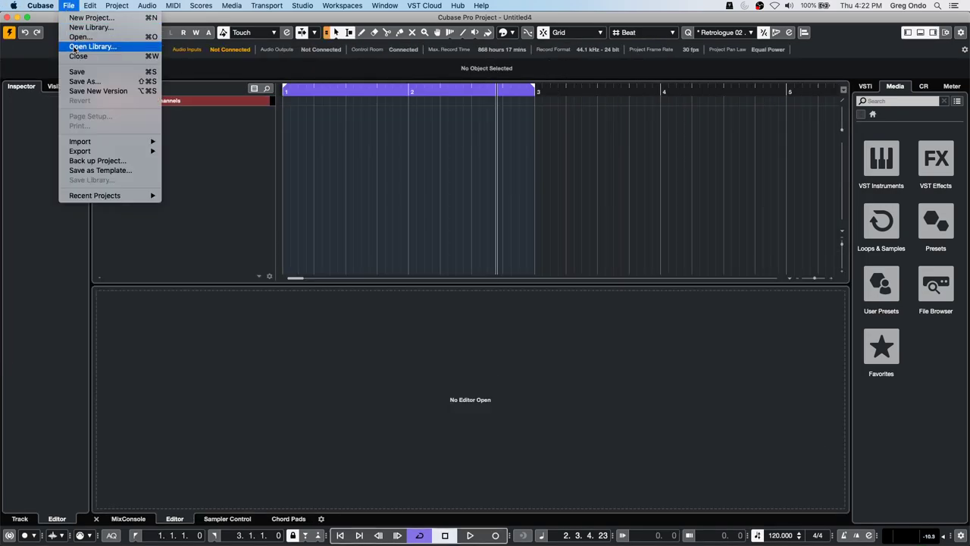
pyautogui.press('Escape')
pyautogui.click(42, 5)
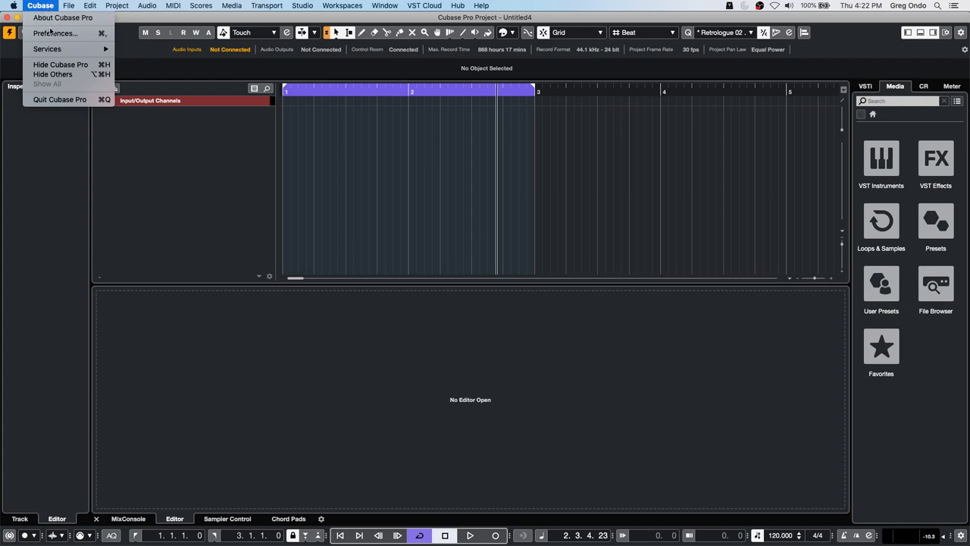
pyautogui.click(53, 33)
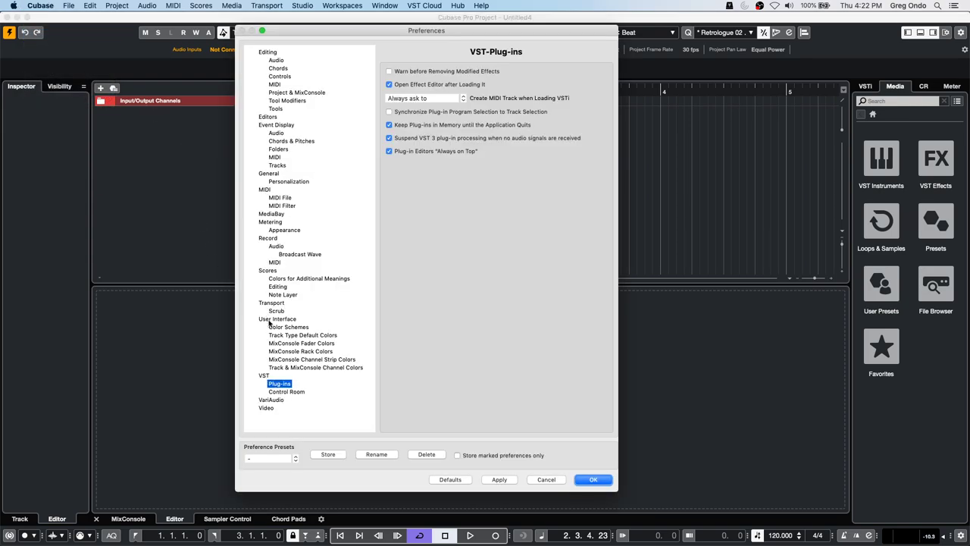
pyautogui.click(286, 320)
pyautogui.click(290, 367)
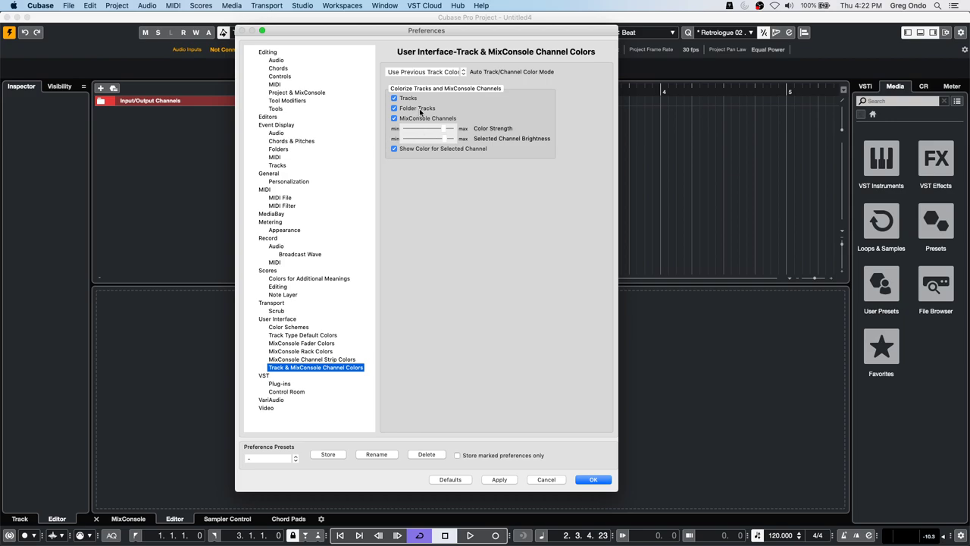
pyautogui.click(429, 72)
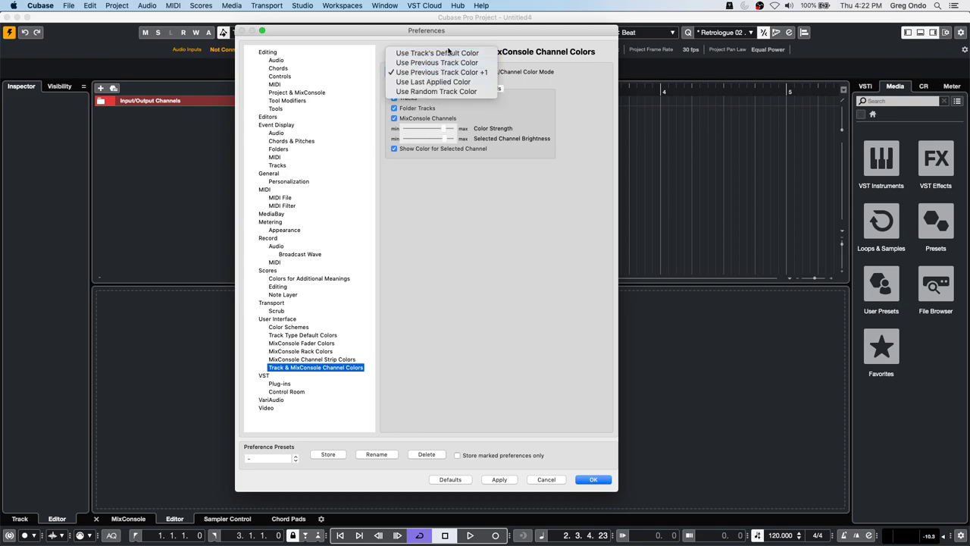
pyautogui.click(437, 53)
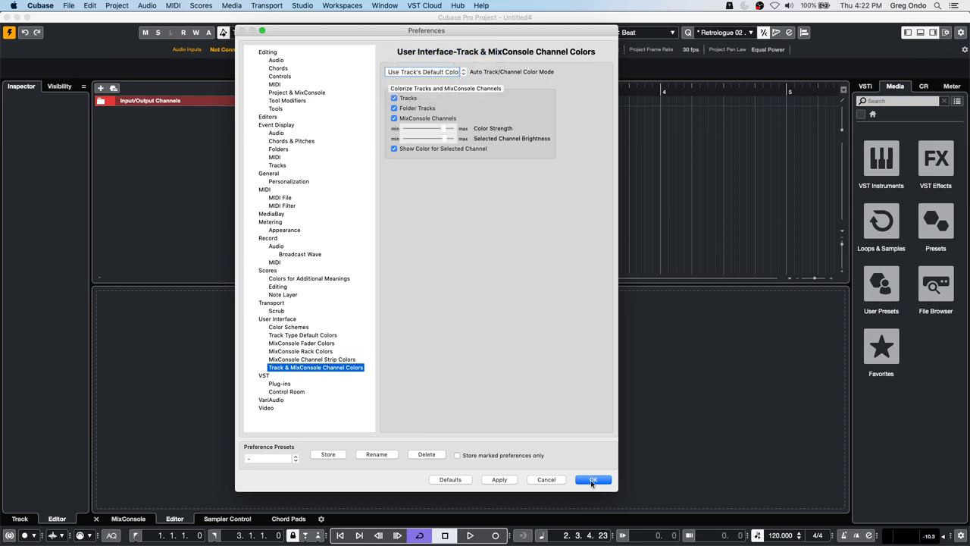
pyautogui.click(593, 479)
# - Add one audio track with the default settings to the empty project
pyautogui.rightClick(219, 142)
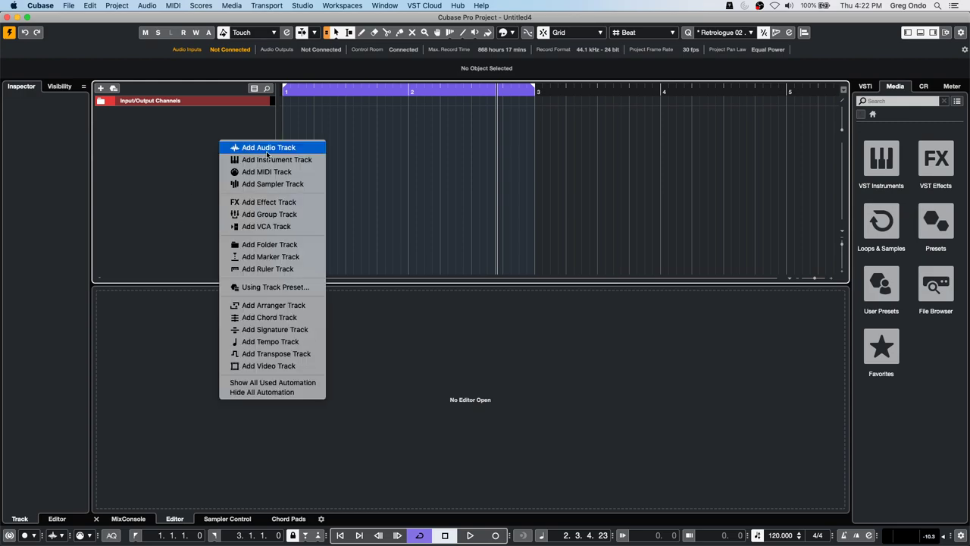
pyautogui.click(267, 149)
pyautogui.press('Return')
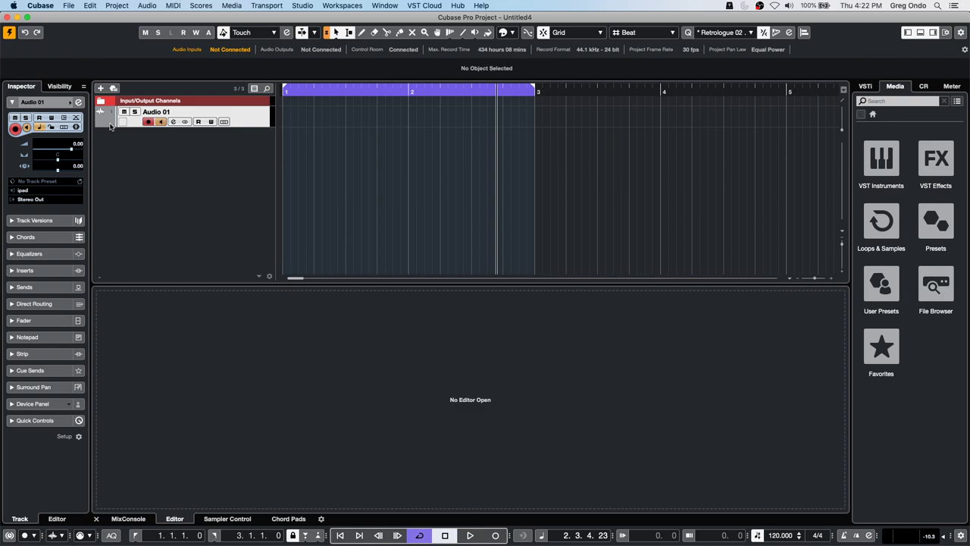
# - Change the Auto Track/Channel Color Mode preference to Use Previous Track Color +1 and confirm
pyautogui.click(45, 6)
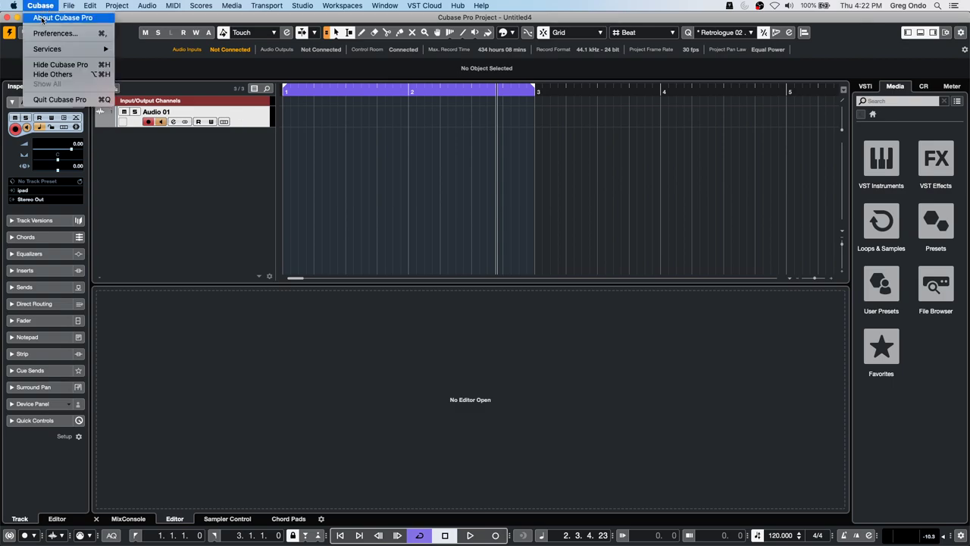
pyautogui.click(53, 33)
pyautogui.click(445, 71)
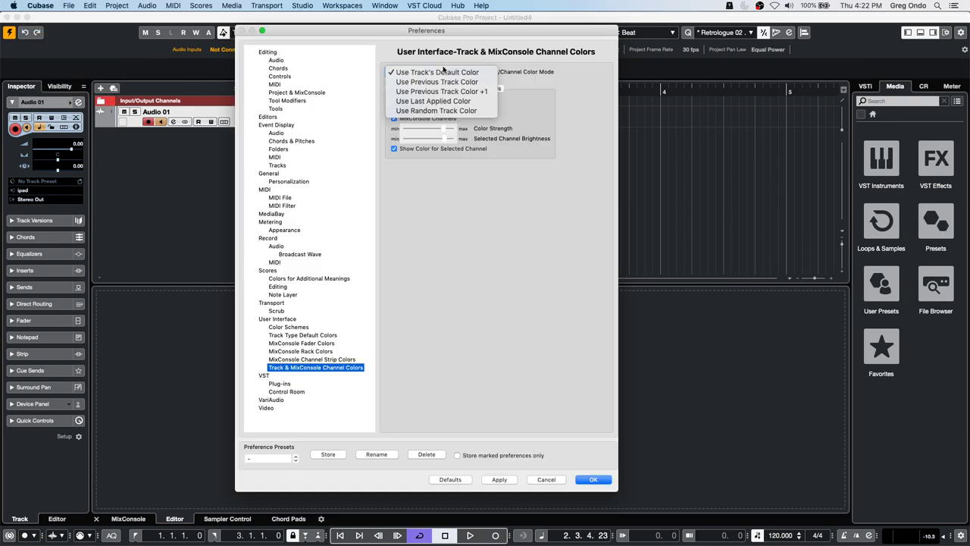
pyautogui.click(487, 92)
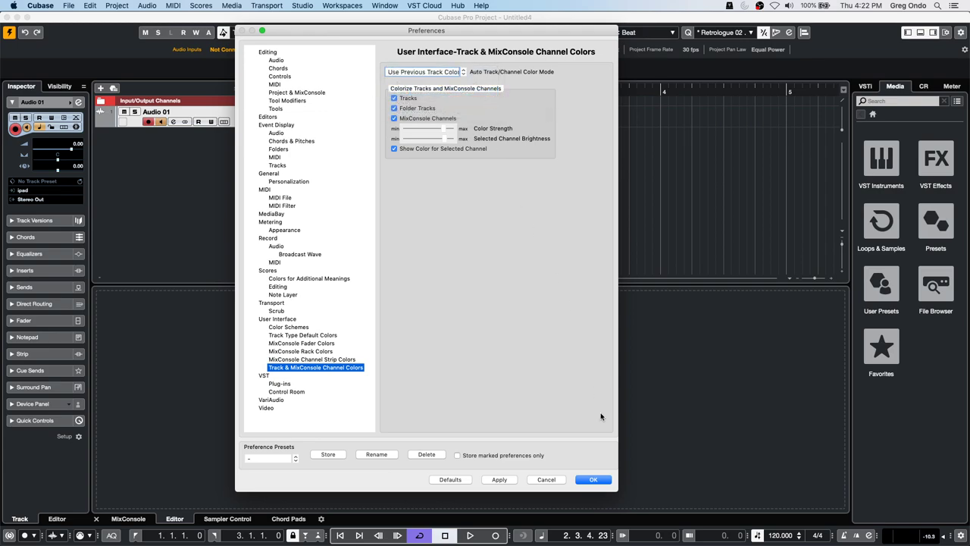
pyautogui.click(593, 479)
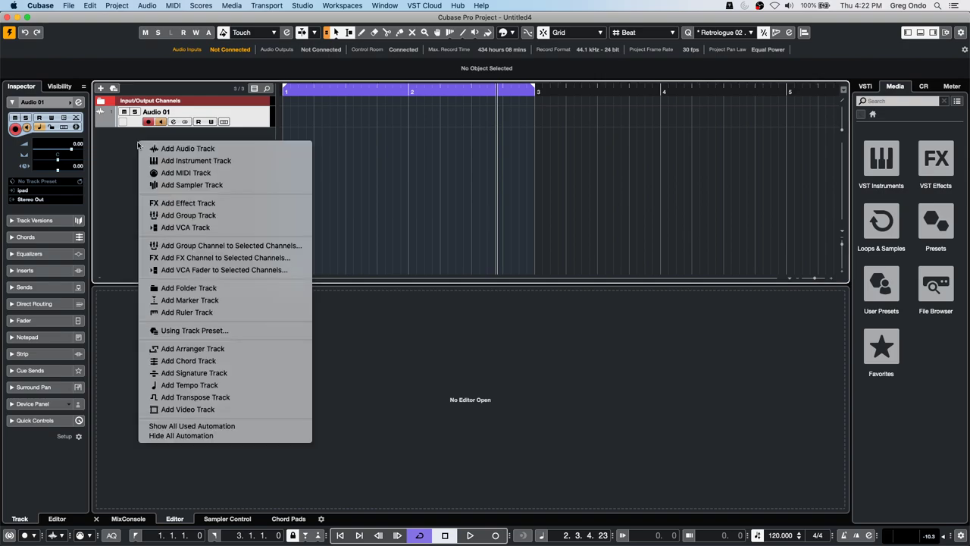
# - Add five stereo audio tracks below Audio 01
pyautogui.rightClick(139, 144)
pyautogui.click(216, 155)
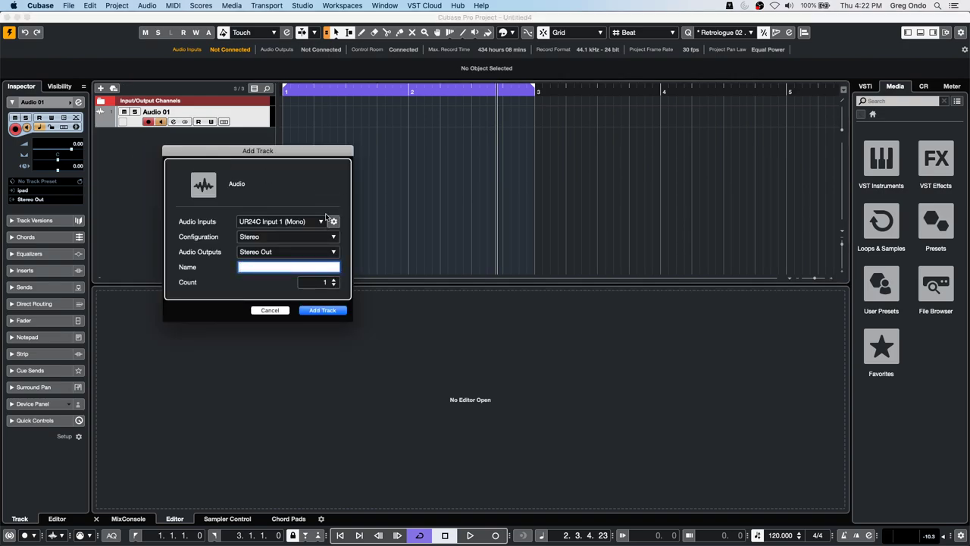
pyautogui.click(333, 280)
pyautogui.click(324, 310)
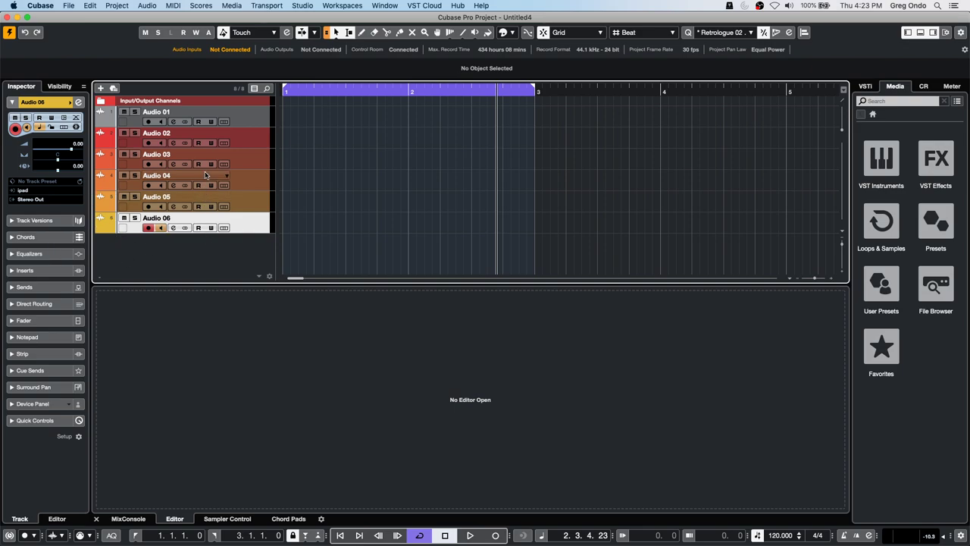
# - Set the Auto Track/Channel Color Mode preference to Use Previous Track Color and confirm the preferences
pyautogui.click(70, 5)
pyautogui.moveTo(49, 4)
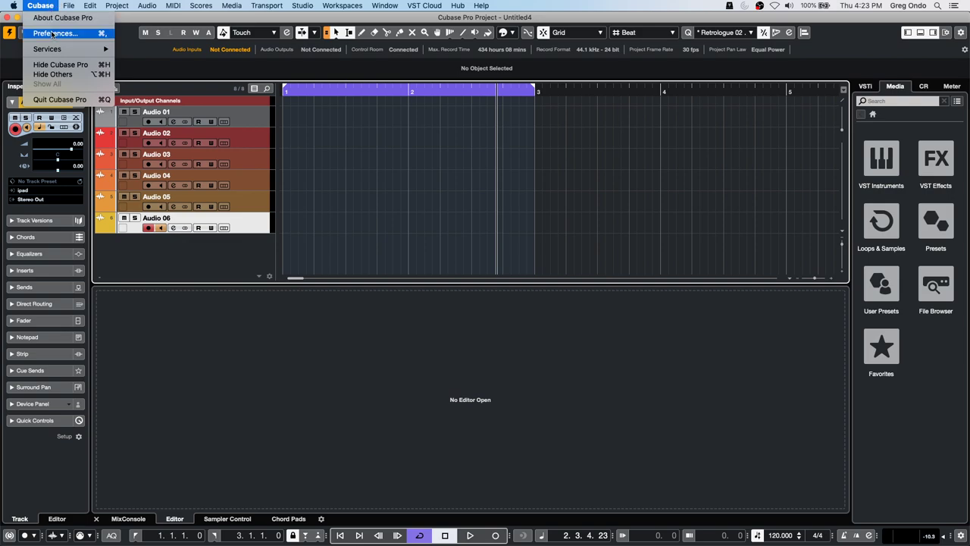
pyautogui.click(55, 34)
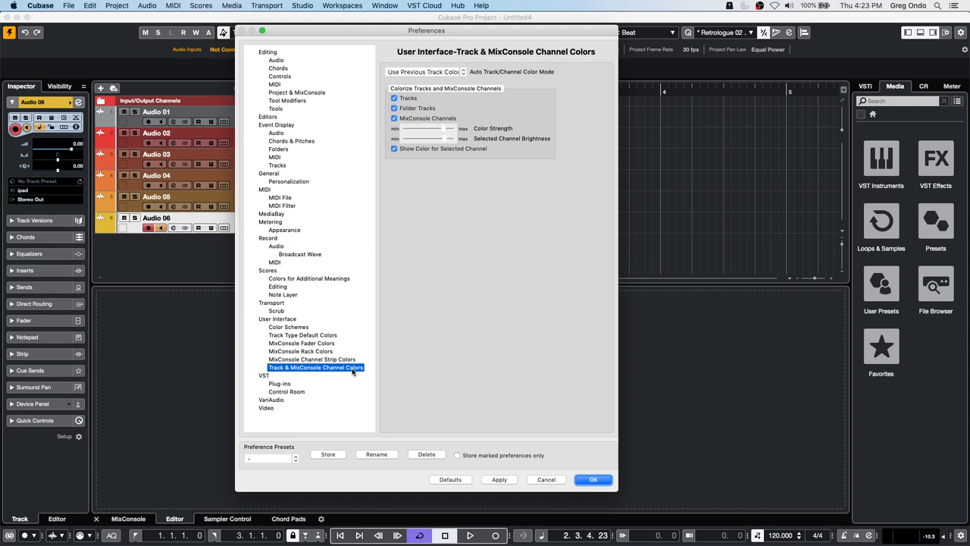
pyautogui.click(420, 72)
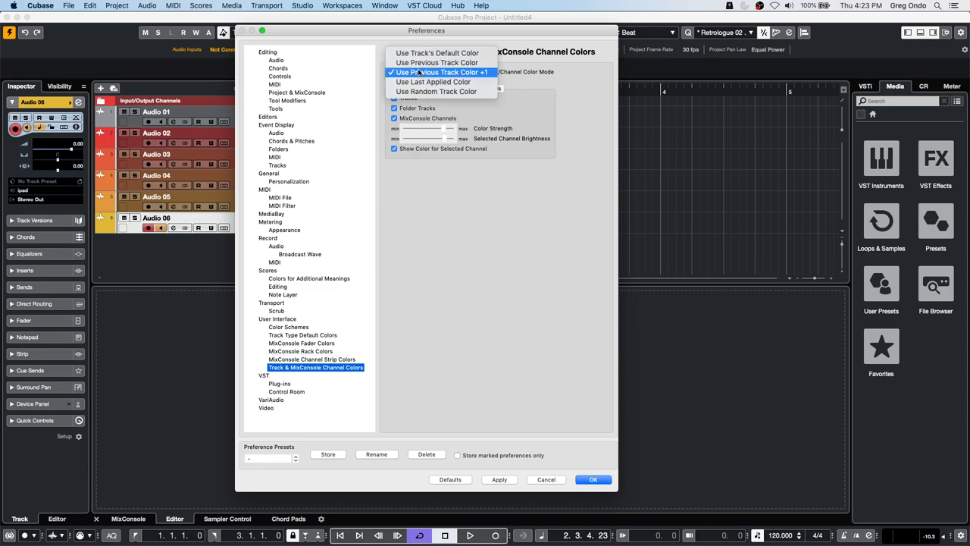
pyautogui.click(477, 63)
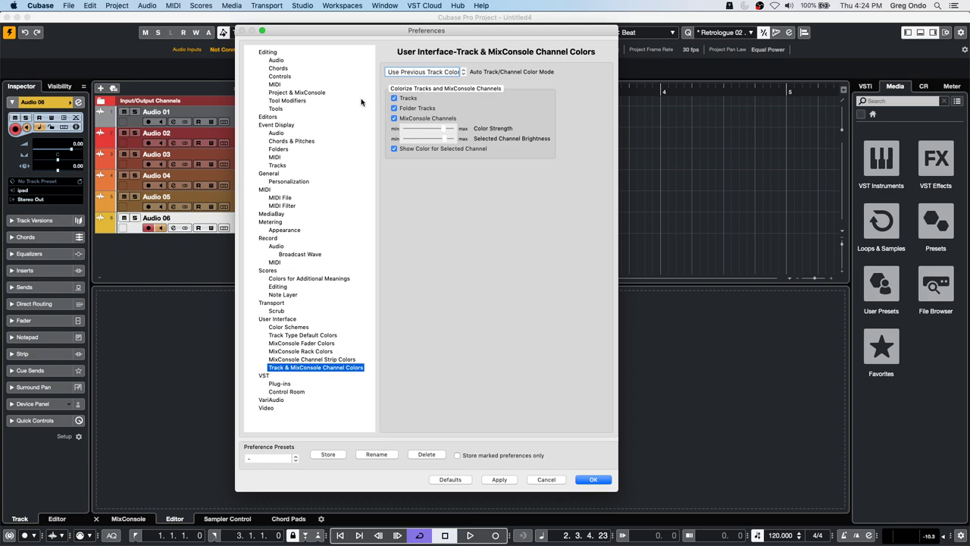
pyautogui.click(604, 481)
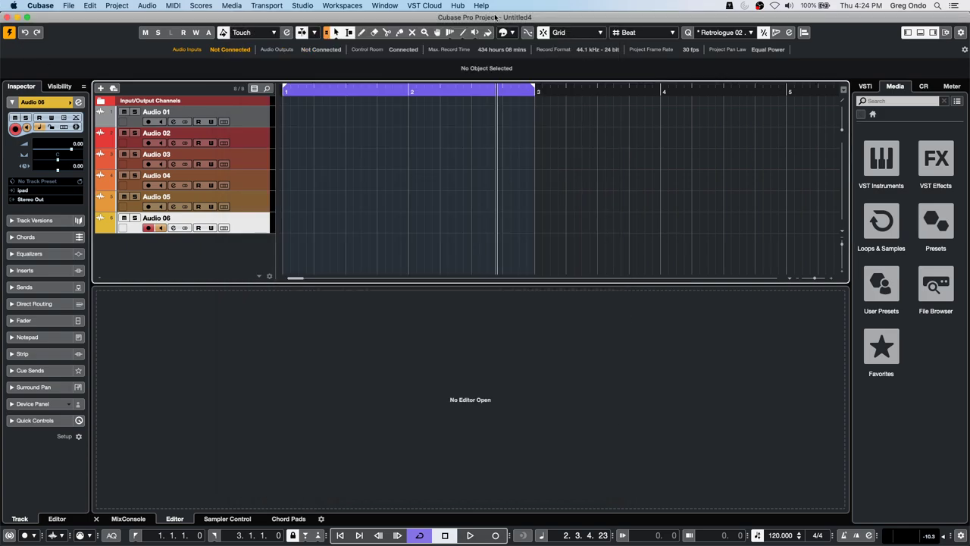
# - Open the recent project beatles stones t.cpr
pyautogui.click(367, 91)
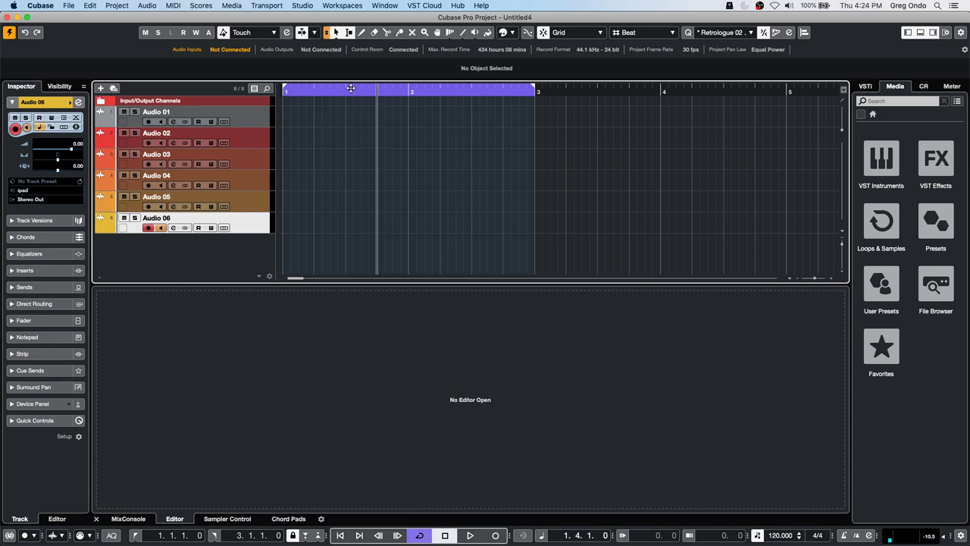
pyautogui.click(68, 6)
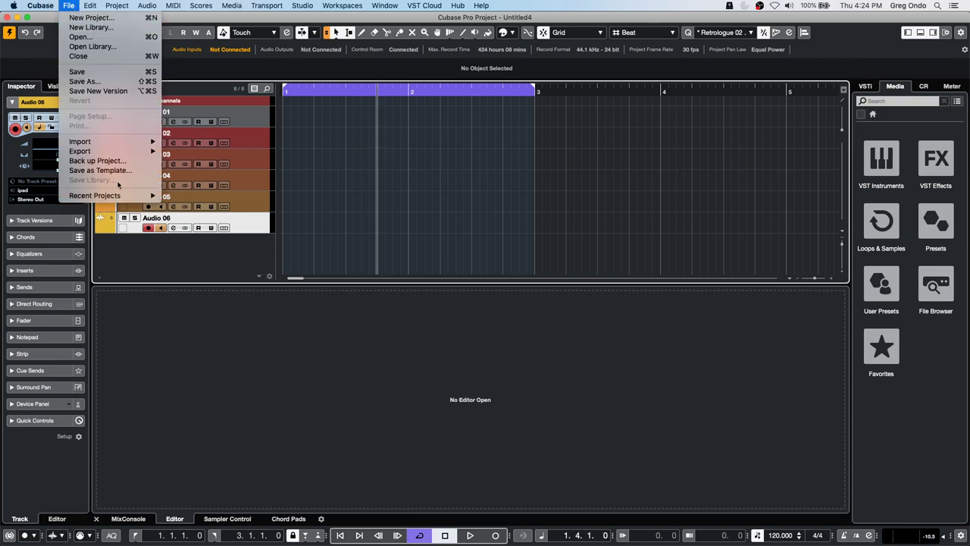
pyautogui.moveTo(127, 194)
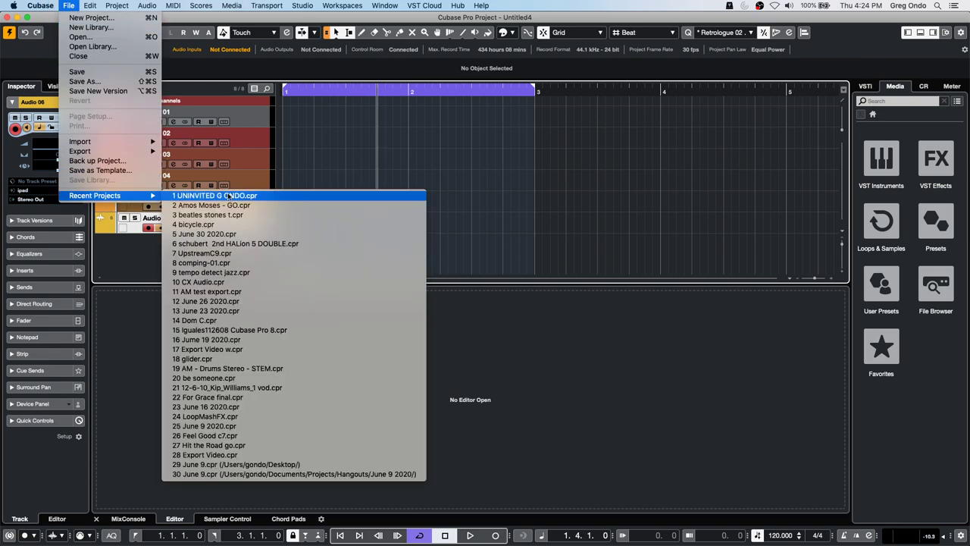
pyautogui.click(231, 215)
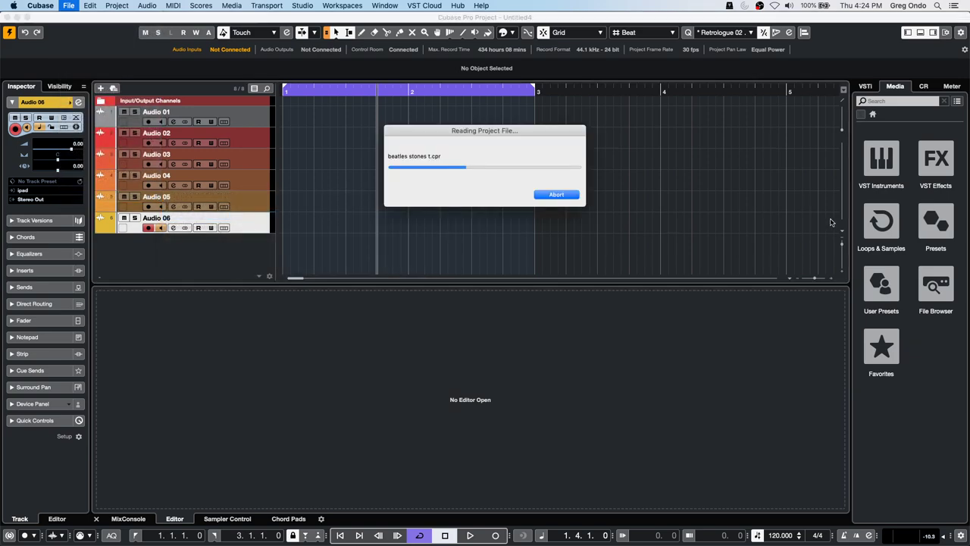
pyautogui.click(541, 192)
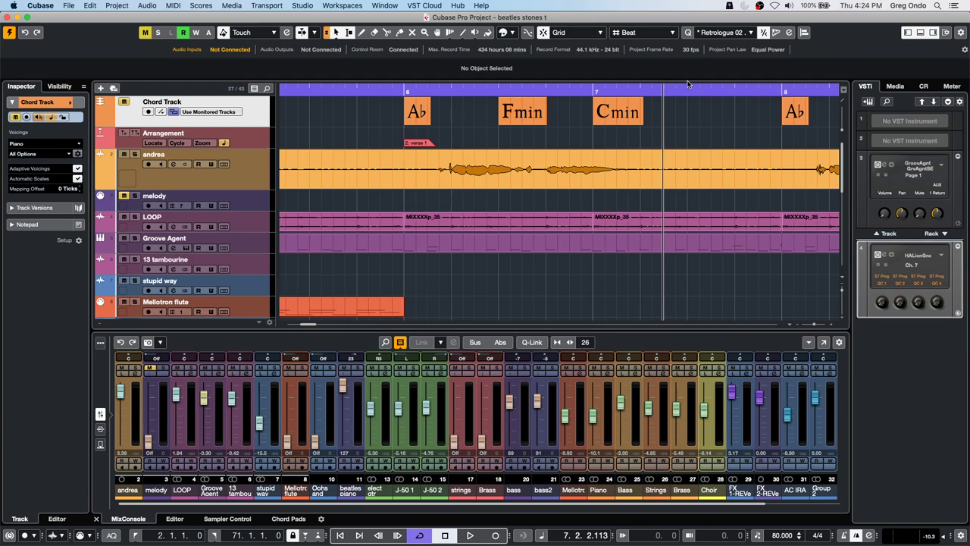
# - Zoom the timeline in to the beats around the project cursor in bar 7 and back out to about 37 bars
pyautogui.press('h')
pyautogui.press('h')
pyautogui.press('h')
pyautogui.press('h')
pyautogui.press('h')
pyautogui.press('h')
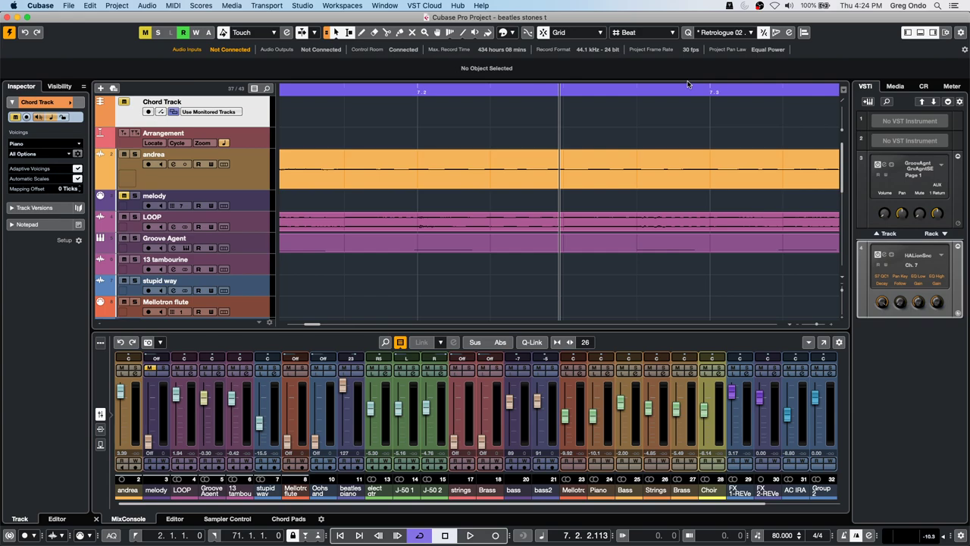
pyautogui.press('g')
pyautogui.press('g')
pyautogui.press('g')
pyautogui.press('g')
pyautogui.press('g')
pyautogui.press('g')
pyautogui.press('g')
pyautogui.press('g')
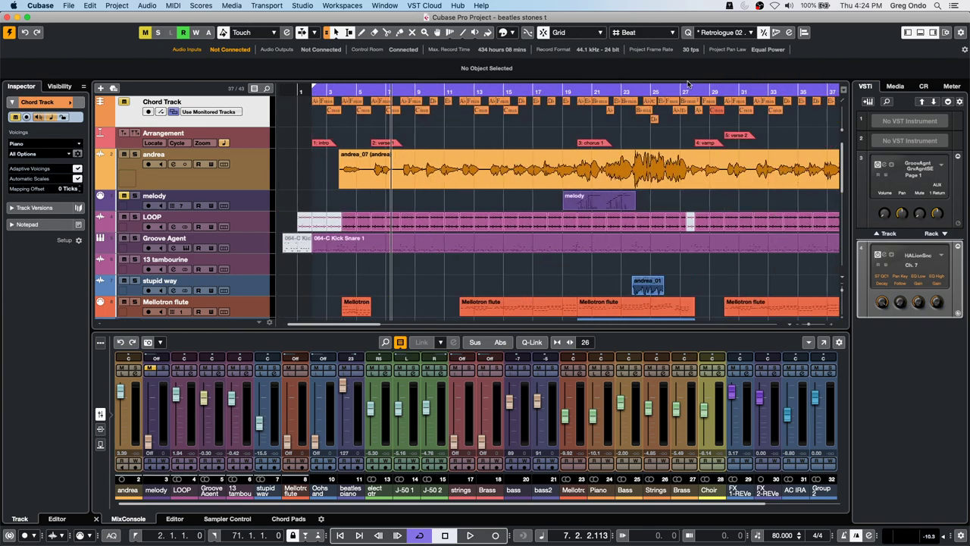
# - Place the project cursor in bar 34, zoom in around it, and zoom out to the whole arrangement
pyautogui.click(794, 92)
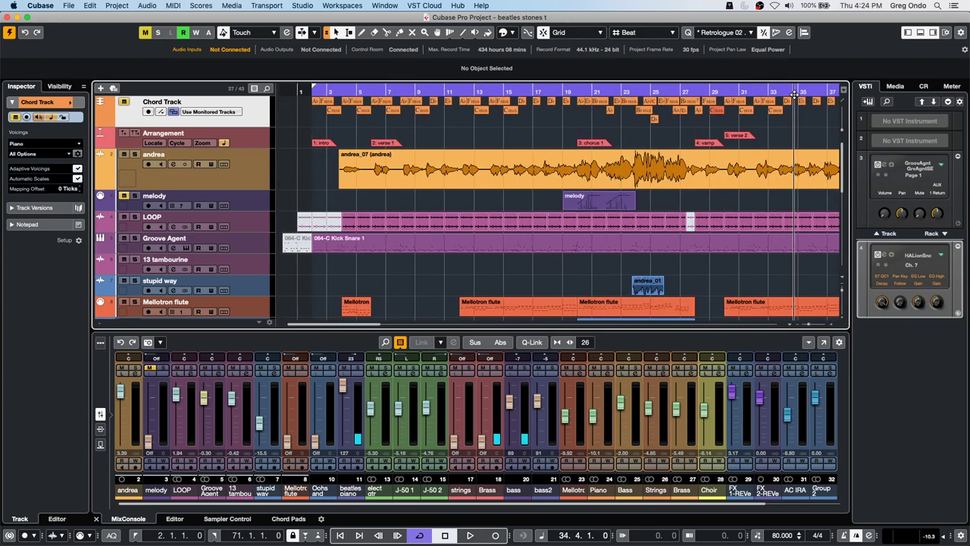
pyautogui.press('h')
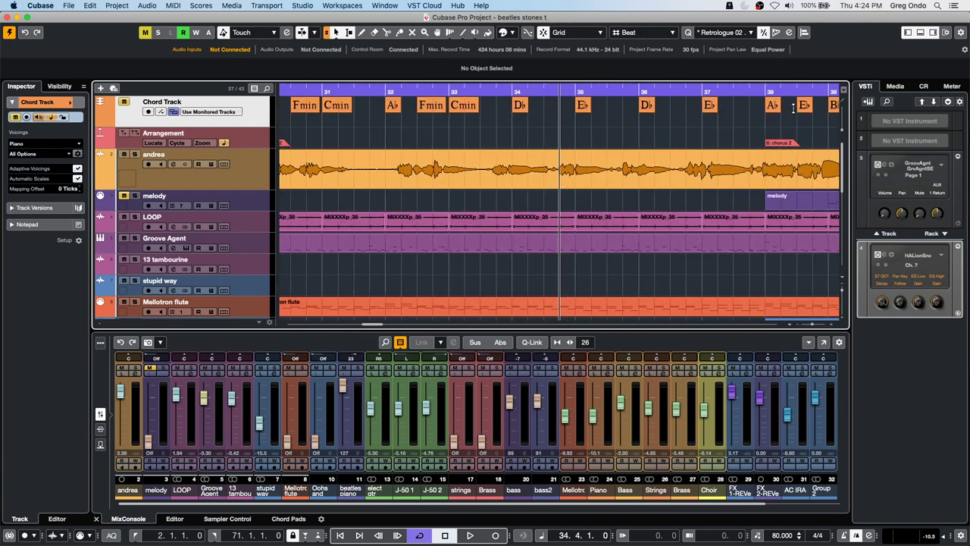
pyautogui.press('g')
pyautogui.press('g')
pyautogui.press('g')
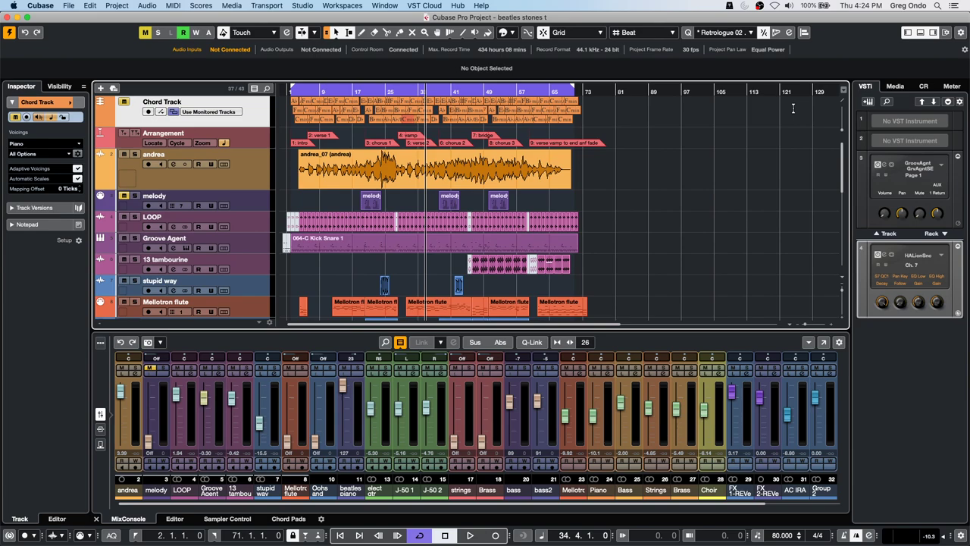
# - Place the project cursor in bar 50, zoom in around the start of chorus 3, and zoom out to the whole song
pyautogui.click(489, 91)
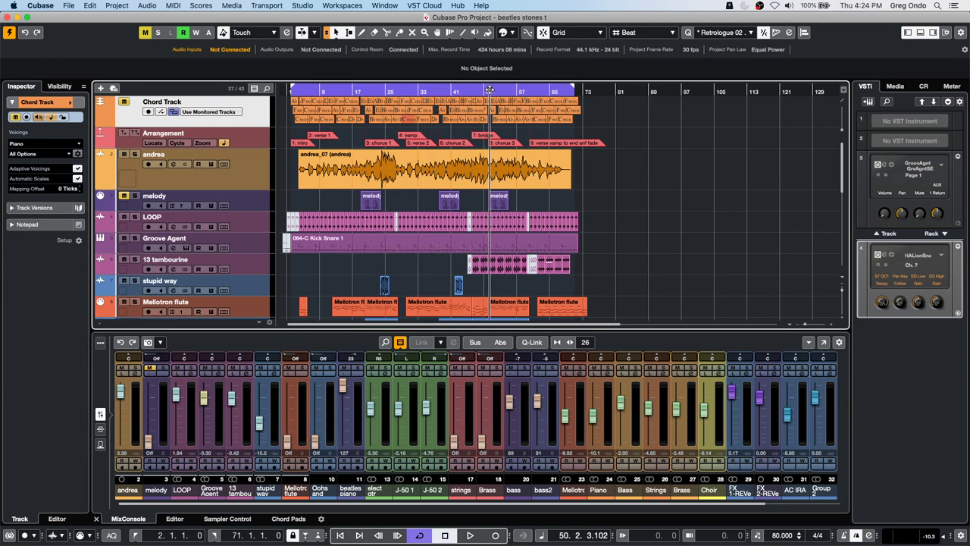
pyautogui.click(489, 90)
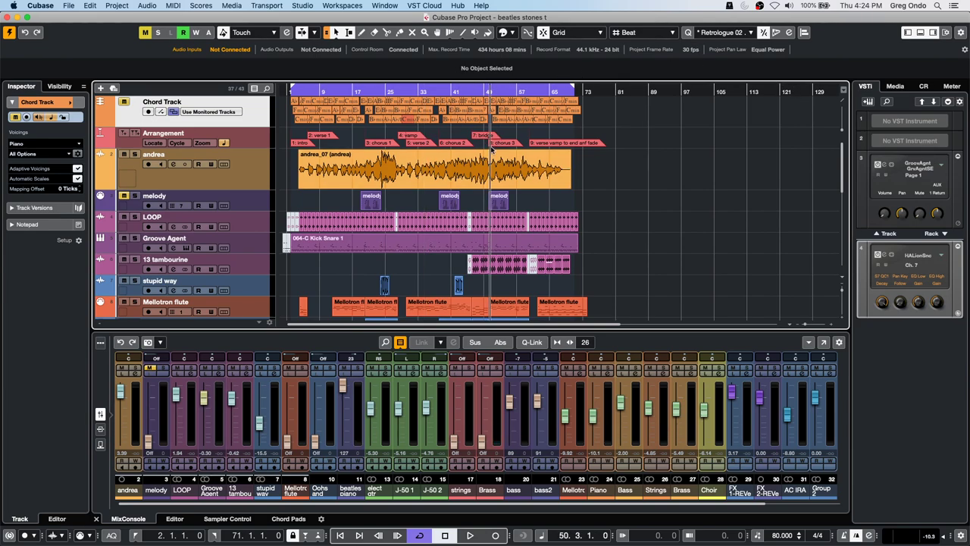
pyautogui.press('h')
pyautogui.press('h')
pyautogui.press('h')
pyautogui.press('h')
pyautogui.press('h')
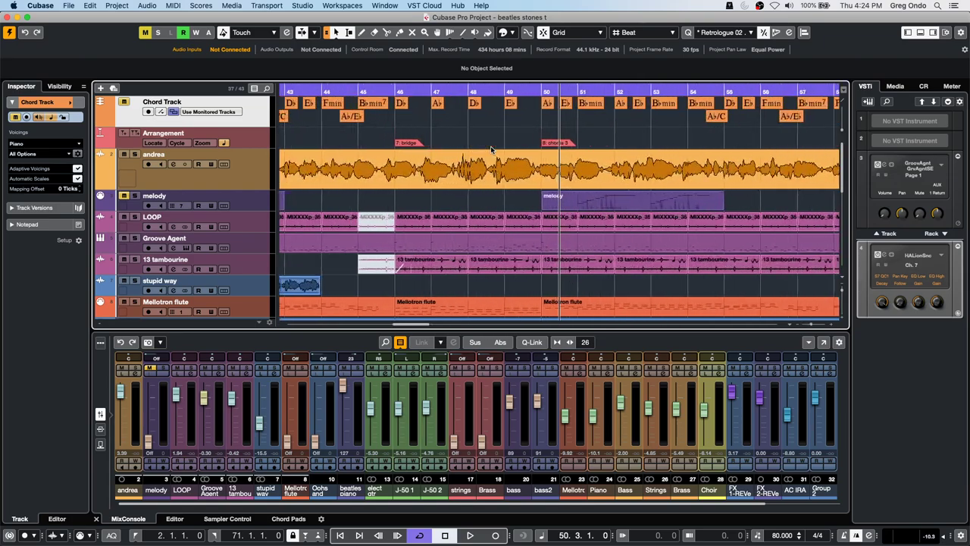
pyautogui.press('g')
pyautogui.press('g')
pyautogui.press('g')
pyautogui.press('g')
pyautogui.press('g')
pyautogui.press('g')
pyautogui.press('g')
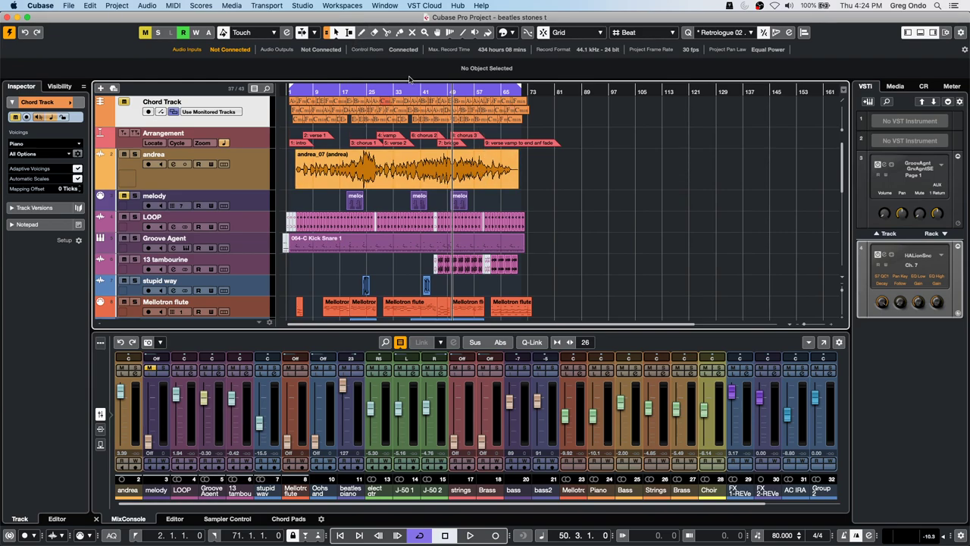
# - Zoom in on the song's closing section from the ruler and select the "verse vamp to end anf fade" arrangement marker
pyautogui.press('space')
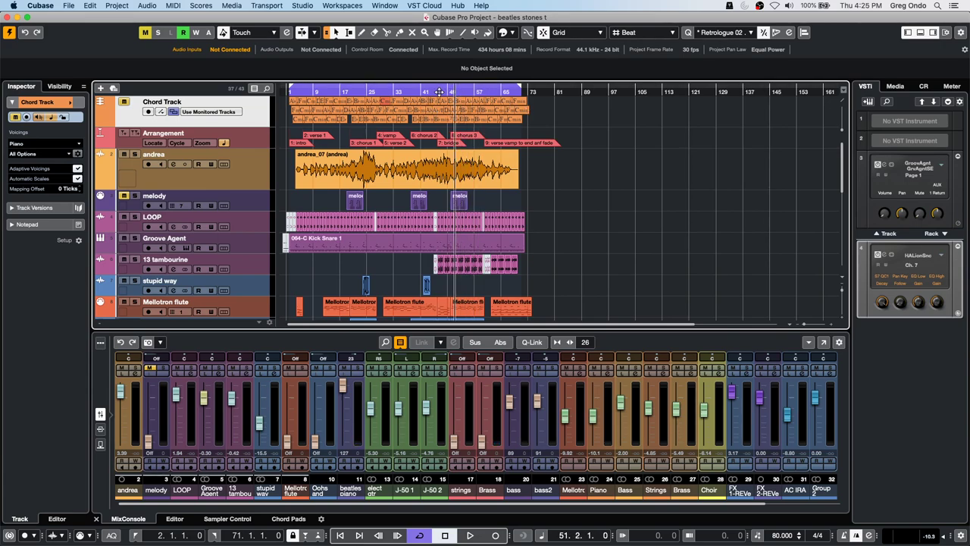
pyautogui.moveTo(466, 92); pyautogui.dragTo(513, 171)
pyautogui.click(488, 142)
pyautogui.click(466, 89)
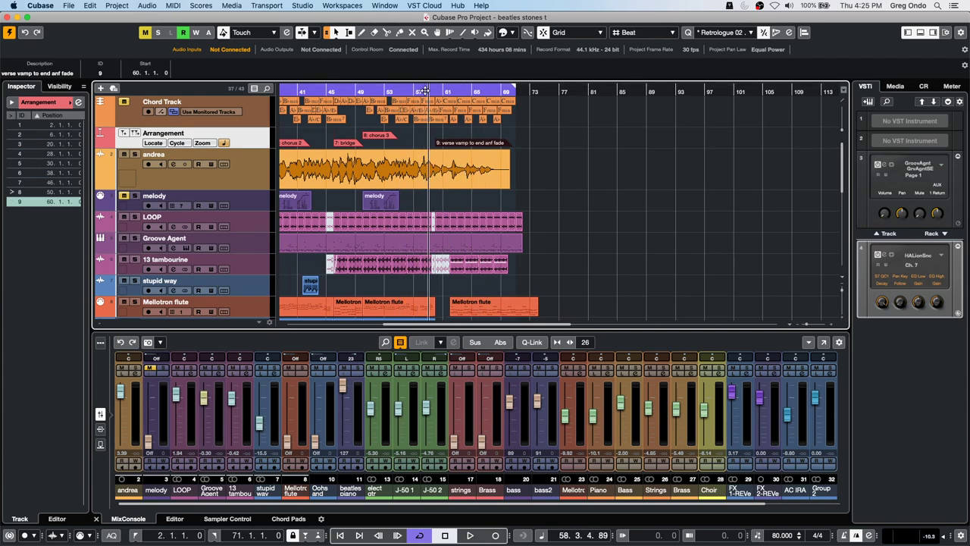
# - Zoom in from the ruler to bars 42 to 45 and back out to an overview of the song
pyautogui.click(362, 93)
pyautogui.moveTo(362, 93); pyautogui.dragTo(301, 159)
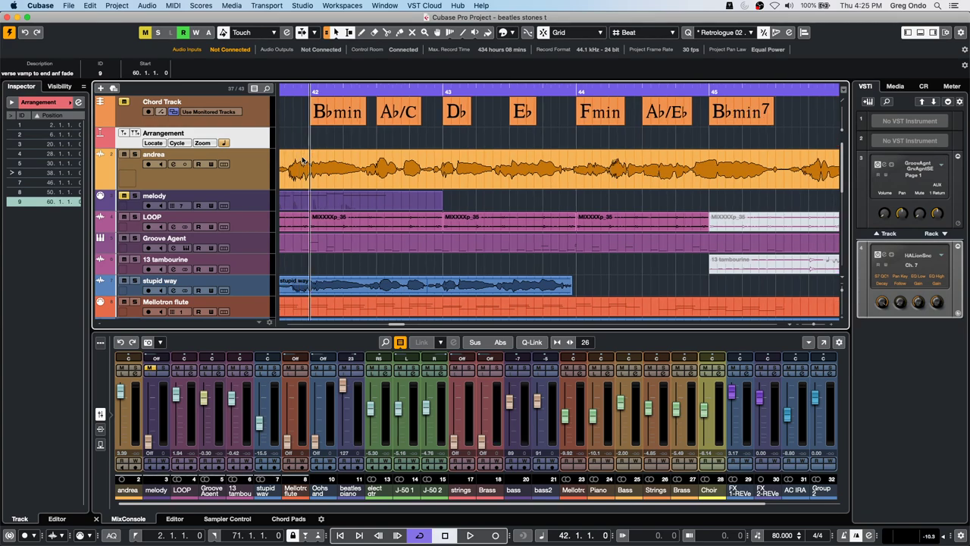
pyautogui.click(466, 82)
pyautogui.moveTo(465, 78); pyautogui.dragTo(474, 30)
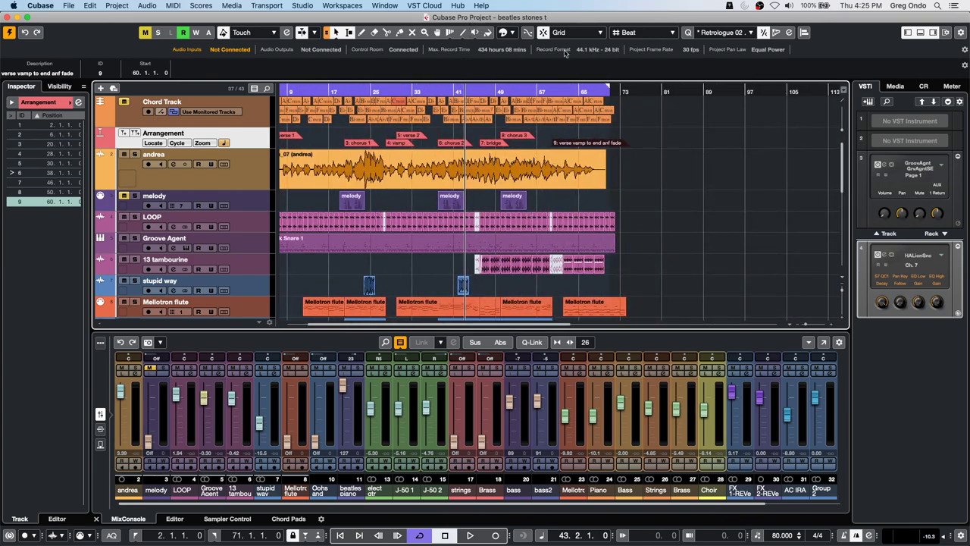
# - Place the project cursor in bar 64 and zoom the timeline in closely around it
pyautogui.click(577, 92)
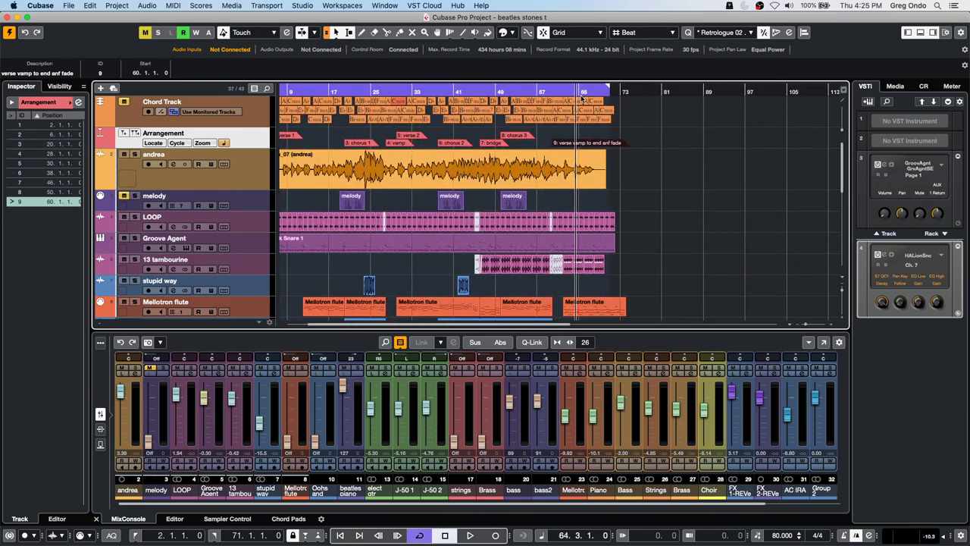
pyautogui.press('h')
pyautogui.press('h')
pyautogui.press('h')
pyautogui.press('h')
pyautogui.press('h')
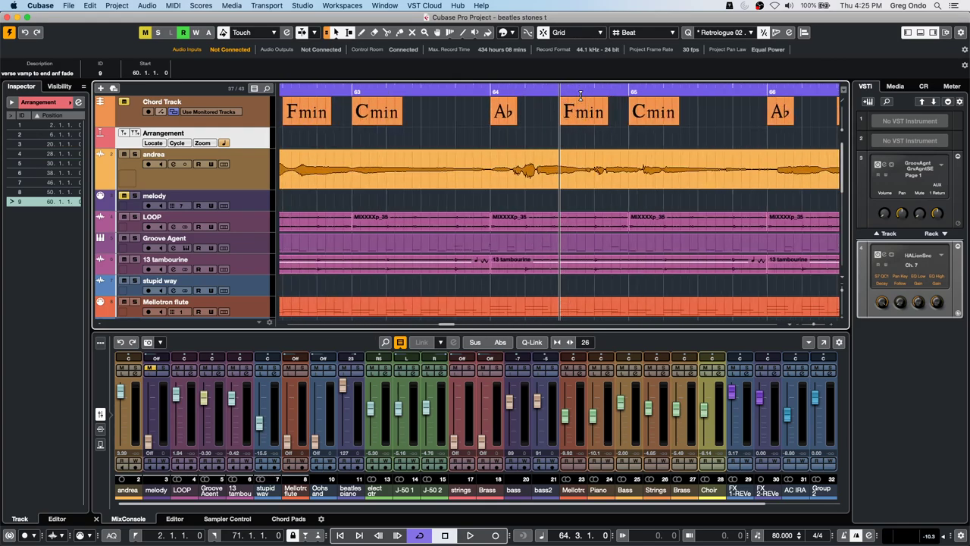
pyautogui.press('h')
pyautogui.press('h')
pyautogui.press('h')
# - Zoom the timeline back out to the whole arrangement and move the project cursor to bar 7
pyautogui.press('g')
pyautogui.press('g')
pyautogui.press('g')
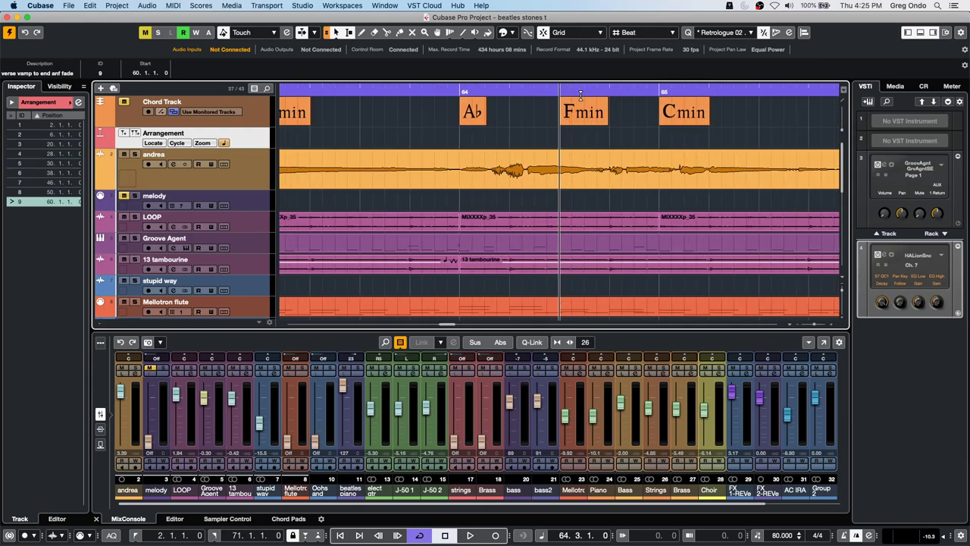
pyautogui.press('g')
pyautogui.press('g')
pyautogui.press('g')
pyautogui.press('g')
pyautogui.press('g')
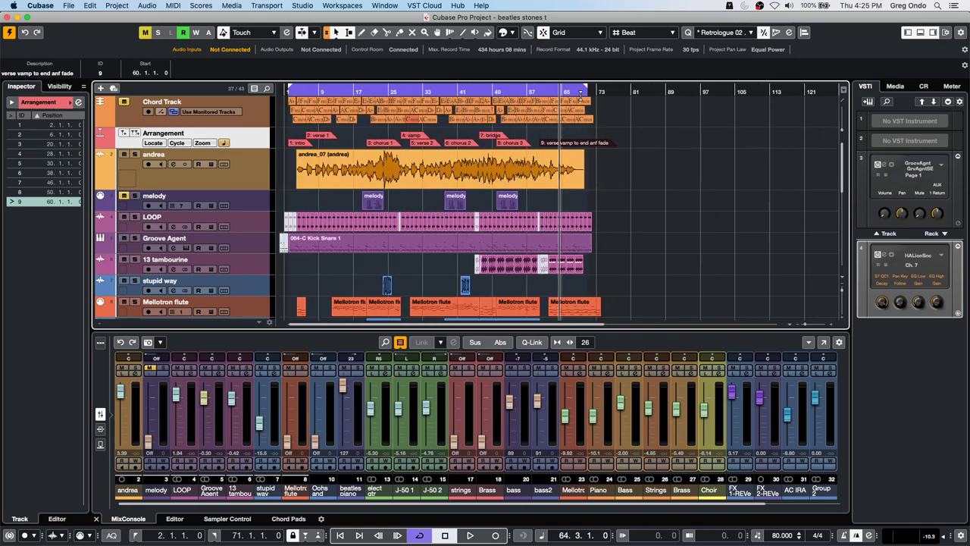
pyautogui.press('g')
pyautogui.press('g')
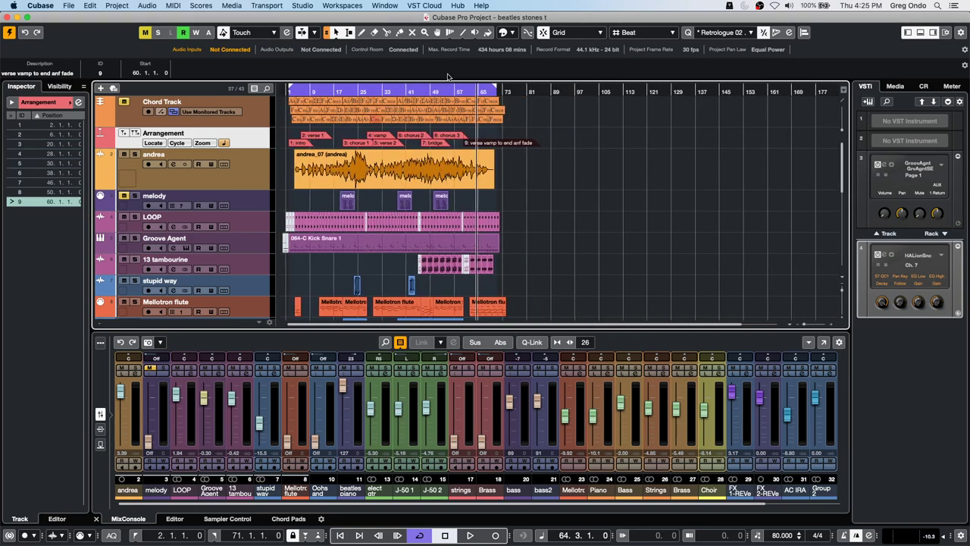
pyautogui.click(303, 93)
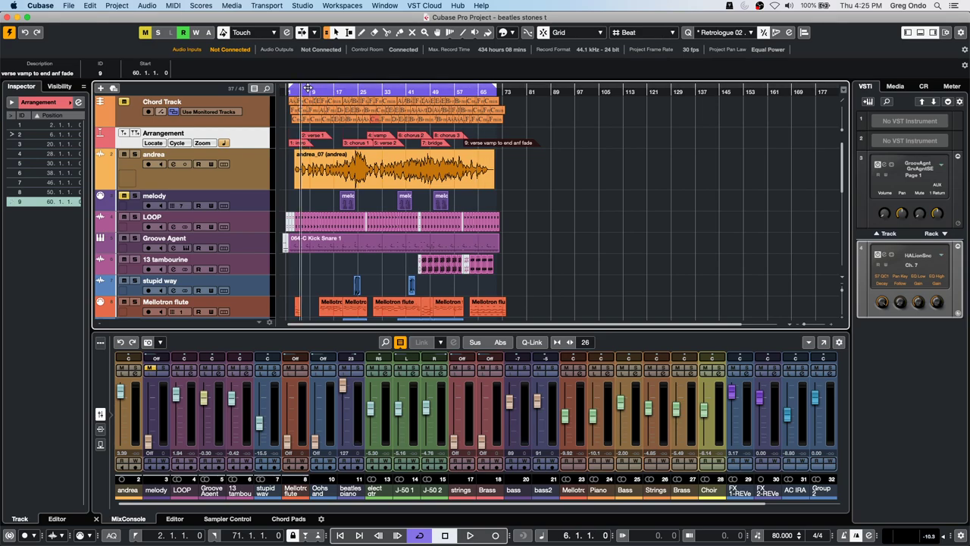
pyautogui.moveTo(304, 92)
pyautogui.mouseDown()
pyautogui.moveTo(304, 200)
pyautogui.moveTo(309, 98)
pyautogui.mouseUp()
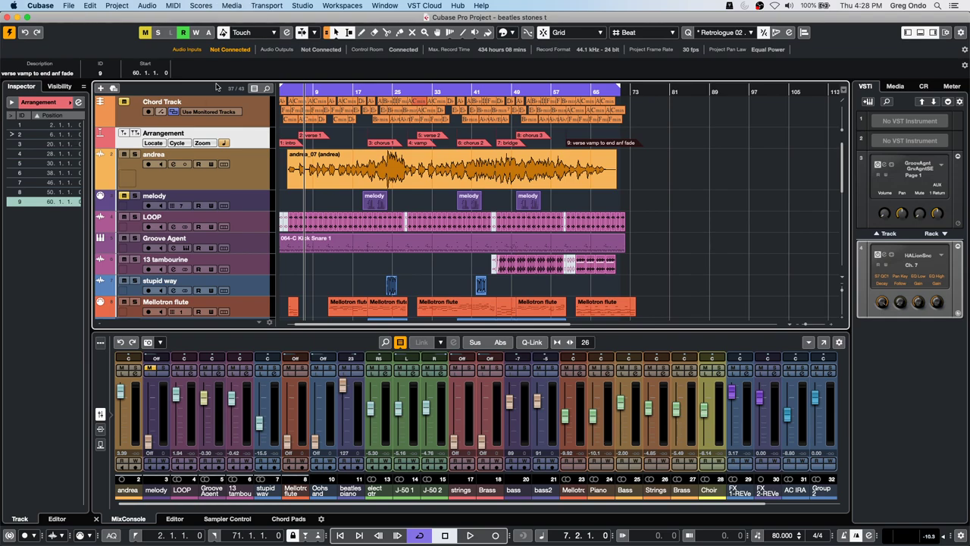
# - Use the Zoom tool to magnify the melody part at chorus 2 and return to the previous view of the whole song
pyautogui.rightClick(339, 163)
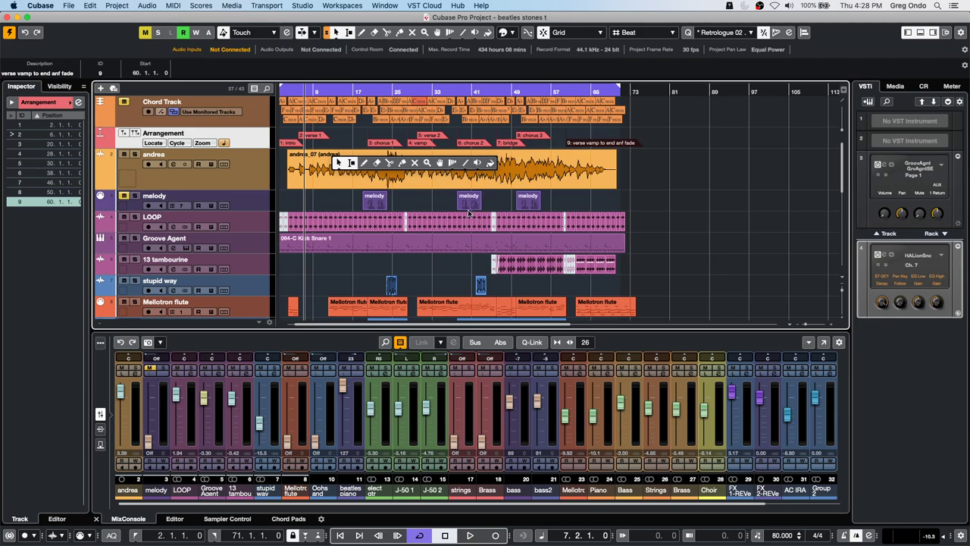
pyautogui.click(427, 164)
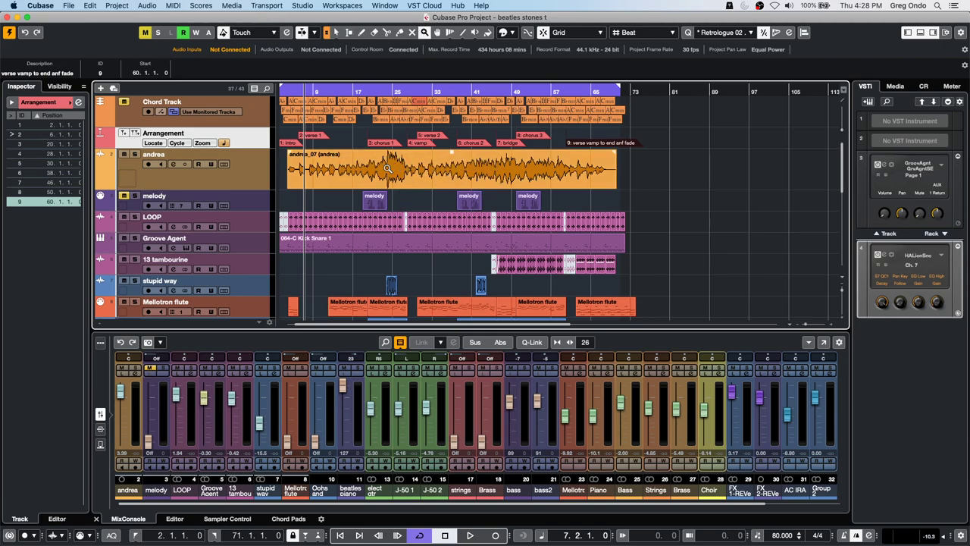
pyautogui.moveTo(354, 144); pyautogui.dragTo(400, 168)
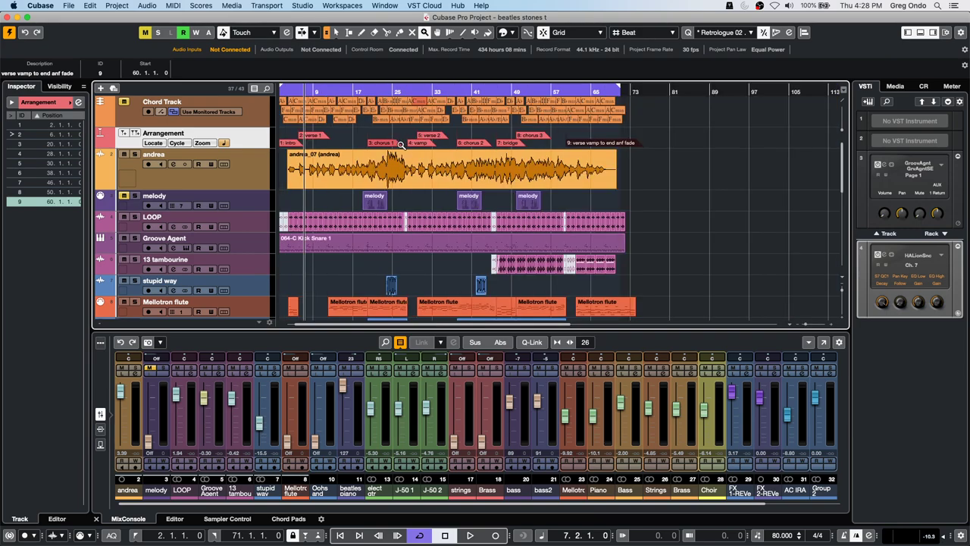
pyautogui.moveTo(416, 204); pyautogui.dragTo(437, 234)
pyautogui.doubleClick(437, 235)
pyautogui.moveTo(446, 264); pyautogui.dragTo(496, 204)
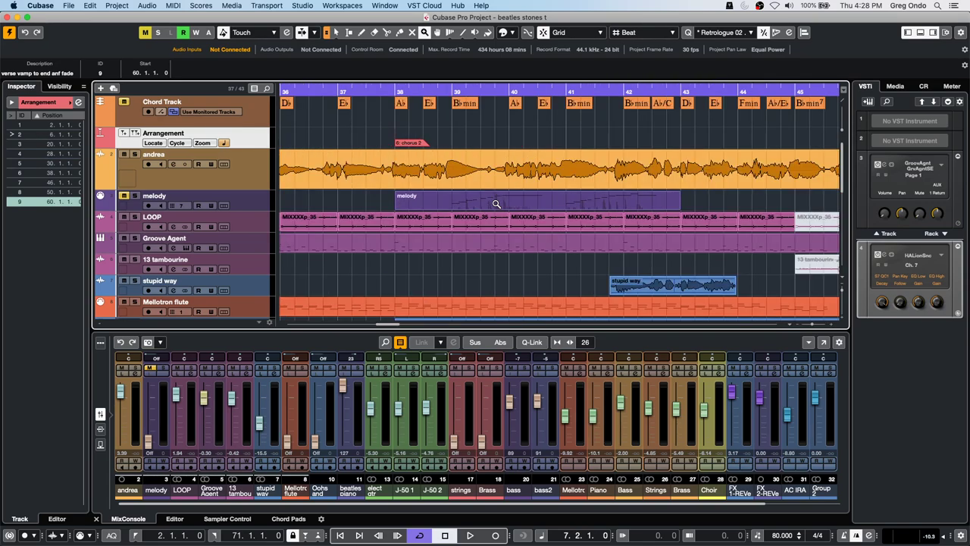
pyautogui.doubleClick(496, 204)
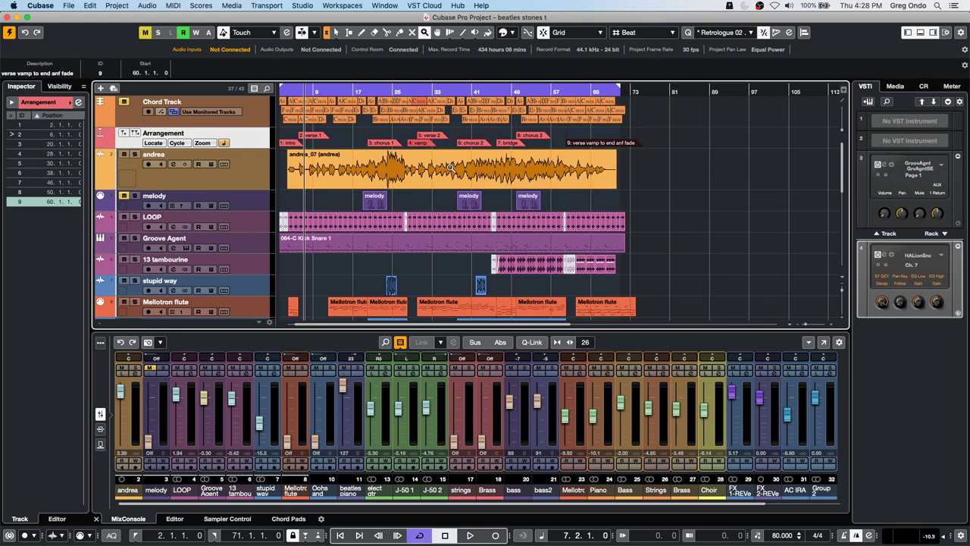
# - Use the Zoom tool to magnify the andrea audio event around bars 30 to 32 and return to the whole song
pyautogui.moveTo(417, 147); pyautogui.dragTo(435, 190)
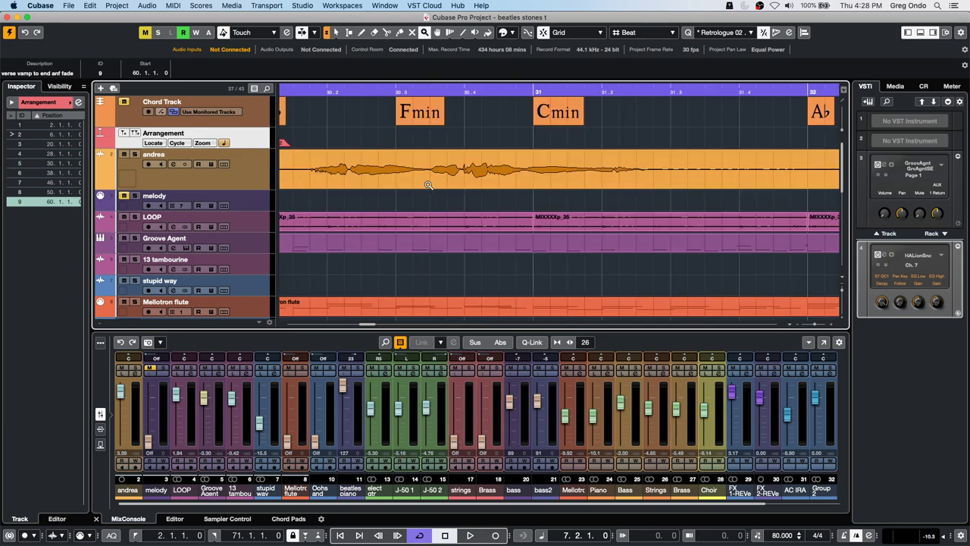
pyautogui.doubleClick(433, 173)
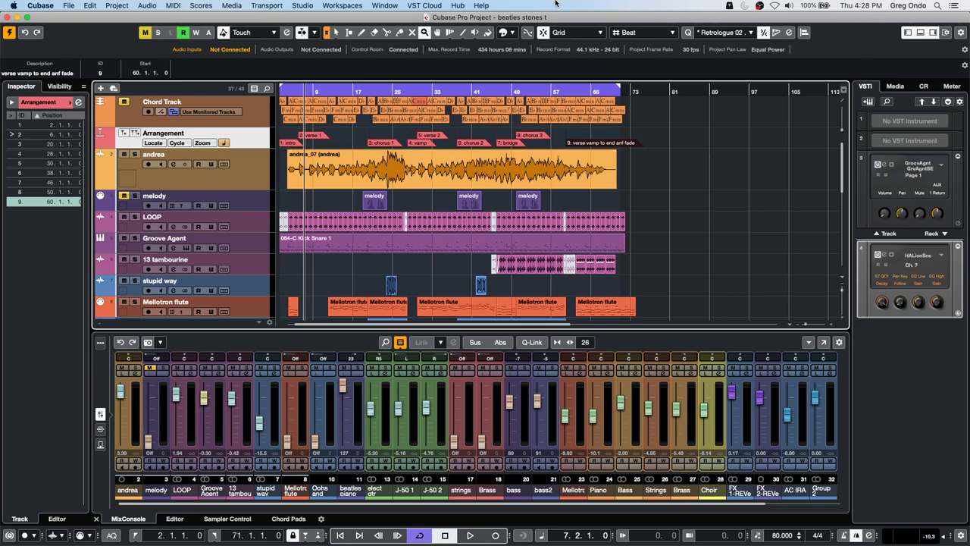
# - Open the key command settings and search the commands for memzap
pyautogui.click(76, 5)
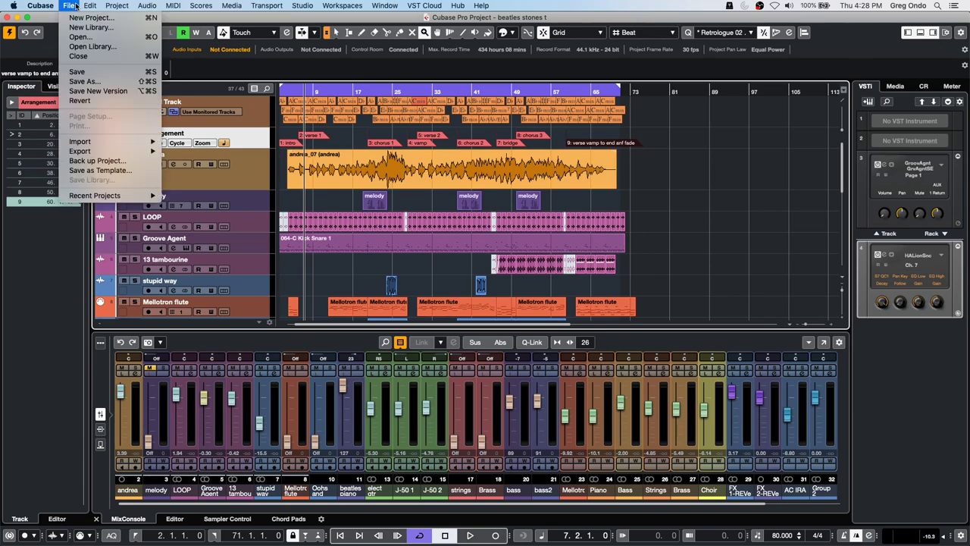
pyautogui.moveTo(91, 6)
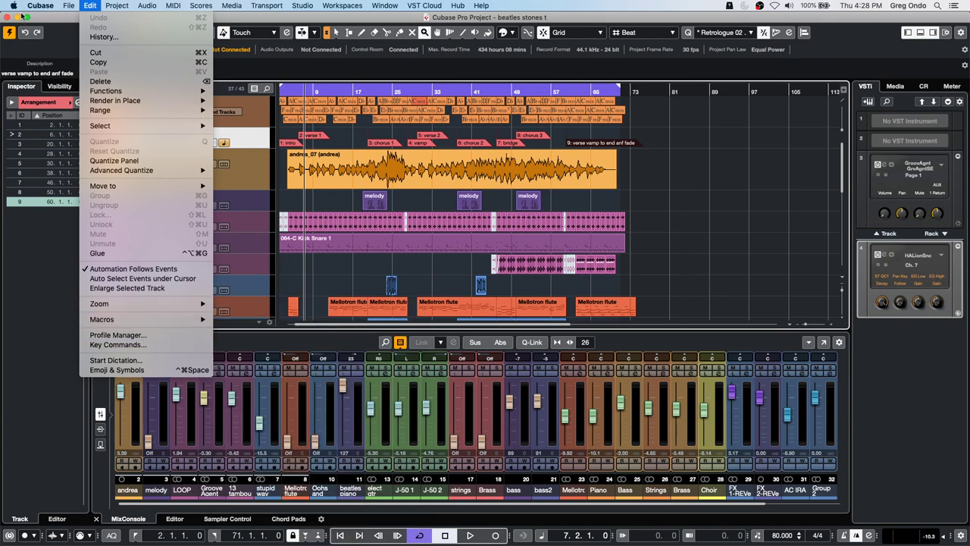
pyautogui.moveTo(40, 6)
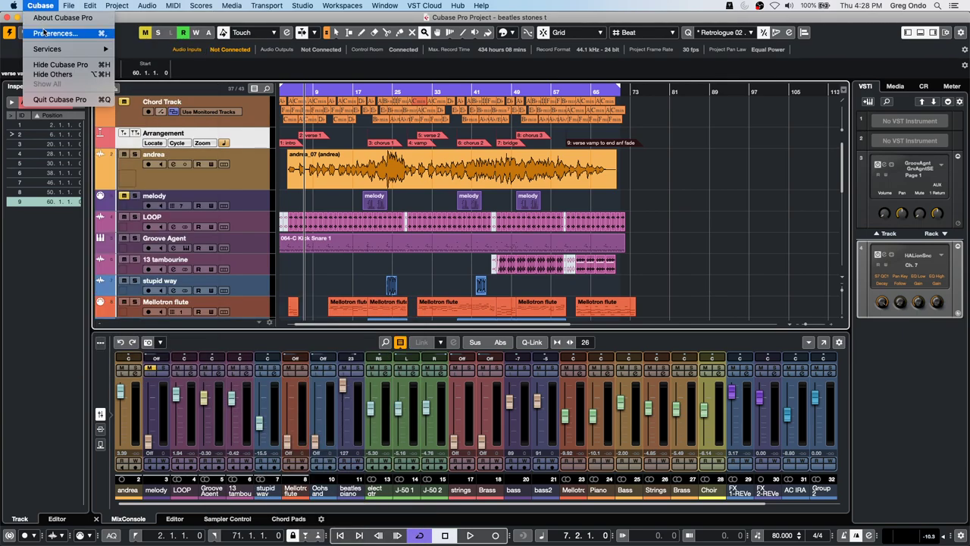
pyautogui.moveTo(127, 319)
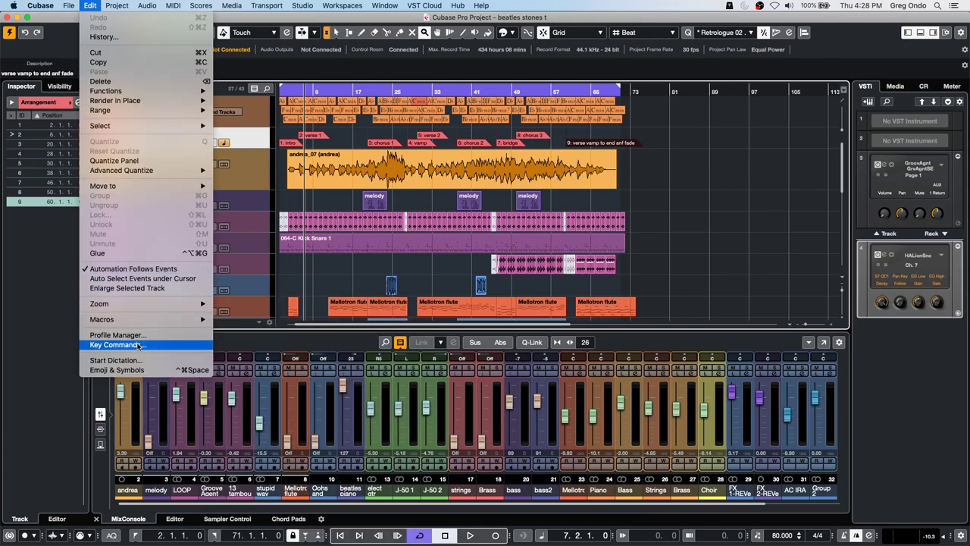
pyautogui.click(130, 344)
pyautogui.click(223, 90)
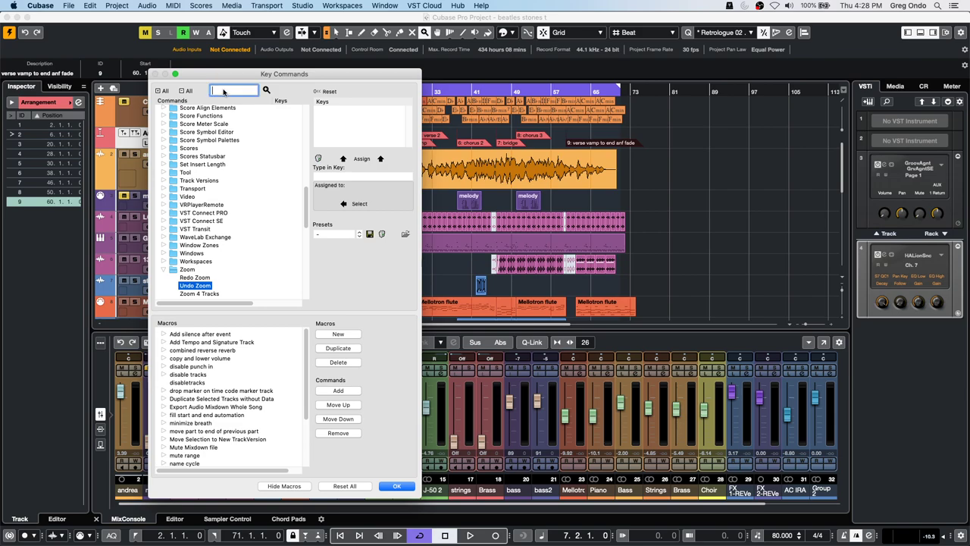
pyautogui.write('memzap')
pyautogui.press('Return')
# - Assign Command+Control+Option+Z to the Zoom ZAP command and close the key command settings
pyautogui.scroll(-3, 233, 221)
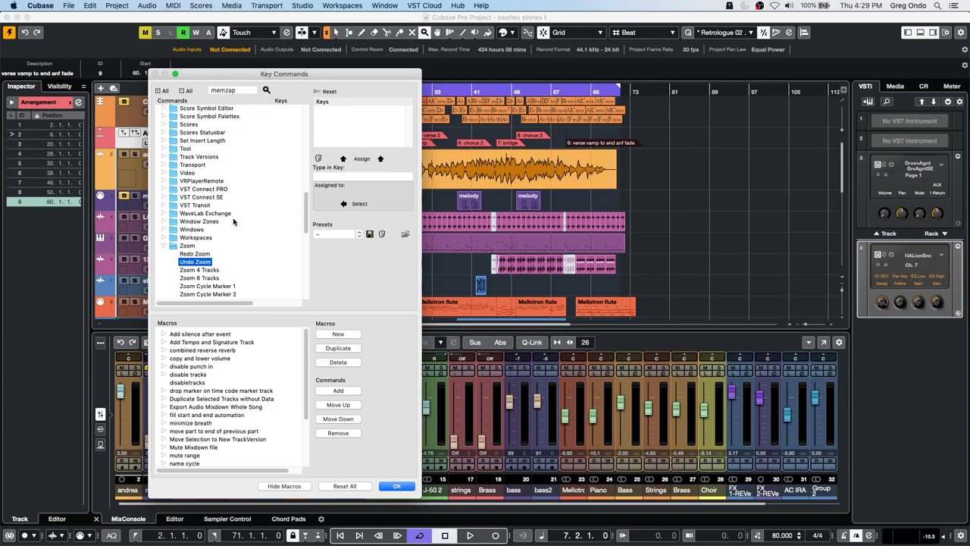
pyautogui.scroll(-5, 225, 258)
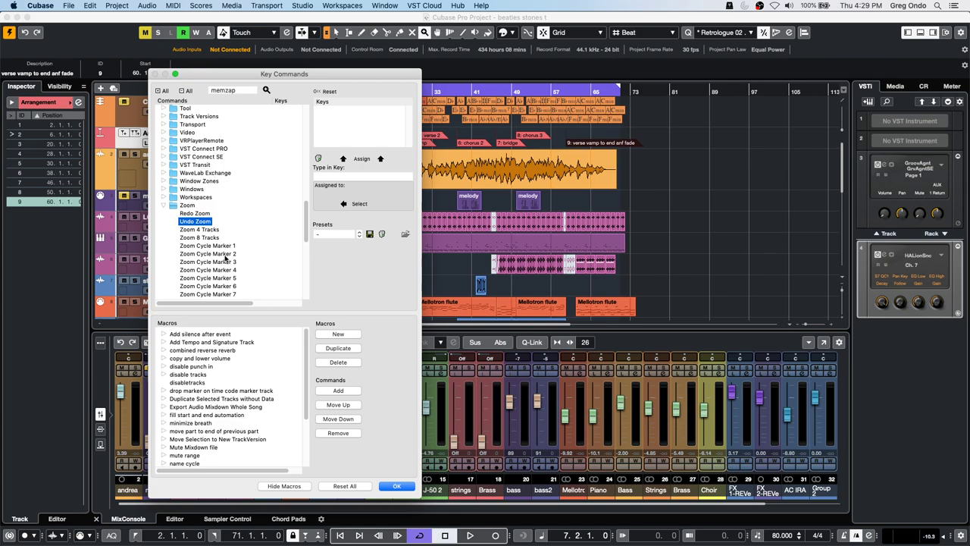
pyautogui.scroll(-6, 225, 258)
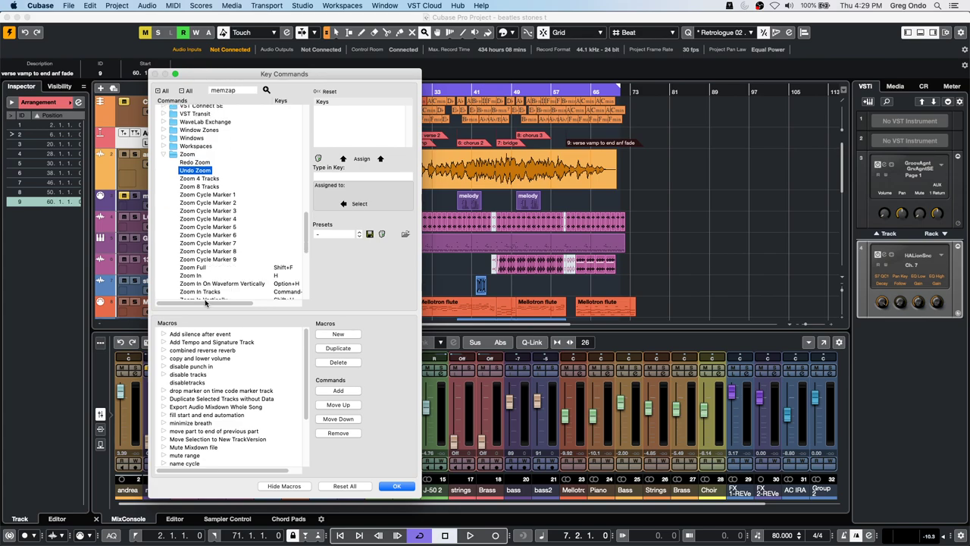
pyautogui.moveTo(204, 304)
pyautogui.mouseDown()
pyautogui.moveTo(250, 305)
pyautogui.moveTo(193, 303)
pyautogui.mouseUp()
pyautogui.moveTo(192, 301); pyautogui.dragTo(191, 304)
pyautogui.scroll(-5, 218, 265)
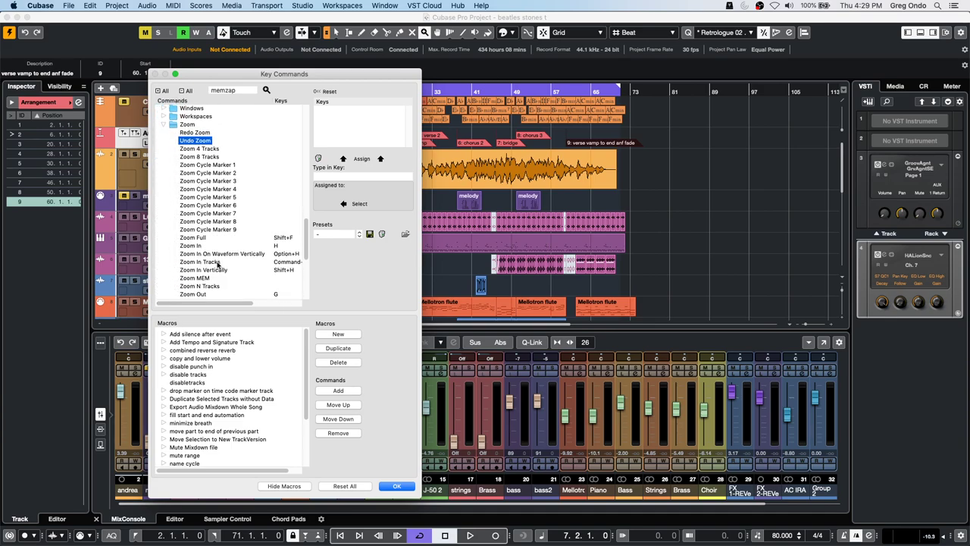
pyautogui.scroll(-5, 217, 264)
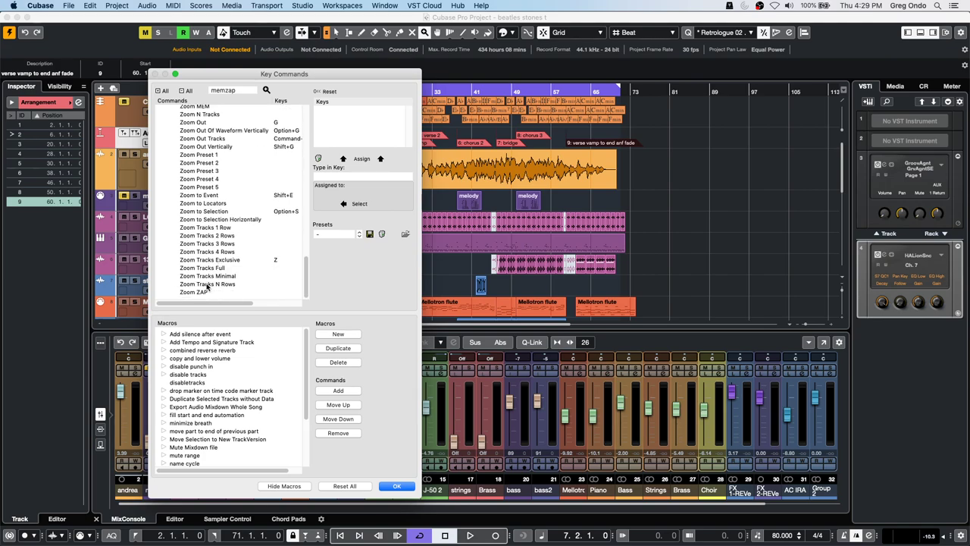
pyautogui.click(198, 293)
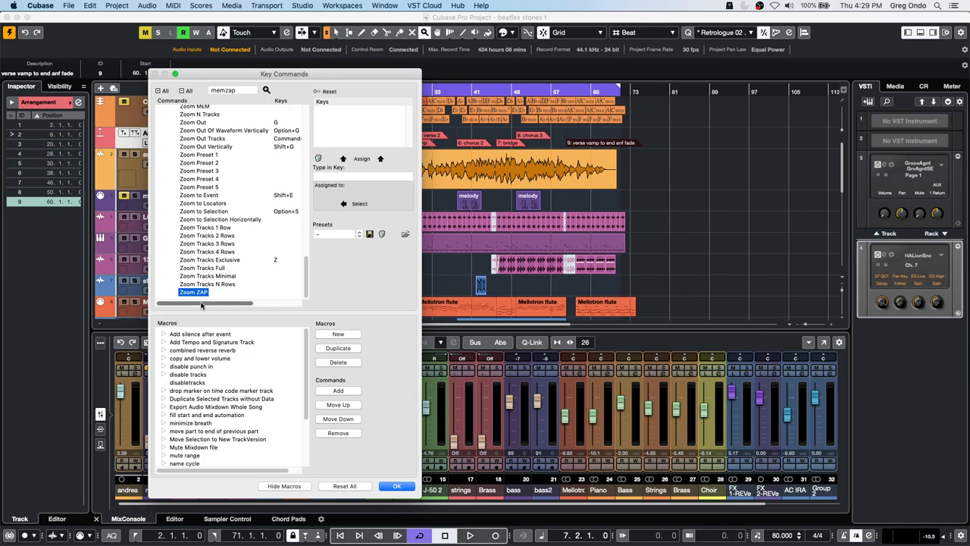
pyautogui.hscroll(3, 193, 302)
pyautogui.hscroll(-3, 185, 306)
pyautogui.hscroll(3, 218, 303)
pyautogui.click(364, 177)
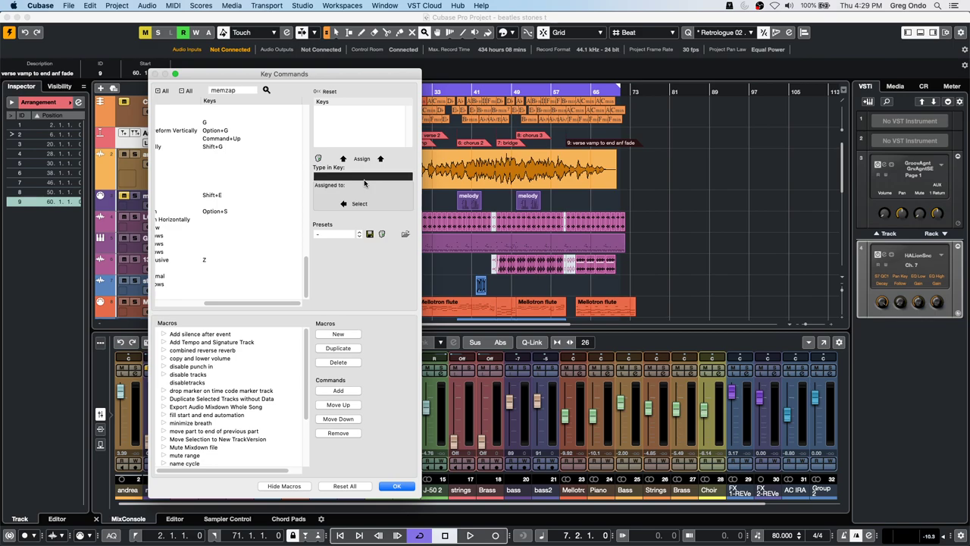
pyautogui.press('super+ctrl+alt+z')
pyautogui.click(346, 158)
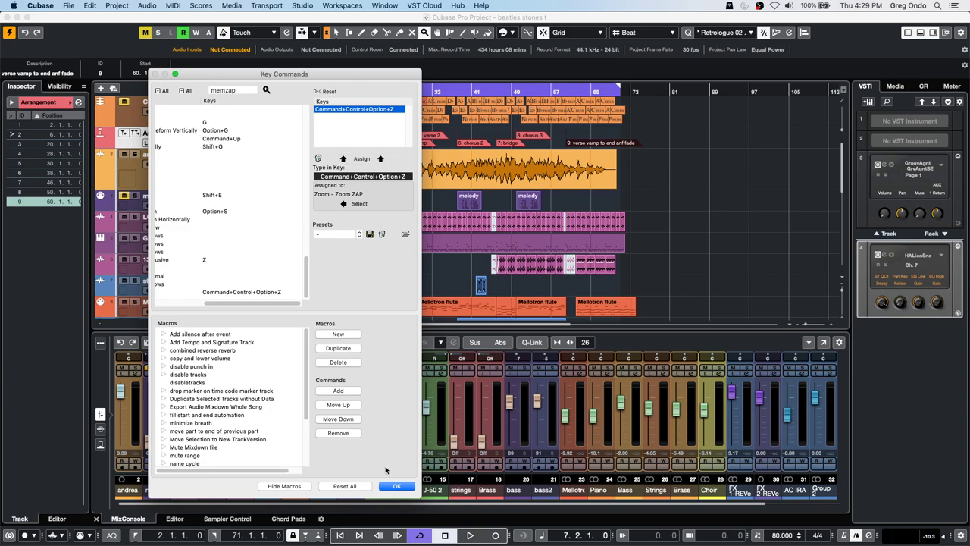
pyautogui.click(398, 487)
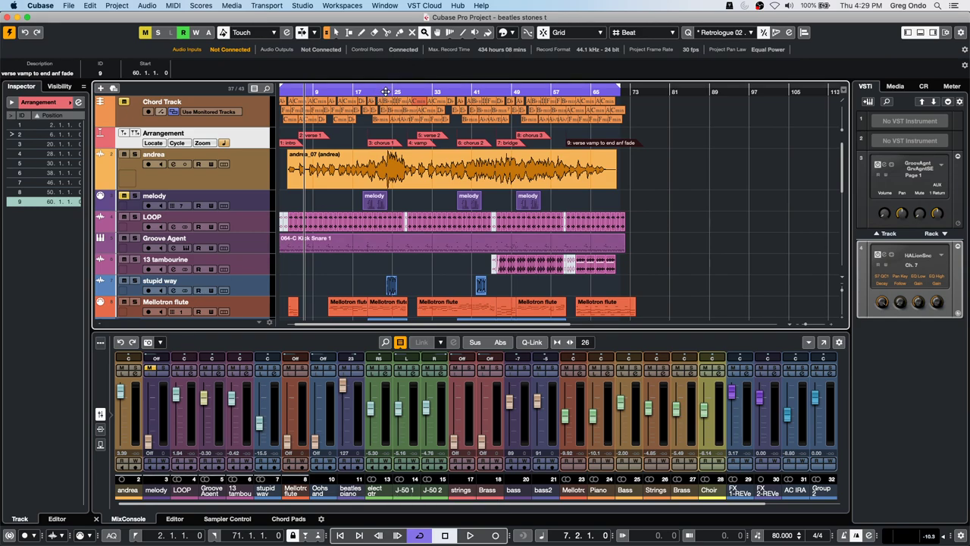
# - Zoom the timeline in closely around bar 24 from the ruler
pyautogui.moveTo(385, 91); pyautogui.dragTo(388, 178)
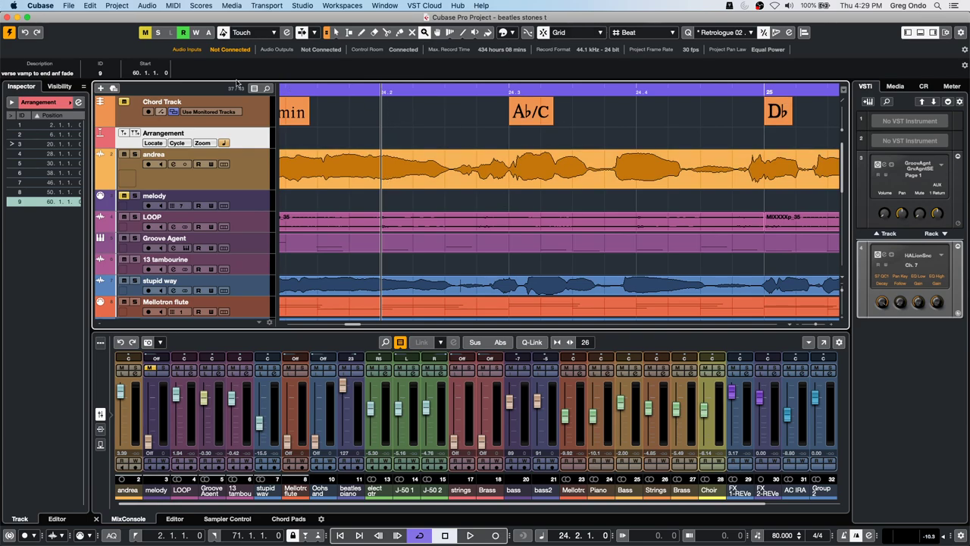
# - Remove the Command+Control+Option+Z shortcut from the Zoom ZAP command in the key command settings
pyautogui.click(97, 6)
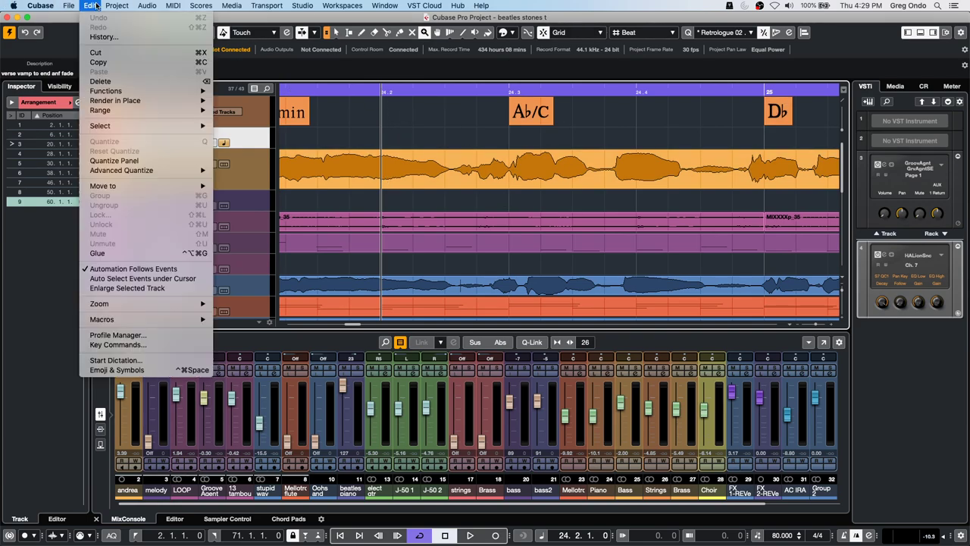
pyautogui.click(134, 345)
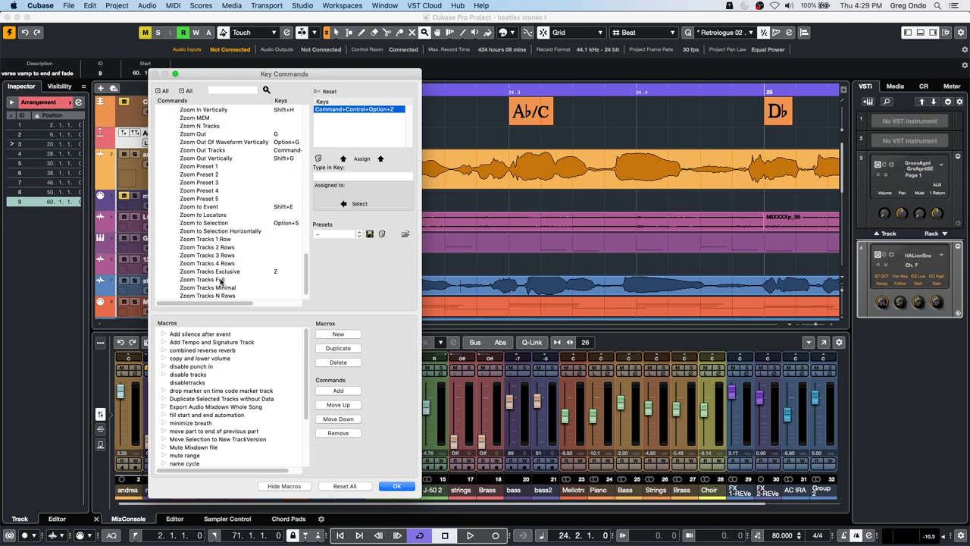
pyautogui.scroll(-5, 218, 283)
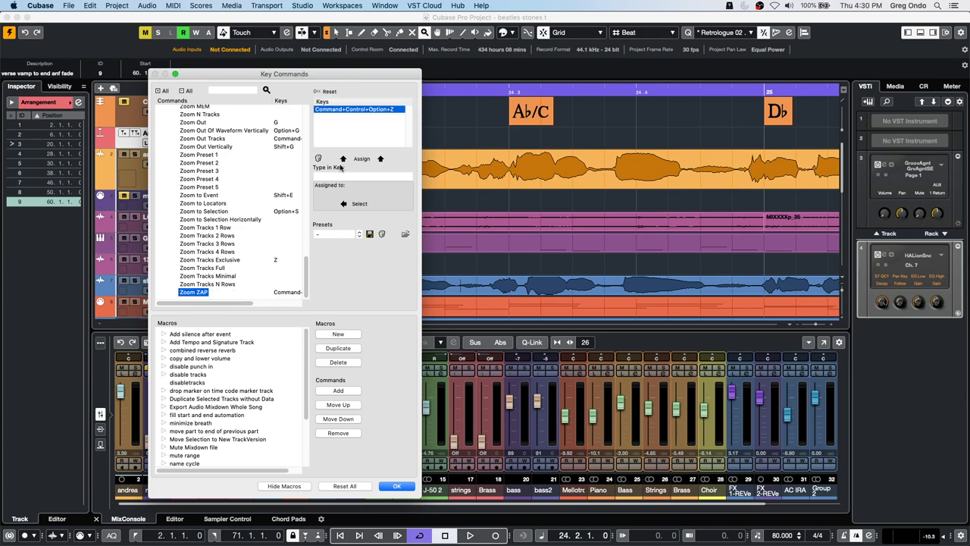
pyautogui.click(319, 157)
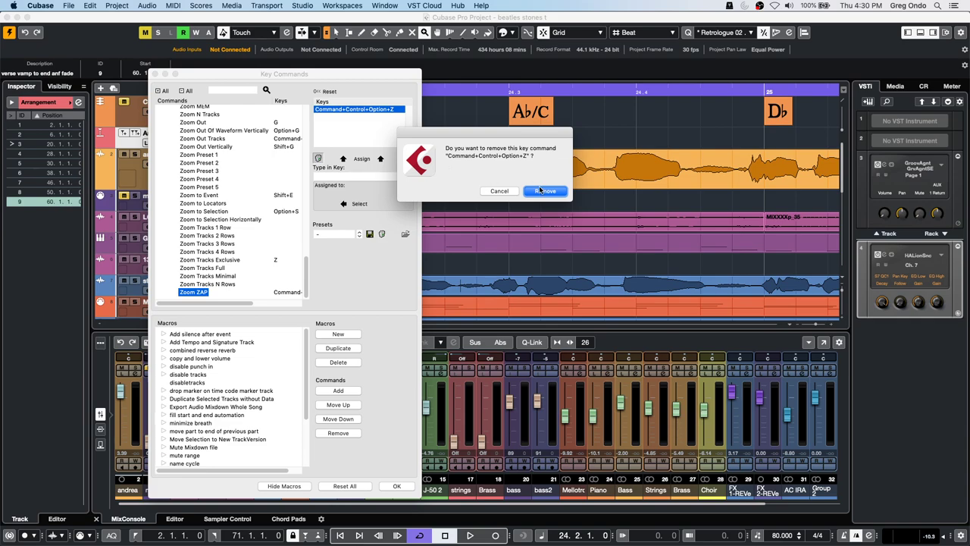
pyautogui.click(539, 191)
# - Assign Command+Control+Option+Z to the Undo Zoom command and close the key command settings
pyautogui.scroll(1, 203, 203)
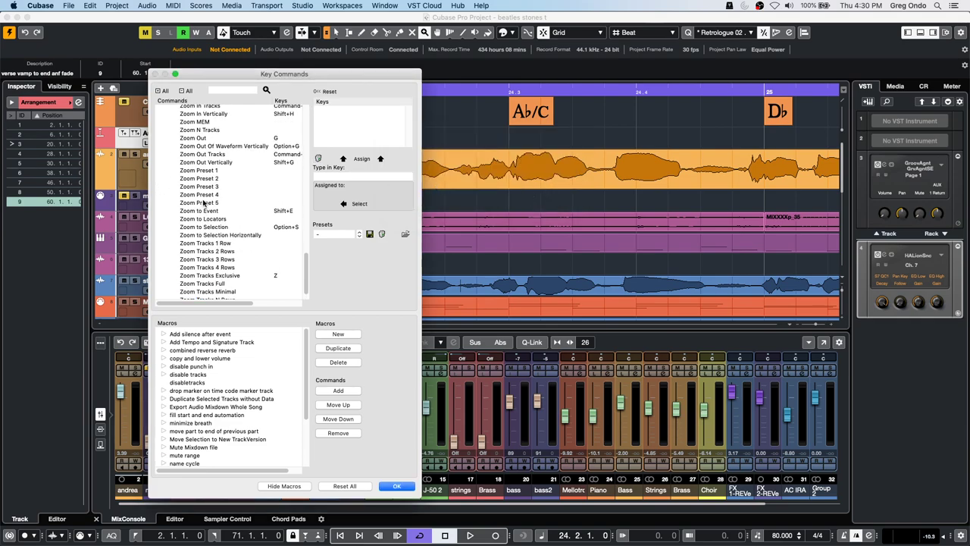
pyautogui.scroll(5, 203, 203)
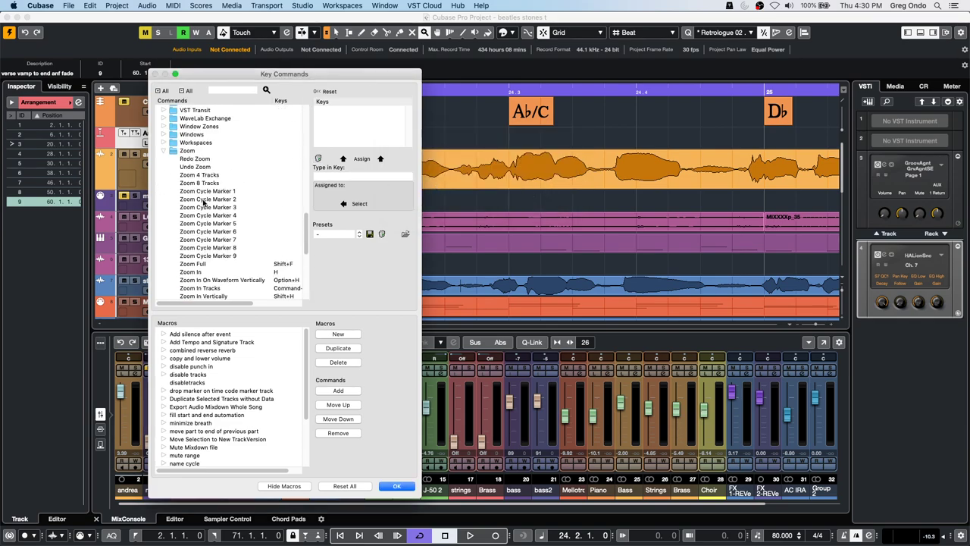
pyautogui.click(192, 168)
pyautogui.click(354, 177)
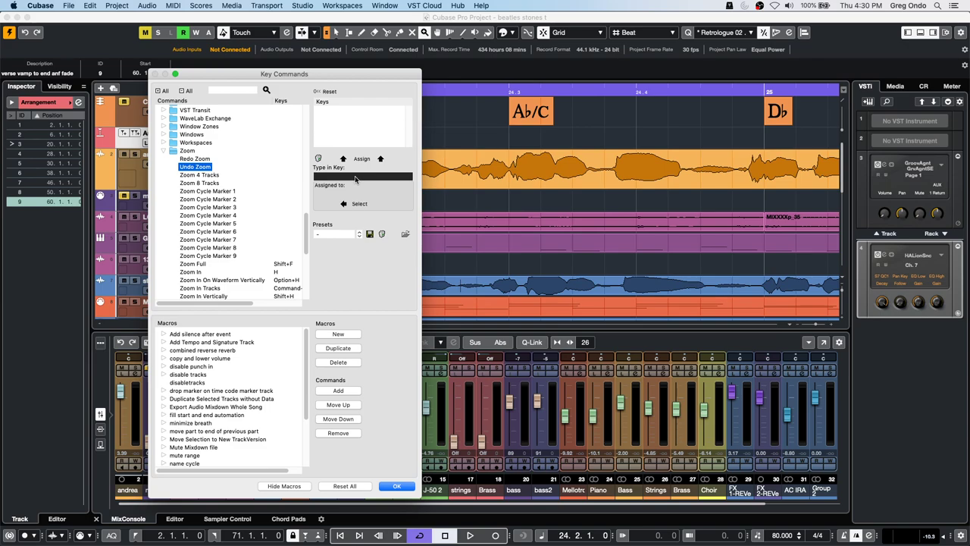
pyautogui.press('ctrl+alt+super+z')
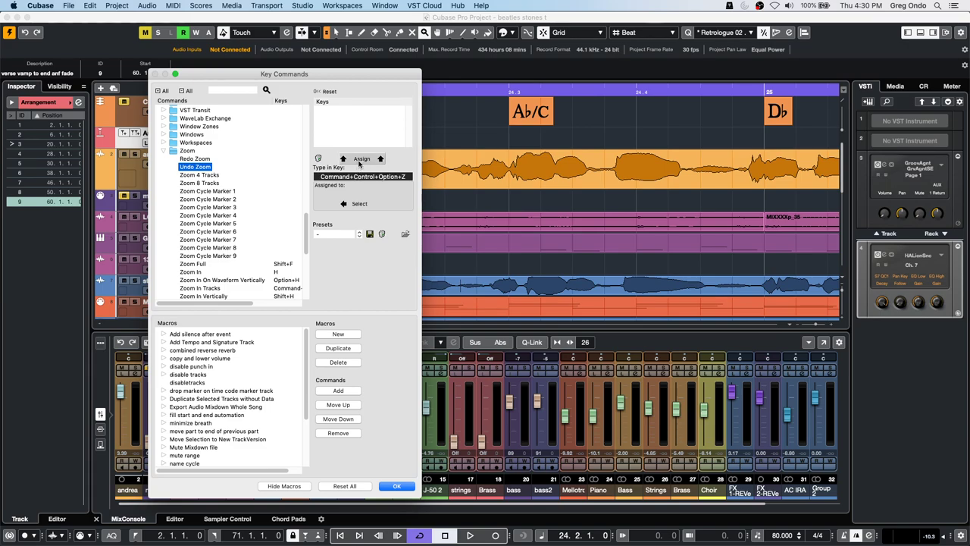
pyautogui.click(362, 158)
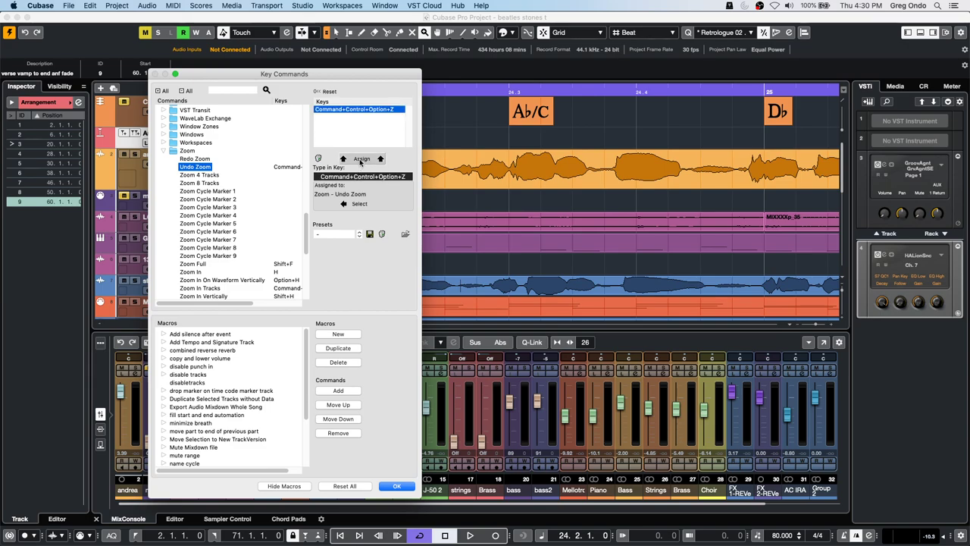
pyautogui.click(396, 487)
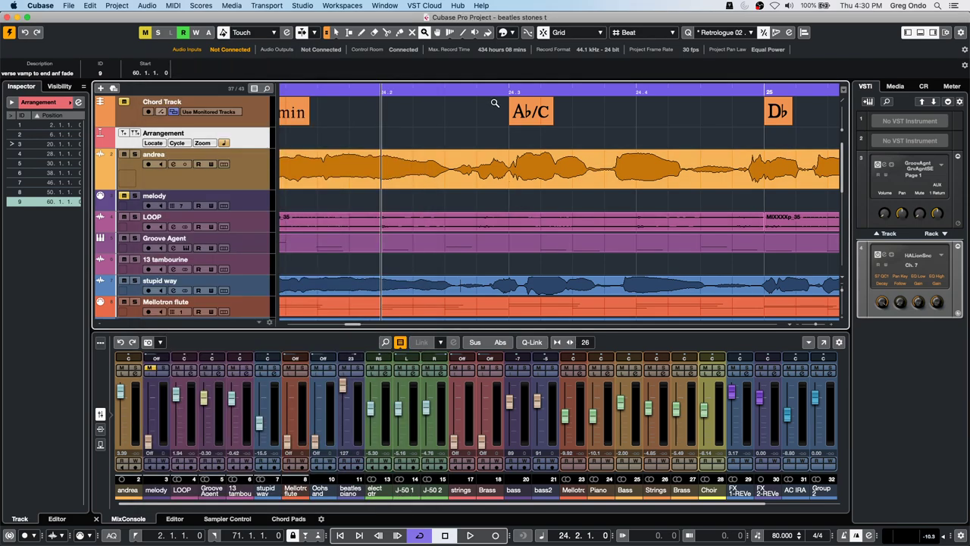
# - Test the Undo Zoom shortcut with ruler zooms within bar 24 and recheck its assignment in the key command settings
pyautogui.moveTo(455, 91); pyautogui.dragTo(454, 147)
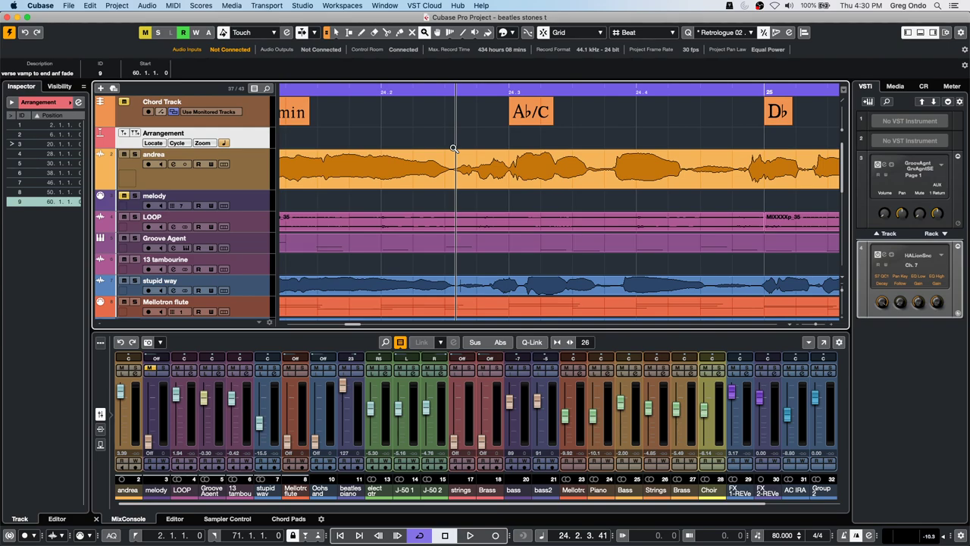
pyautogui.click(89, 5)
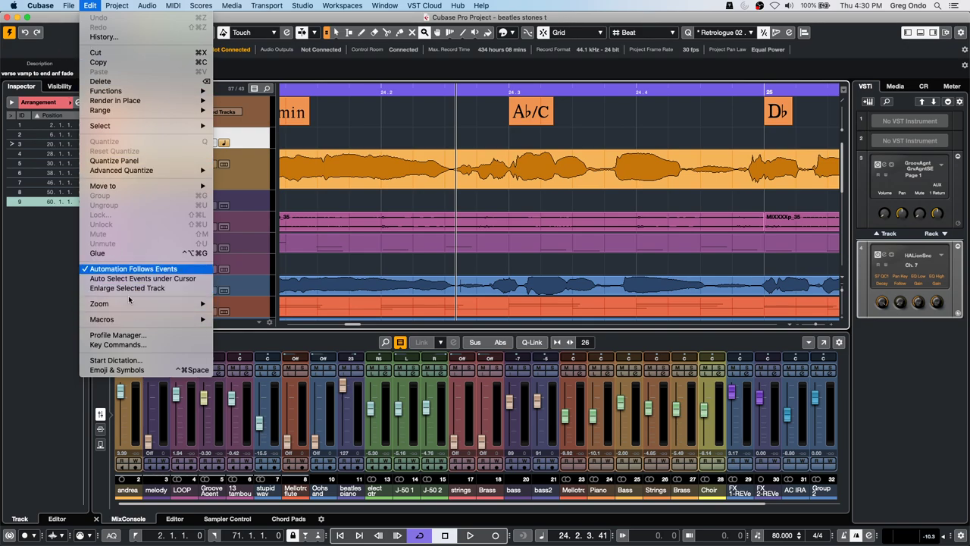
pyautogui.click(607, 275)
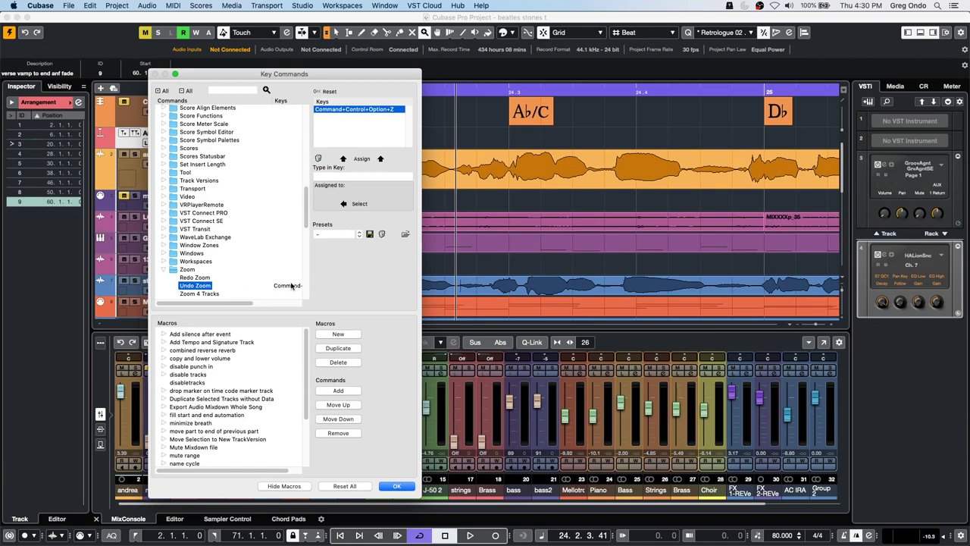
pyautogui.click(397, 487)
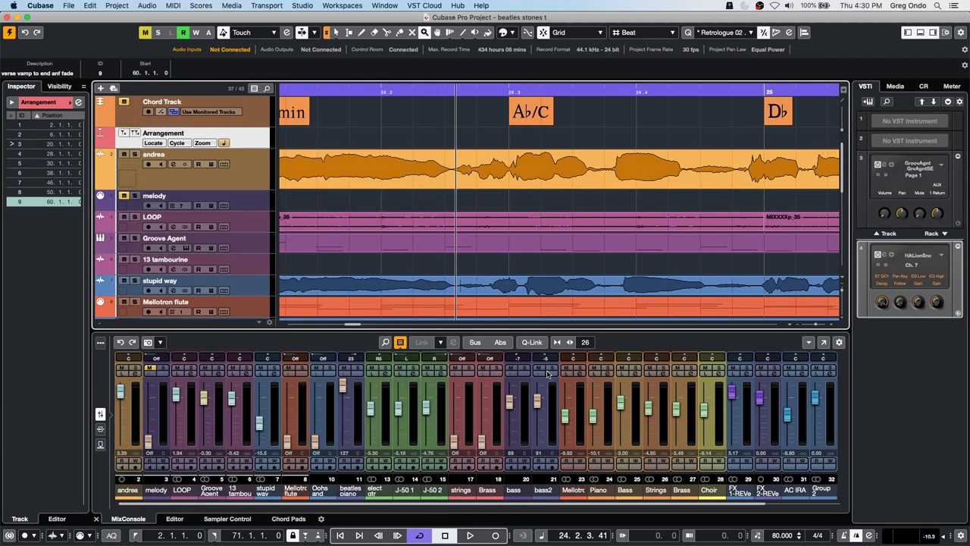
pyautogui.moveTo(616, 92); pyautogui.dragTo(616, 223)
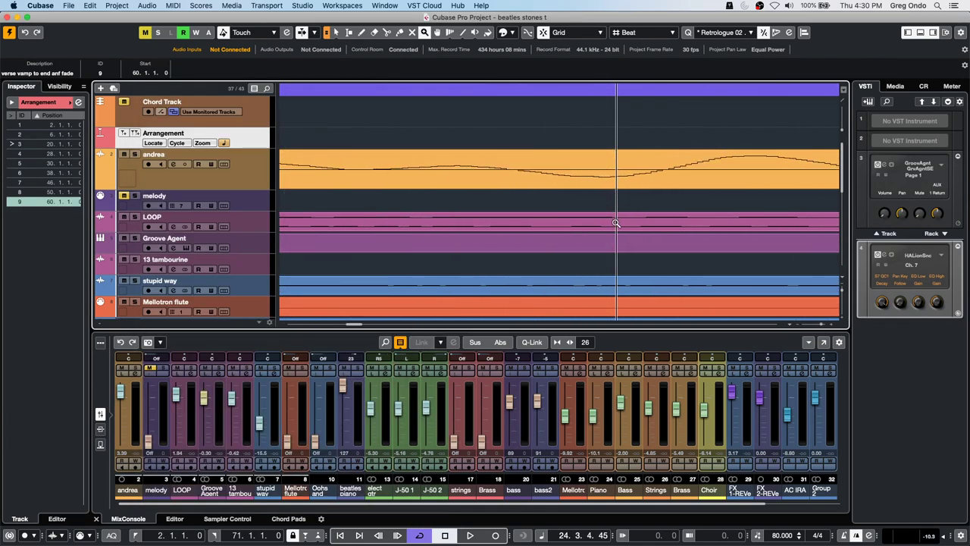
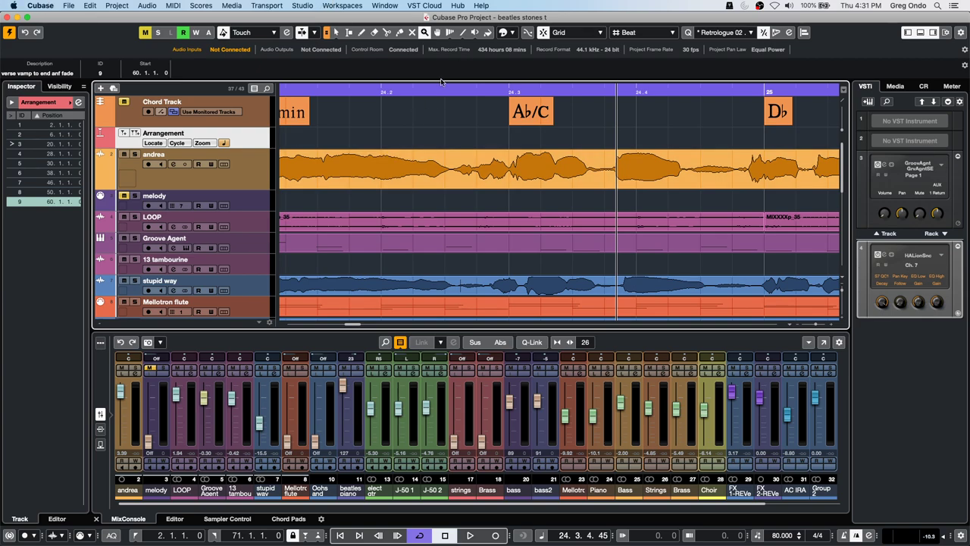
pyautogui.click(69, 5)
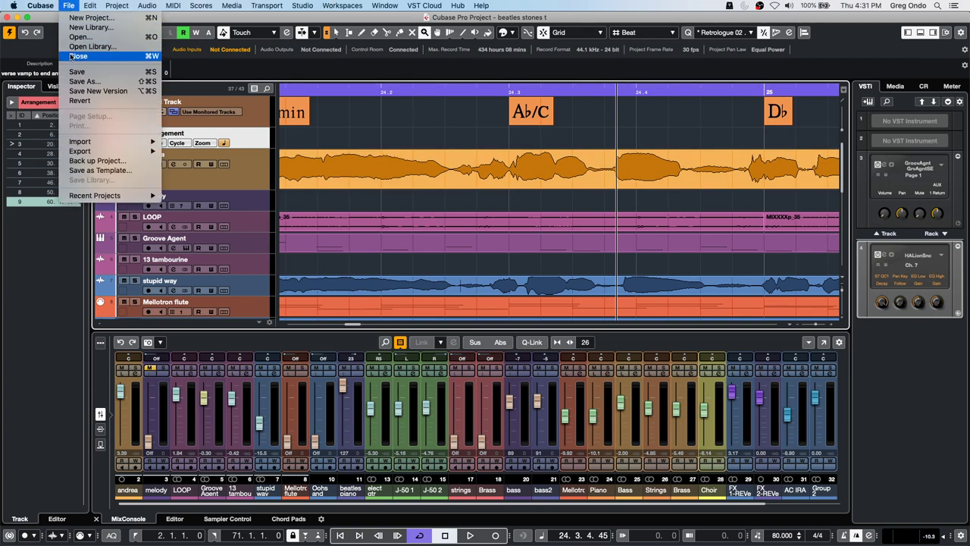
pyautogui.moveTo(97, 197)
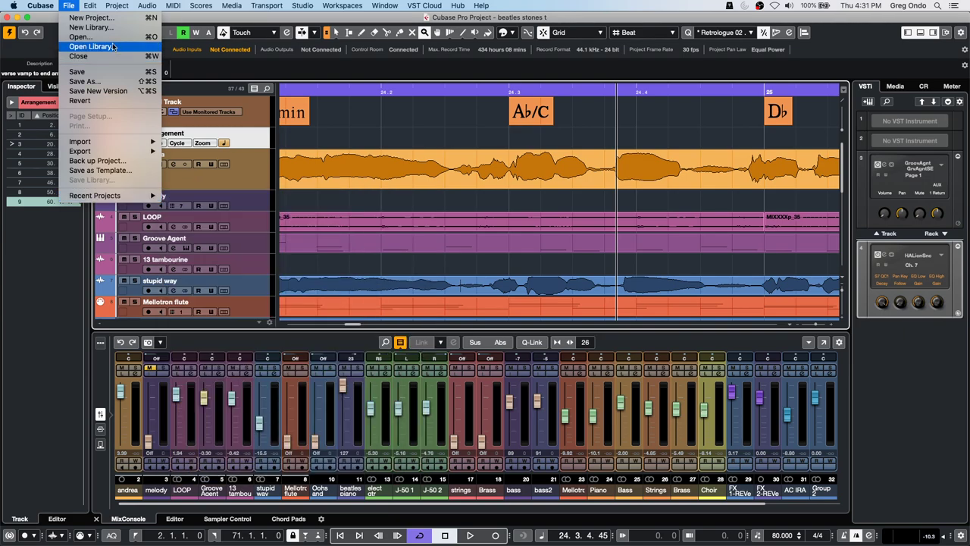
# - Create a new empty project in the June 30 2020 folder
pyautogui.click(91, 17)
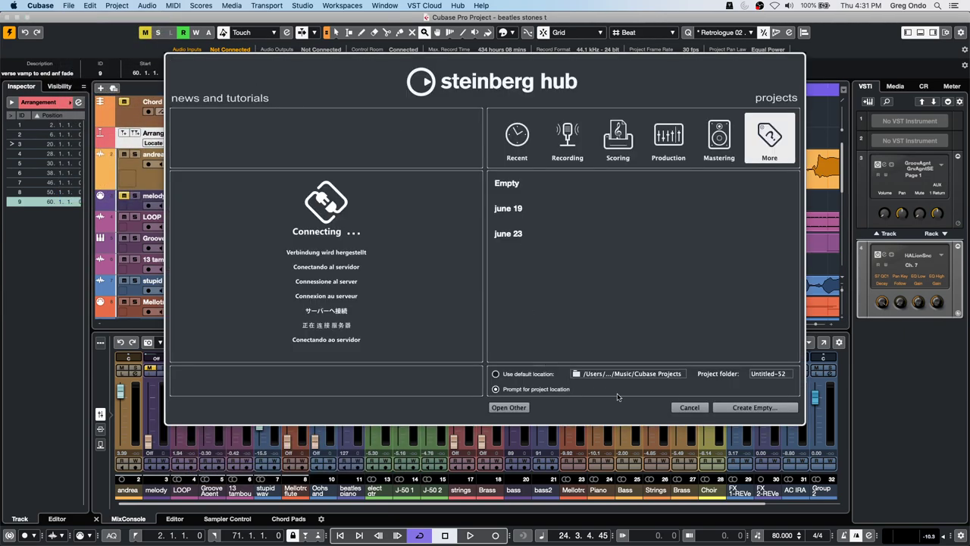
pyautogui.click(753, 406)
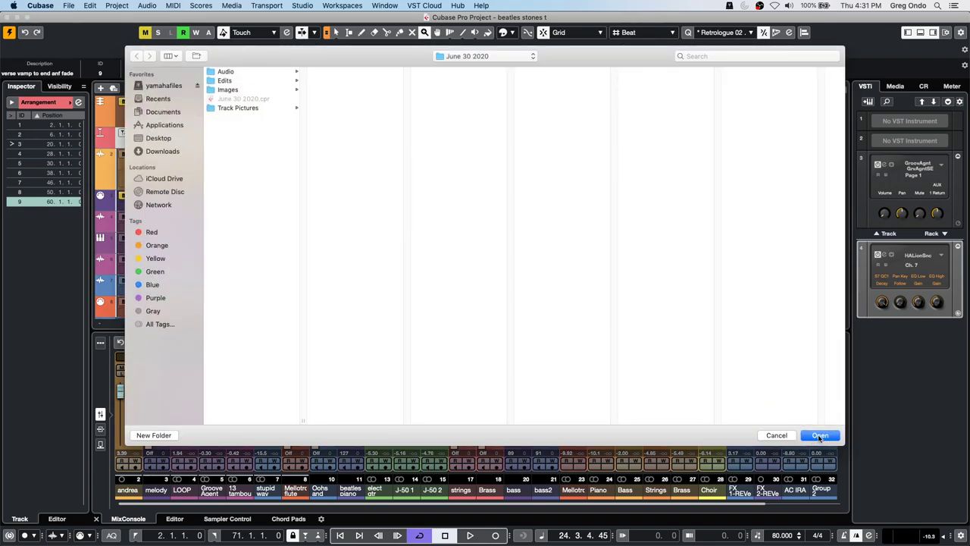
pyautogui.click(820, 437)
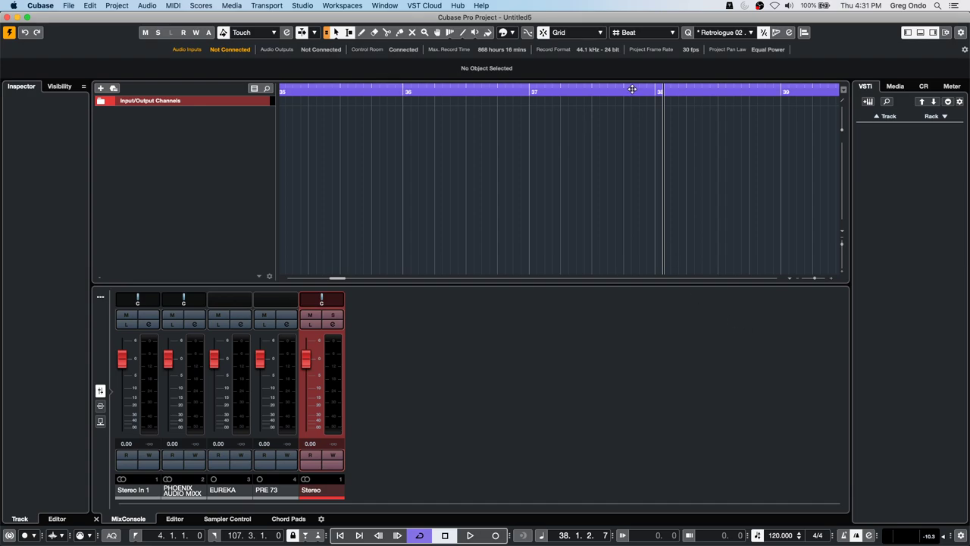
# - Add one instrument track using Groove Agent SE with stereo output
pyautogui.moveTo(632, 90); pyautogui.dragTo(425, 79)
pyautogui.rightClick(180, 133)
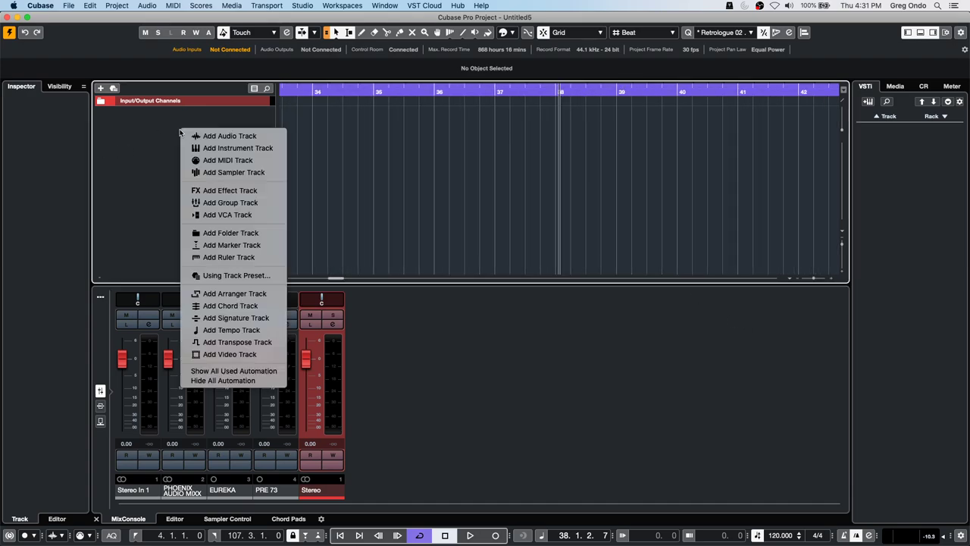
pyautogui.click(231, 148)
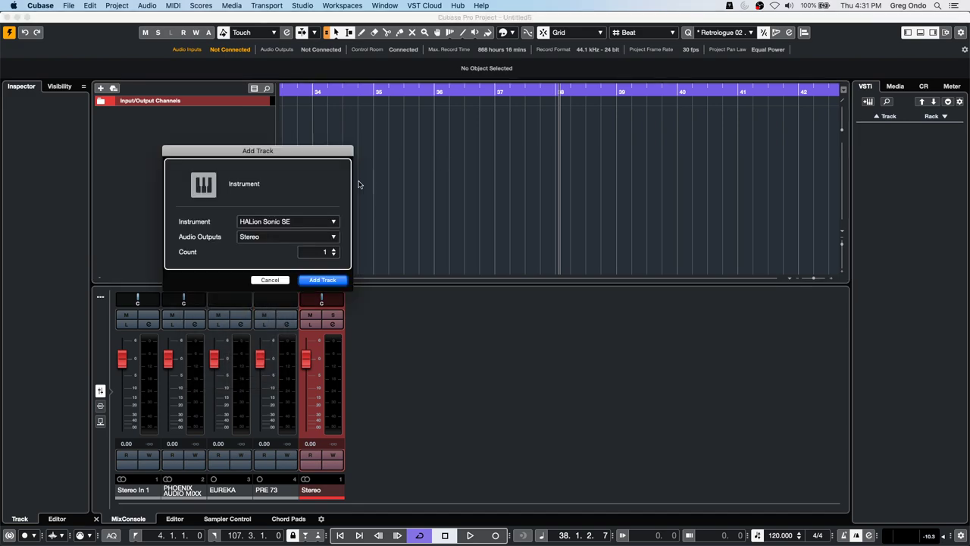
pyautogui.click(303, 221)
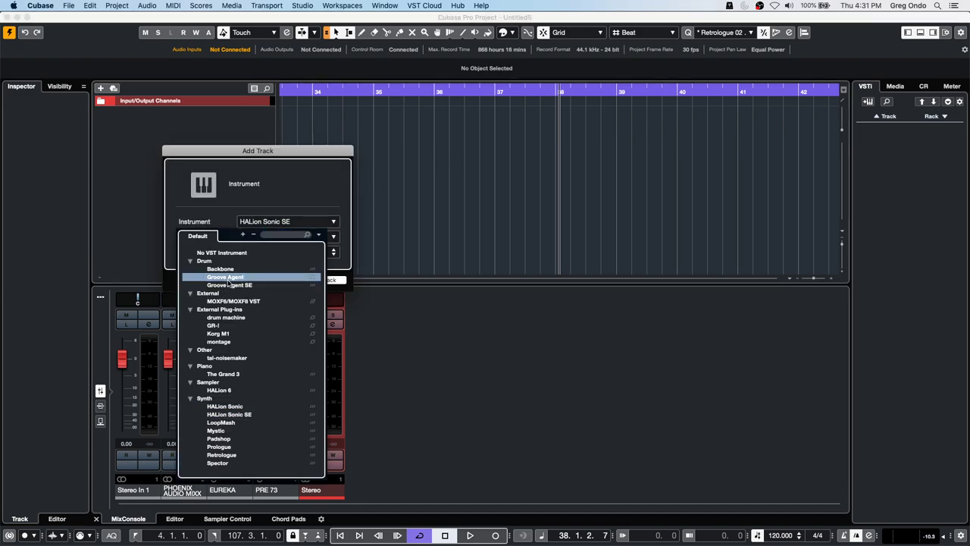
pyautogui.click(227, 281)
pyautogui.click(269, 222)
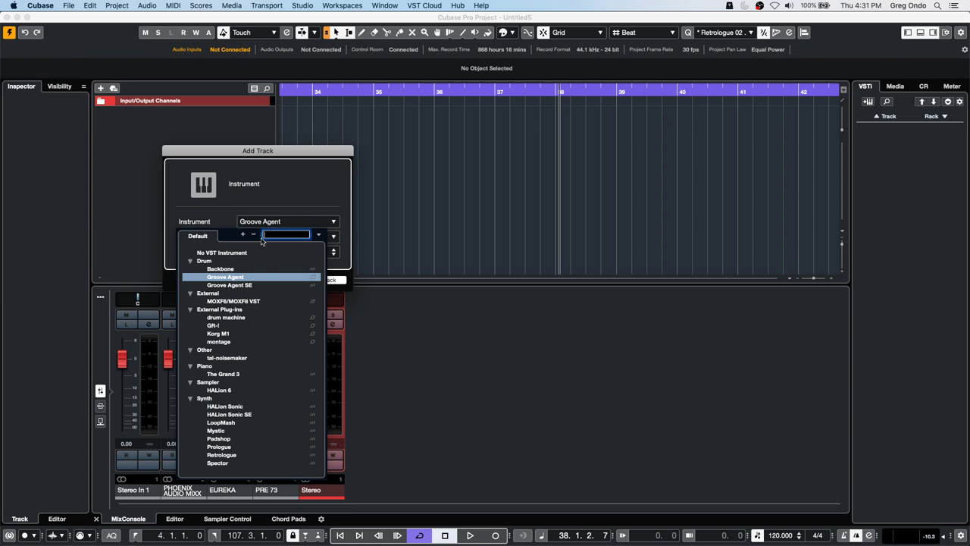
pyautogui.click(240, 285)
pyautogui.click(326, 280)
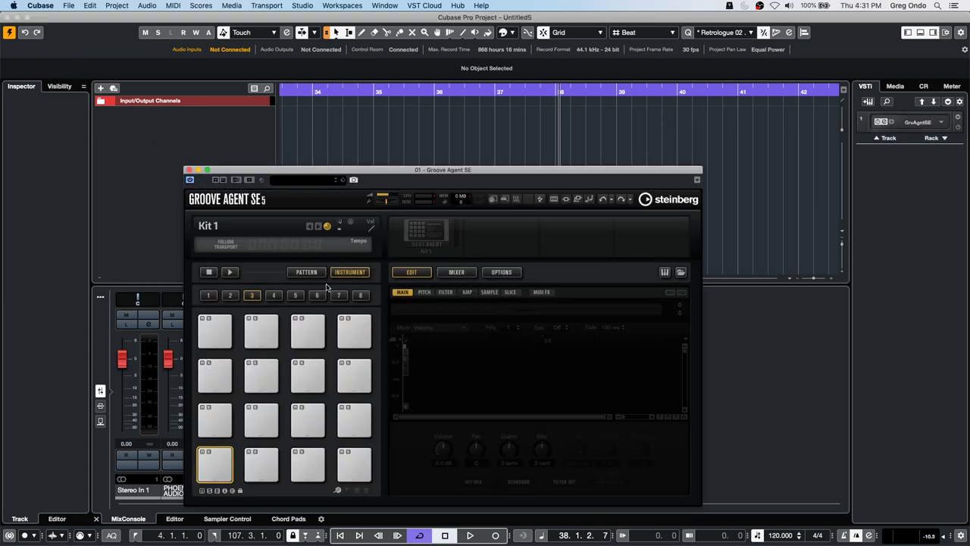
# - Load the Forget The Past kit with its patterns into Groove Agent SE, close the loading dialog and reposition the instrument window
pyautogui.rightClick(435, 231)
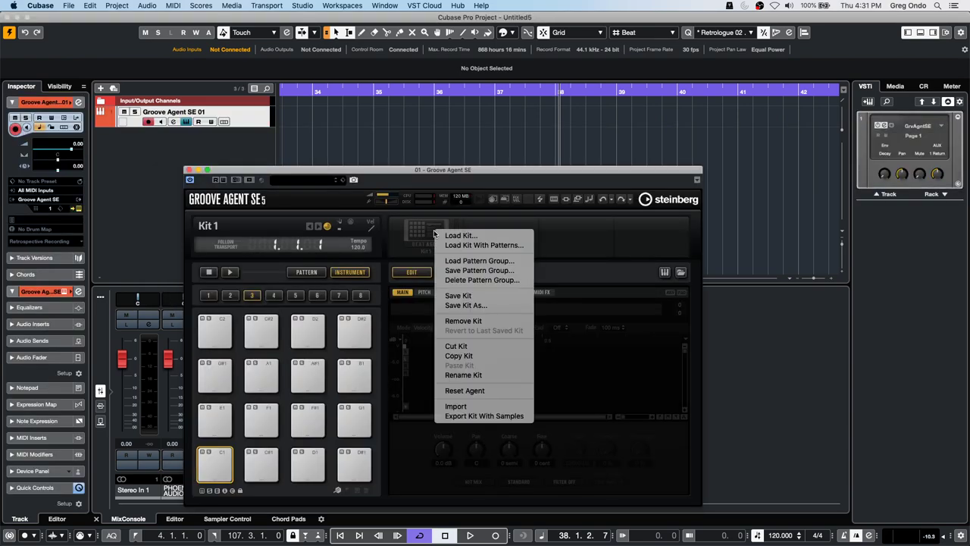
pyautogui.click(471, 247)
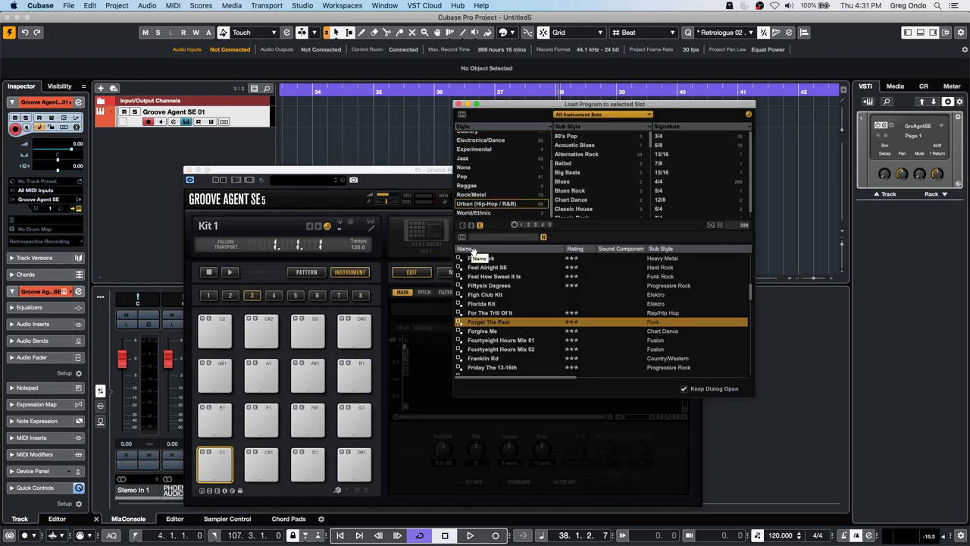
pyautogui.doubleClick(471, 322)
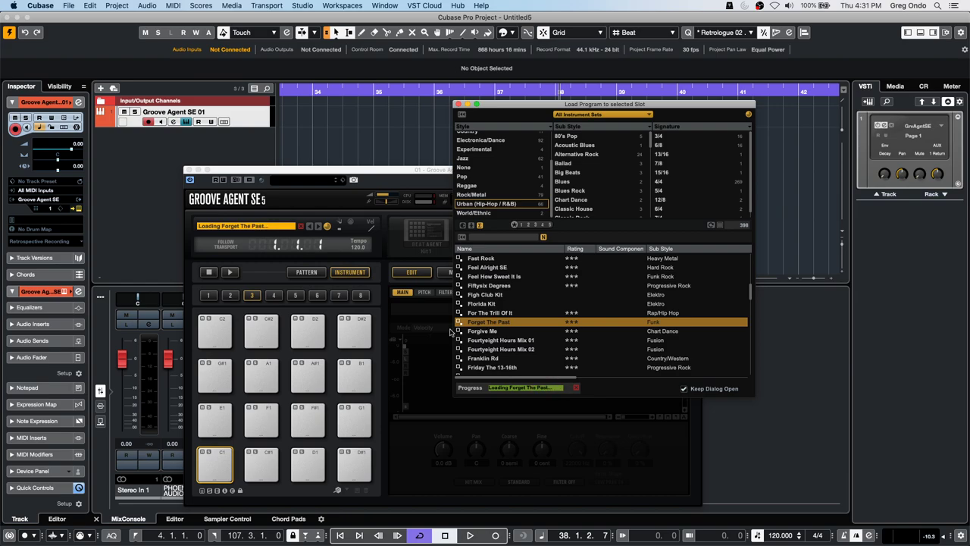
pyautogui.click(458, 104)
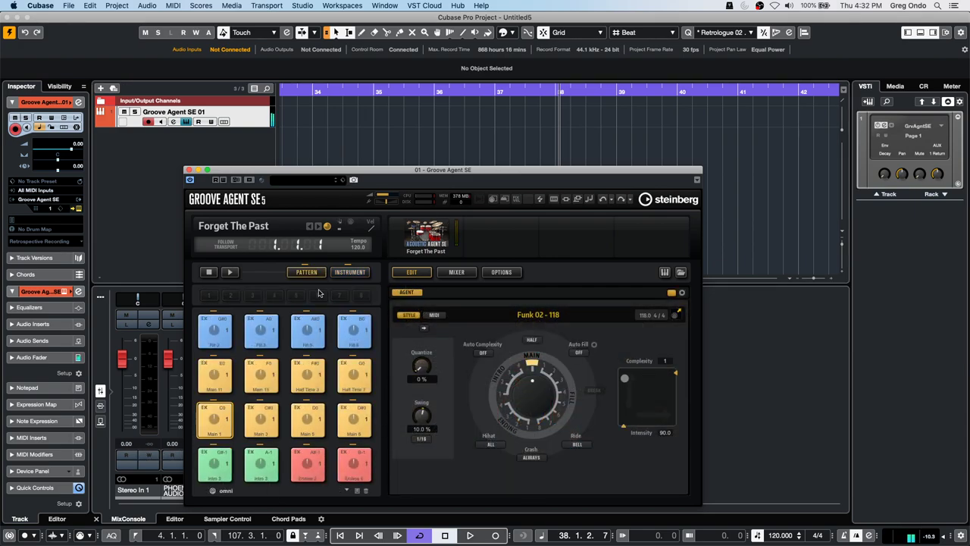
pyautogui.moveTo(440, 172); pyautogui.dragTo(495, 89)
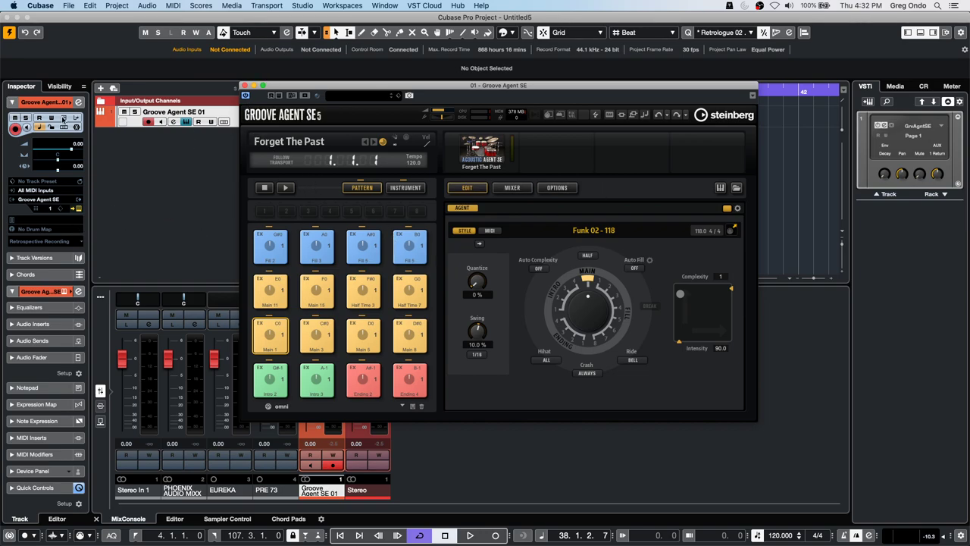
pyautogui.rightClick(130, 125)
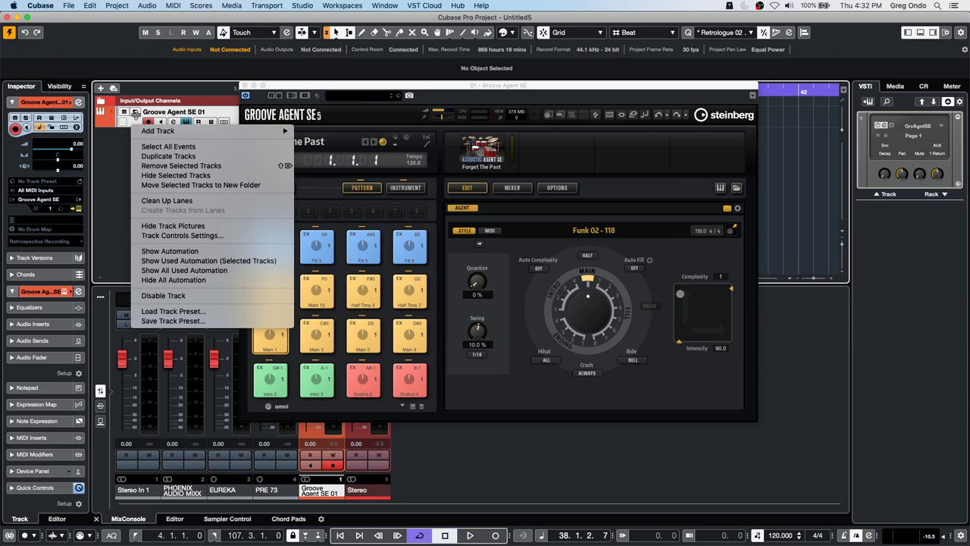
pyautogui.press('Escape')
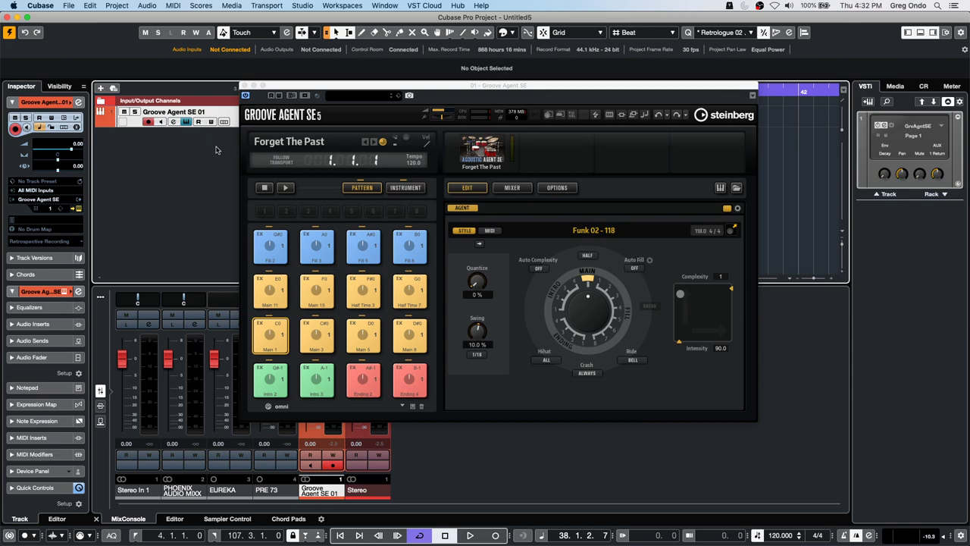
pyautogui.rightClick(160, 149)
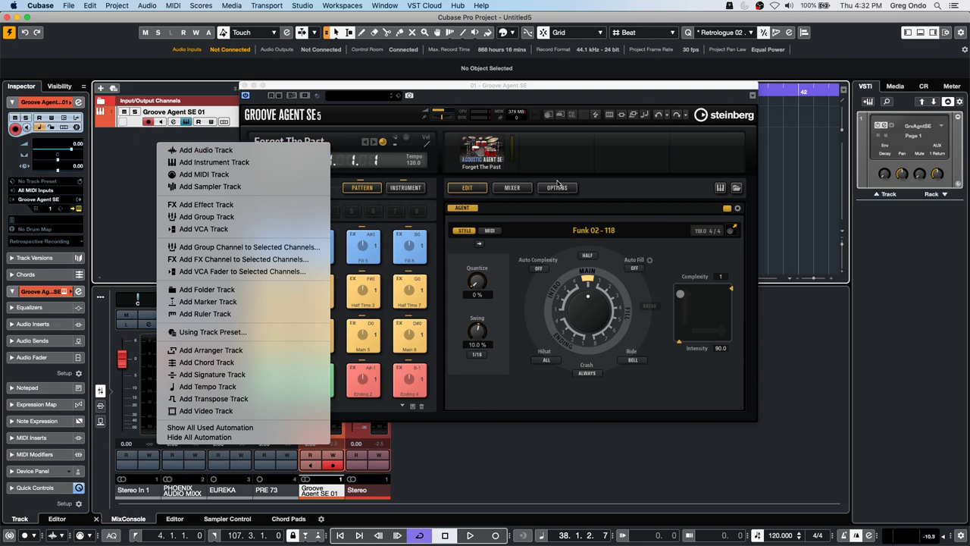
pyautogui.press('Escape')
# - Route the Groove Agent SE mixer's Snare to Out 2, Hihat to Out 3, Toms to Out 4 and Cymbals to Out 5
pyautogui.click(512, 187)
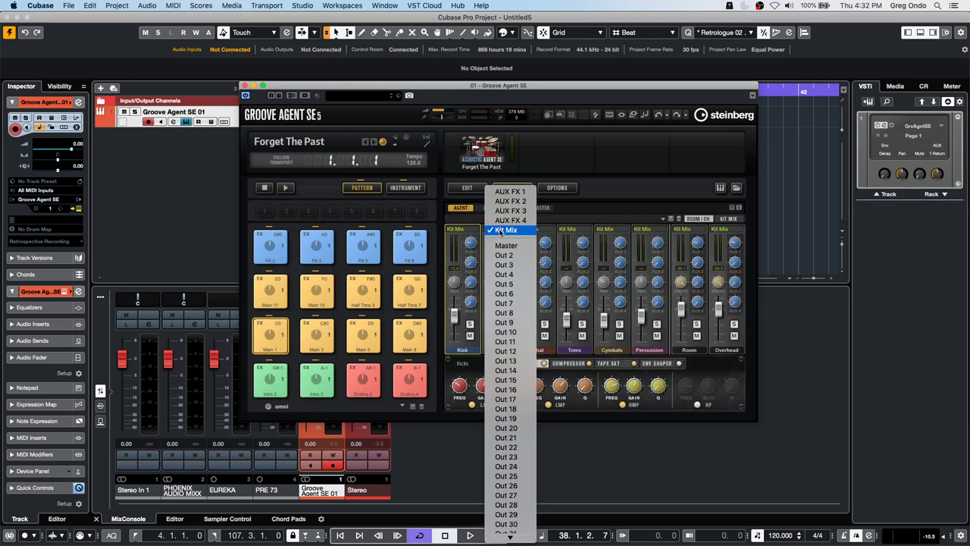
pyautogui.click(498, 229)
pyautogui.click(503, 255)
pyautogui.click(552, 229)
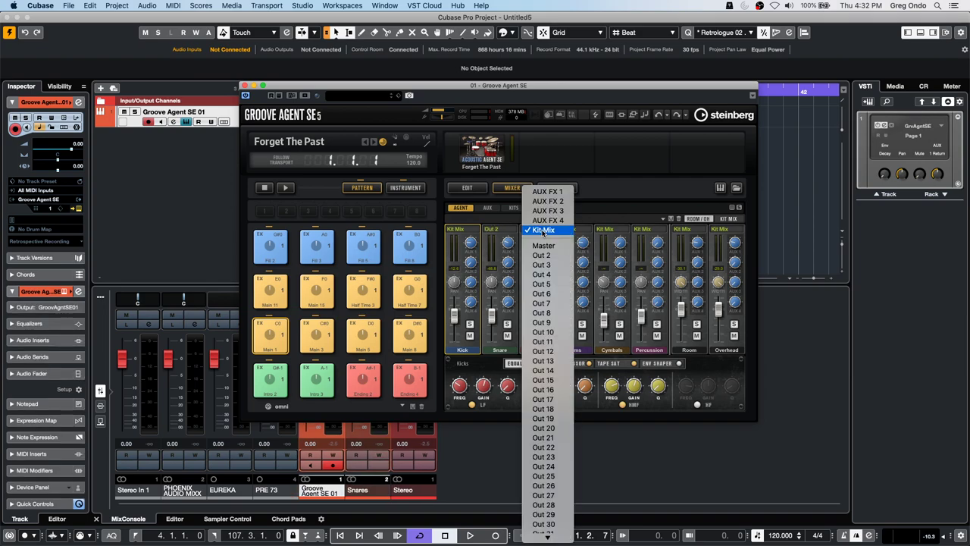
pyautogui.click(540, 265)
pyautogui.click(572, 229)
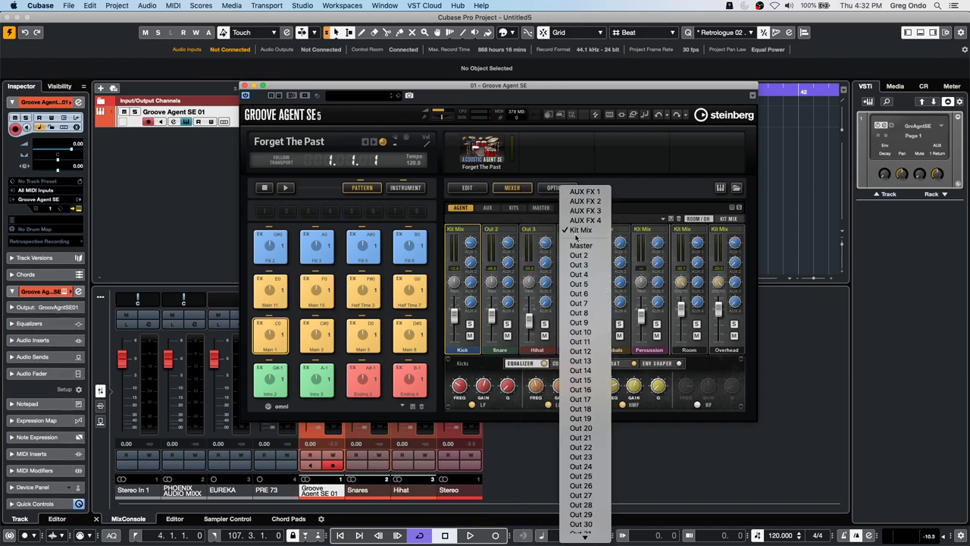
pyautogui.click(579, 274)
pyautogui.click(604, 229)
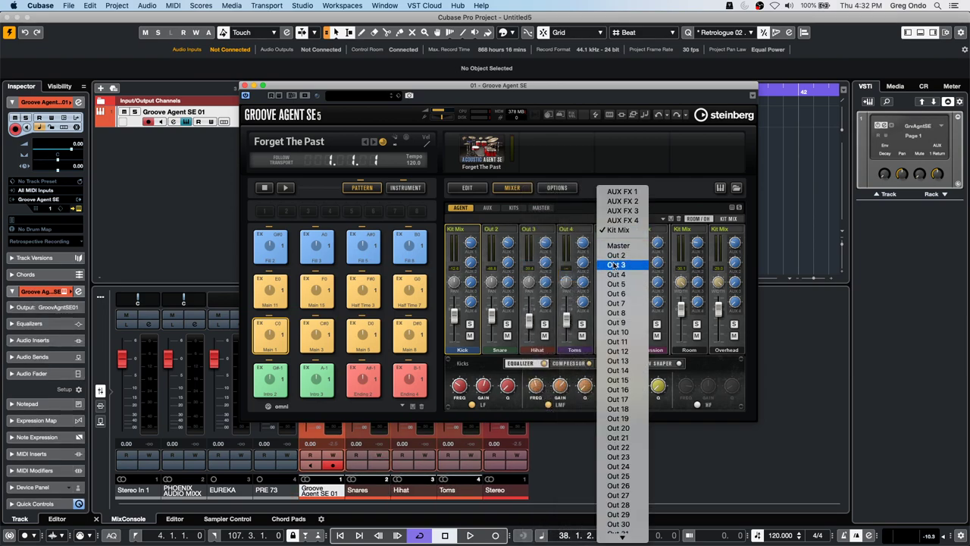
pyautogui.click(615, 283)
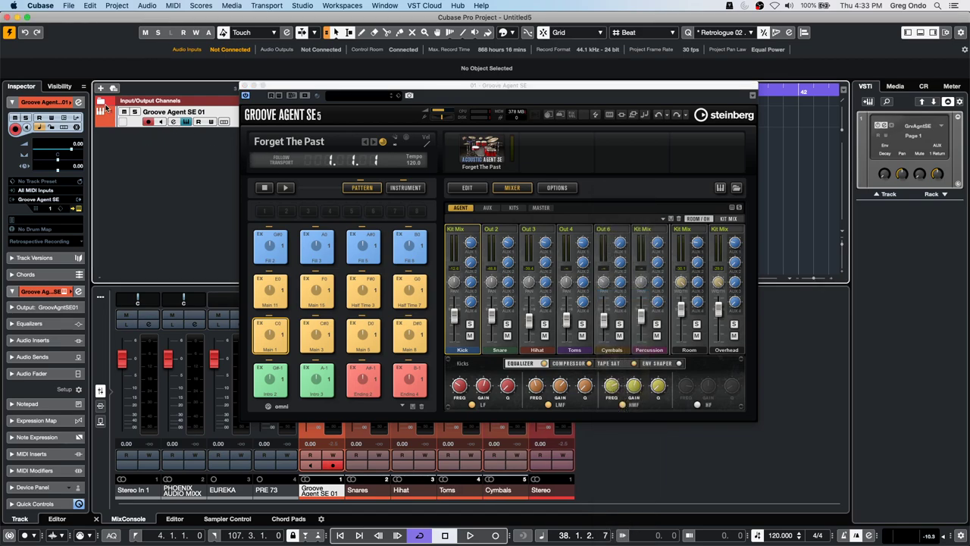
# - Expand the Input/Output Channels folder track and reposition the Groove Agent SE window higher
pyautogui.click(100, 102)
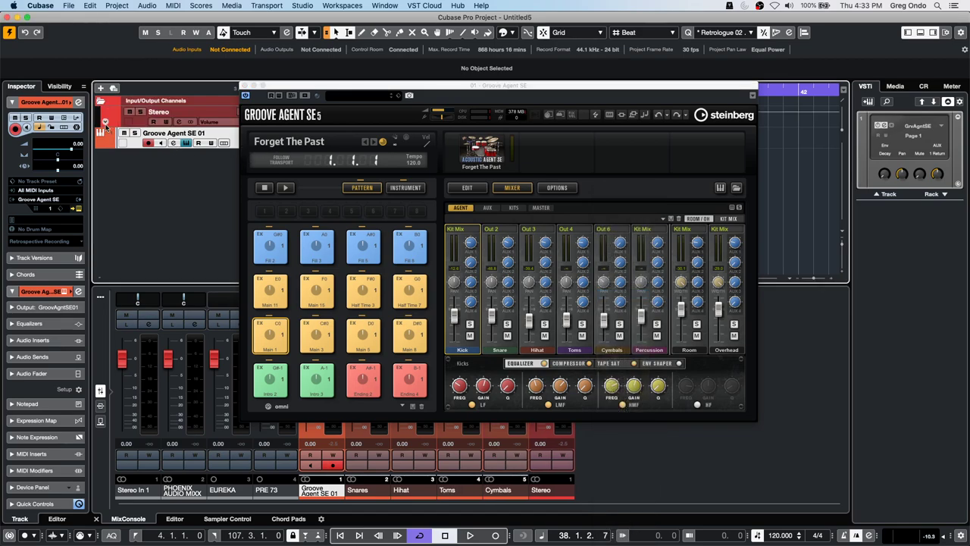
pyautogui.click(363, 301)
pyautogui.moveTo(487, 88); pyautogui.dragTo(480, 32)
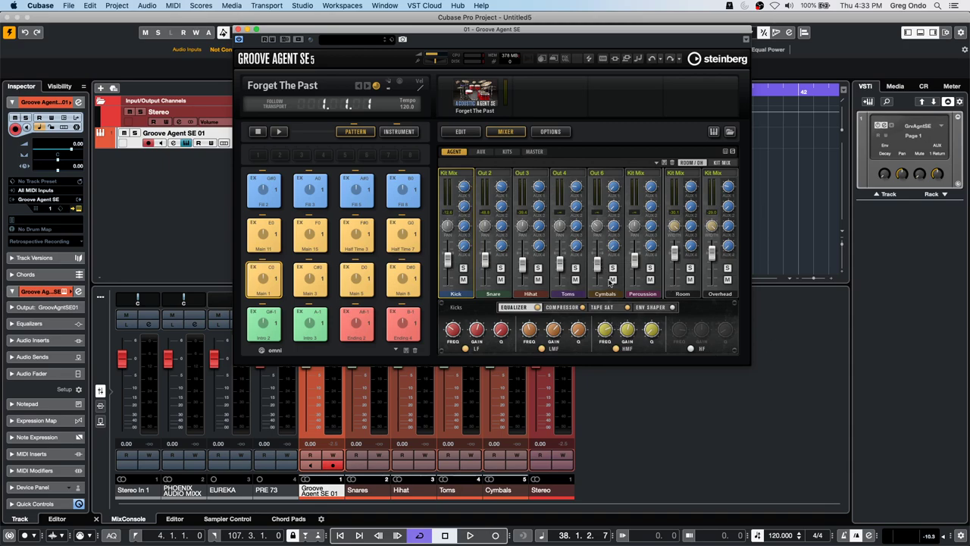
# - Try to export the Groove Agent SE mixer and FX to Cubase, replacing the active output settings, and close the instrument window
pyautogui.rightClick(480, 85)
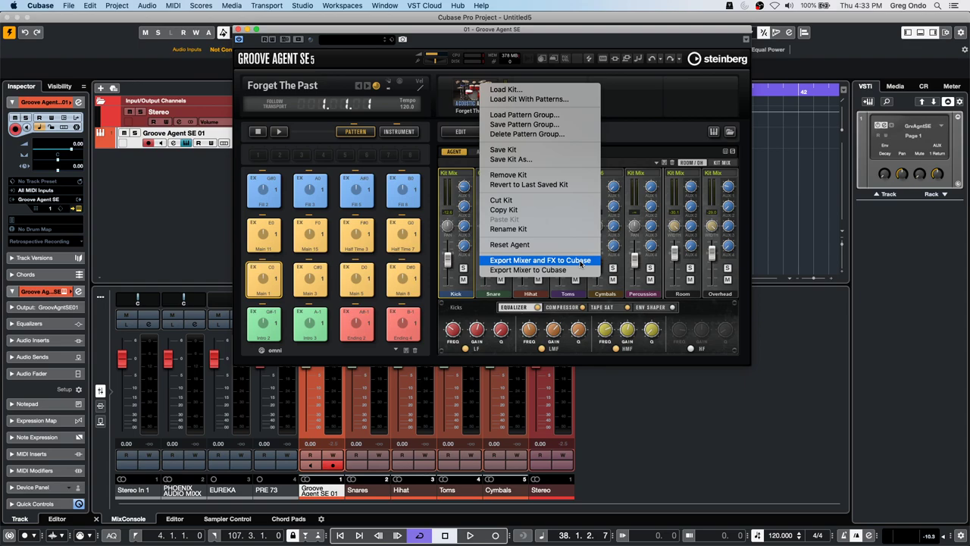
pyautogui.click(539, 259)
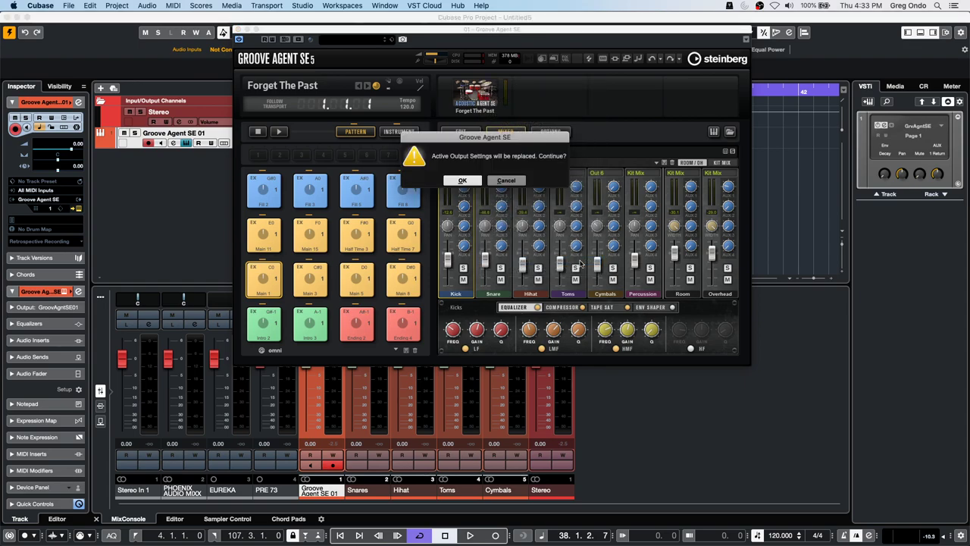
pyautogui.click(464, 180)
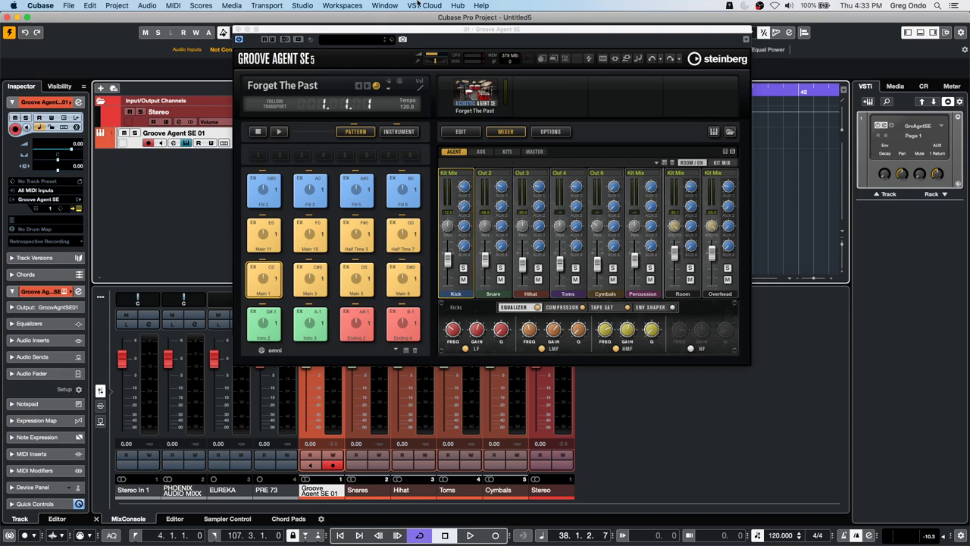
pyautogui.click(240, 30)
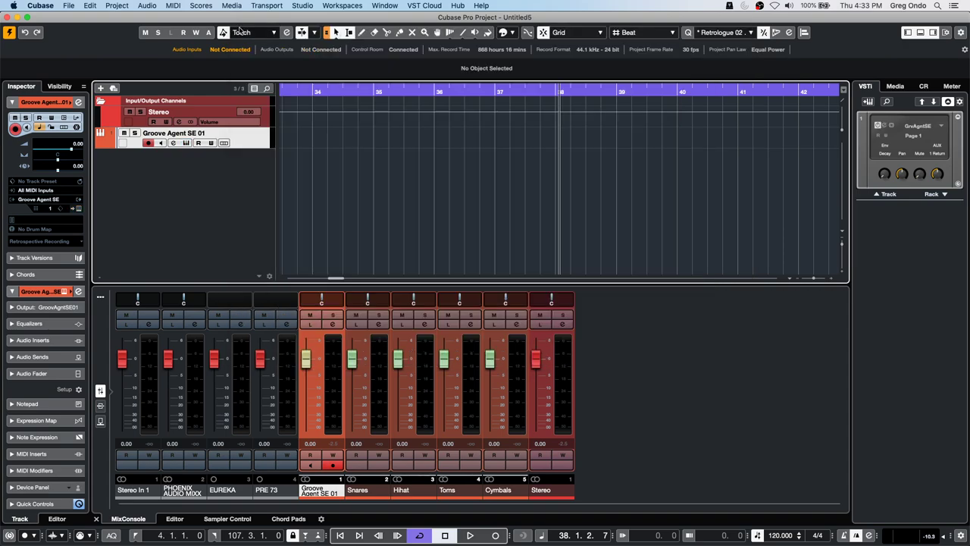
# - Open the Ambient Lounge loop set from Loops & Samples and filter it to the Beats subcategory
pyautogui.click(894, 85)
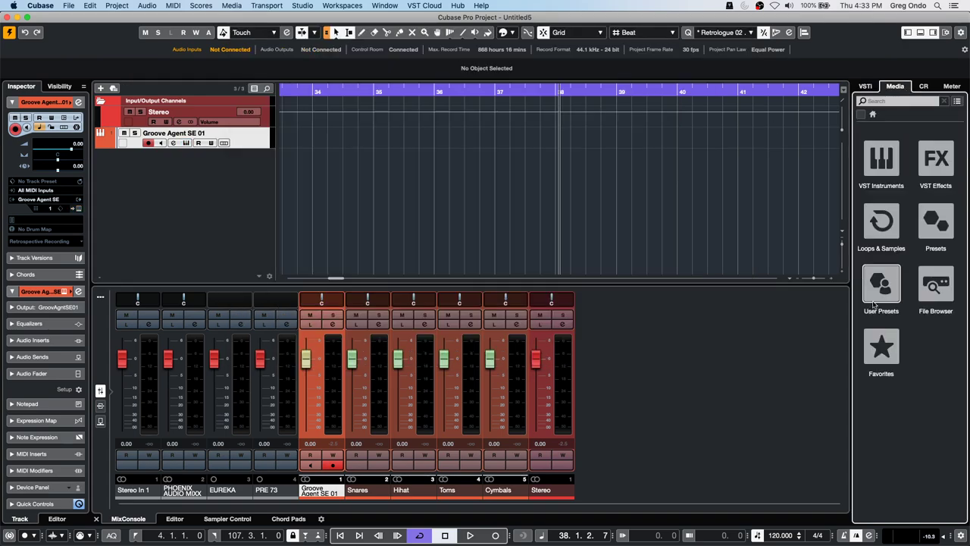
pyautogui.click(881, 221)
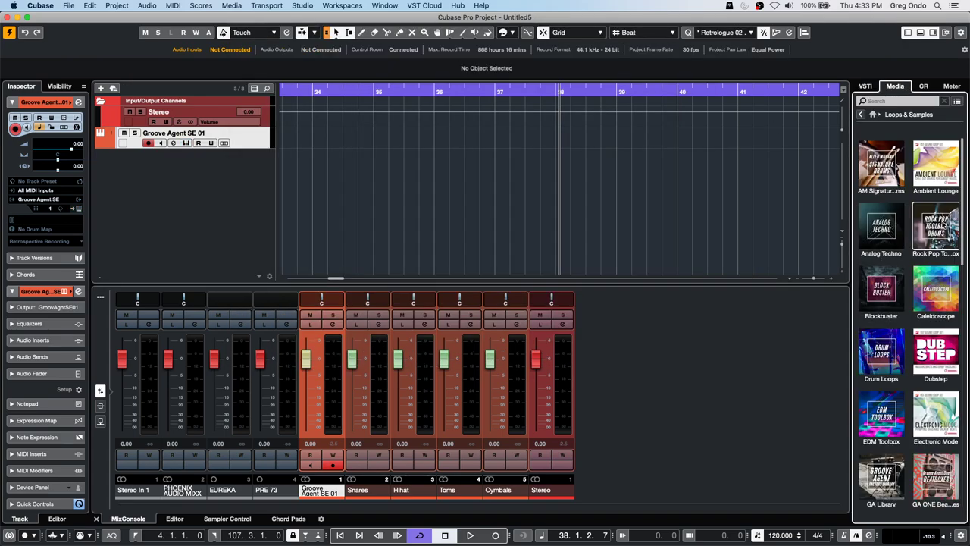
pyautogui.click(935, 165)
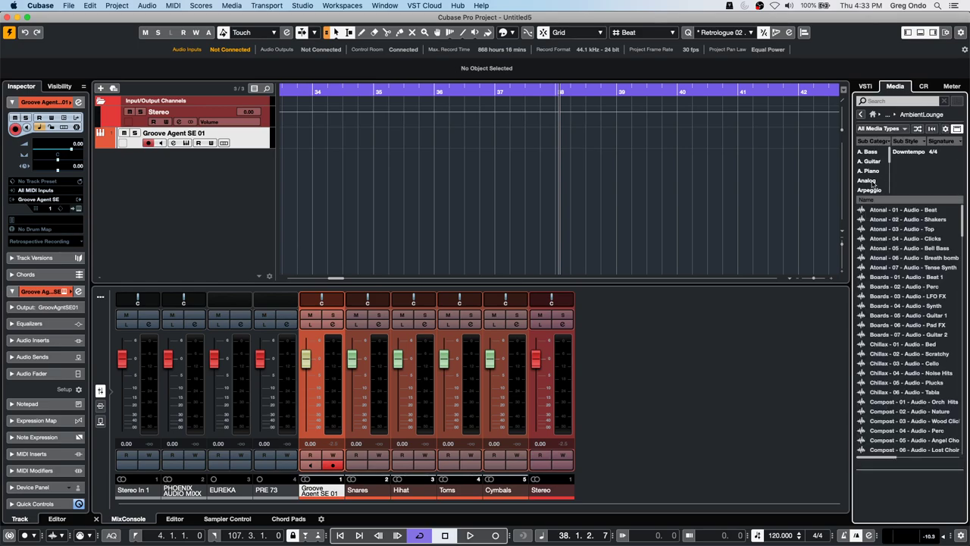
pyautogui.scroll(-1, 872, 184)
pyautogui.click(872, 183)
# - Audition the first two Futurechill beats and place Futurechill - 02 - Audio - Beat 2 on a new audio track at bar 33
pyautogui.click(894, 231)
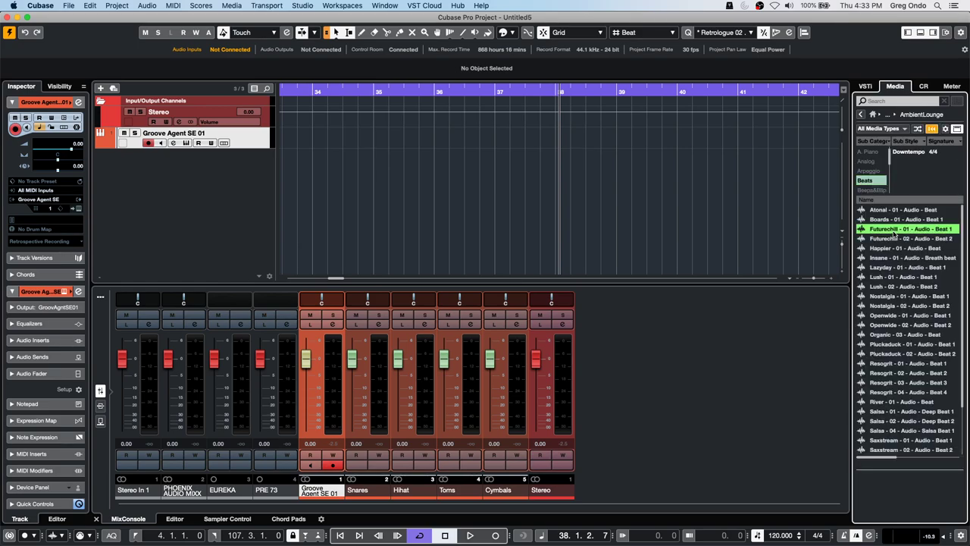
pyautogui.click(896, 238)
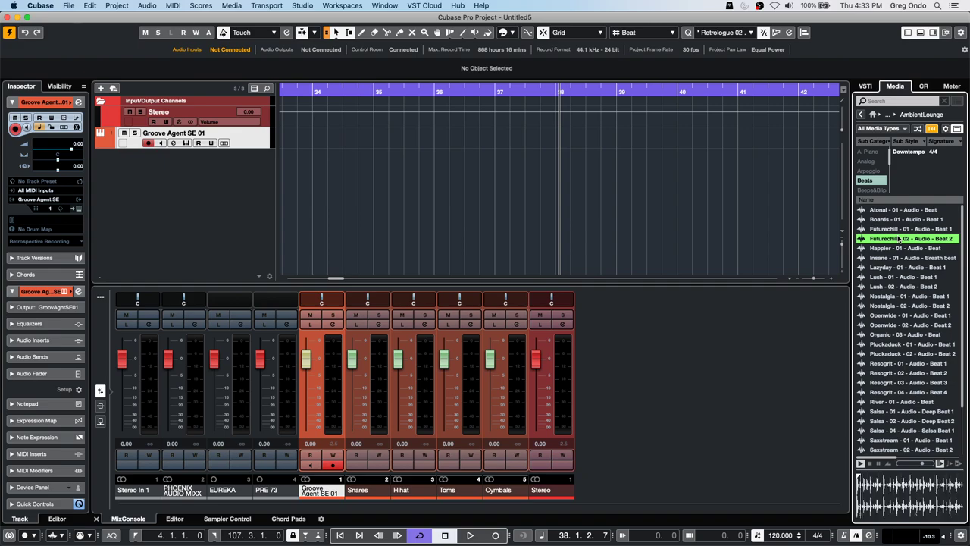
pyautogui.moveTo(894, 238); pyautogui.dragTo(326, 190)
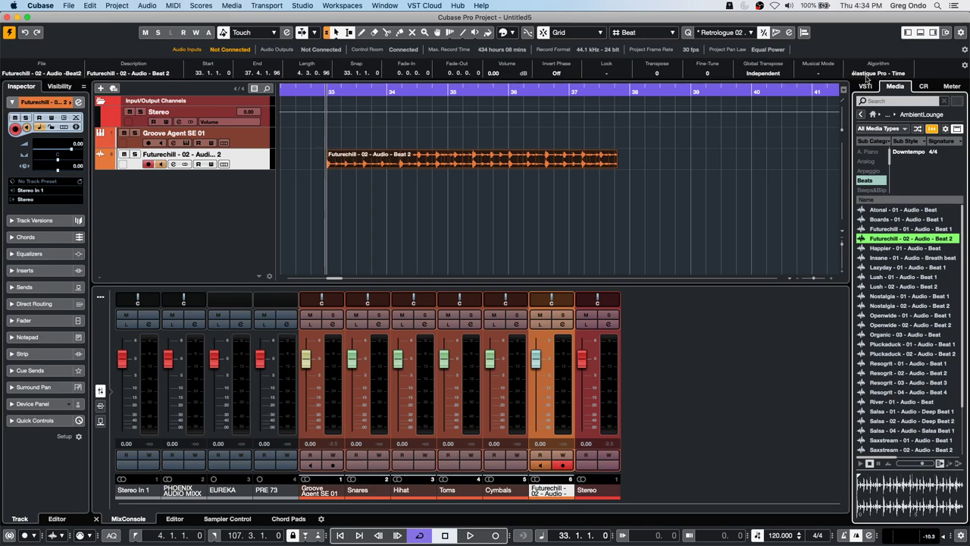
# - Enable Musical Mode for the Futurechill beat and open the event in the Sample Editor
pyautogui.click(818, 73)
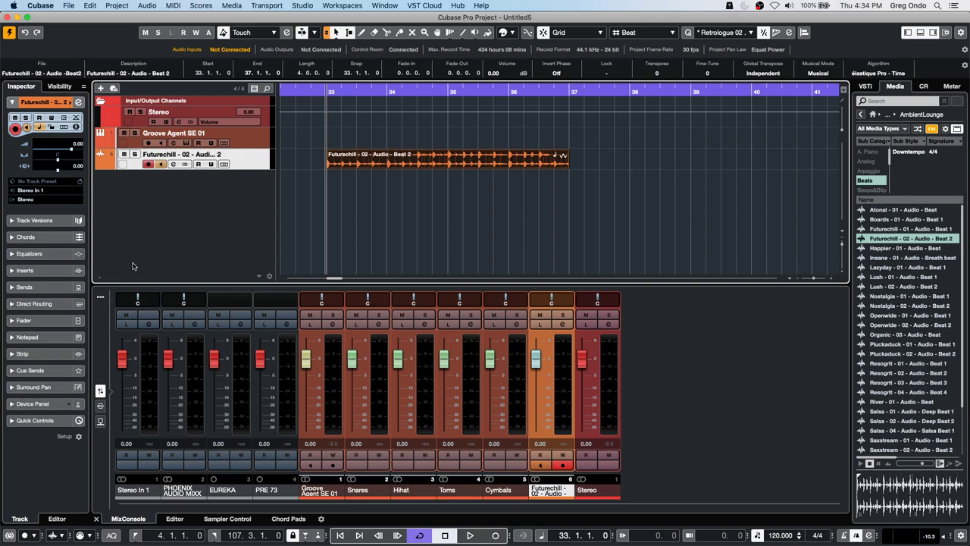
pyautogui.doubleClick(380, 164)
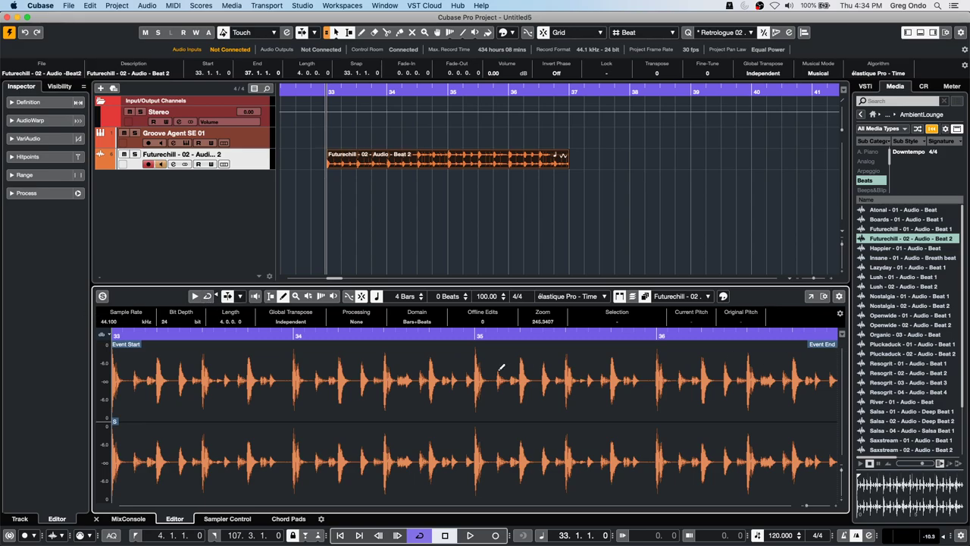
# - Shorten the Futurechill beat event to two bars so that it ends at bar 35
pyautogui.click(412, 335)
pyautogui.click(417, 335)
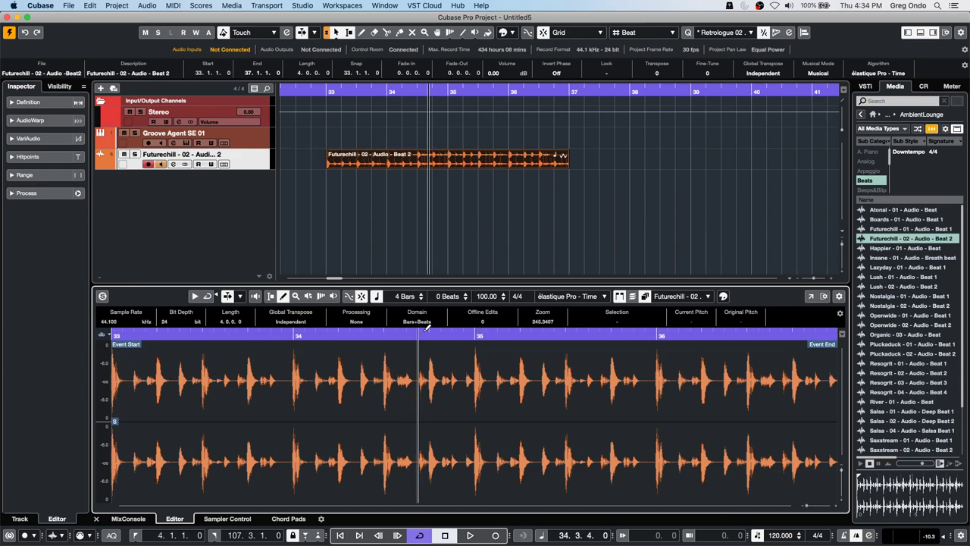
pyautogui.click(391, 165)
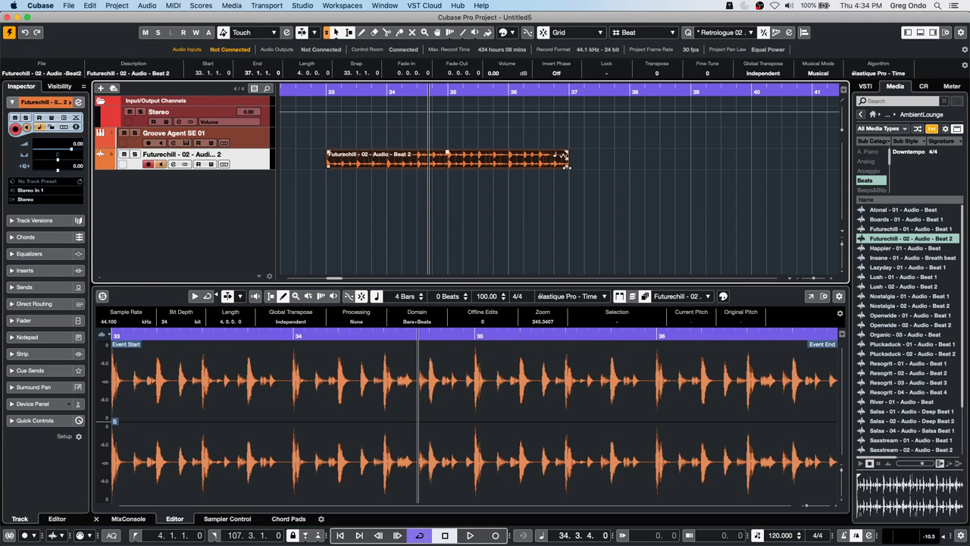
pyautogui.moveTo(569, 171); pyautogui.dragTo(438, 171)
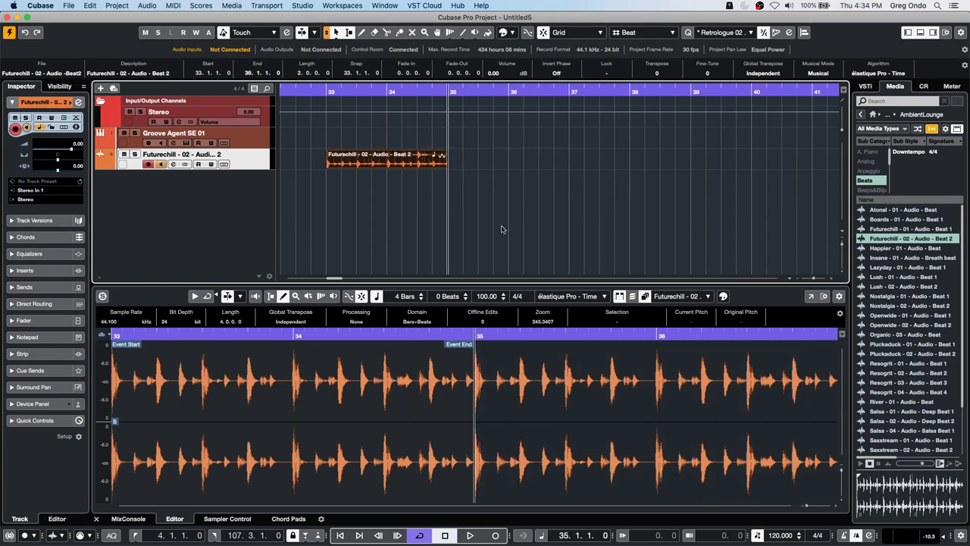
pyautogui.click(377, 220)
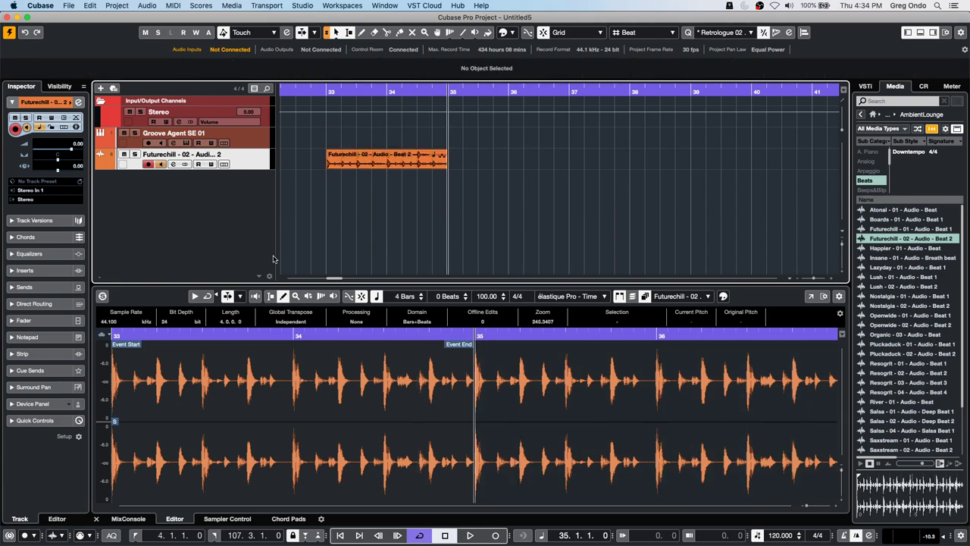
pyautogui.click(373, 169)
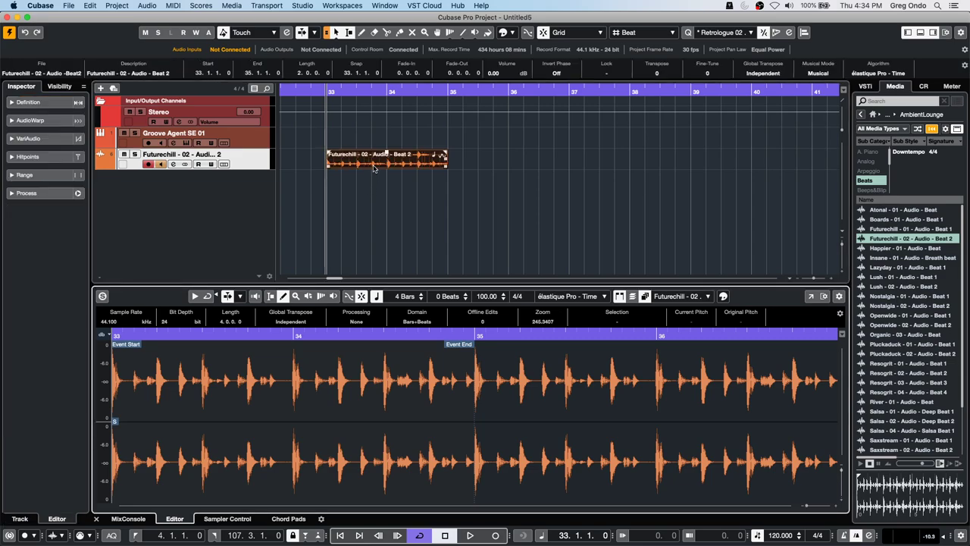
pyautogui.click(397, 210)
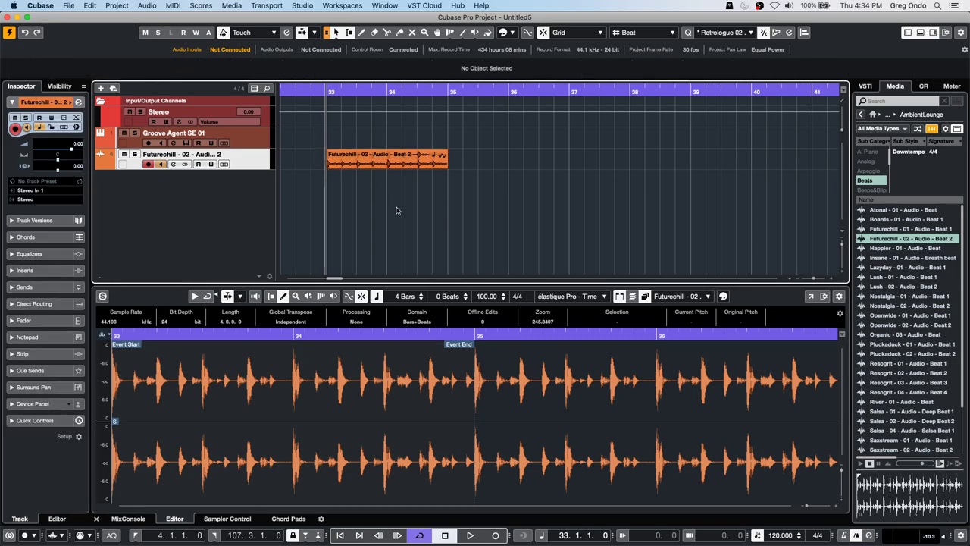
# - Bounce the shortened Futurechill event to a new audio file and replace the original event
pyautogui.click(418, 170)
pyautogui.click(185, 6)
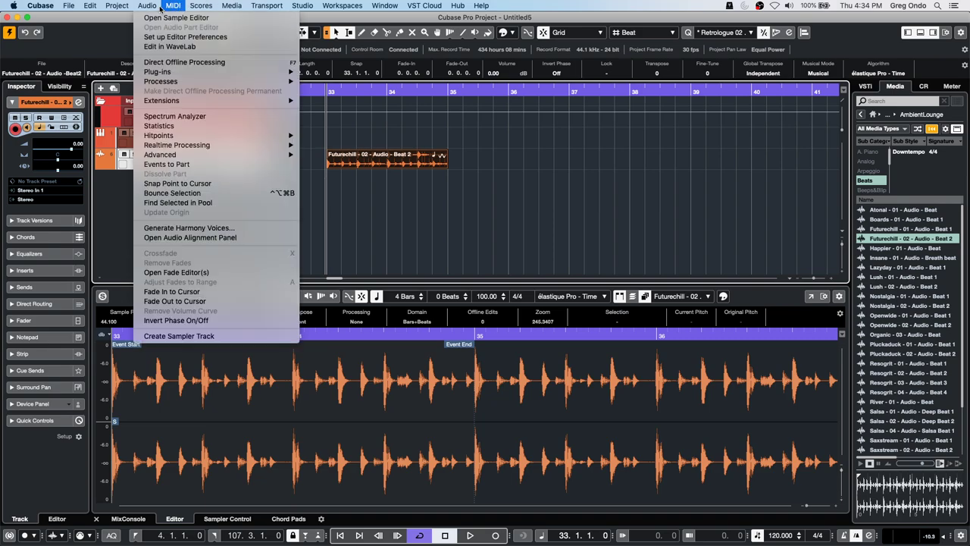
pyautogui.moveTo(211, 137)
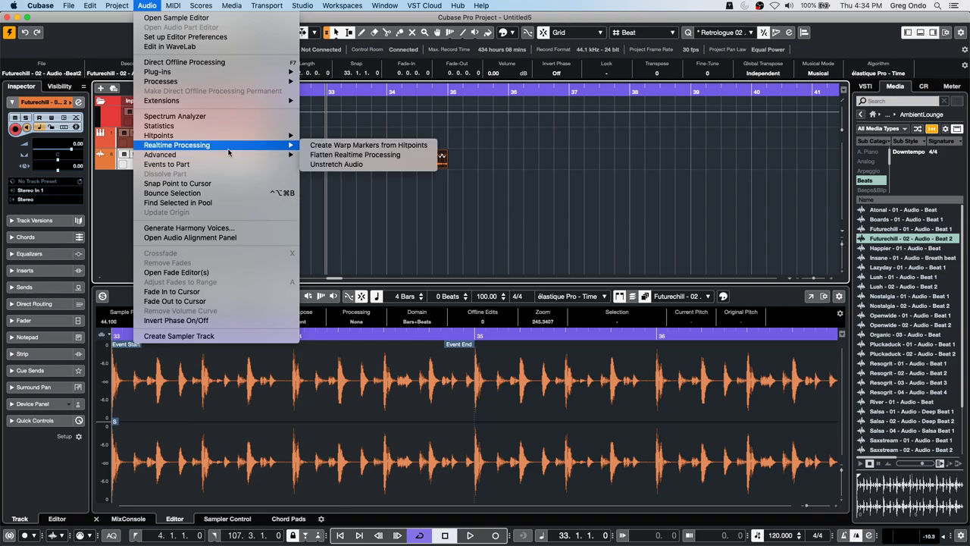
pyautogui.click(224, 193)
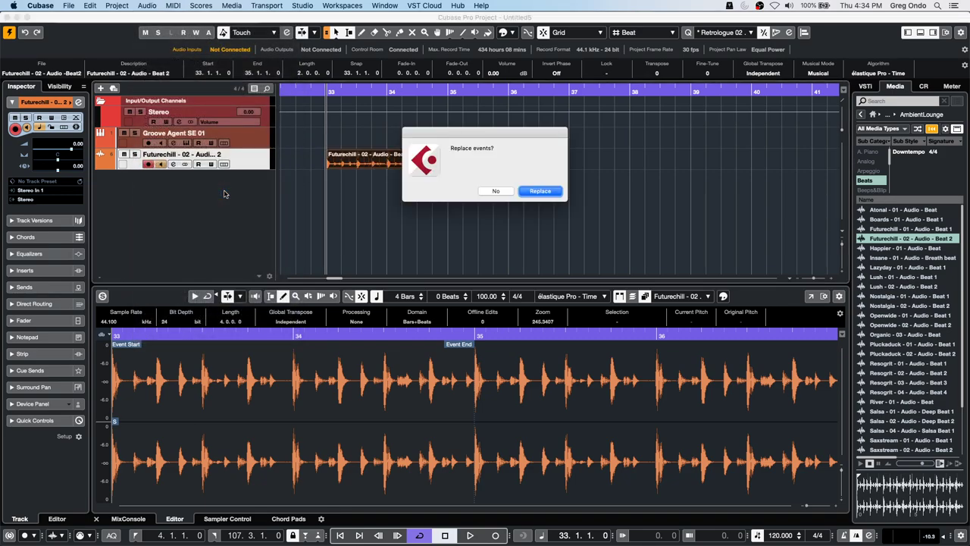
pyautogui.press('Return')
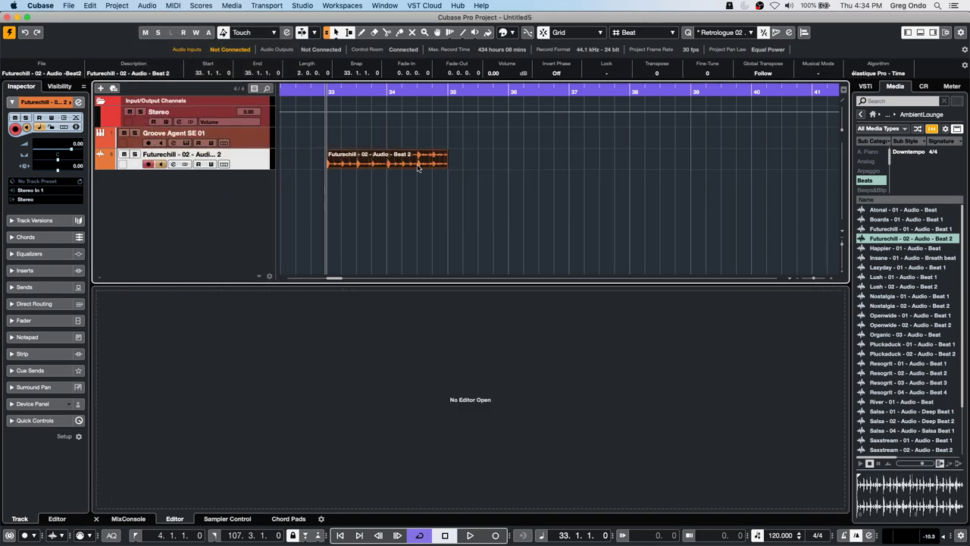
# - Inspect the bounced beat in the Sample Editor with Audition Loop enabled, and close the editor
pyautogui.click(381, 160)
pyautogui.doubleClick(381, 160)
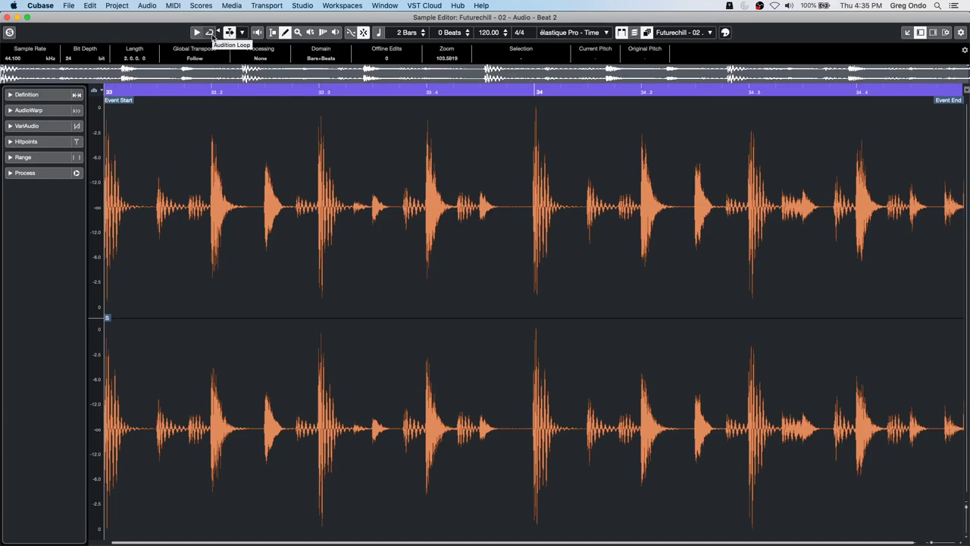
pyautogui.click(211, 34)
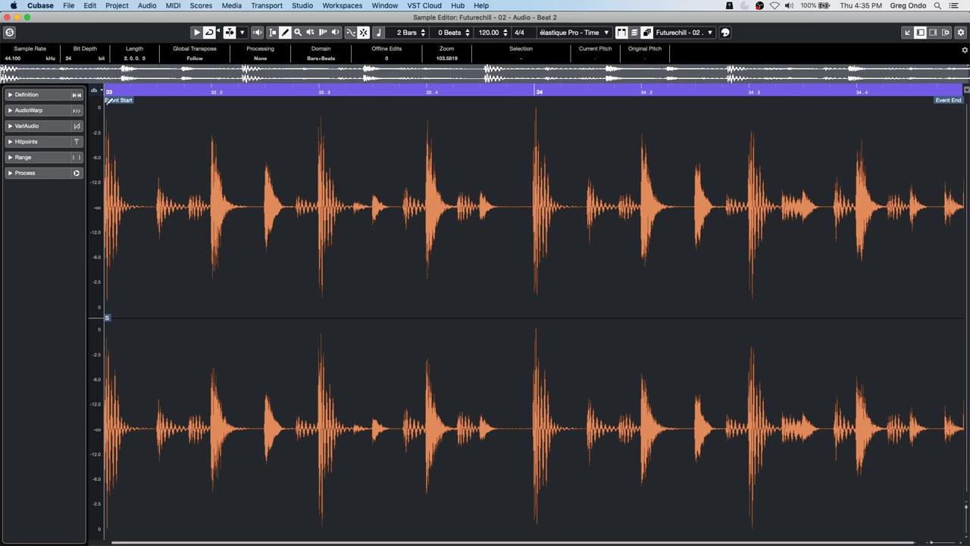
pyautogui.click(131, 92)
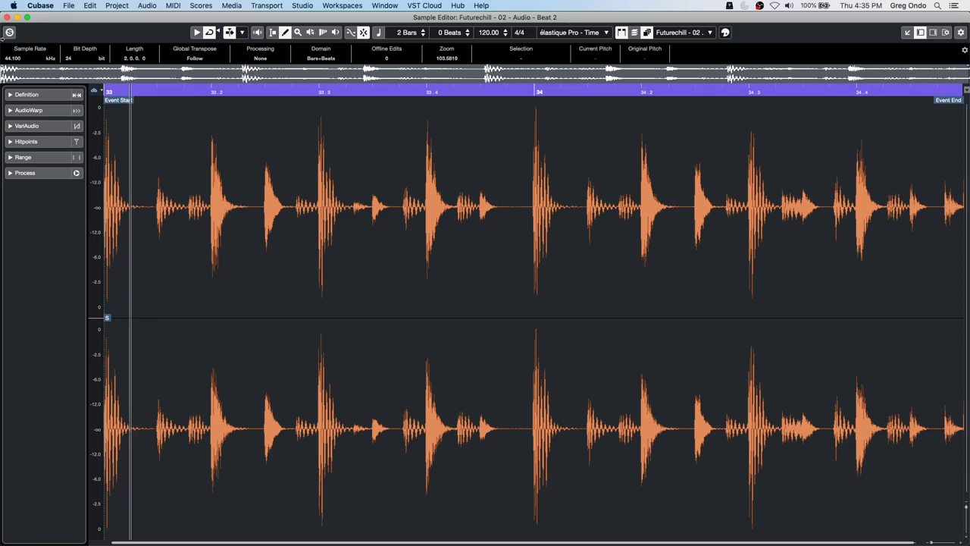
pyautogui.click(7, 17)
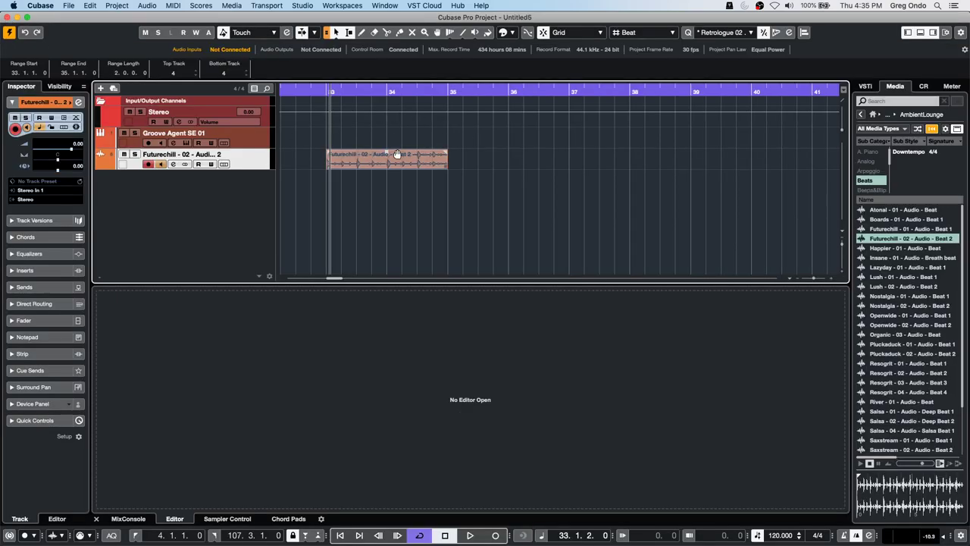
# - Move the bounced two-bar beat to bar 1 and fill the audio track with repeated copies of it
pyautogui.click(437, 198)
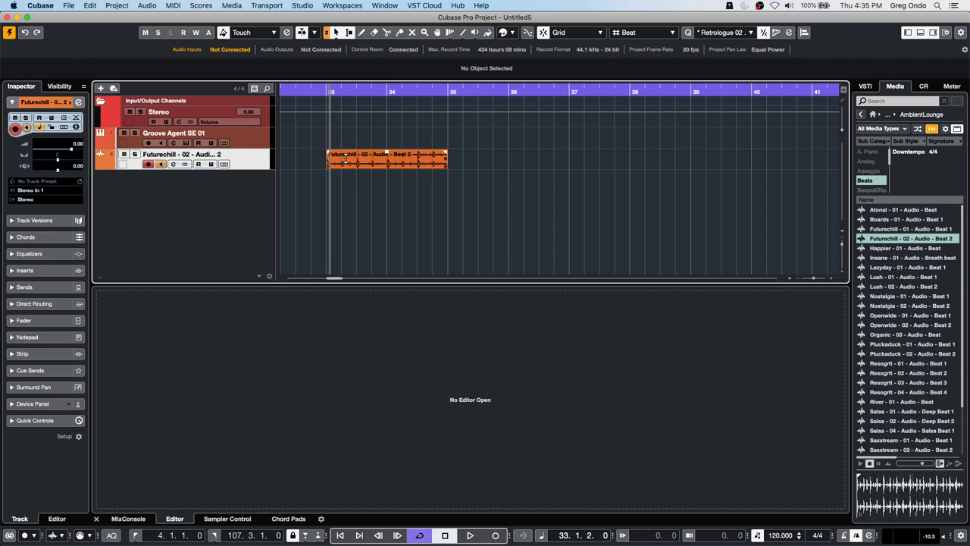
pyautogui.moveTo(352, 92); pyautogui.dragTo(354, 48)
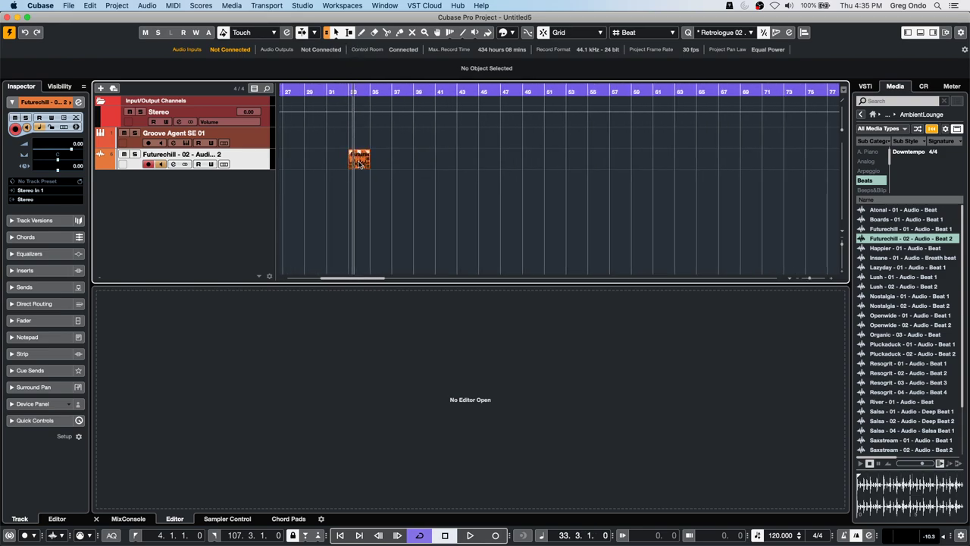
pyautogui.moveTo(358, 159); pyautogui.dragTo(319, 166)
pyautogui.press('g')
pyautogui.press('g')
pyautogui.press('g')
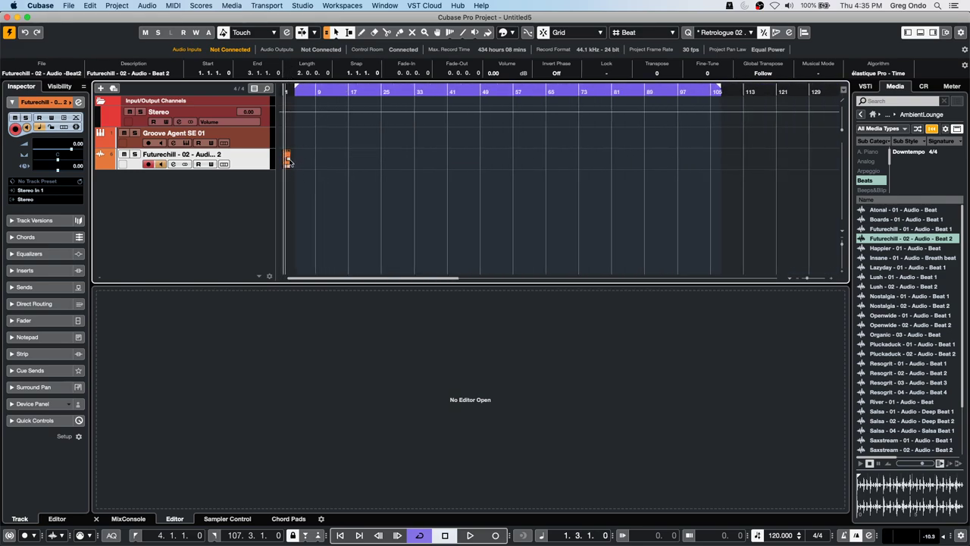
pyautogui.press('End')
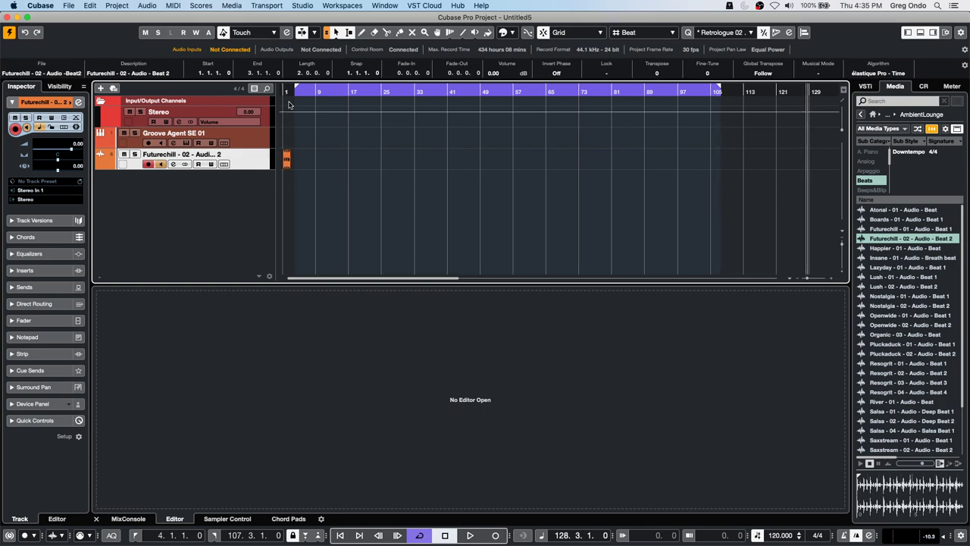
pyautogui.moveTo(291, 94); pyautogui.dragTo(966, 185)
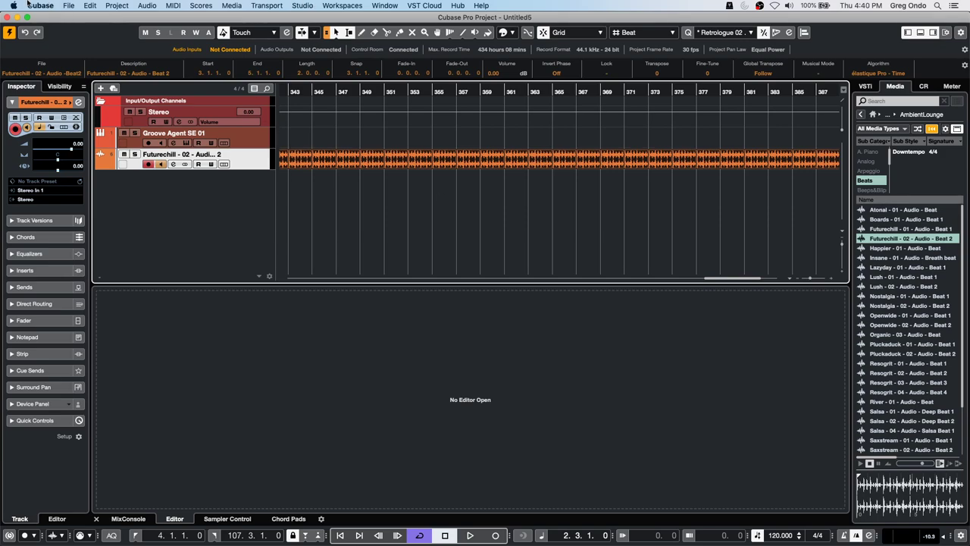
pyautogui.click(69, 6)
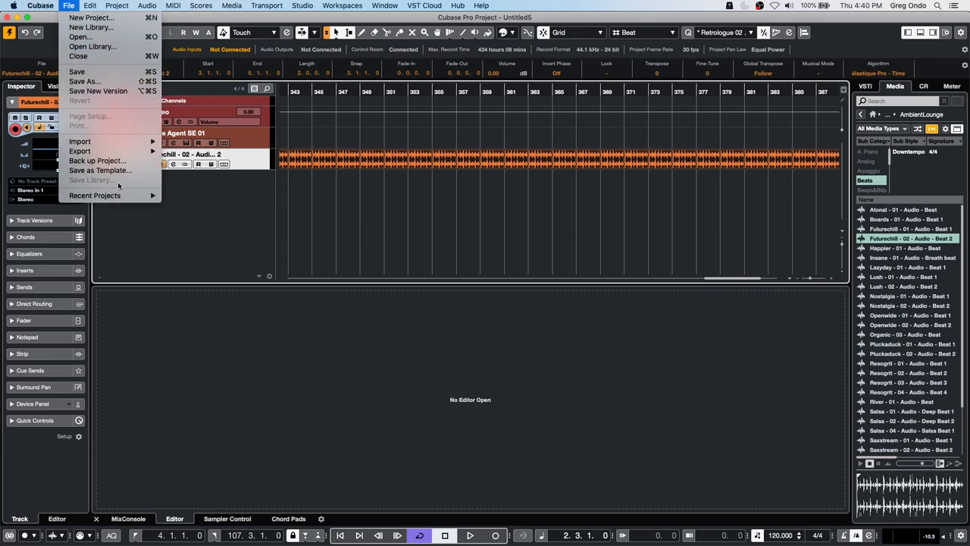
pyautogui.click(348, 146)
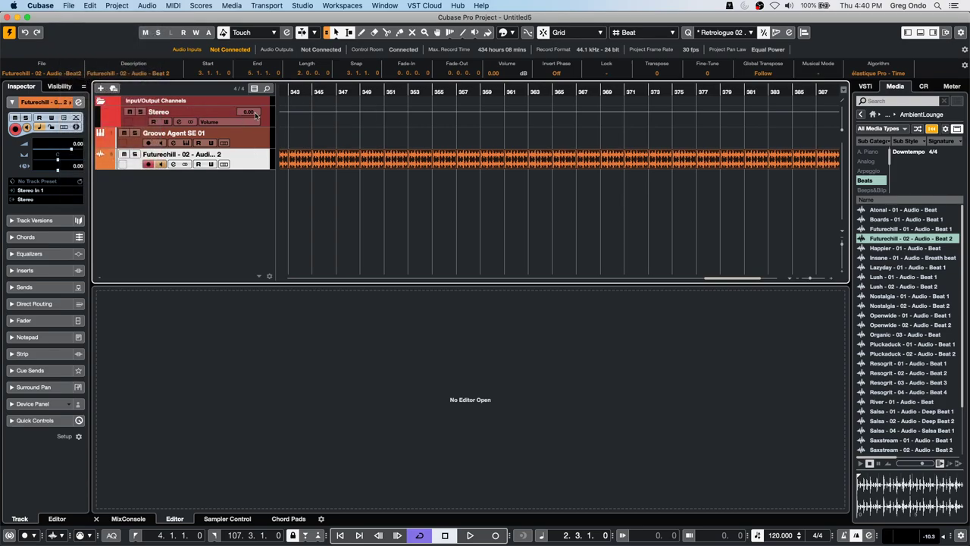
# - Open the Groove Agent SE instrument, audition its pattern, and show the instrument pads with the drum kit's Edit page
pyautogui.click(218, 133)
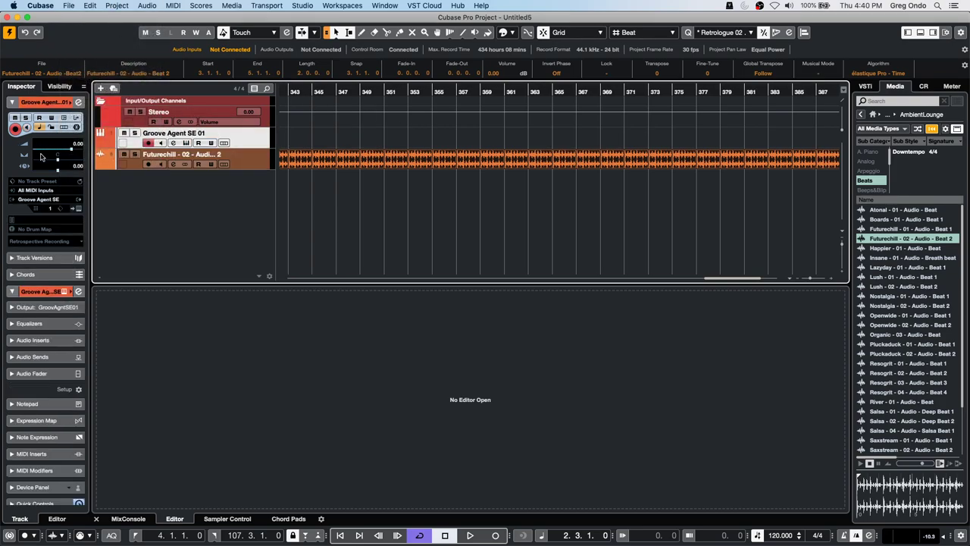
pyautogui.click(76, 209)
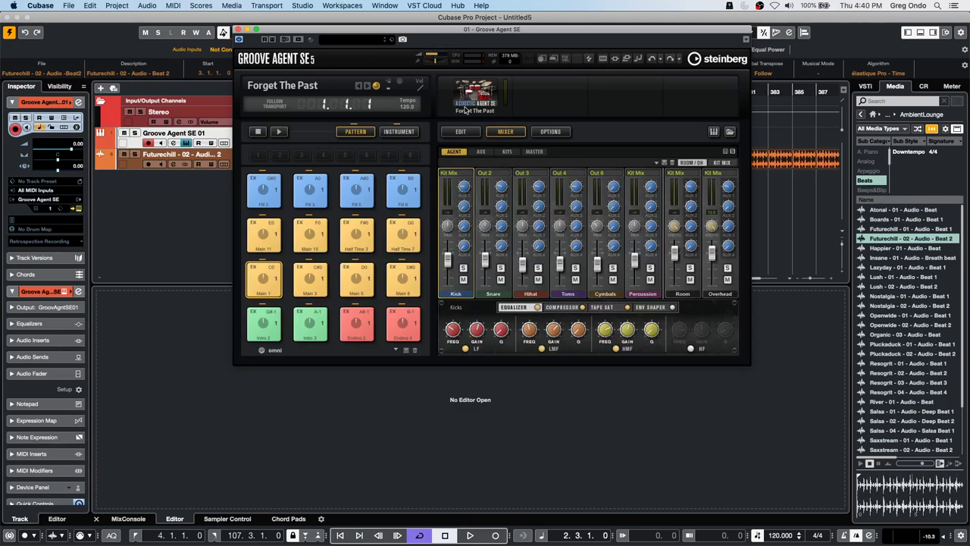
pyautogui.click(275, 132)
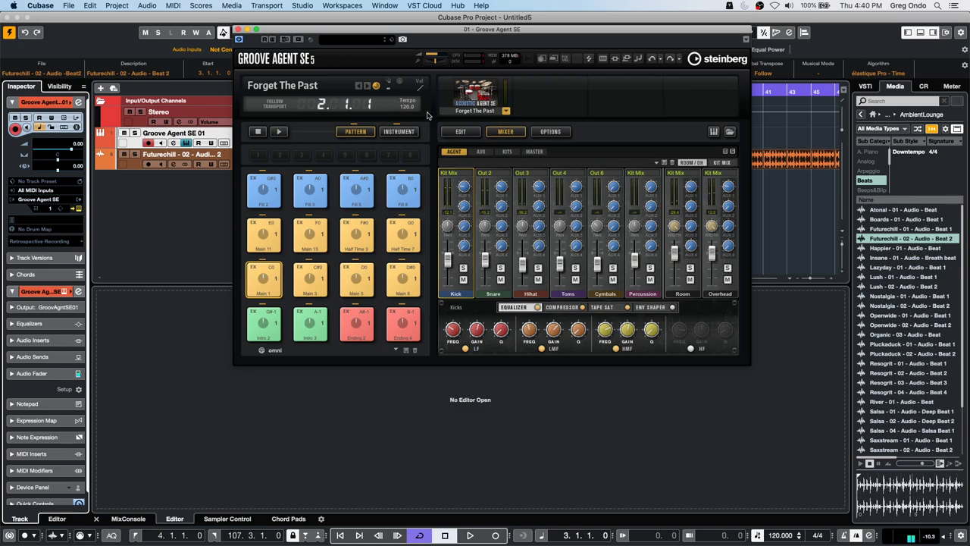
pyautogui.click(398, 131)
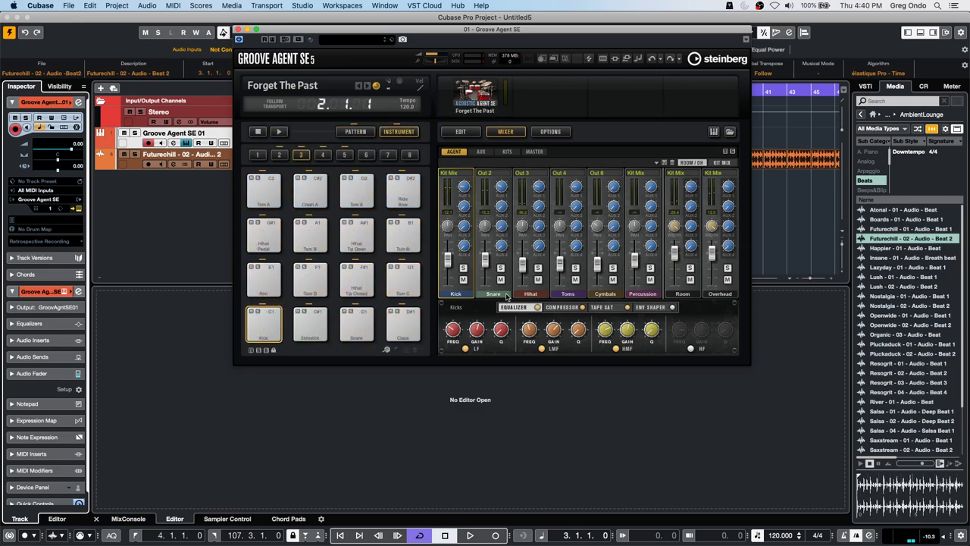
pyautogui.click(468, 134)
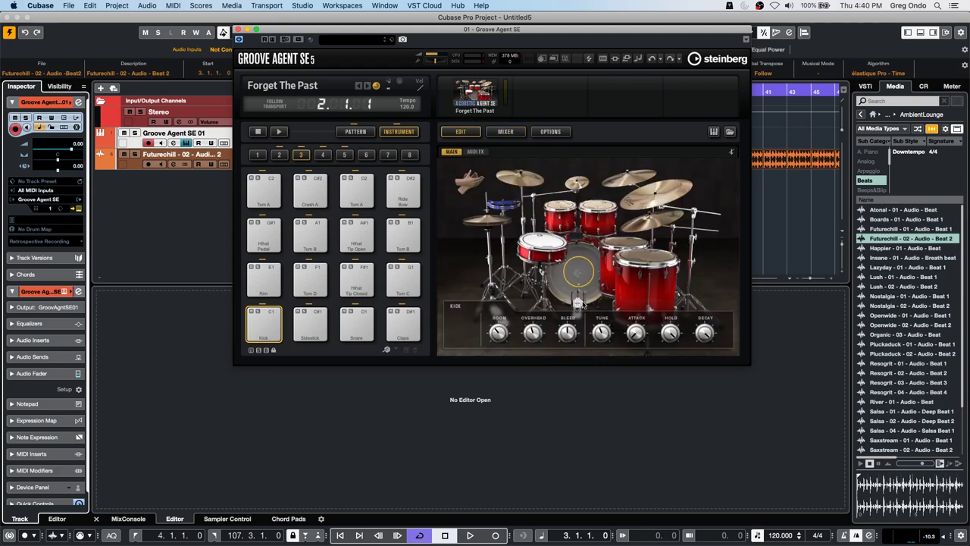
# - Audition the snare, rim, hi-hat and tom pads in pad group 3 of the Forget The Past kit
pyautogui.click(538, 239)
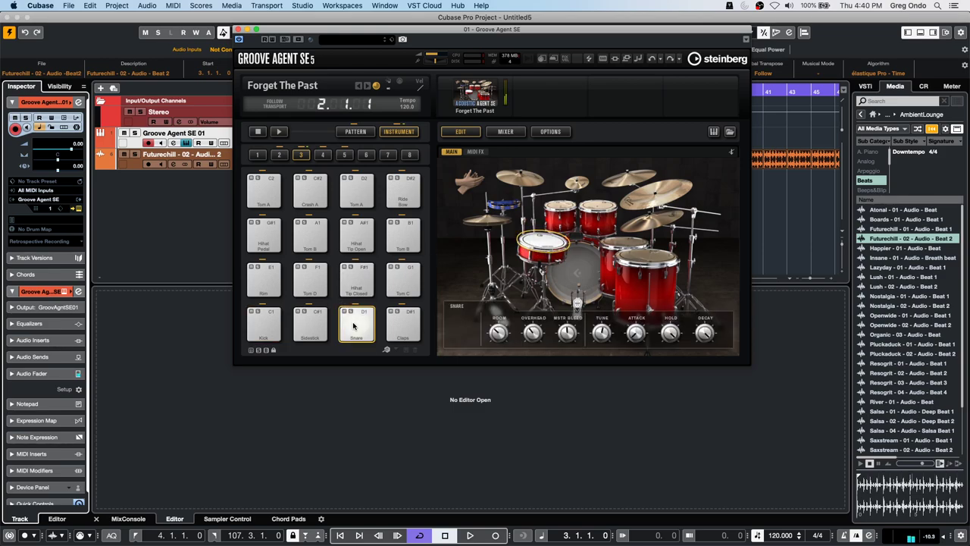
pyautogui.click(353, 277)
pyautogui.click(310, 278)
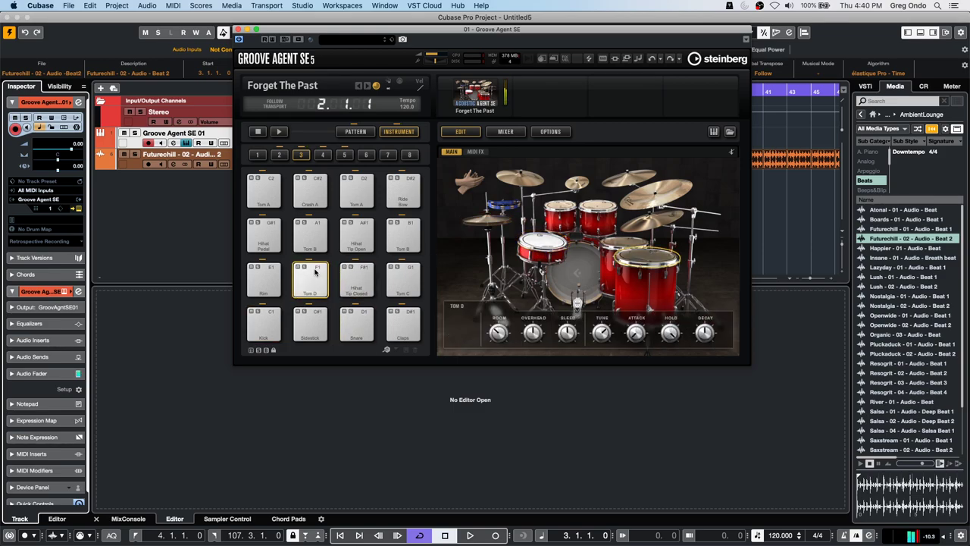
pyautogui.click(266, 276)
pyautogui.click(356, 279)
pyautogui.click(402, 279)
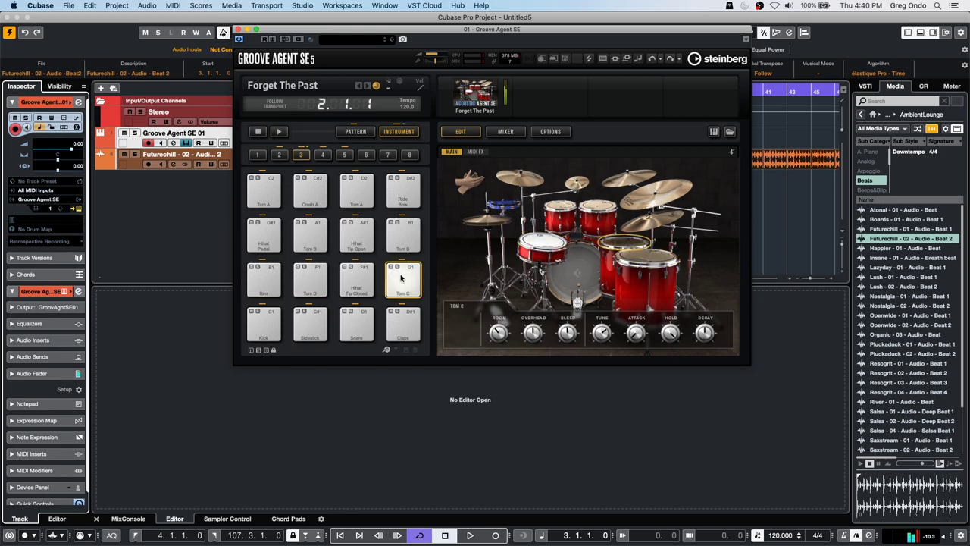
pyautogui.click(402, 235)
pyautogui.click(349, 236)
pyautogui.click(310, 237)
pyautogui.click(264, 237)
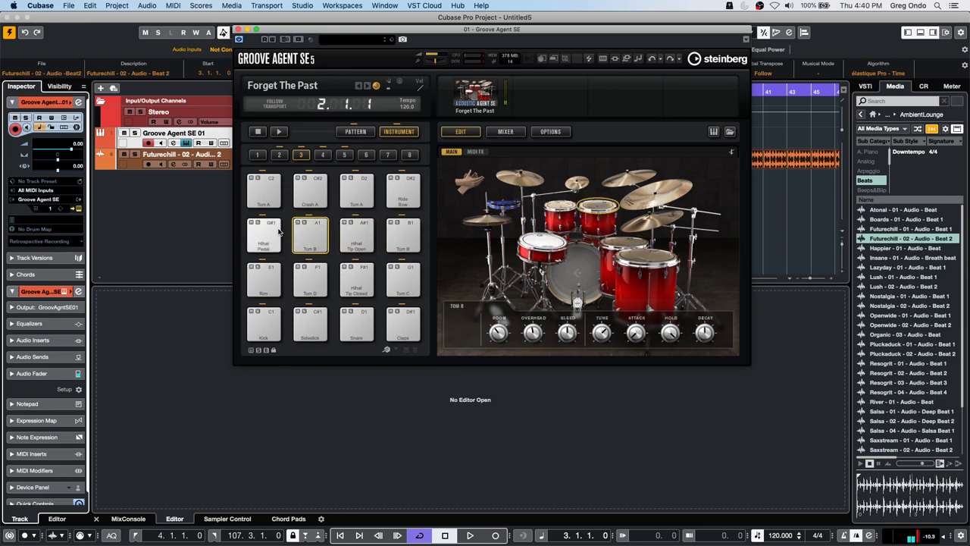
pyautogui.click(273, 191)
pyautogui.click(357, 189)
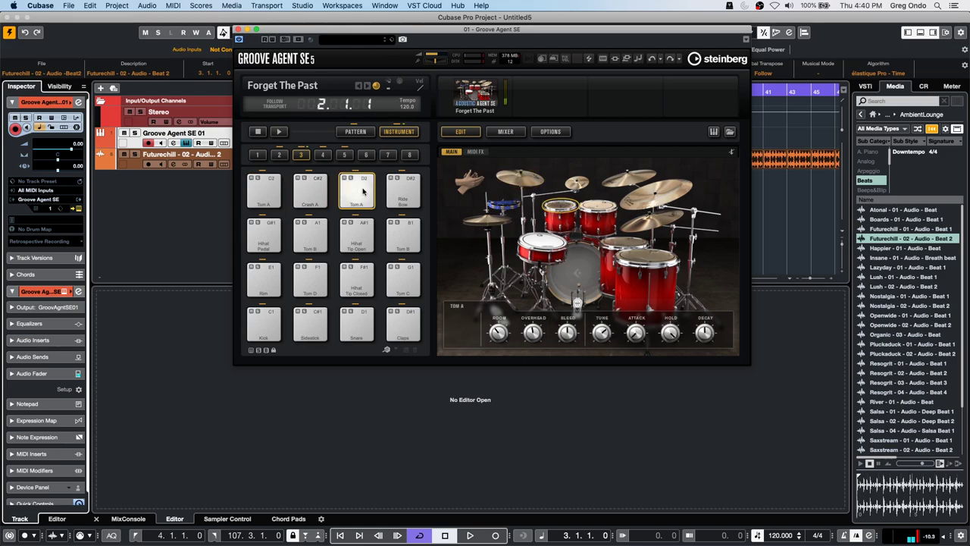
# - Audition the ride, tambourine, splash, cowbell, crash and hi-hat pads in pad group 4, plus the snare on the kit image
pyautogui.click(322, 154)
pyautogui.click(310, 325)
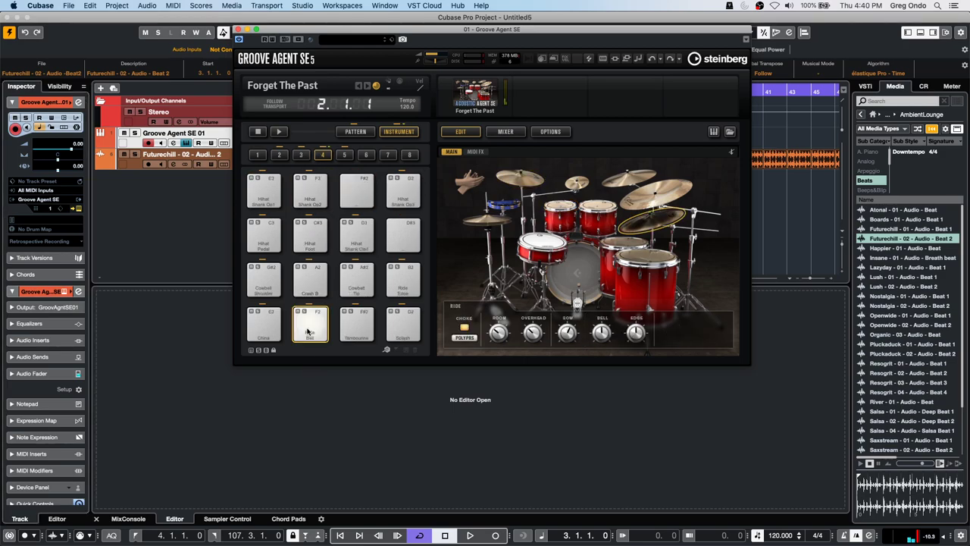
pyautogui.click(357, 324)
pyautogui.click(403, 326)
pyautogui.click(409, 274)
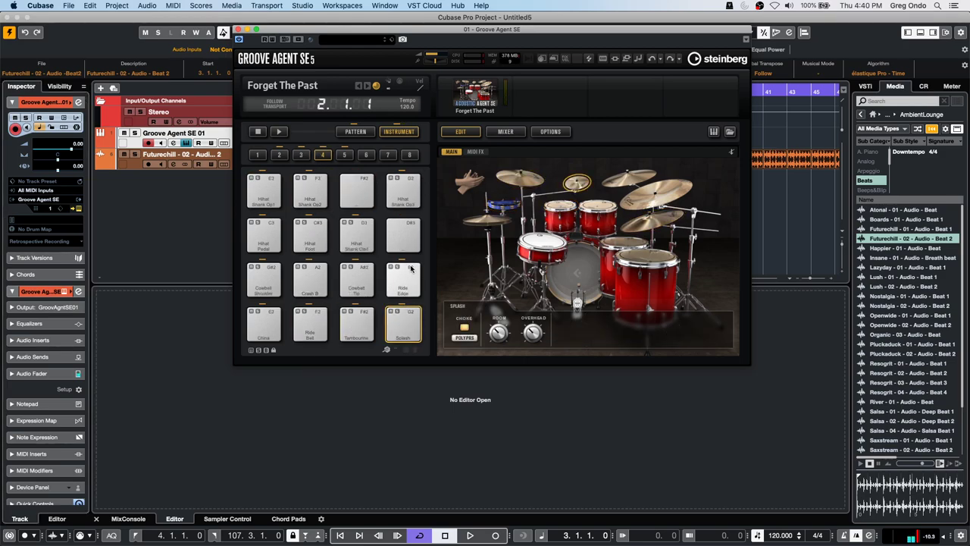
pyautogui.click(357, 279)
pyautogui.click(310, 279)
pyautogui.click(260, 277)
pyautogui.click(263, 236)
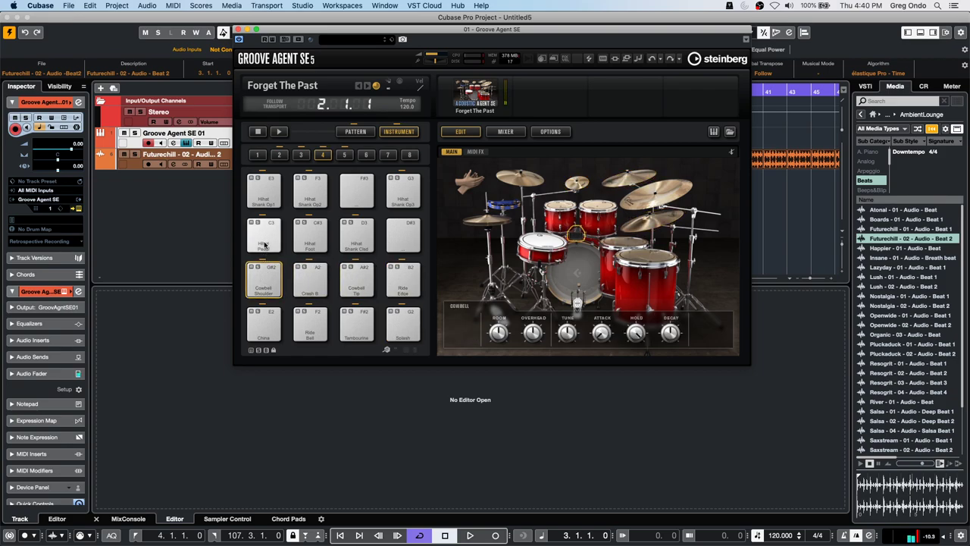
pyautogui.click(310, 235)
pyautogui.click(541, 241)
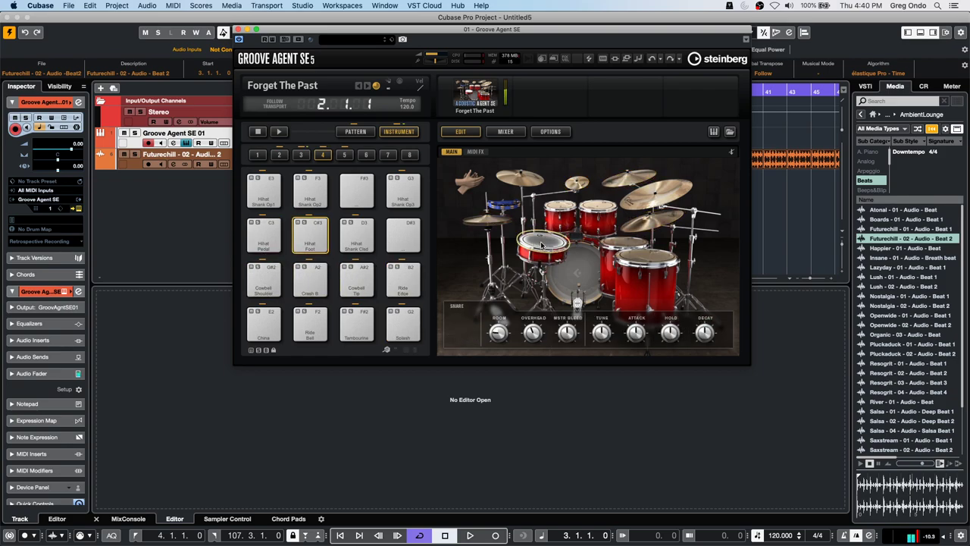
# - Audition the snare repeatedly and Tom A on the kit image, and view Groove Agent SE's mixer before returning to the Edit page
pyautogui.click(544, 245)
pyautogui.click(545, 245)
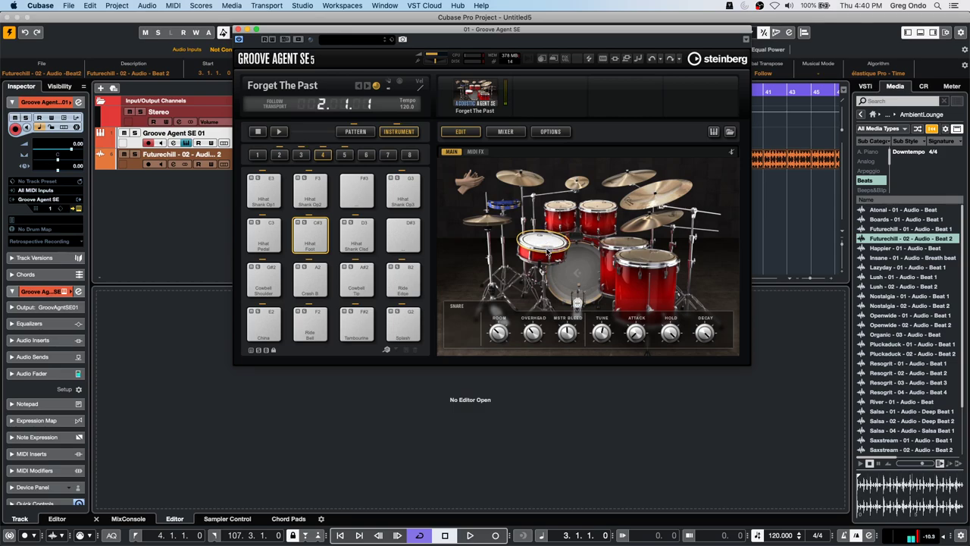
pyautogui.click(545, 245)
pyautogui.click(545, 245)
pyautogui.click(545, 245)
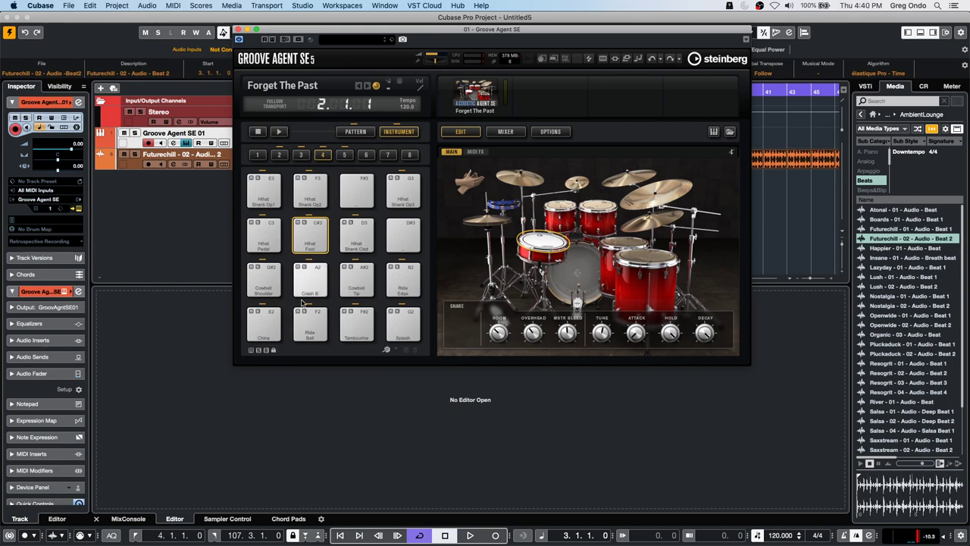
pyautogui.moveTo(465, 102)
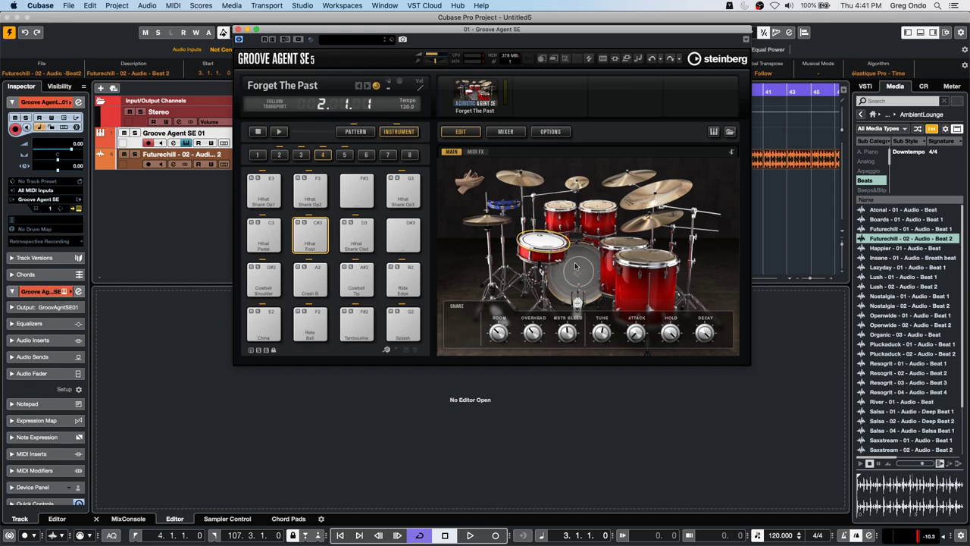
pyautogui.click(560, 206)
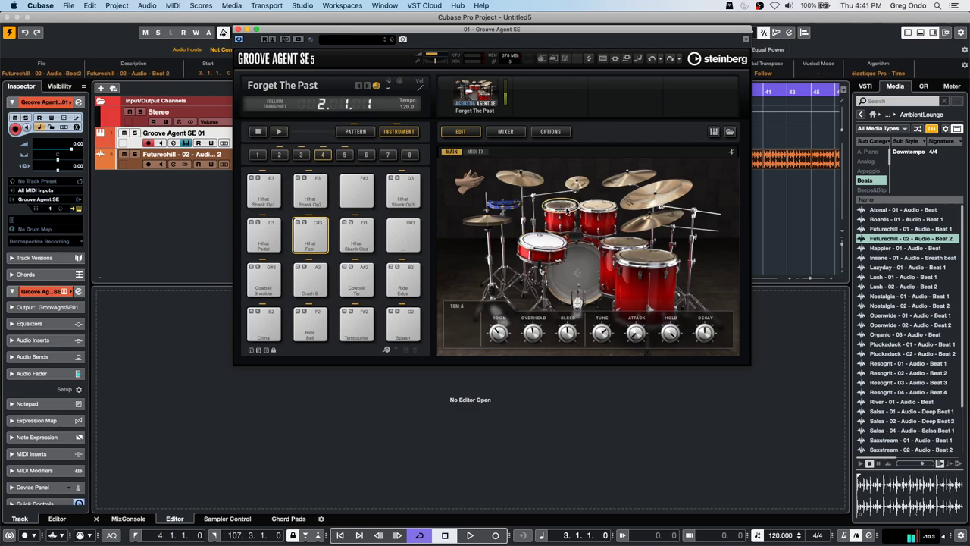
pyautogui.click(503, 131)
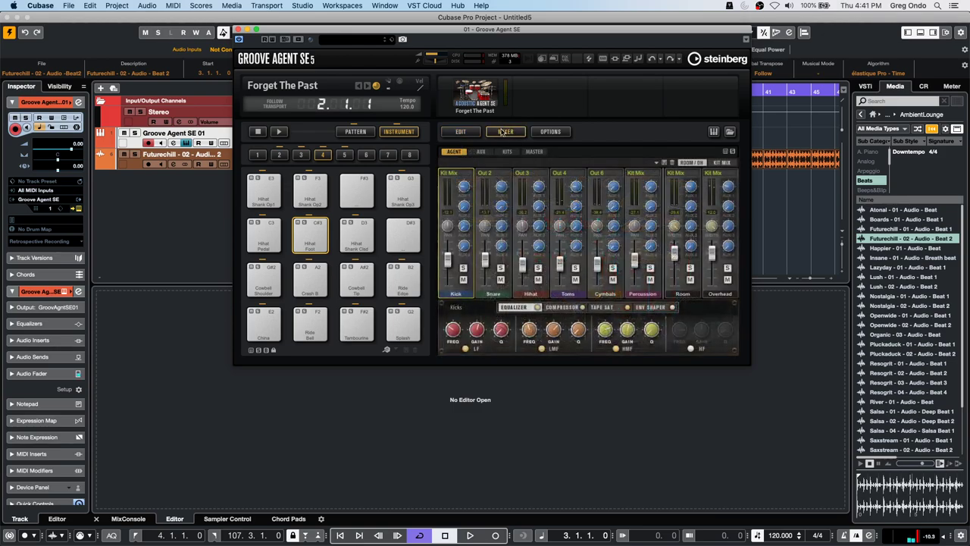
pyautogui.click(462, 134)
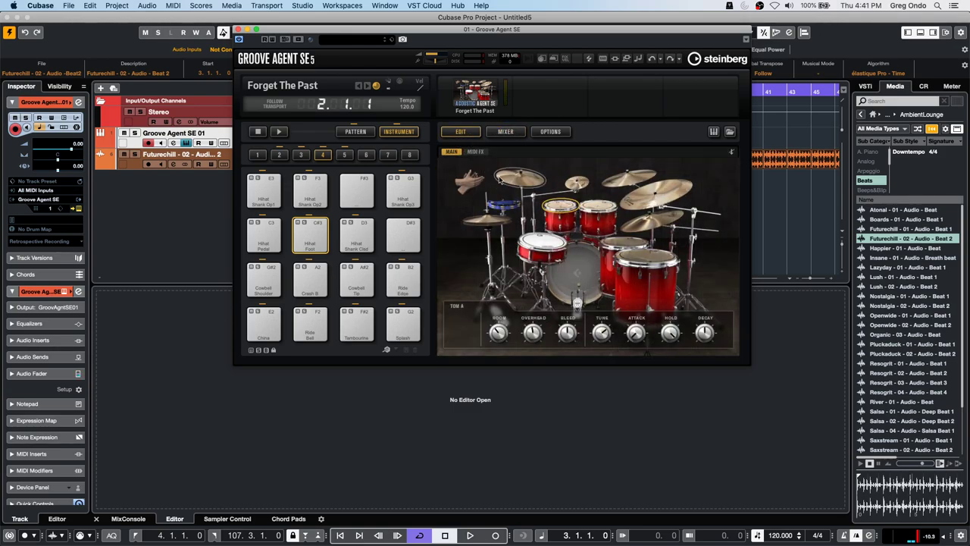
# - Audition the hi-hat, snare, second rack tom and floor tom on the kit image, plus the Ride Bell pad
pyautogui.click(489, 218)
pyautogui.click(489, 218)
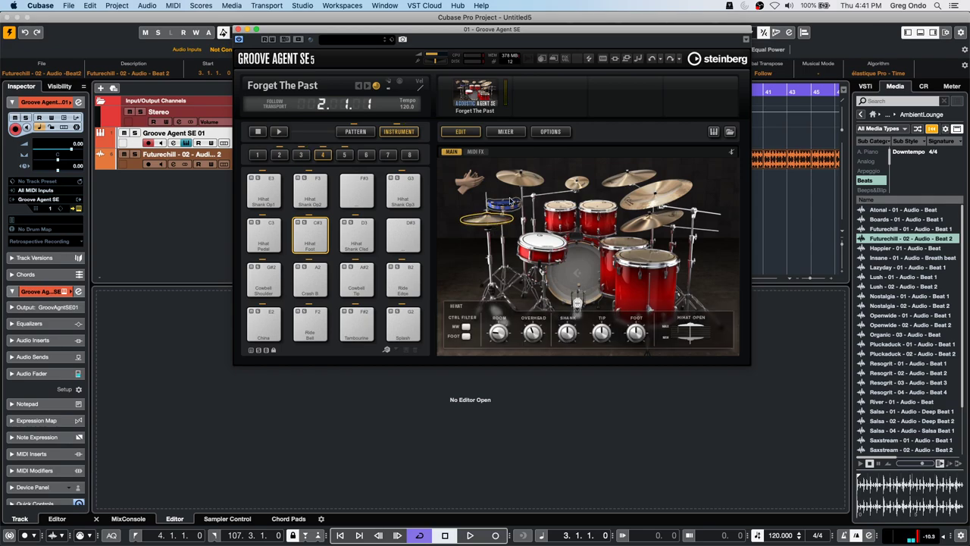
pyautogui.click(528, 239)
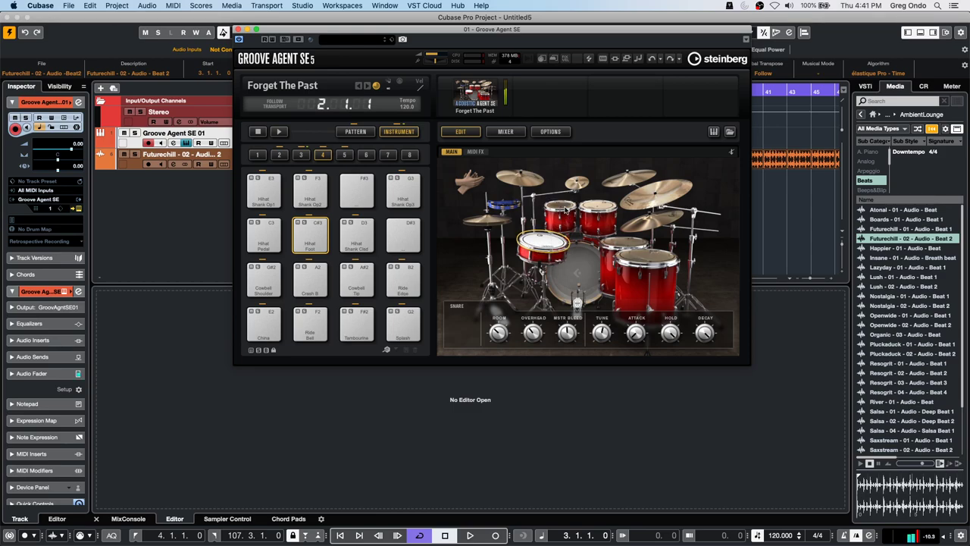
pyautogui.click(598, 208)
pyautogui.click(629, 250)
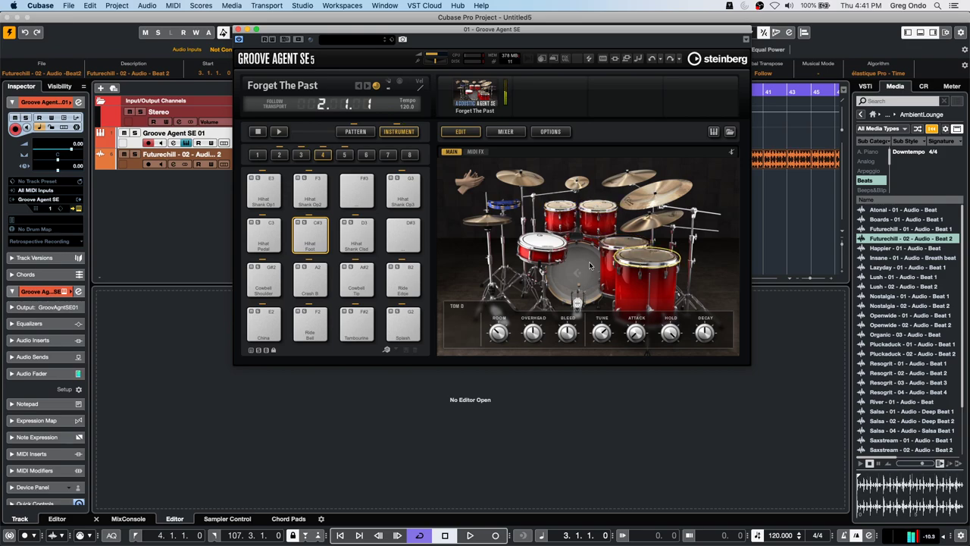
pyautogui.click(541, 247)
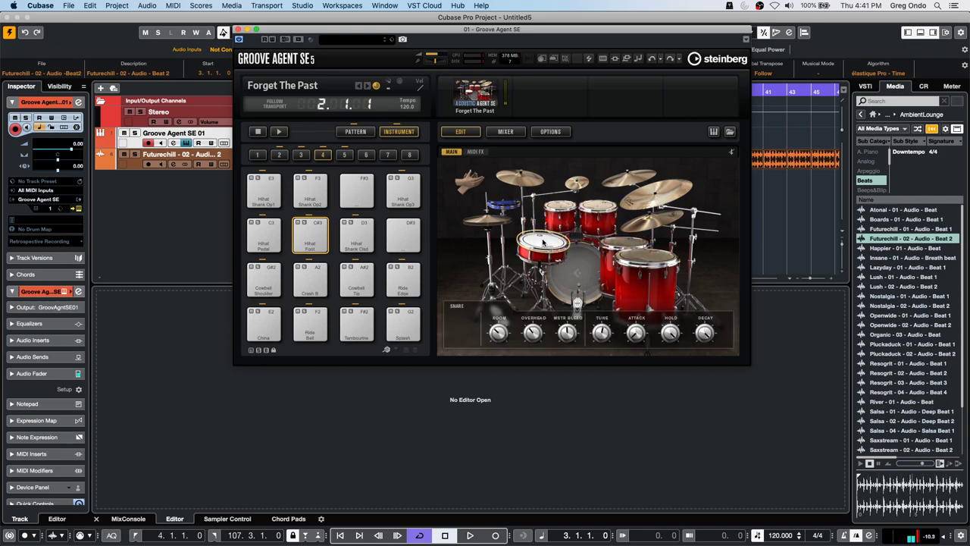
pyautogui.click(319, 319)
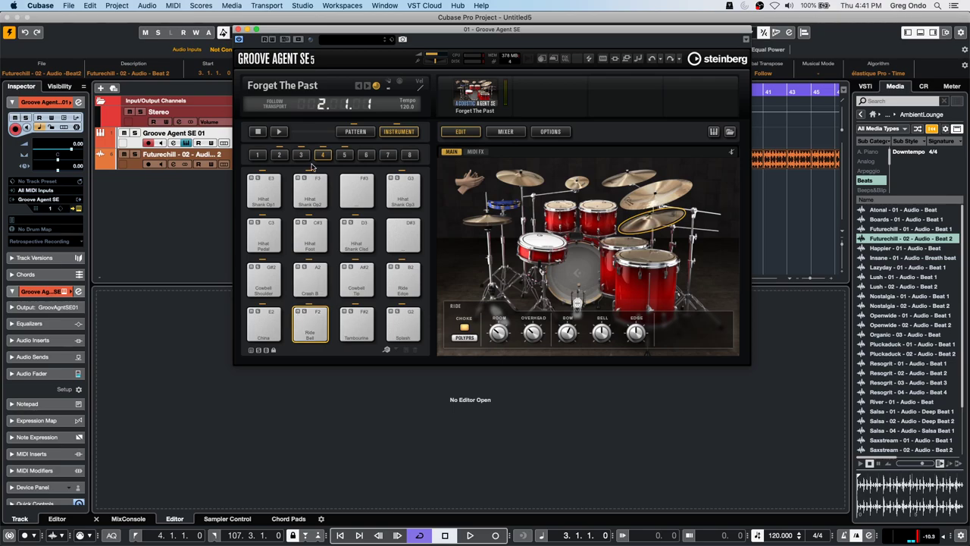
# - Show pad group 2, audition the snare on the kit image, and close the Groove Agent SE window
pyautogui.click(278, 155)
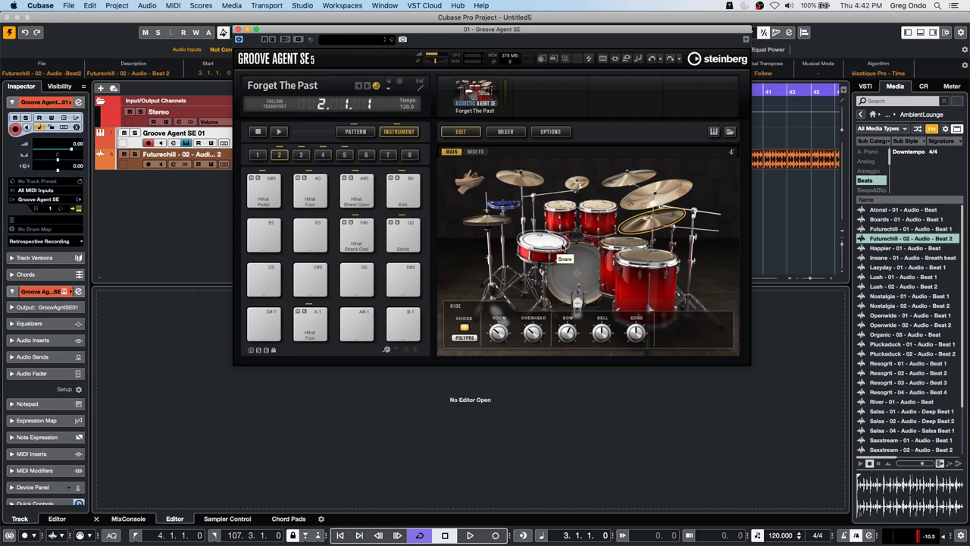
pyautogui.click(544, 241)
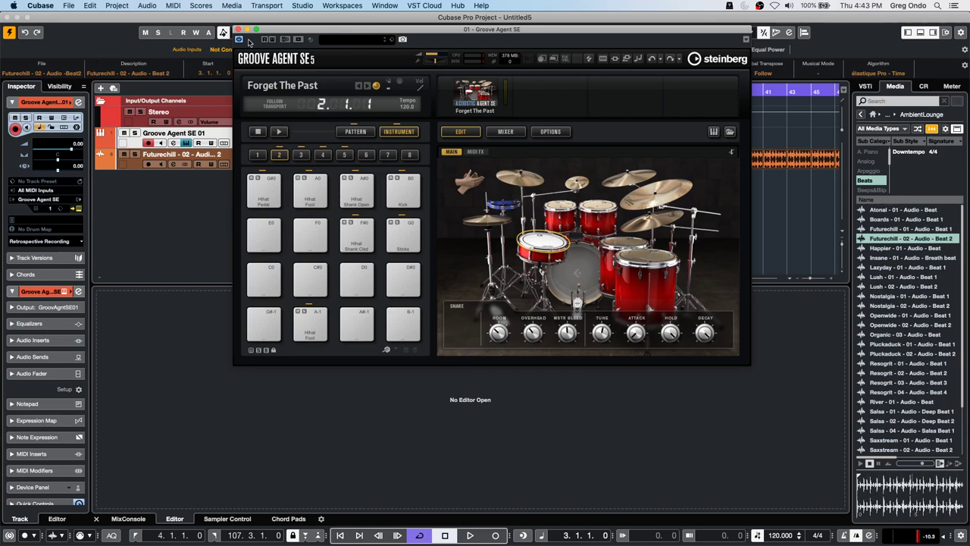
pyautogui.click(239, 28)
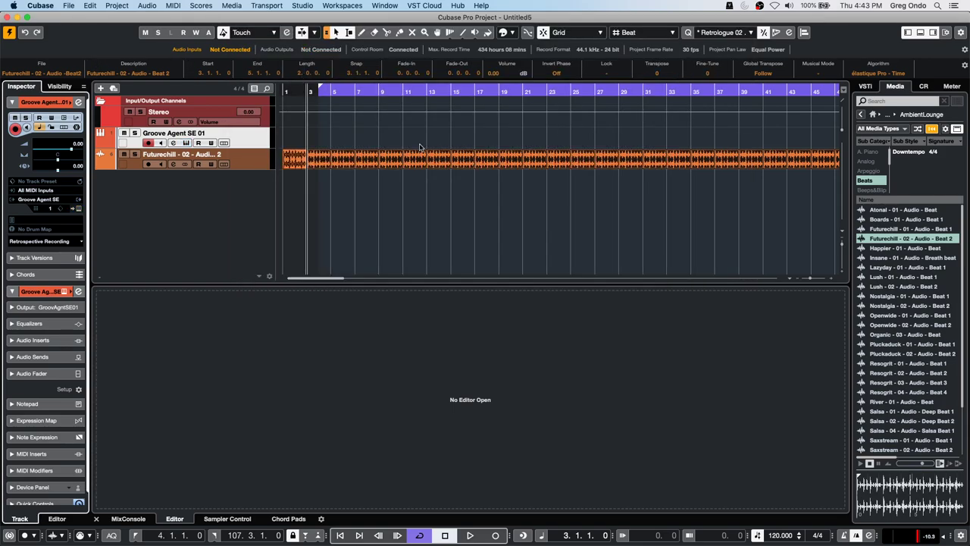
# - View the MIDI File page of the Cubase preferences and close the preferences
pyautogui.click(69, 5)
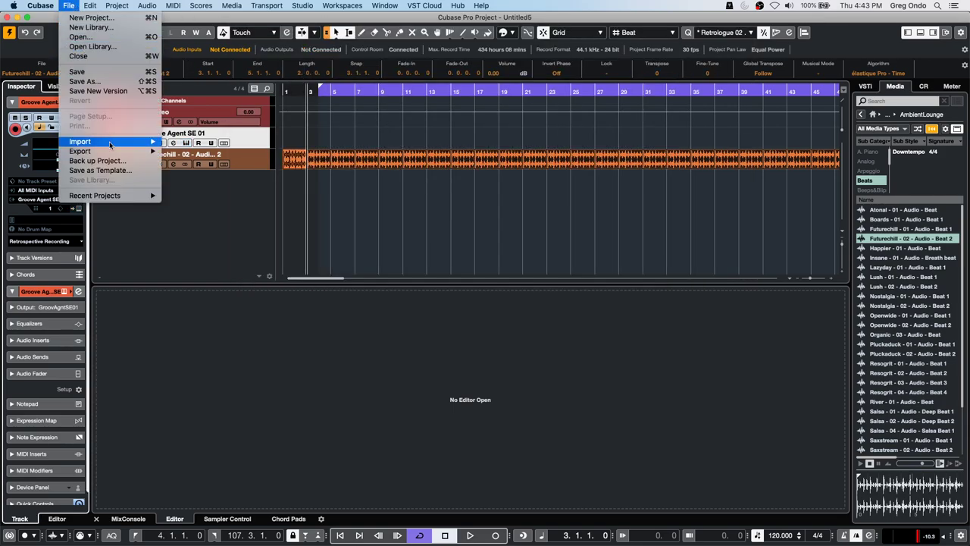
pyautogui.moveTo(49, 11)
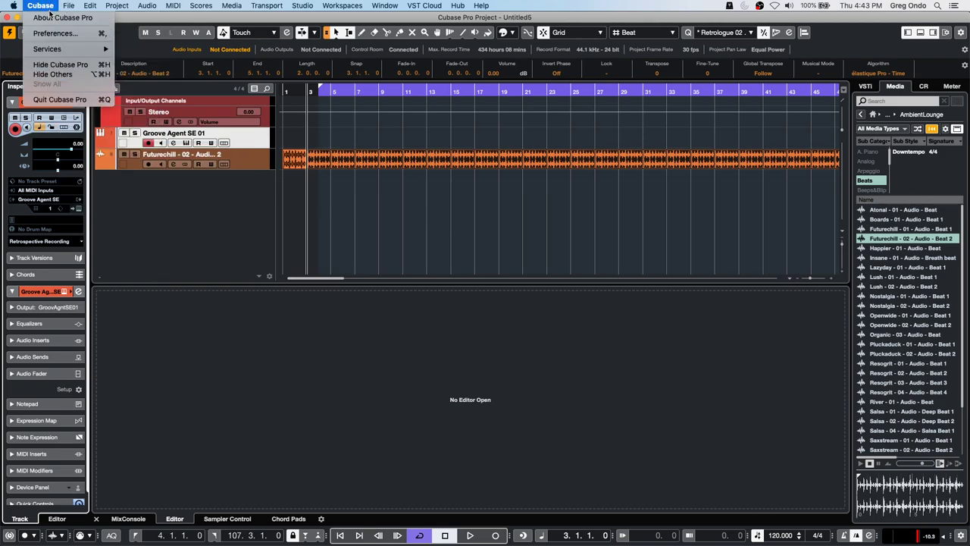
pyautogui.click(66, 33)
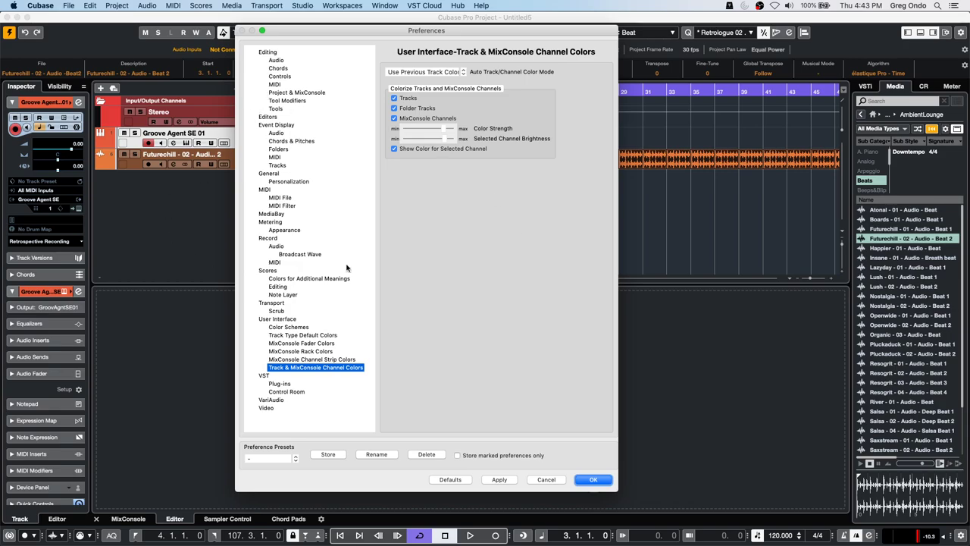
pyautogui.click(278, 197)
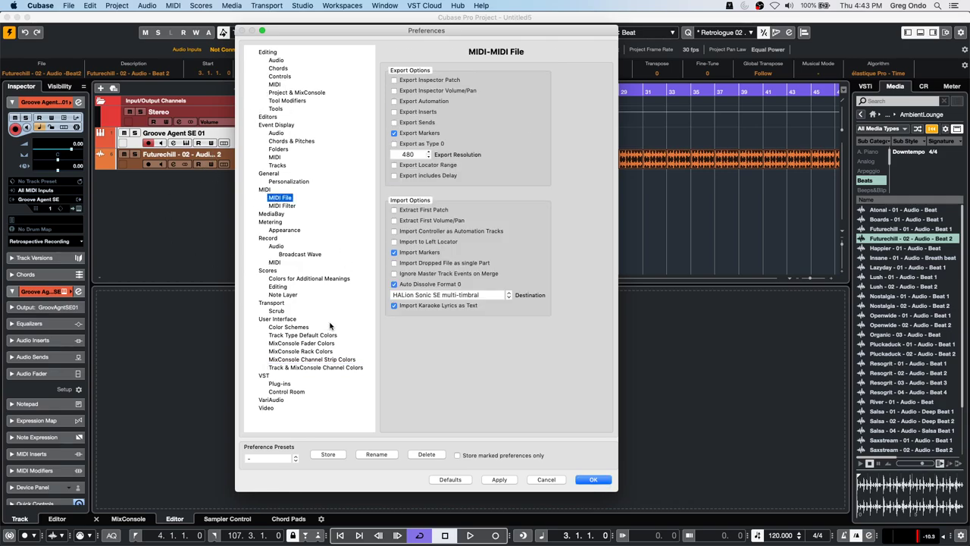
pyautogui.click(592, 479)
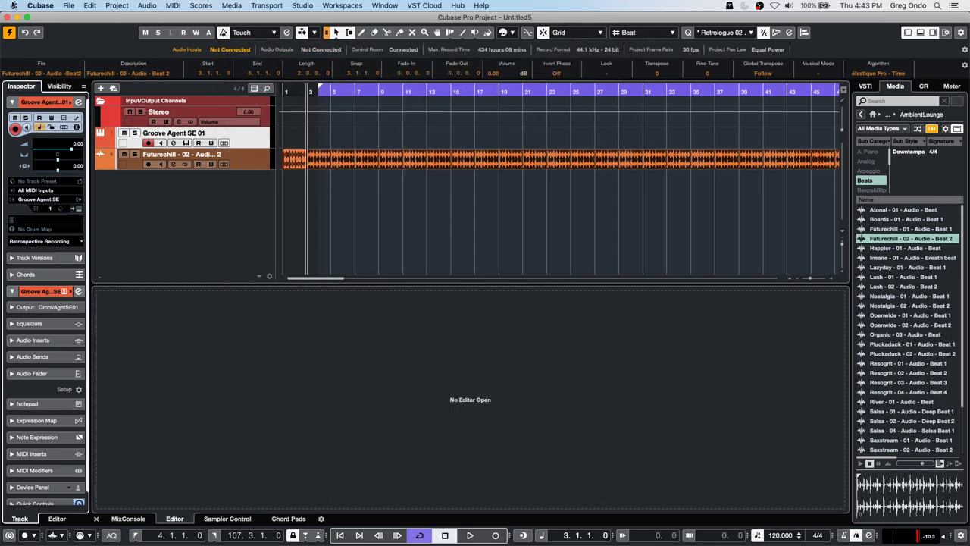
# - Switch to macOS System Preferences, set the General appearance to Dark, and close the window
pyautogui.click(12, 5)
pyautogui.click(28, 34)
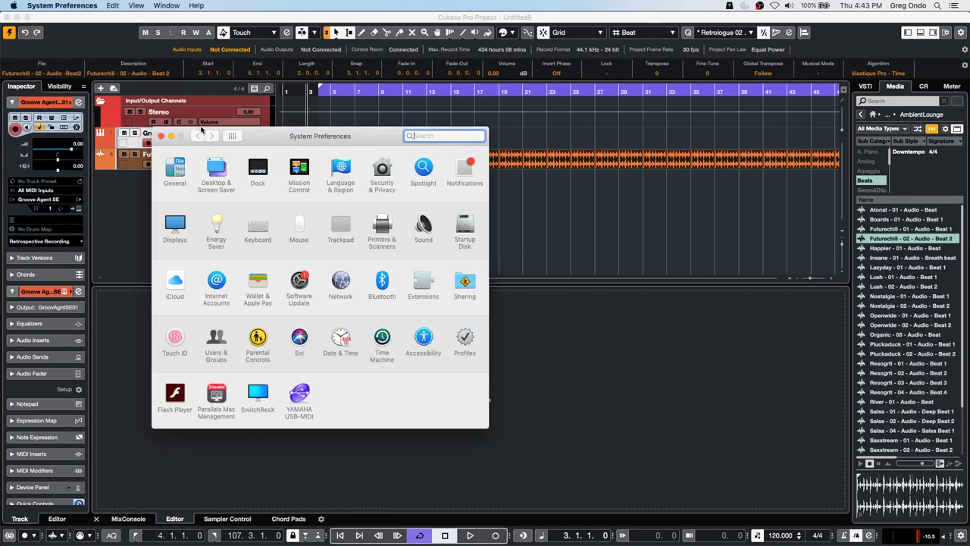
pyautogui.click(174, 170)
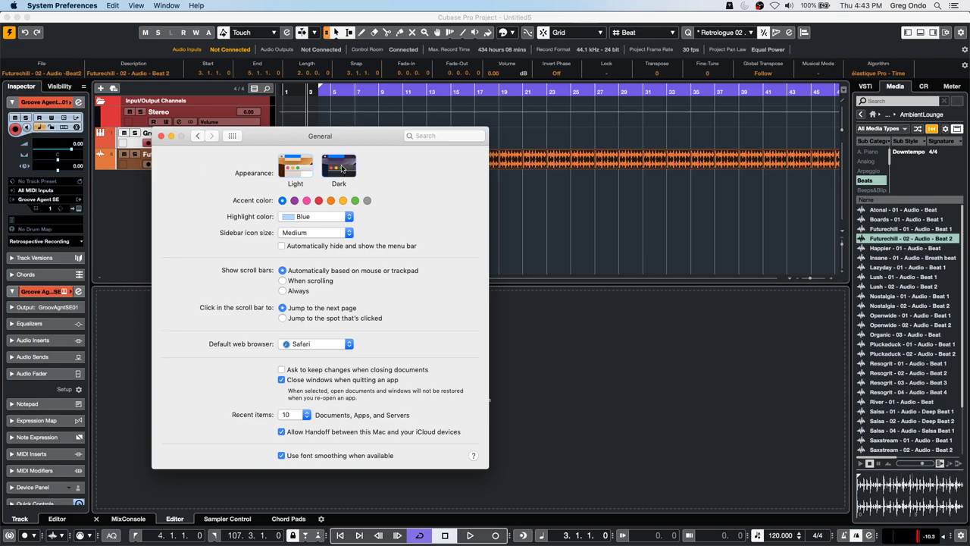
pyautogui.click(339, 167)
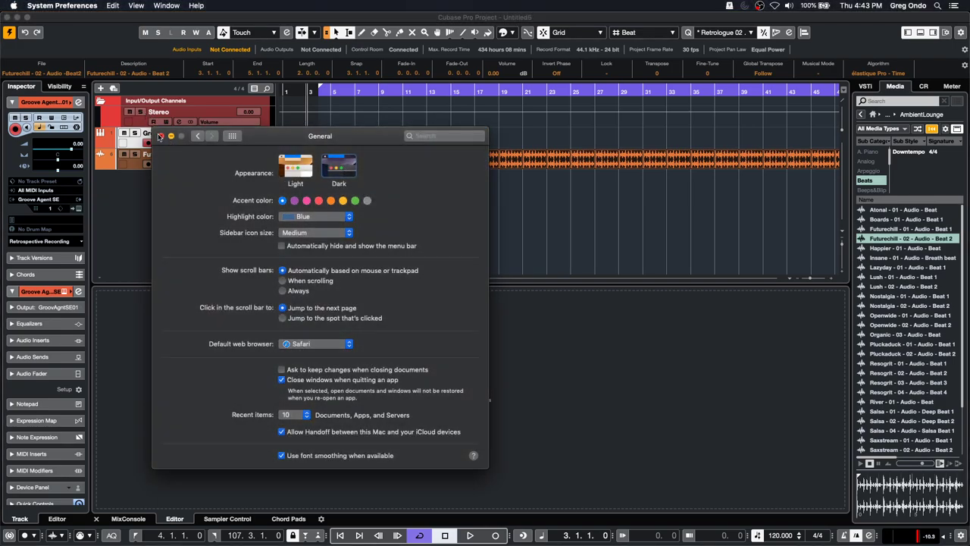
pyautogui.click(159, 136)
# - Check the Cubase preferences in dark appearance on the Event Display, Record Audio and Scores Editing pages, and close the preferences
pyautogui.click(73, 5)
pyautogui.moveTo(12, 5)
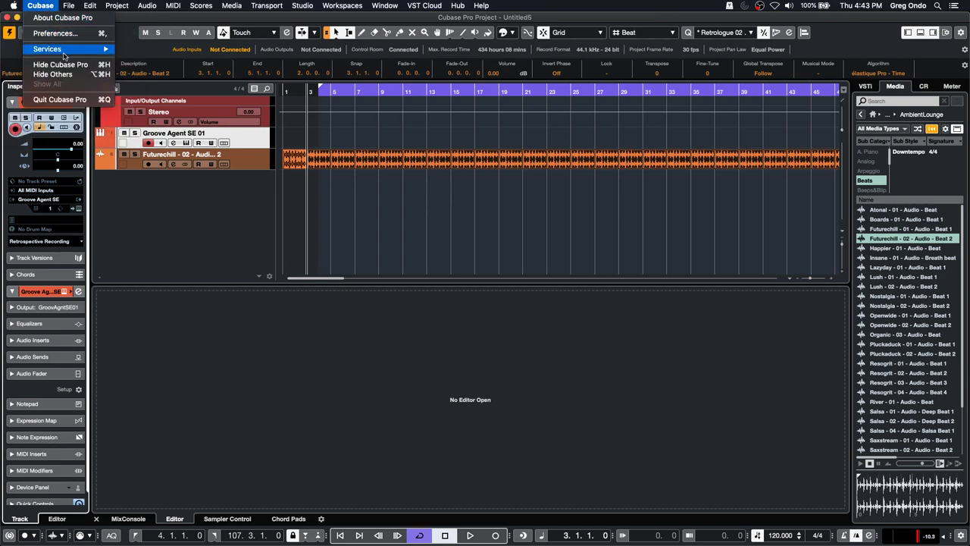
pyautogui.click(74, 34)
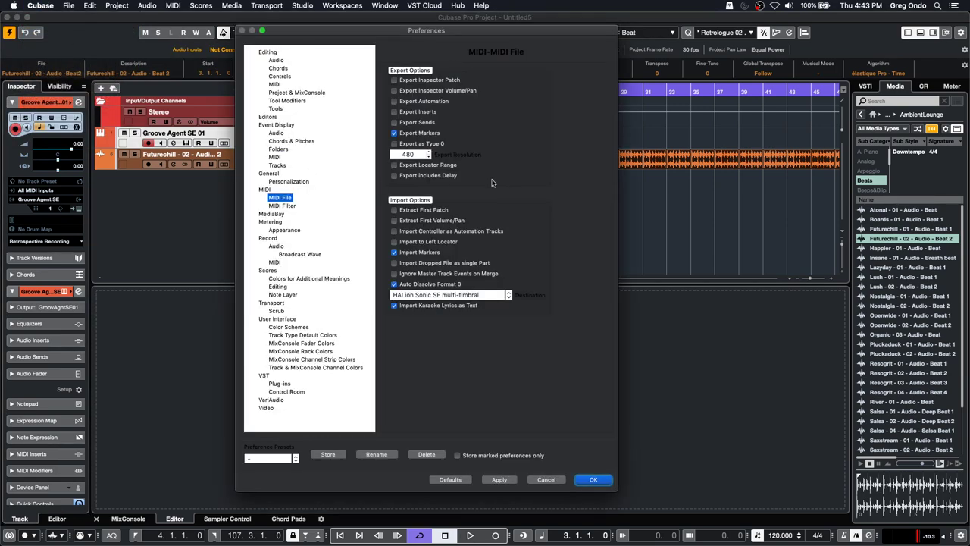
pyautogui.click(282, 166)
pyautogui.click(279, 132)
pyautogui.click(282, 246)
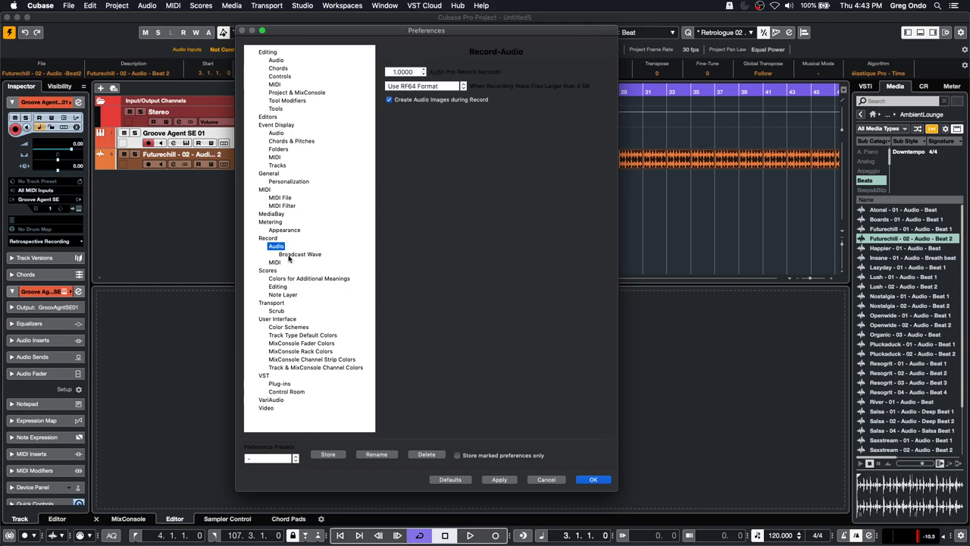
pyautogui.click(286, 288)
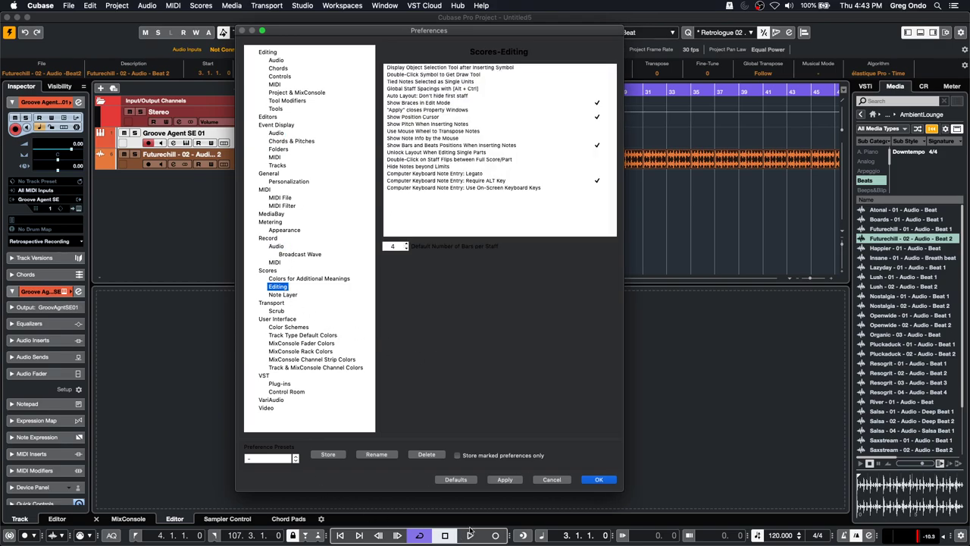
pyautogui.click(602, 479)
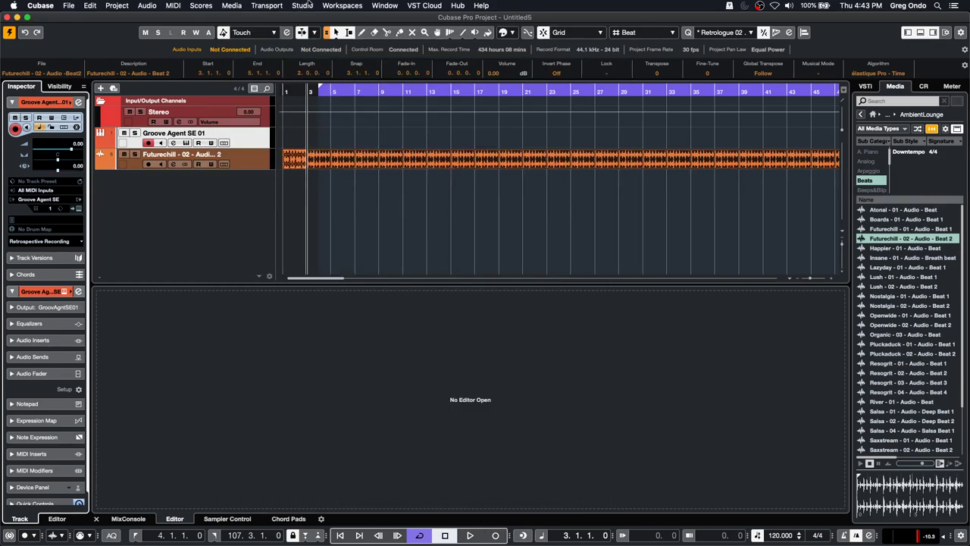
# - View the Control Room page of Audio Connections and close the window
pyautogui.click(309, 4)
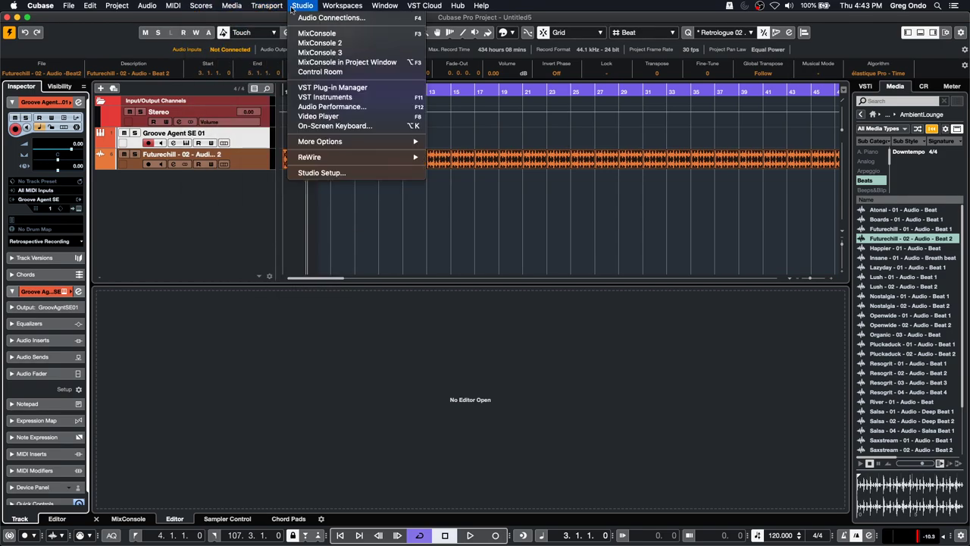
pyautogui.click(331, 18)
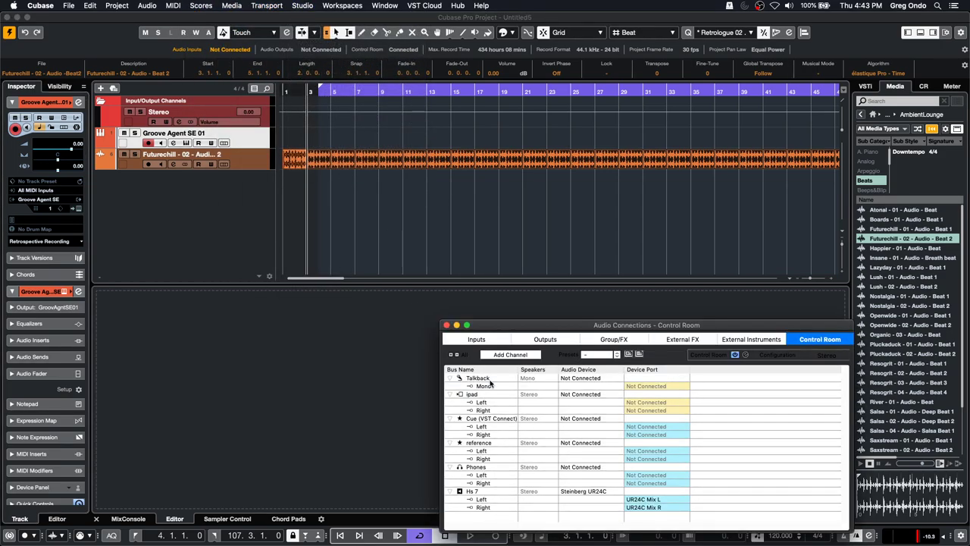
pyautogui.click(446, 325)
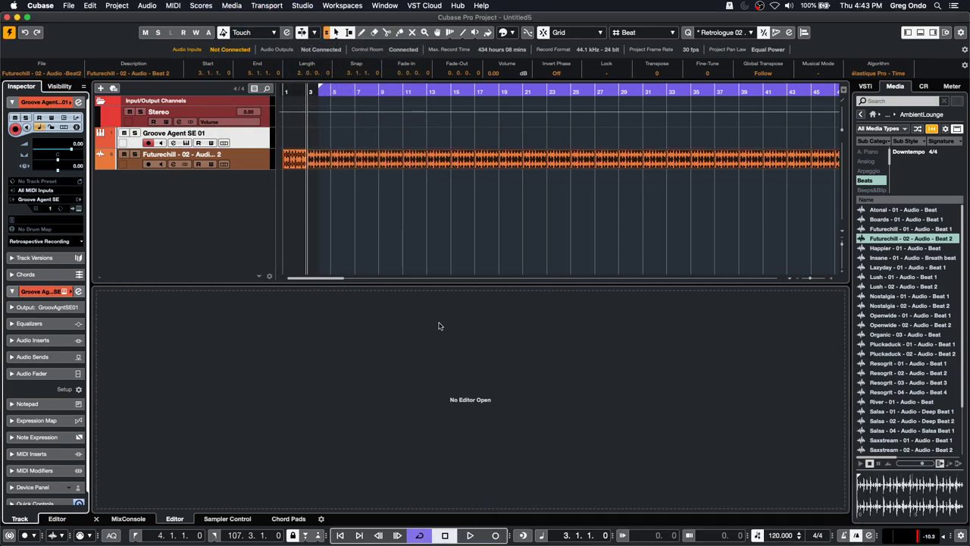
# - Return the macOS General appearance to Light in System Preferences and quit it
pyautogui.click(13, 6)
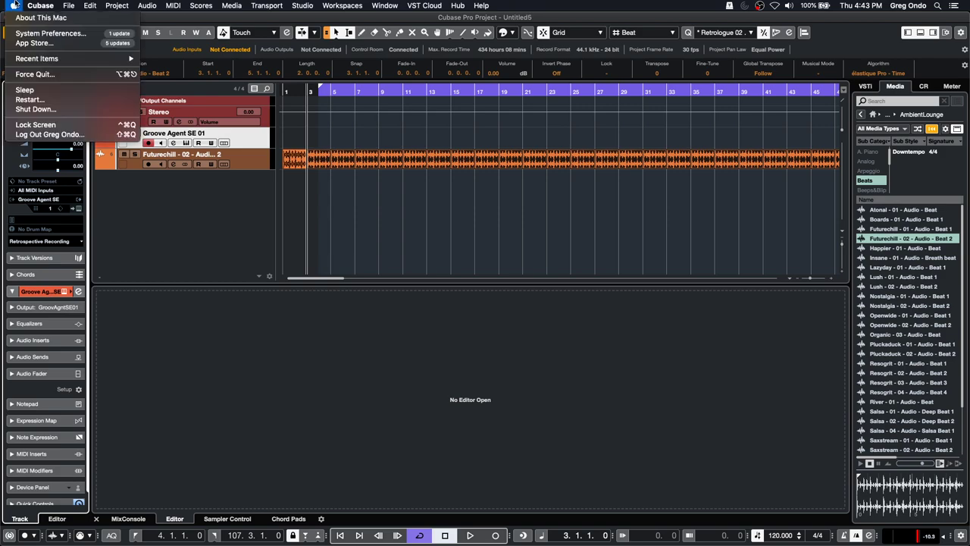
pyautogui.click(34, 35)
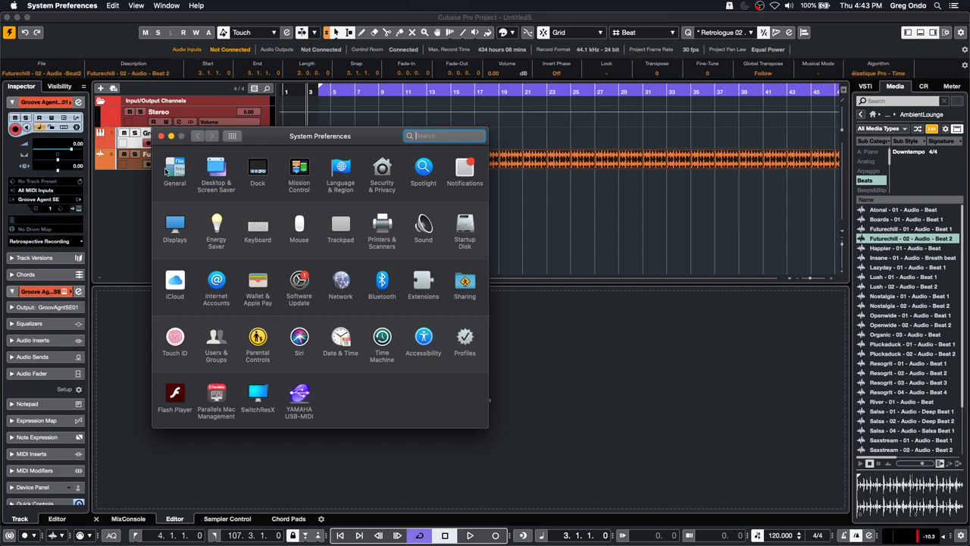
pyautogui.click(168, 171)
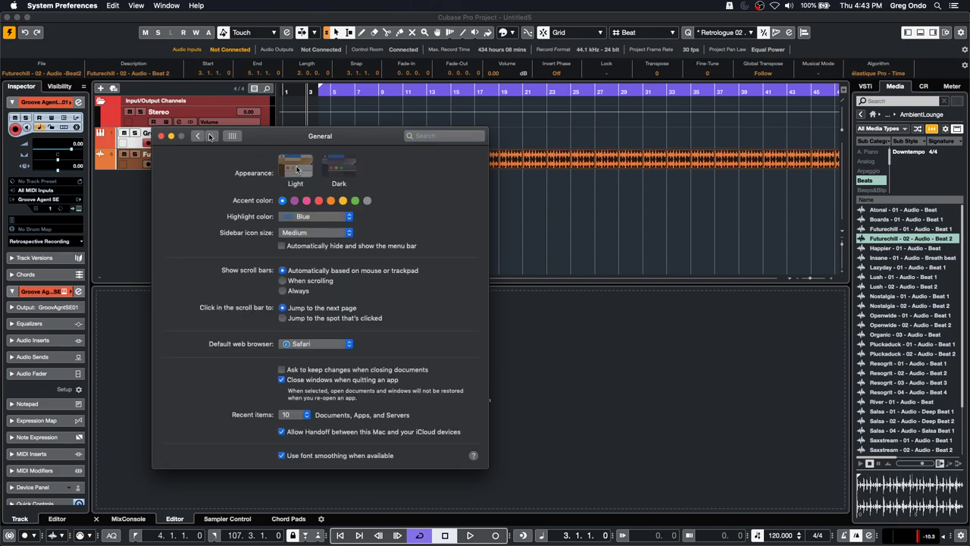
pyautogui.click(297, 168)
pyautogui.click(338, 168)
pyautogui.press('super+q')
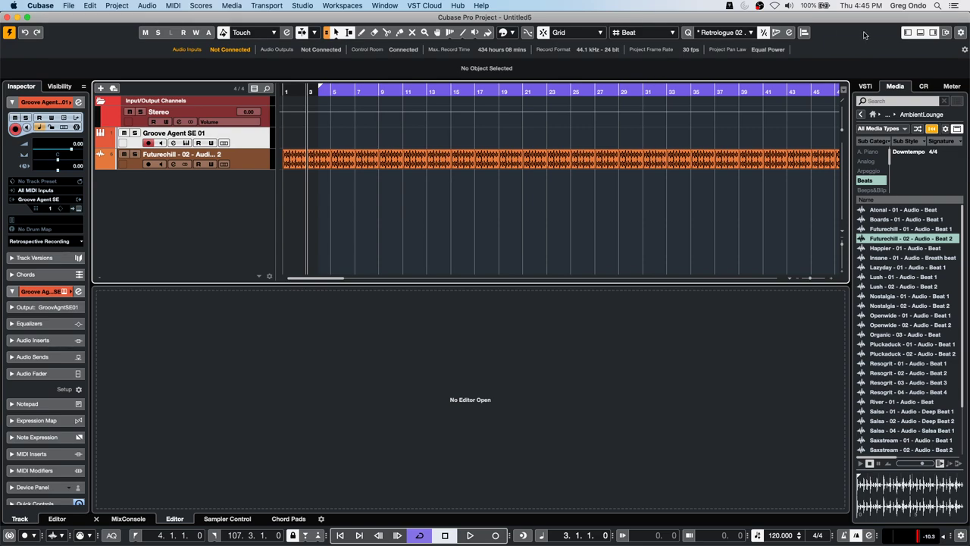
# - Add a tempo track to the project and increase its height in the track list
pyautogui.rightClick(226, 184)
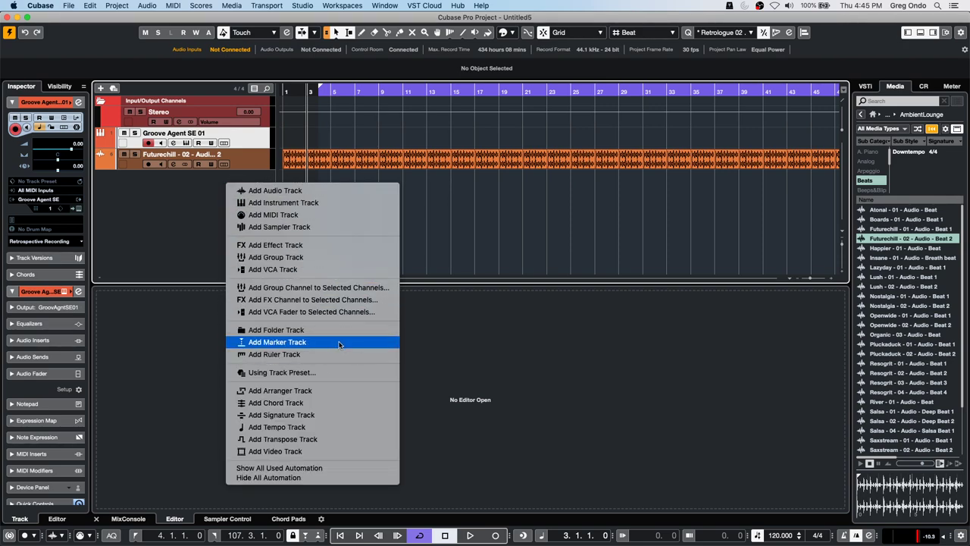
pyautogui.click(349, 427)
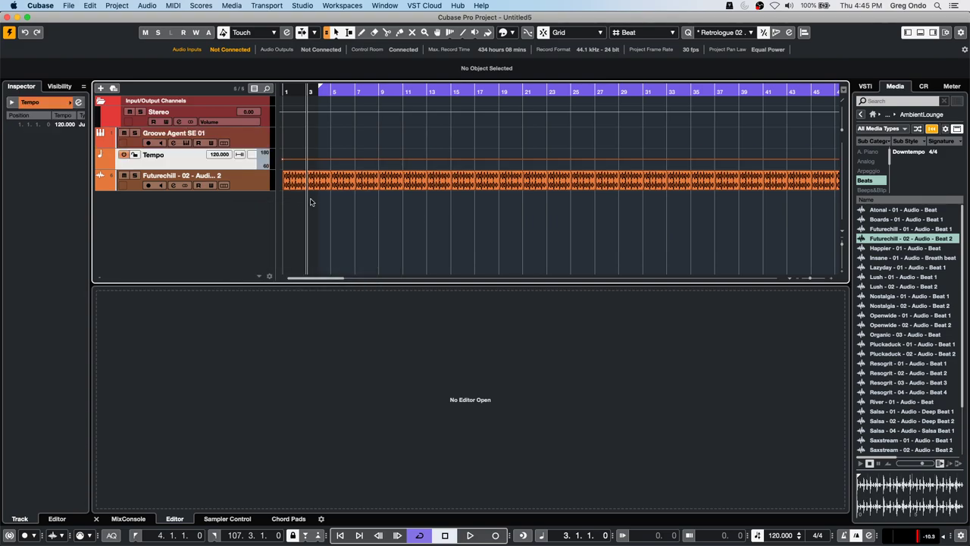
pyautogui.moveTo(218, 165); pyautogui.dragTo(216, 200)
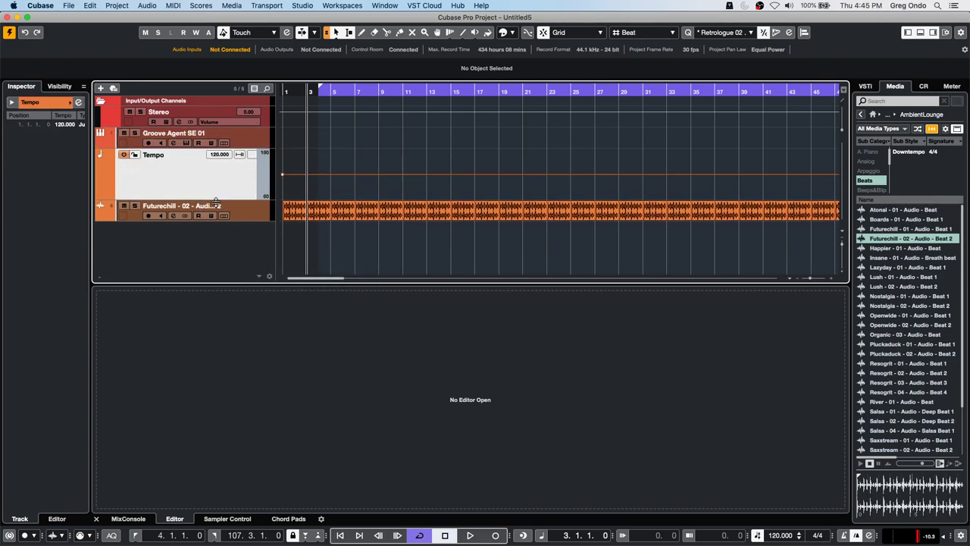
# - Draw a fluctuating tempo curve on the tempo track from about bar 6 to bar 29, roughly between 110 and 140 BPM
pyautogui.rightClick(337, 172)
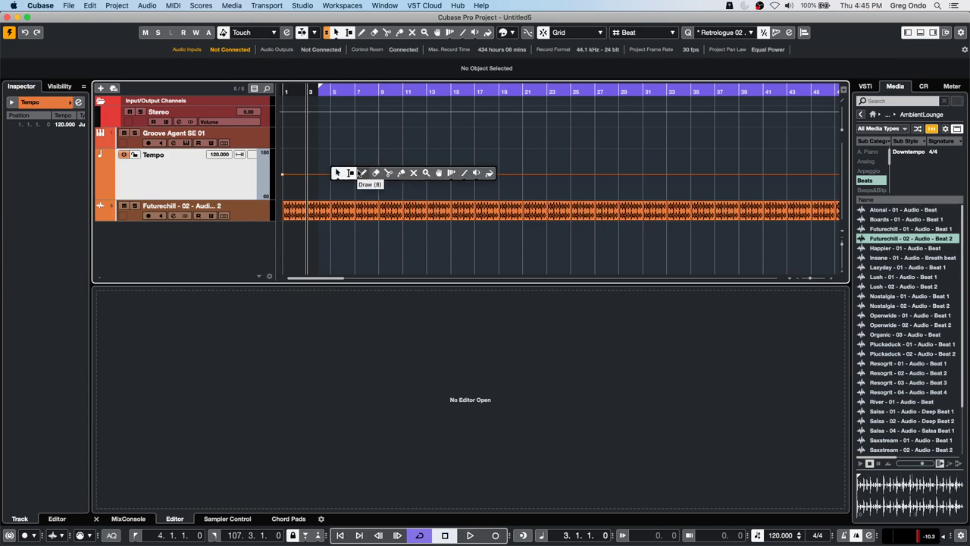
pyautogui.click(363, 173)
pyautogui.moveTo(344, 179)
pyautogui.mouseDown()
pyautogui.moveTo(376, 167)
pyautogui.moveTo(620, 176)
pyautogui.mouseUp()
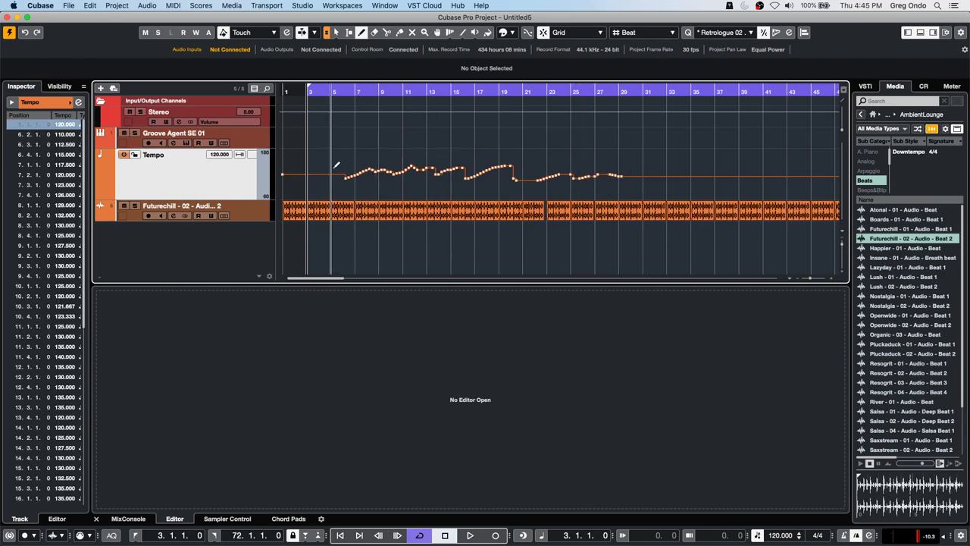
# - Deactivate the tempo track and play the project from about bar 6 at the fixed tempo
pyautogui.click(332, 92)
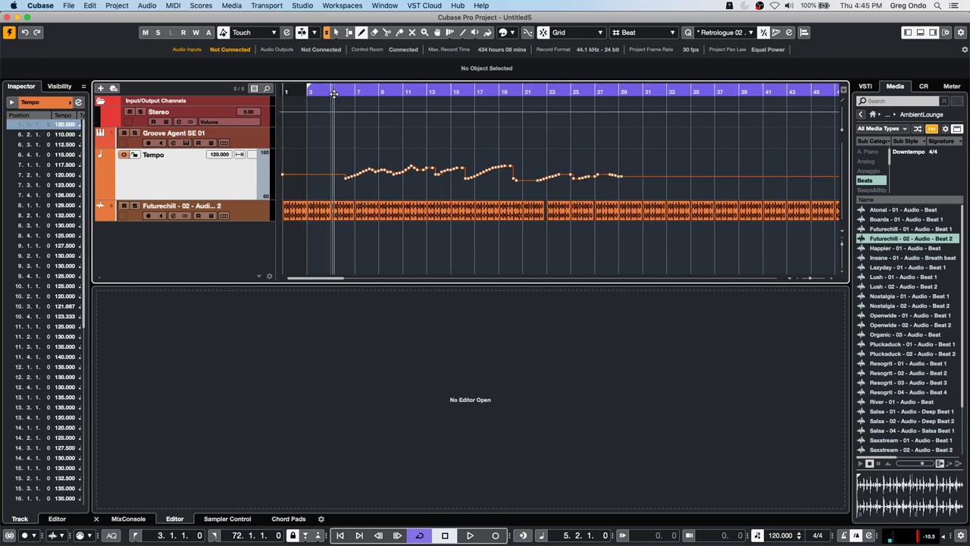
pyautogui.click(757, 535)
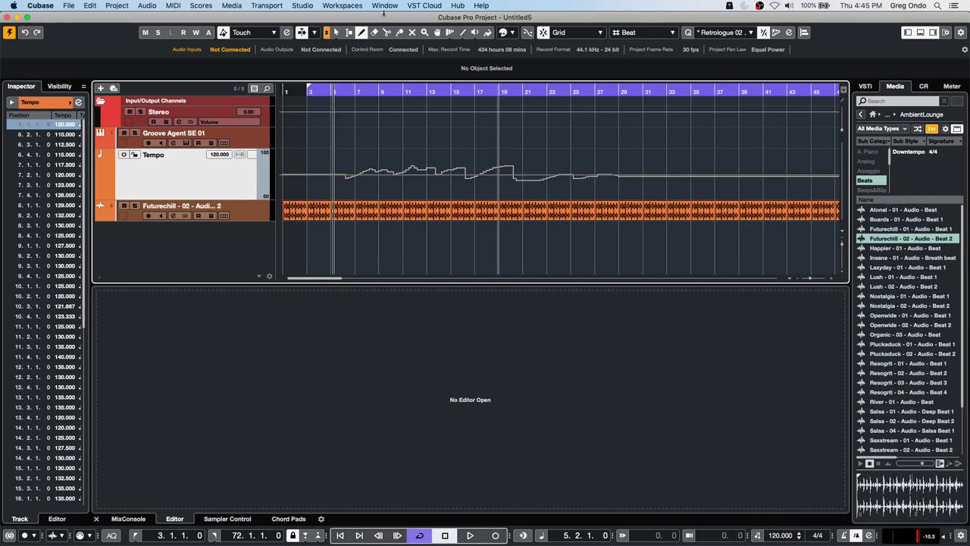
pyautogui.press('Right')
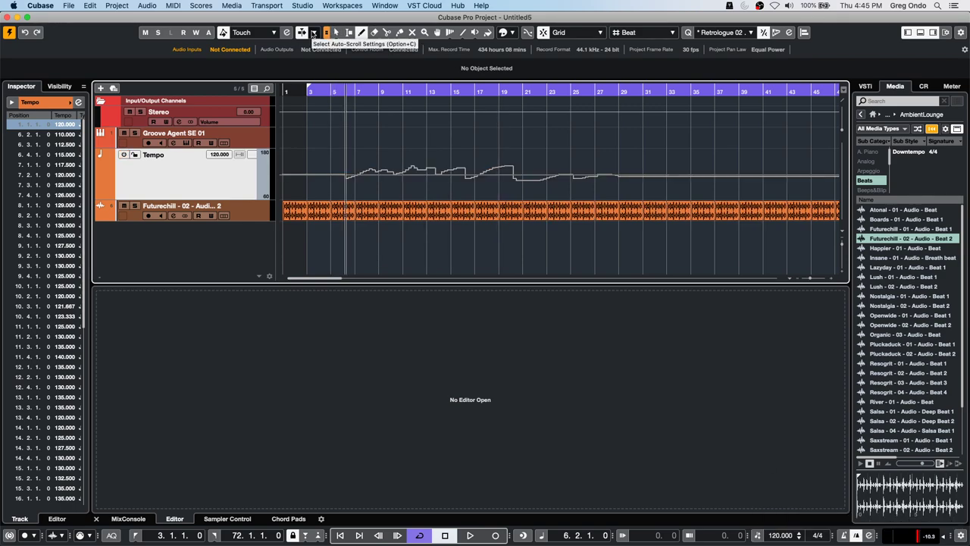
pyautogui.press('space')
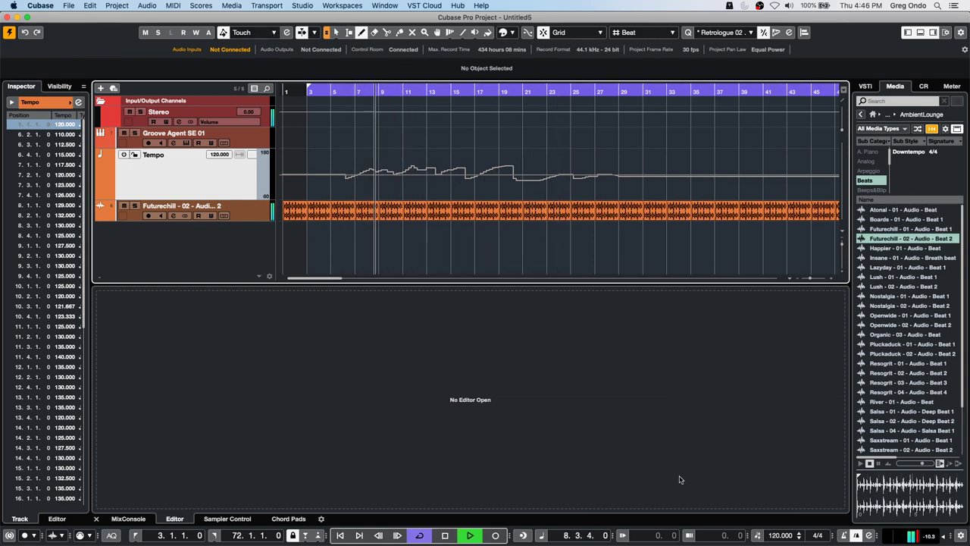
# - Reactivate the tempo track during playback, draw a dip from 95 to 90 BPM over bars 13 to 15, and stop playback
pyautogui.click(760, 538)
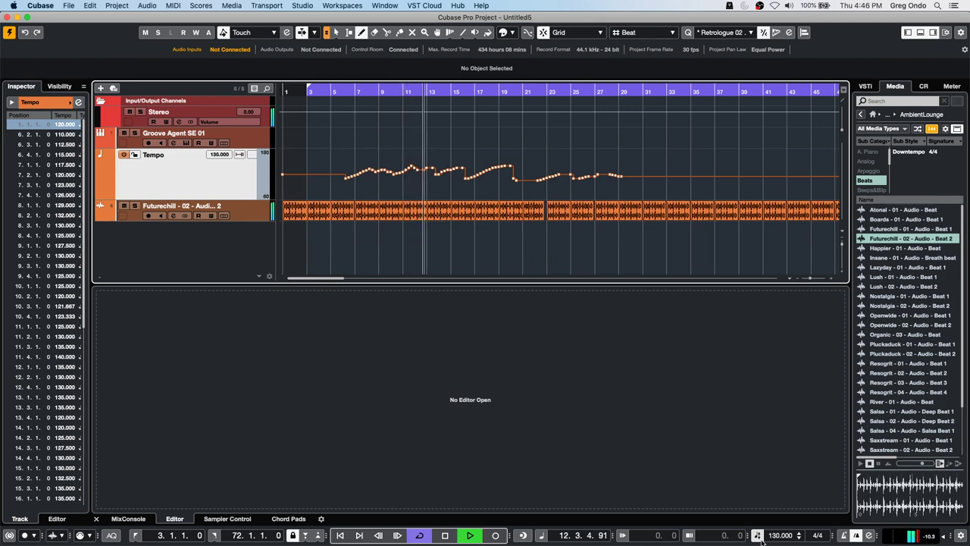
pyautogui.moveTo(426, 184); pyautogui.dragTo(458, 183)
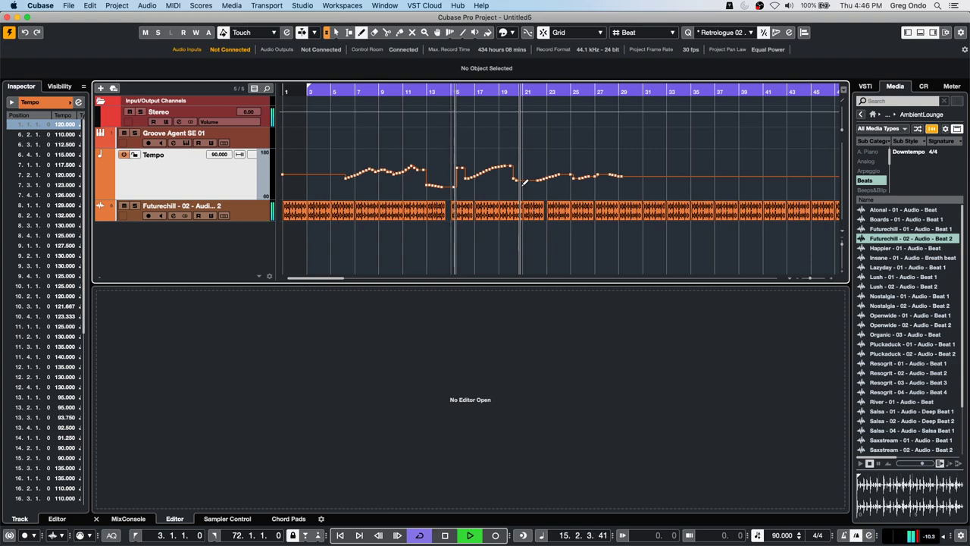
pyautogui.press('space')
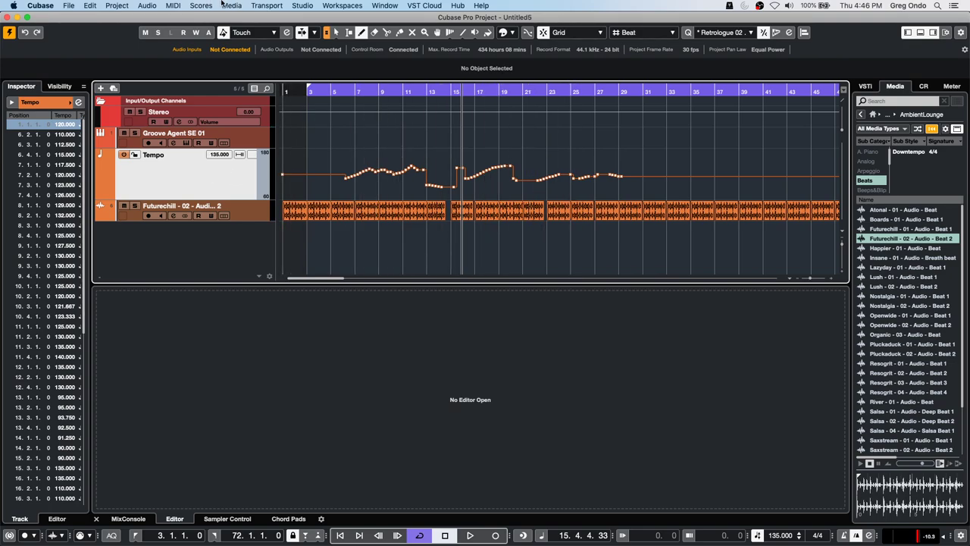
# - View the tempo curve in the Tempo Track Editor and close the editor
pyautogui.press('super+t')
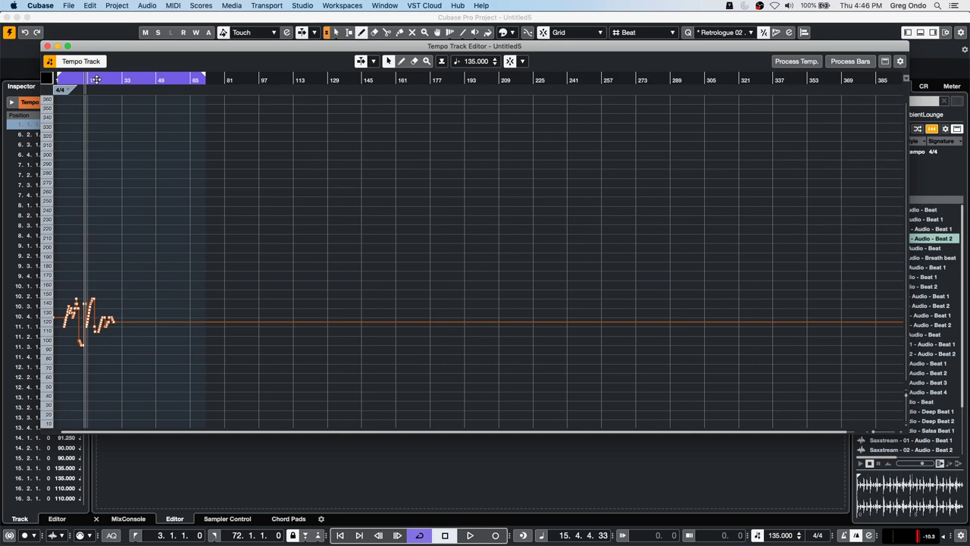
pyautogui.click(46, 46)
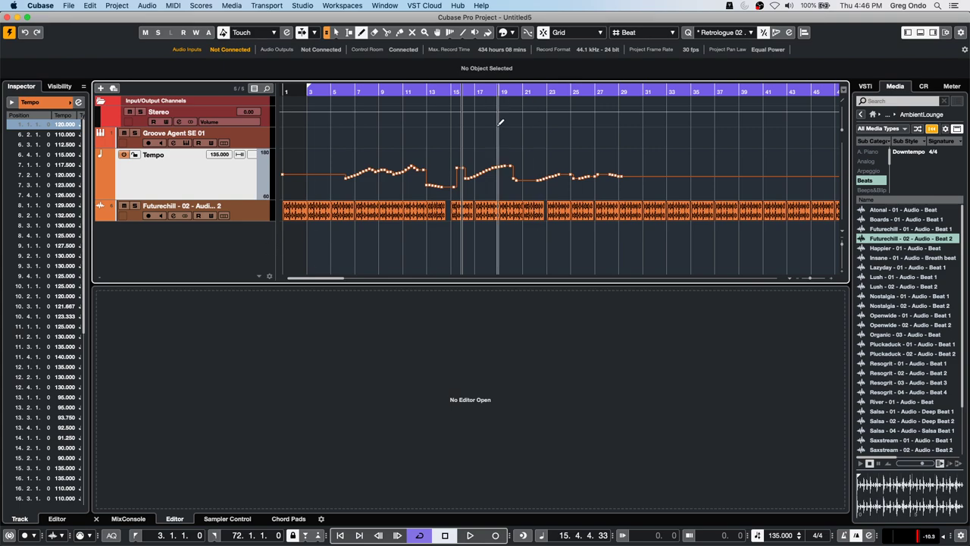
# - Select the range from bar 25 to 33.2.1 on the tempo track with the Range Selection tool, and clear the selection
pyautogui.rightClick(562, 156)
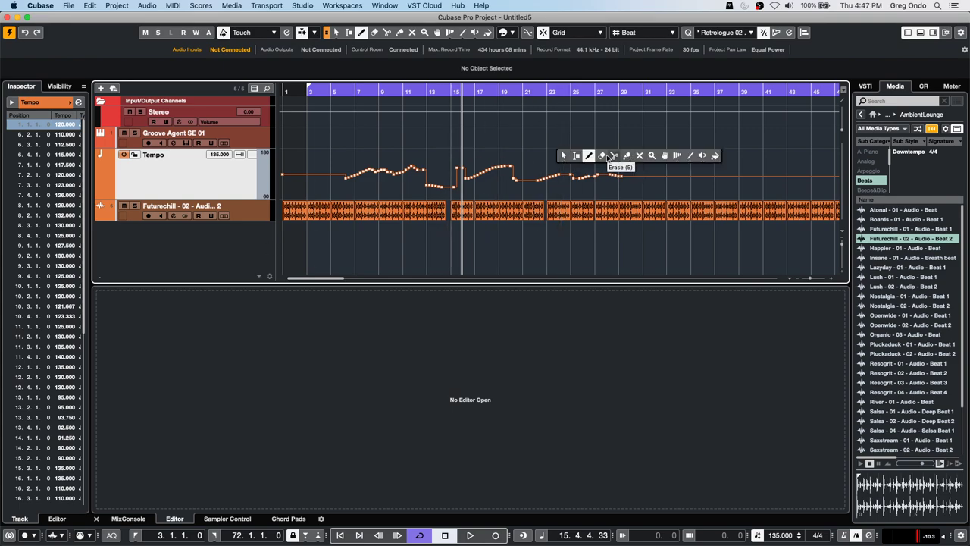
pyautogui.click(574, 156)
pyautogui.moveTo(569, 155); pyautogui.dragTo(668, 182)
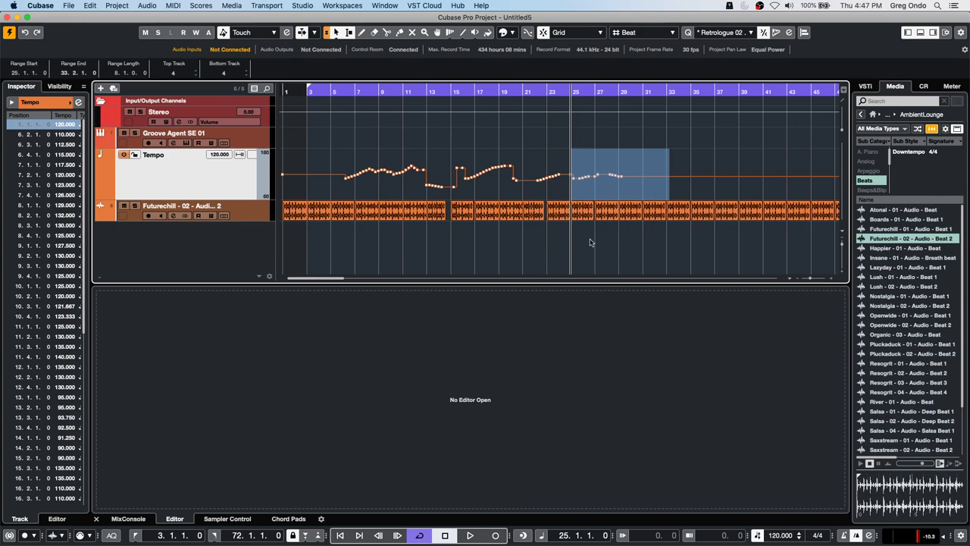
pyautogui.click(546, 243)
pyautogui.rightClick(580, 241)
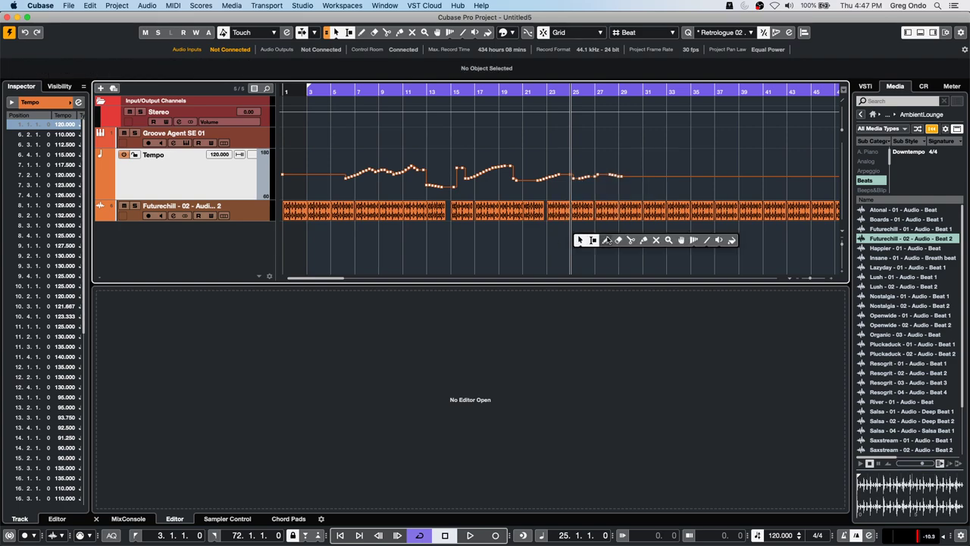
pyautogui.press('Escape')
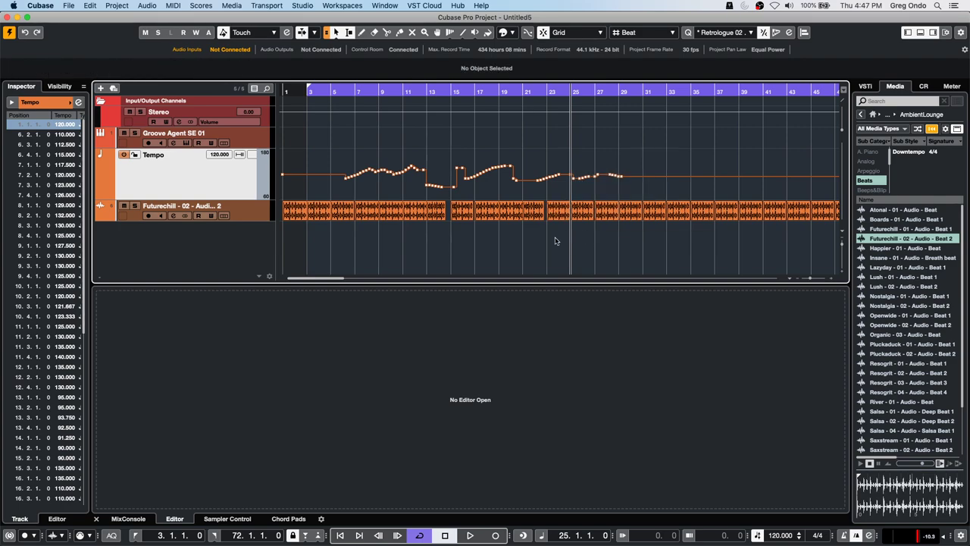
# - Add four stereo audio tracks to the project
pyautogui.rightClick(213, 240)
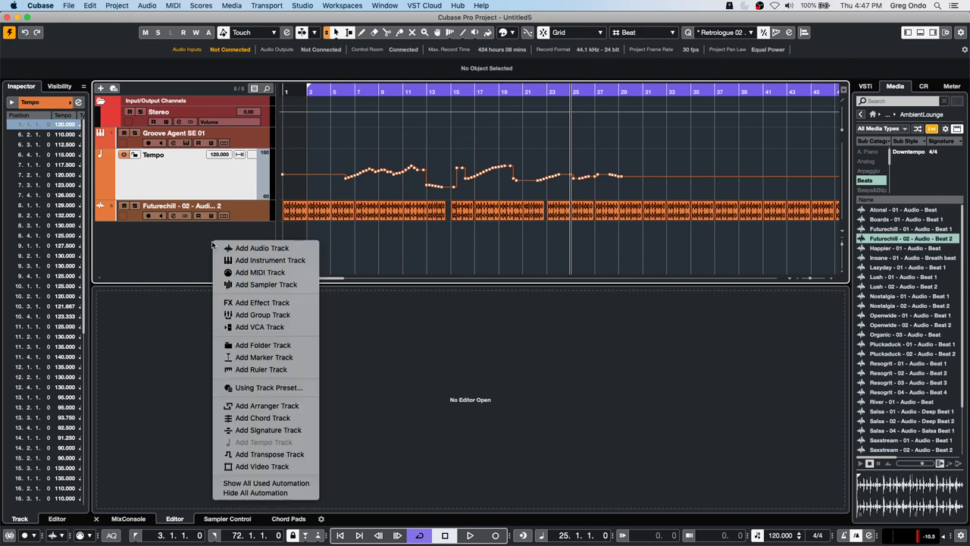
pyautogui.click(227, 249)
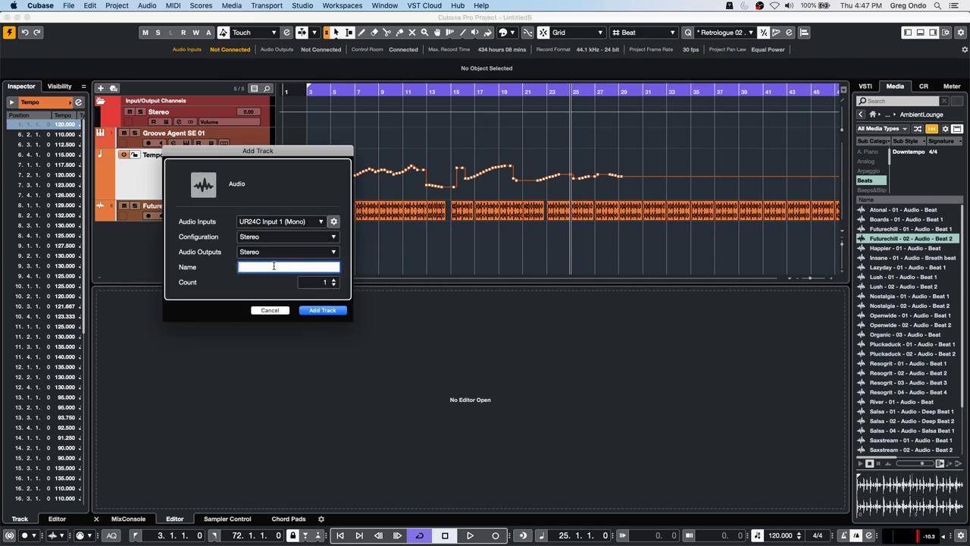
pyautogui.click(324, 282)
pyautogui.write('4')
pyautogui.click(322, 311)
# - Try range selections across the Audio 02 and Audio 03 tracks and over the tempo curve, ending with bars 23.1.1 to 31.2.1
pyautogui.rightClick(513, 234)
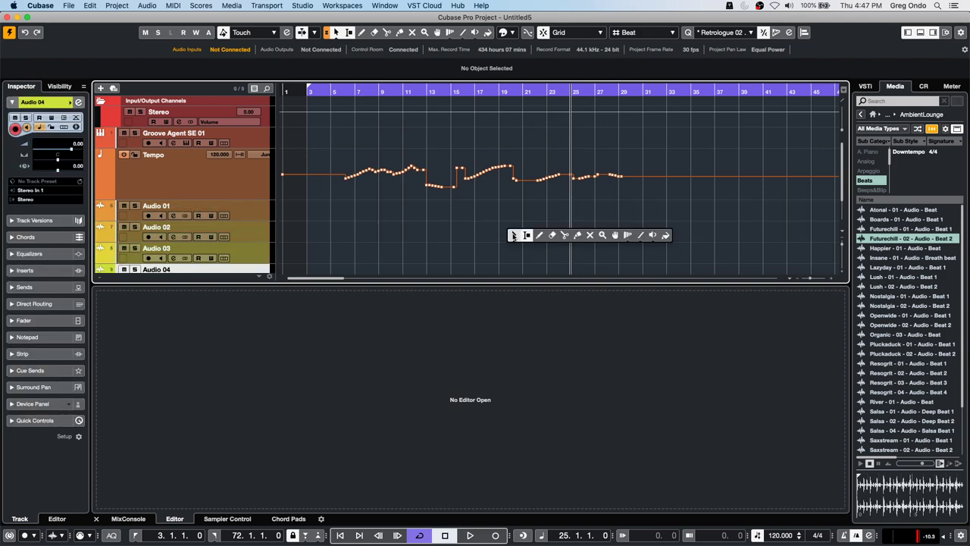
pyautogui.click(530, 236)
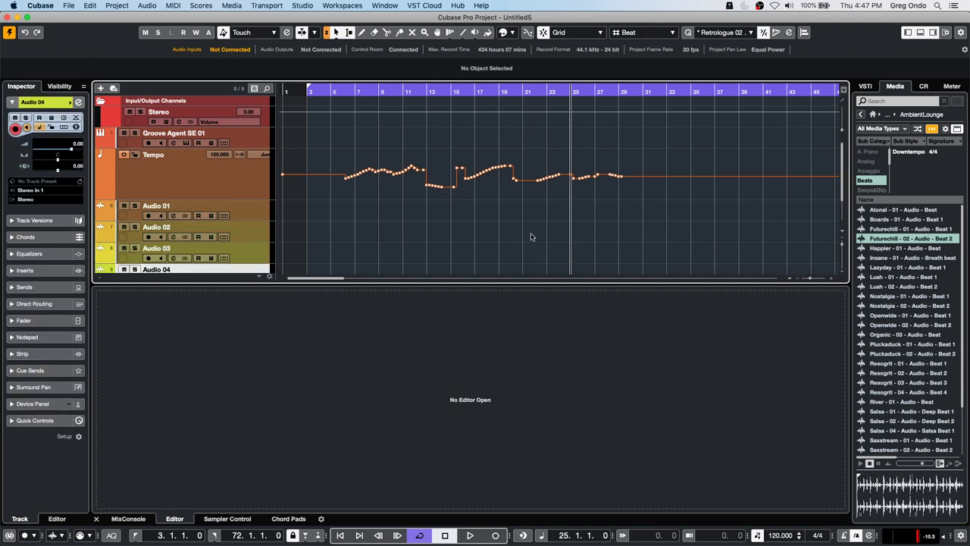
pyautogui.moveTo(527, 247); pyautogui.dragTo(650, 227)
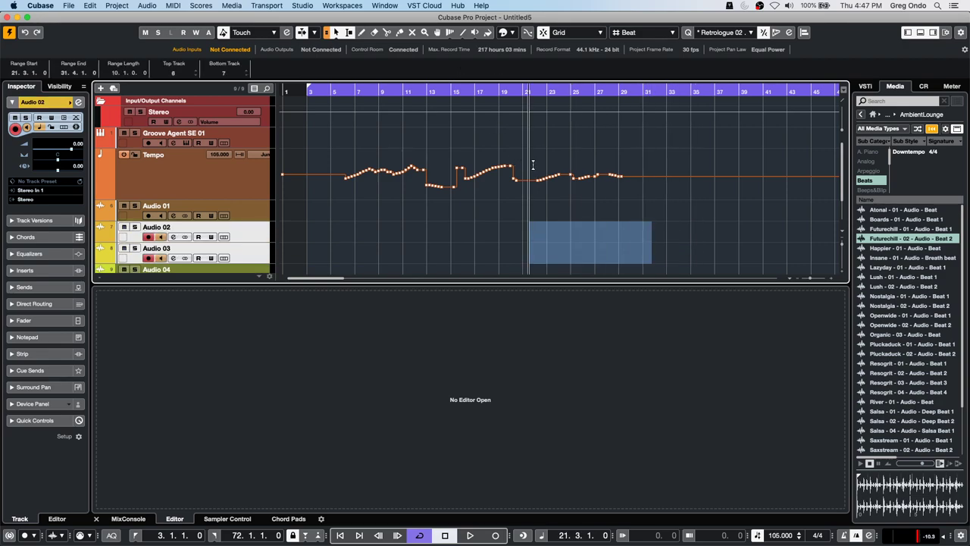
pyautogui.rightClick(533, 165)
pyautogui.click(532, 162)
pyautogui.moveTo(534, 166); pyautogui.dragTo(626, 181)
pyautogui.moveTo(544, 236); pyautogui.dragTo(645, 250)
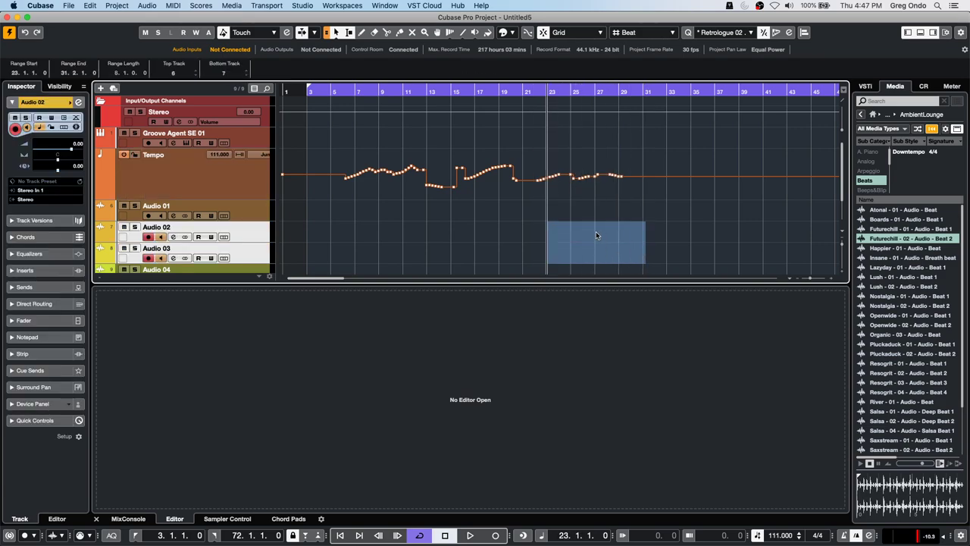
# - Place two copies of Openwide - 01 - Audio - Beat 1 on Audio 02 and three of Resogrit - 04 - Audio - Beat 4 on Audio 03, from 20.4.1
pyautogui.moveTo(883, 314); pyautogui.dragTo(582, 149)
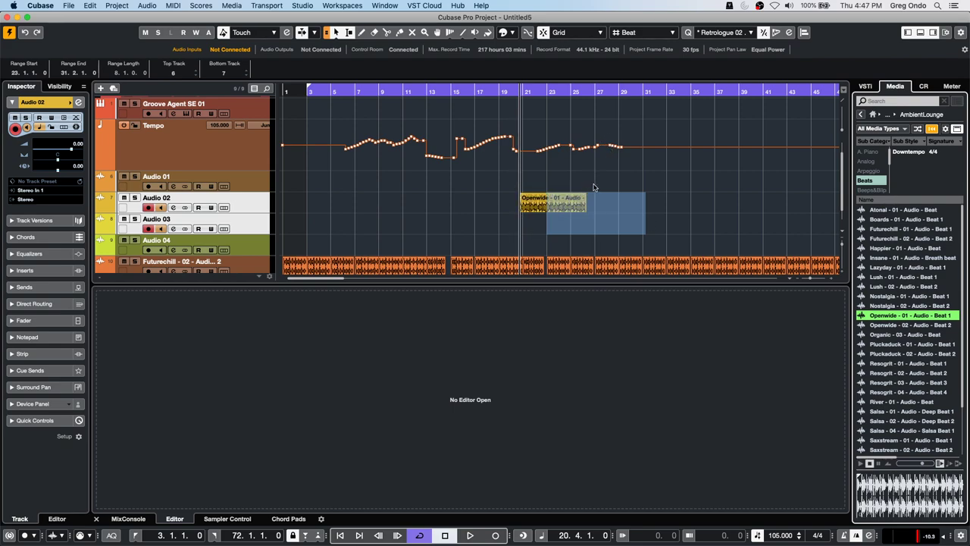
pyautogui.click(625, 188)
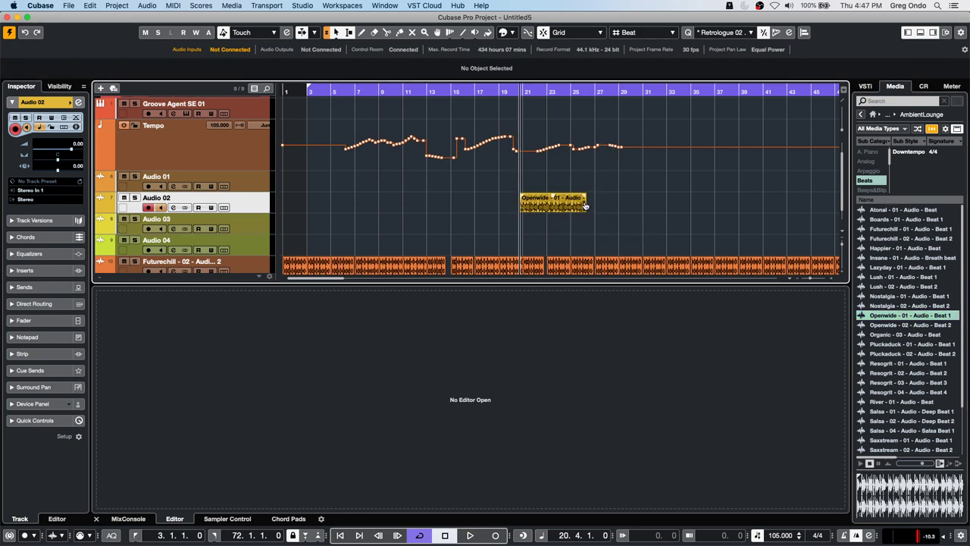
pyautogui.moveTo(585, 204); pyautogui.dragTo(652, 205)
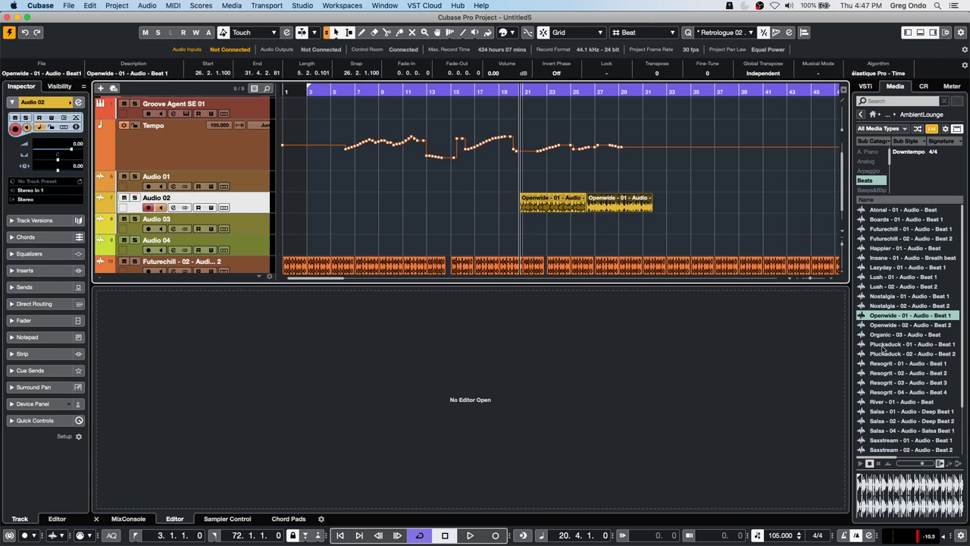
pyautogui.moveTo(910, 392); pyautogui.dragTo(680, 218)
# - Select all loop events on Audio 02 and Audio 03 and enable Musical Mode for them
pyautogui.moveTo(498, 185); pyautogui.dragTo(681, 231)
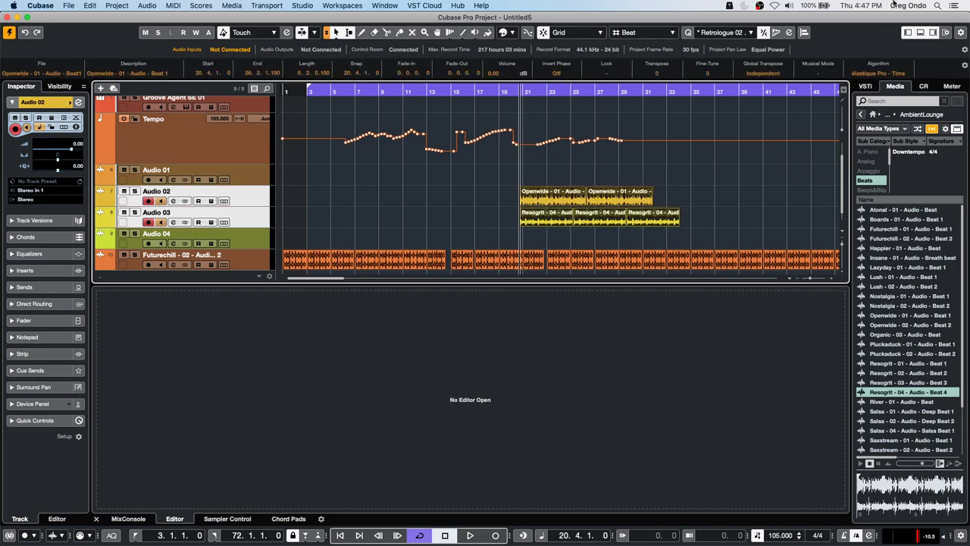
pyautogui.click(803, 32)
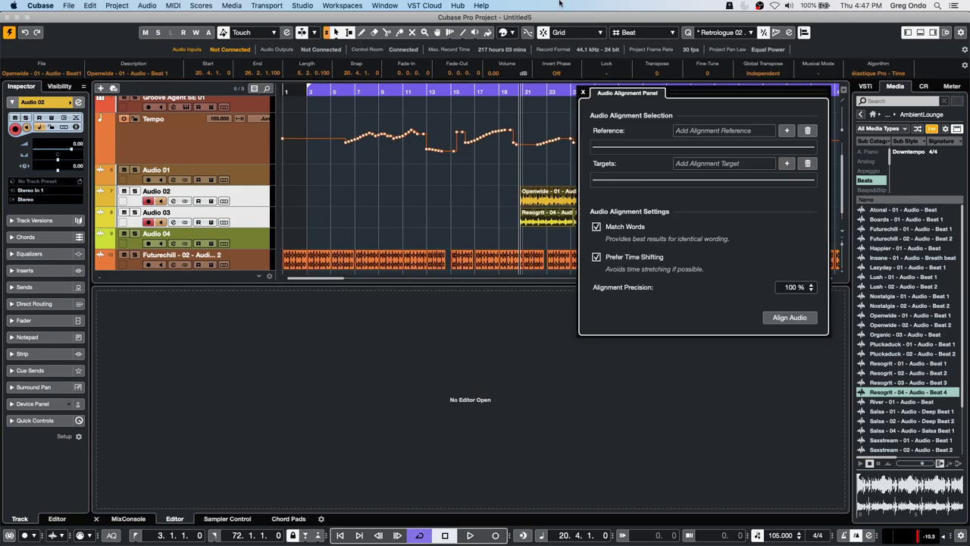
pyautogui.click(582, 92)
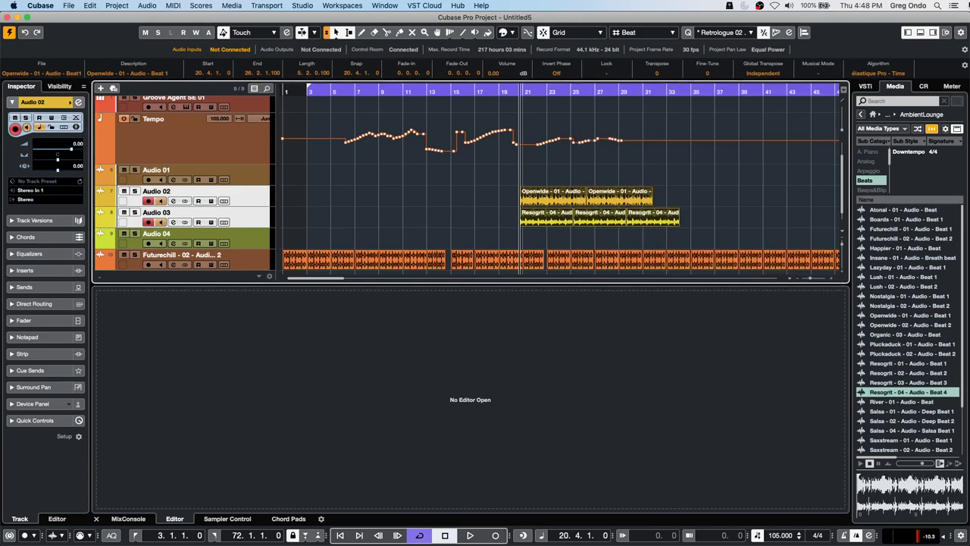
pyautogui.hotkey('ctrl', 'z')
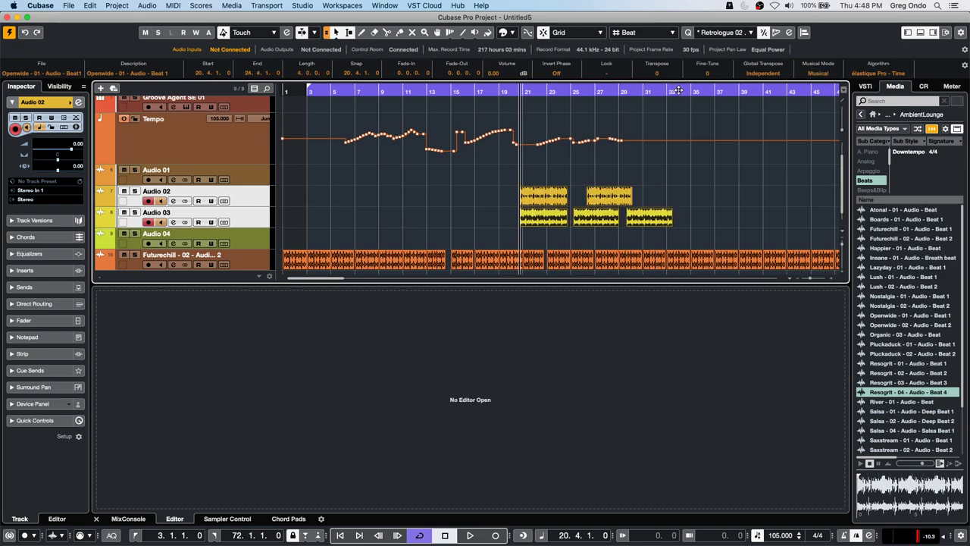
# - Move the second Openwide loop and the following Resogrit loops earlier to close the gaps, starting the second Resogrit copy at 24.4.1
pyautogui.click(604, 199)
pyautogui.moveTo(604, 198); pyautogui.dragTo(589, 198)
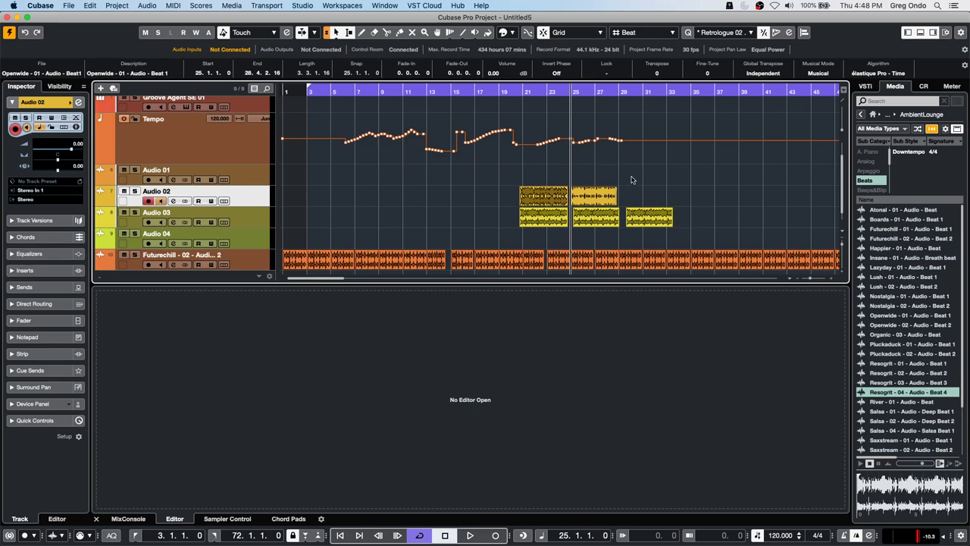
pyautogui.click(634, 181)
pyautogui.moveTo(648, 221); pyautogui.dragTo(587, 223)
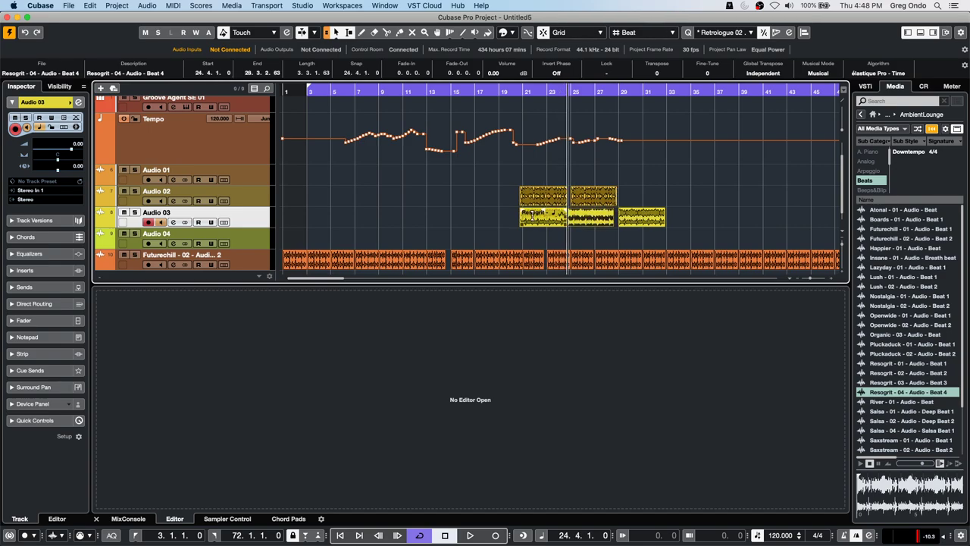
# - Select the range 22.2.1 to 27.1.1 across Audio 01 to 03, set the tempo at its start to 89 BPM, and clear the selection
pyautogui.click(535, 172)
pyautogui.moveTo(535, 171); pyautogui.dragTo(595, 222)
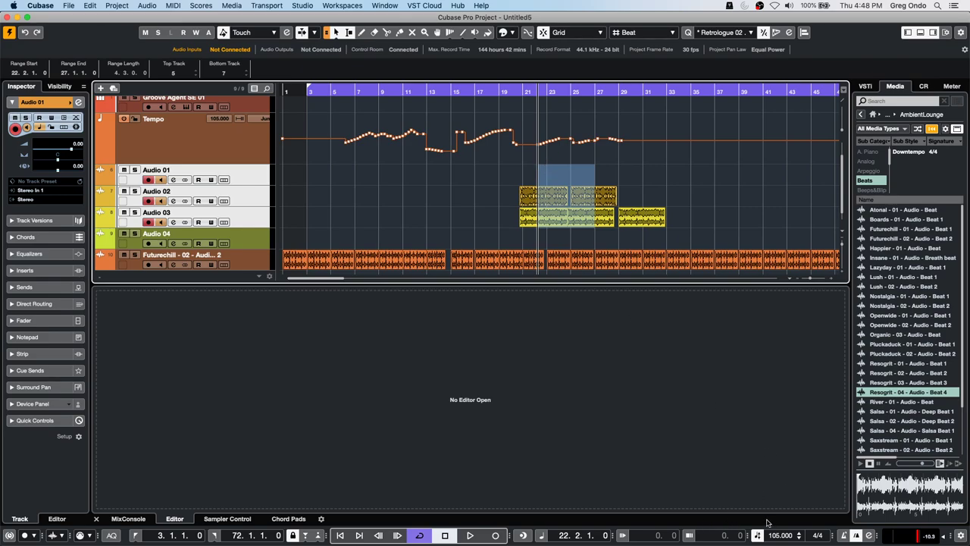
pyautogui.scroll(-7, 776, 535)
pyautogui.scroll(3, 776, 534)
pyautogui.click(327, 144)
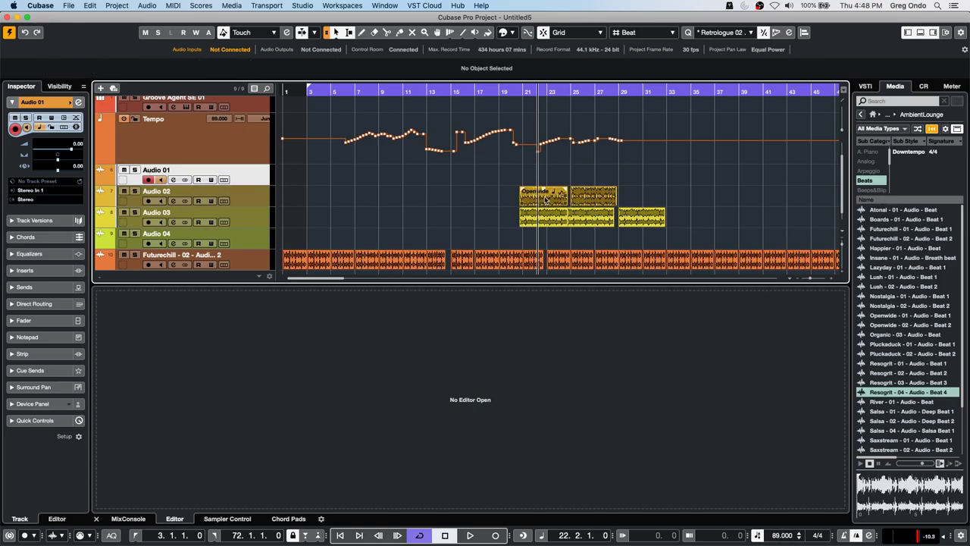
# - Select the range 20.4.1 to 33.1.1 across Audio 02 and Audio 03, and sweep the tempo there down to 44 and up to 95 BPM
pyautogui.press('super+z')
pyautogui.moveTo(533, 187); pyautogui.dragTo(666, 221)
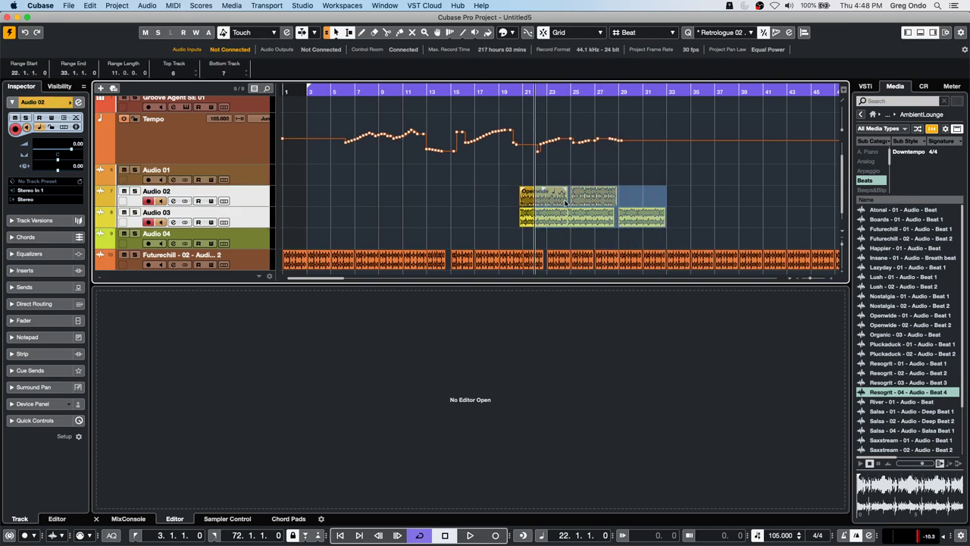
pyautogui.moveTo(534, 203)
pyautogui.mouseDown()
pyautogui.moveTo(497, 203)
pyautogui.moveTo(520, 203)
pyautogui.mouseUp()
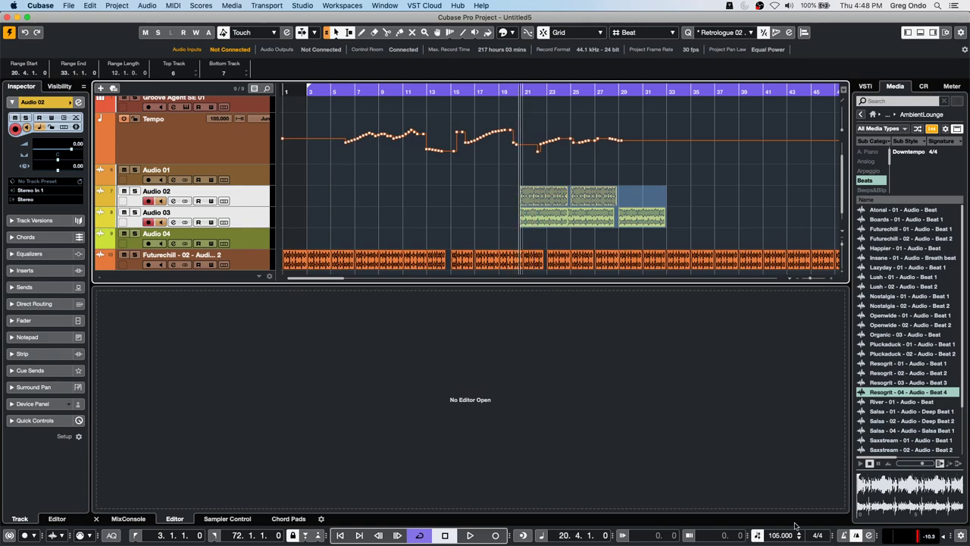
pyautogui.scroll(-17, 781, 535)
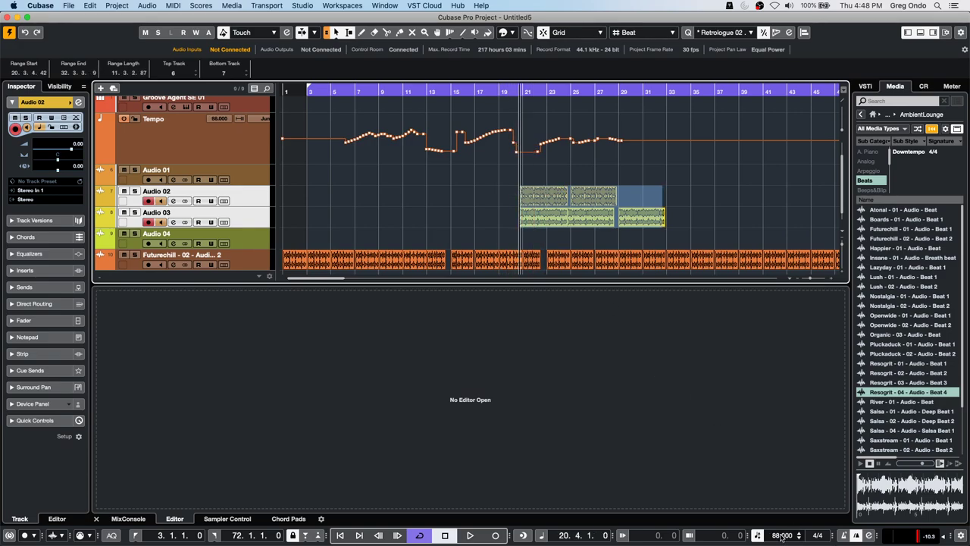
pyautogui.scroll(-20, 781, 535)
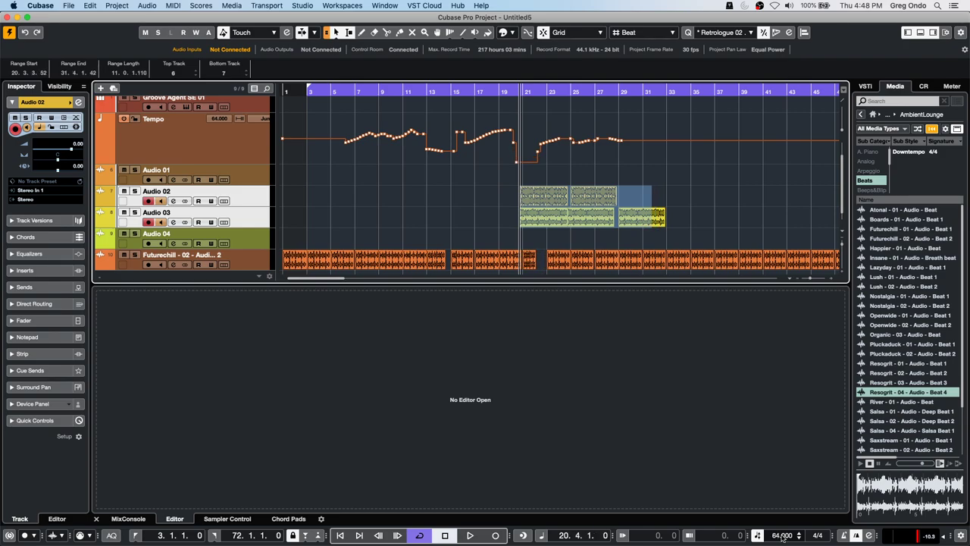
pyautogui.scroll(-20, 782, 535)
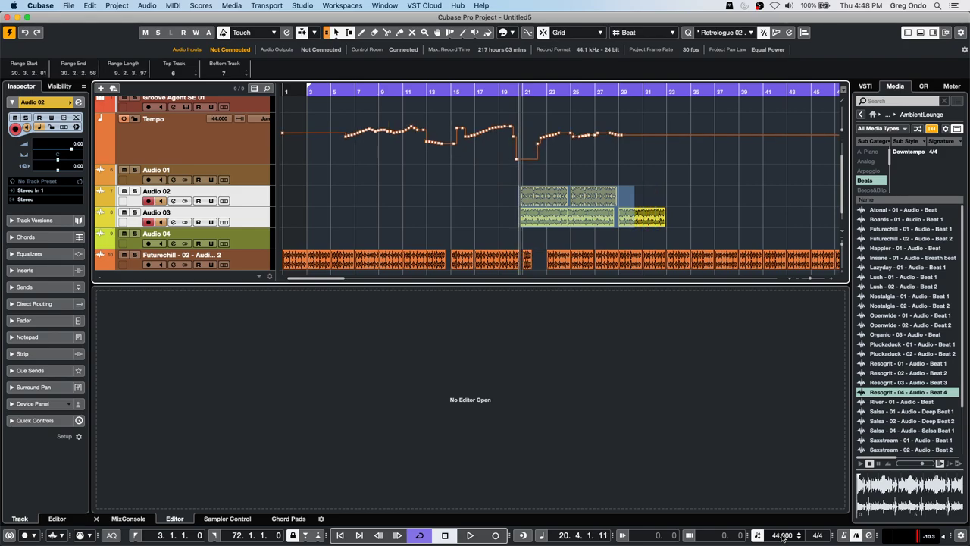
pyautogui.scroll(16, 781, 535)
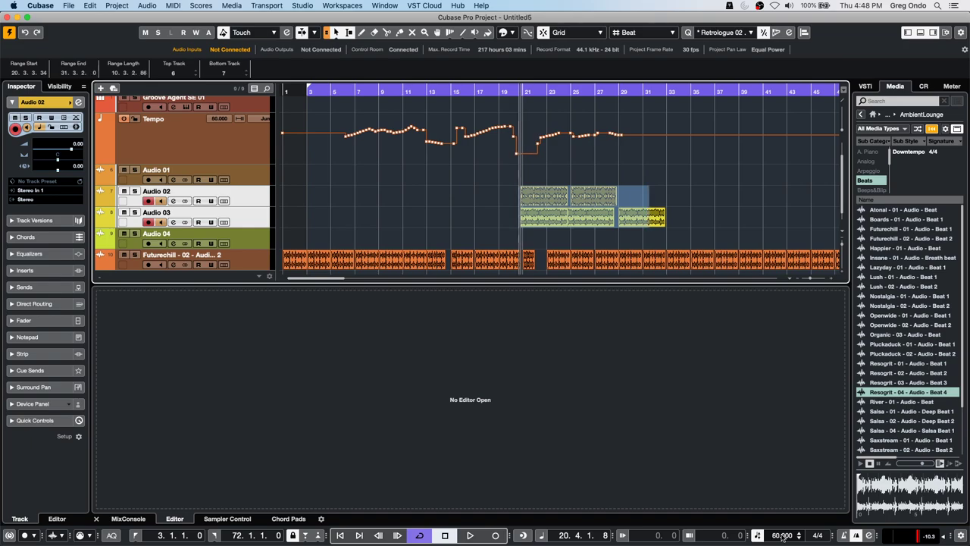
pyautogui.scroll(20, 781, 535)
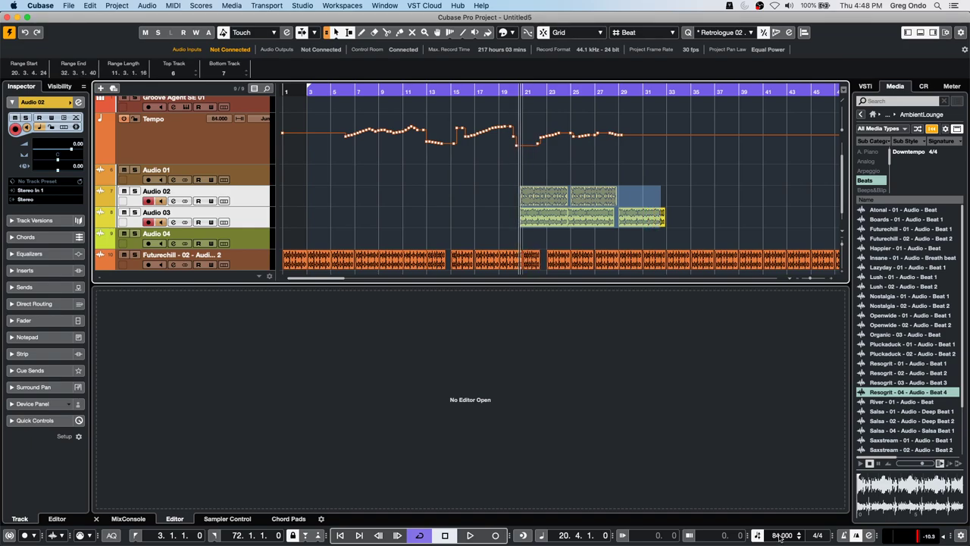
pyautogui.scroll(11, 781, 535)
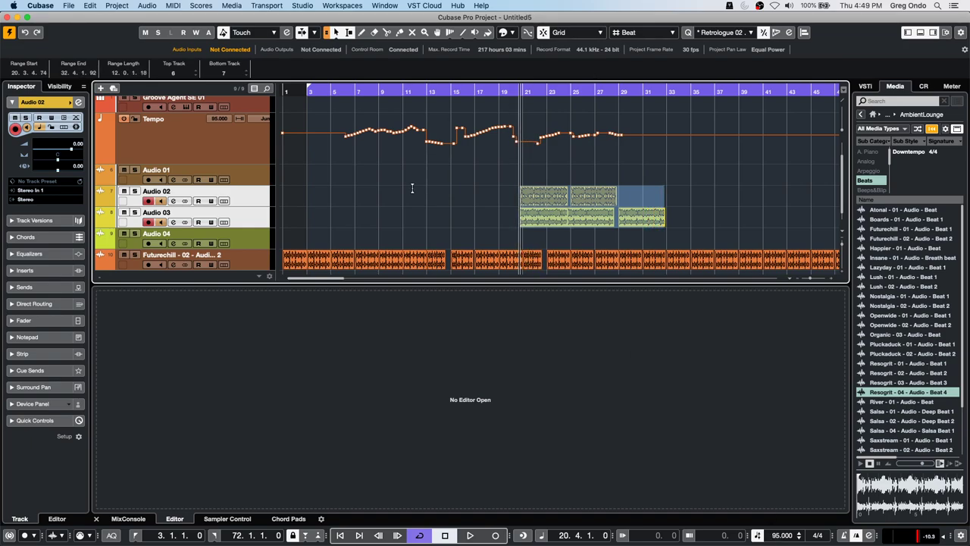
# - Switch the ruler display to seconds, and lower the tempo to about 68 BPM before raising it to 92 BPM
pyautogui.rightClick(502, 90)
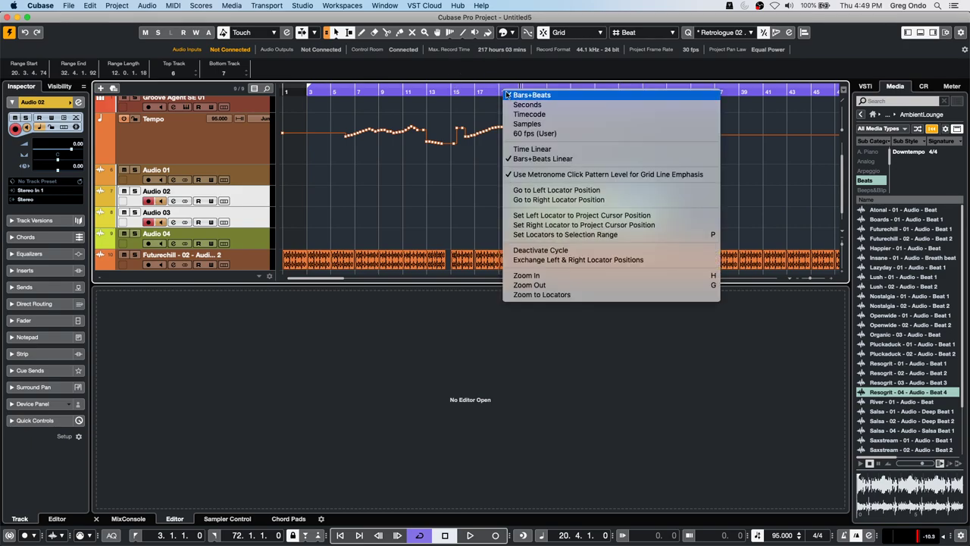
pyautogui.click(527, 105)
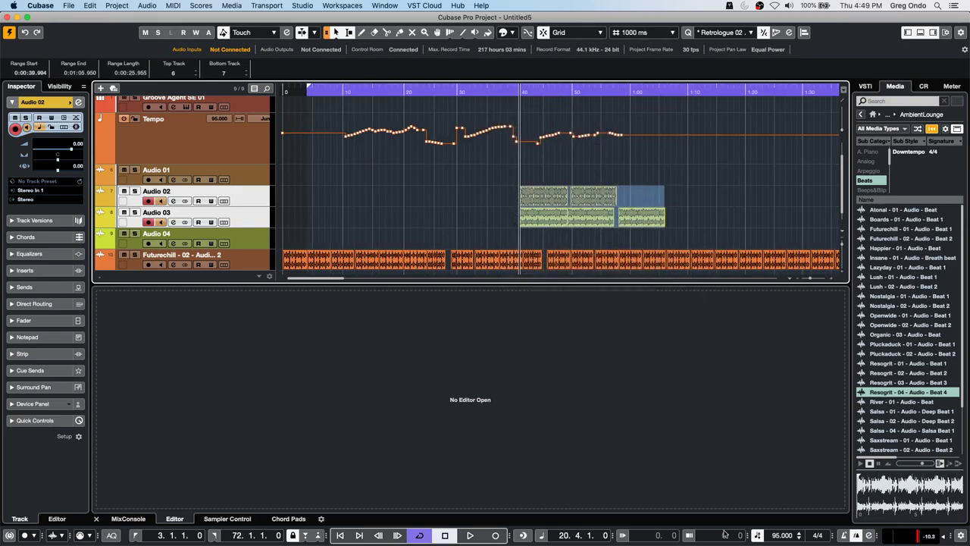
pyautogui.scroll(-20, 772, 534)
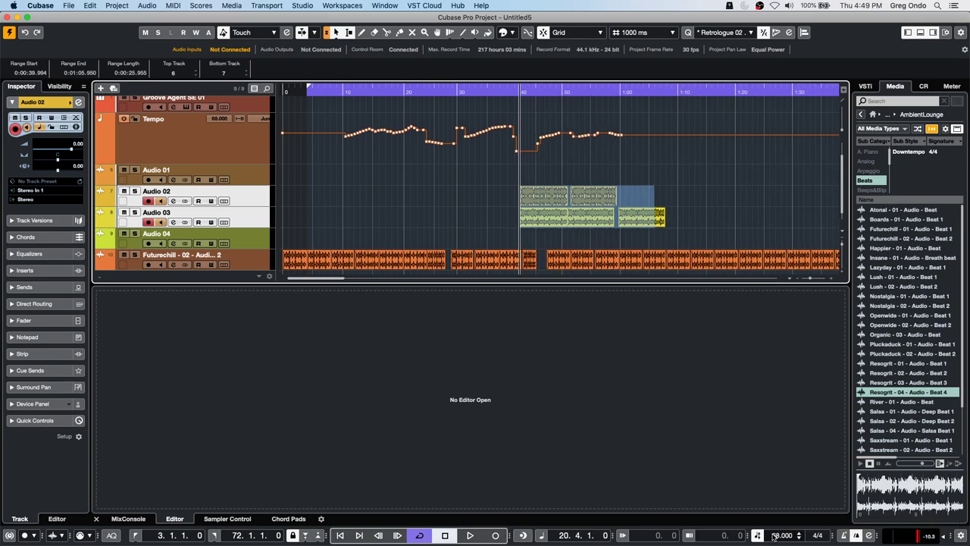
pyautogui.scroll(1, 772, 535)
pyautogui.scroll(19, 772, 535)
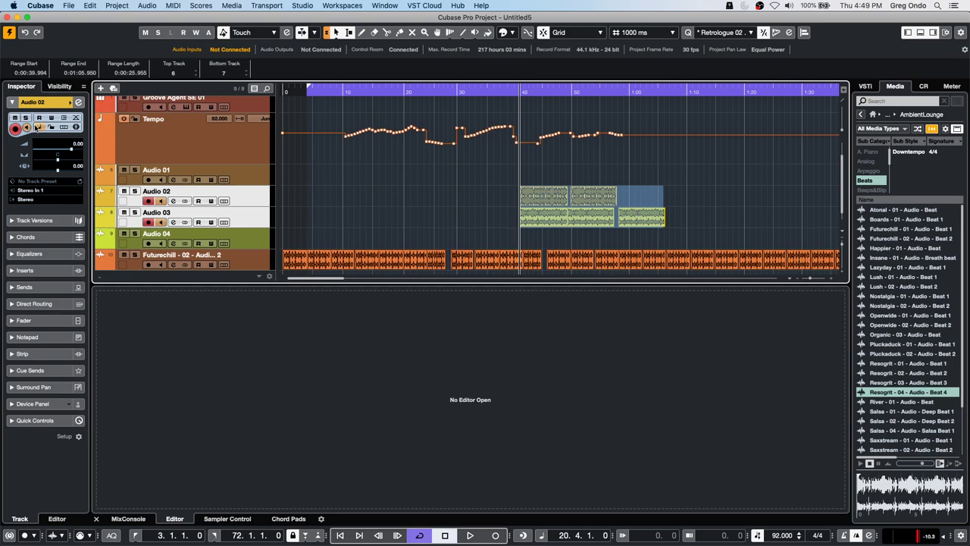
# - Set Audio 02 and Audio 03 to linear time base and select the range 0:40 to 1:07 across both tracks
pyautogui.click(255, 219)
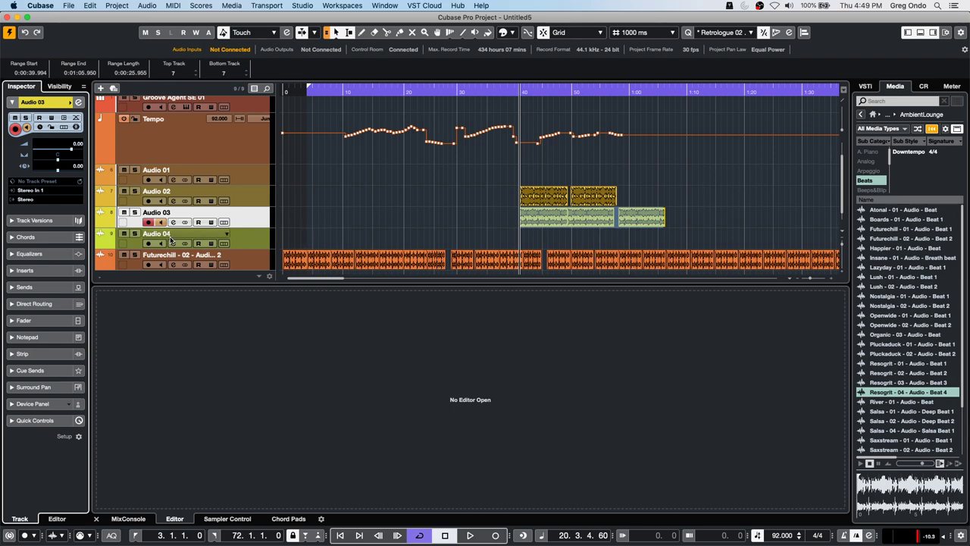
pyautogui.click(250, 242)
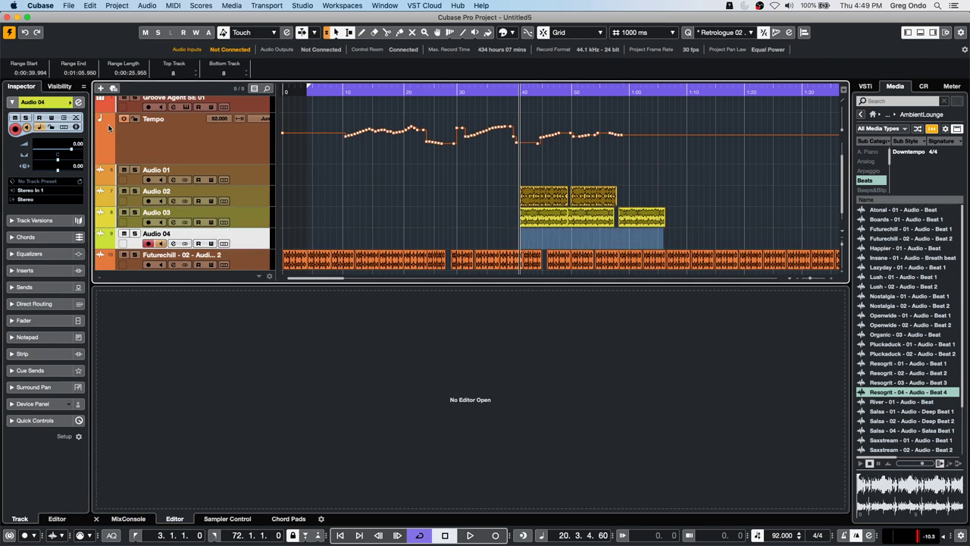
pyautogui.click(511, 188)
pyautogui.moveTo(519, 189); pyautogui.dragTo(666, 212)
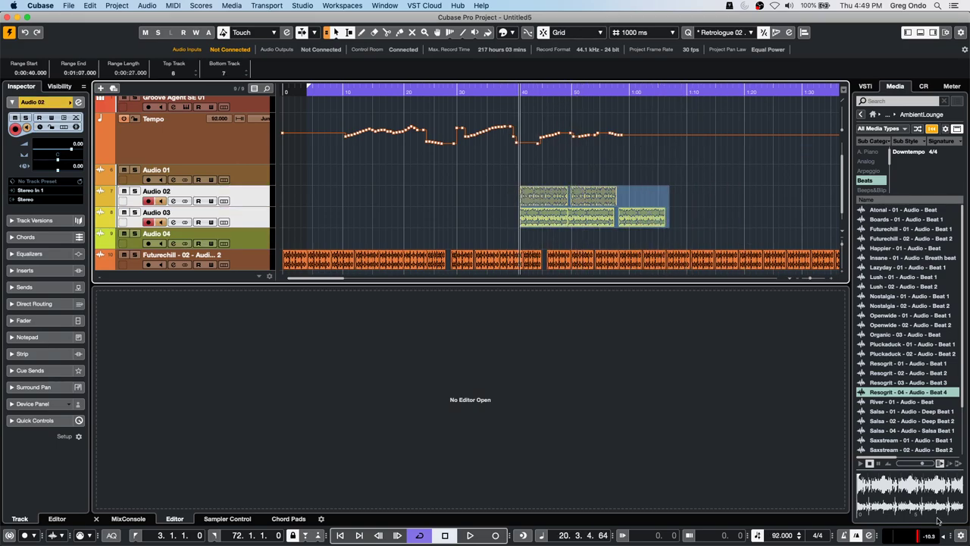
# - Sweep the tempo at the start of the selected range down to 42 BPM and back up to 81 BPM
pyautogui.press('l')
pyautogui.scroll(-20, 778, 537)
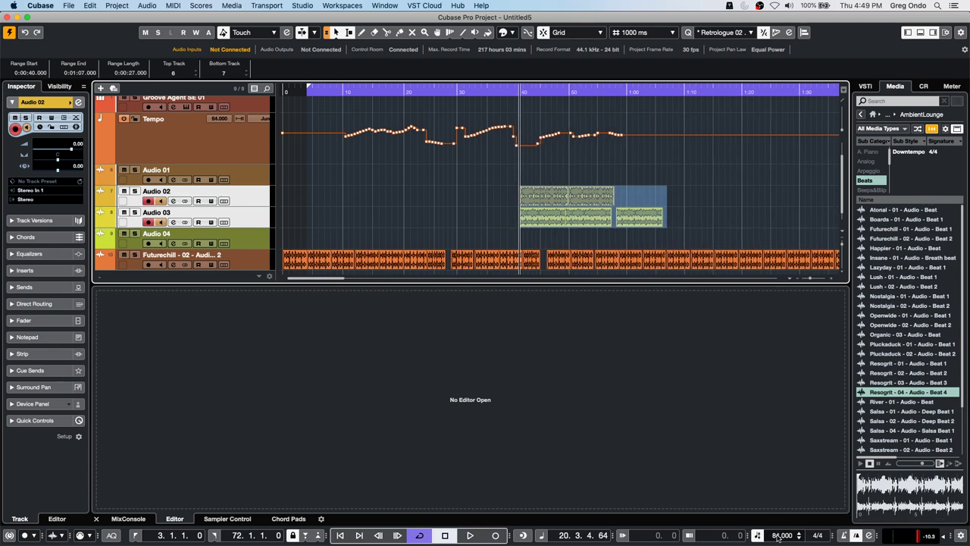
pyautogui.scroll(-16, 779, 536)
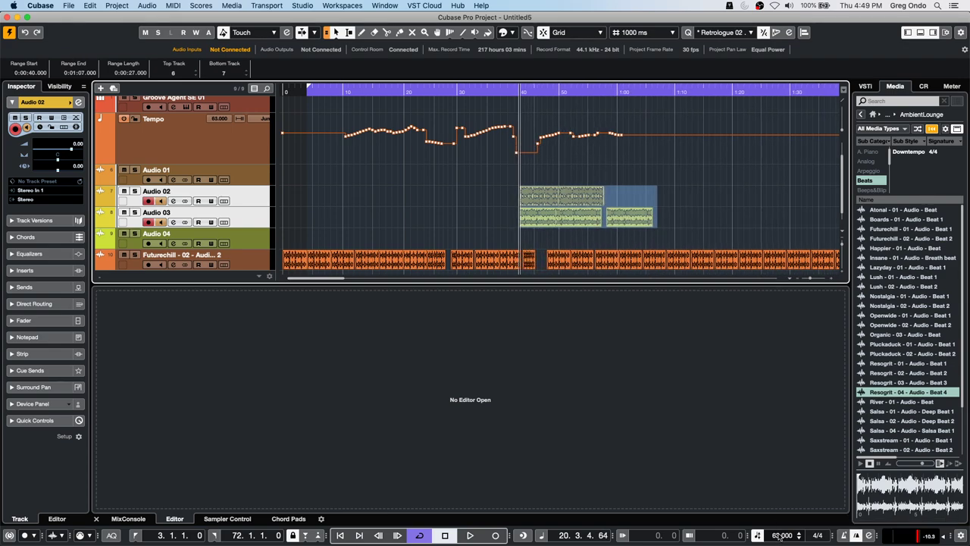
pyautogui.scroll(-13, 779, 536)
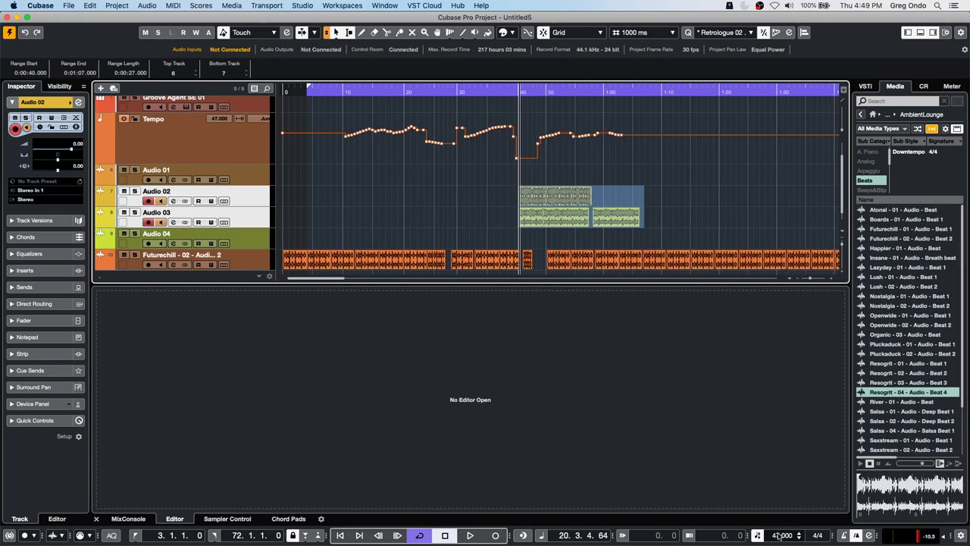
pyautogui.scroll(19, 779, 536)
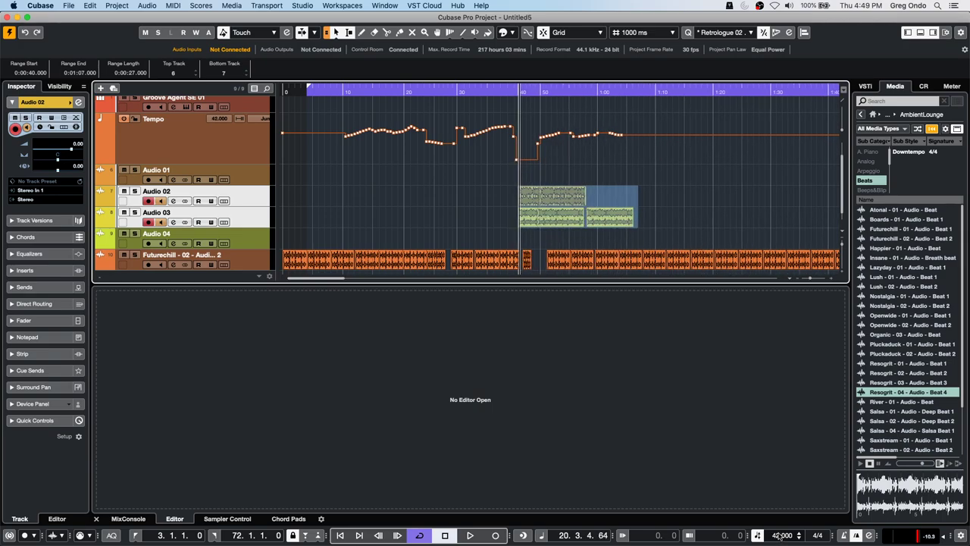
pyautogui.scroll(17, 782, 534)
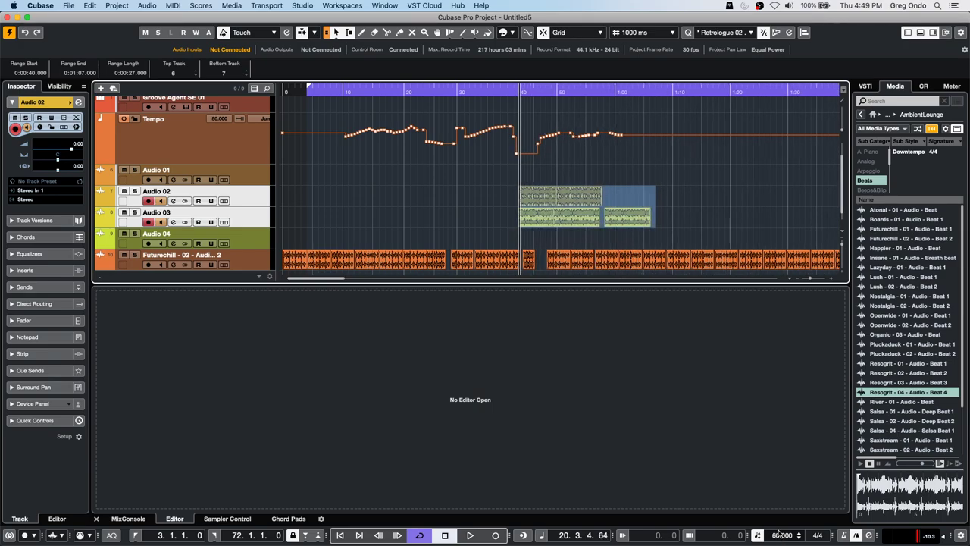
pyautogui.scroll(6, 779, 530)
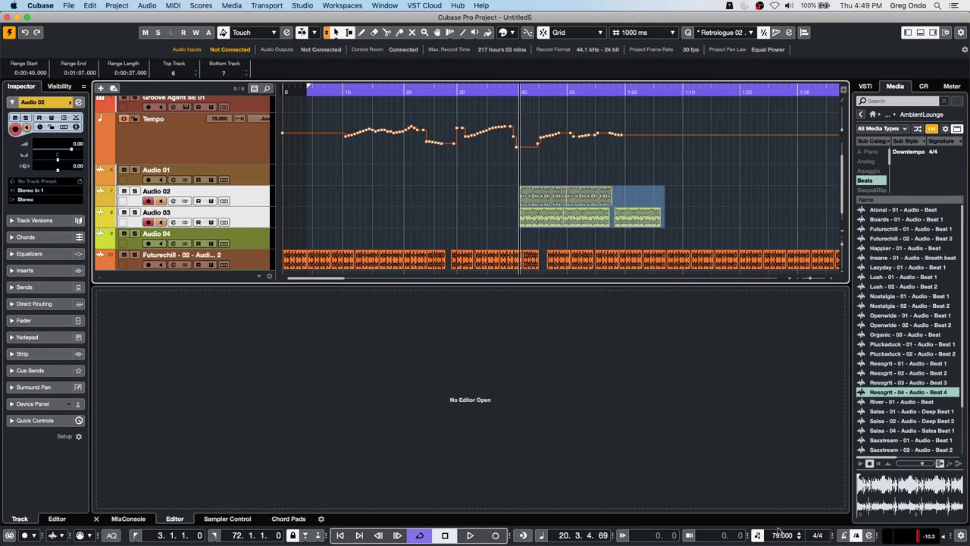
pyautogui.scroll(1, 778, 536)
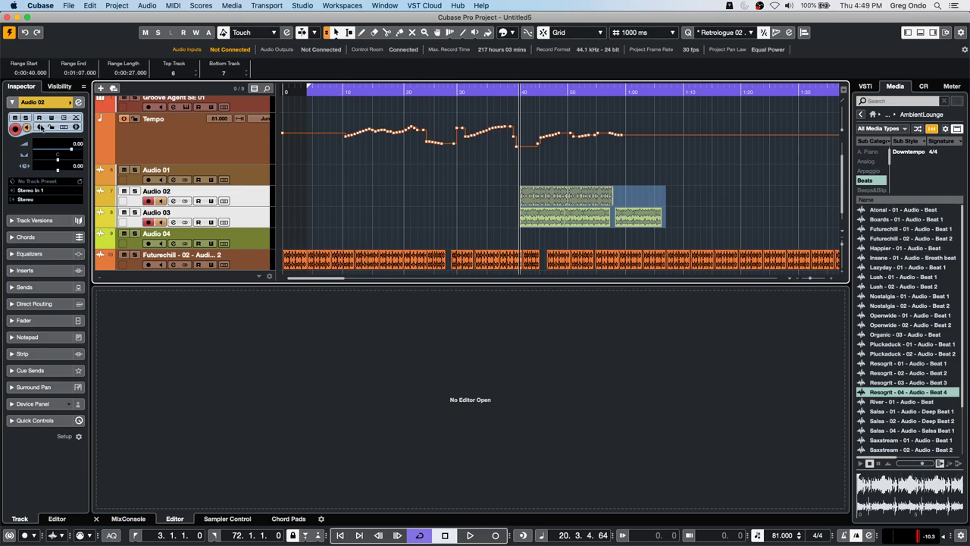
# - Return Audio 02 and Audio 03 to musical time base and select the range 0:40 to 1:06 across their loops
pyautogui.click(250, 220)
pyautogui.click(40, 128)
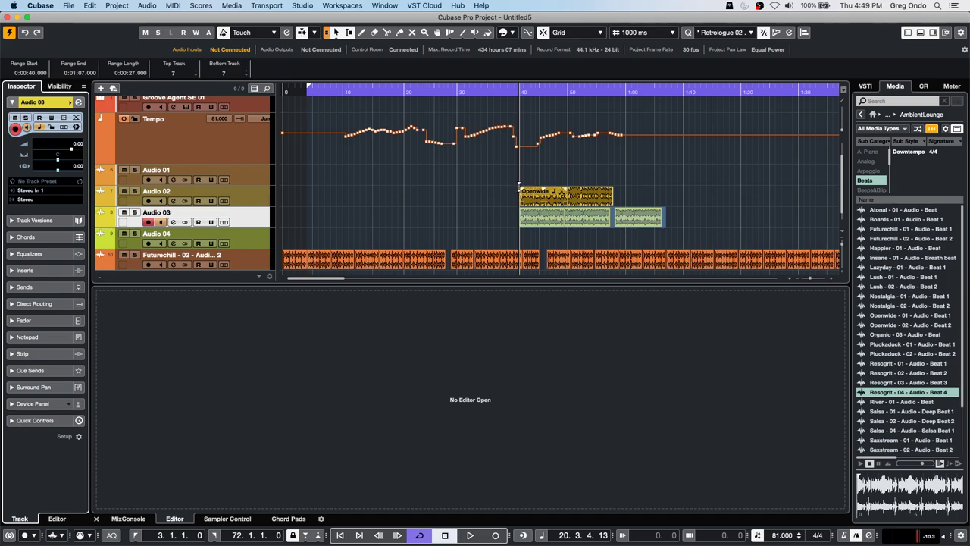
pyautogui.click(618, 213)
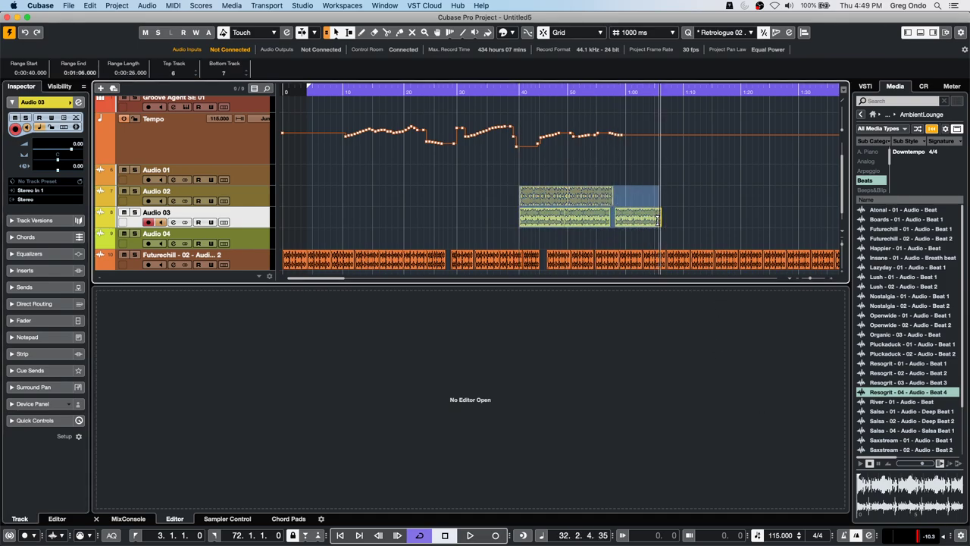
# - Vary the tempo at the musical-time-base loops repeatedly, going as low as 41 BPM and ending at 80 BPM
pyautogui.scroll(-12, 774, 537)
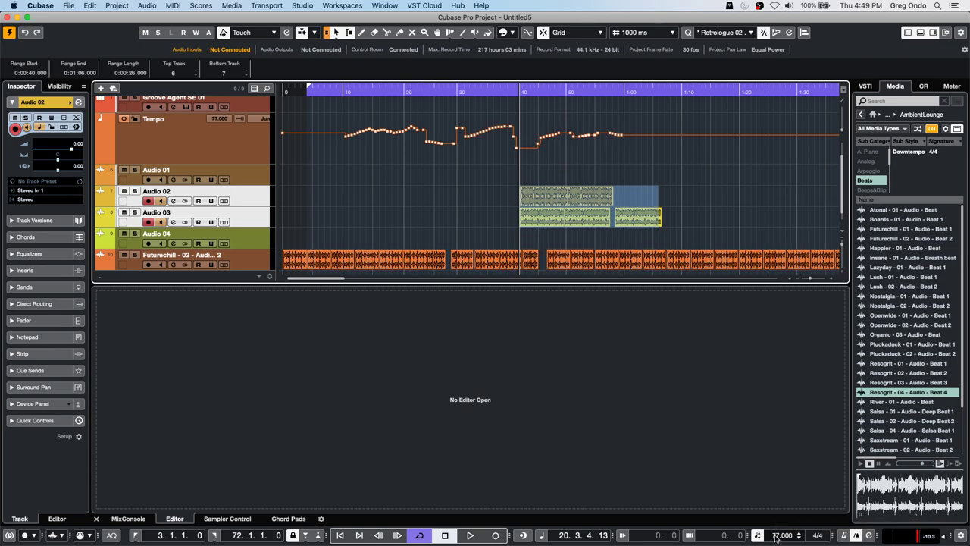
pyautogui.scroll(-20, 775, 537)
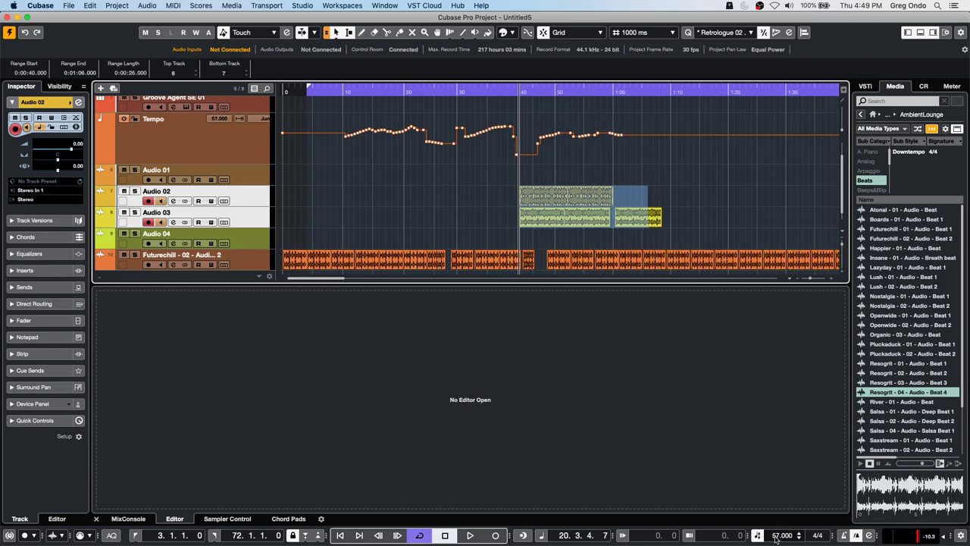
pyautogui.scroll(8, 774, 537)
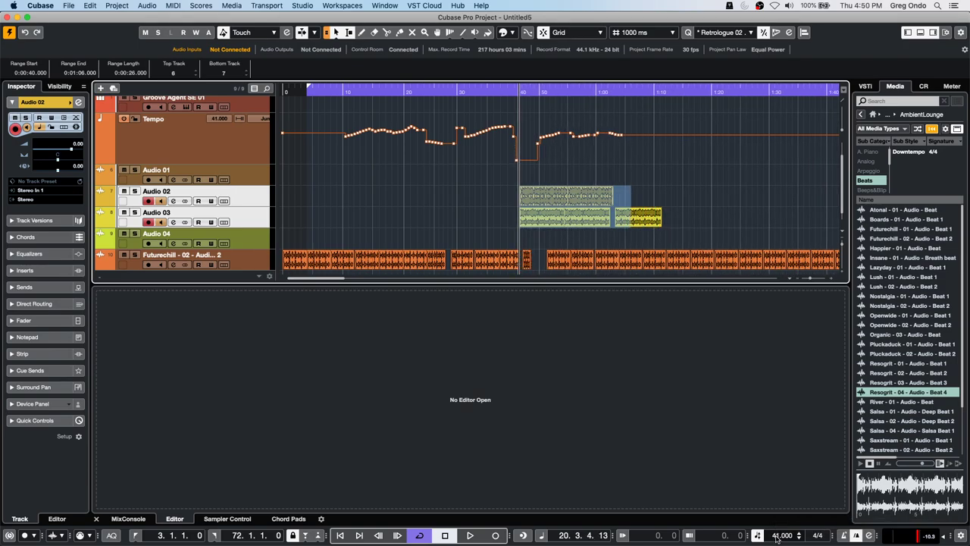
pyautogui.scroll(18, 777, 536)
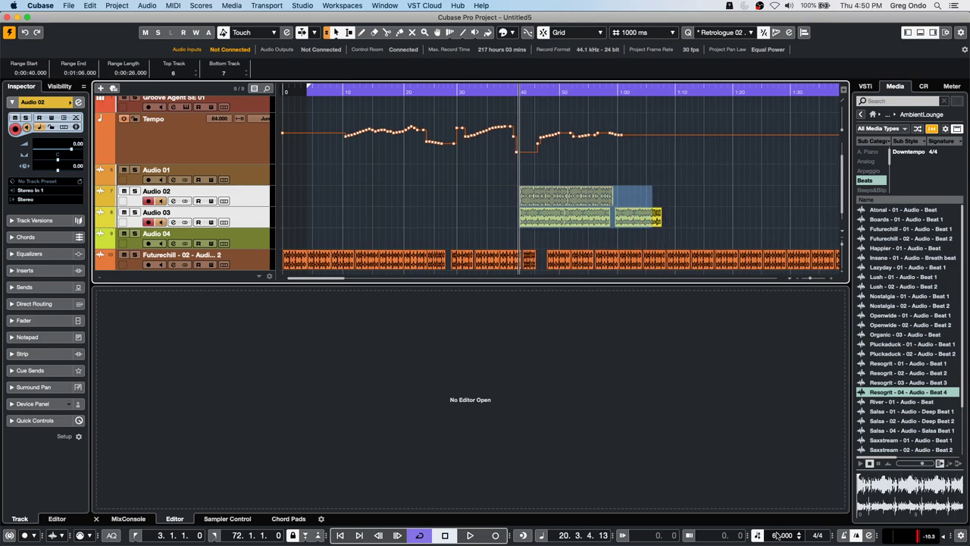
pyautogui.scroll(-10, 776, 535)
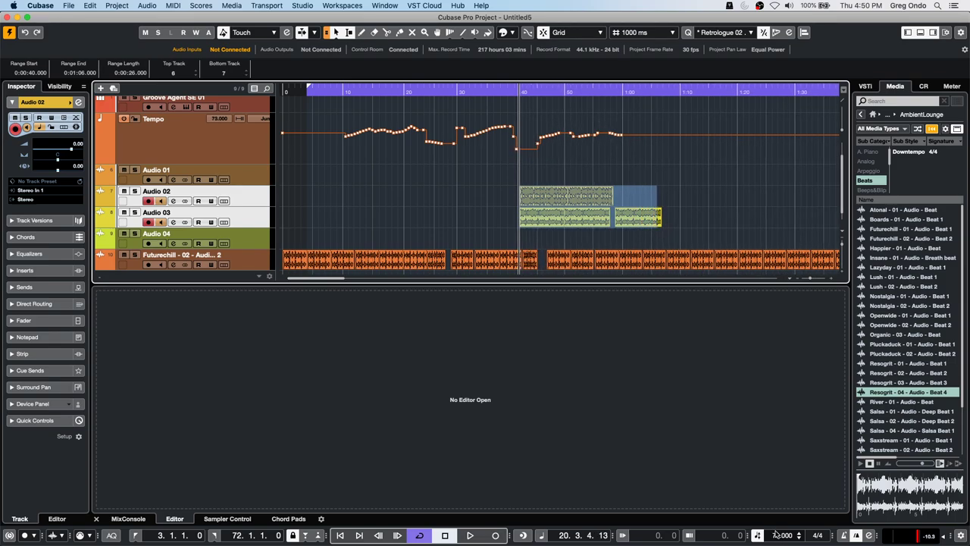
pyautogui.scroll(-20, 777, 535)
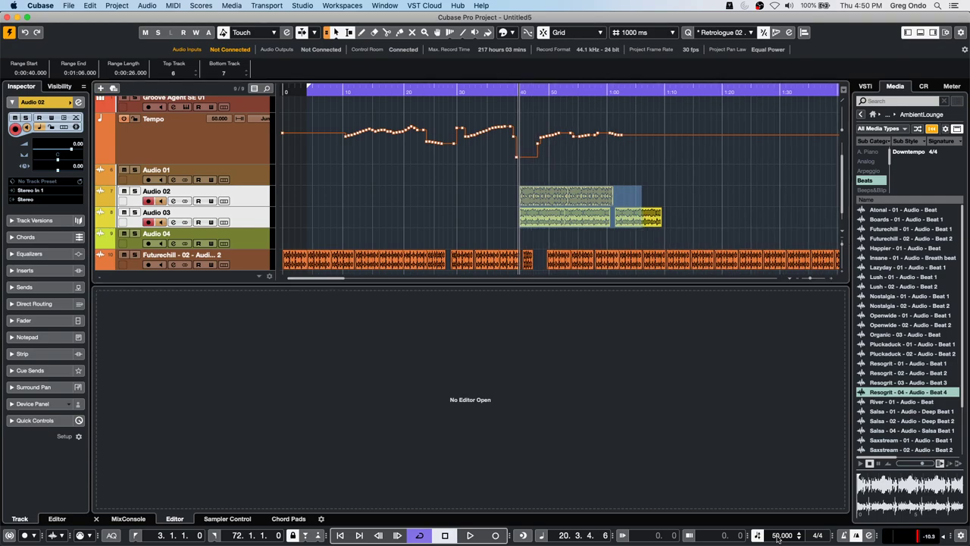
pyautogui.scroll(20, 778, 536)
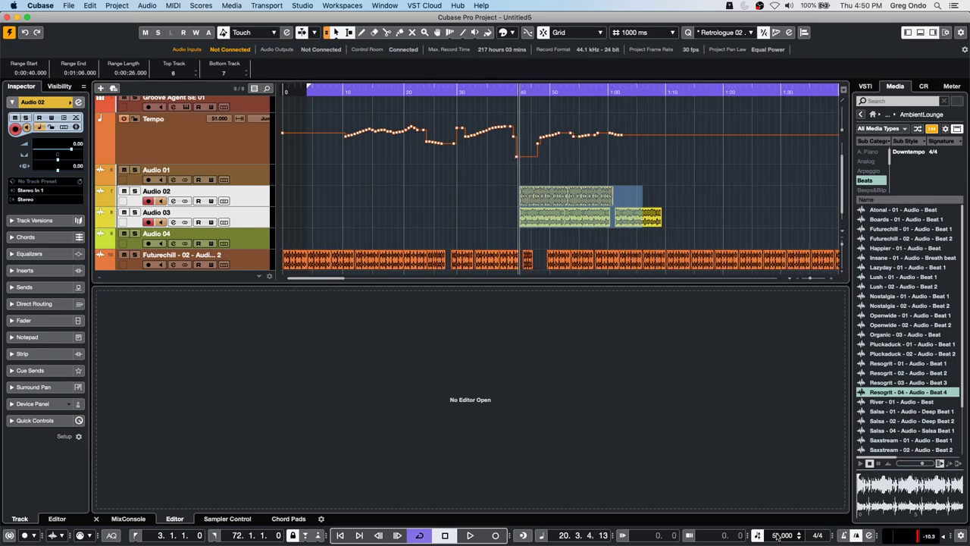
pyautogui.scroll(19, 778, 534)
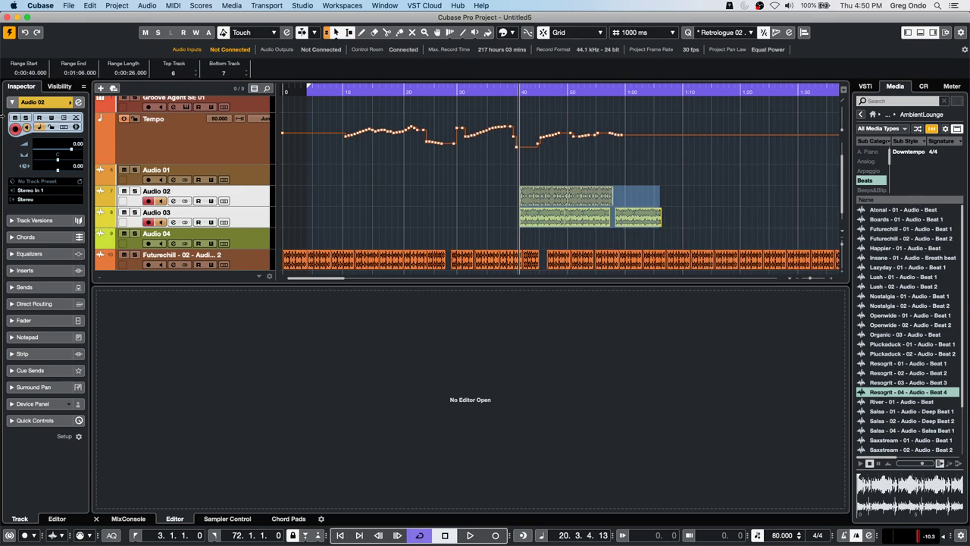
# - Switch Audio 02 and Audio 03 to linear time base and select the range 0:41 to 1:06 across their loops
pyautogui.click(254, 194)
pyautogui.click(254, 219)
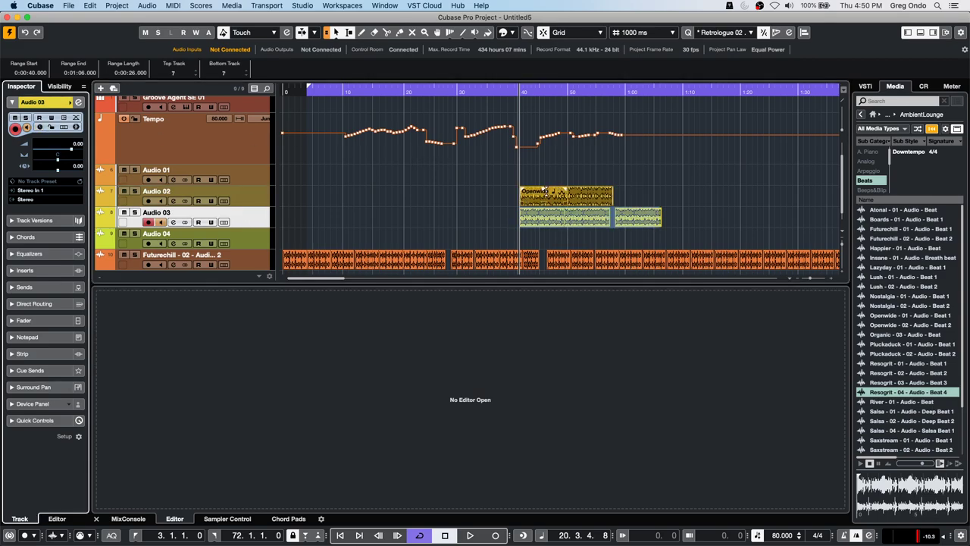
pyautogui.moveTo(520, 191); pyautogui.dragTo(660, 227)
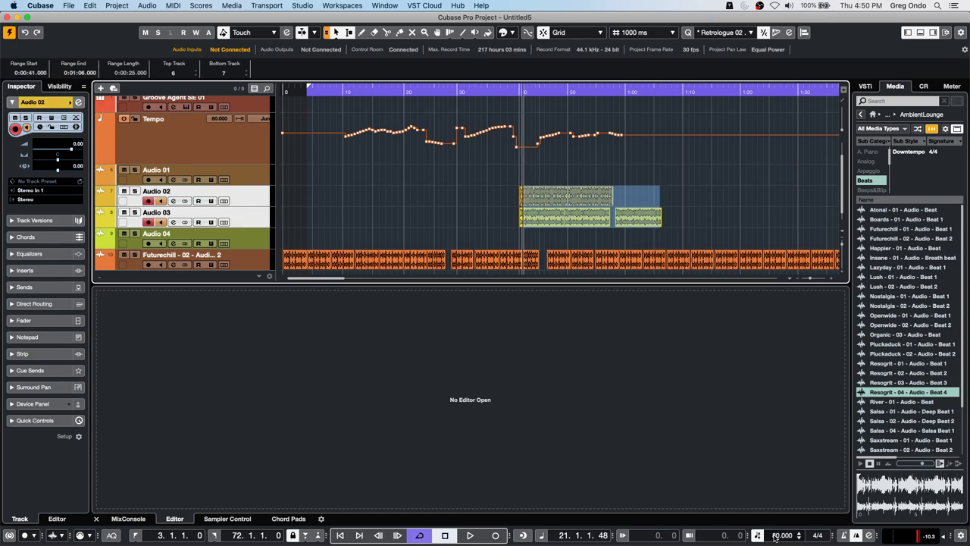
# - Sweep the tempo at the linear-time-base loops down to 46 BPM and back up to 69 BPM
pyautogui.scroll(-12, 779, 535)
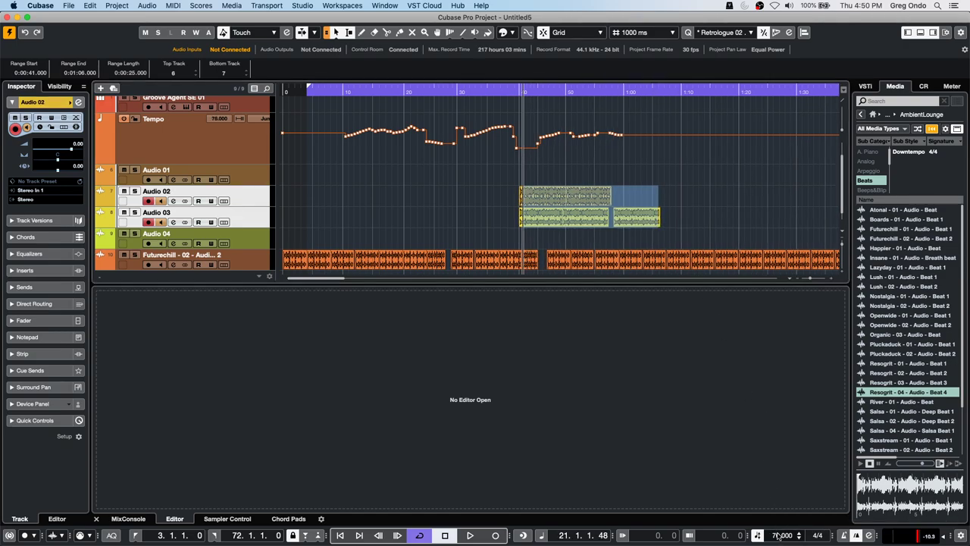
pyautogui.scroll(-20, 777, 535)
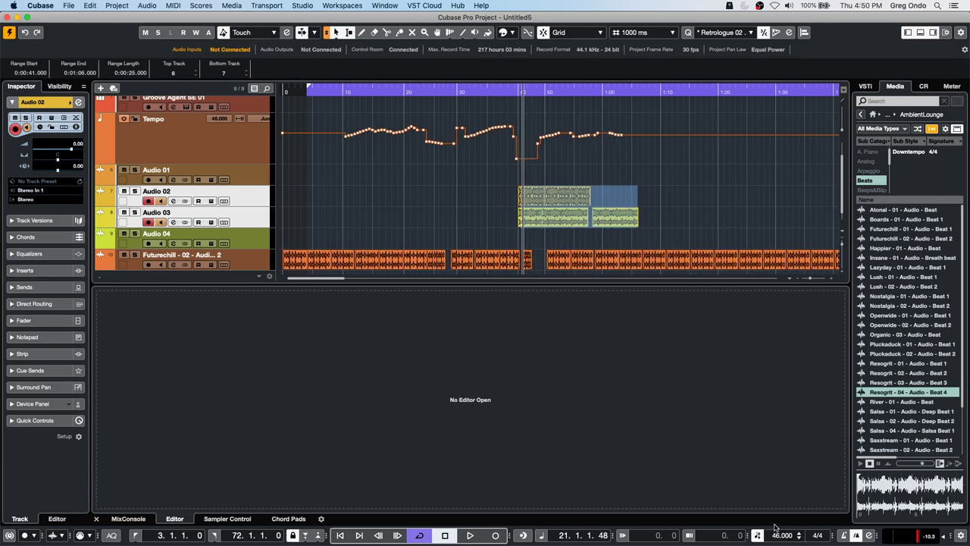
pyautogui.scroll(15, 778, 535)
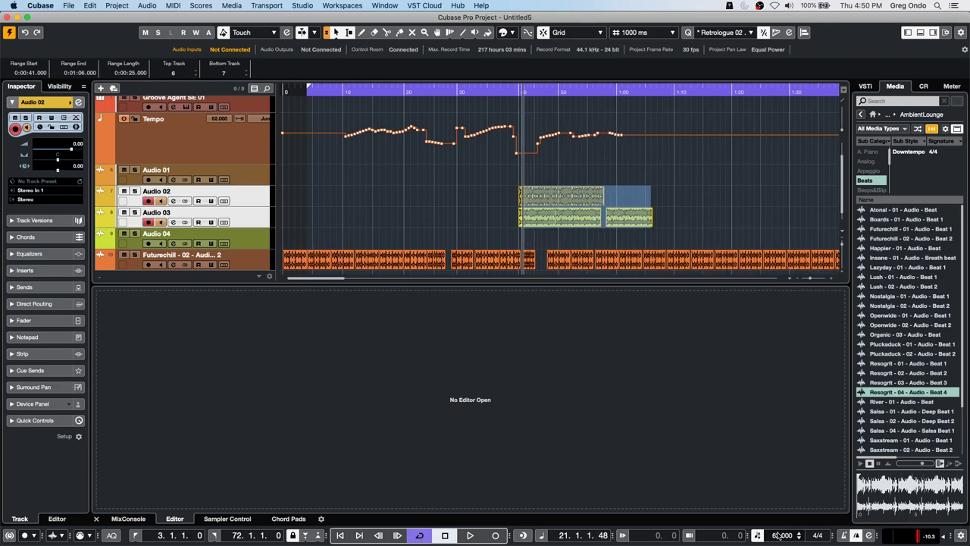
pyautogui.scroll(9, 779, 535)
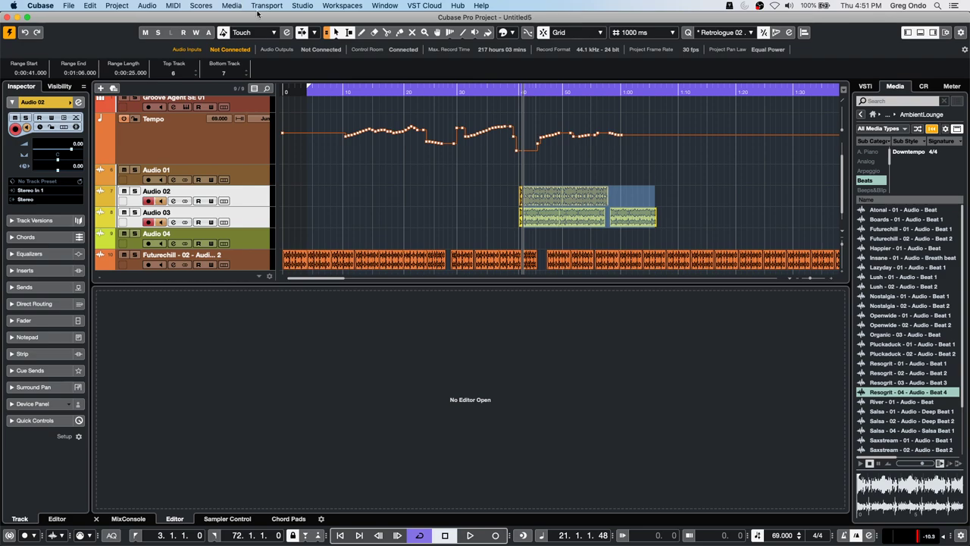
# - Tap a tempo of 111.10 BPM with the Beat Calculator's Tap Tempo function
pyautogui.click(121, 6)
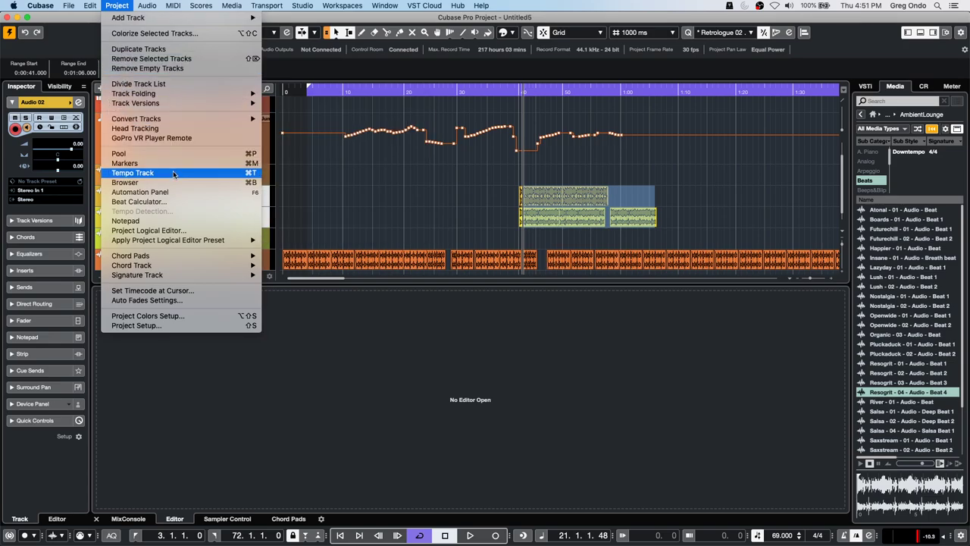
pyautogui.click(181, 201)
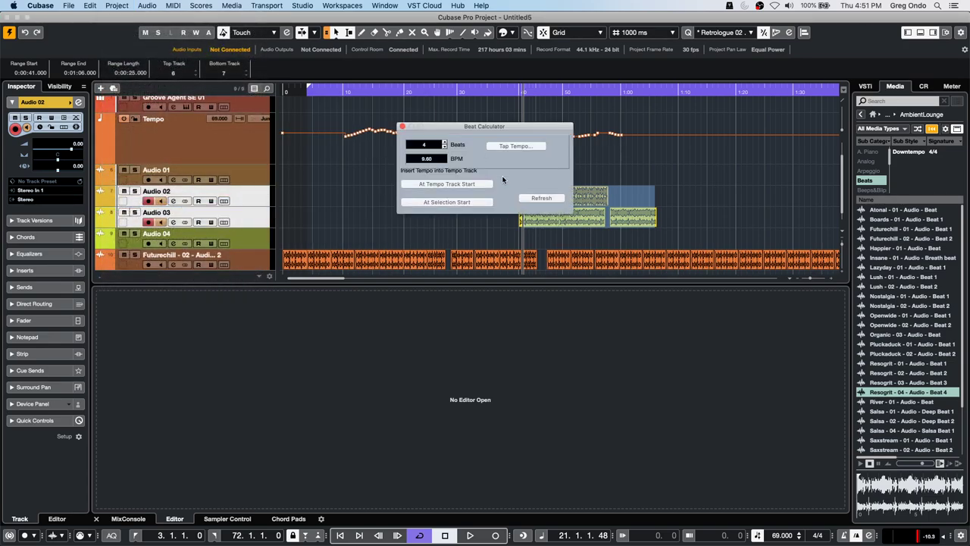
pyautogui.click(529, 148)
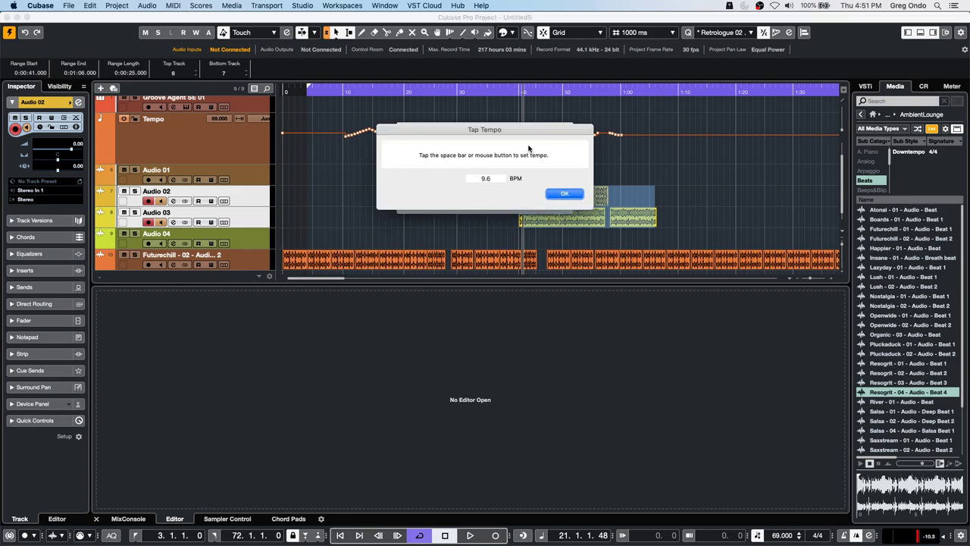
pyautogui.click(528, 148)
pyautogui.click(529, 148)
pyautogui.click(529, 148)
pyautogui.click(529, 148)
pyautogui.click(528, 147)
pyautogui.click(529, 148)
pyautogui.click(565, 193)
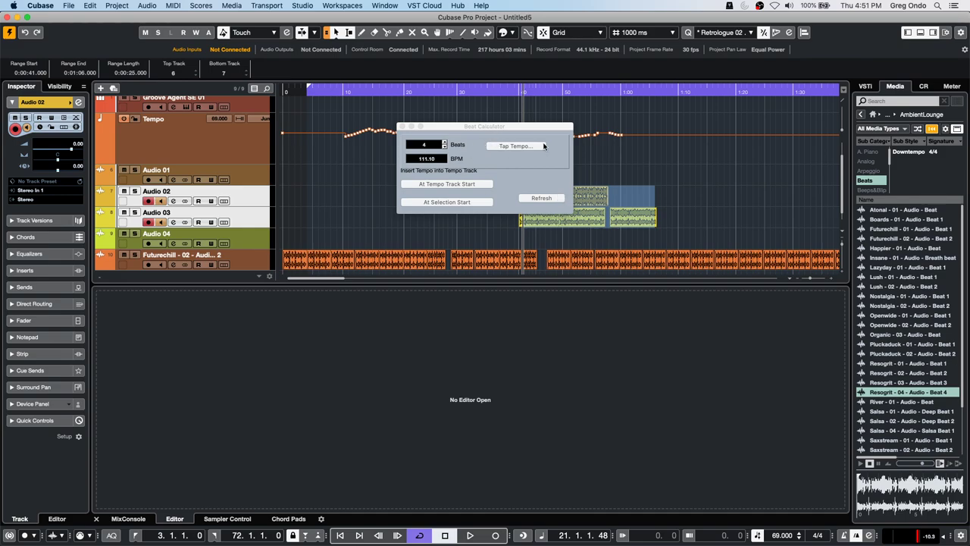
# - Insert the tapped 111.10 BPM tempo into the tempo track at the selection start and close the Beat Calculator
pyautogui.click(467, 203)
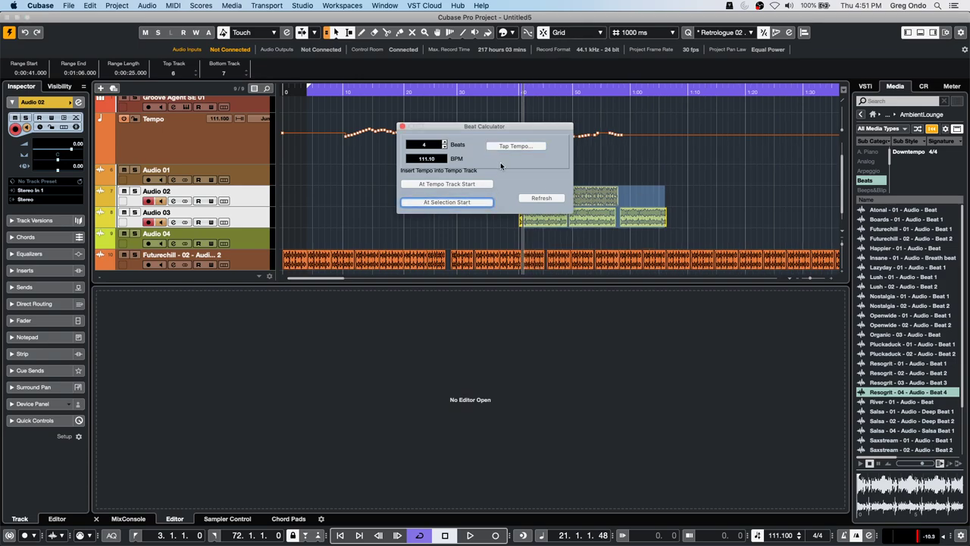
pyautogui.click(137, 4)
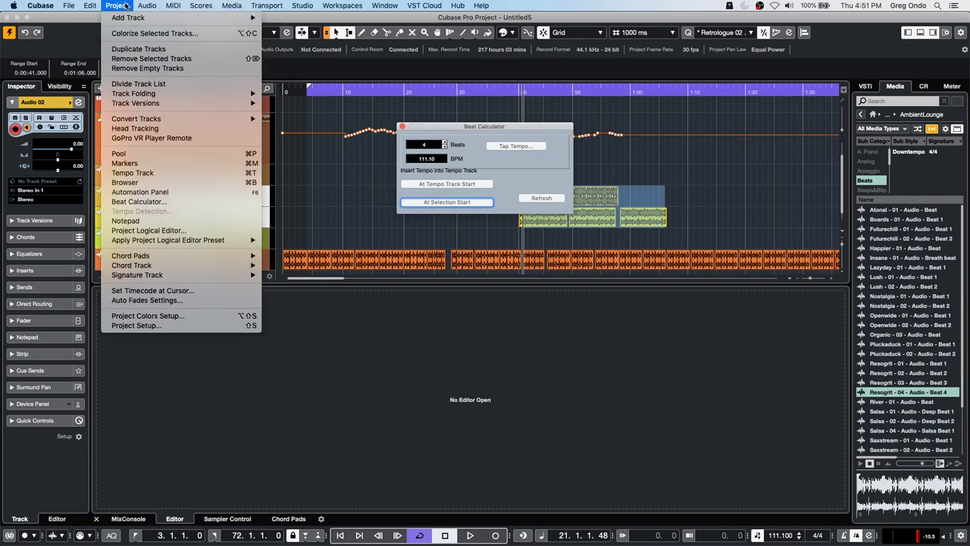
pyautogui.click(372, 142)
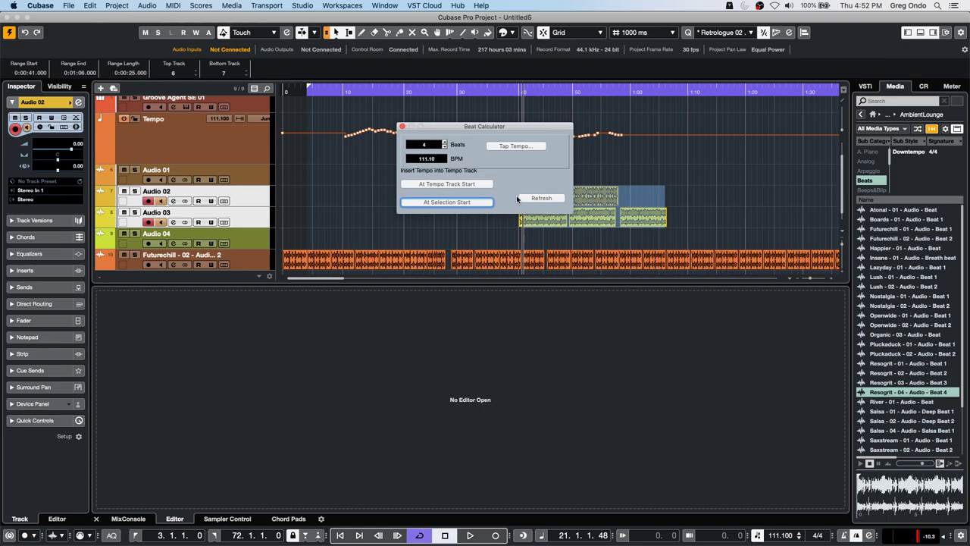
pyautogui.click(403, 126)
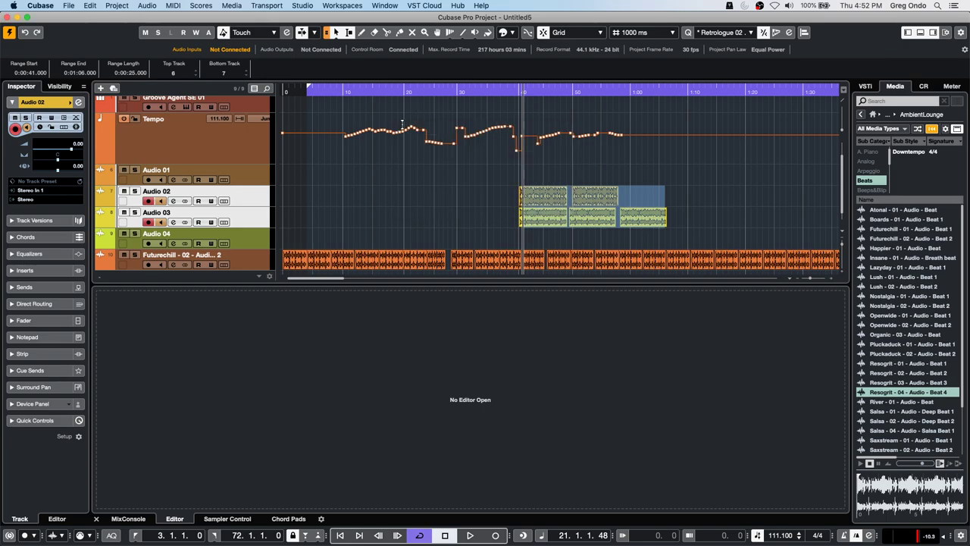
# - Review the list of tempo and time base changes in the Edit History, then close it
pyautogui.click(90, 5)
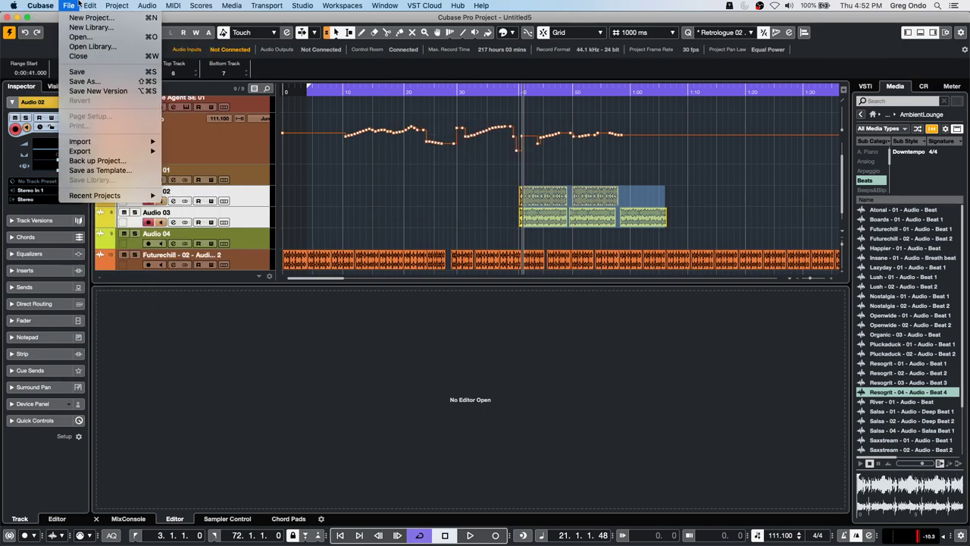
pyautogui.click(104, 36)
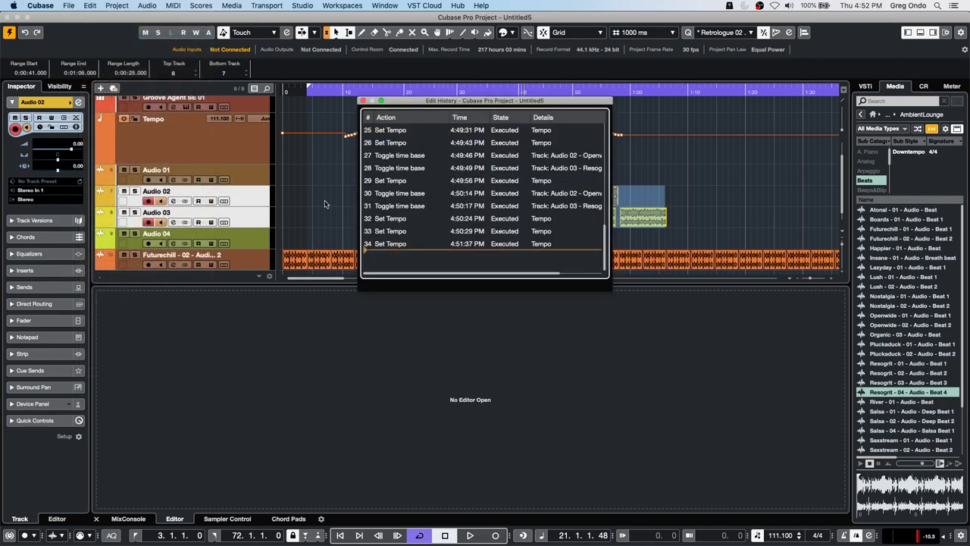
pyautogui.click(363, 101)
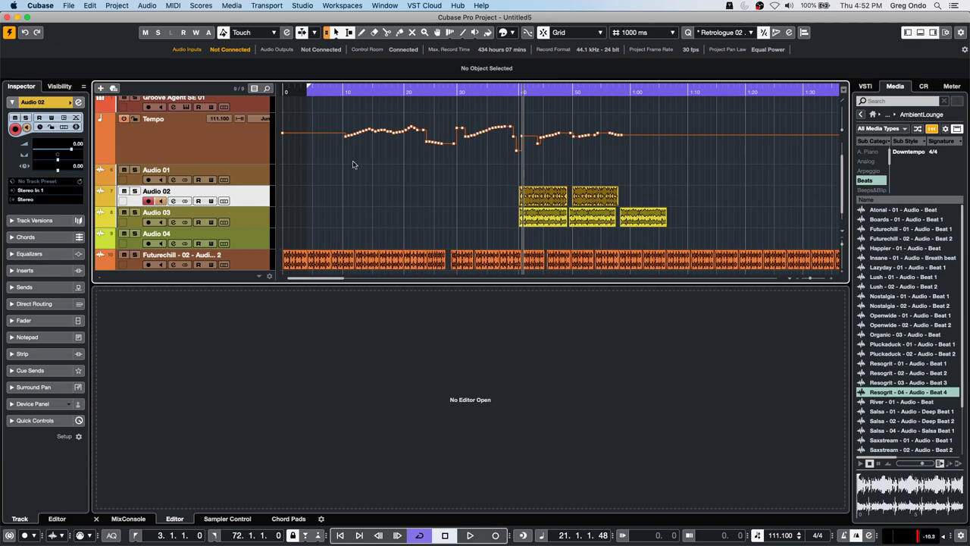
# - Open the Render in Place settings for the Audio 02 track
pyautogui.click(69, 6)
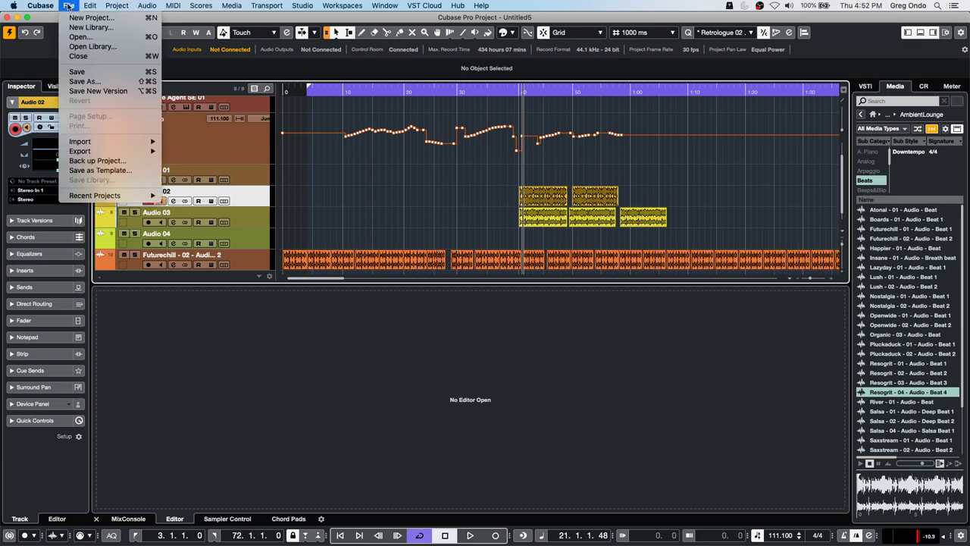
pyautogui.moveTo(96, 11)
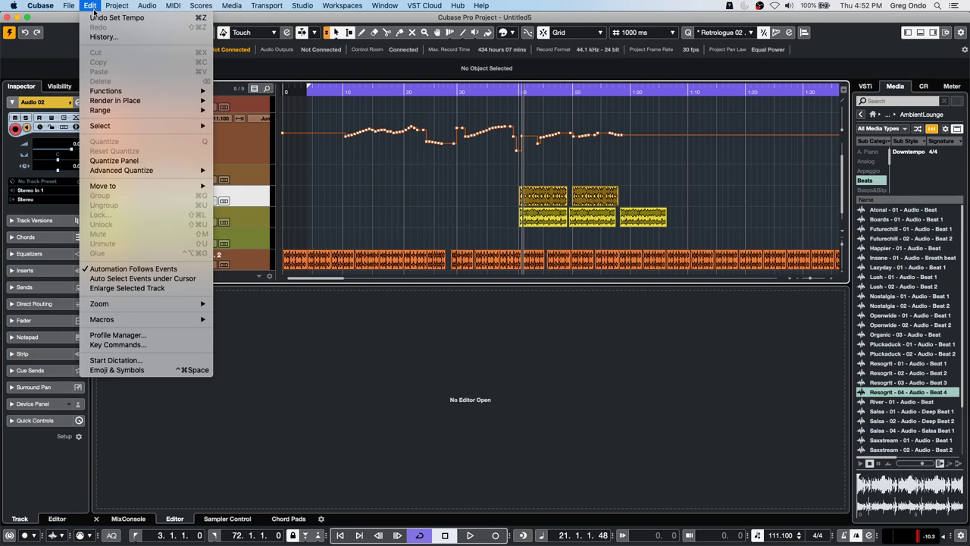
pyautogui.moveTo(165, 9)
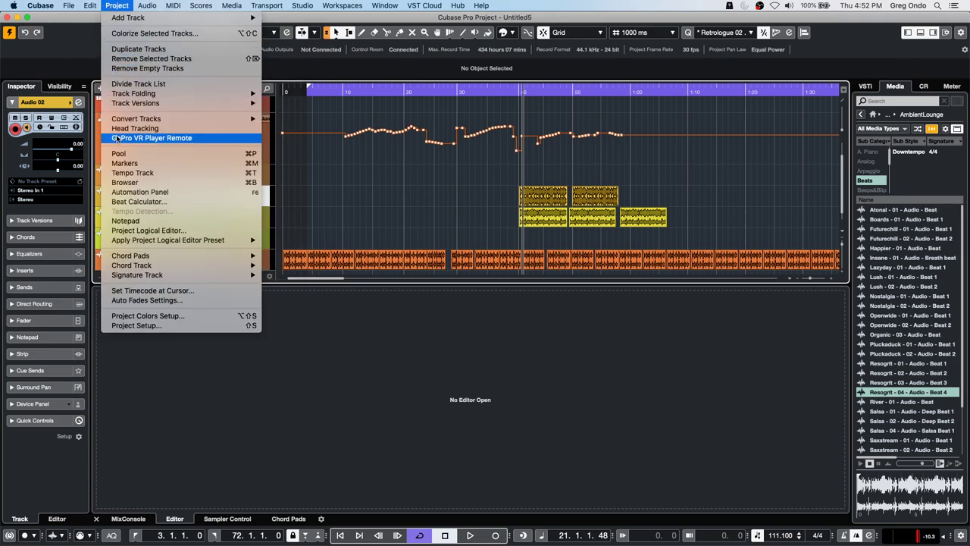
pyautogui.moveTo(117, 121)
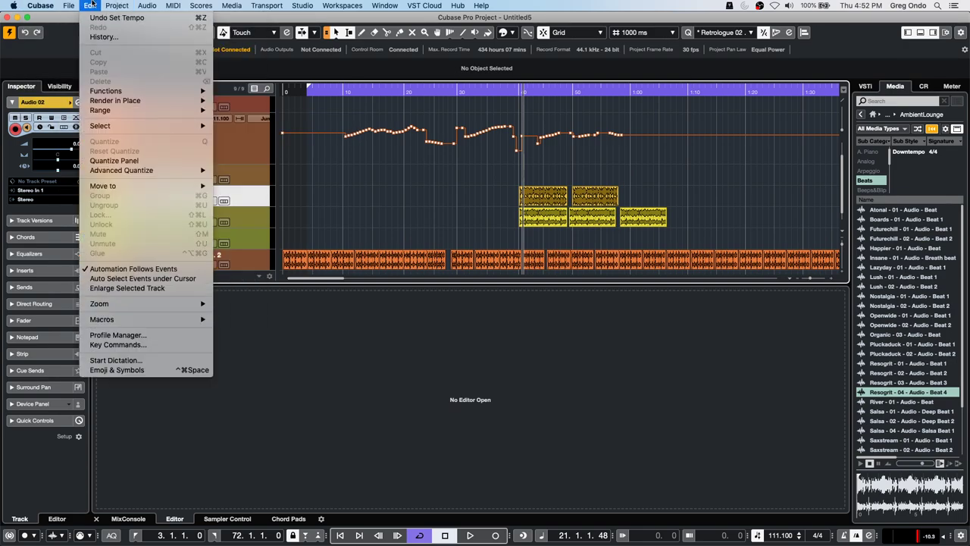
pyautogui.moveTo(128, 101)
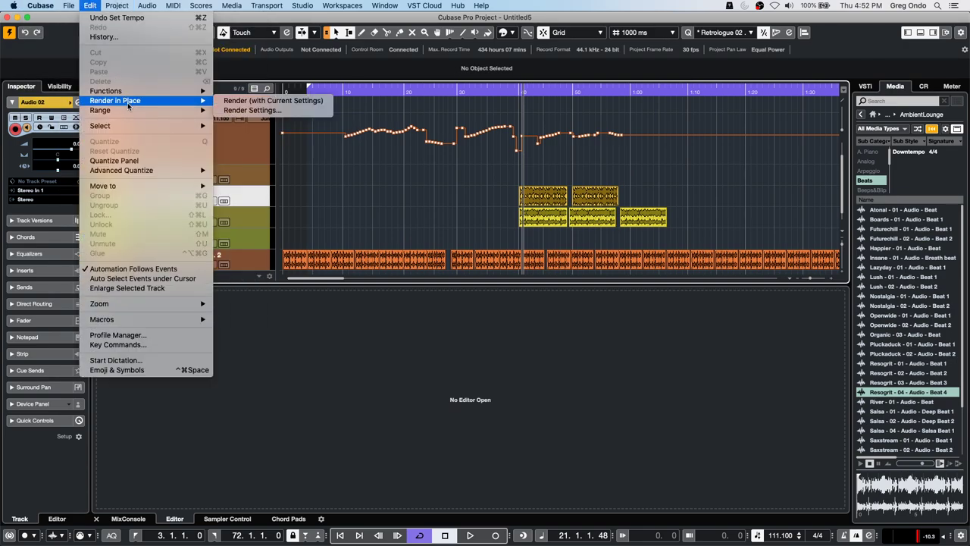
pyautogui.click(253, 111)
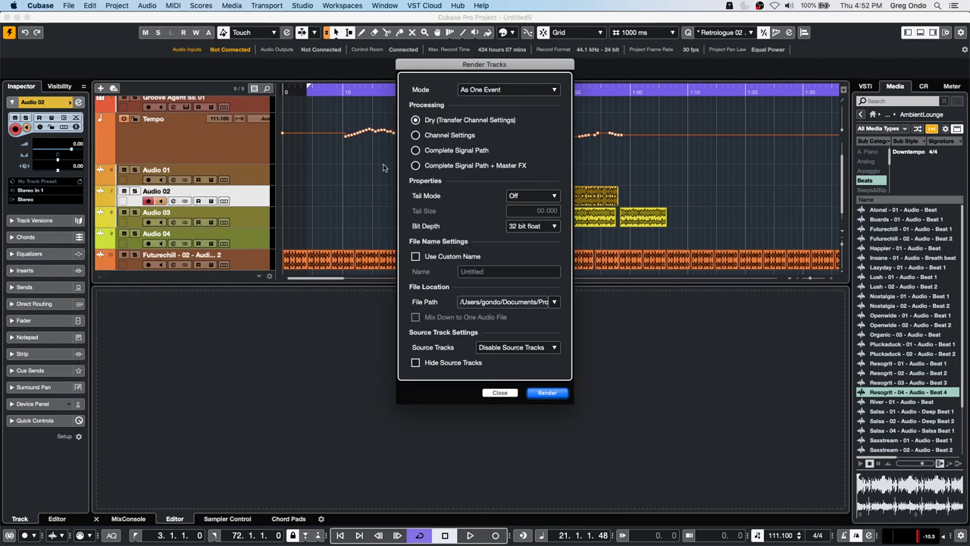
# - Try the render processing options, return to Dry, enable a custom file name, and close the dialog without rendering
pyautogui.click(418, 135)
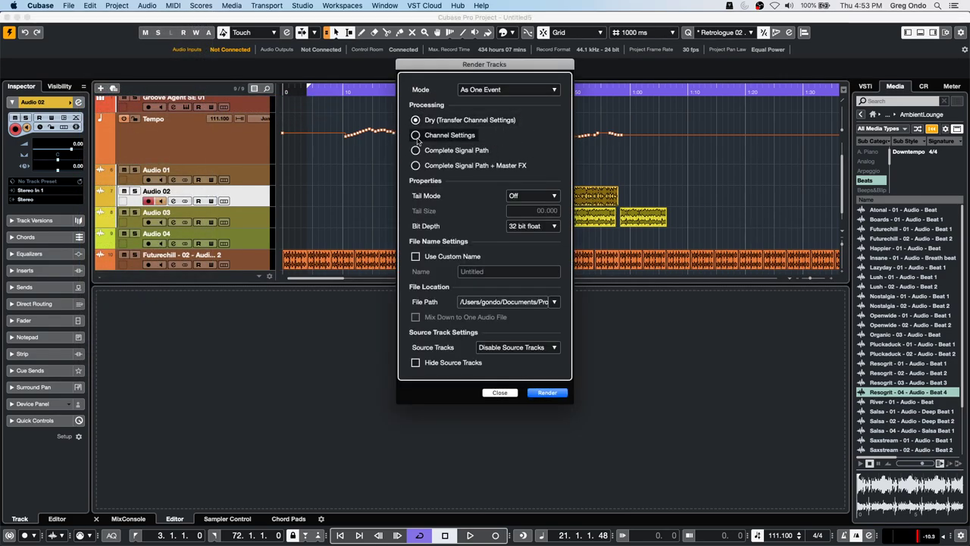
pyautogui.click(416, 150)
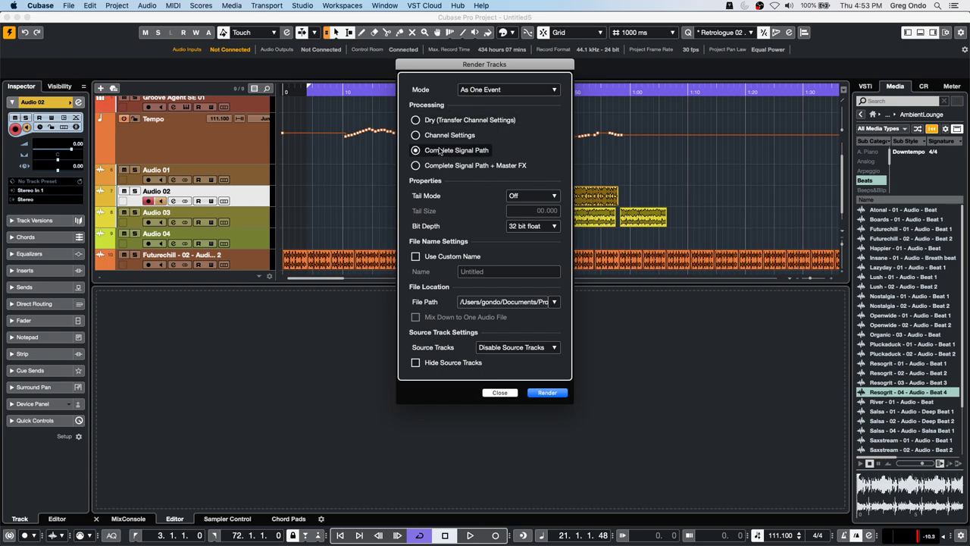
pyautogui.click(417, 122)
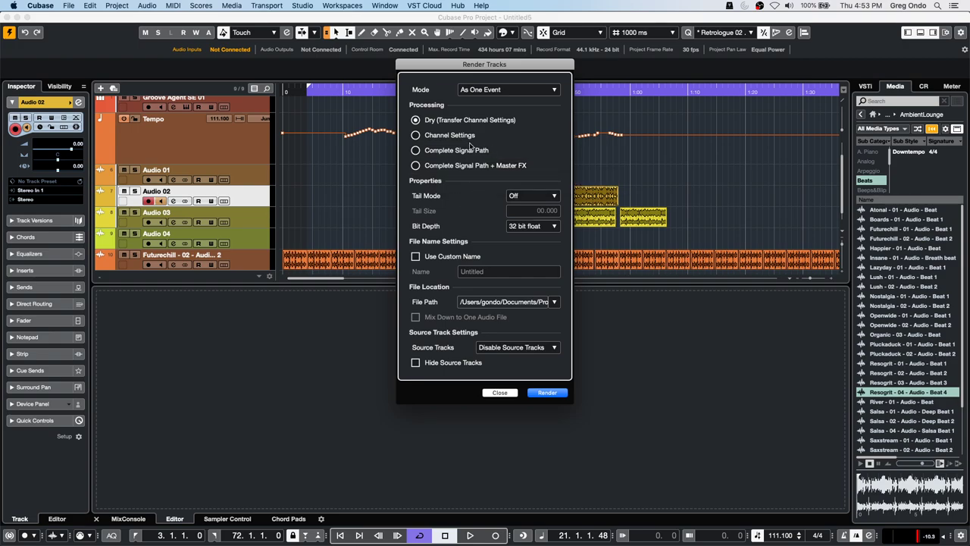
pyautogui.click(415, 256)
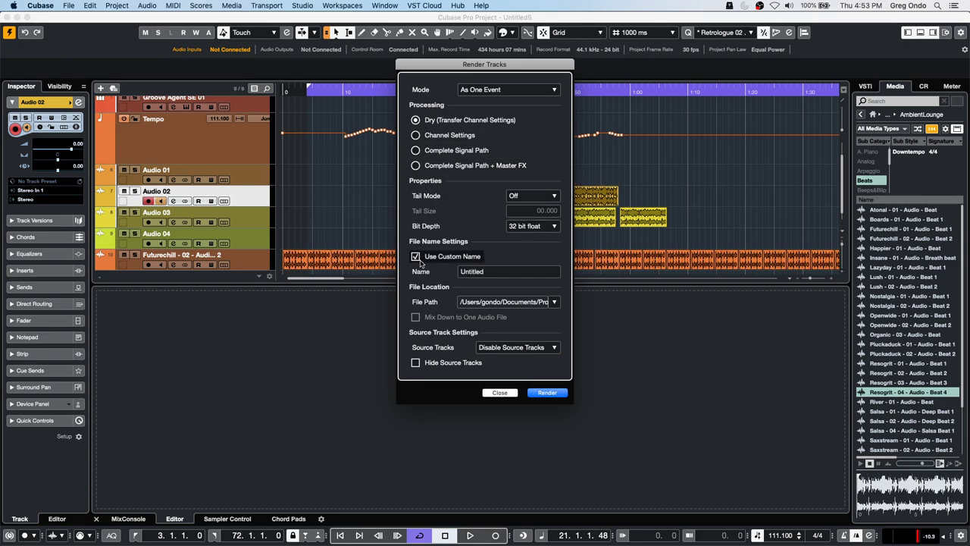
pyautogui.click(500, 271)
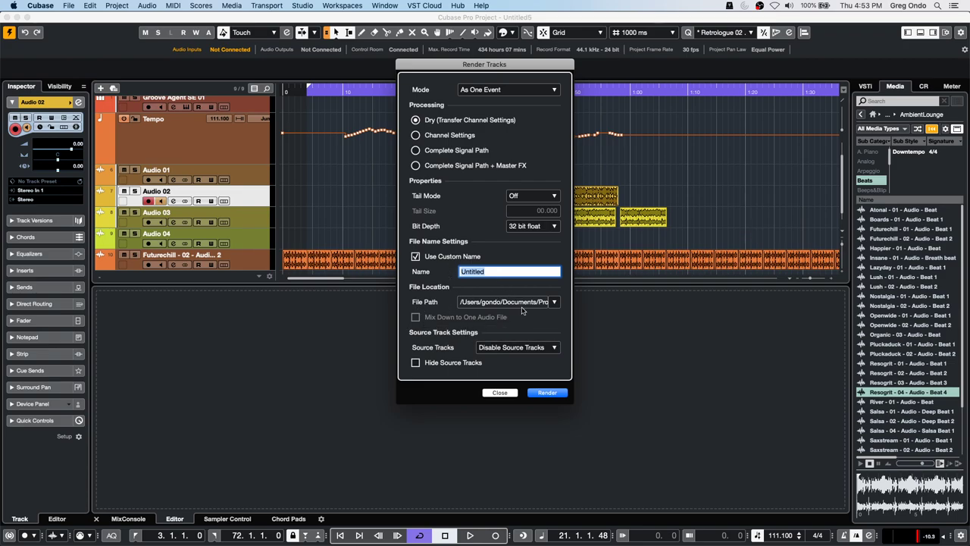
pyautogui.click(500, 393)
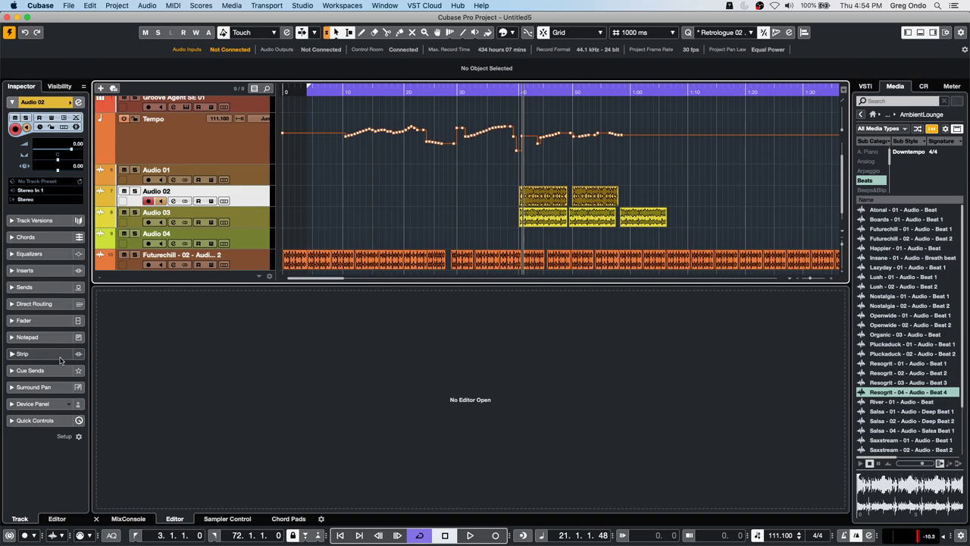
# - Show the MixConsole below the project and lower the Stereo In 1 input channel fader to about -4.36 dB
pyautogui.click(239, 150)
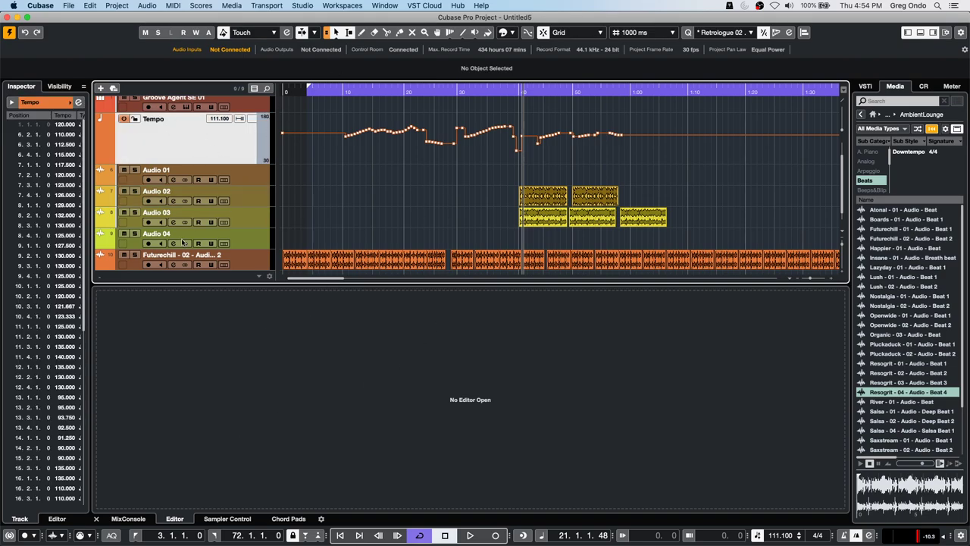
pyautogui.click(123, 518)
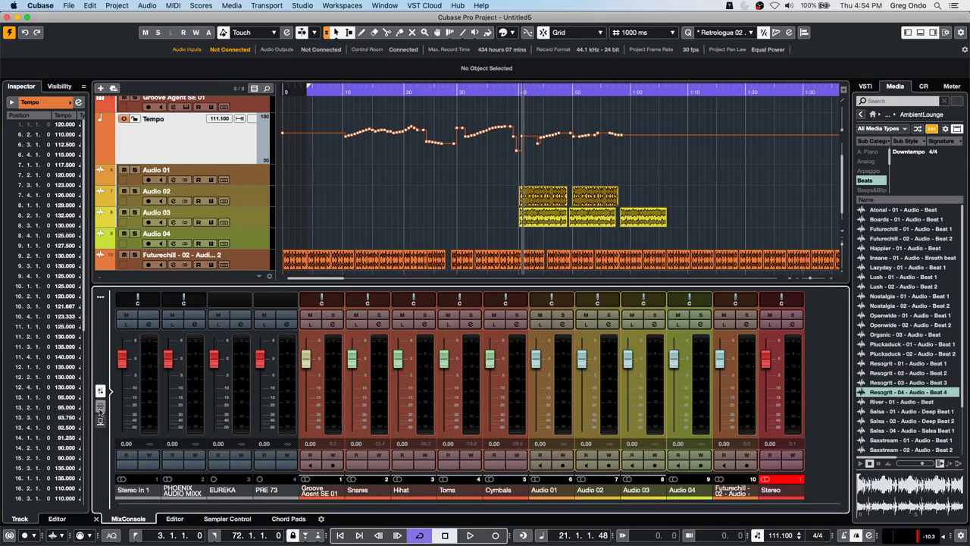
pyautogui.moveTo(118, 373); pyautogui.dragTo(122, 372)
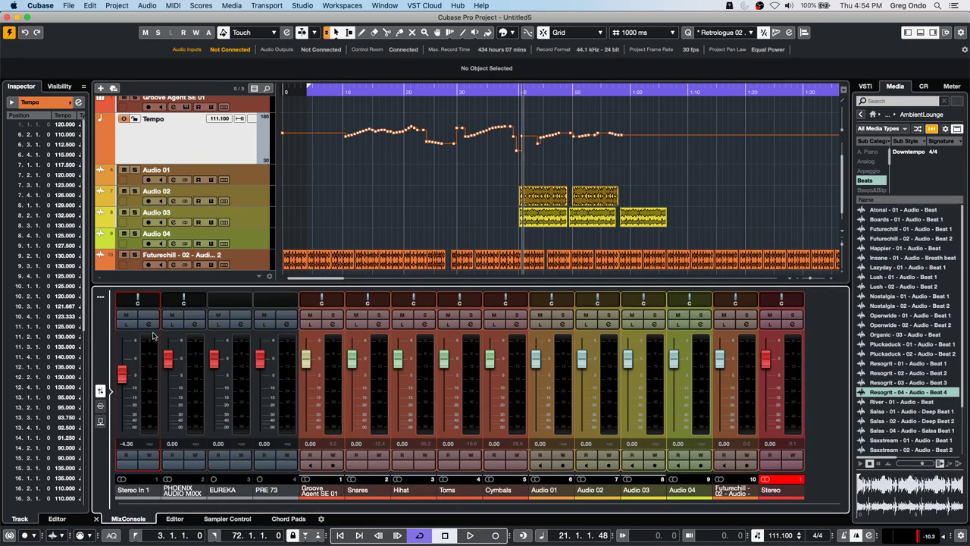
# - Browse the Ambisonics and Distortion insert effects in the Stereo In 1 channel settings, then close them without adding an effect
pyautogui.click(149, 324)
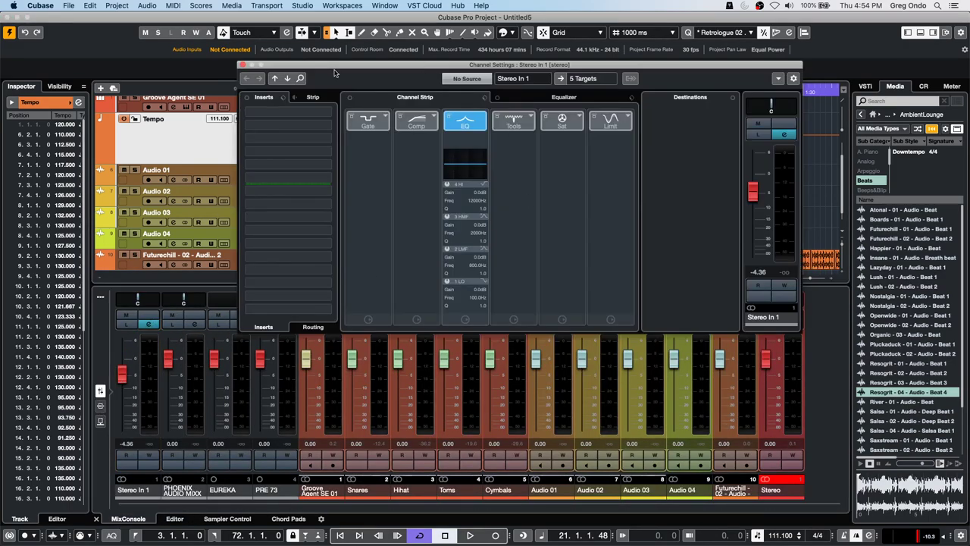
pyautogui.click(328, 116)
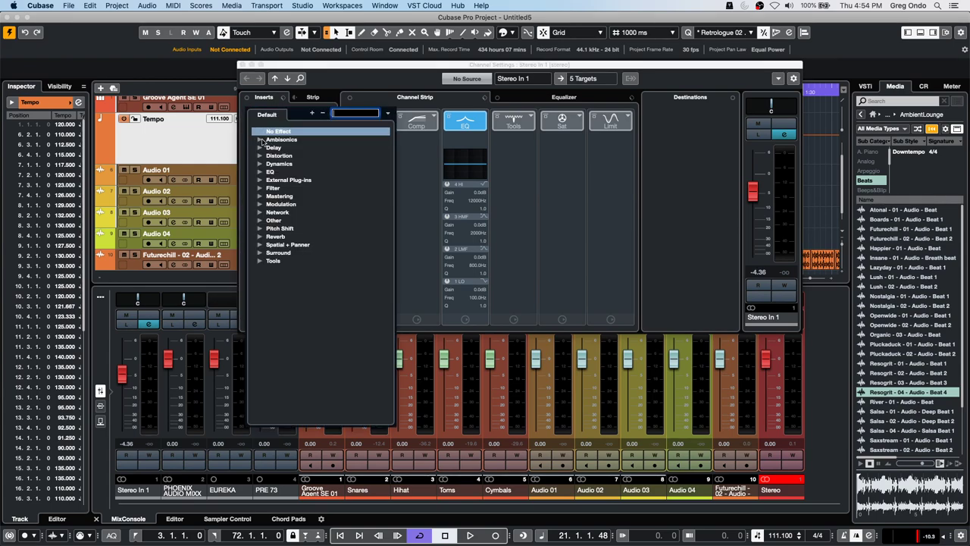
pyautogui.click(262, 164)
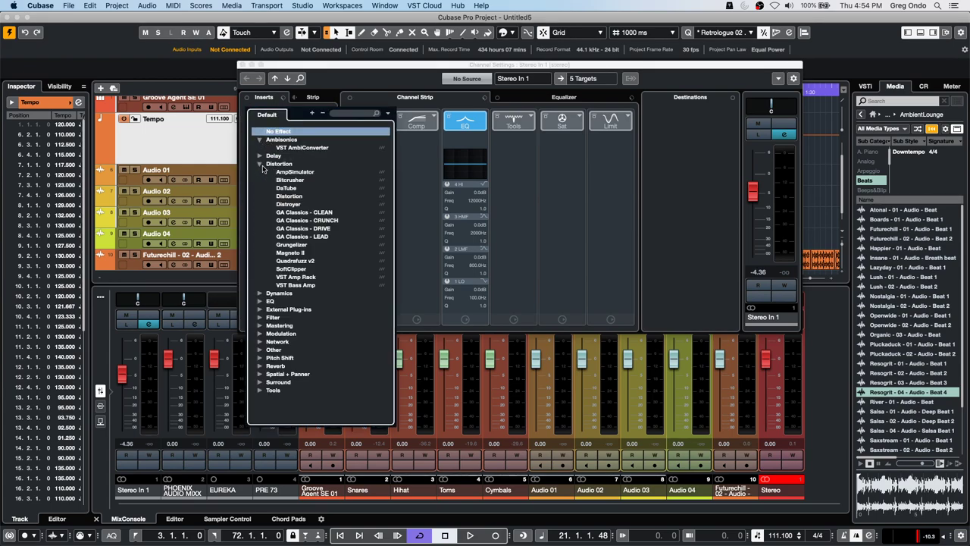
pyautogui.click(241, 65)
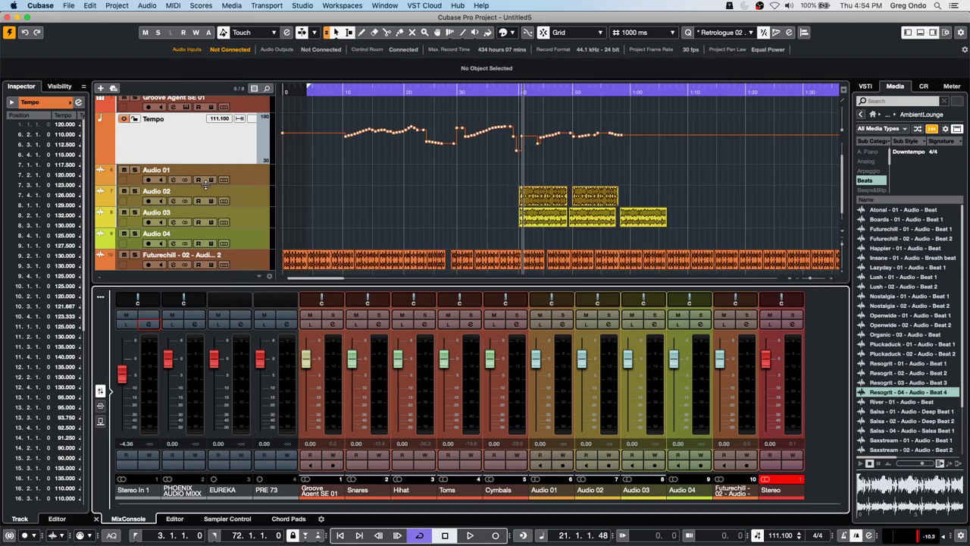